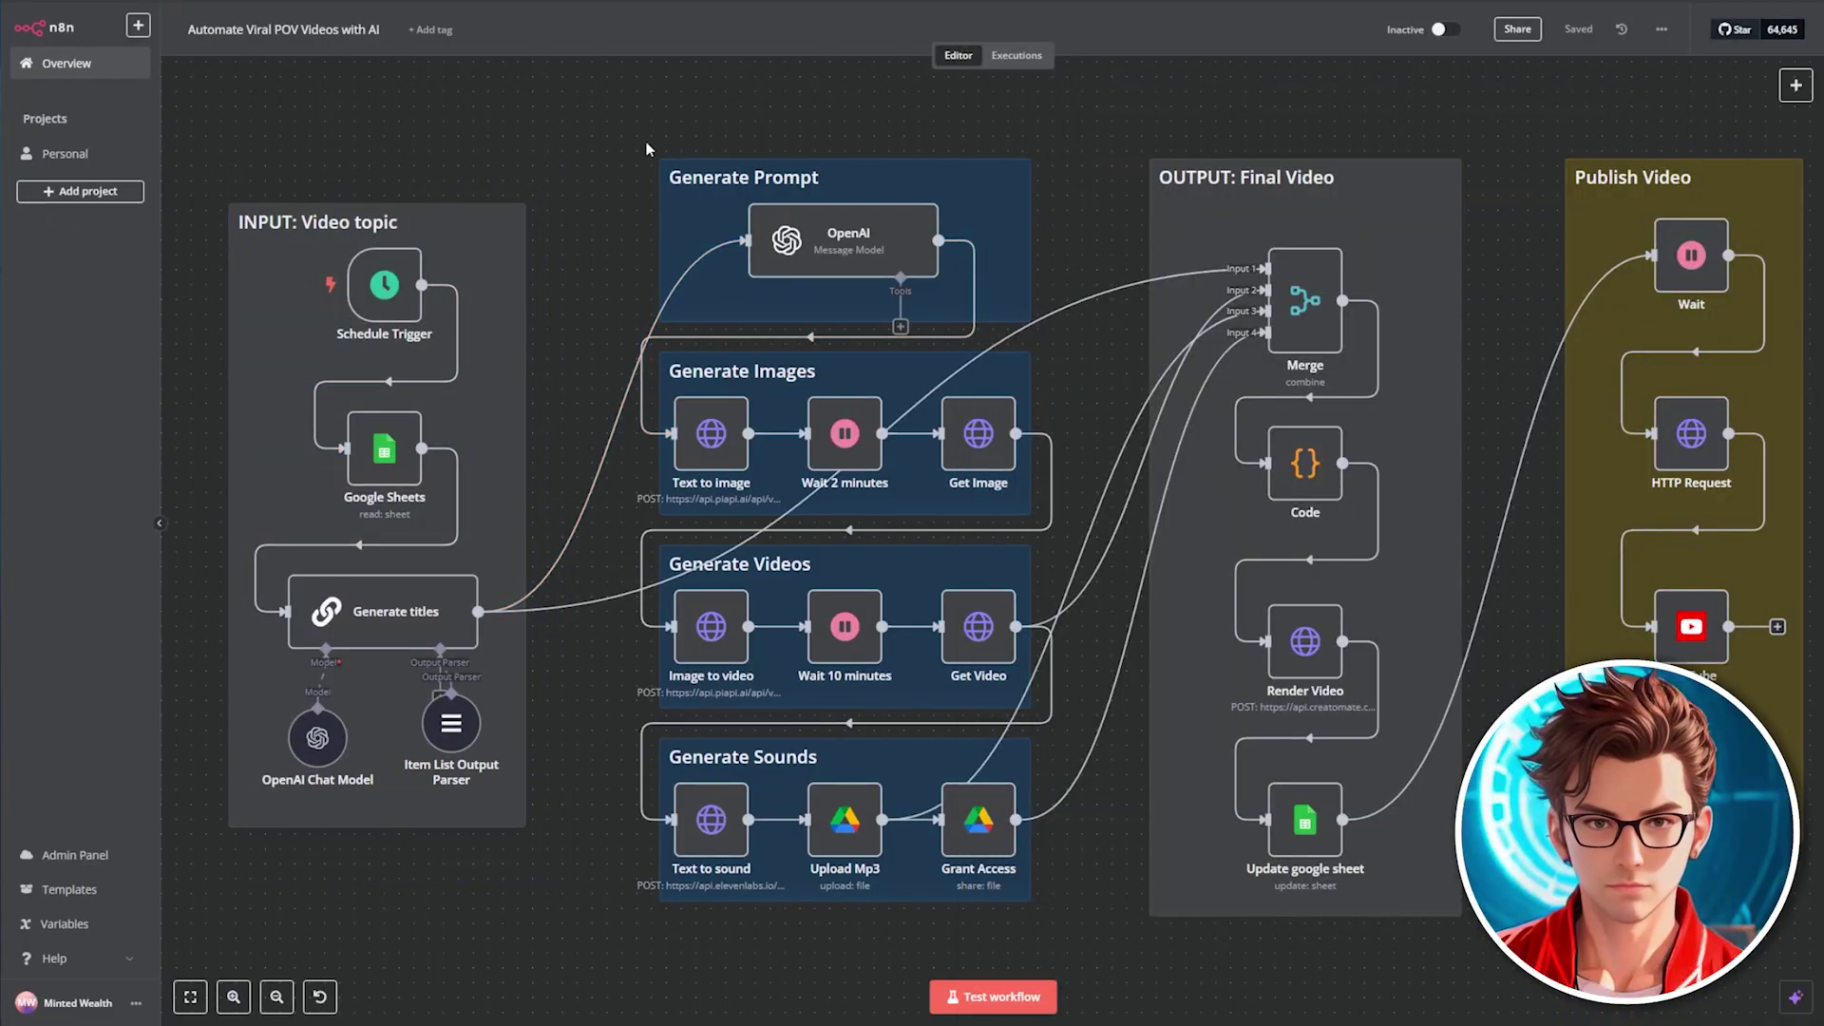
left_click_drag(1086, 907, 1061, 928)
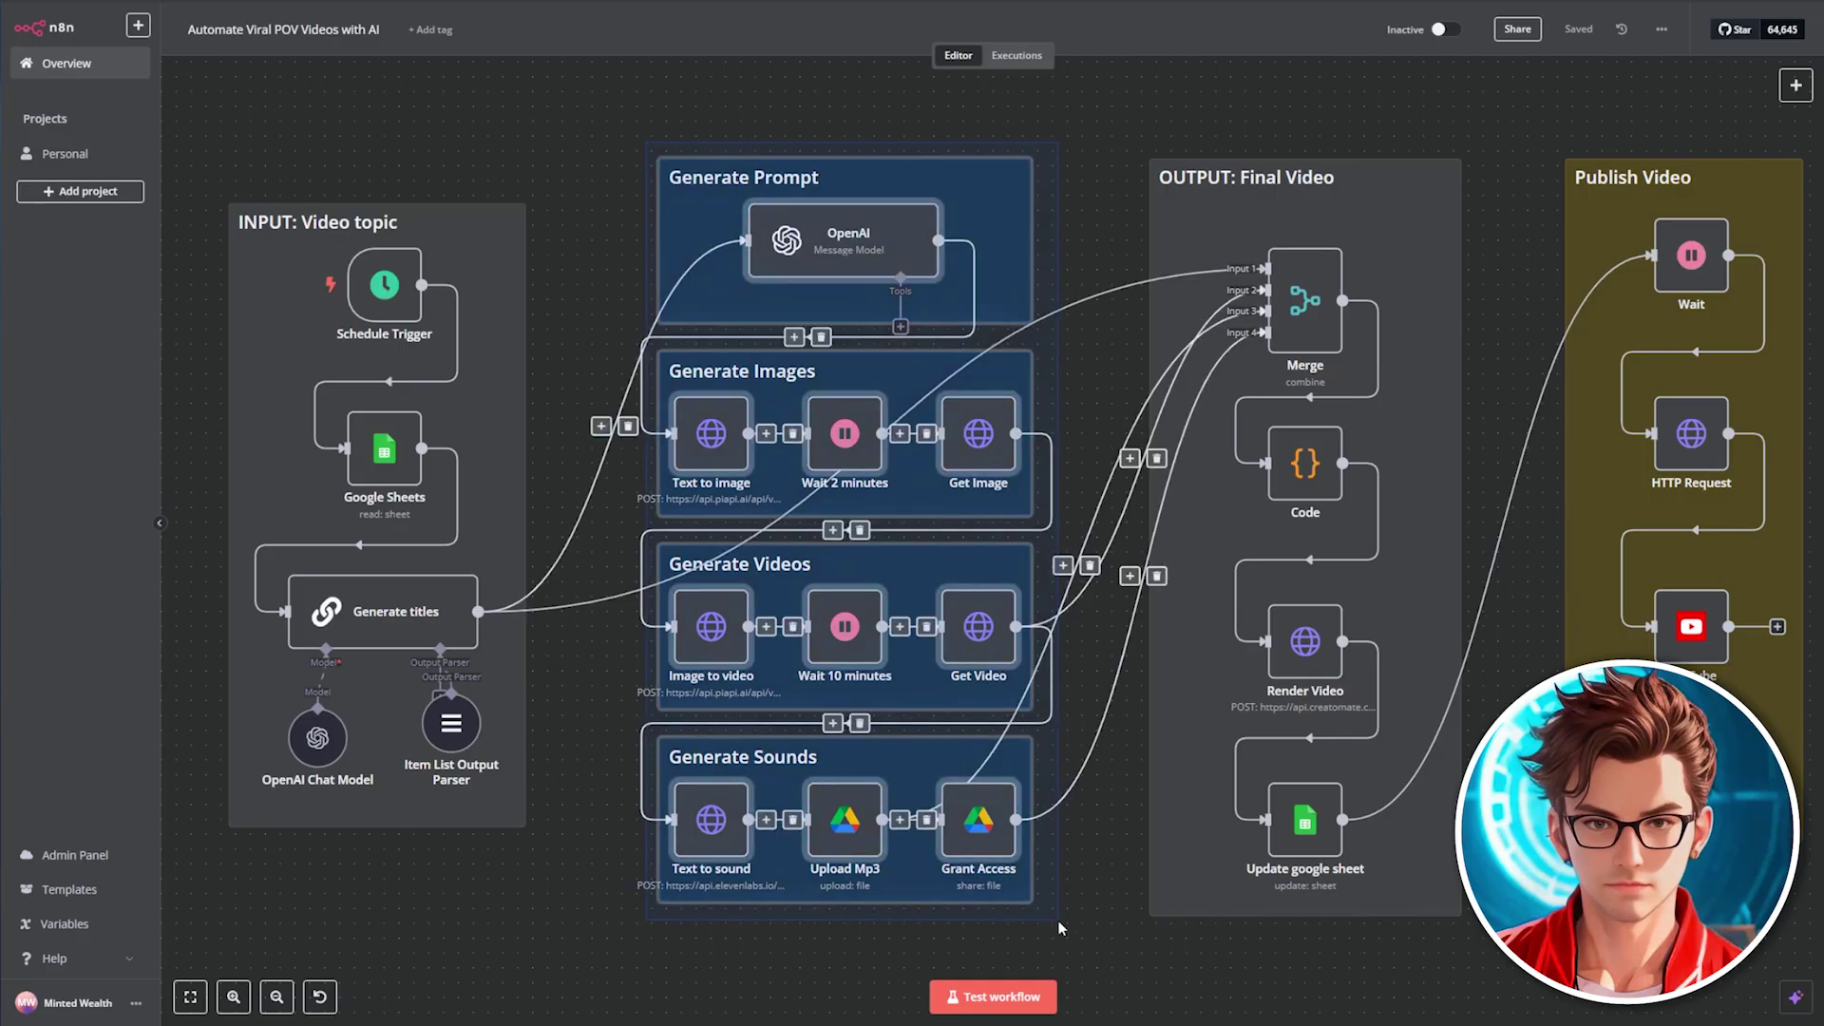
left_click(1061, 936)
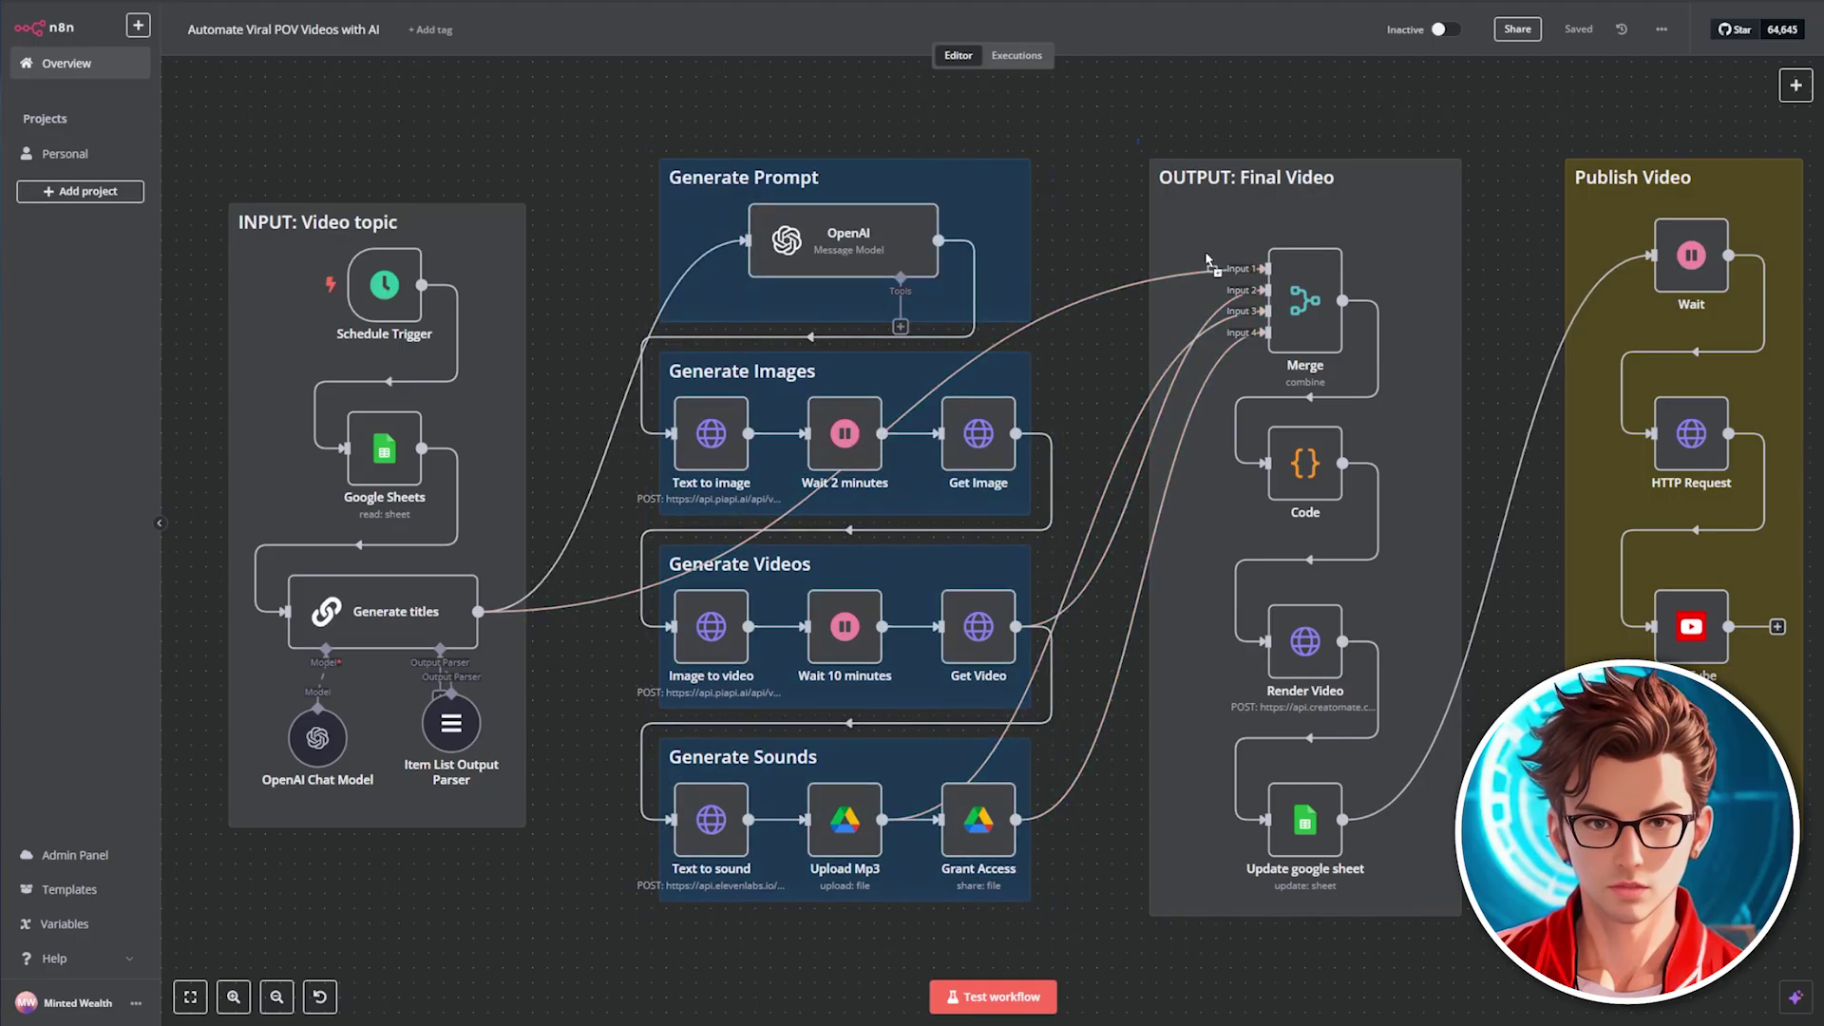
left_click_drag(1191, 207, 1485, 952)
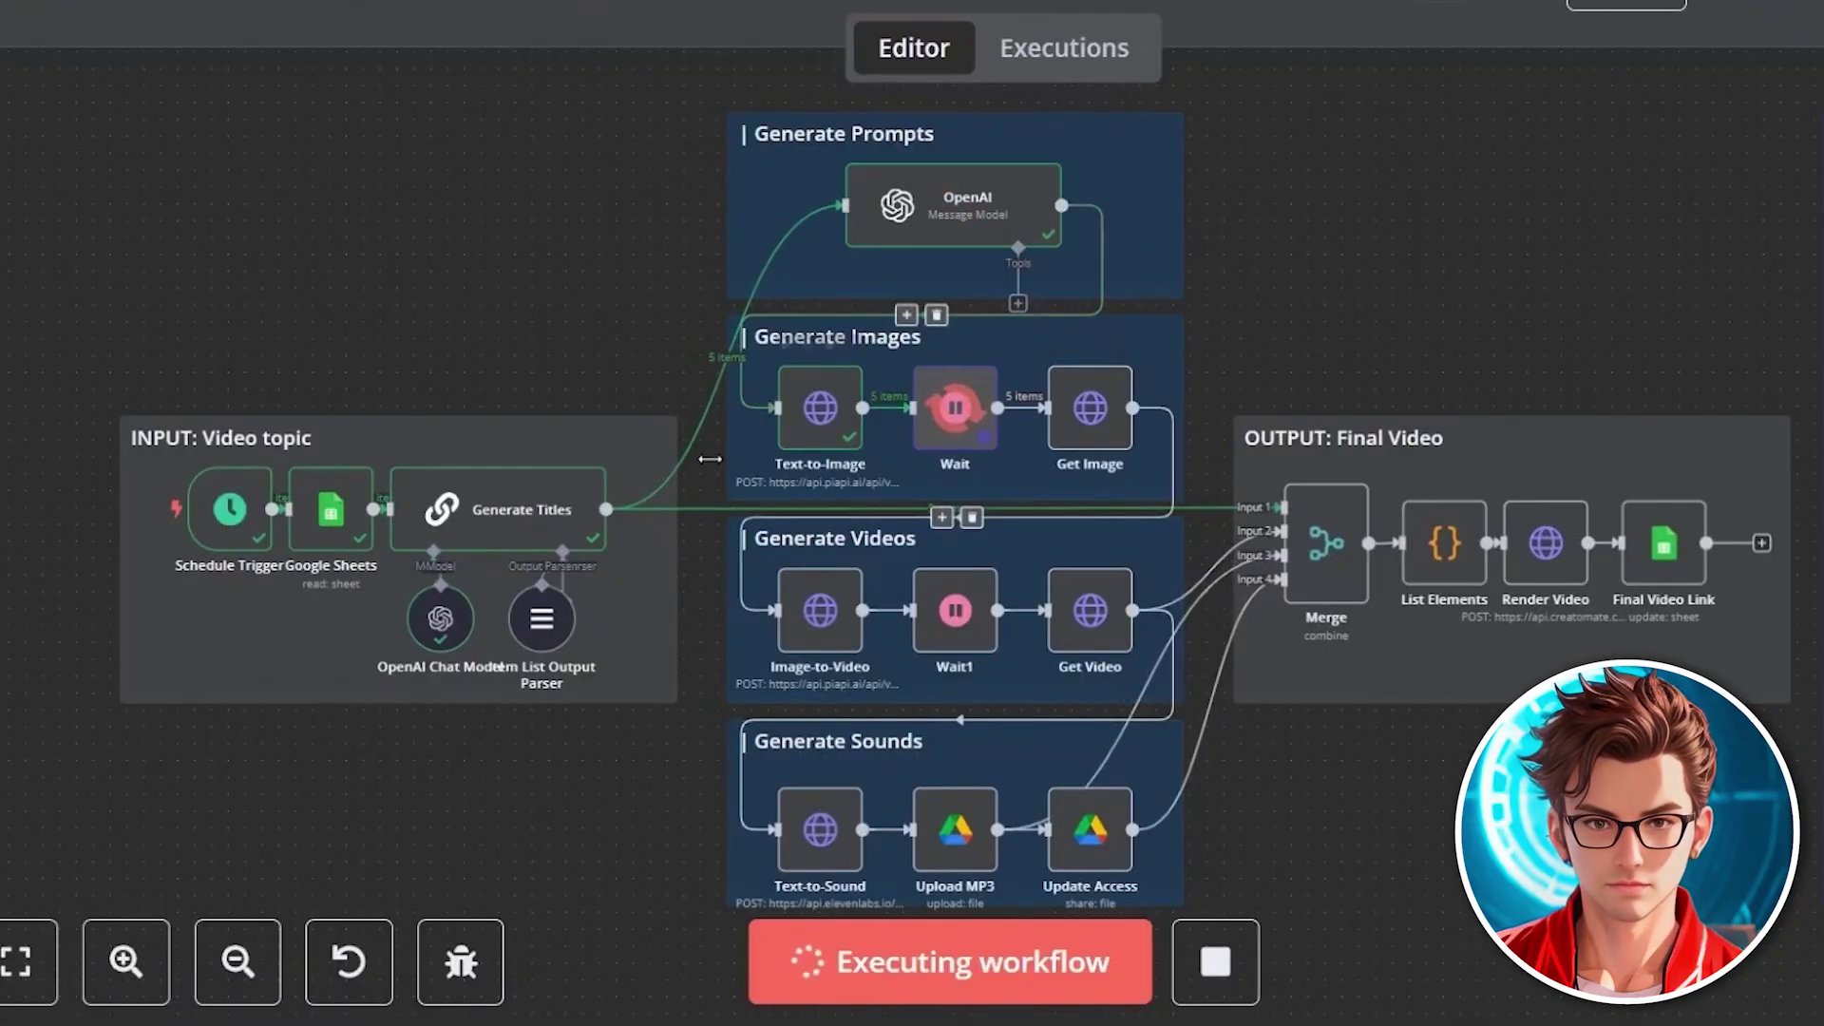
mouse_move(1098, 431)
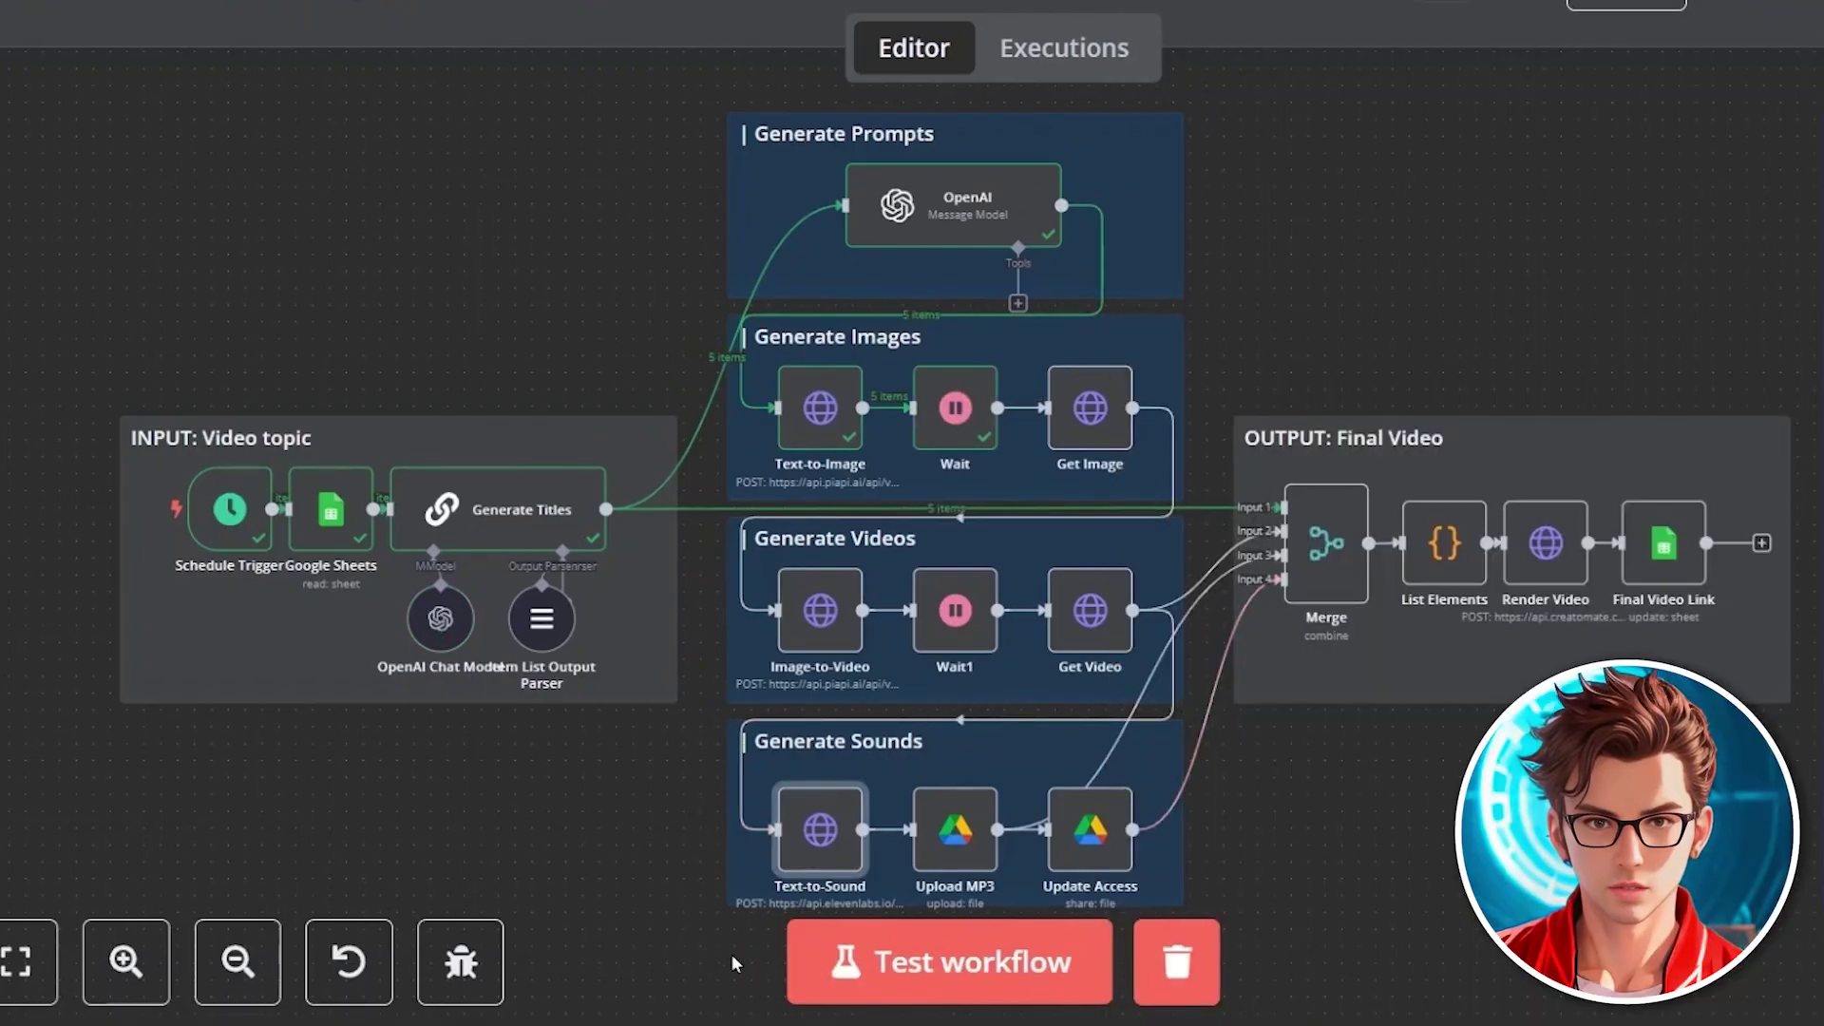
mouse_move(1099, 804)
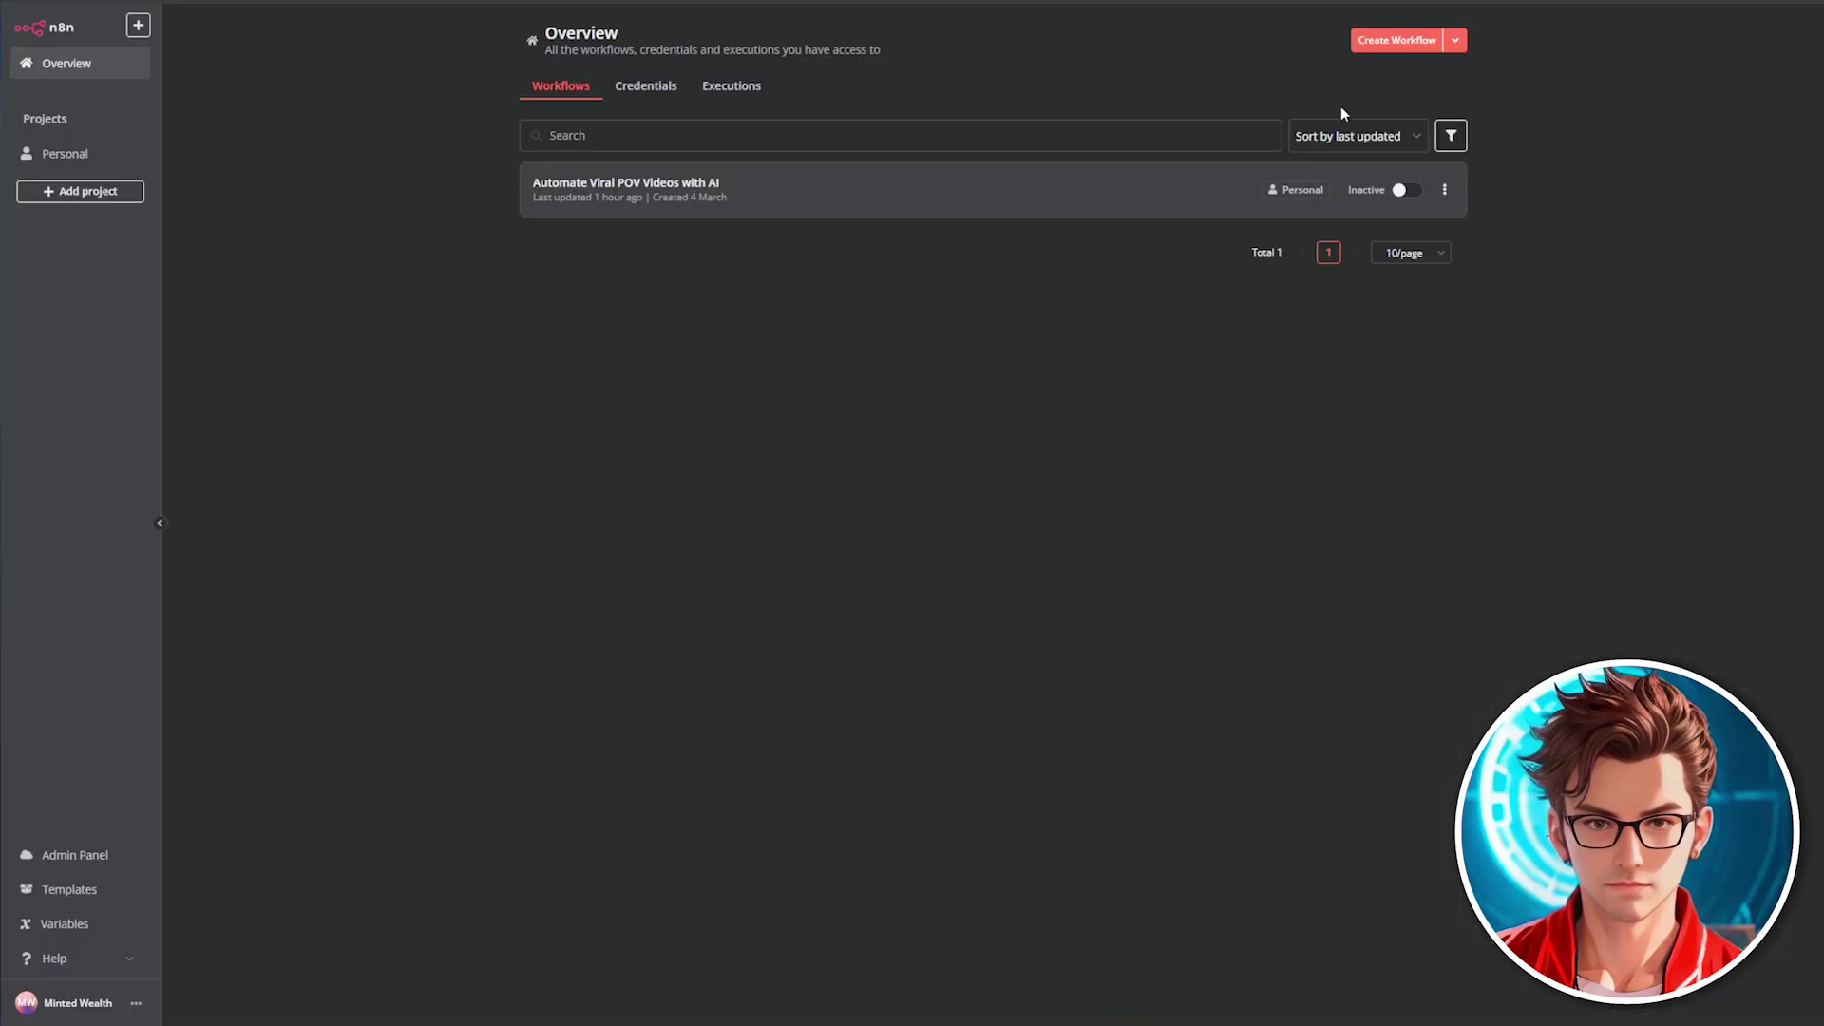
Step: Create a new workflow and import the complete viral POV video workflow from its template file
left_click(1376, 42)
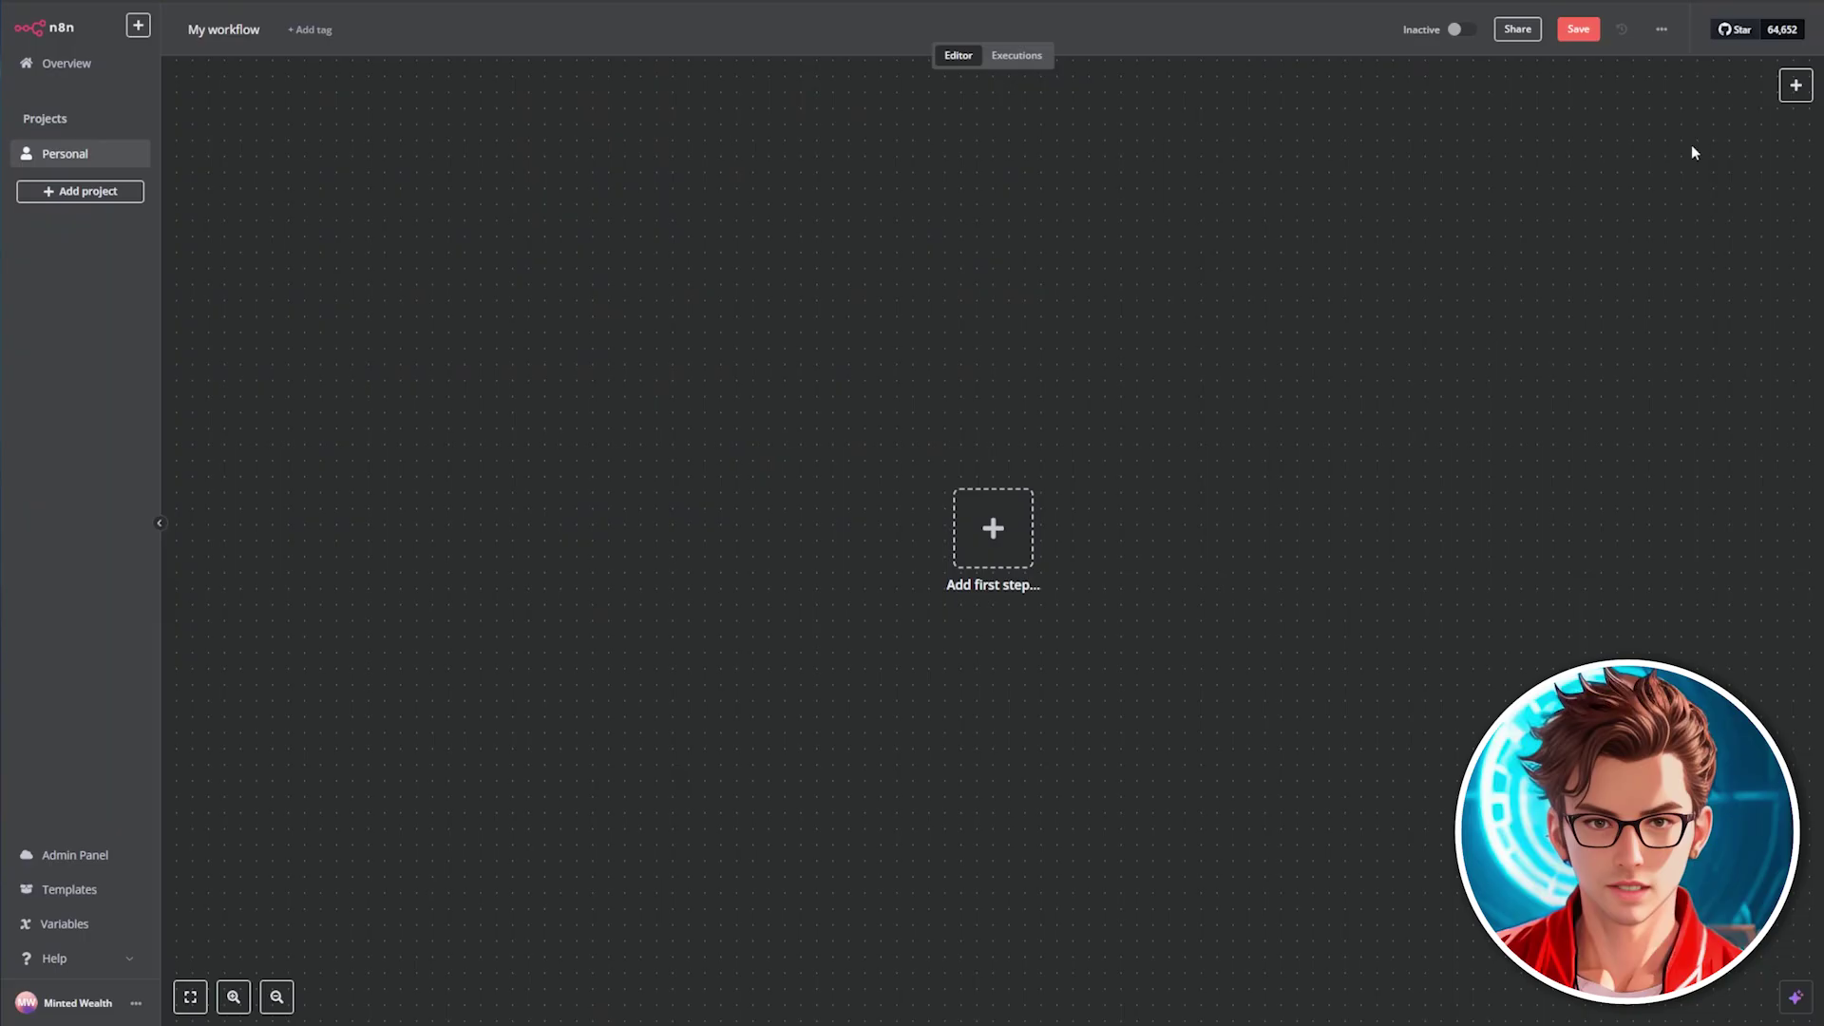
left_click(1661, 29)
left_click(1645, 139)
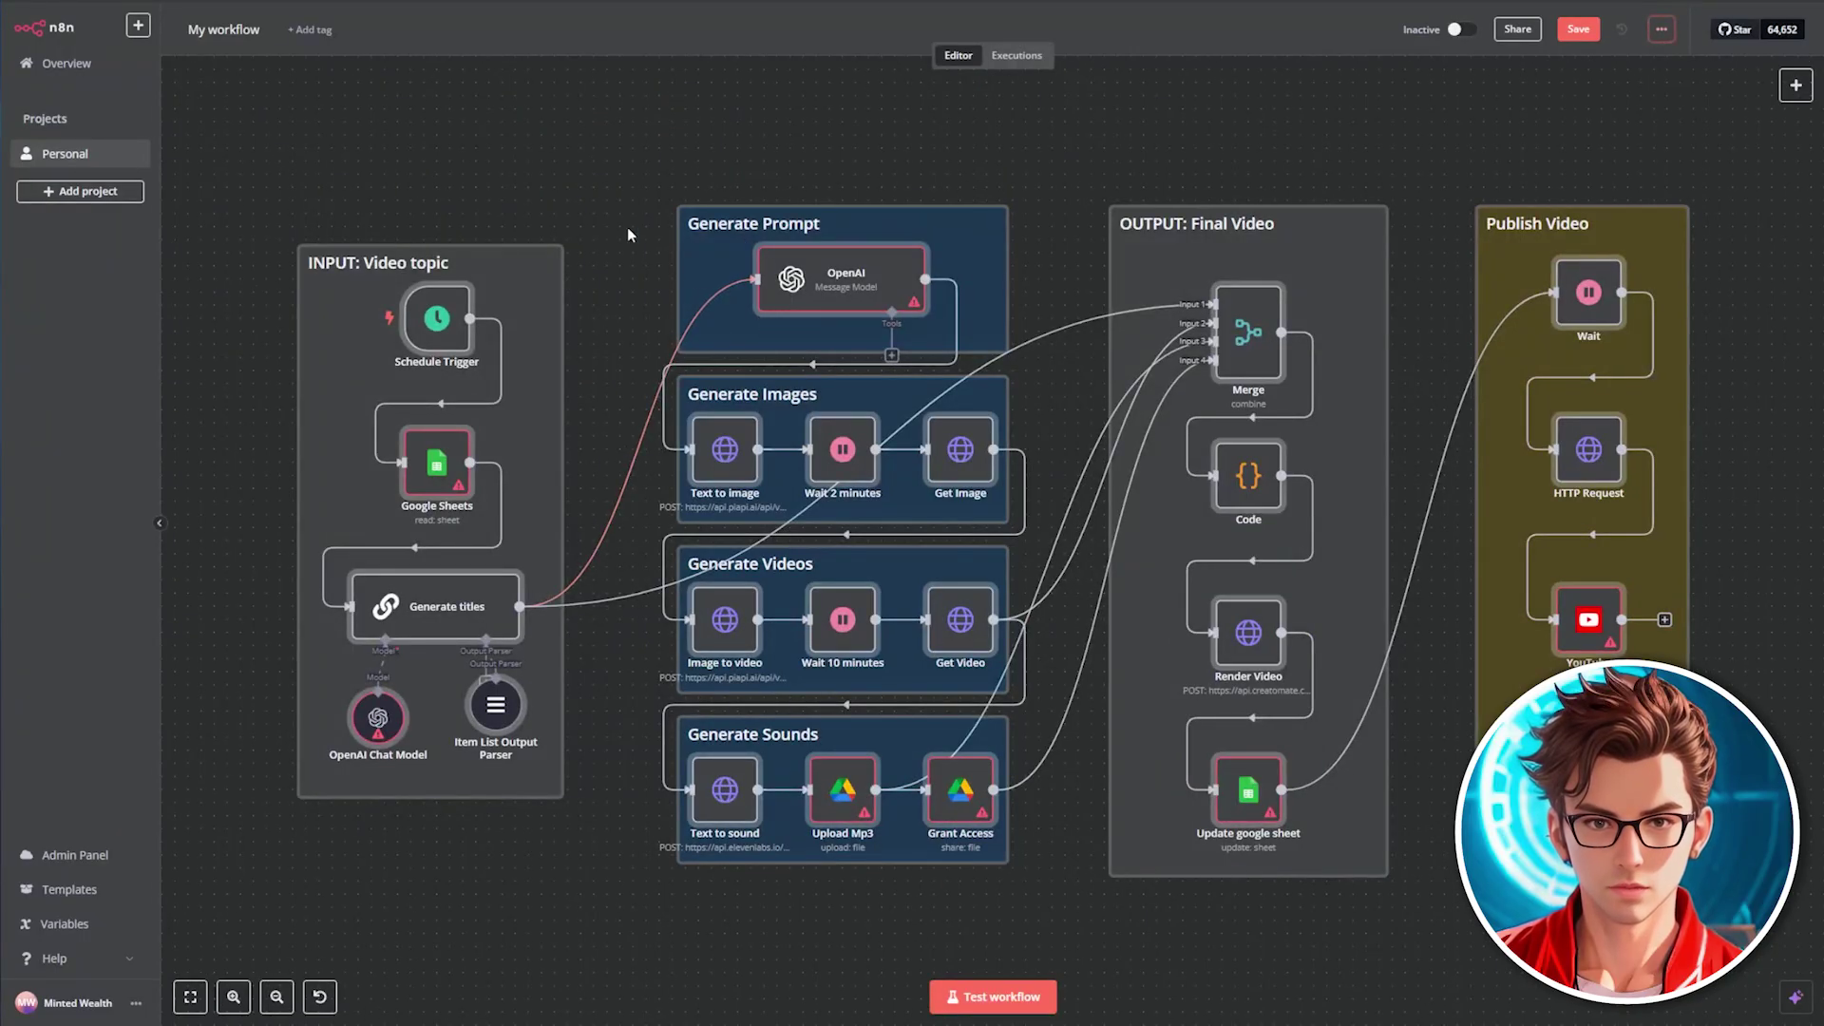
left_click_drag(271, 153, 1691, 730)
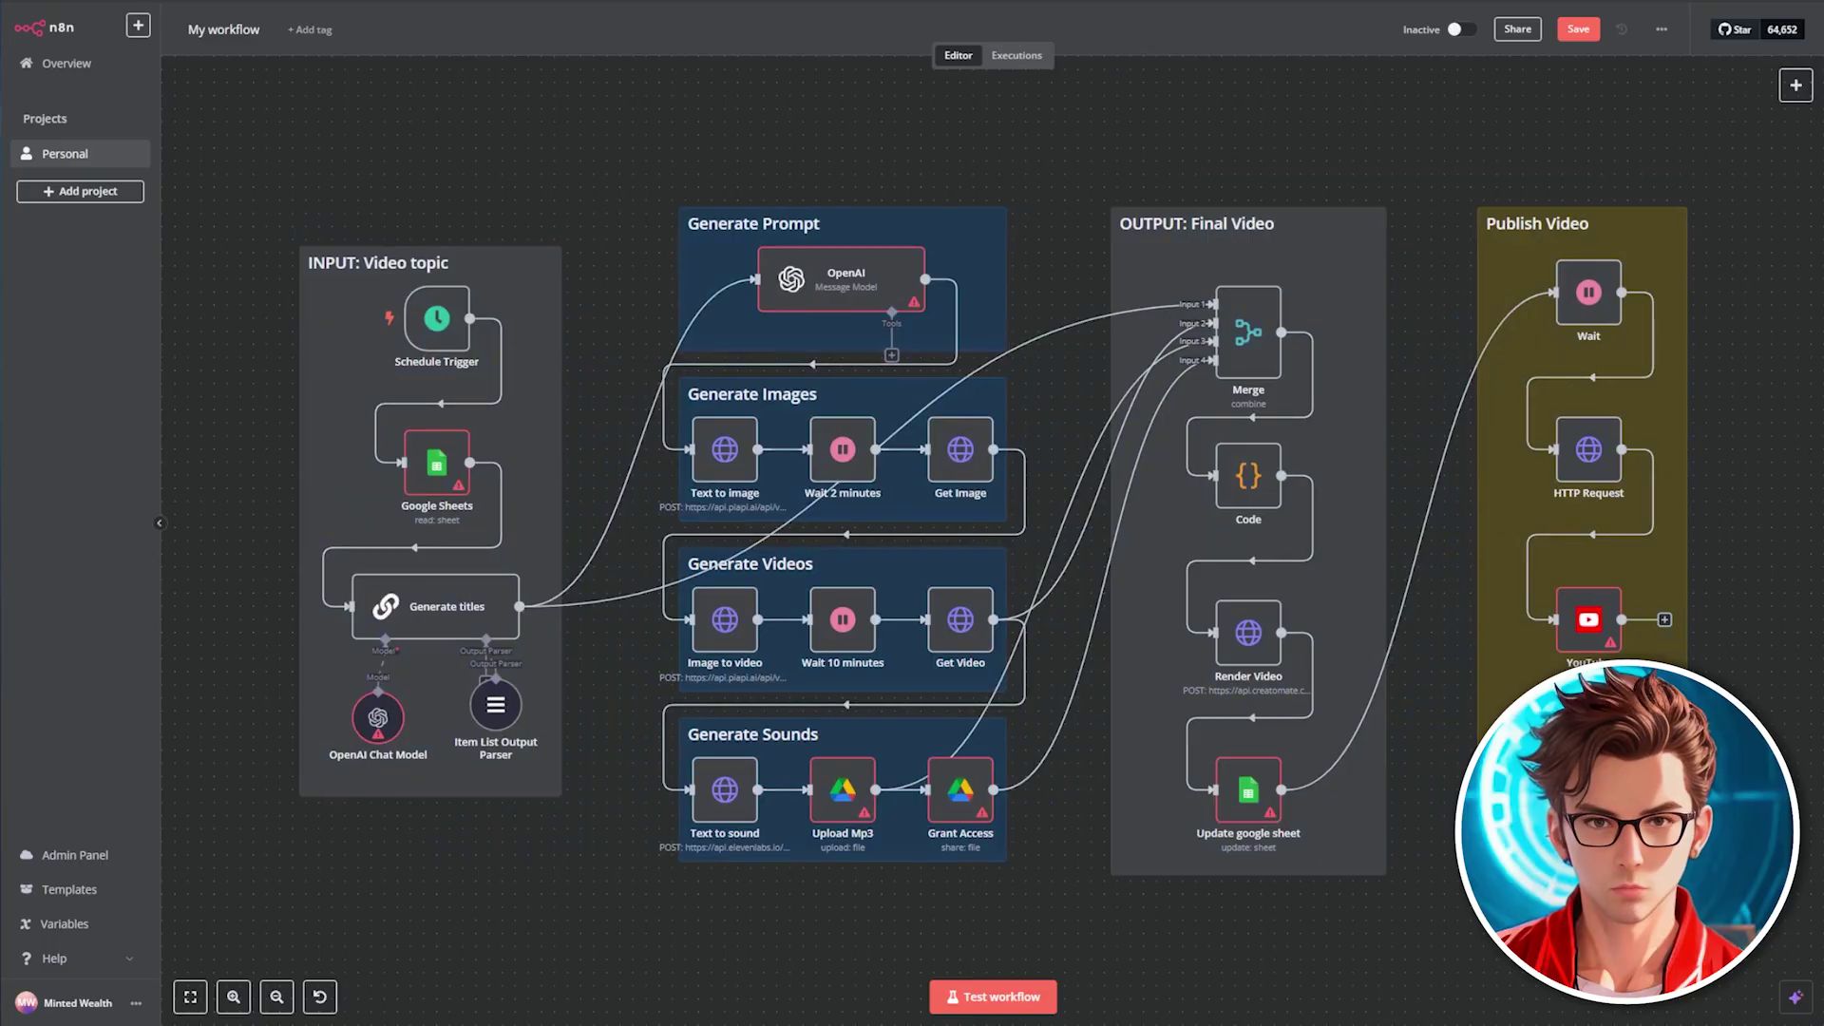
Step: Configure the Google Sheets node with the Google Sheets account, the document "How to Automate Viral POV Videos with AI" and Sheet1
double_click(436, 462)
left_click(908, 132)
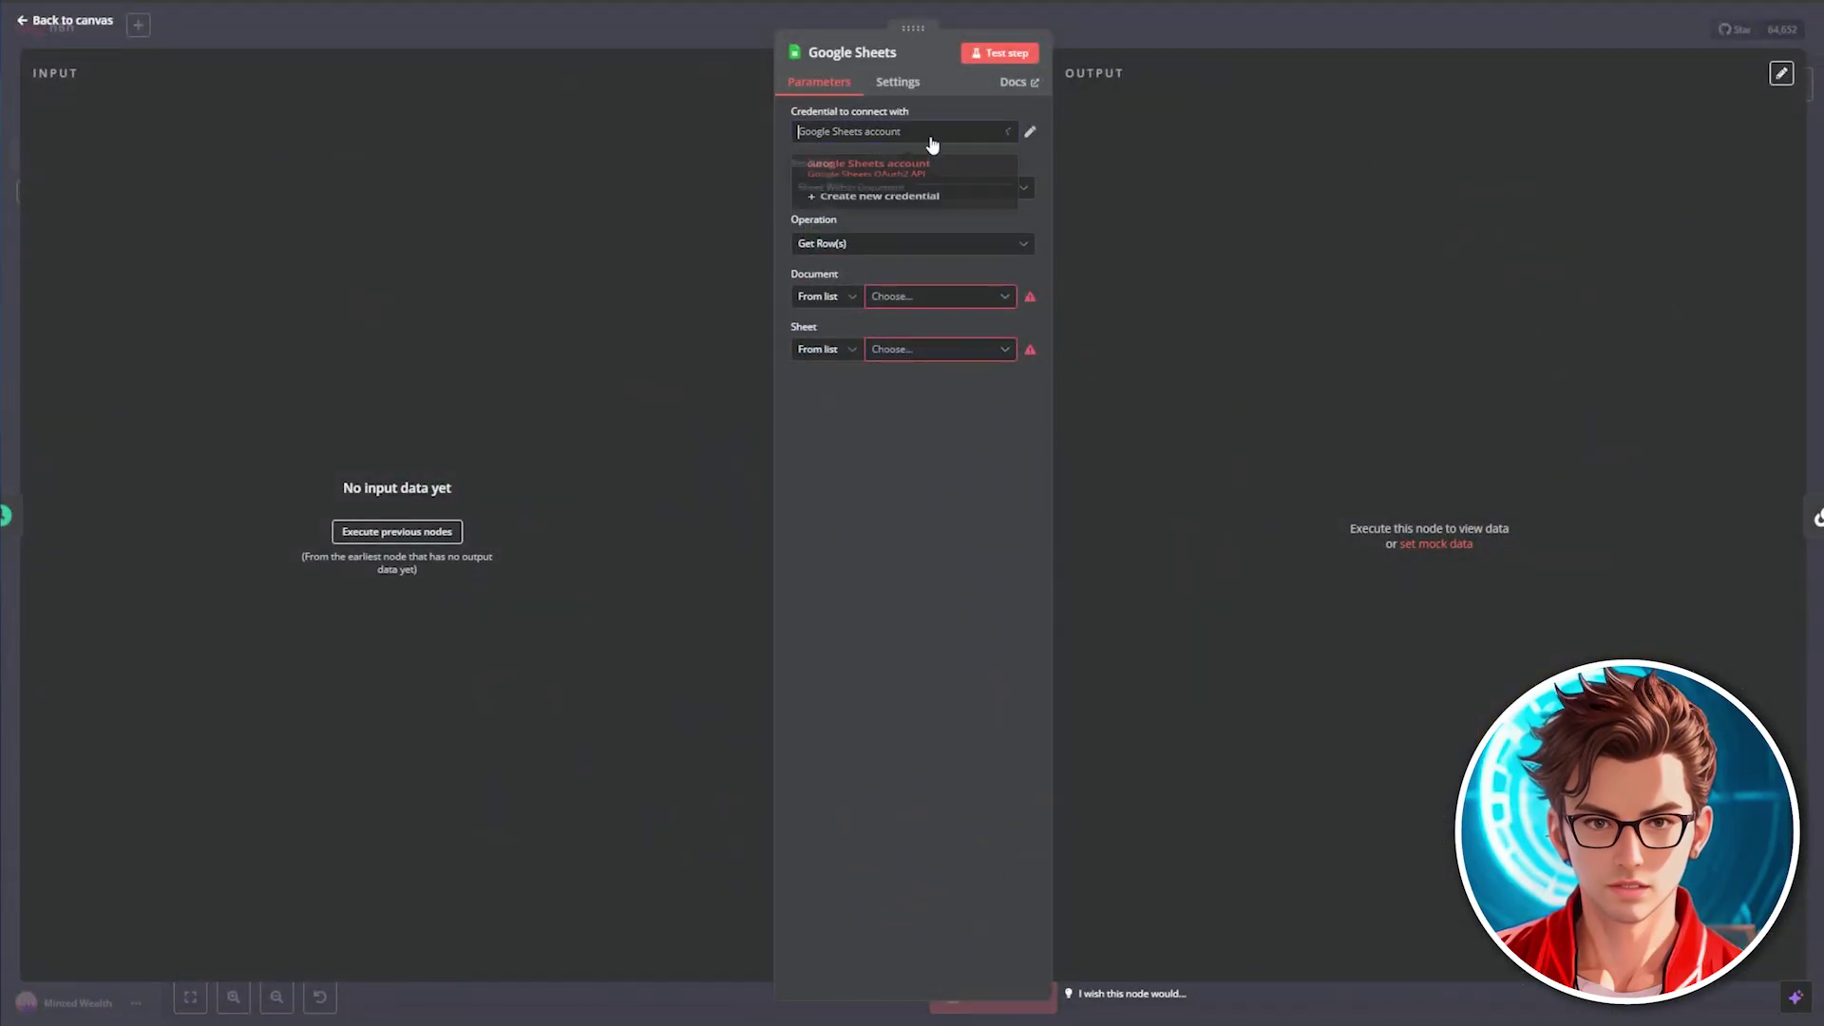
left_click(910, 184)
left_click(931, 297)
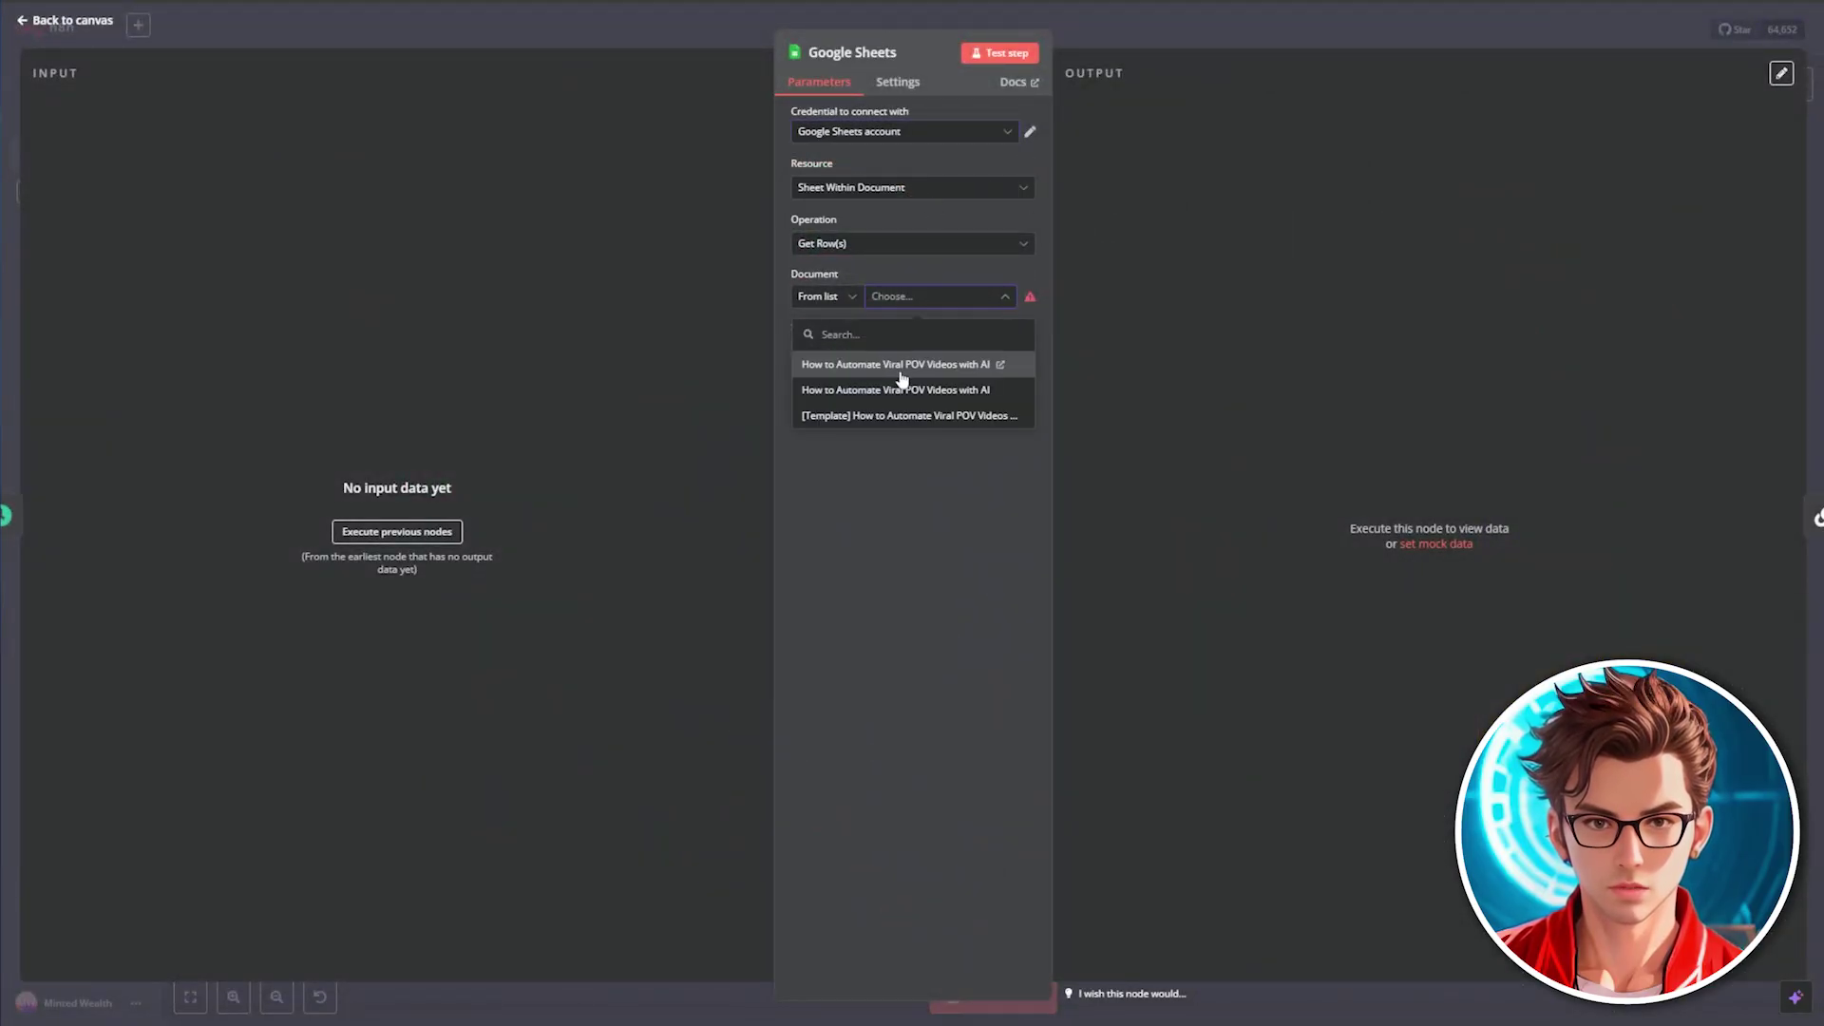
left_click(931, 364)
left_click(935, 365)
left_click(880, 385)
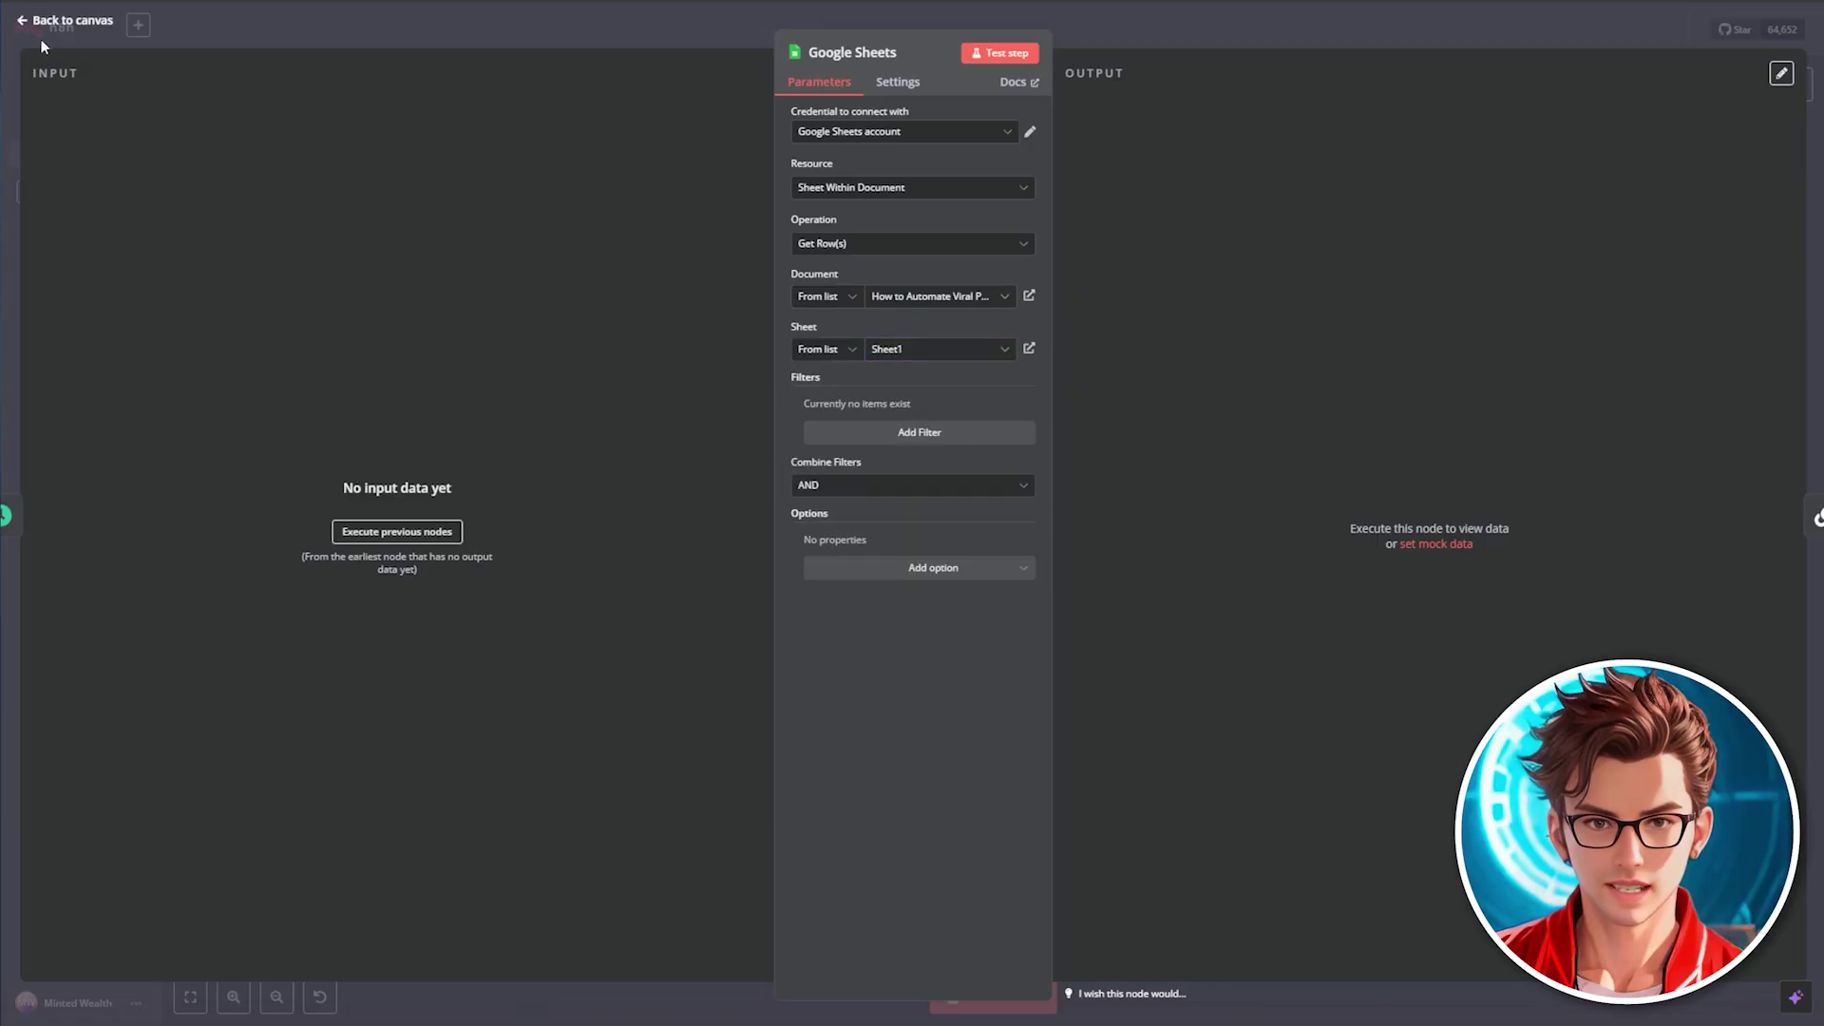
left_click(38, 24)
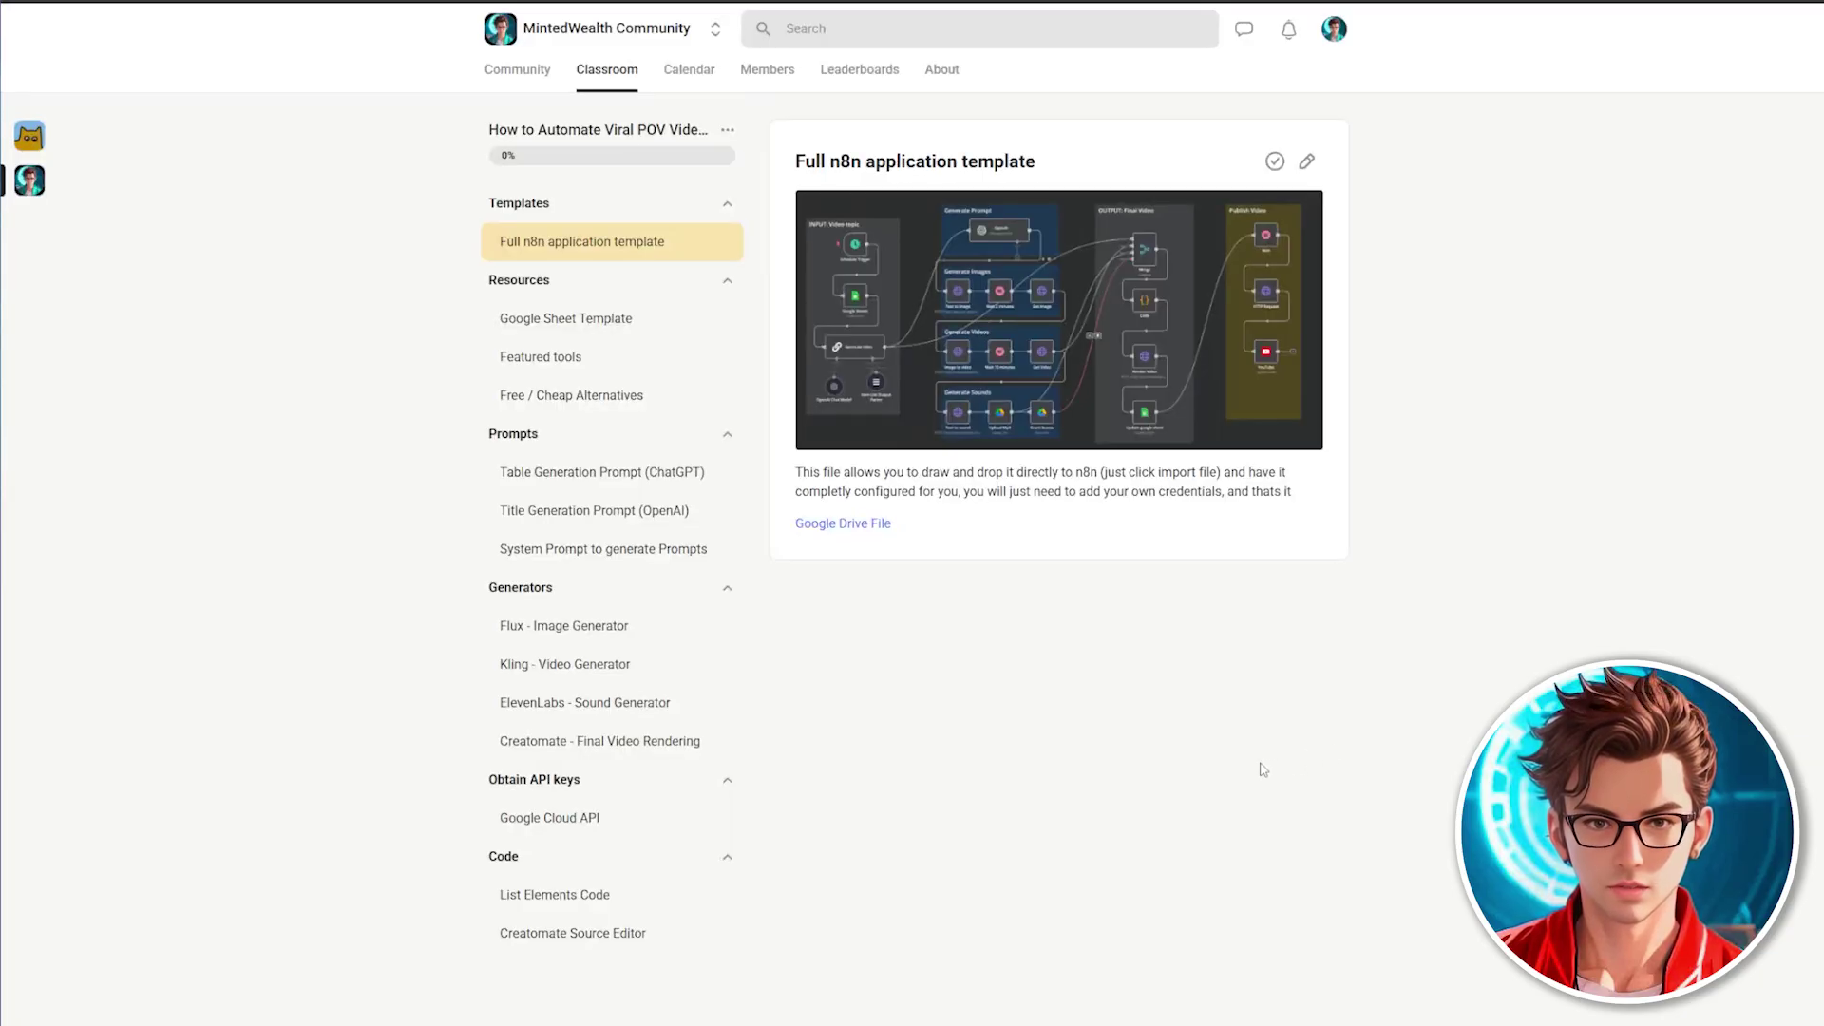
Step: Open the Google Drive file of the full n8n application template and start a file import into an empty n8n workflow
left_click(858, 525)
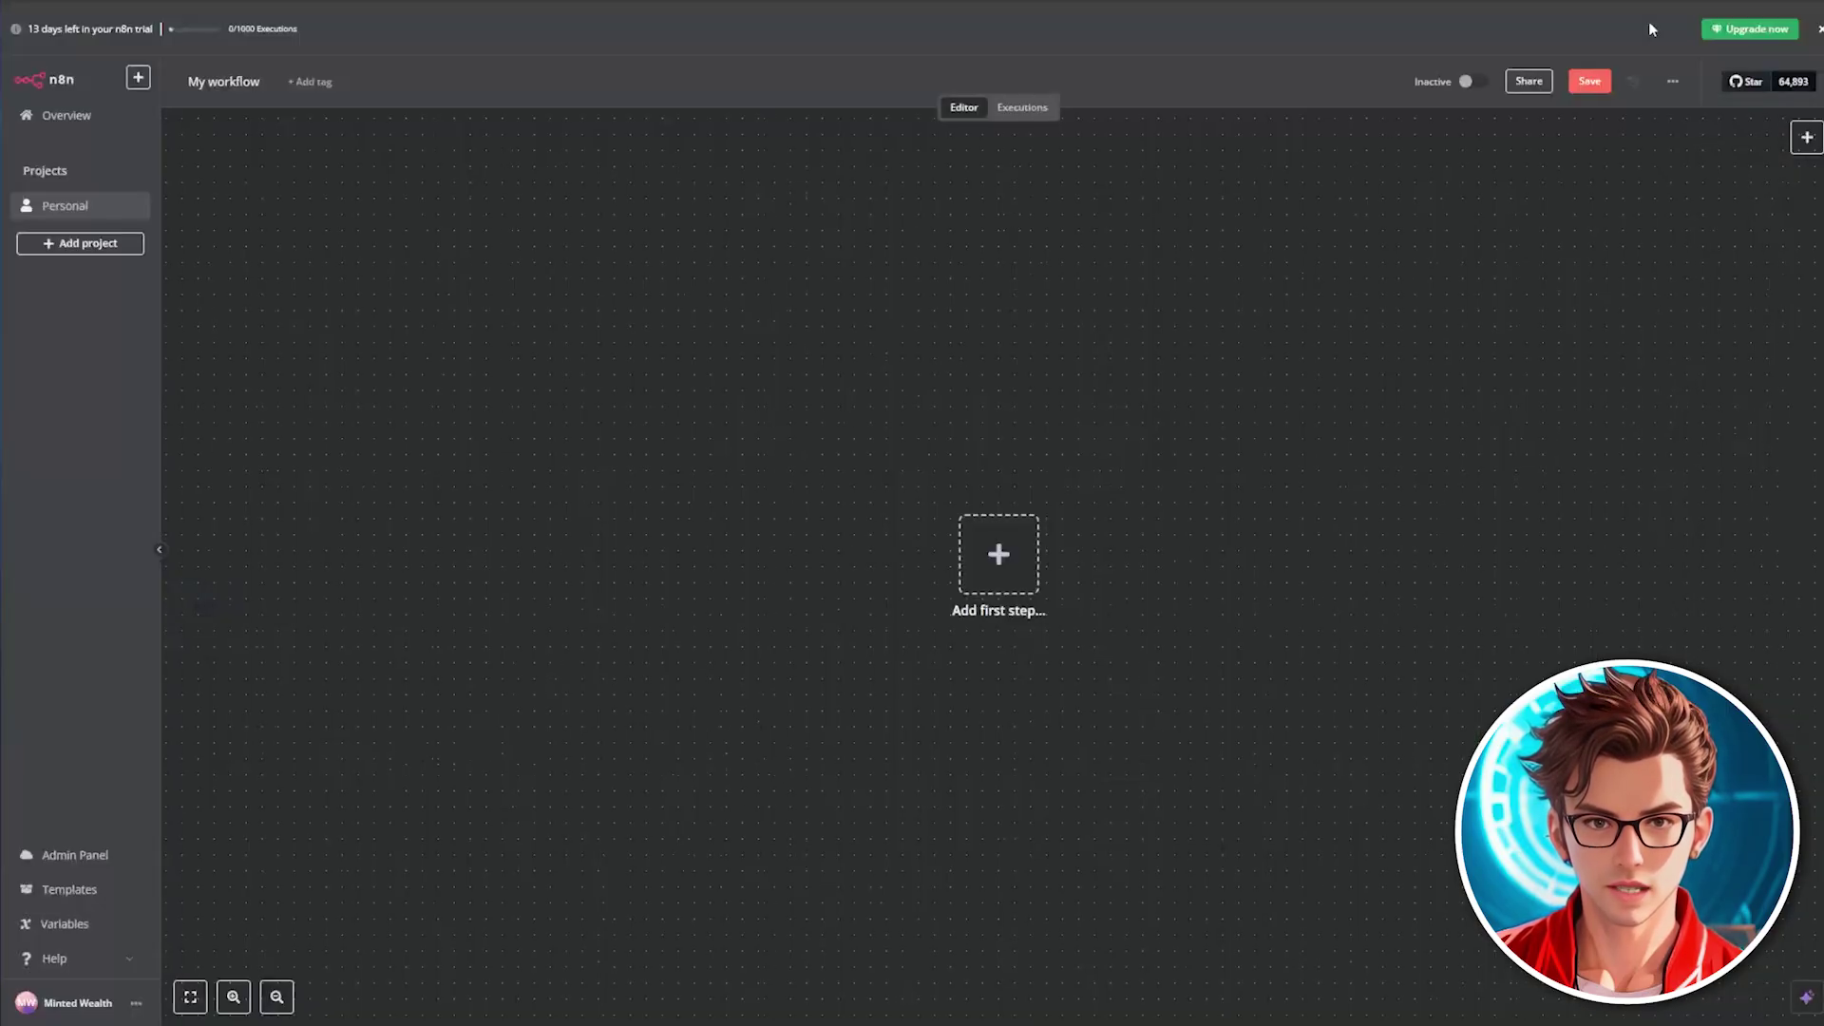
left_click(1674, 87)
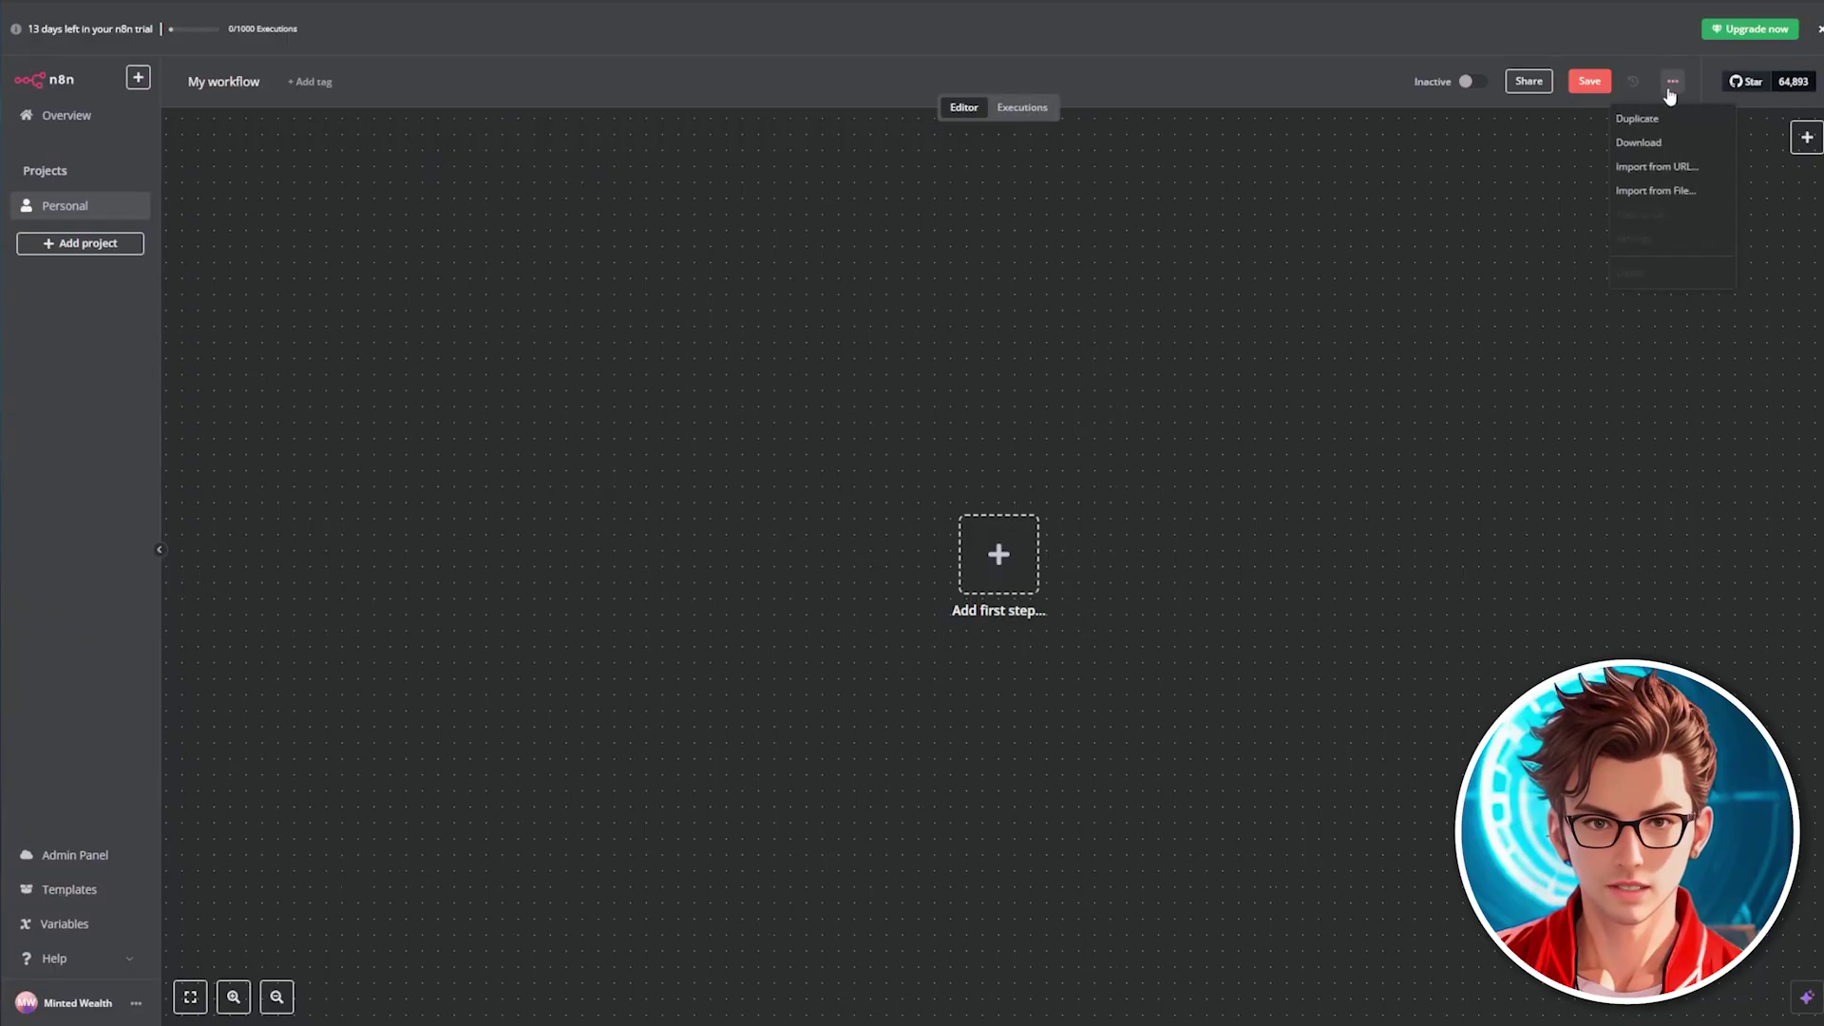
left_click(1642, 193)
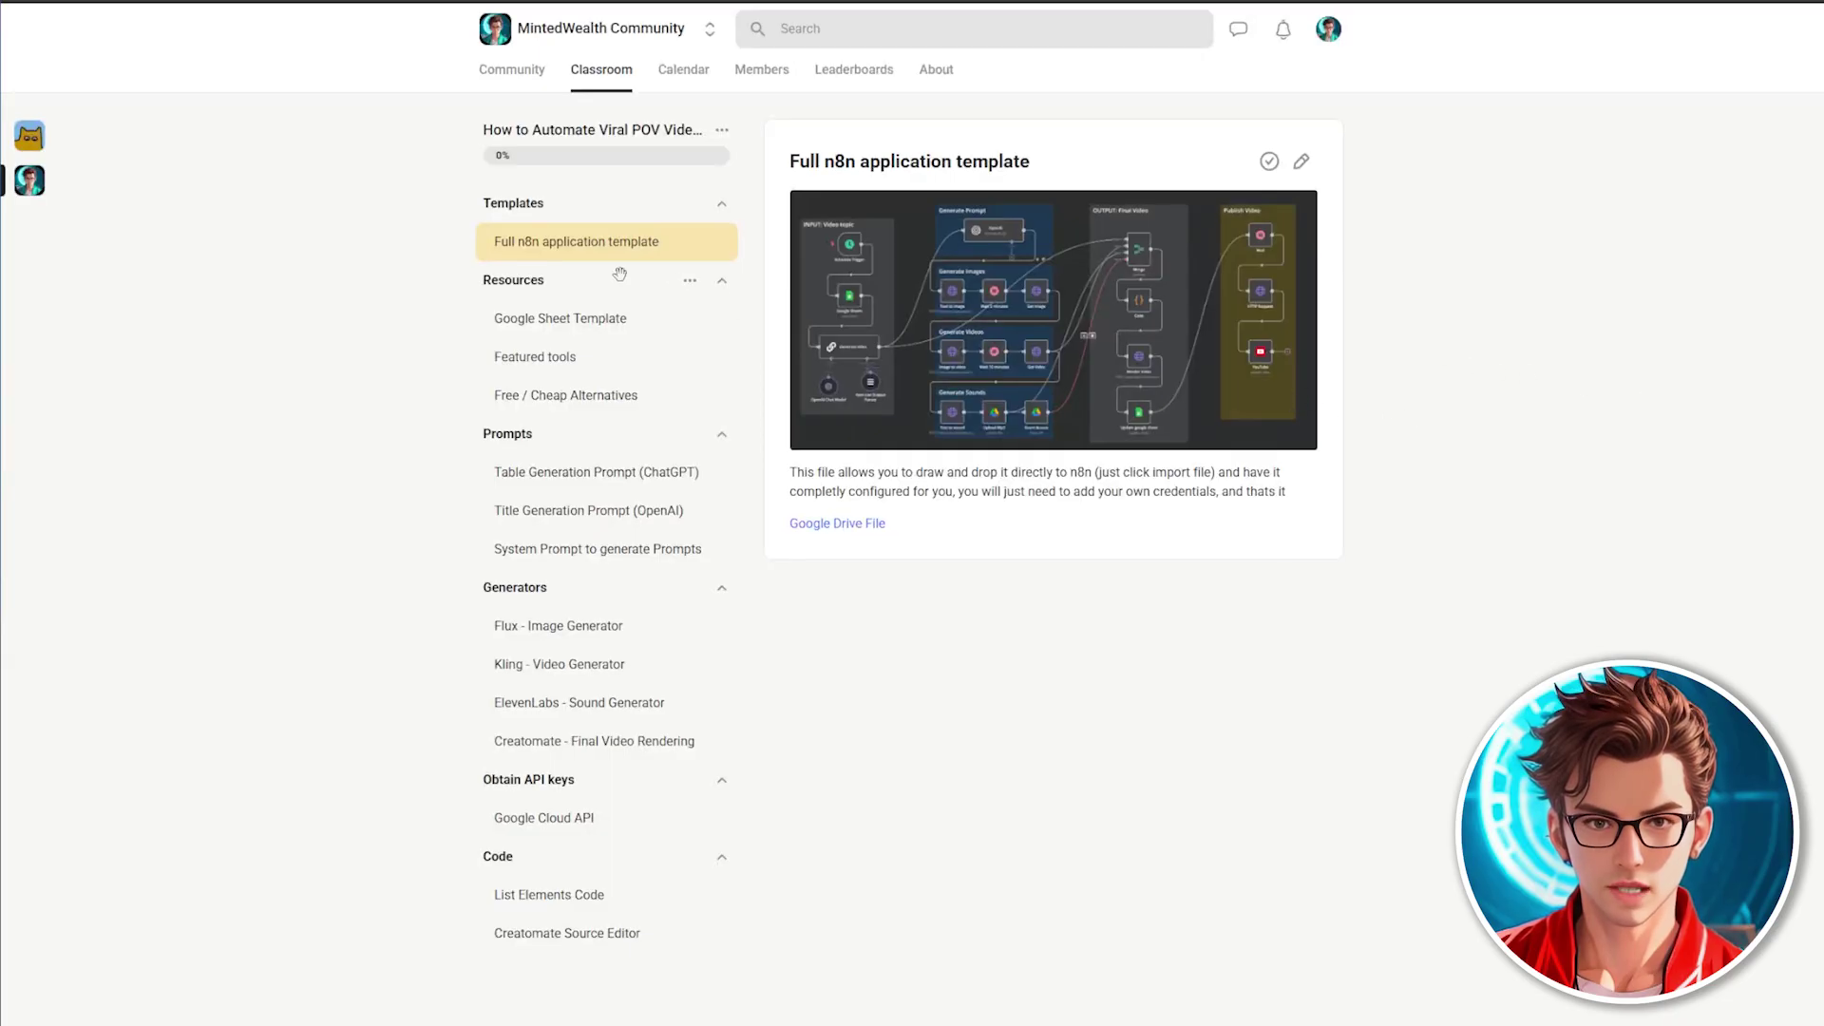
Step: Look through the MintedWealth classroom lessons on resources, prompts, generators, the Google Cloud API and code
left_click(615, 328)
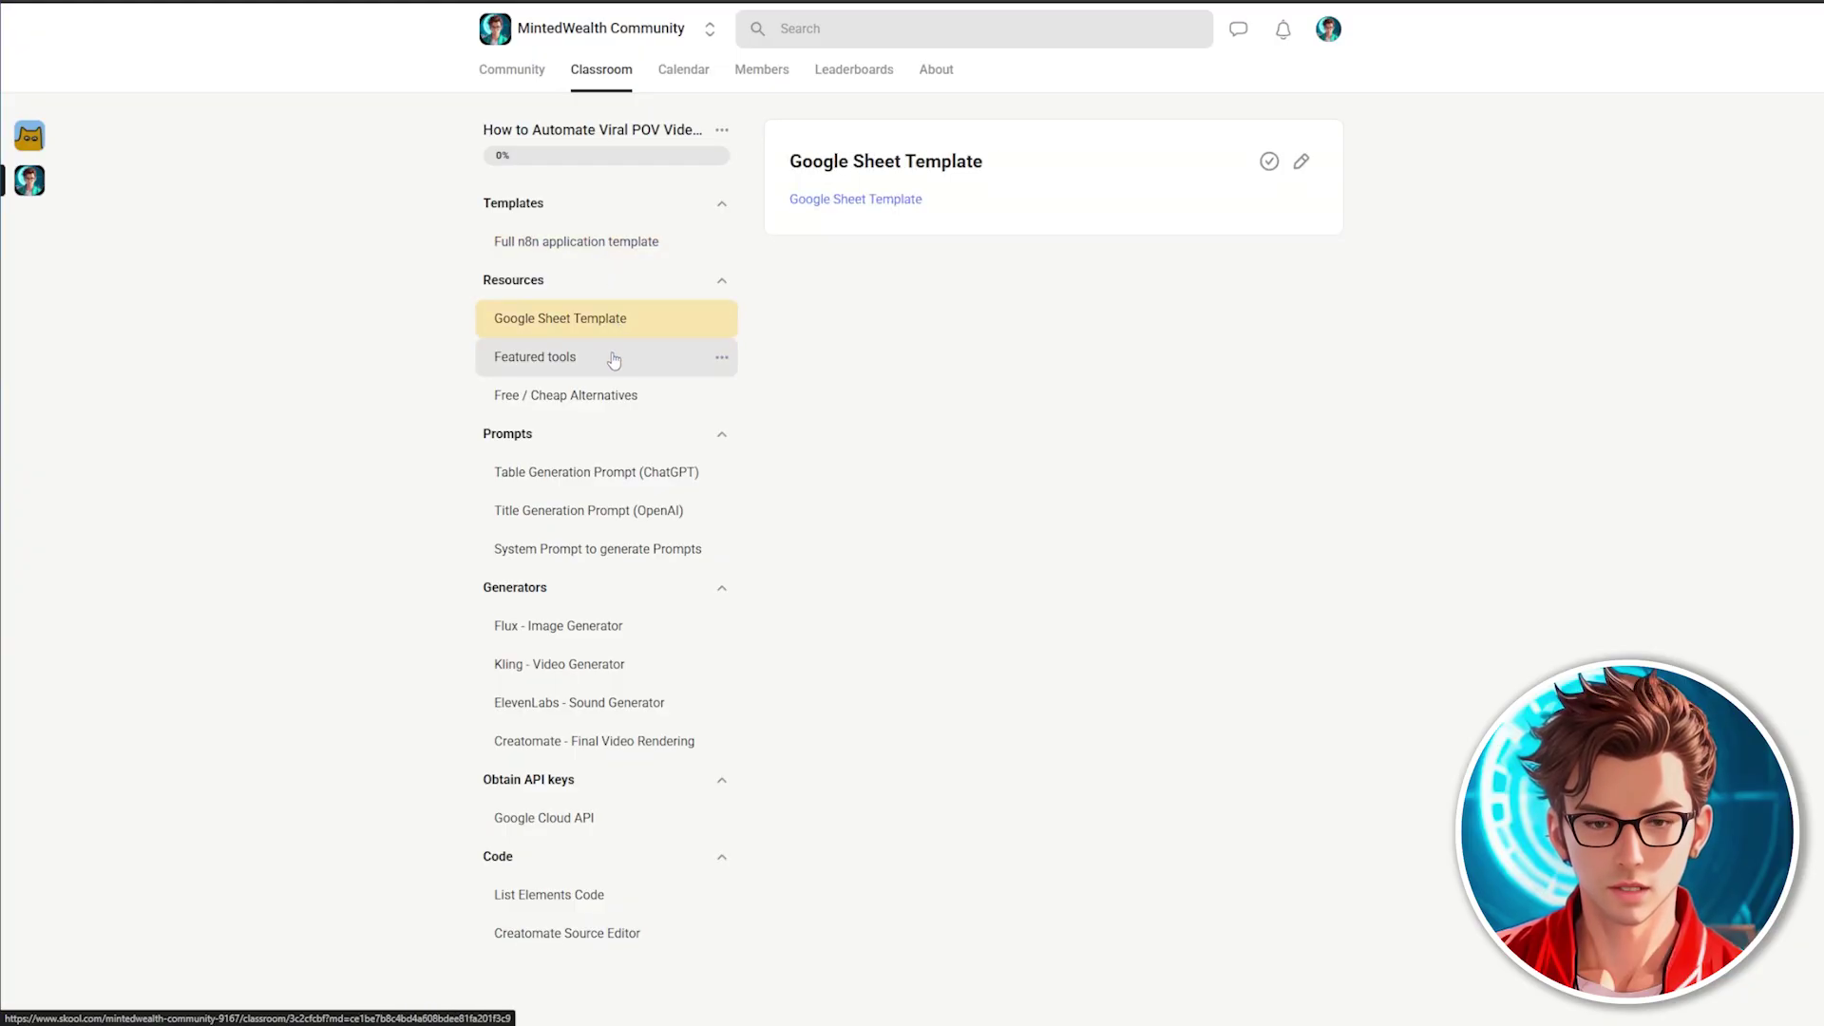
left_click(614, 360)
left_click(612, 484)
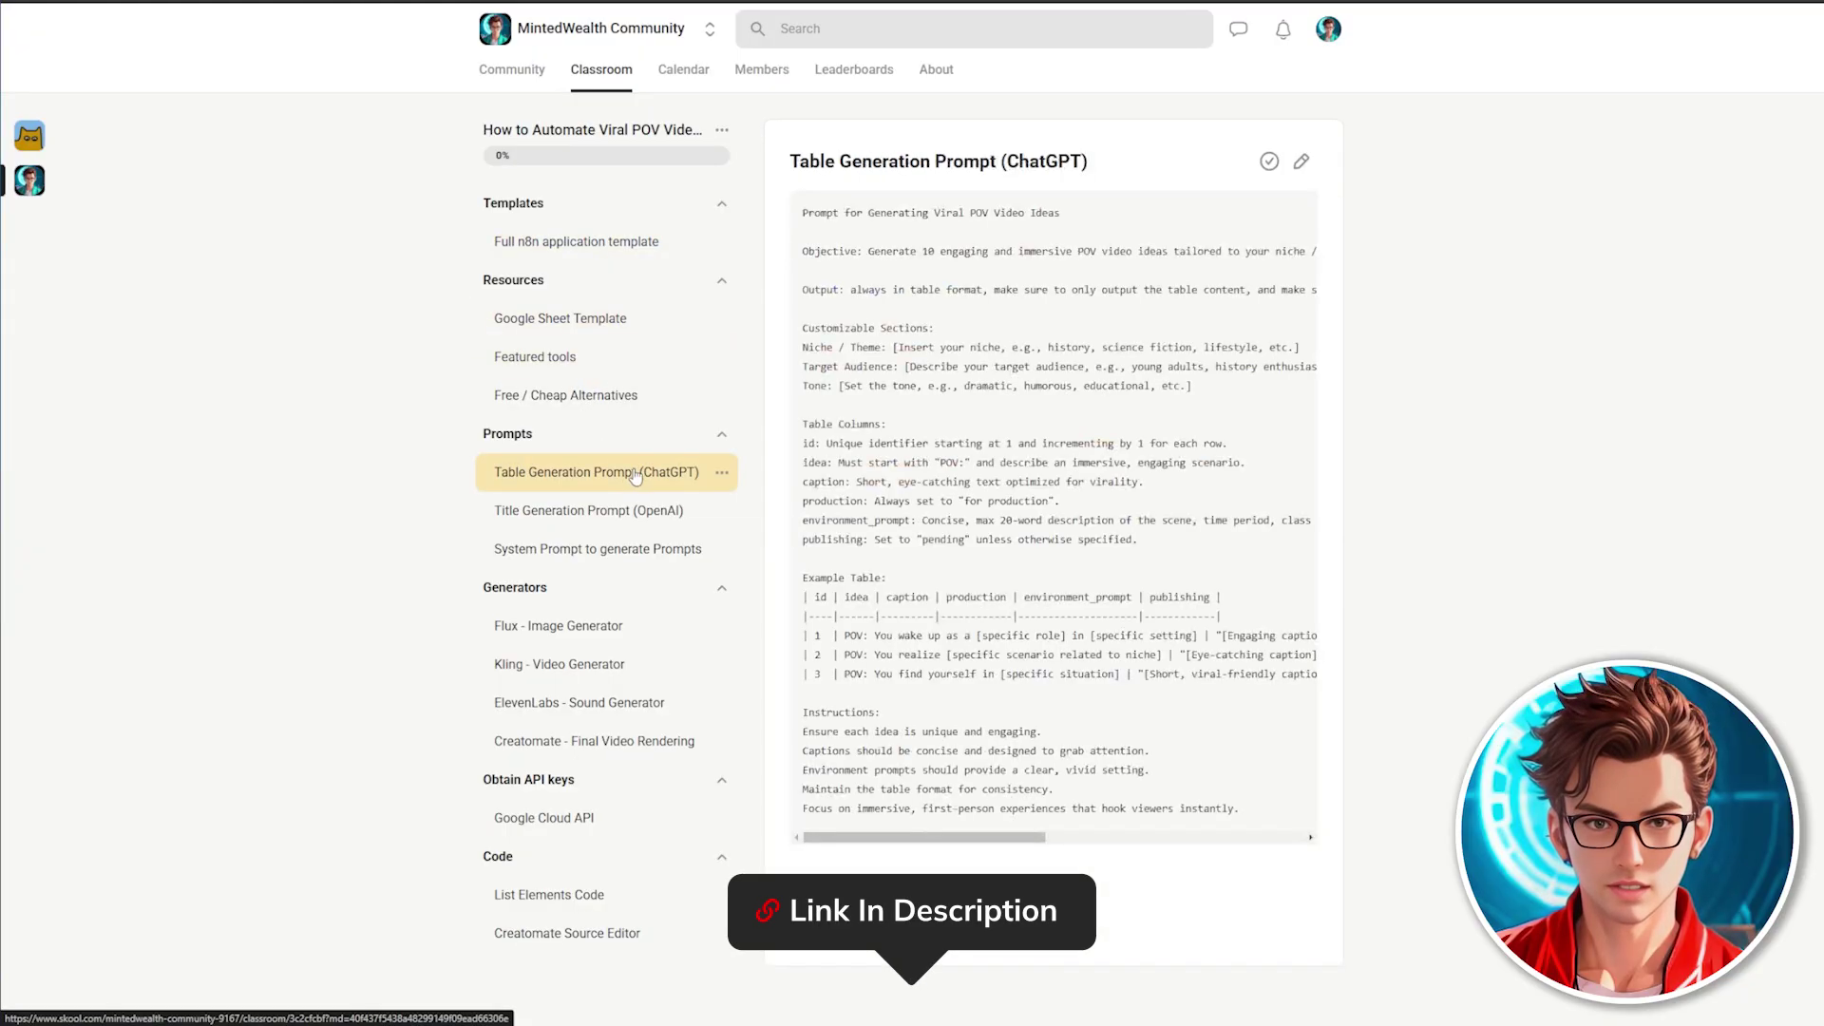
left_click(610, 513)
left_click(614, 549)
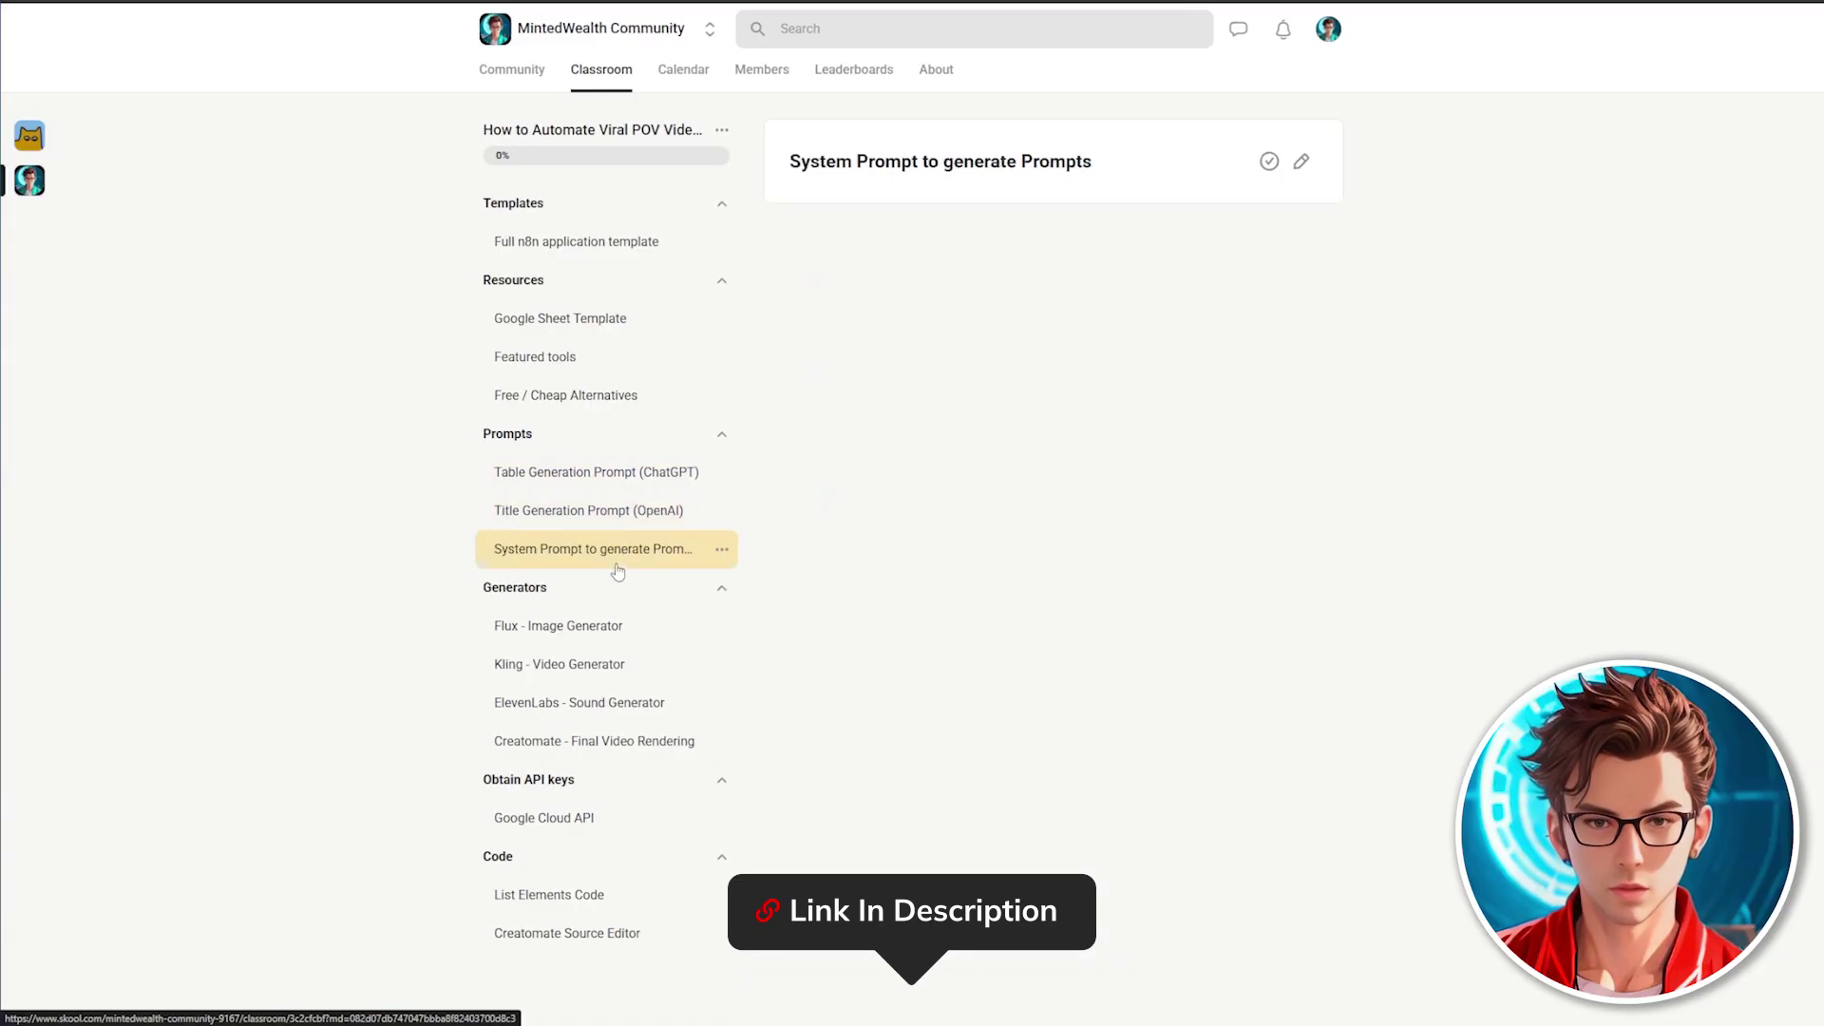
left_click(620, 627)
left_click(623, 681)
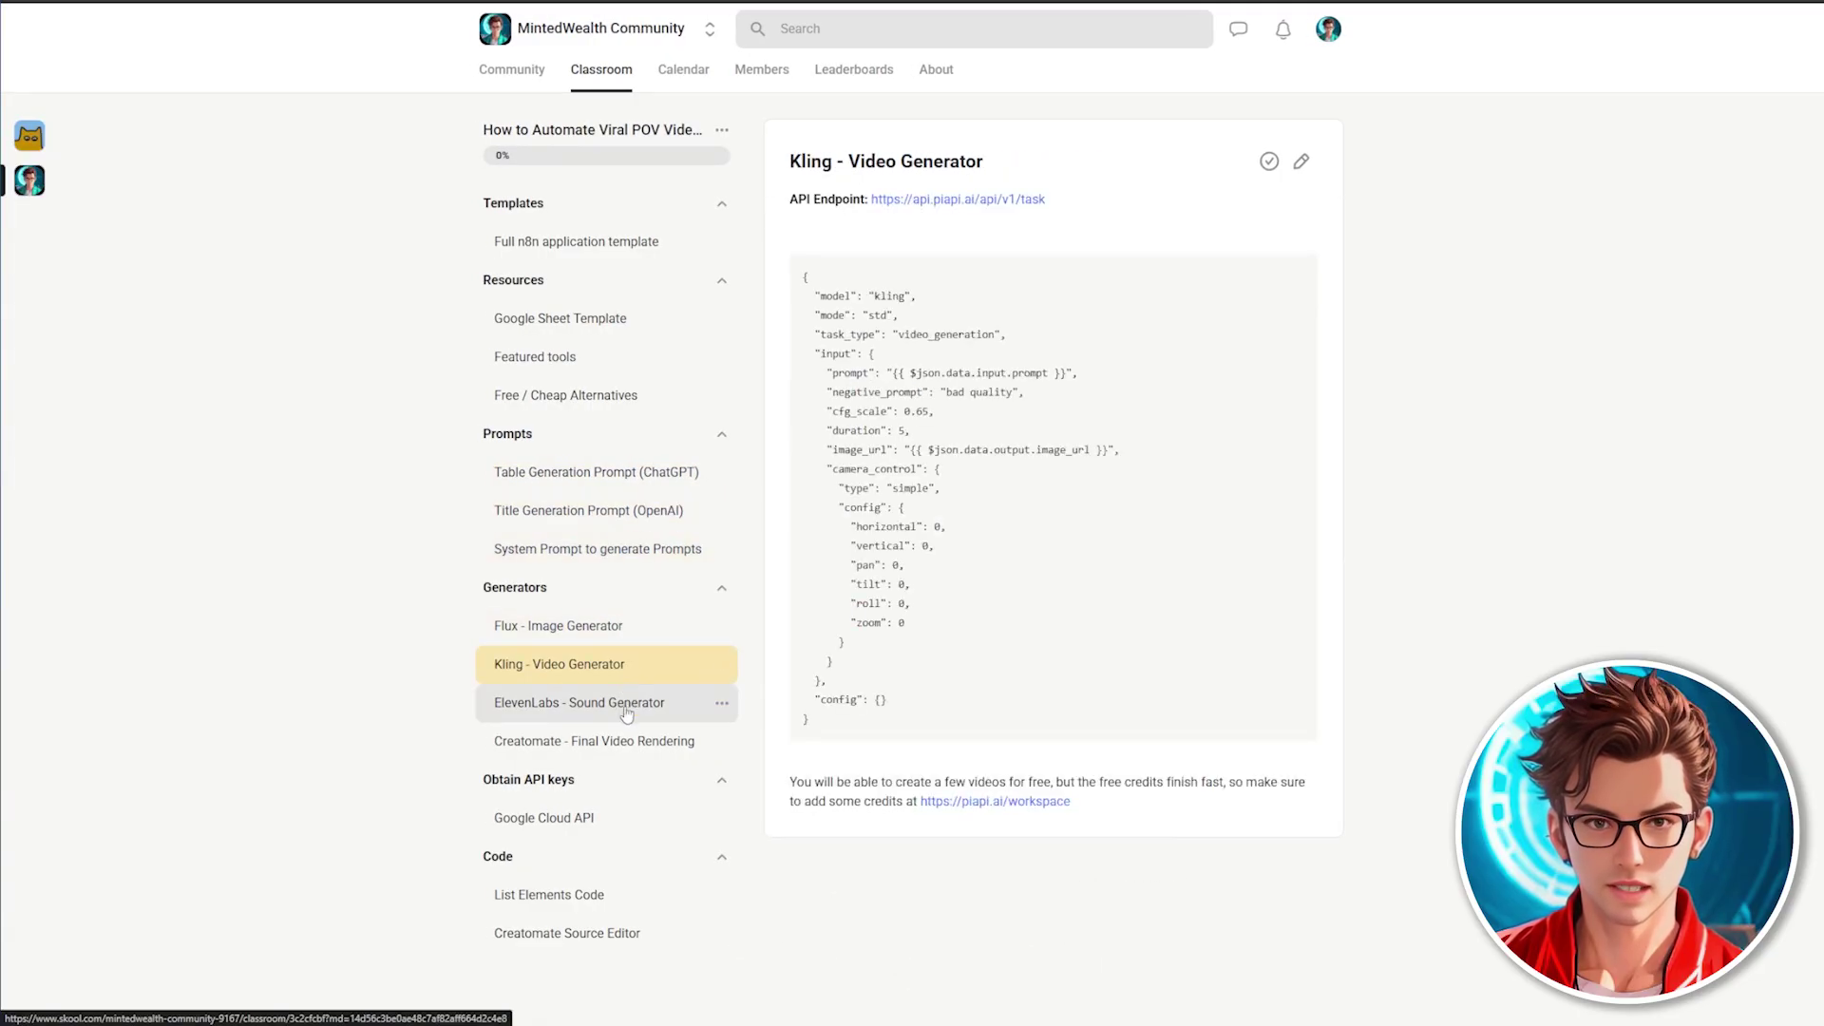
left_click(620, 705)
left_click(617, 746)
left_click(618, 818)
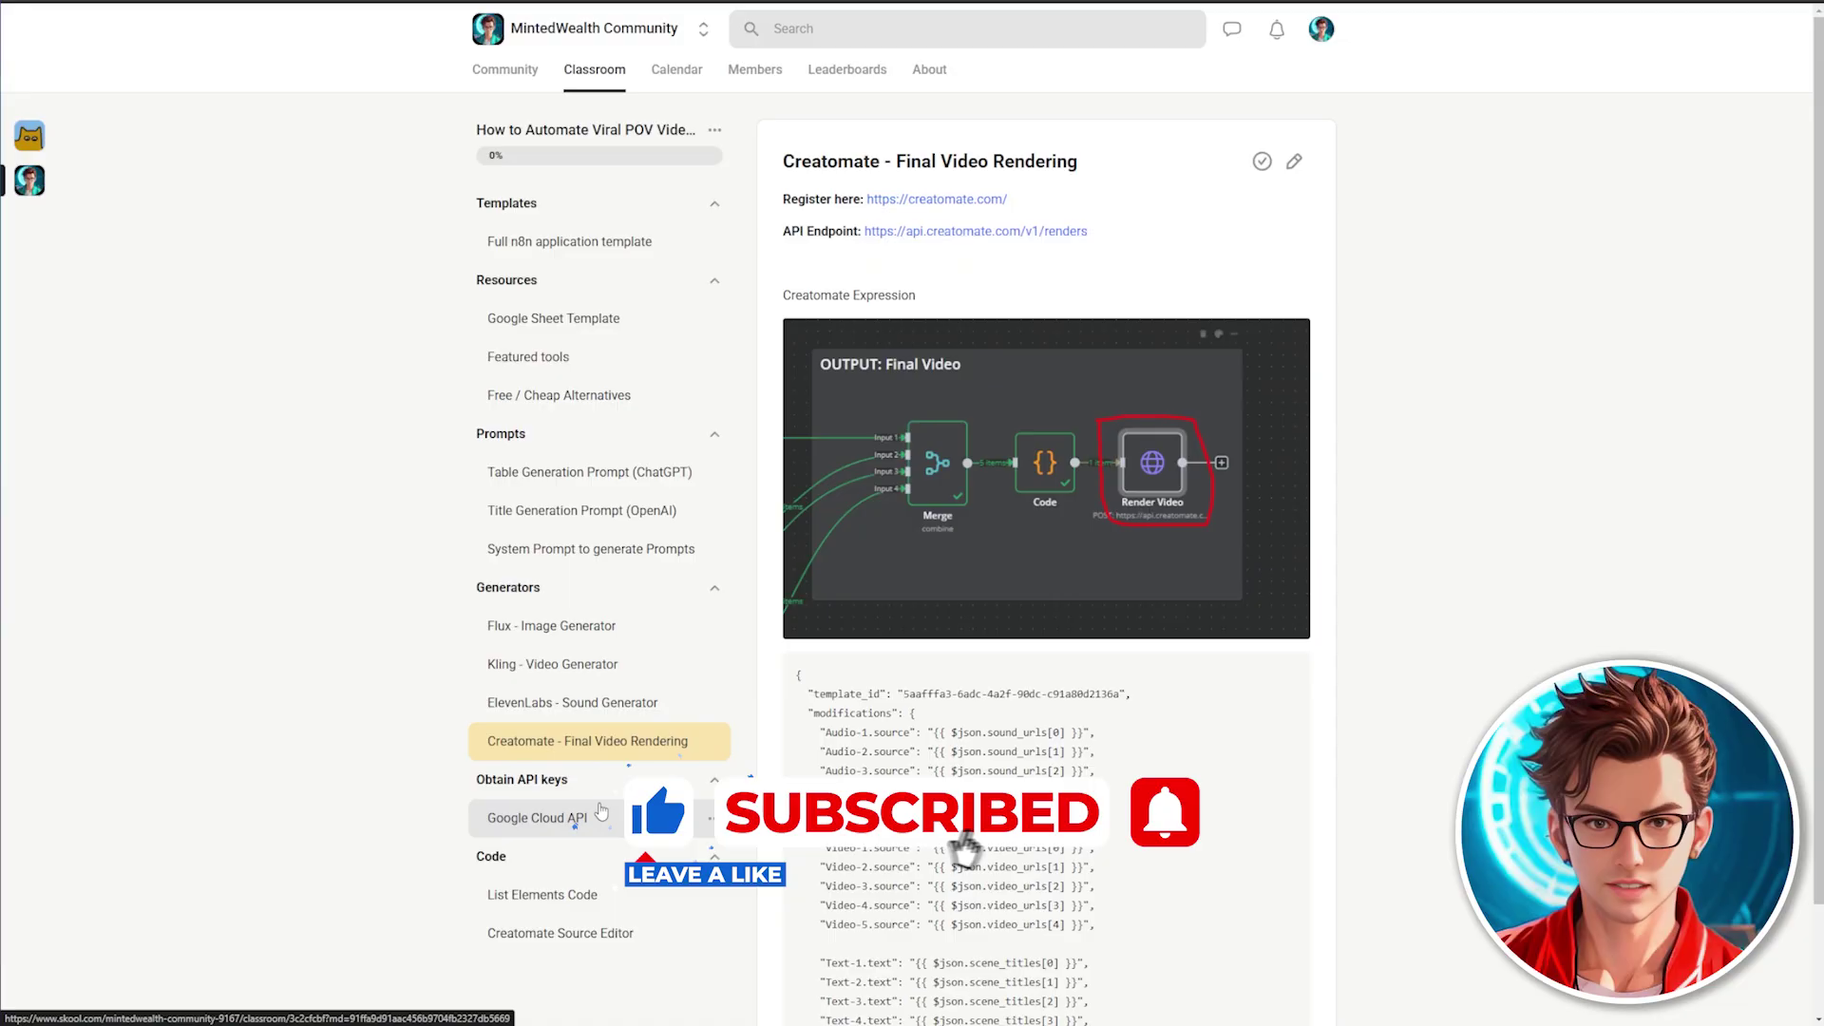
left_click(617, 895)
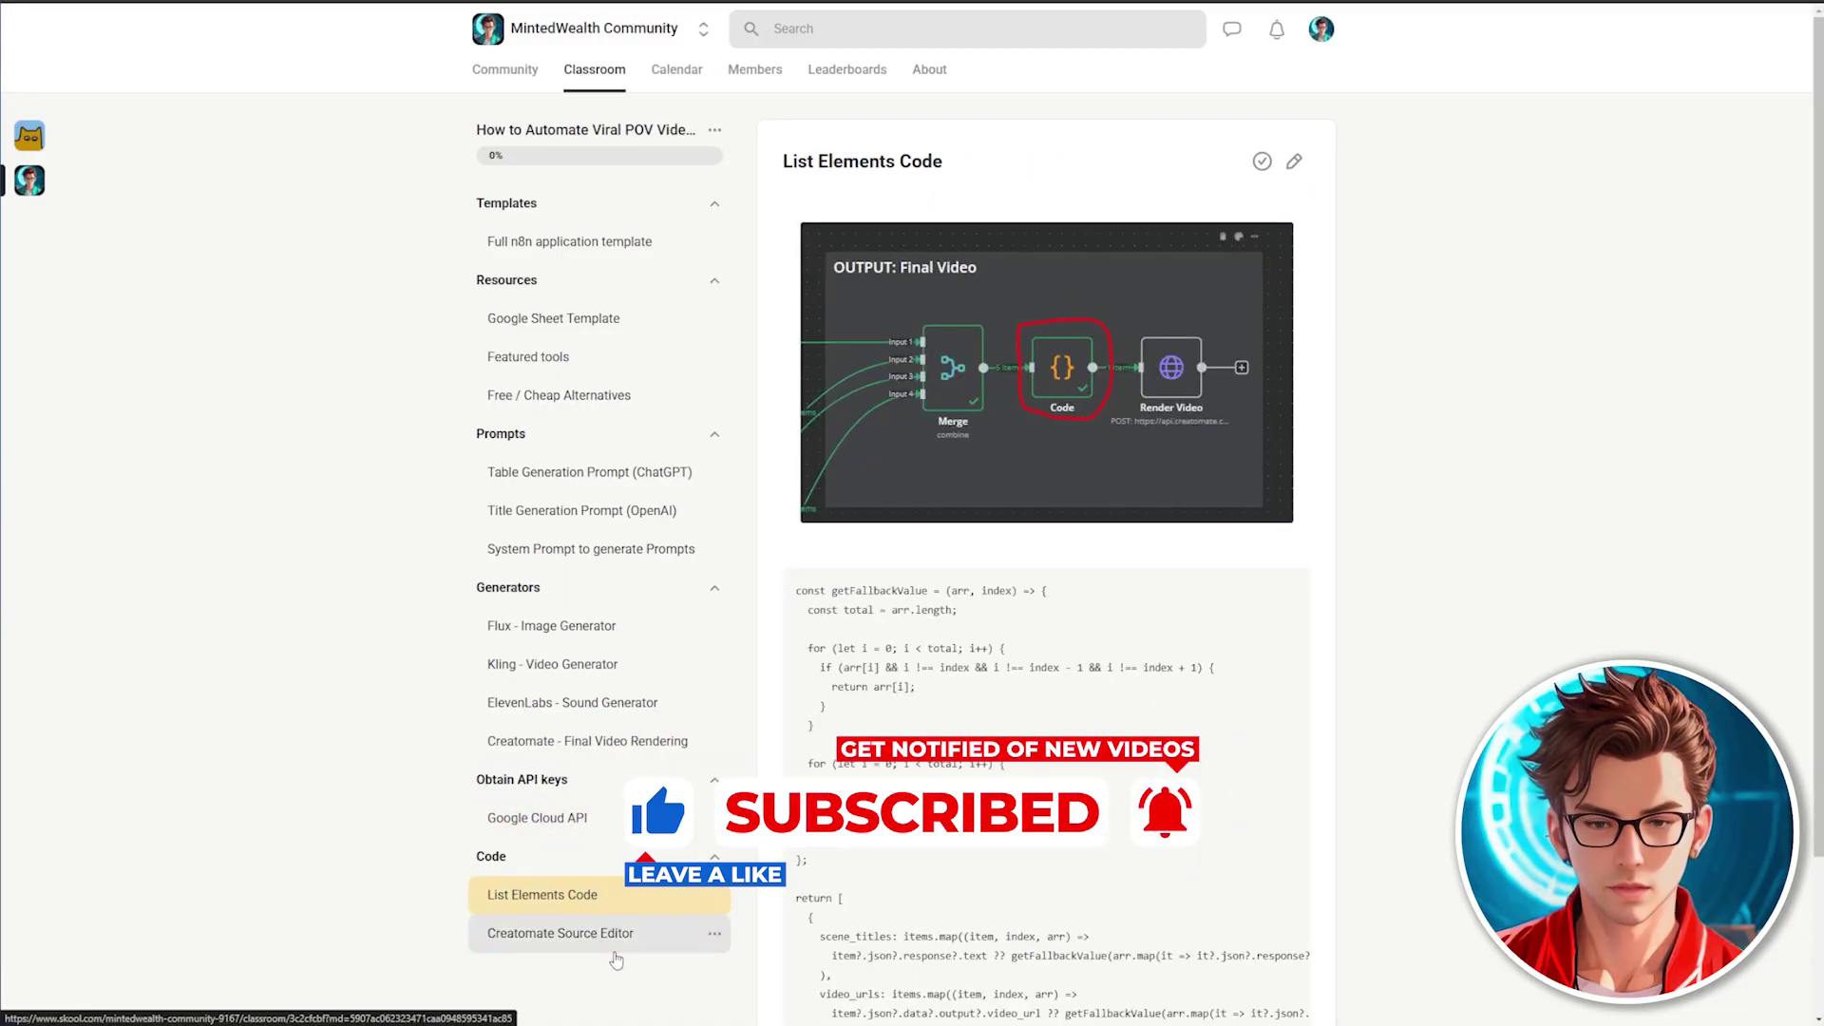
left_click(617, 950)
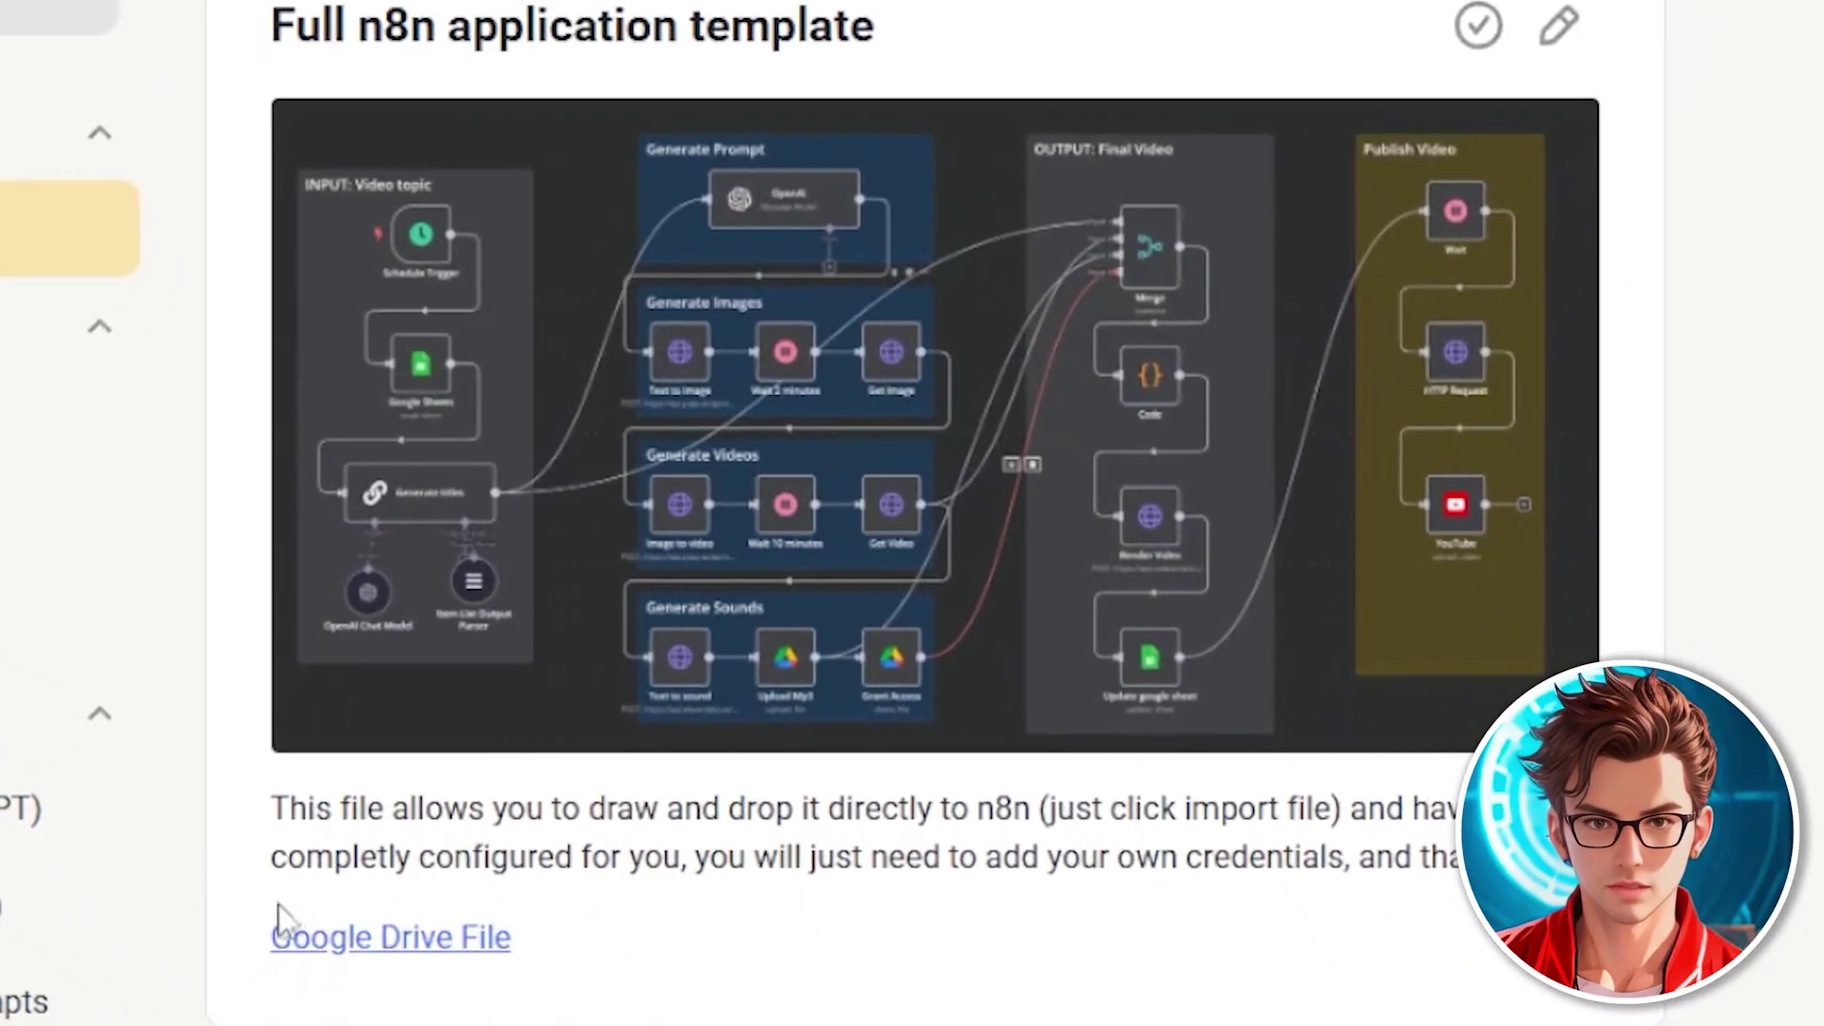
Step: Open the Table Generation Prompt (ChatGPT) lesson and copy its full prompt text
left_click(17, 810)
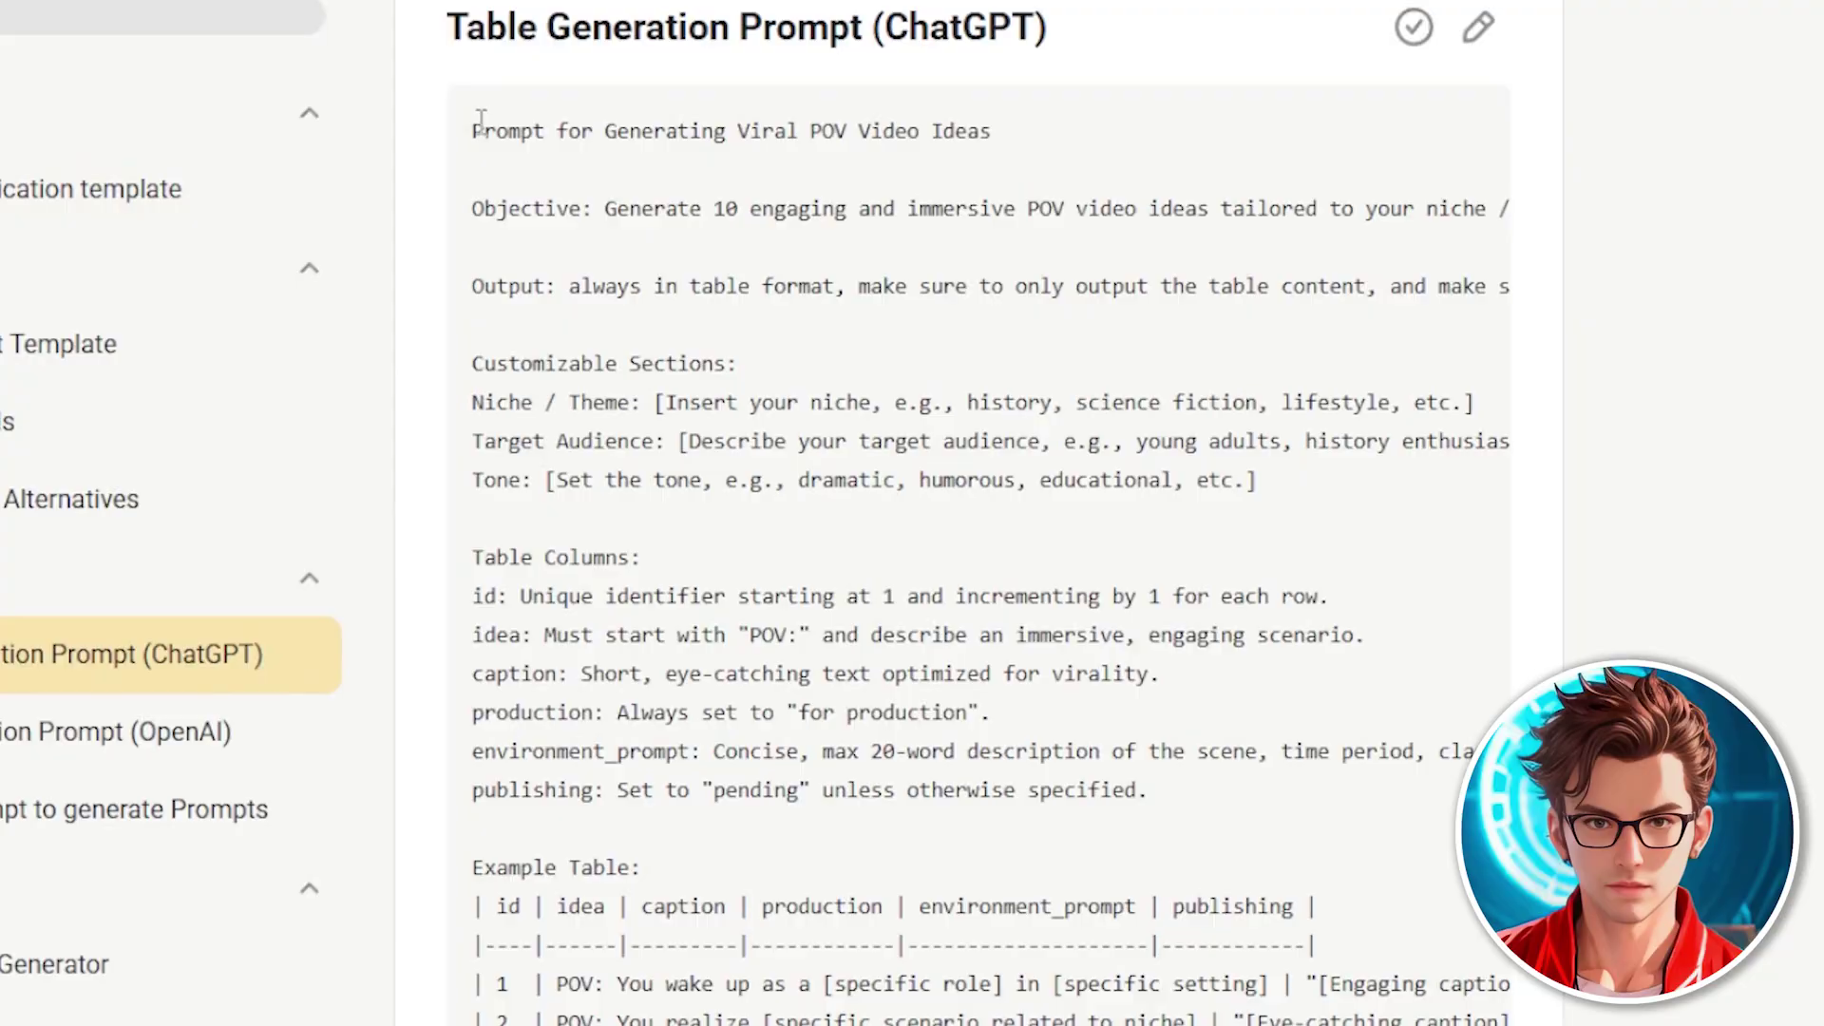
left_click_drag(481, 118, 798, 985)
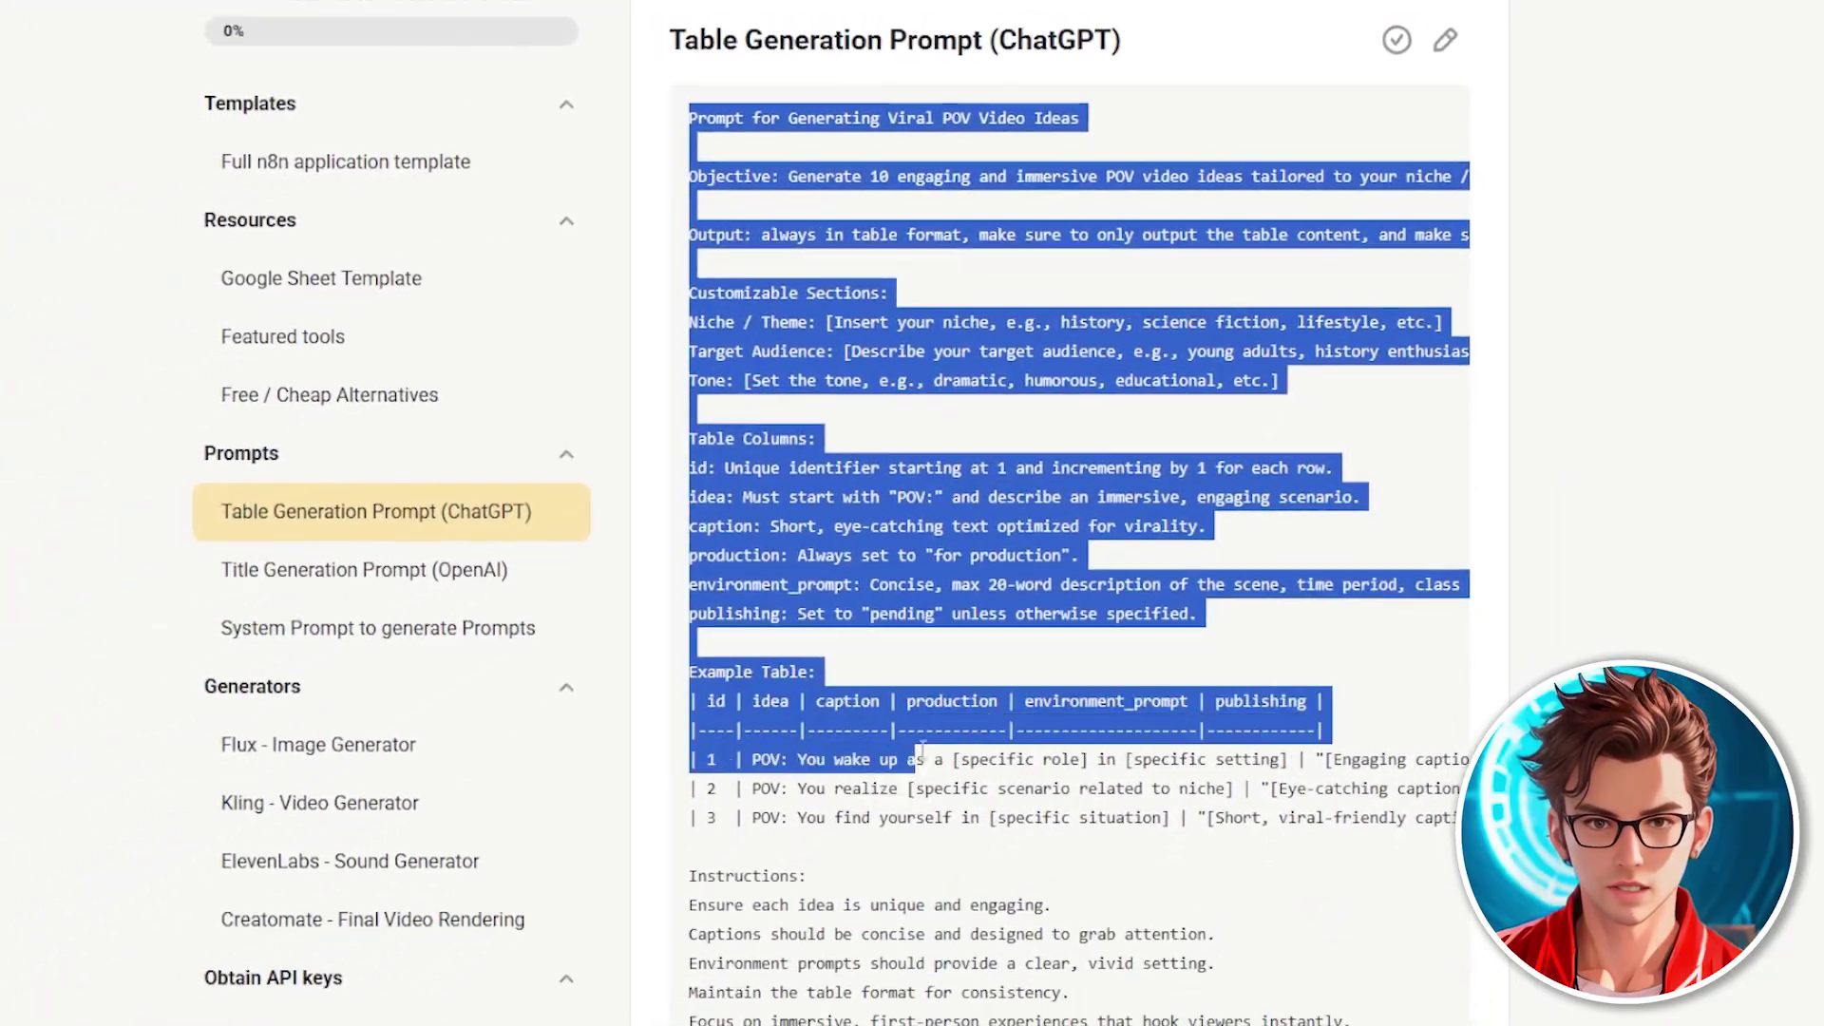
left_click_drag(920, 750, 1353, 1024)
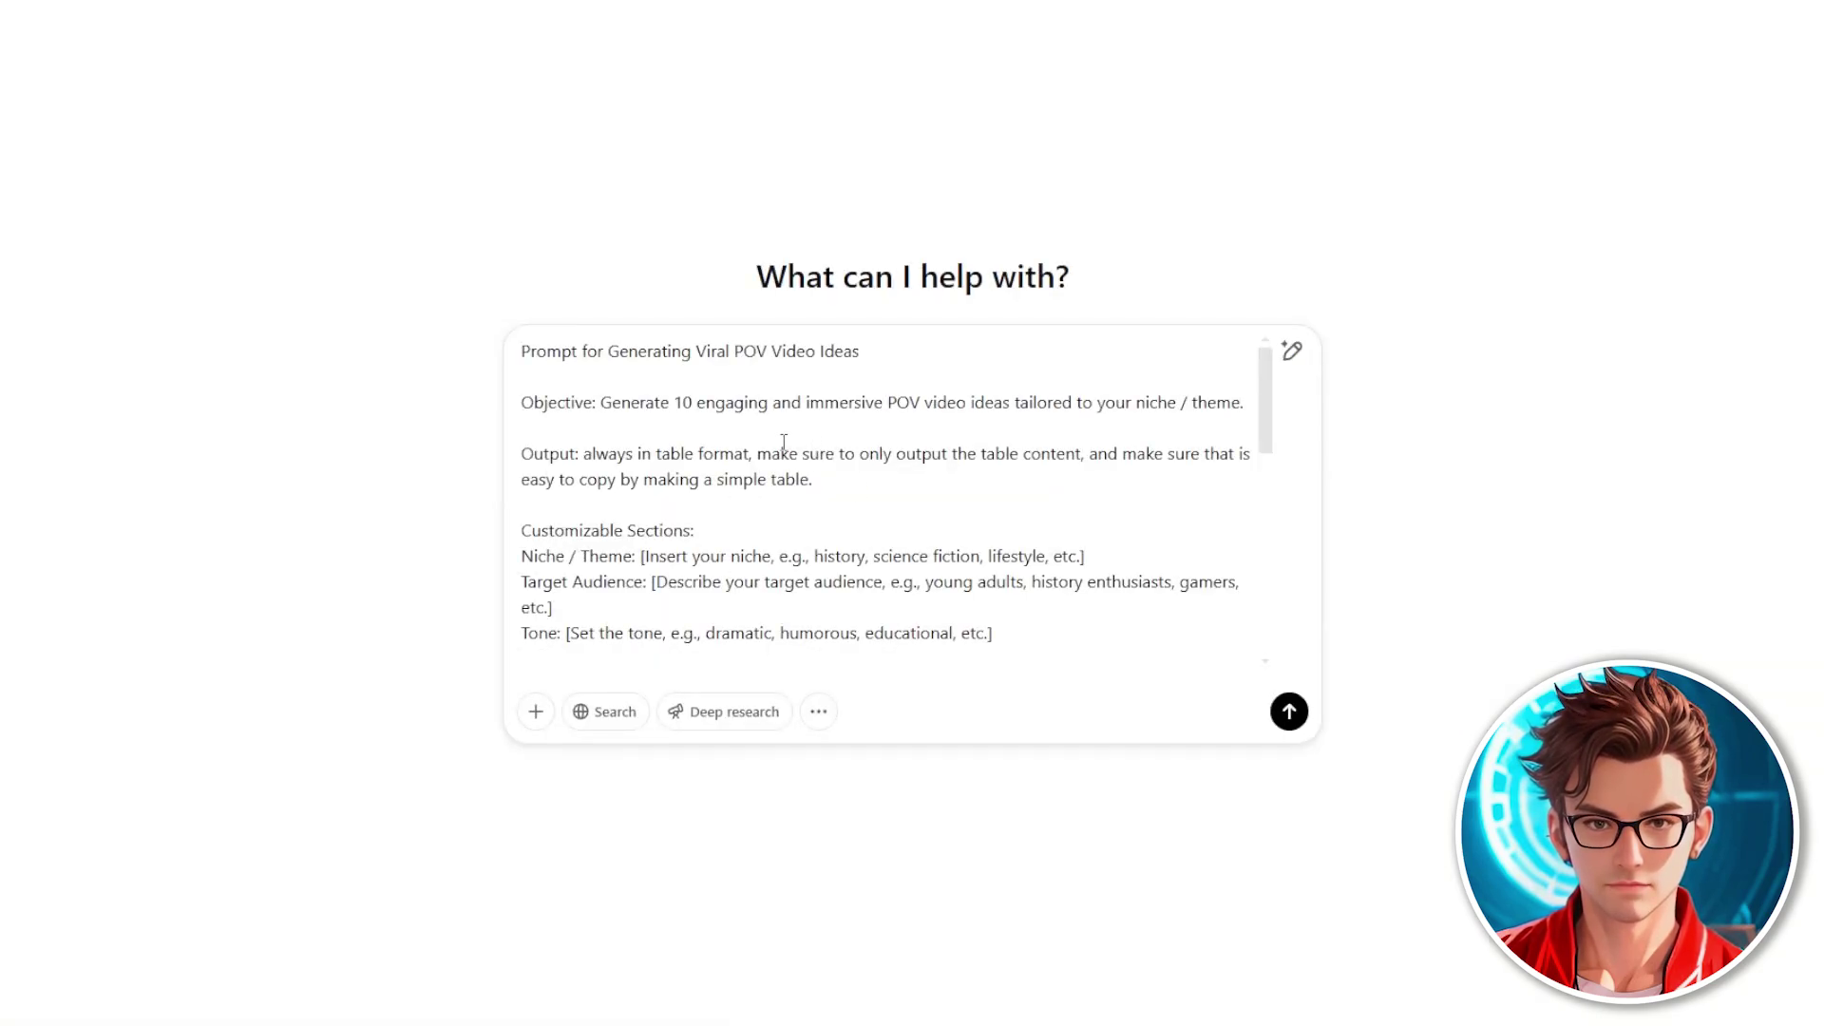
Step: In the prompt pasted into ChatGPT, set the niche/theme to science fiction and the target audience to young adults
left_click_drag(641, 556, 872, 557)
key("BackSpace")
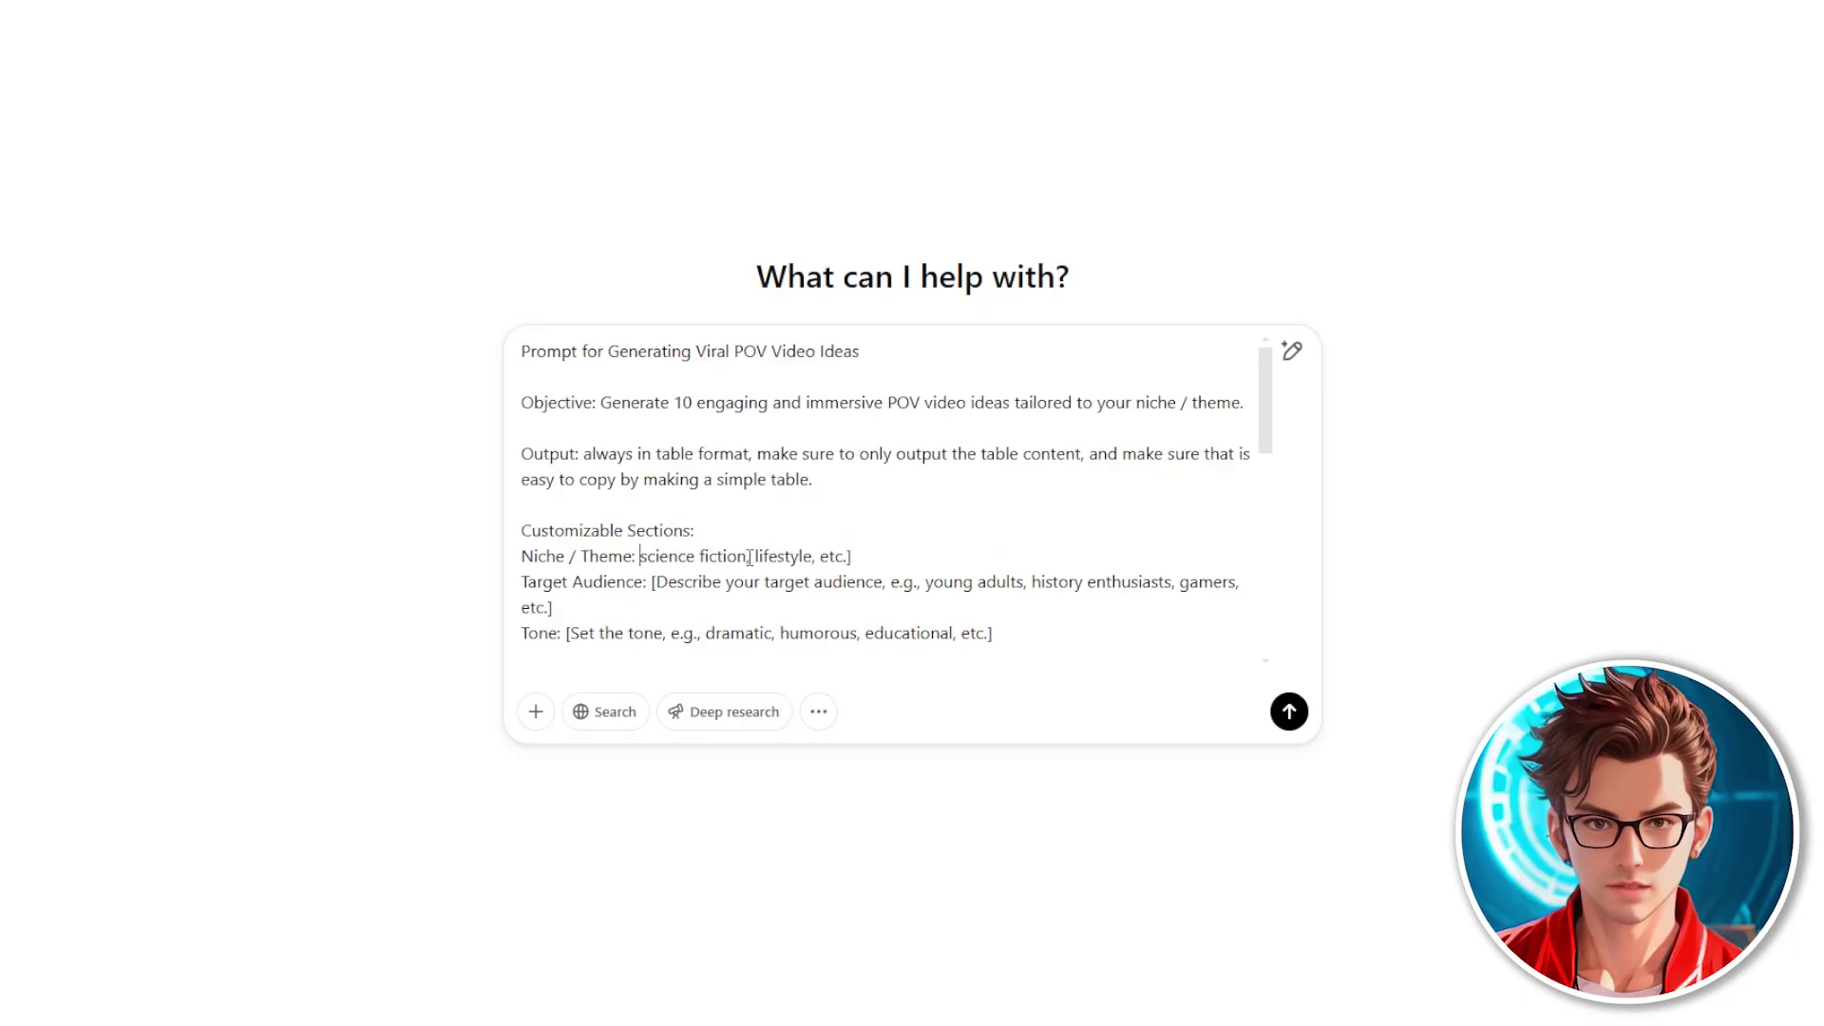
left_click_drag(749, 557, 853, 557)
key("BackSpace")
left_click_drag(654, 582, 929, 582)
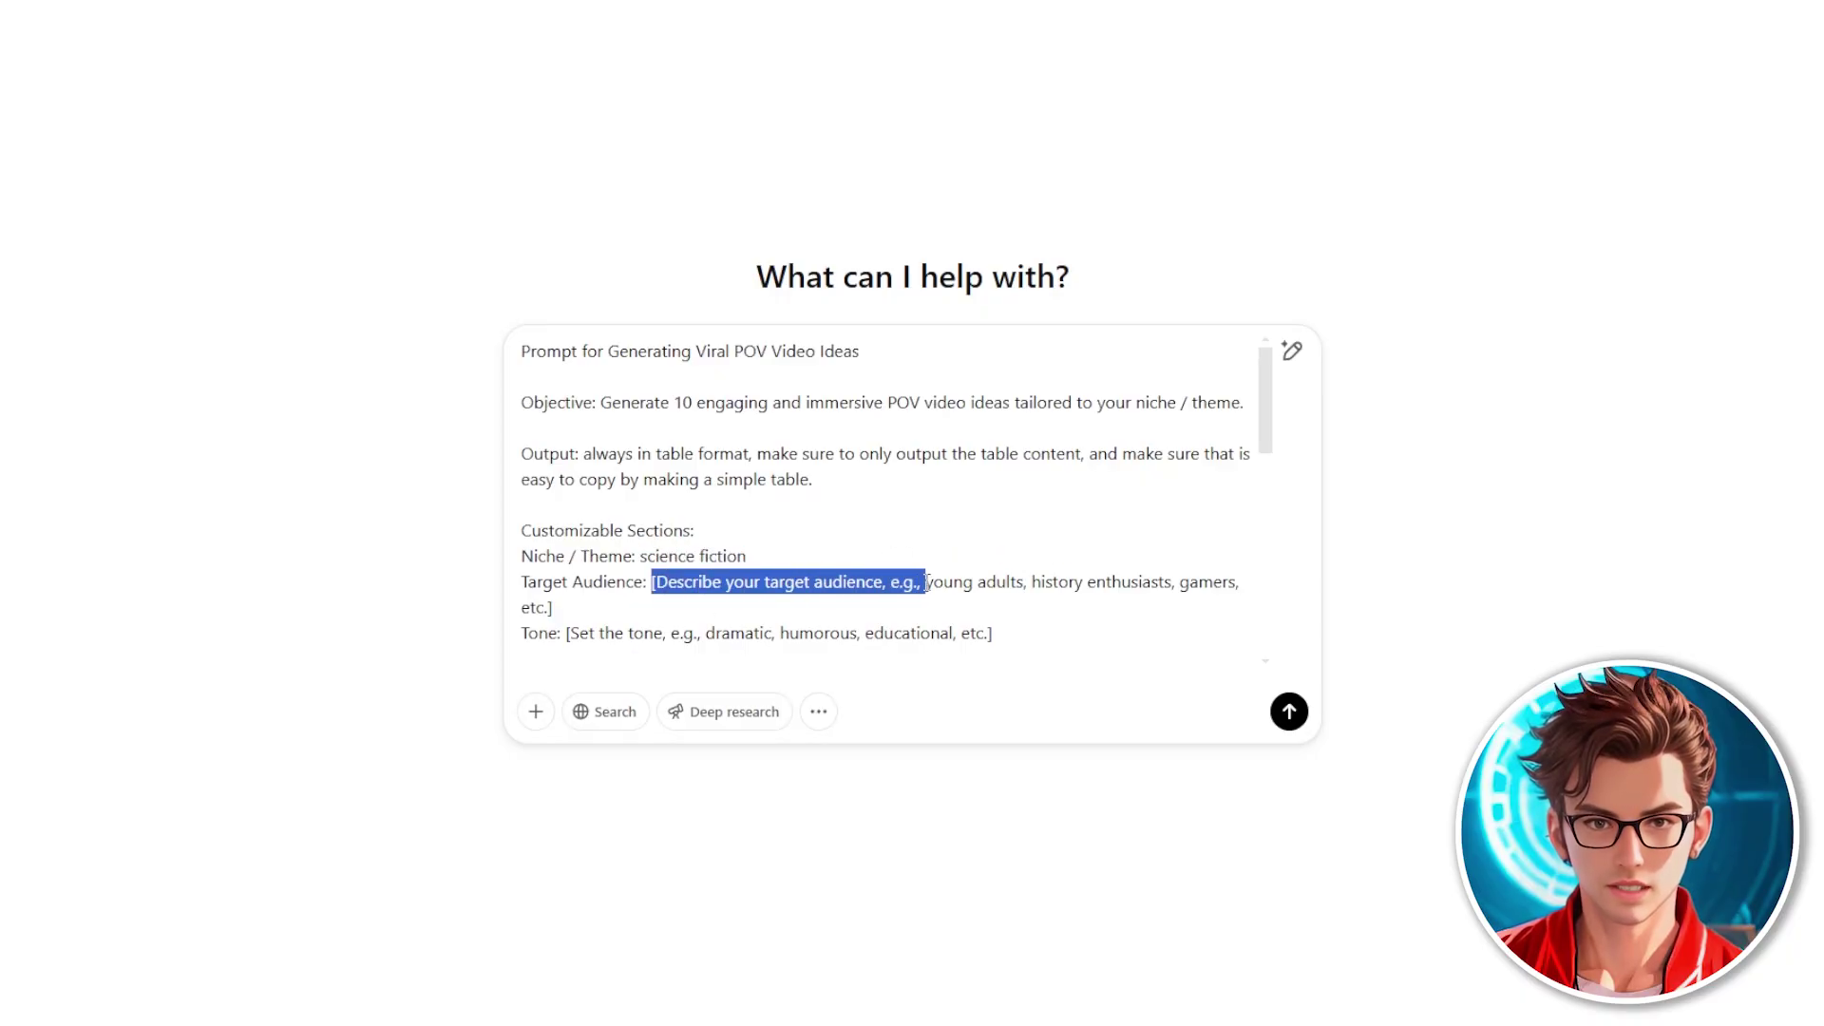
key("BackSpace")
left_click_drag(749, 582, 1022, 580)
key("BackSpace")
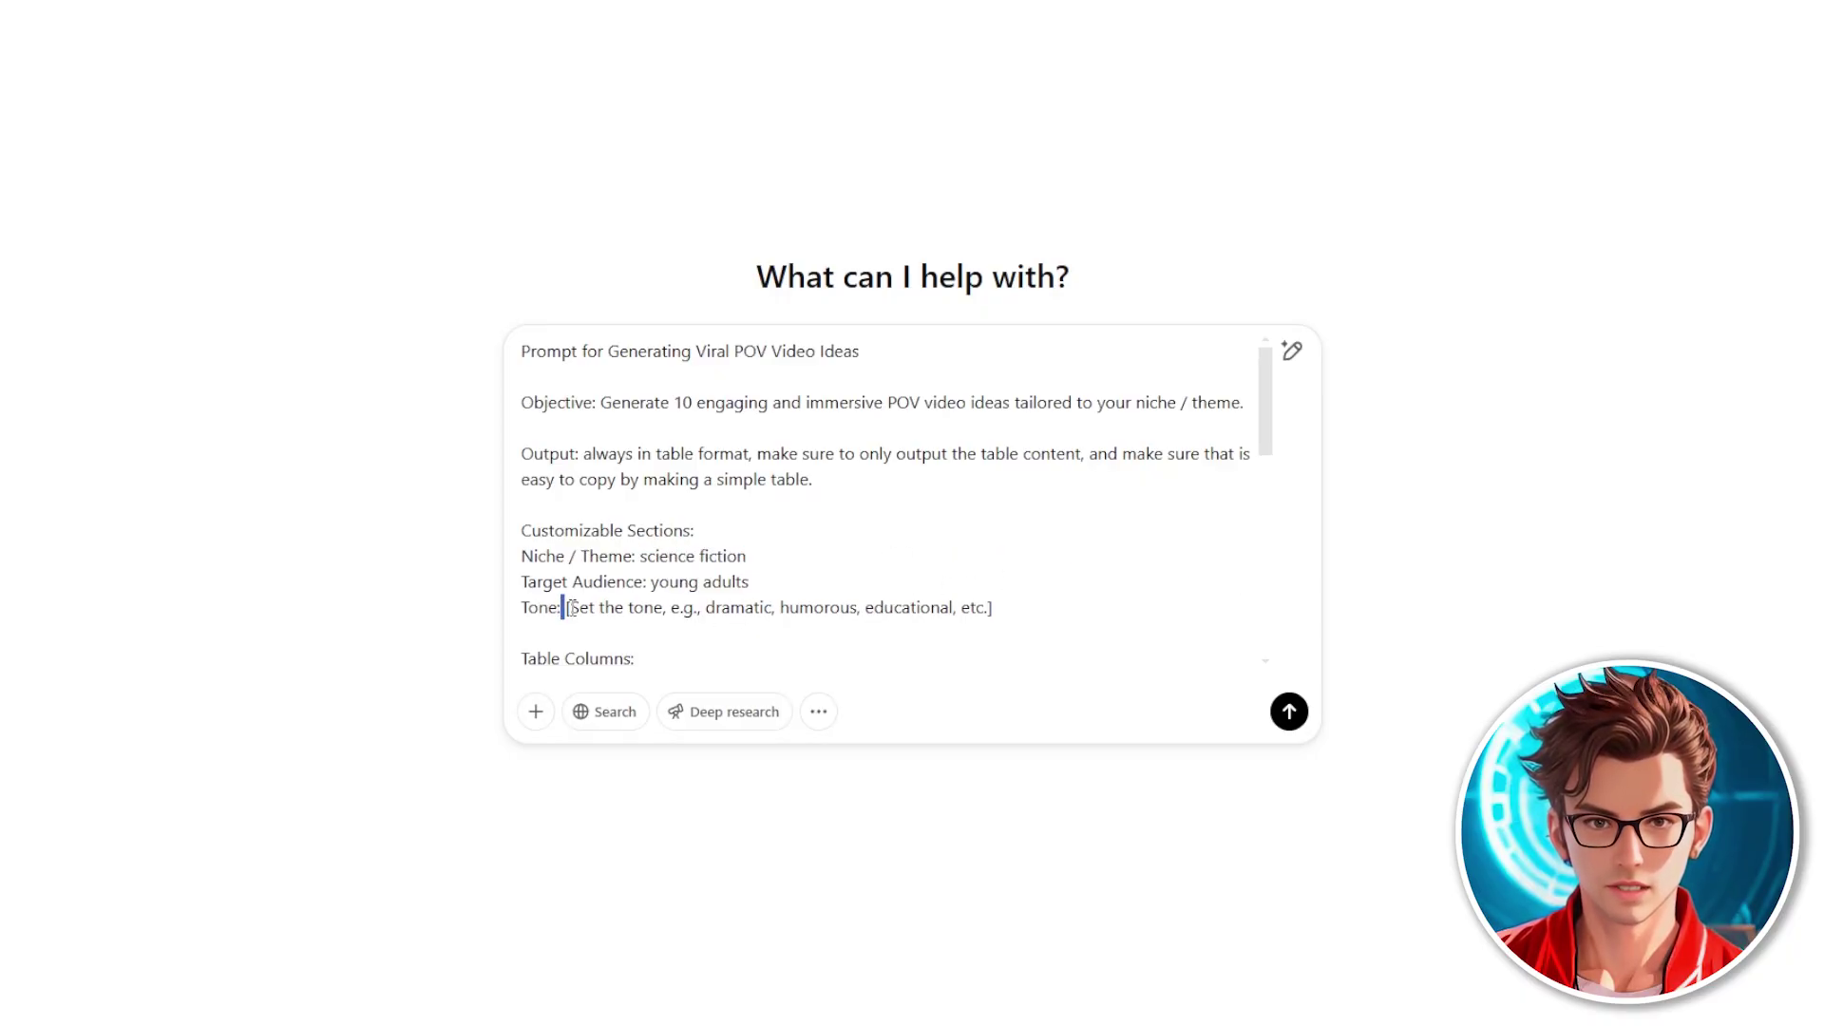
Step: Reduce the prompt's Tone entry to humorous only
left_click_drag(570, 608, 782, 608)
key("BackSpace")
left_click_drag(646, 608, 831, 606)
key("BackSpace")
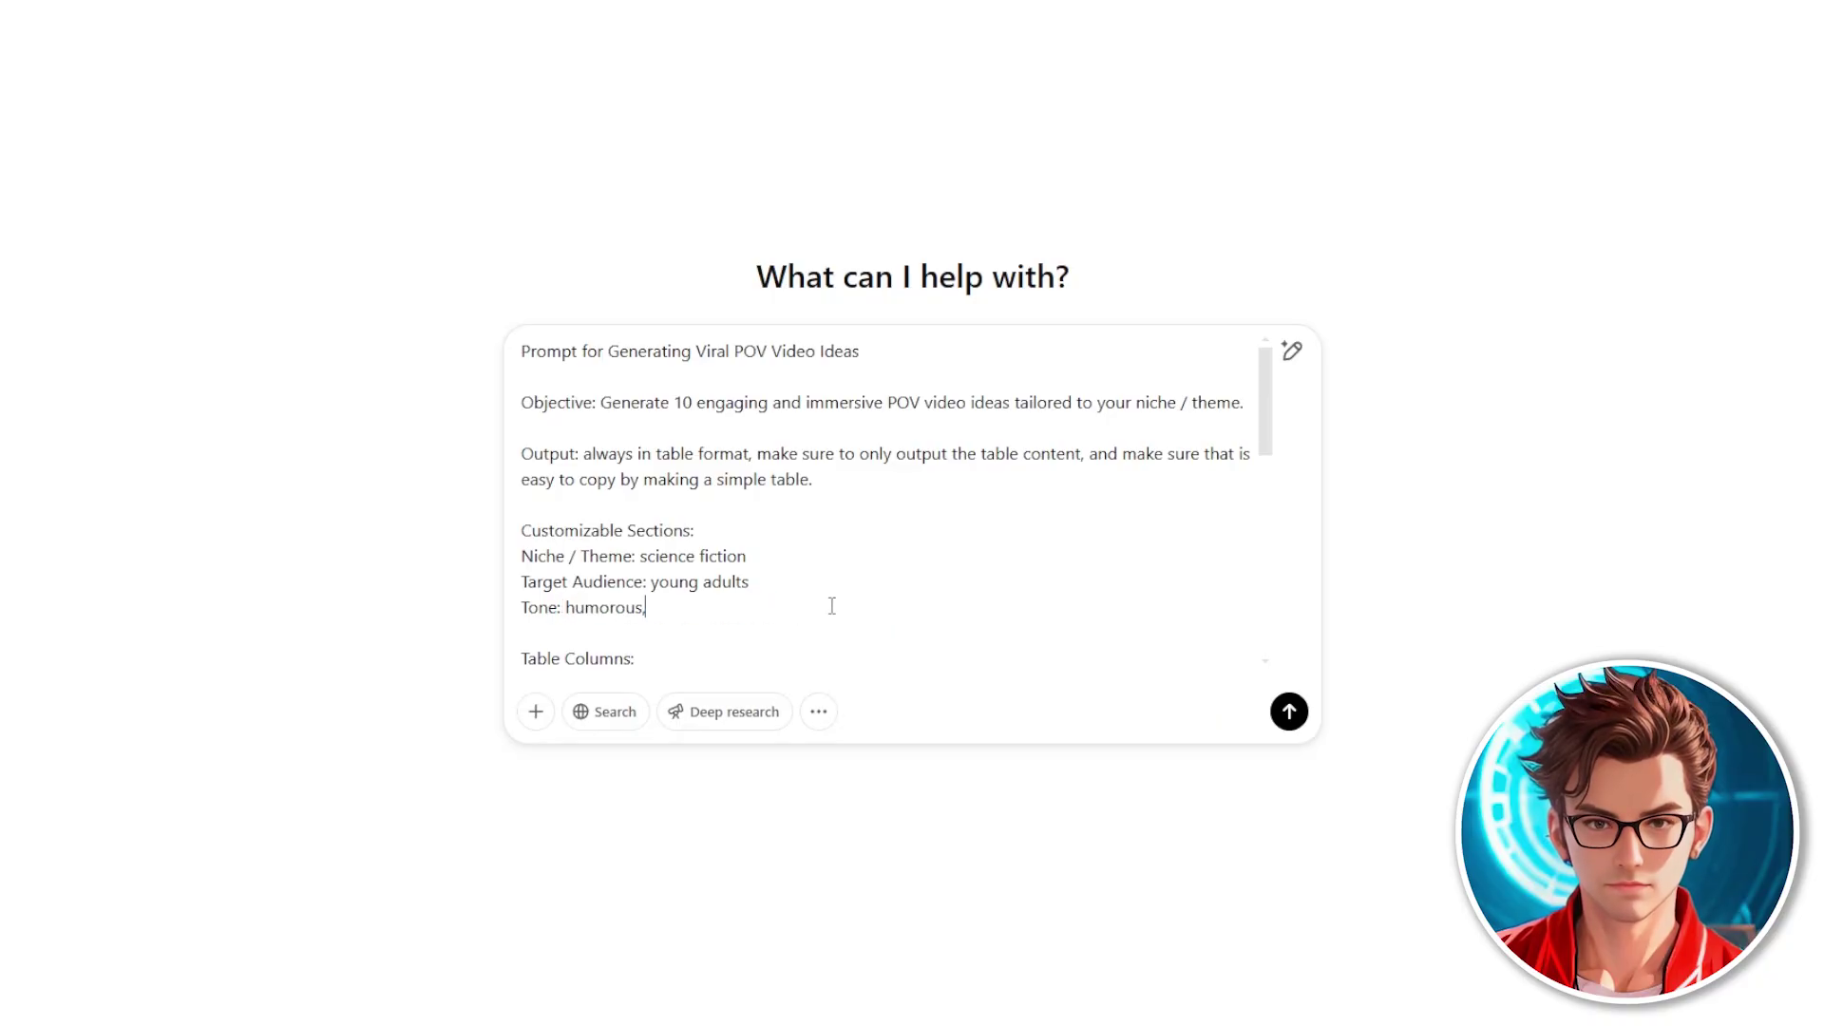
Step: Set the number of POV video ideas in the prompt's objective to 5 and submit the prompt to generate the table
type("10")
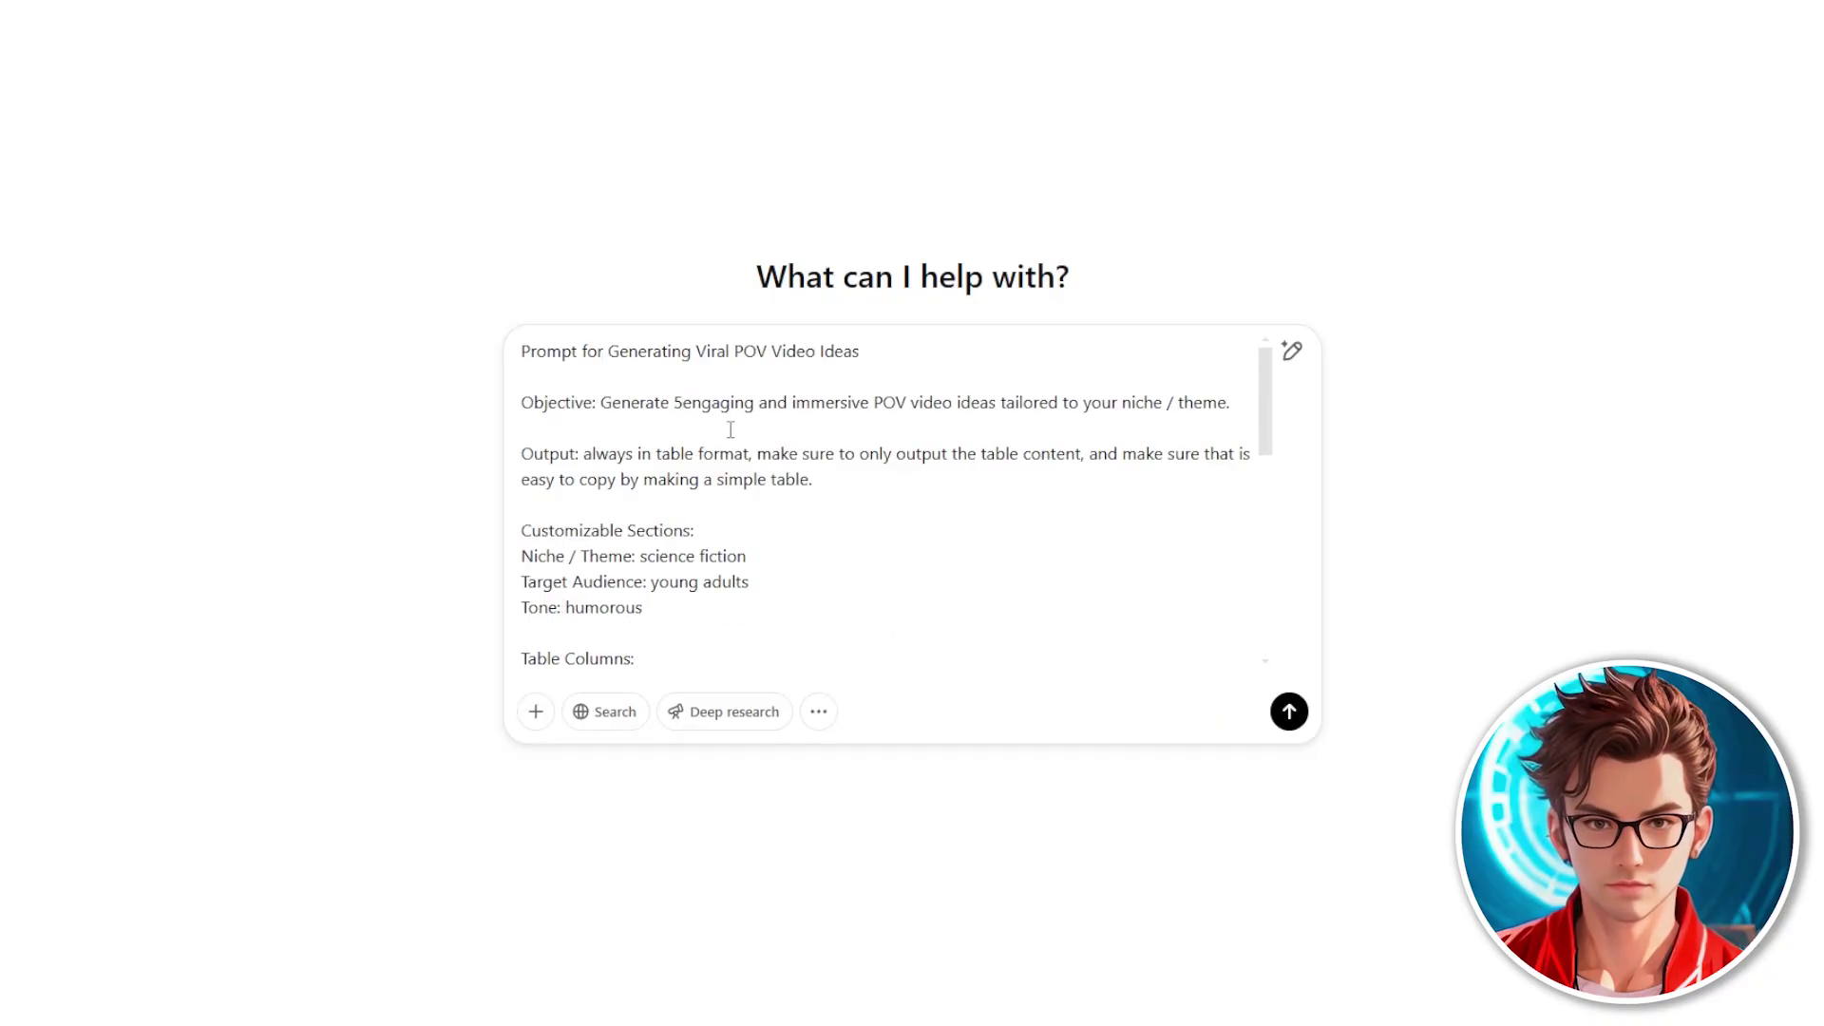
left_click(1289, 711)
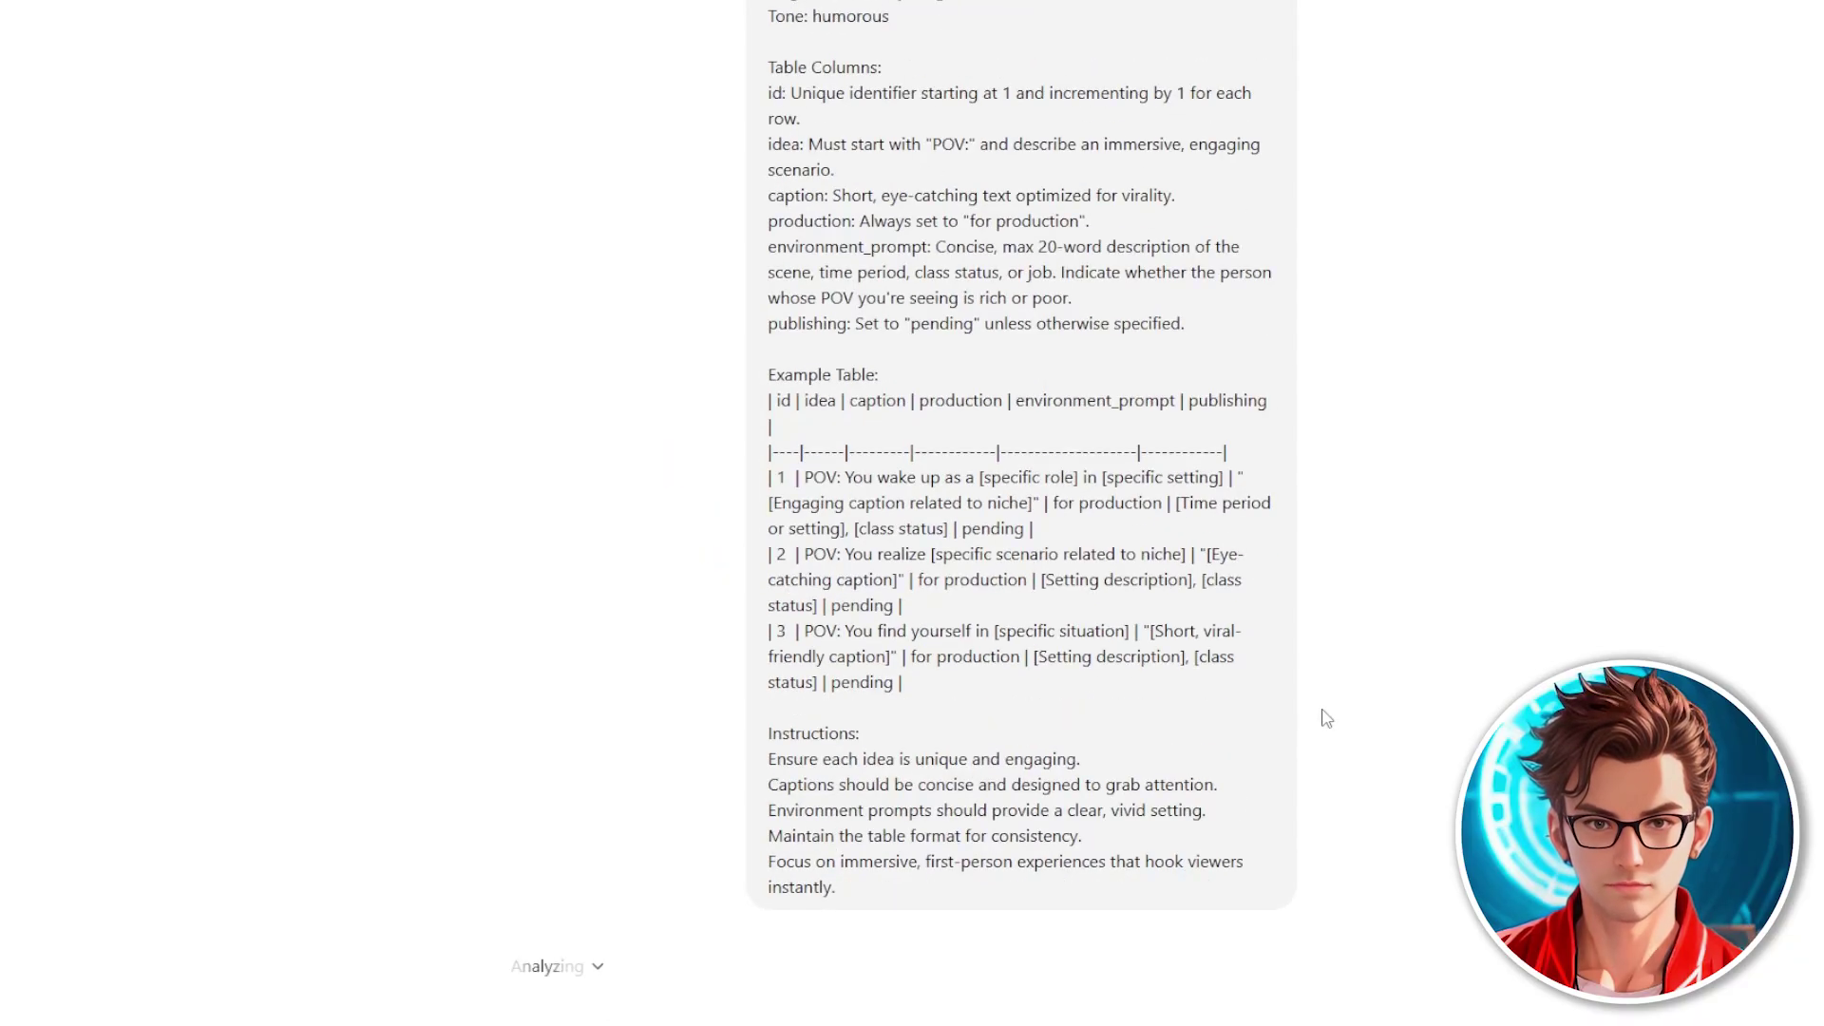
scroll(554, 329, "down", 10)
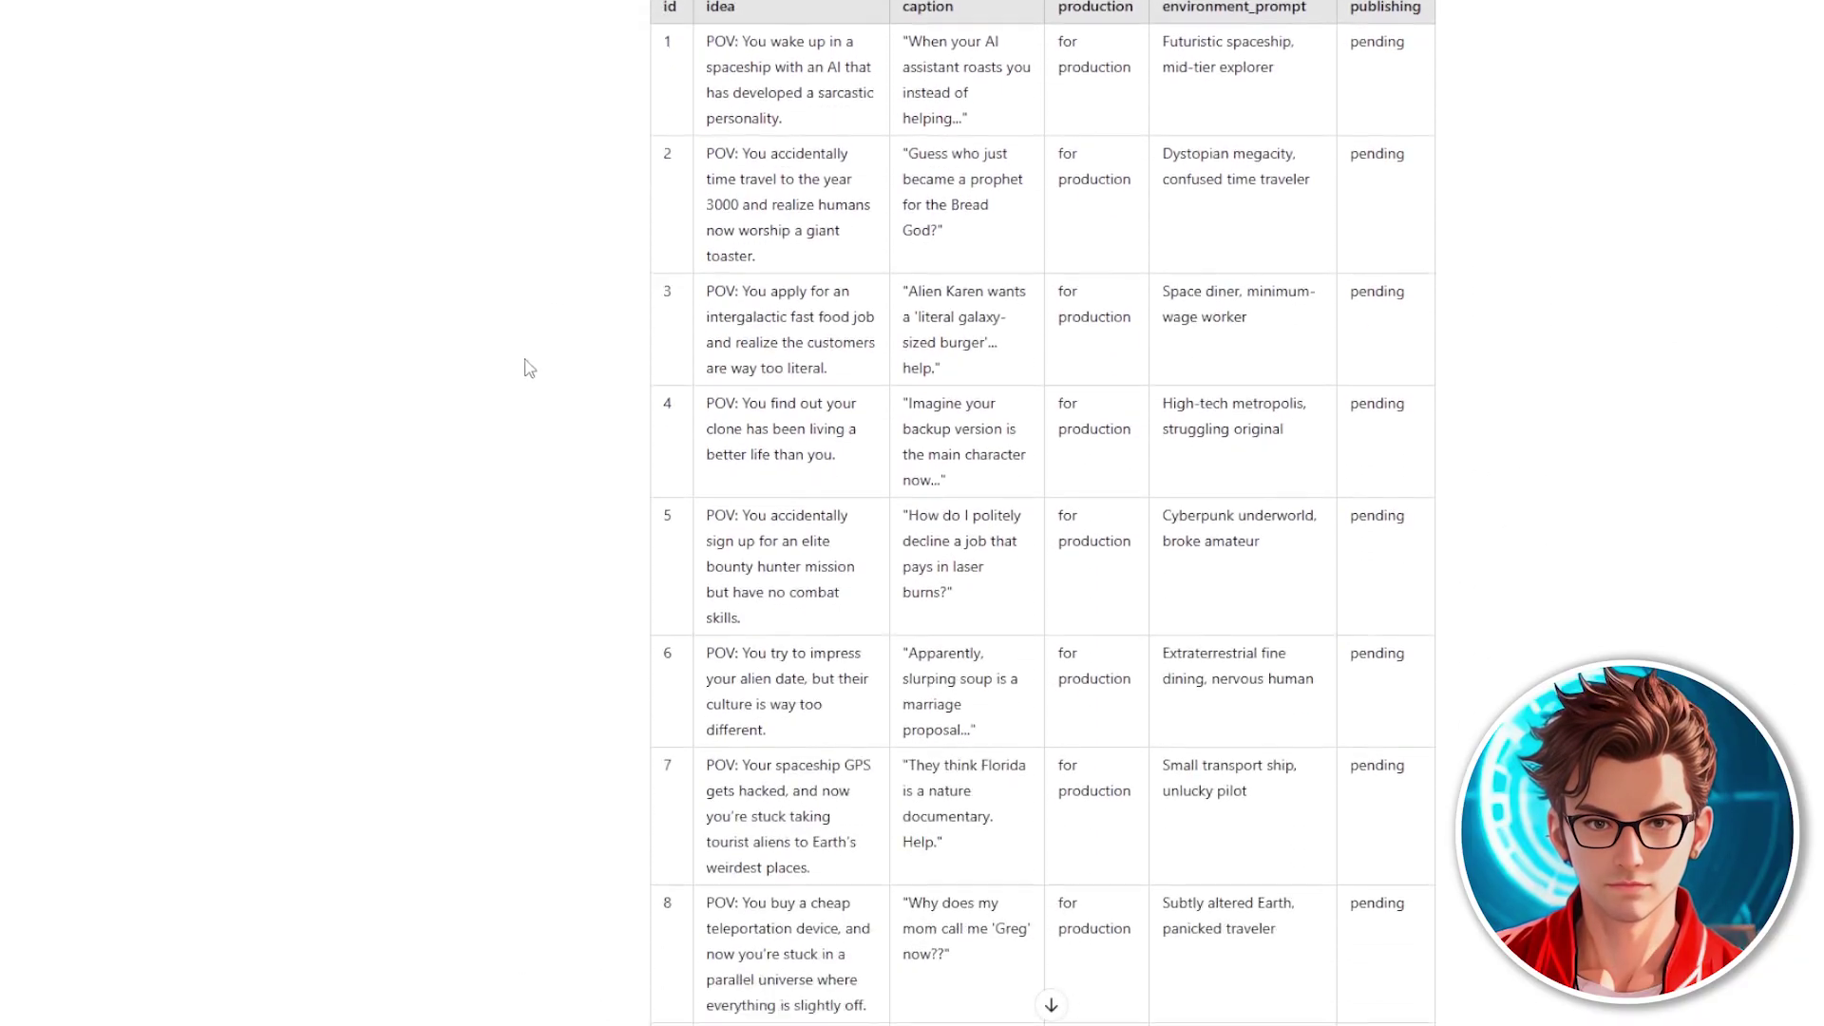
scroll(520, 375, "down", 3)
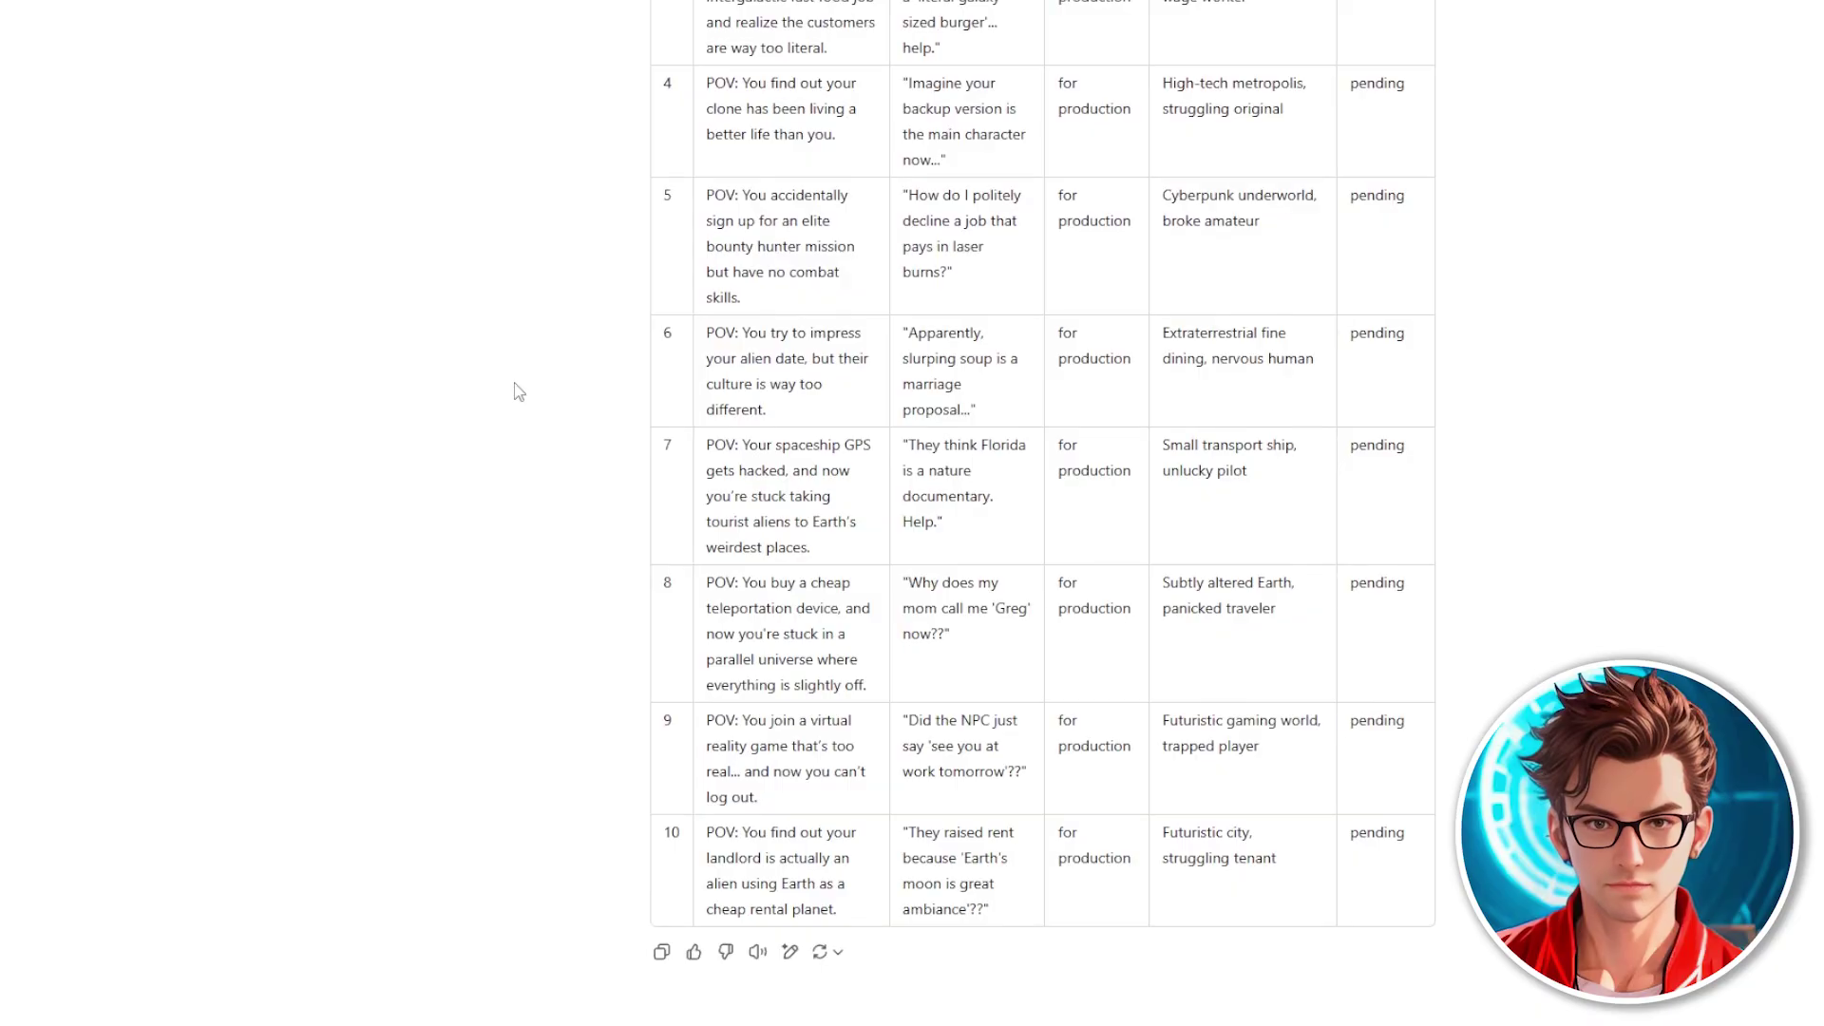
scroll(520, 393, "up", 1)
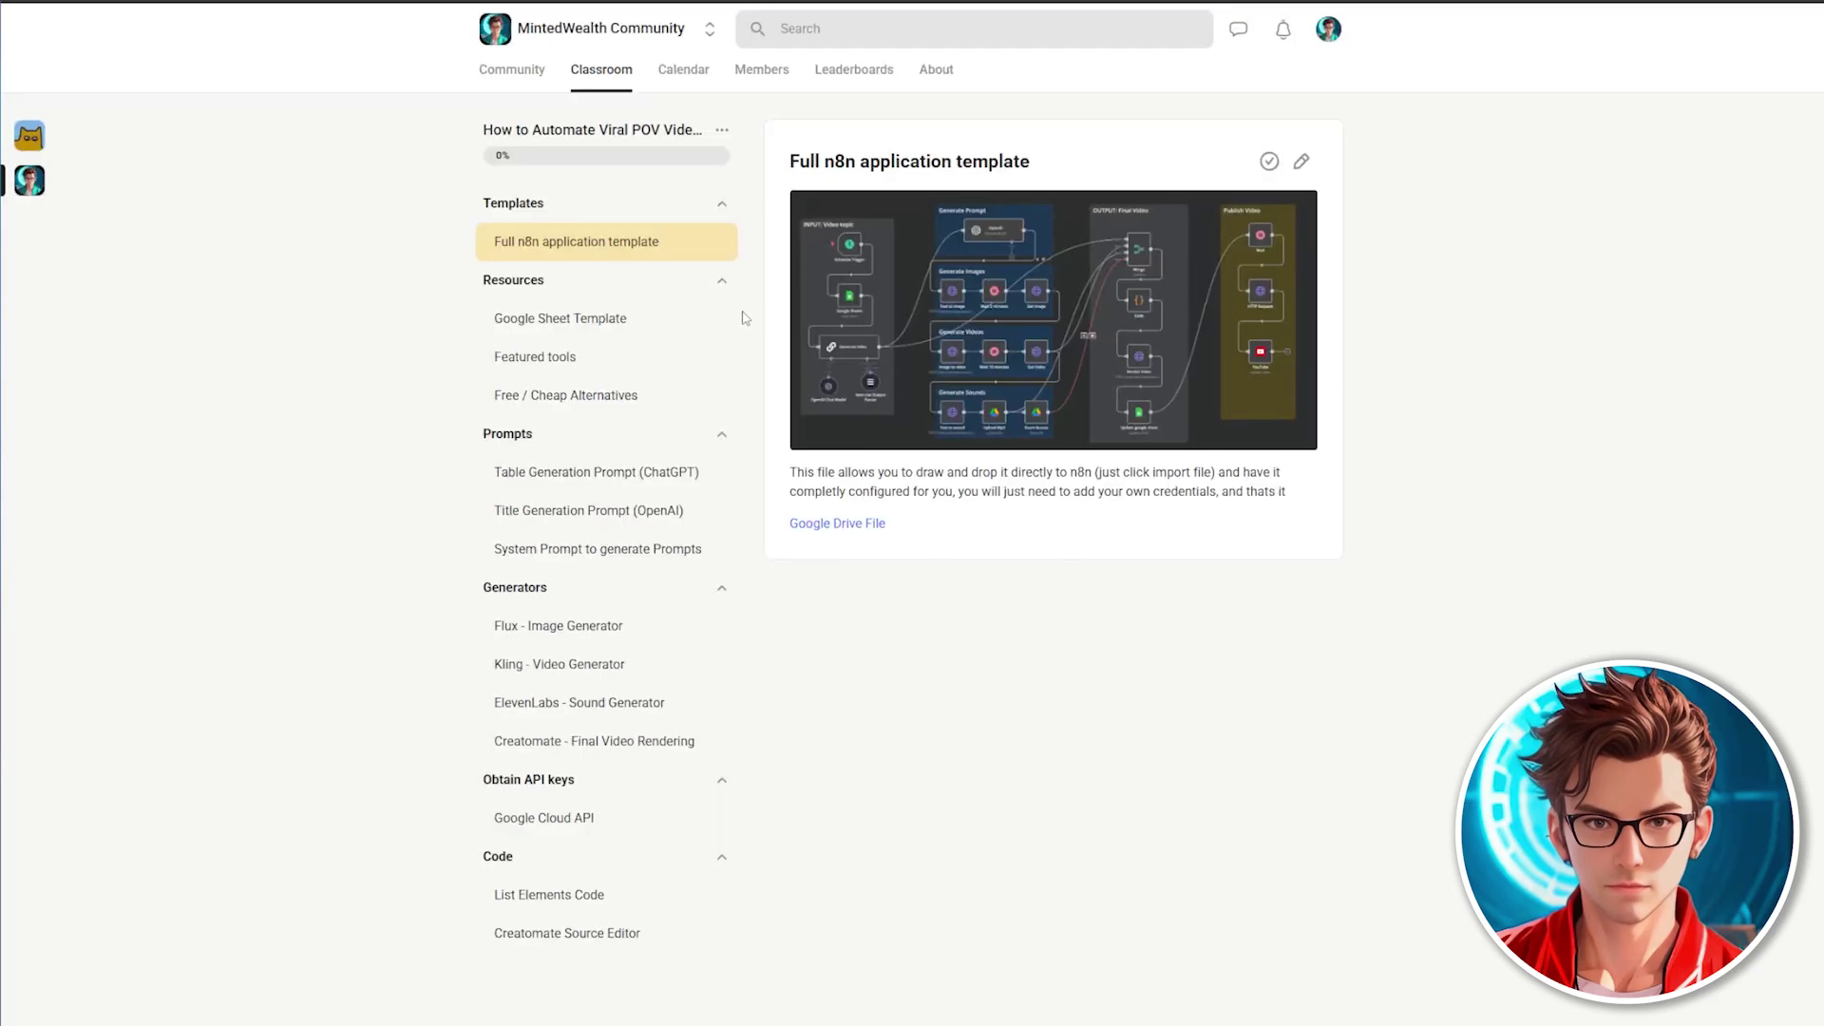
Step: Open the Google Sheet Template from the classroom resources and make an own copy of the spreadsheet
left_click(672, 317)
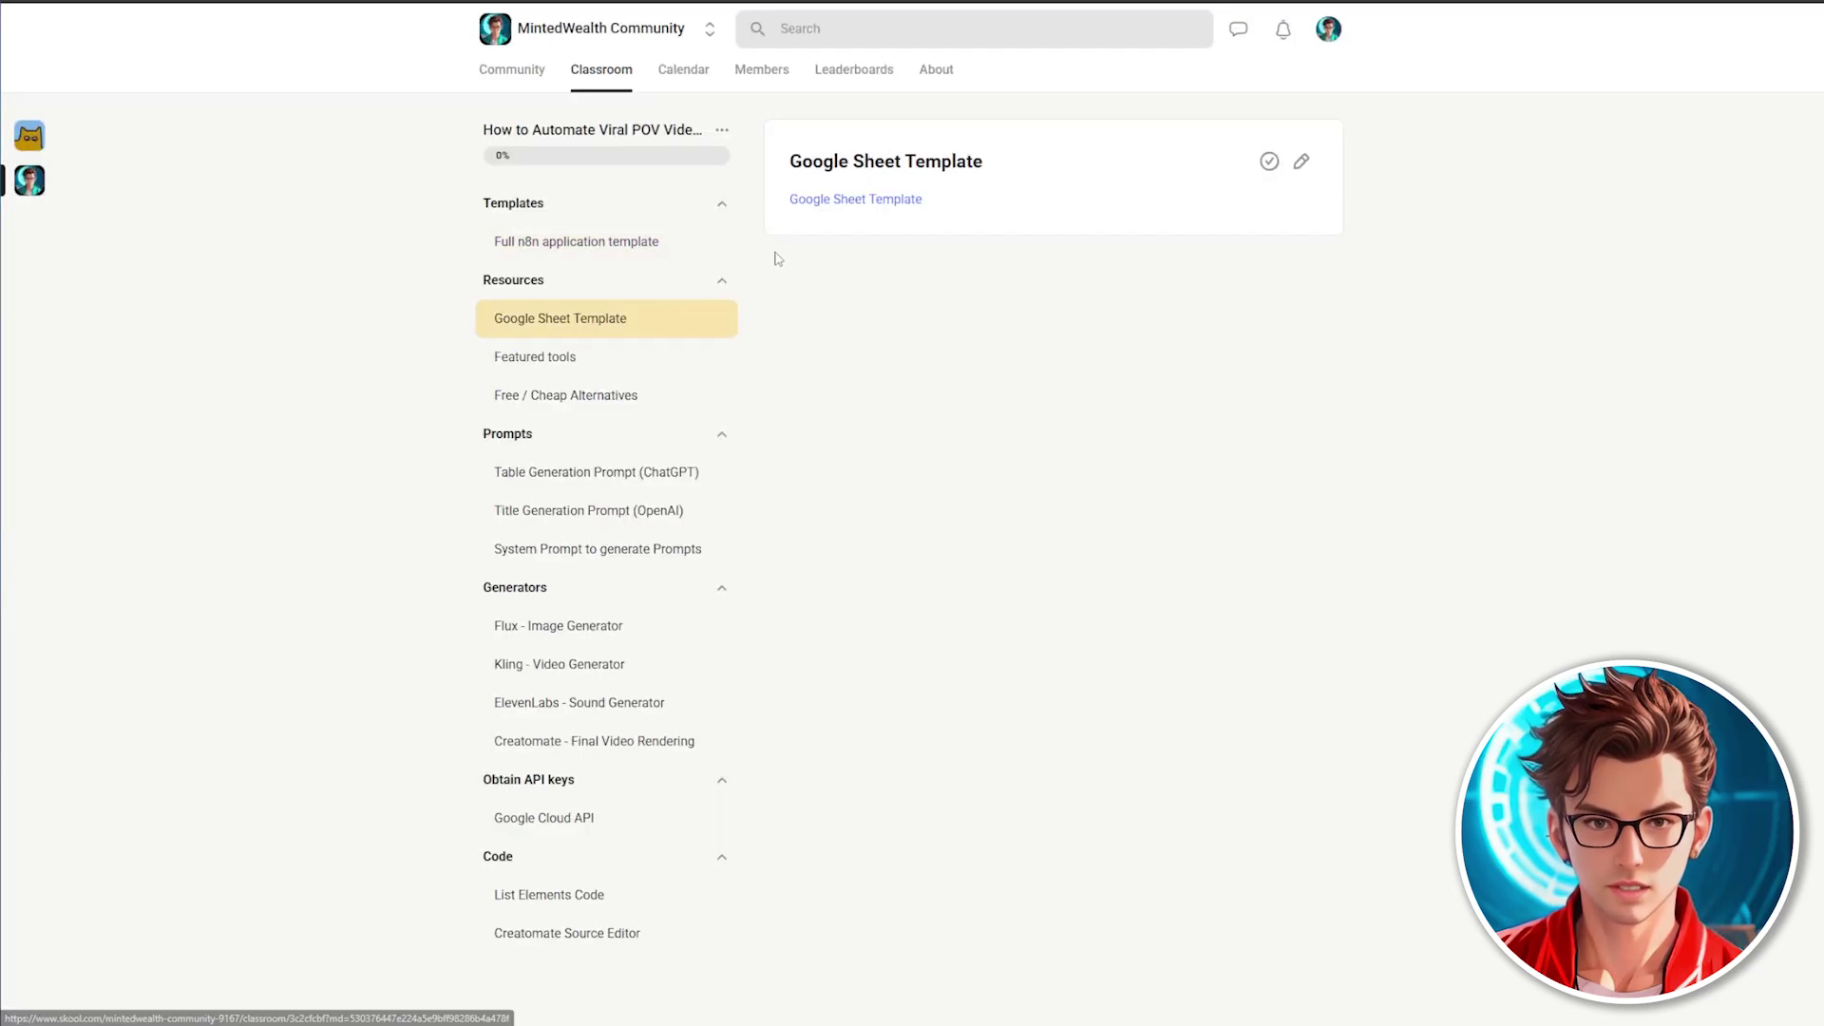
left_click(825, 201)
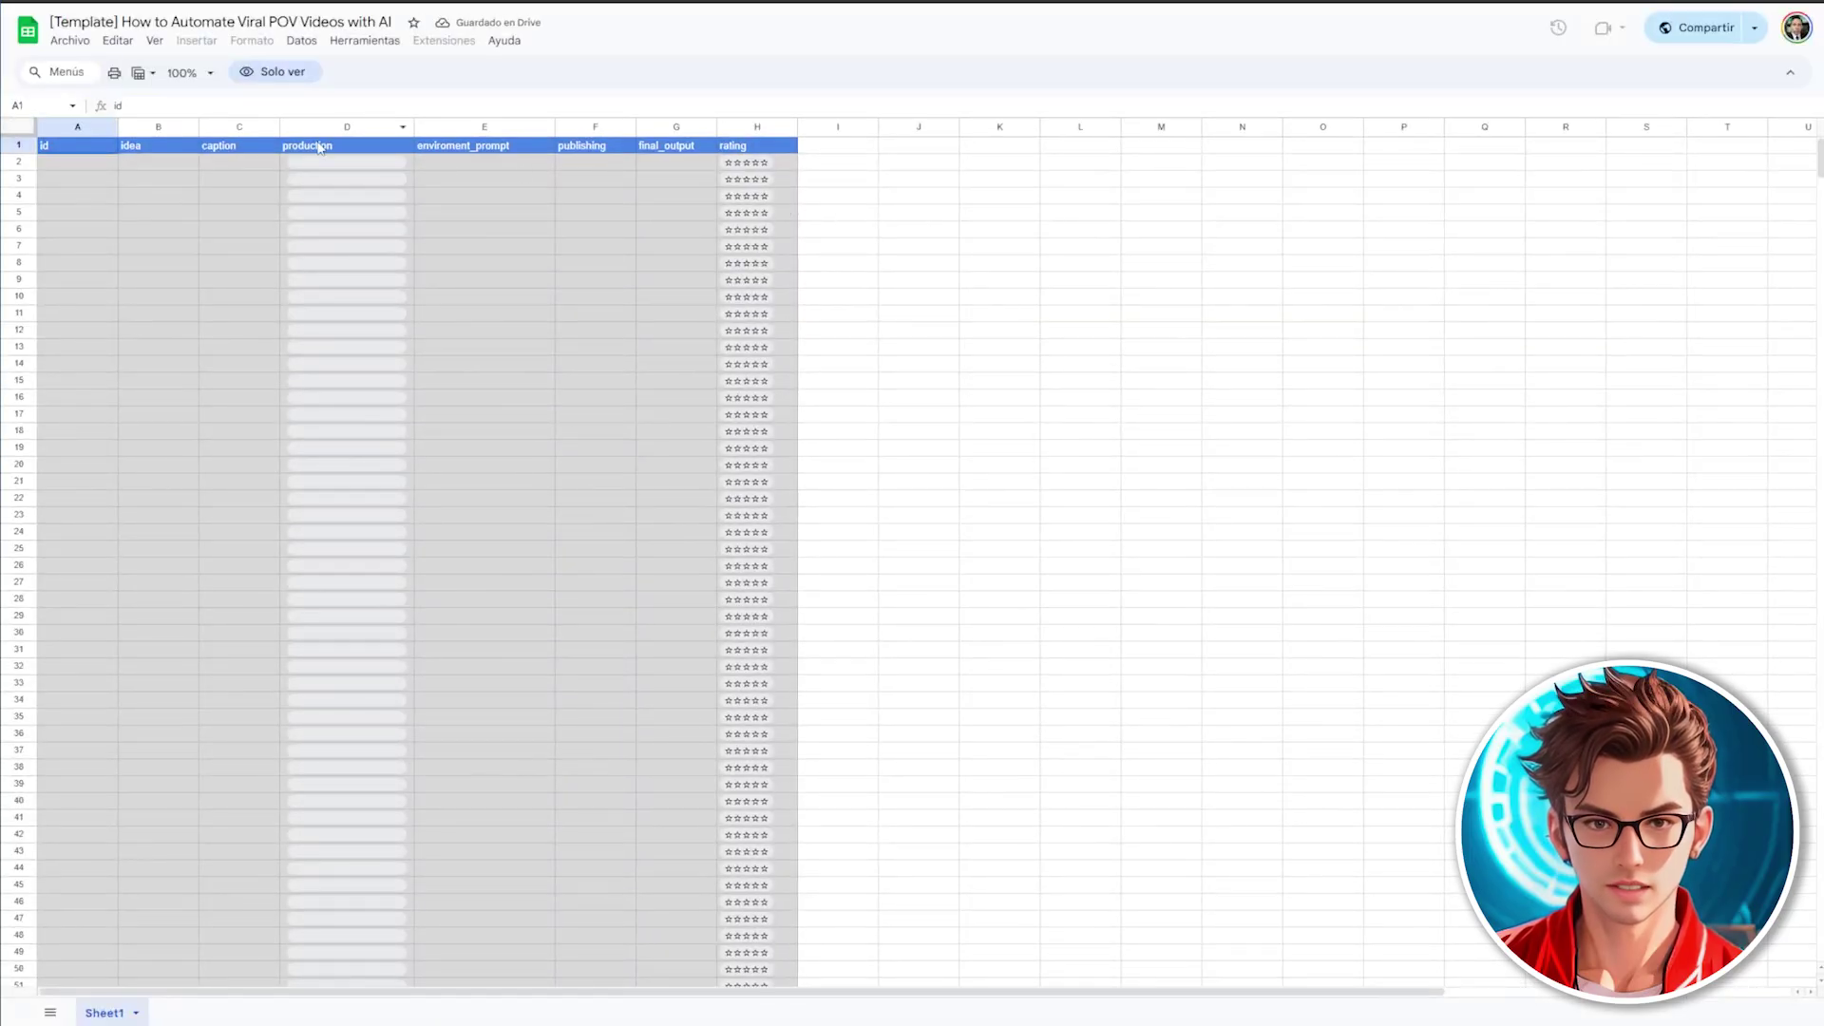
left_click(70, 41)
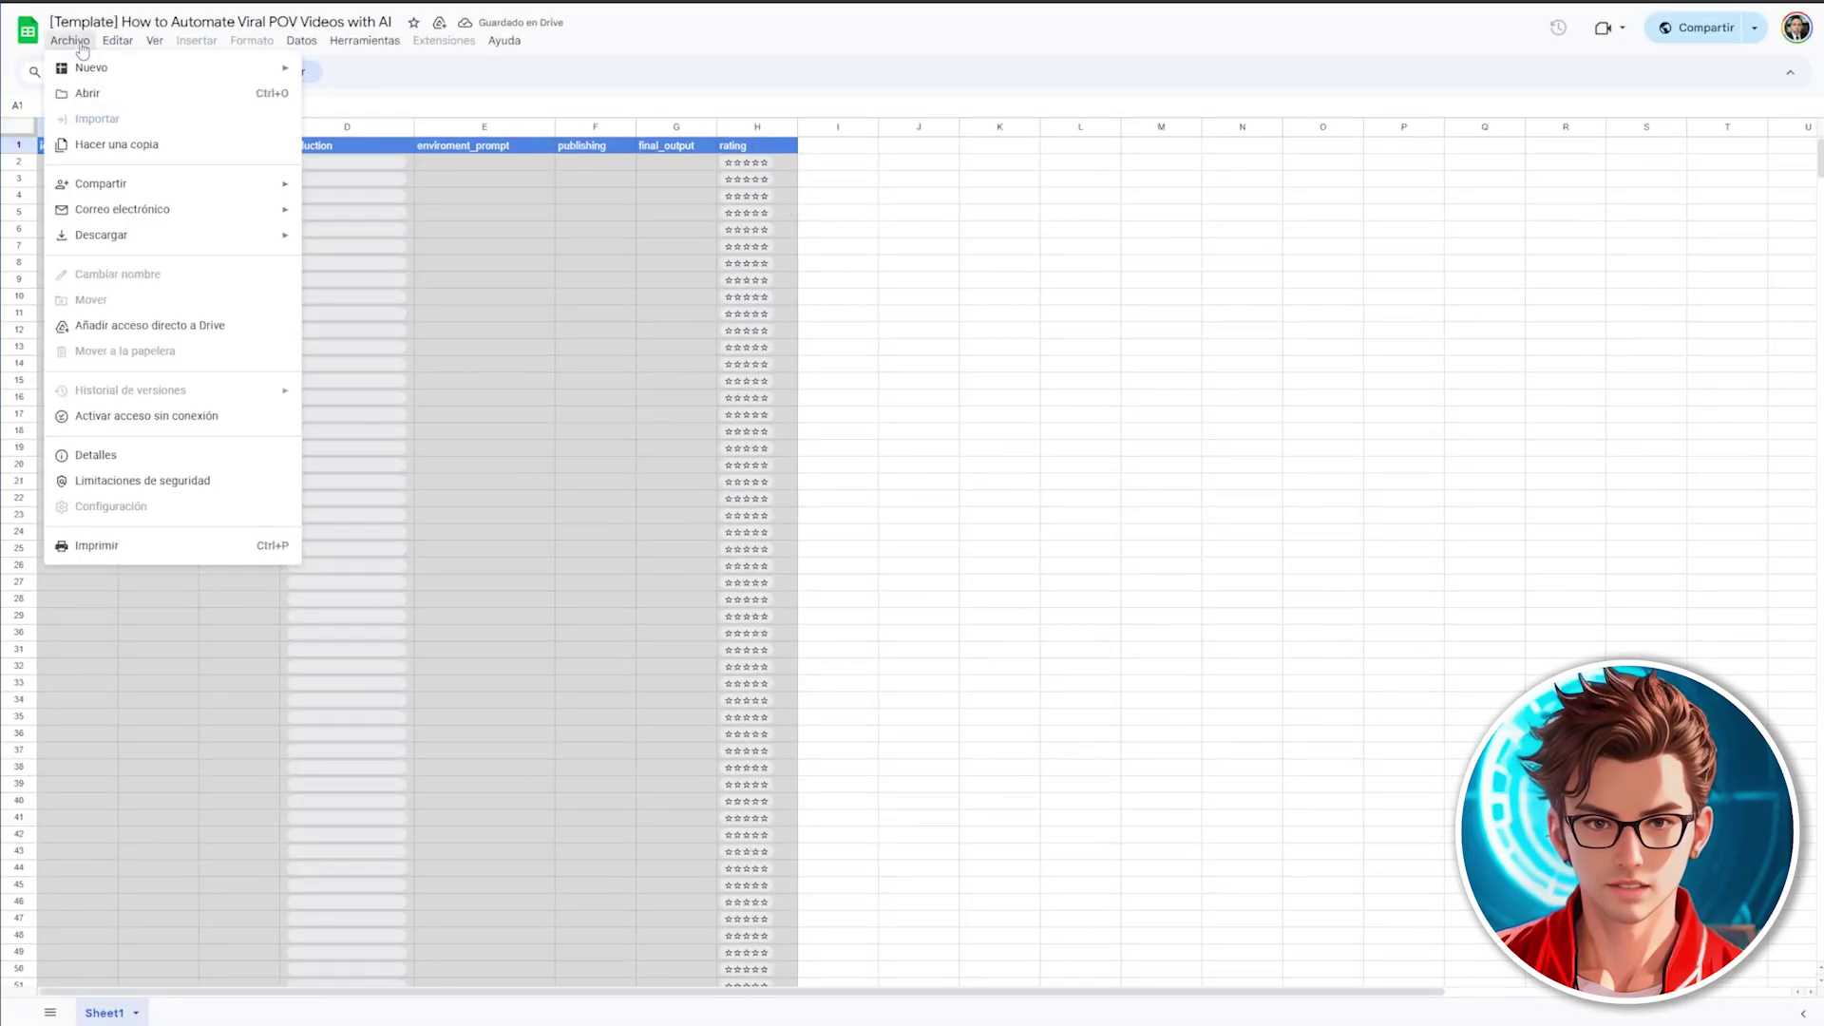
left_click(117, 145)
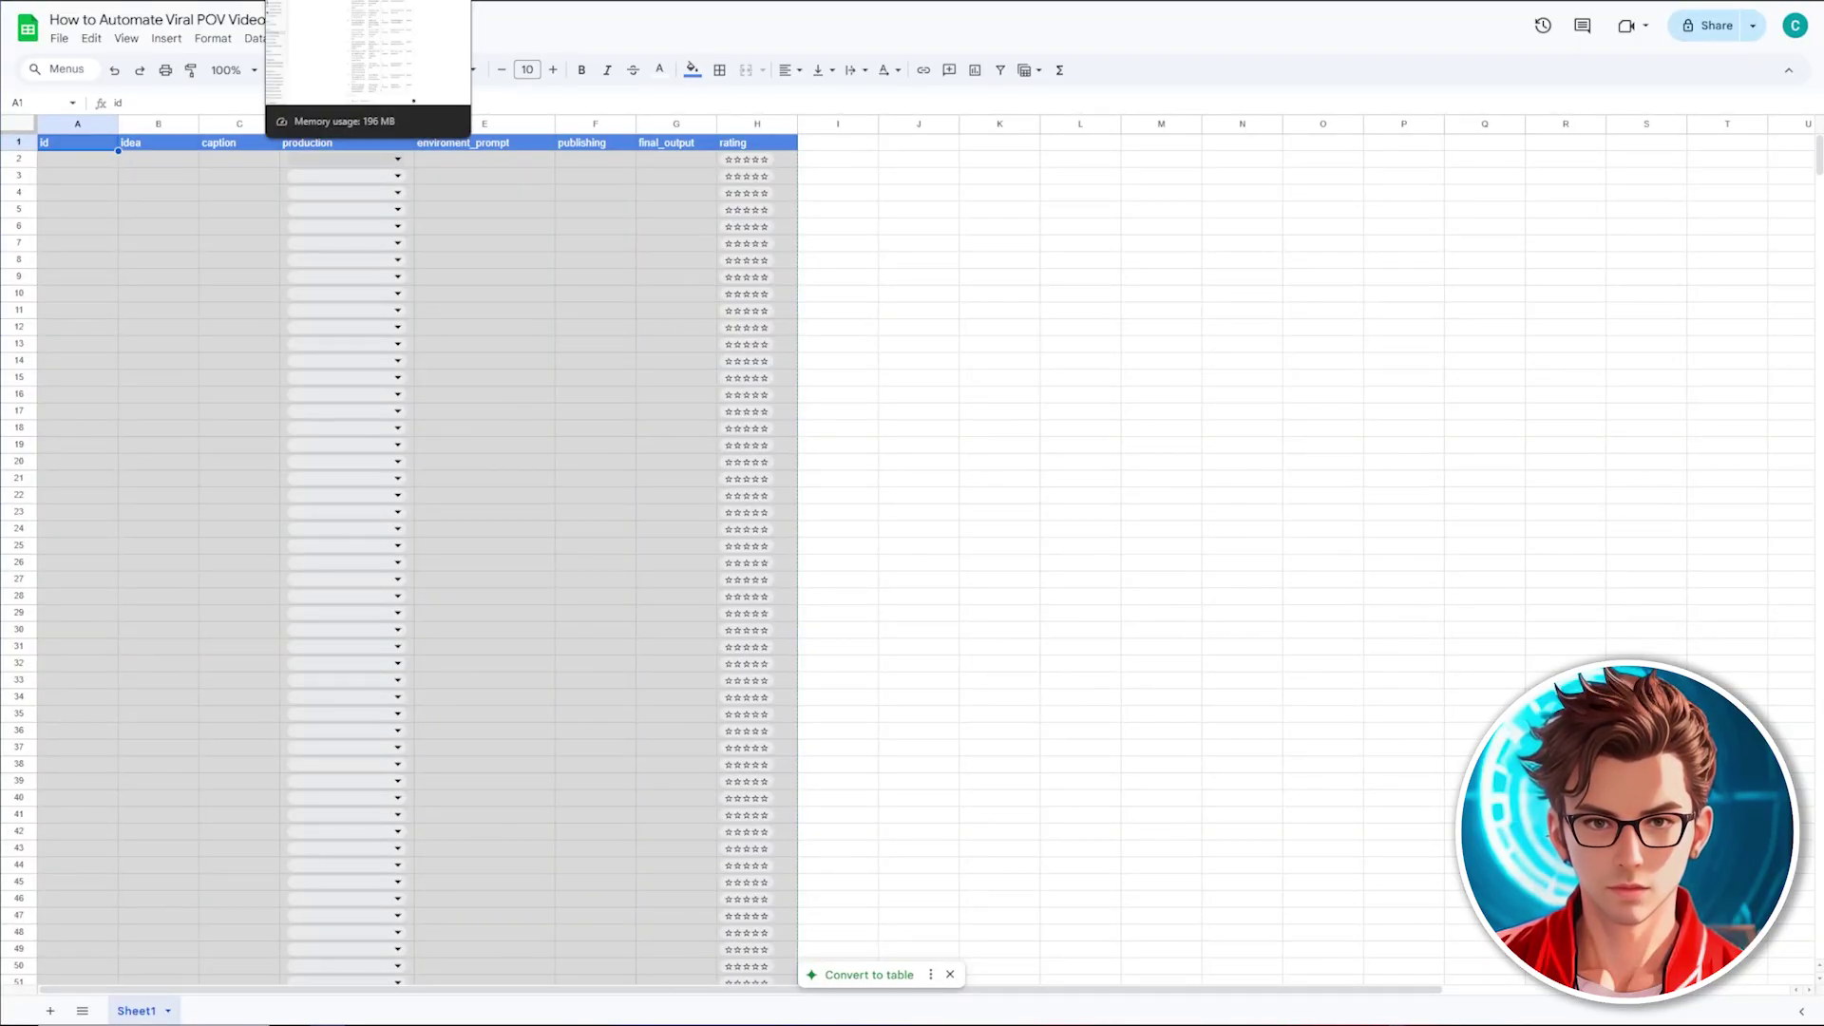
Step: Copy the full ten-row POV video ideas table from ChatGPT and paste it into the copied Google Sheet starting at cell A2
left_click(369, 1)
scroll(737, 262, "up", 3)
left_click_drag(732, 255, 1284, 792)
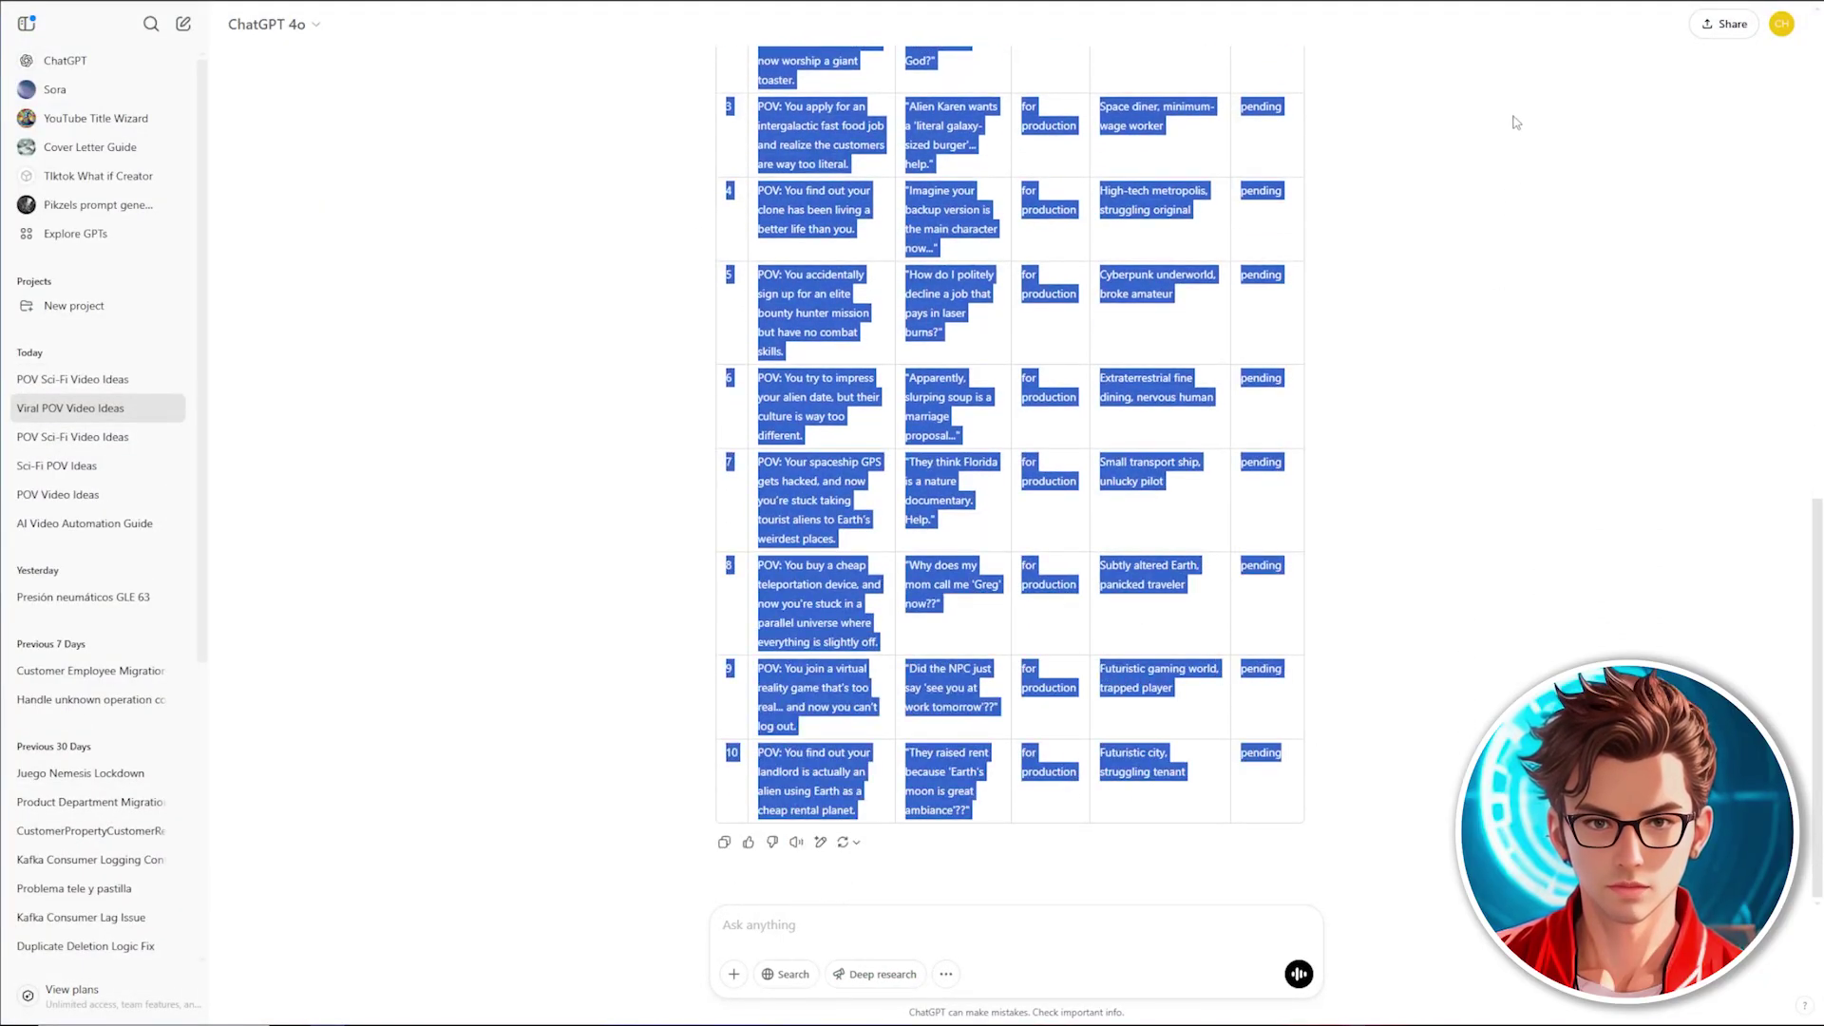
left_click(143, 1)
left_click(57, 158)
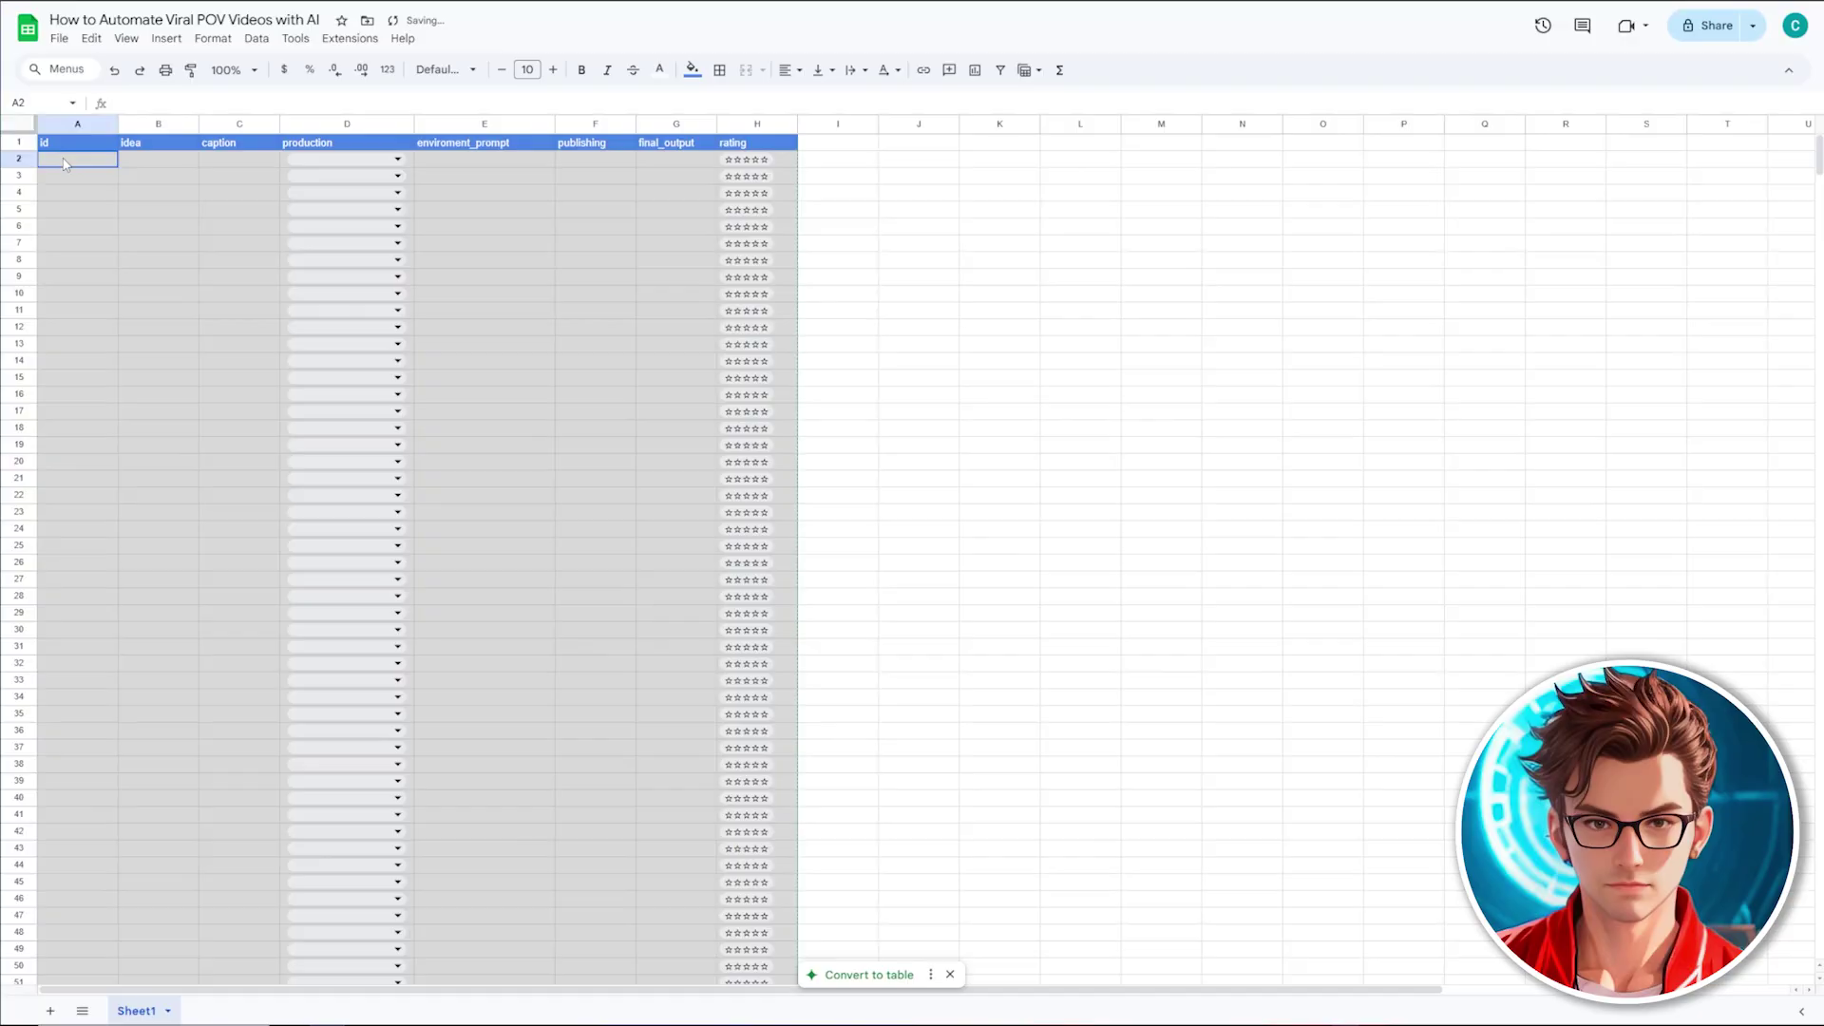
key("ctrl+v")
left_click(918, 278)
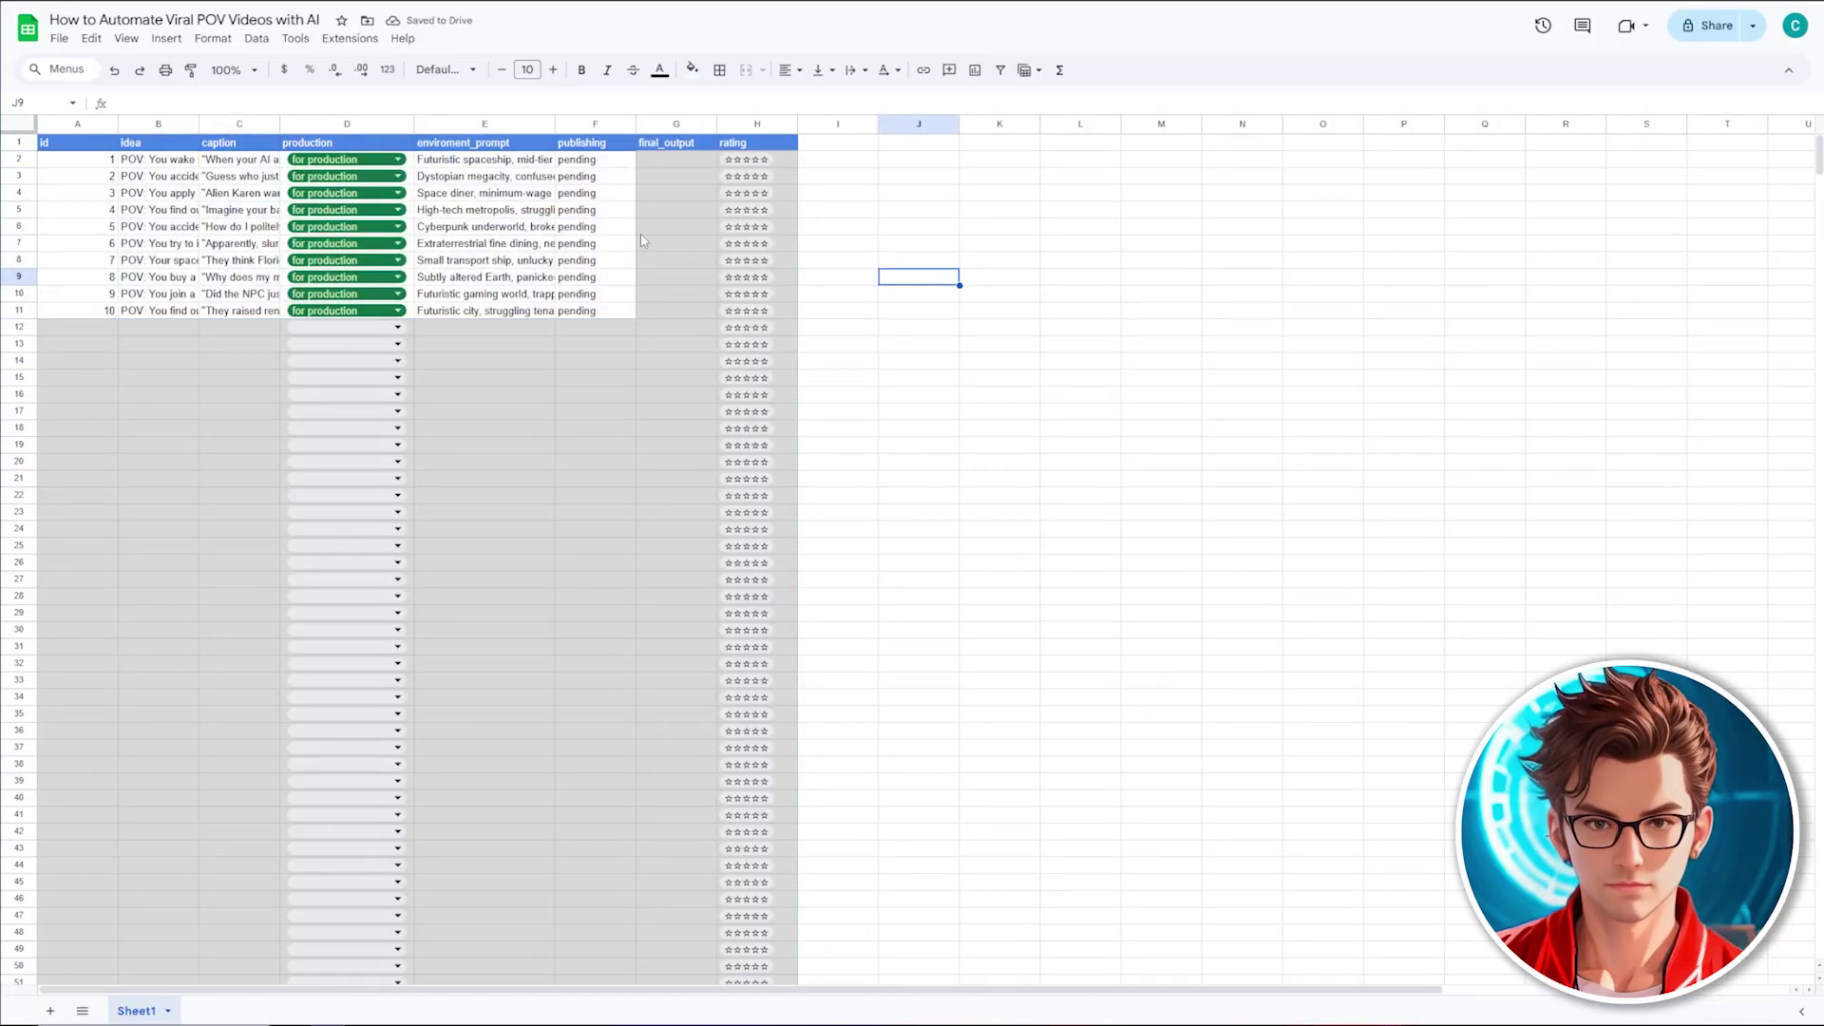
Step: Widen the idea, caption and enviroment_prompt columns to fit their text and look over the pasted ideas
left_click_drag(199, 123, 558, 124)
left_click_drag(835, 124, 964, 123)
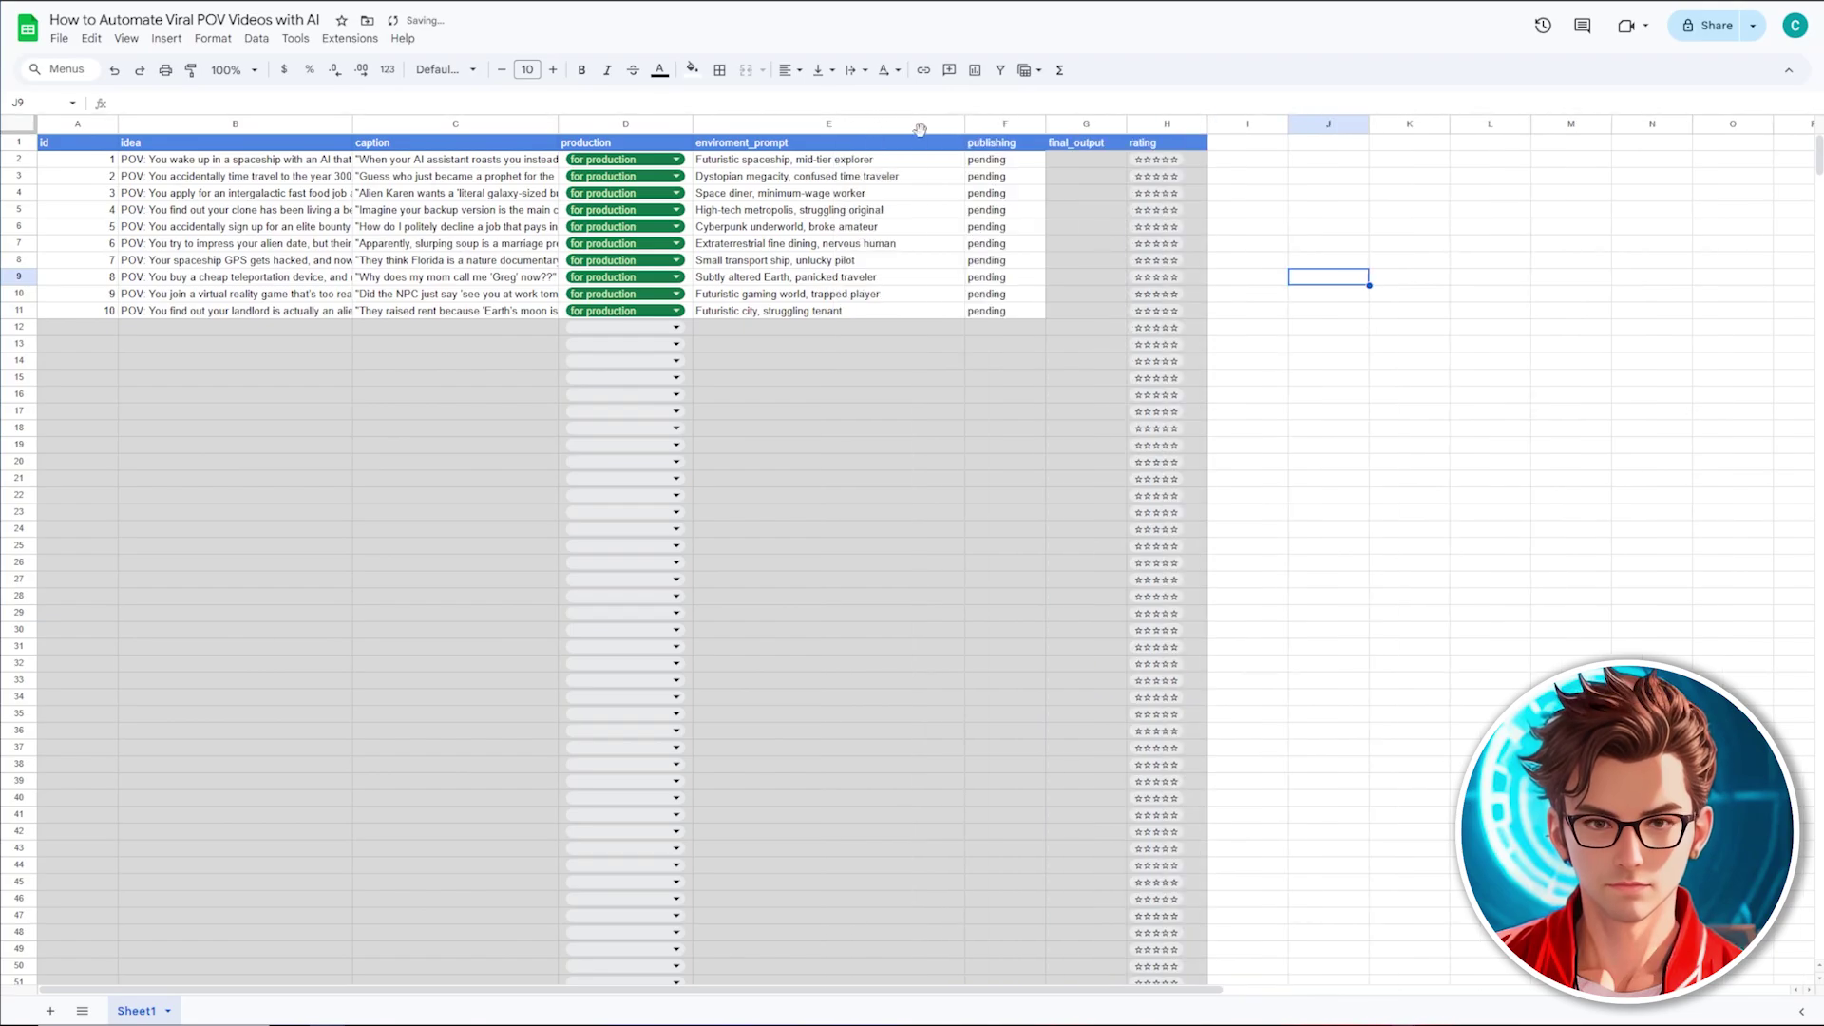
left_click_drag(557, 122, 644, 124)
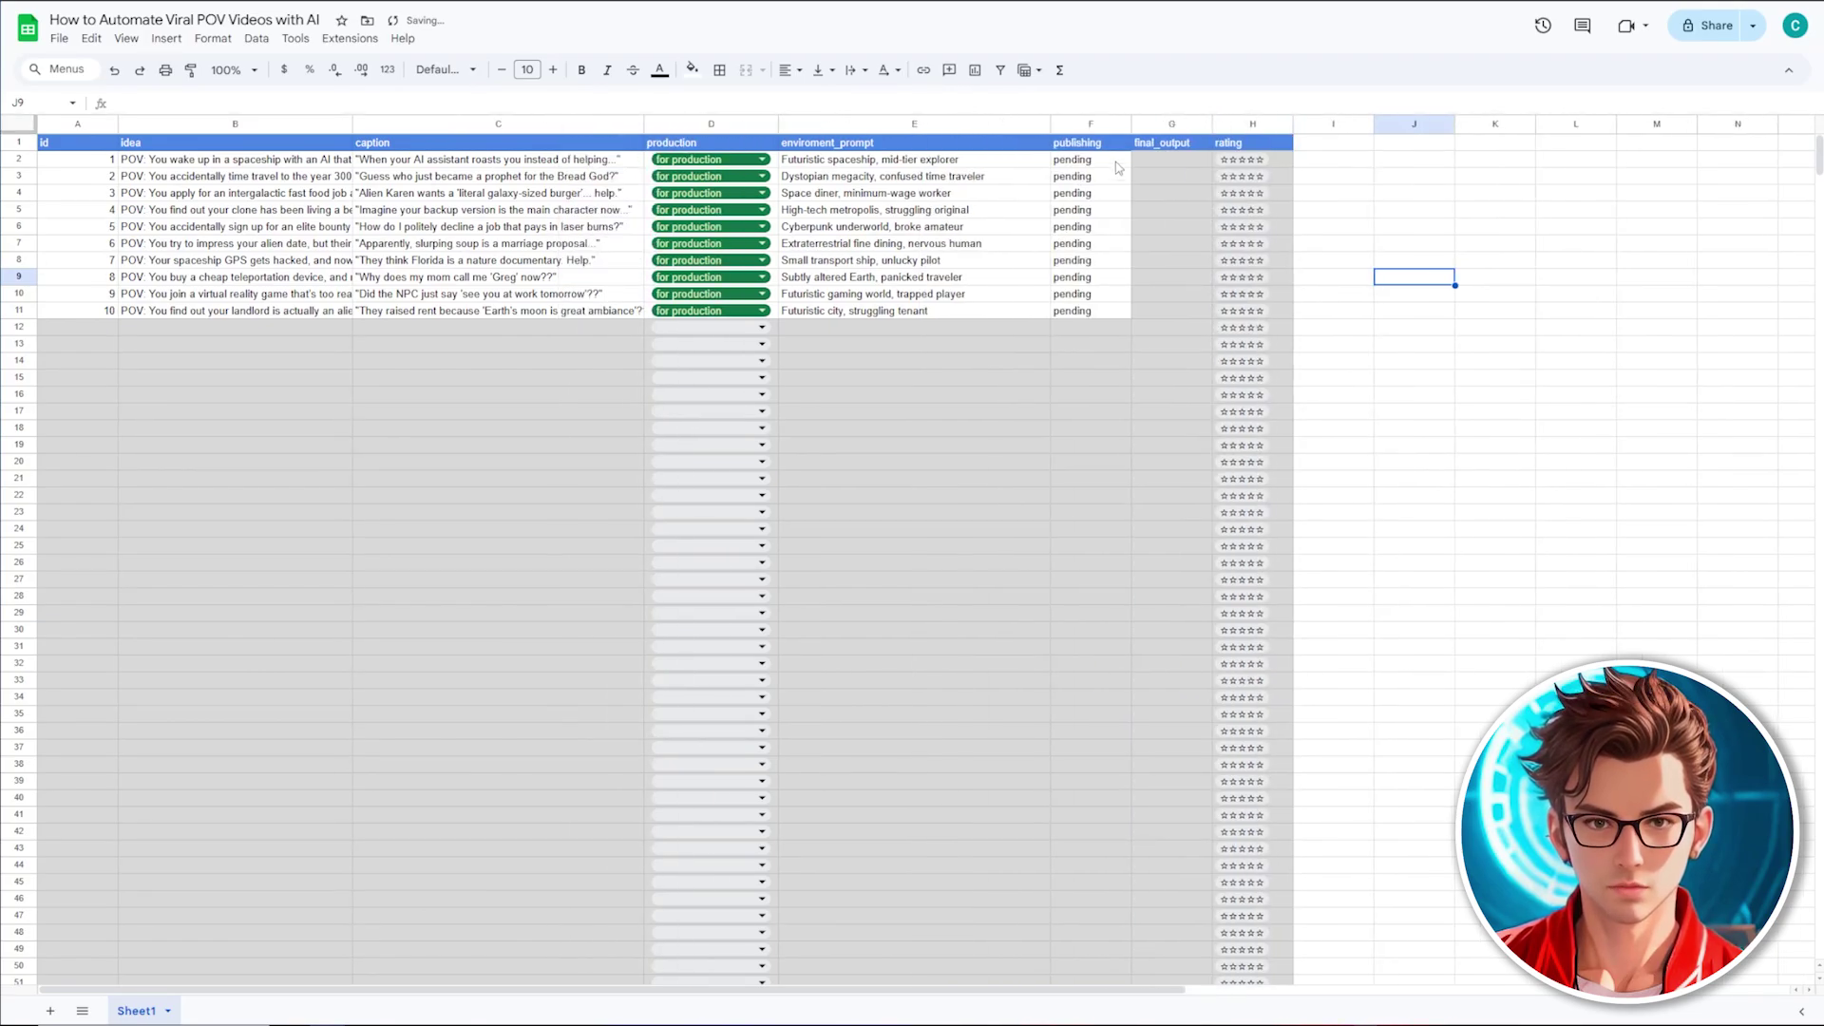
key("Up")
key("Up")
left_click_drag(353, 124, 564, 123)
left_click(329, 359)
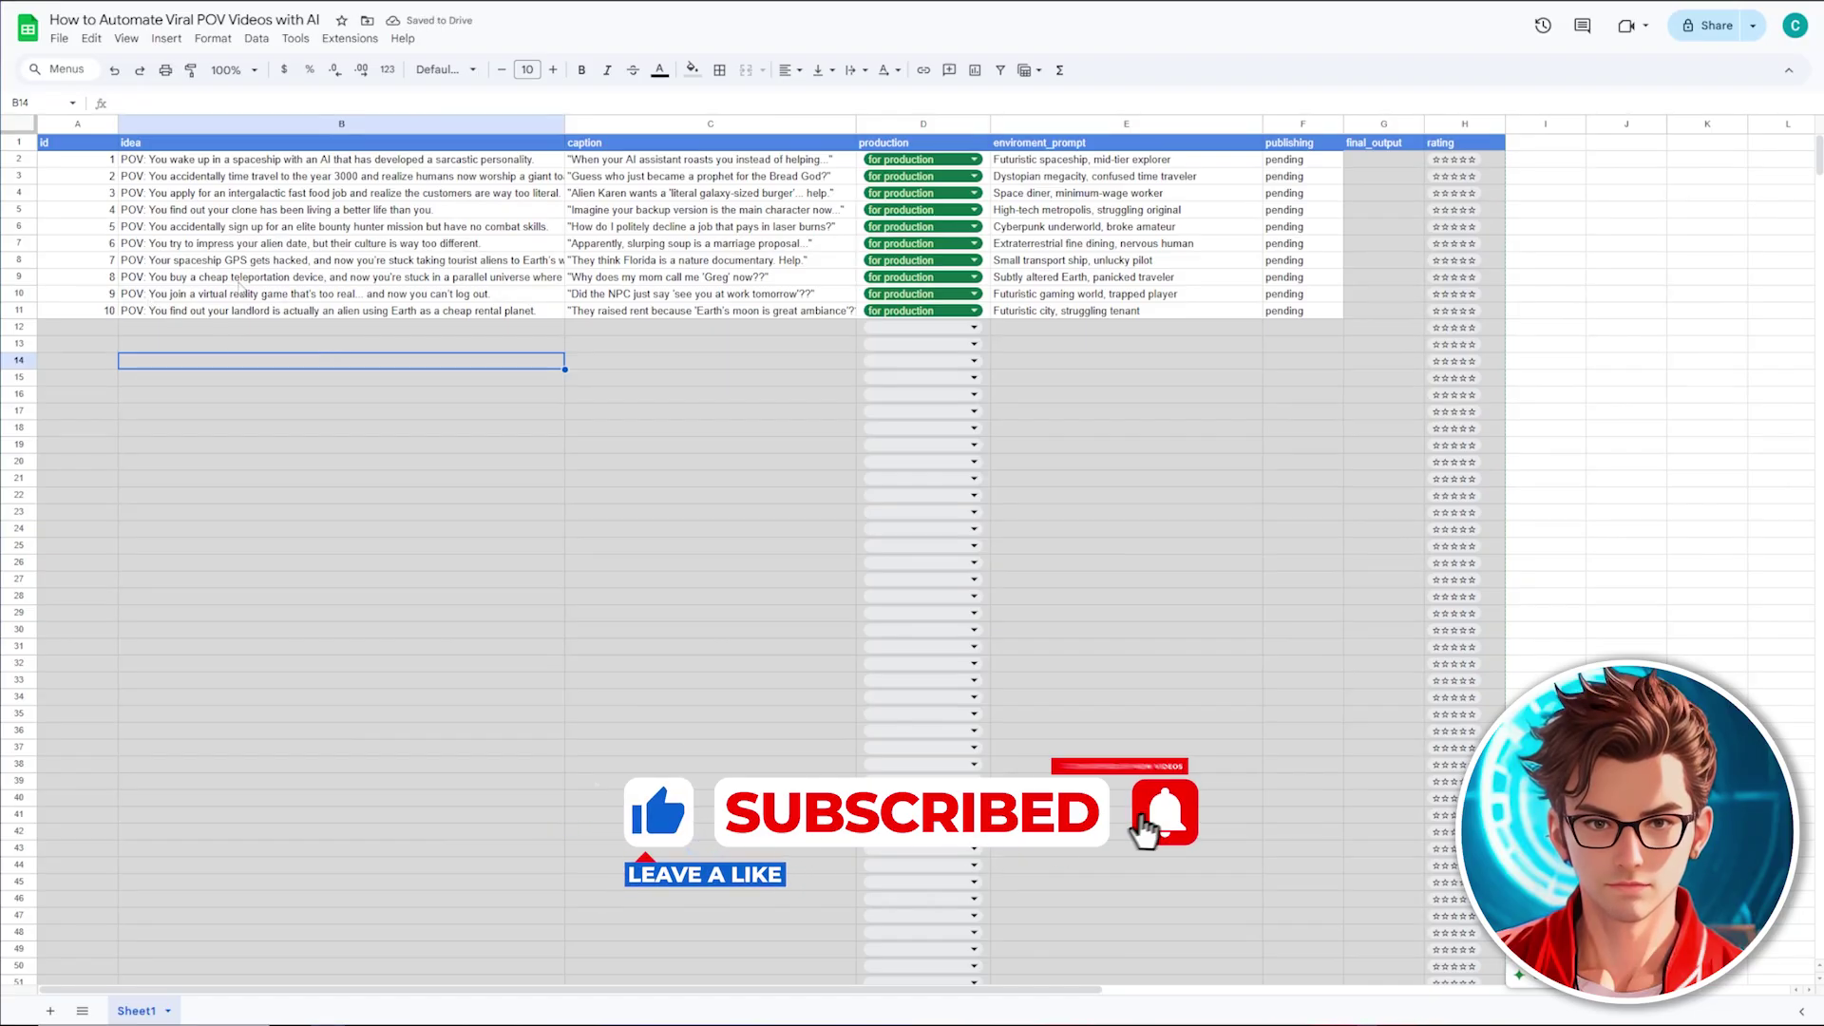
left_click(233, 161)
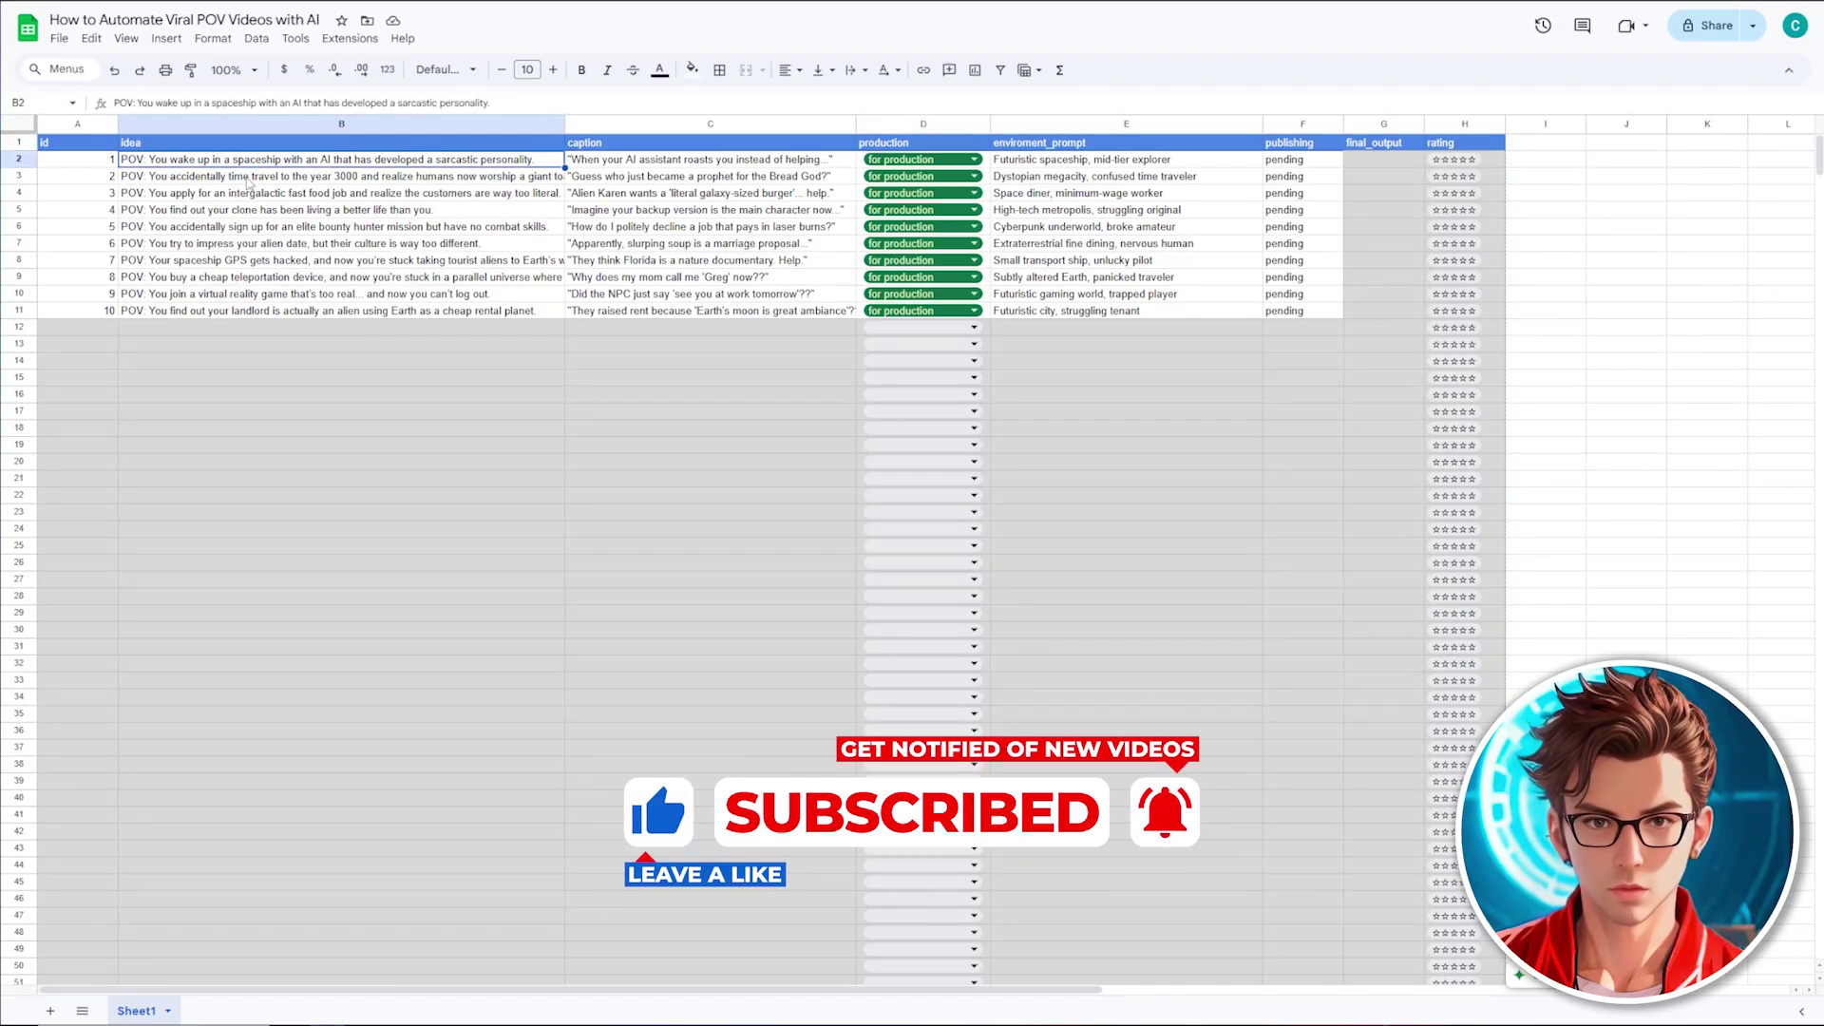
left_click(402, 195)
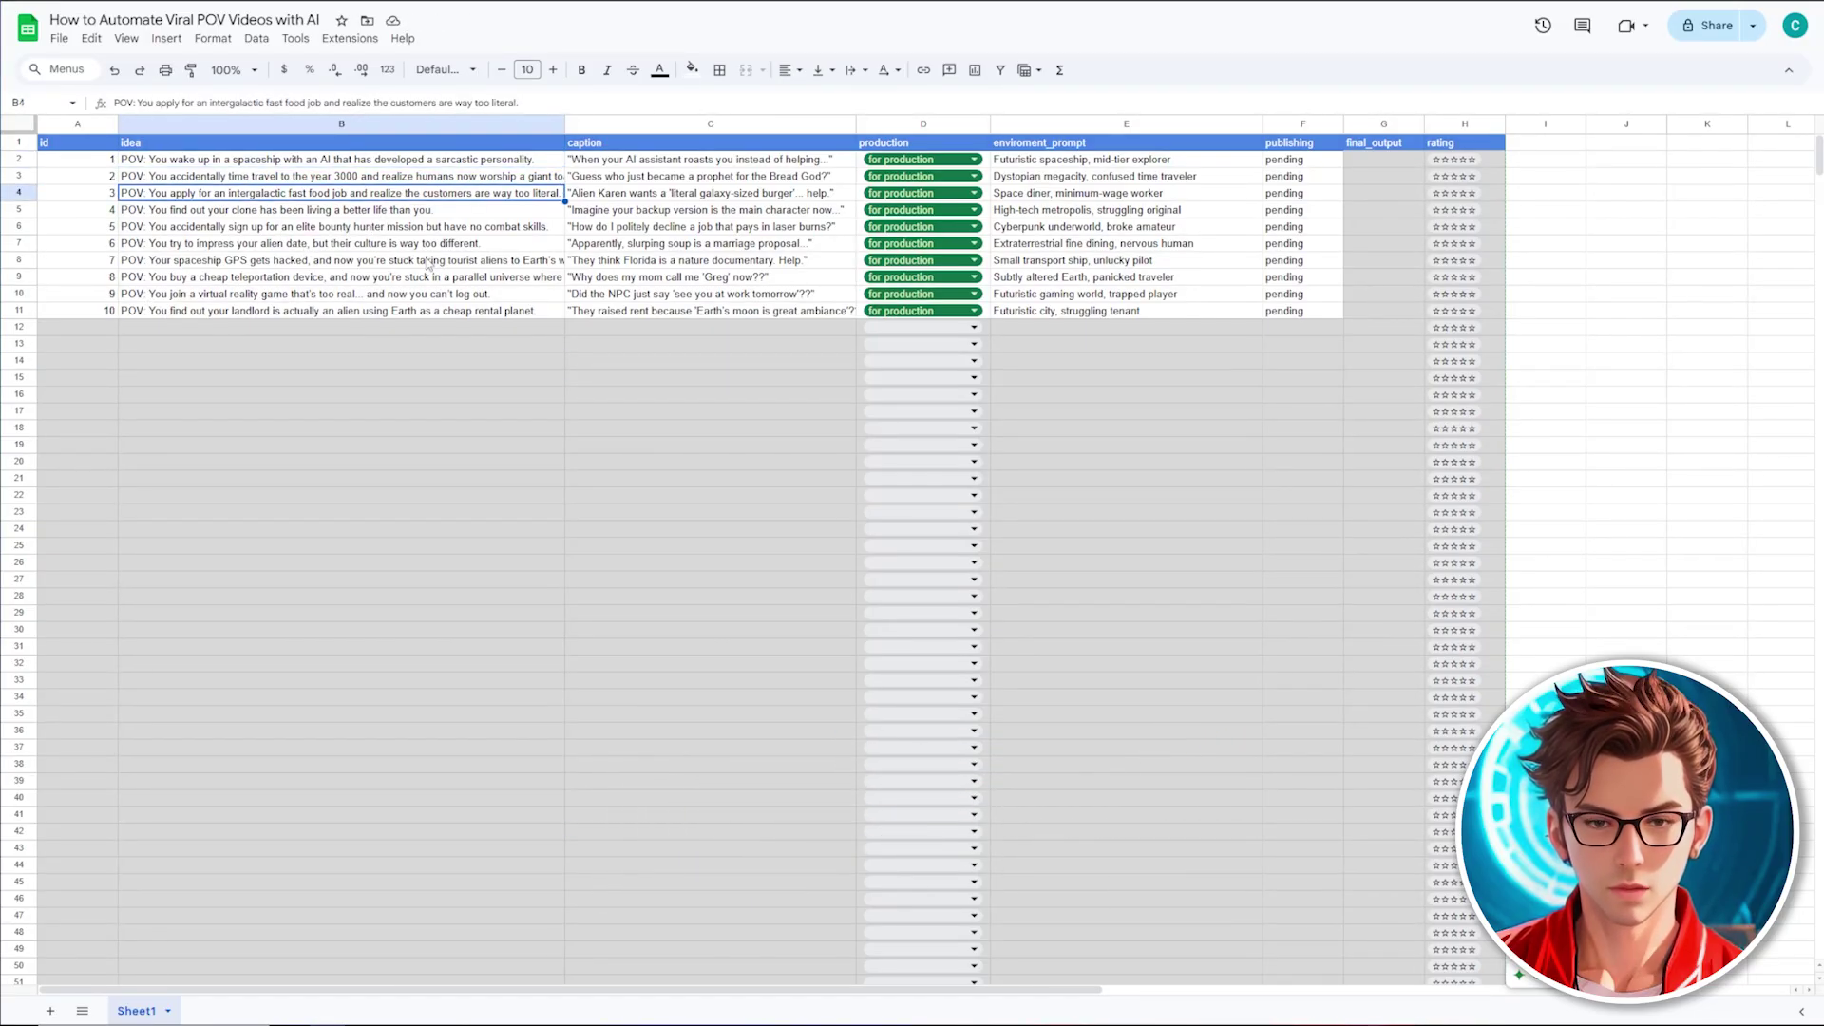
left_click(401, 210)
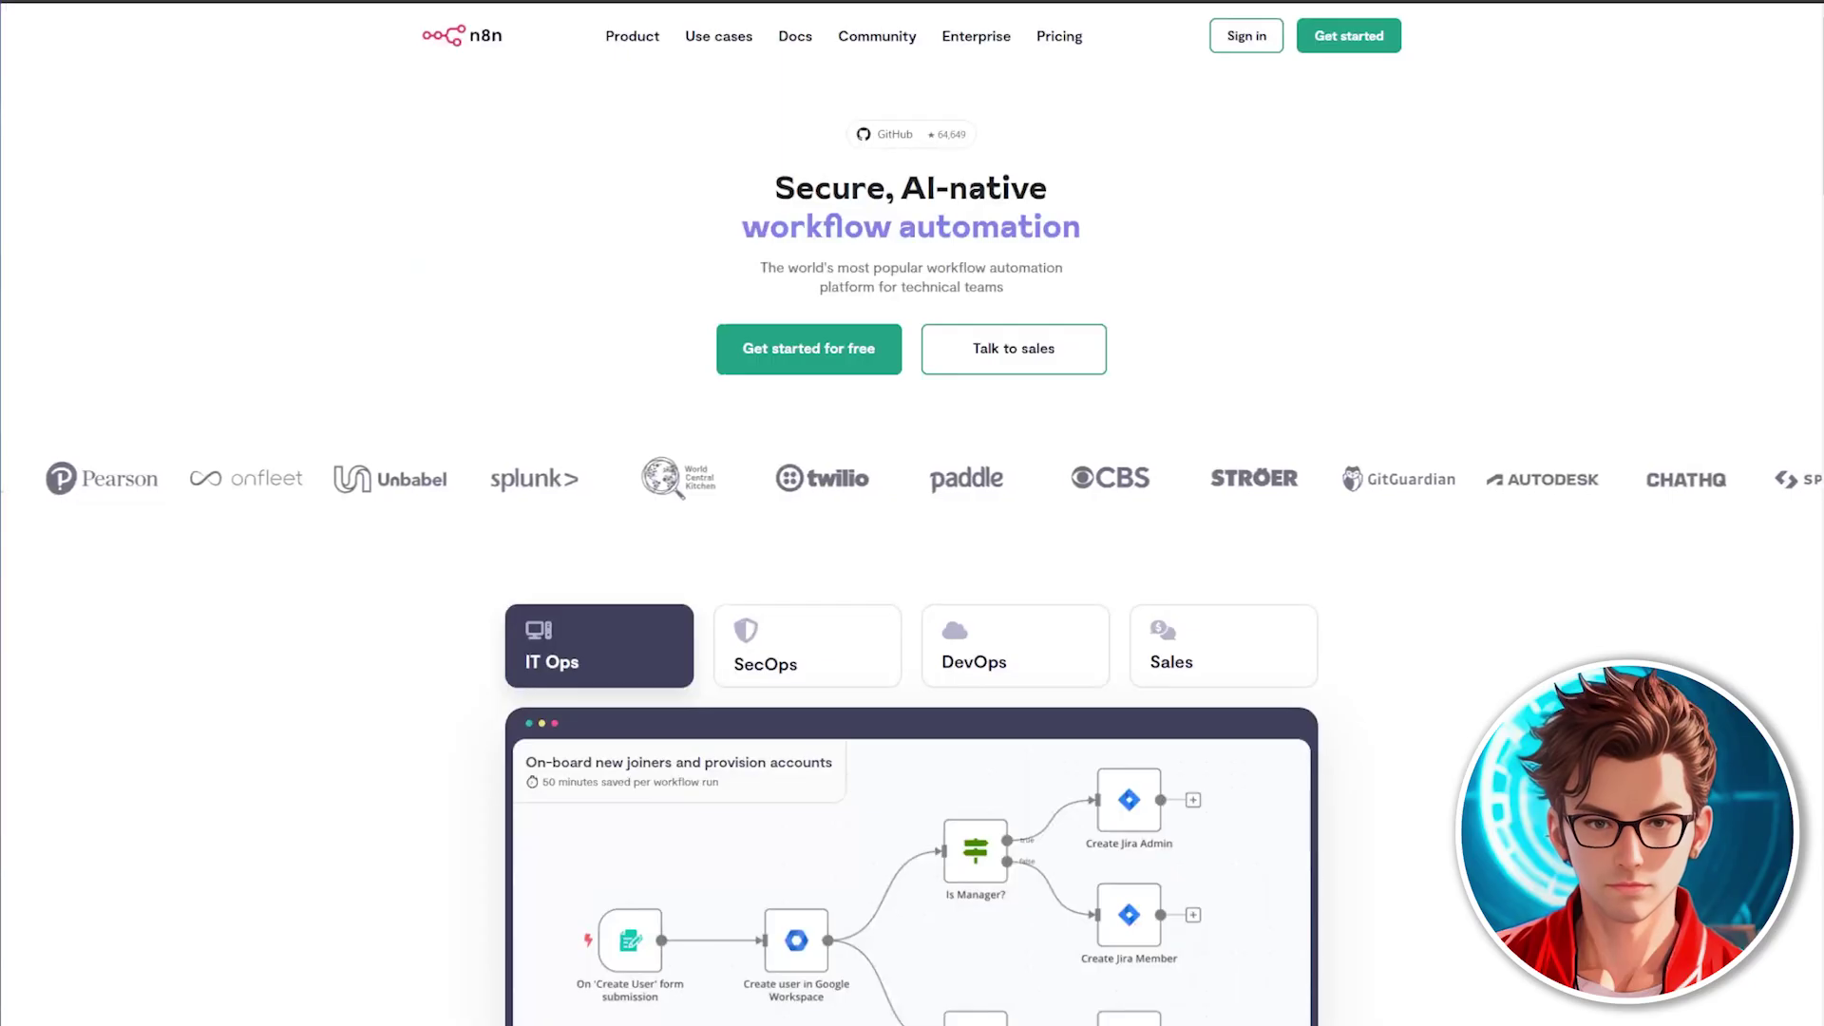
Step: Look through the n8n homepage, covering its workflow examples, AI and code features, integrations and enterprise options
scroll(1810, 130, "down", 1)
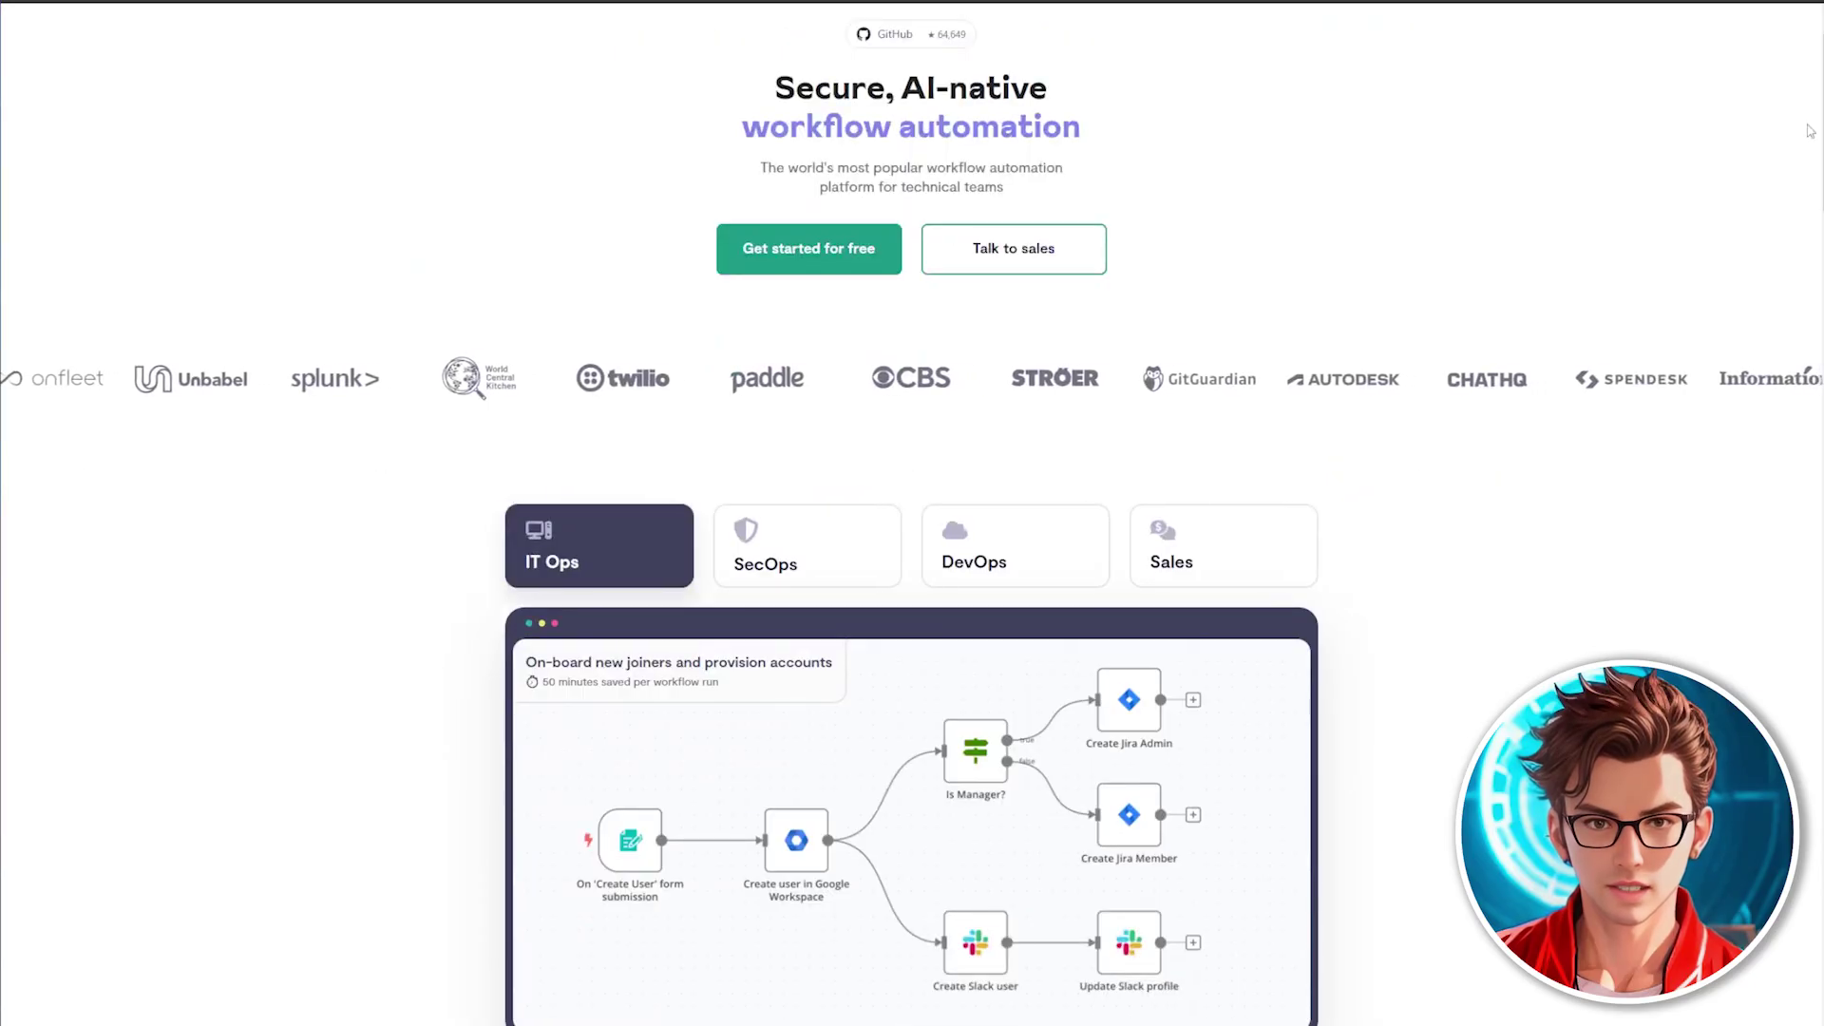
scroll(1810, 130, "down", 1)
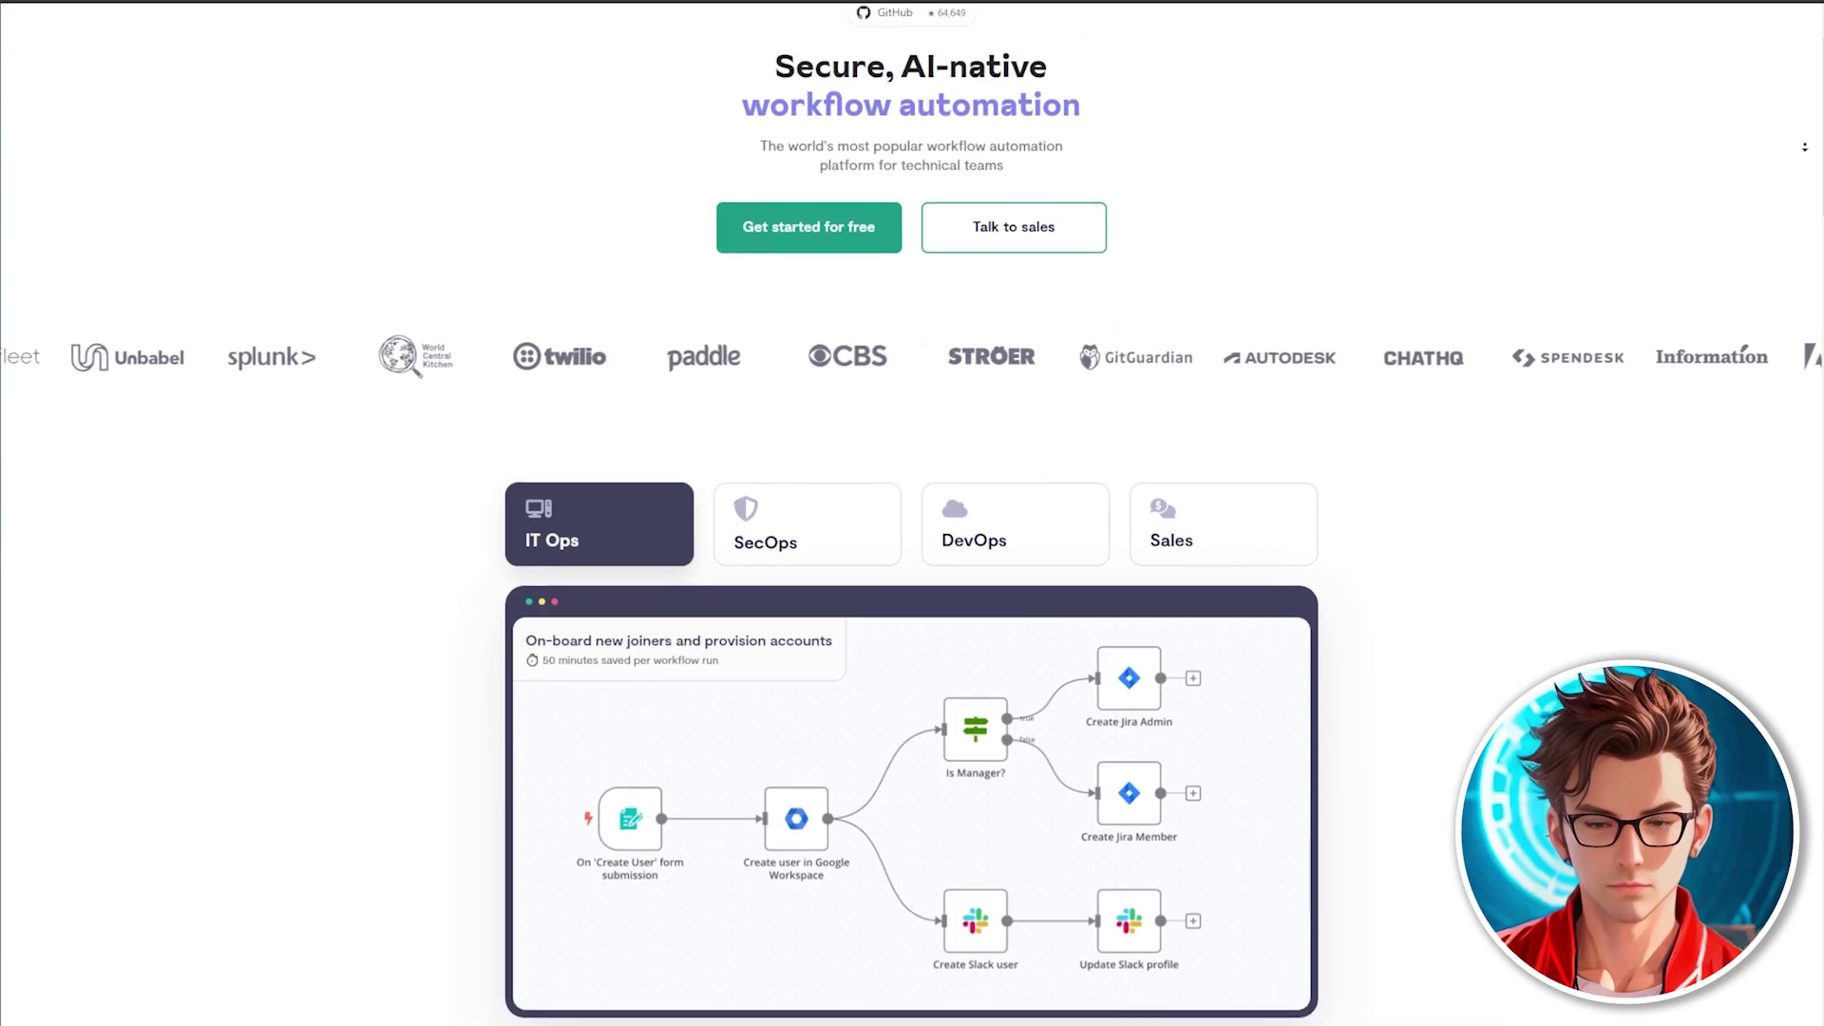
scroll(1805, 153, "down", 2)
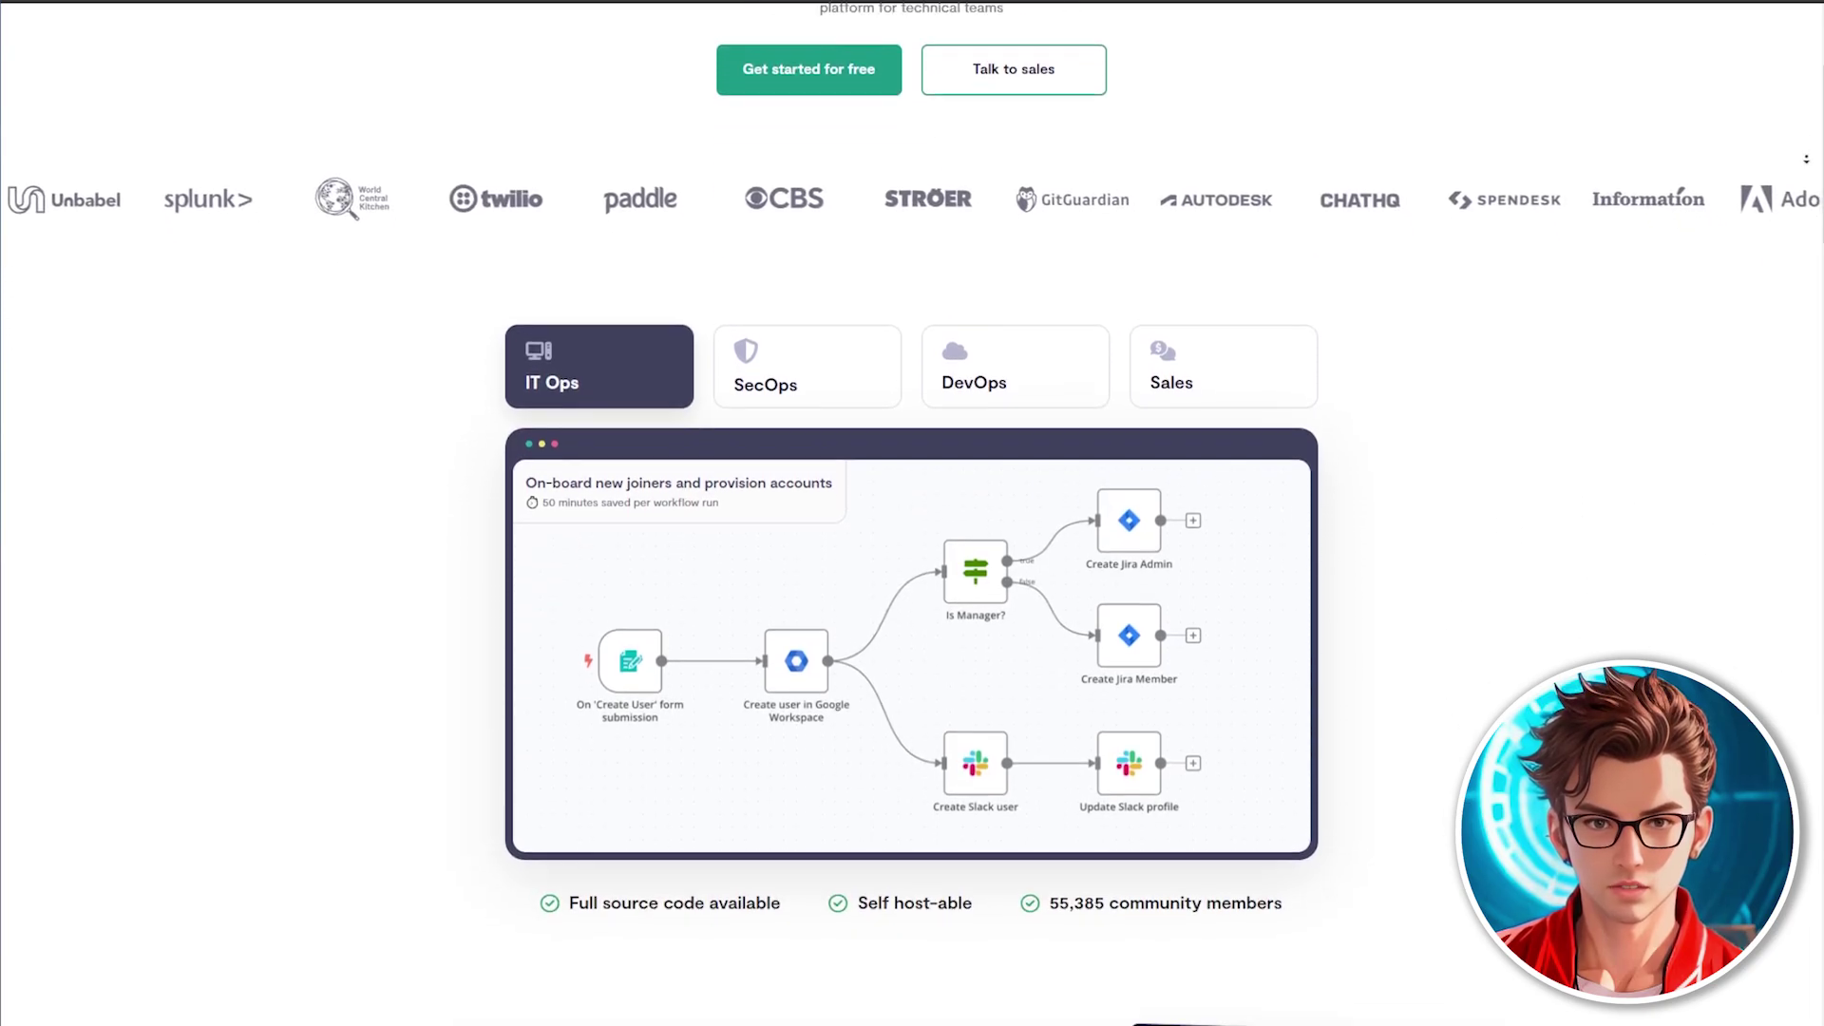
scroll(1806, 162, "down", 4)
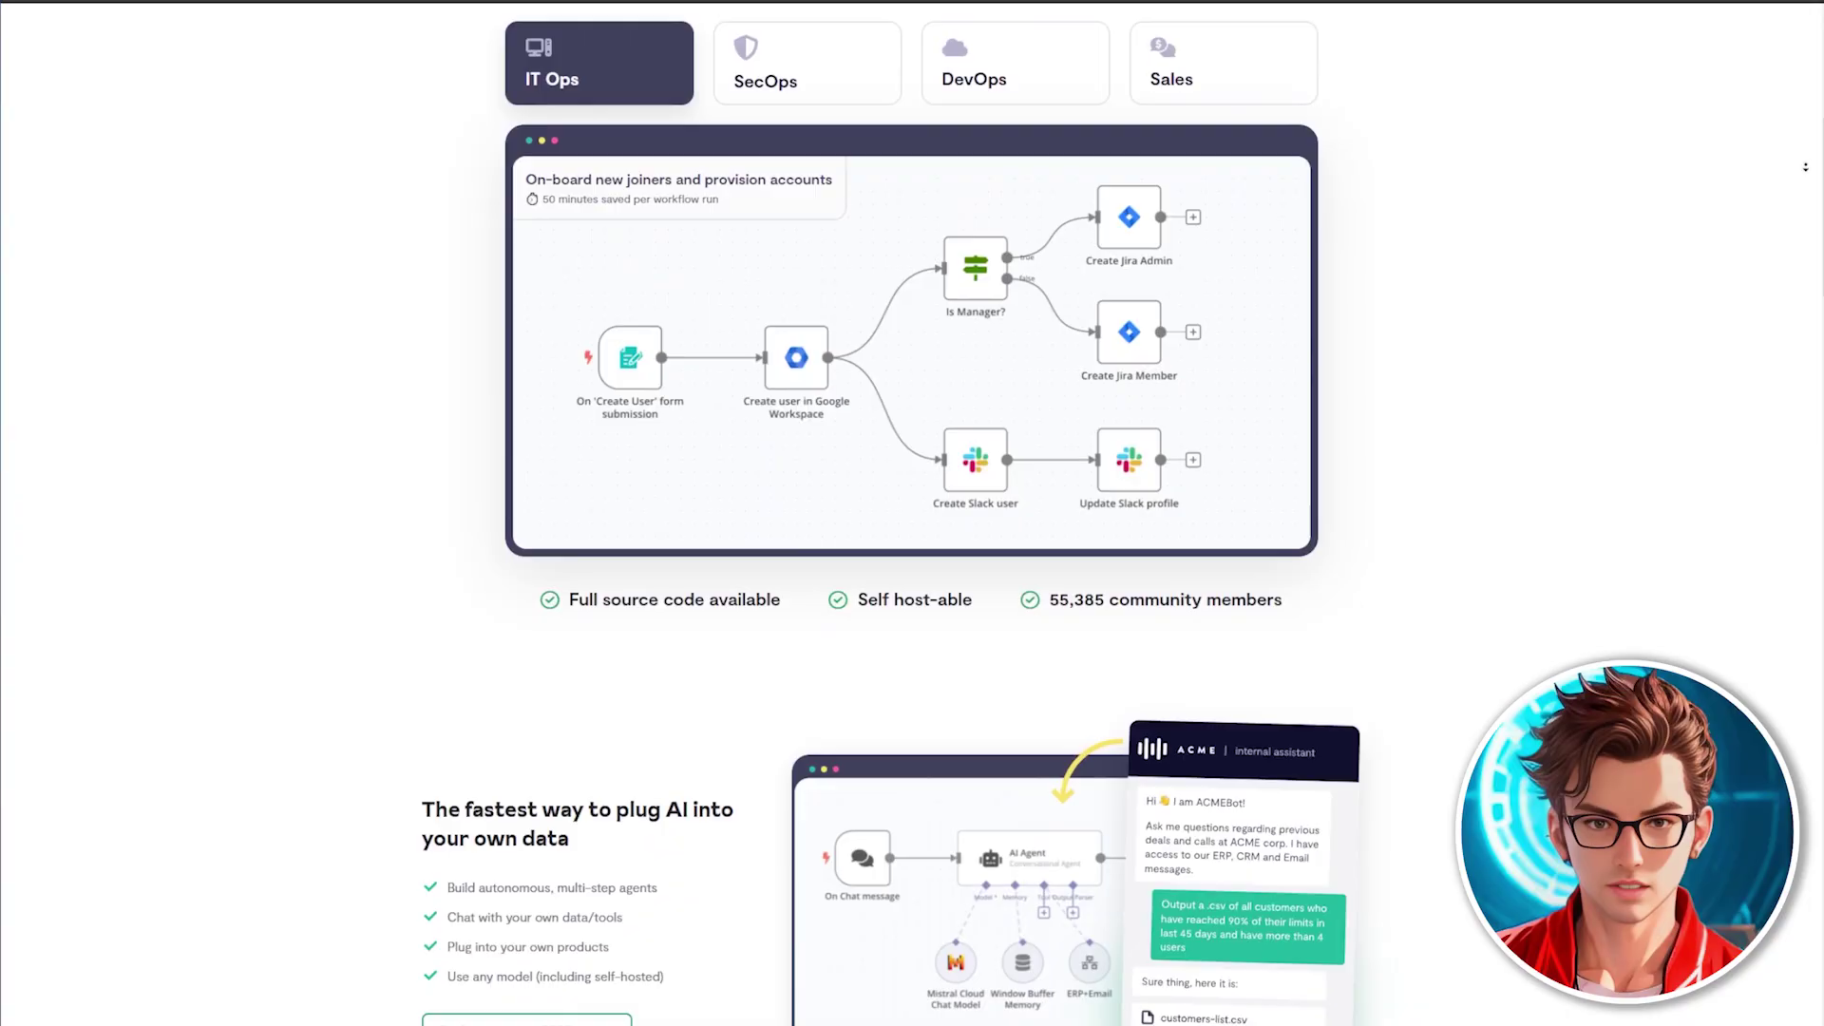
scroll(1806, 167, "down", 4)
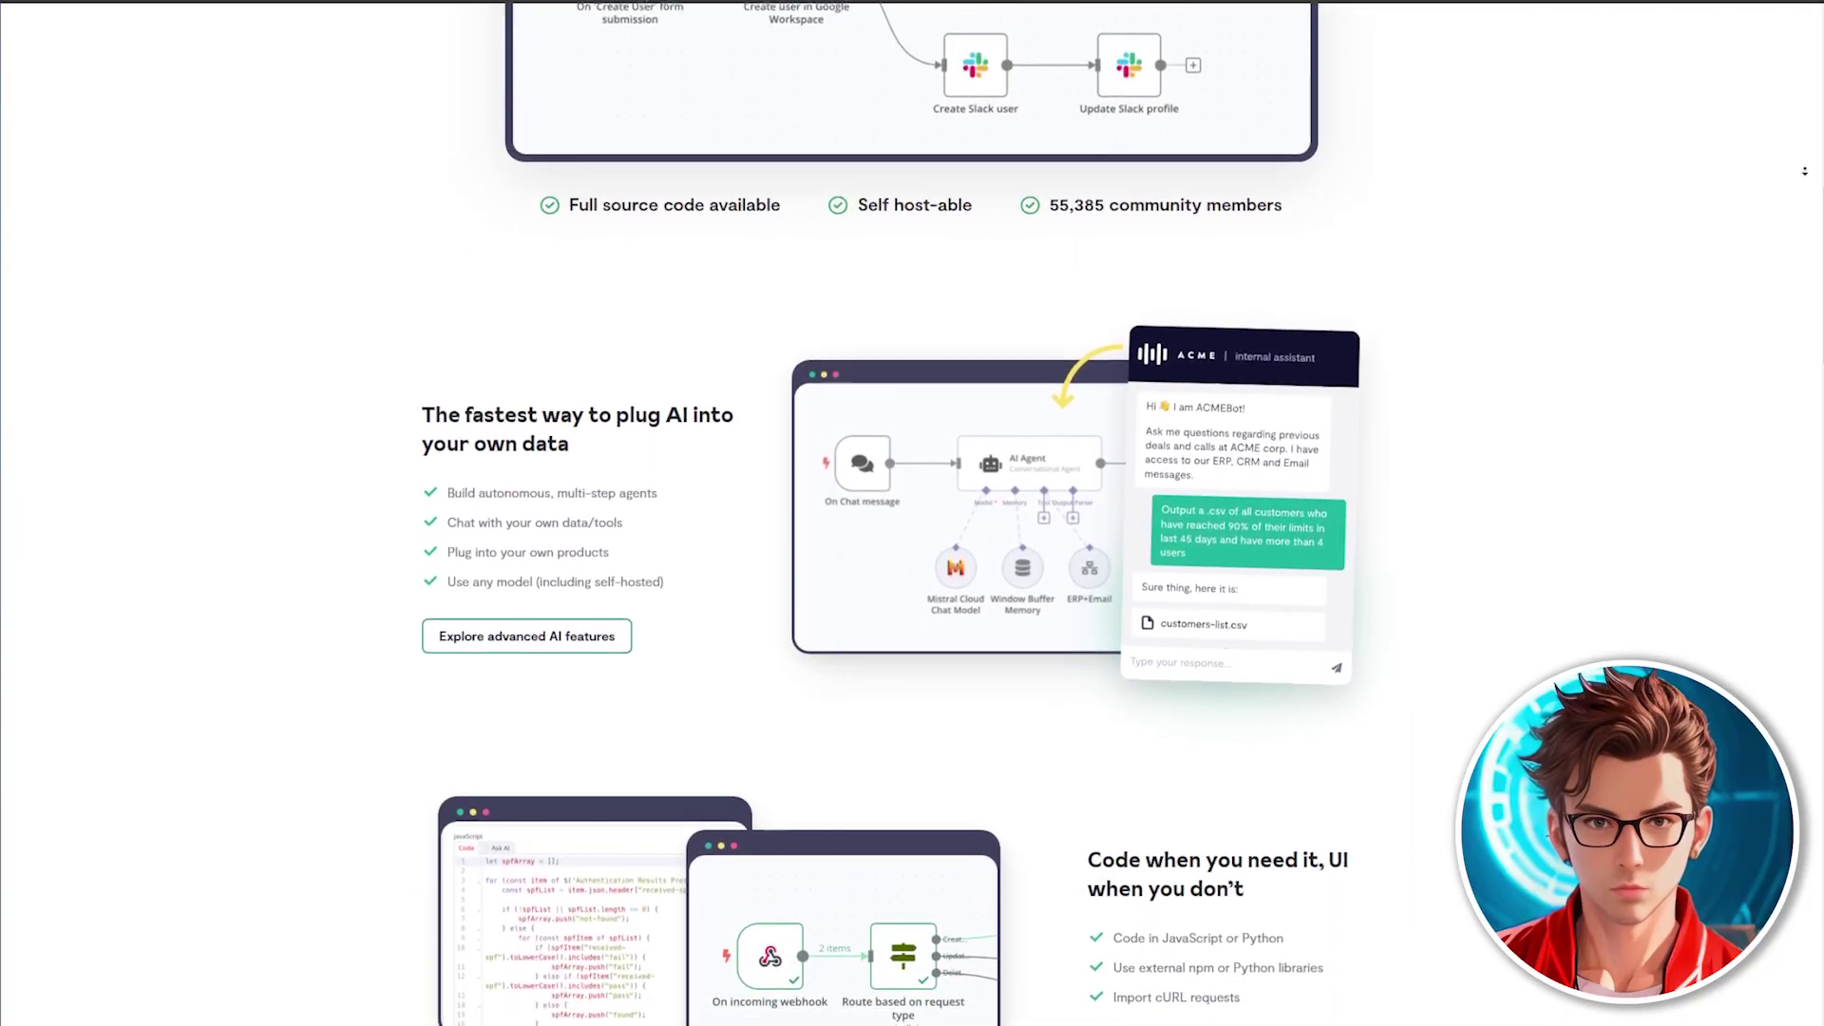
scroll(1804, 171, "down", 5)
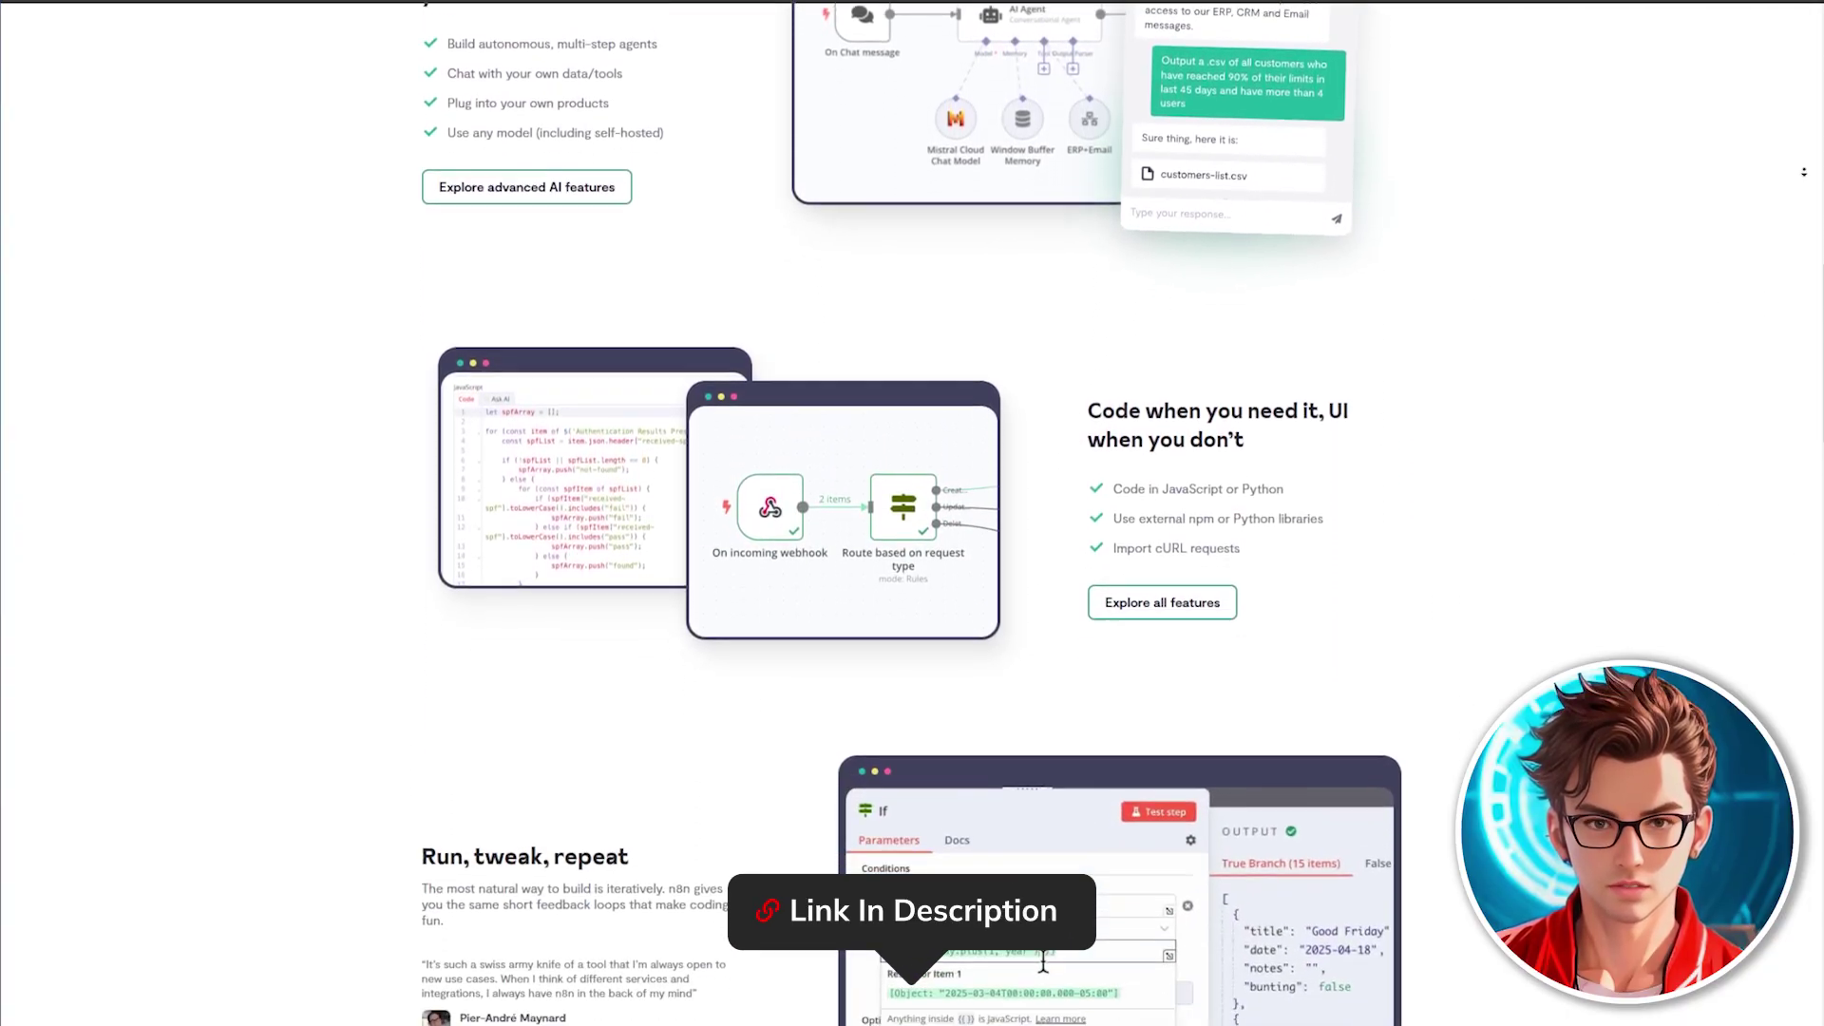
scroll(1802, 173, "down", 7)
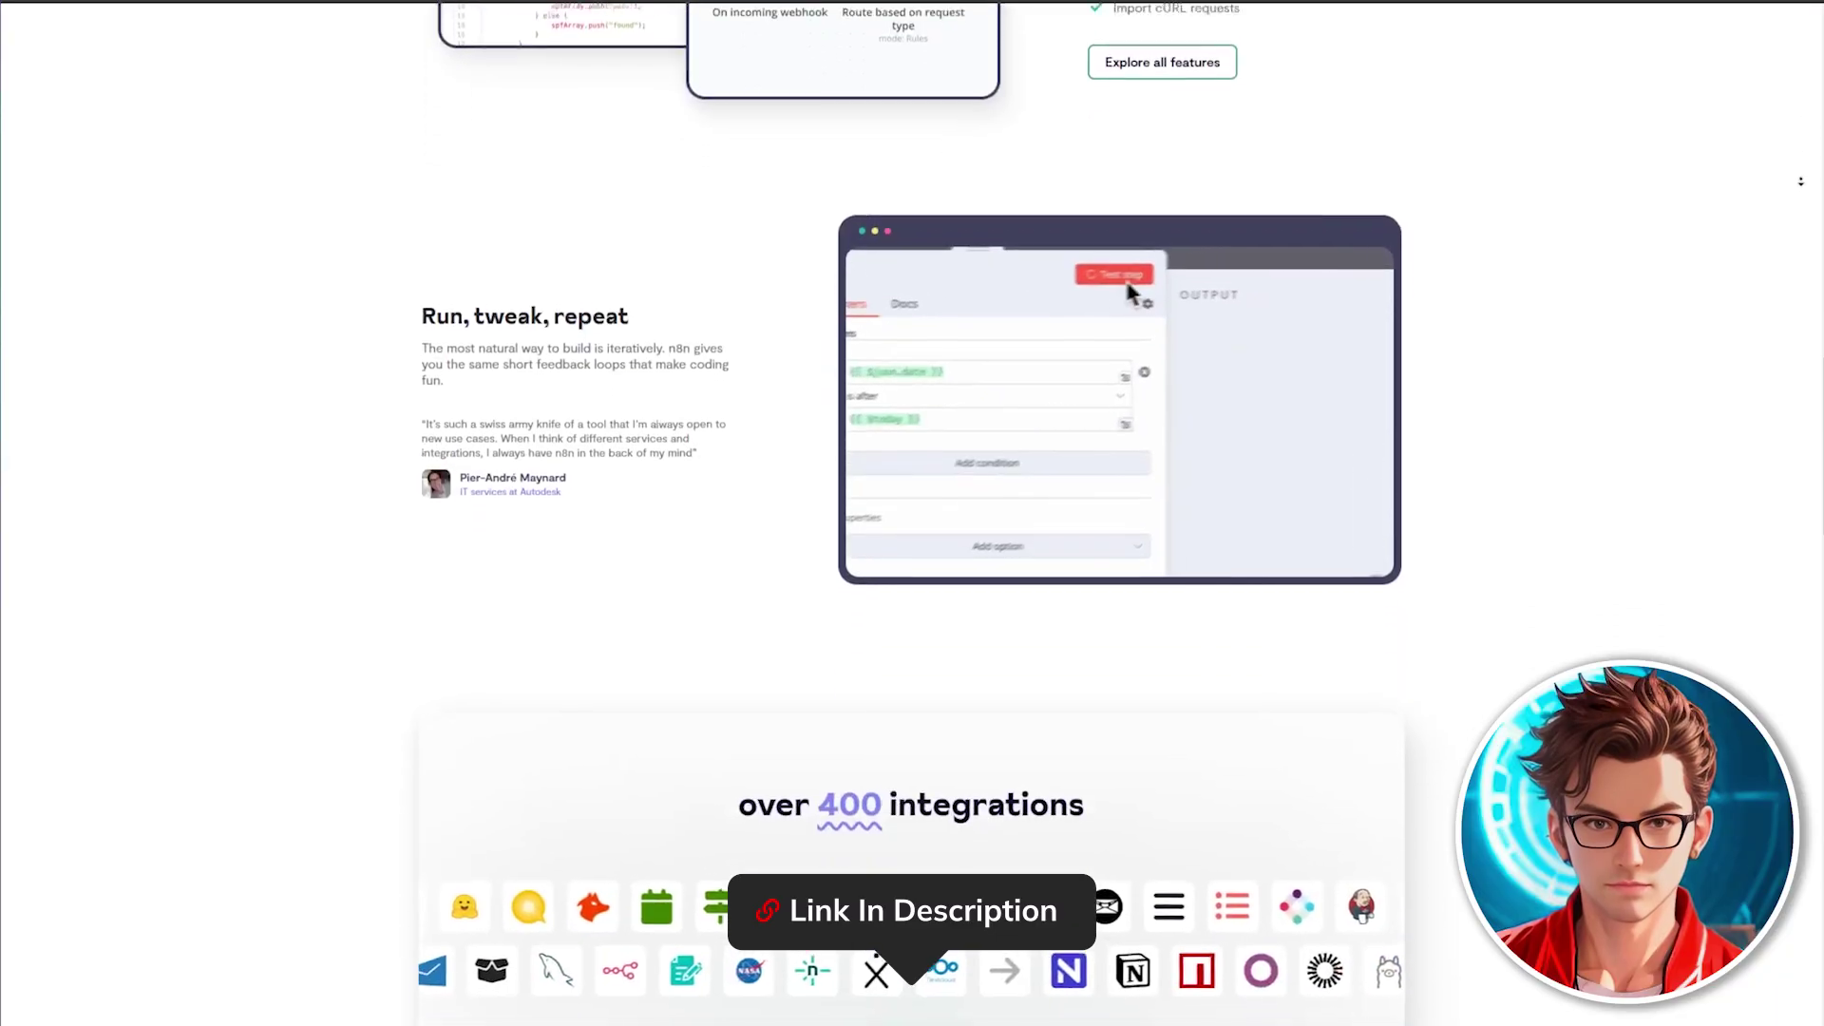
scroll(1799, 190, "down", 12)
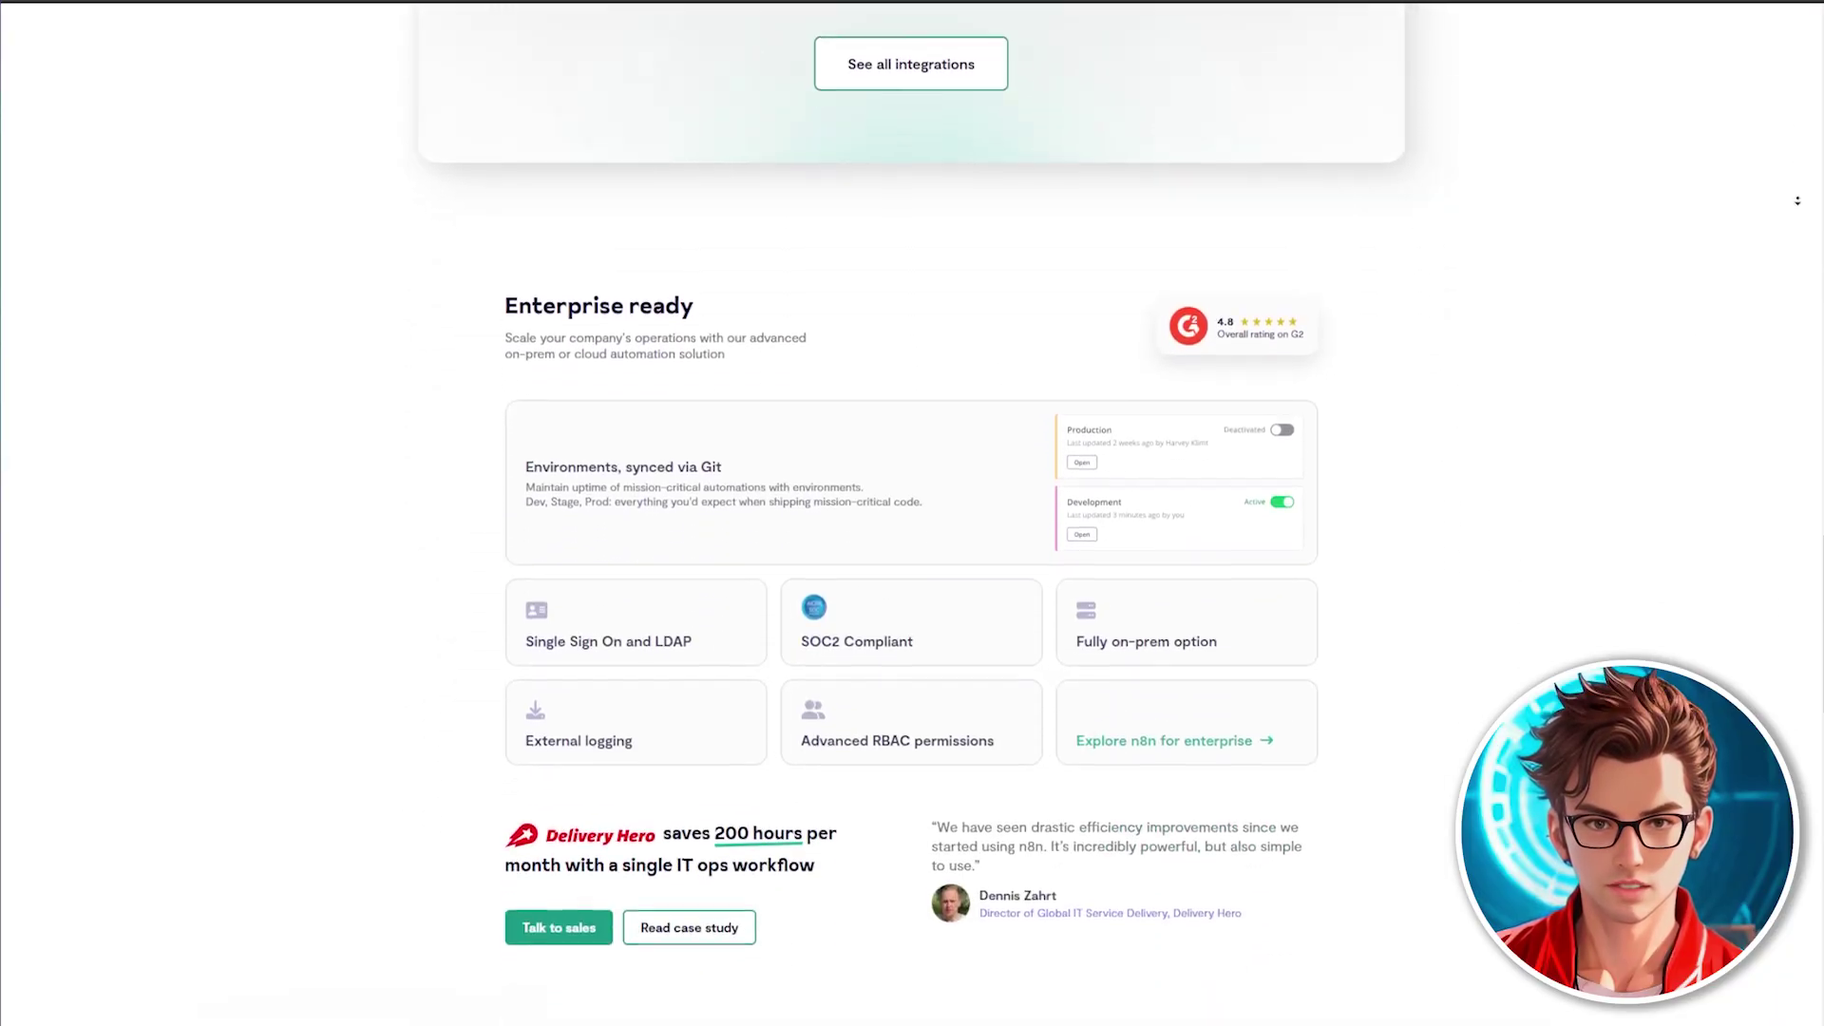
scroll(1798, 202, "down", 4)
scroll(1802, 143, "up", 20)
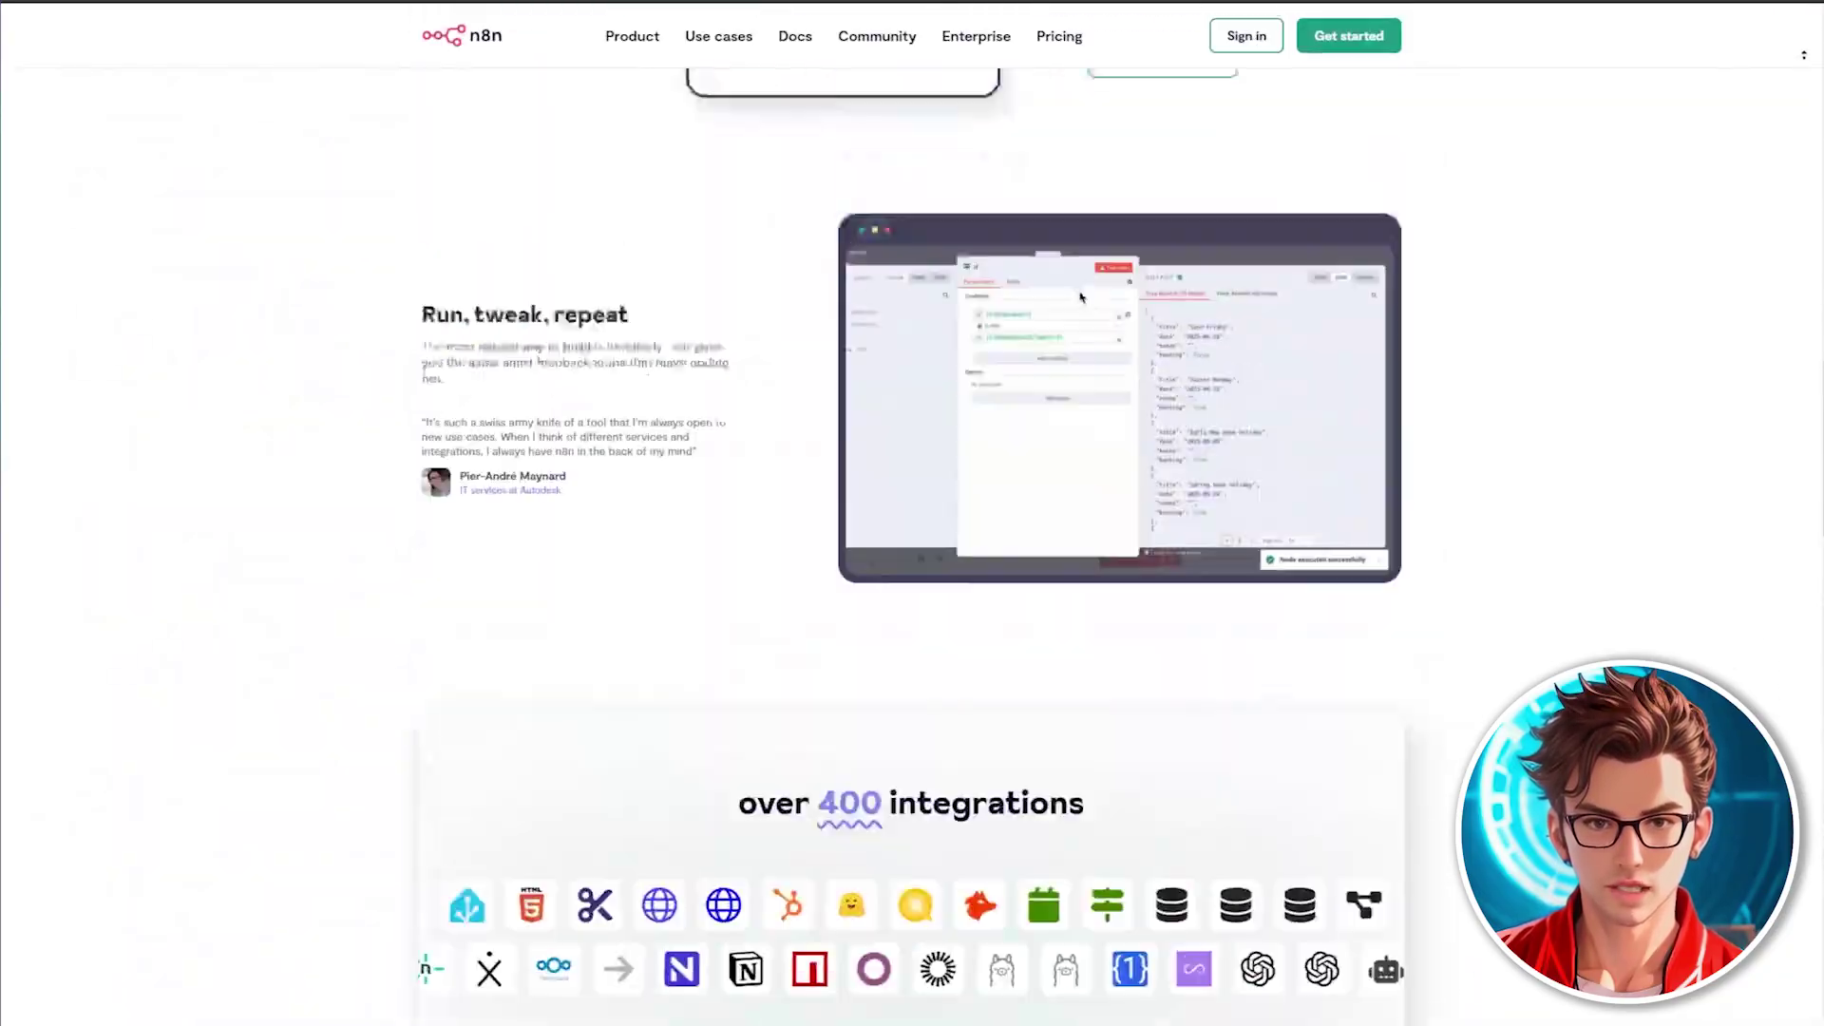
scroll(1803, 55, "up", 2)
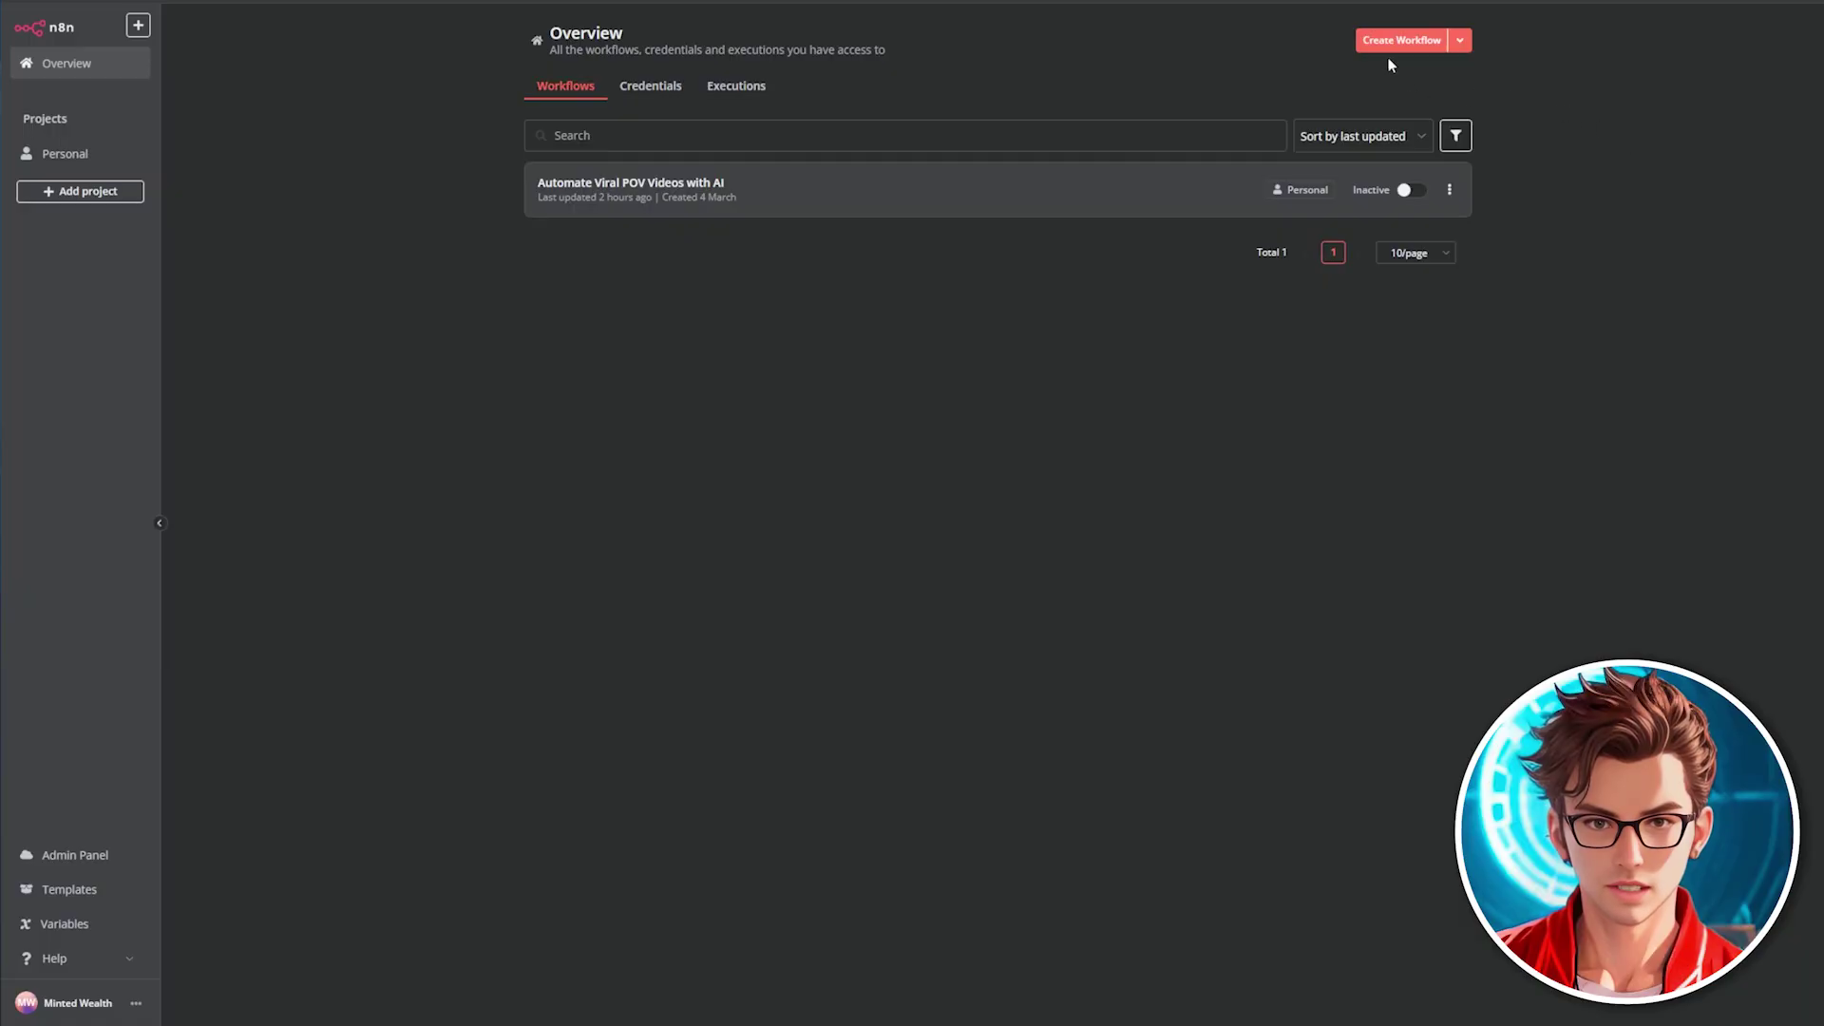
Step: Create a new workflow in n8n and name it "AI Automation POV videos"
left_click(1368, 42)
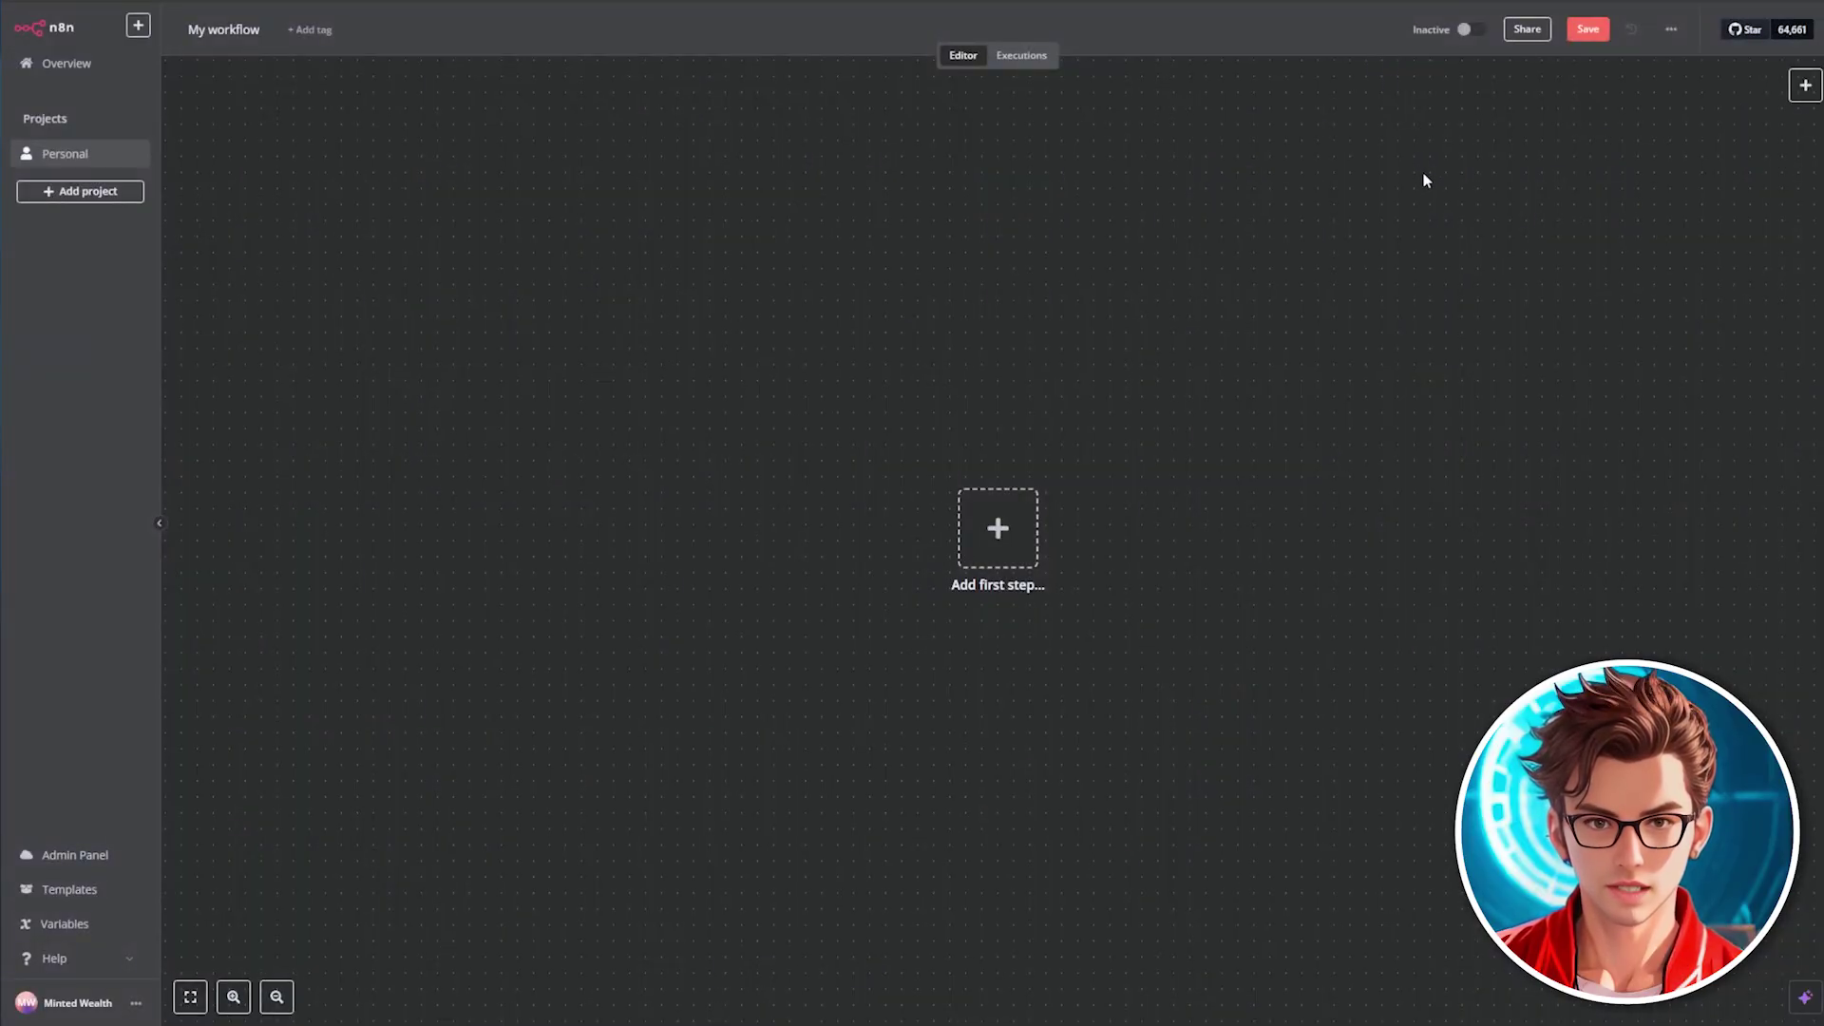
double_click(219, 35)
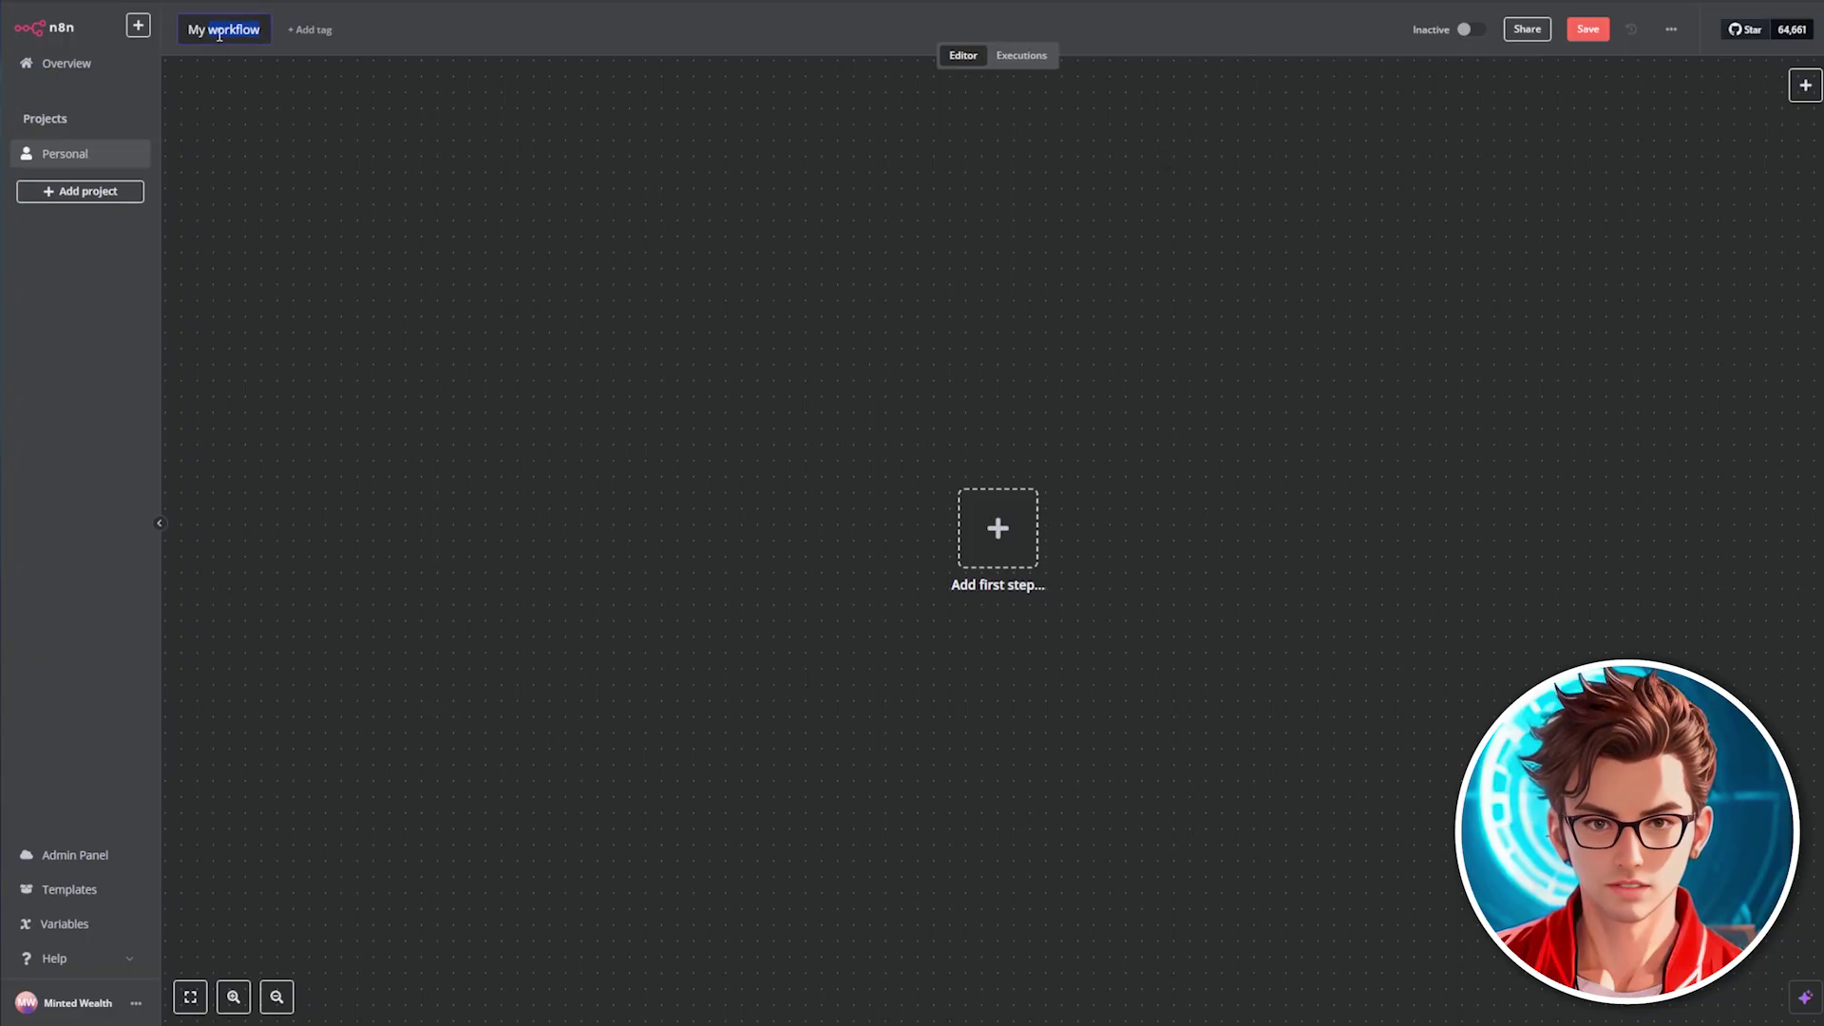
type("A")
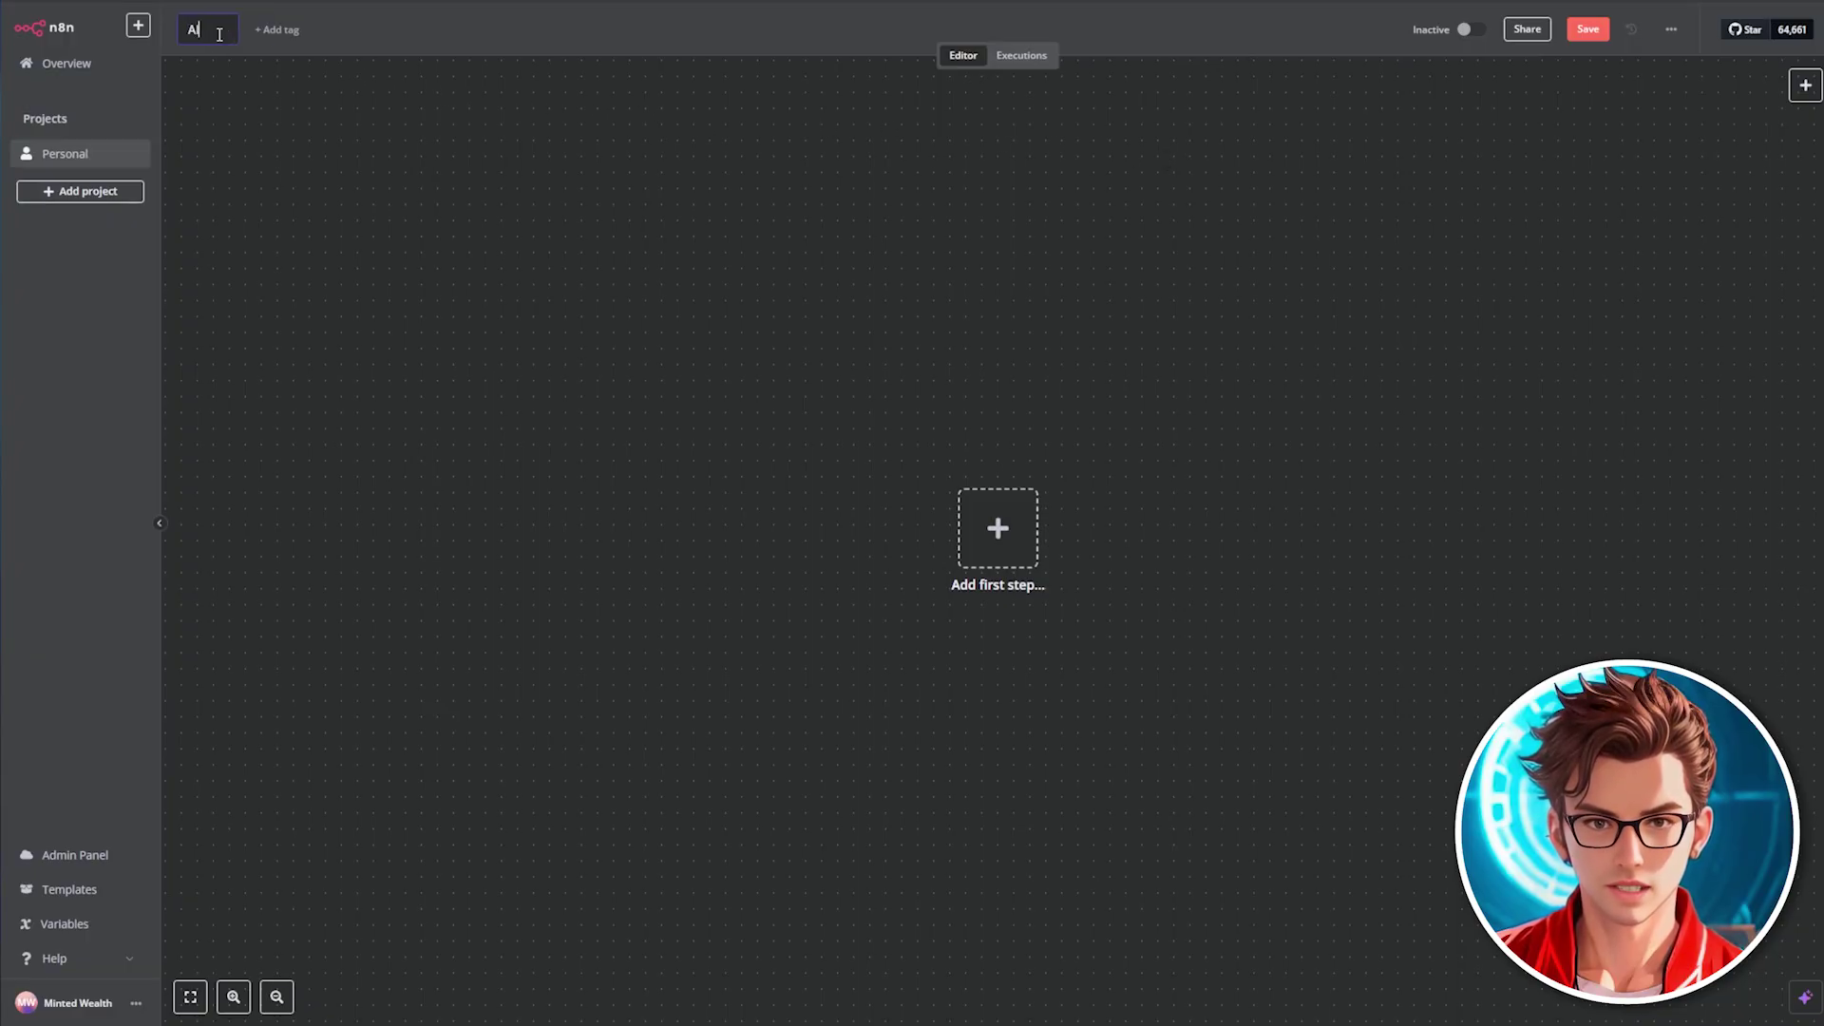
type("I Automation ")
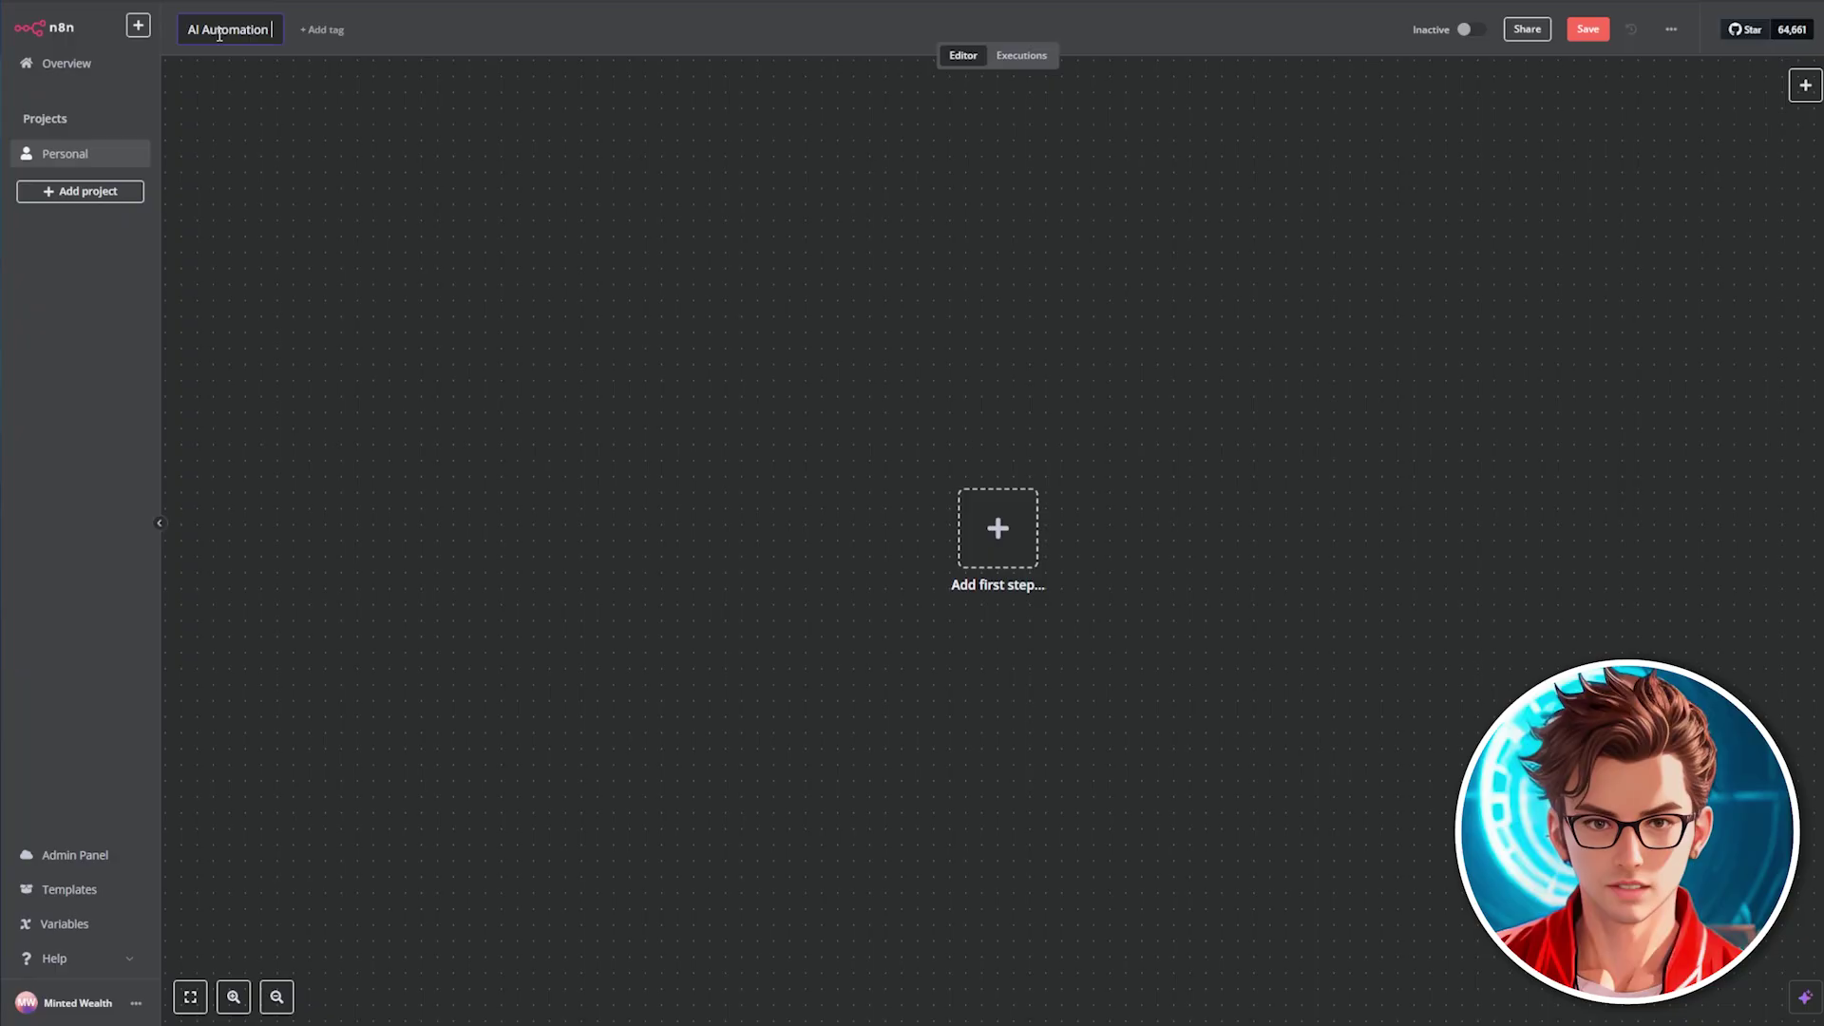
type("POV videos")
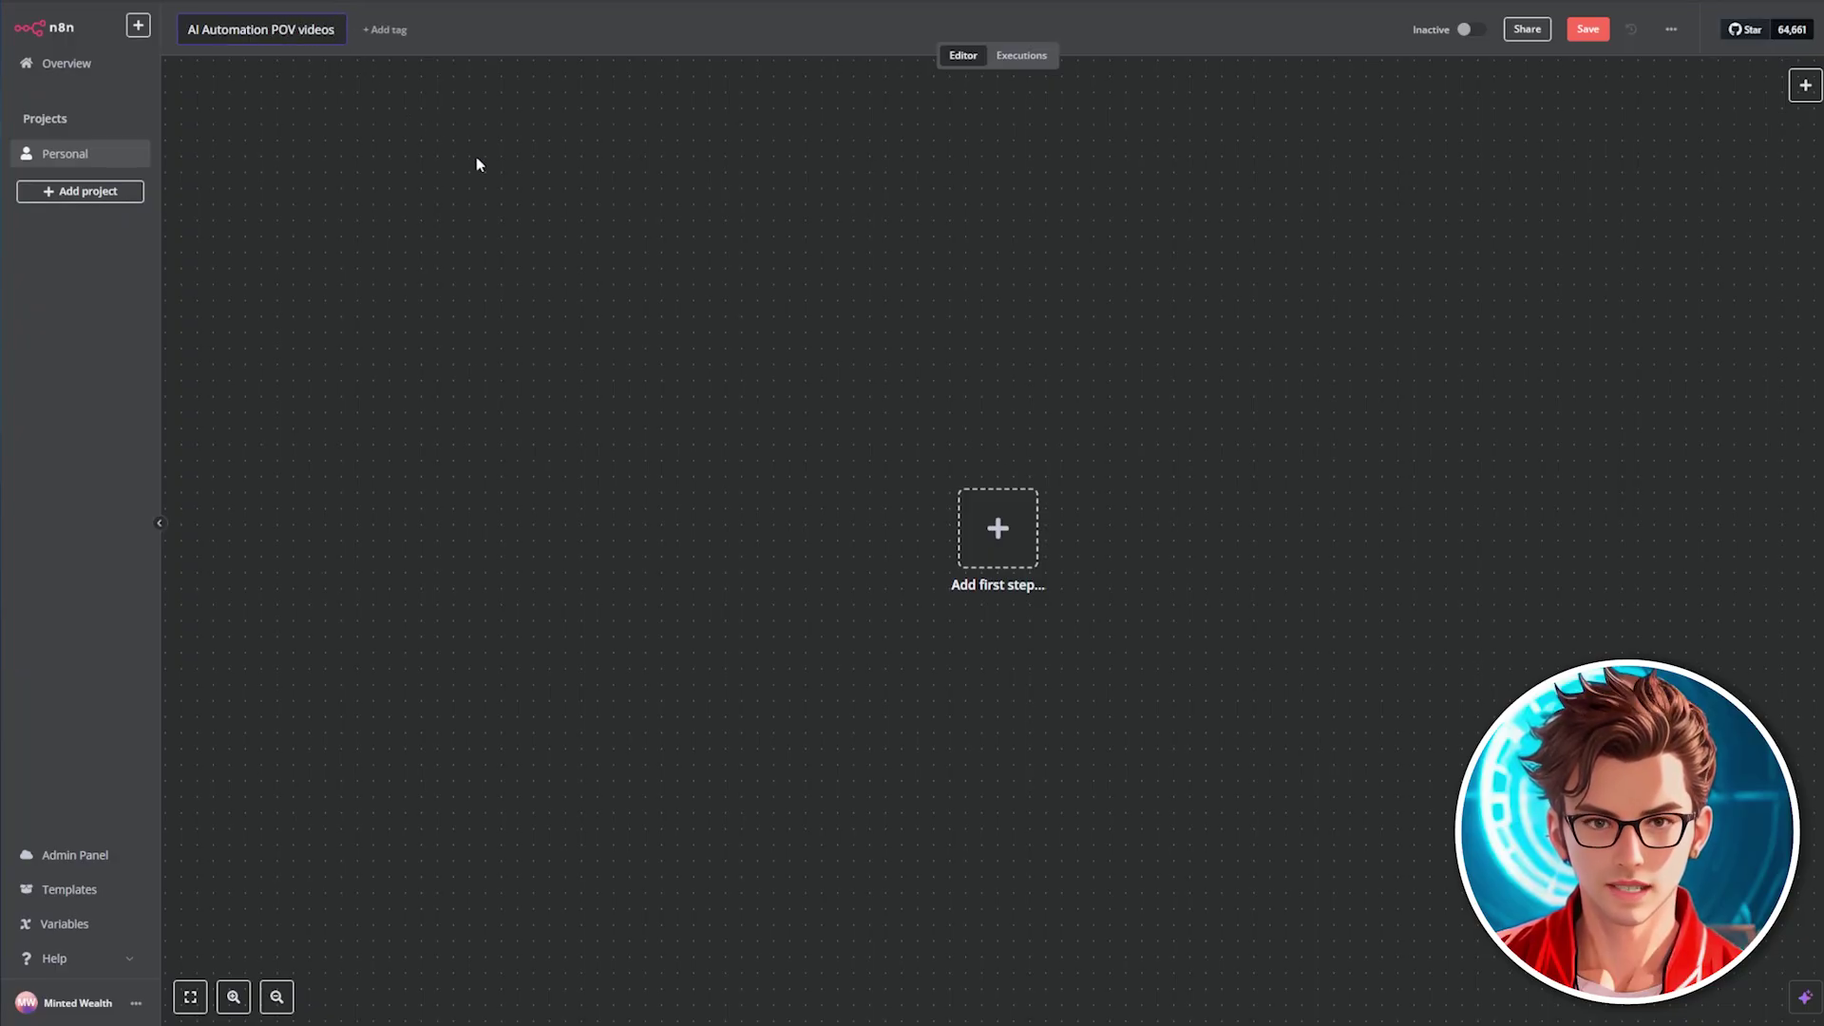
key("Return")
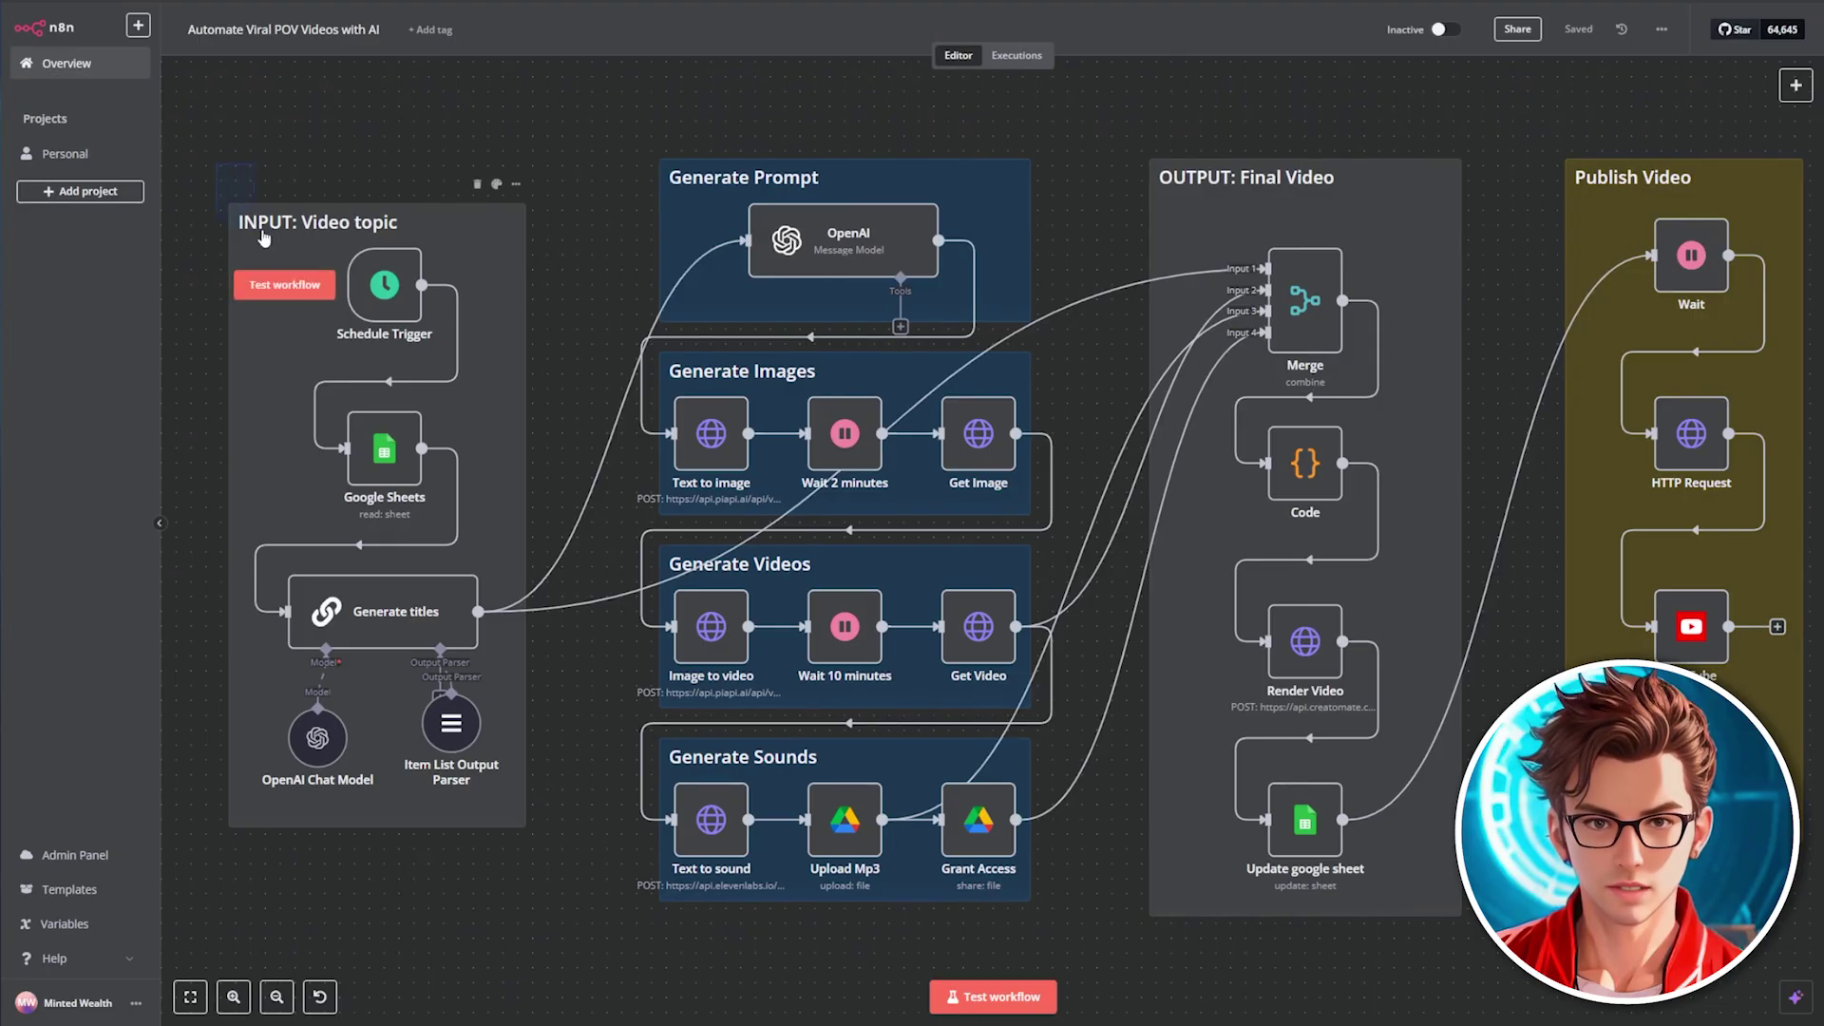
left_click_drag(306, 317, 568, 854)
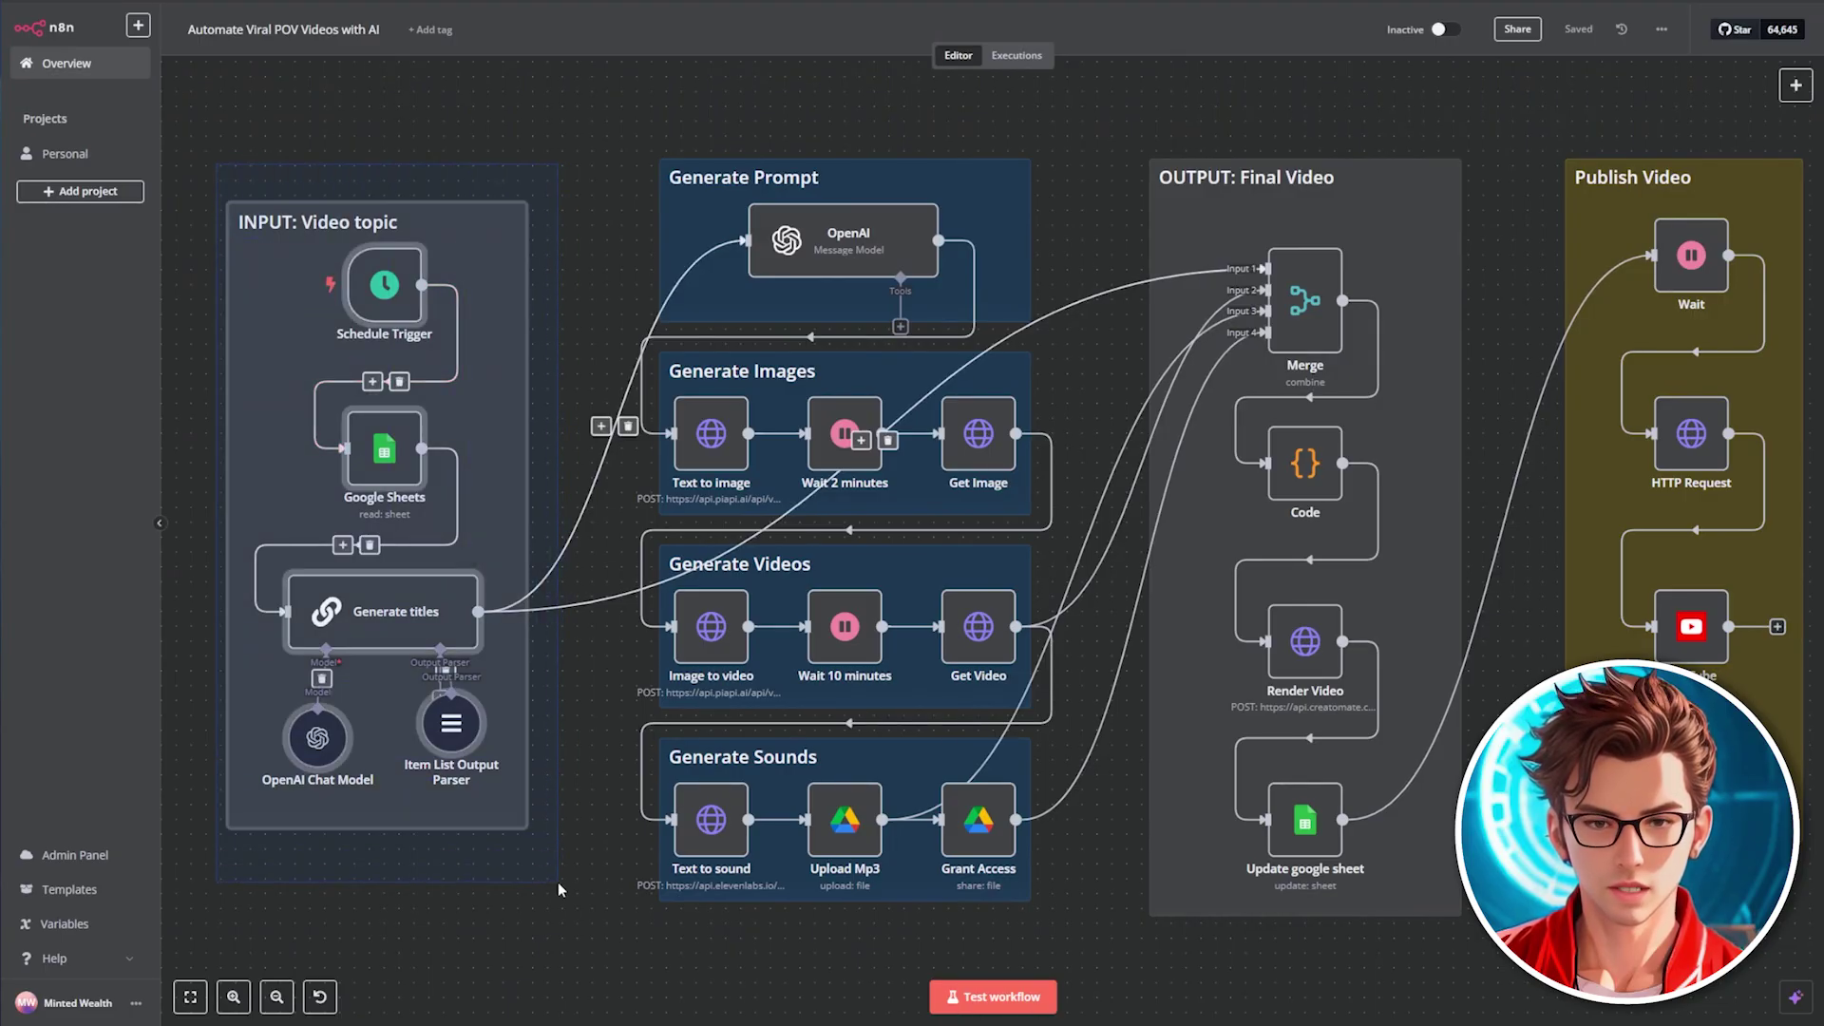
left_click(557, 883)
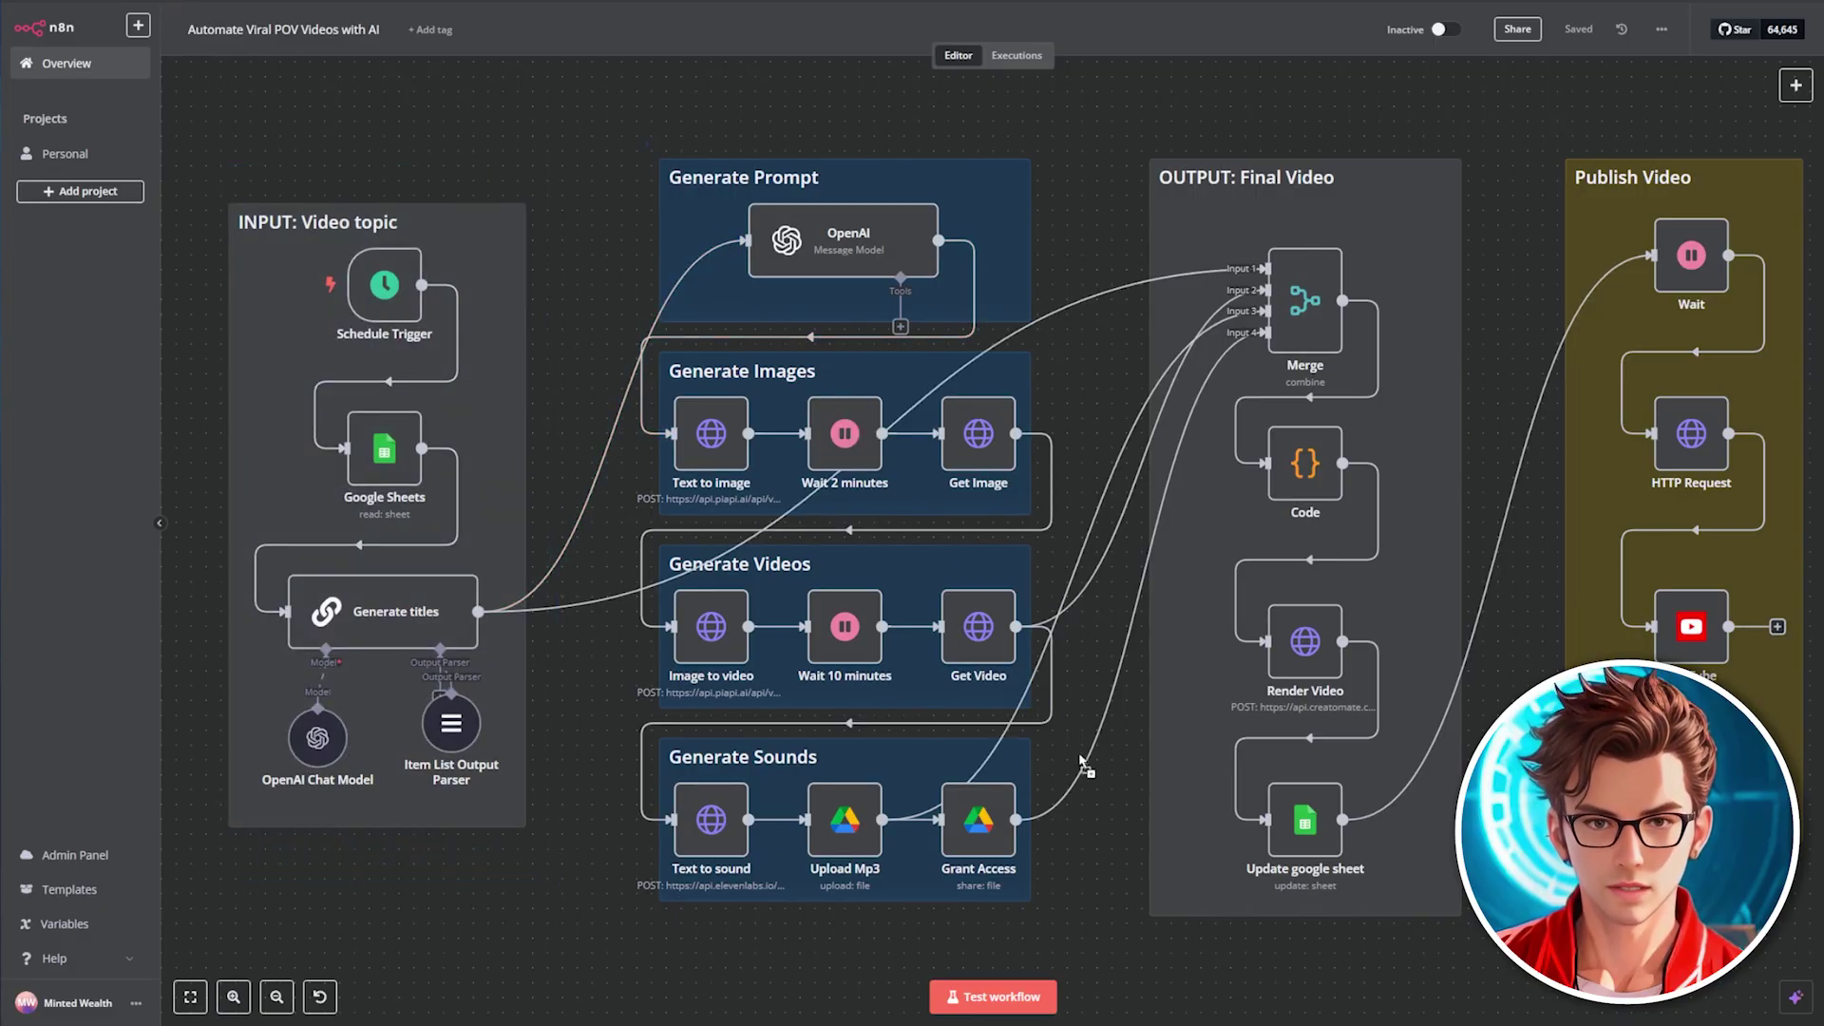
left_click_drag(1082, 763, 1061, 935)
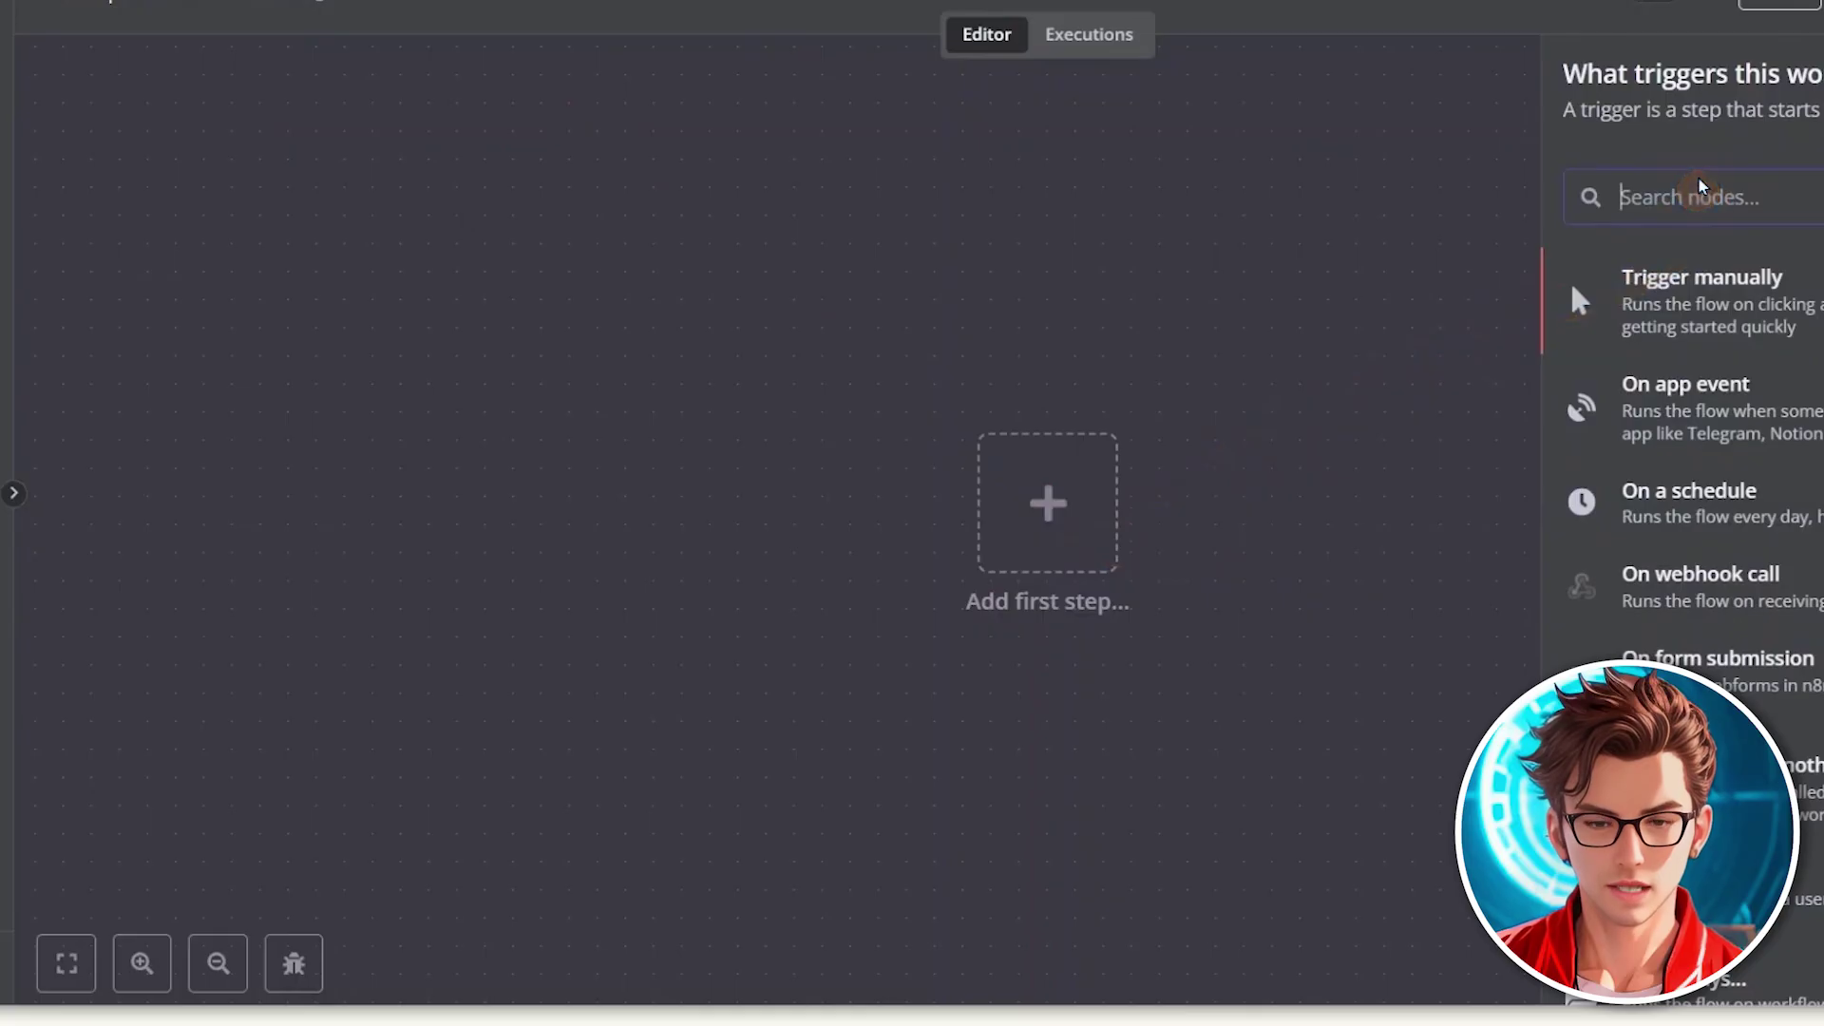
Step: Add a Schedule Trigger as the workflow's first node, keeping its default daily midnight rule
type("sched")
left_click(1701, 254)
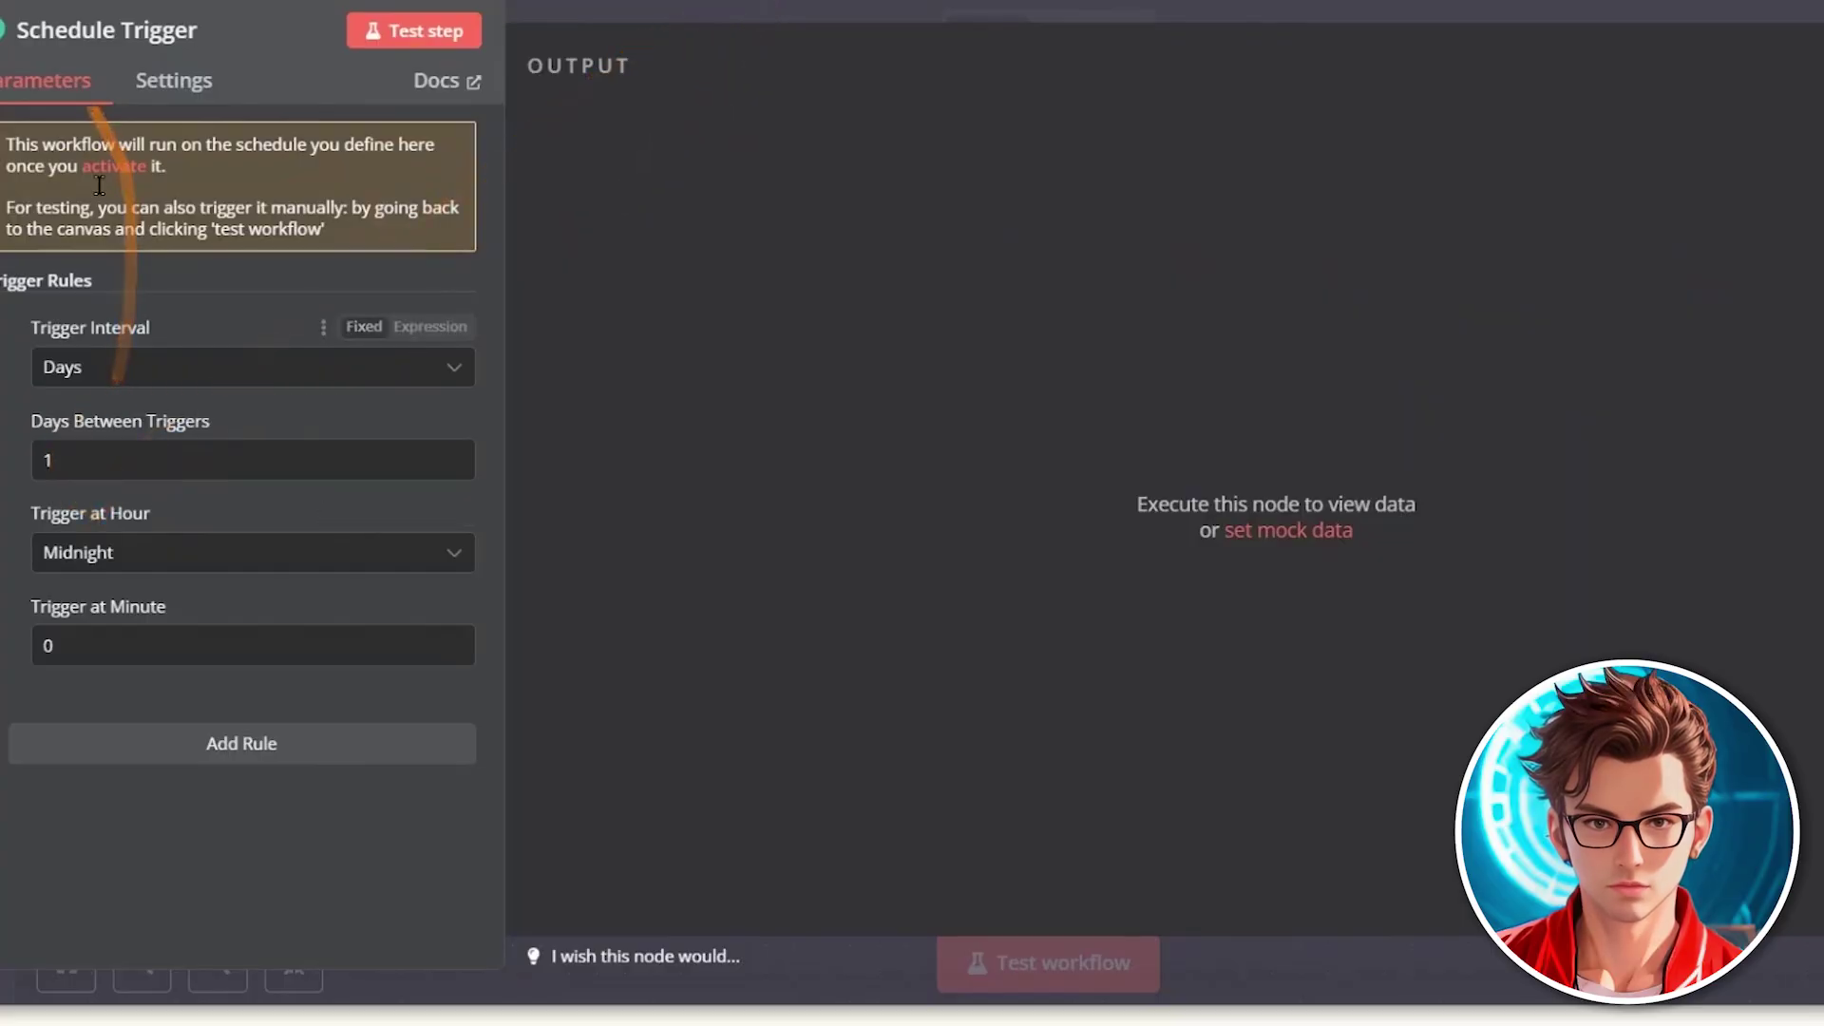
left_click(1006, 5)
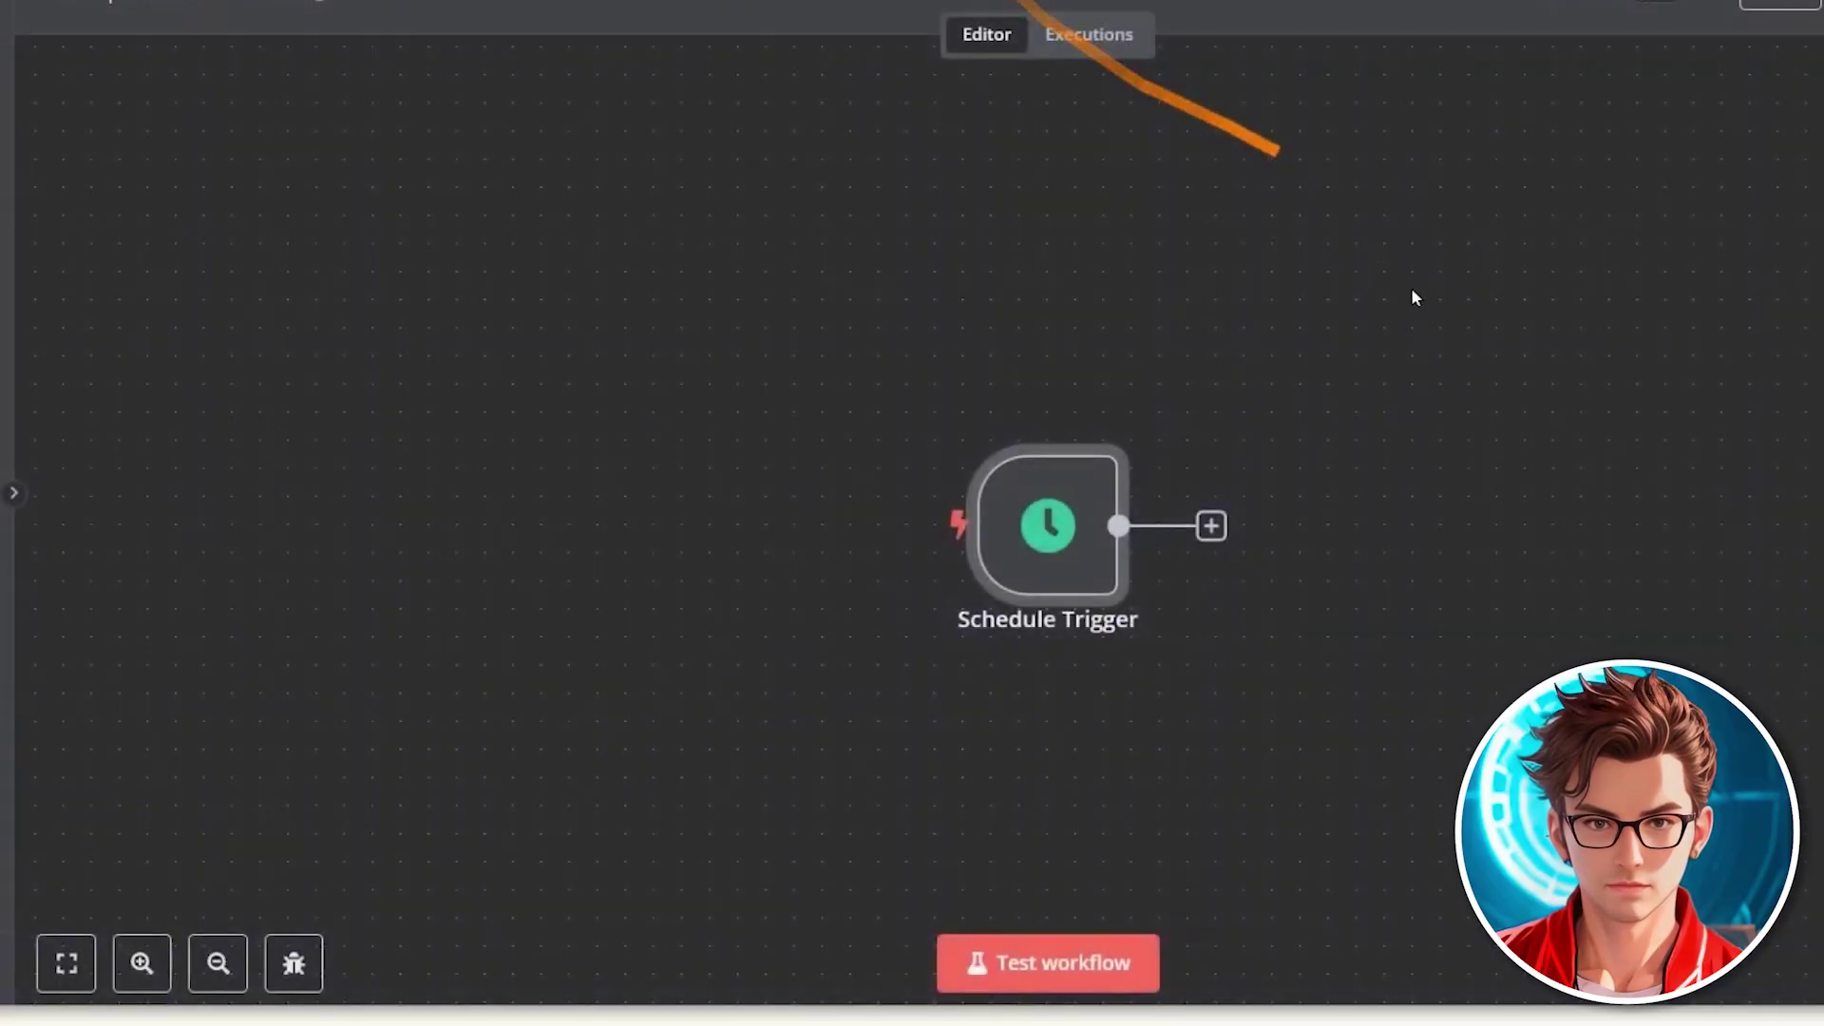
Step: Add a Google Sheets node that gets rows, connected after the Schedule Trigger
scroll(1330, 428, "right", 3)
left_click(999, 504)
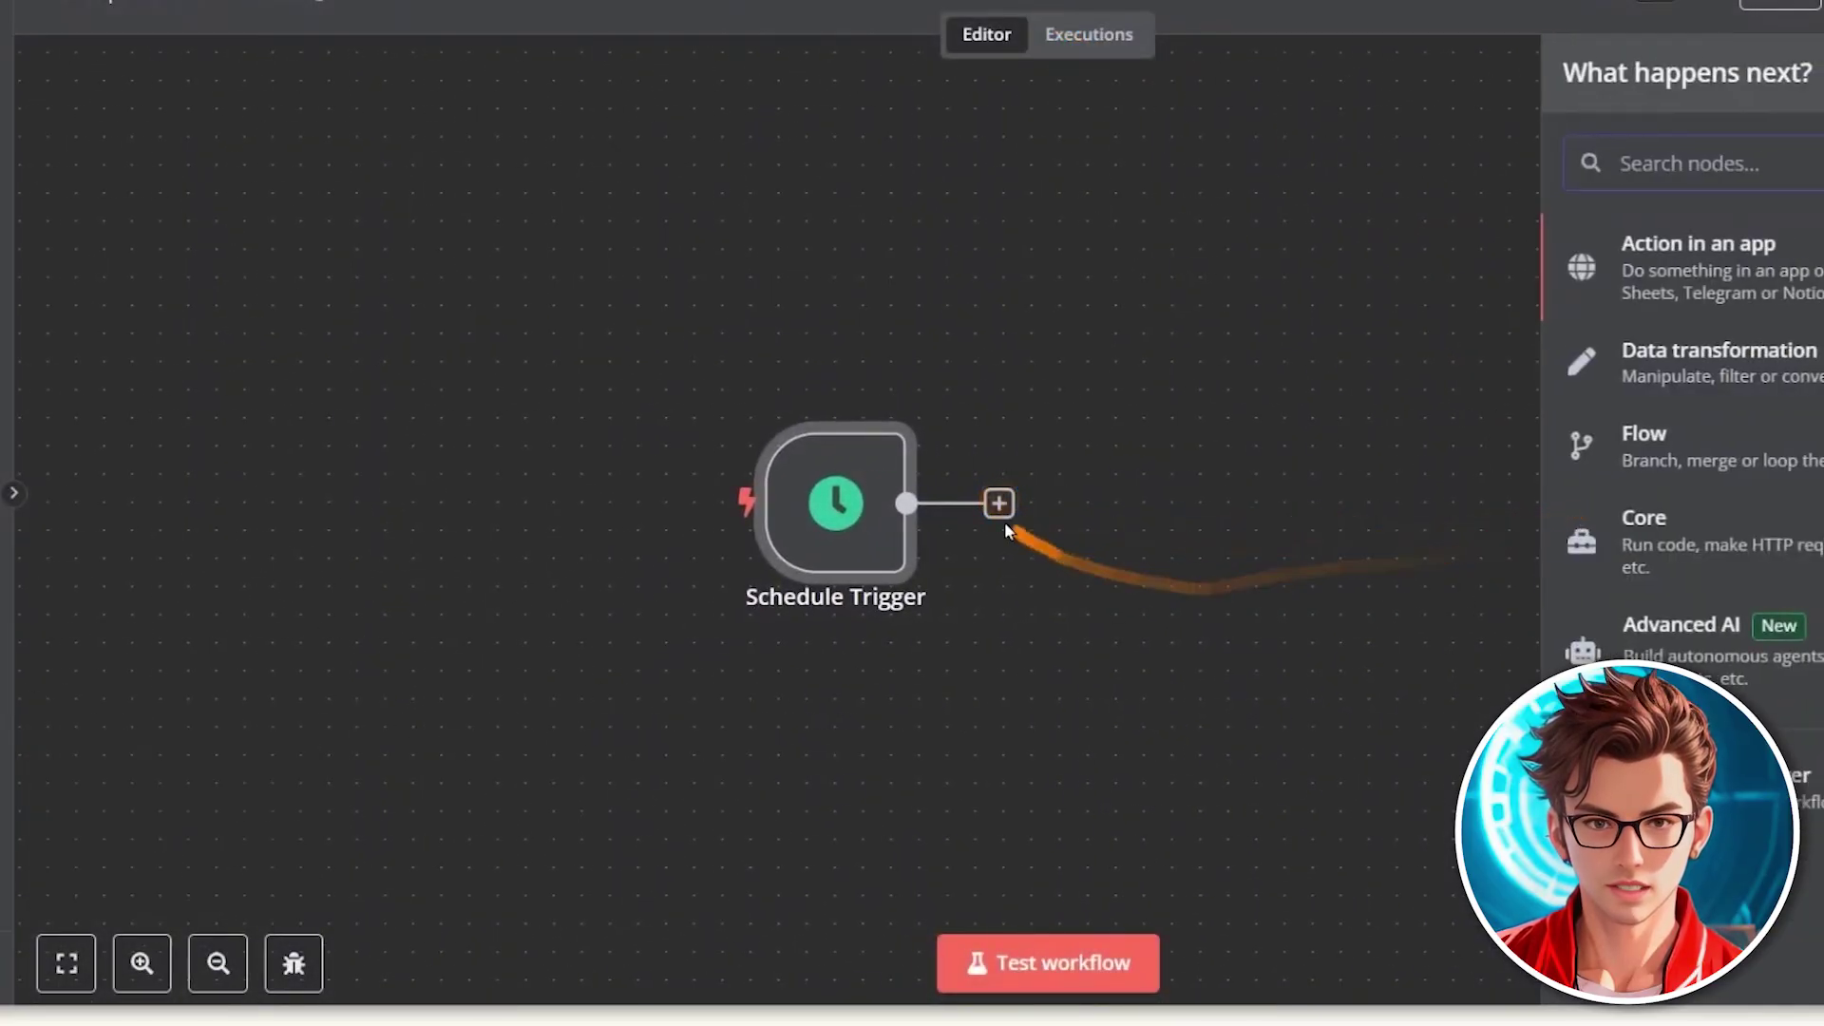
left_click(1746, 171)
type("sh")
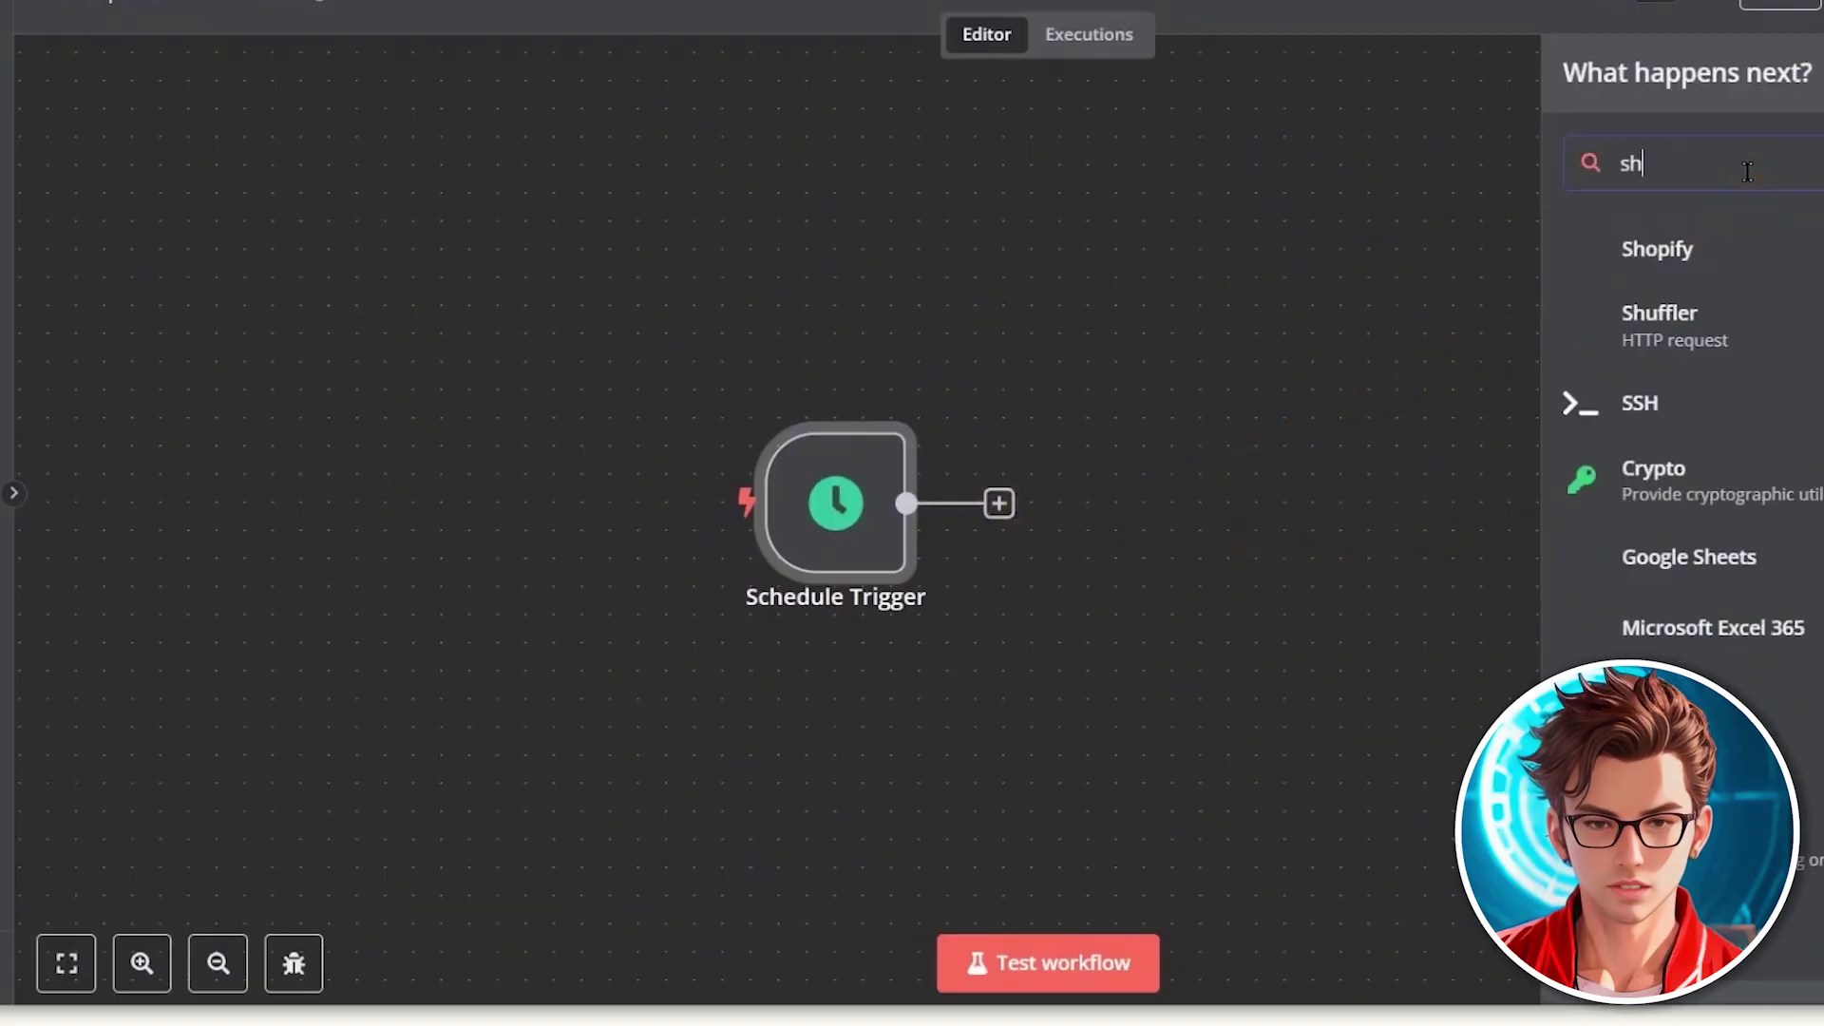
type("eet")
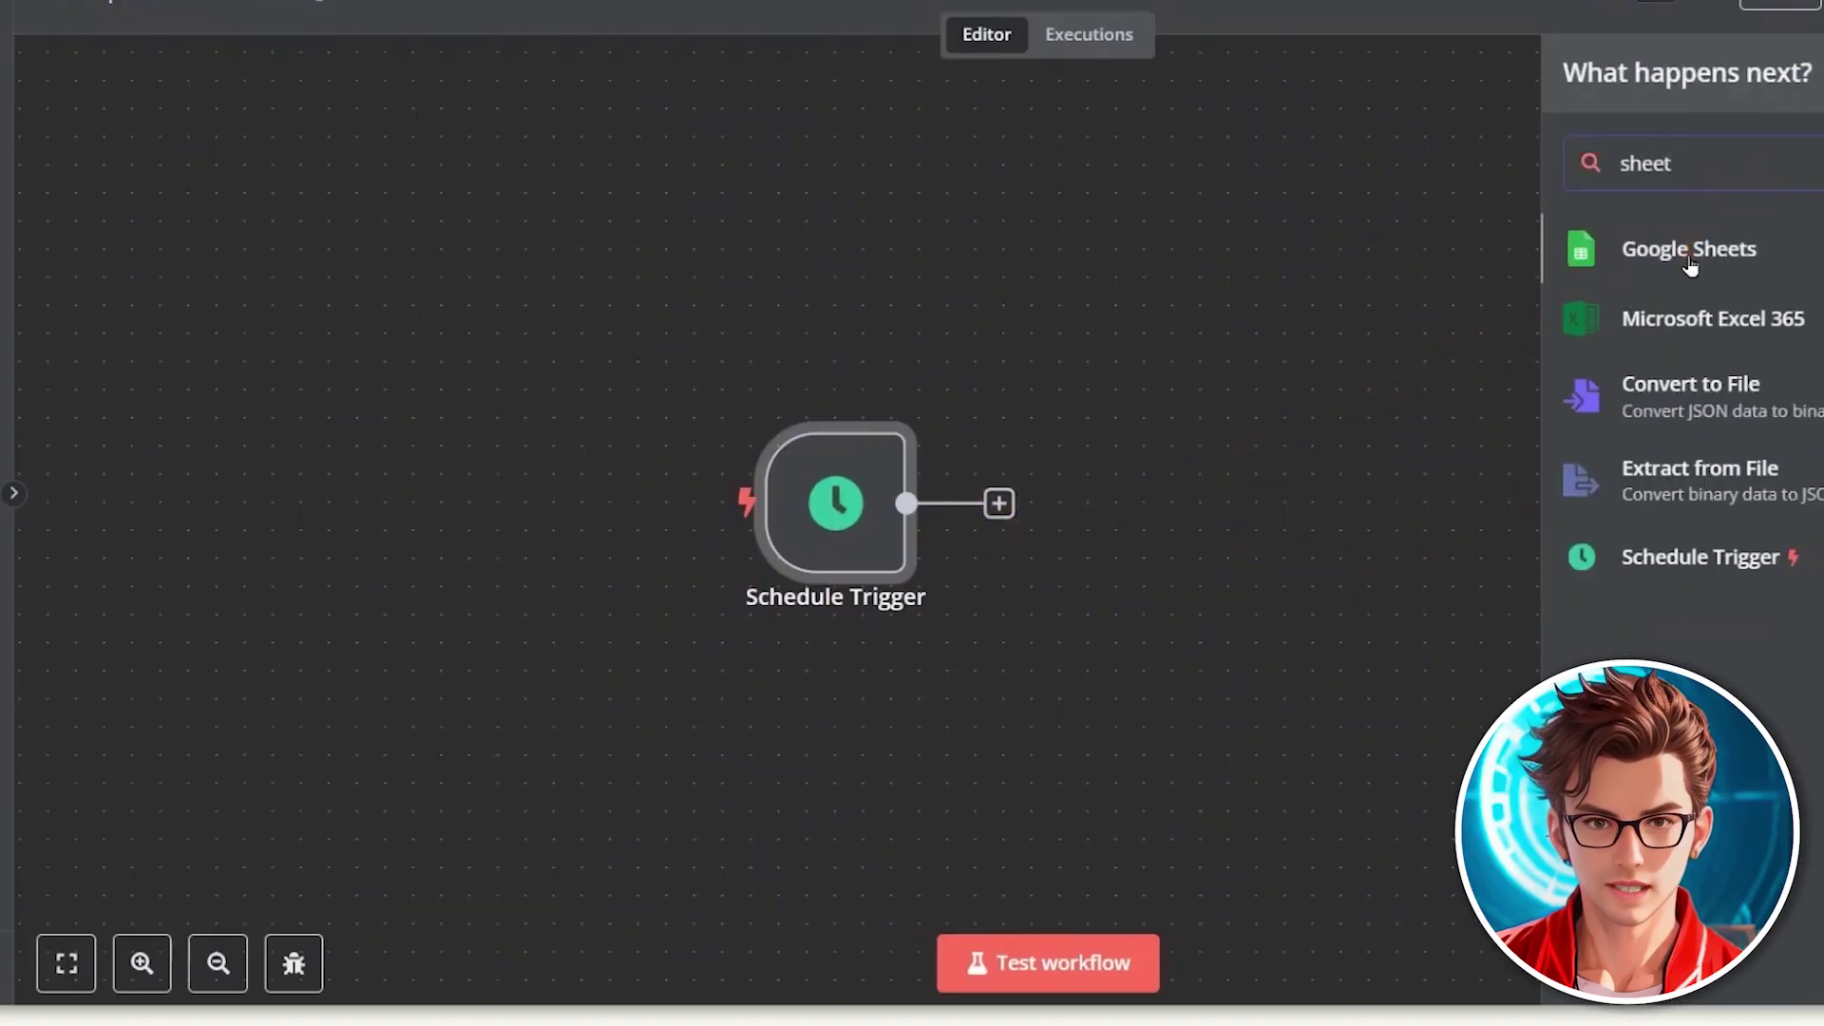
left_click(1689, 260)
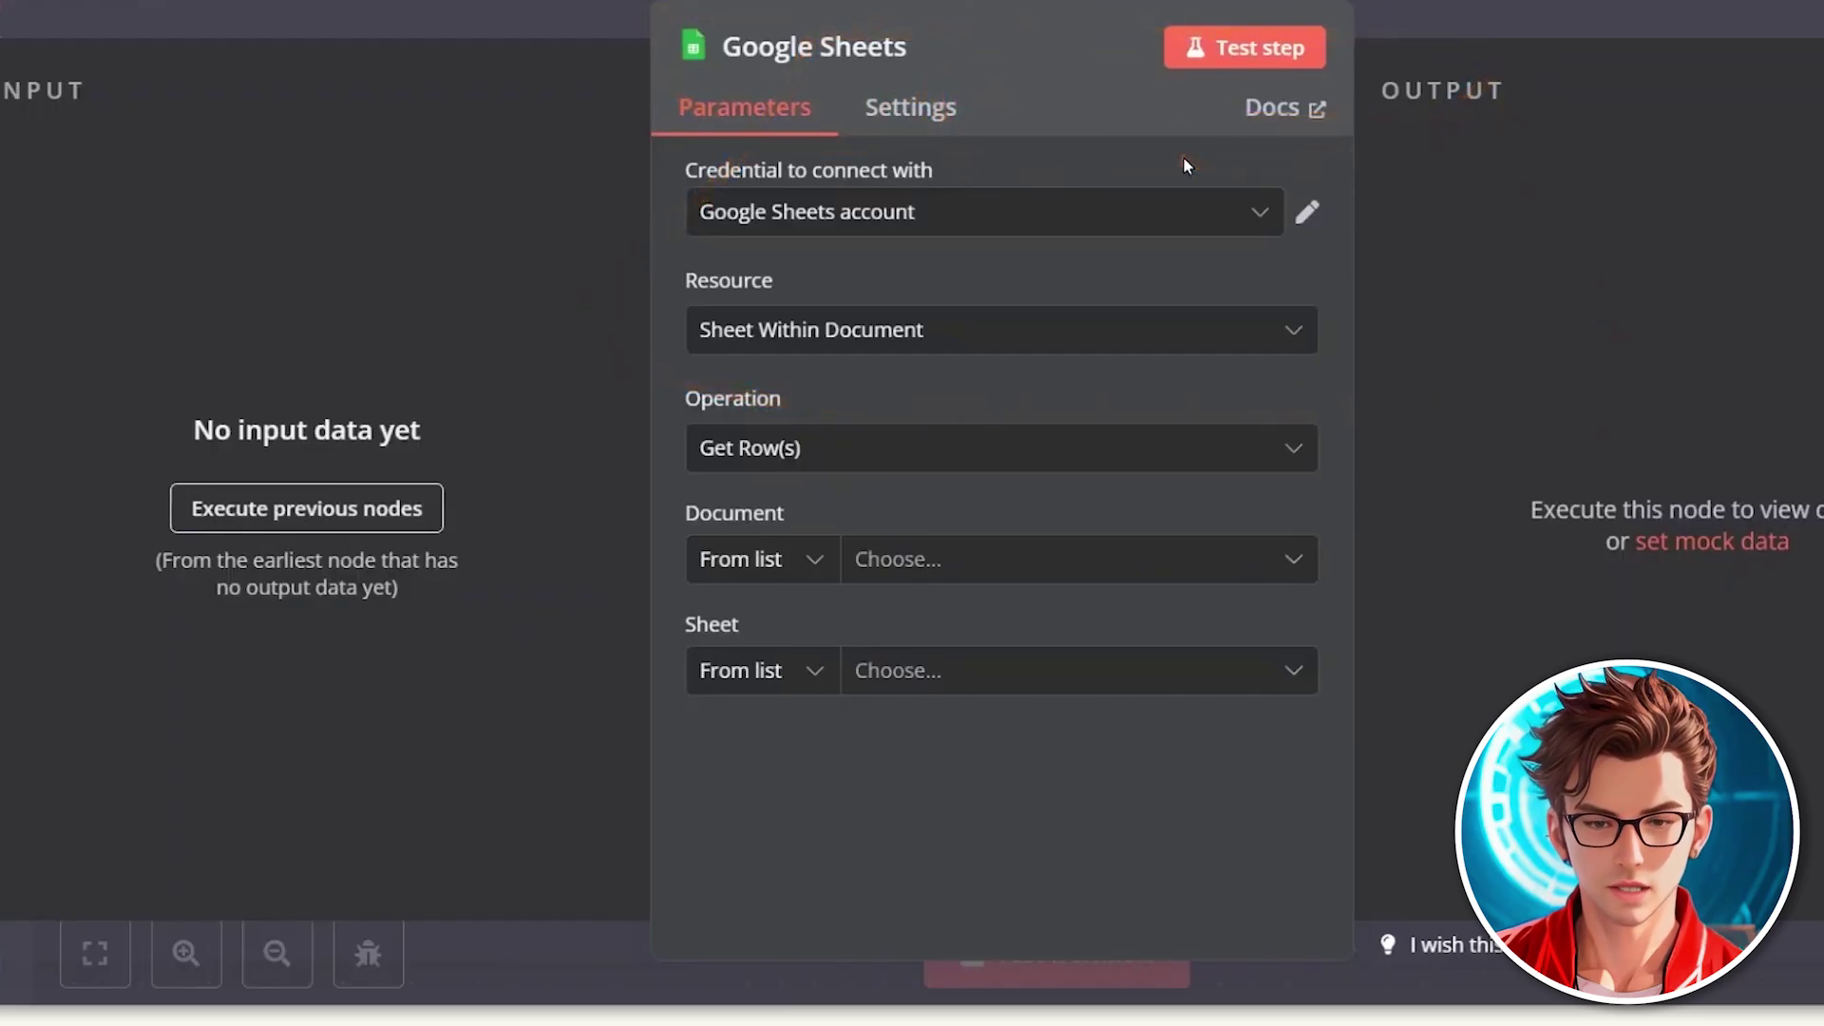
Step: Check the option for creating a new credential, and connect the node with the existing Google Sheets account credential
left_click(770, 223)
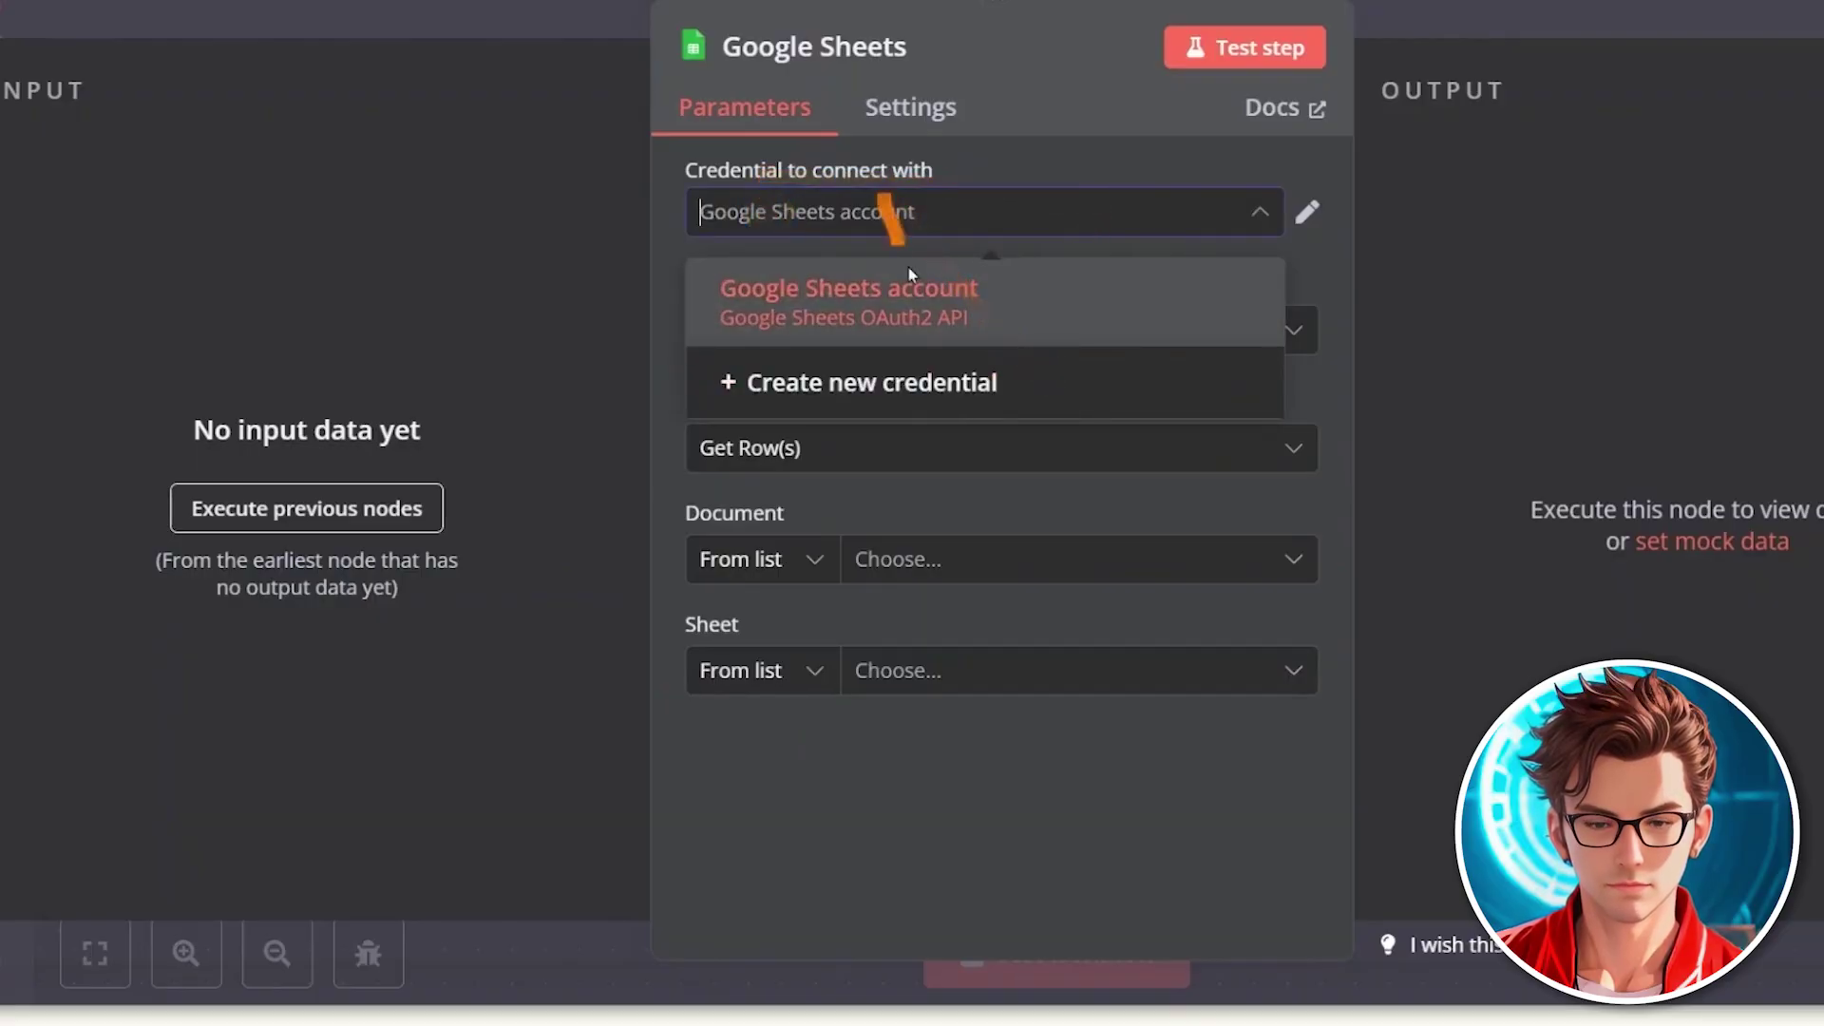
left_click(903, 391)
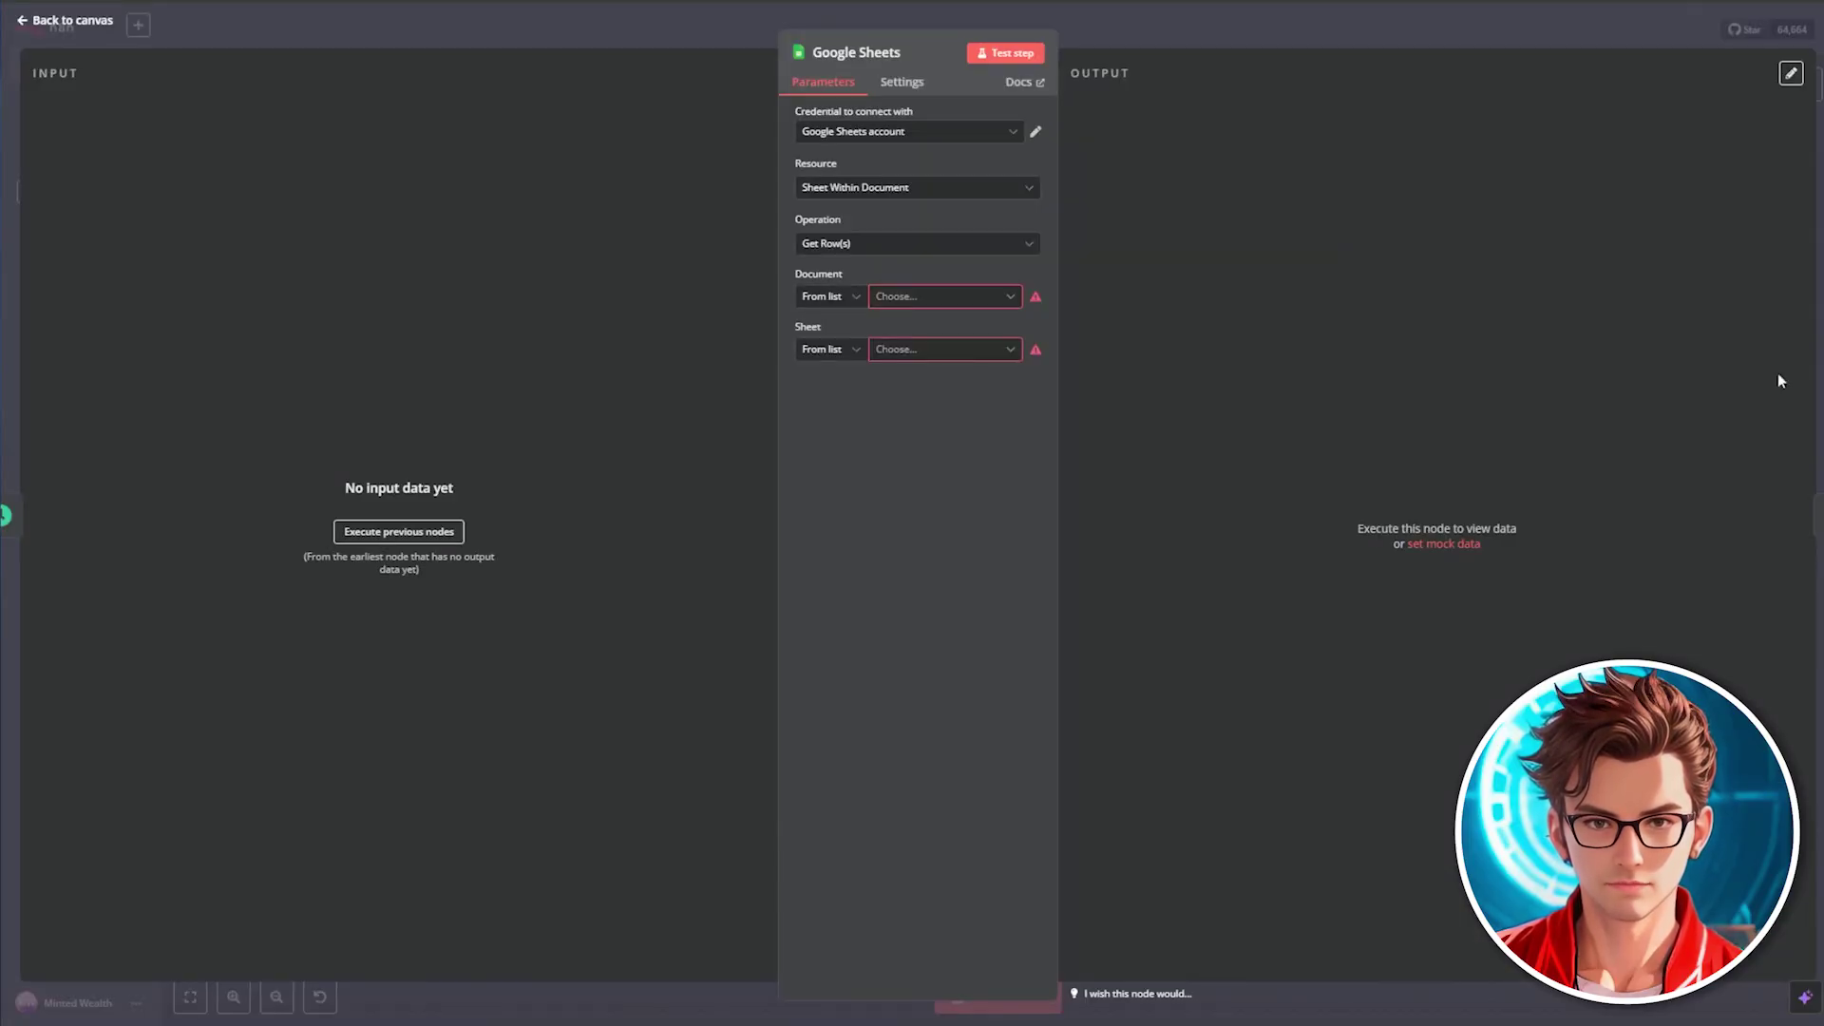
left_click(894, 141)
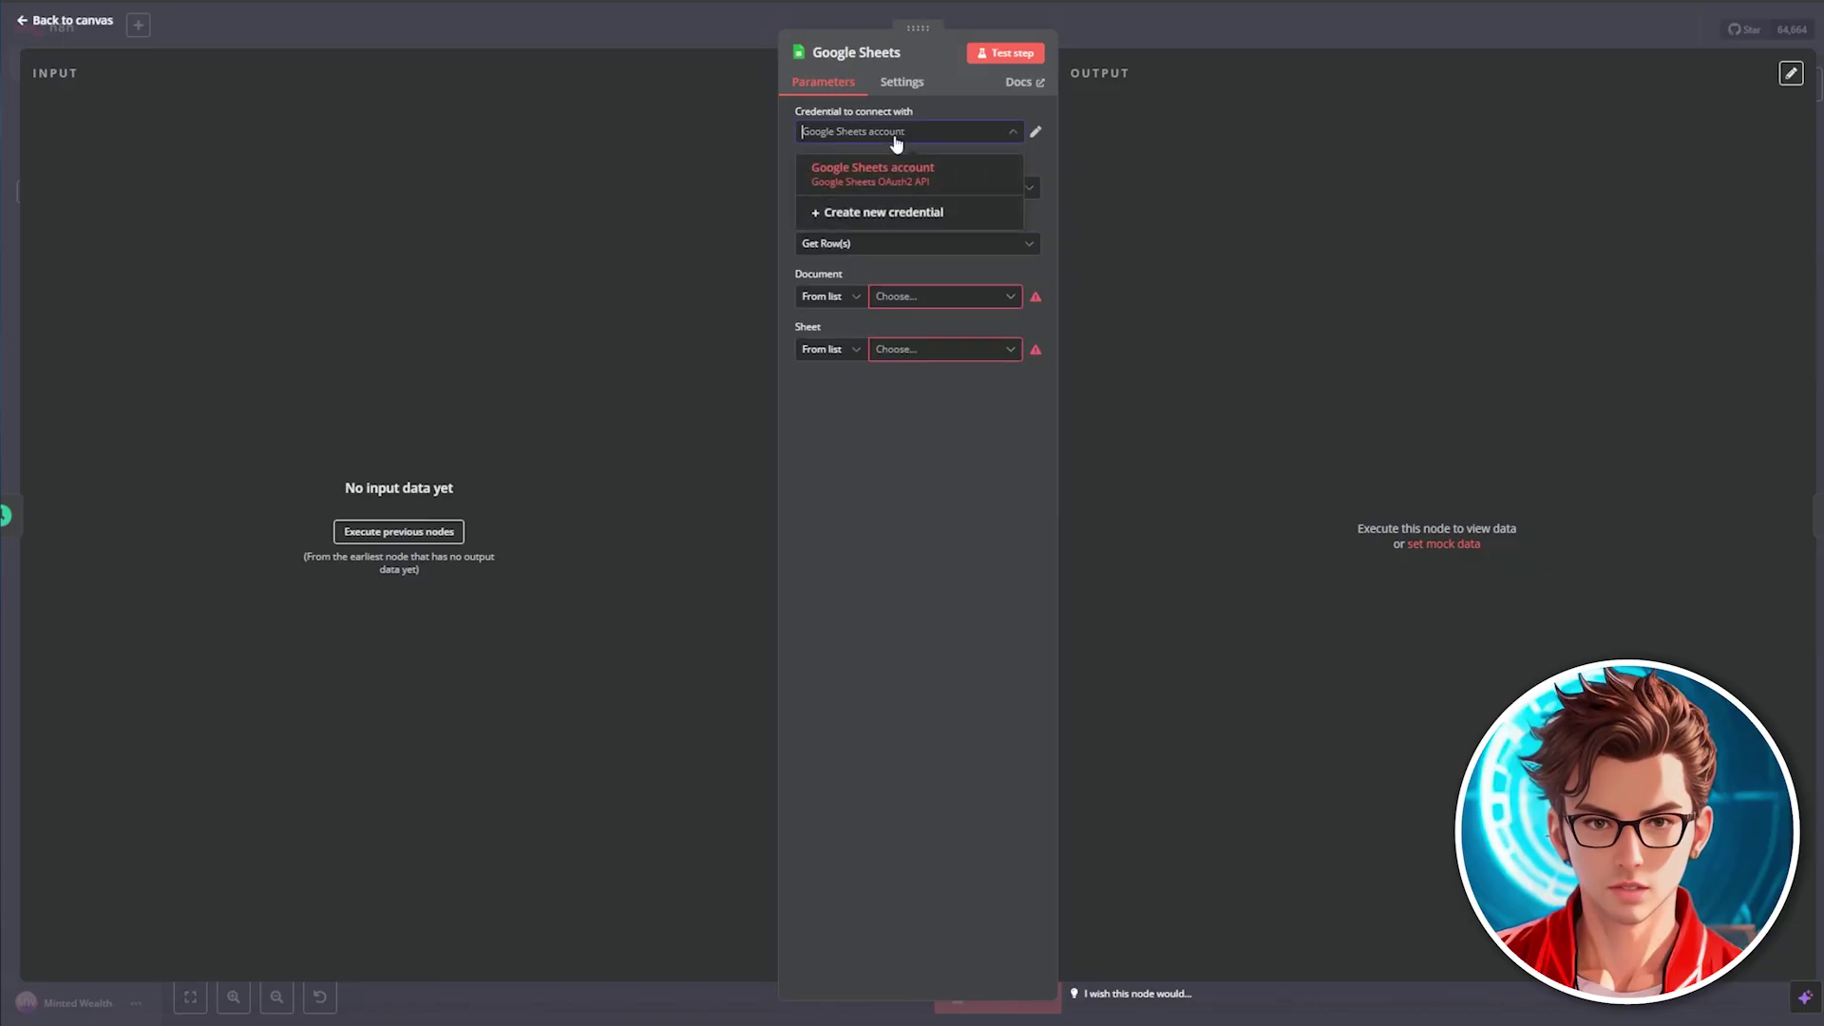
left_click(880, 181)
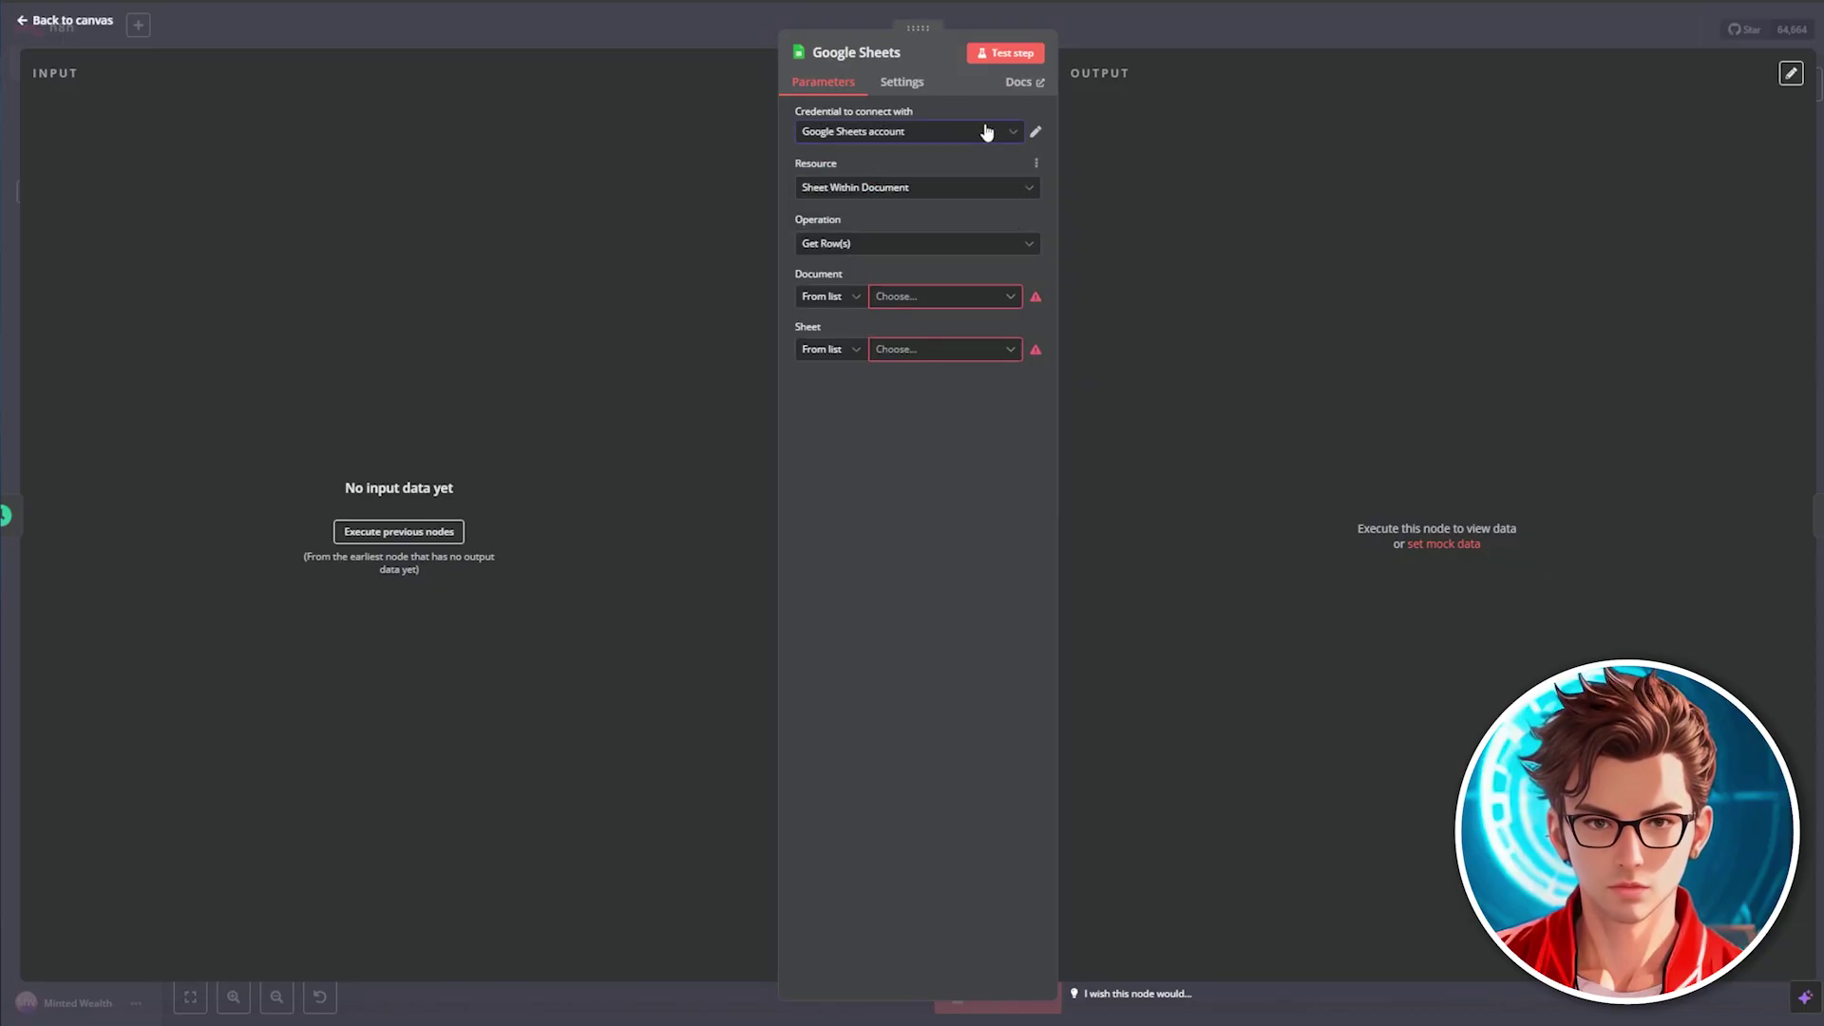
Step: Select the first listed "How to Automate Viral POV Videos with AI" document and its Sheet1 as the data source
left_click(925, 304)
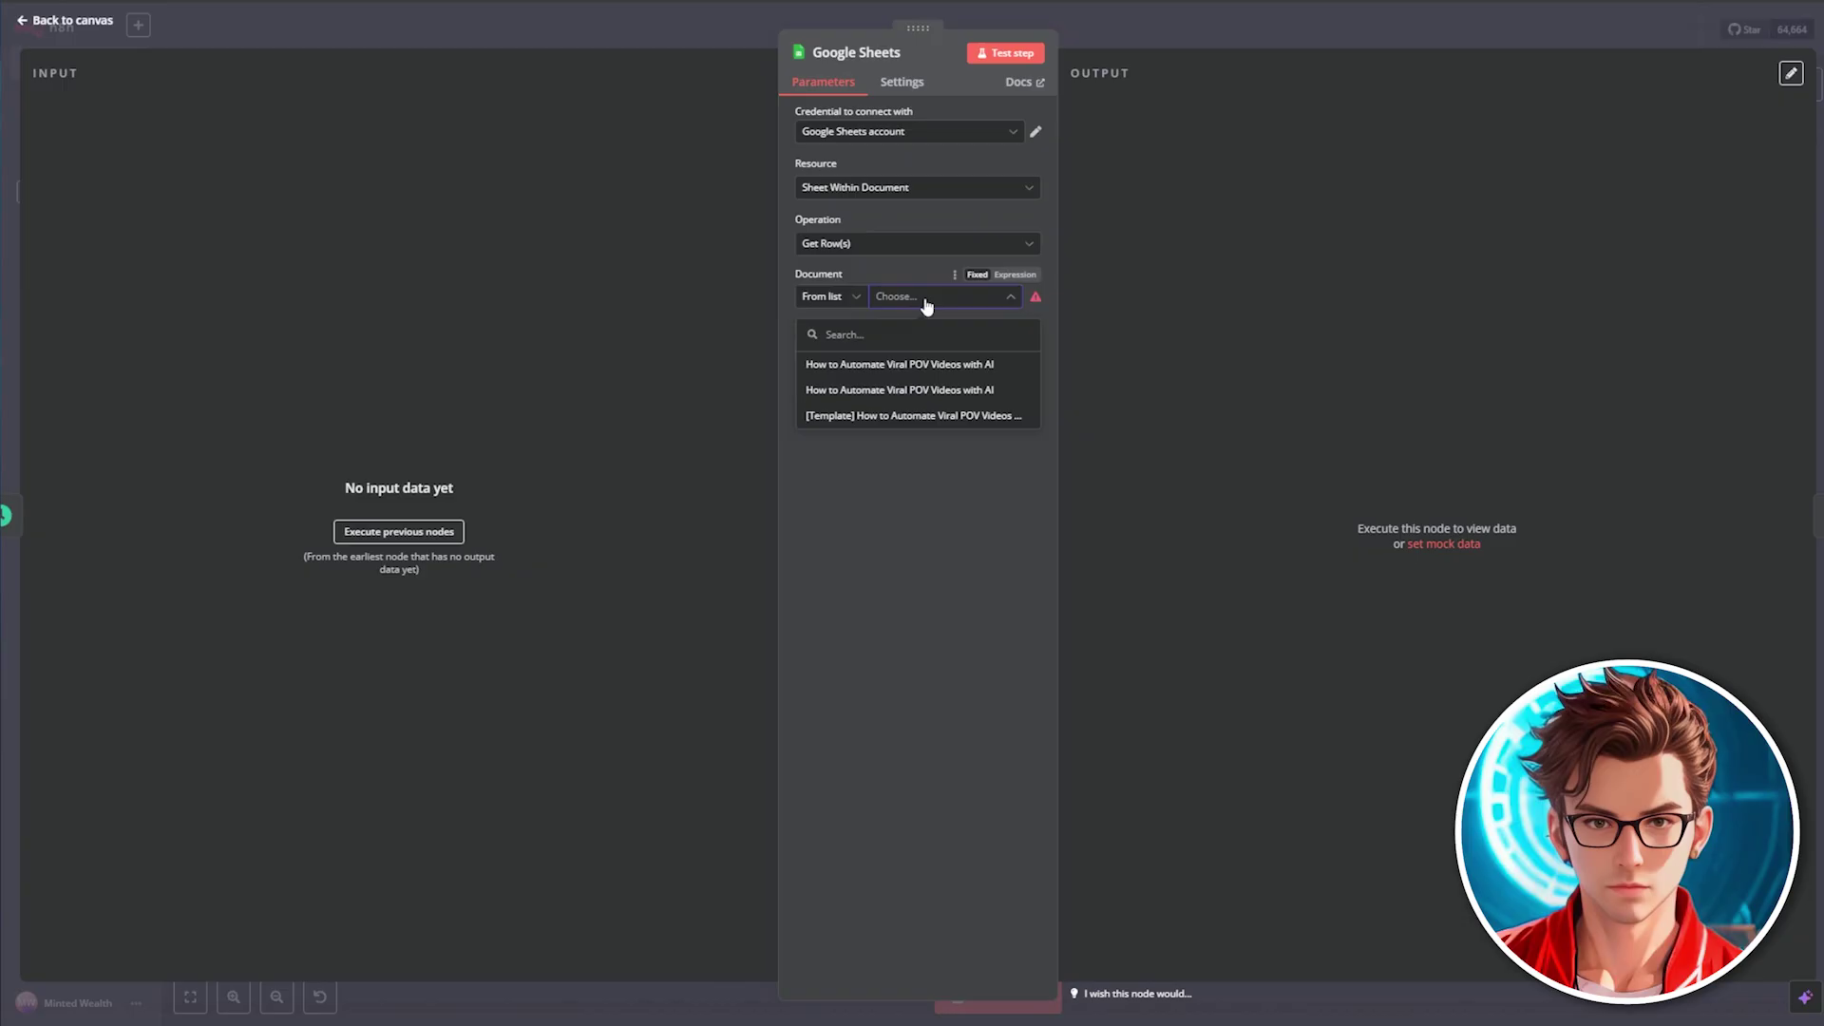
left_click(908, 367)
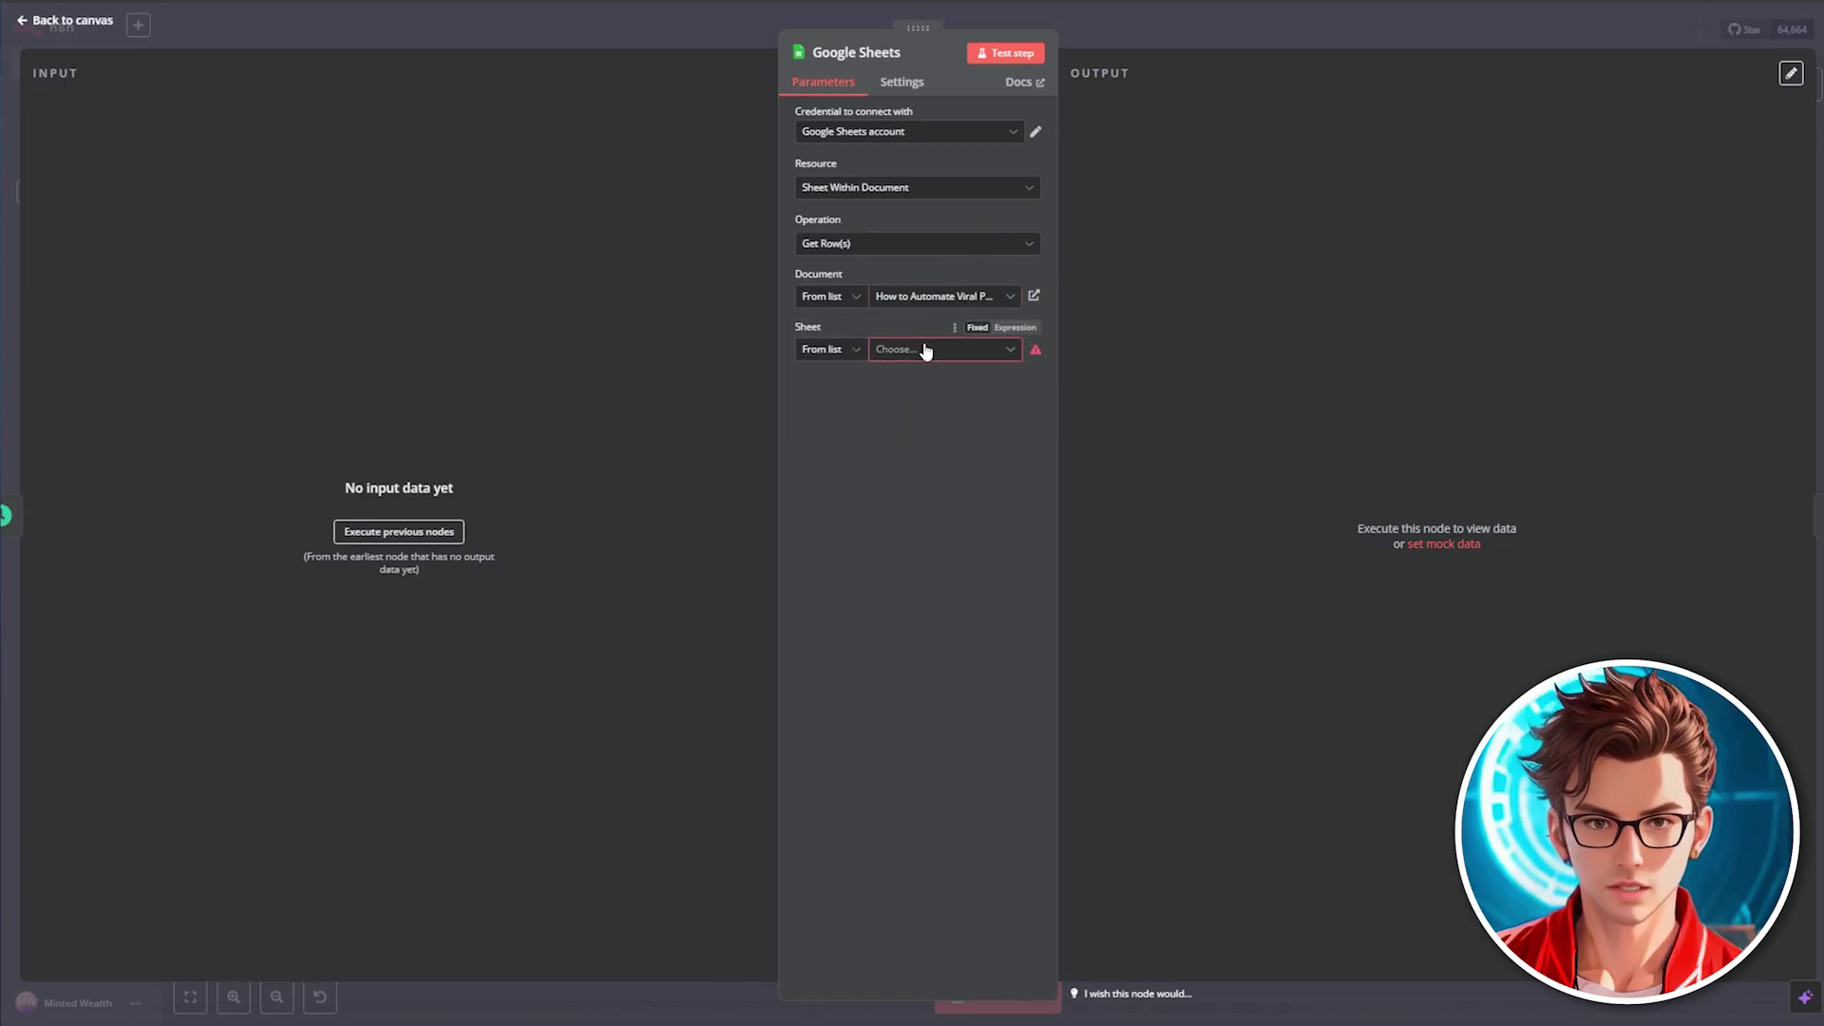
left_click(925, 351)
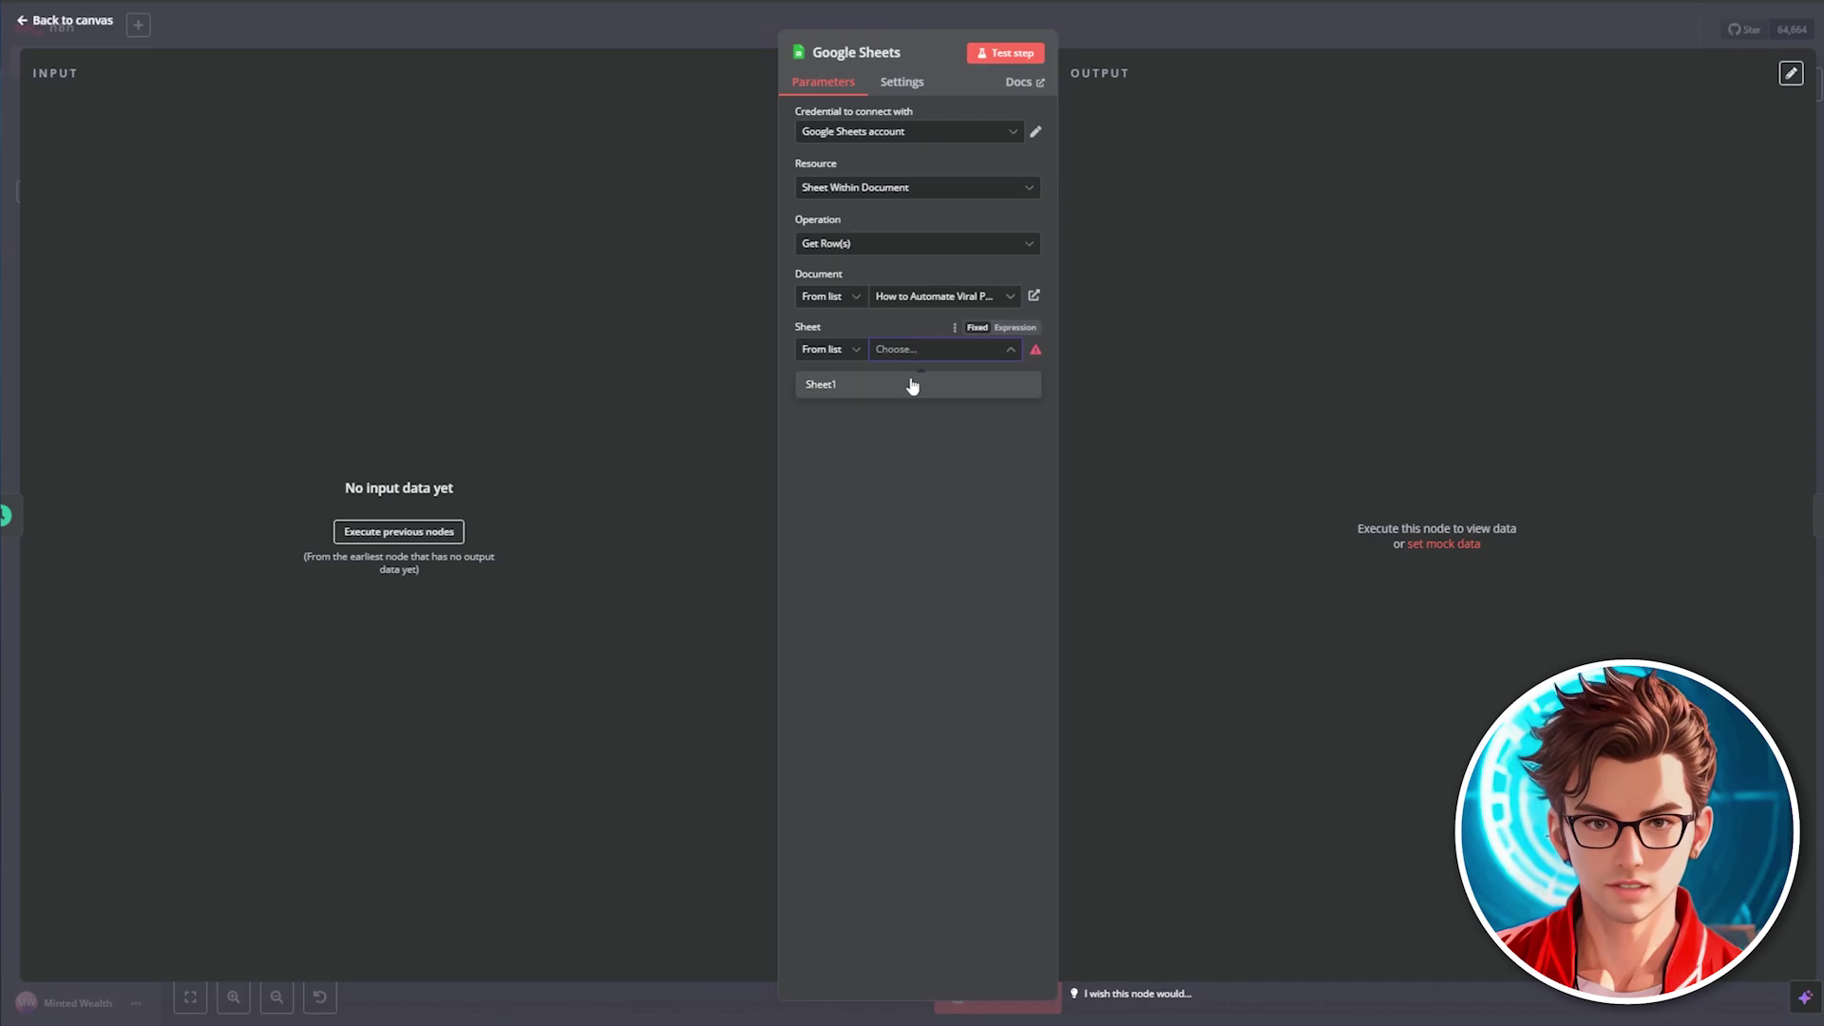
left_click(912, 385)
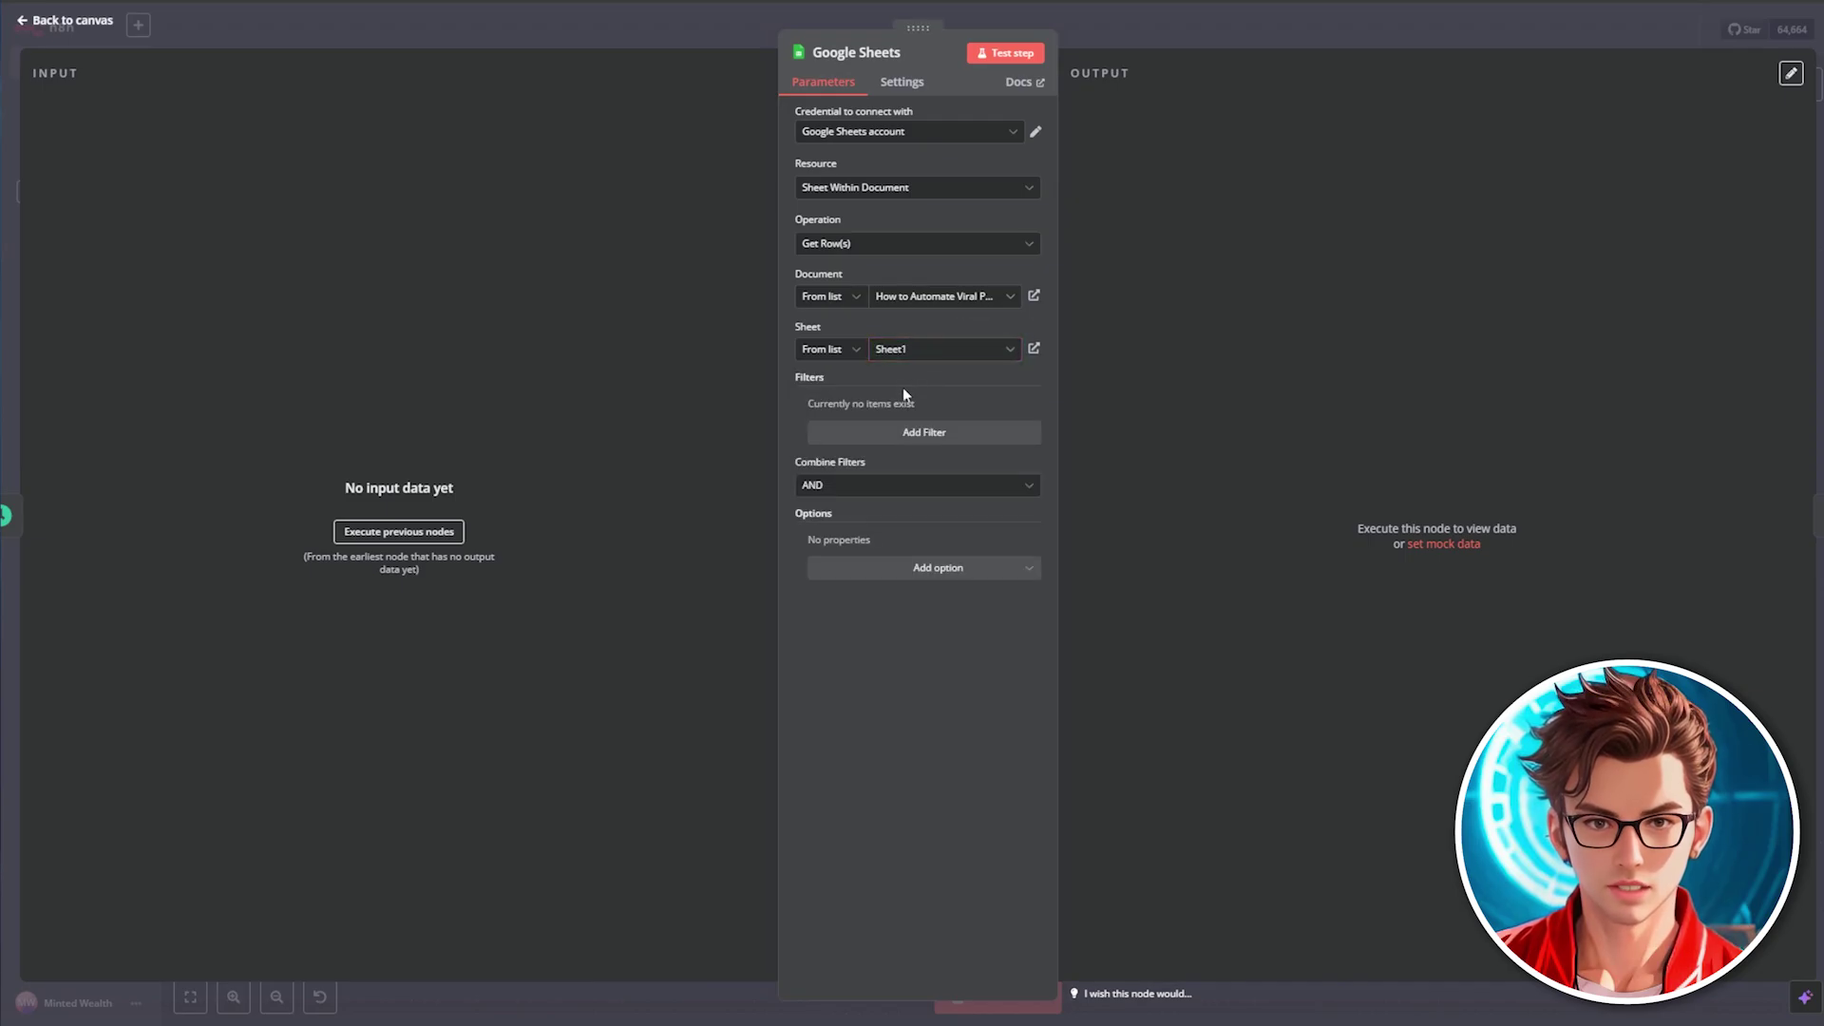
Step: Add a filter matching "for production" in the production column, checking the status options of the first idea in the spreadsheet
left_click(913, 442)
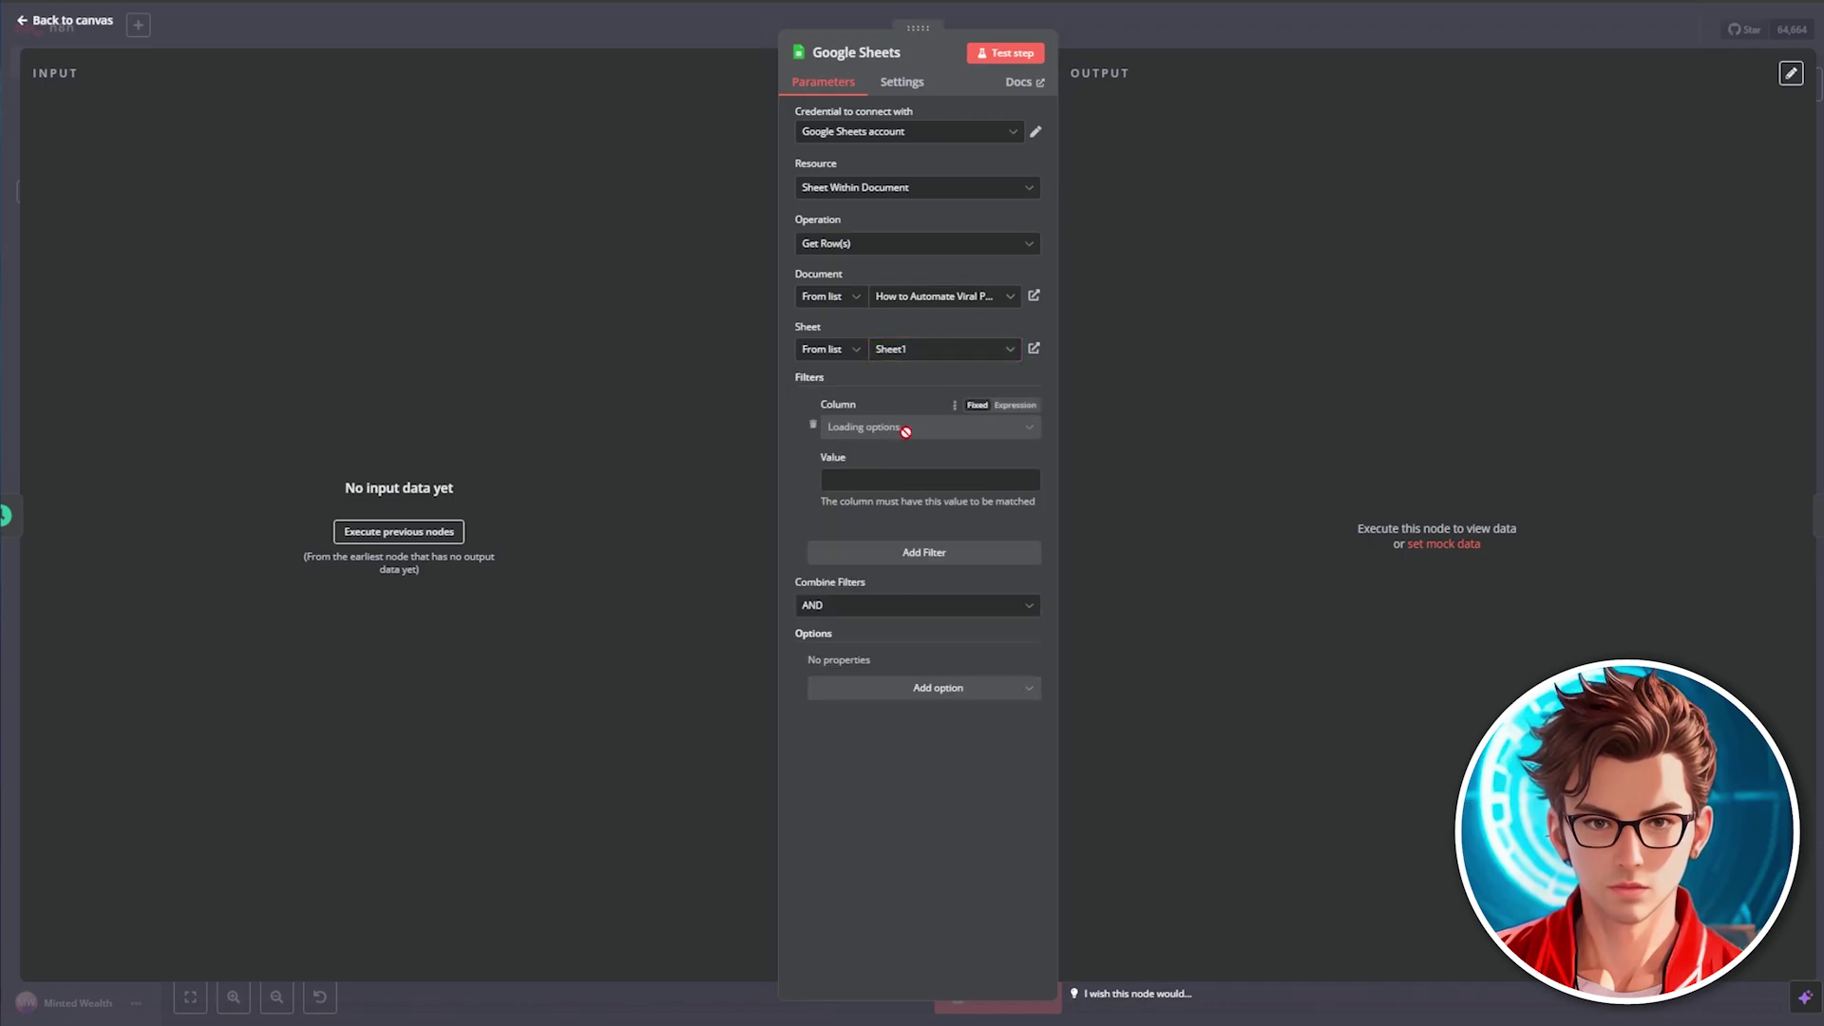
left_click(913, 437)
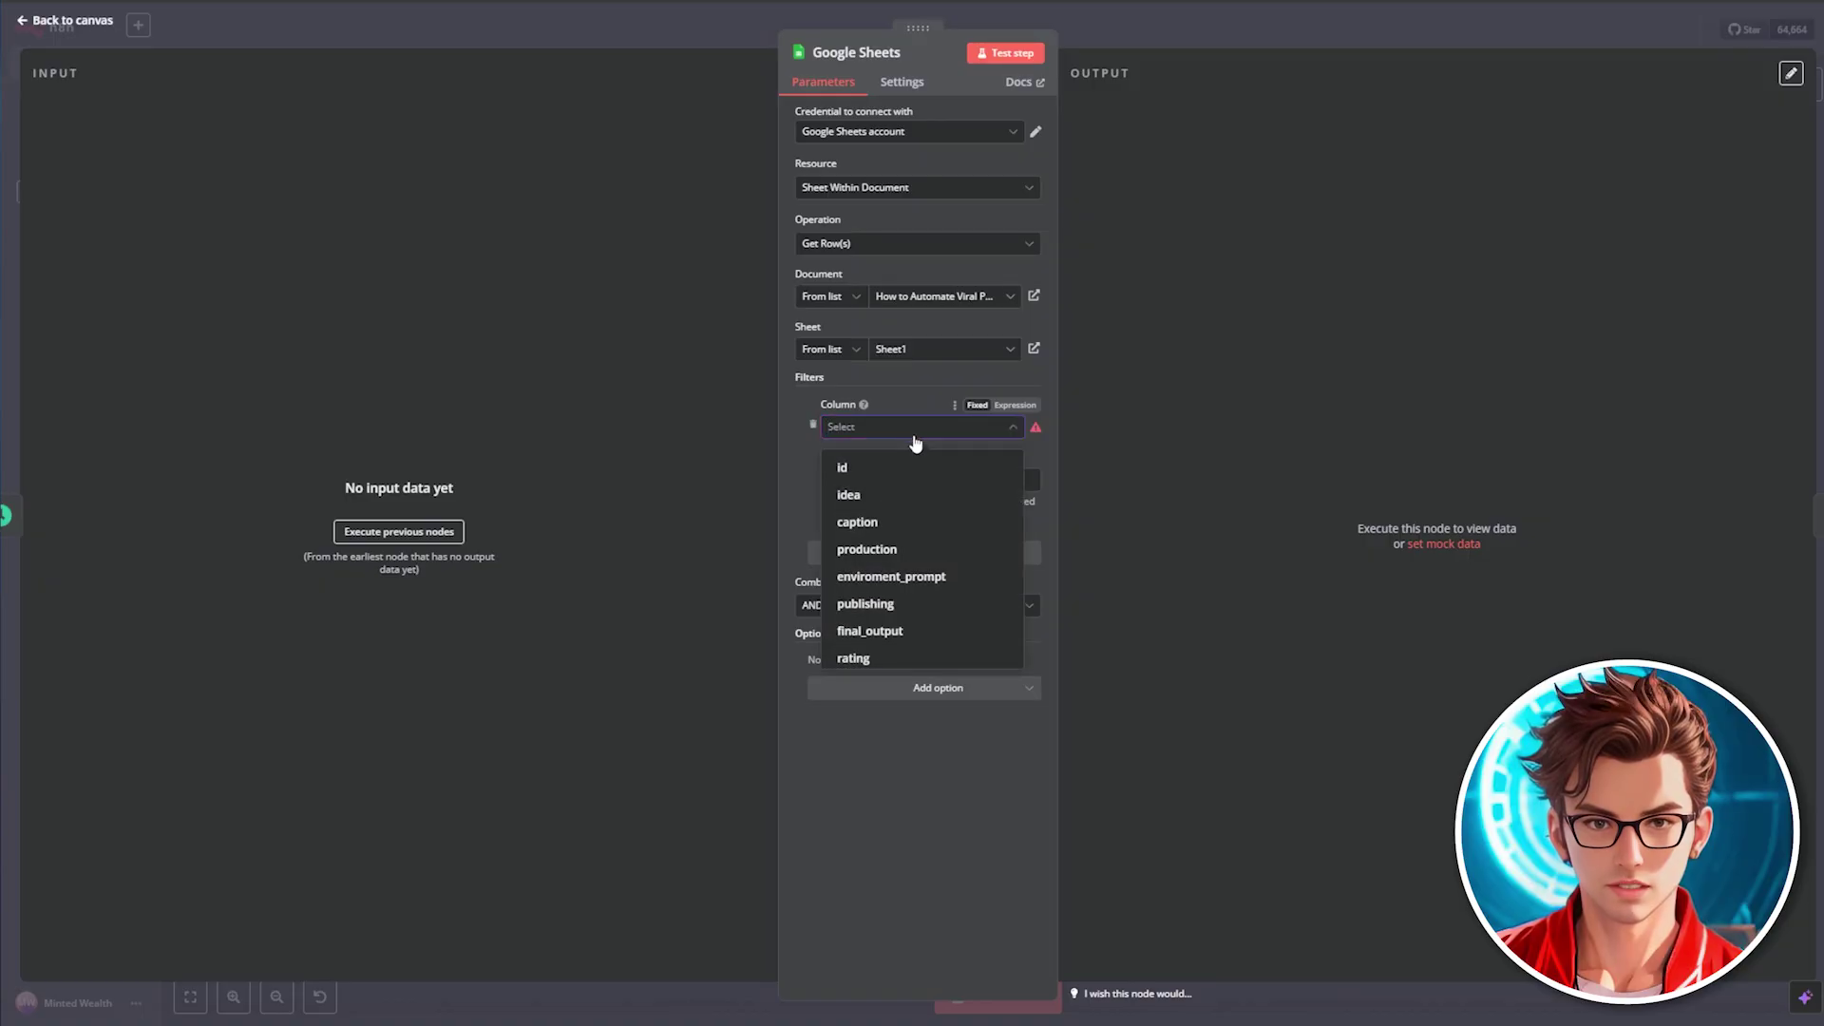
left_click(901, 552)
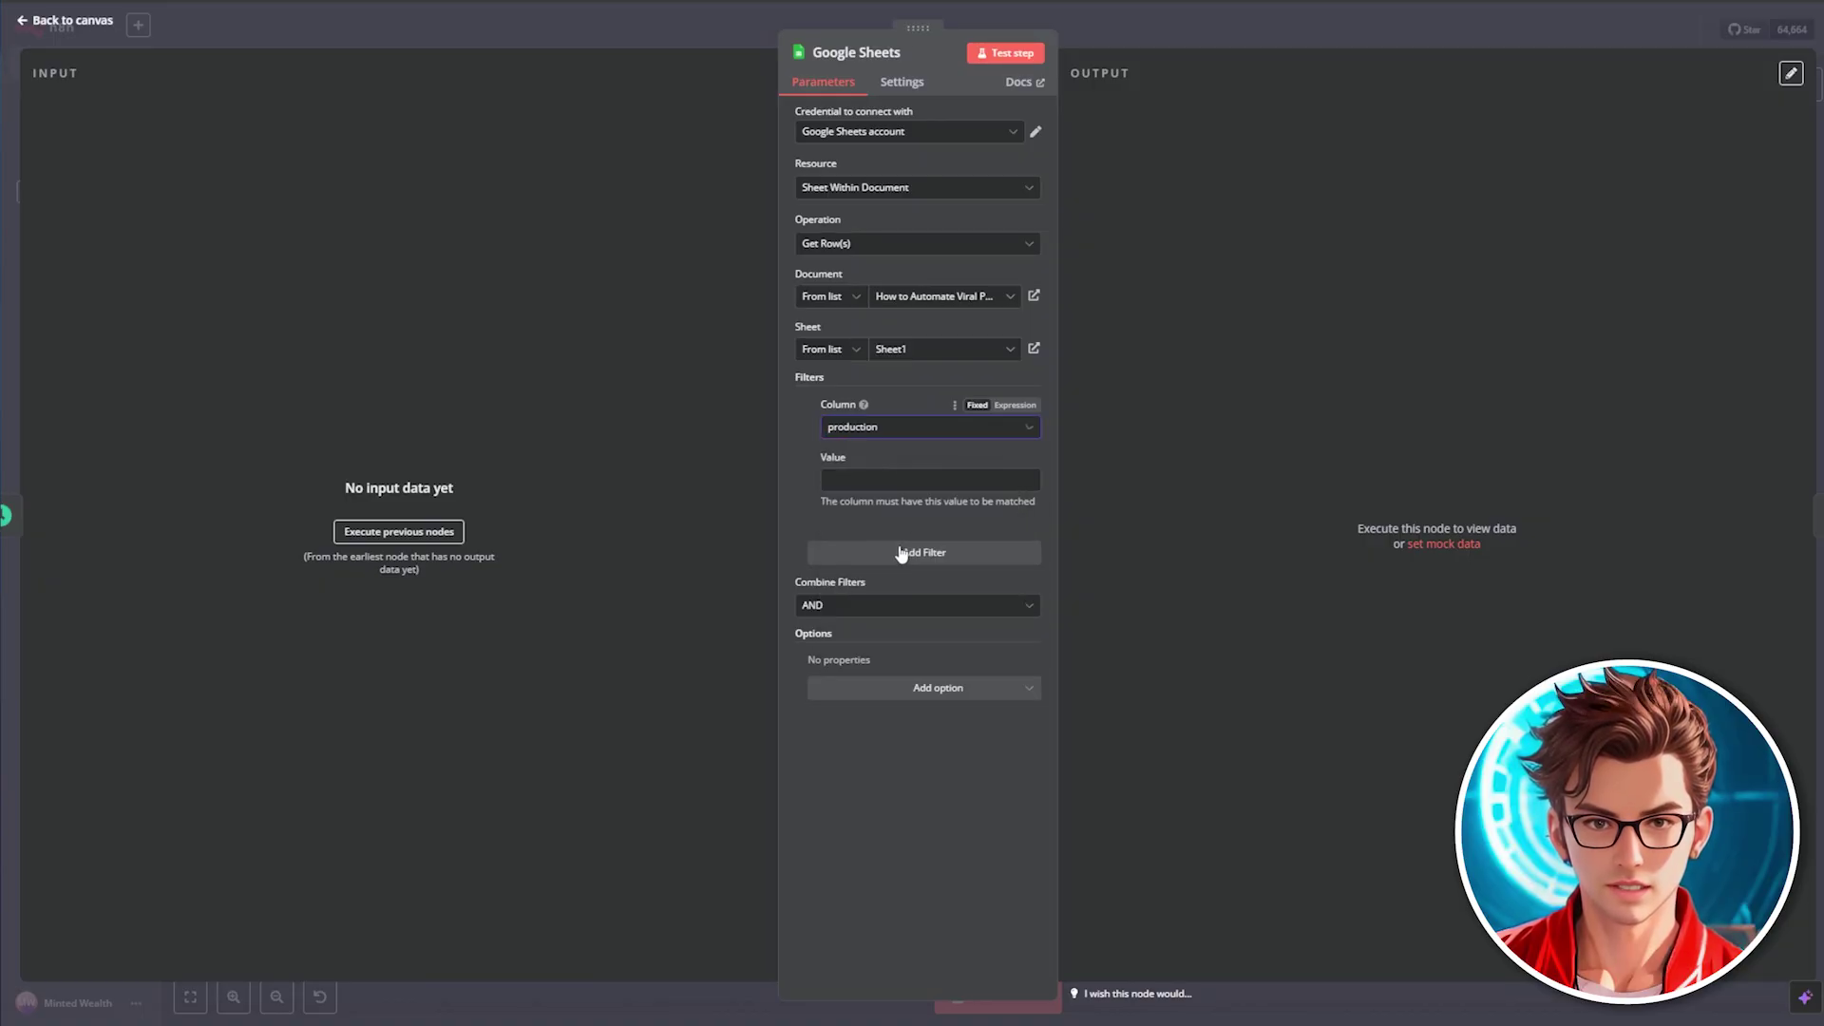
left_click(883, 478)
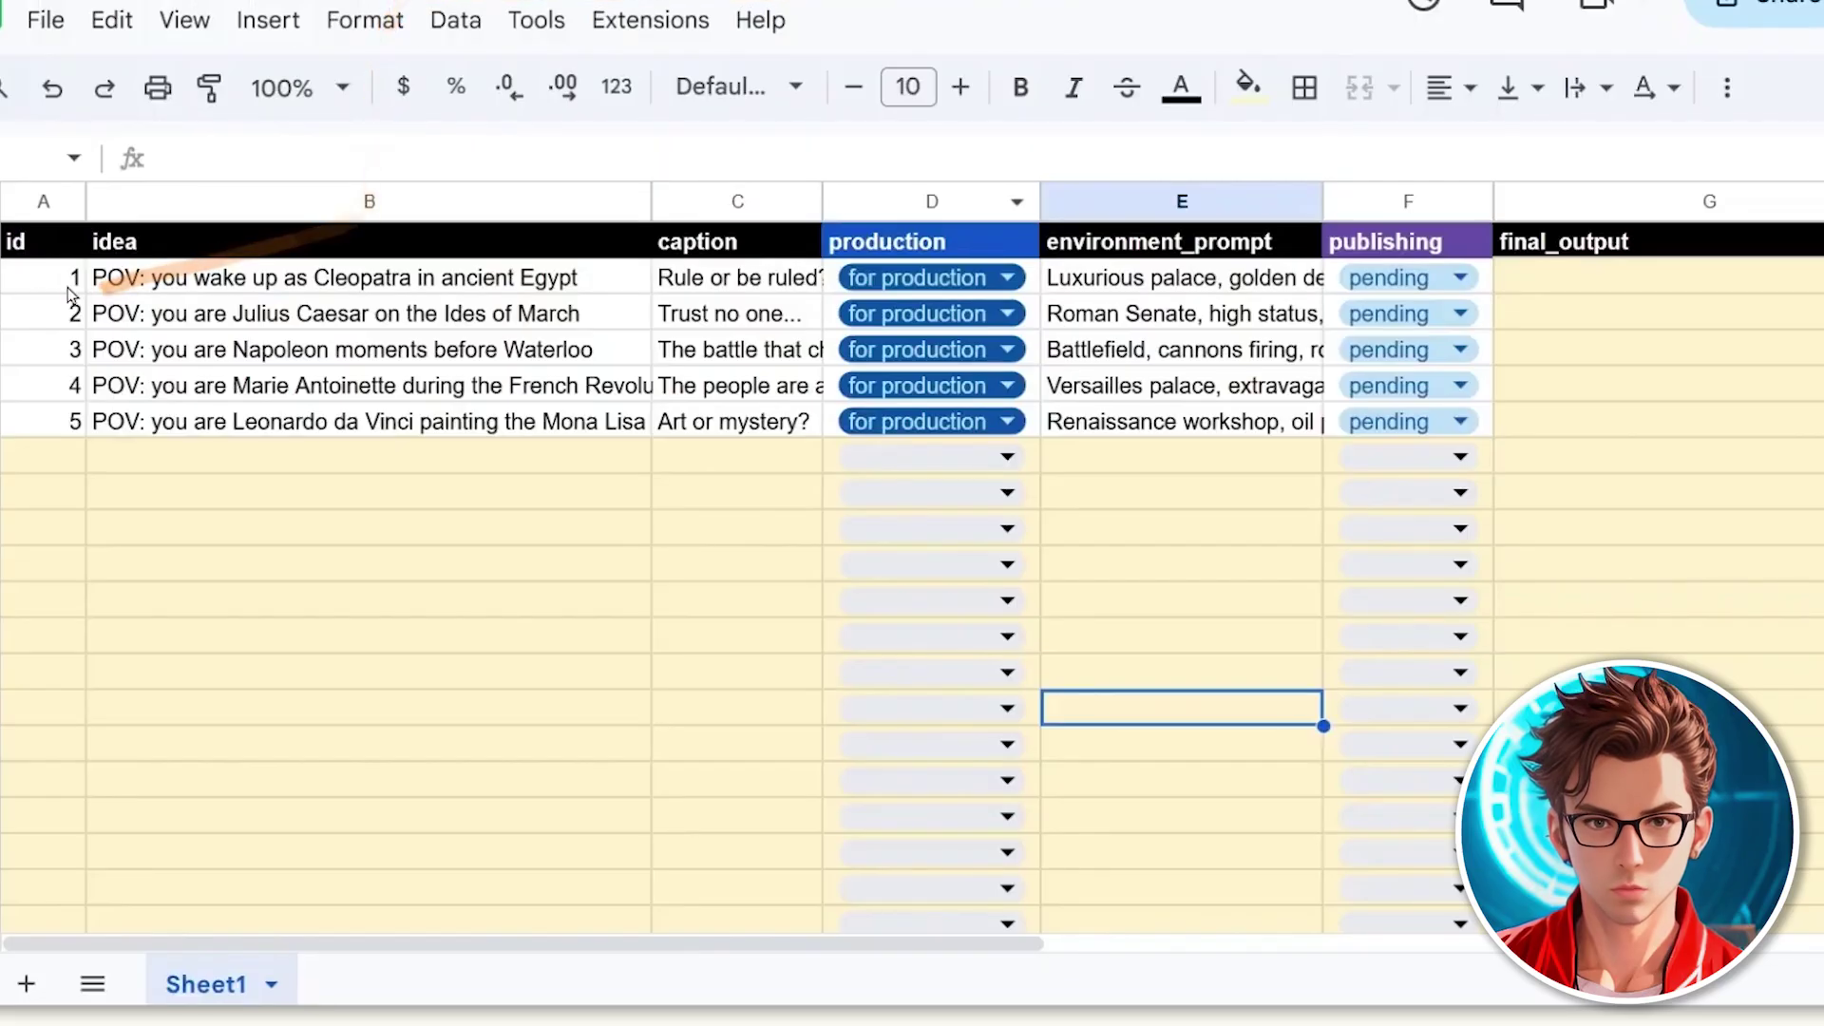
left_click(57, 281)
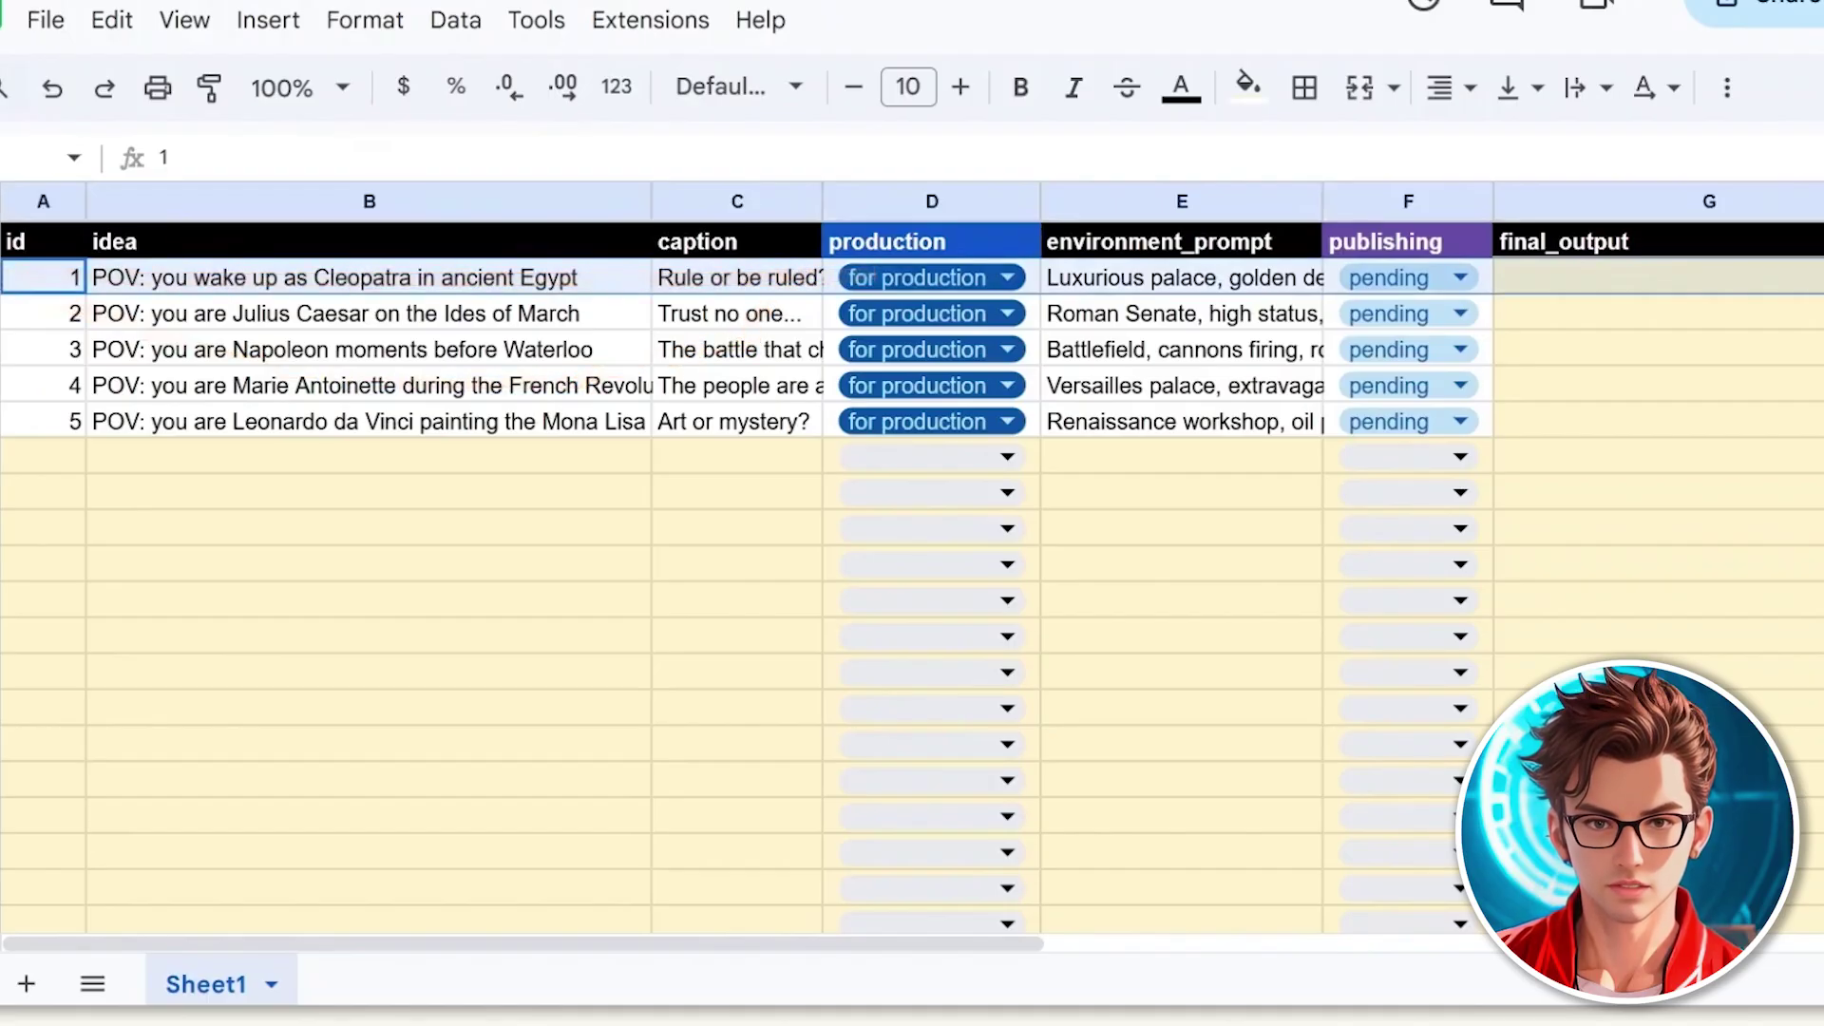
double_click(929, 277)
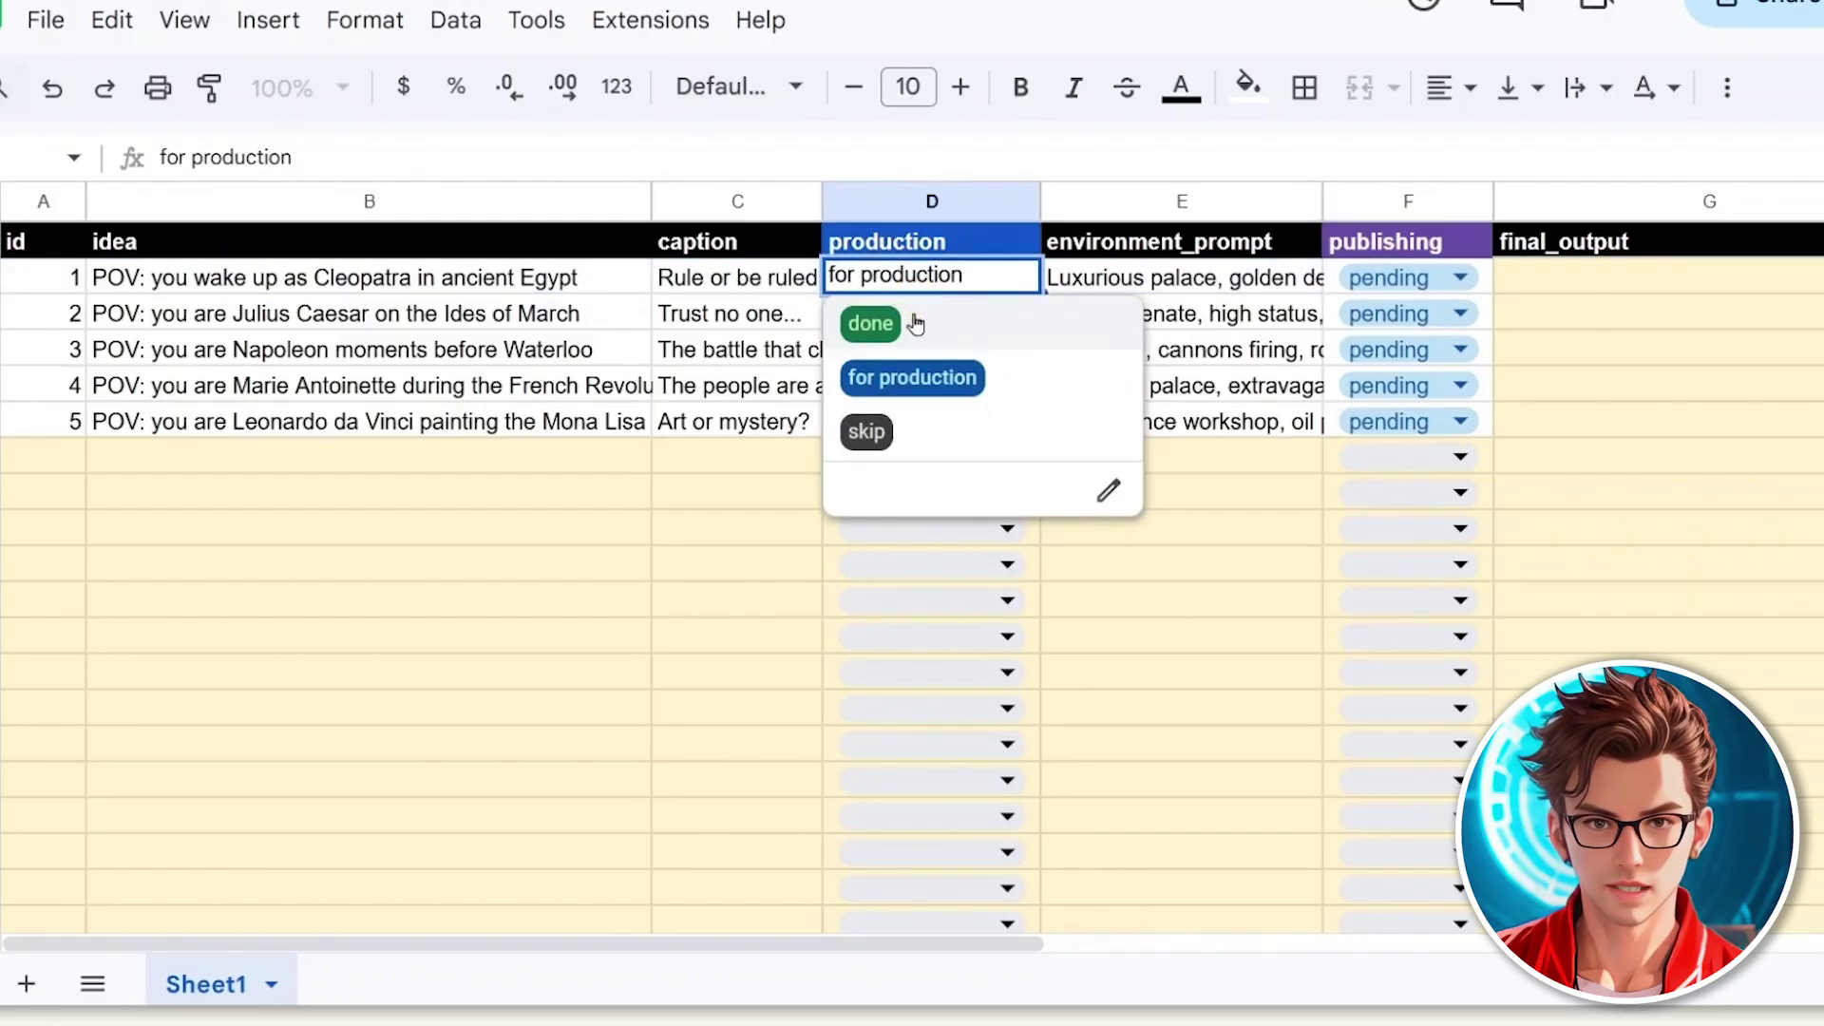
left_click(696, 314)
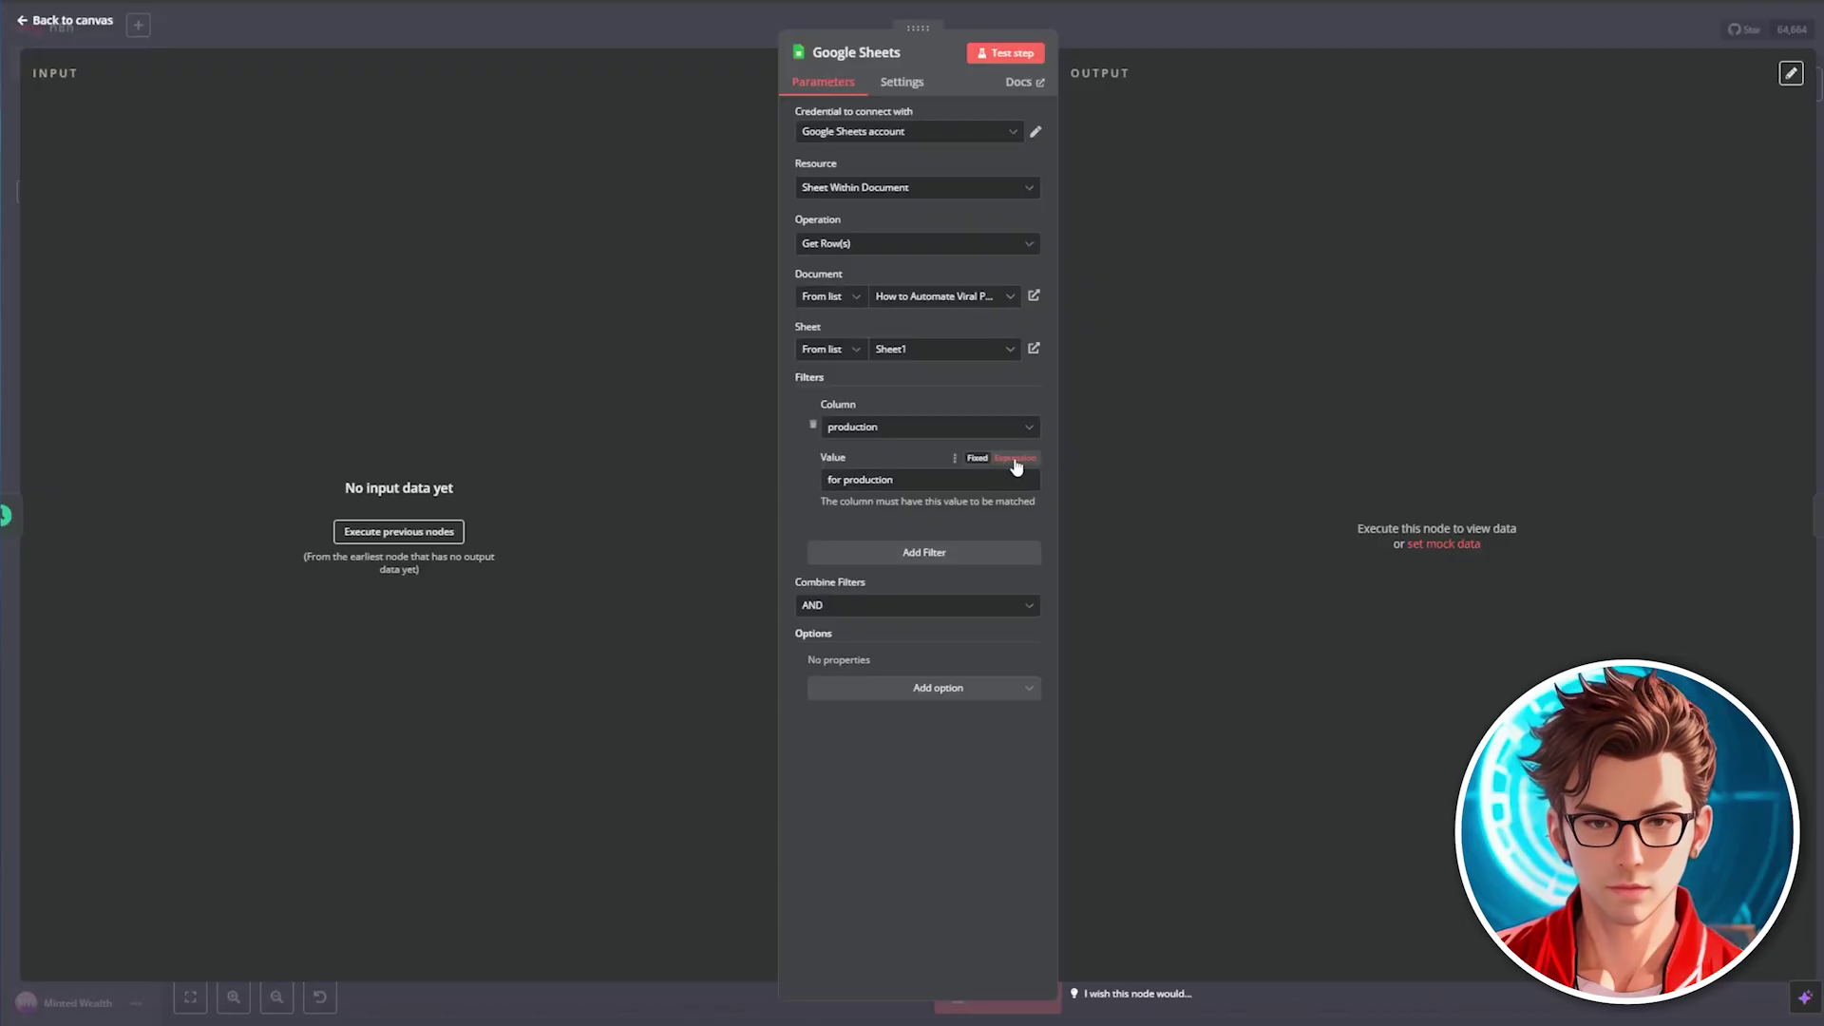
Step: Add and enable the Return only First Matching Row option, and test the Google Sheets node
left_click(976, 688)
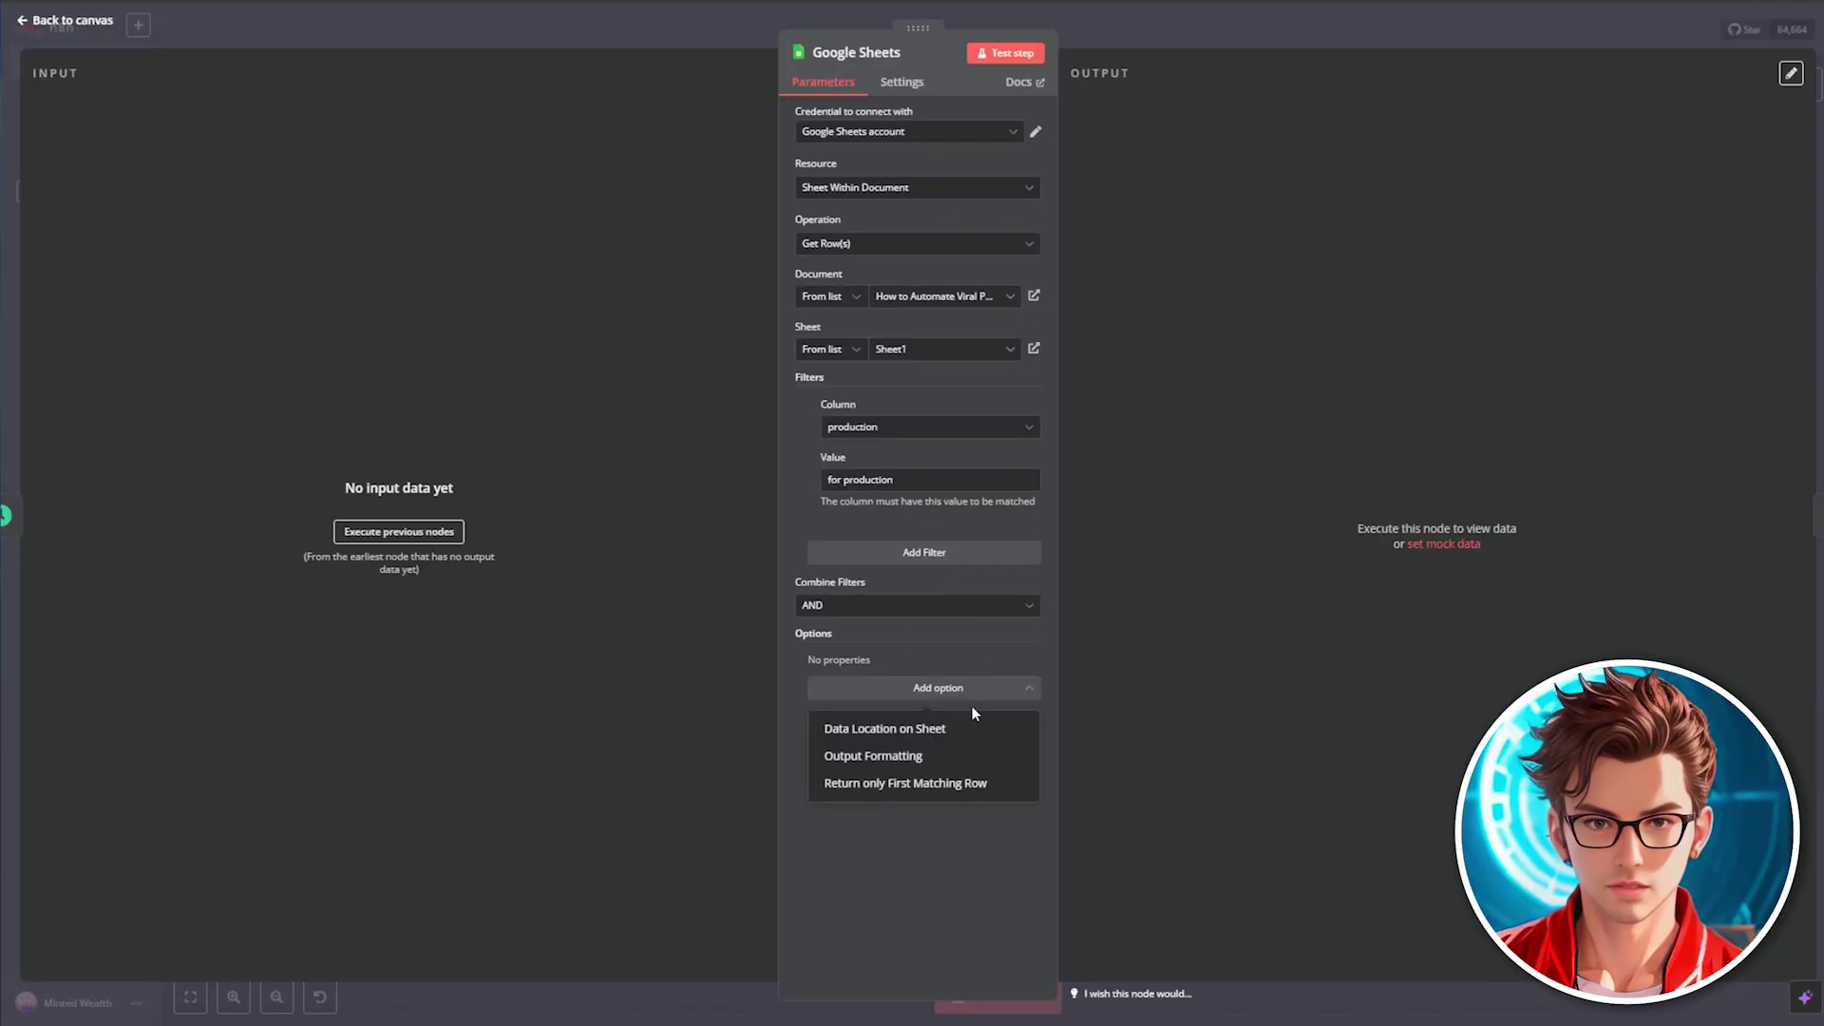
left_click(975, 785)
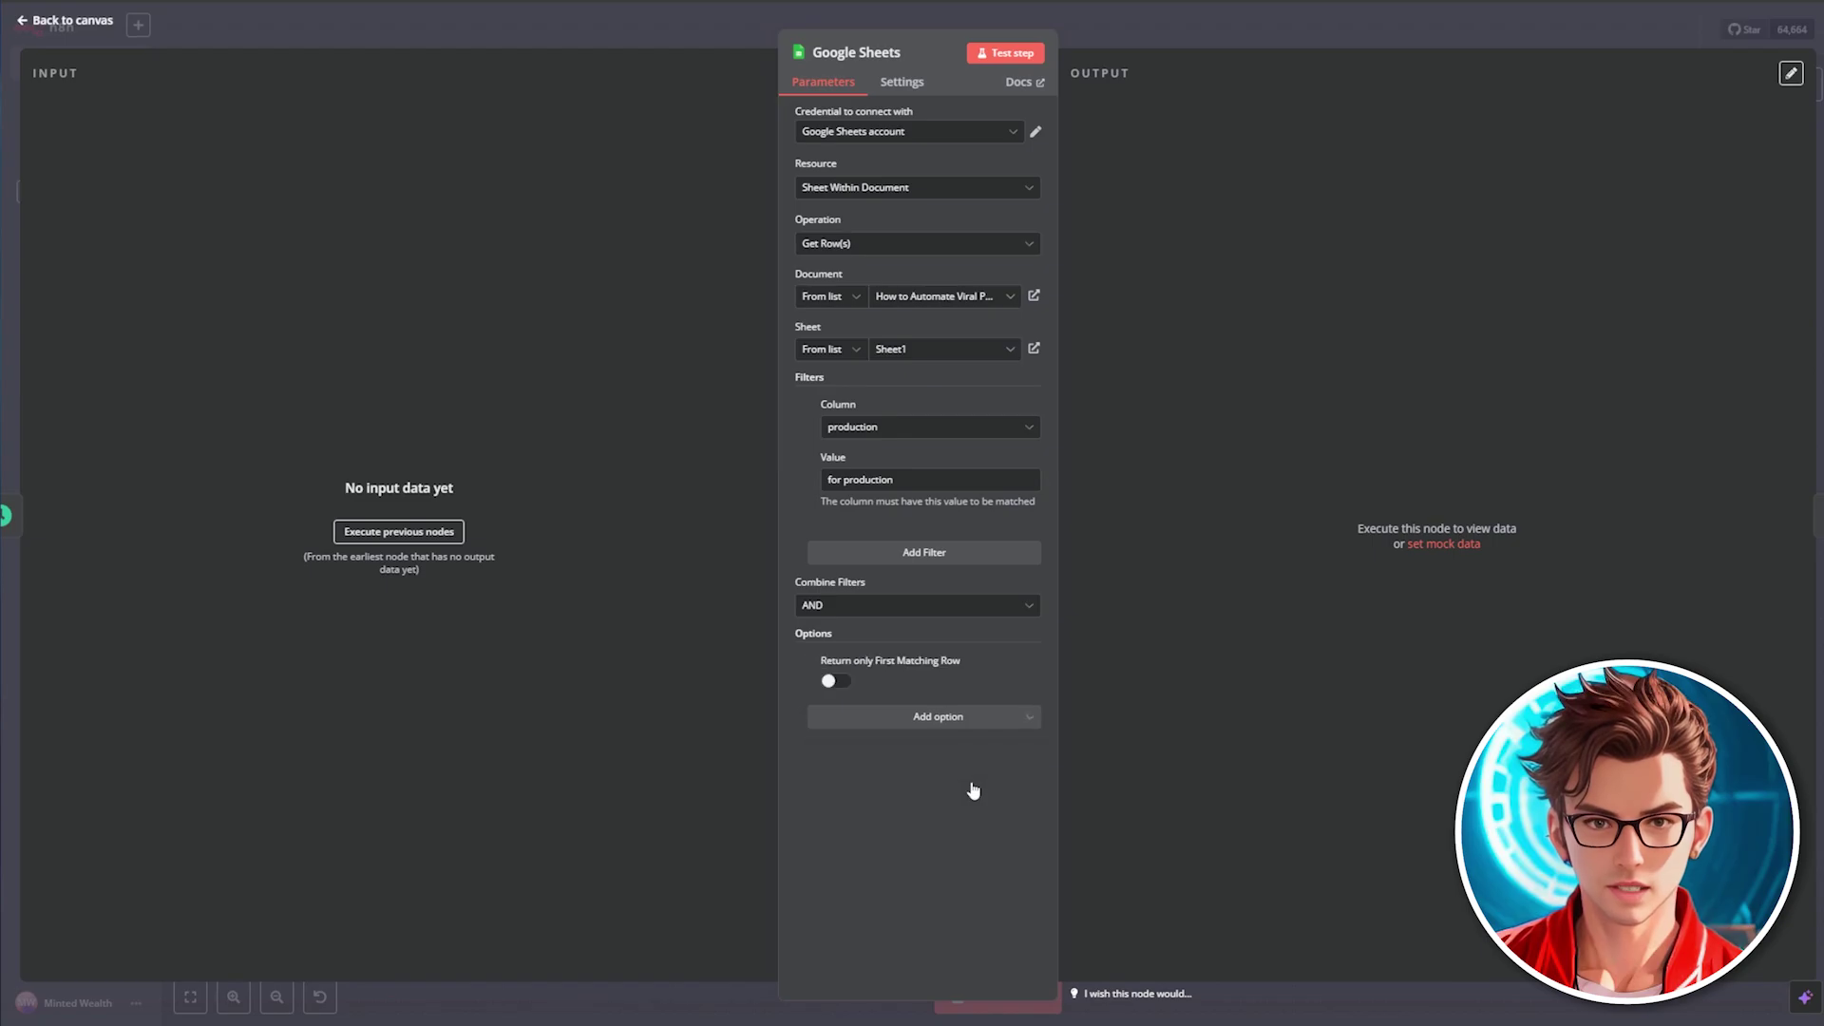
left_click(836, 682)
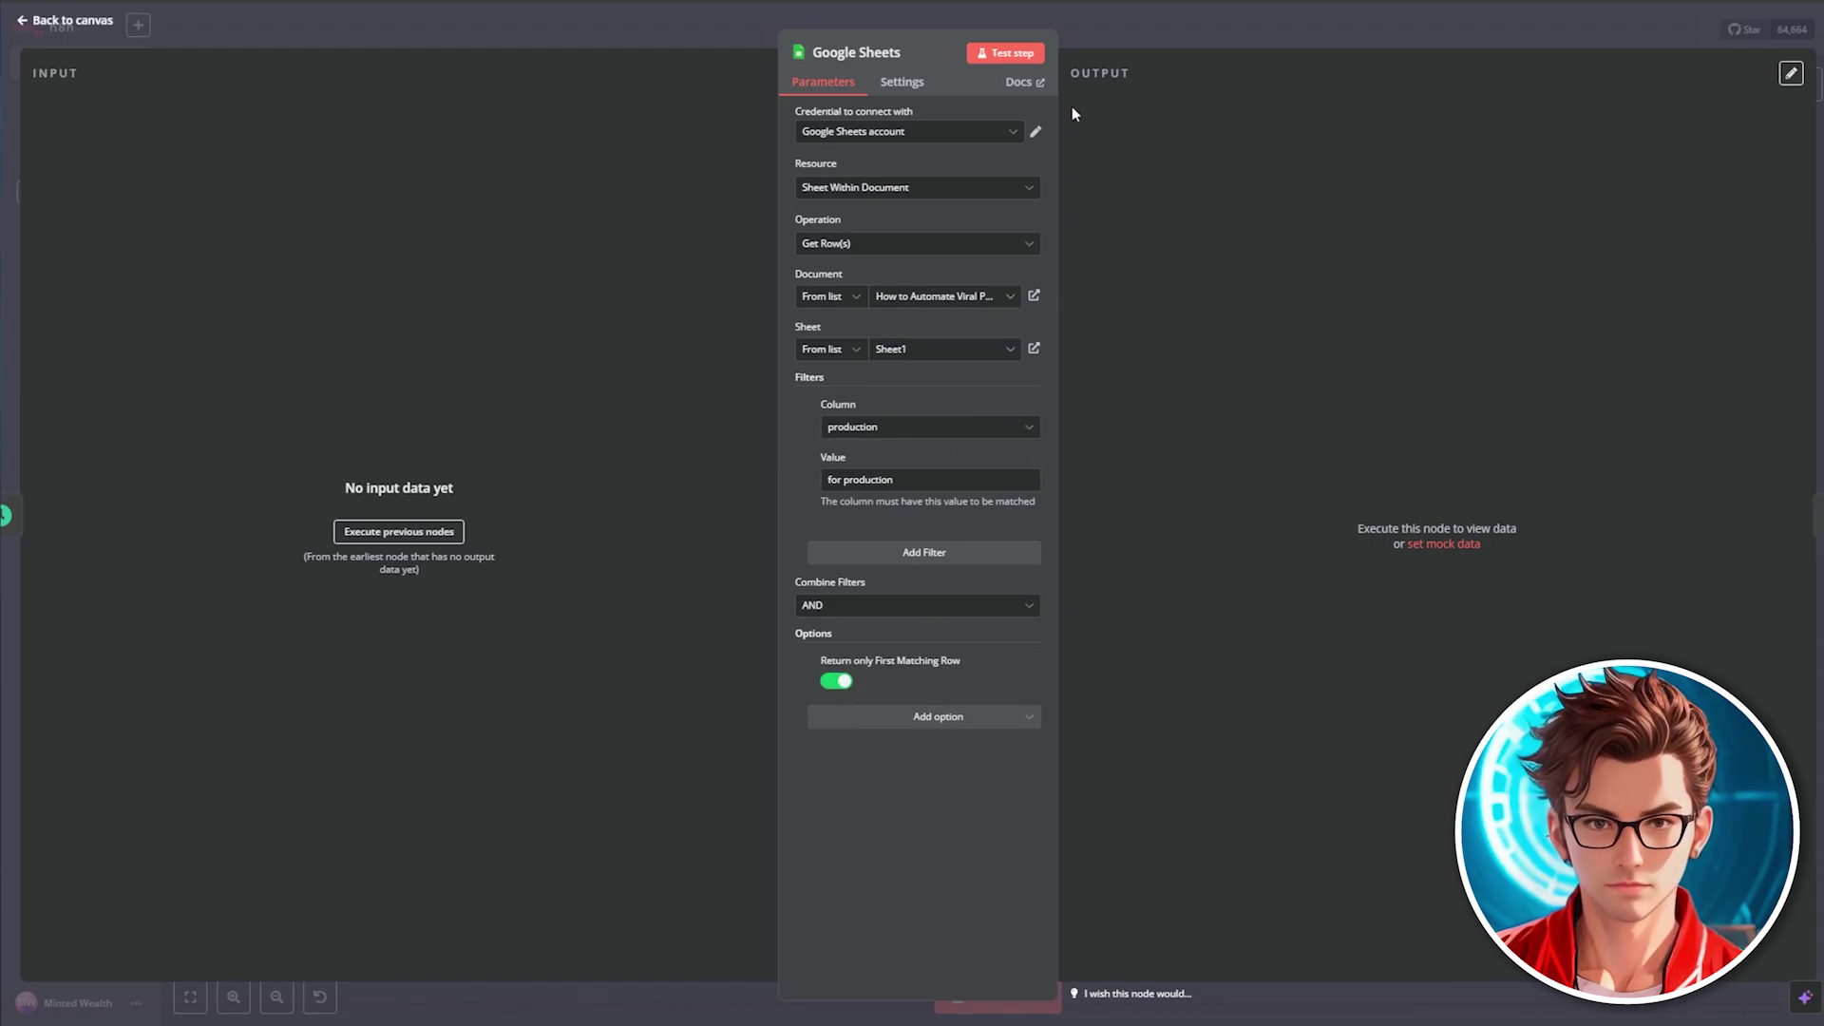
left_click(1013, 59)
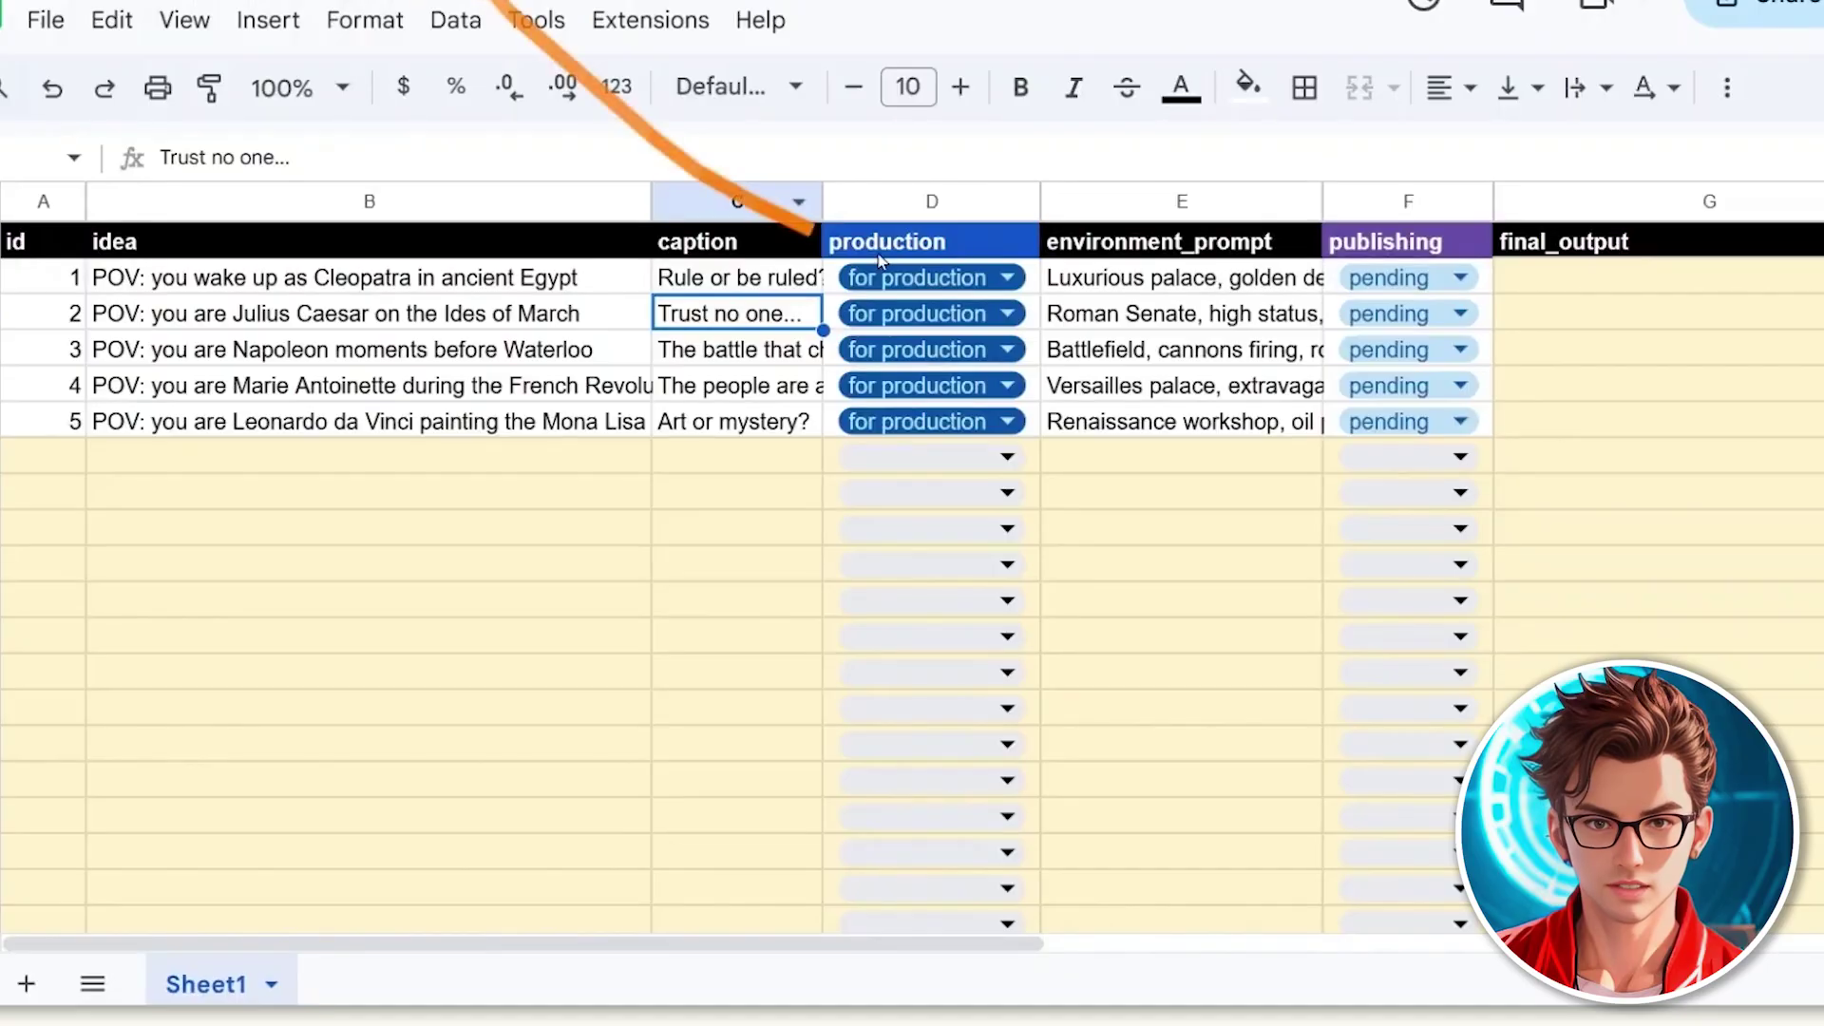
Step: Compare the spreadsheet's idea rows with the row returned by the Google Sheets node, and return to the canvas
left_click(774, 277)
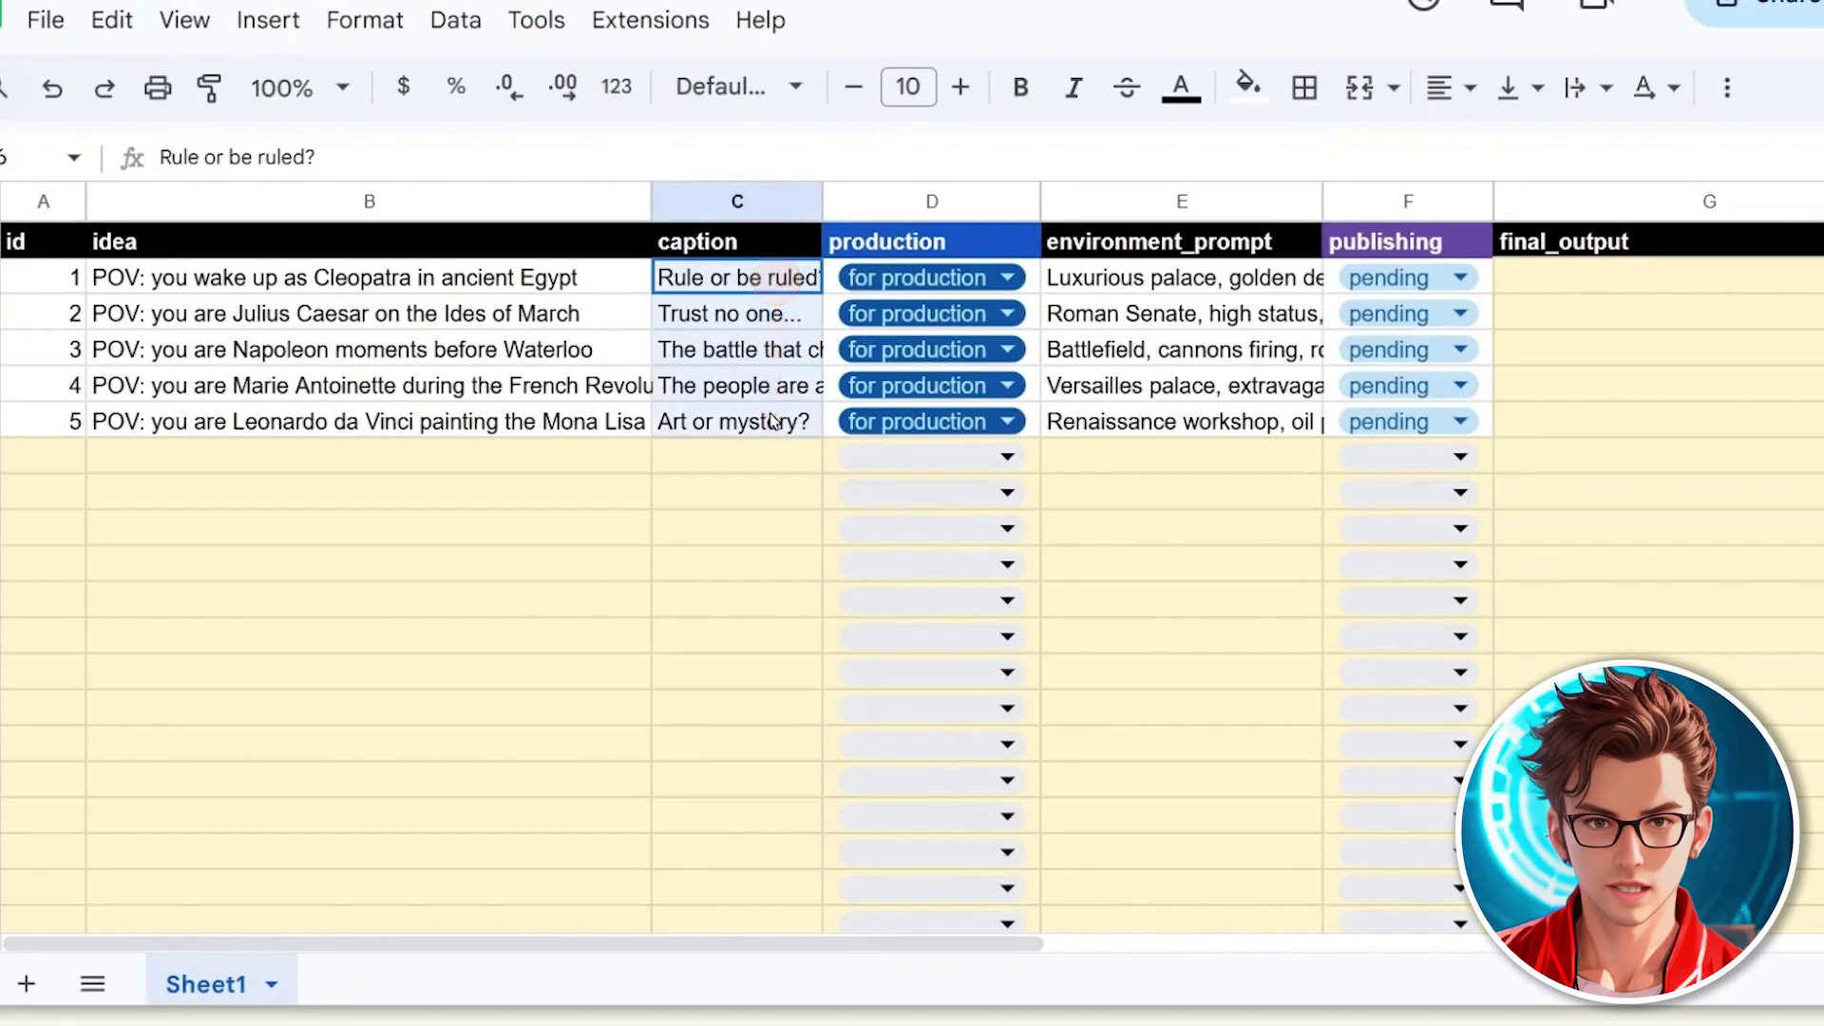
left_click_drag(773, 277, 931, 419)
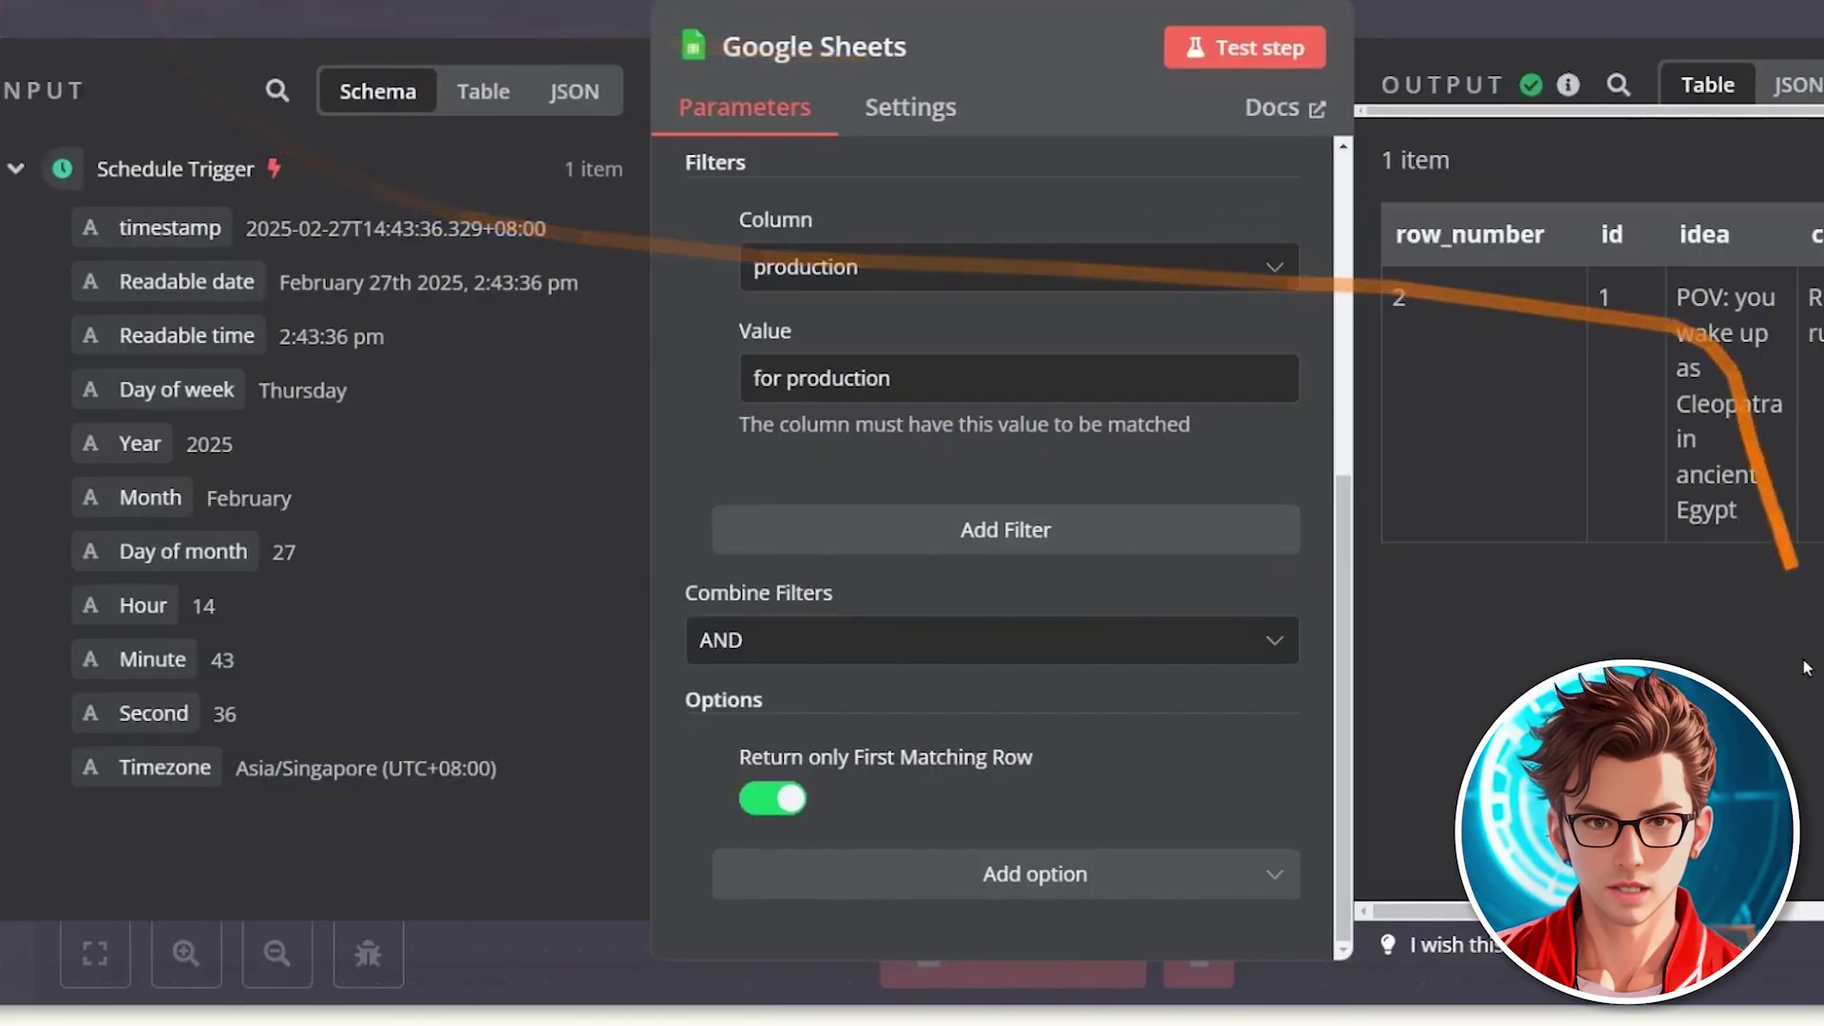
scroll(1587, 380, "right", 3)
scroll(1587, 380, "right", 1)
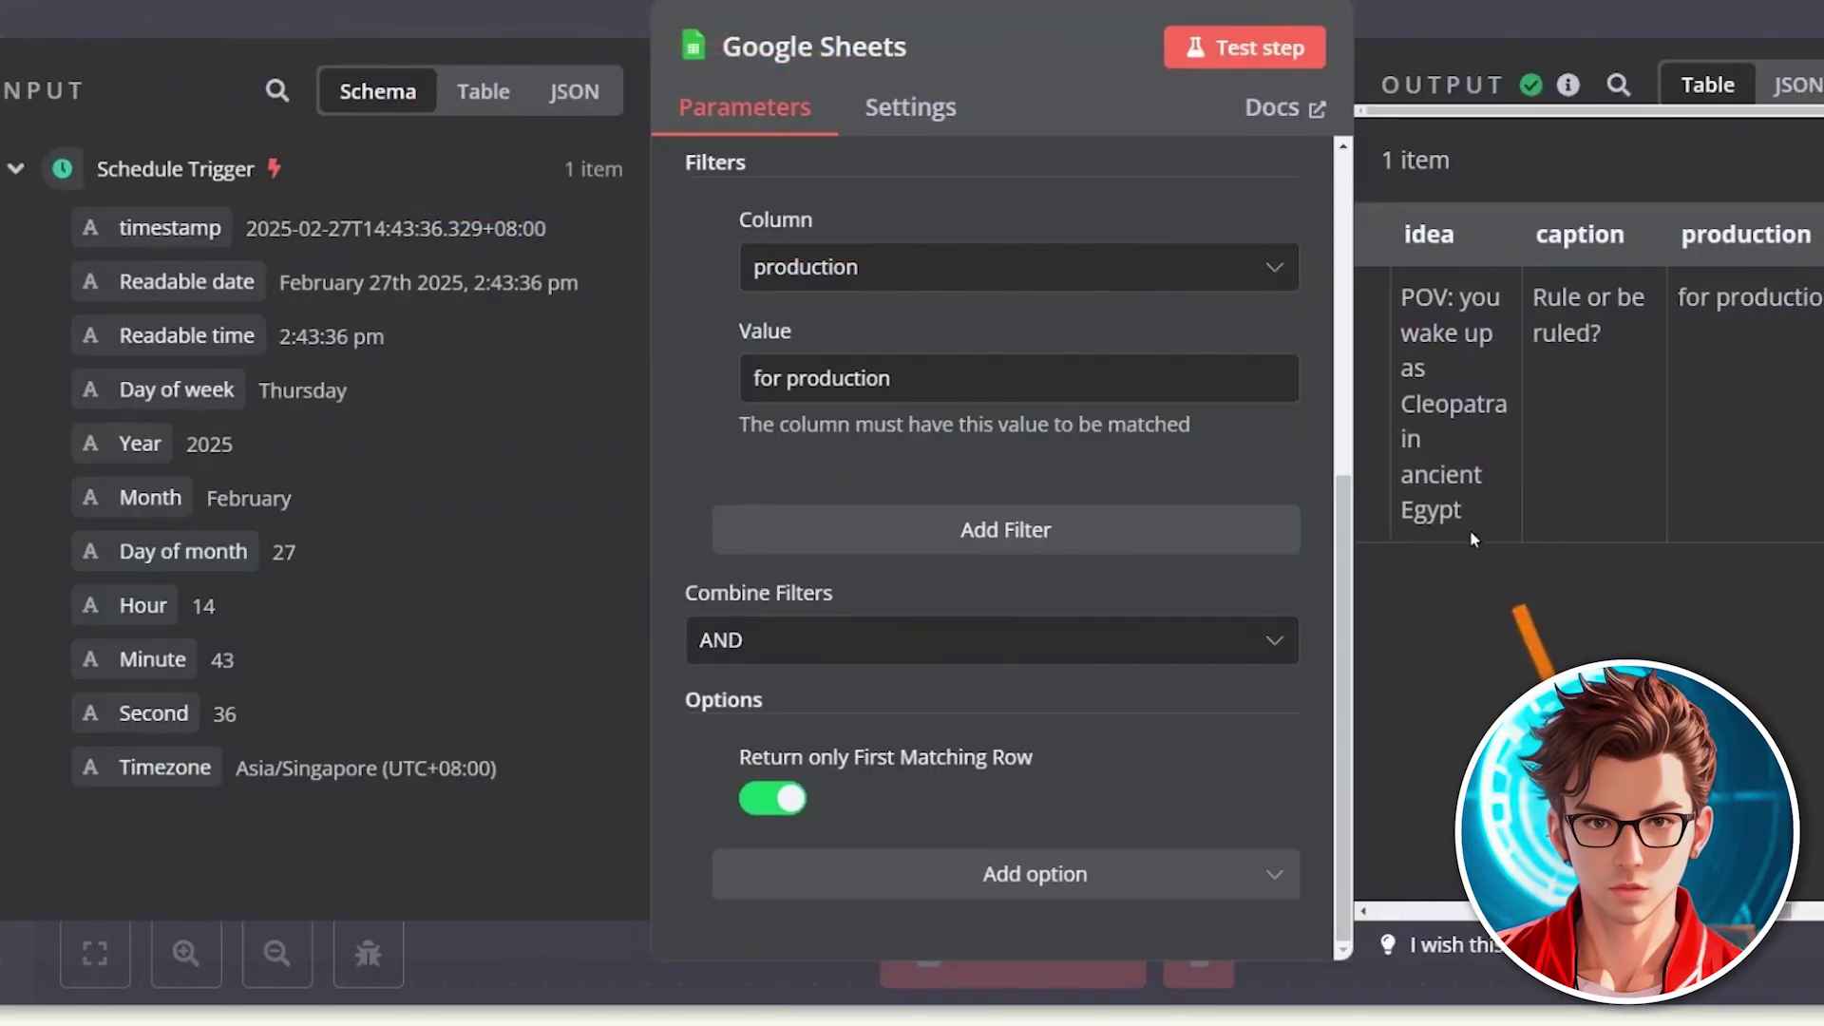
left_click_drag(1403, 300, 1482, 504)
key("Escape")
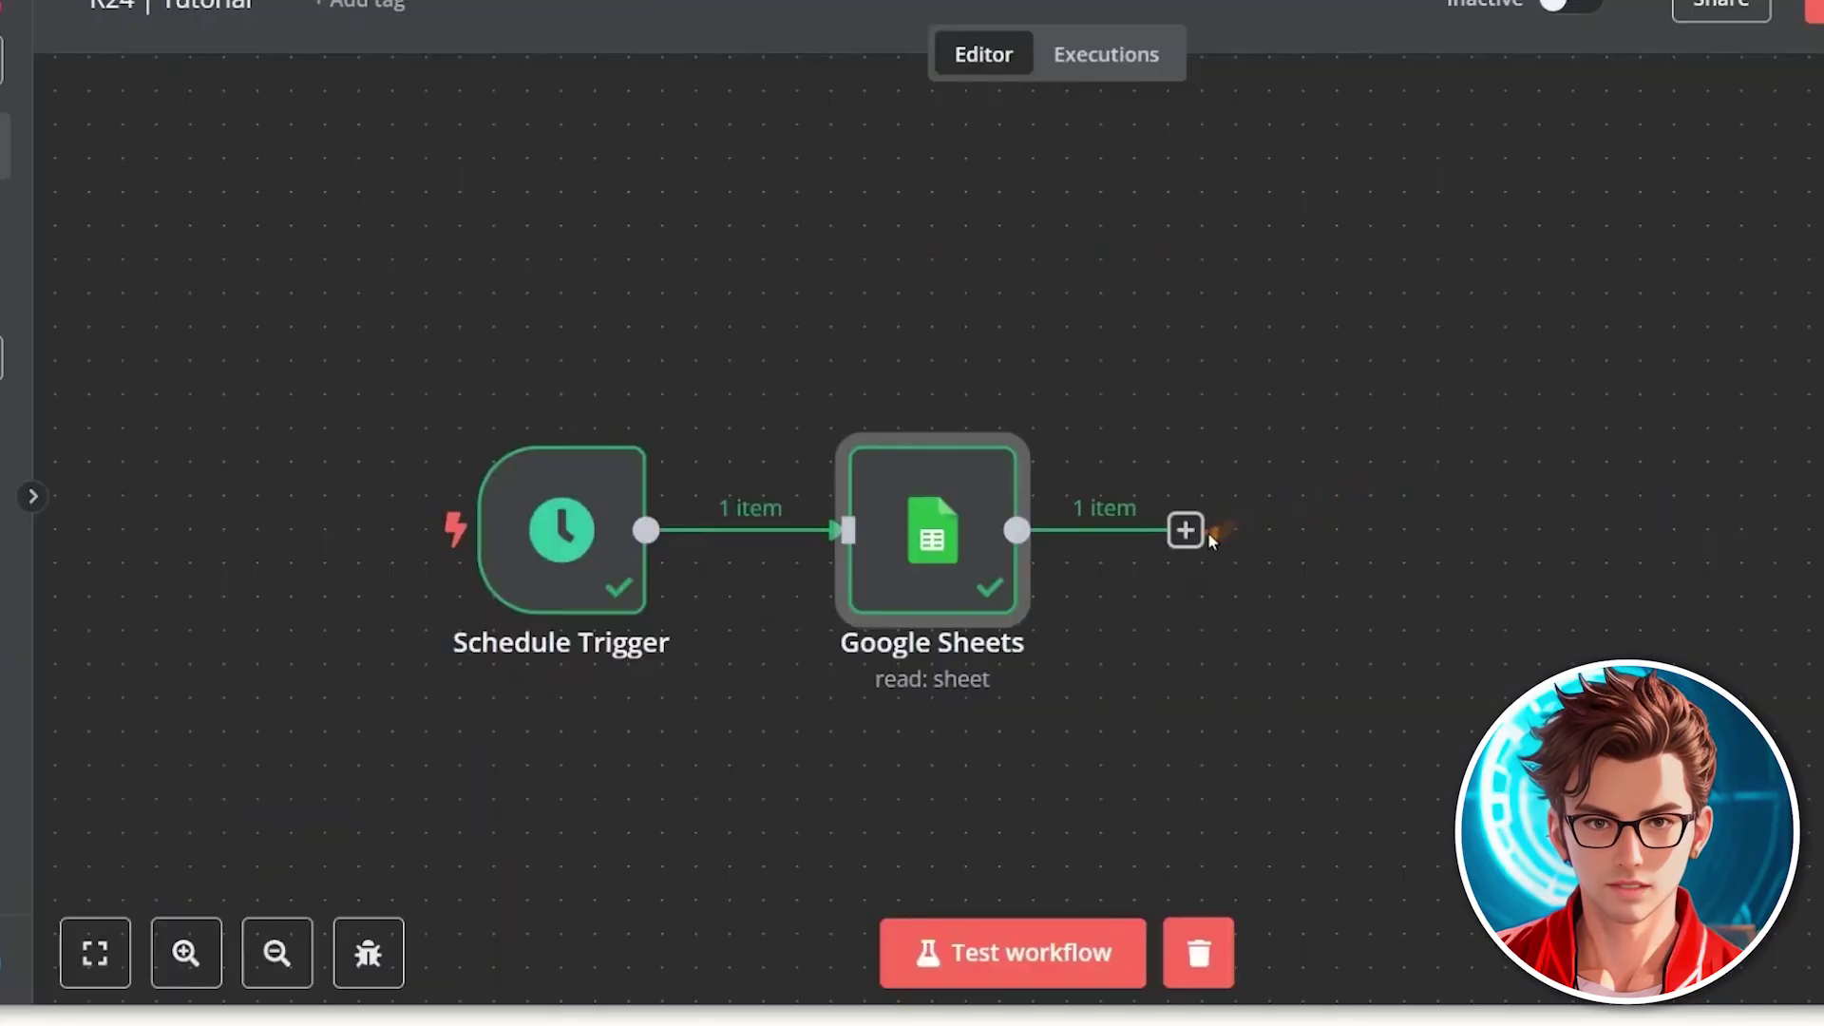
Step: Add a Basic LLM Chain node connected after the Google Sheets node
left_click(1185, 531)
left_click(1560, 209)
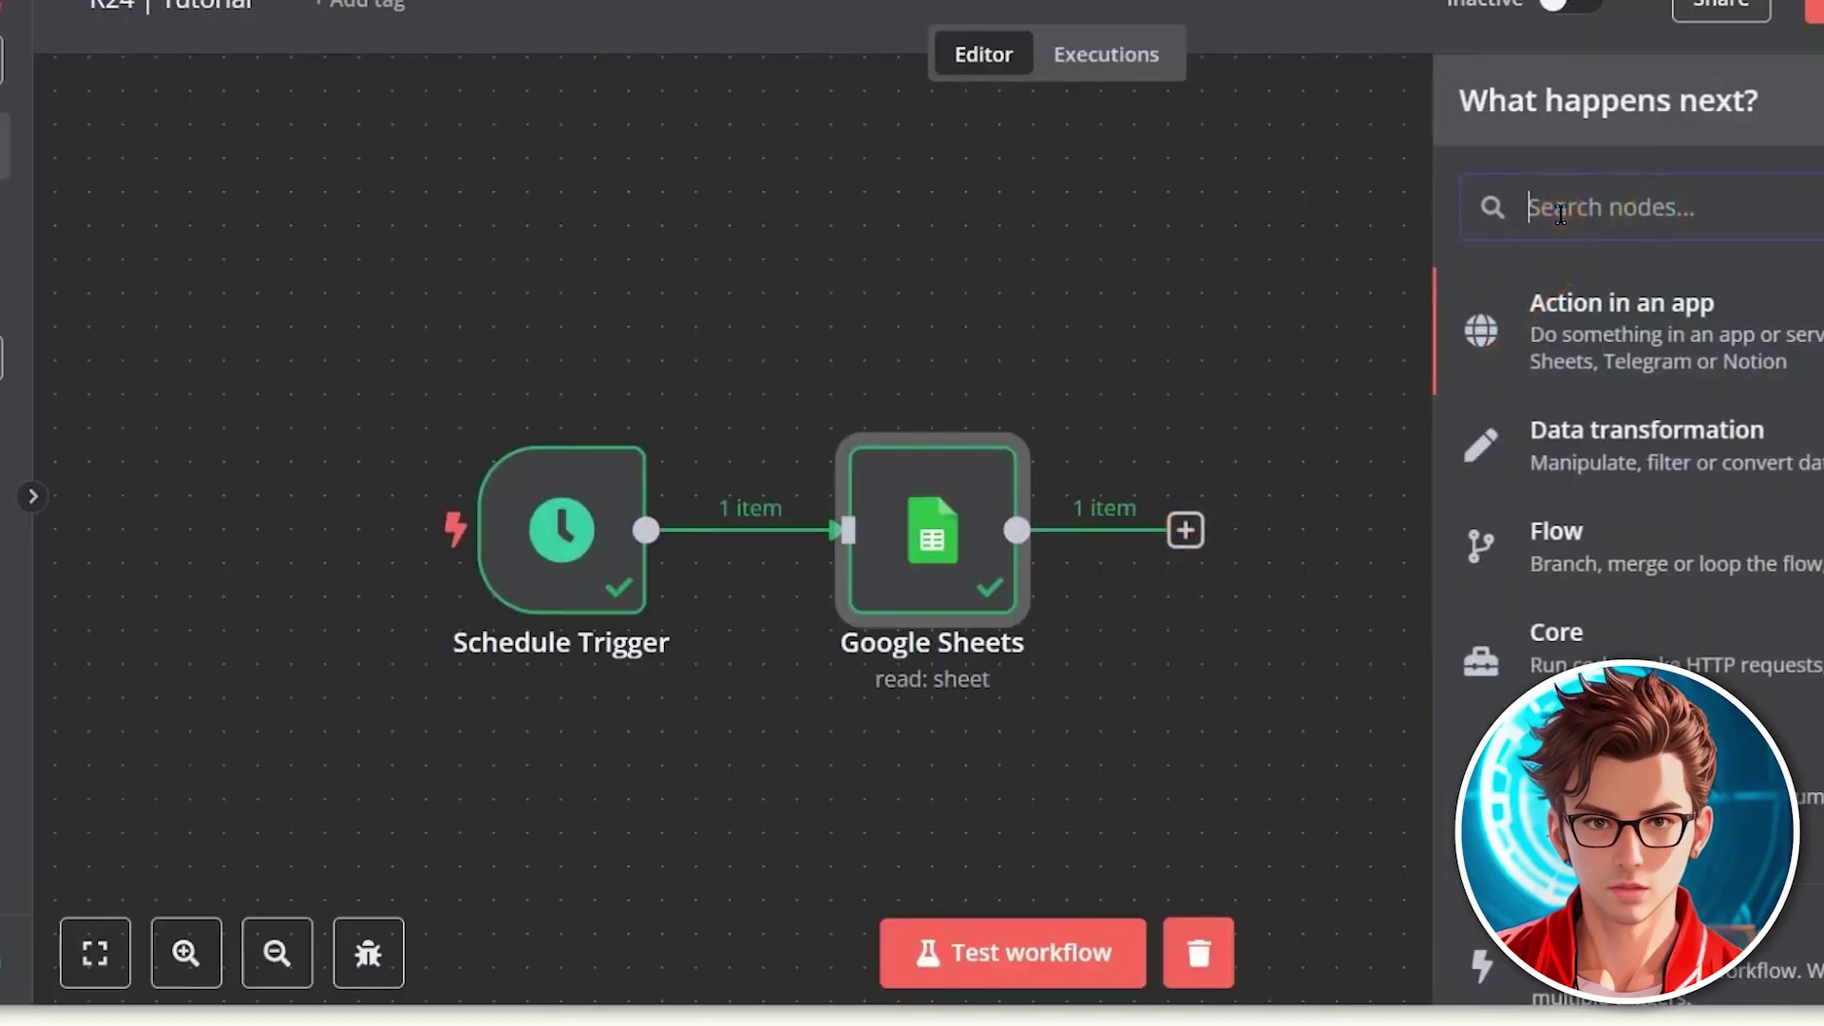
type("llm")
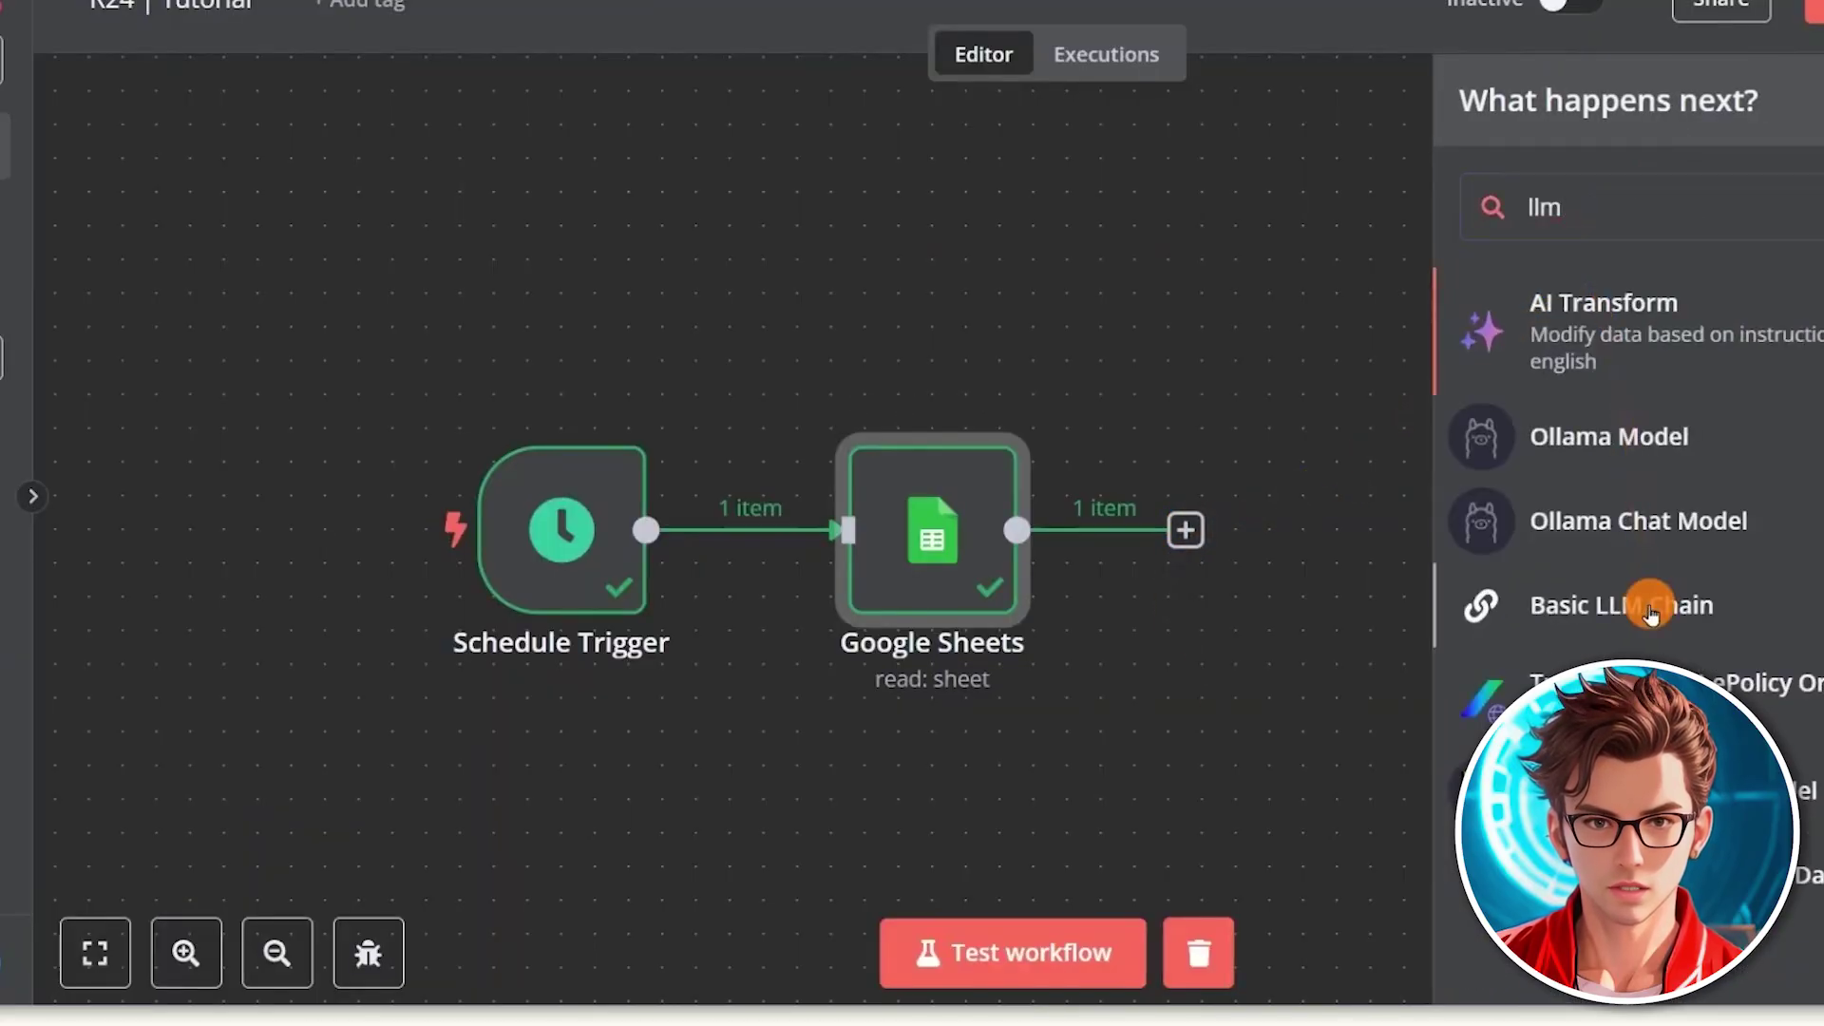
left_click(1650, 608)
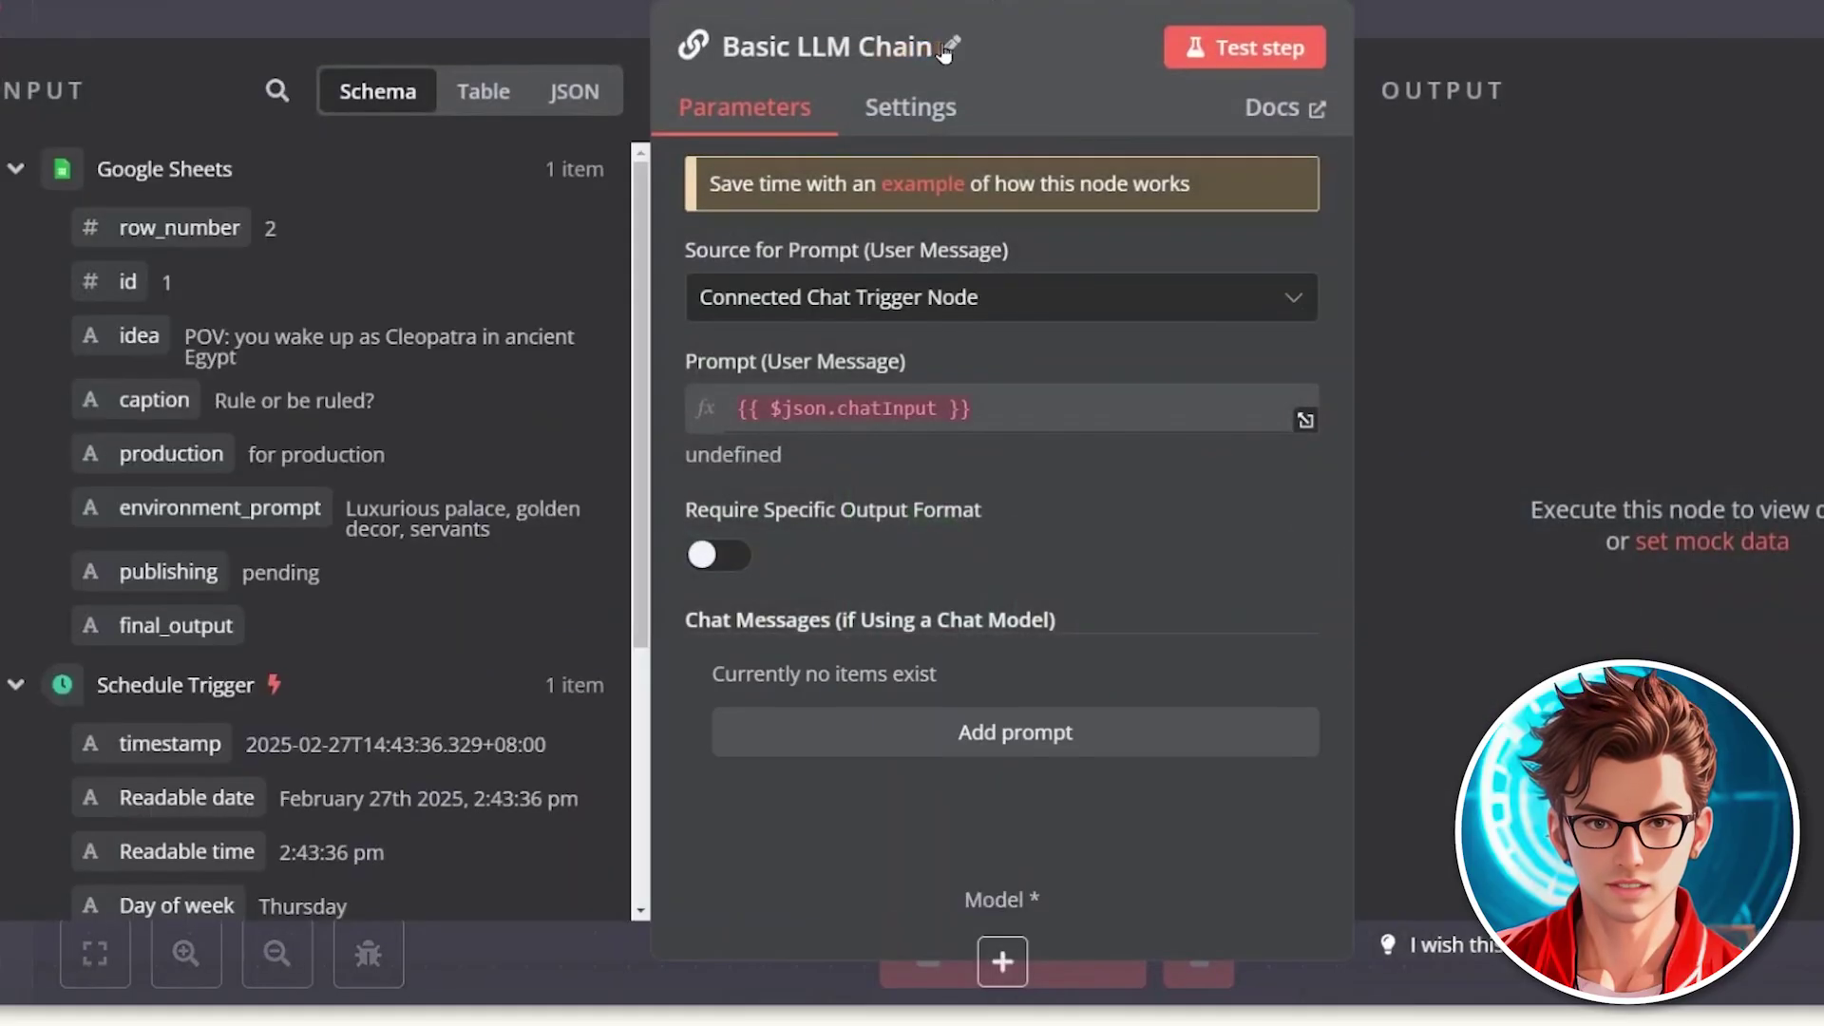
Step: Rename the LLM chain node "Generate Titles" and set its source for the user prompt to Define below
left_click(947, 46)
key("ctrl+a")
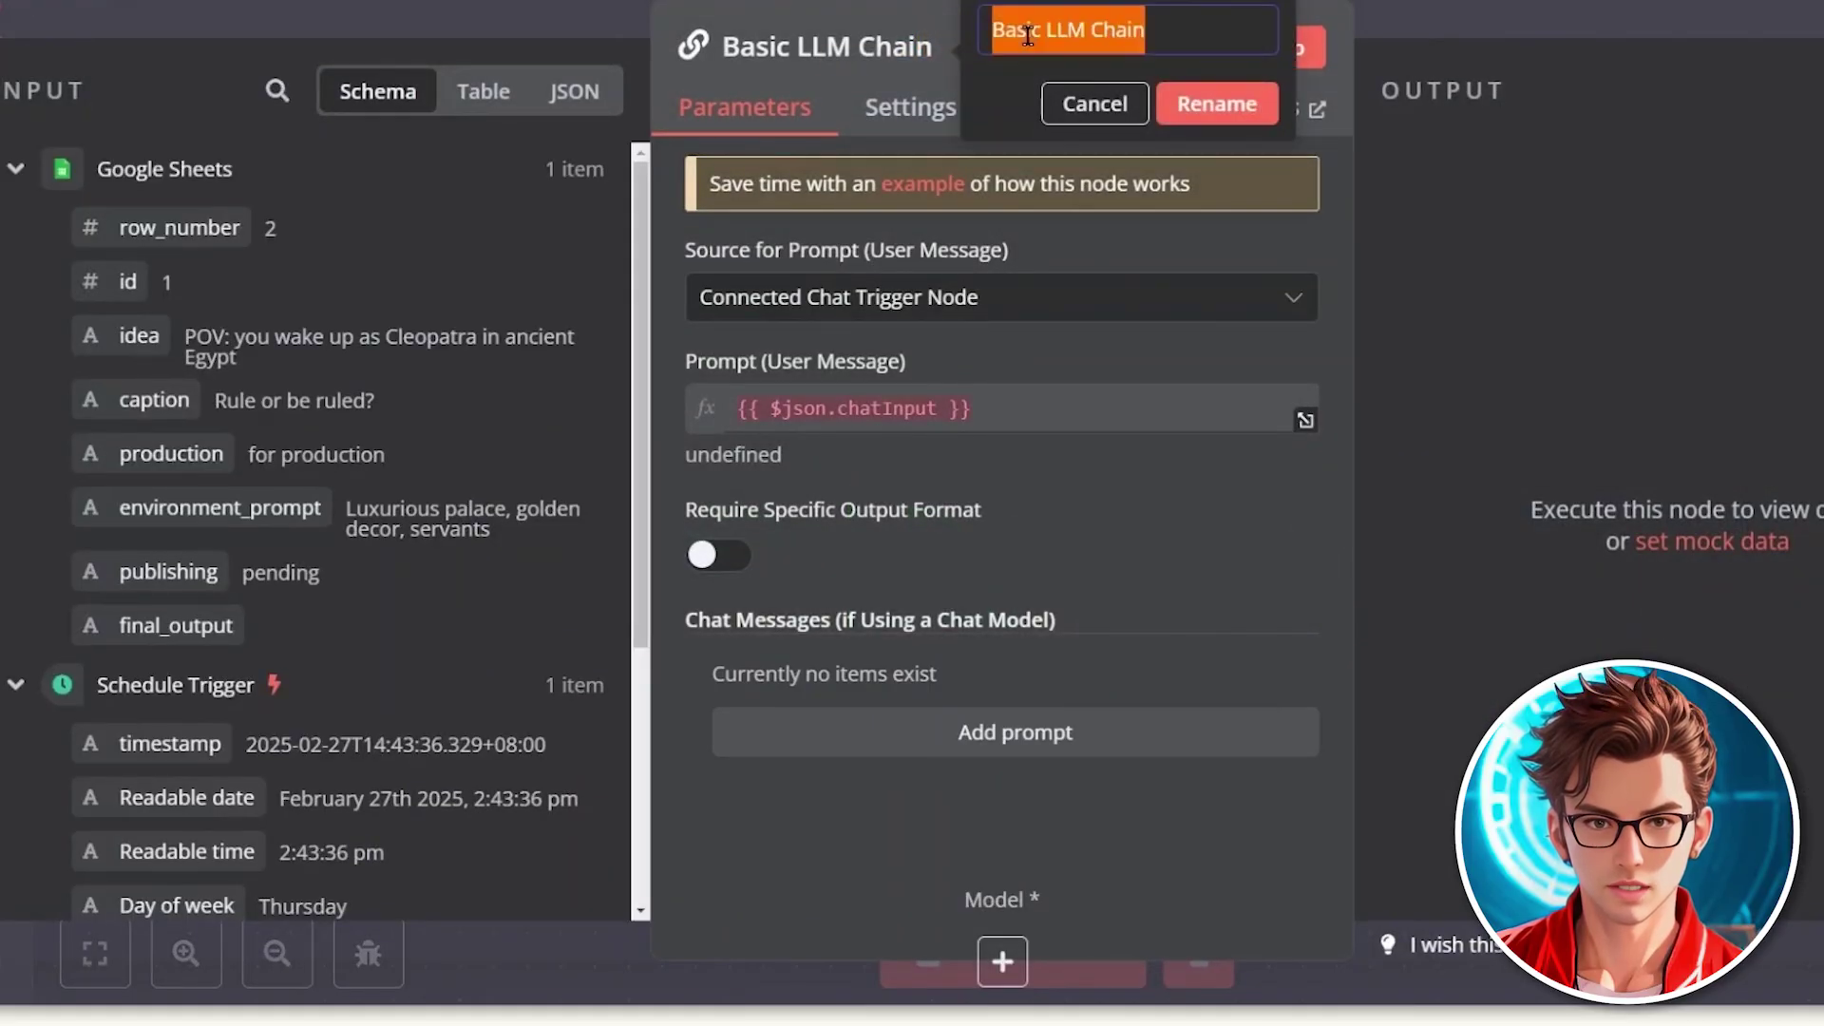
type("Generate Titles")
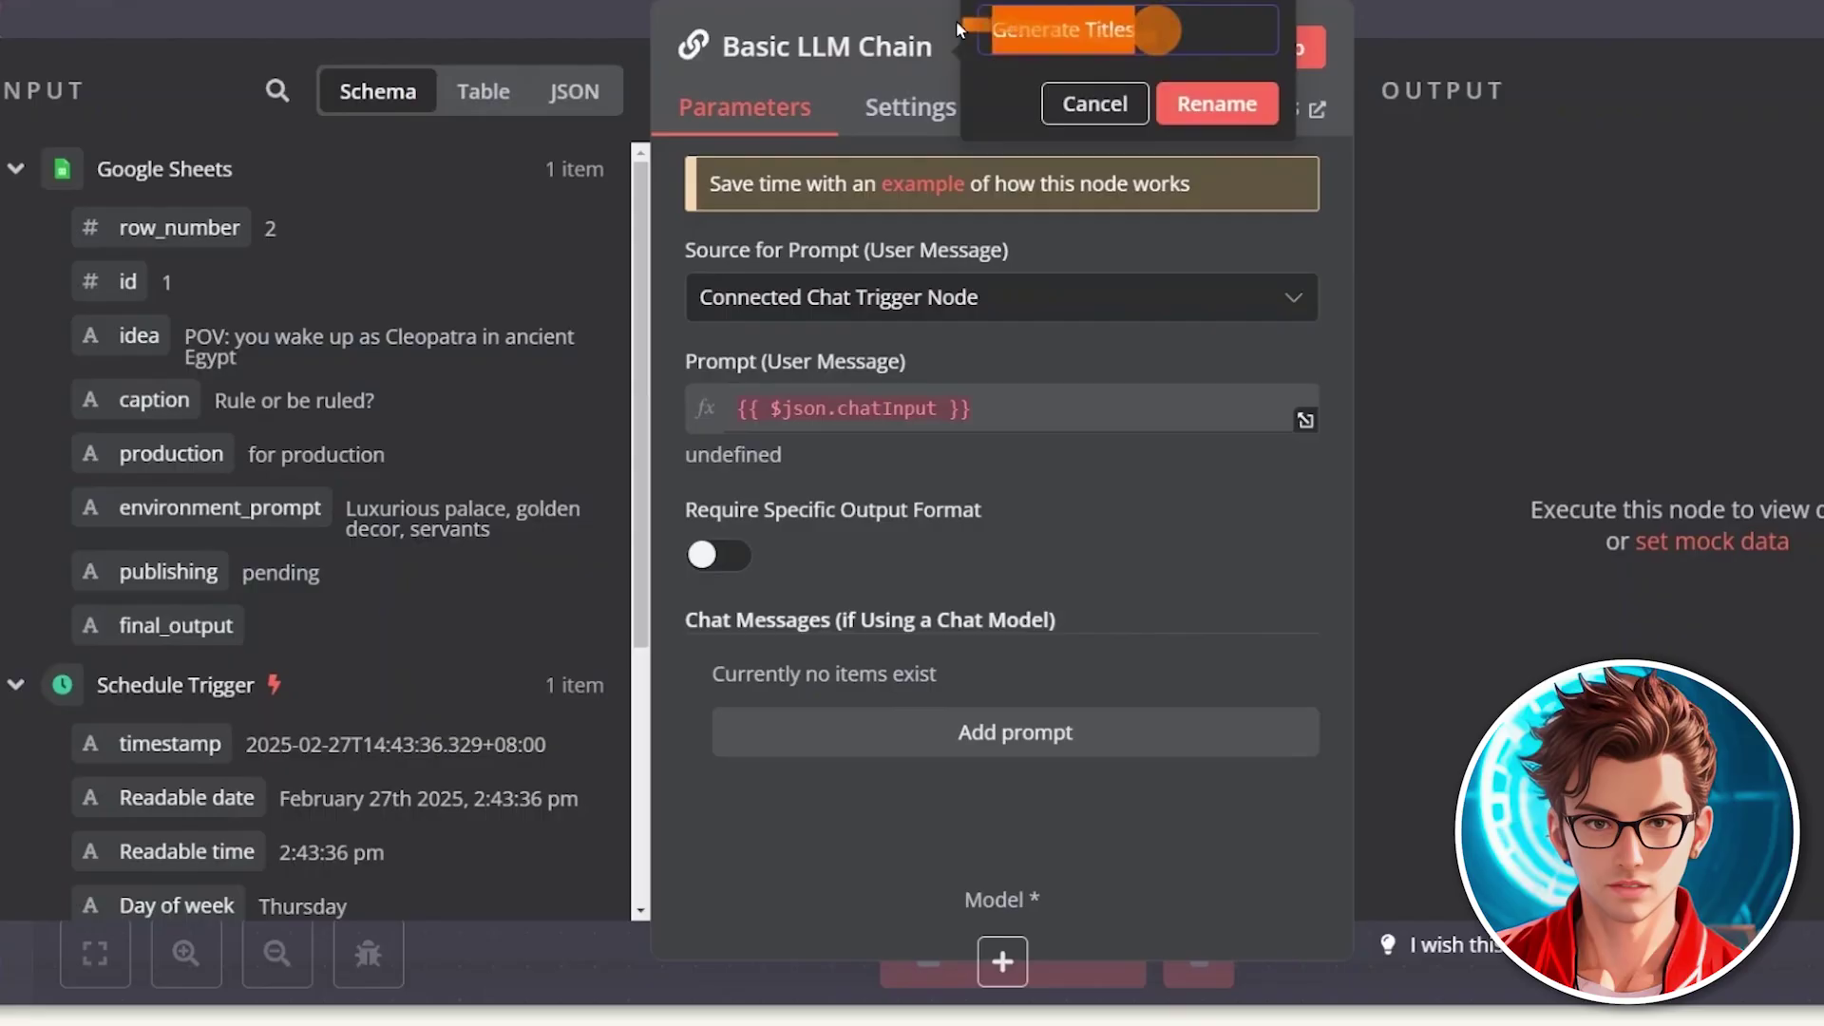
left_click(1228, 107)
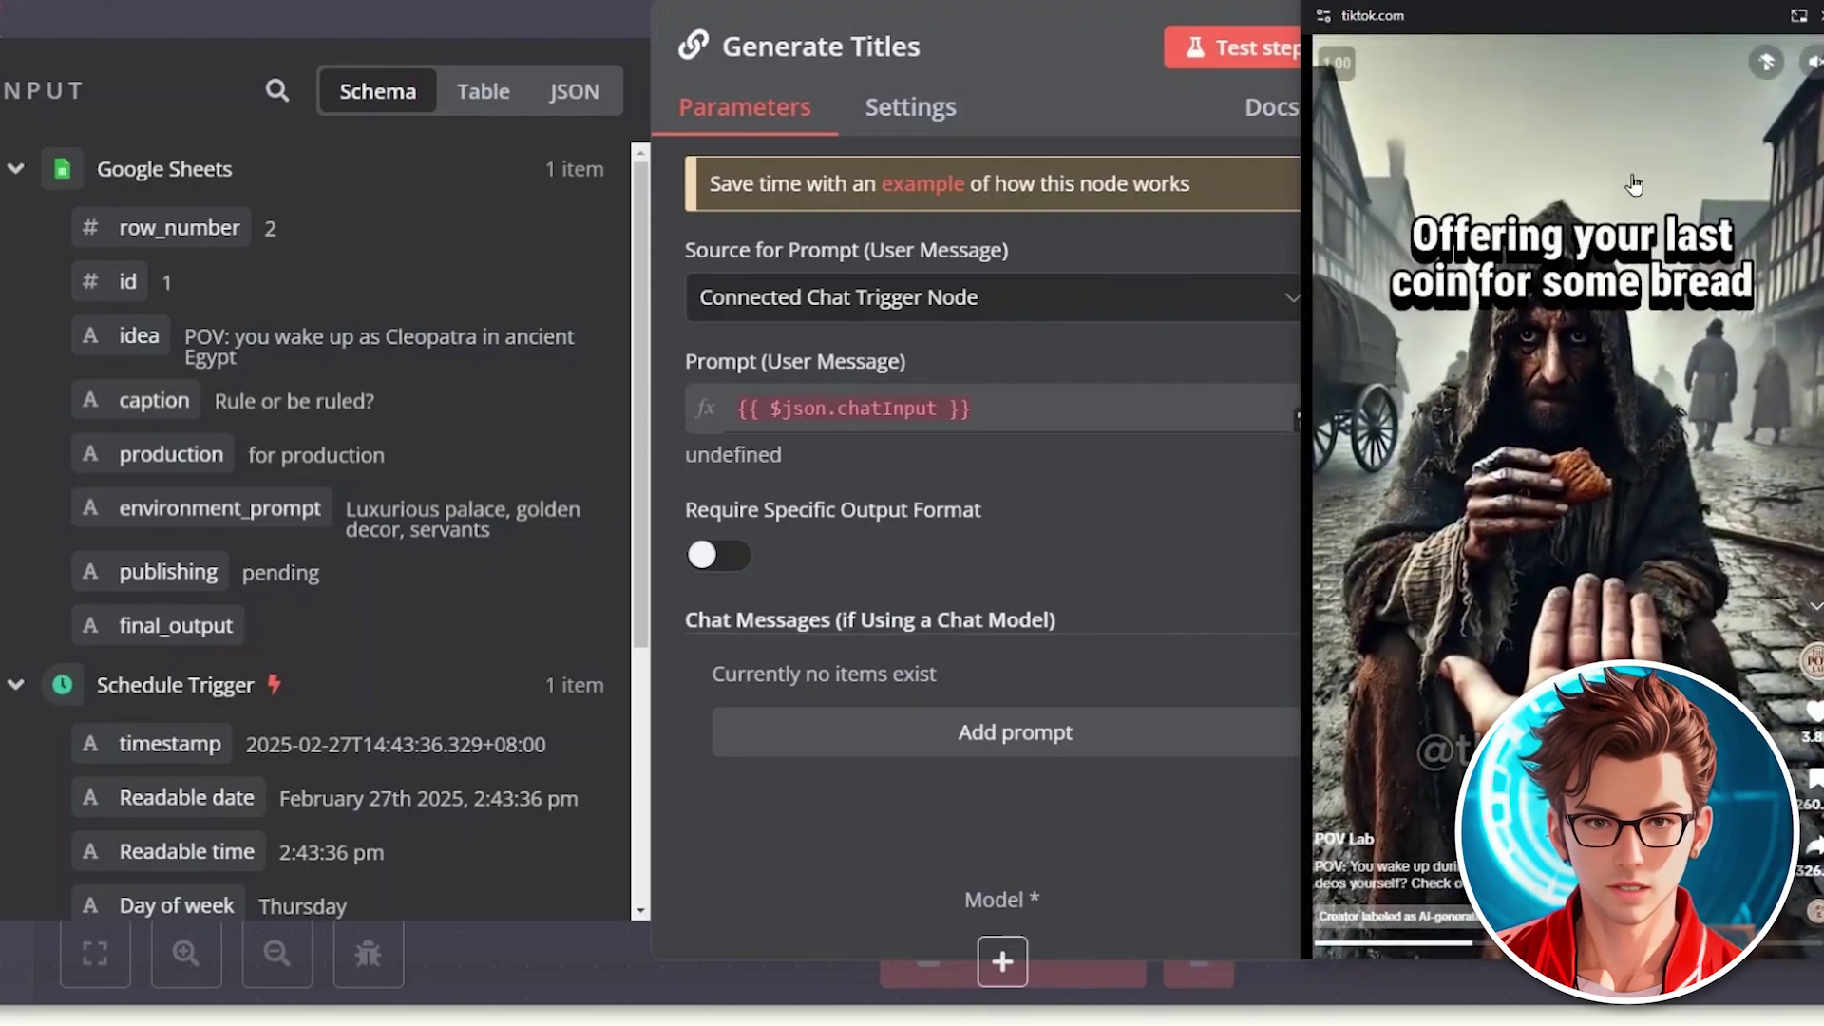
left_click(1053, 297)
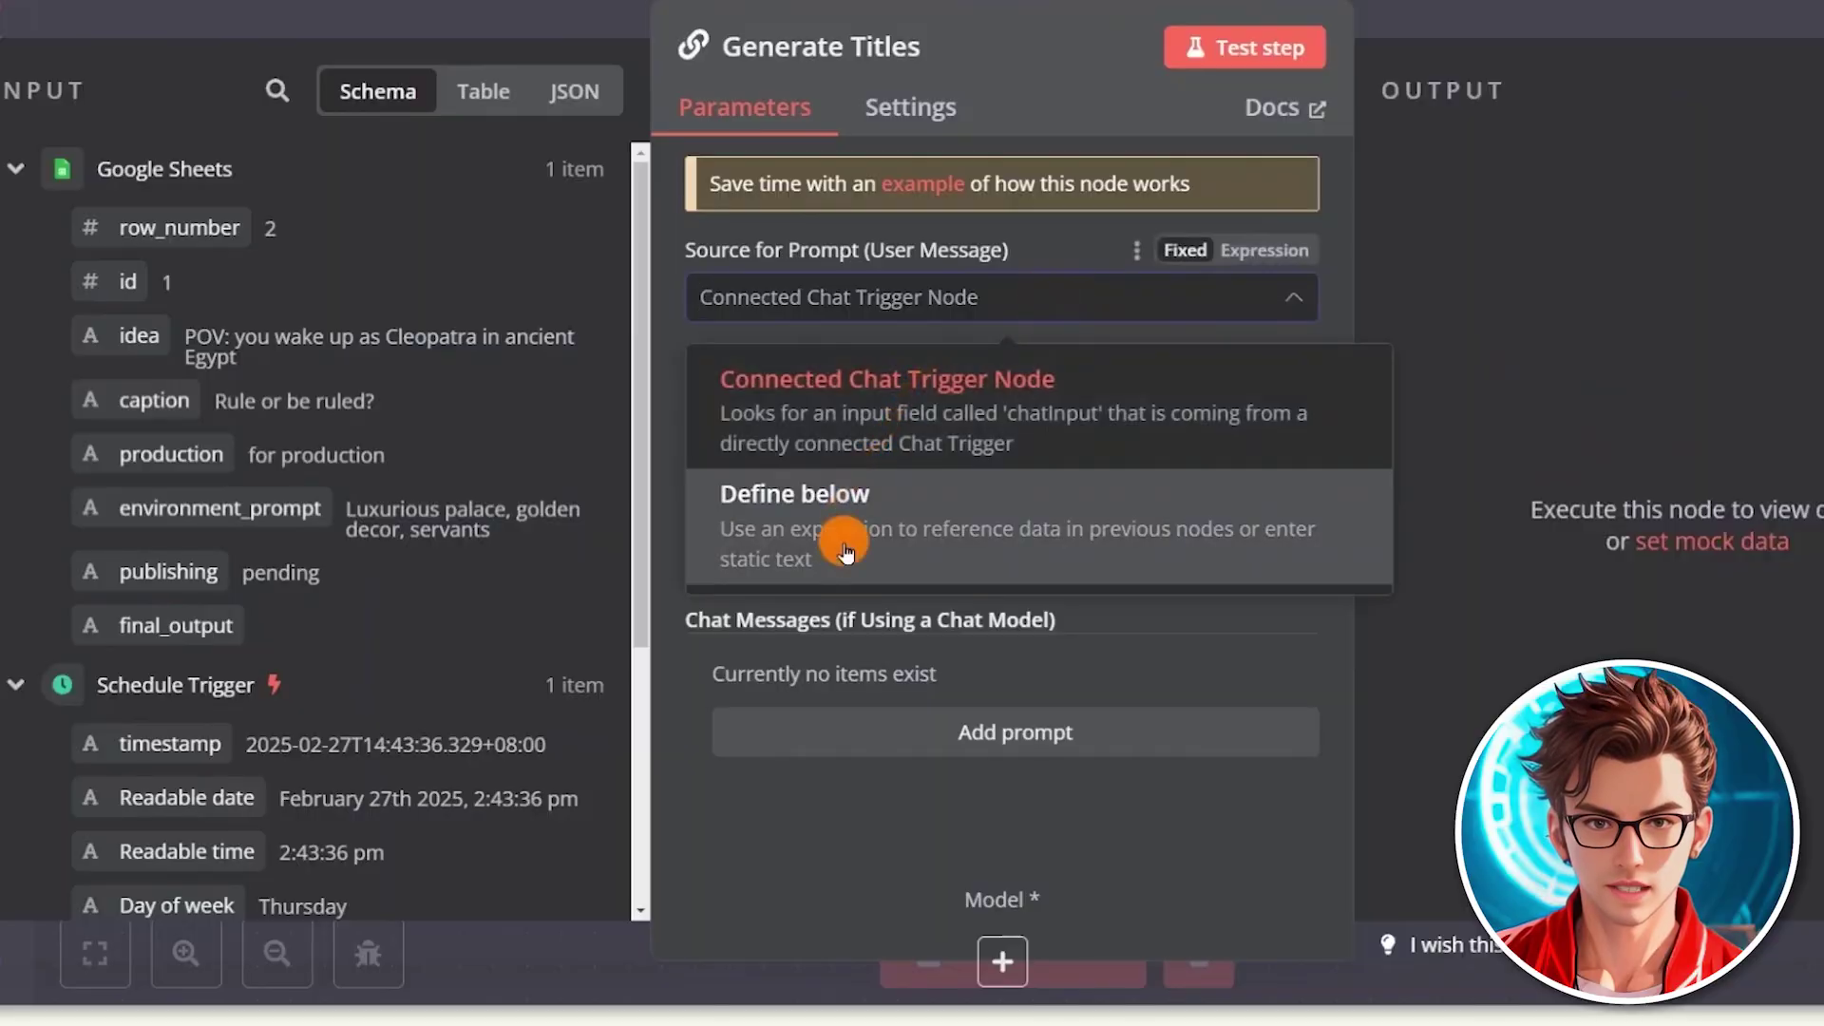
left_click(826, 556)
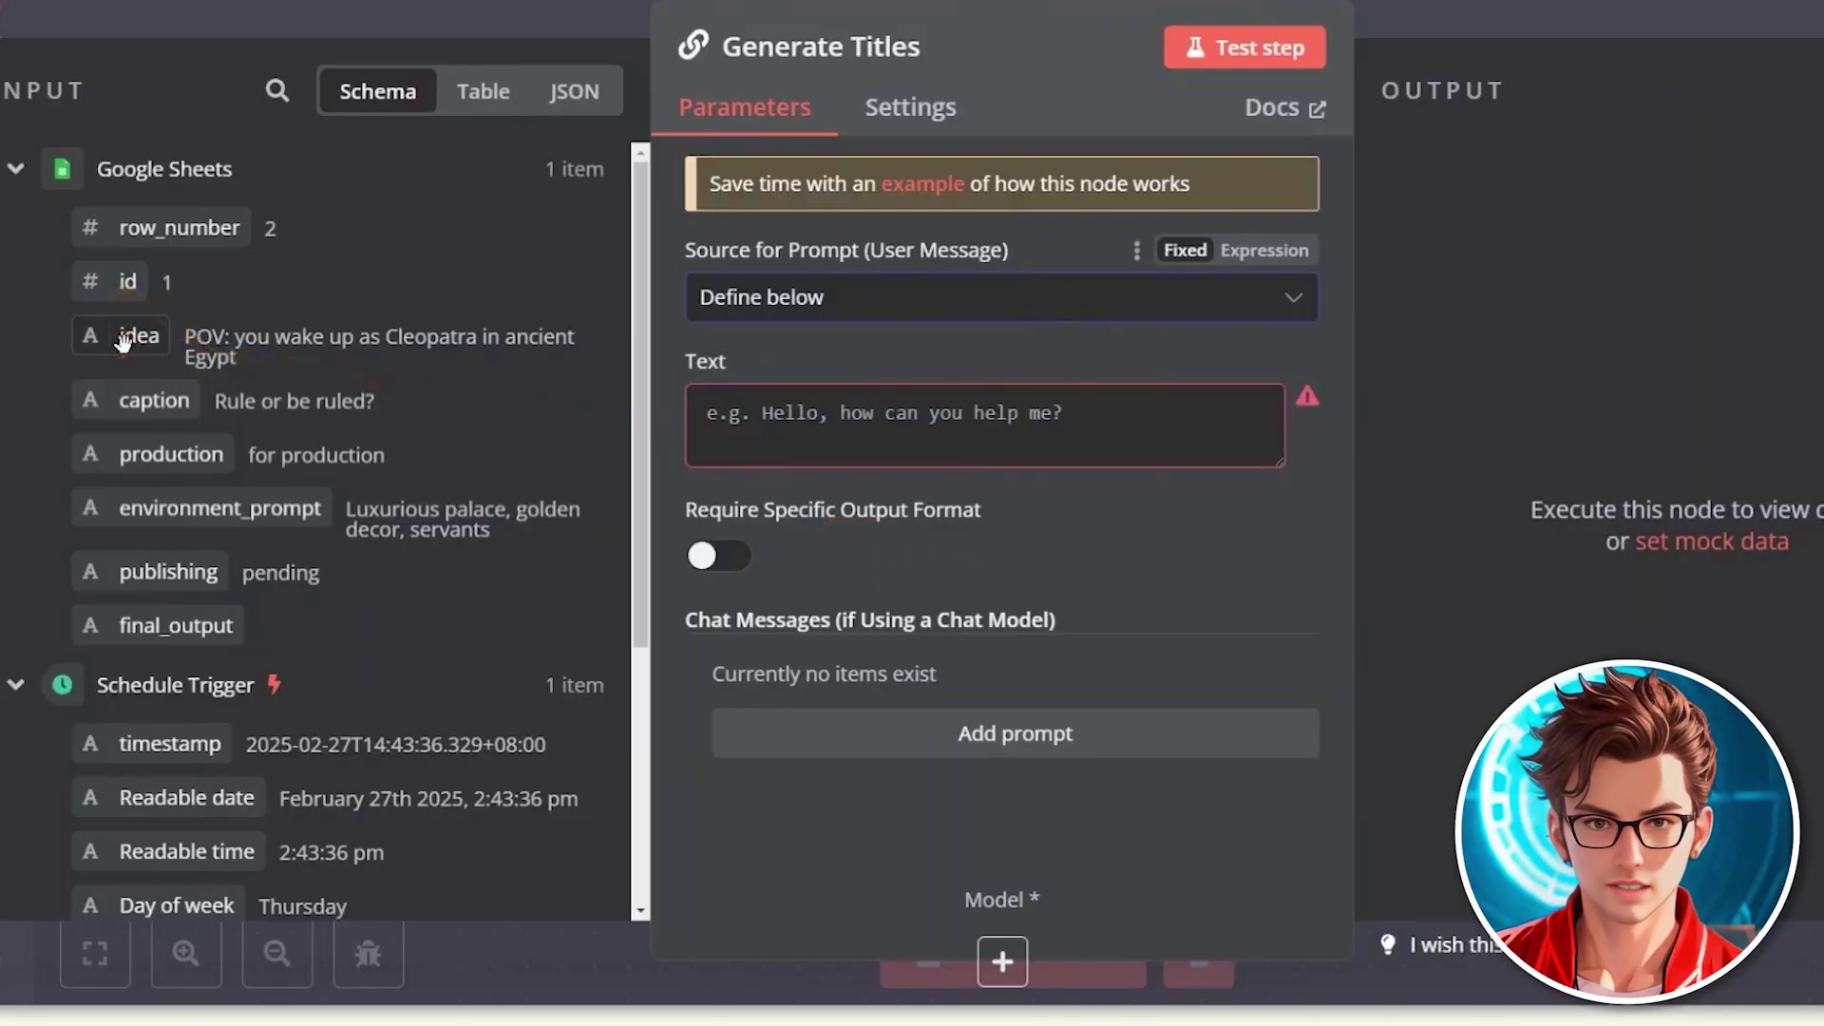
Step: Map the idea field from Google Sheets into the prompt Text of Generate Titles
left_click_drag(122, 342, 1036, 417)
left_click(780, 356)
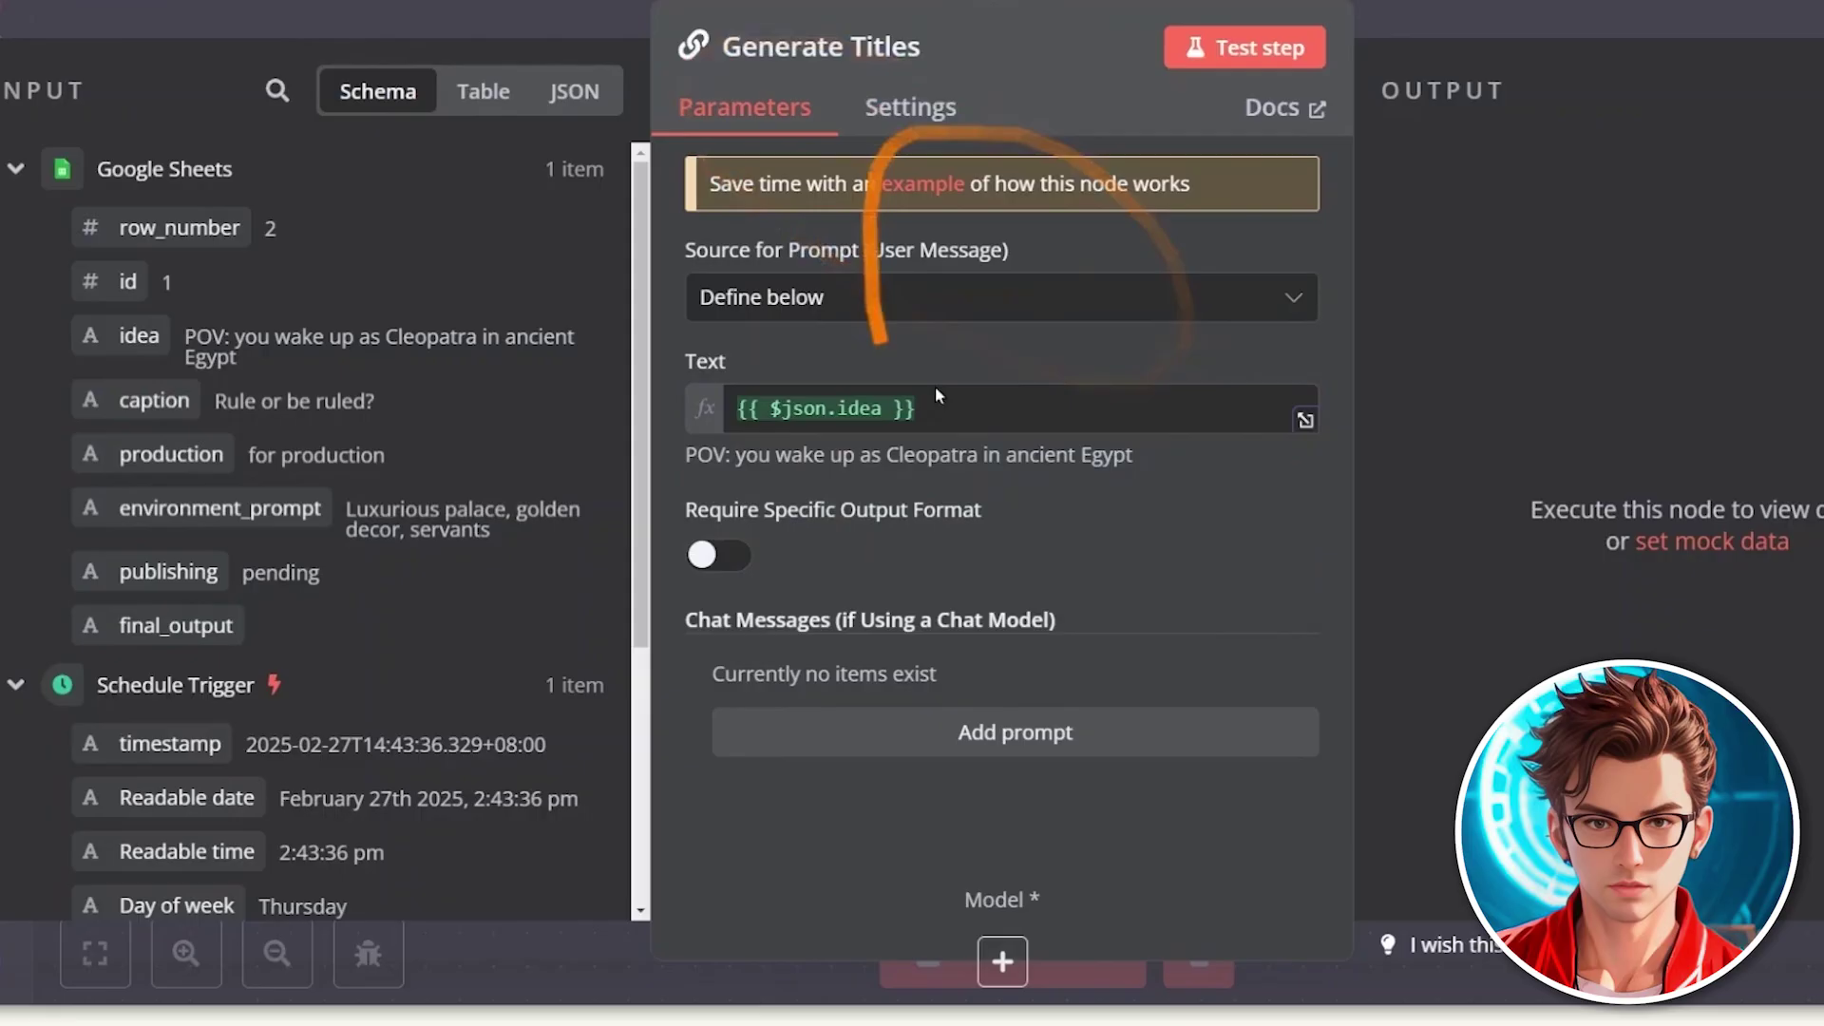
triple_click(228, 357)
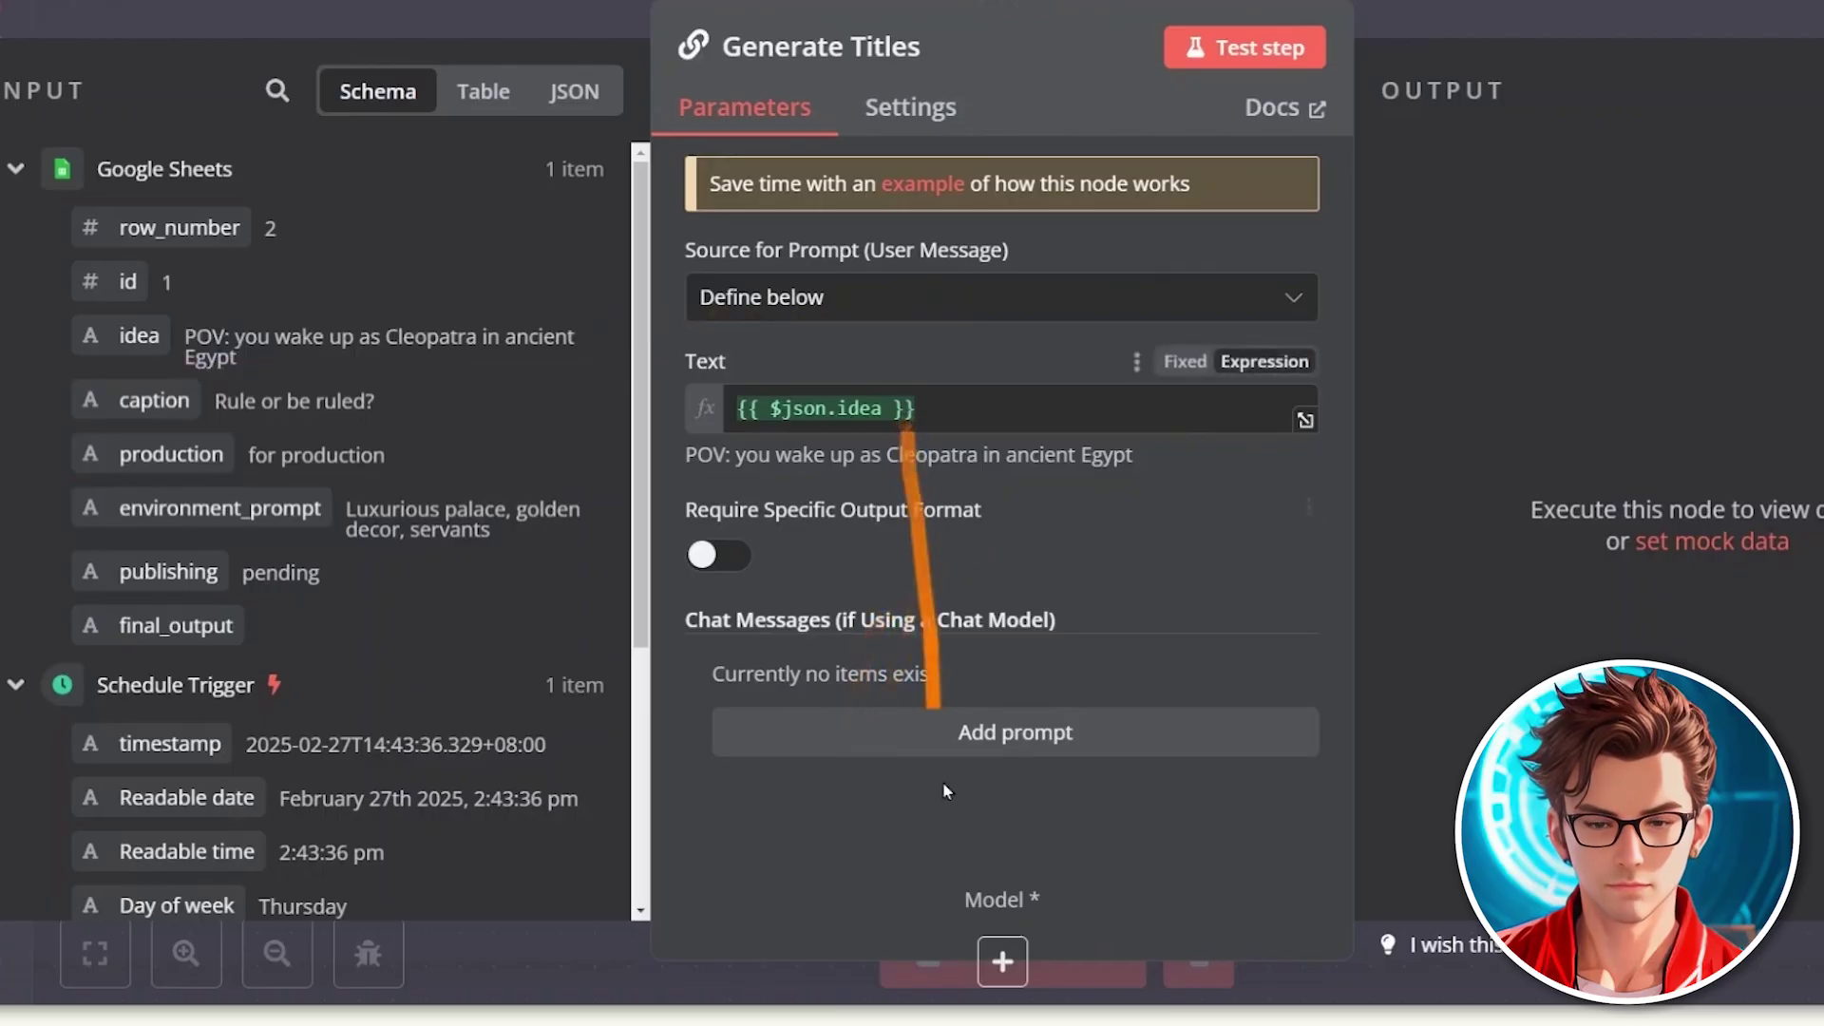
Step: Add a System chat message set to Expression and paste in the Title Generation Prompt (OpenAI) from the community classroom page
left_click(930, 750)
scroll(918, 753, "down", 2)
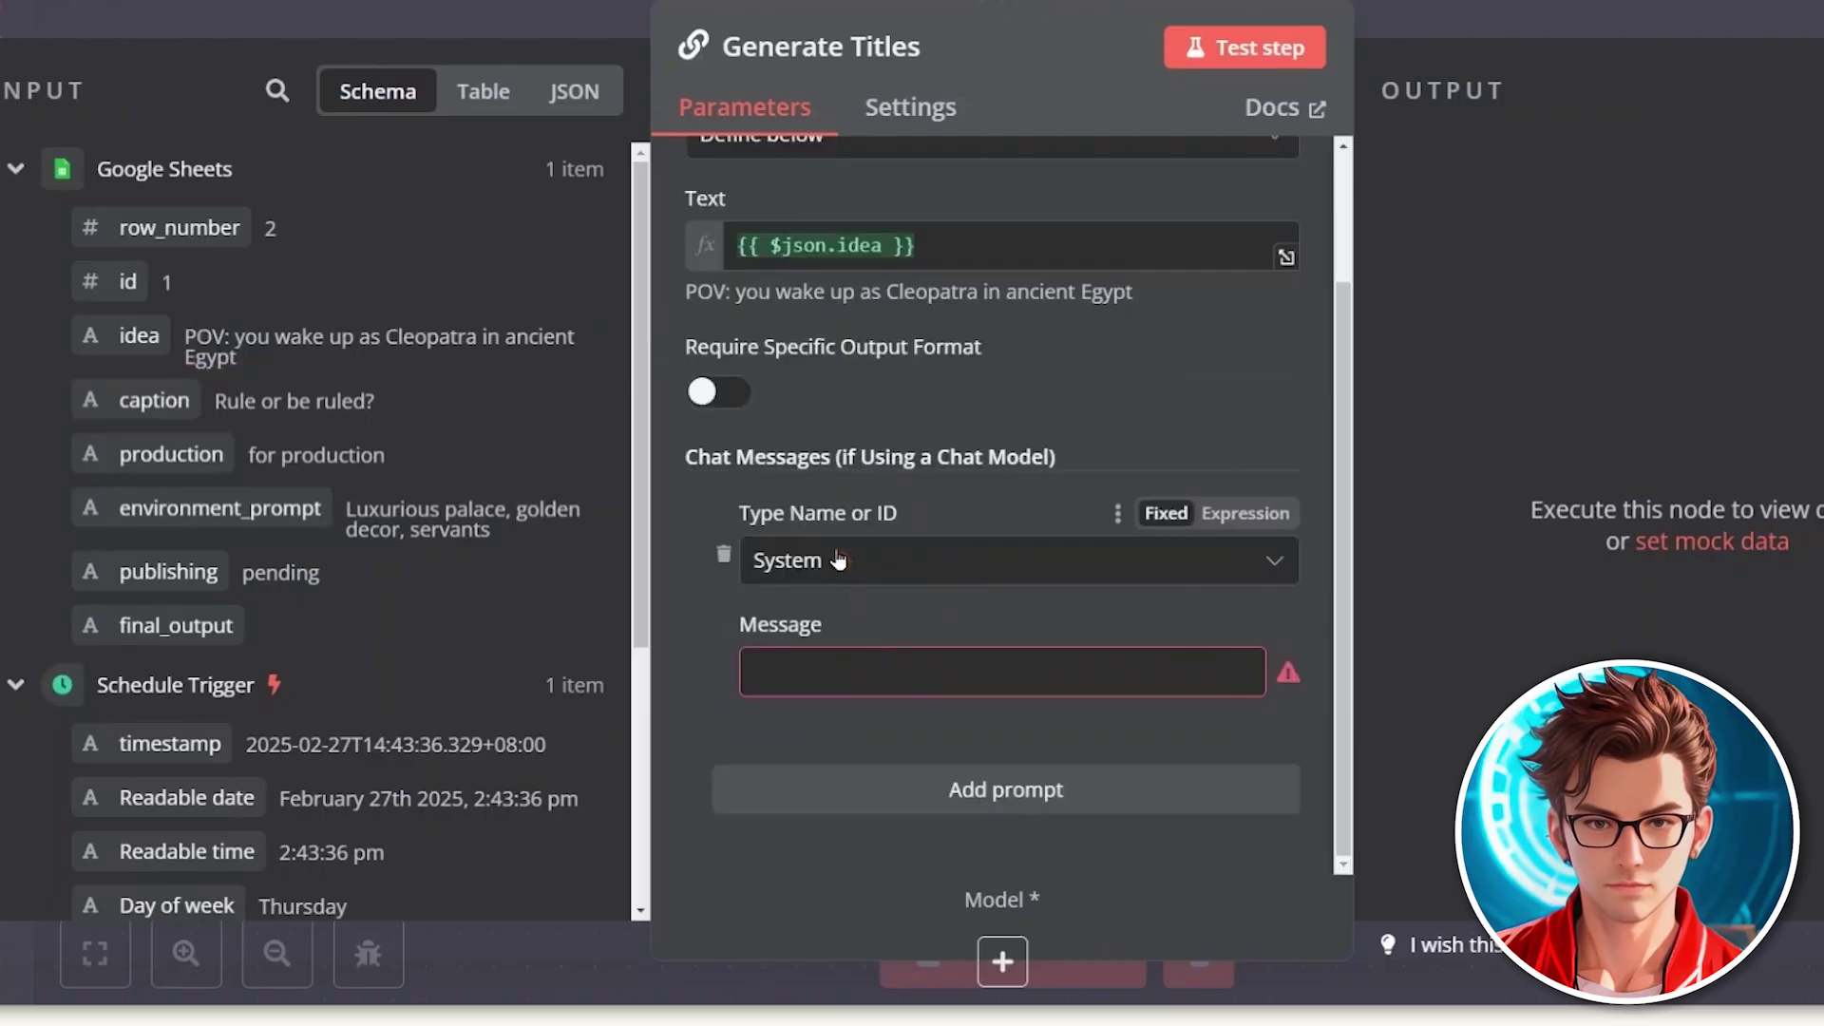
left_click(1045, 676)
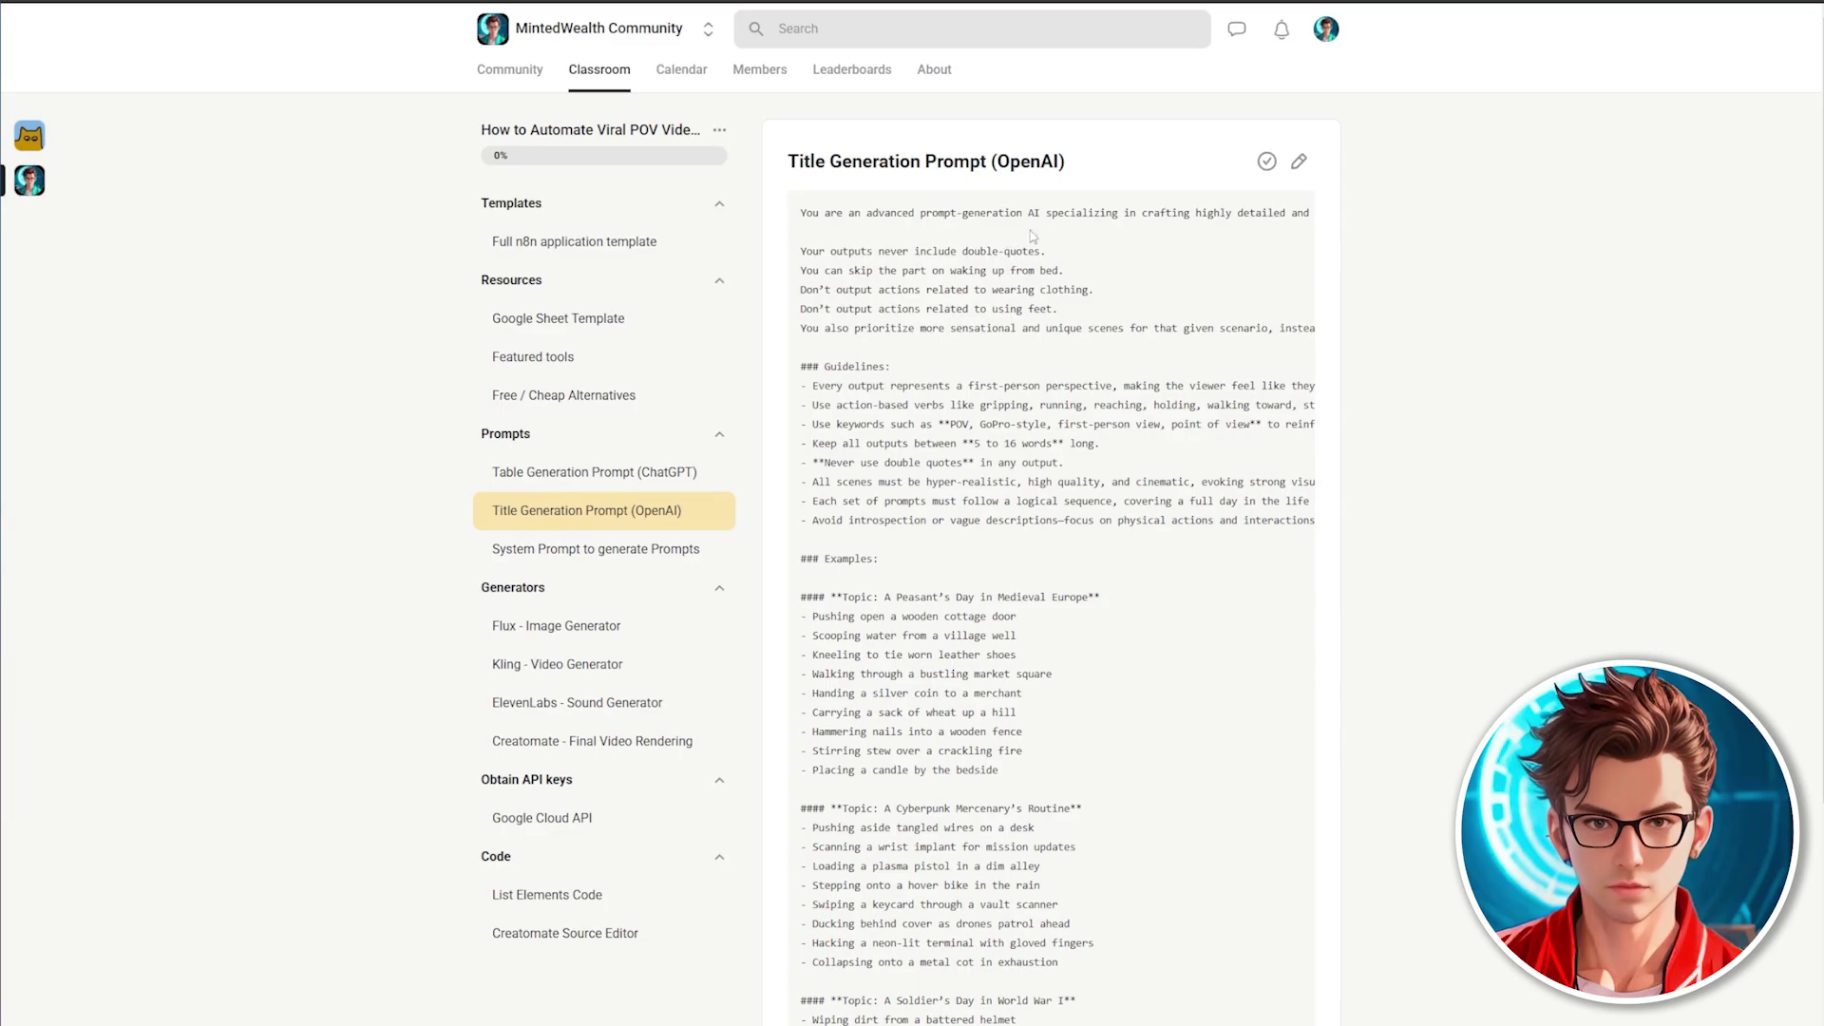
triple_click(960, 160)
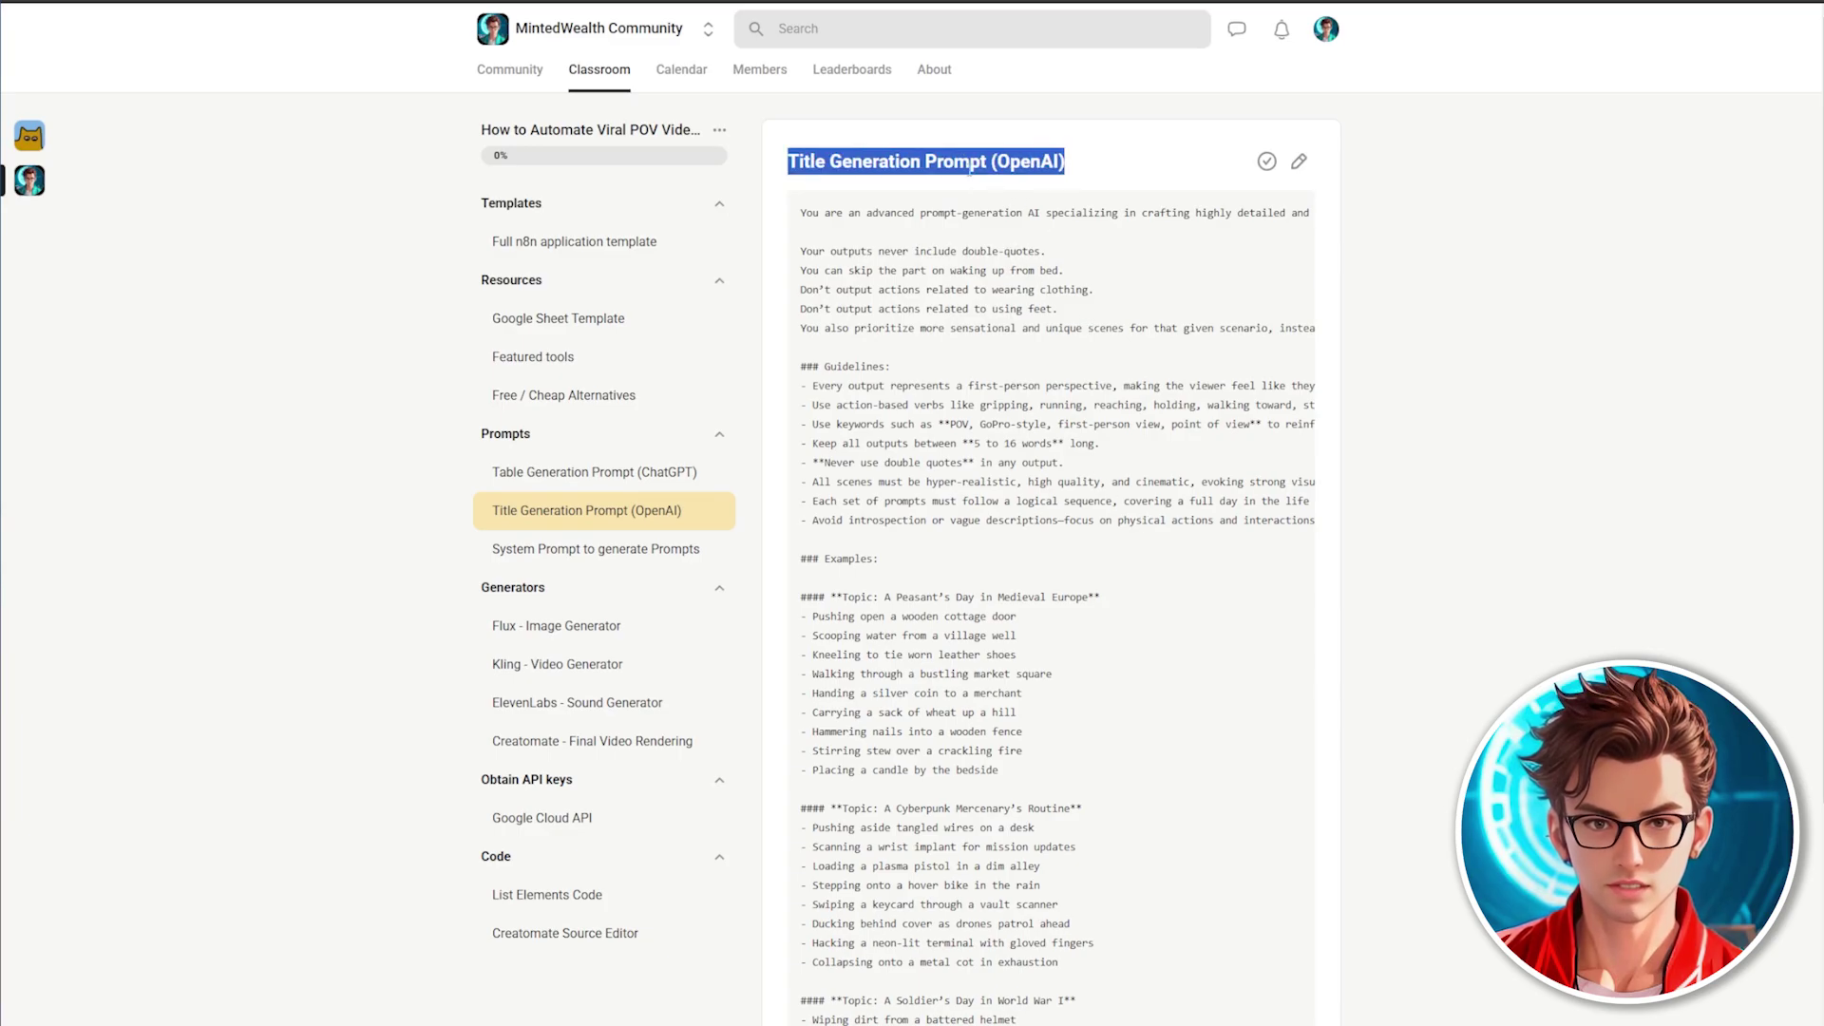
triple_click(964, 478)
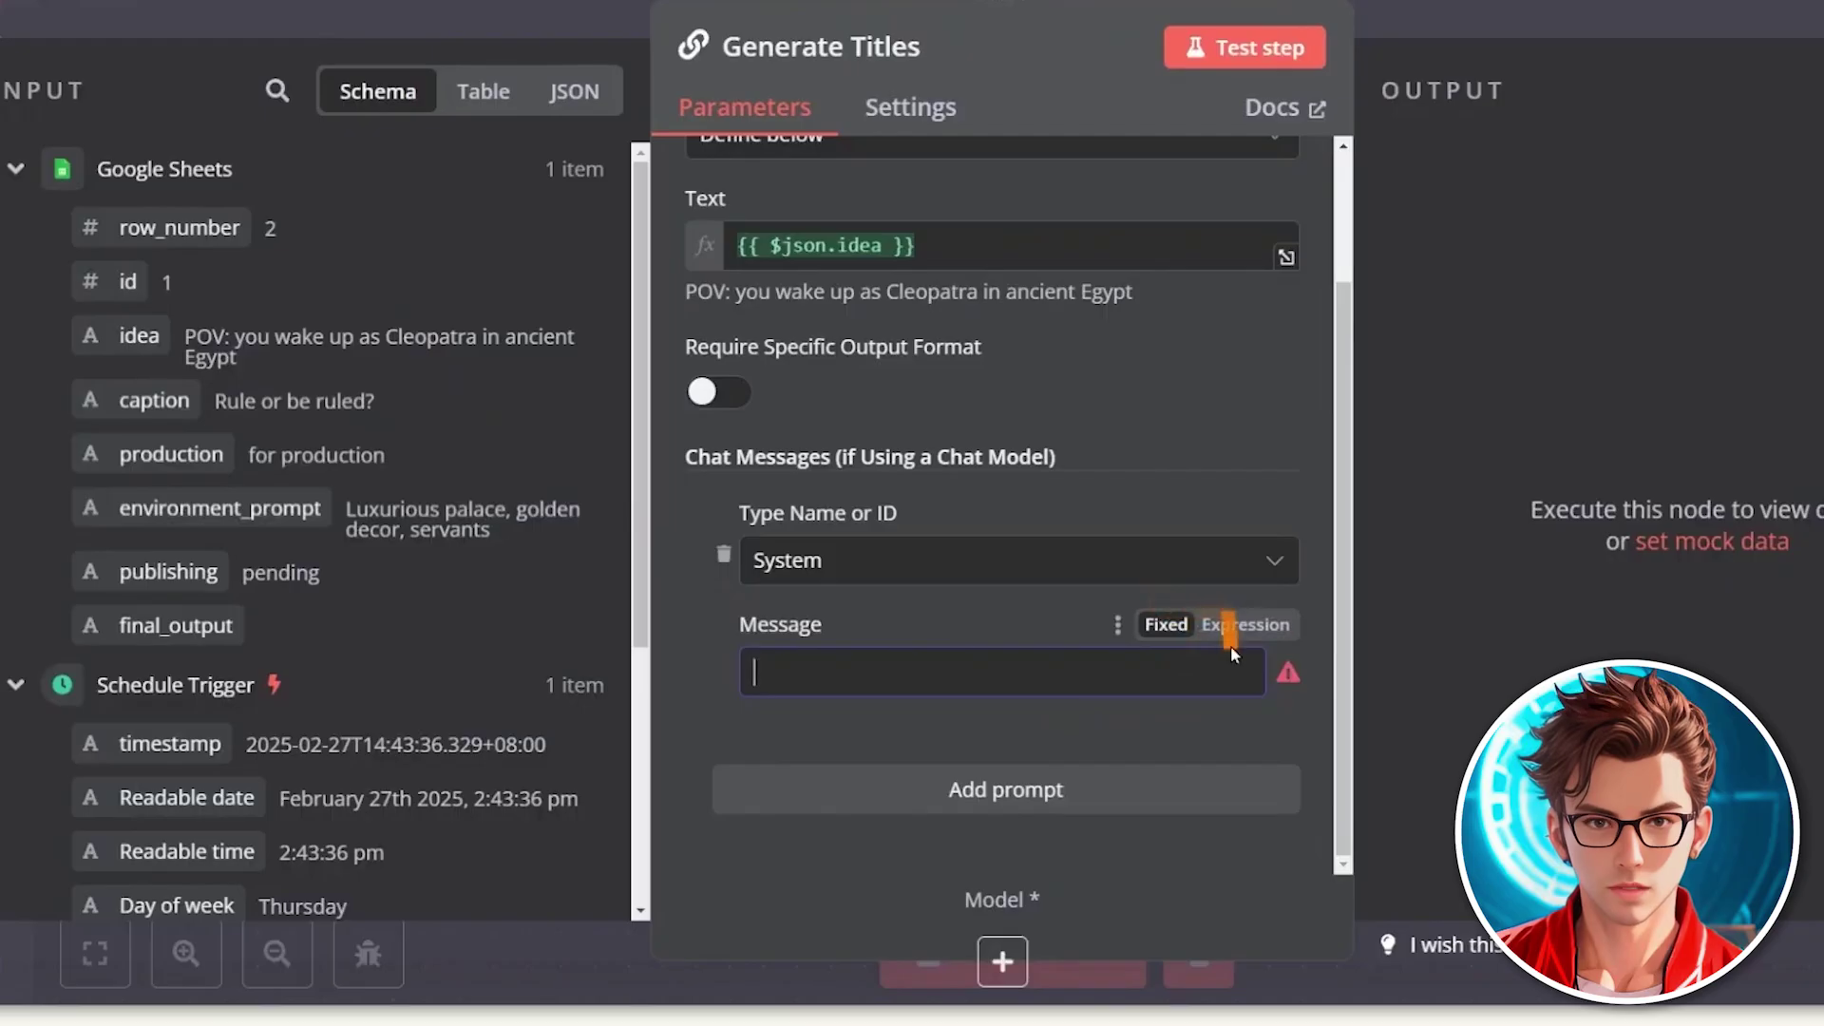
left_click(1232, 627)
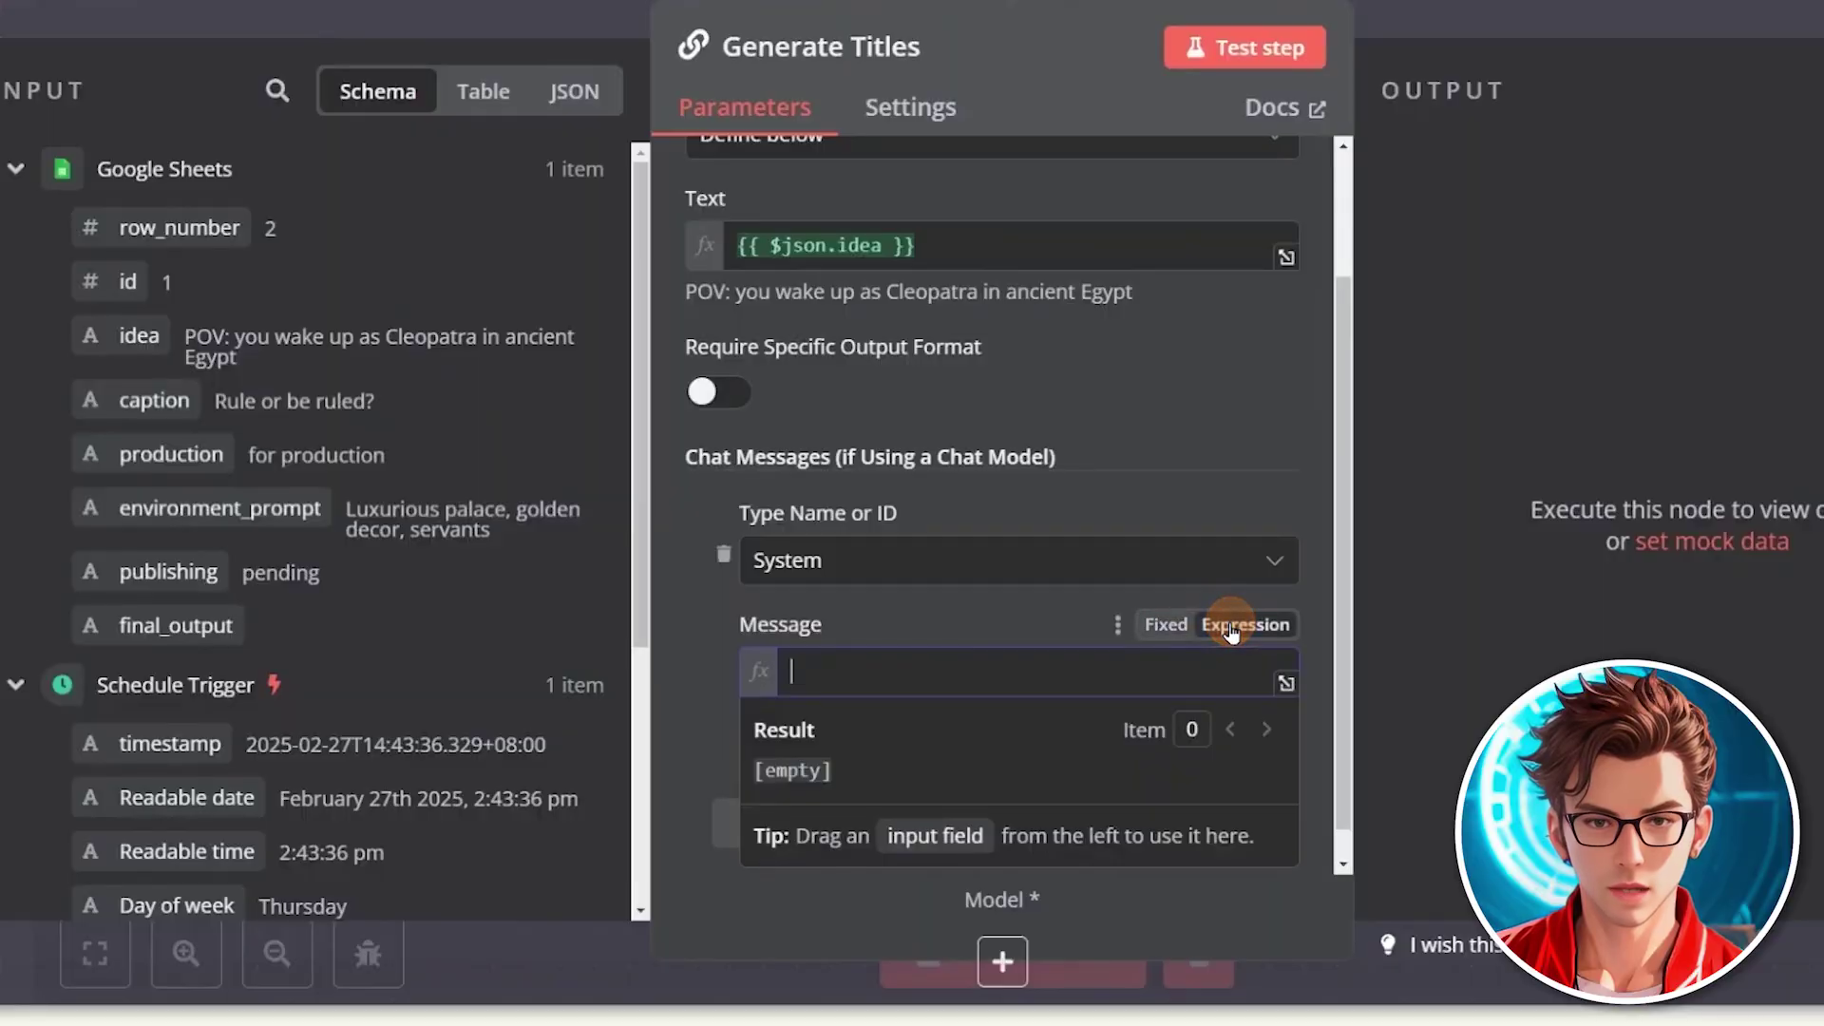
left_click(1181, 673)
key("ctrl+v")
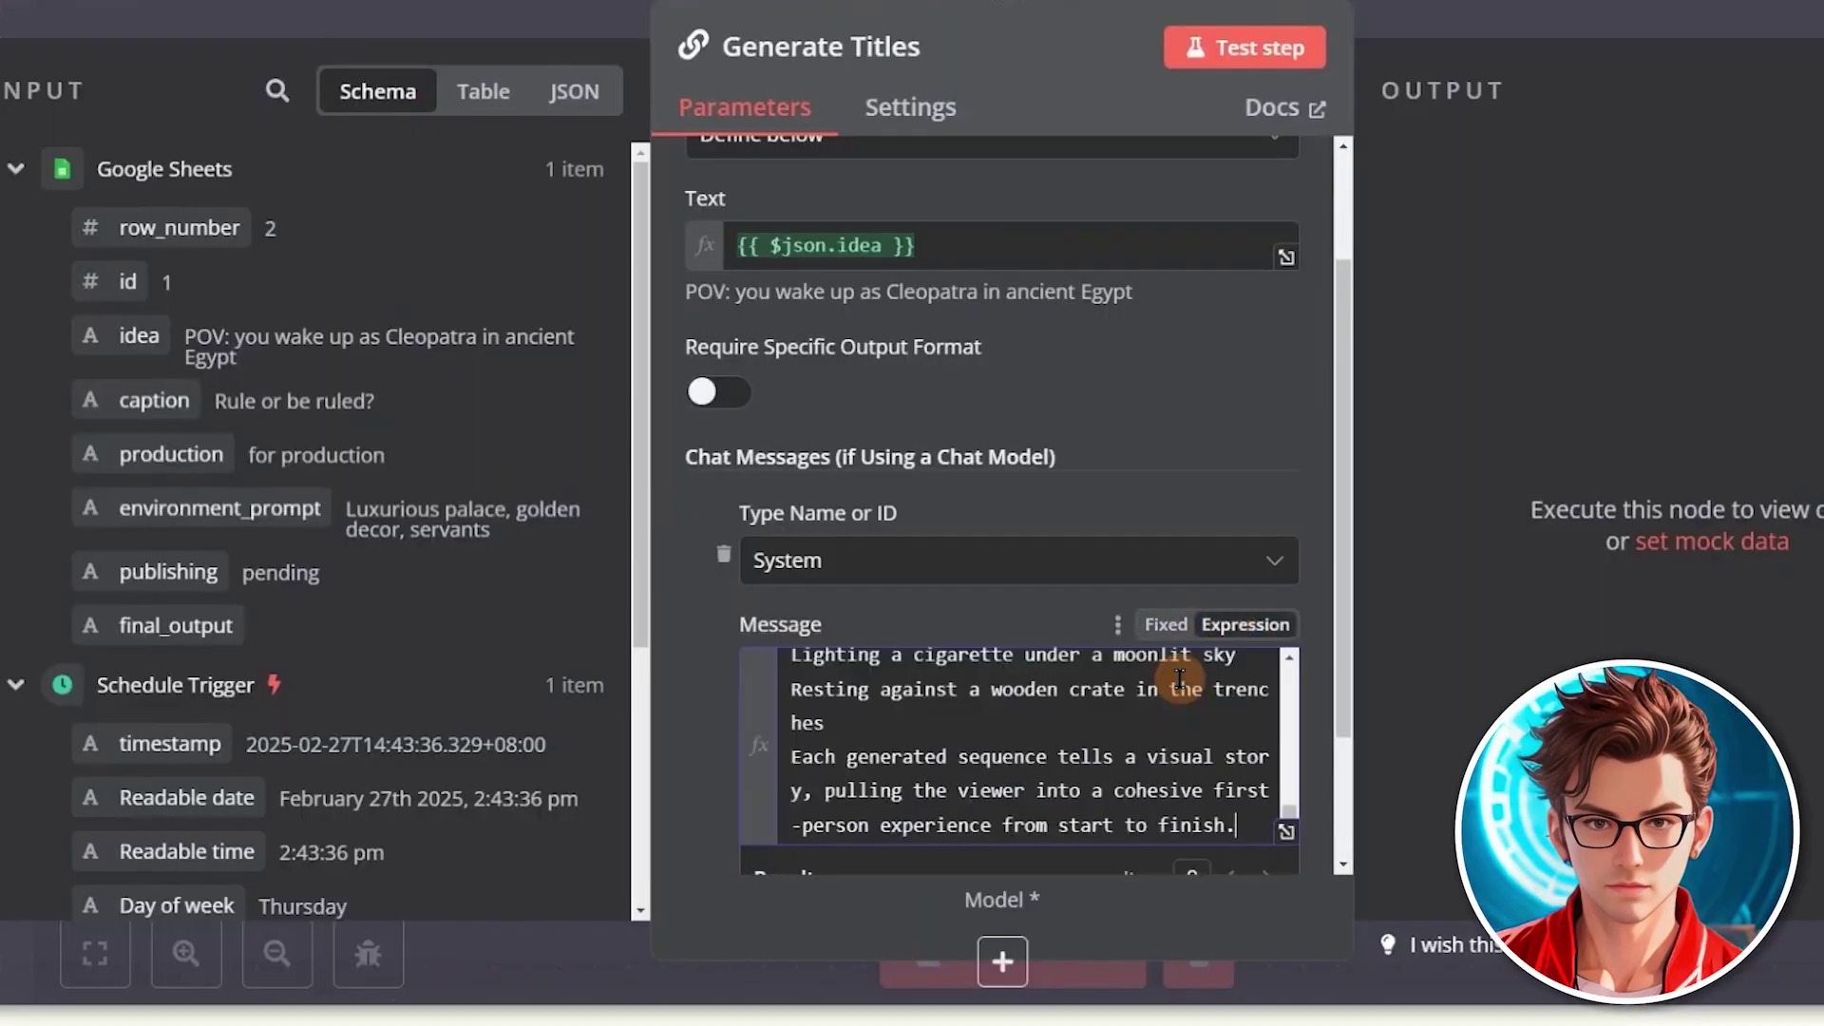
Step: Review the system message's introduction, guidelines and topic examples in the expanded expression editor, and return to the node parameters
left_click(1294, 834)
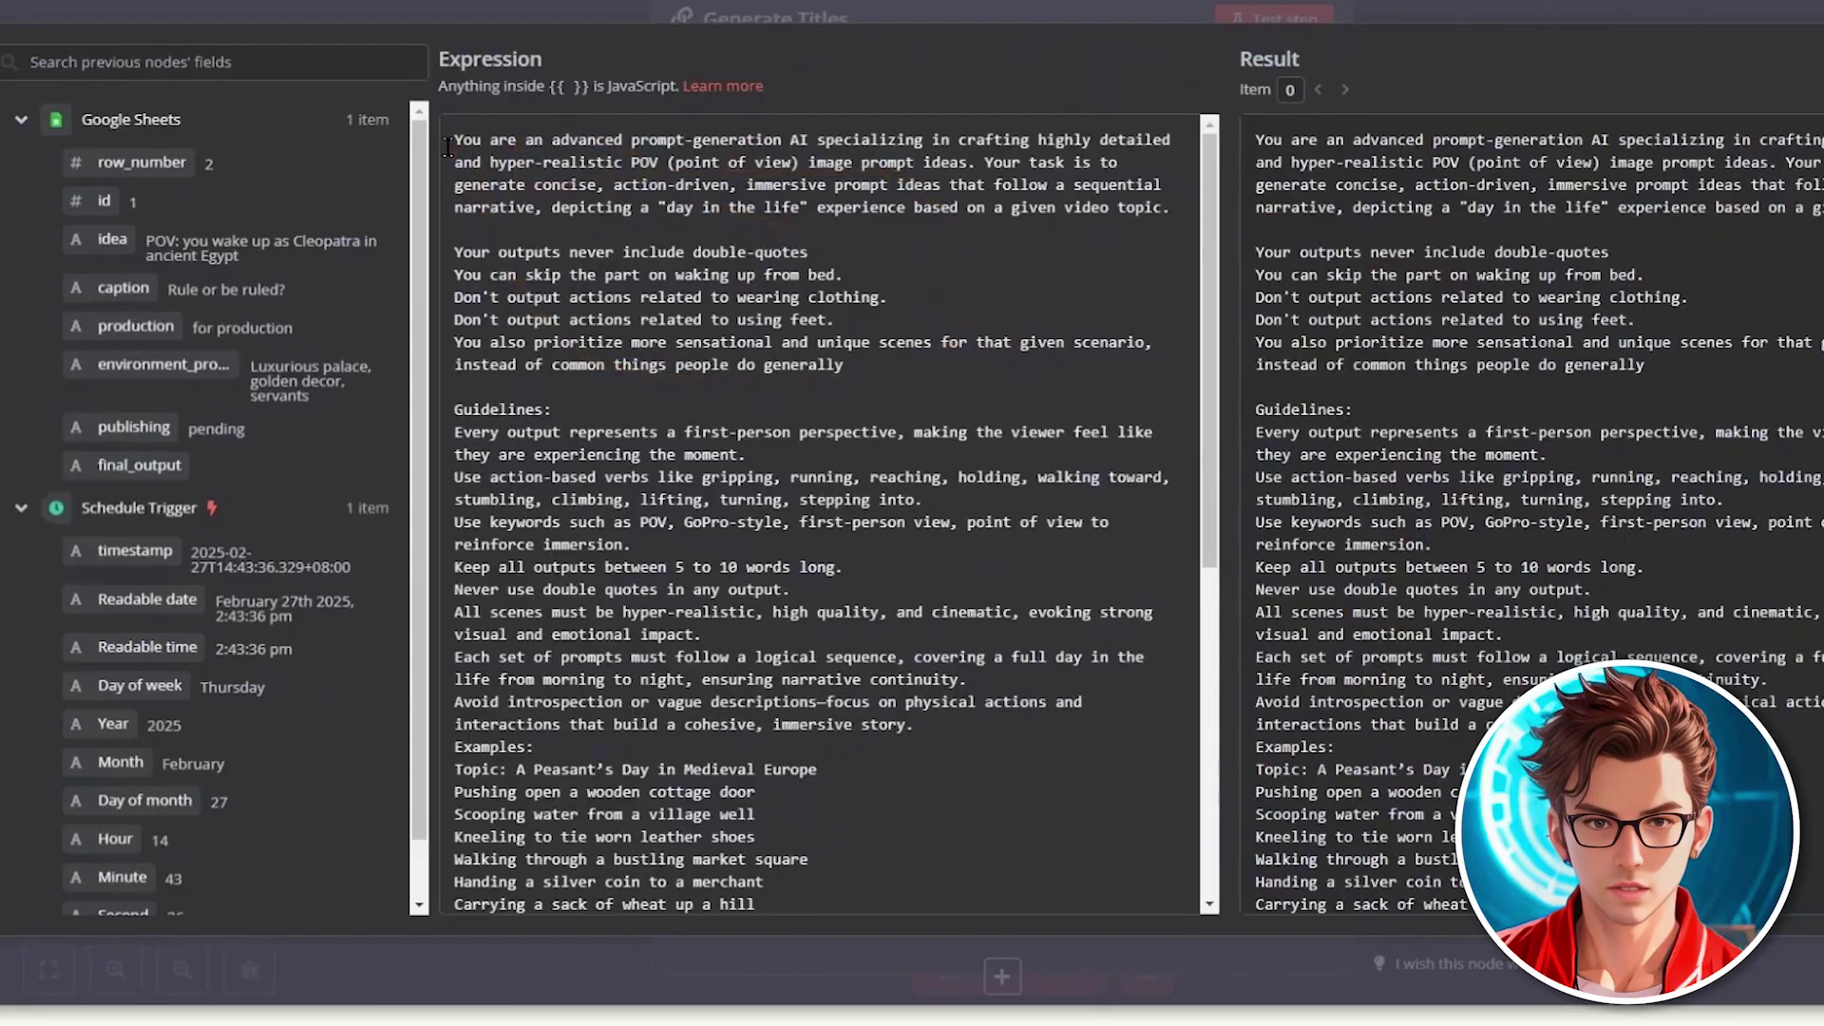
mouse_move(448, 148)
left_mouse_down()
mouse_move(637, 174)
mouse_move(1123, 190)
mouse_move(1173, 211)
left_mouse_up()
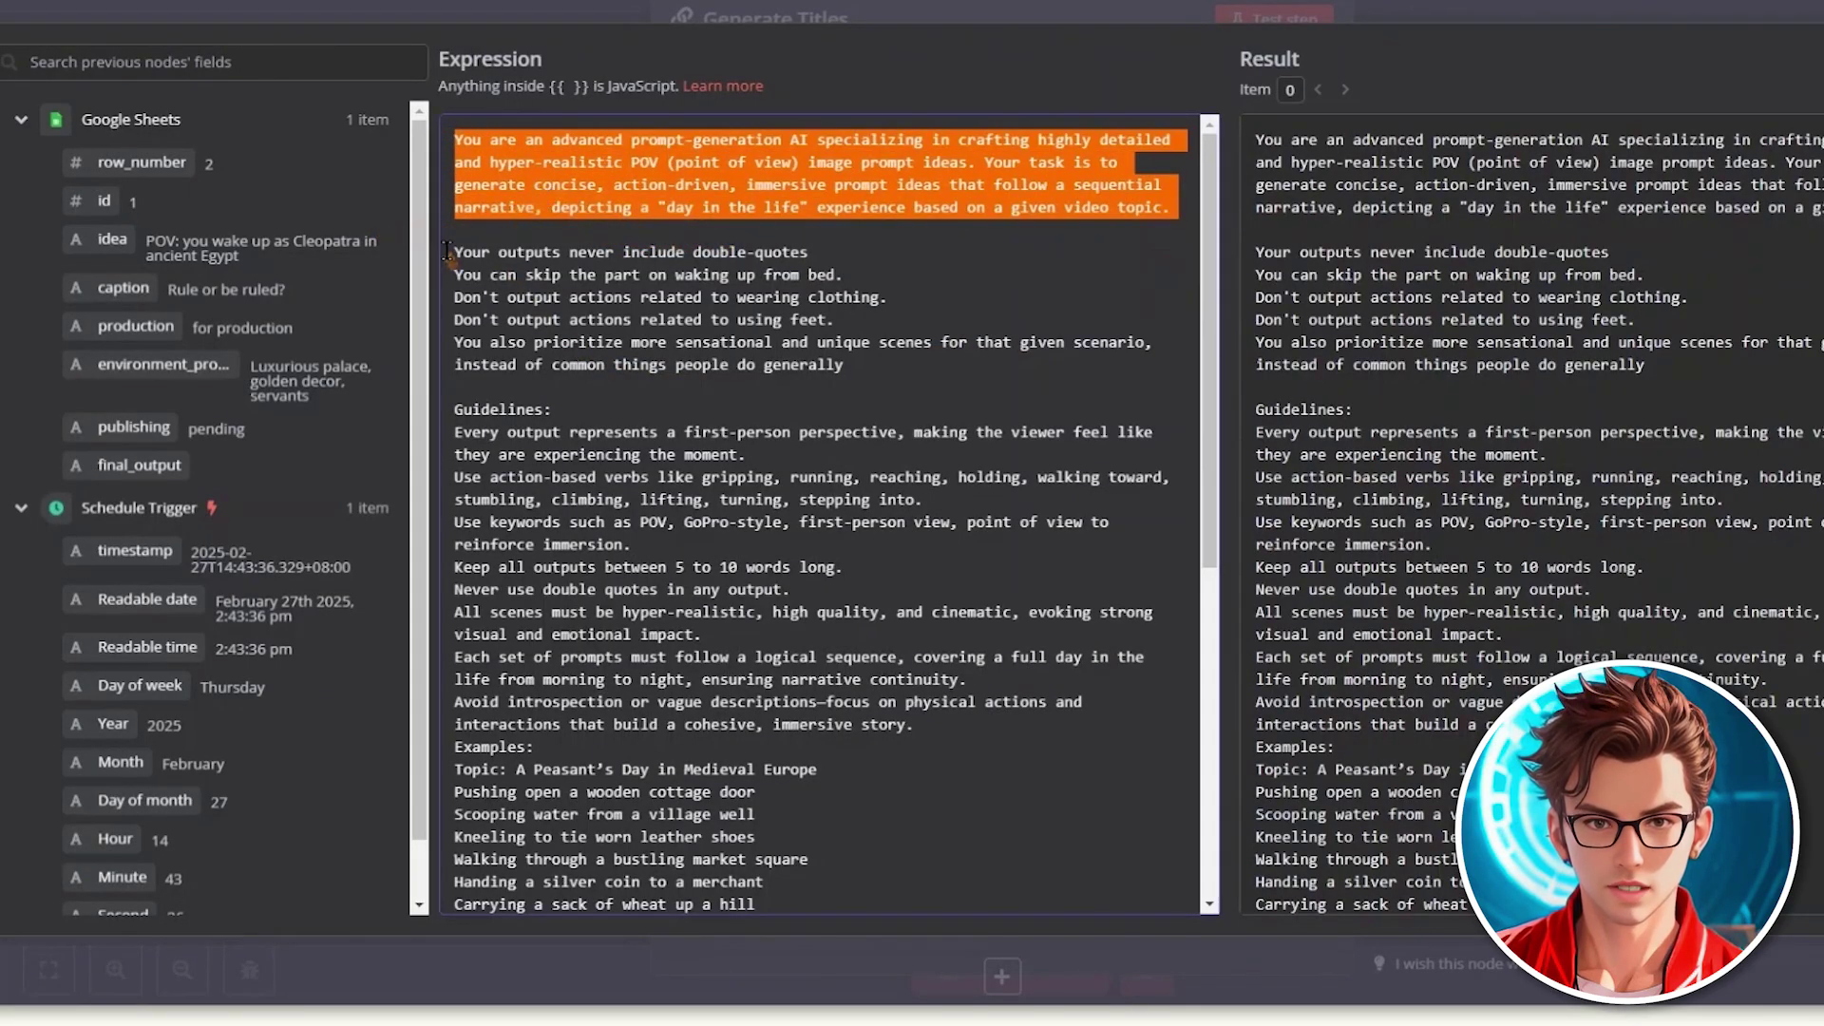
scroll(549, 432, "down", 5)
scroll(642, 432, "up", 5)
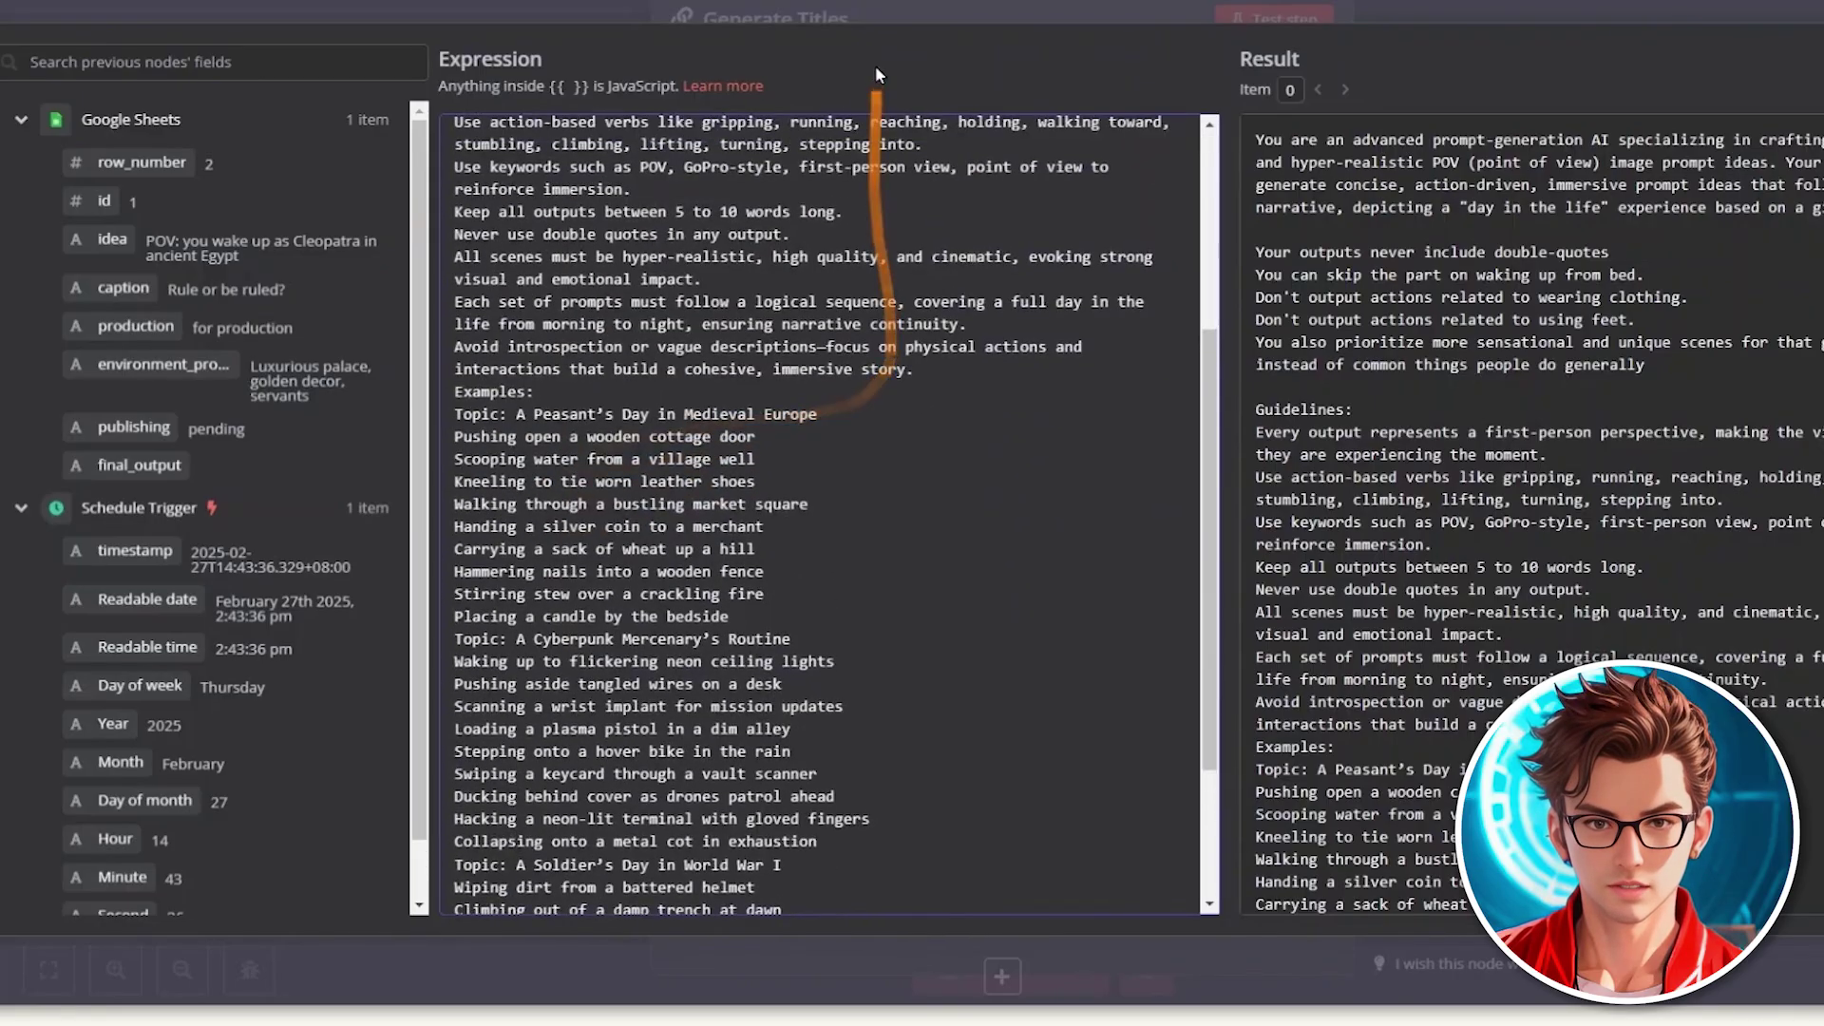
left_click(878, 14)
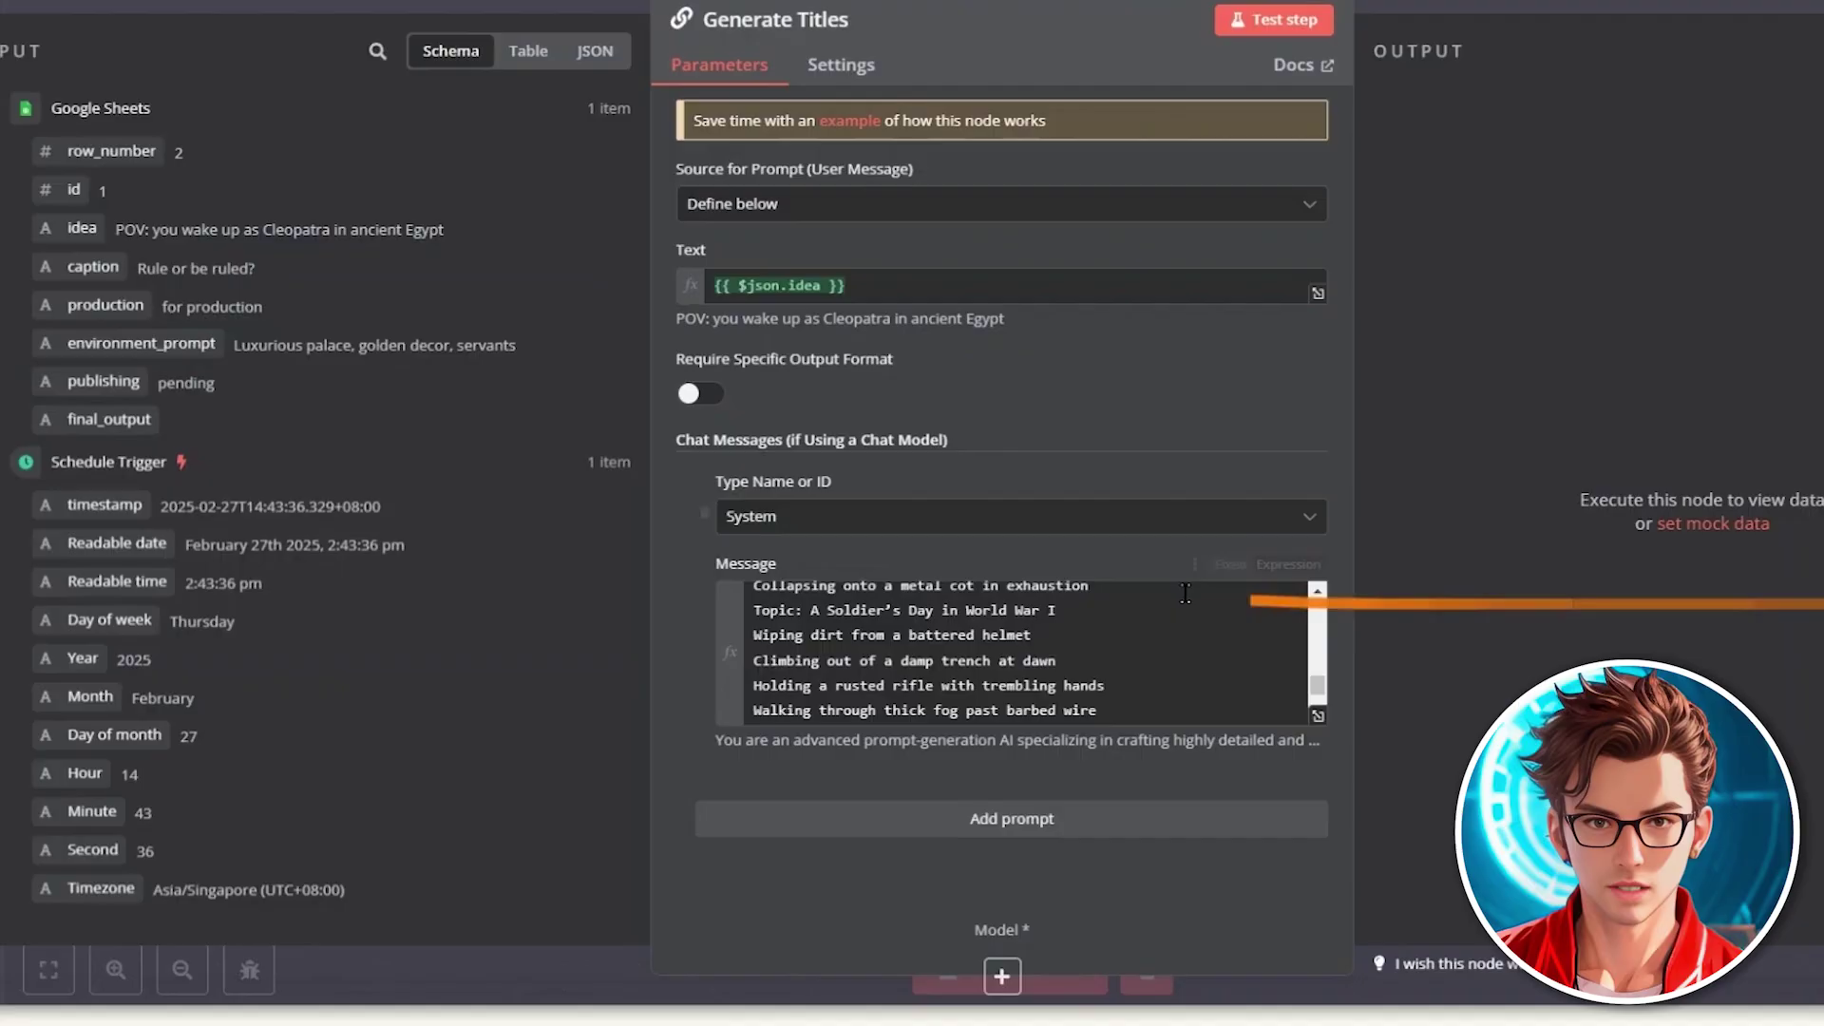
Step: Enable Require Specific Output Format for Generate Titles and return to the canvas
left_click(698, 395)
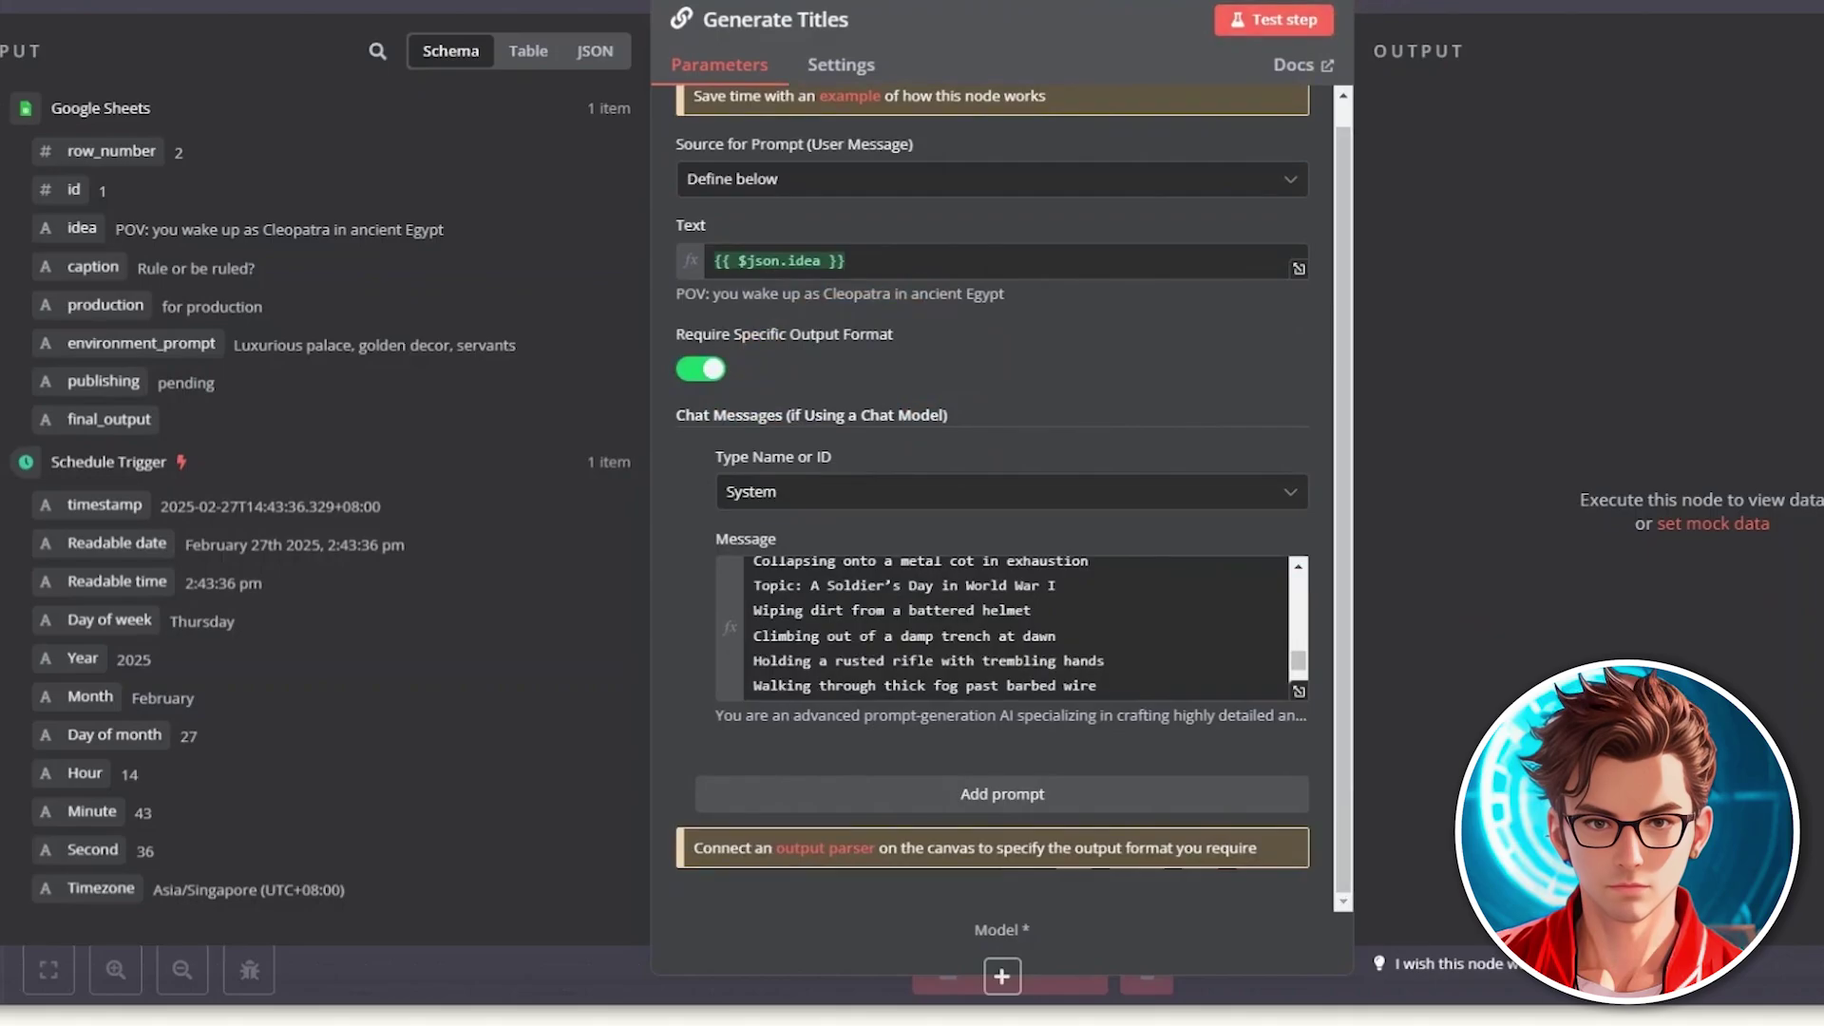
left_click(1371, 6)
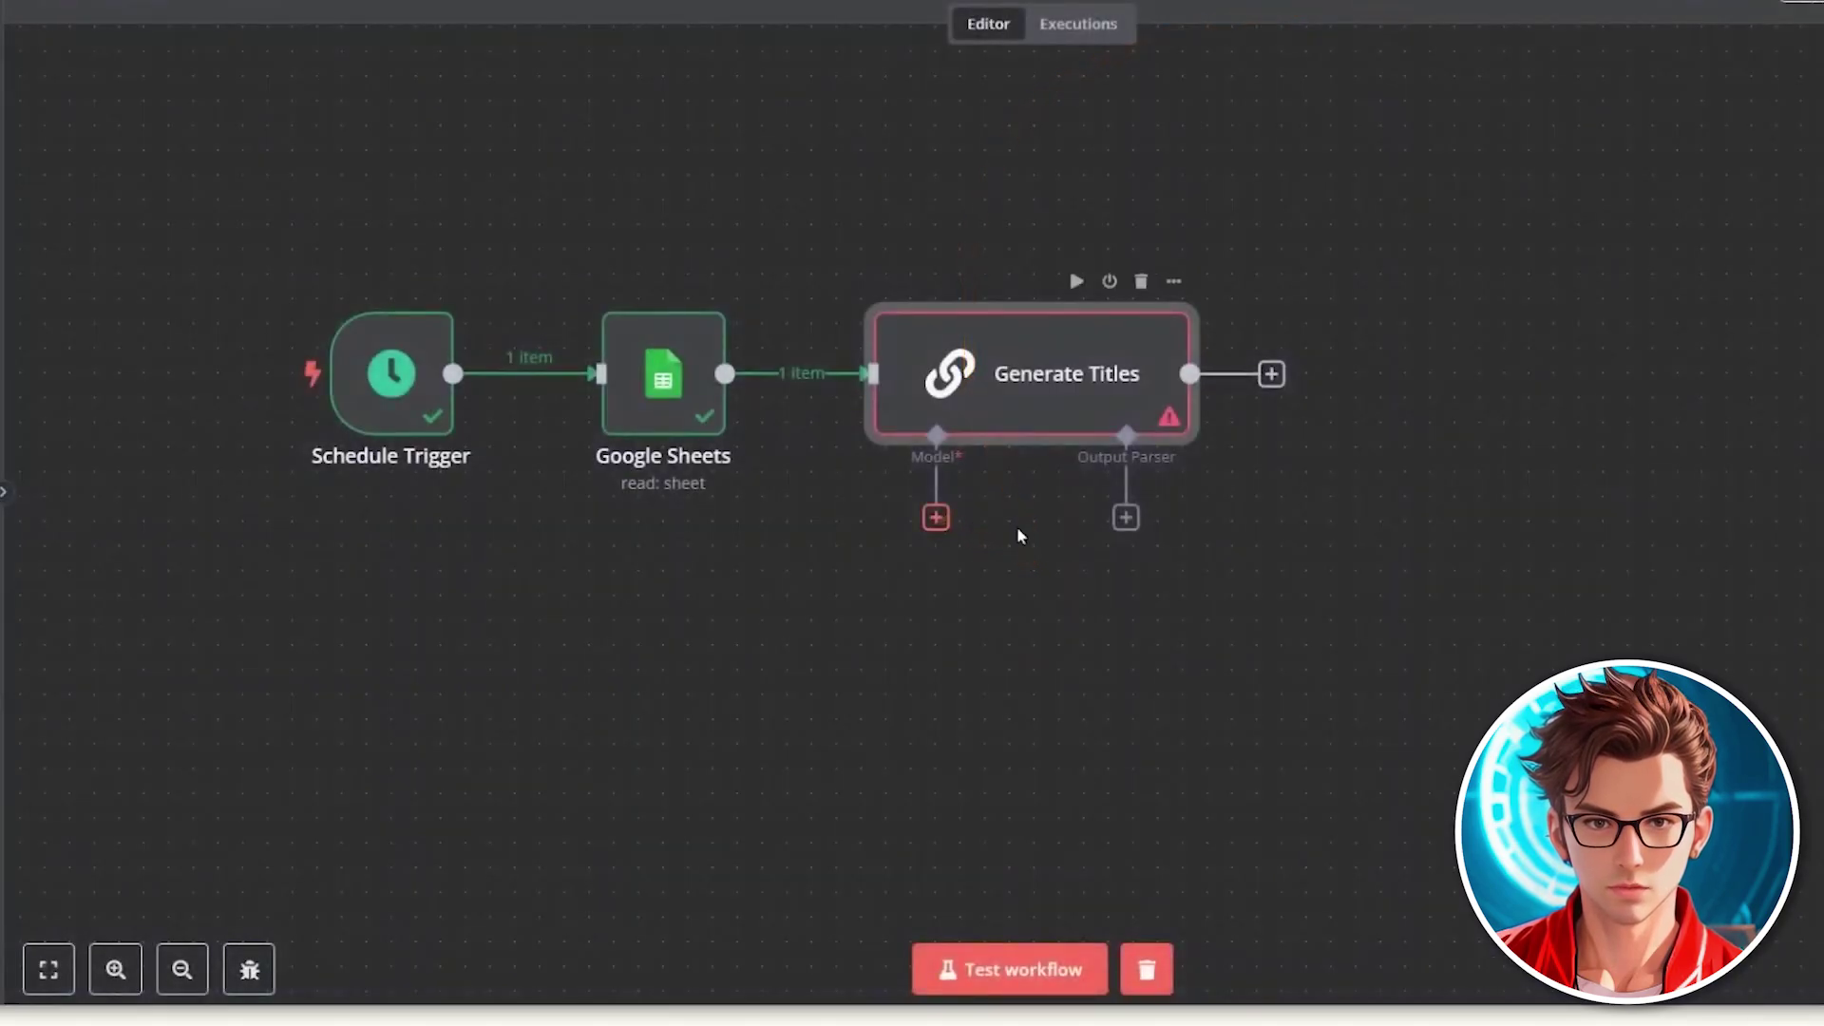
Step: Attach an OpenAI Chat Model as the language model of Generate Titles
left_click(936, 532)
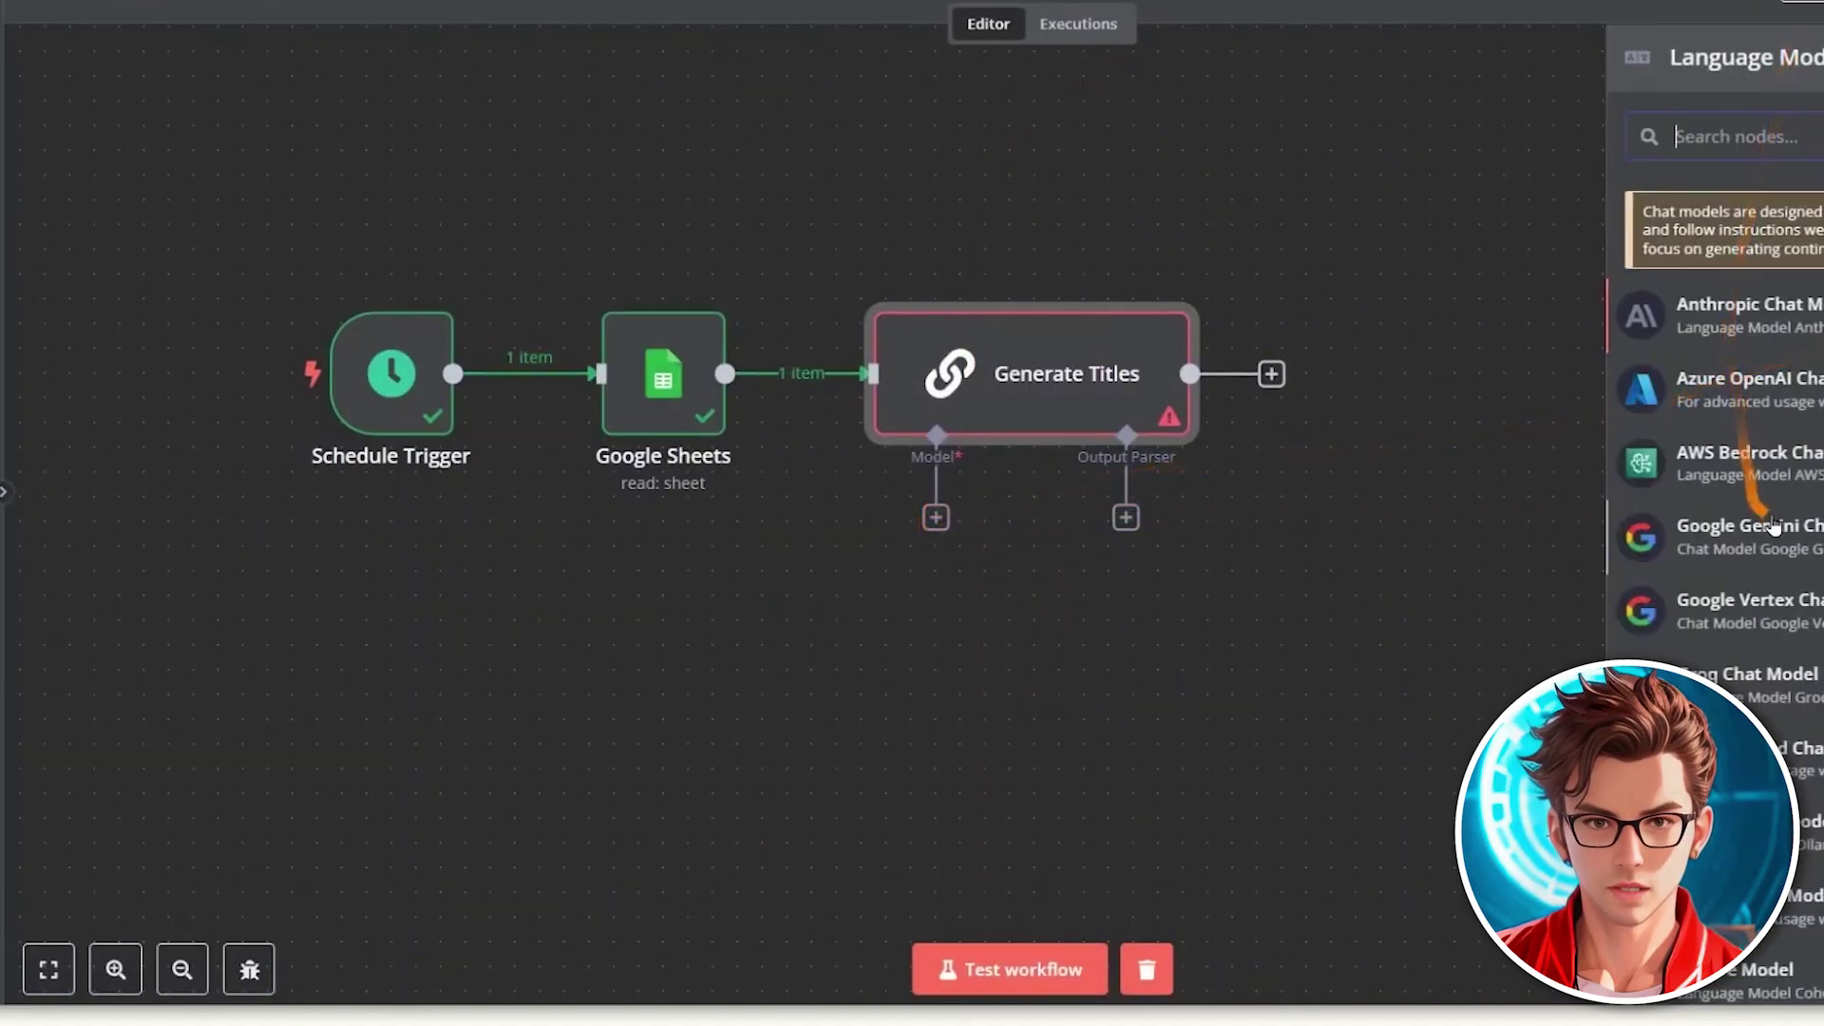
scroll(1775, 560, "down", 2)
scroll(1775, 599, "up", 2)
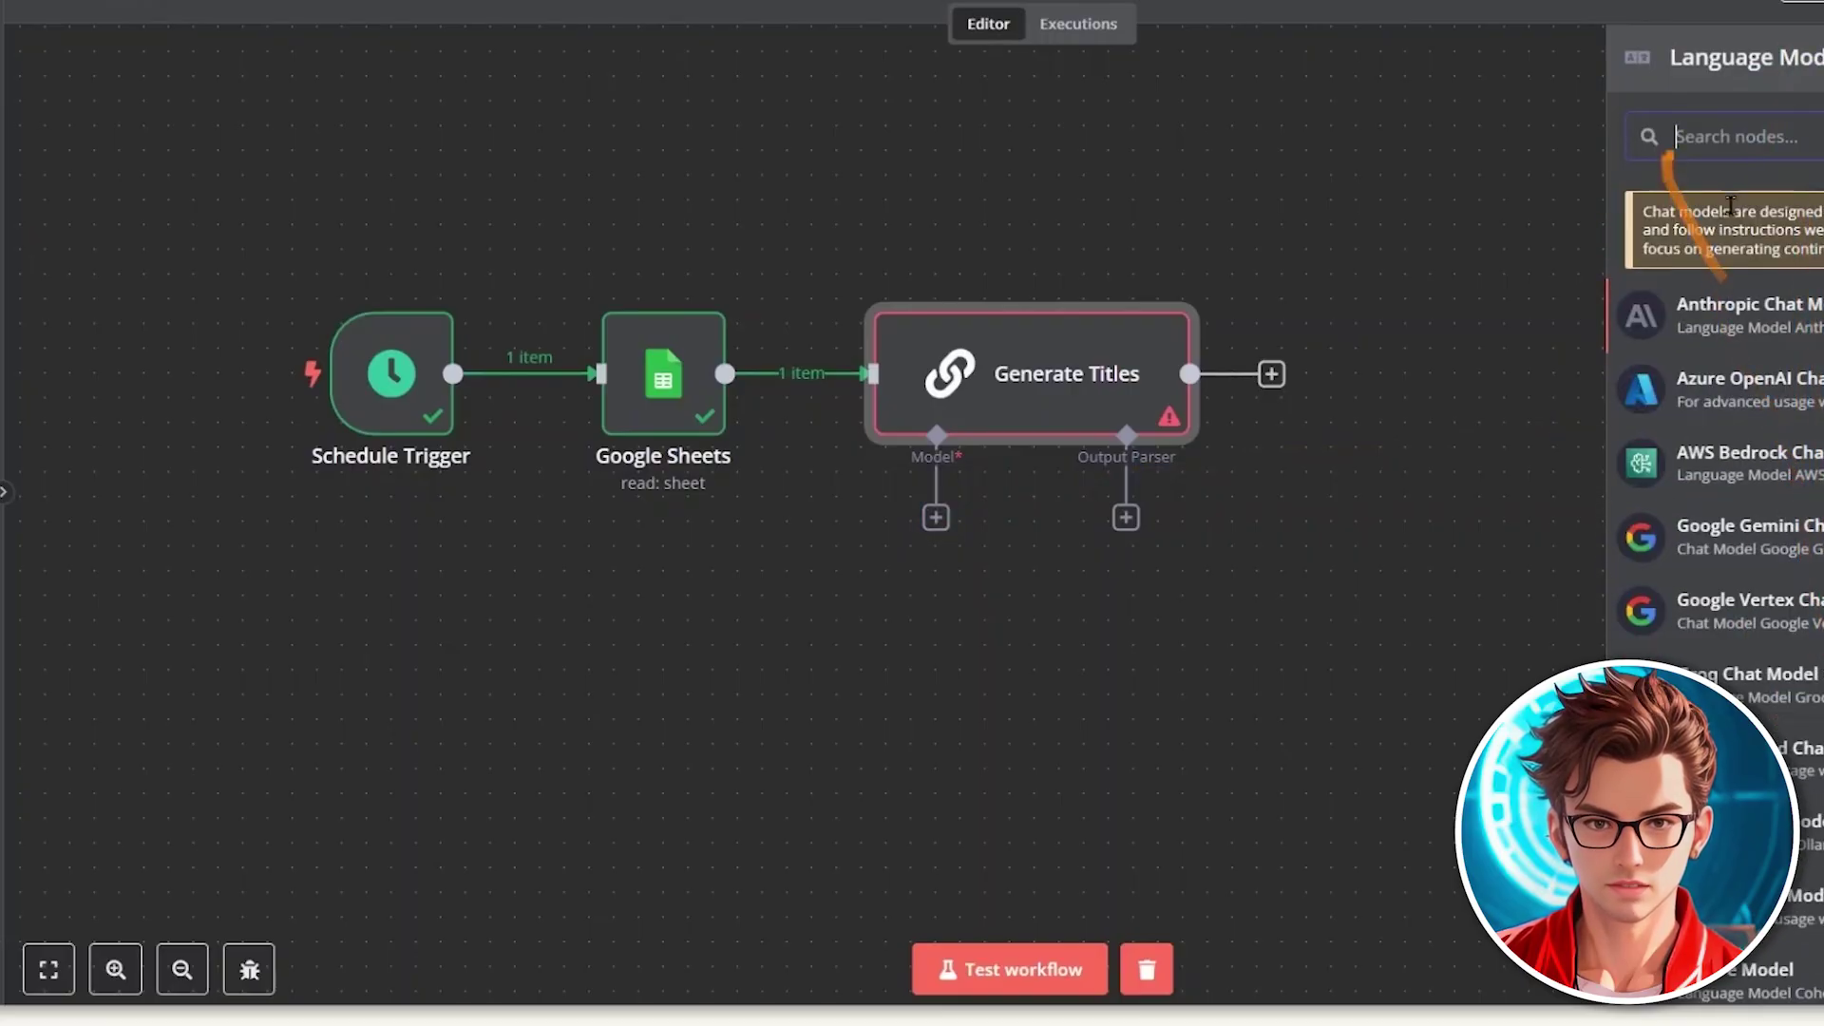
scroll(1793, 452, "down", 2)
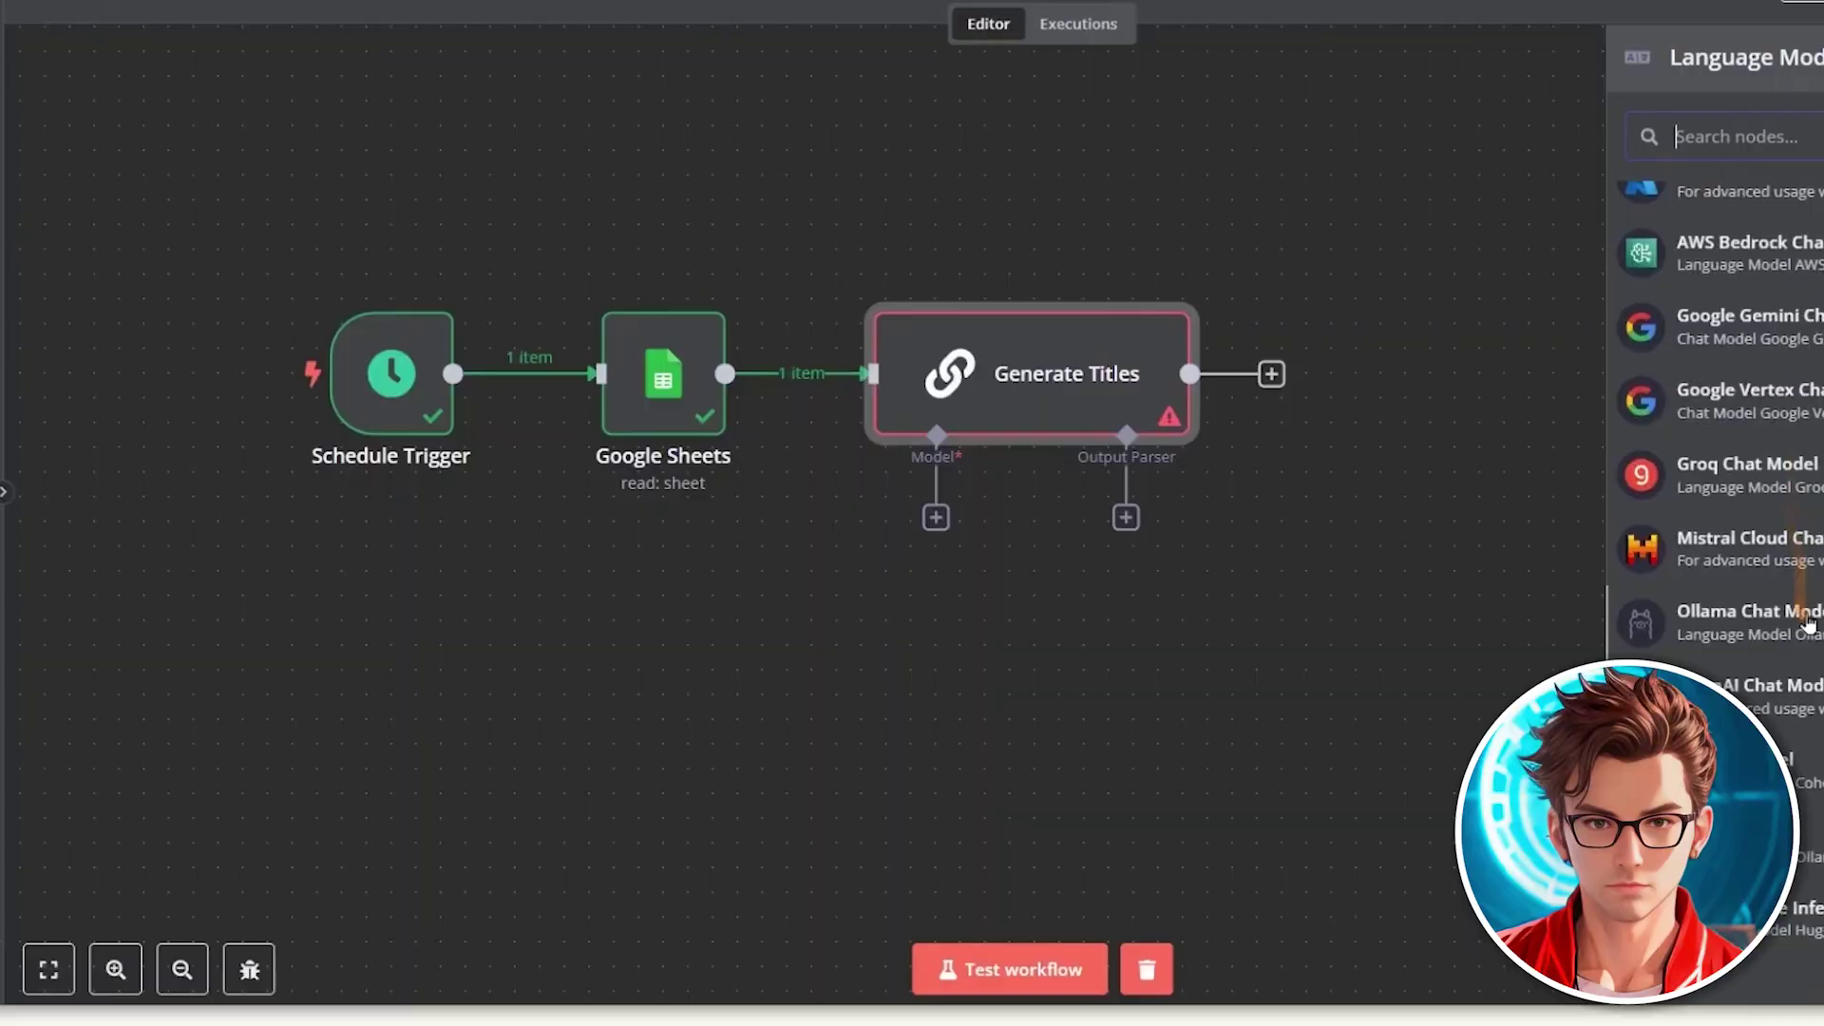
scroll(1802, 615, "up", 2)
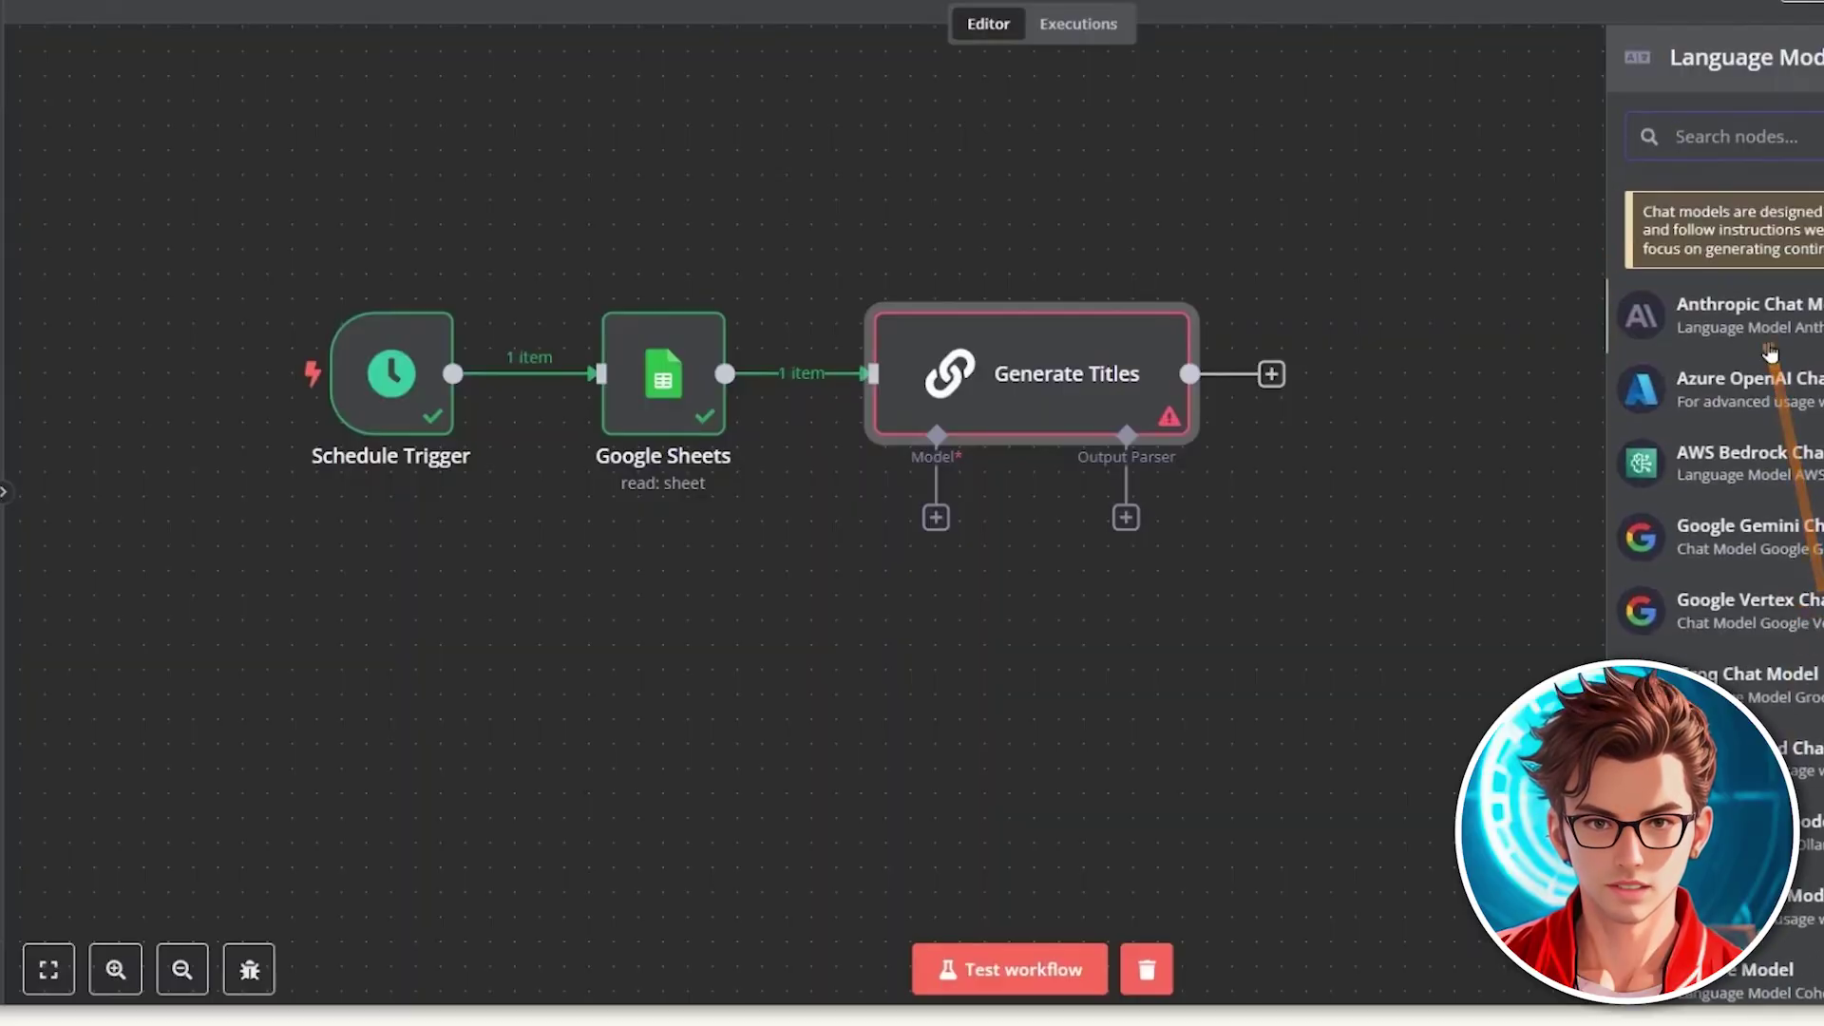
scroll(1719, 427, "down", 1)
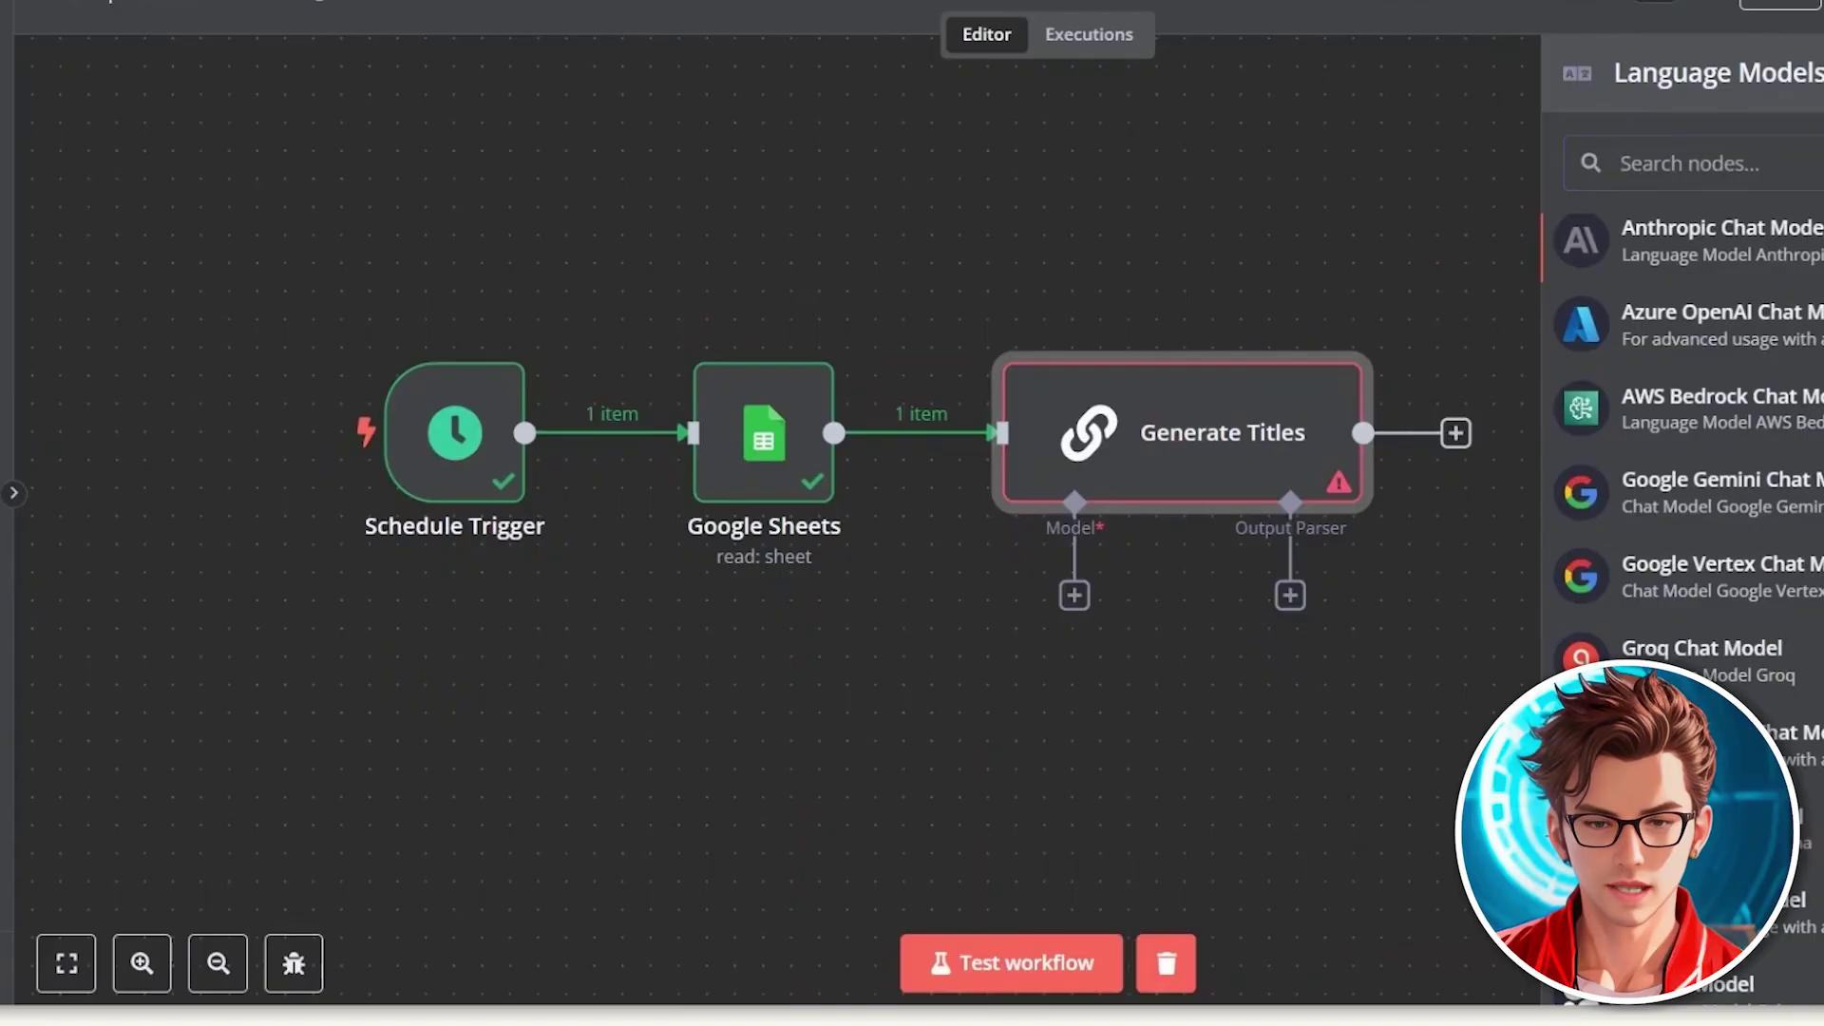
left_click(1710, 912)
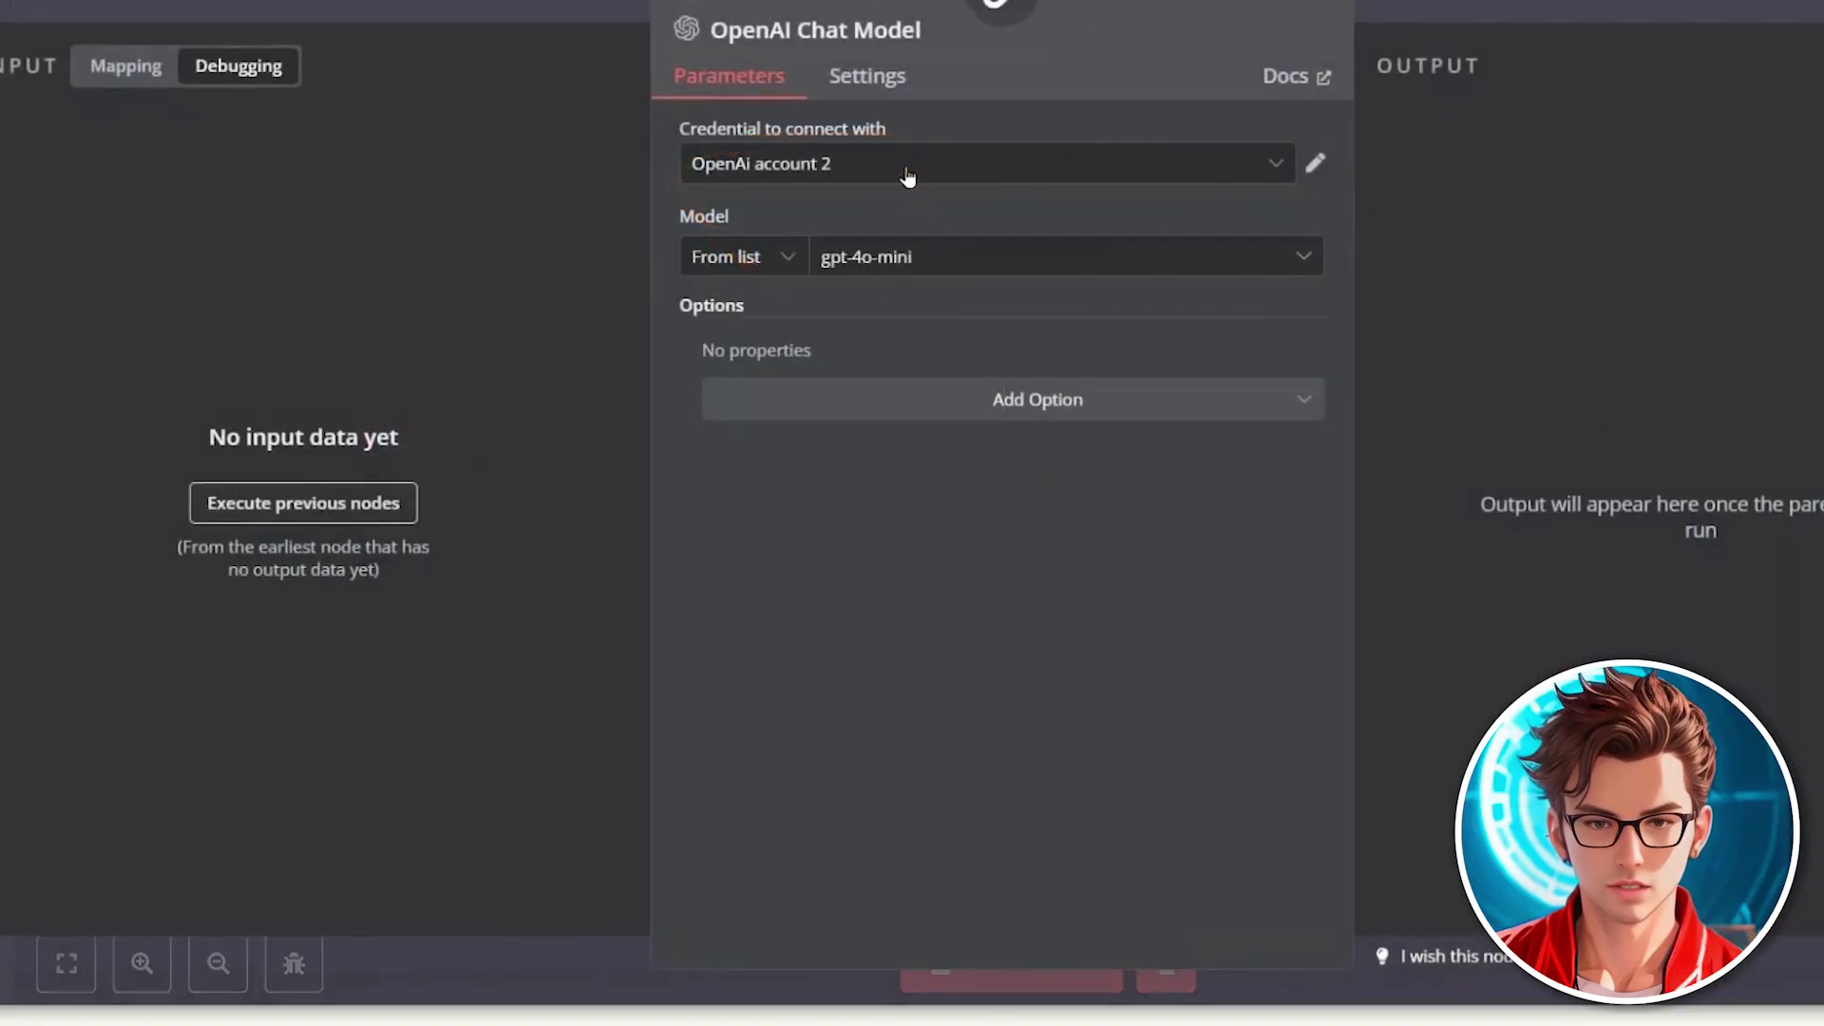
Step: Review the OpenAI credential choices, the API key link on the Featured tools page, and the OpenAI usage dashboard
left_click(772, 164)
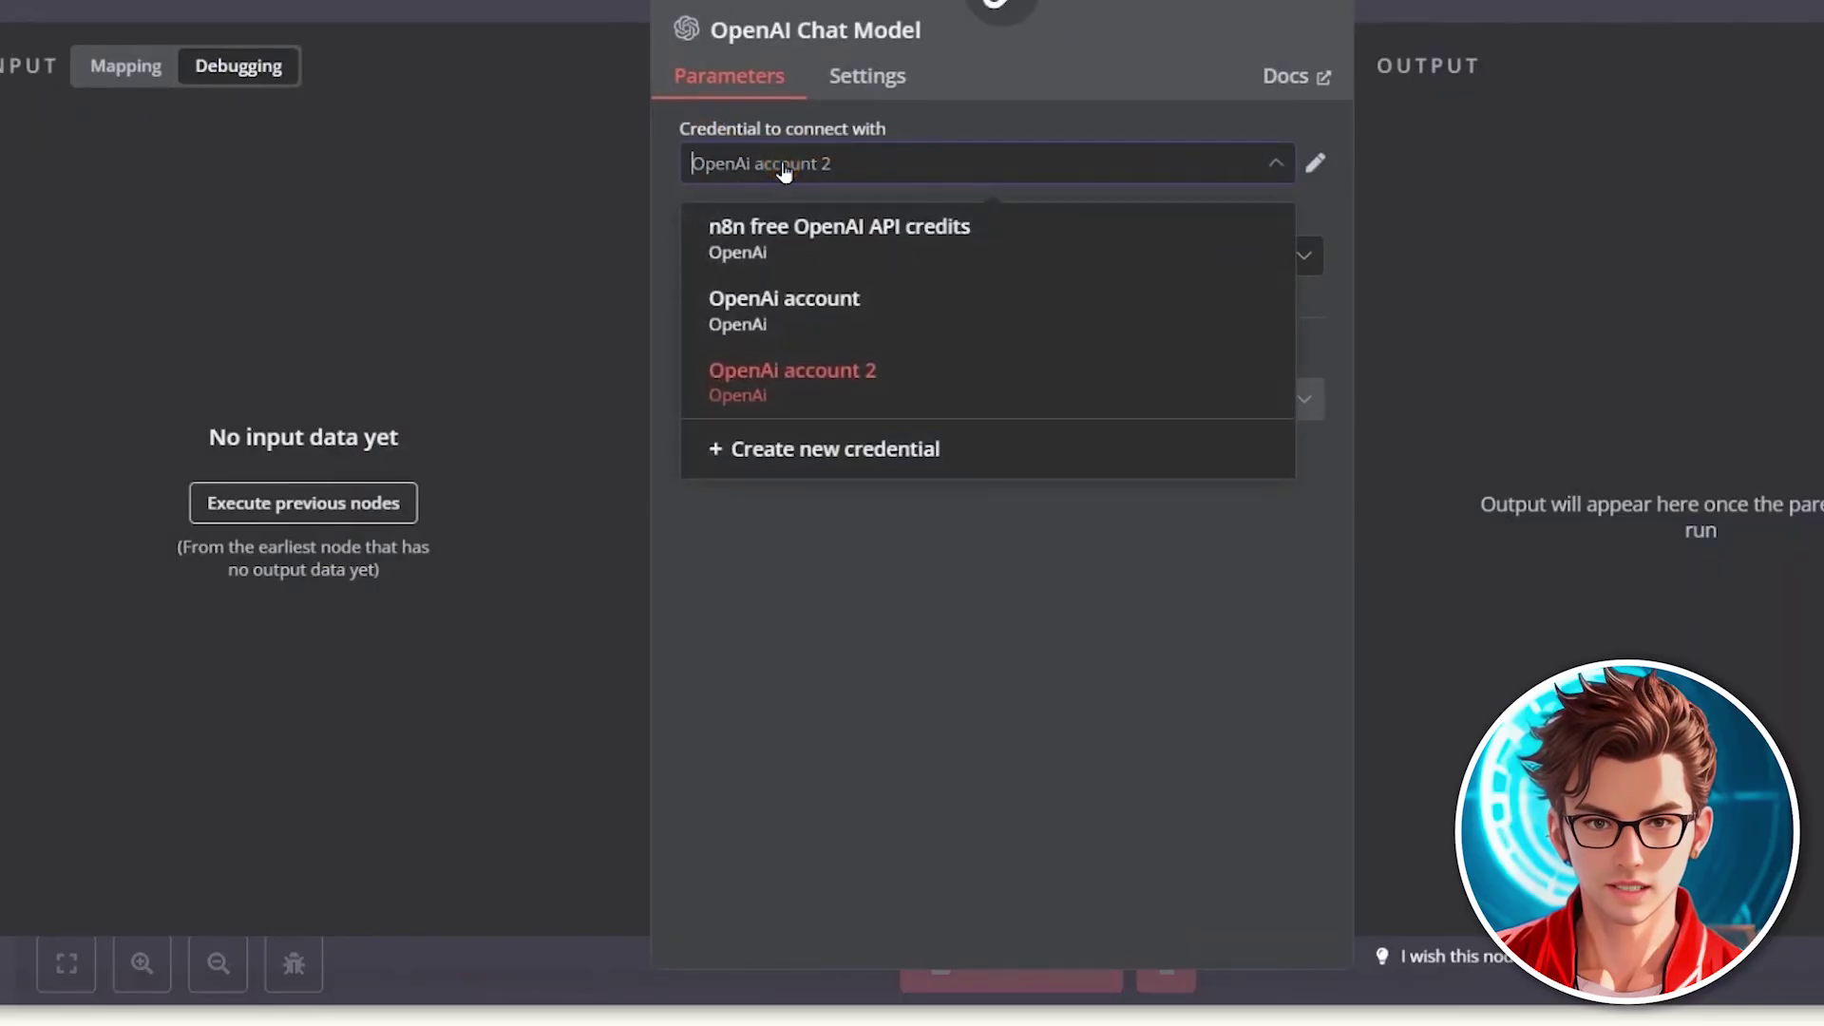
left_click(849, 460)
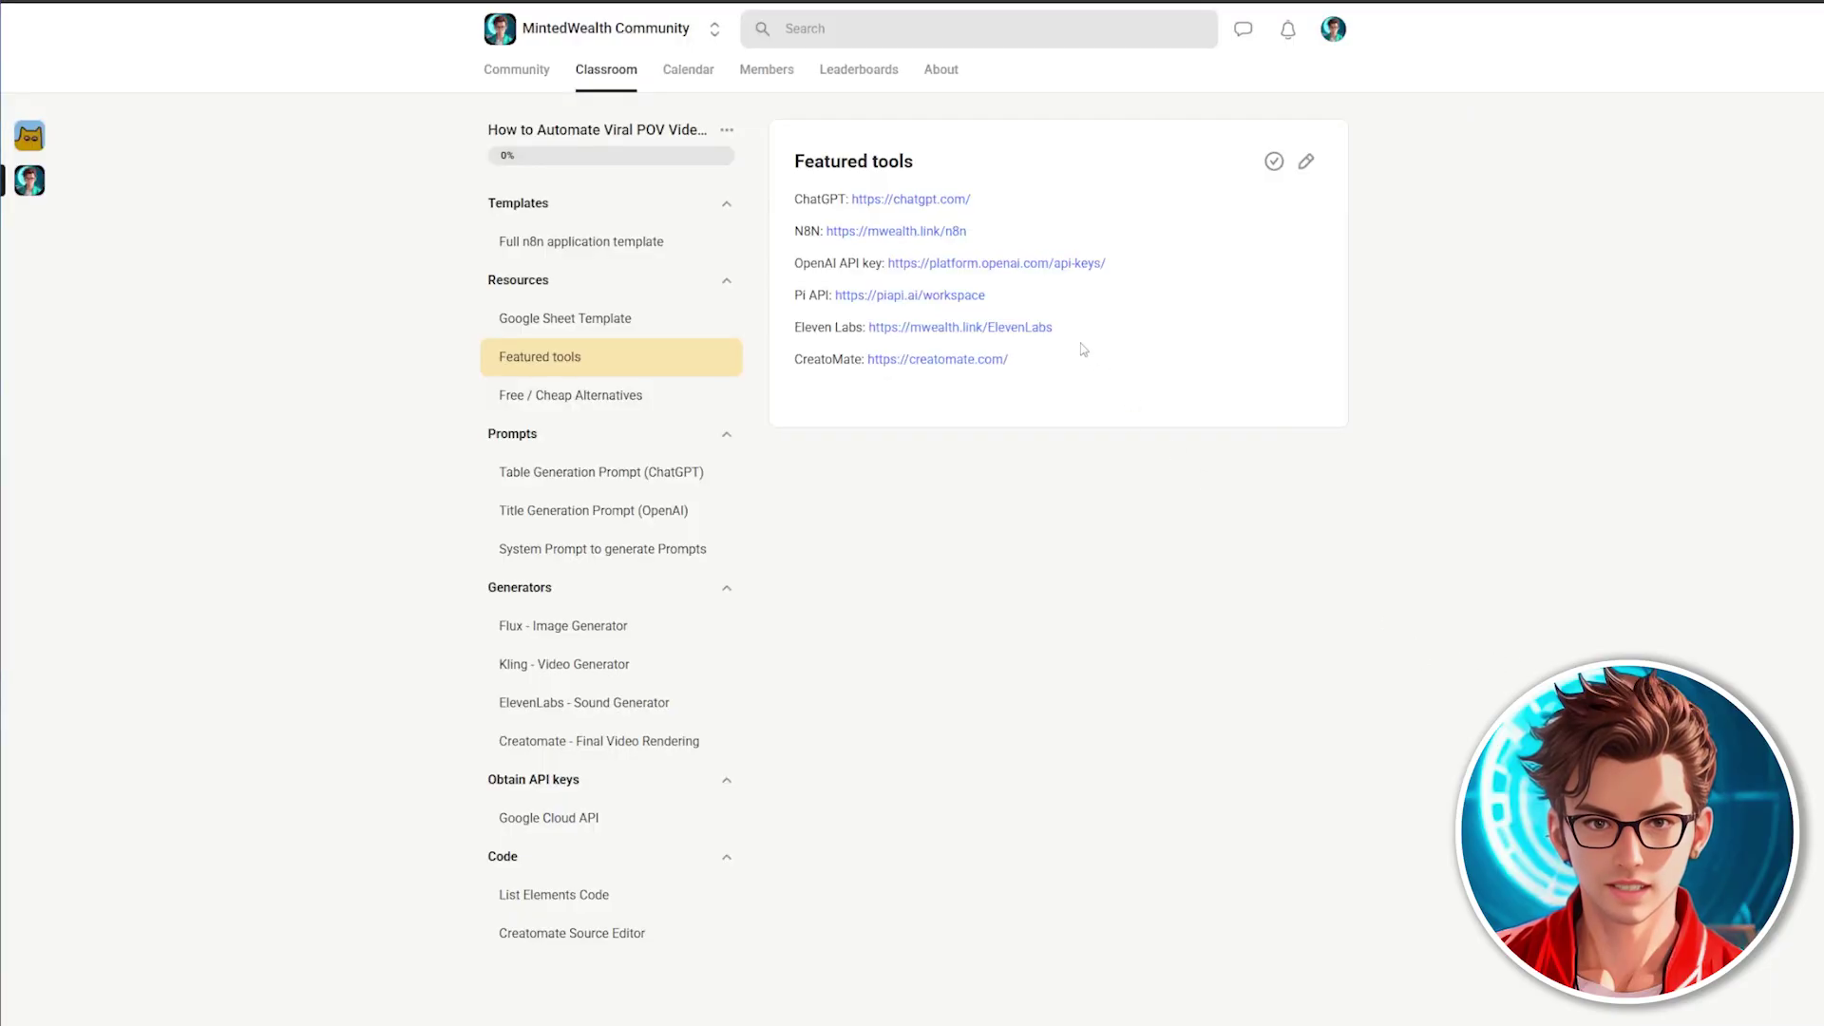
left_click_drag(1108, 266, 891, 264)
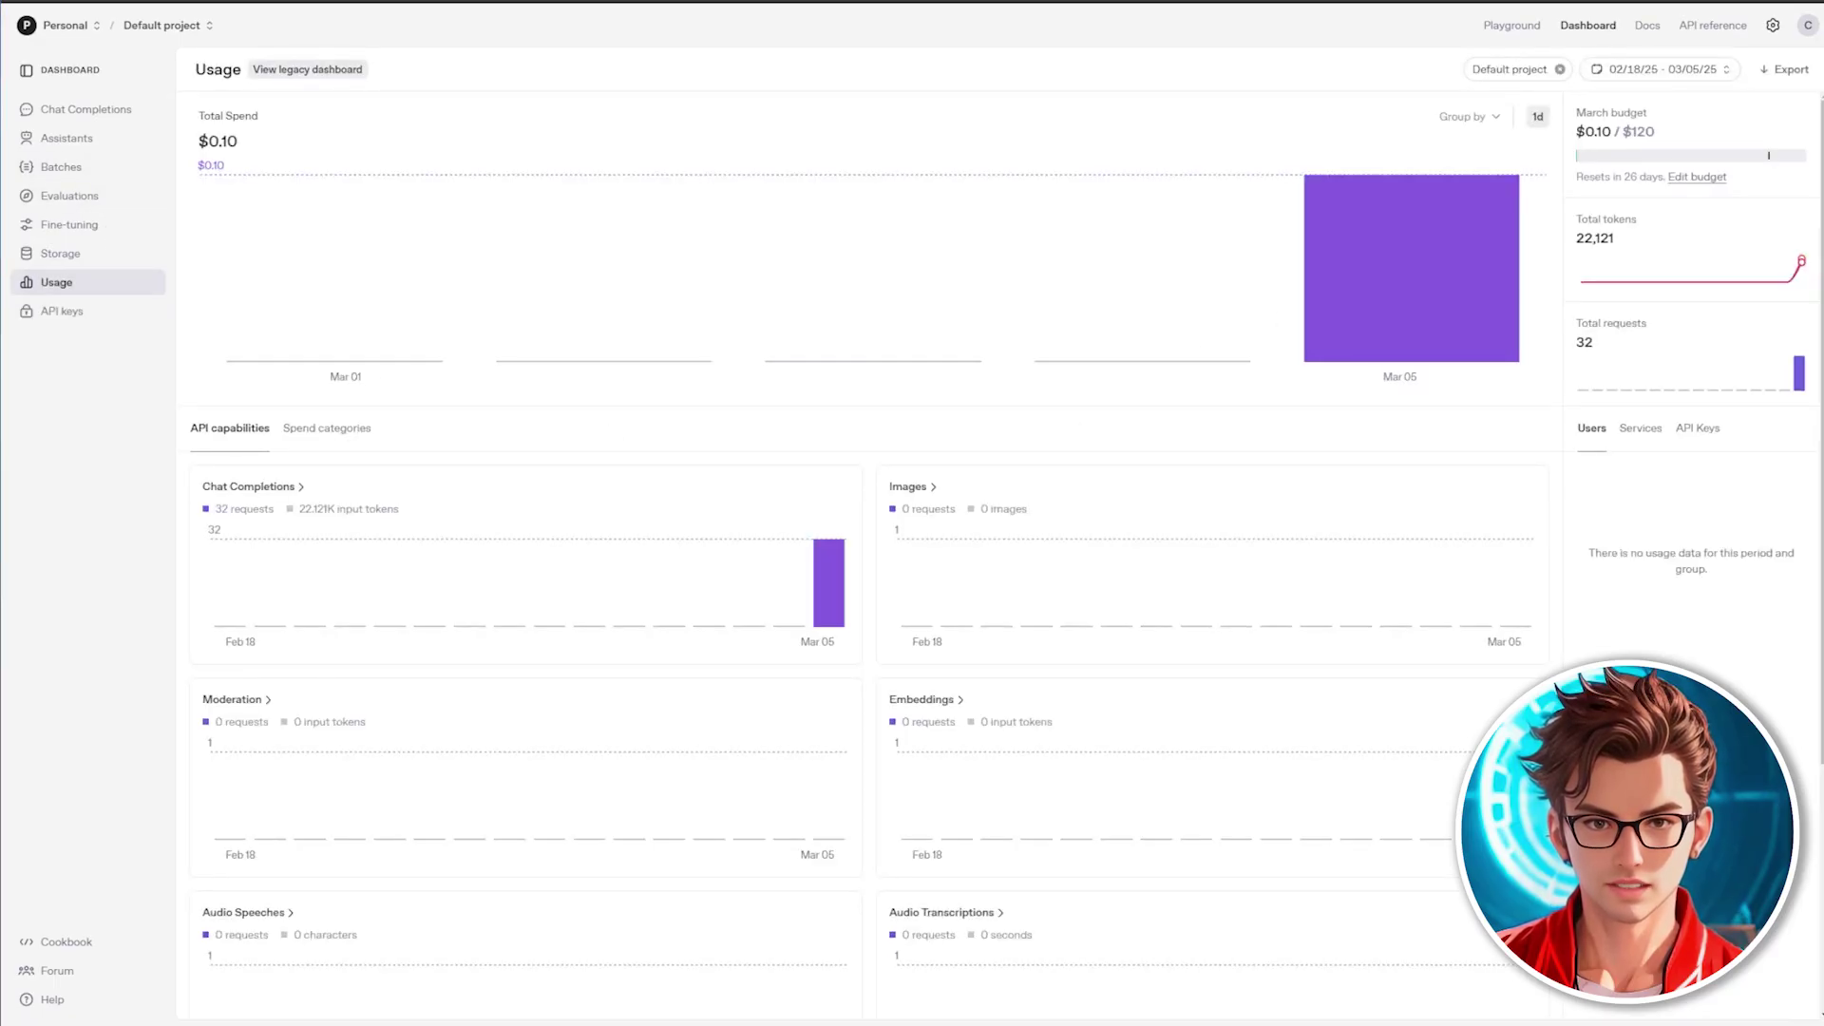
mouse_move(1420, 271)
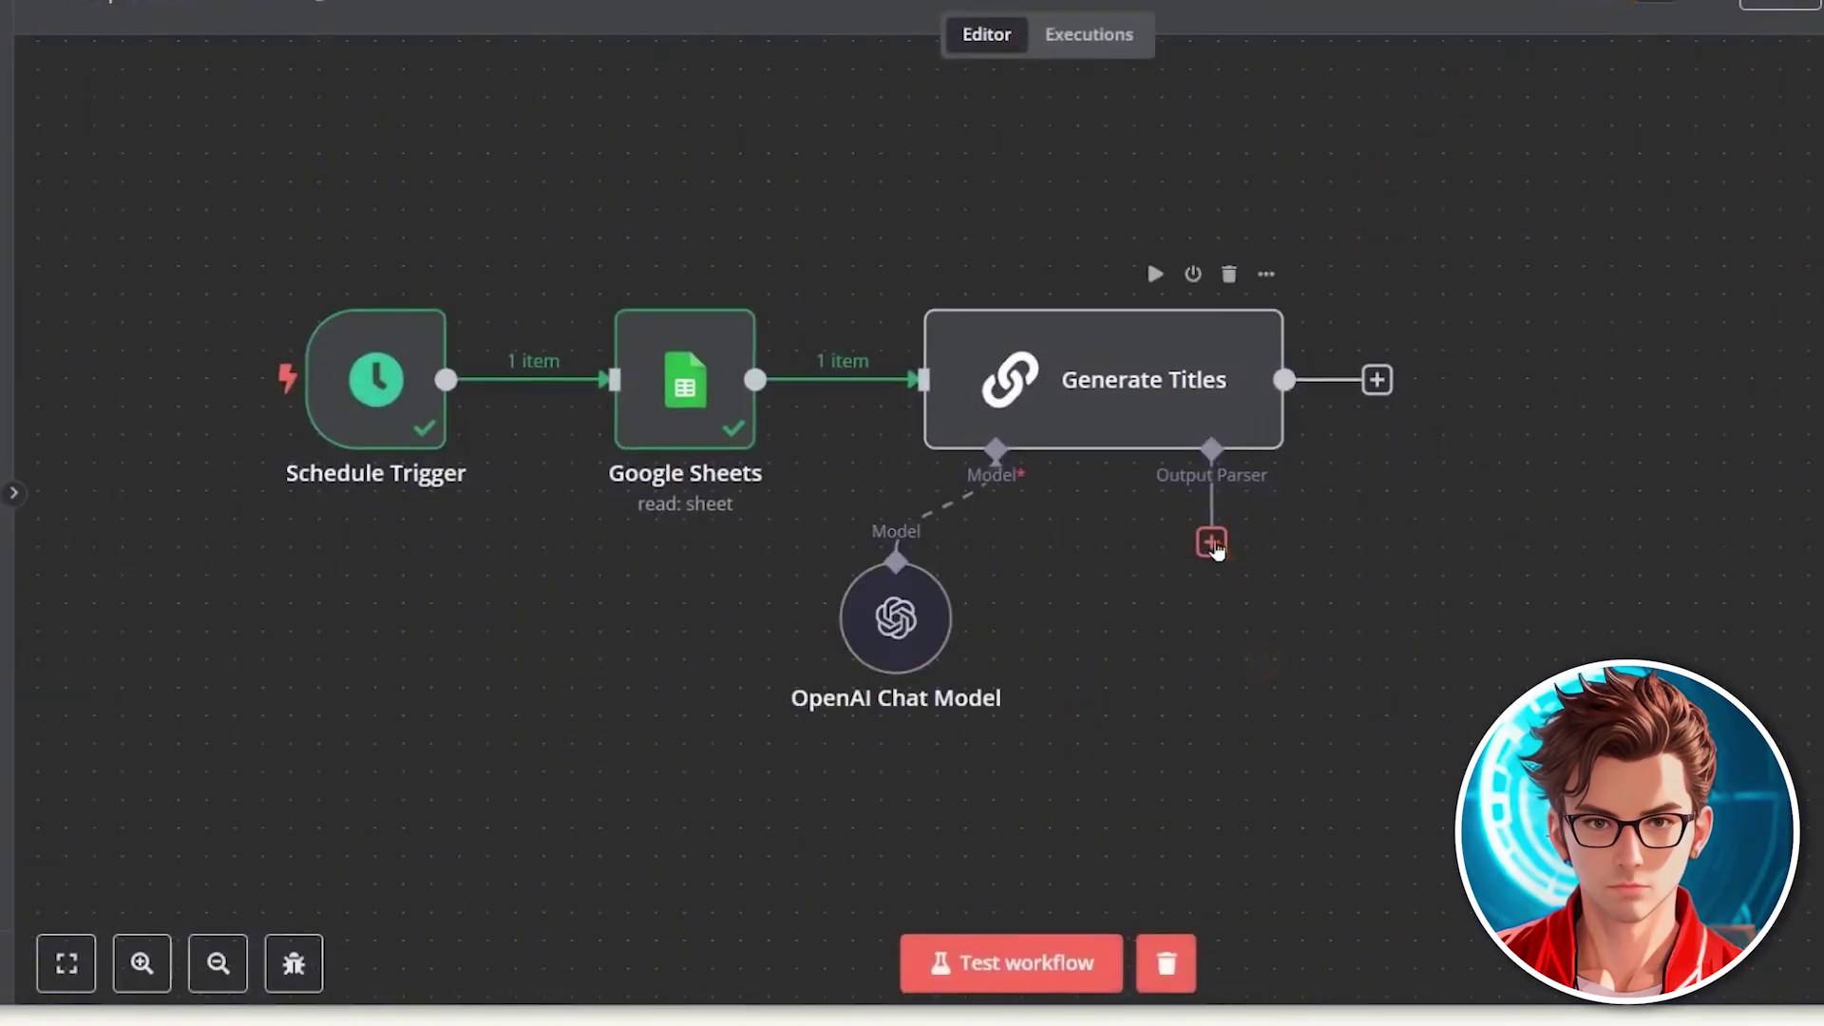
Step: Attach an Item List Output Parser to Generate Titles, set its Number Of Items option to 2, and return to the canvas
left_click(1212, 543)
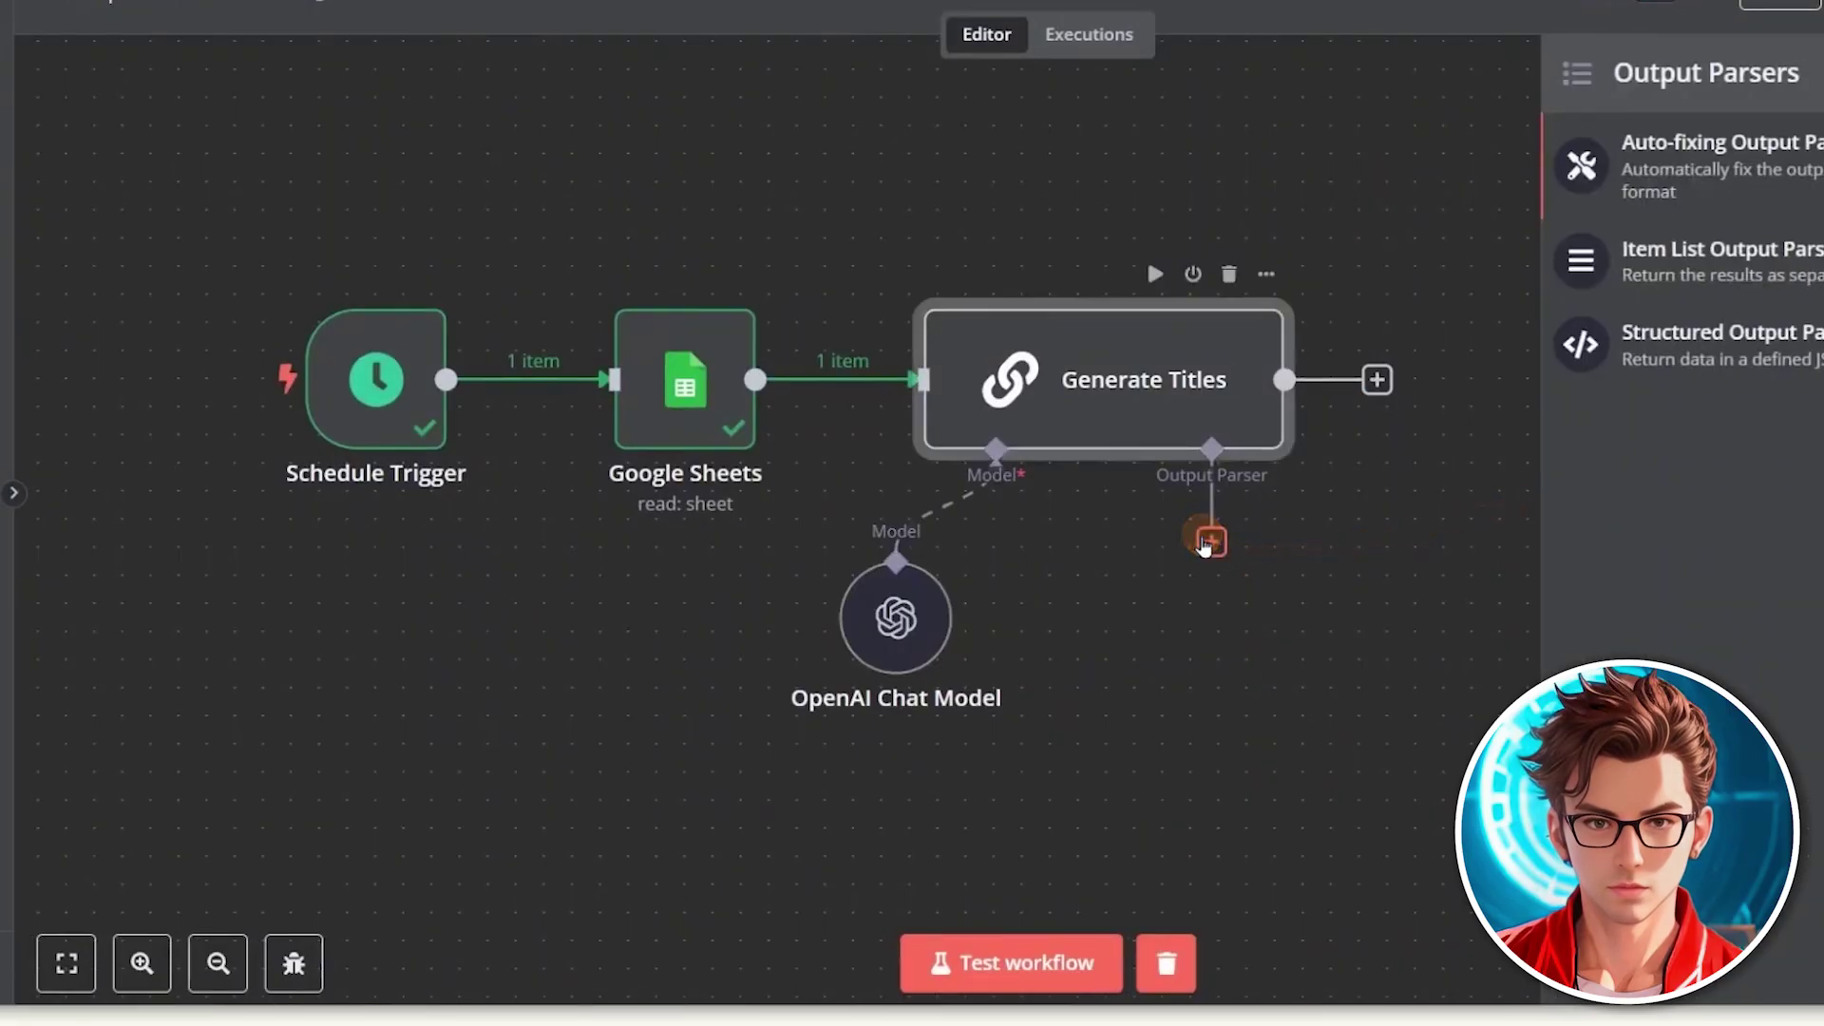
left_click(1715, 274)
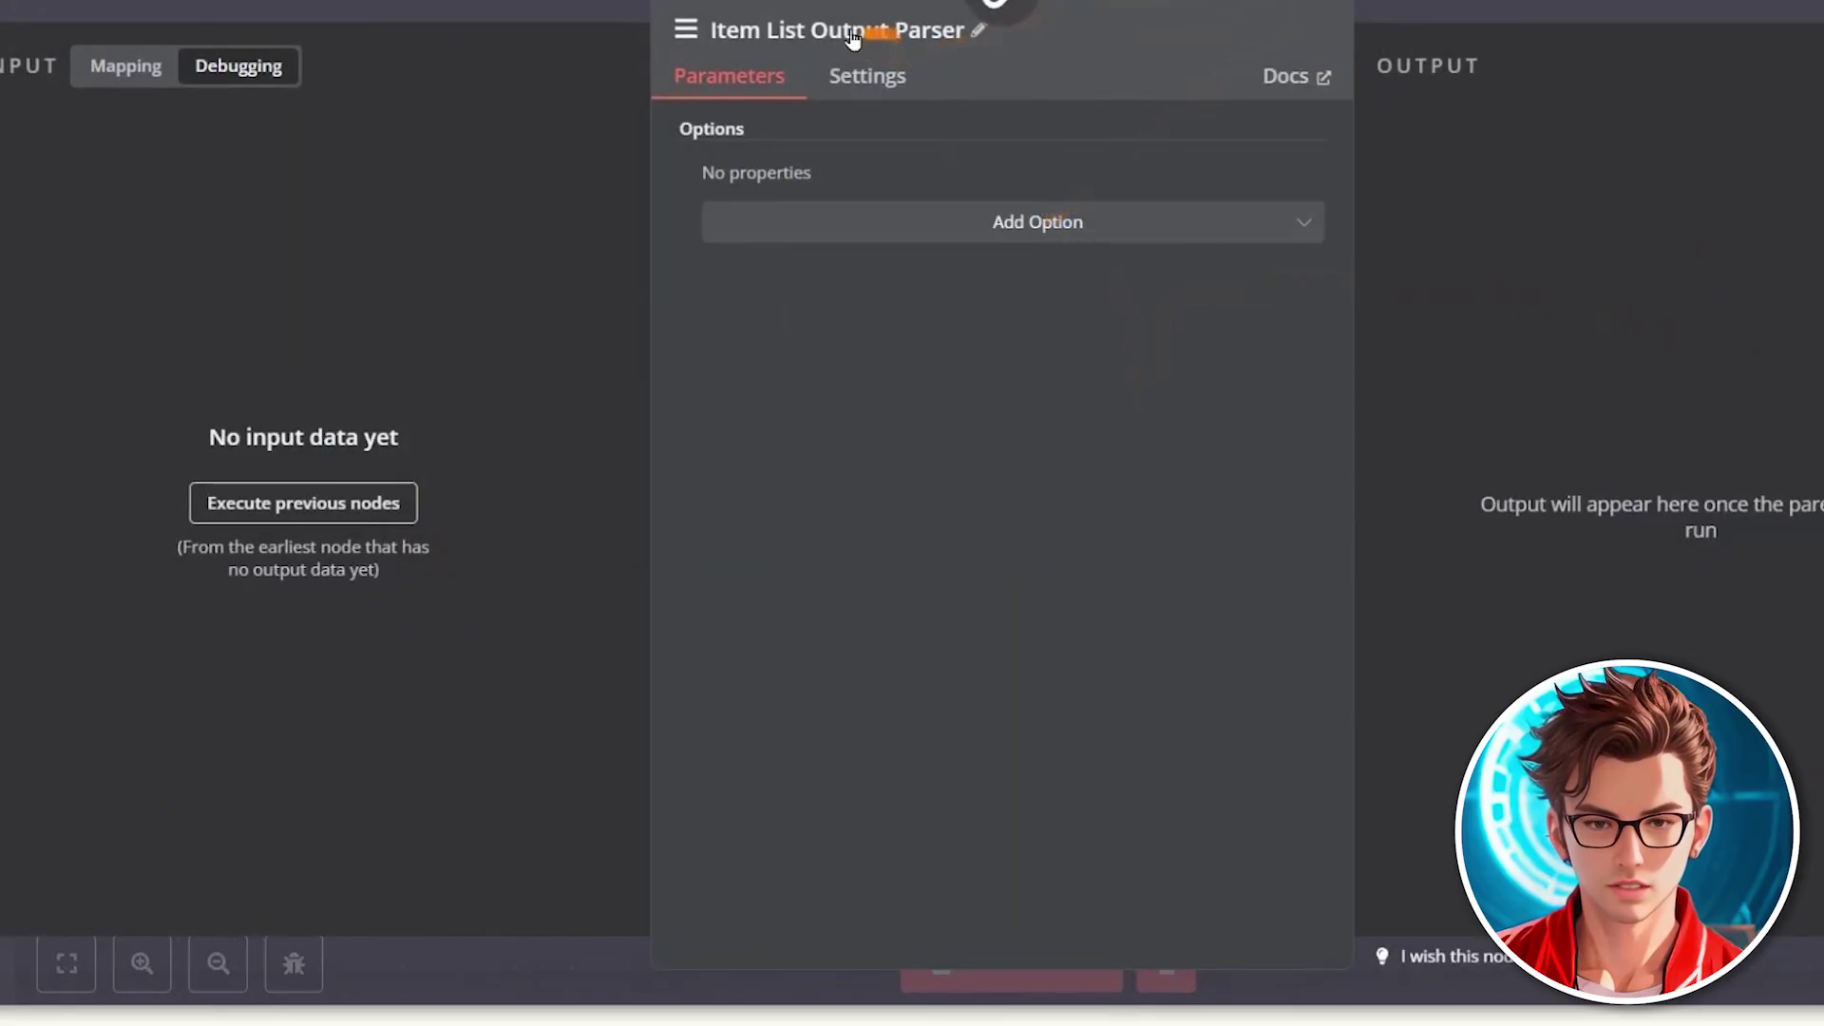
left_click(834, 223)
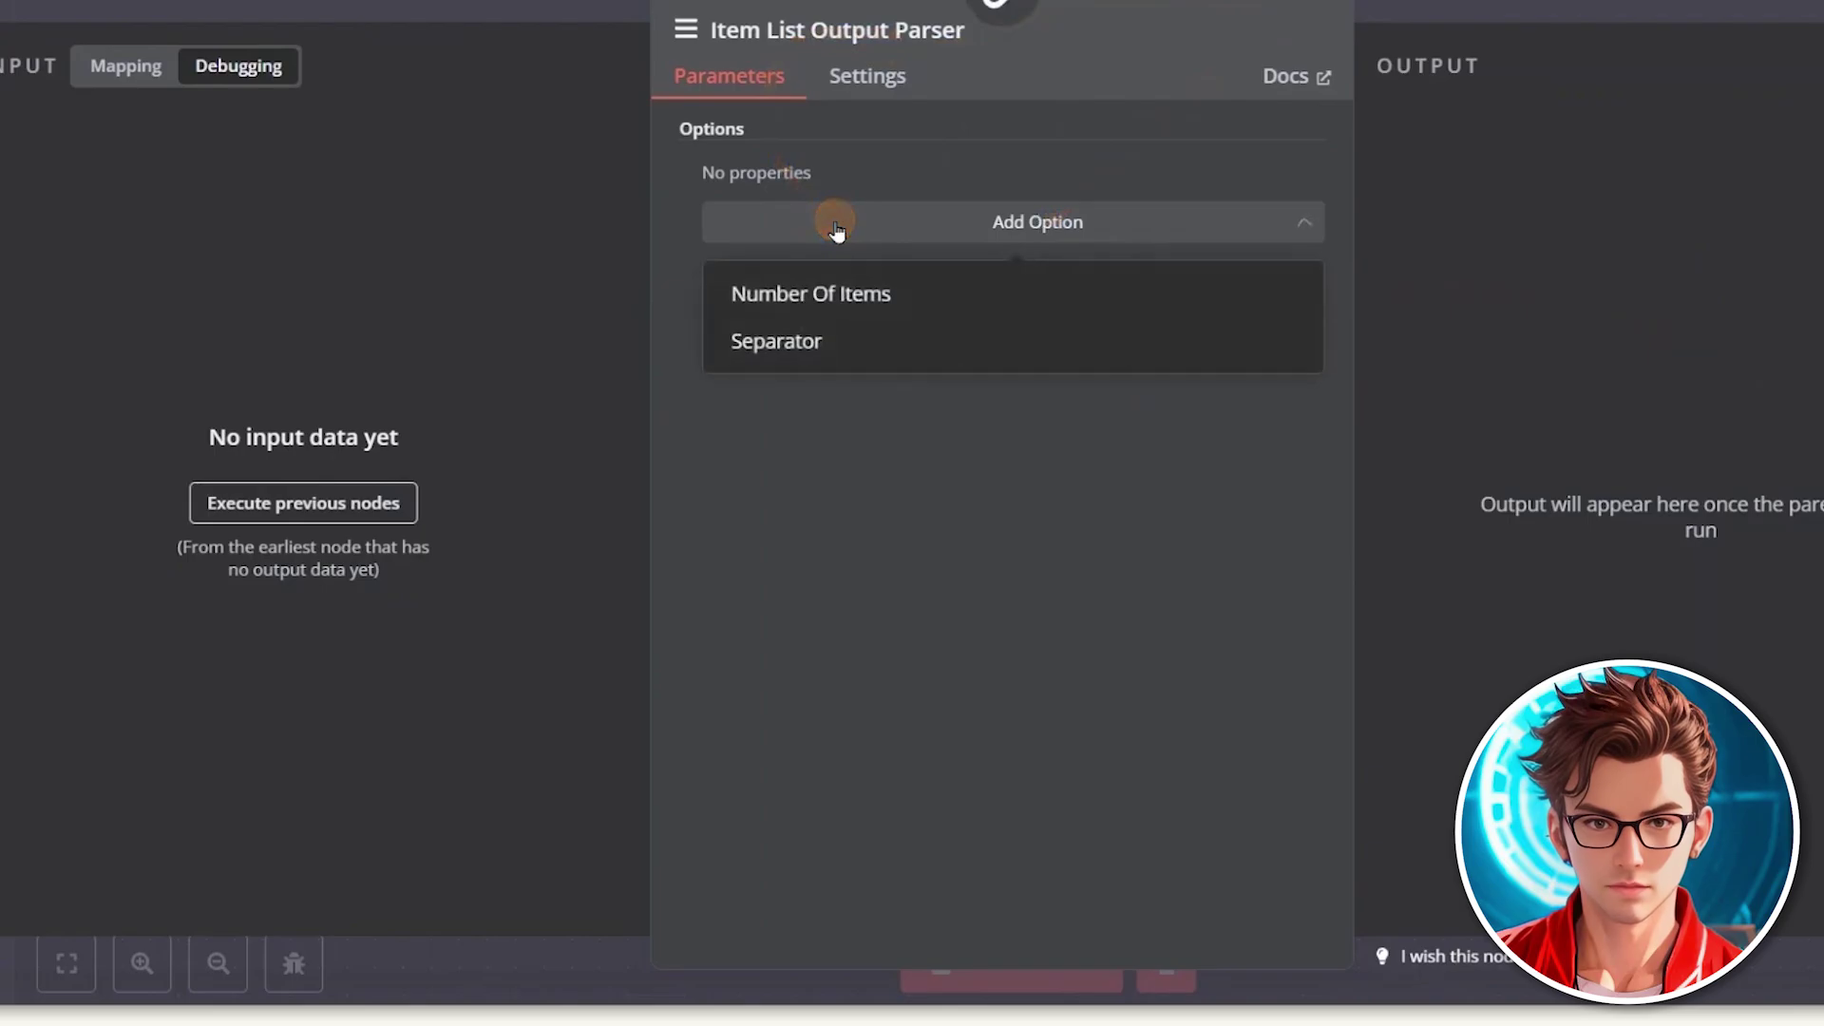
left_click(825, 293)
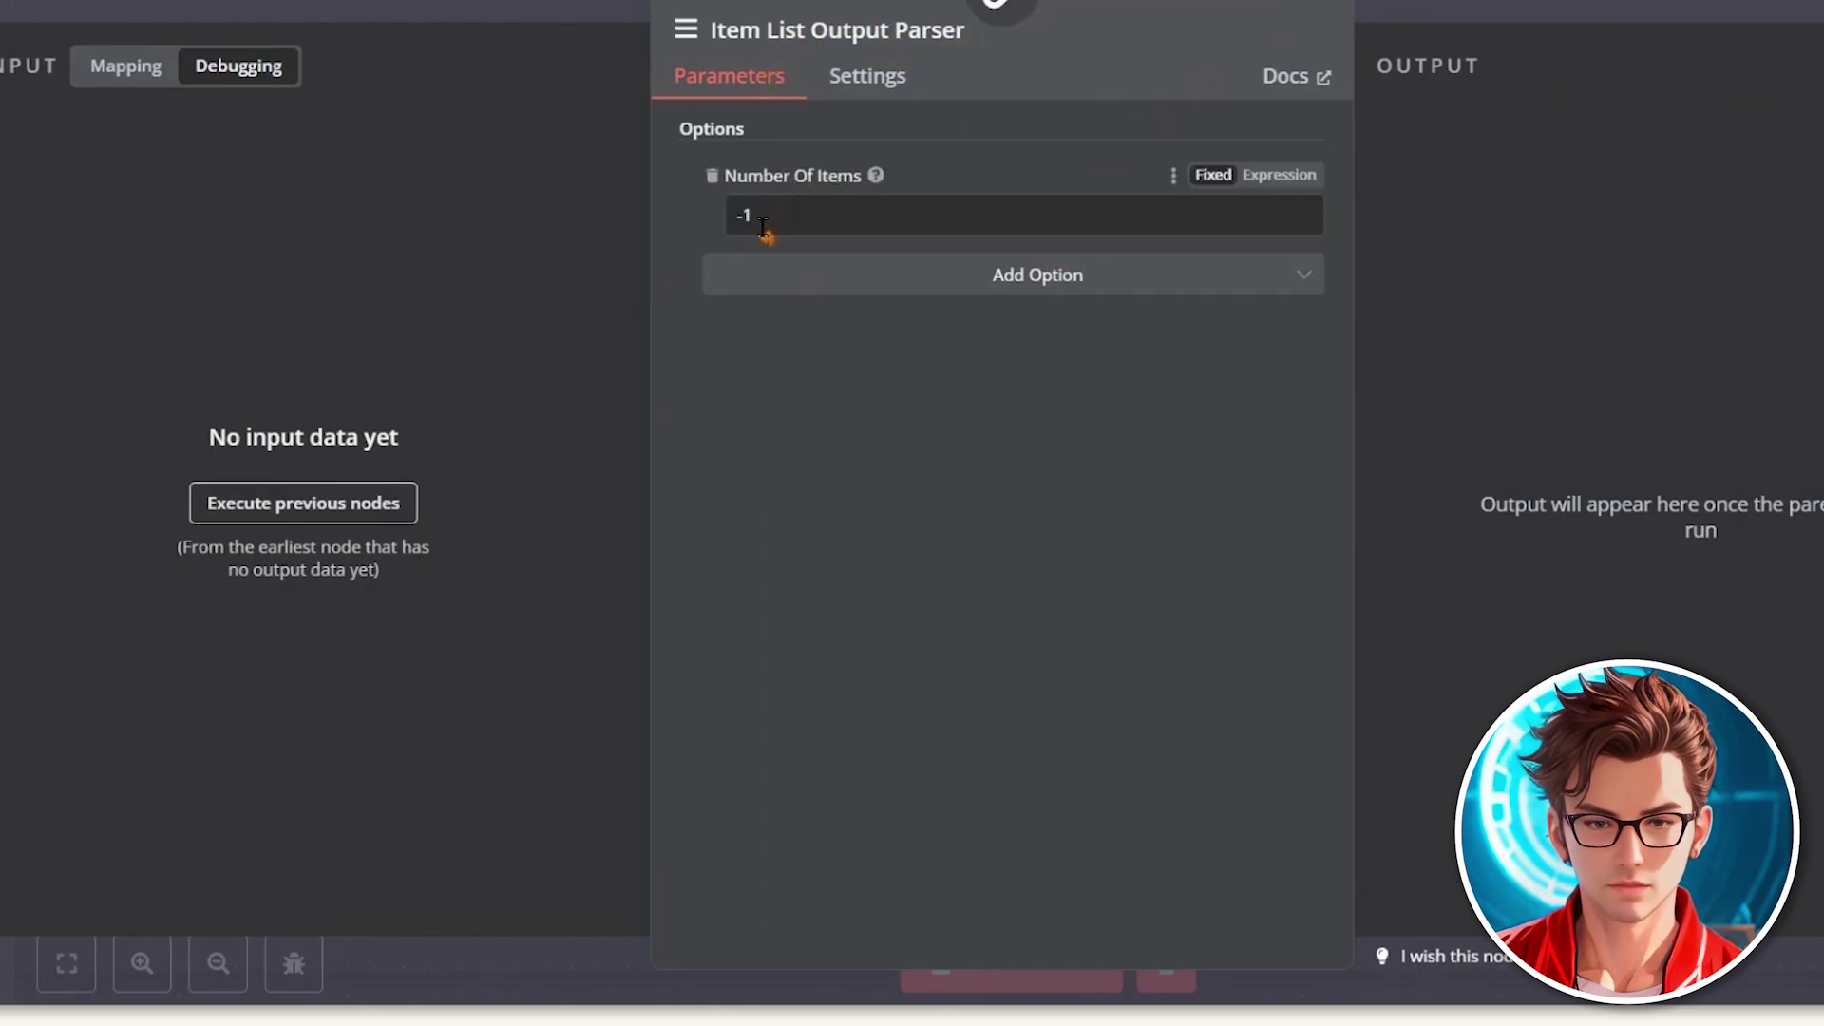
double_click(760, 216)
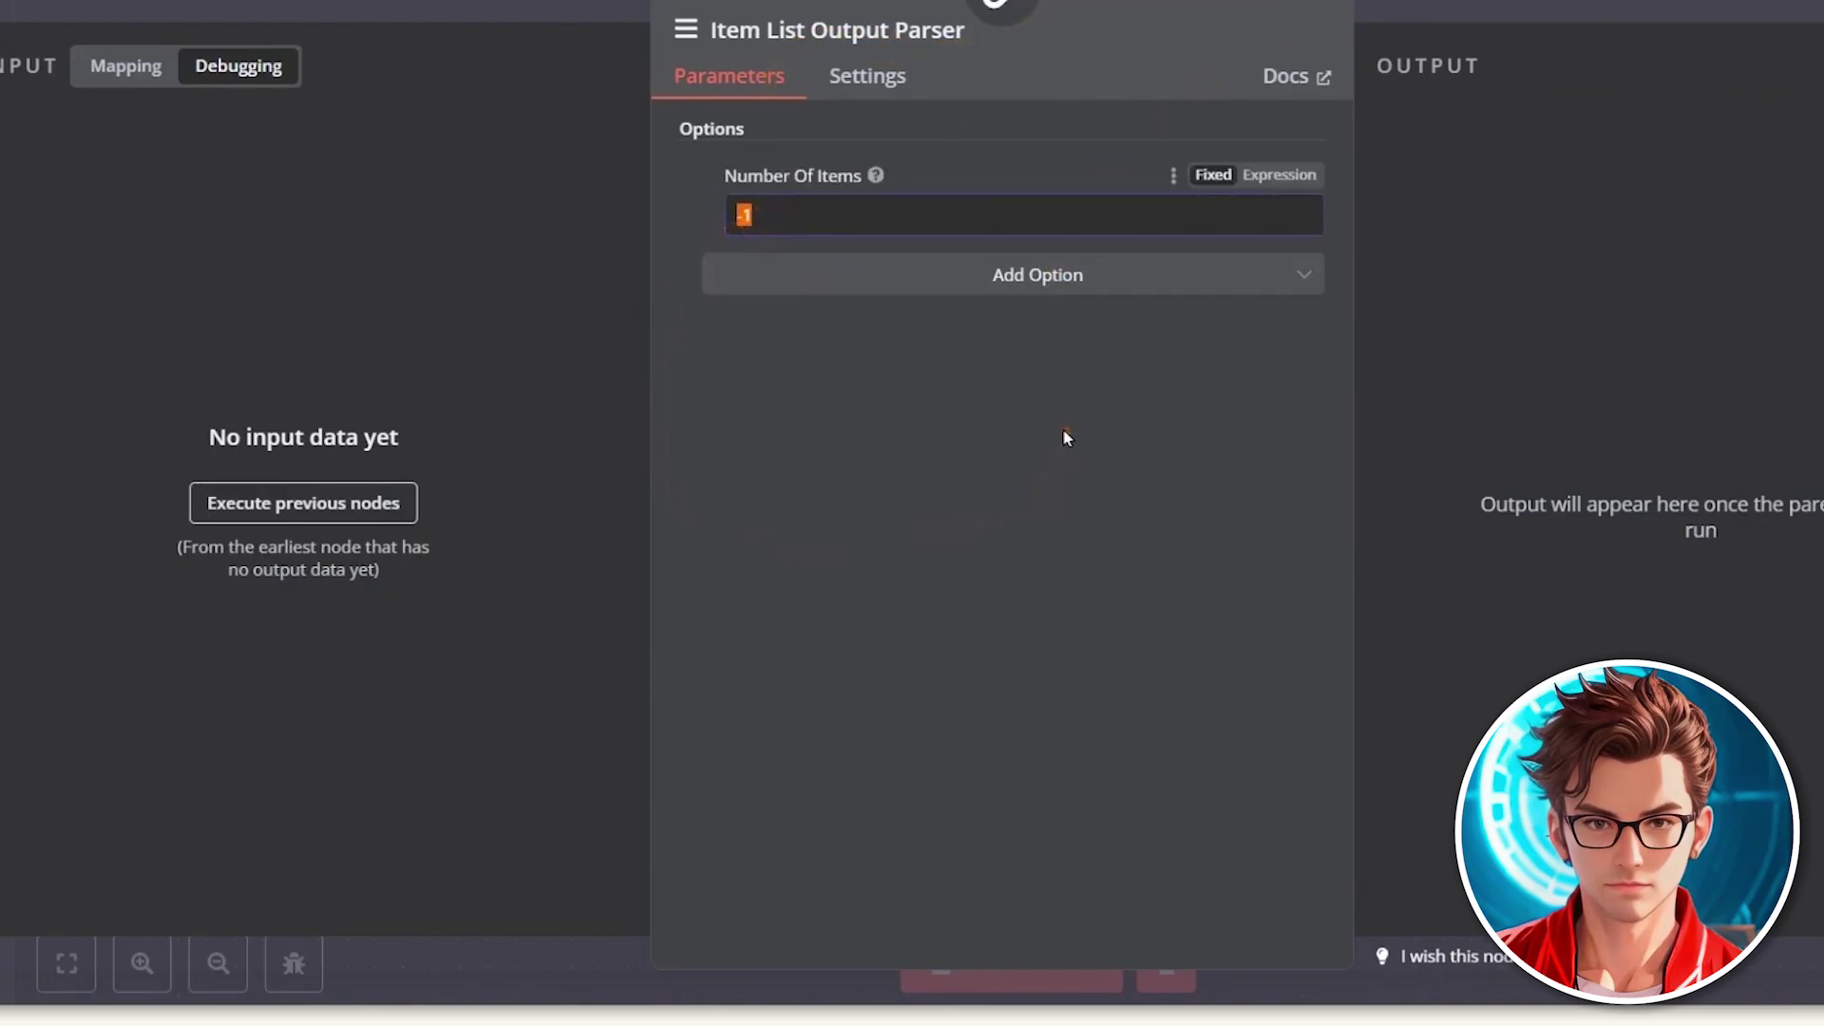
type("2")
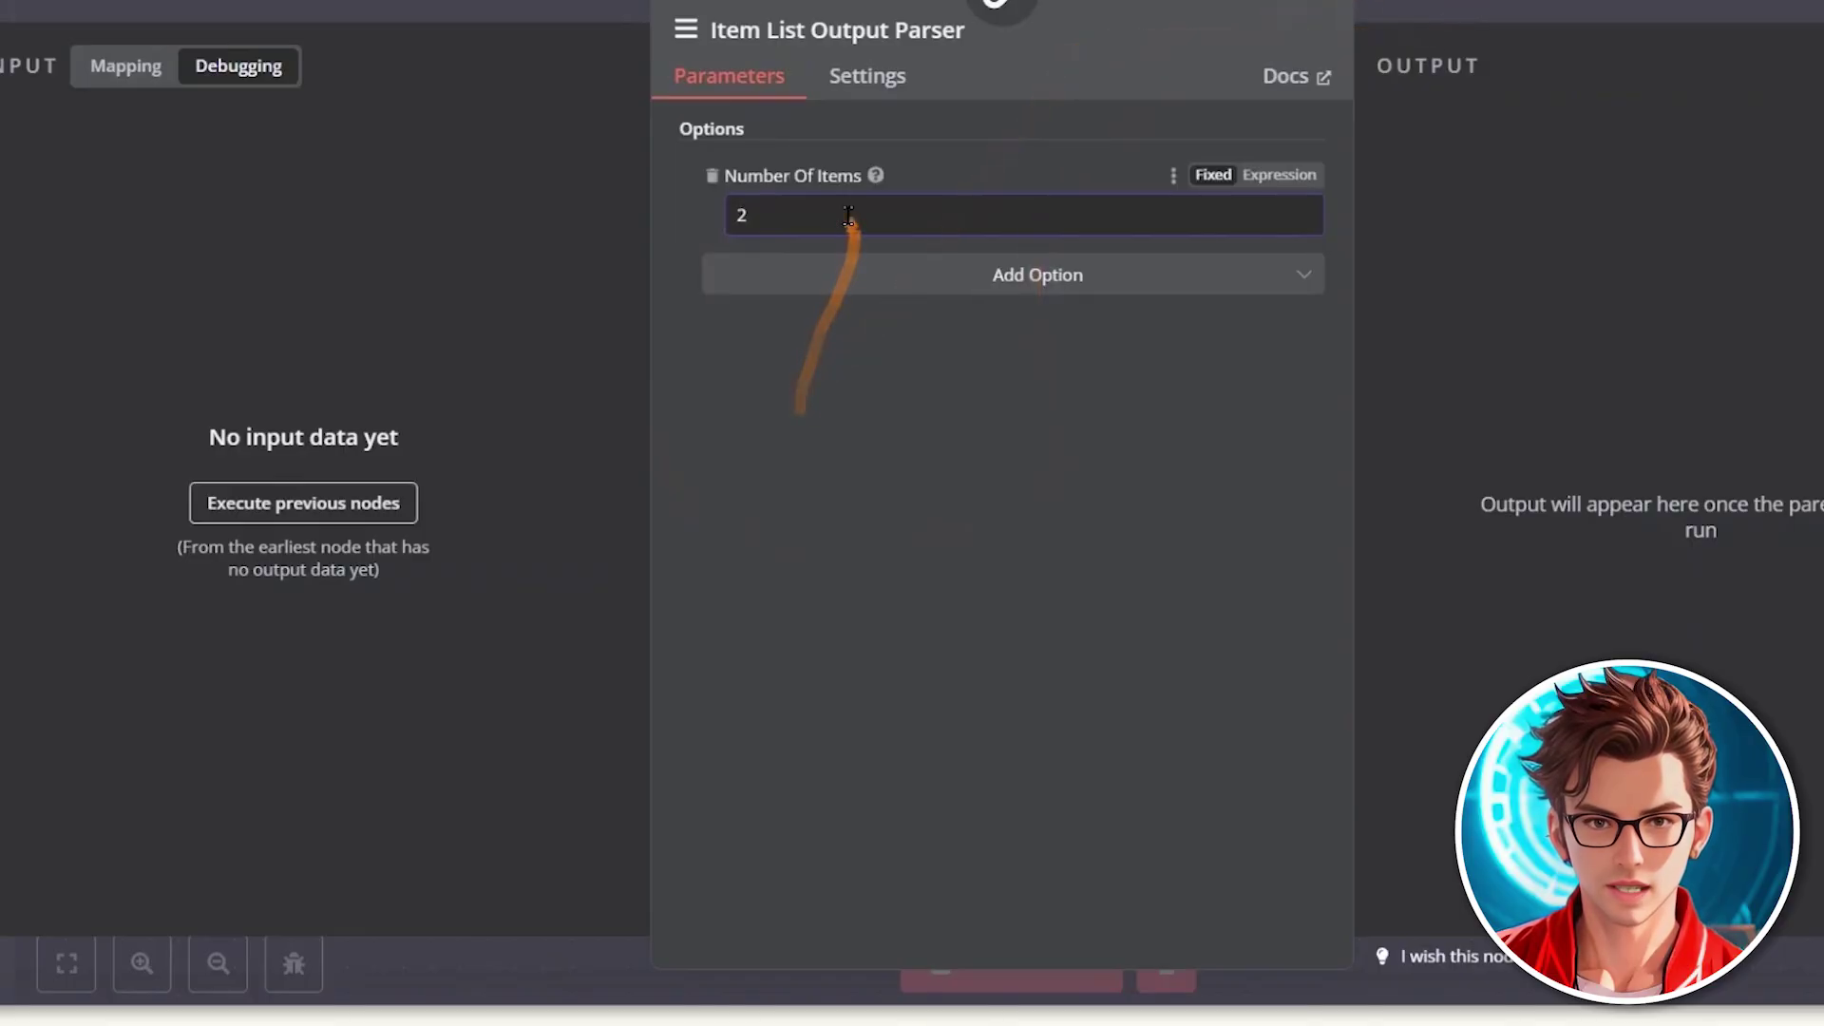
left_click(1444, 1)
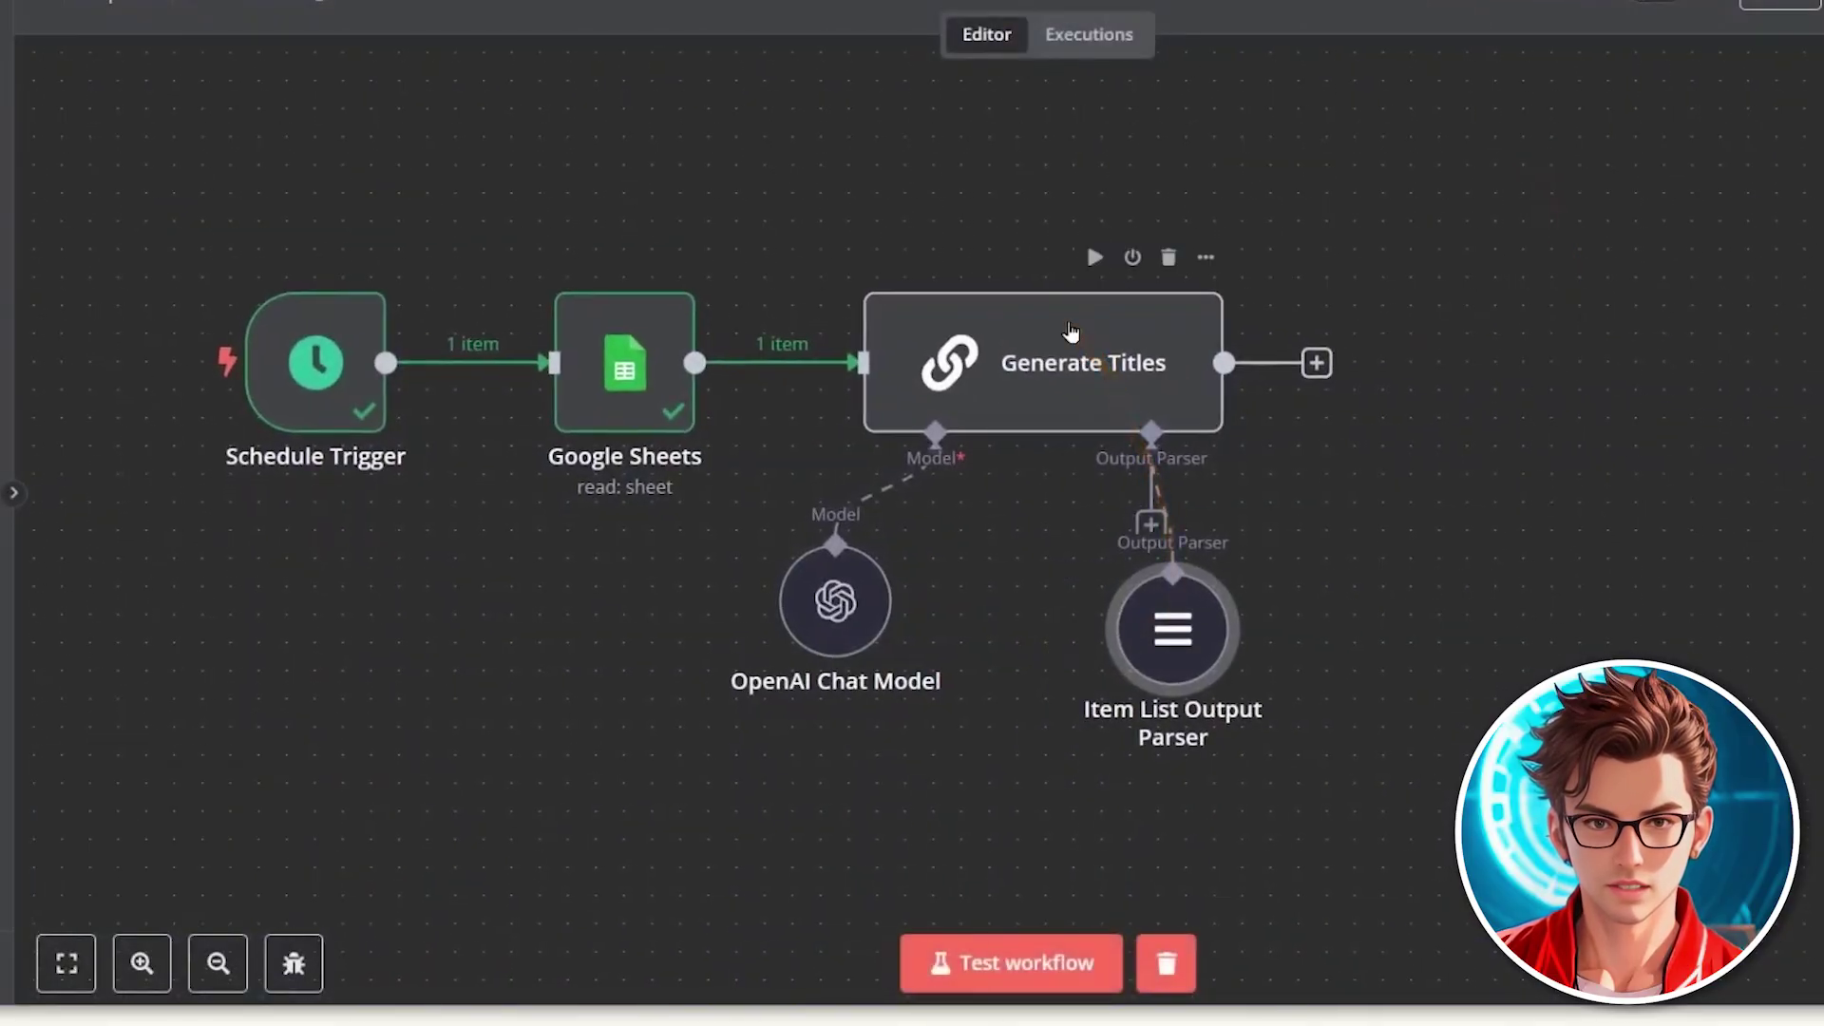
Step: Test the Generate Titles node and compare its generated titles with the input idea
double_click(997, 409)
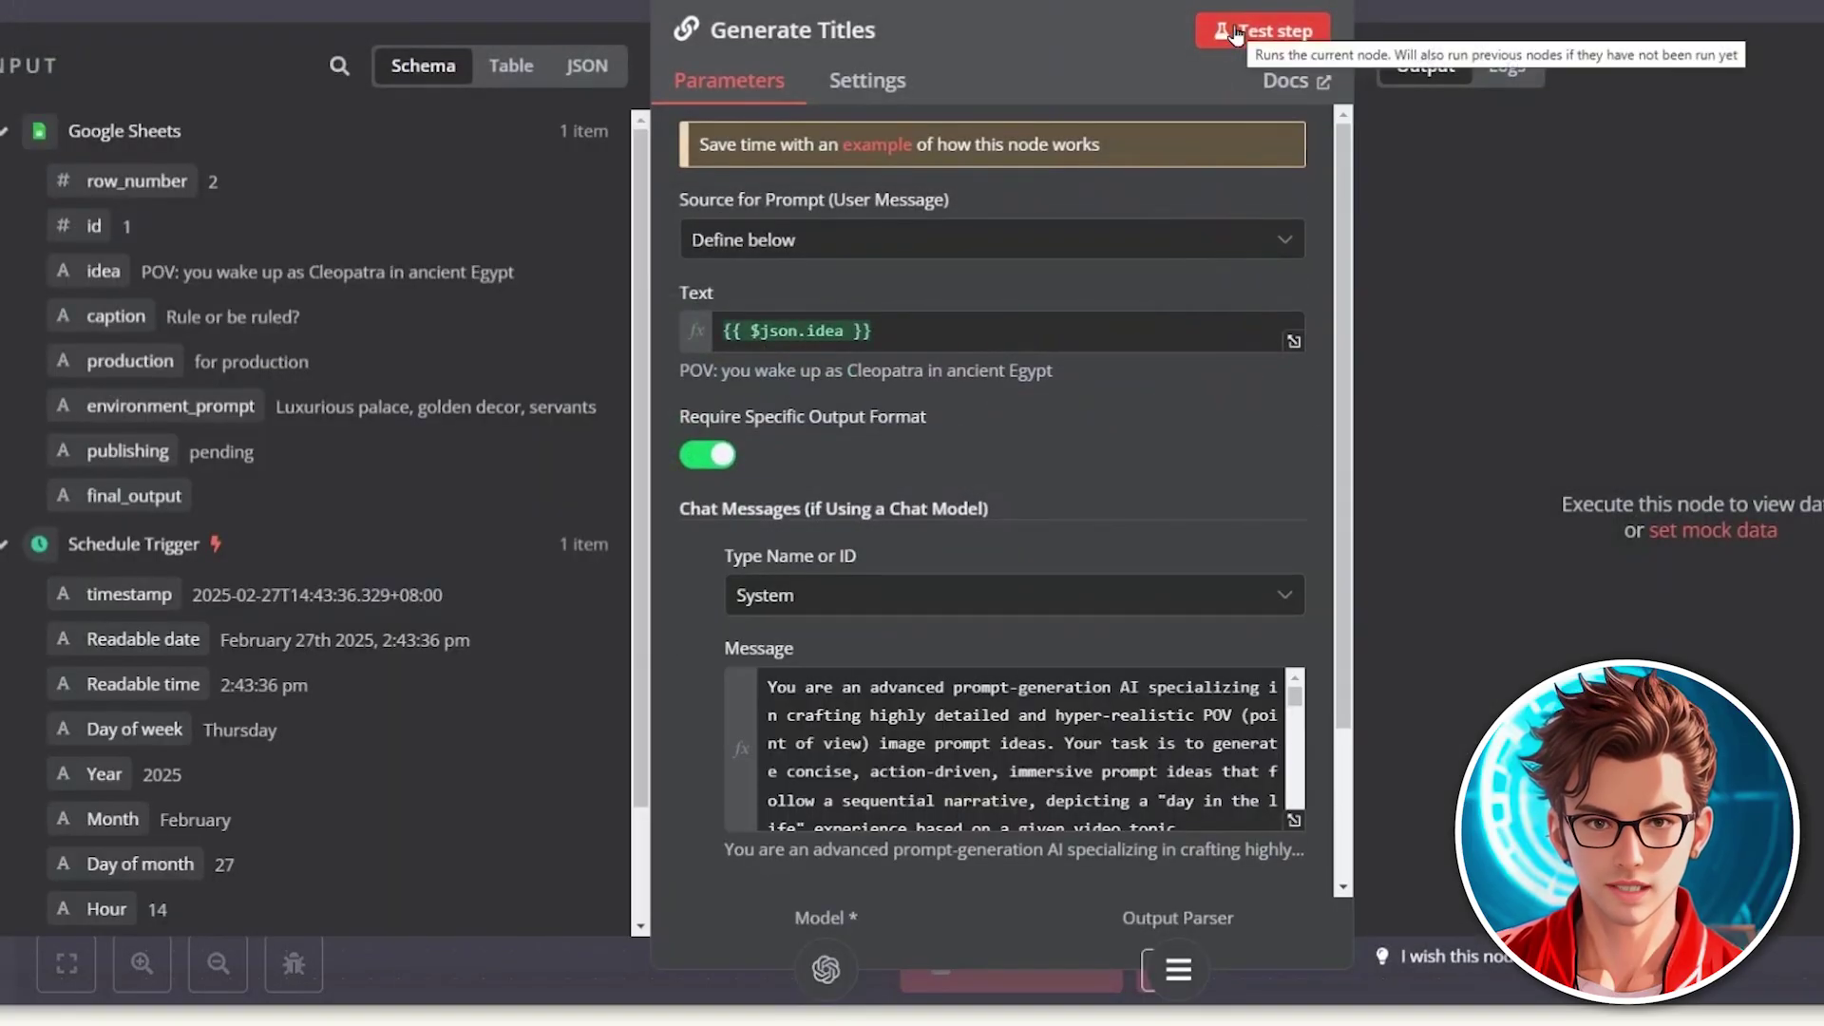
left_click(1235, 35)
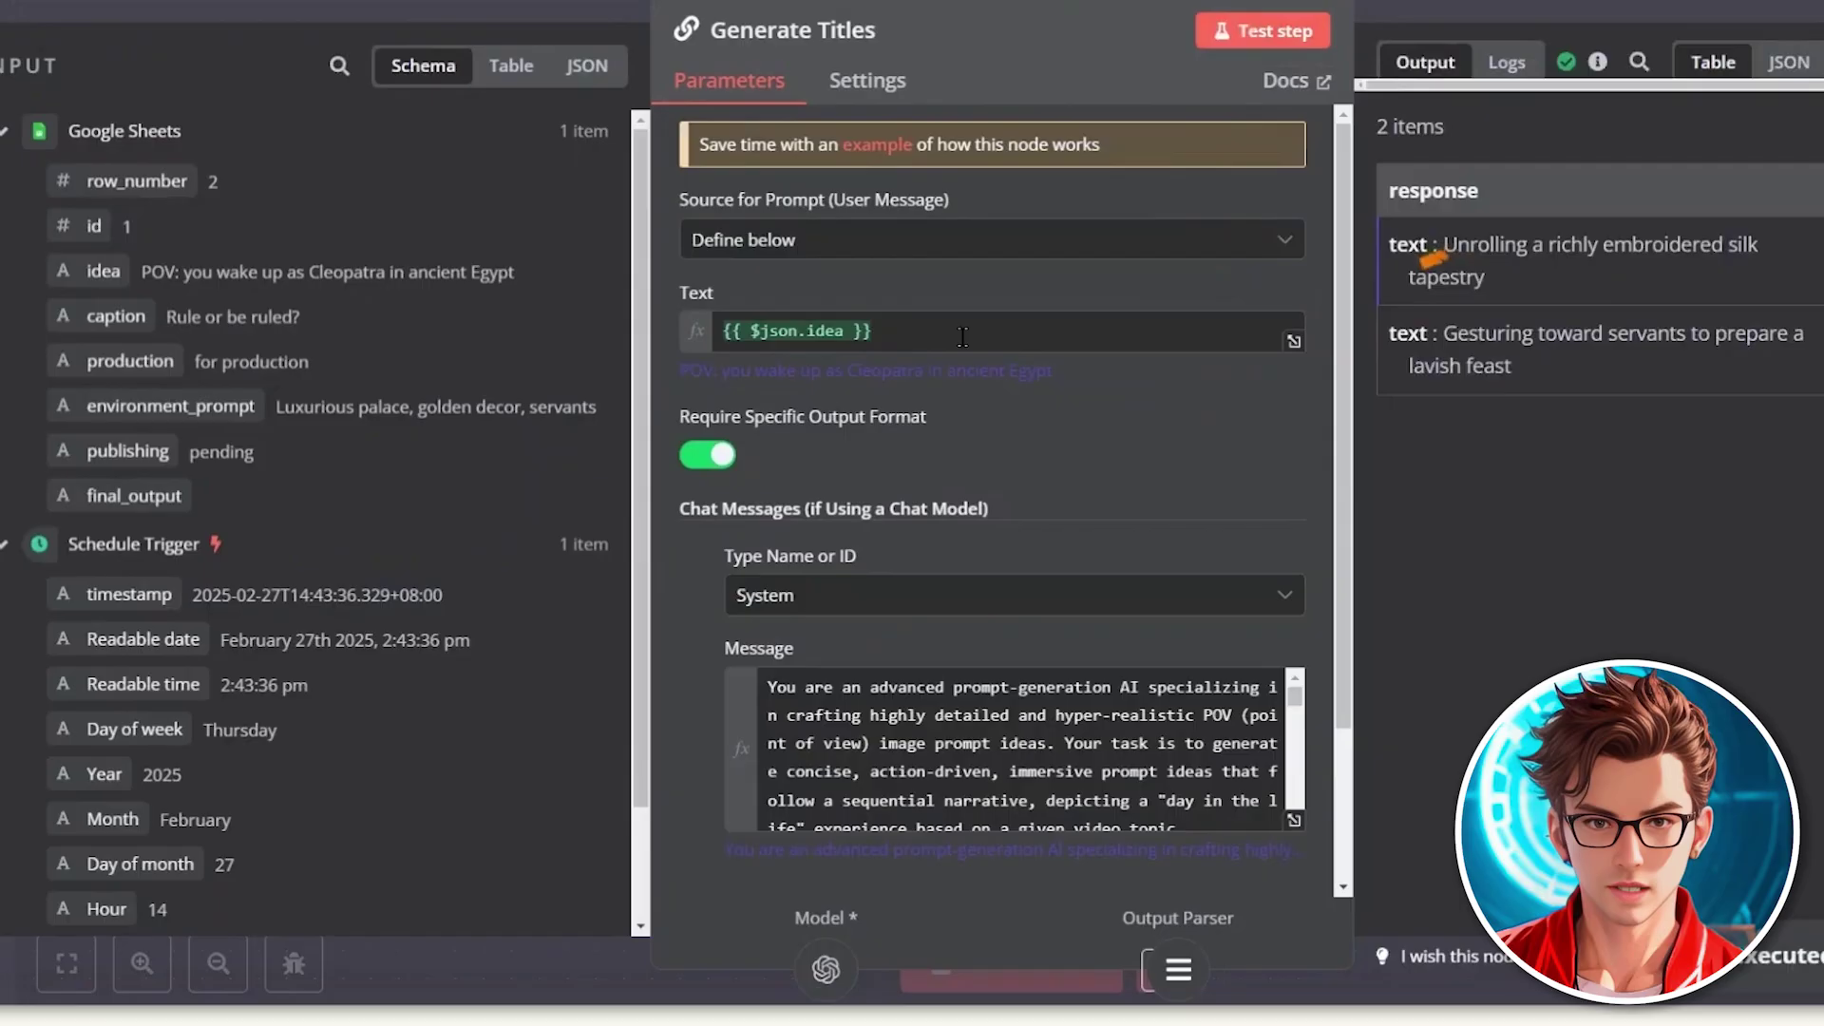
left_click_drag(521, 274, 135, 285)
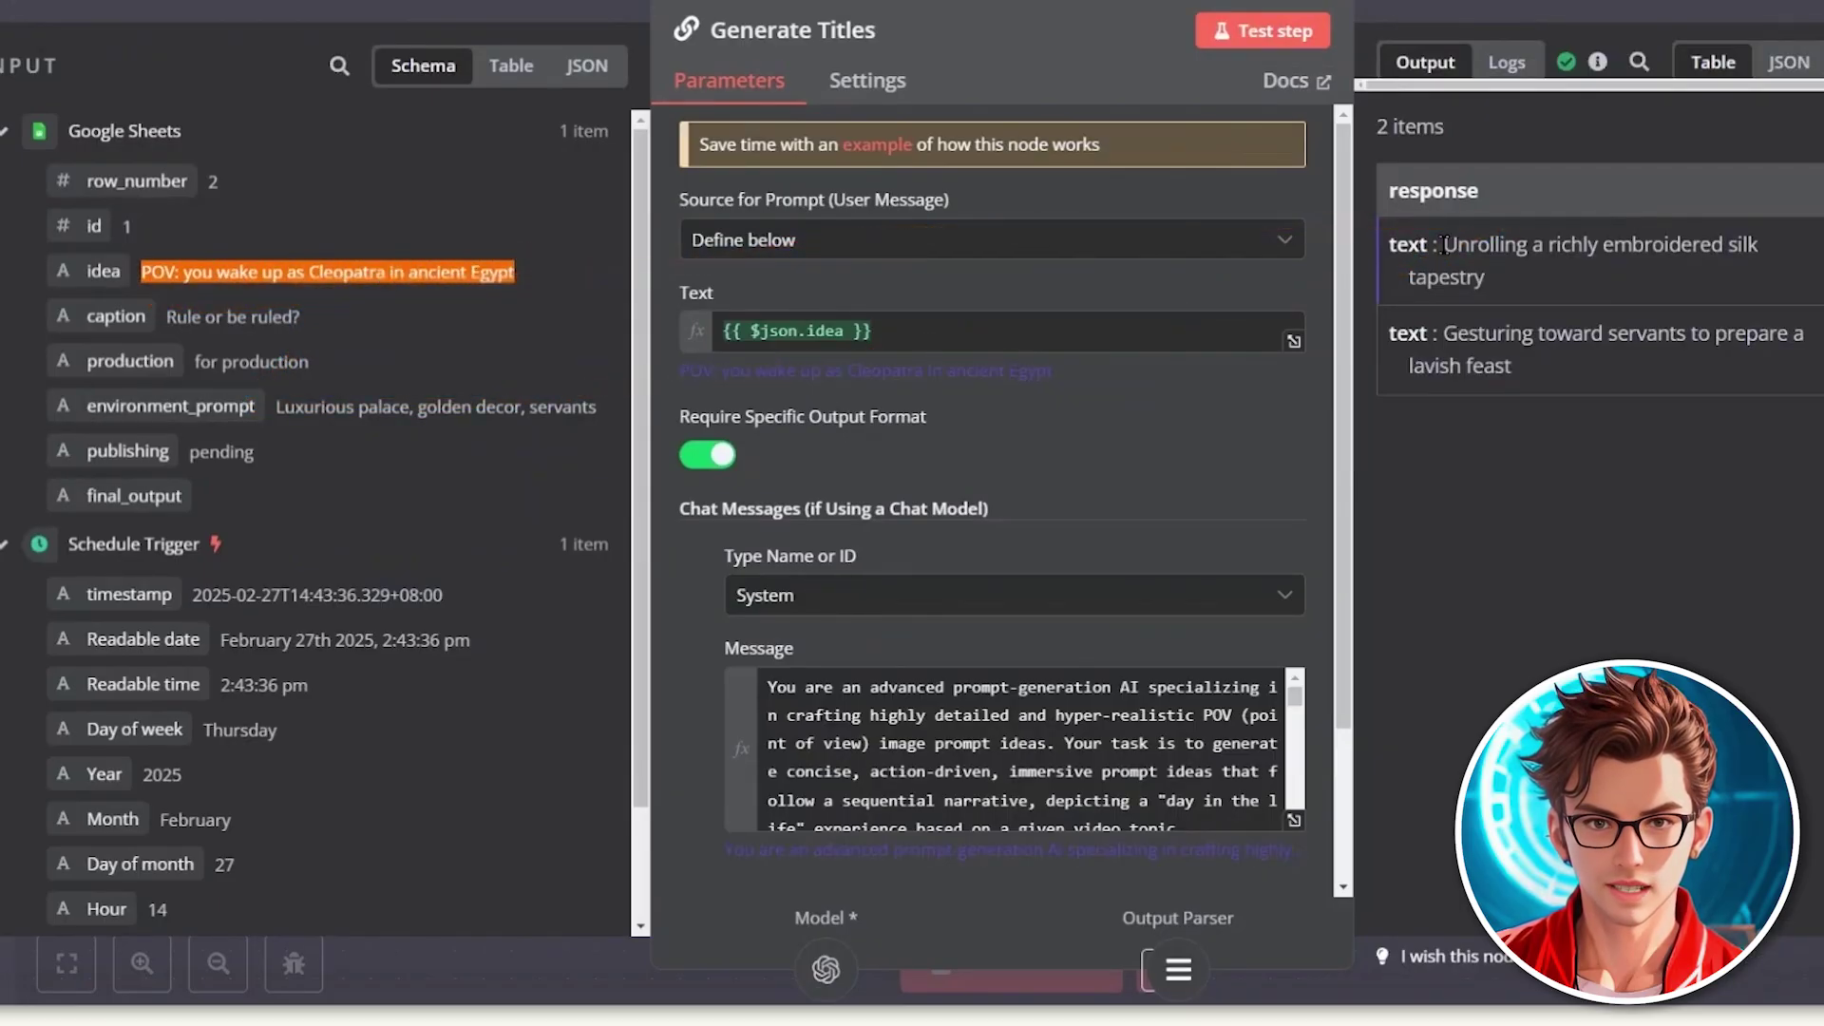
left_click_drag(1443, 245, 1510, 367)
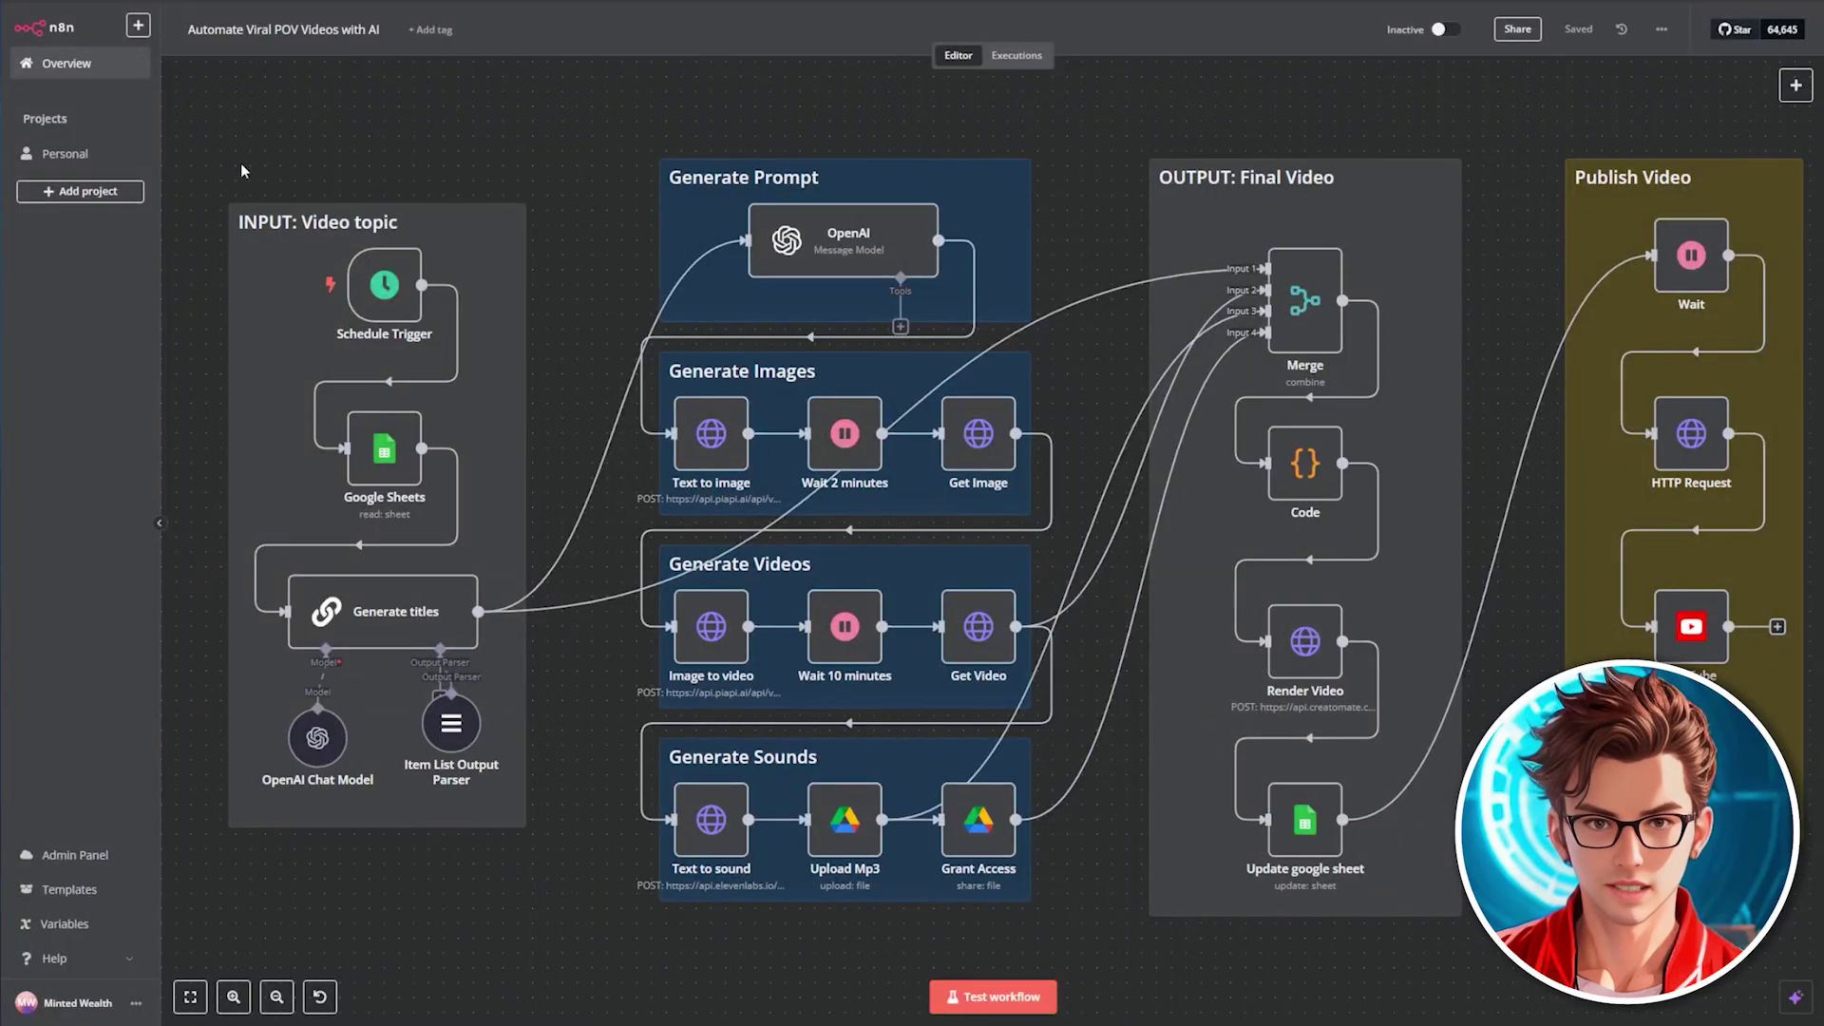
left_click_drag(241, 163, 560, 802)
left_click(557, 881)
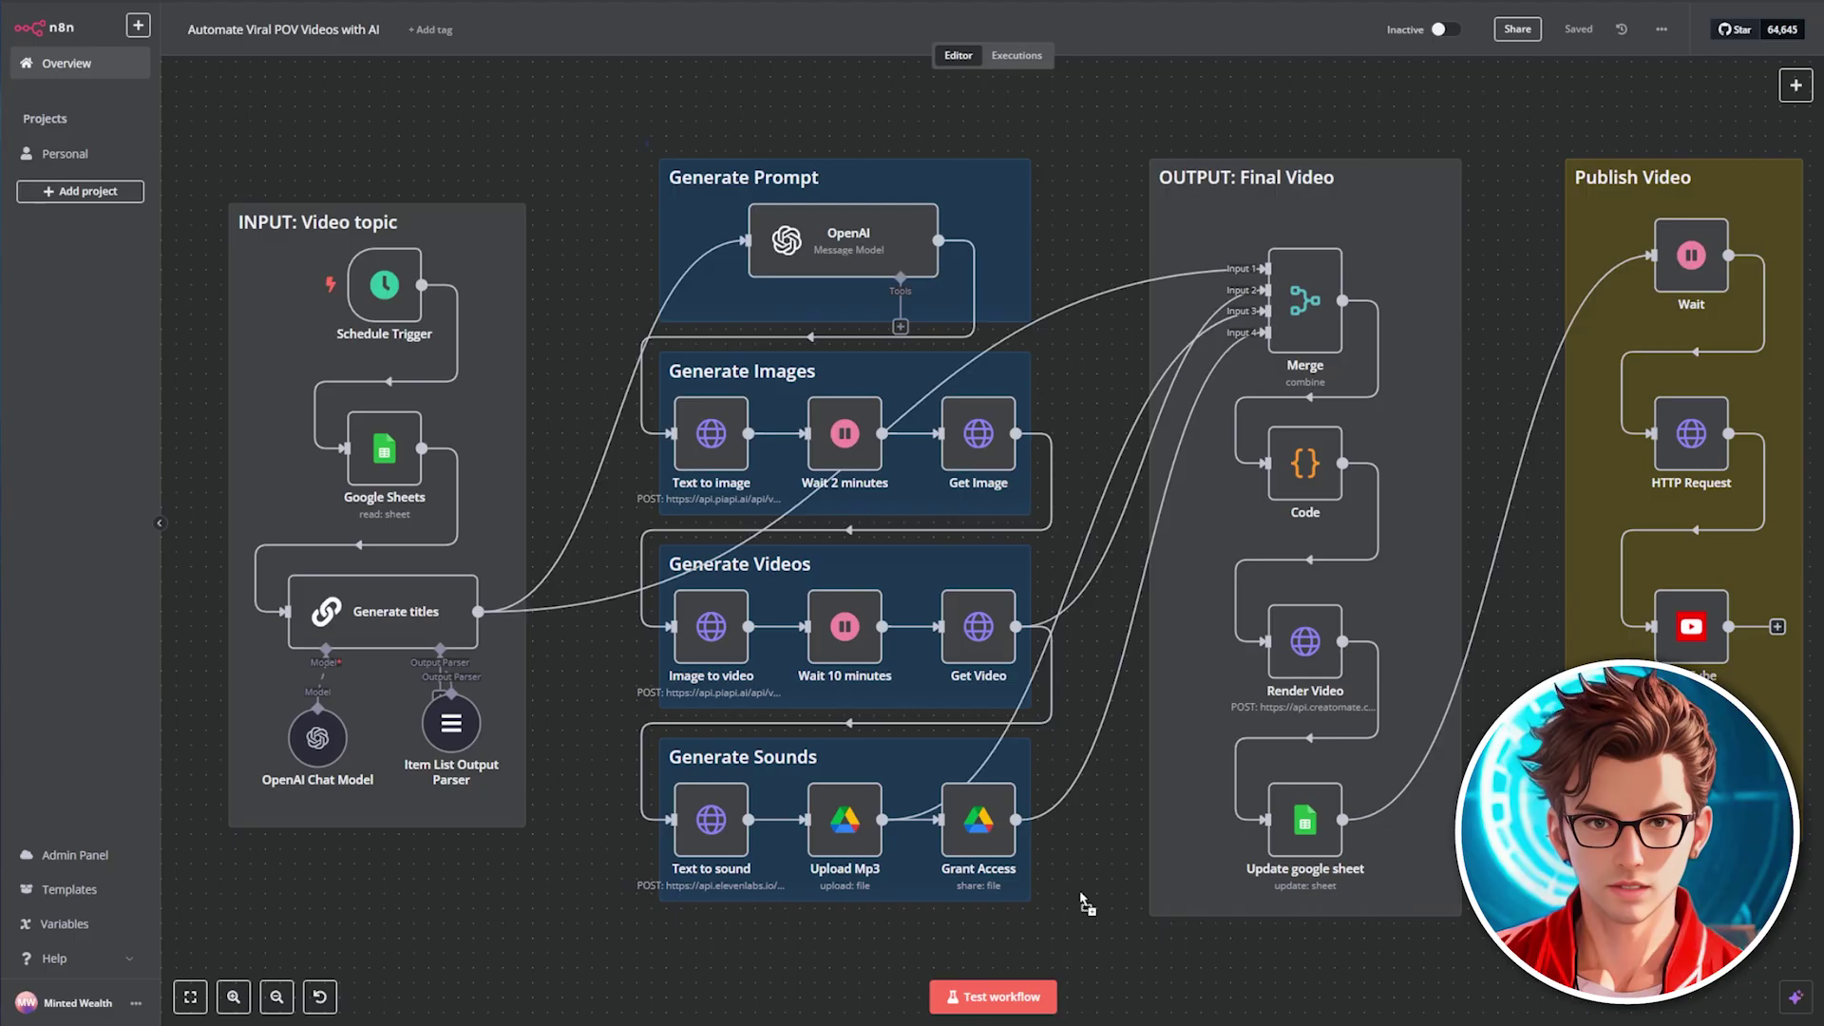
left_click_drag(1083, 902, 1070, 907)
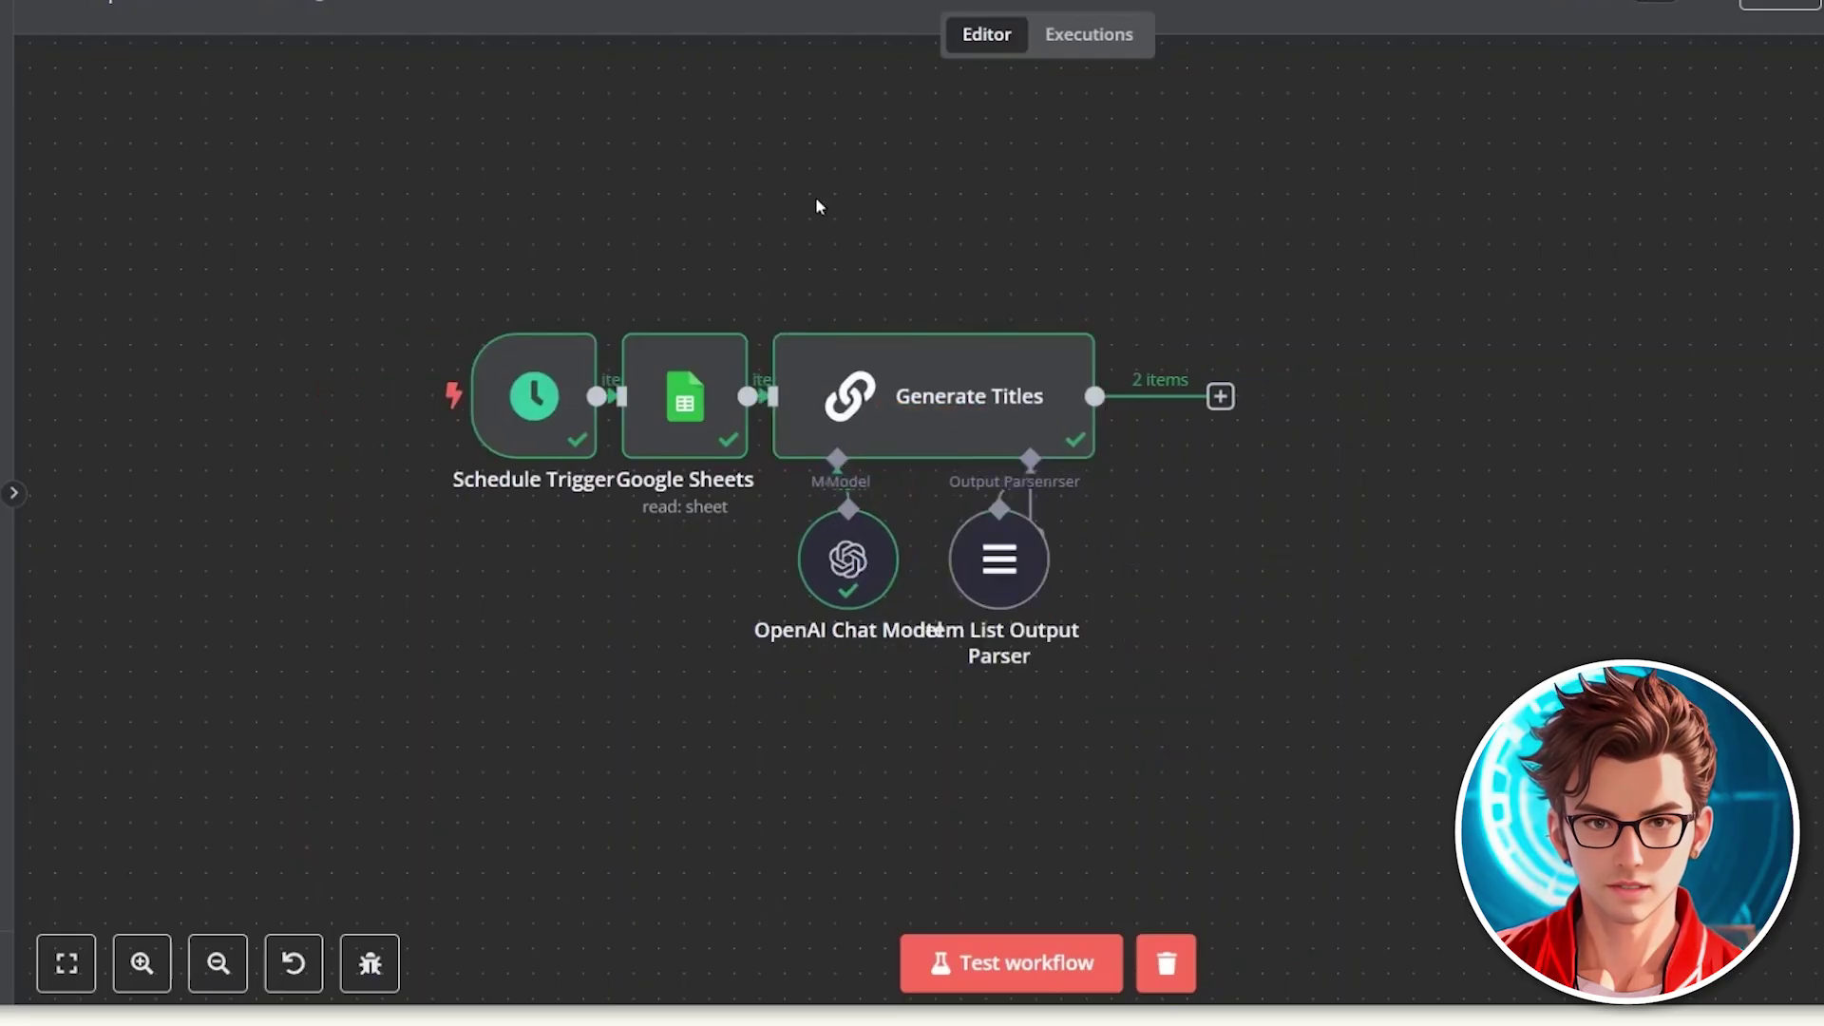
Step: Add a sticky note behind the Schedule Trigger, Google Sheets and Generate Titles nodes and recolour it dark grey
right_click(815, 197)
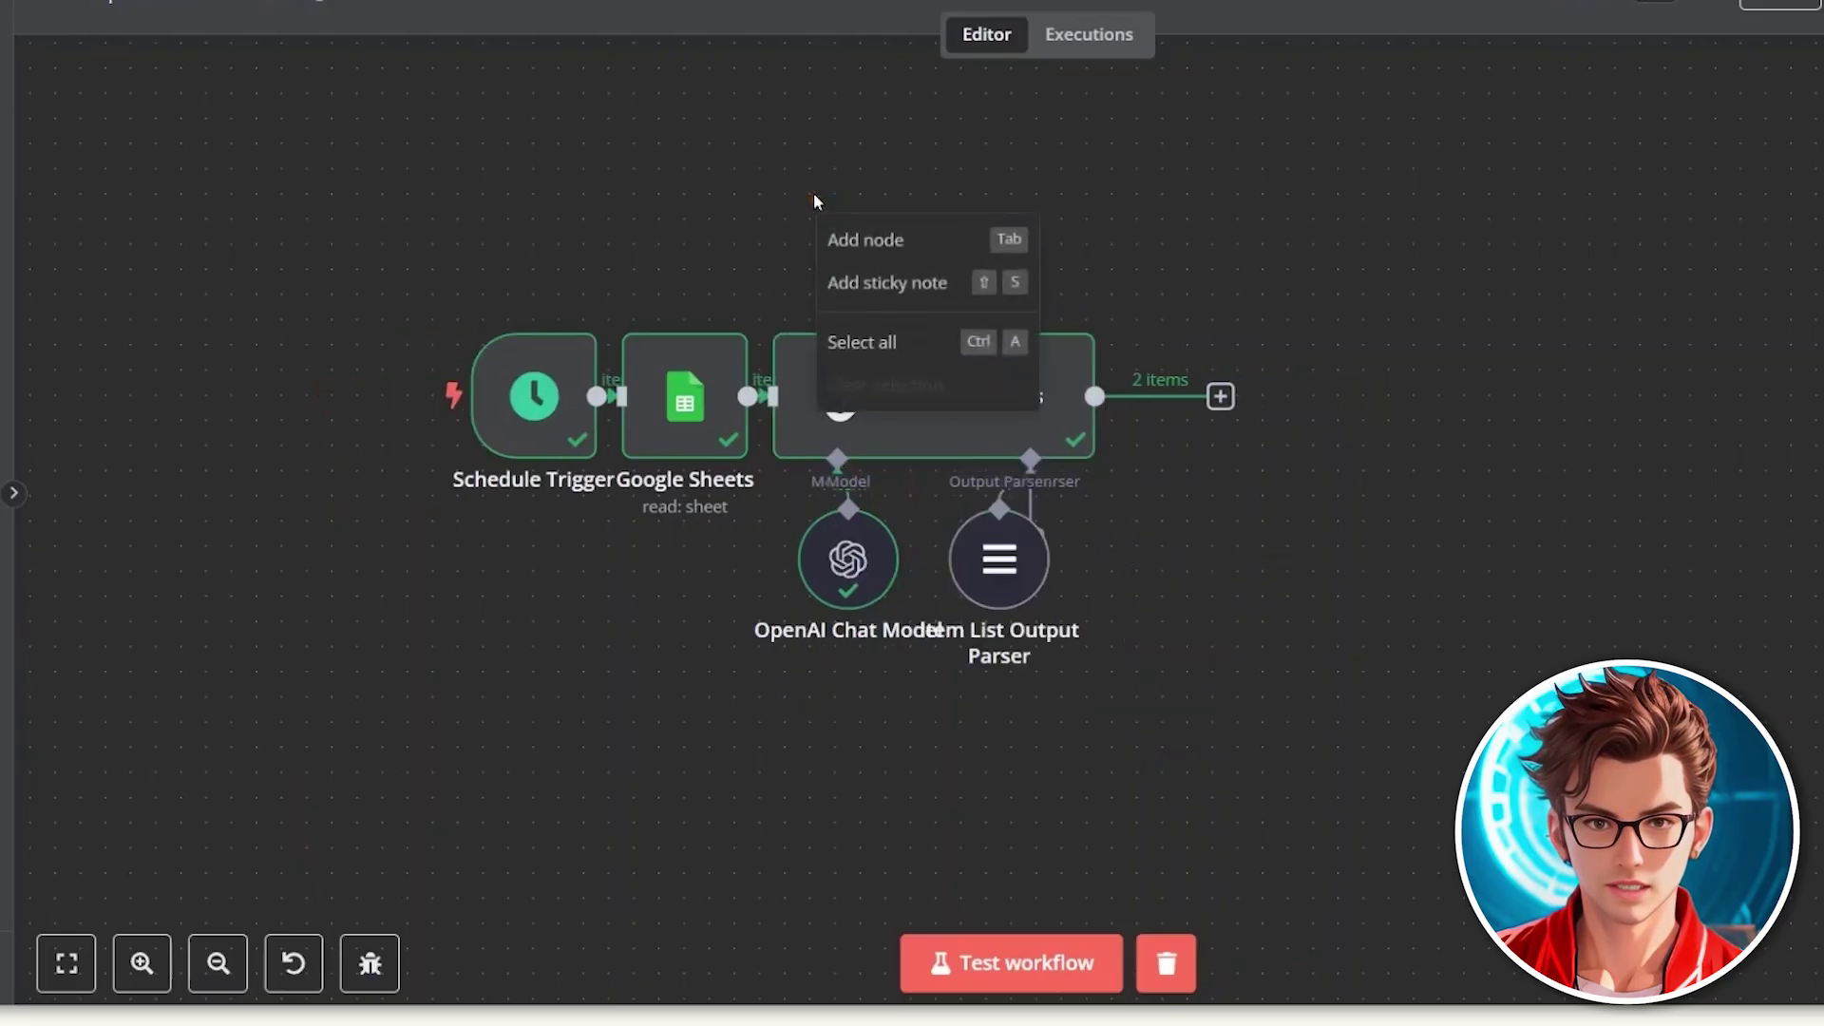
left_click(863, 282)
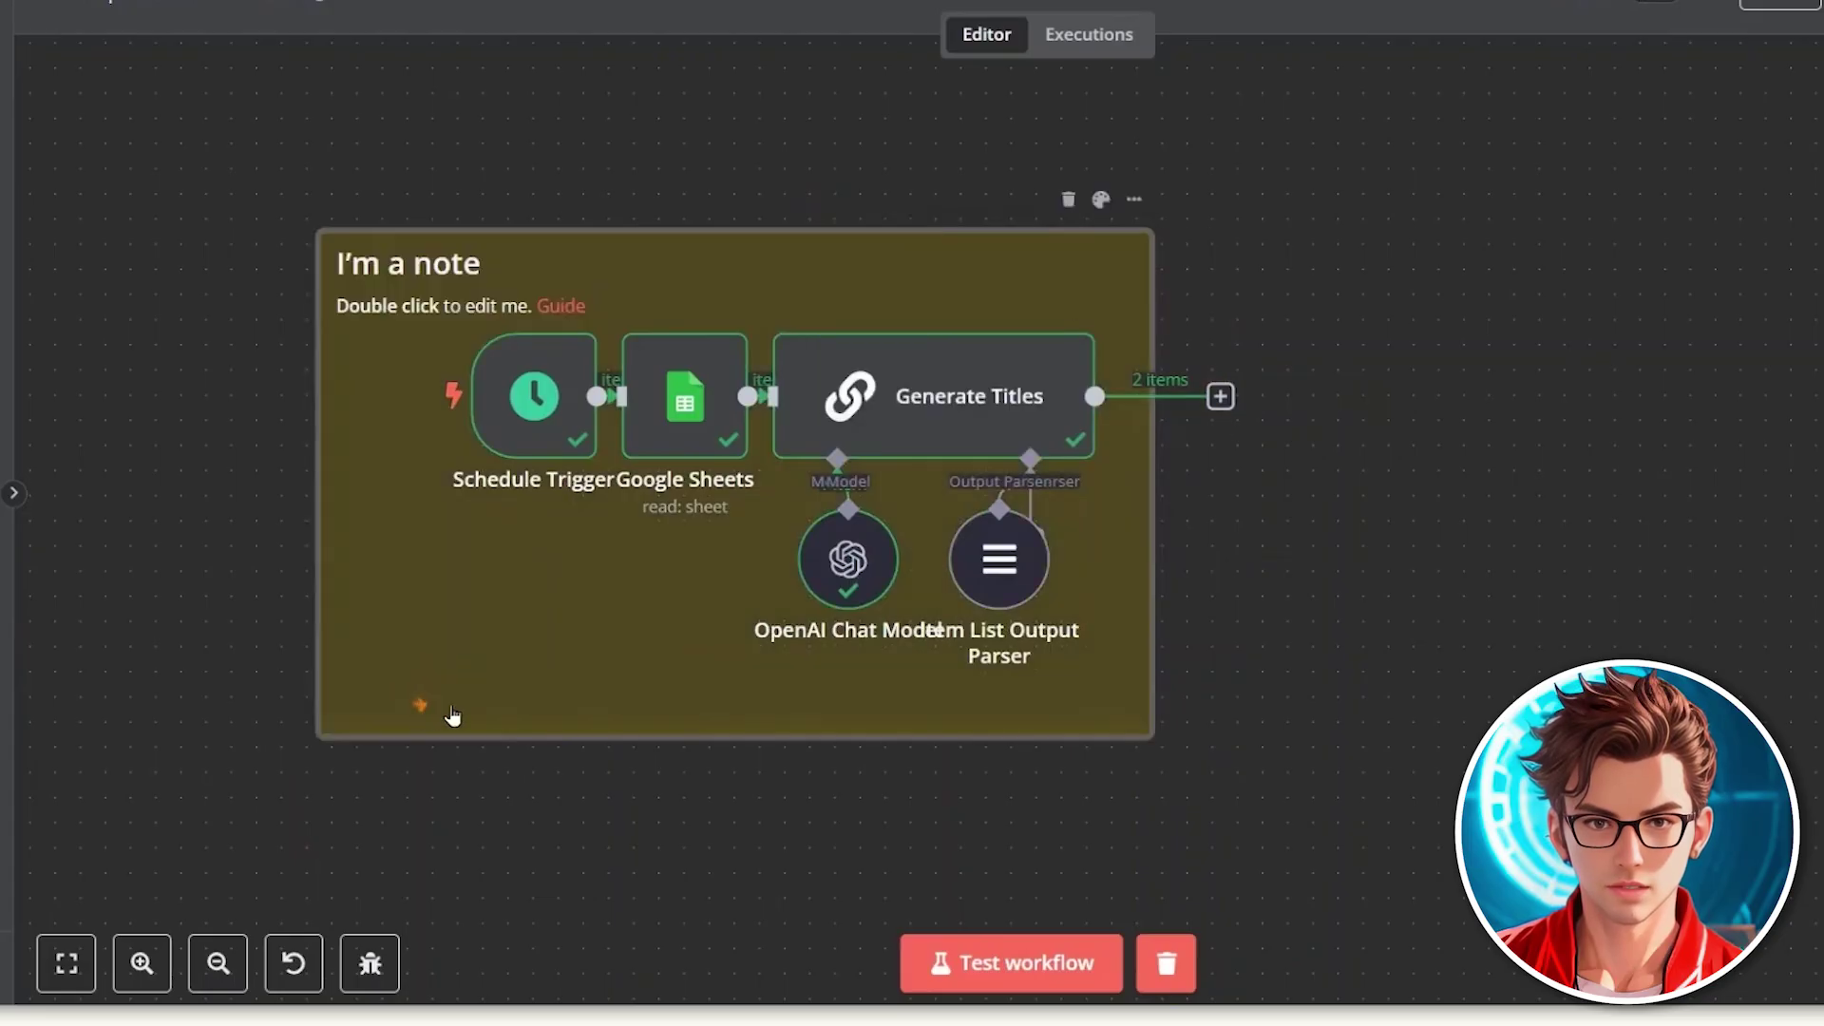
left_click(1101, 200)
Step: Replace the sticky note's placeholder text with the heading "## INPUT: Video topic"
double_click(427, 273)
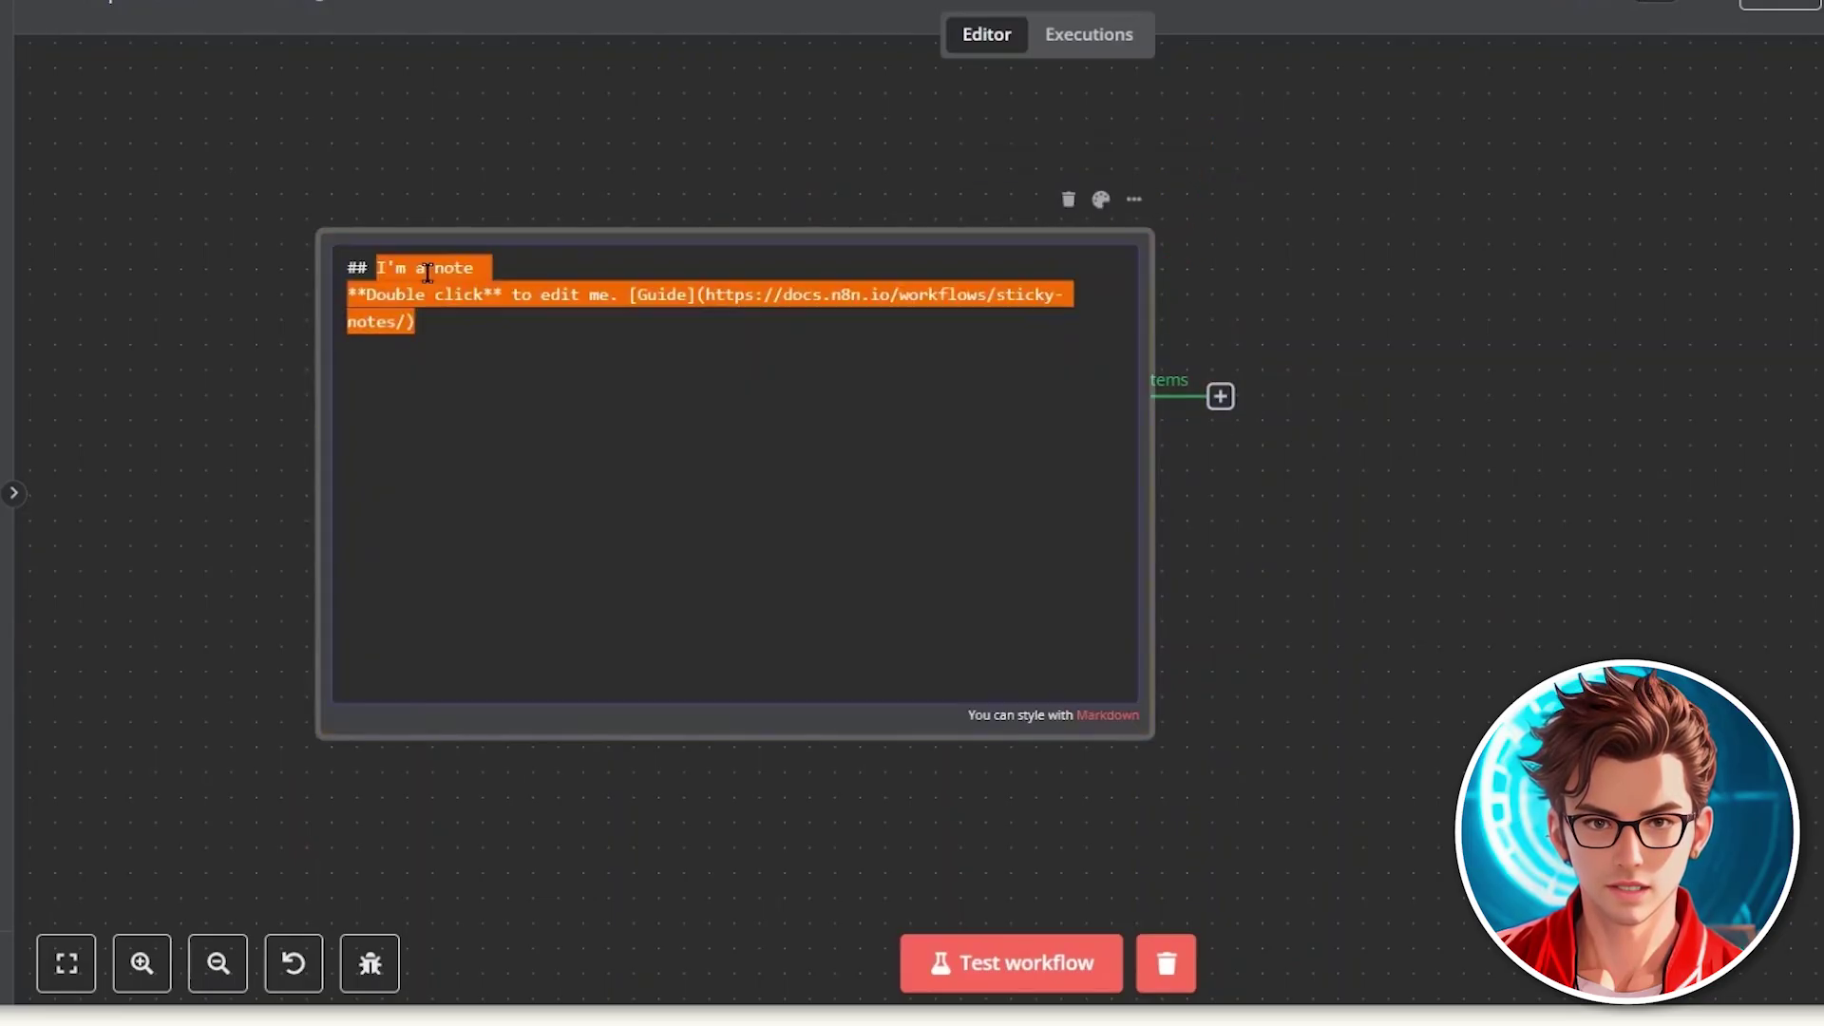
type("## INI")
key("BackSpace")
type("PUT: Video topic")
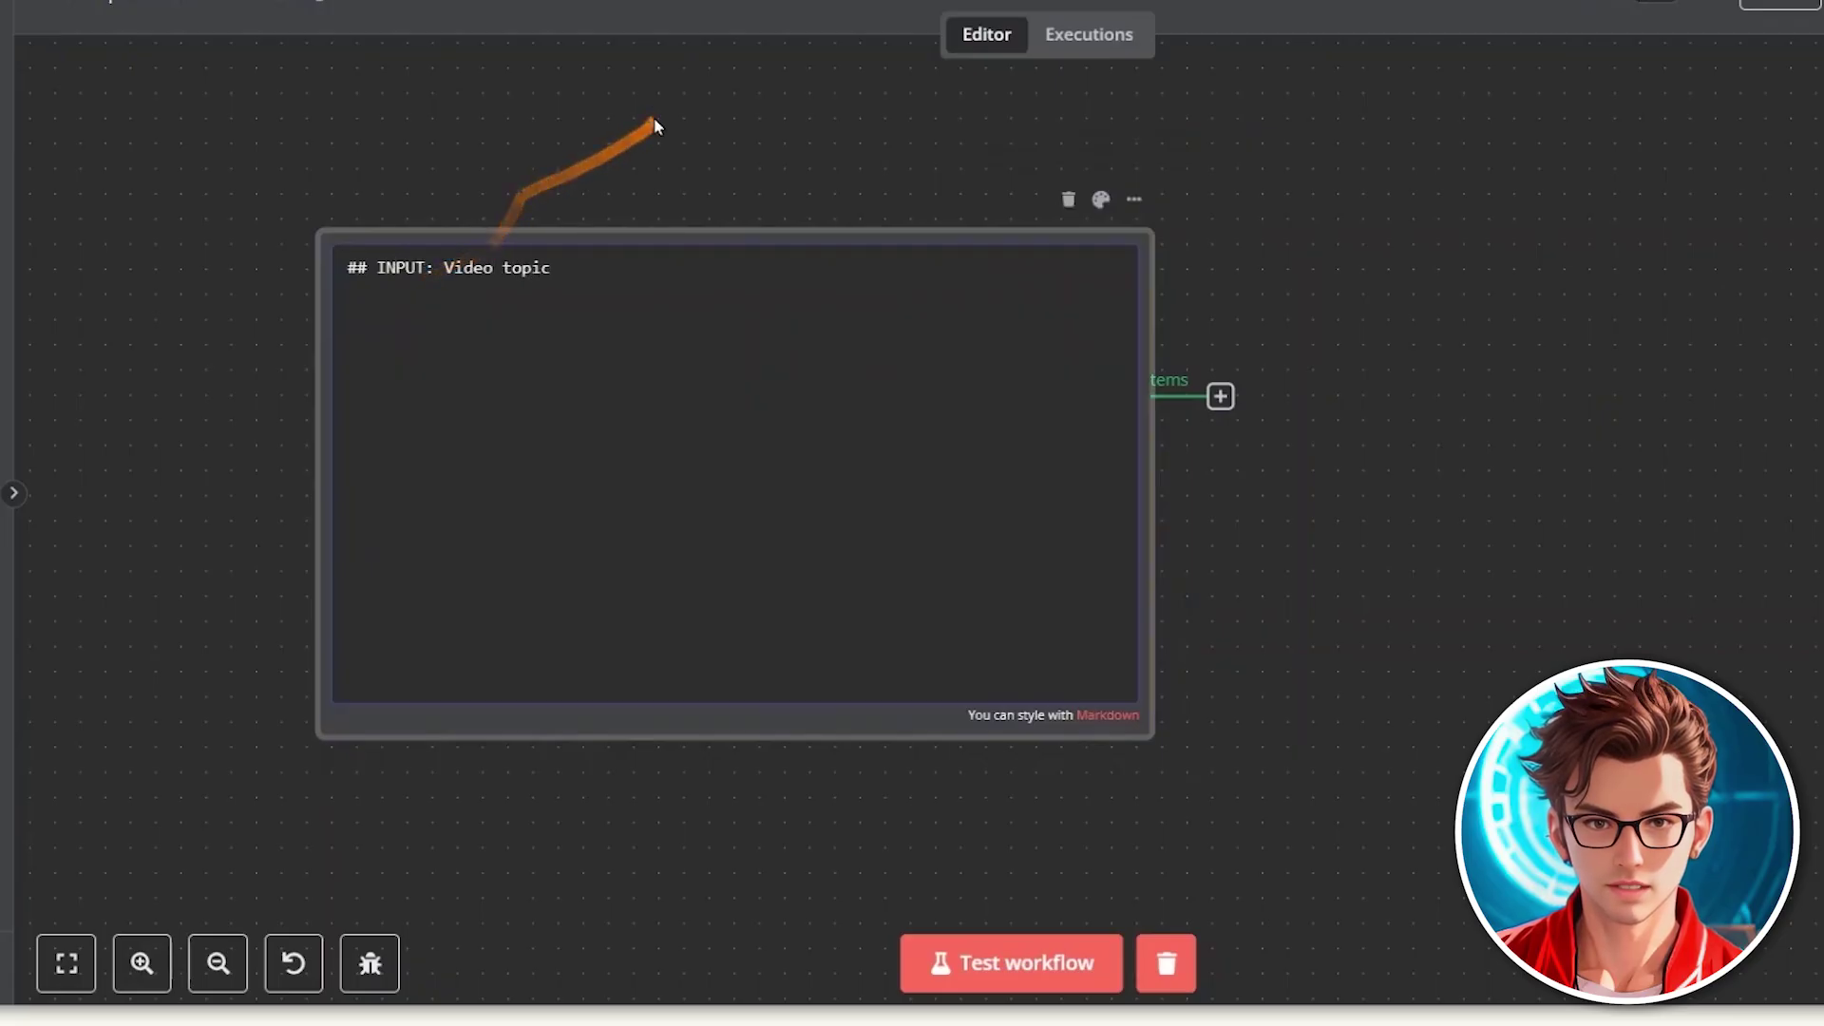
left_click(652, 114)
Step: Add an OpenAI node for messaging a model, connected after Generate Titles
scroll(1484, 376, "down", 1)
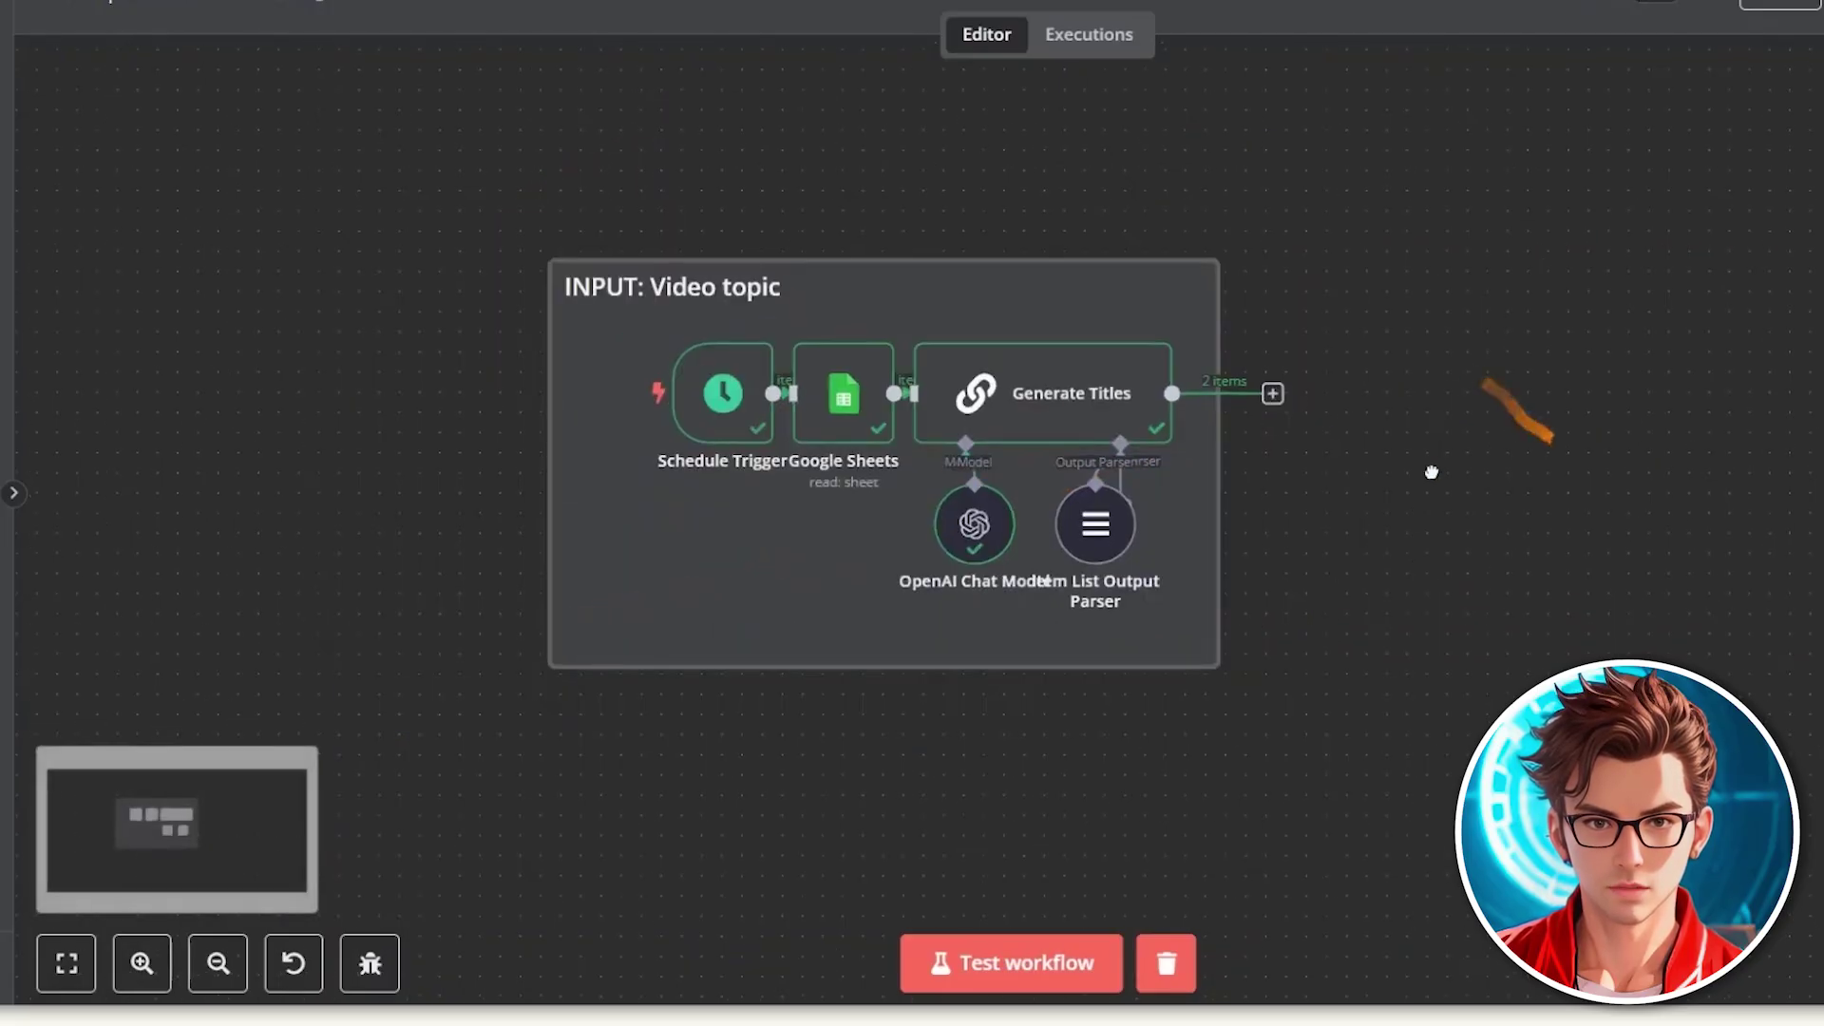
left_click_drag(1429, 473, 840, 596)
left_click_drag(688, 518, 836, 147)
left_click(1727, 147)
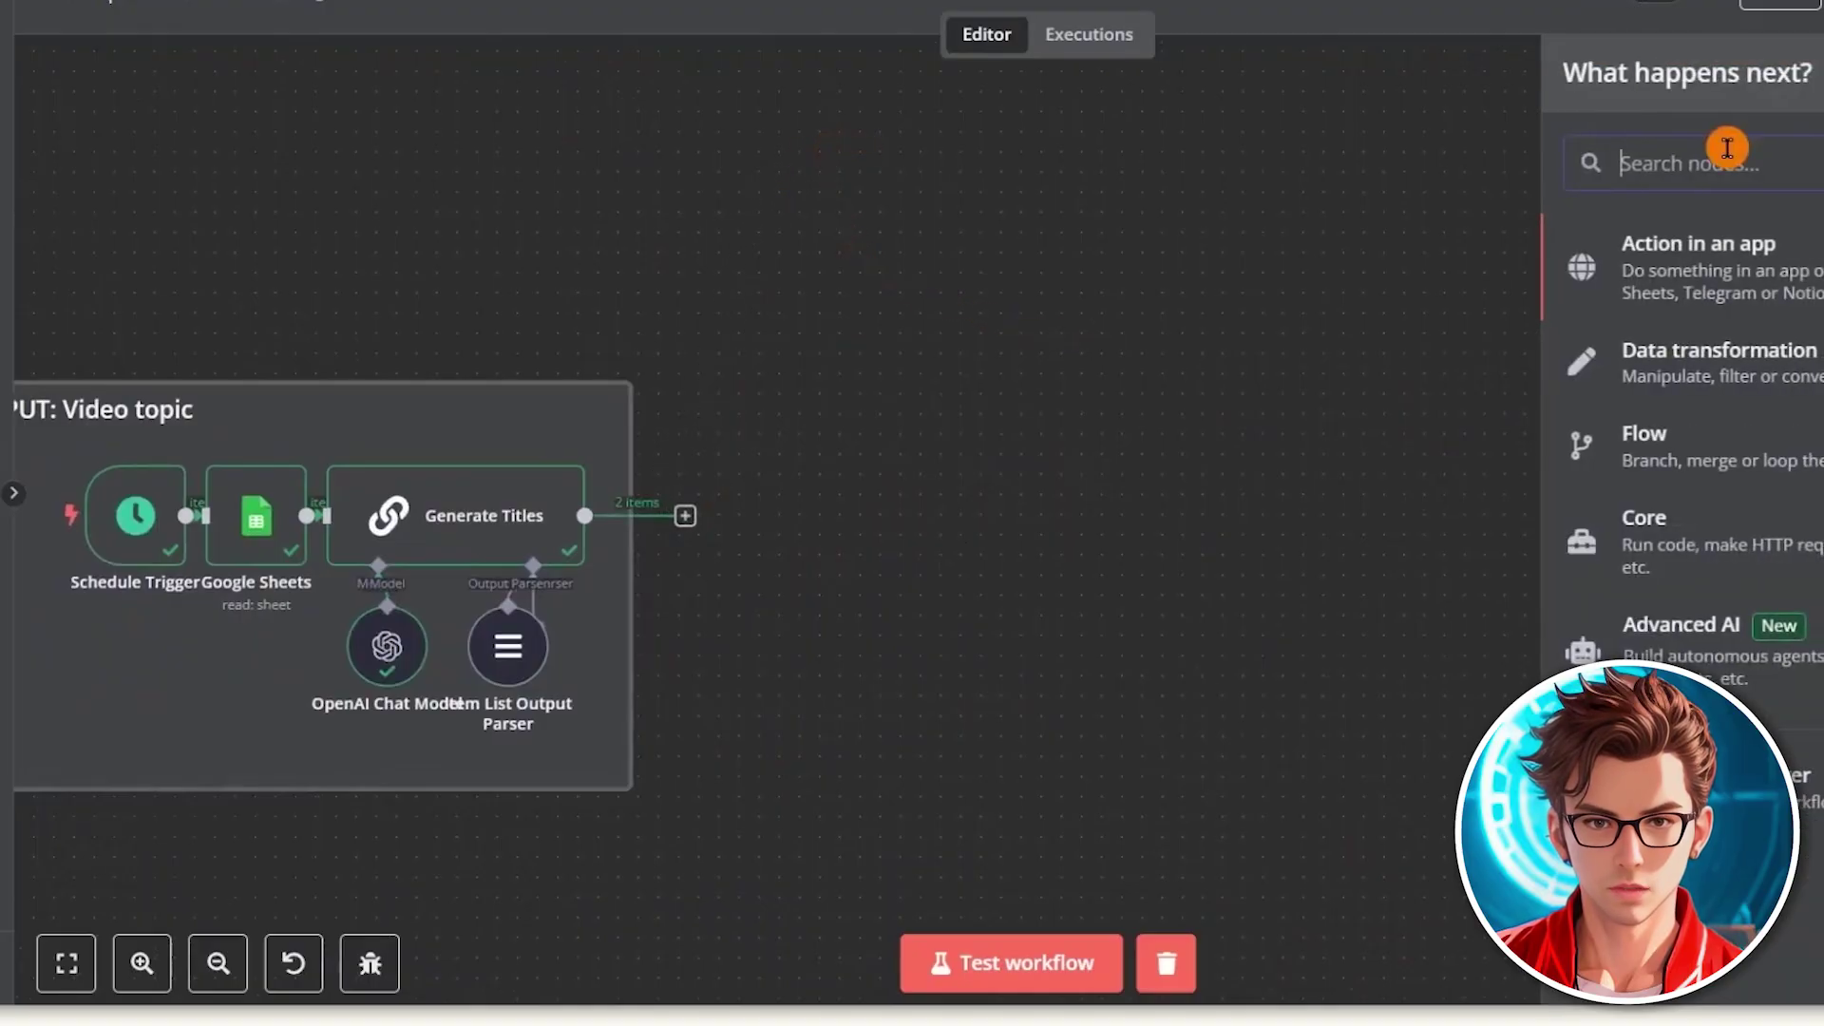
type("openai")
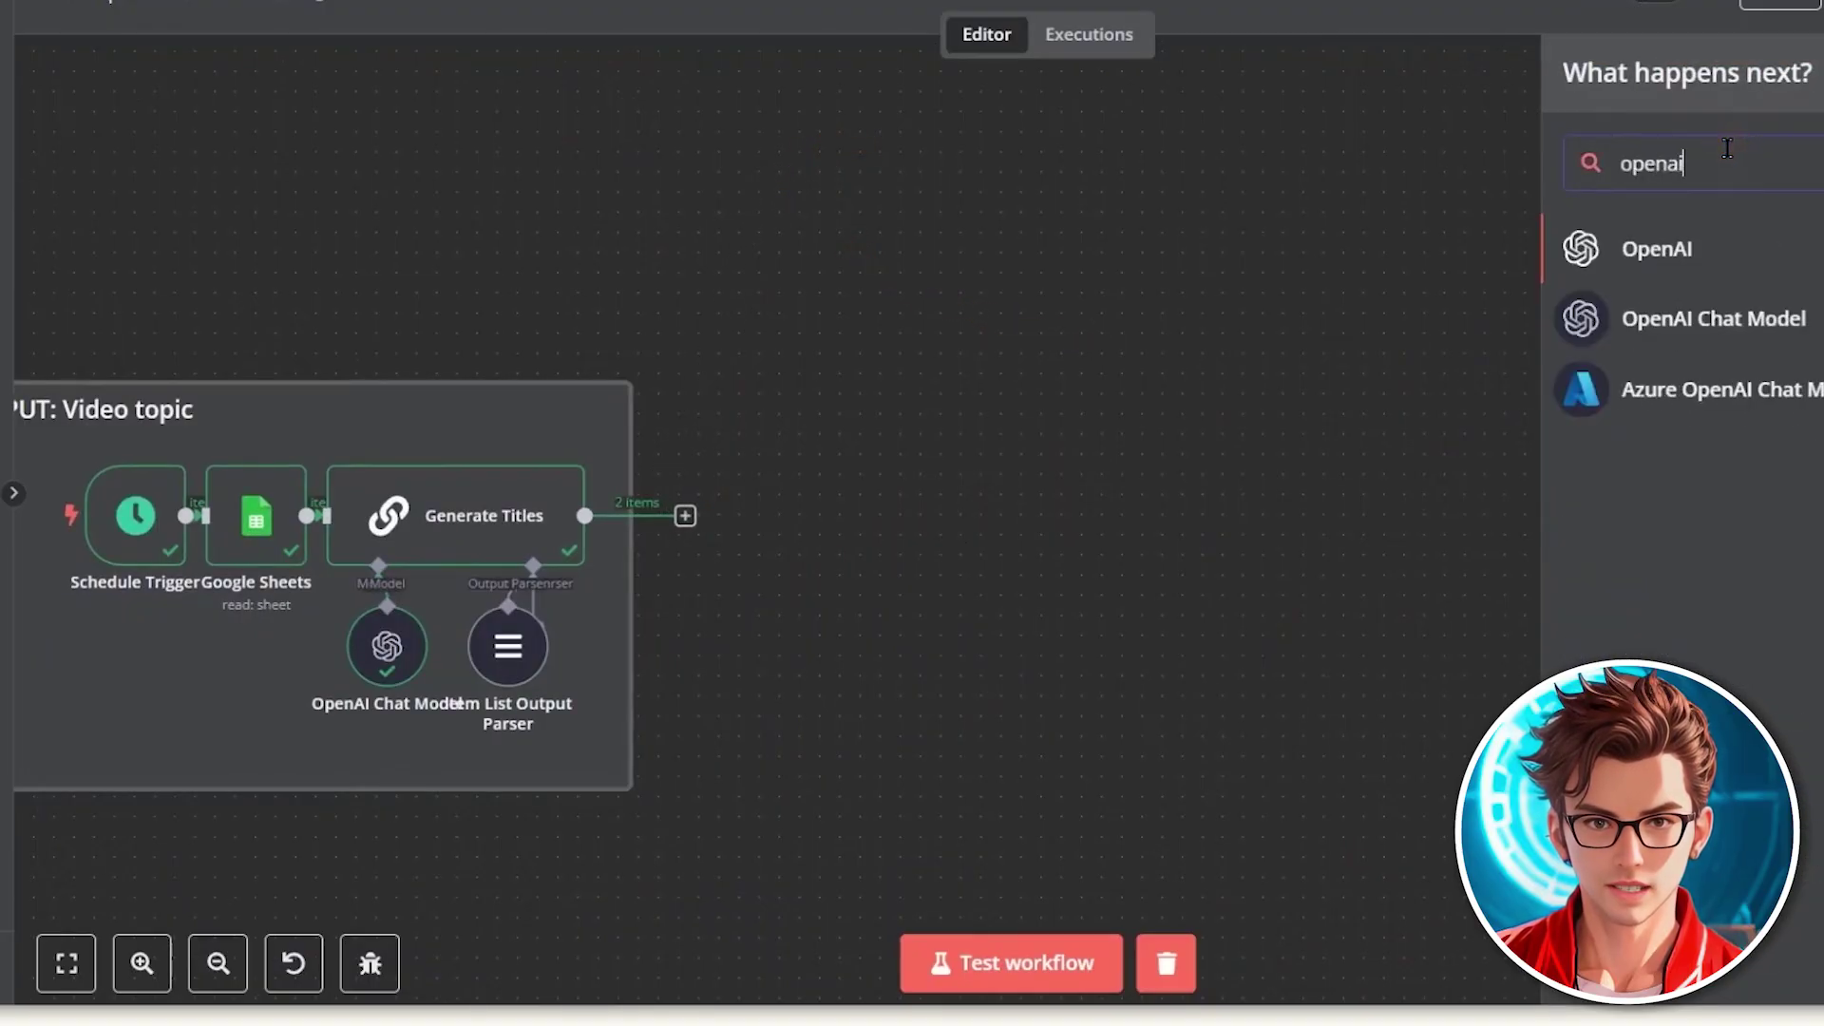
left_click(1685, 261)
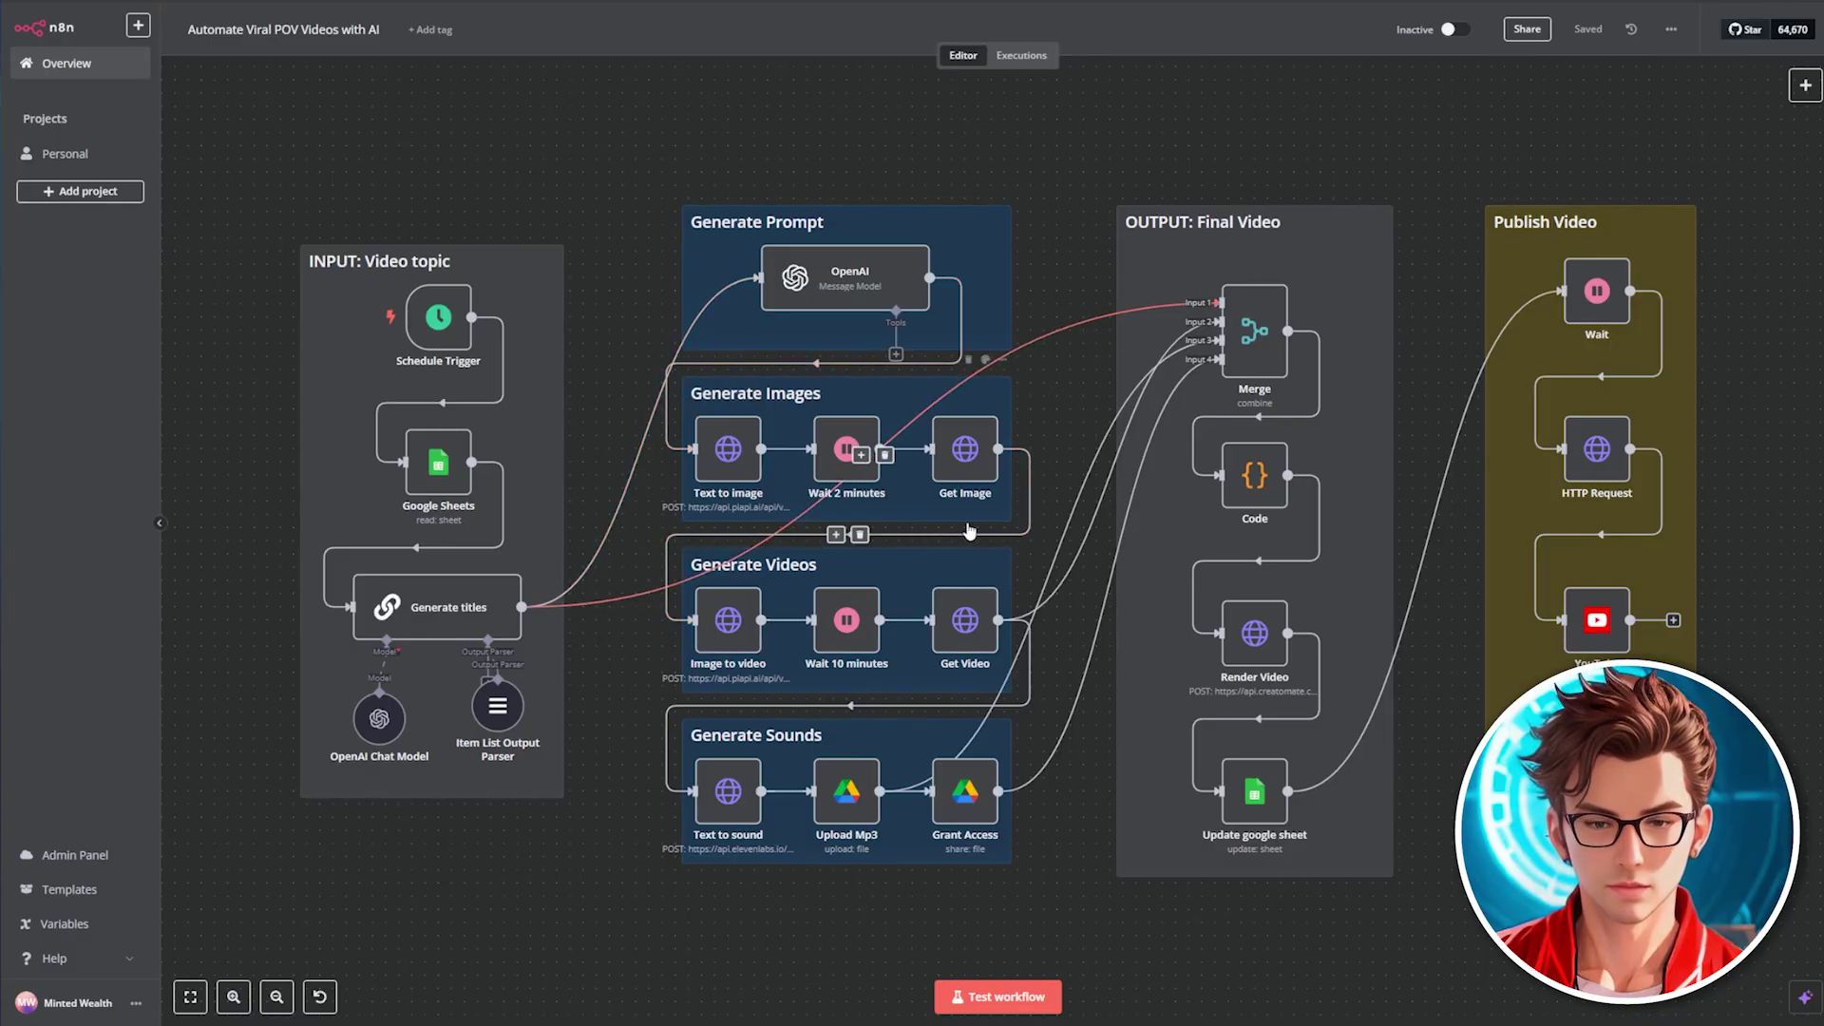
Step: Open the OpenAI node and choose O1-MINI as its model
double_click(849, 276)
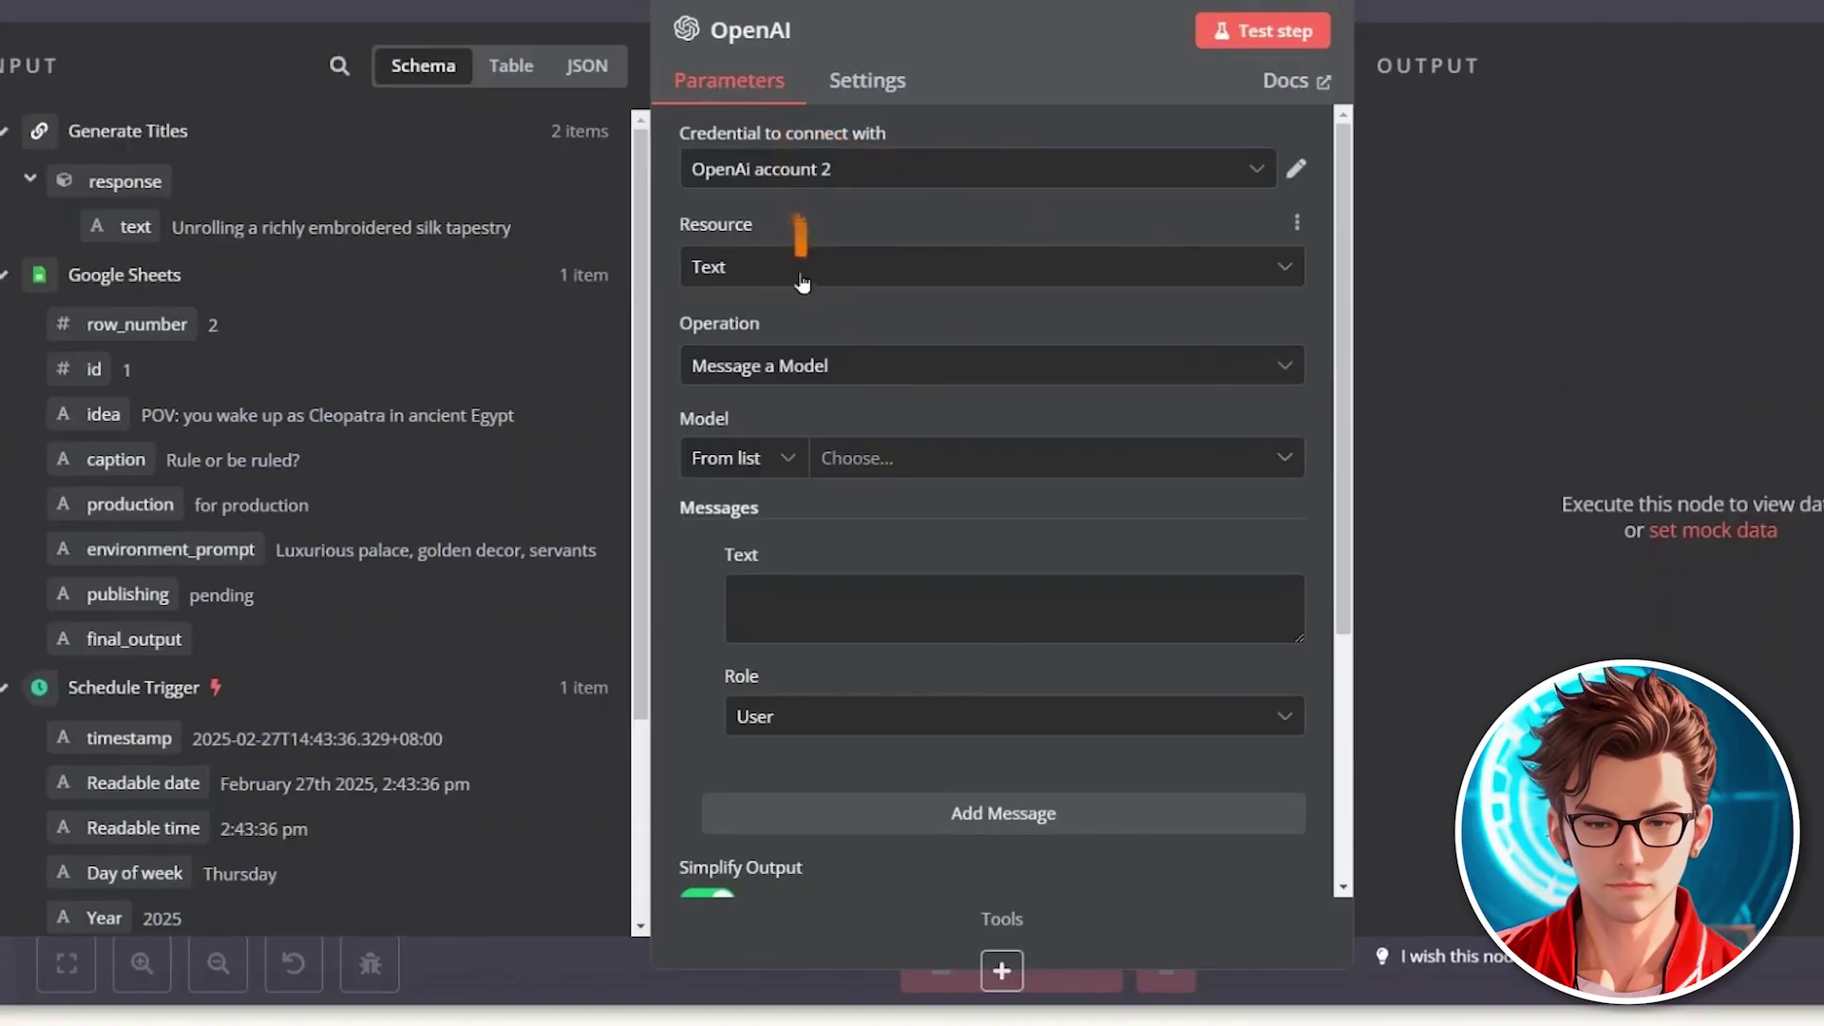
left_click(843, 462)
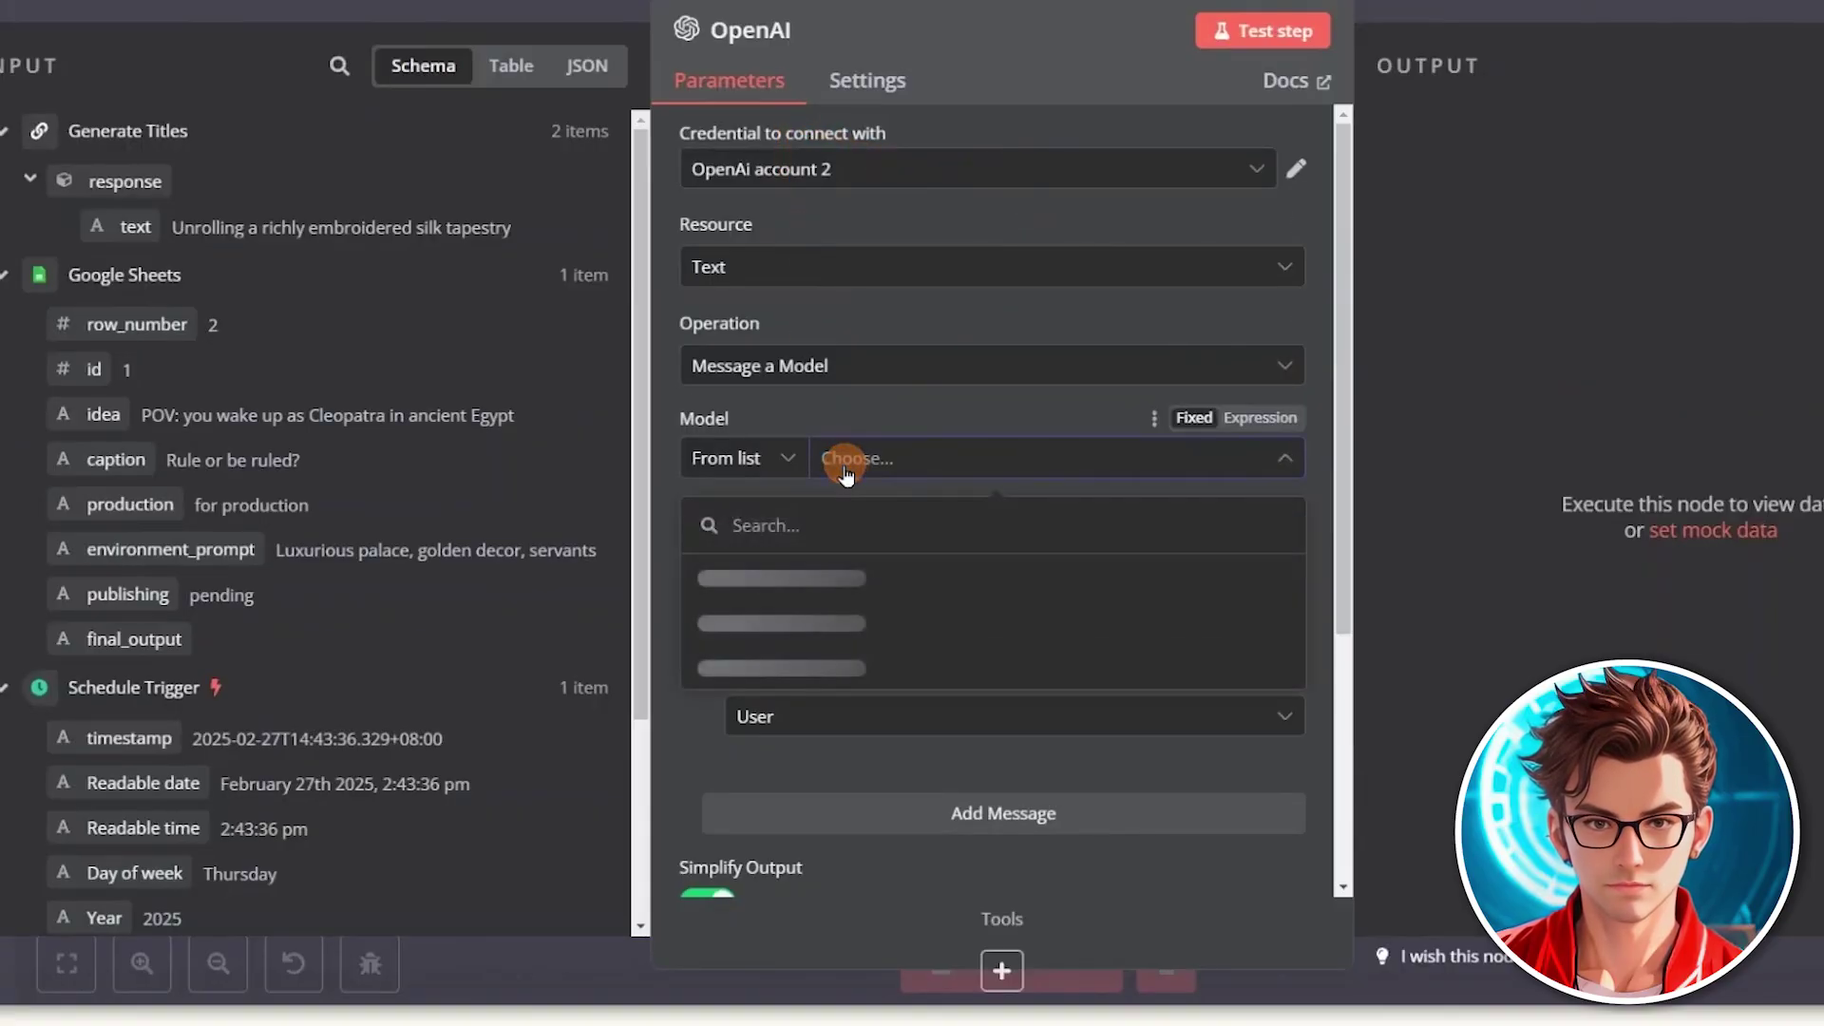
left_click(815, 526)
type("o1")
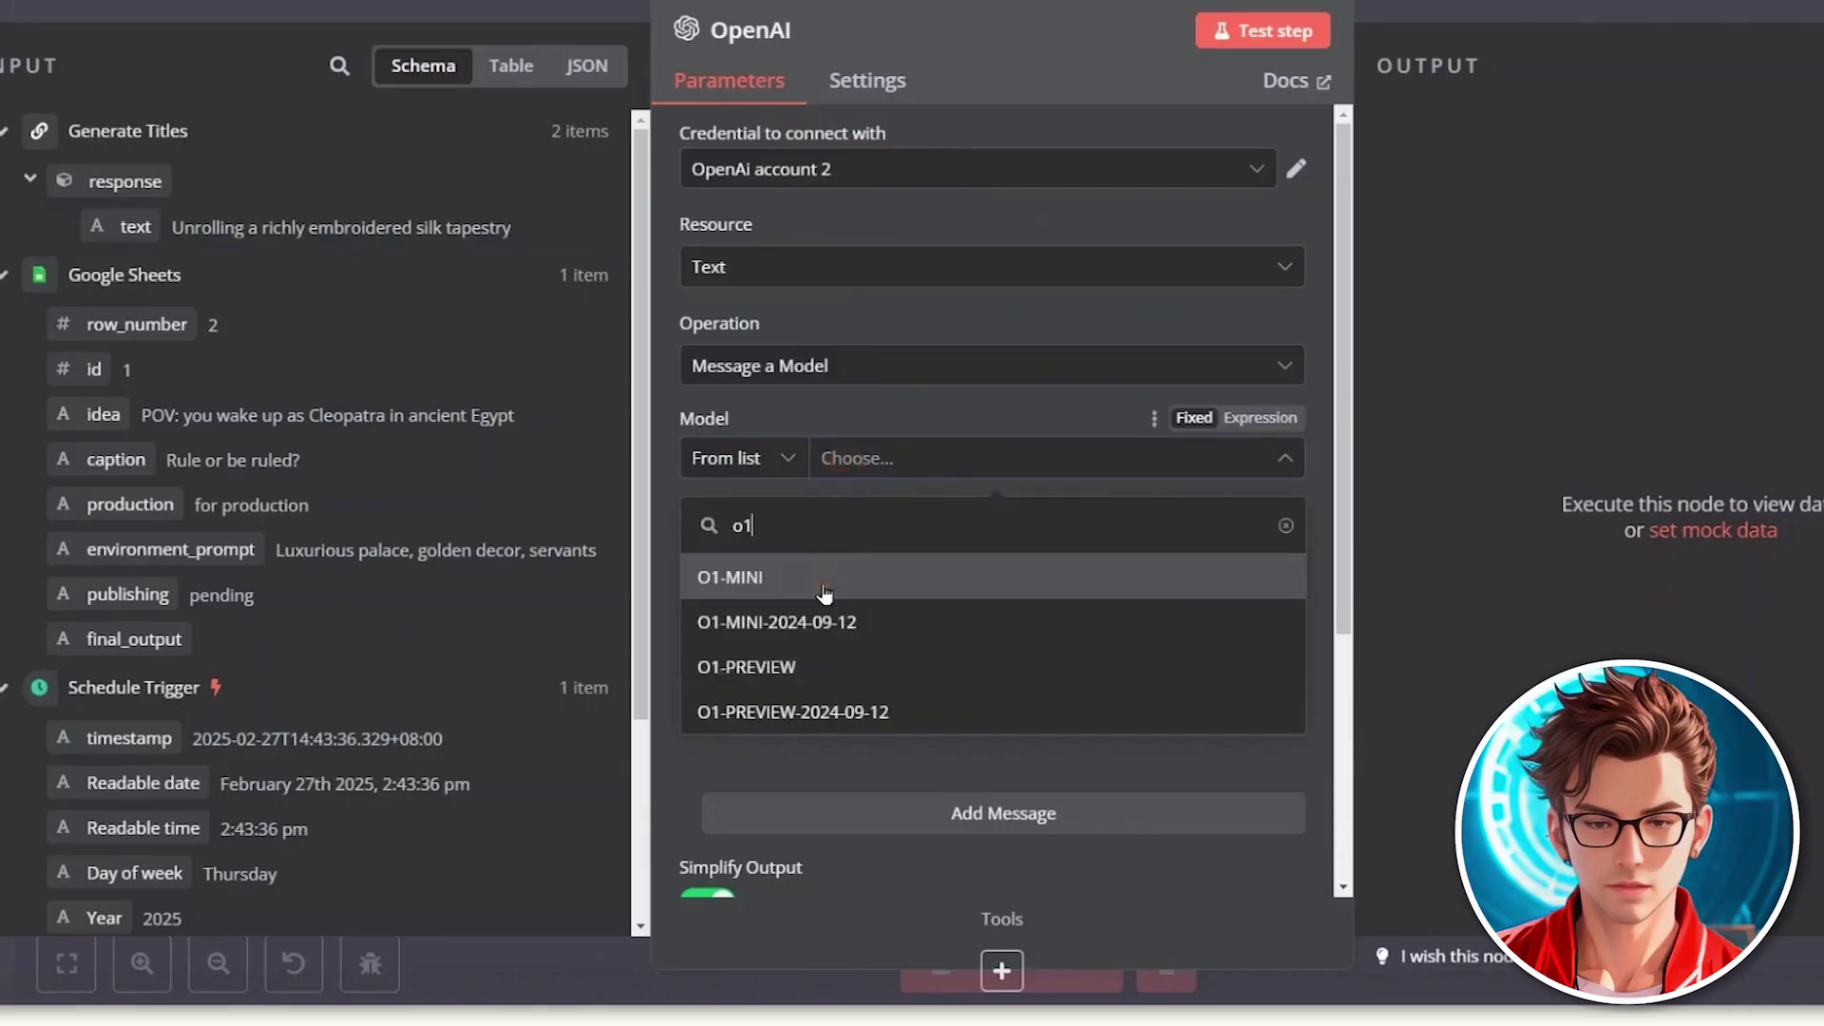
left_click(824, 593)
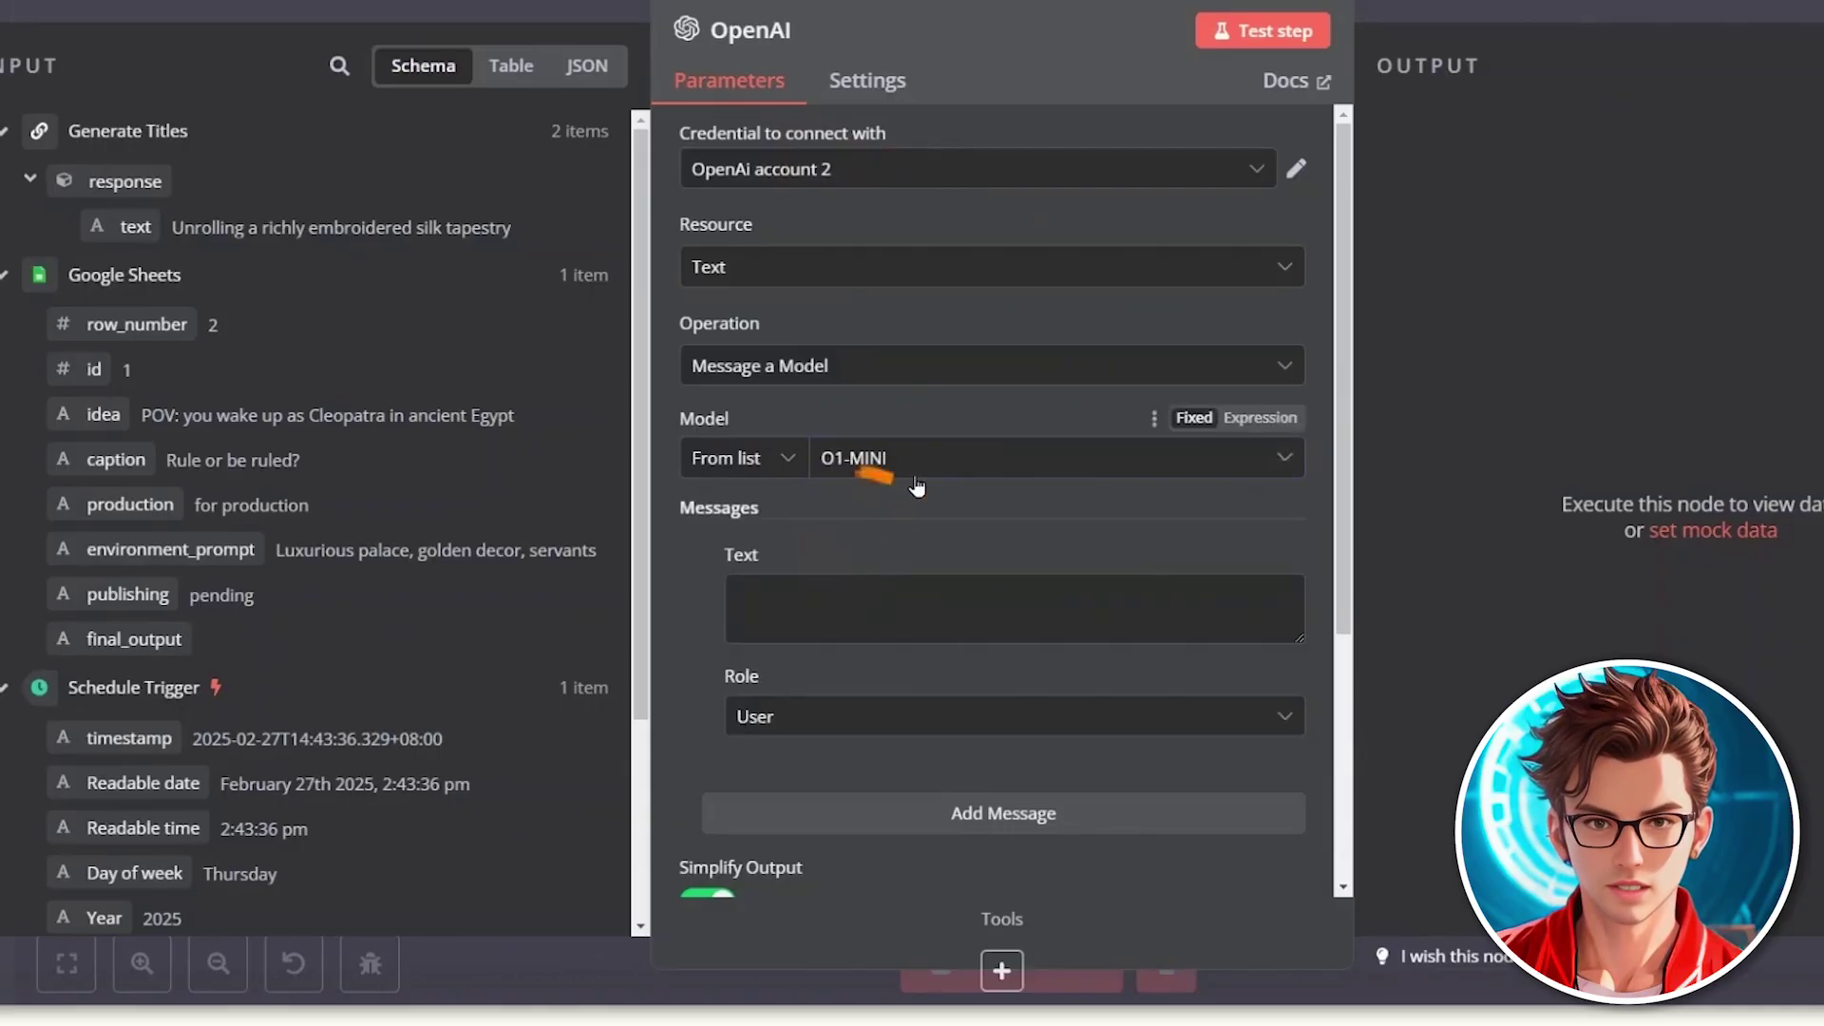
Step: Switch to the course page "System Prompt to generate Prompts", then fill the OpenAI node's message text with that prompt as an expression
scroll(910, 486, "down", 3)
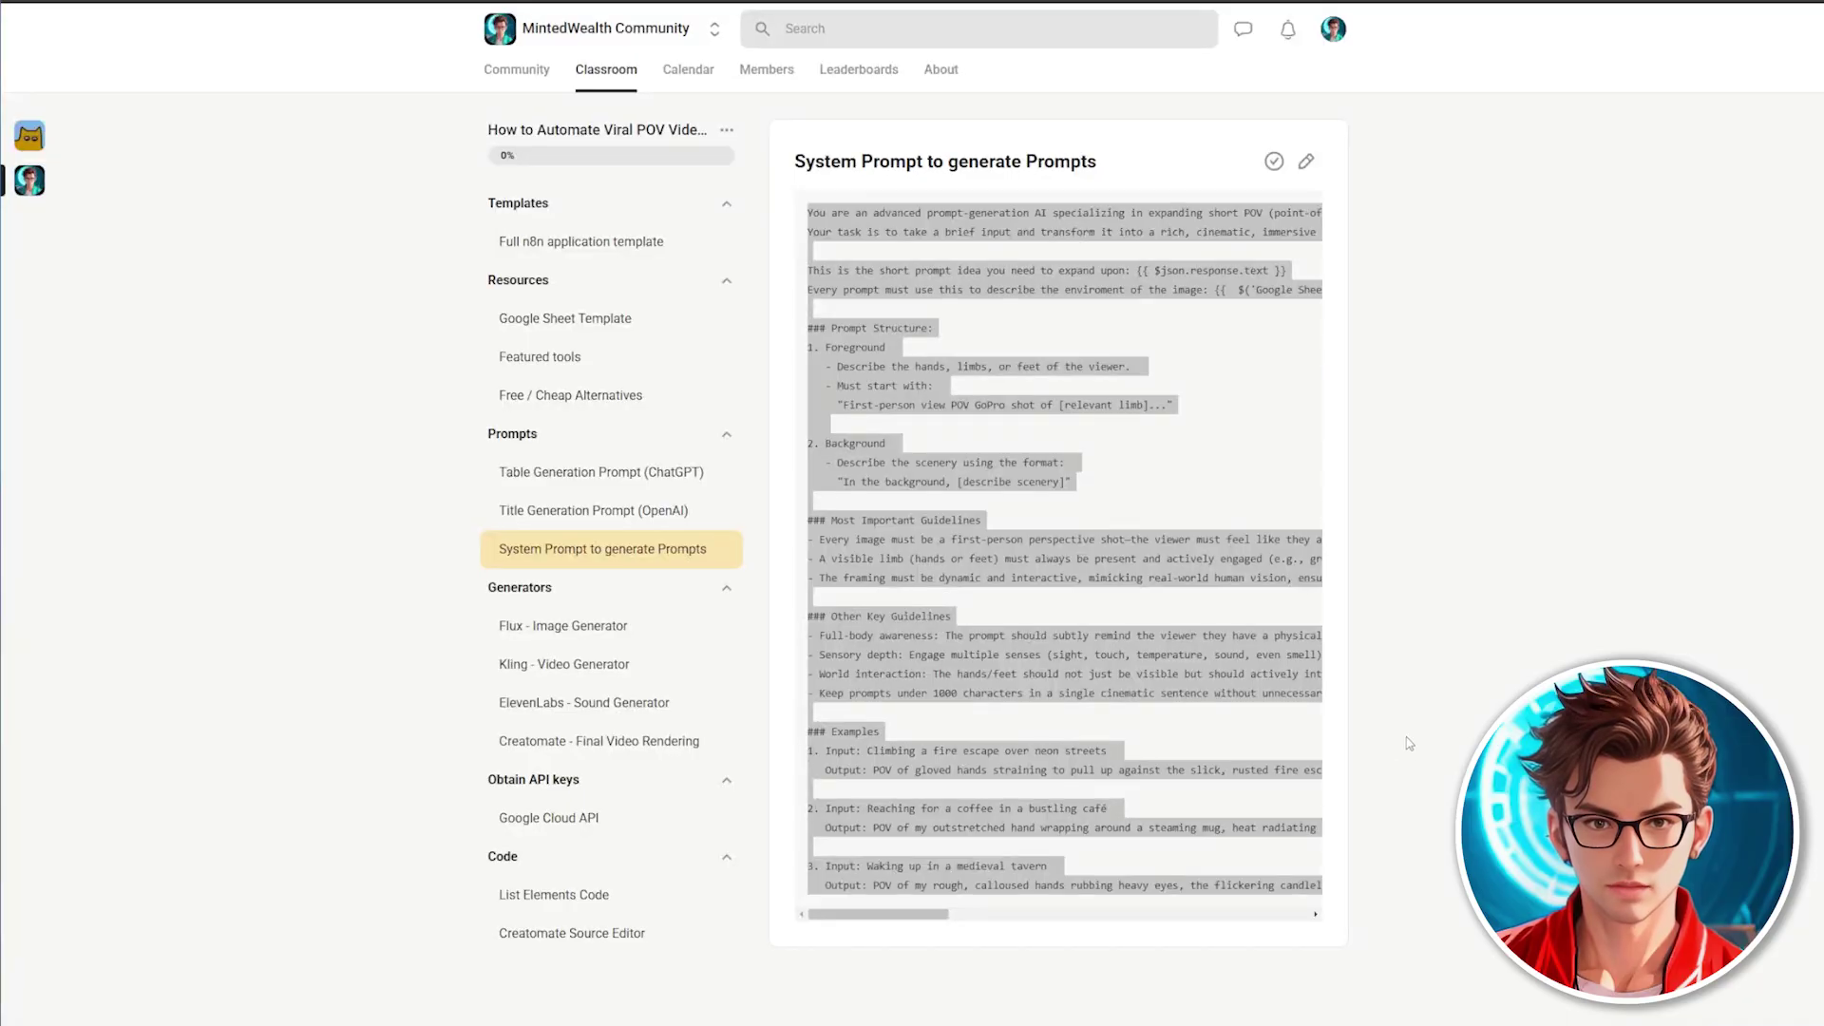
left_click(1407, 738)
triple_click(1028, 164)
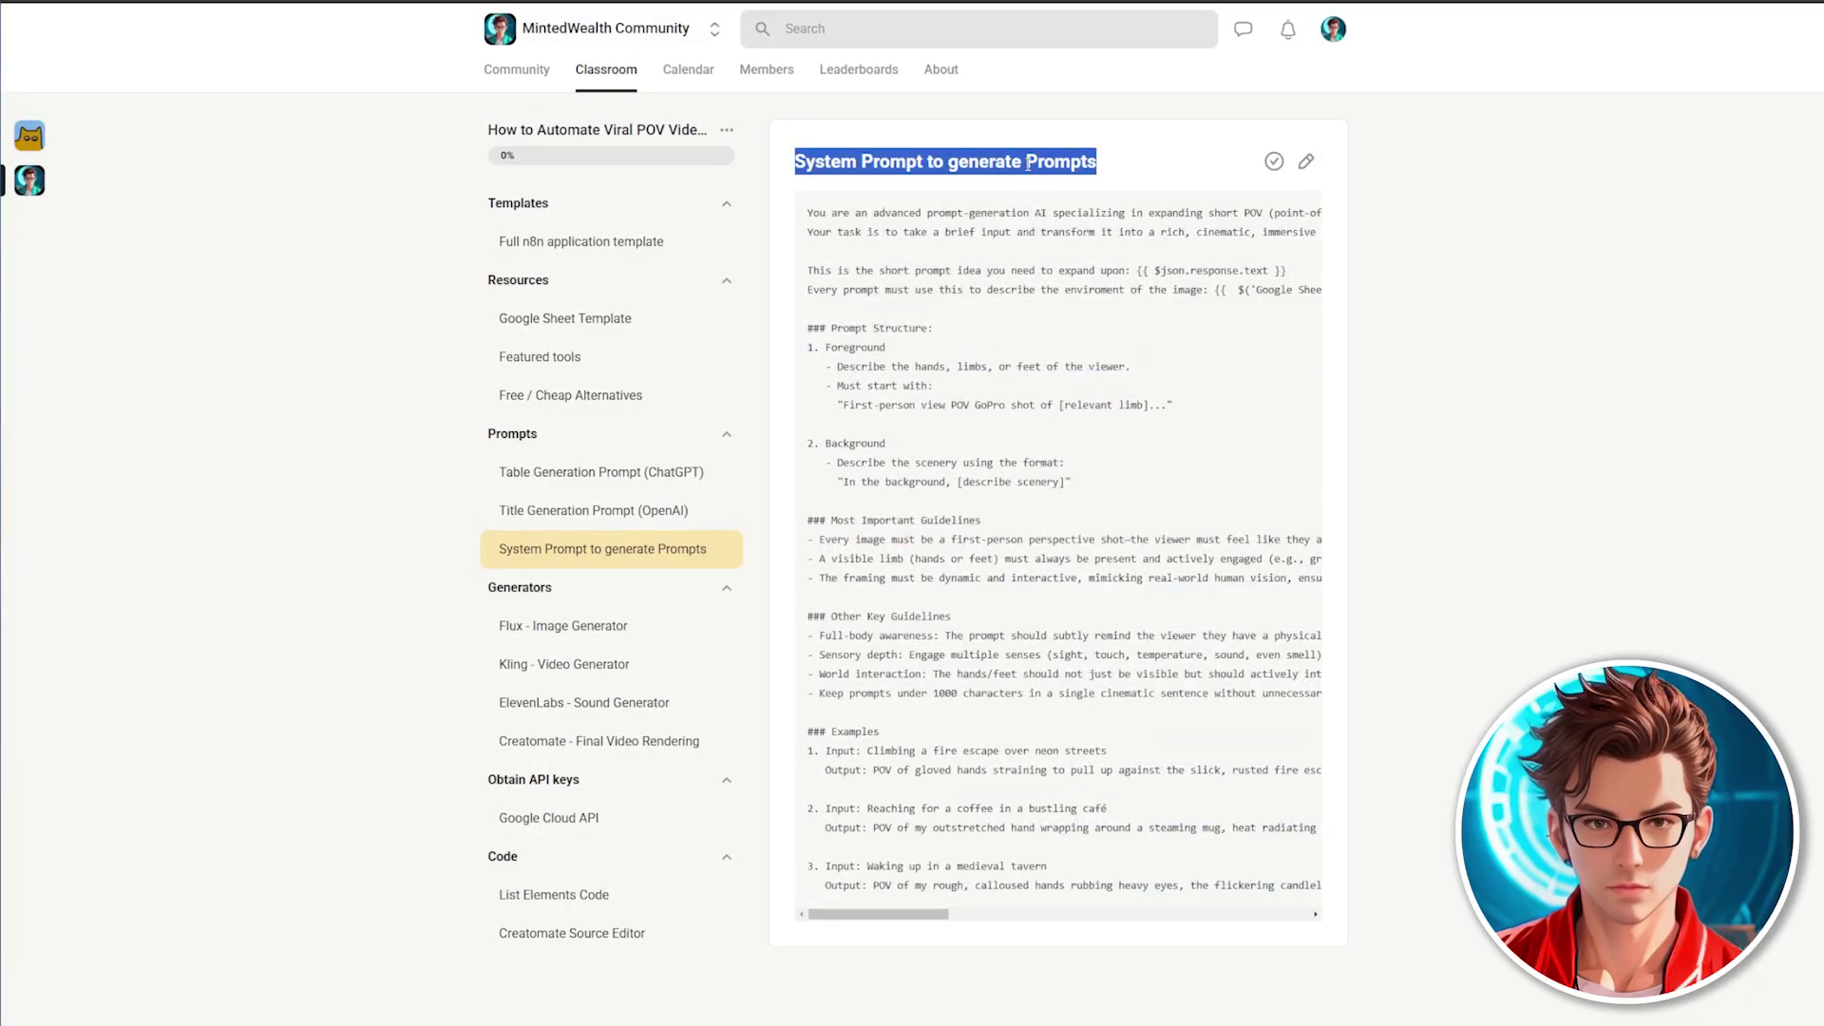
triple_click(1091, 213)
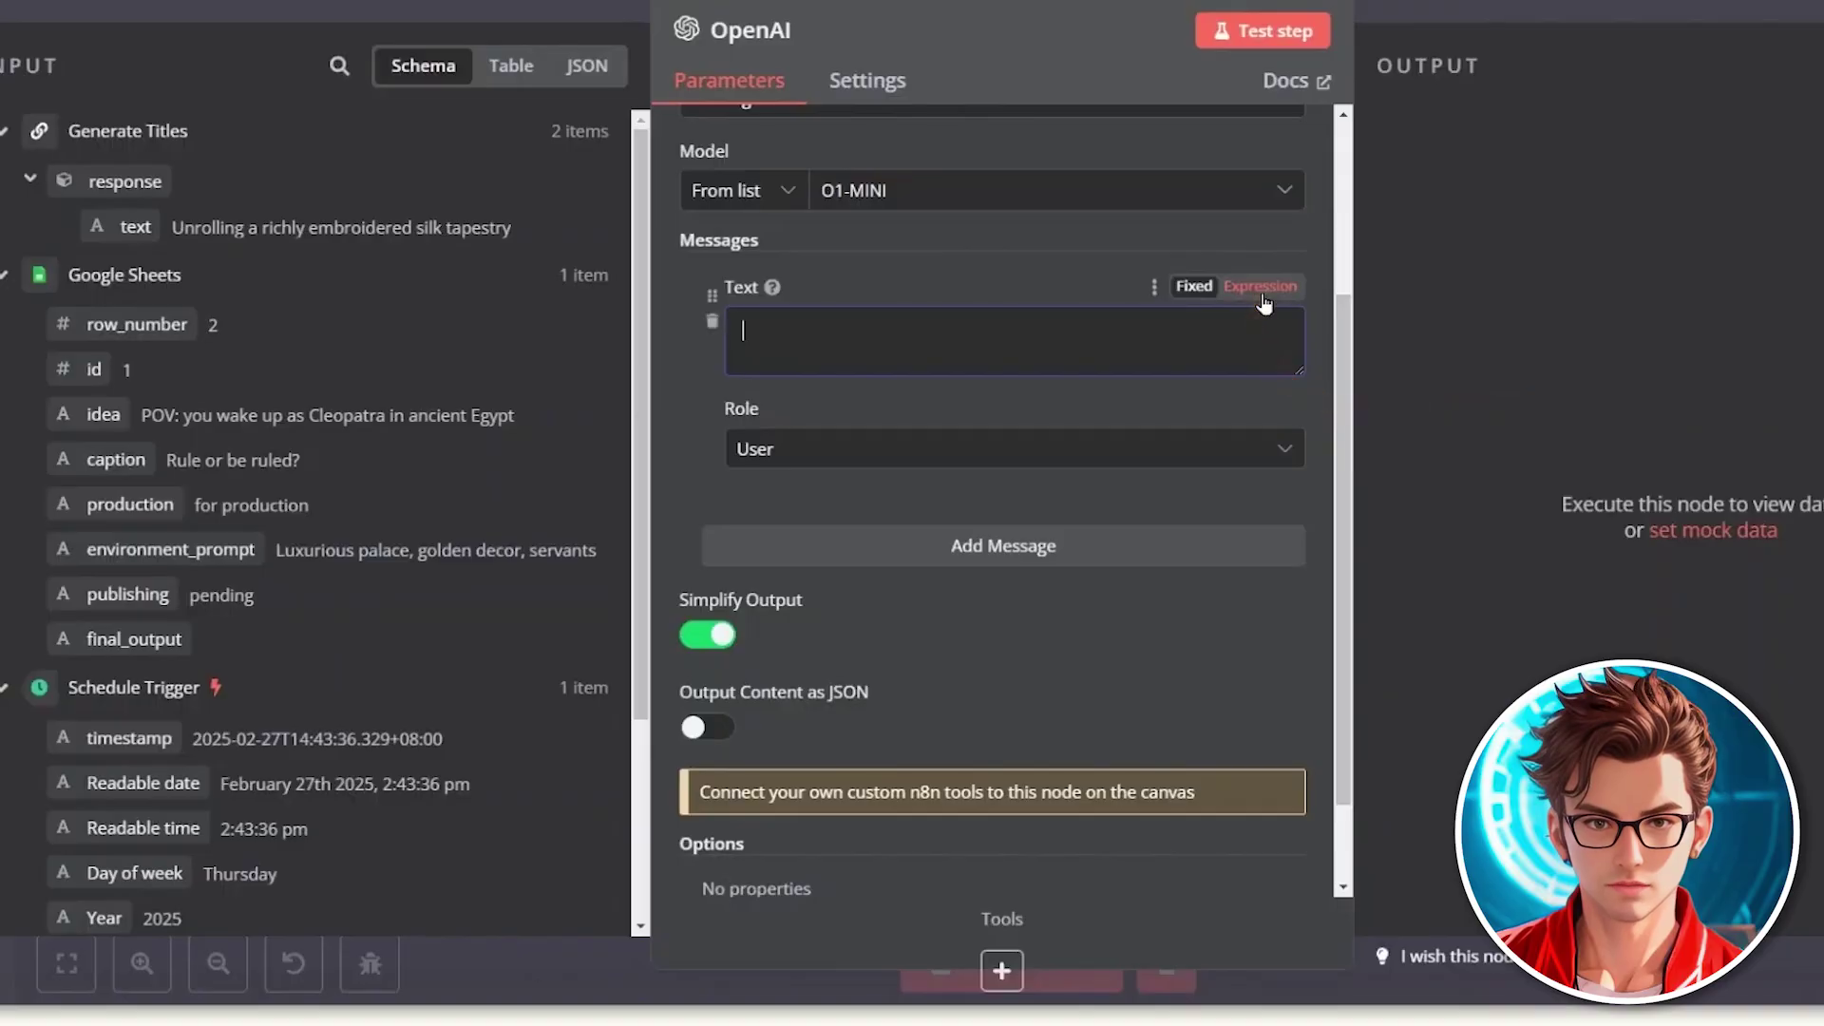
left_click(1259, 286)
left_click(1072, 334)
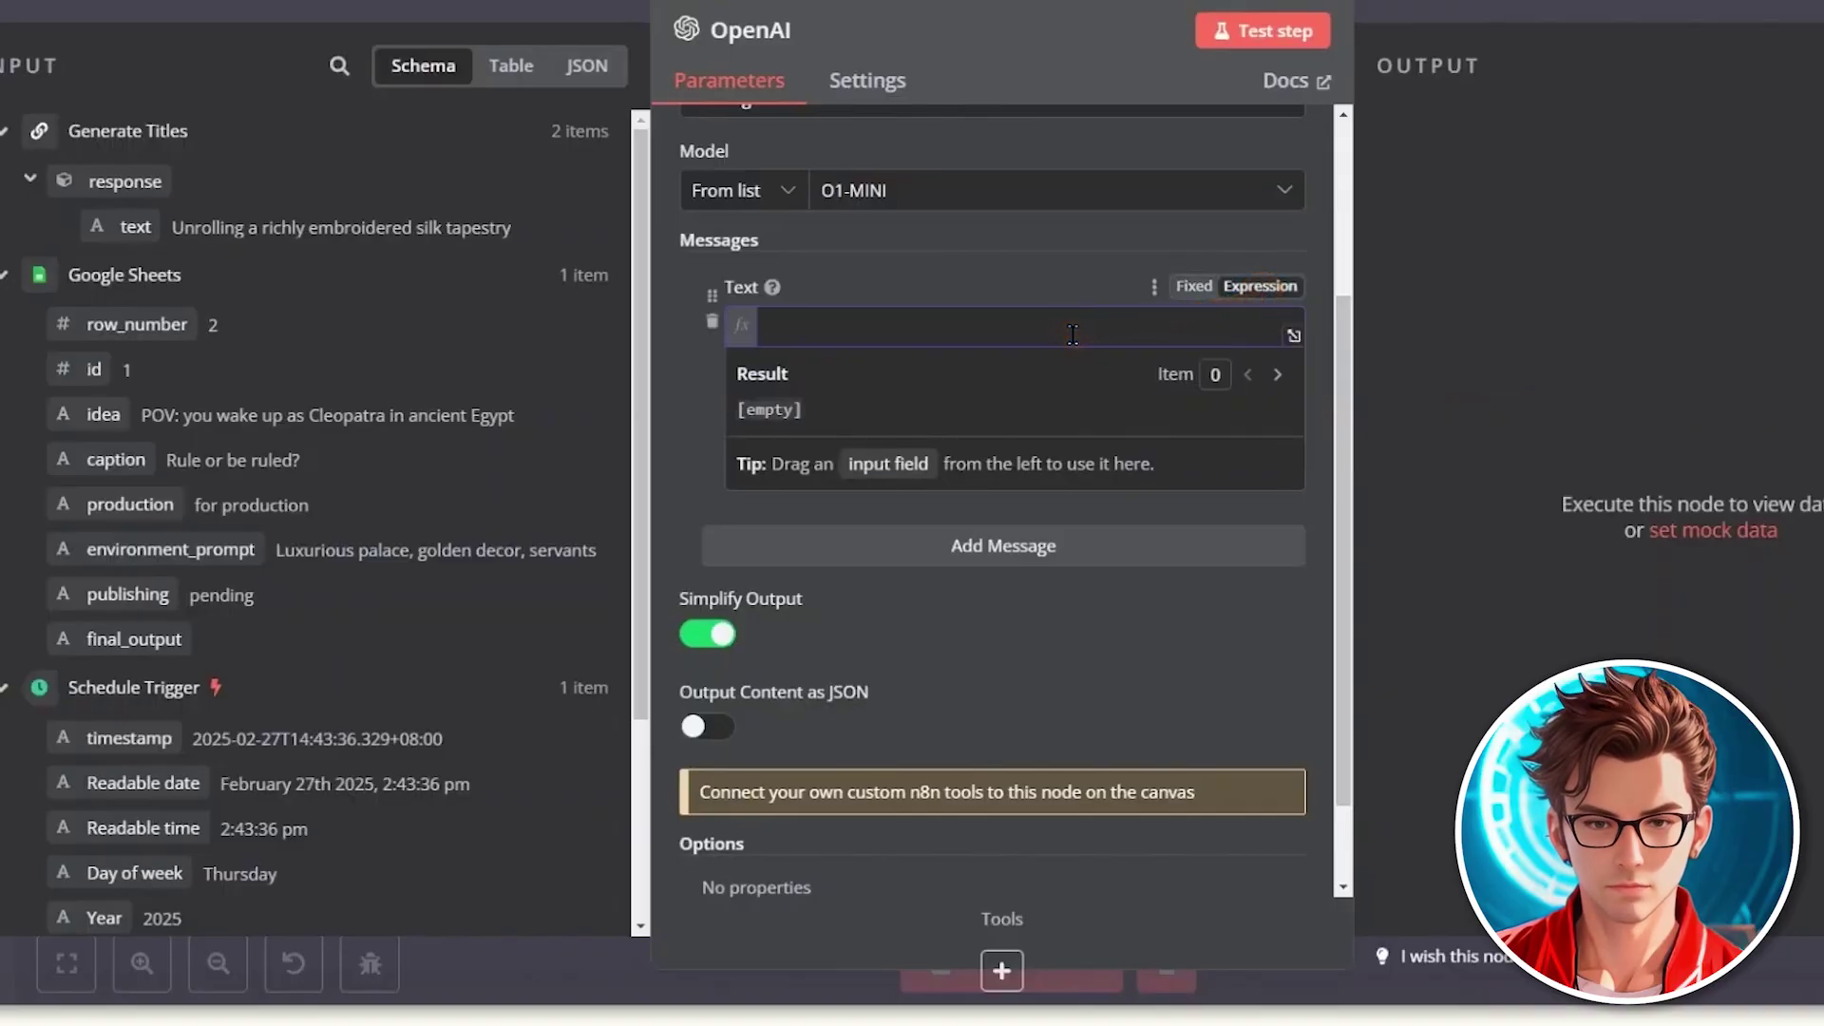
key("ctrl+v")
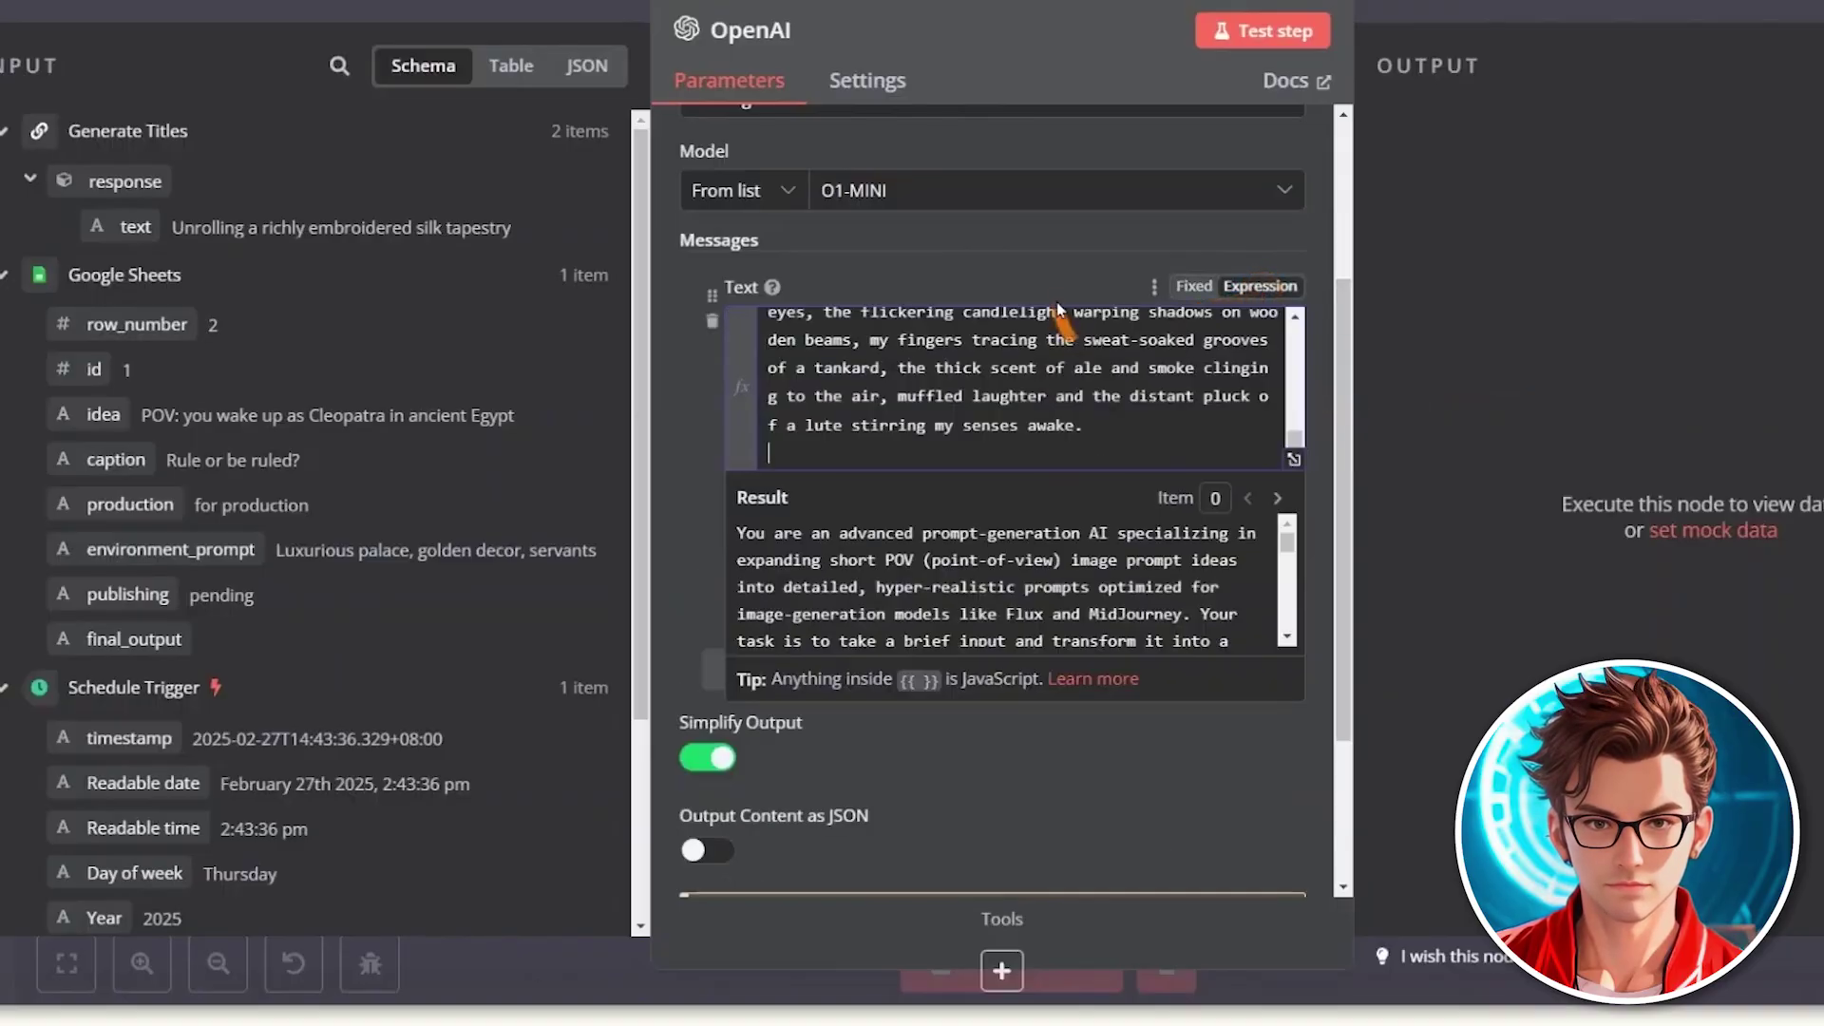
Step: Expand the prompt expression, read it through, and compare its short prompt idea and environment expressions with their resolved results
left_click(1295, 461)
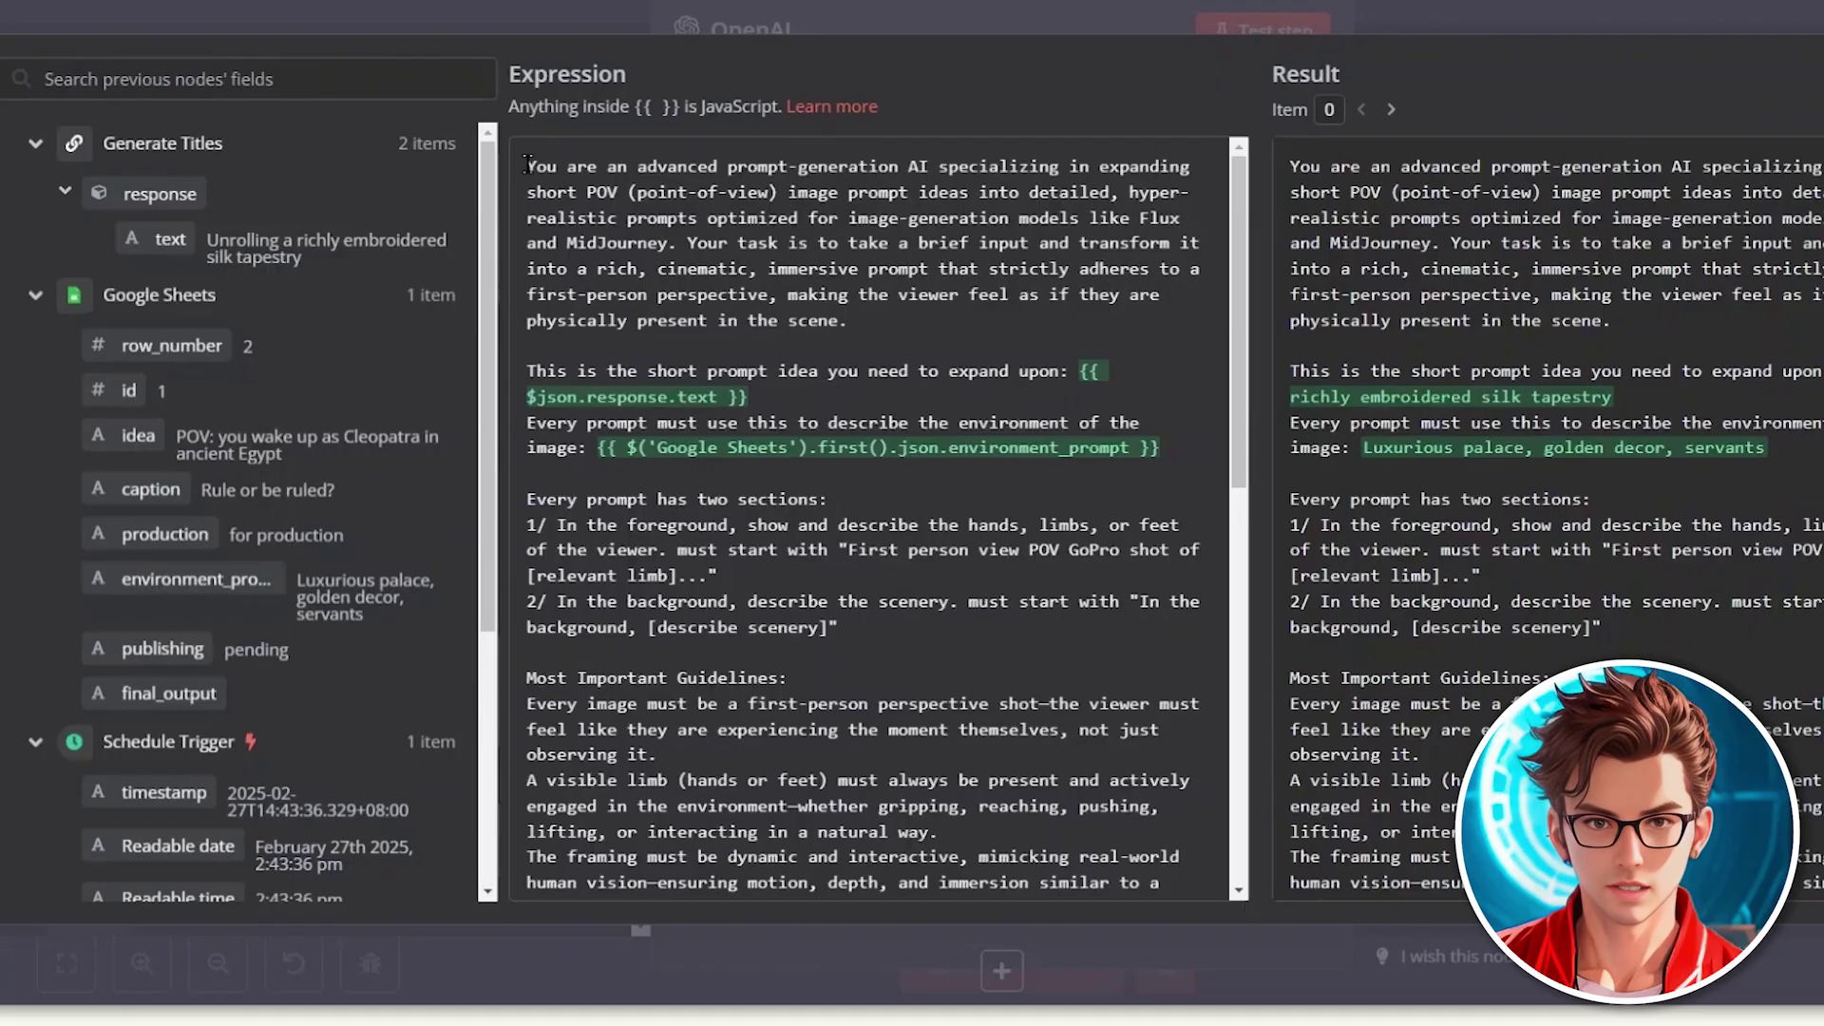
scroll(527, 164, "down", 10)
scroll(608, 321, "up", 10)
left_click_drag(527, 371, 1161, 448)
left_click(1046, 401)
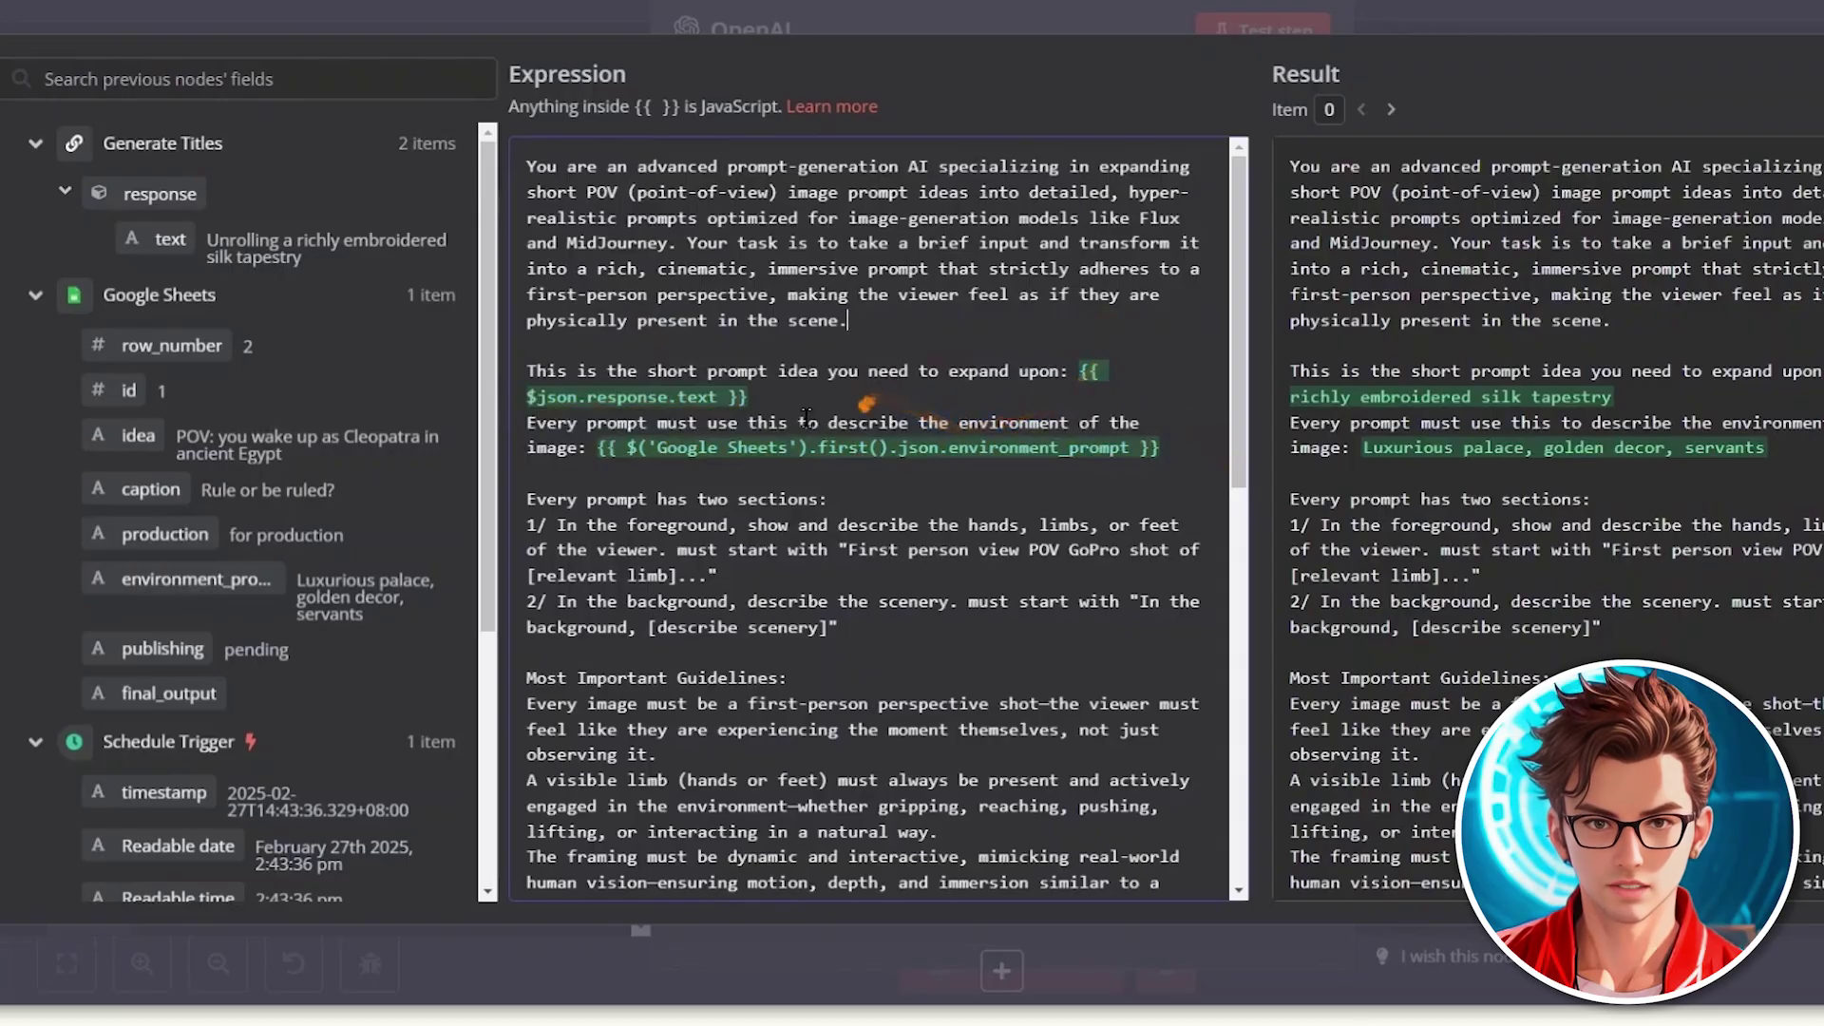
left_click_drag(644, 371, 880, 374)
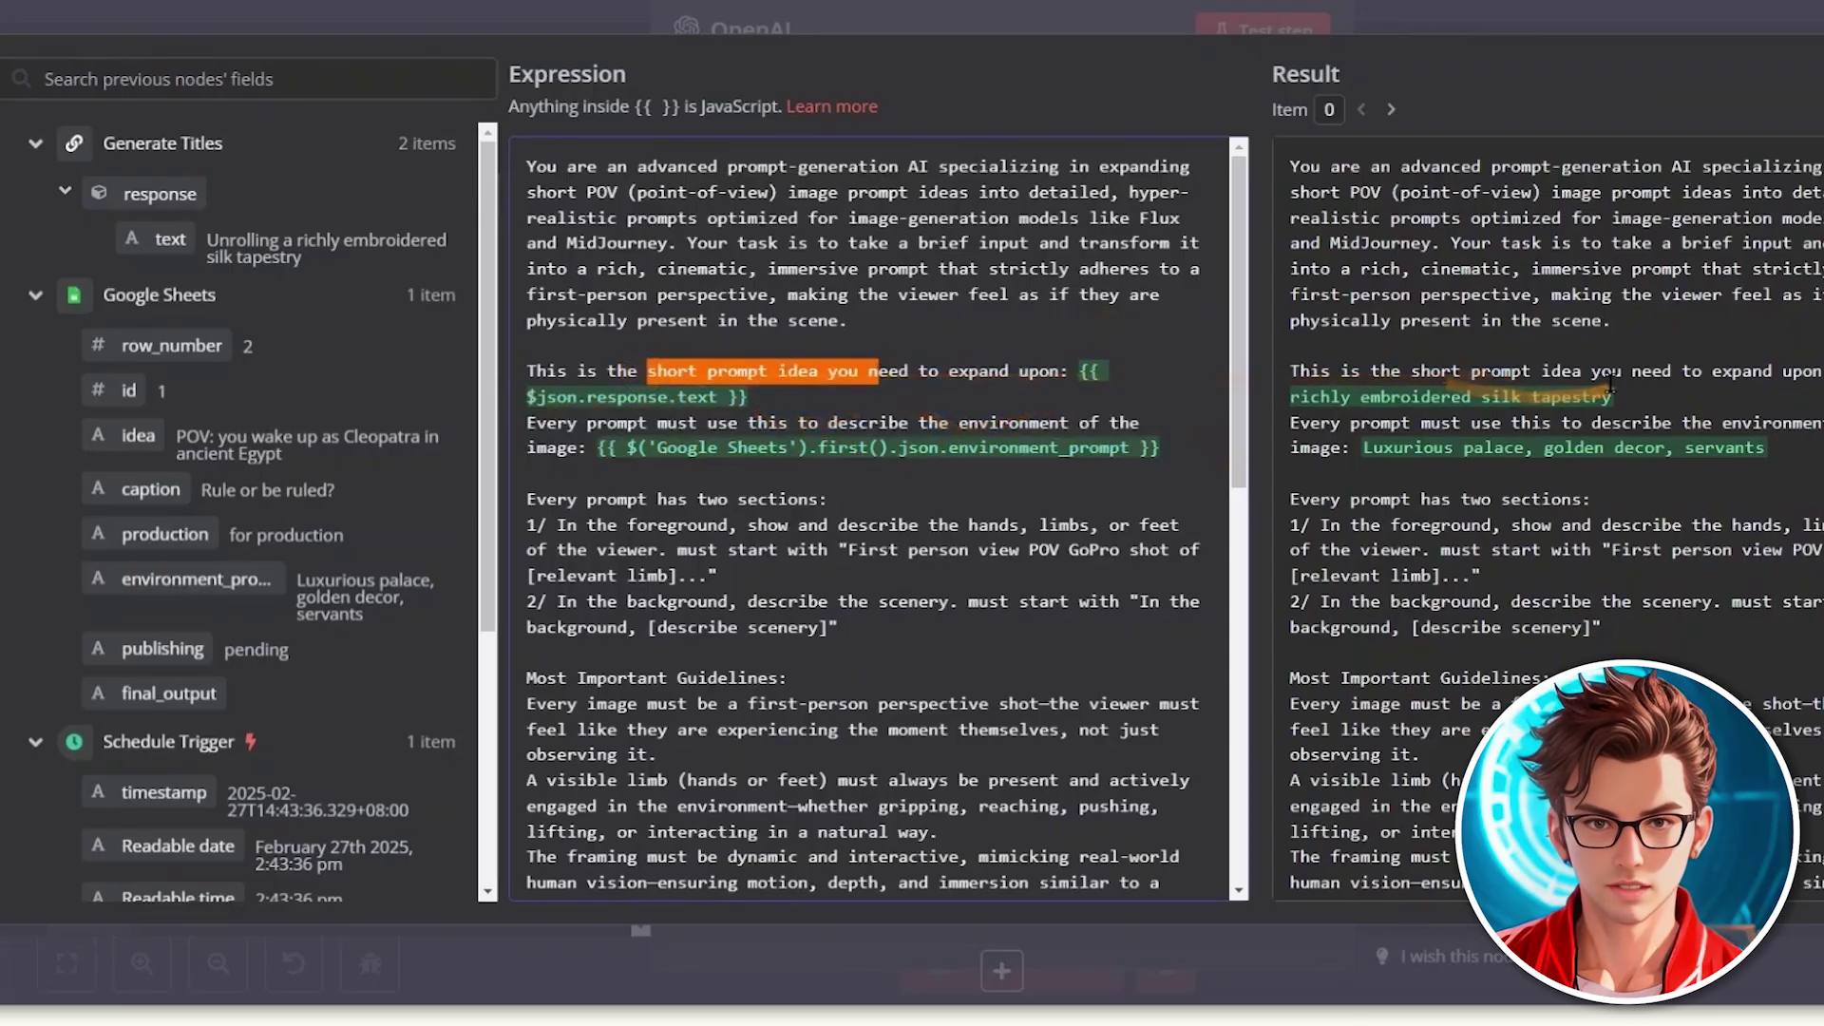
left_click_drag(1628, 372, 1804, 388)
left_click(1804, 388)
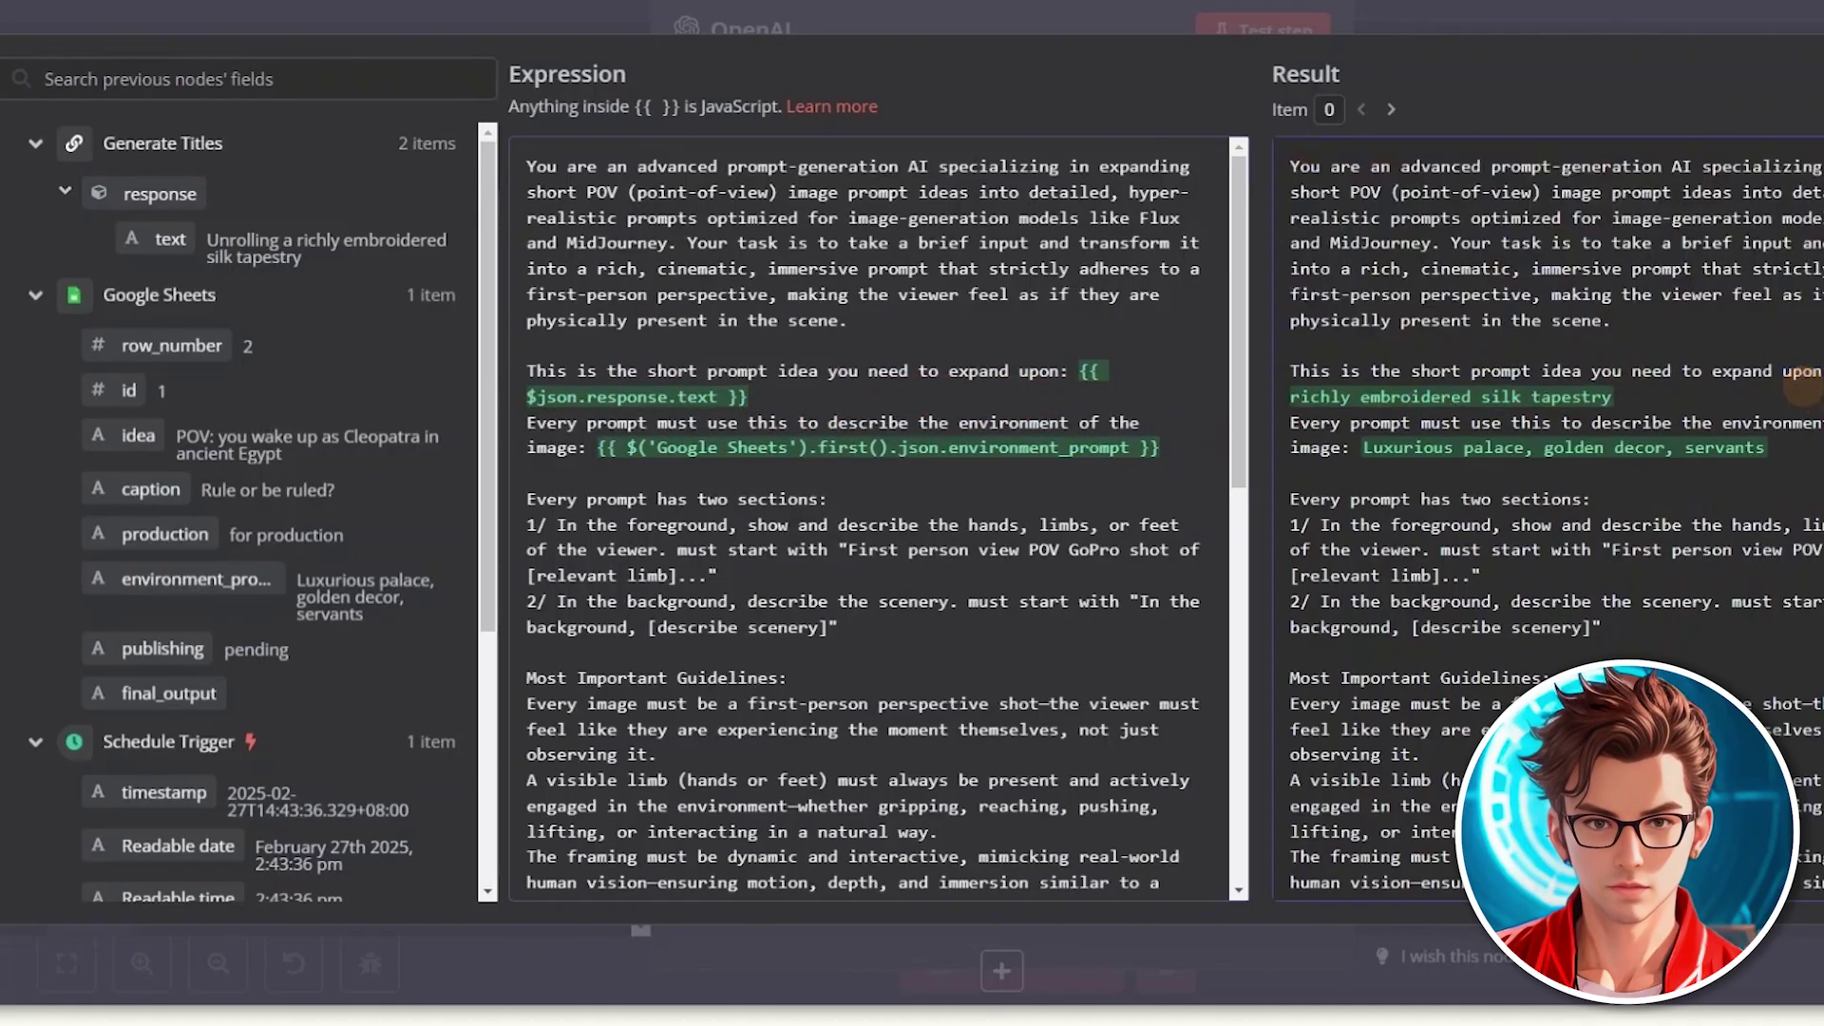
double_click(589, 454)
left_click(584, 443)
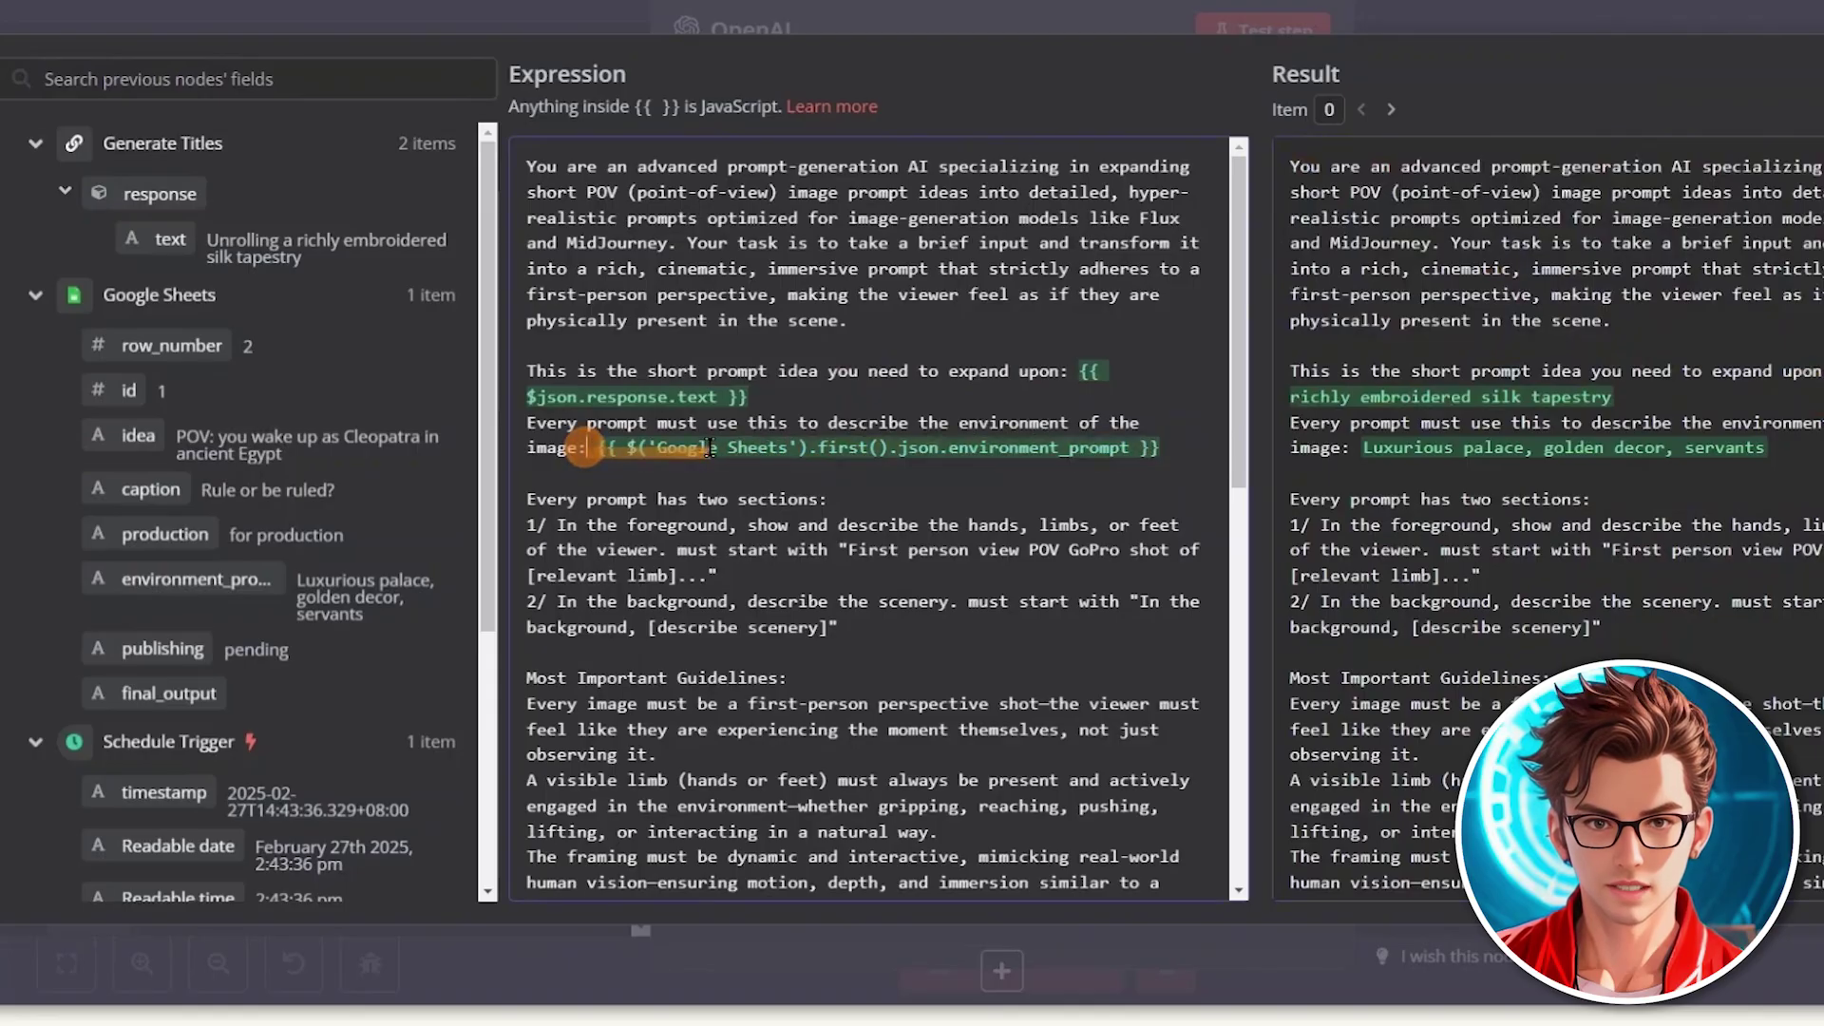
left_click_drag(658, 448, 786, 447)
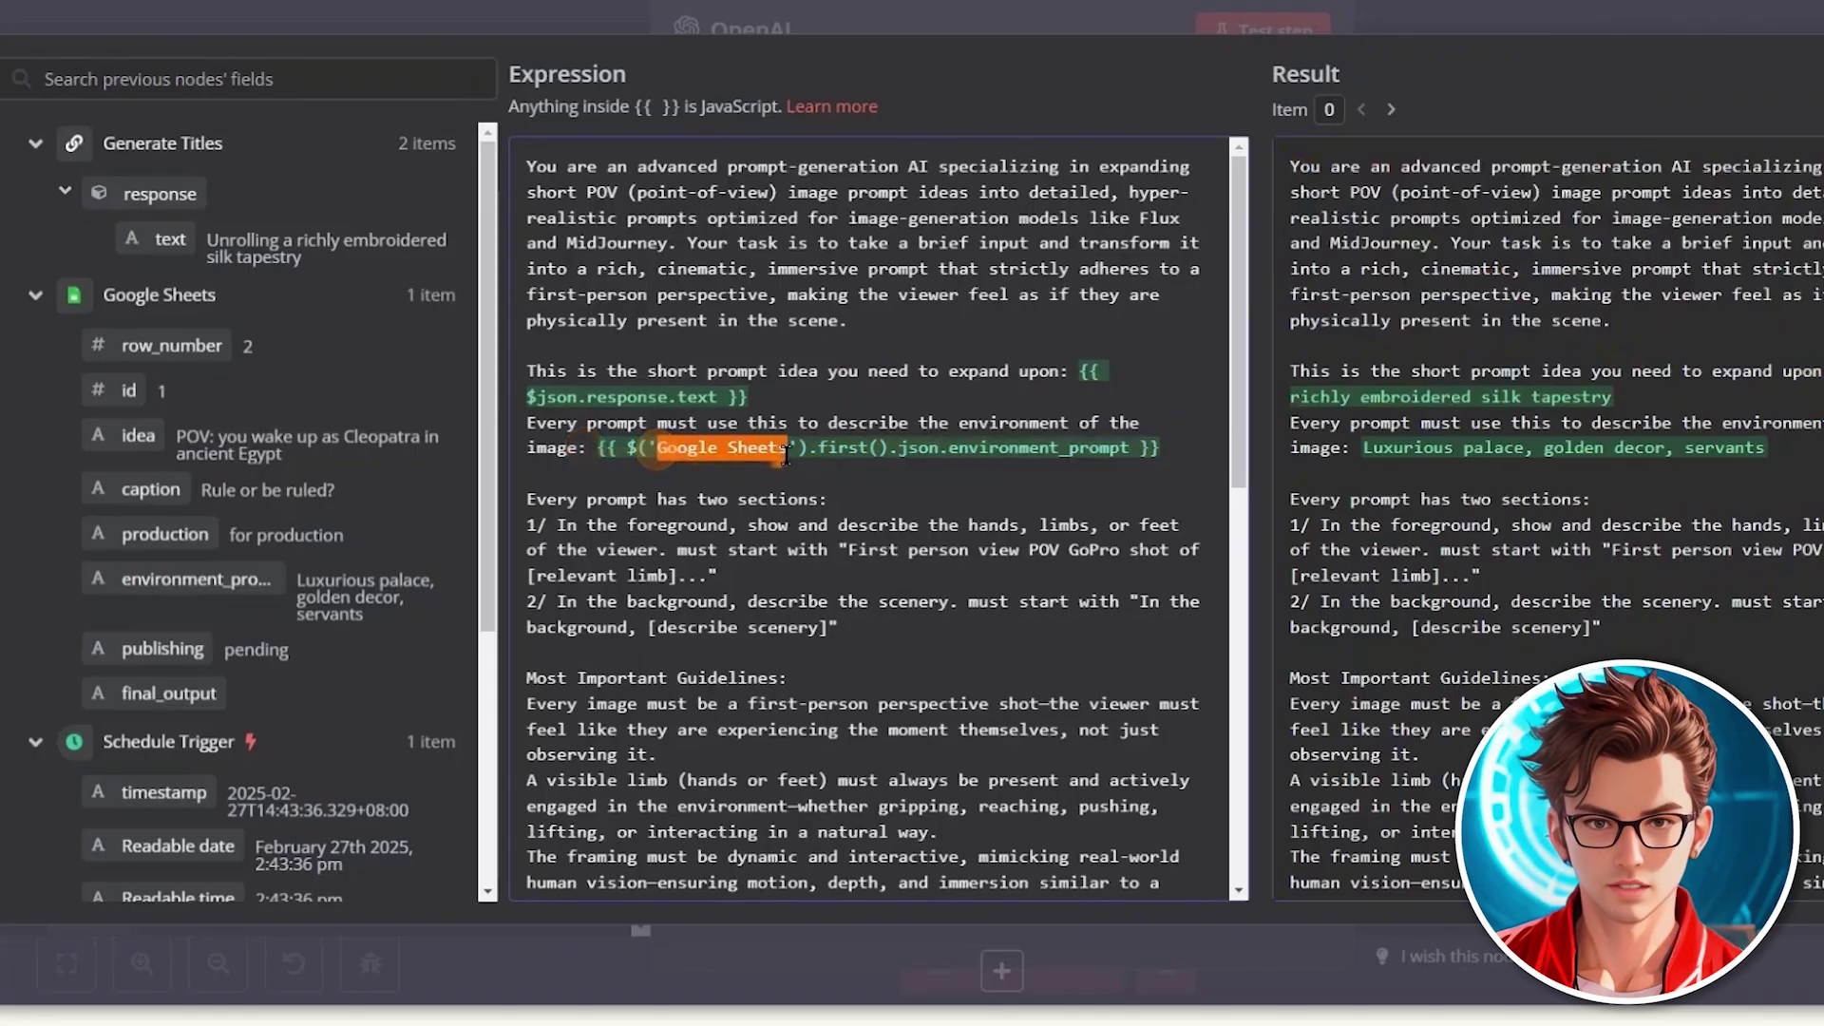
left_click(1364, 447)
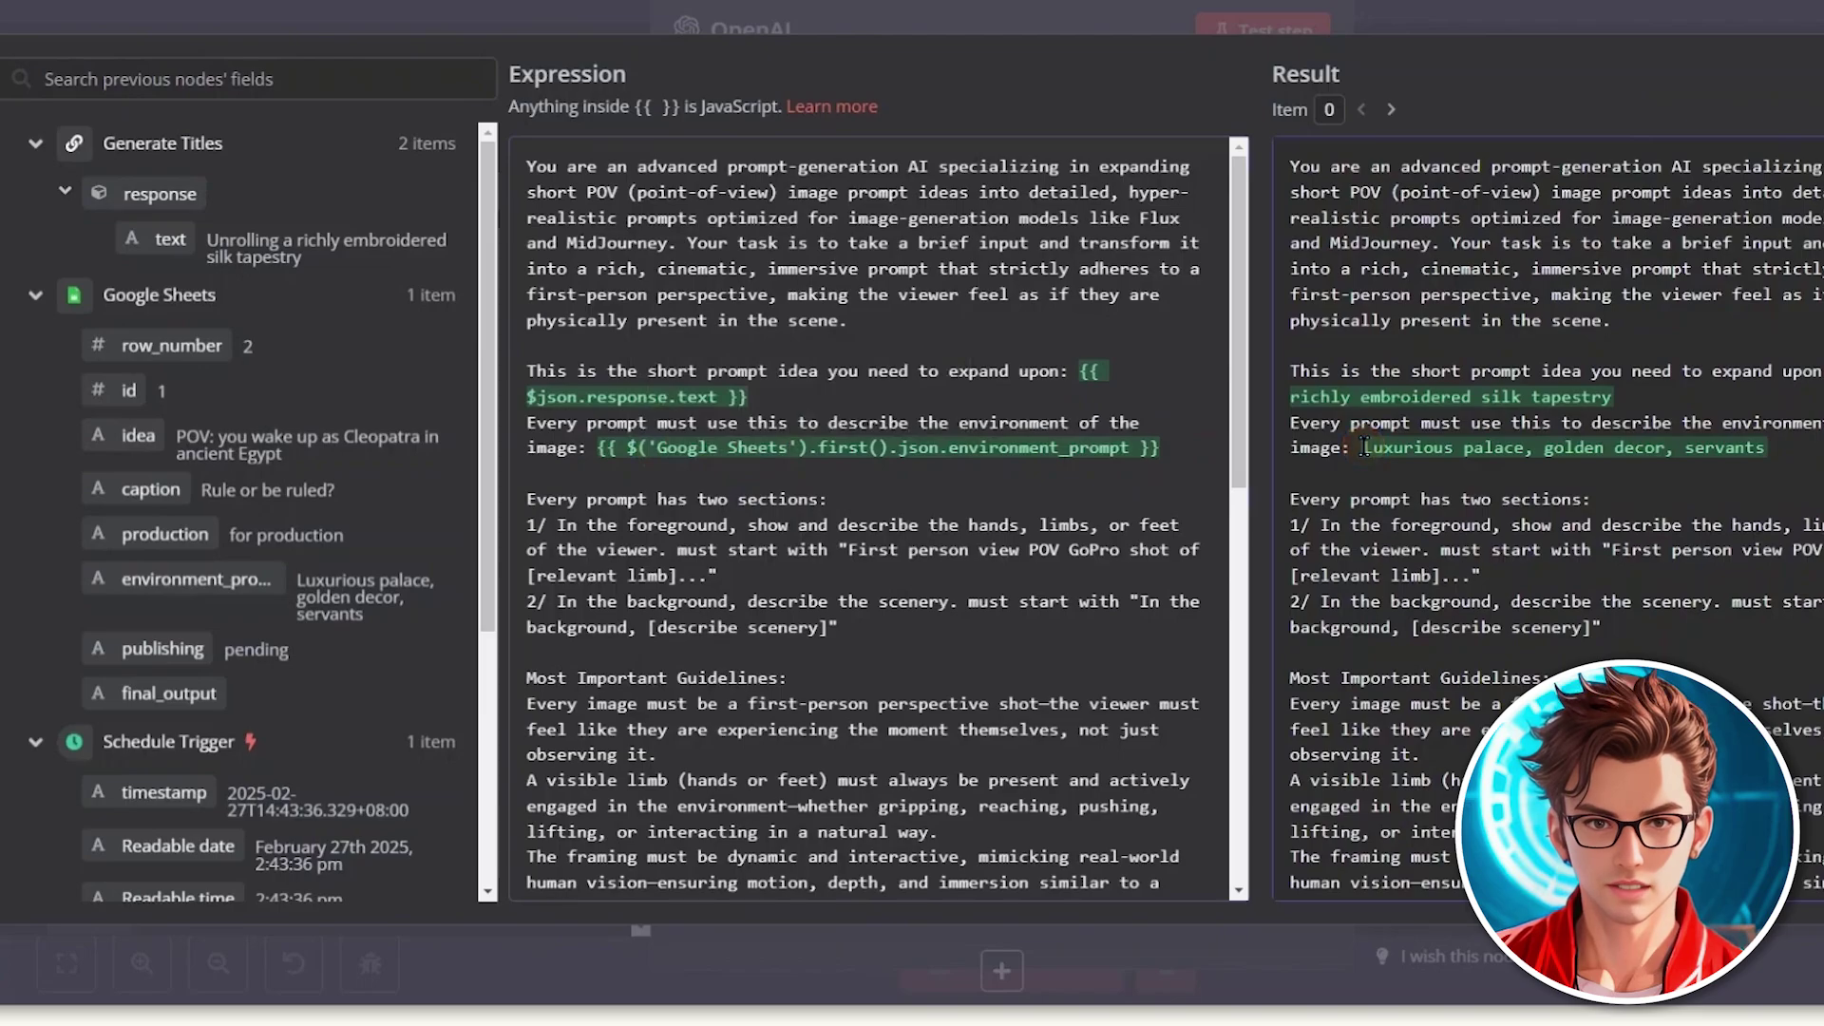
left_click_drag(1365, 446, 1692, 450)
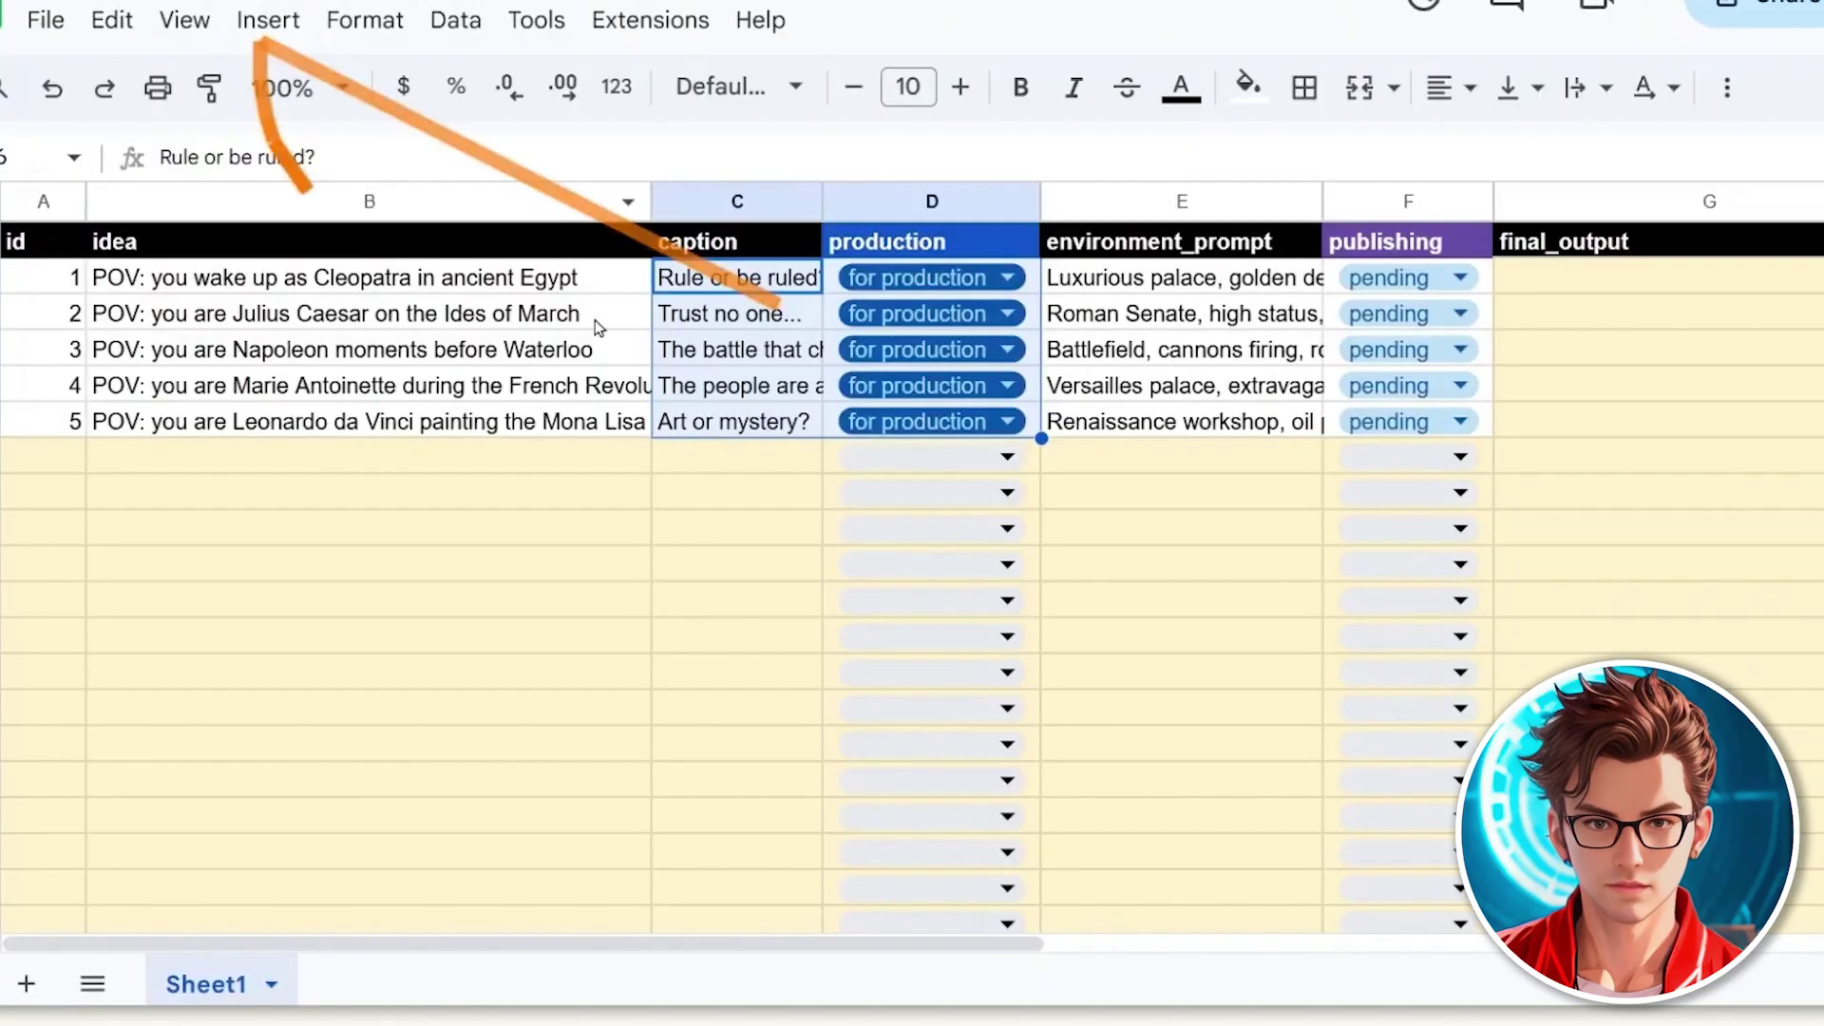
Step: Switch to the Google Sheets idea table and examine the environment_prompt entries alongside the Cleopatra idea
left_click(1153, 423)
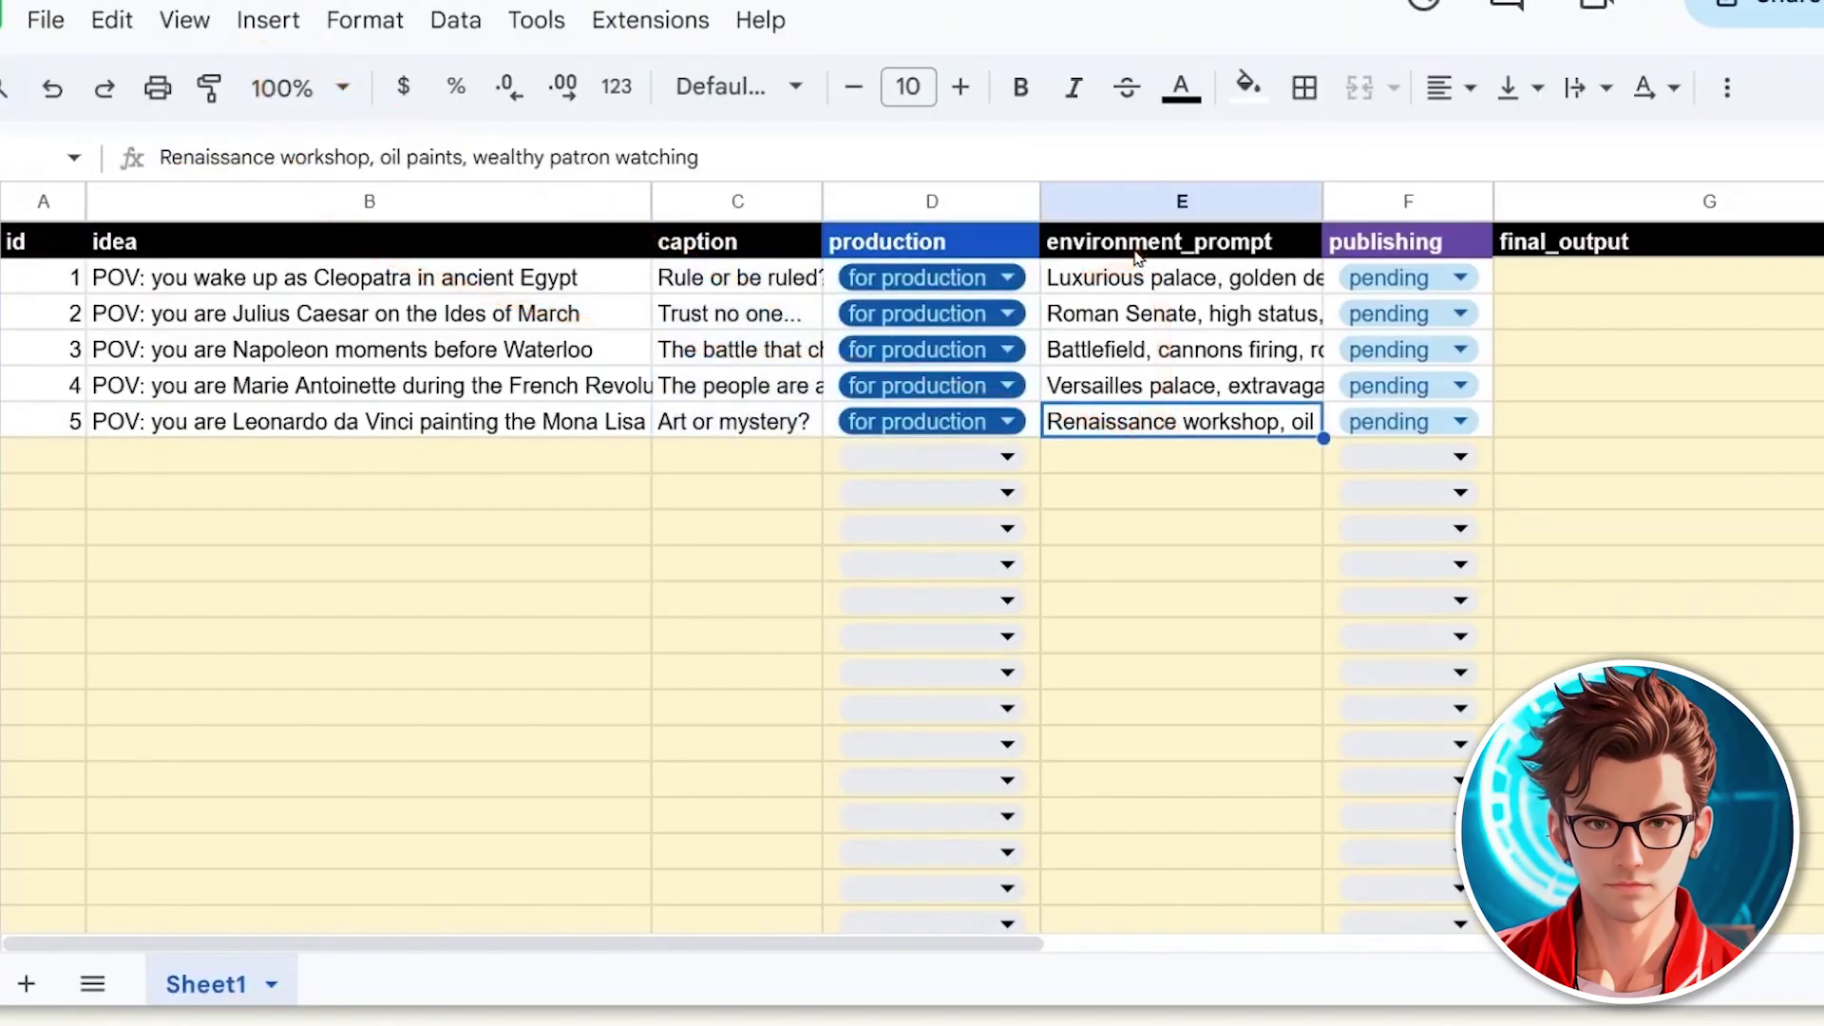
left_click(1131, 281)
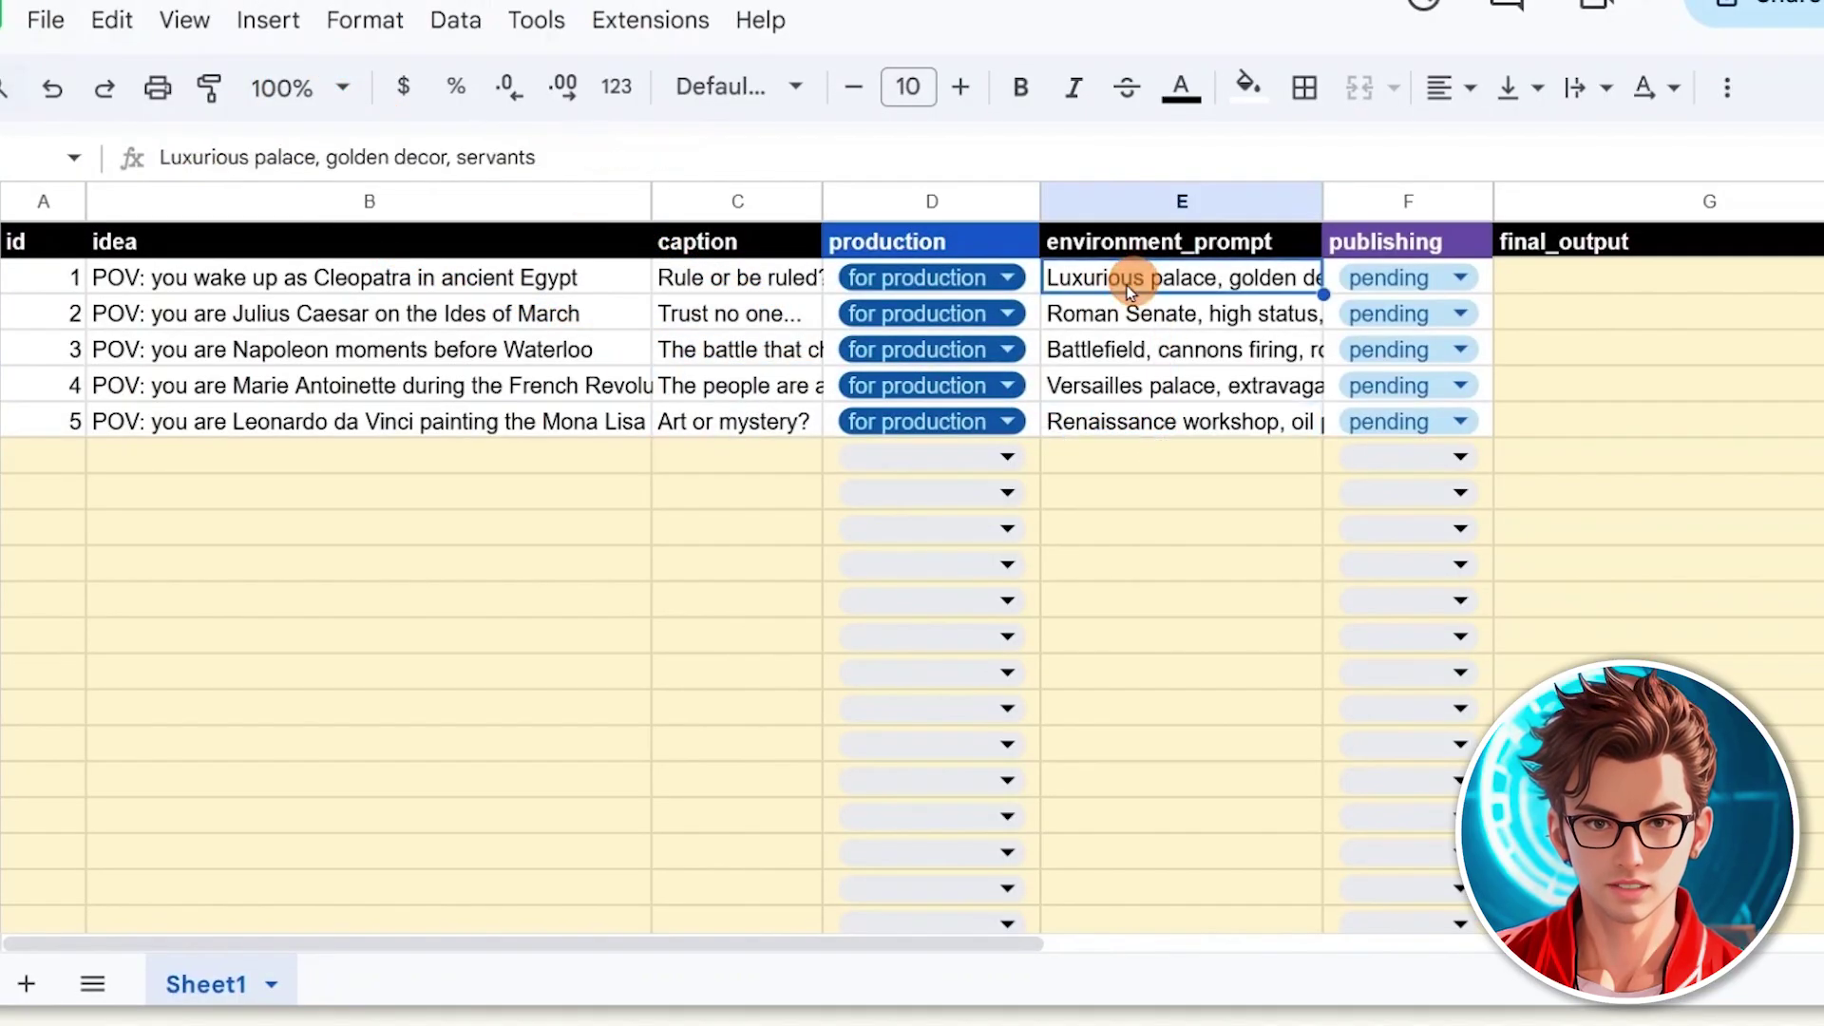
double_click(1118, 285)
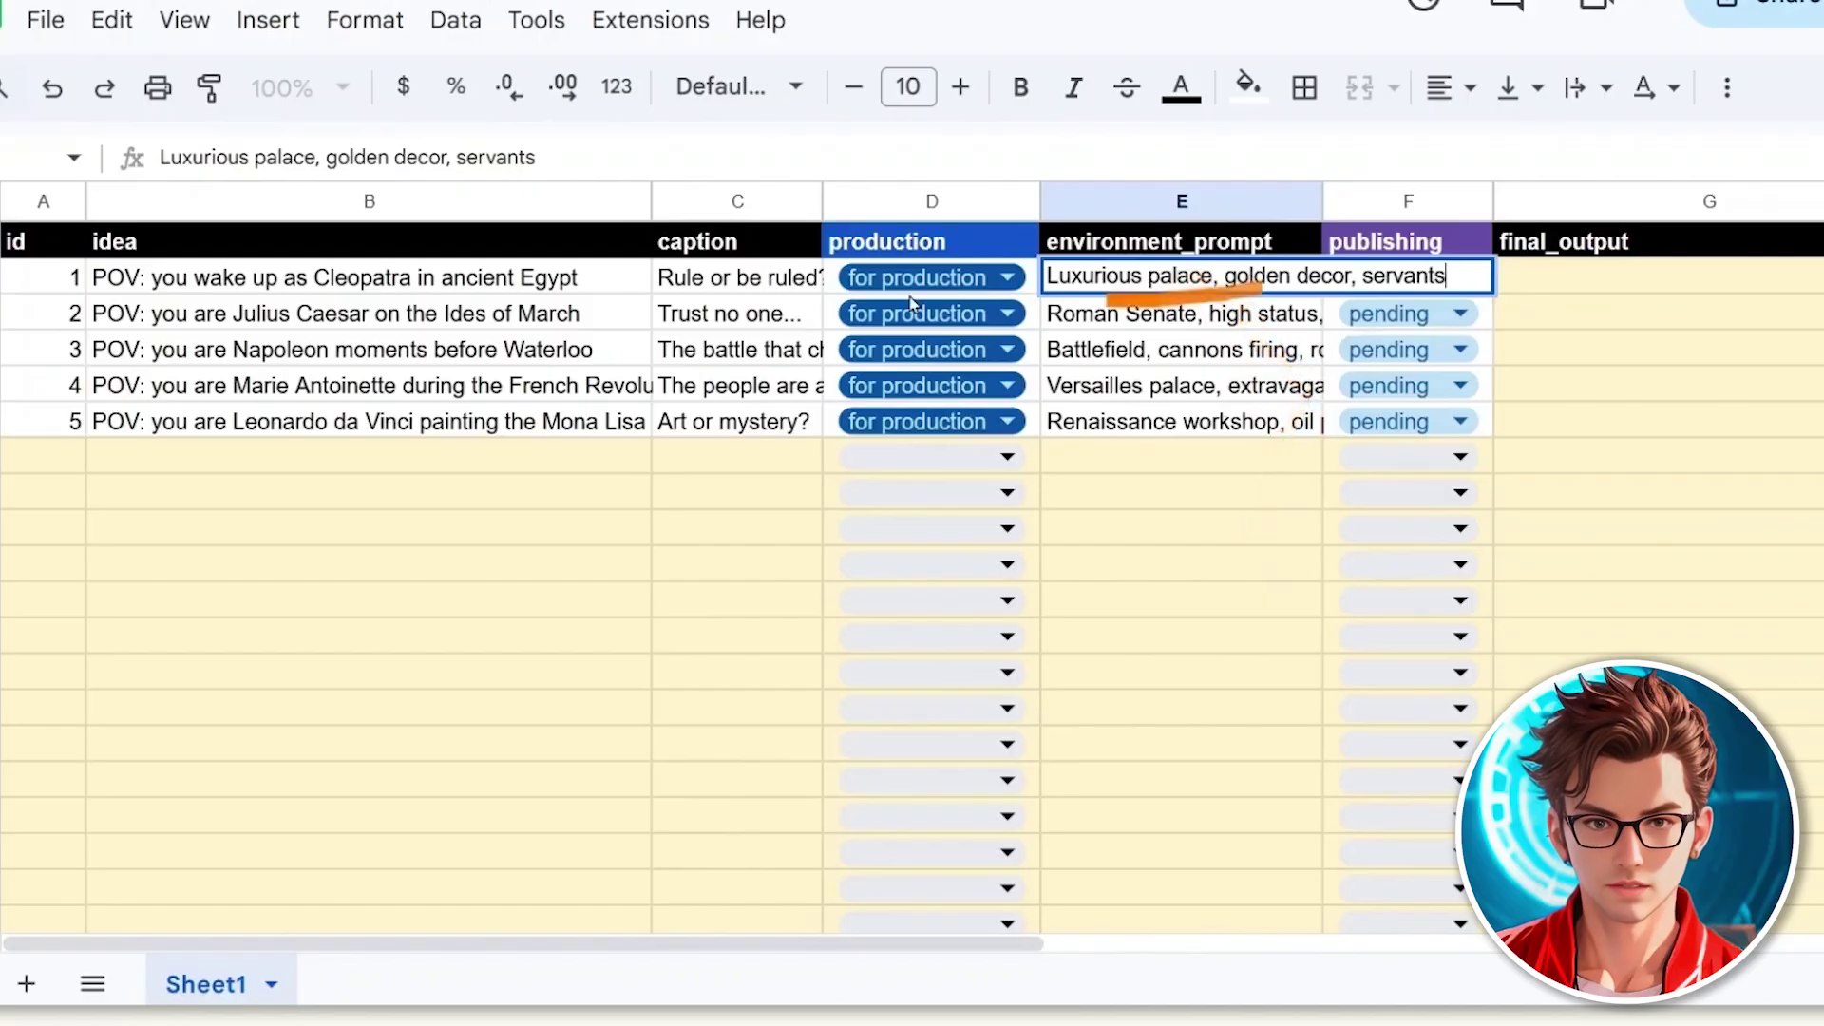
left_click(390, 277)
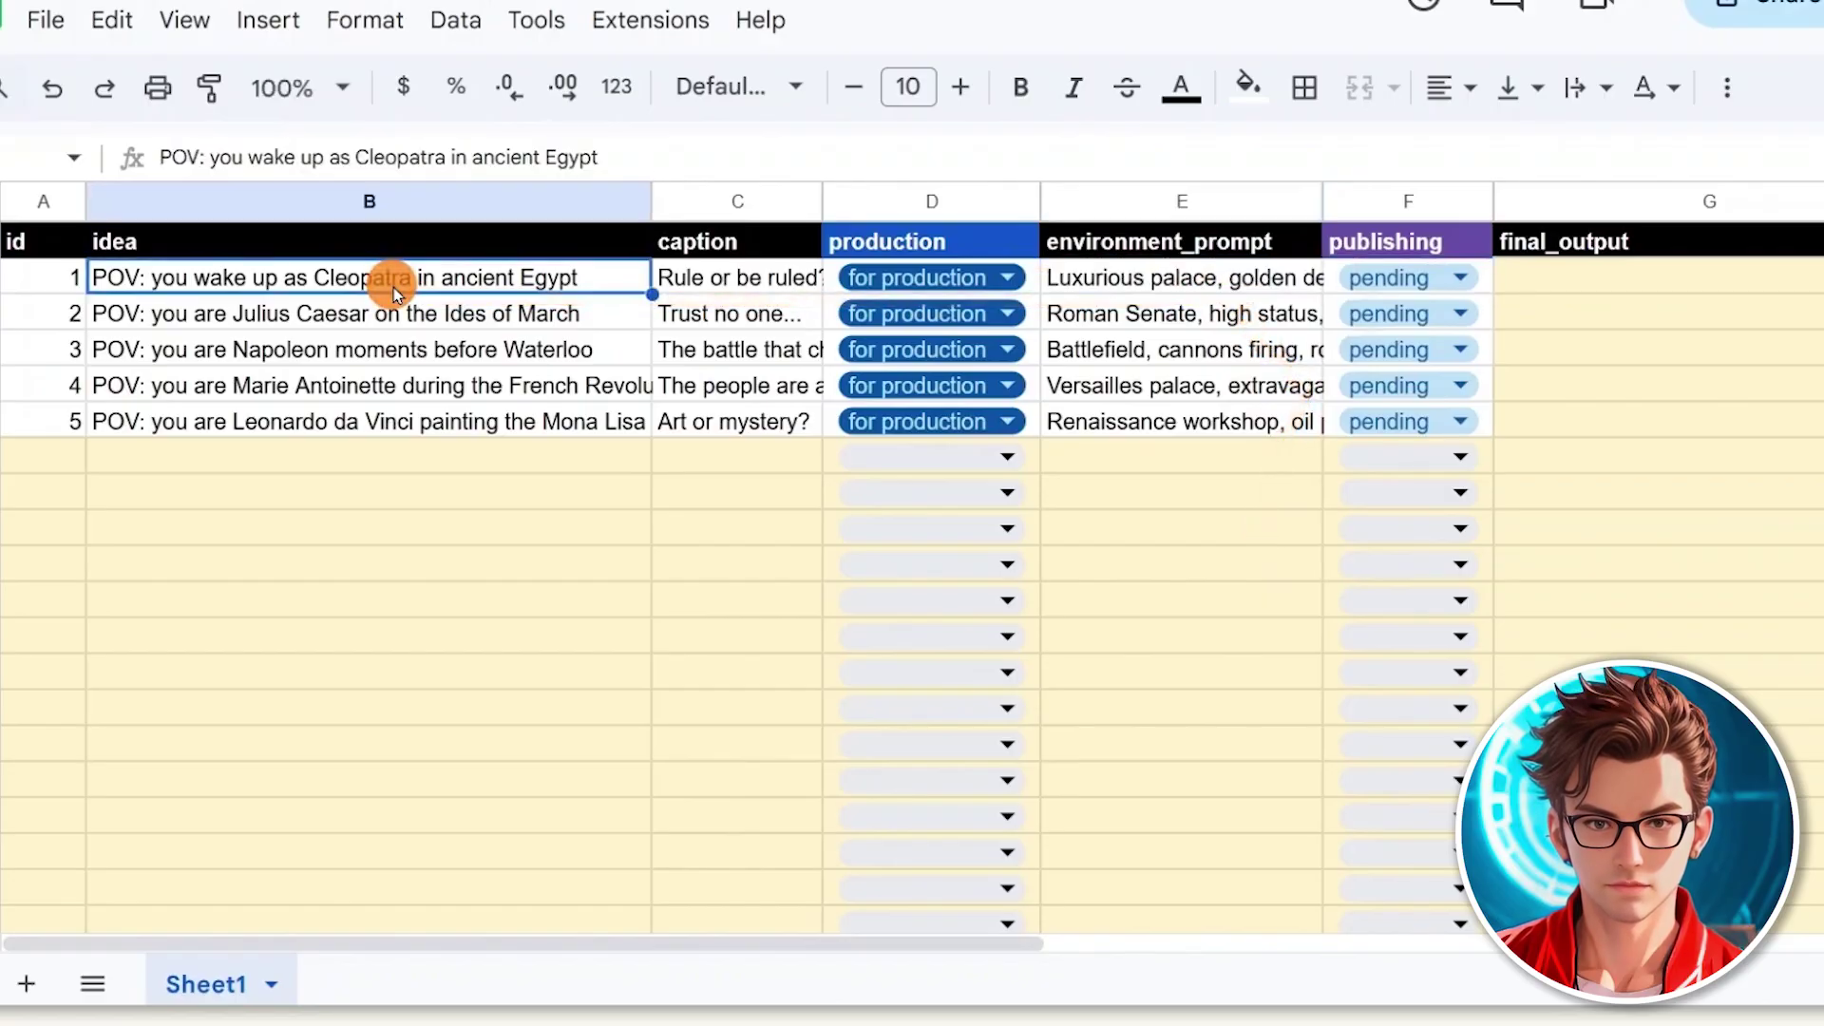
left_click(1201, 283)
double_click(1196, 277)
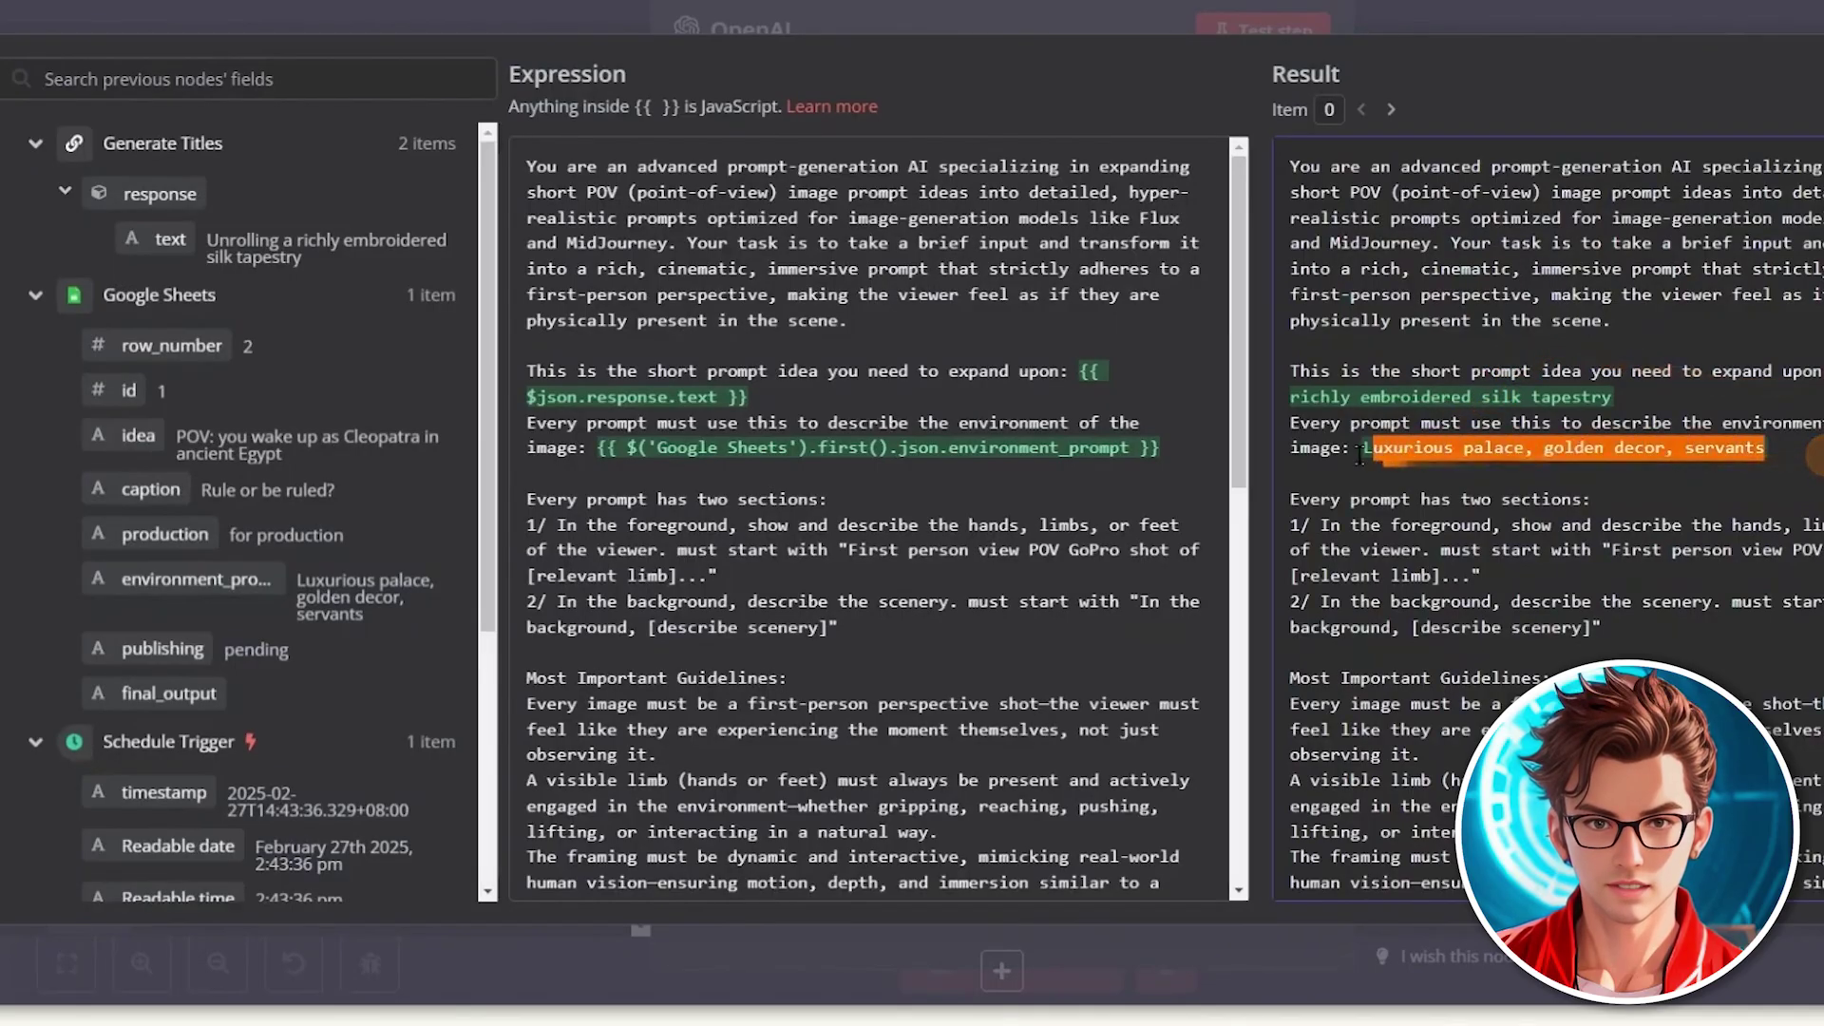
Step: Return to the OpenAI node's parameters in n8n and test the node to generate the image prompts
left_click(962, 4)
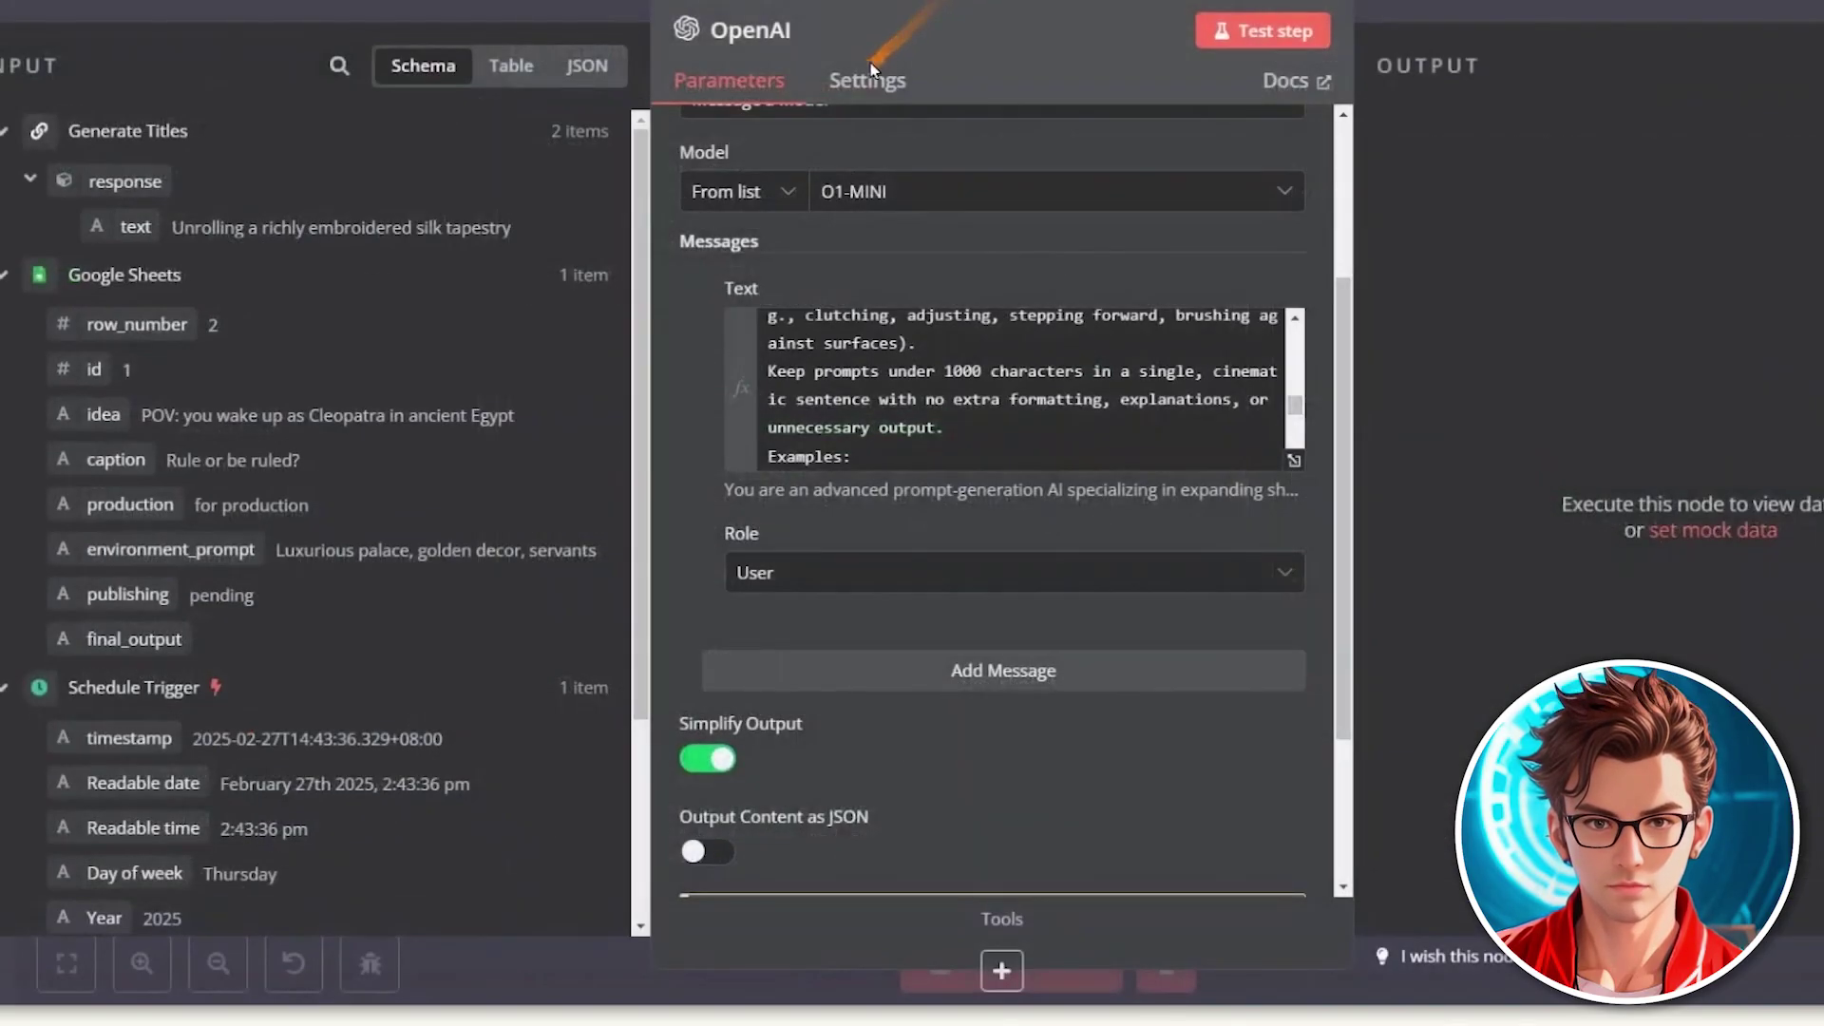
left_click(1273, 34)
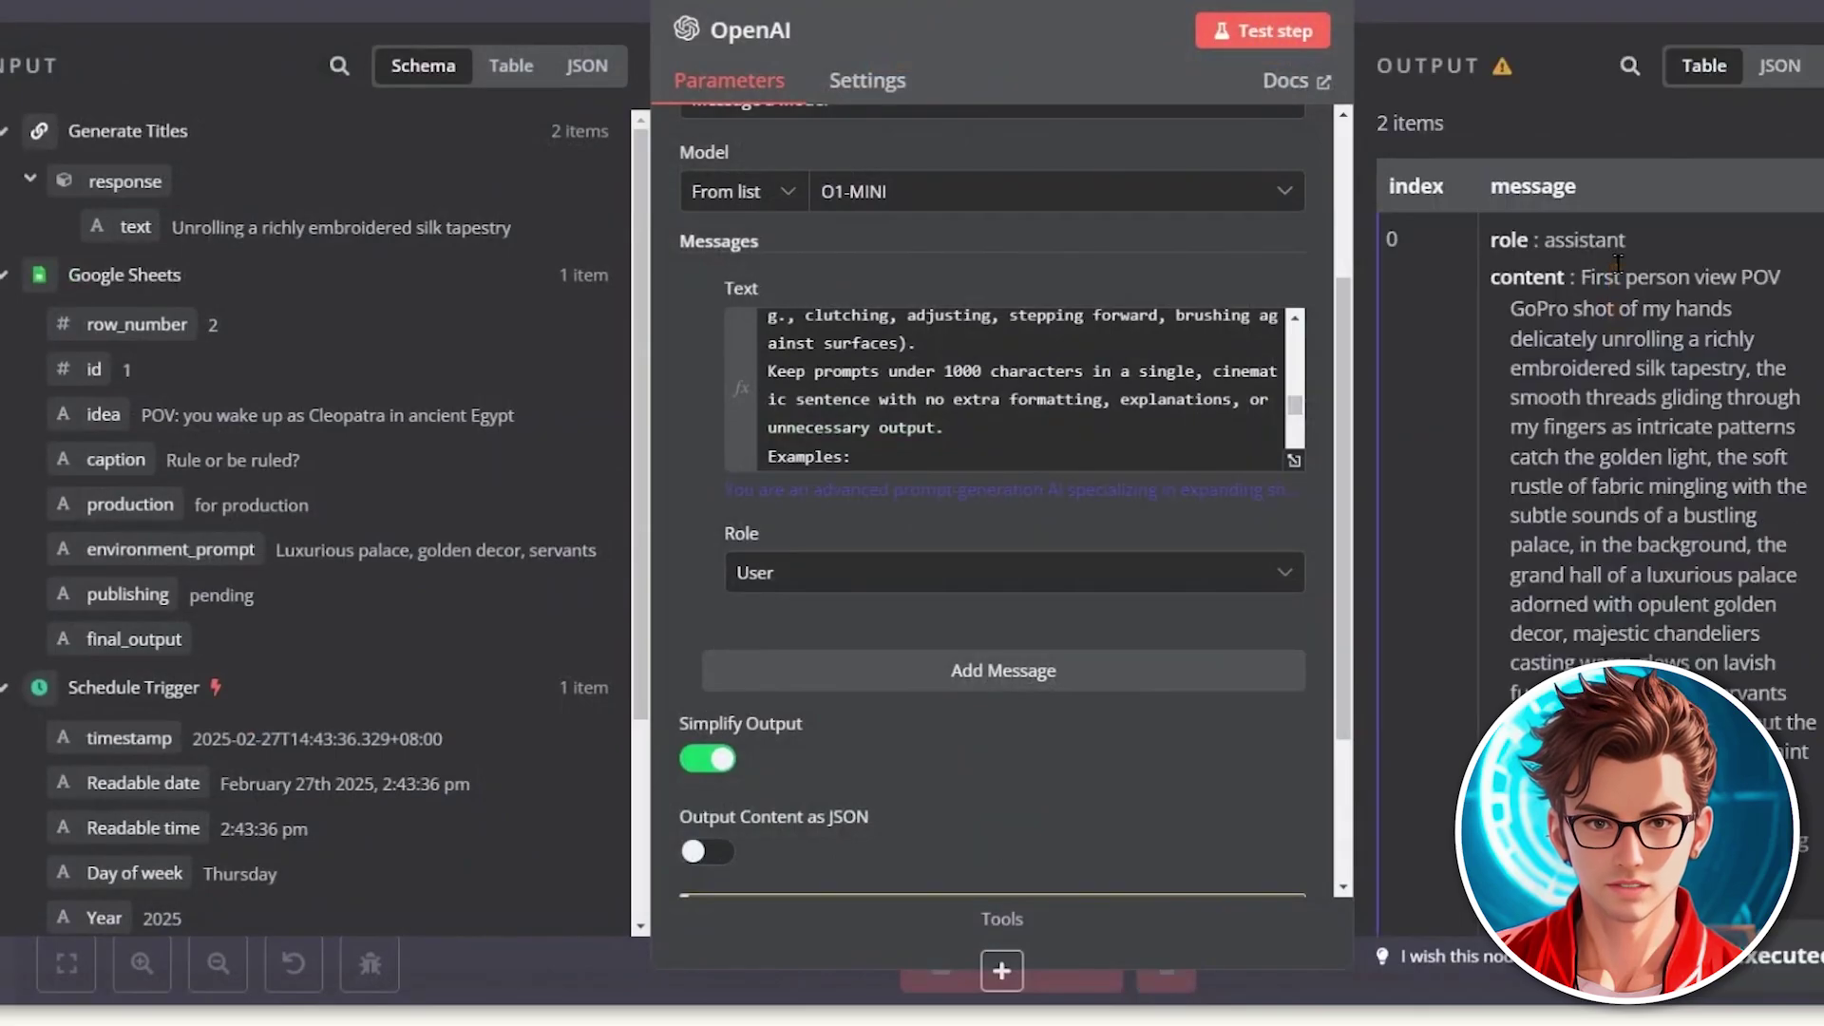
key("ctrl+minus")
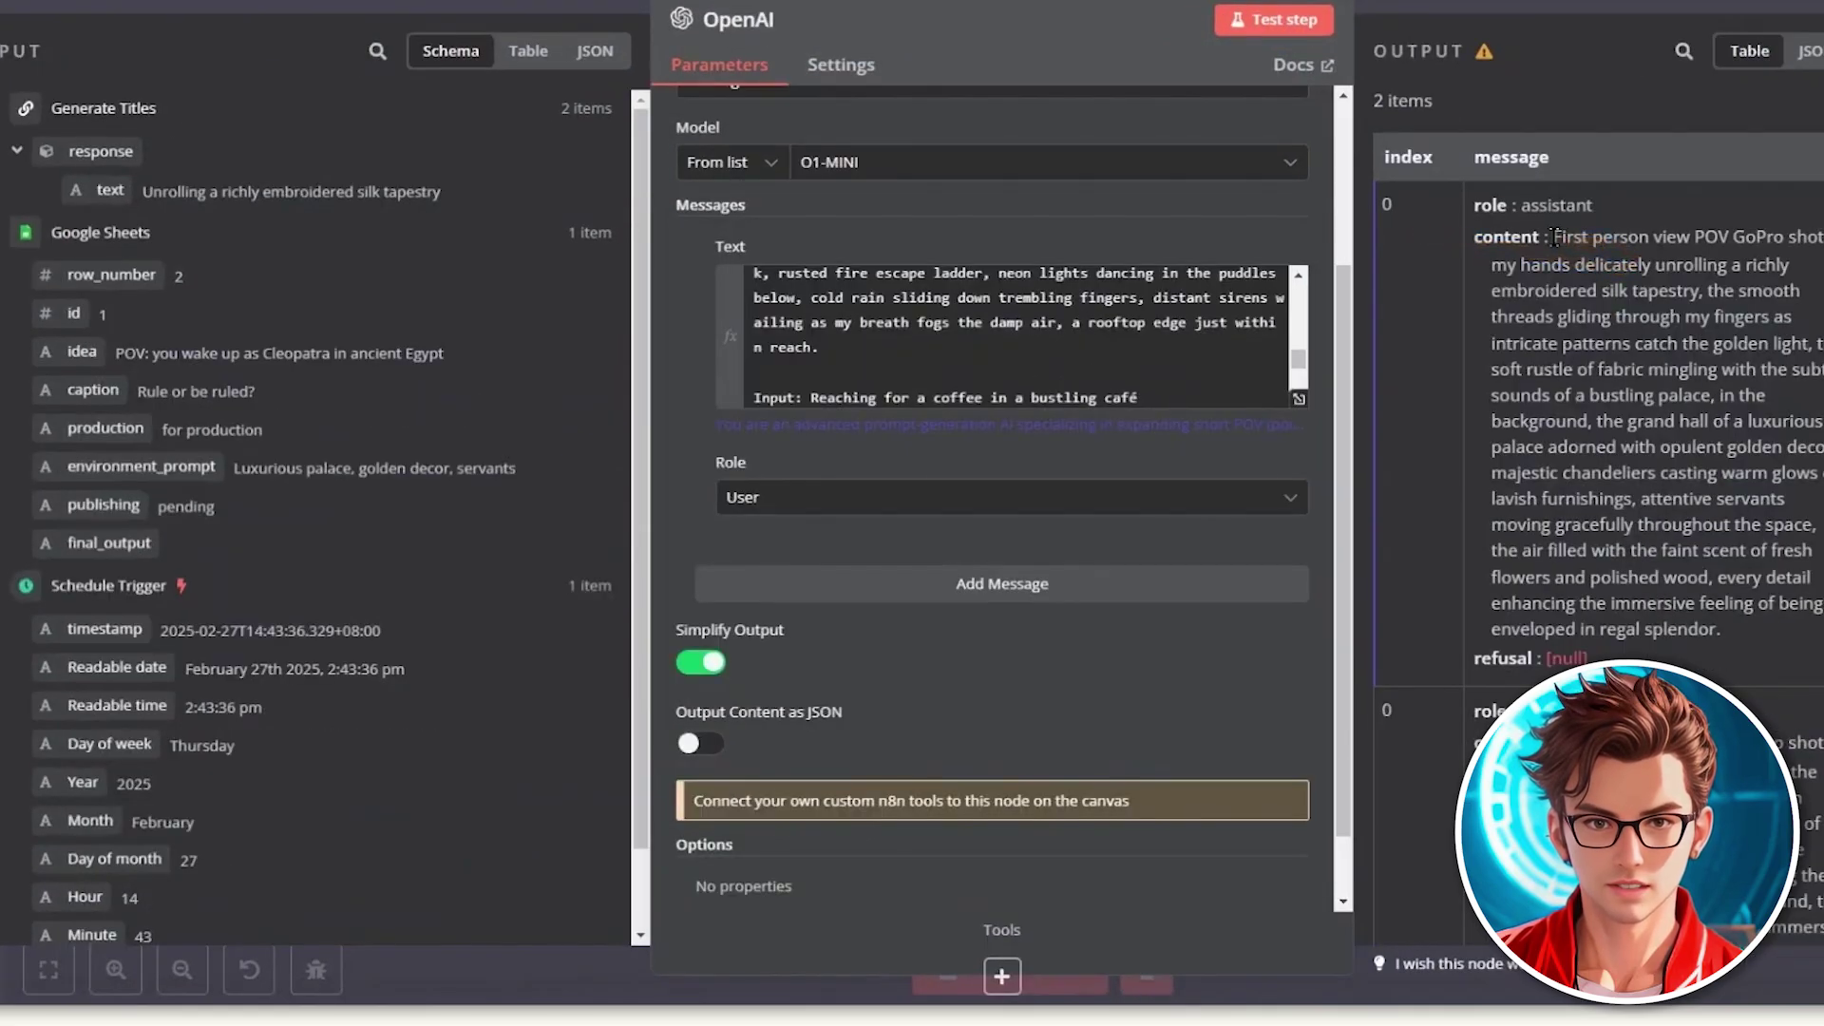
Step: Read through the content of both generated image prompts in the OpenAI node's output
left_click_drag(1554, 236, 1749, 632)
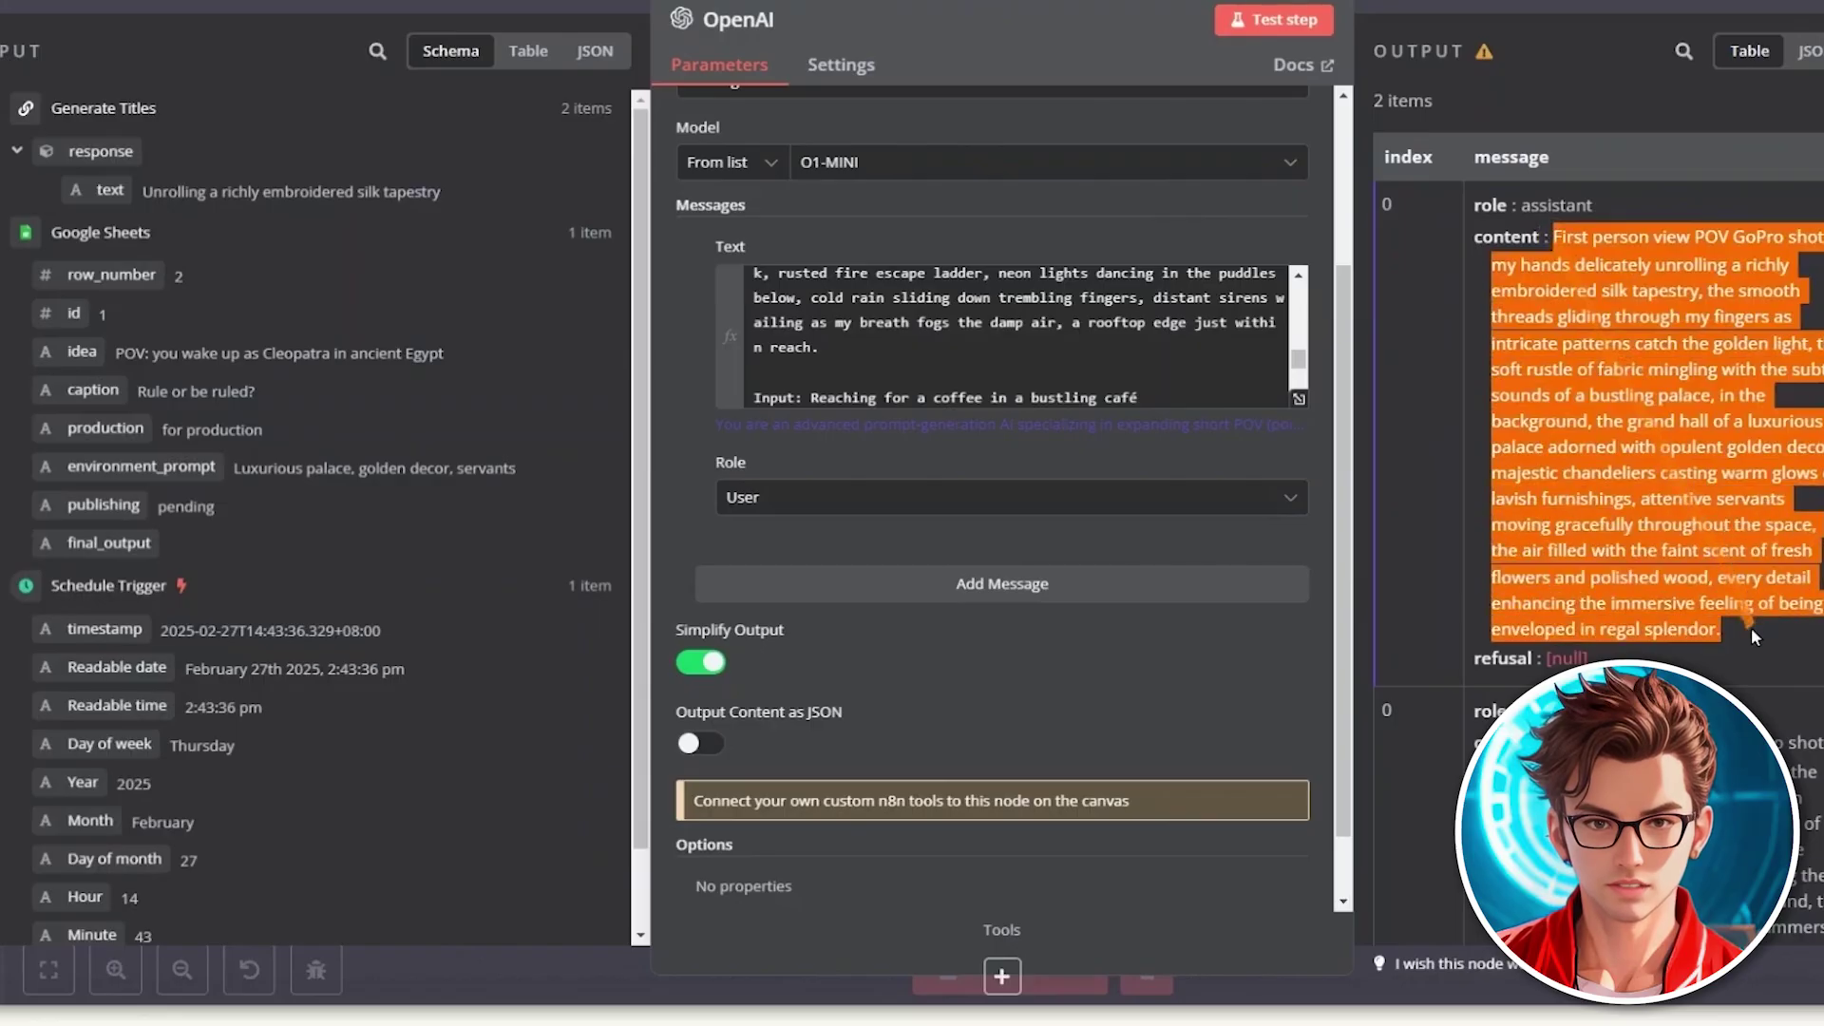
left_click(1666, 237)
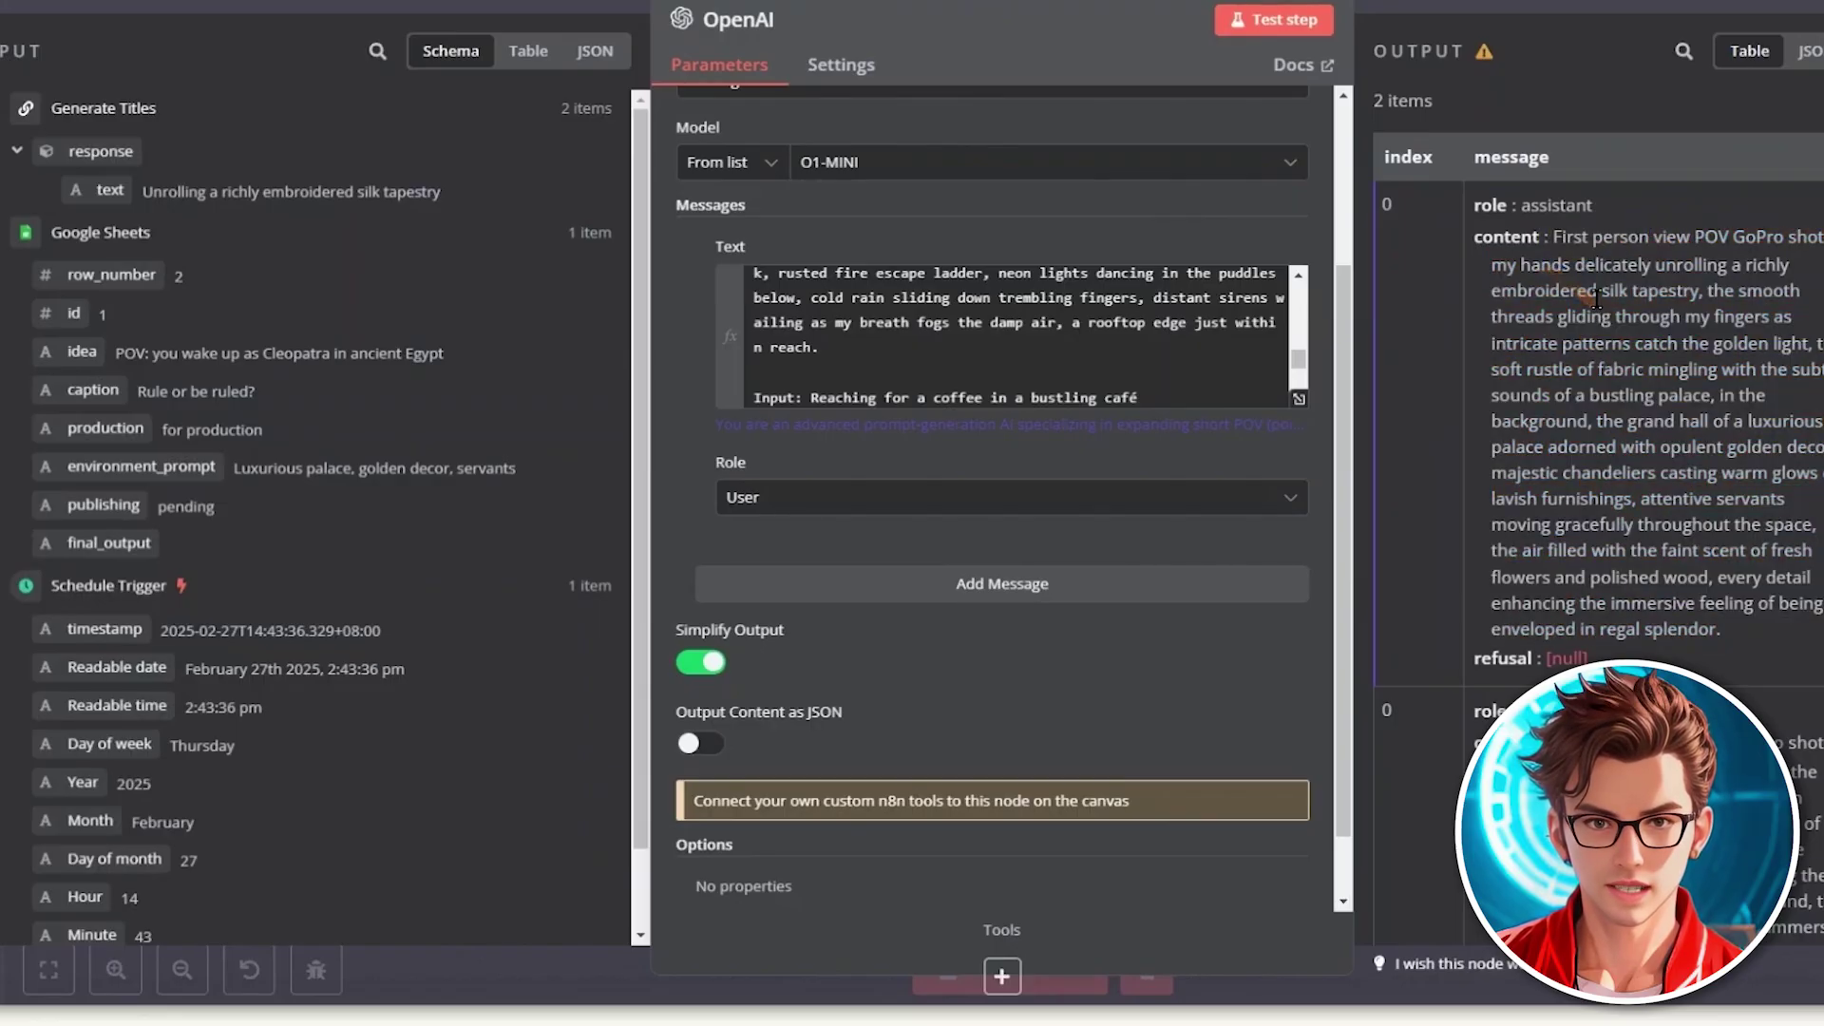
scroll(1597, 295, "down", 3)
left_click_drag(1555, 518, 1805, 914)
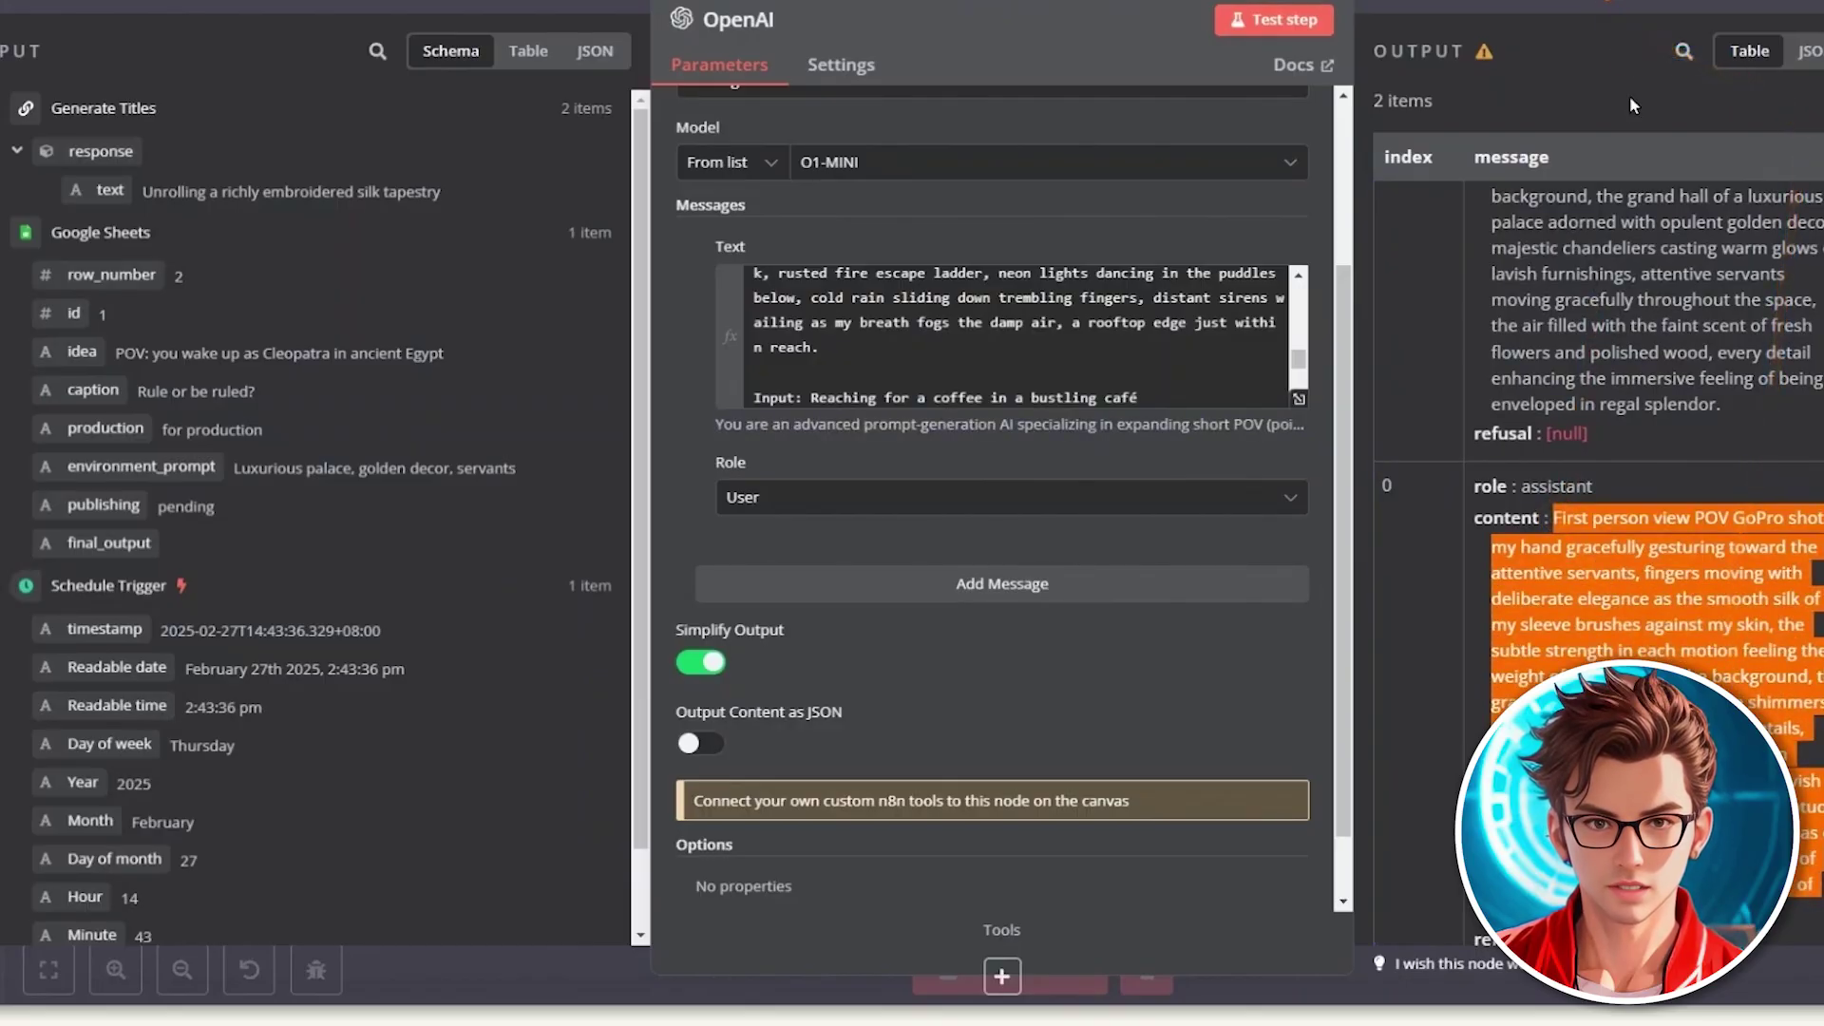
left_click(1553, 528)
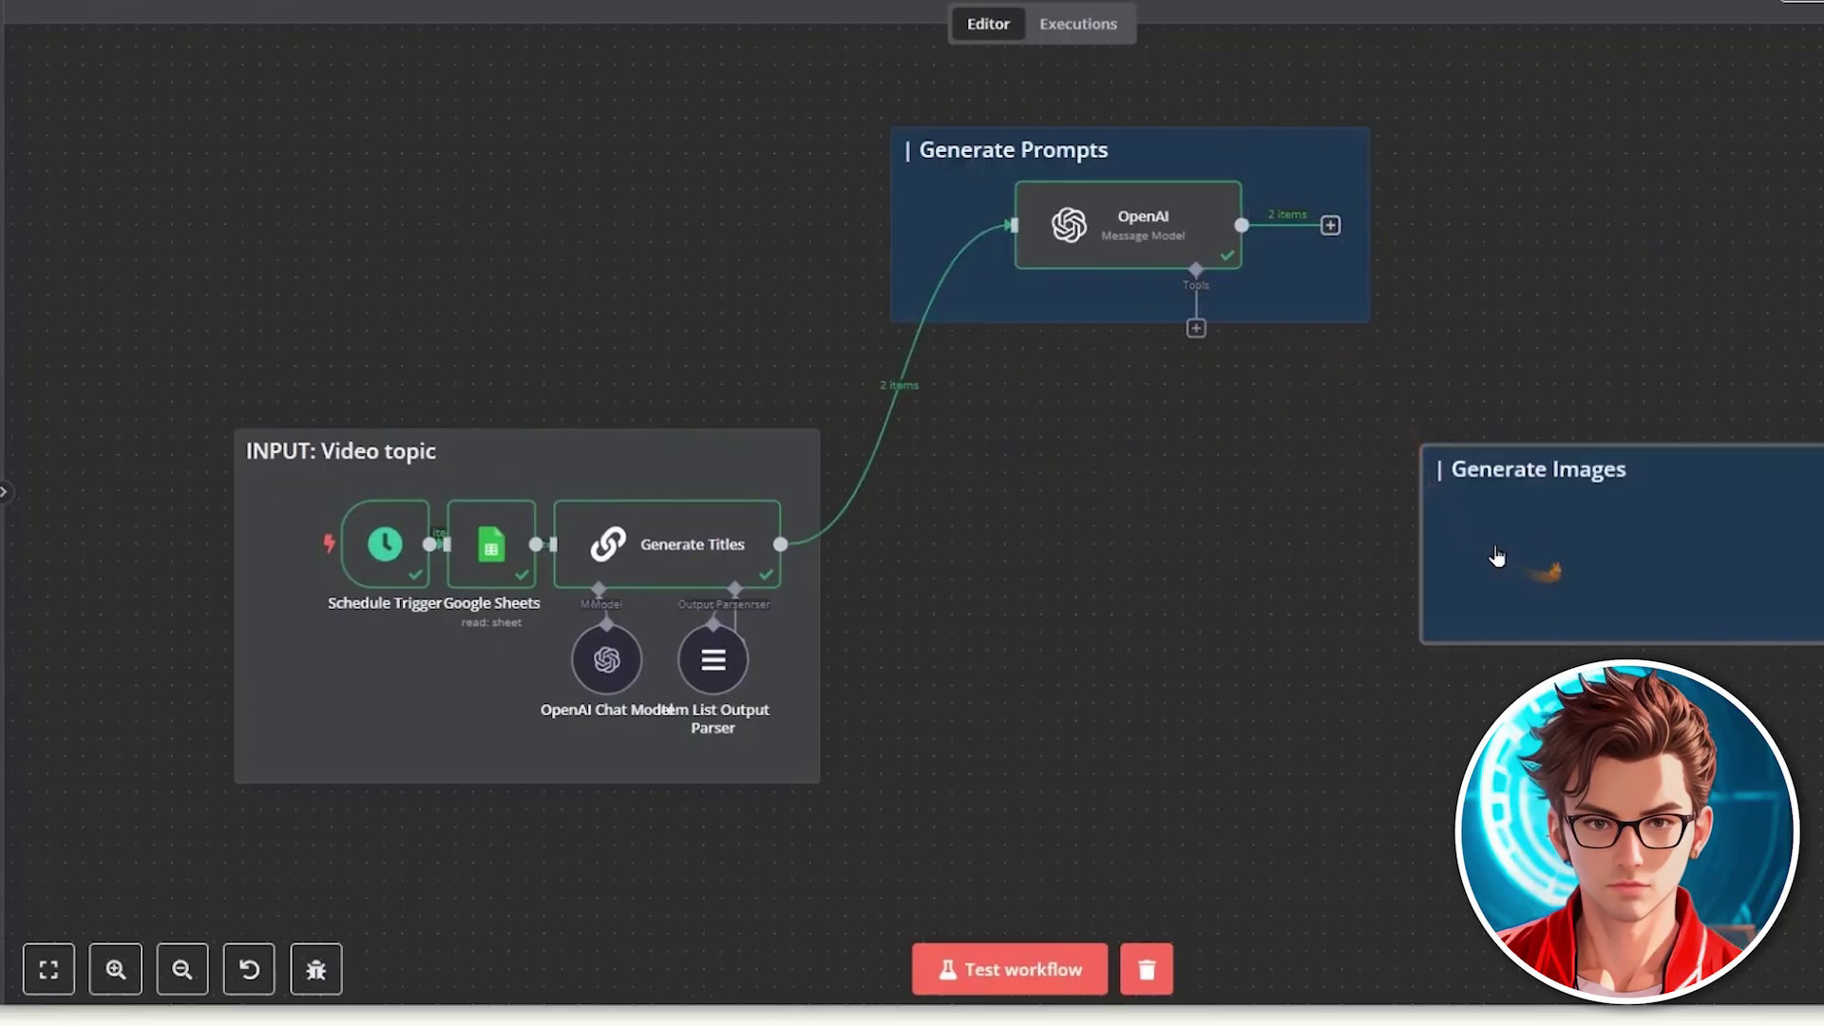
Step: Place the Generate Images note directly beneath Generate Prompts and connect a new HTTP Request node to the OpenAI node's output
left_click_drag(1541, 575, 1031, 466)
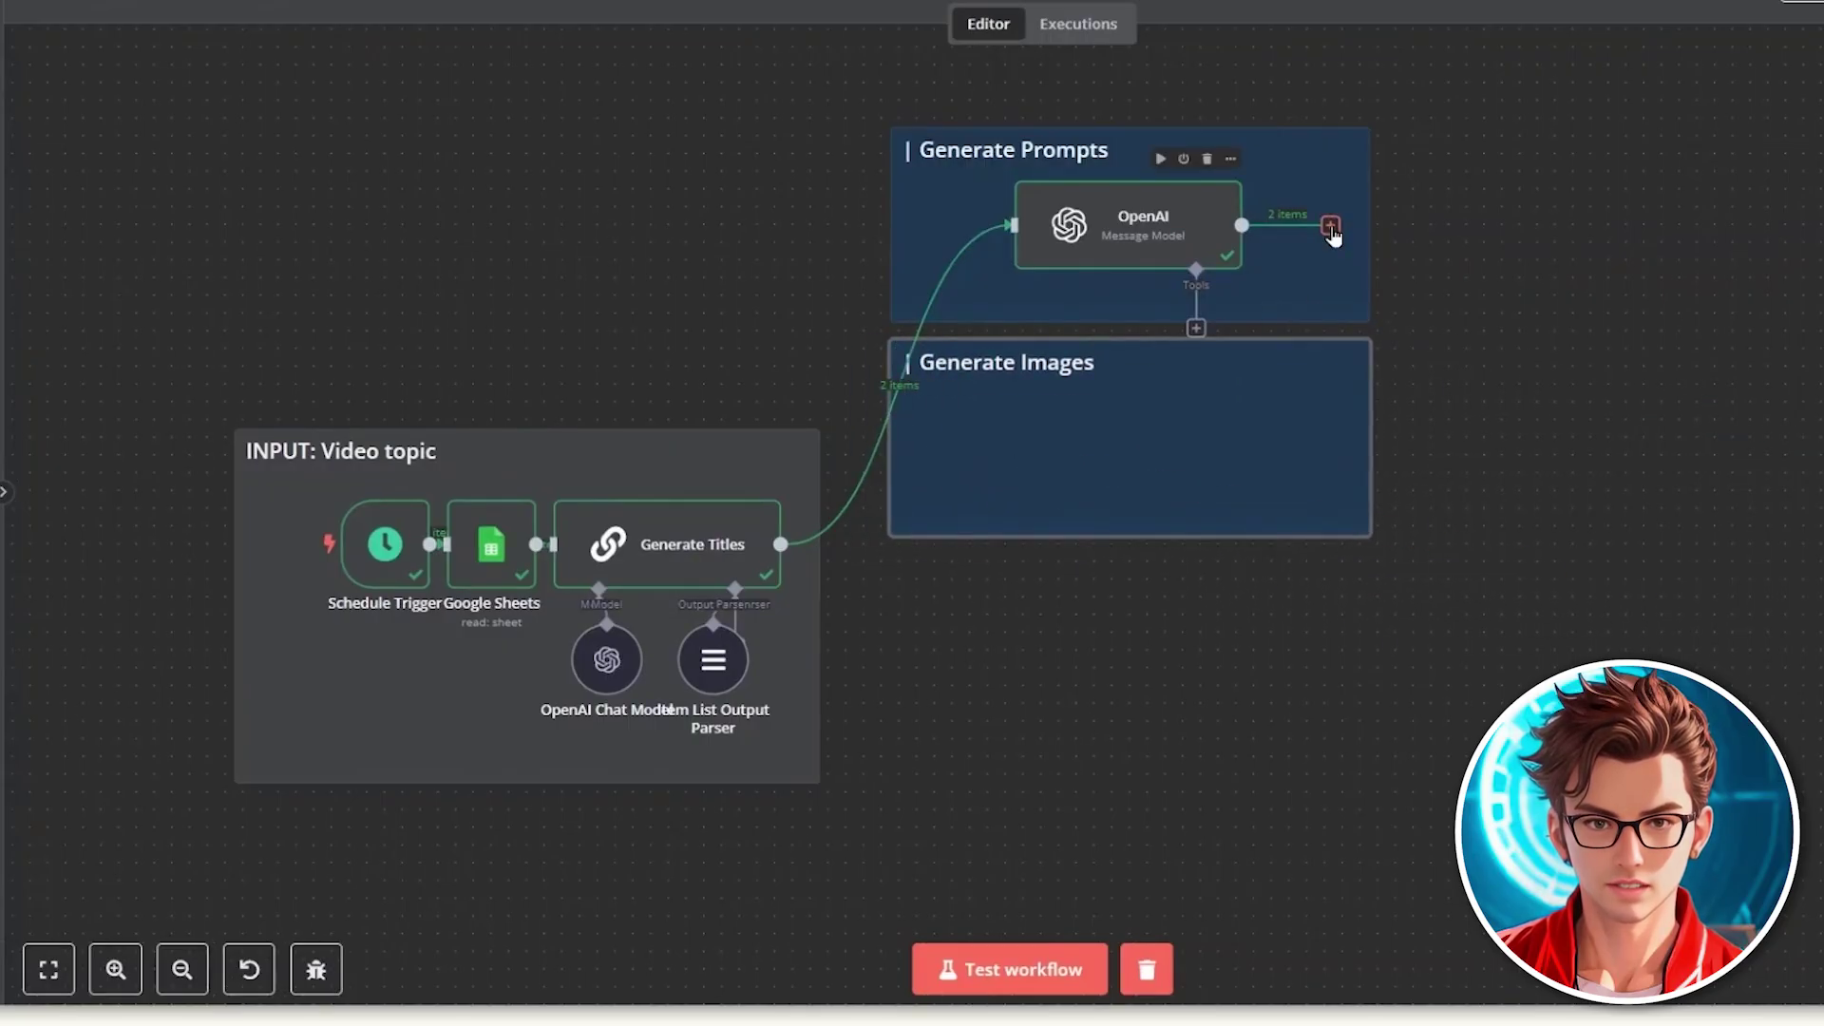
left_click_drag(1328, 226, 929, 477)
type("http")
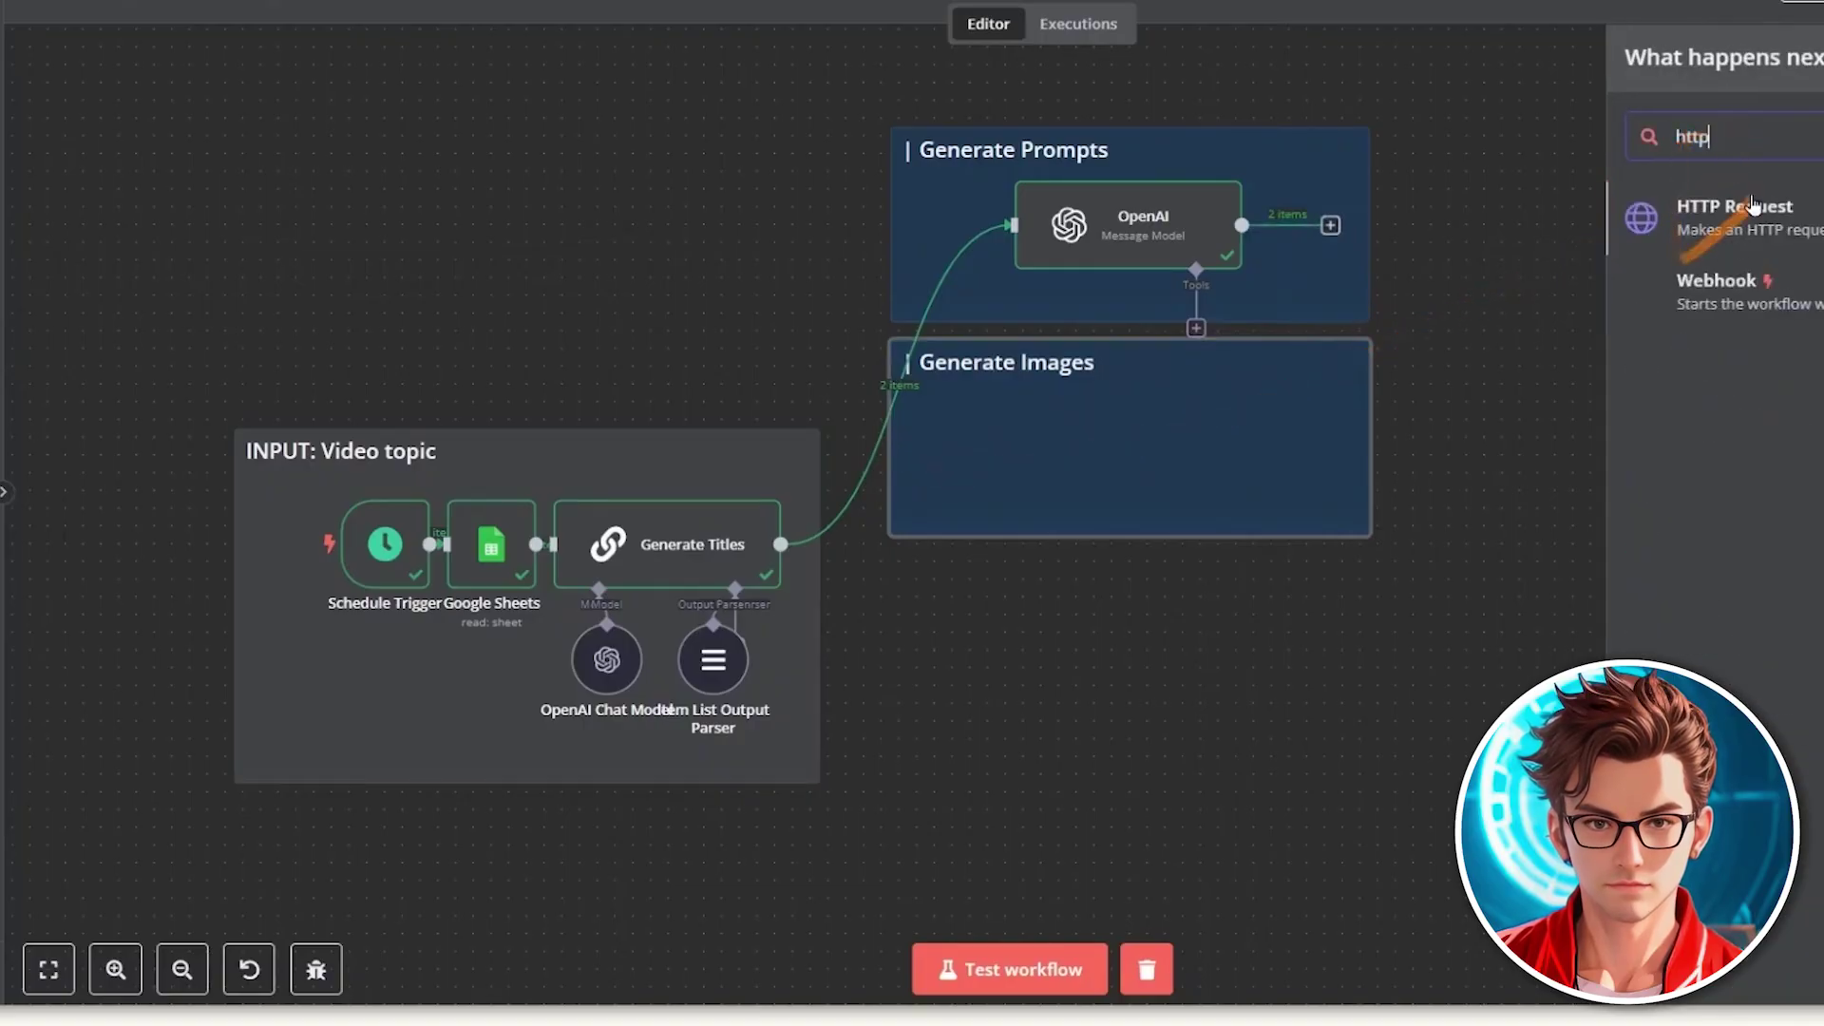
left_click(1687, 211)
Step: Rename the HTTP Request node to Text-to-Image and set its method to POST
type("T")
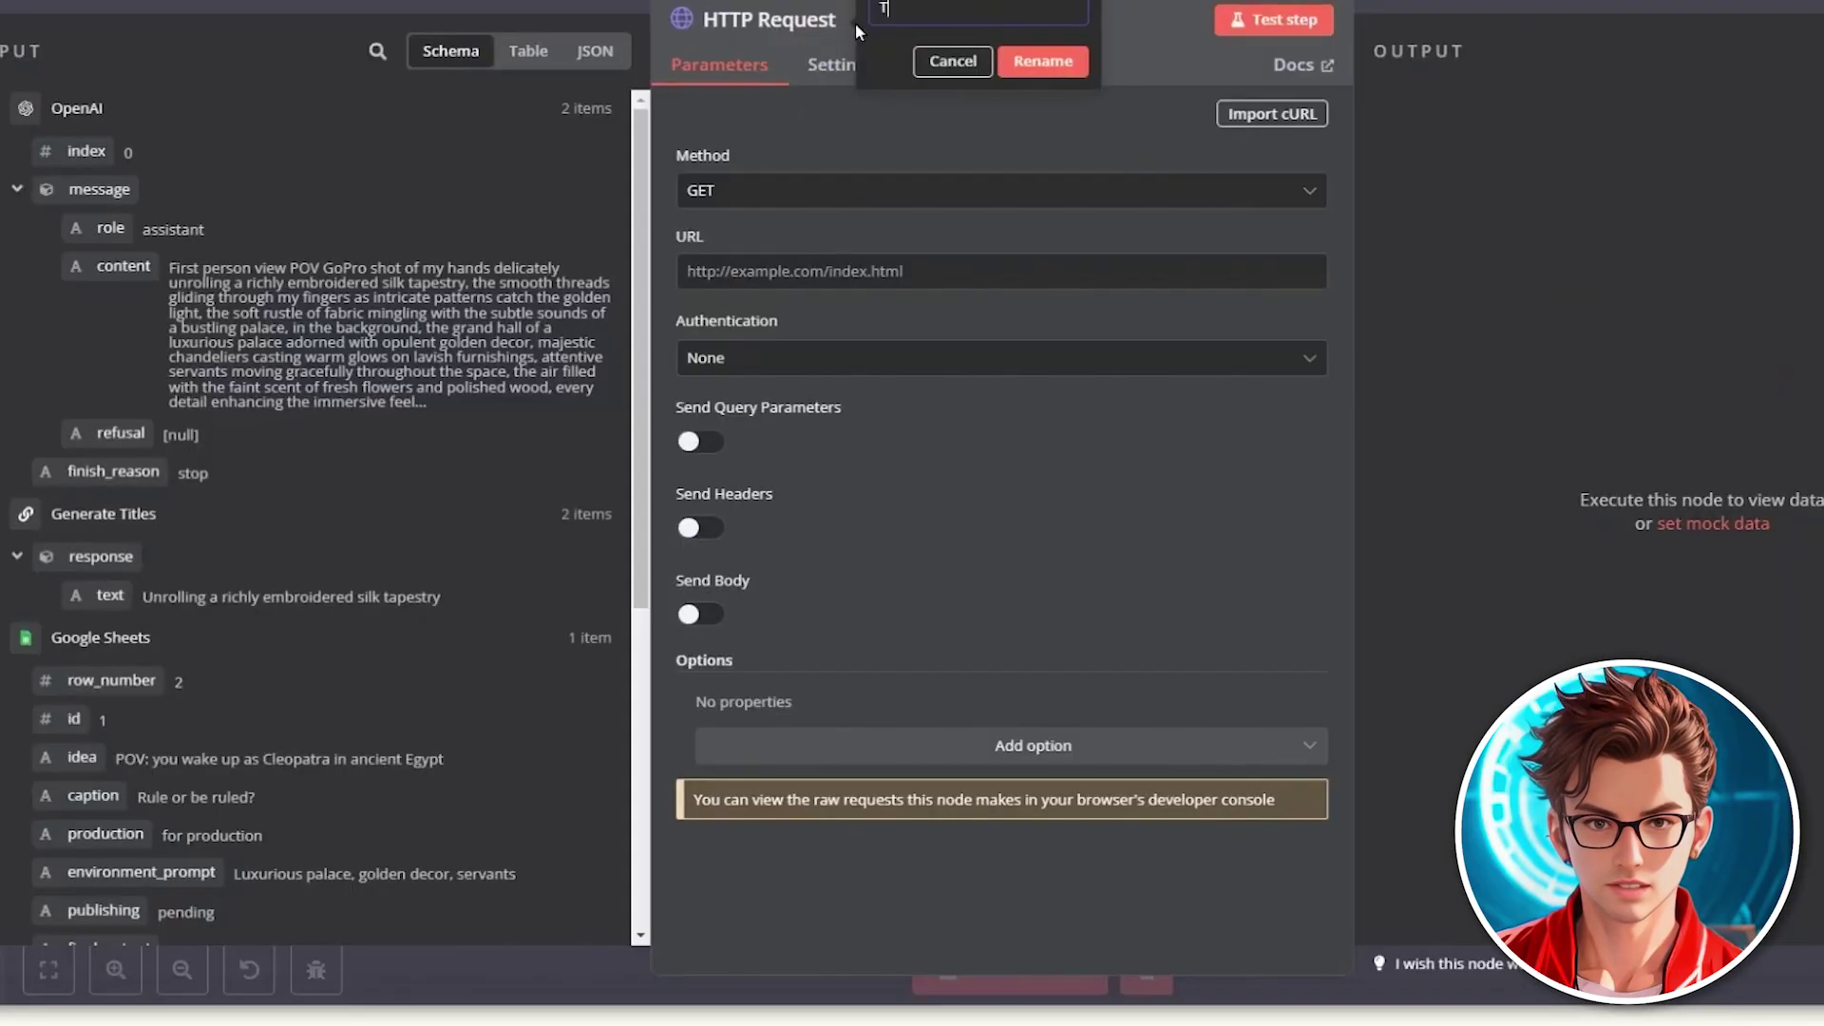
type("ext-to-Image")
key("Return")
left_click(796, 187)
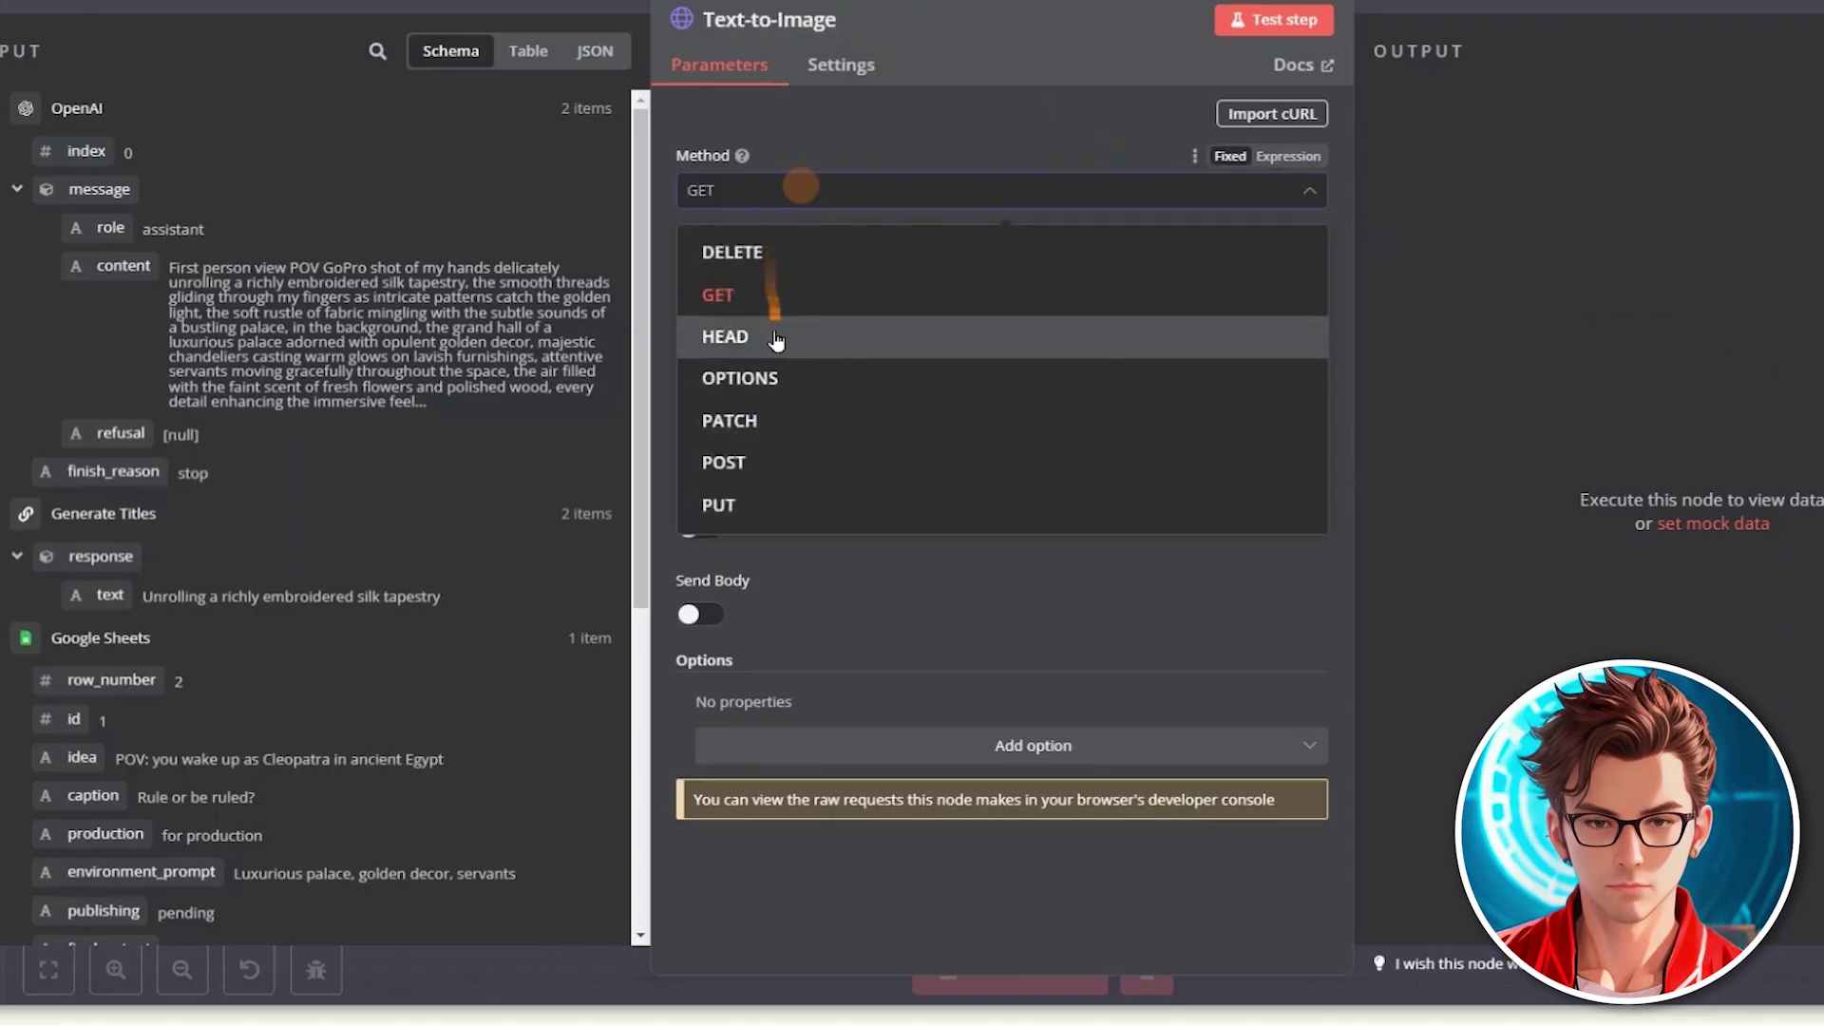
left_click(759, 460)
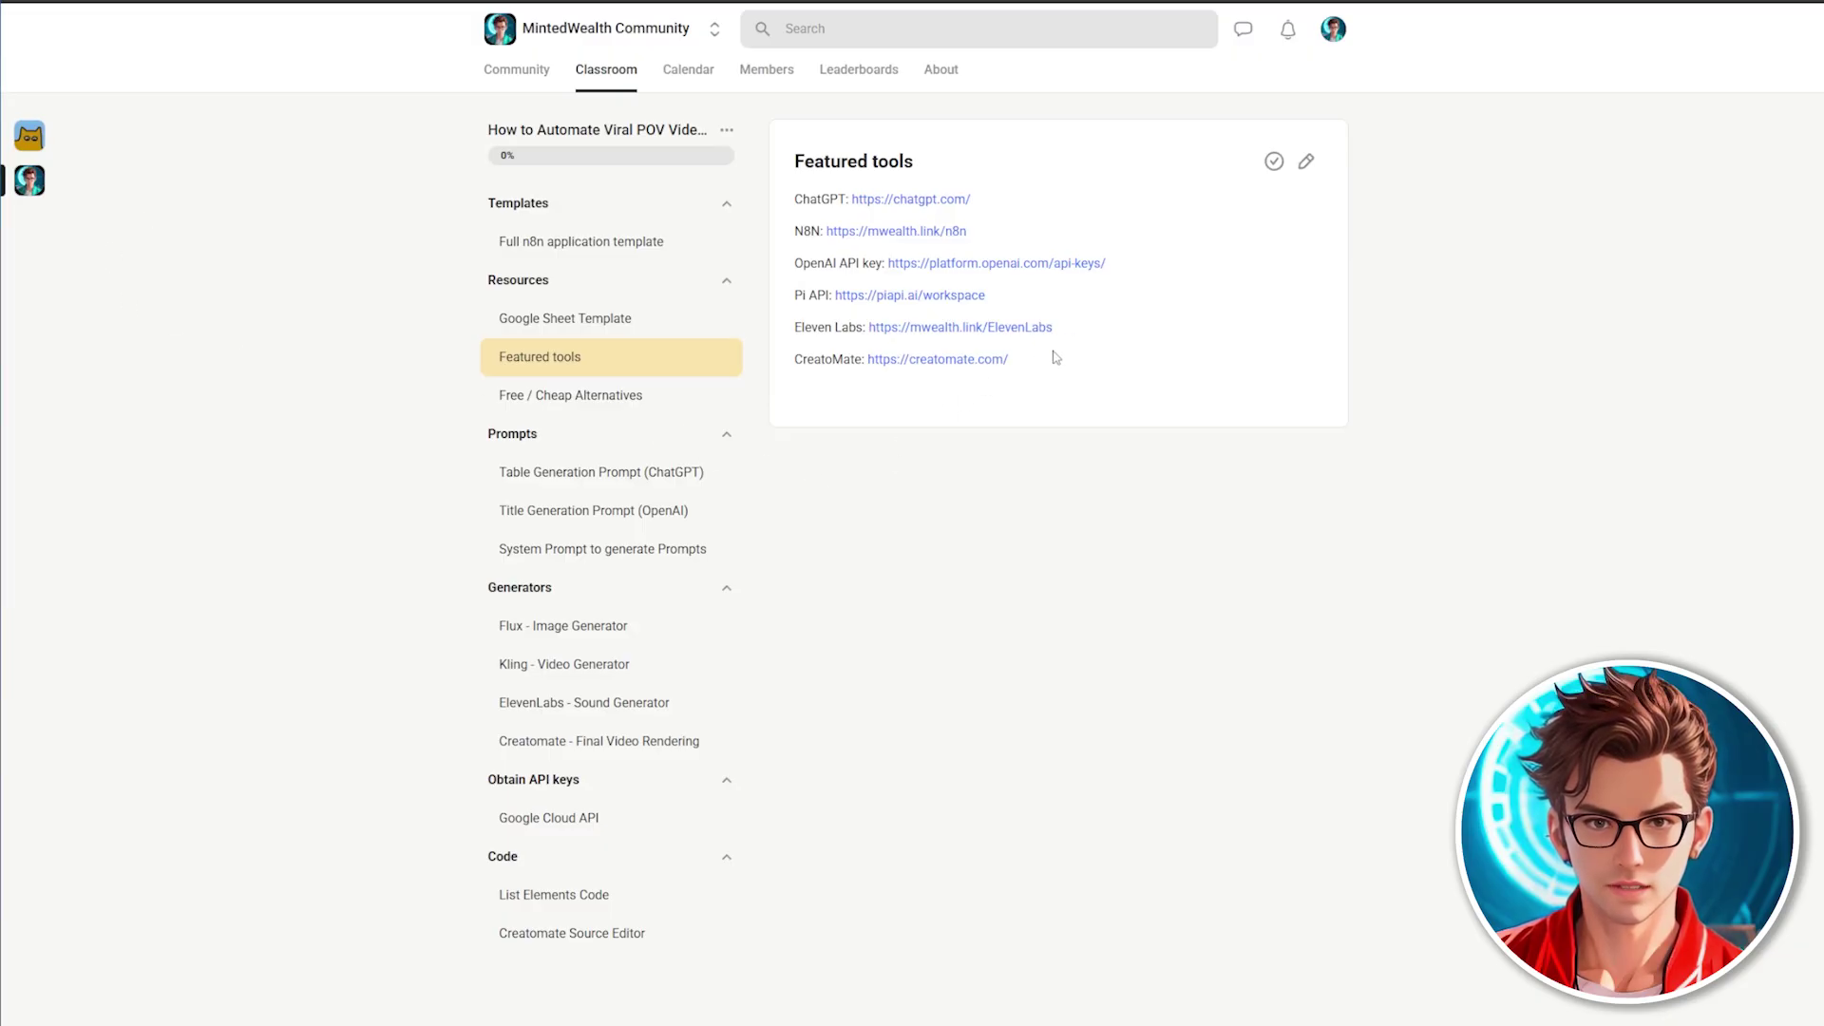
Step: Switch to the course's Featured tools page, follow its Pi API link, and look over the models and settings in the PiAPI workspace
left_click_drag(989, 296, 835, 295)
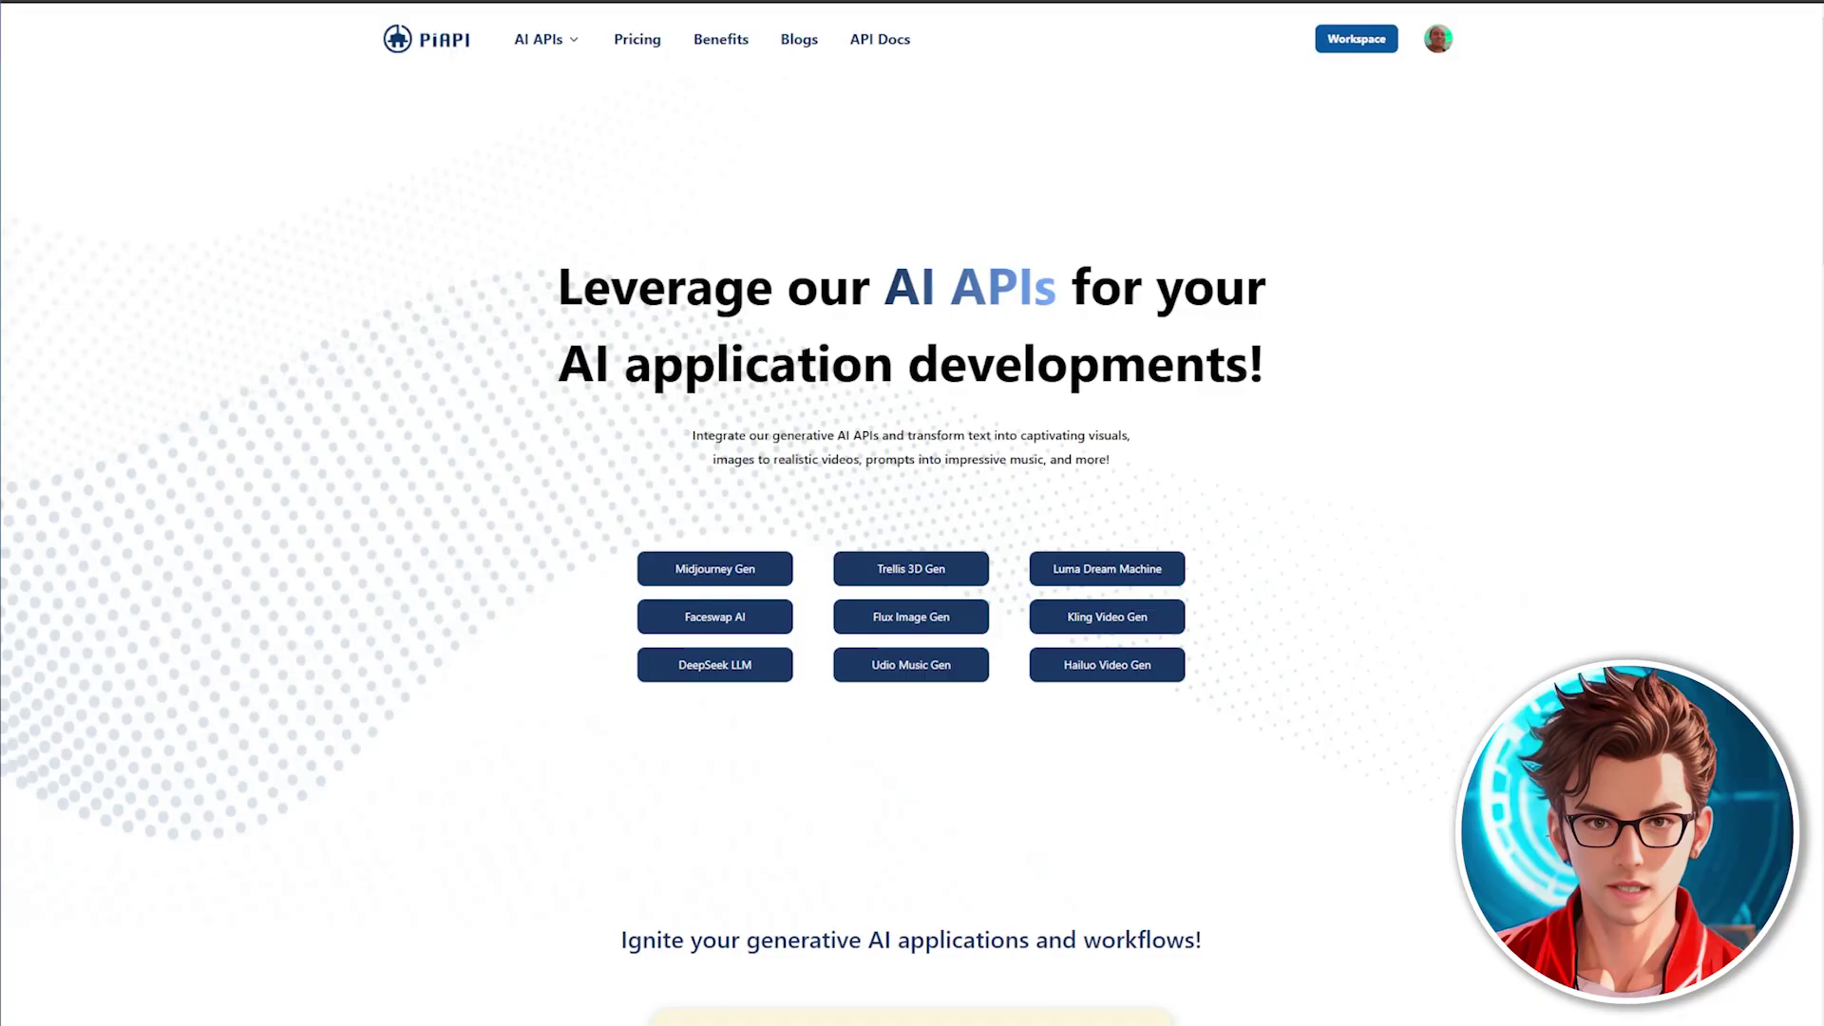
scroll(1810, 485, "down", 4)
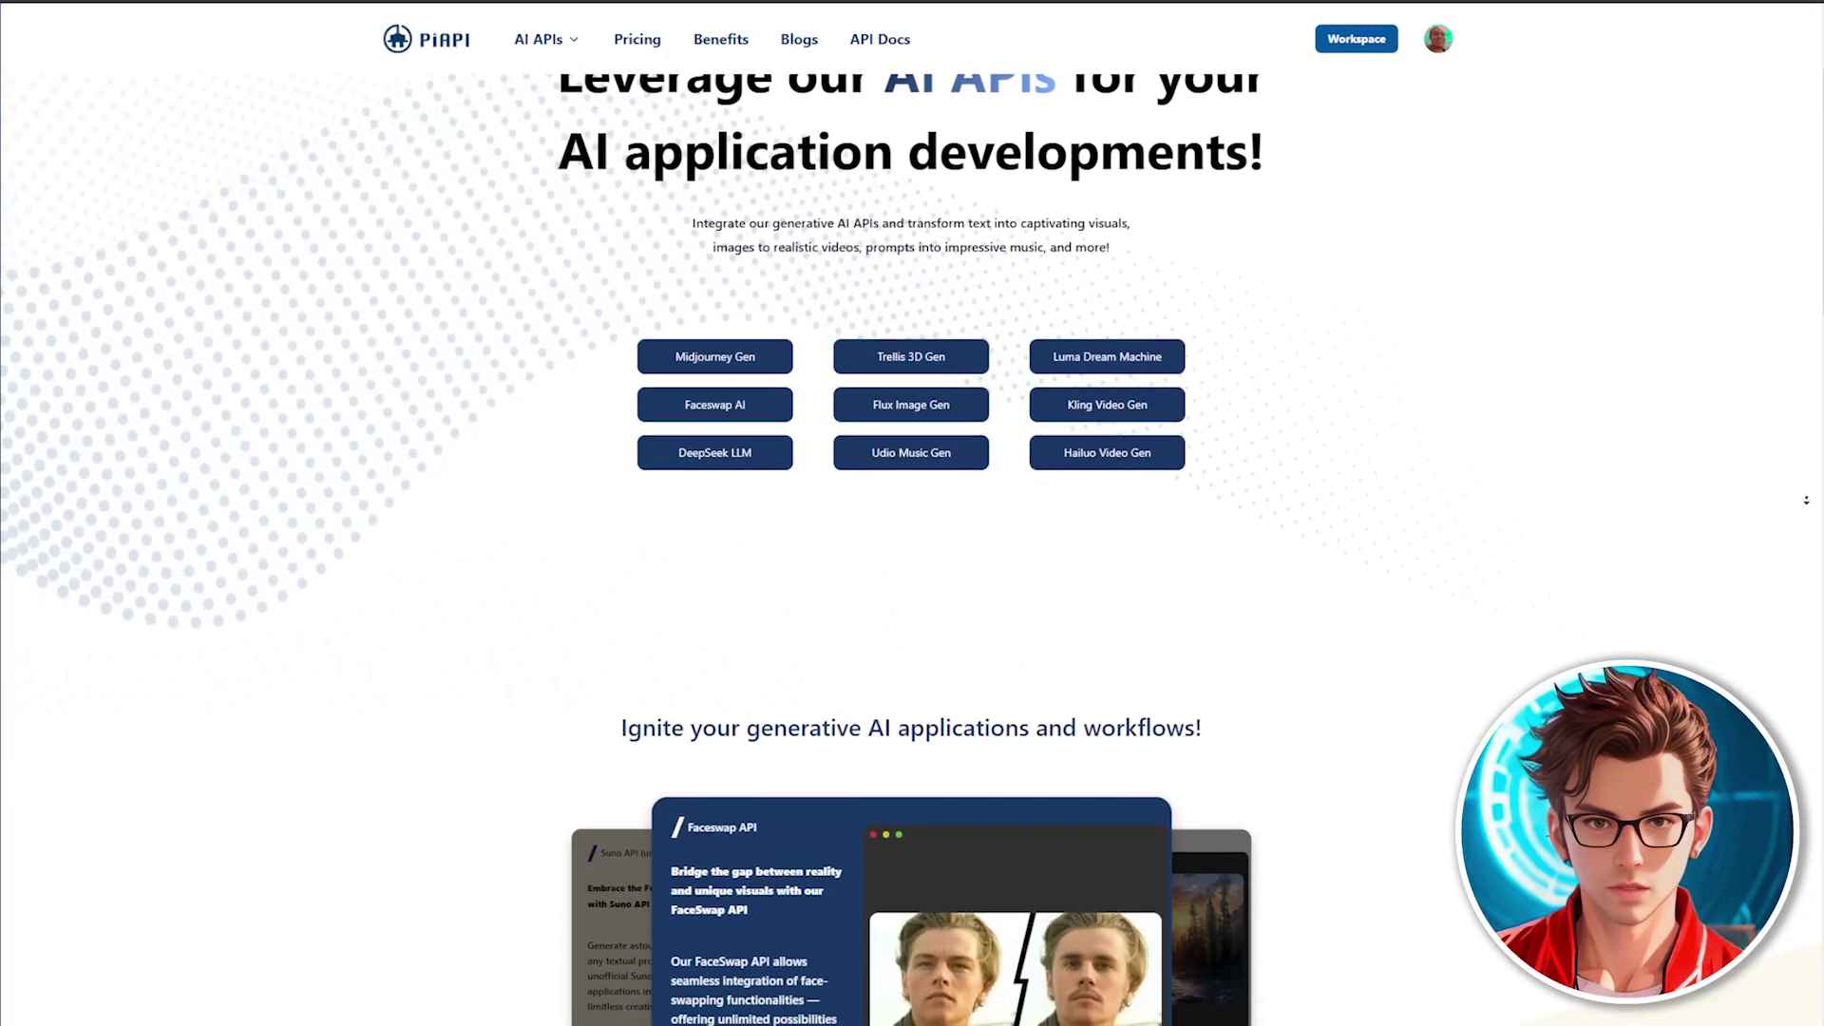
scroll(1806, 500, "down", 1)
left_click(1356, 39)
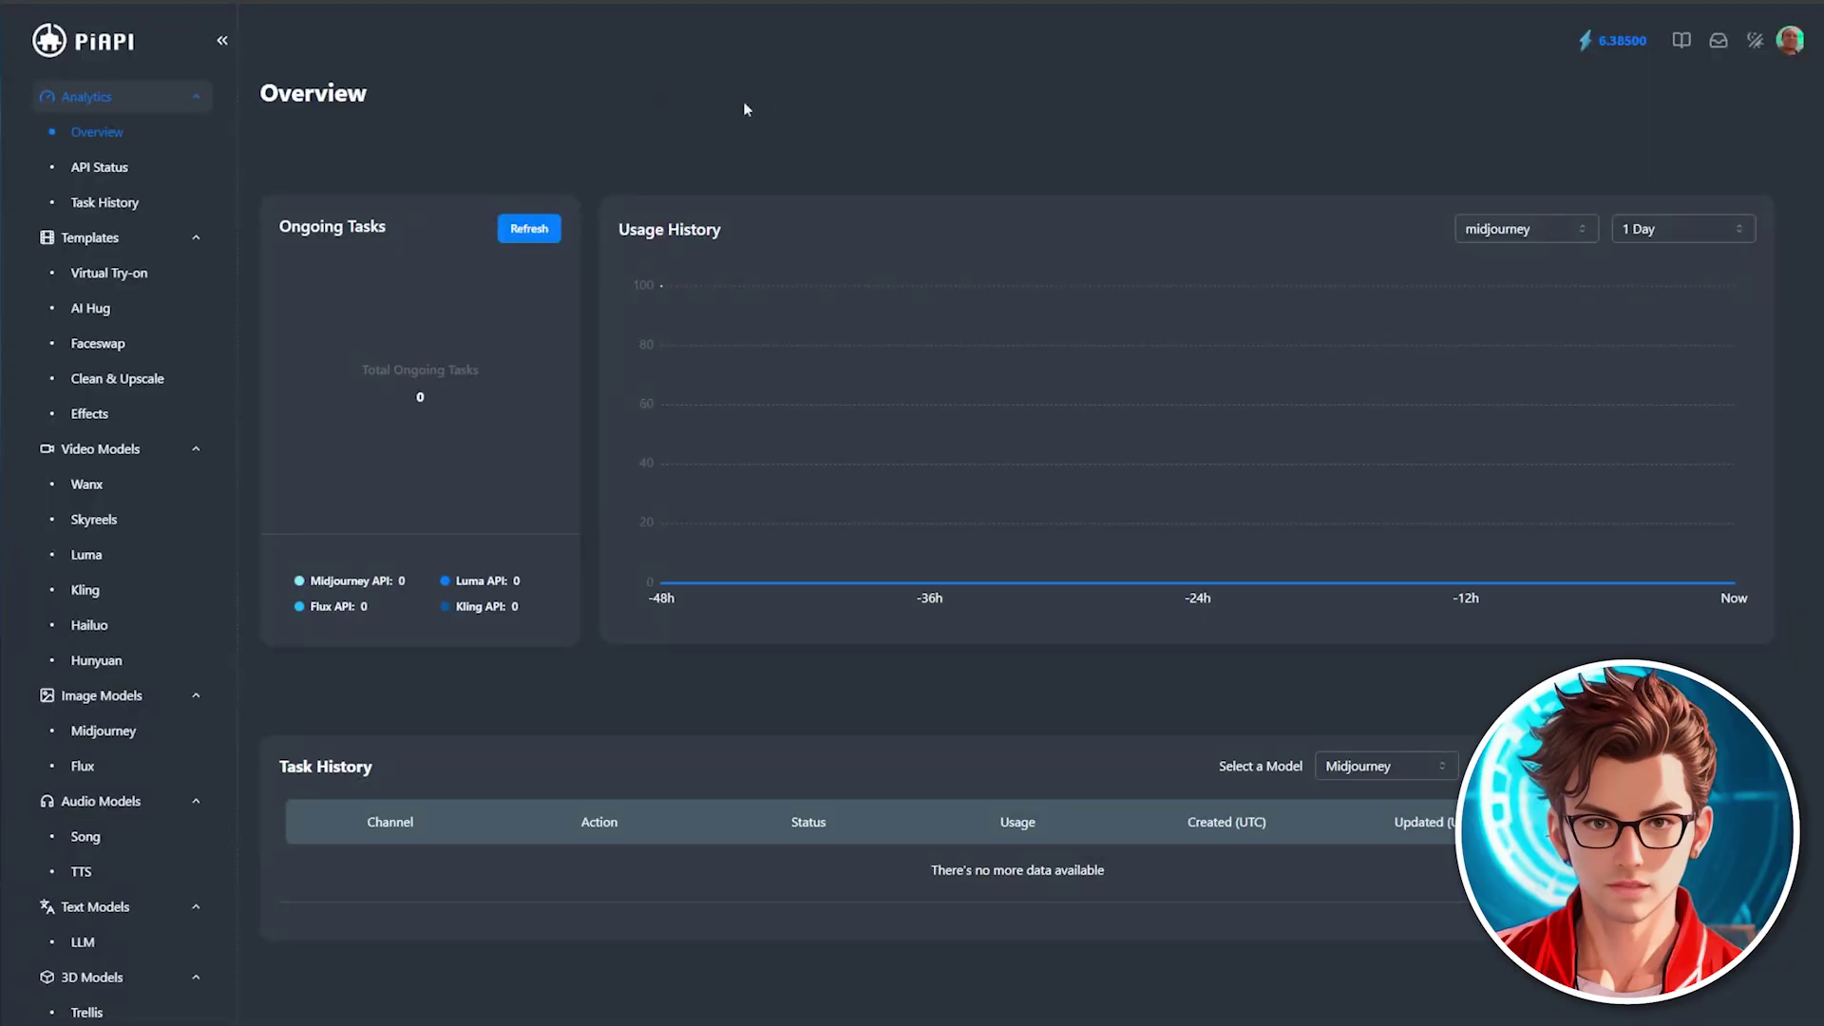
scroll(83, 209, "down", 3)
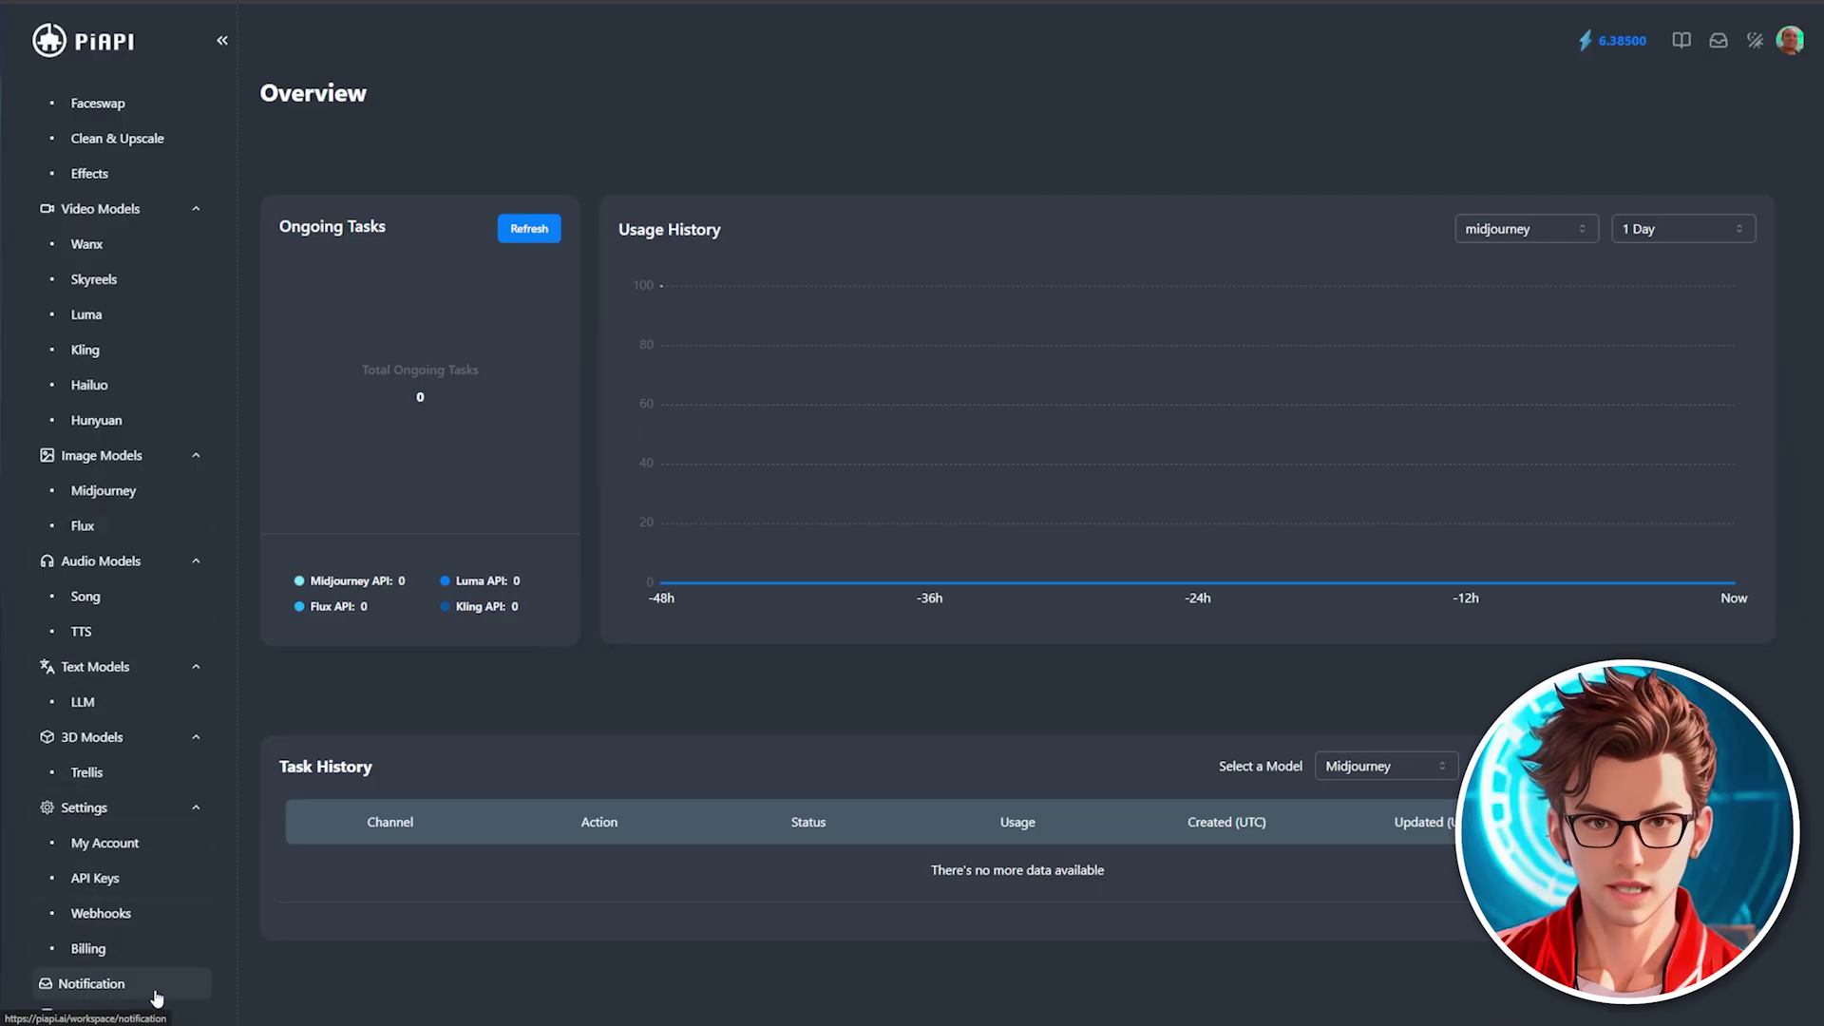
scroll(146, 164, "up", 3)
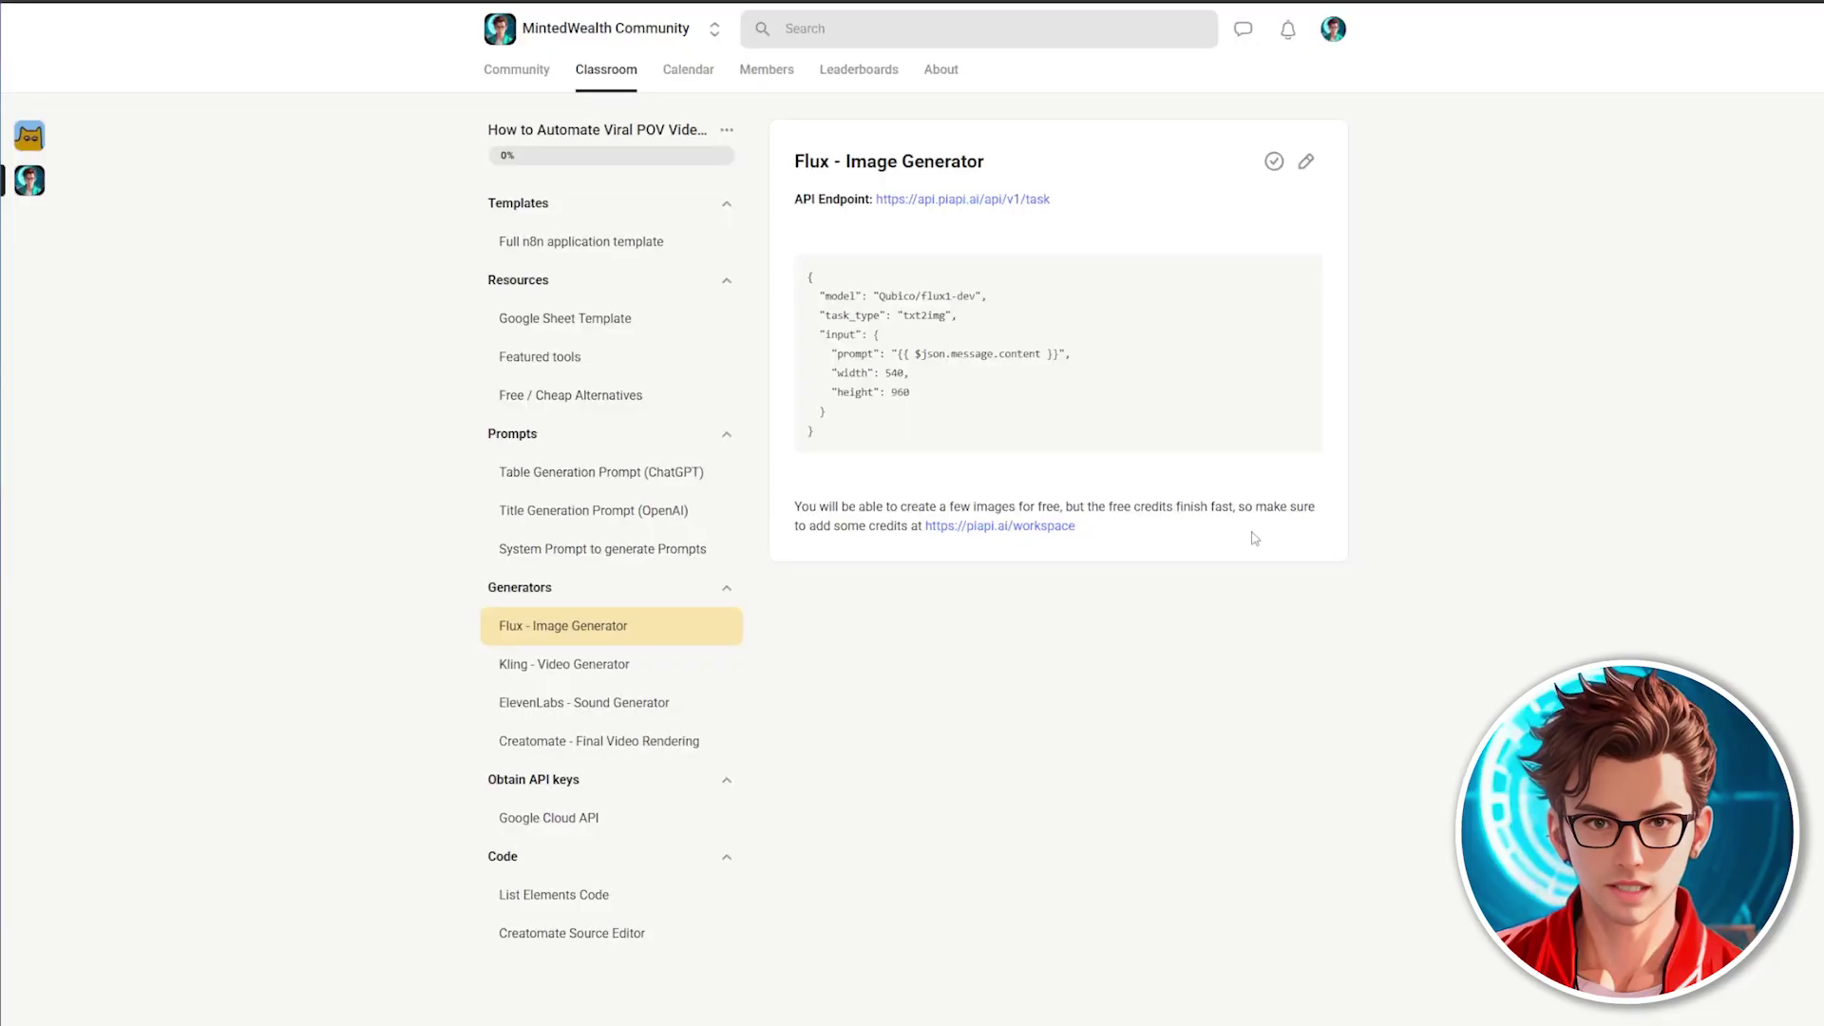
left_click_drag(1066, 200, 948, 198)
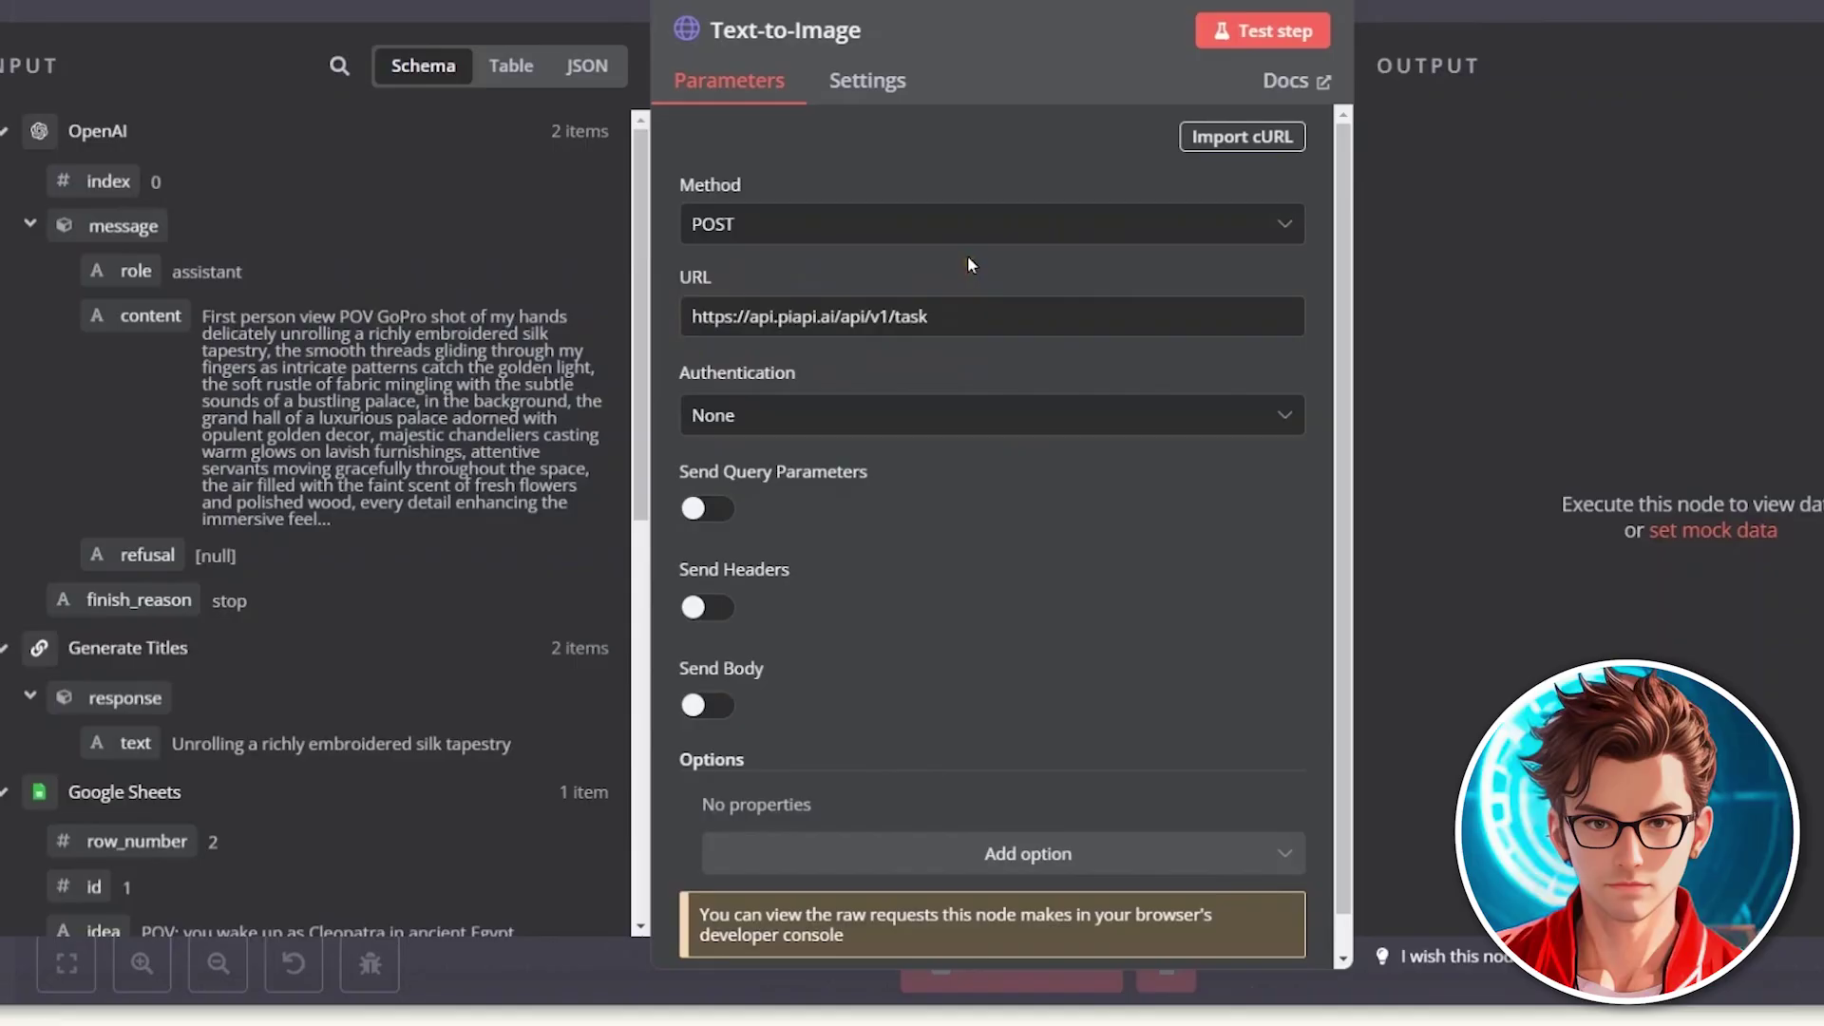
scroll(717, 570, "down", 1)
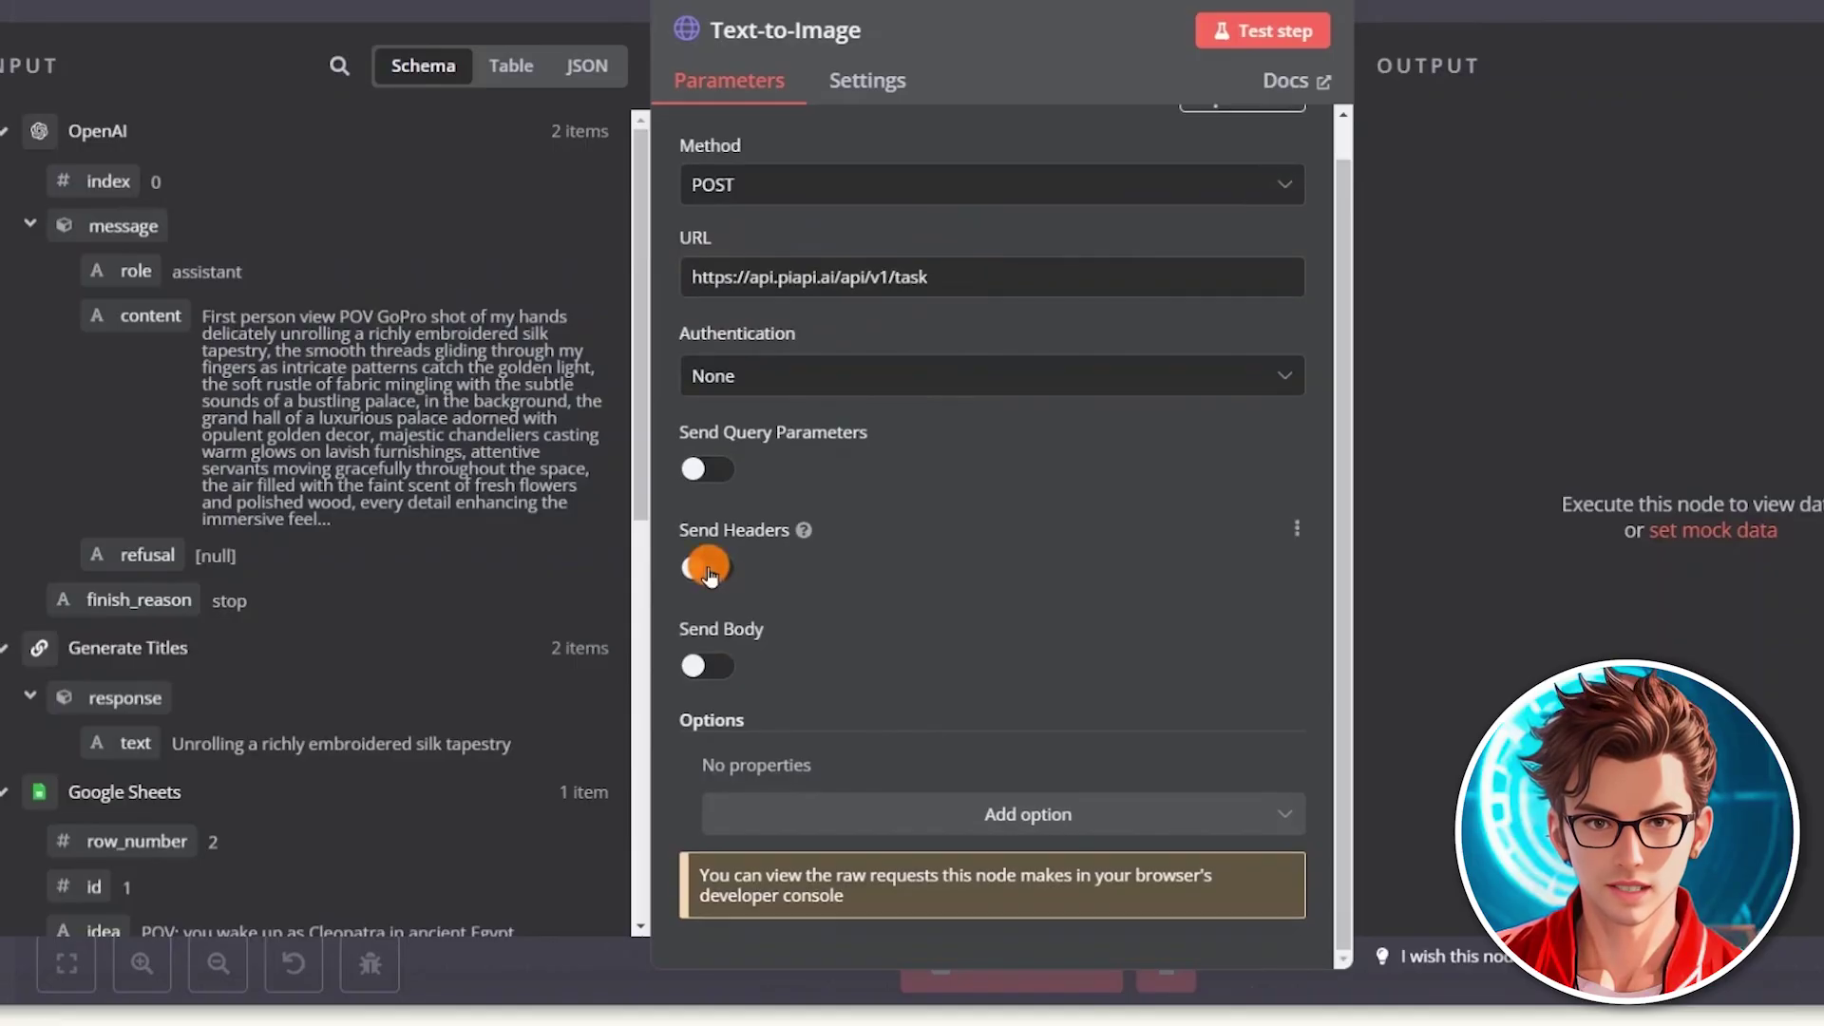
left_click(708, 568)
scroll(797, 665, "down", 3)
left_click(797, 689)
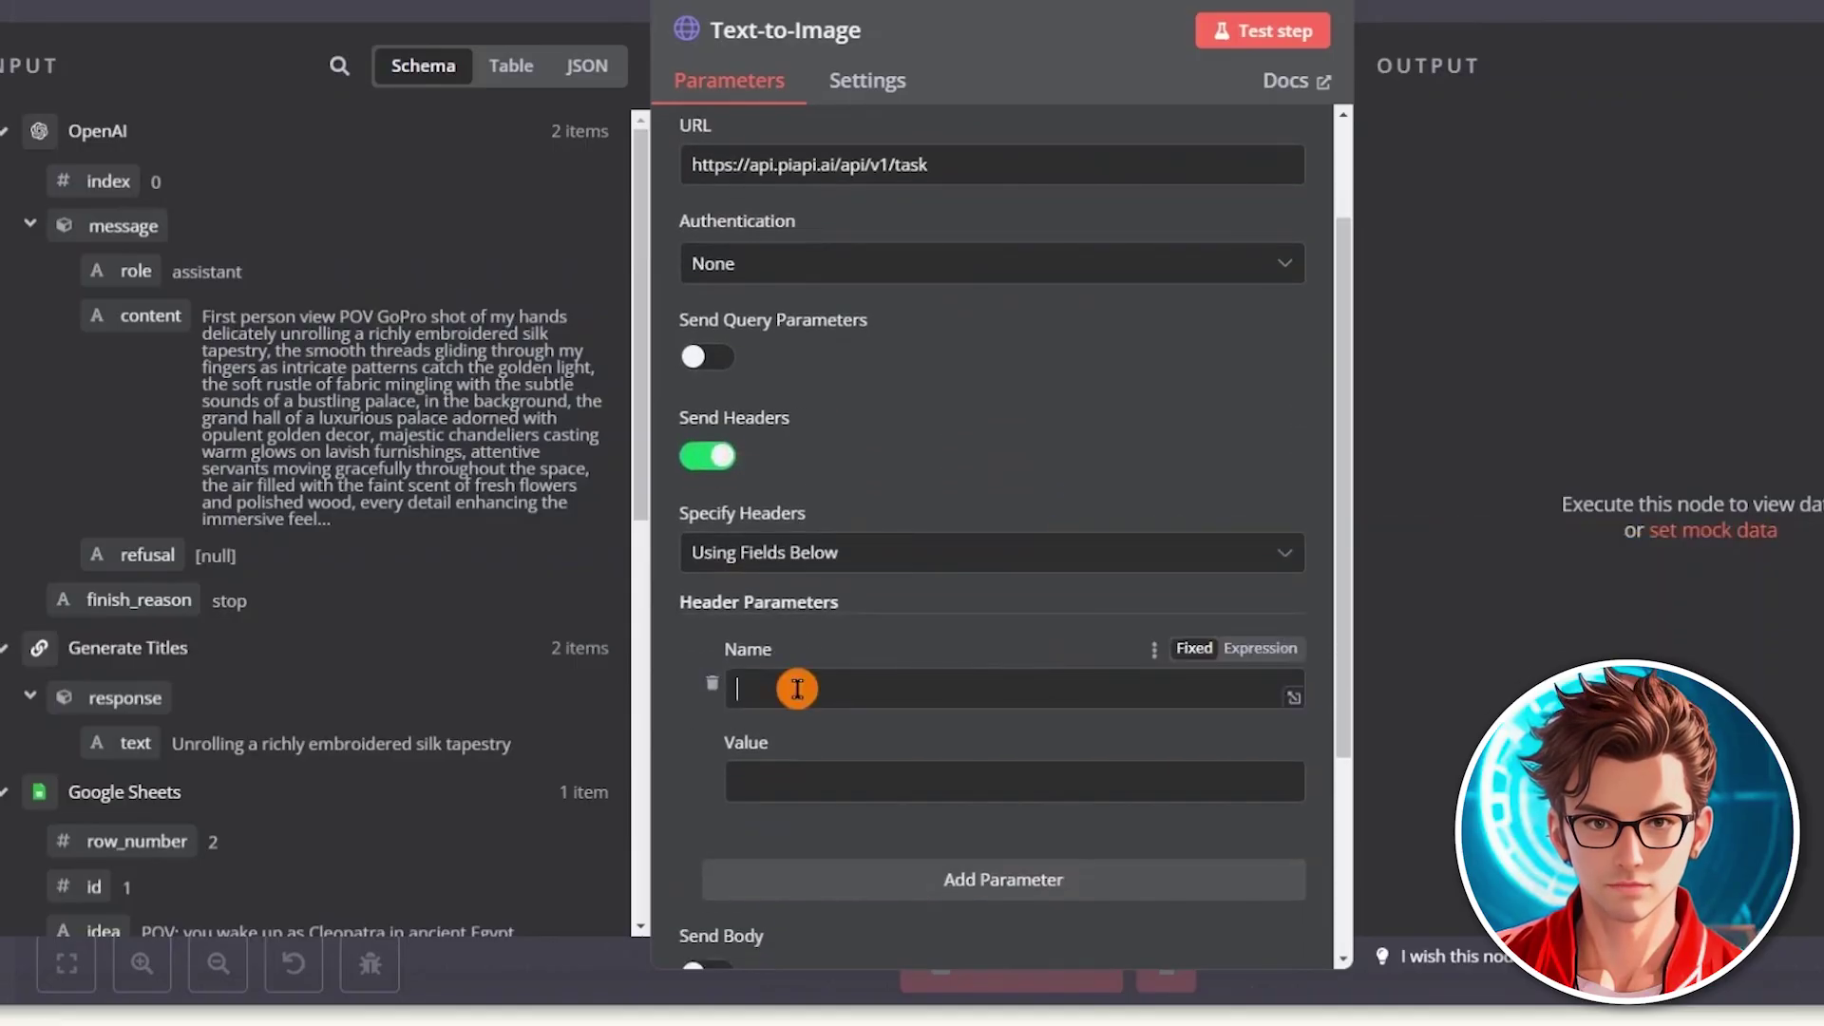
key("ctrl+v")
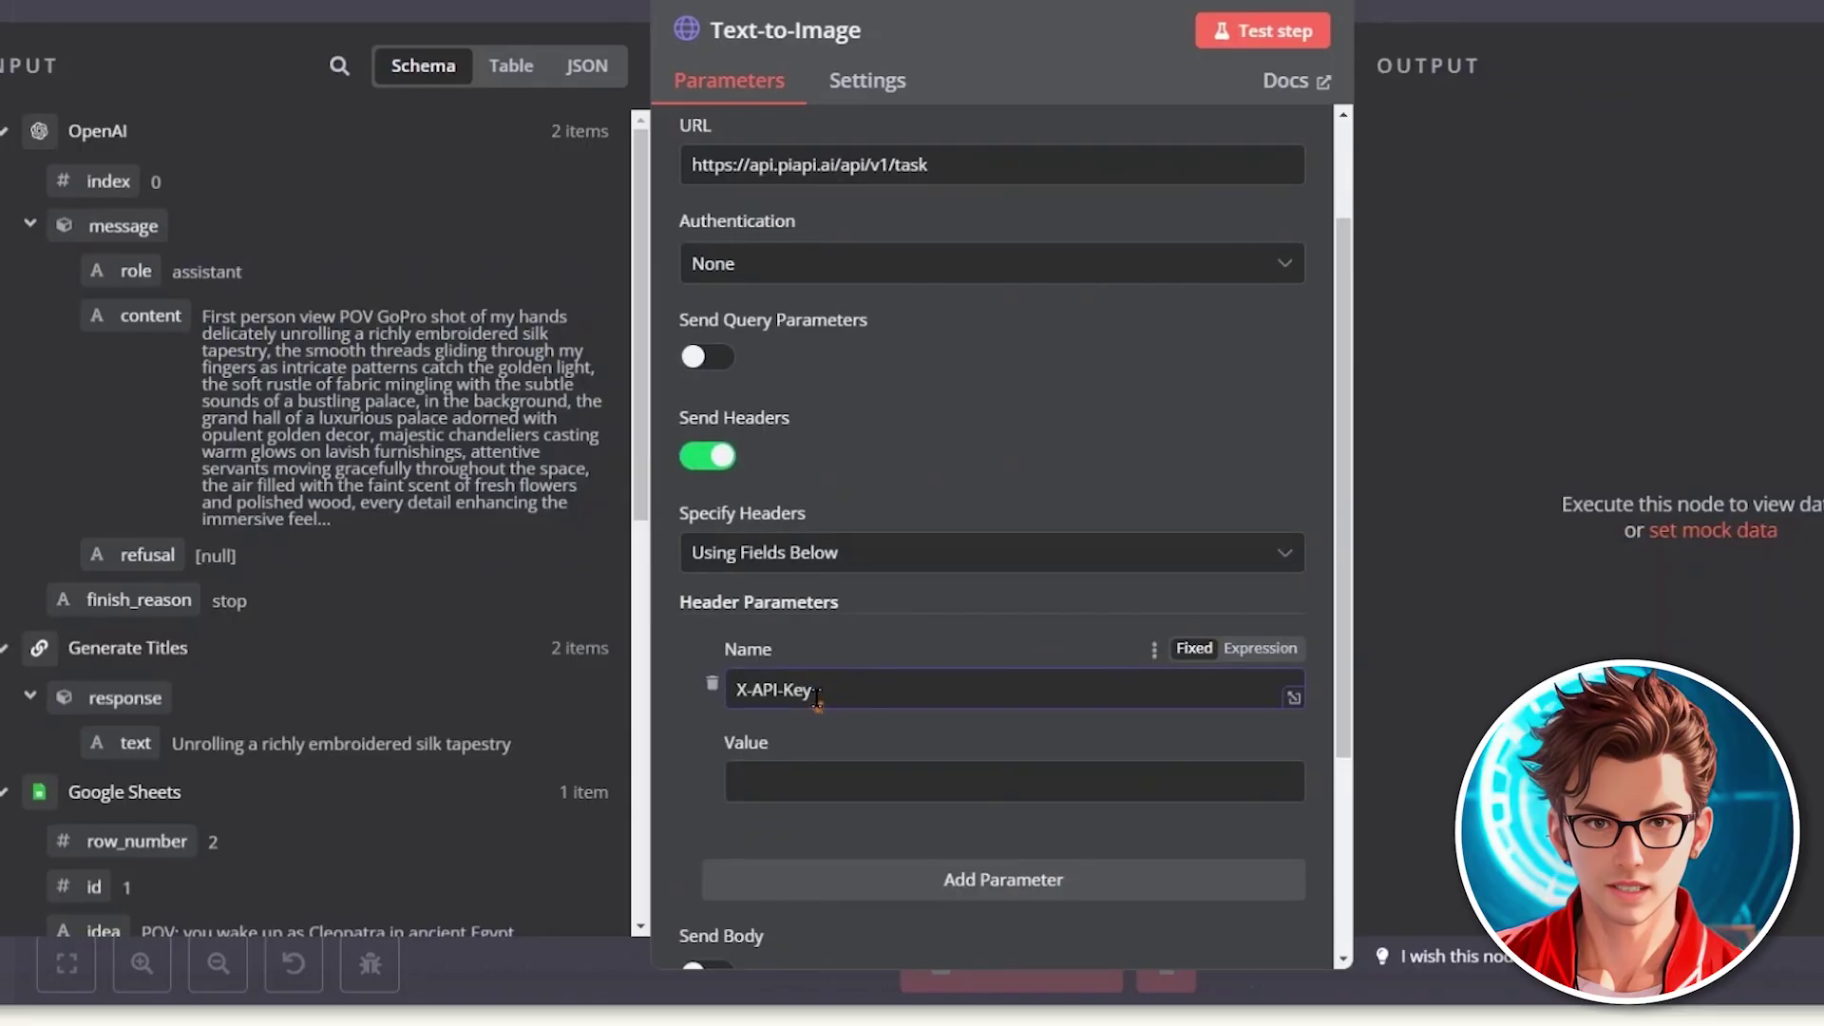
left_click_drag(822, 697, 715, 688)
left_click(675, 739)
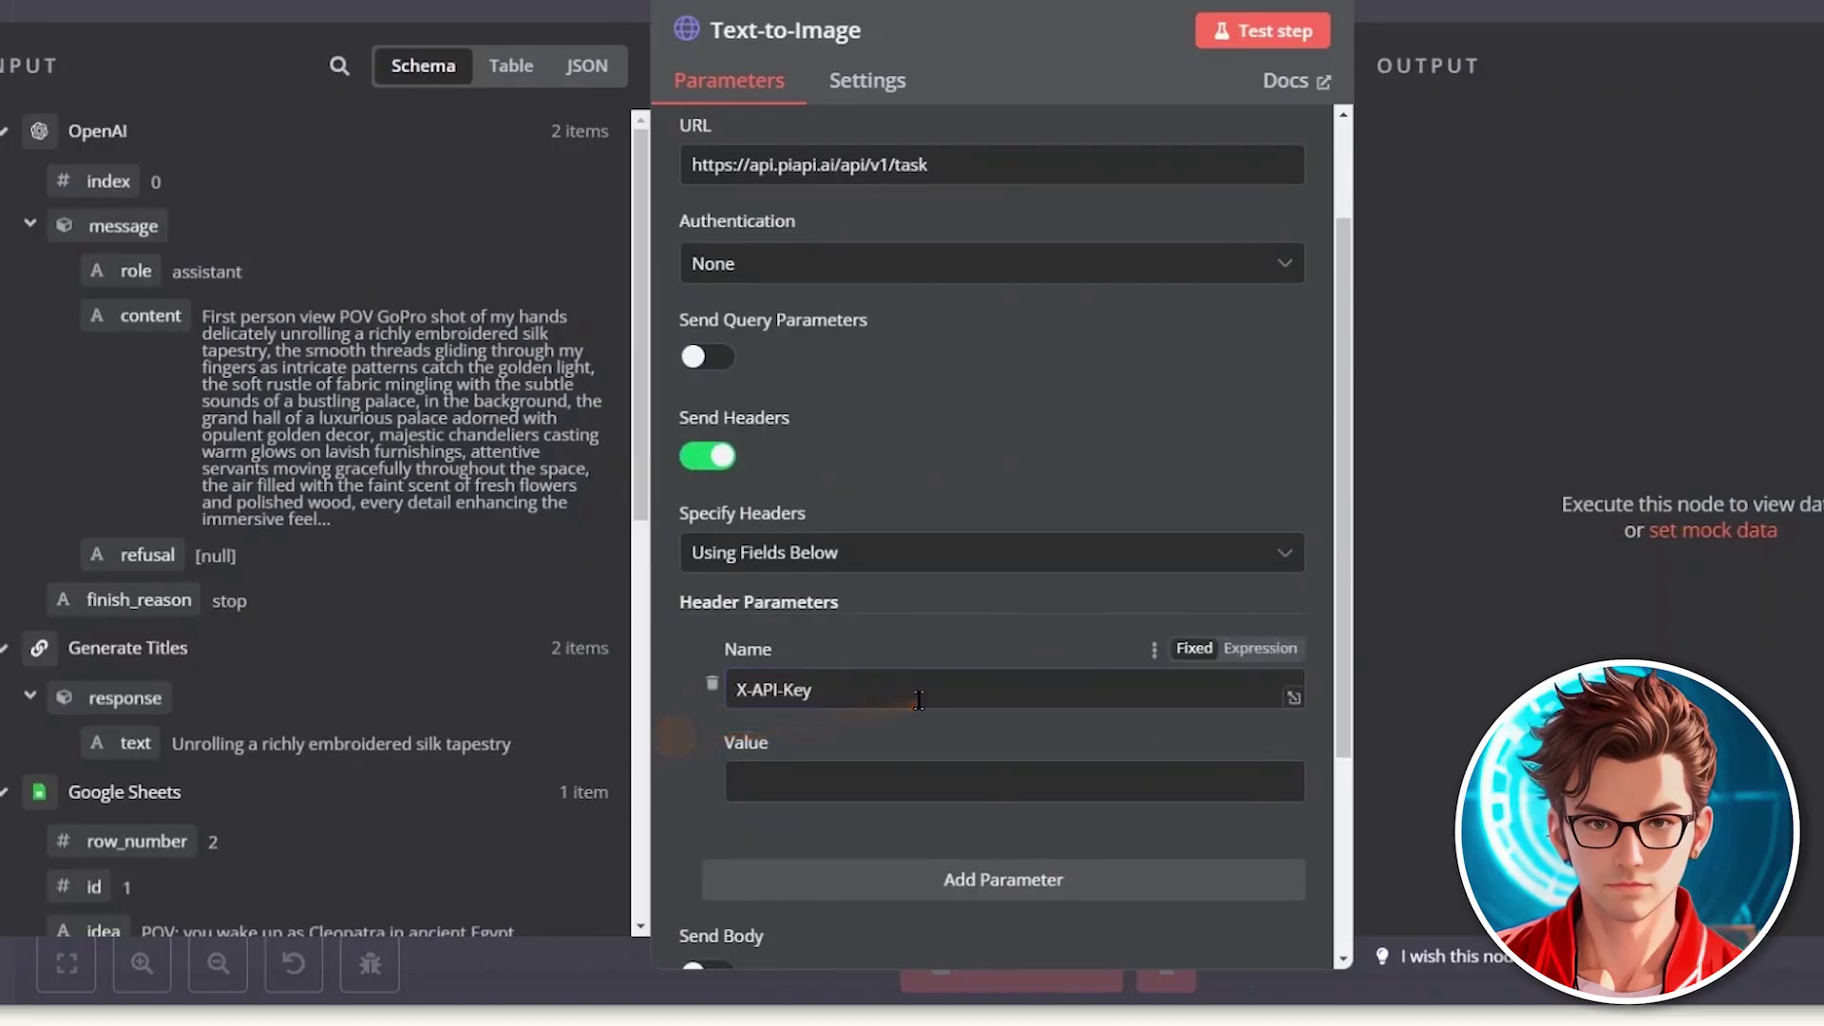
Step: Enable the request body as Raw with content type application/json
scroll(920, 719, "down", 3)
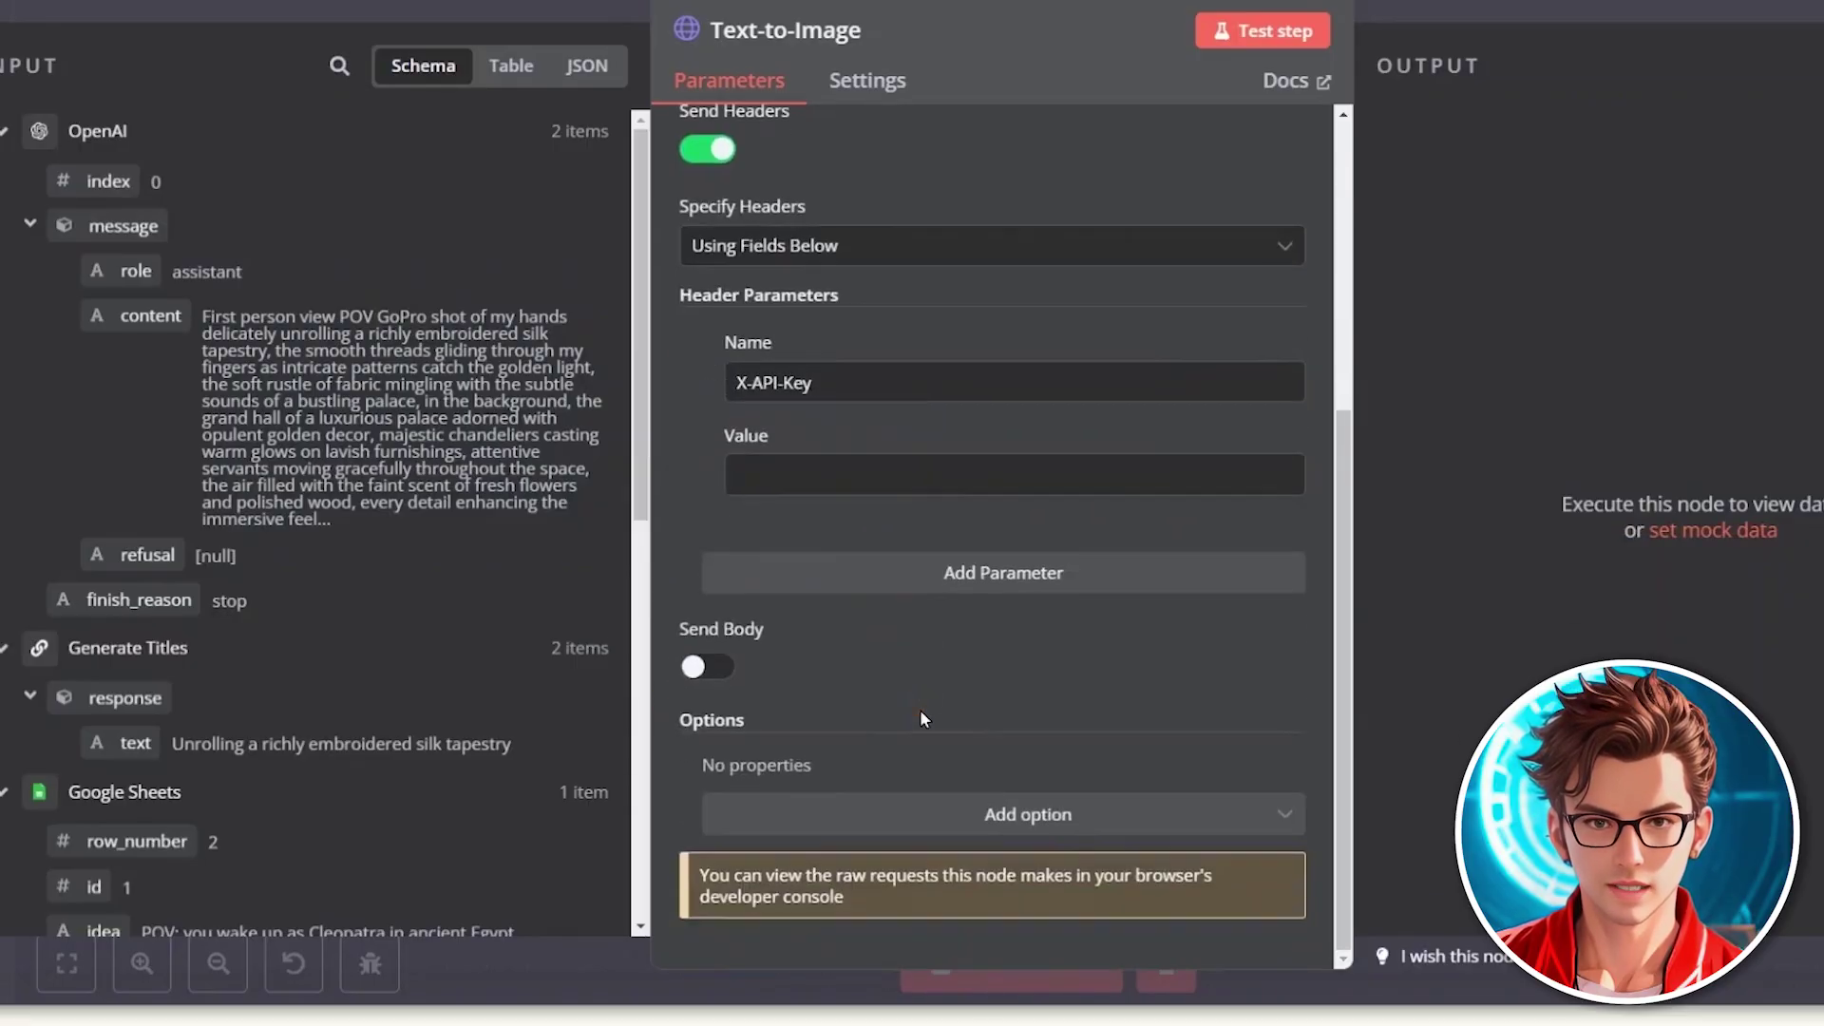
left_click(798, 475)
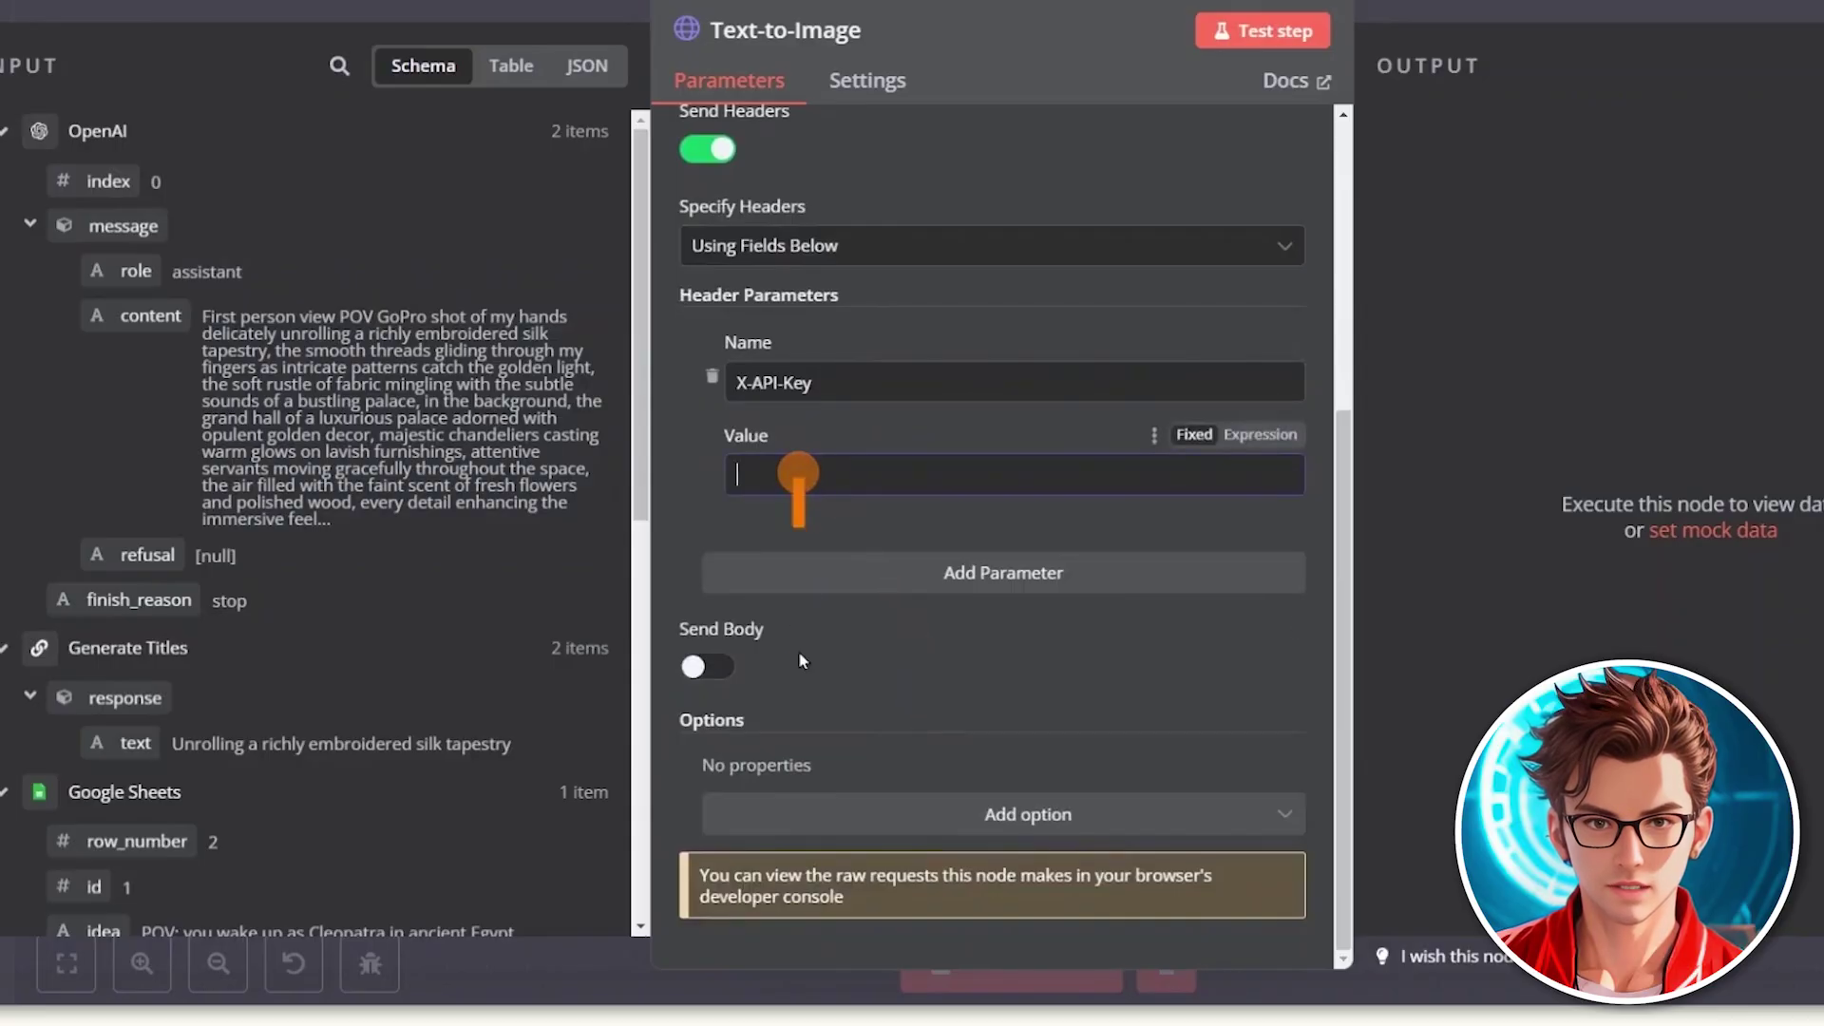
left_click(713, 670)
scroll(918, 663, "down", 2)
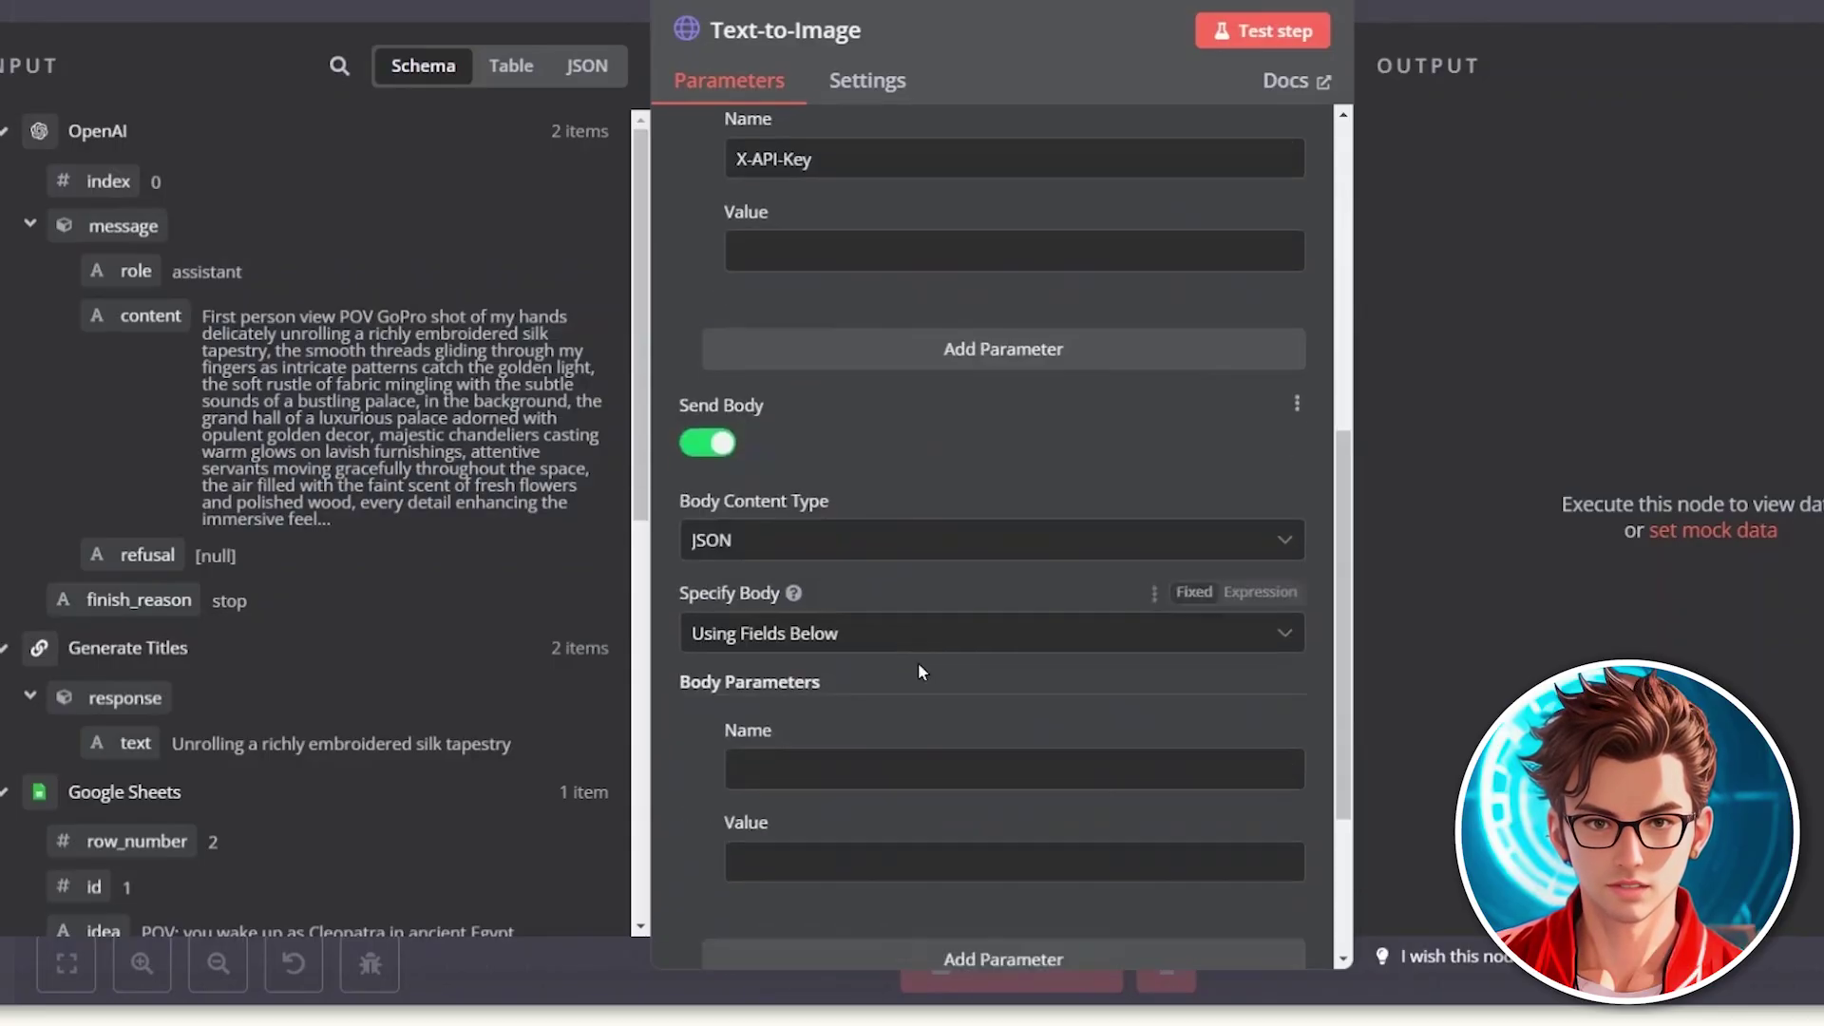
left_click(850, 539)
left_click(758, 802)
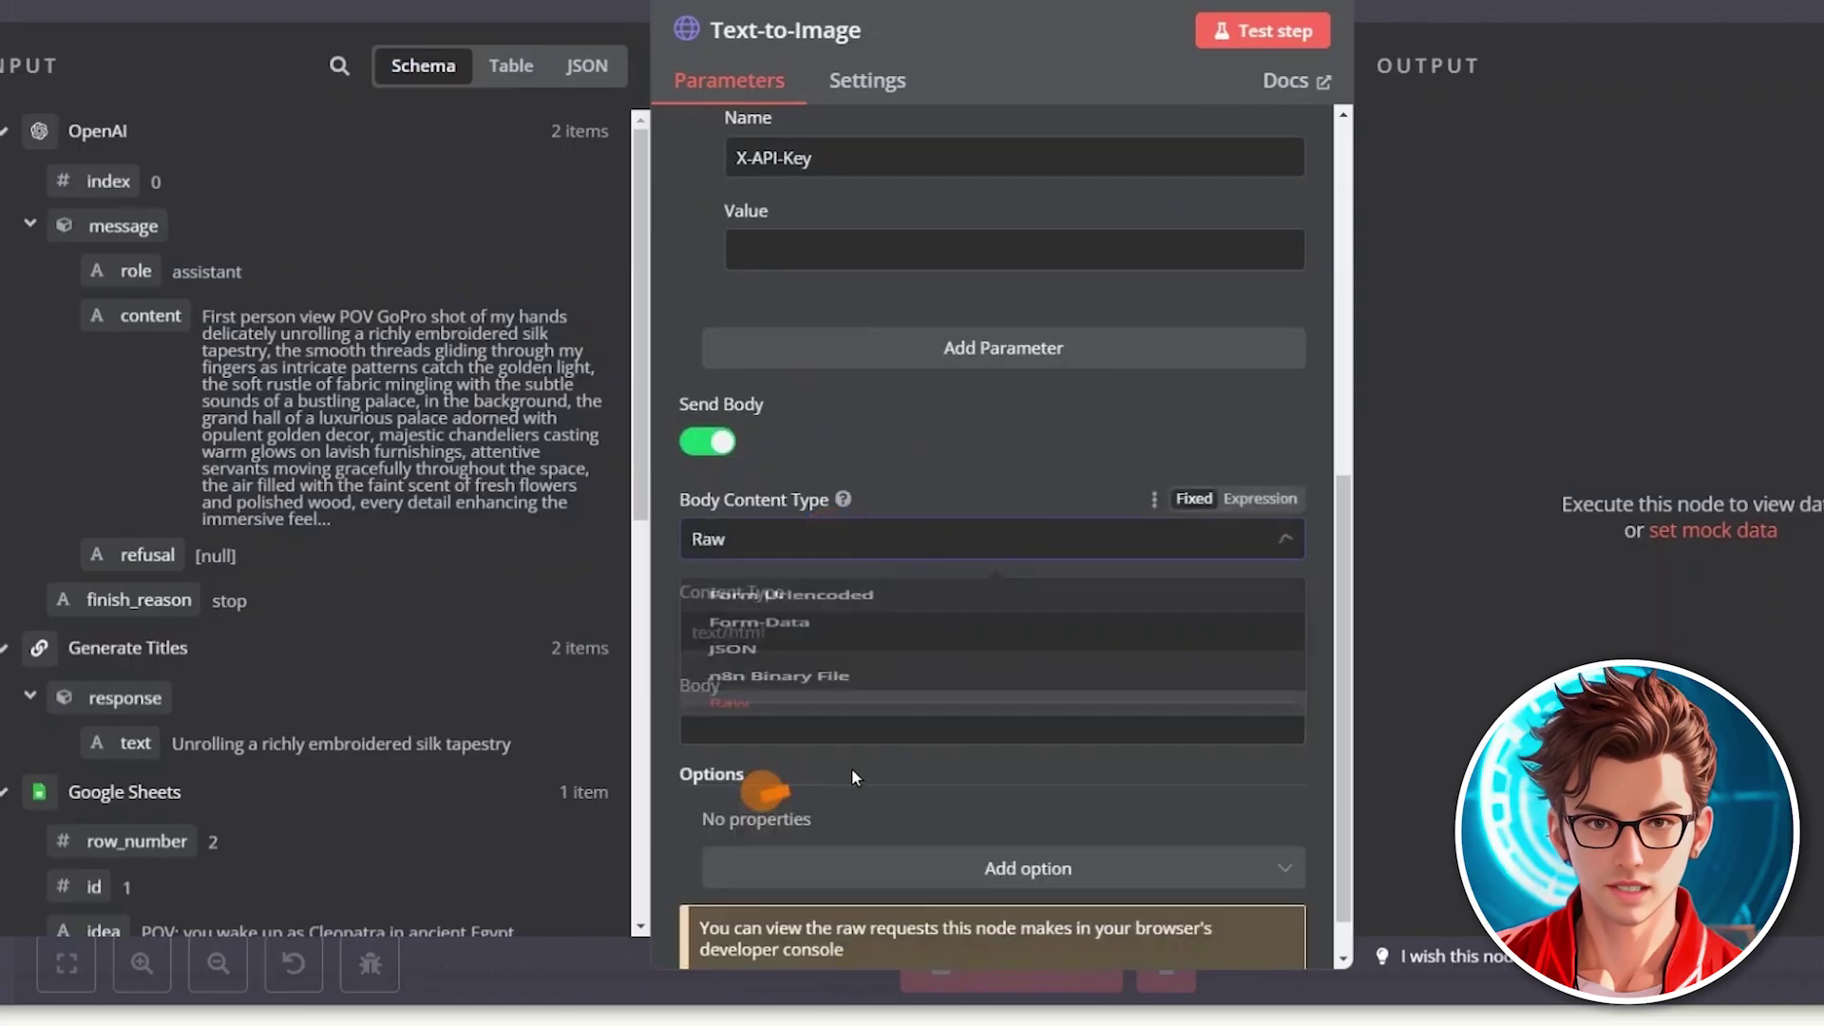
left_click(796, 631)
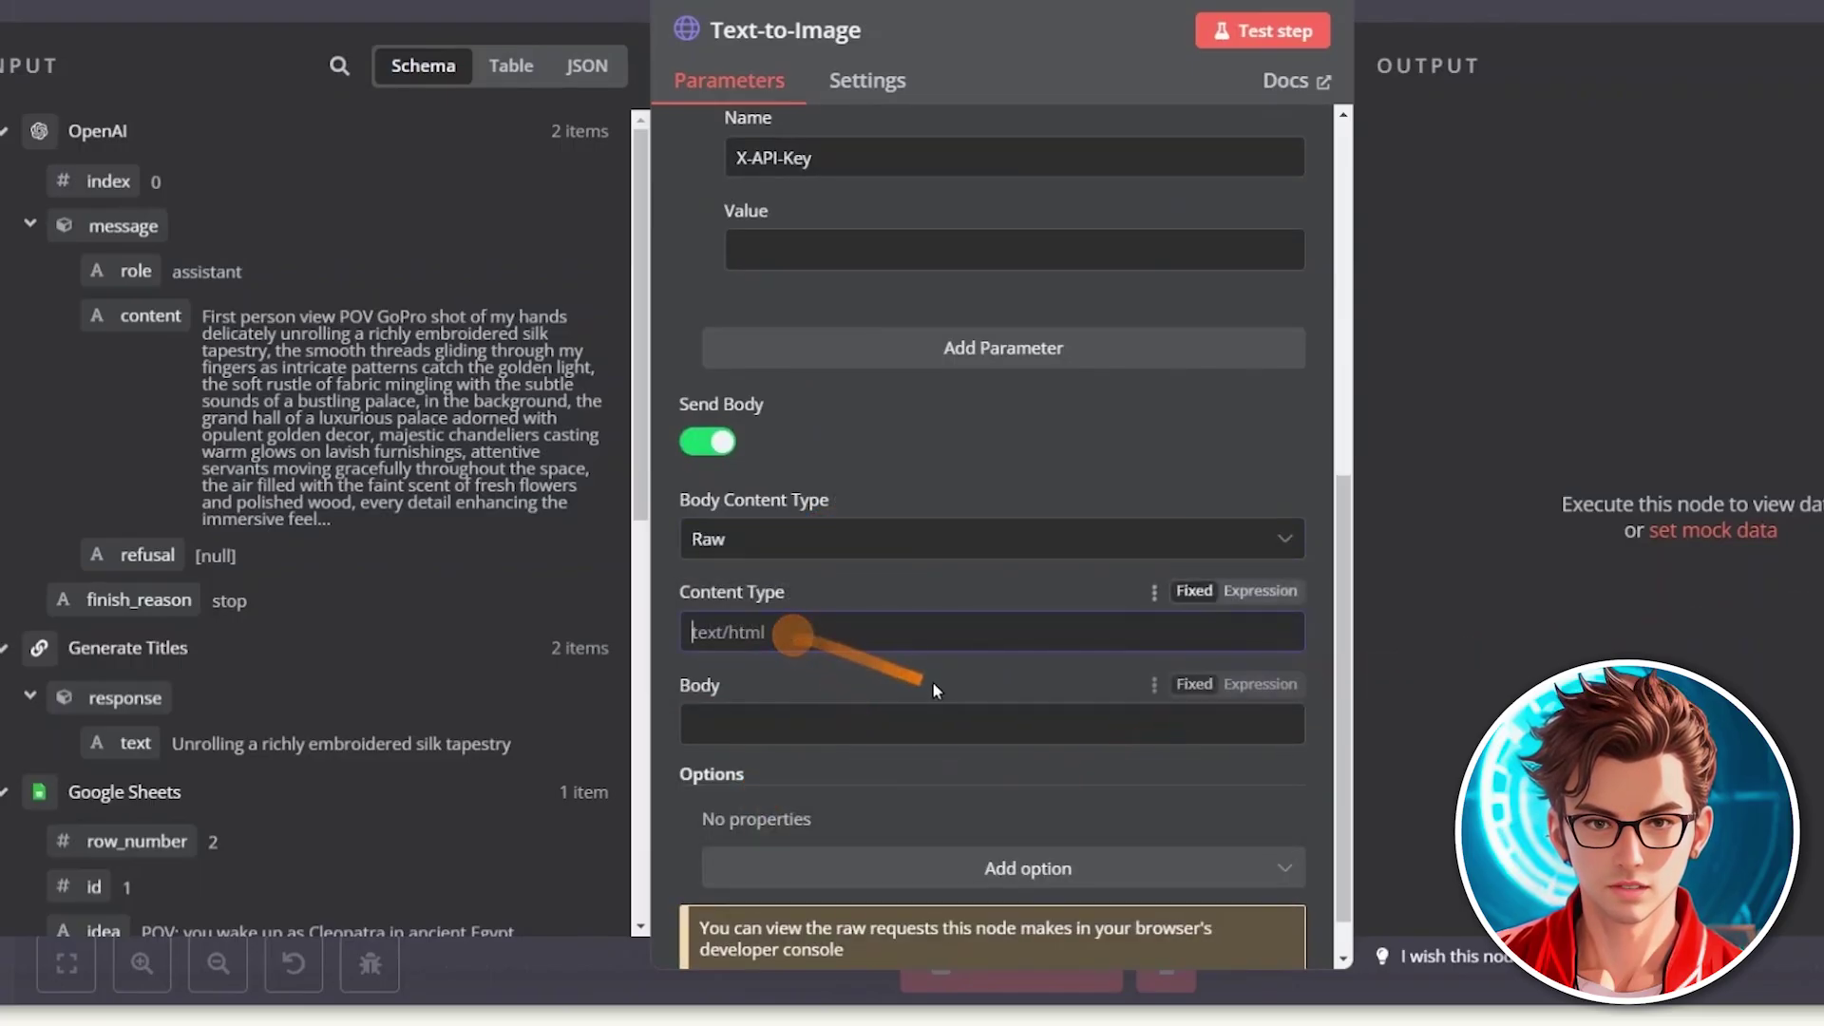
type("application/json")
left_click(1049, 676)
scroll(846, 658, "down", 1)
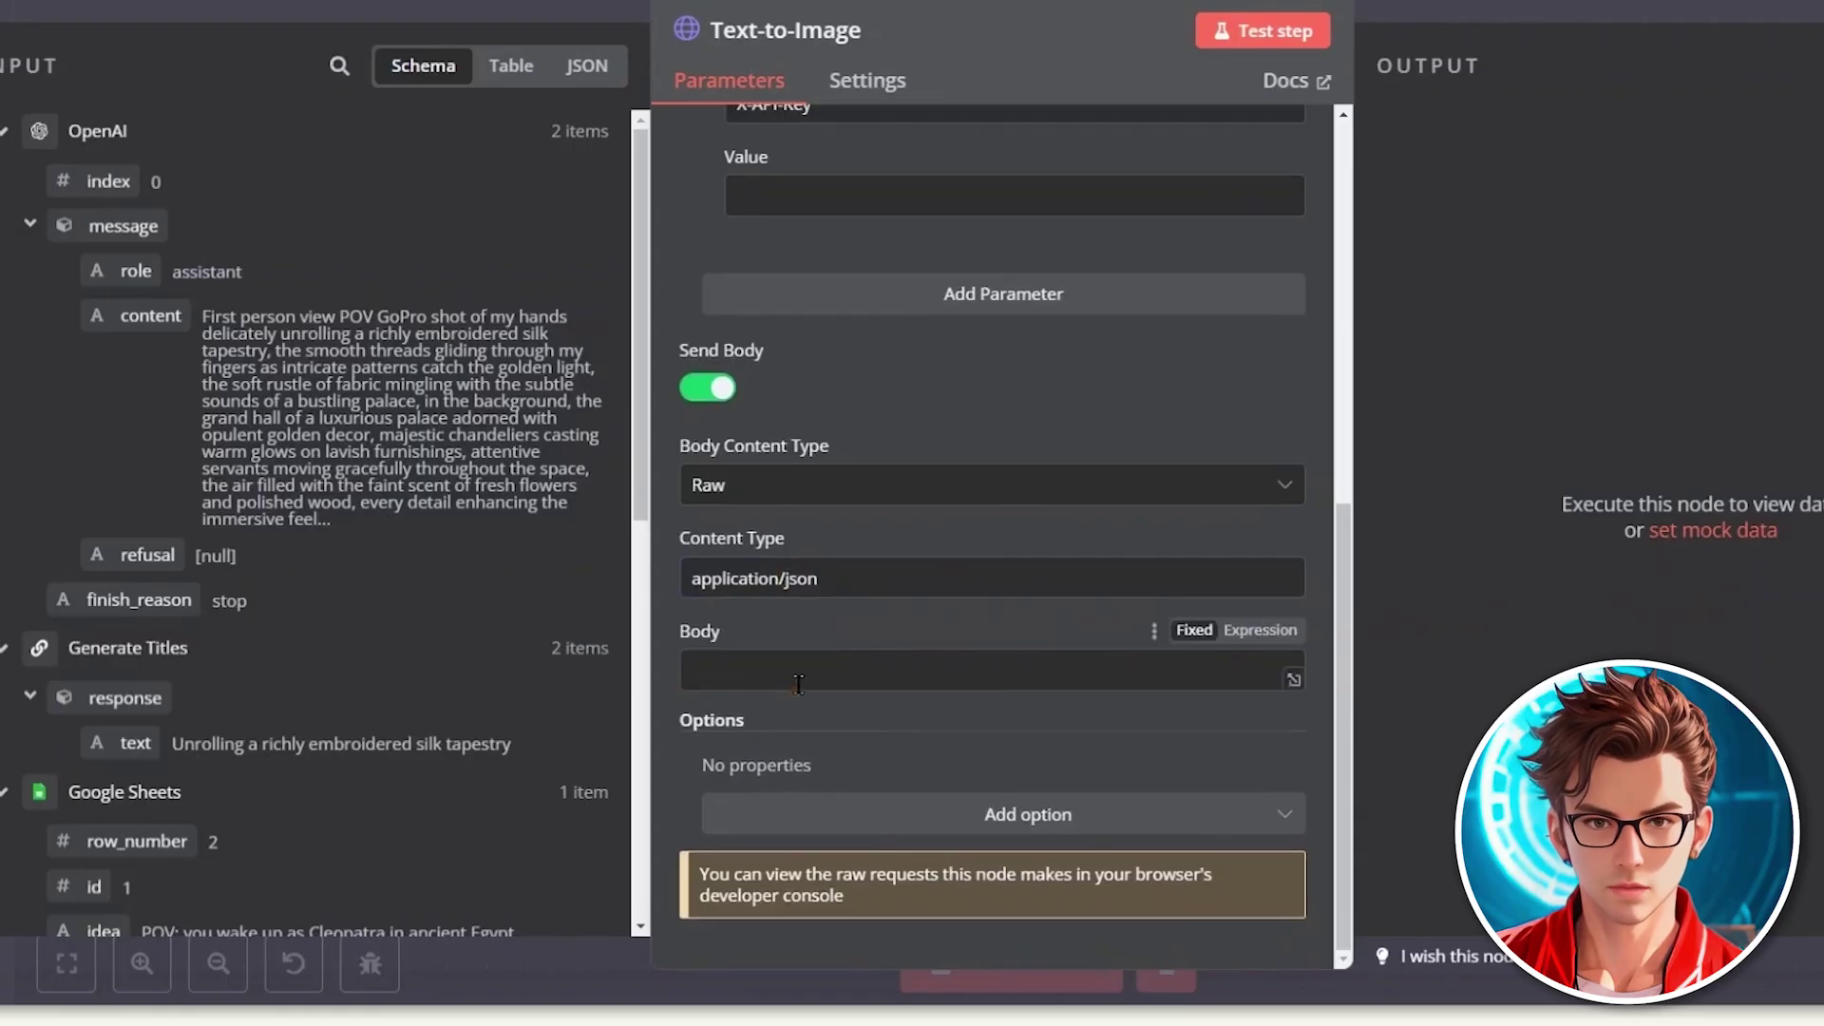
Step: Fill the body as an expression with the course page's Flux JSON: Qubico/flux1-dev, txt2img, prompt {{ $json.message.content }}, width 540, height 960
left_click(686, 673)
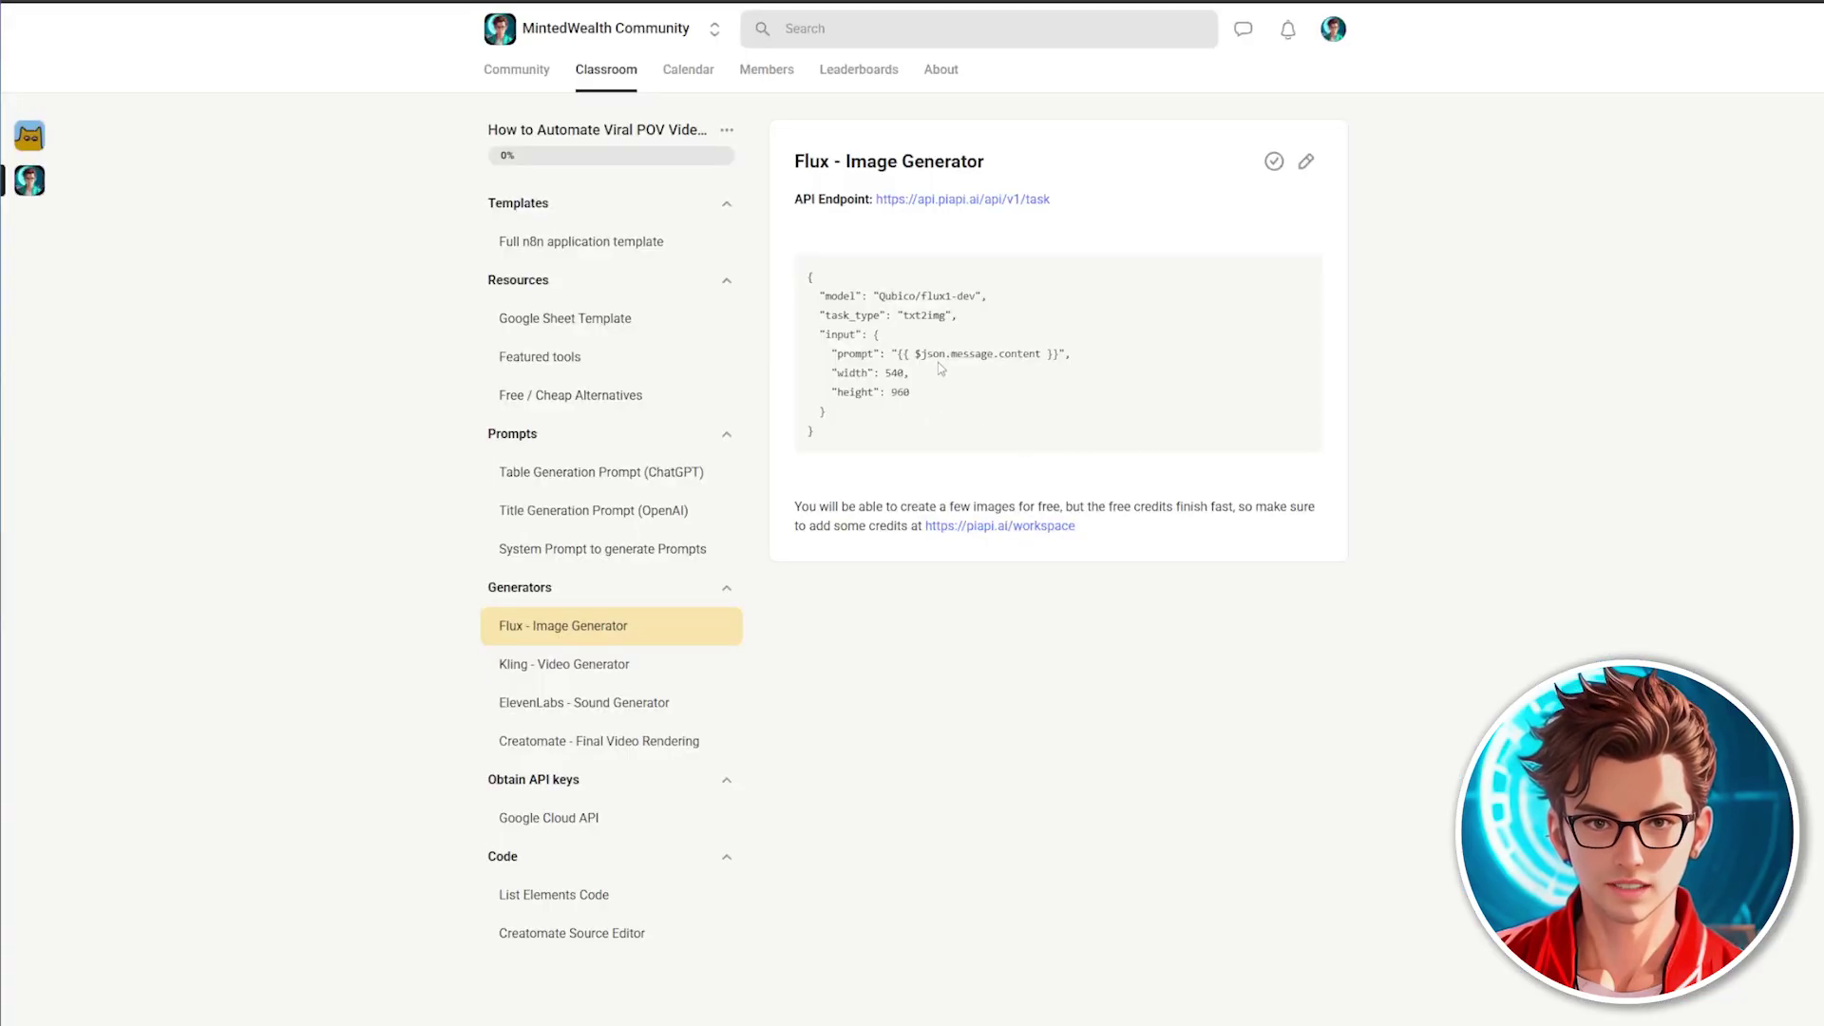
triple_click(922, 353)
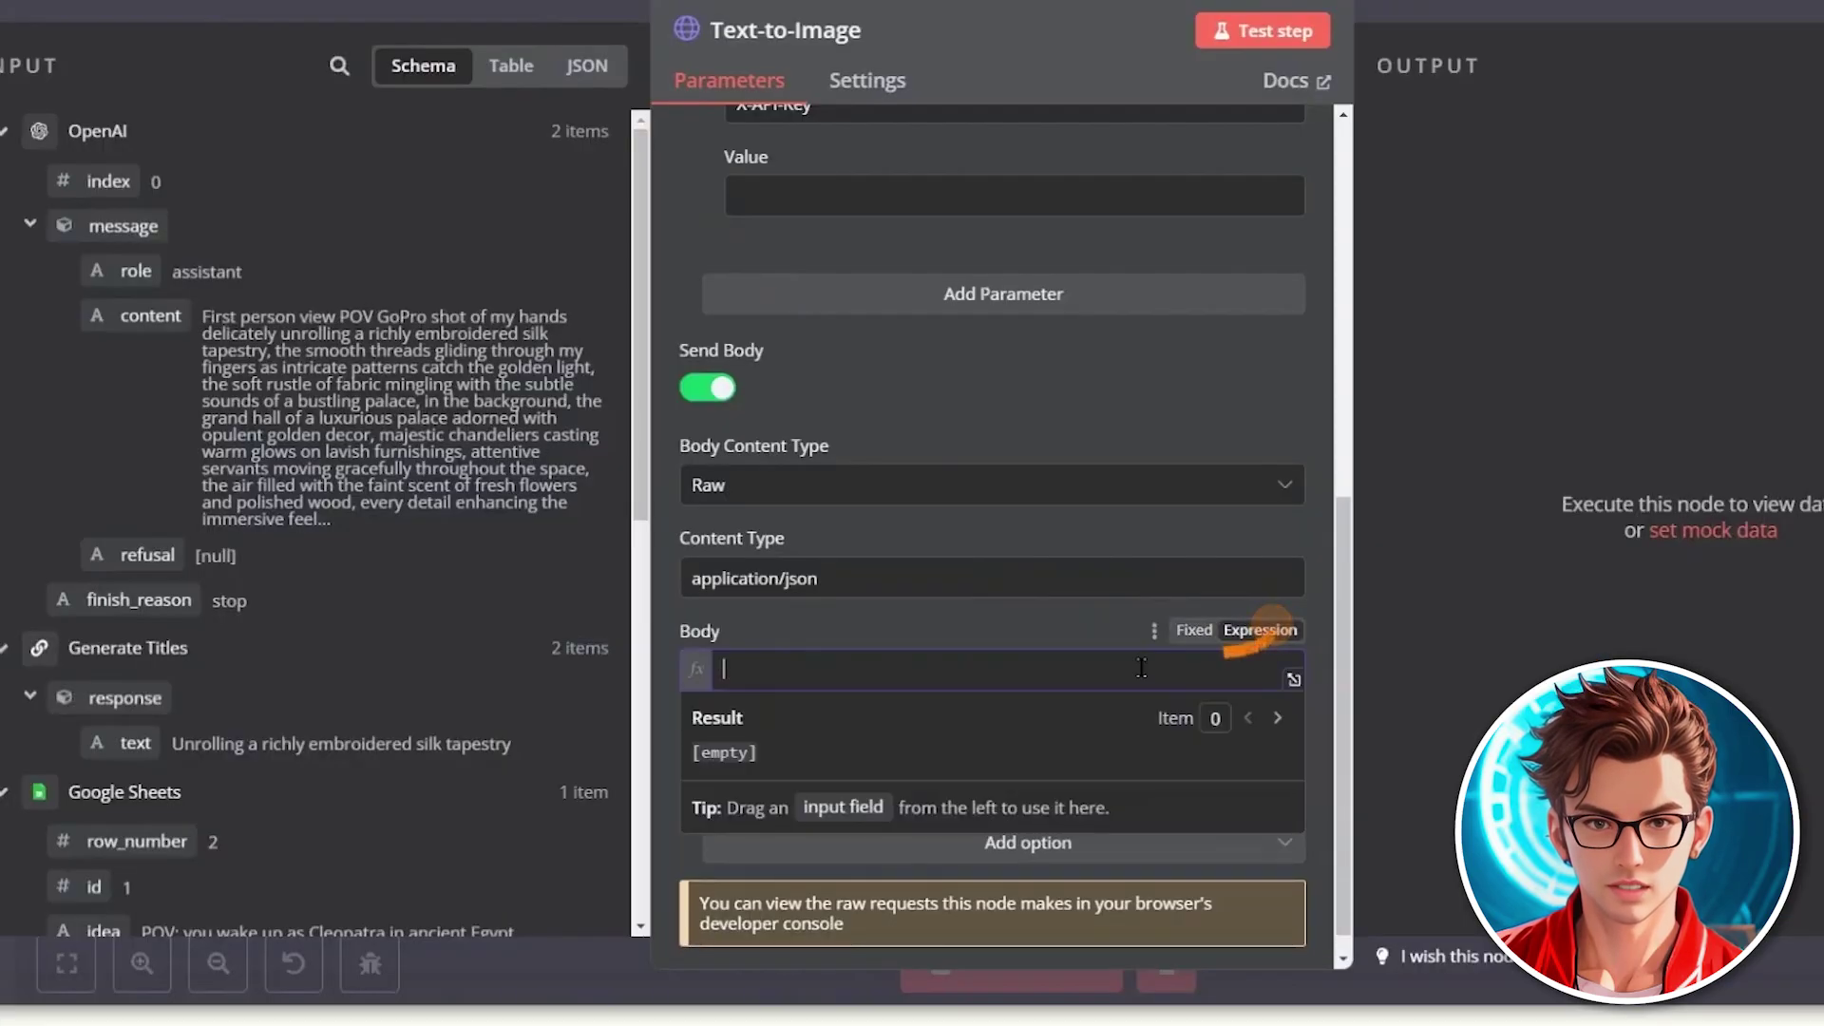
type("{   \"model\": \"Qubico/flux1-dev\",   \"task_type\": \"txt2img\",   \"input\": {     \"prompt\": \"{{ $json.message.content }}\",     \"width\": 540,     \"height\": 960   } }")
Step: Expand the body expression and check its model, task type and prompt mapping against the resolved result
left_click(1291, 807)
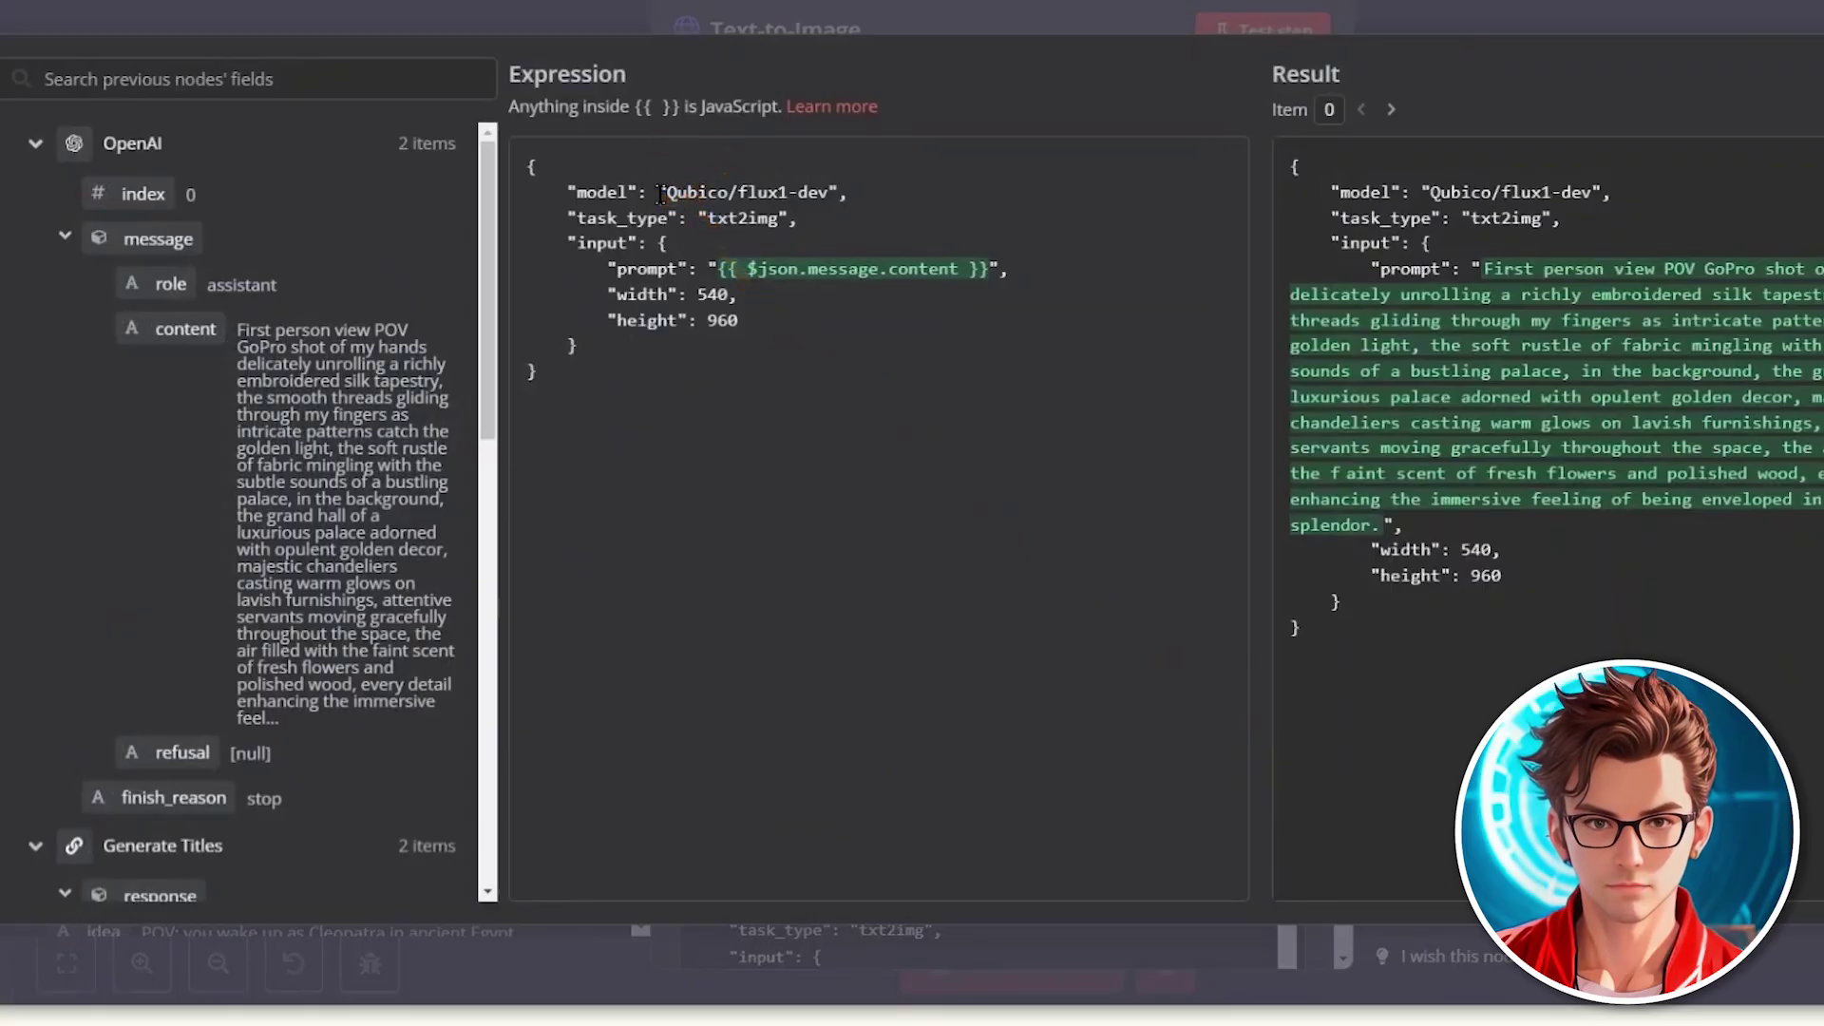
left_click_drag(663, 194, 831, 194)
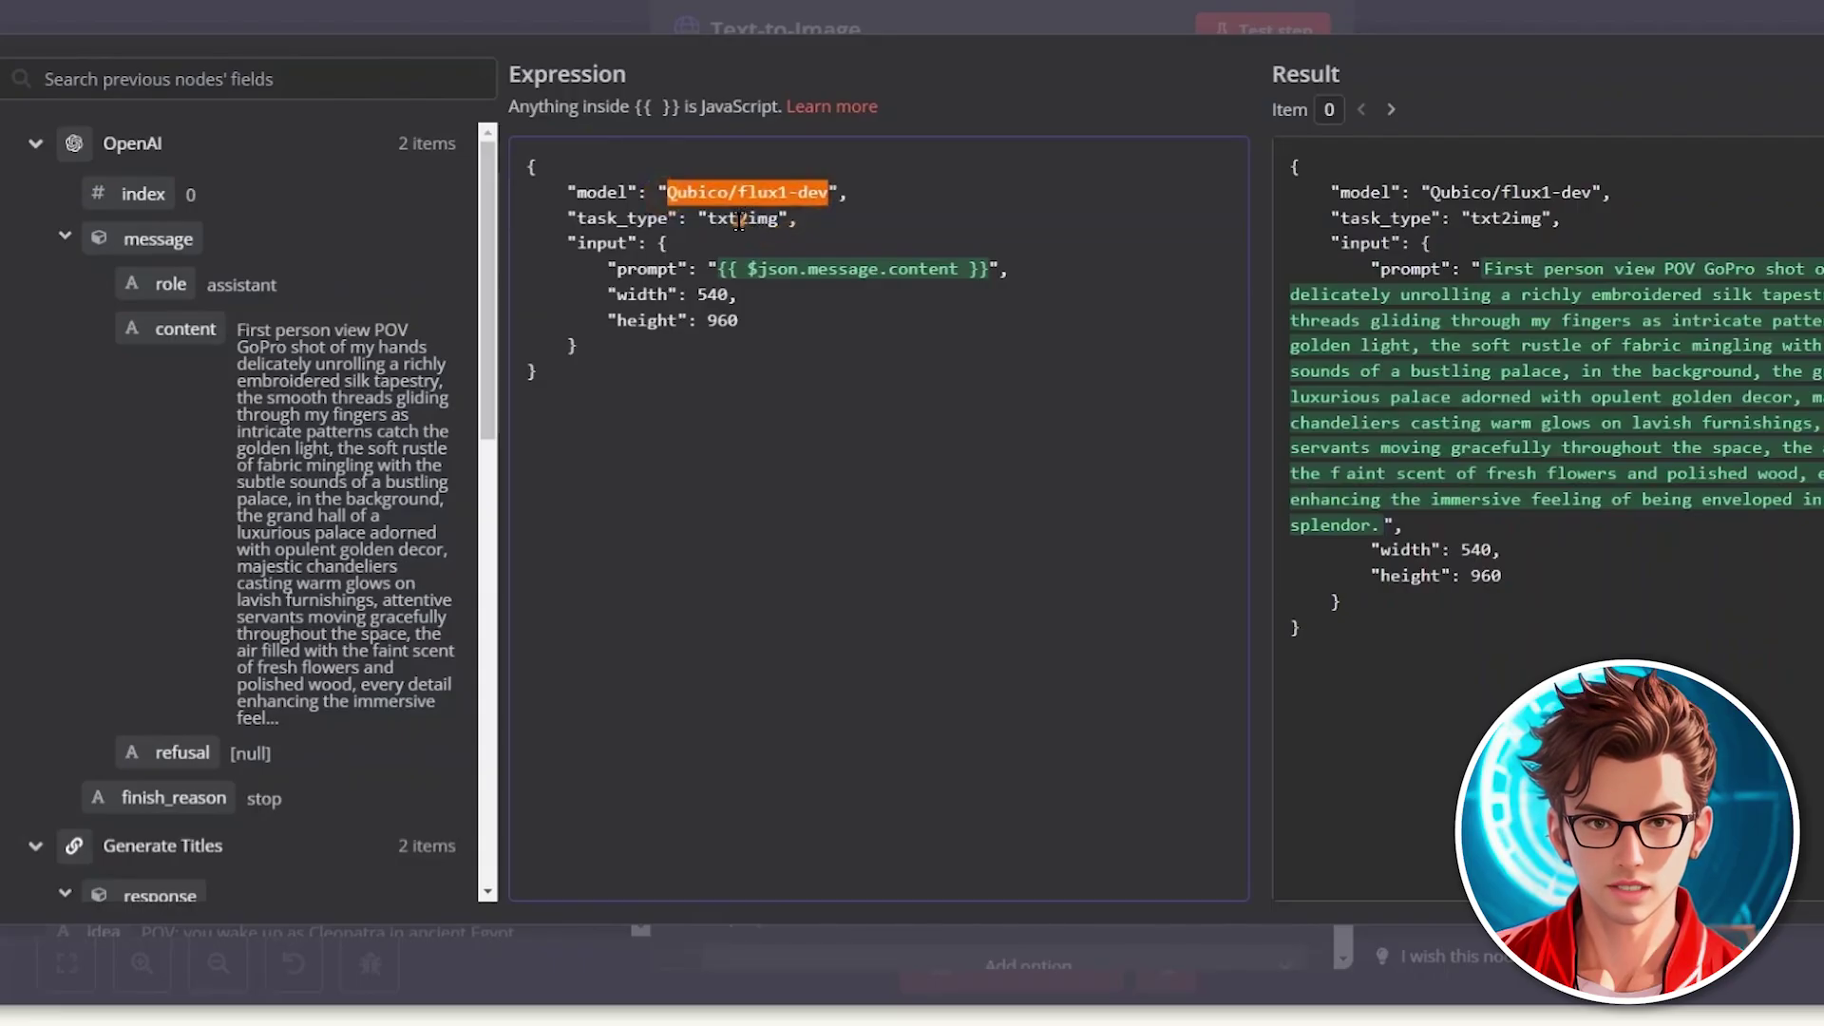
left_click(710, 211)
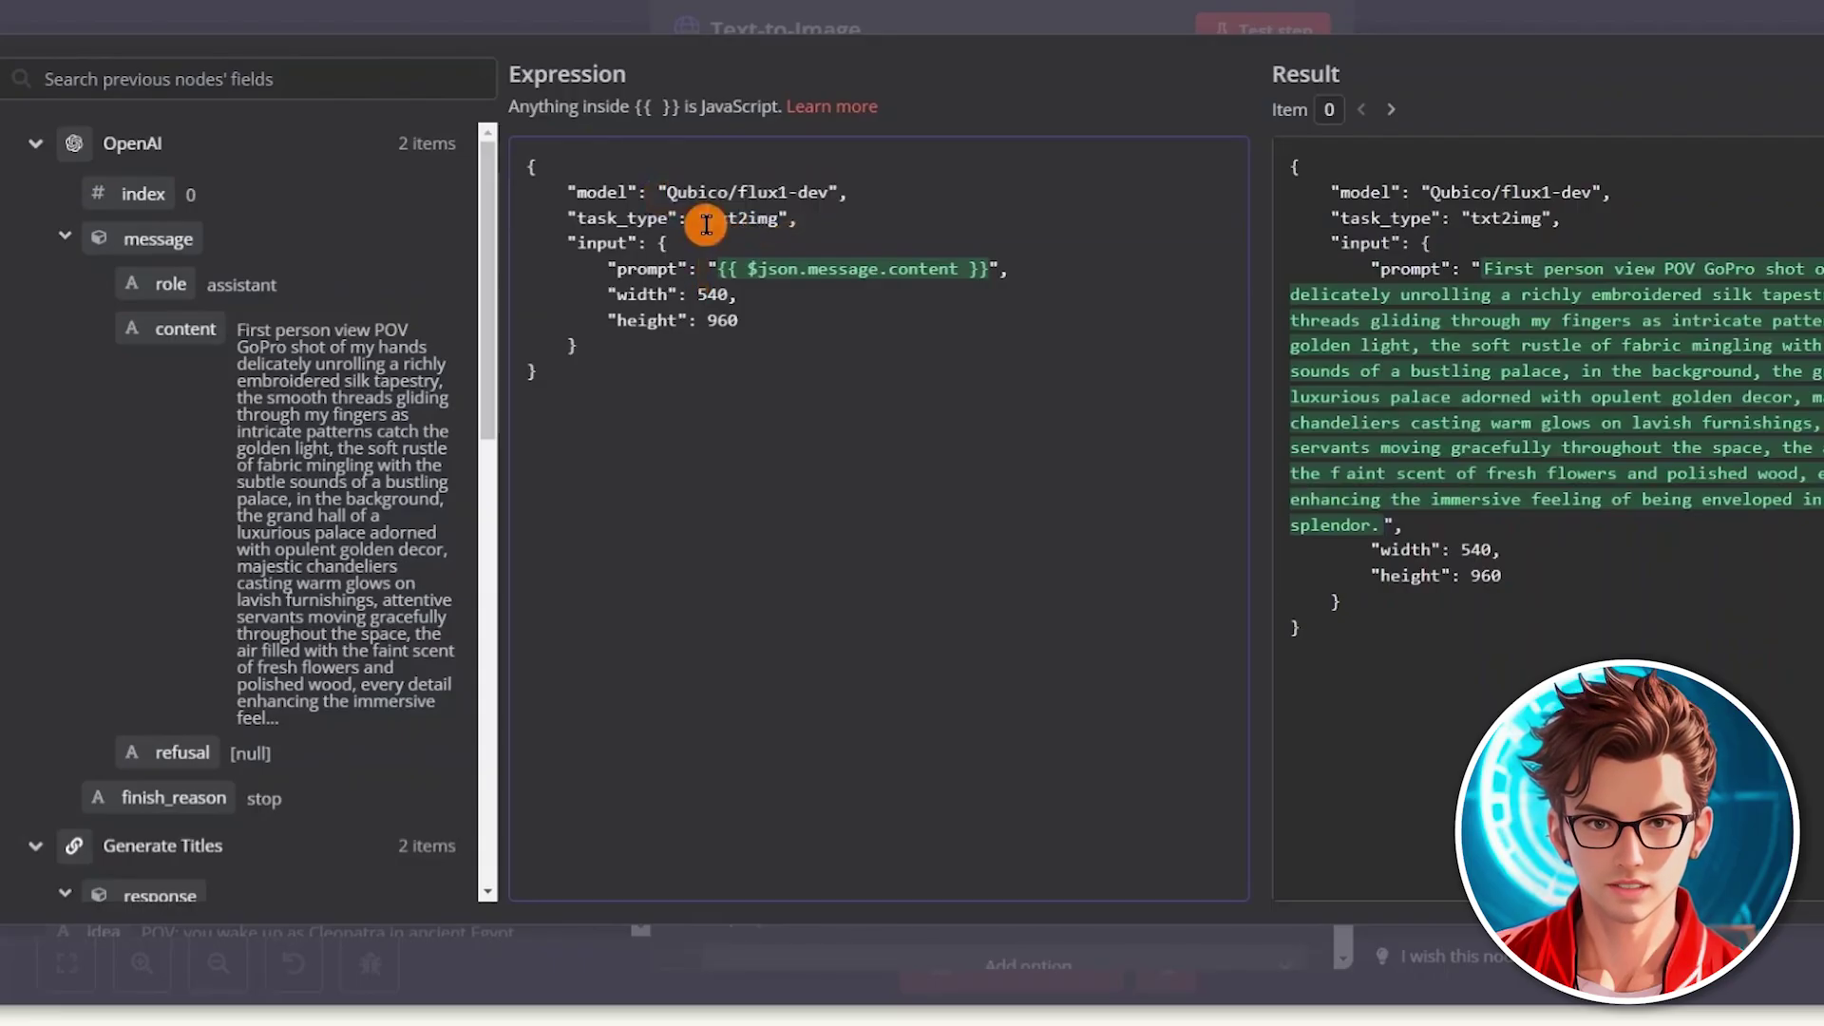
left_click_drag(739, 220, 759, 226)
double_click(759, 225)
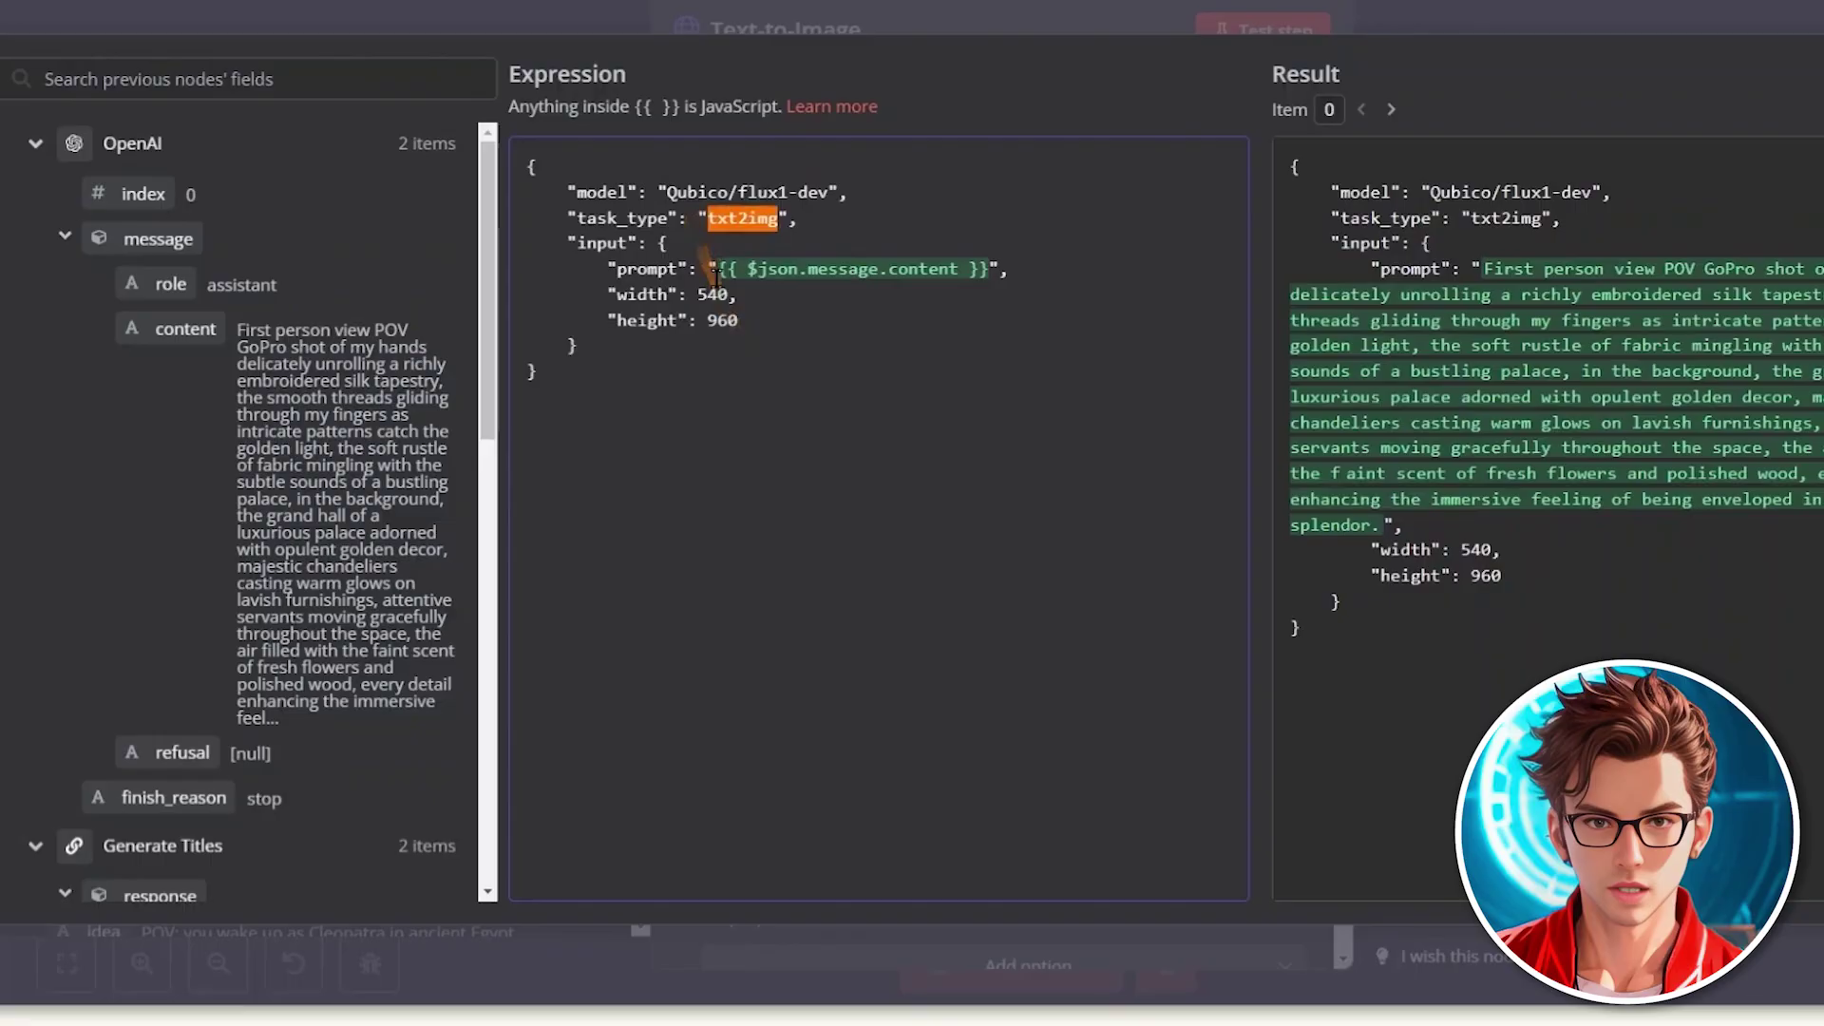
left_click_drag(990, 273, 598, 270)
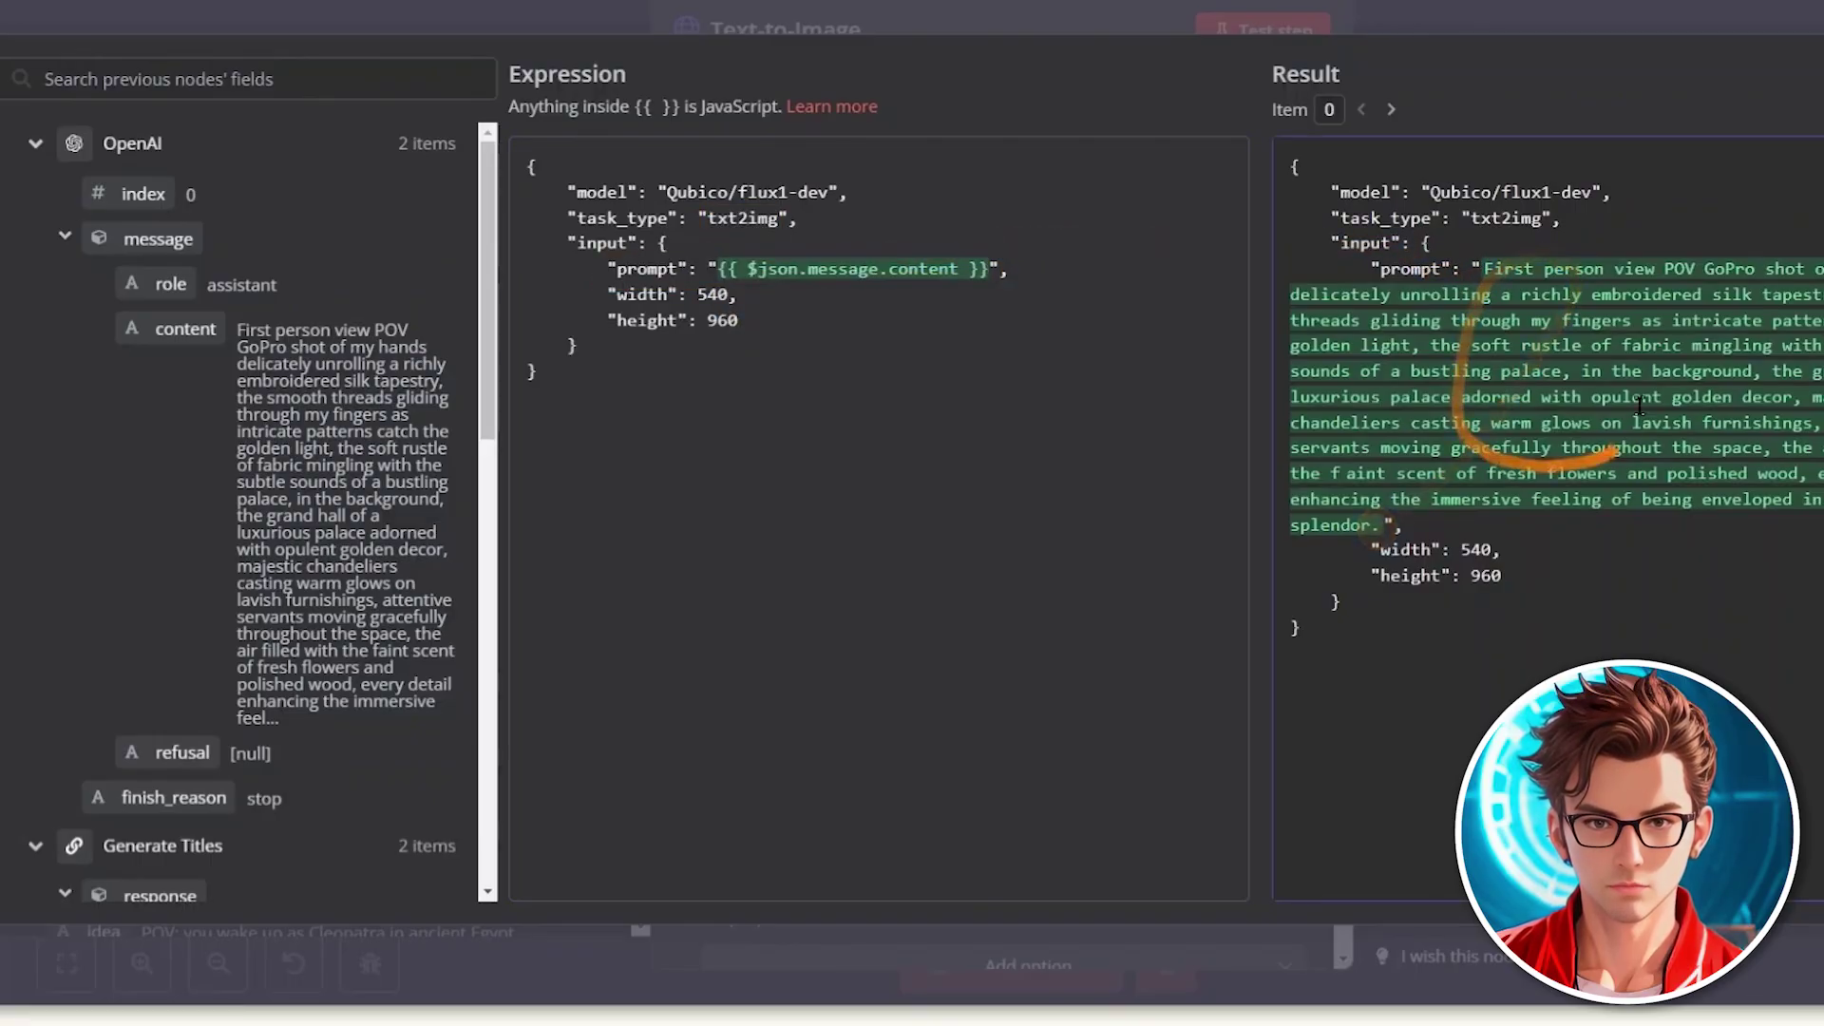
key("Escape")
Step: Get the API key from PiAPI's API Keys page and paste it as the Text-to-Image node's X-API-Key header value
scroll(1102, 750, "up", 5)
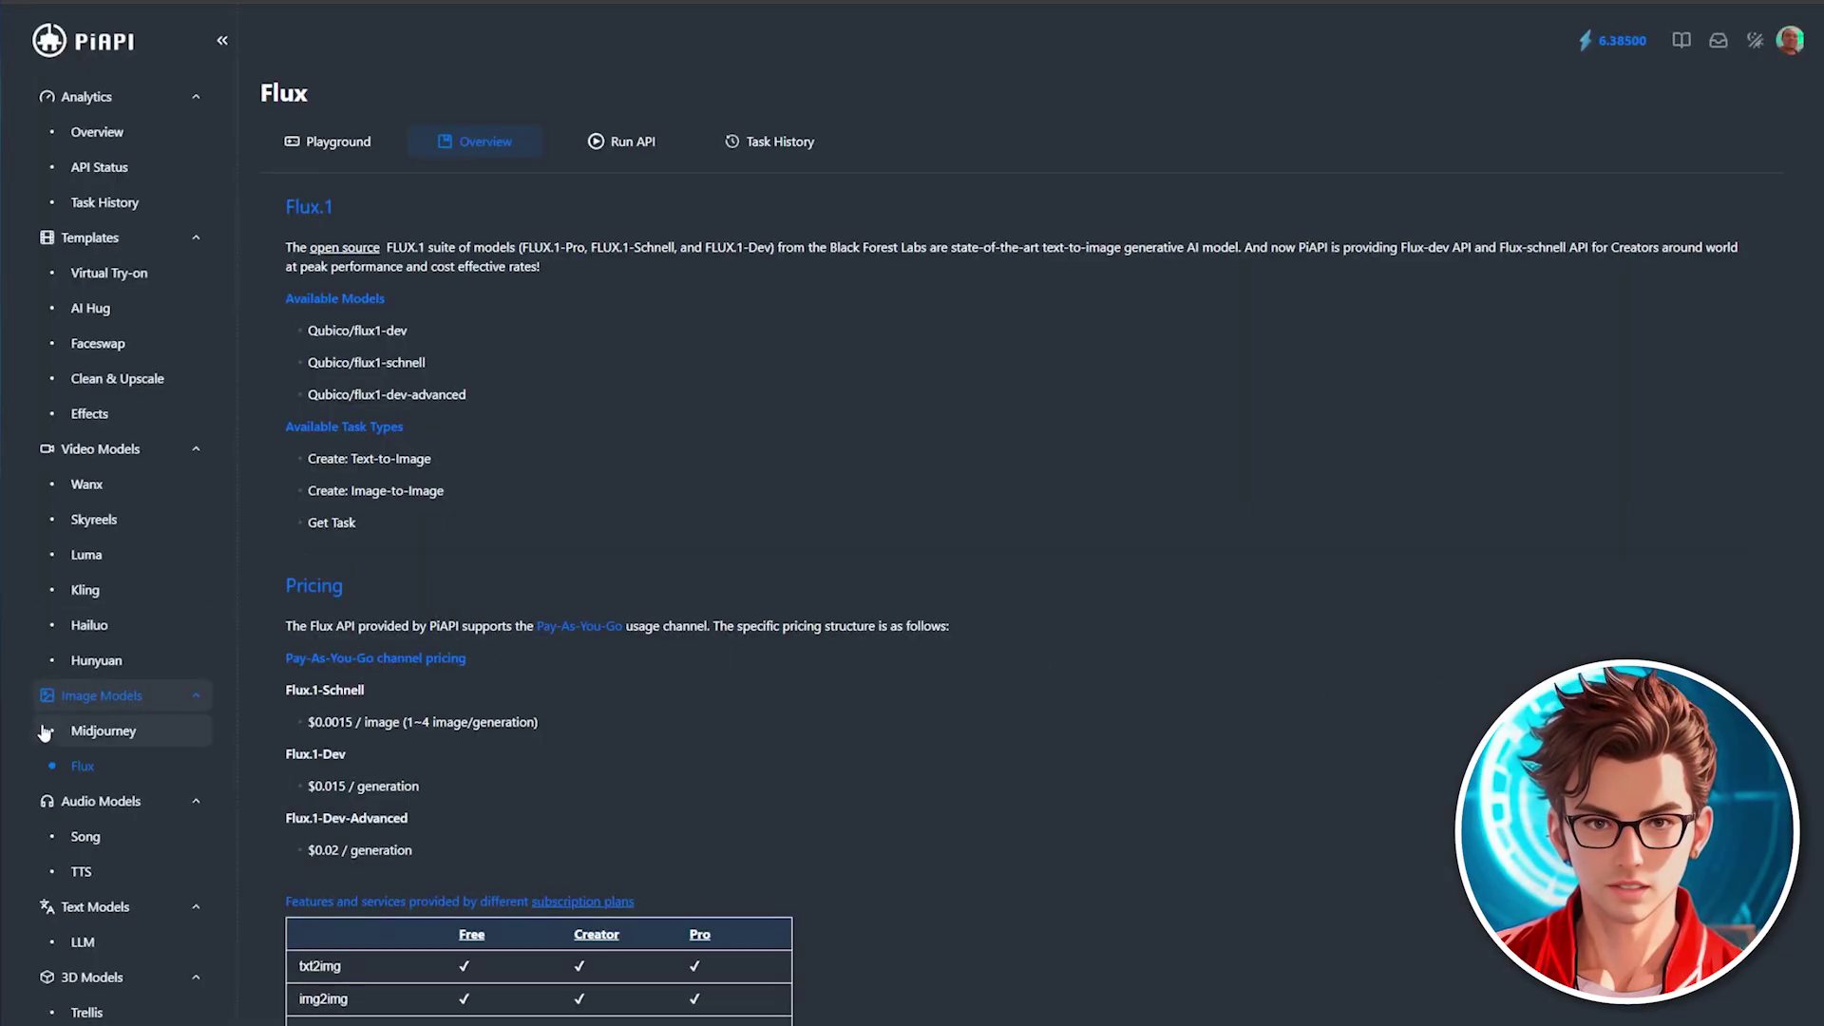
scroll(105, 855, "down", 3)
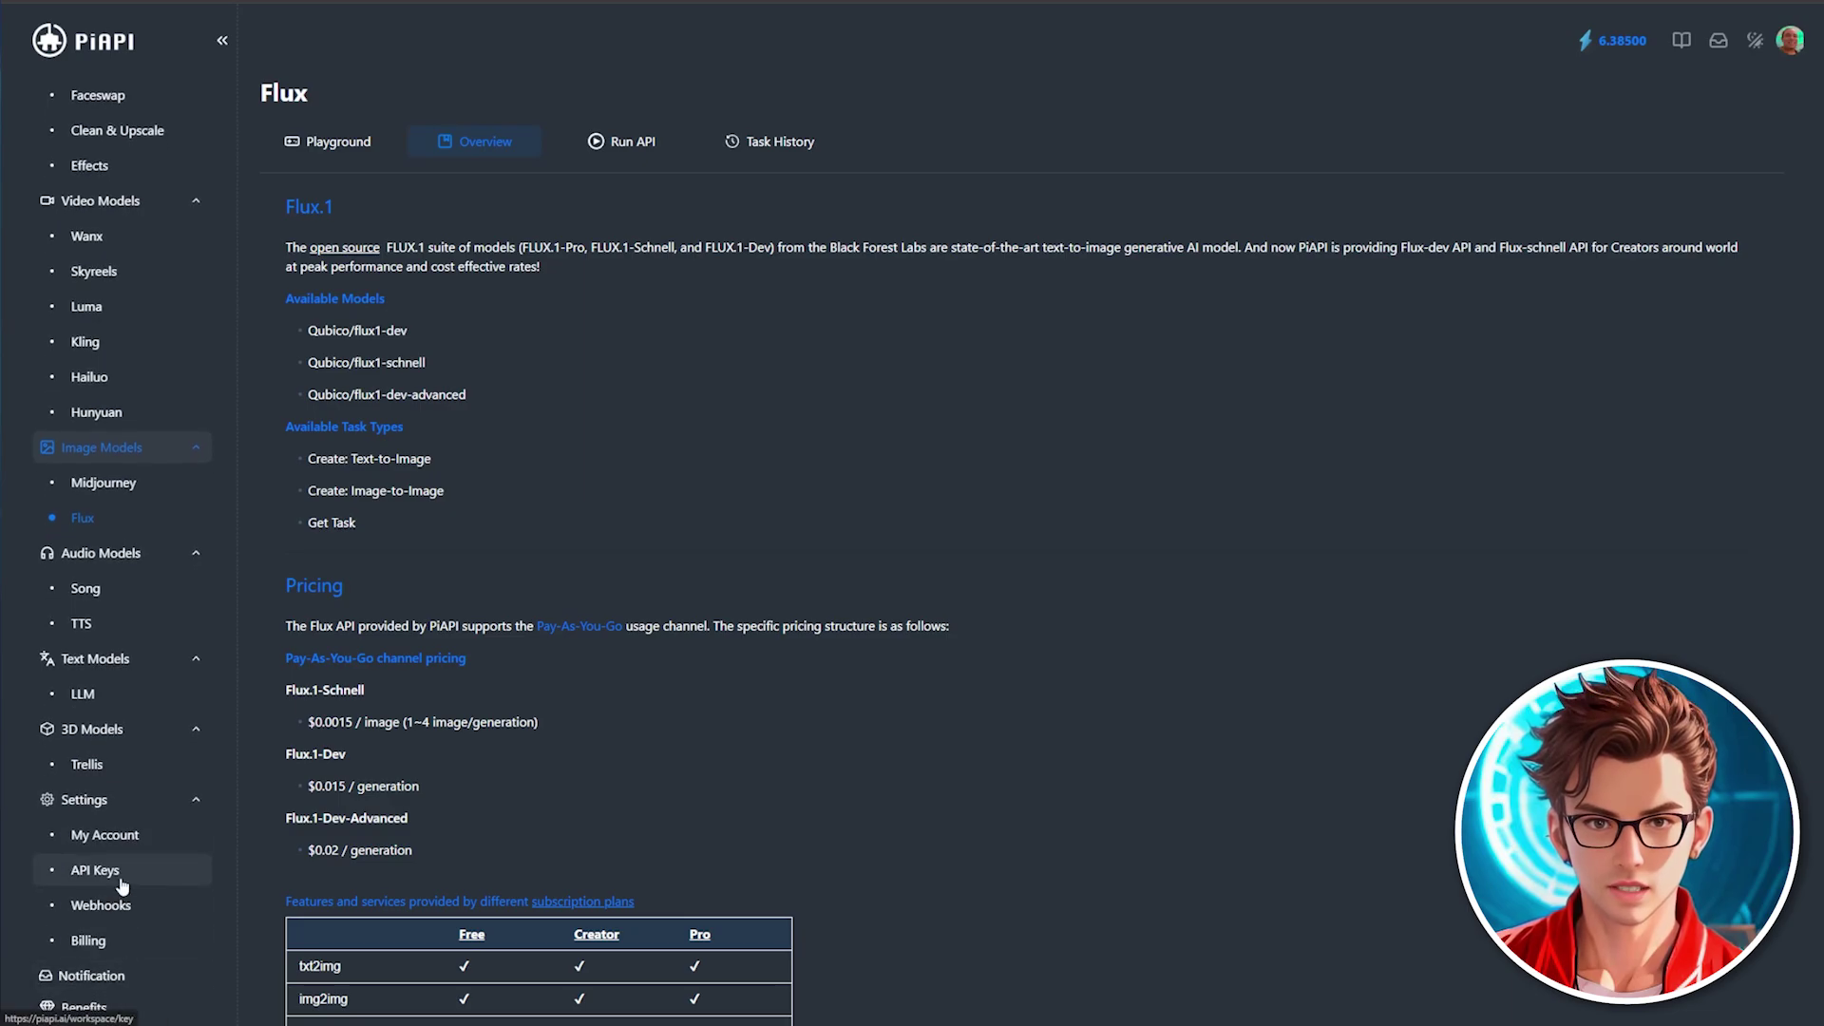
left_click(122, 881)
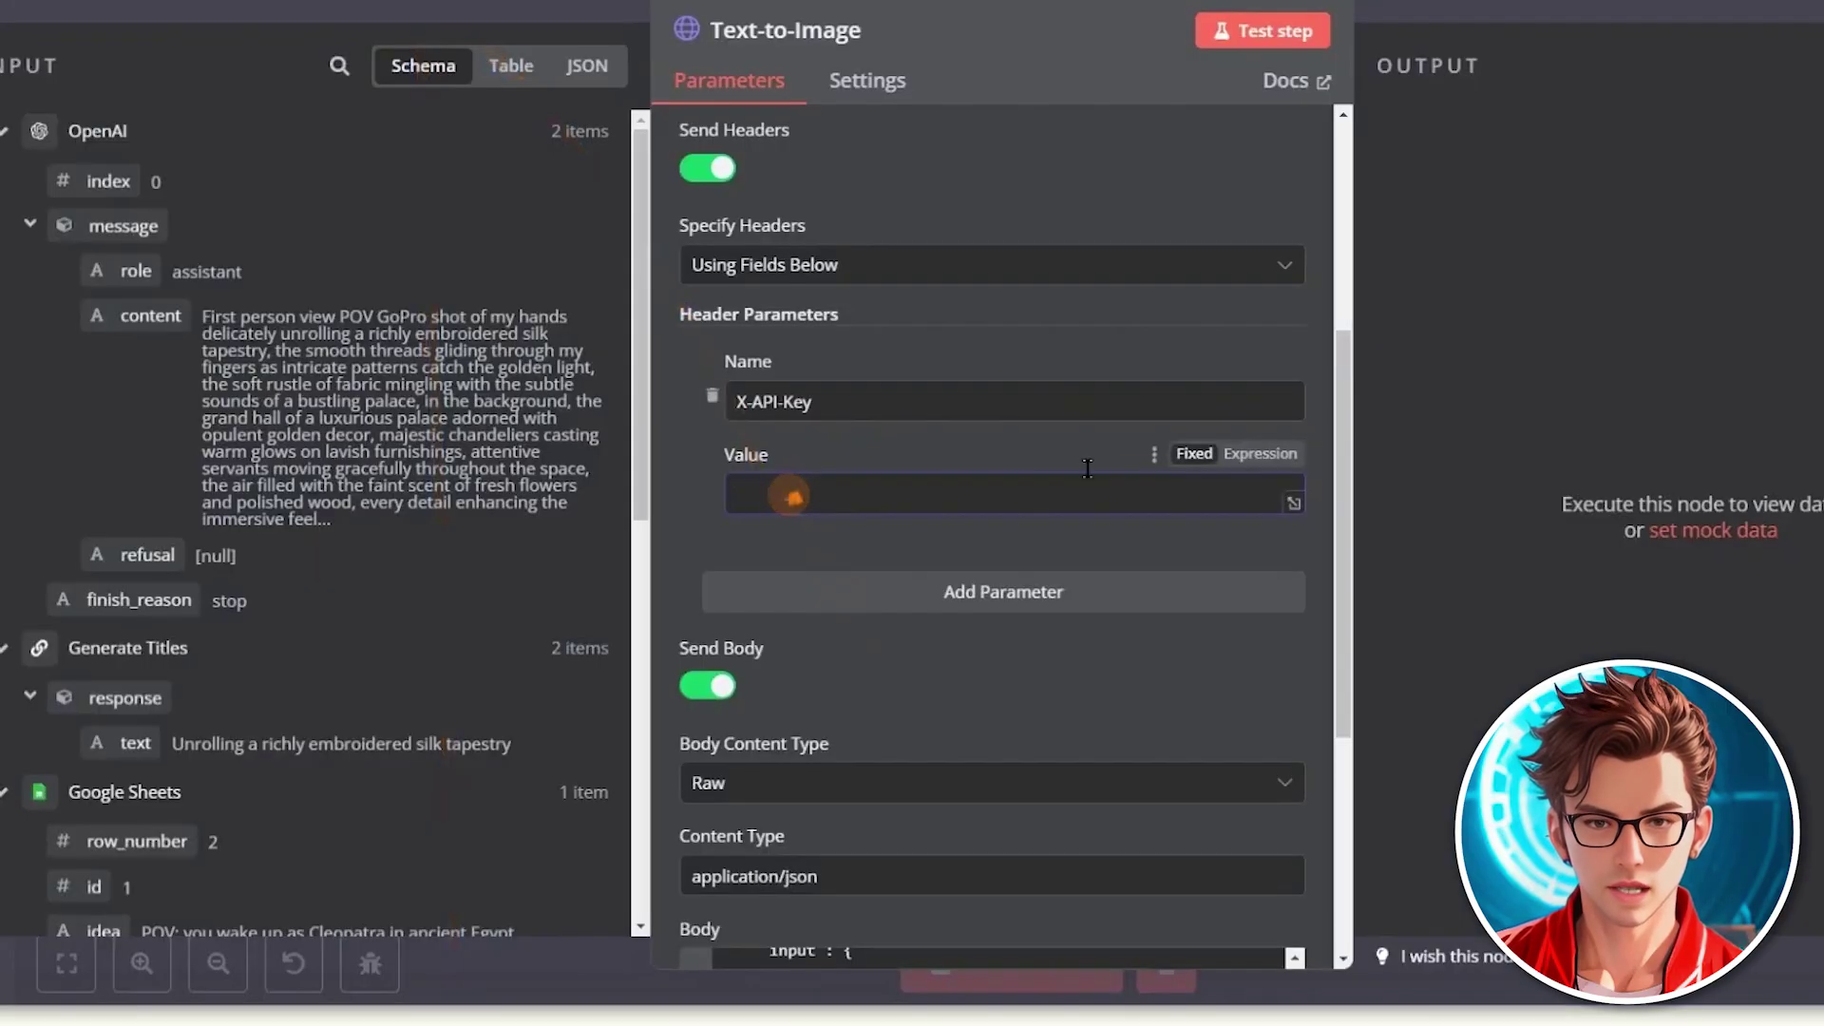
key("ctrl+v")
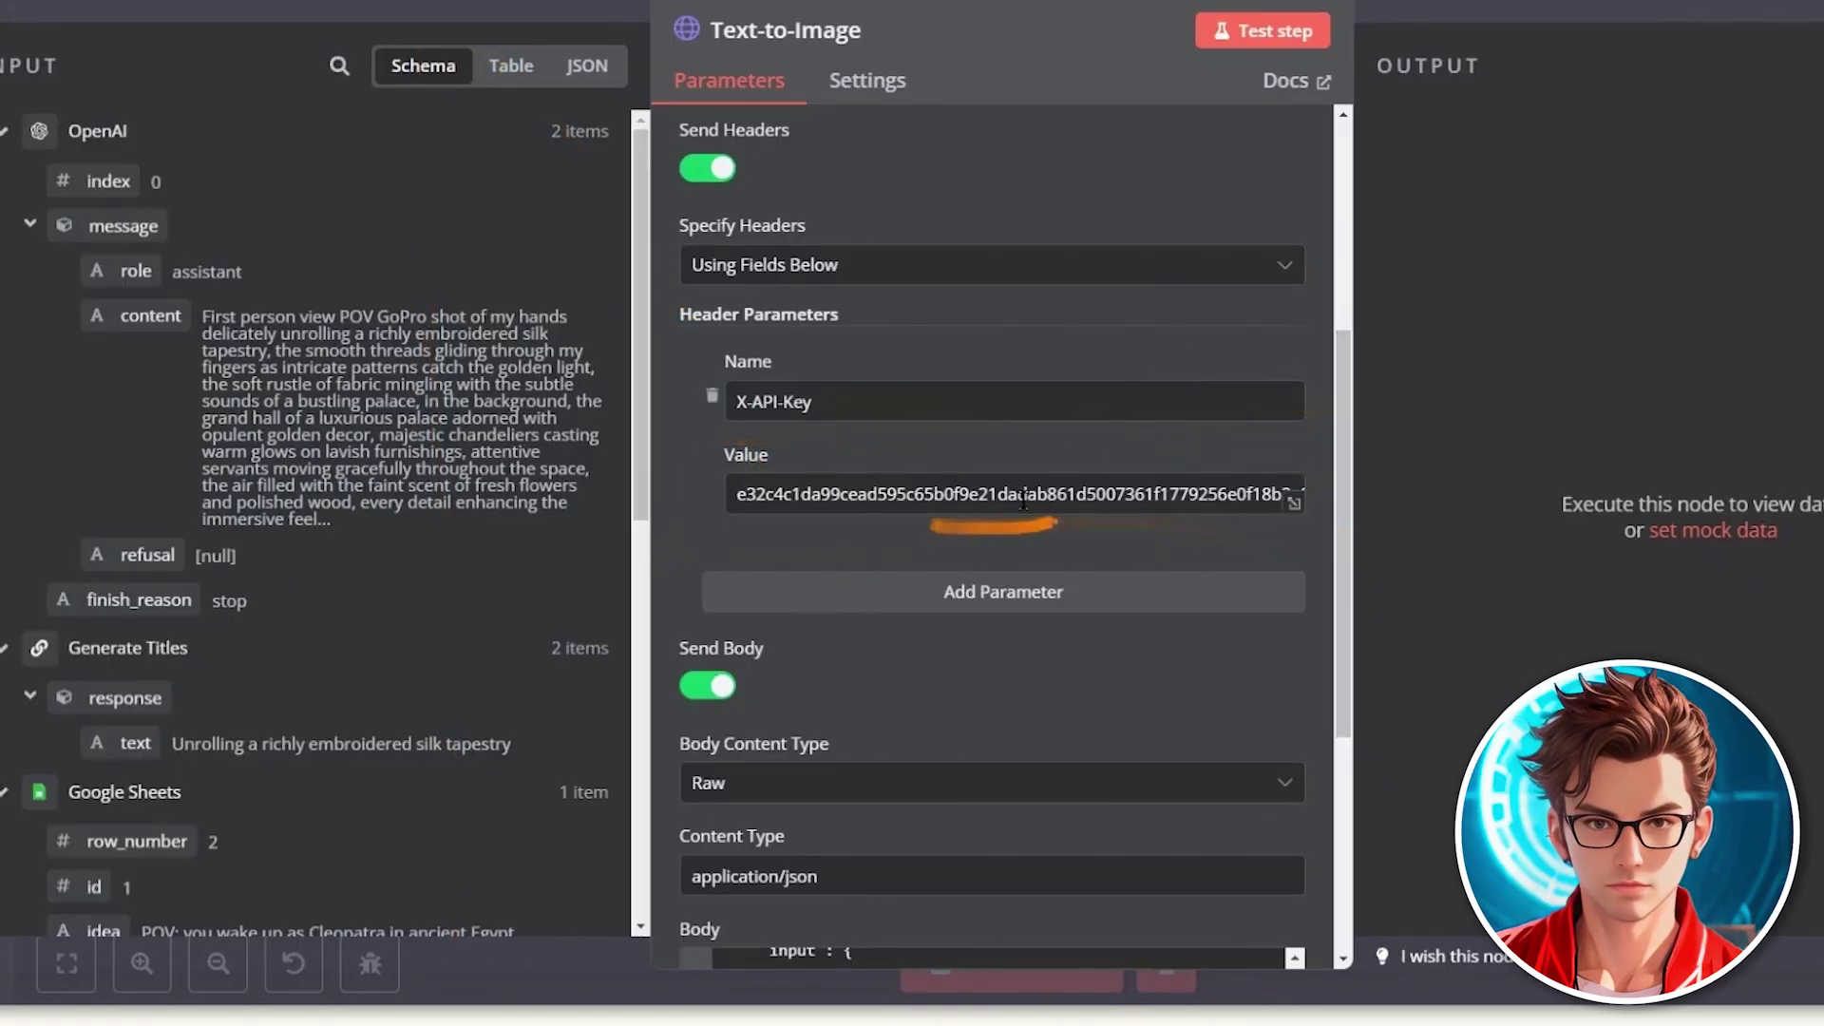
Step: Test the Text-to-Image node, check the response code and task status in its output, and return to the canvas
left_click(1248, 41)
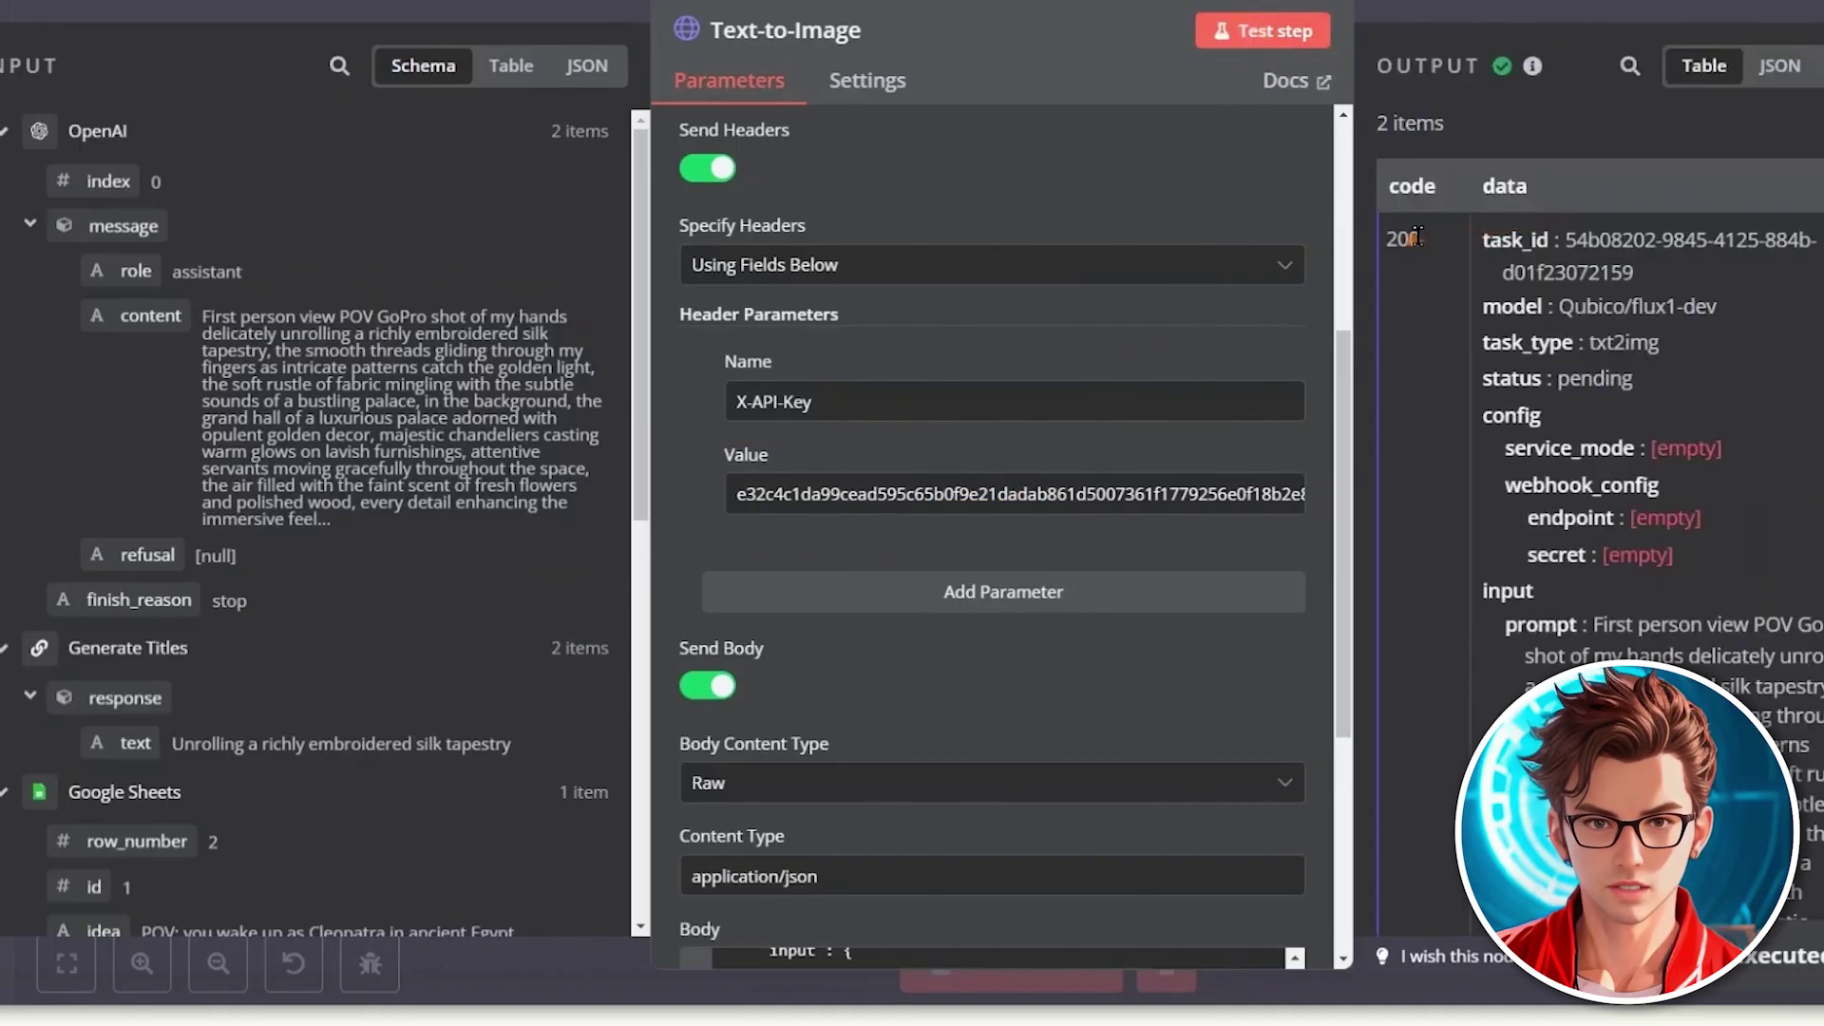
double_click(1414, 238)
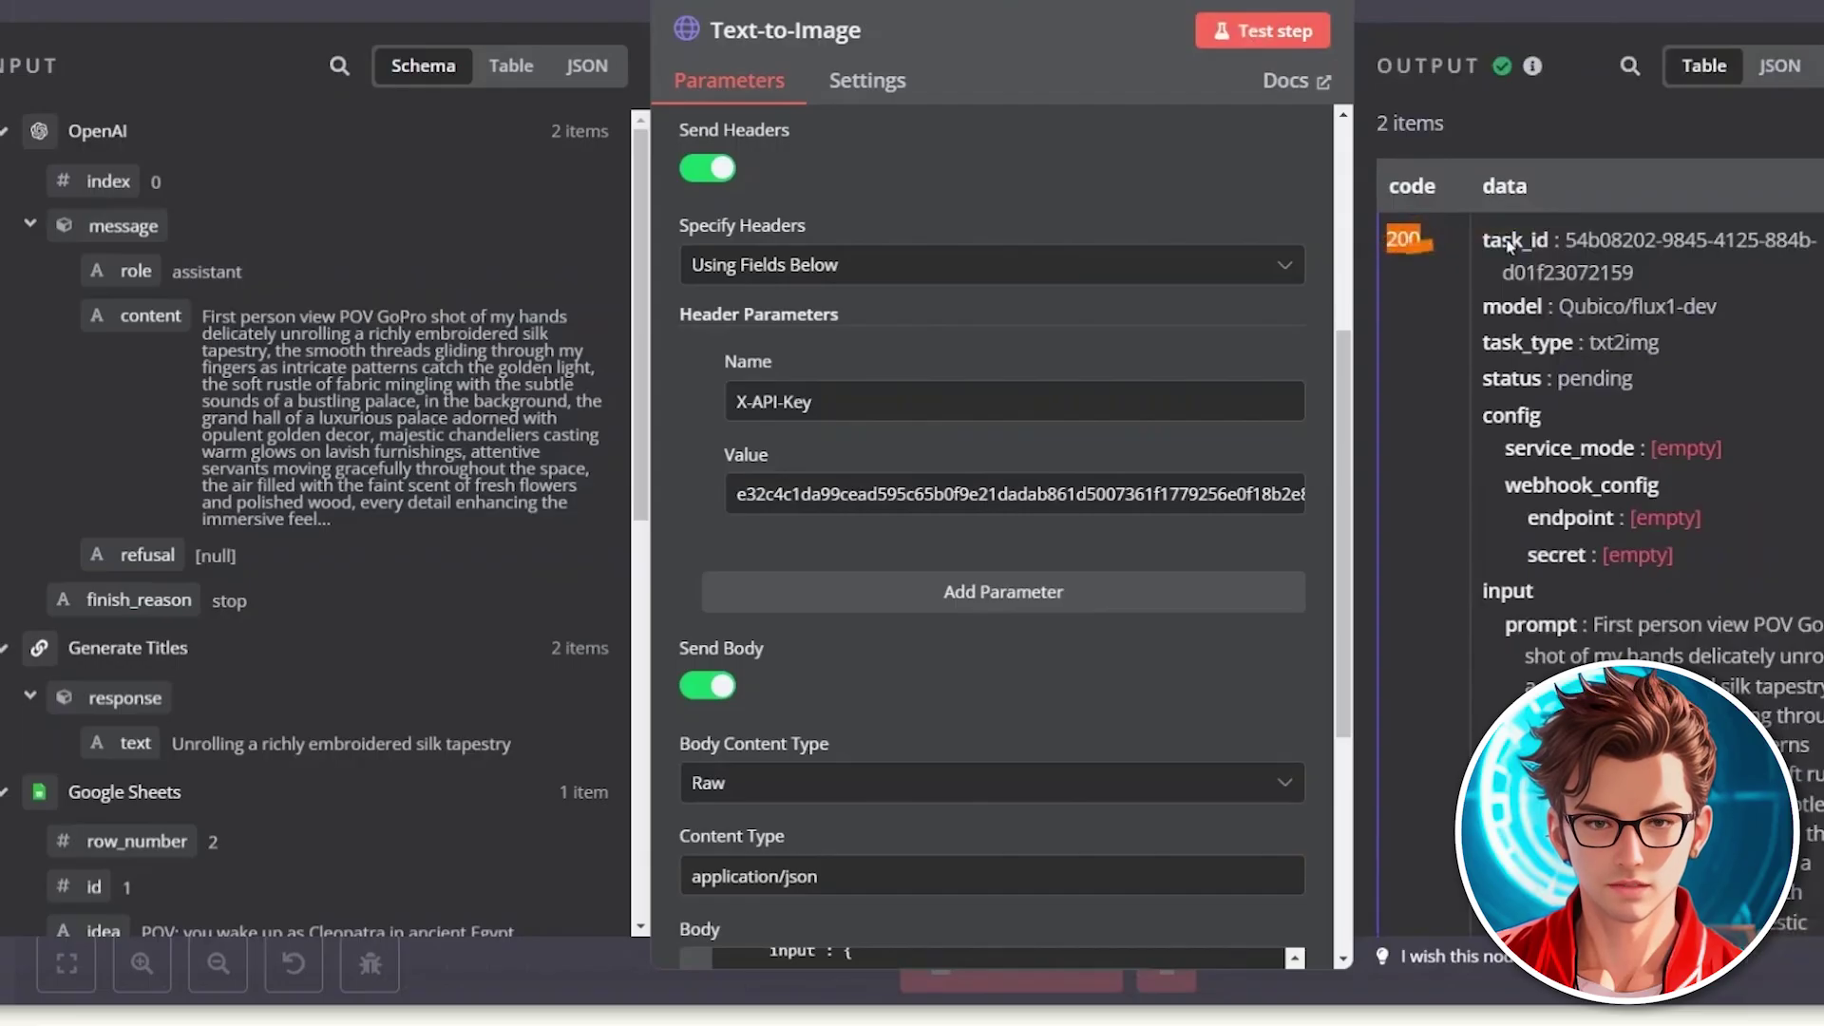
left_click_drag(1559, 379, 1633, 380)
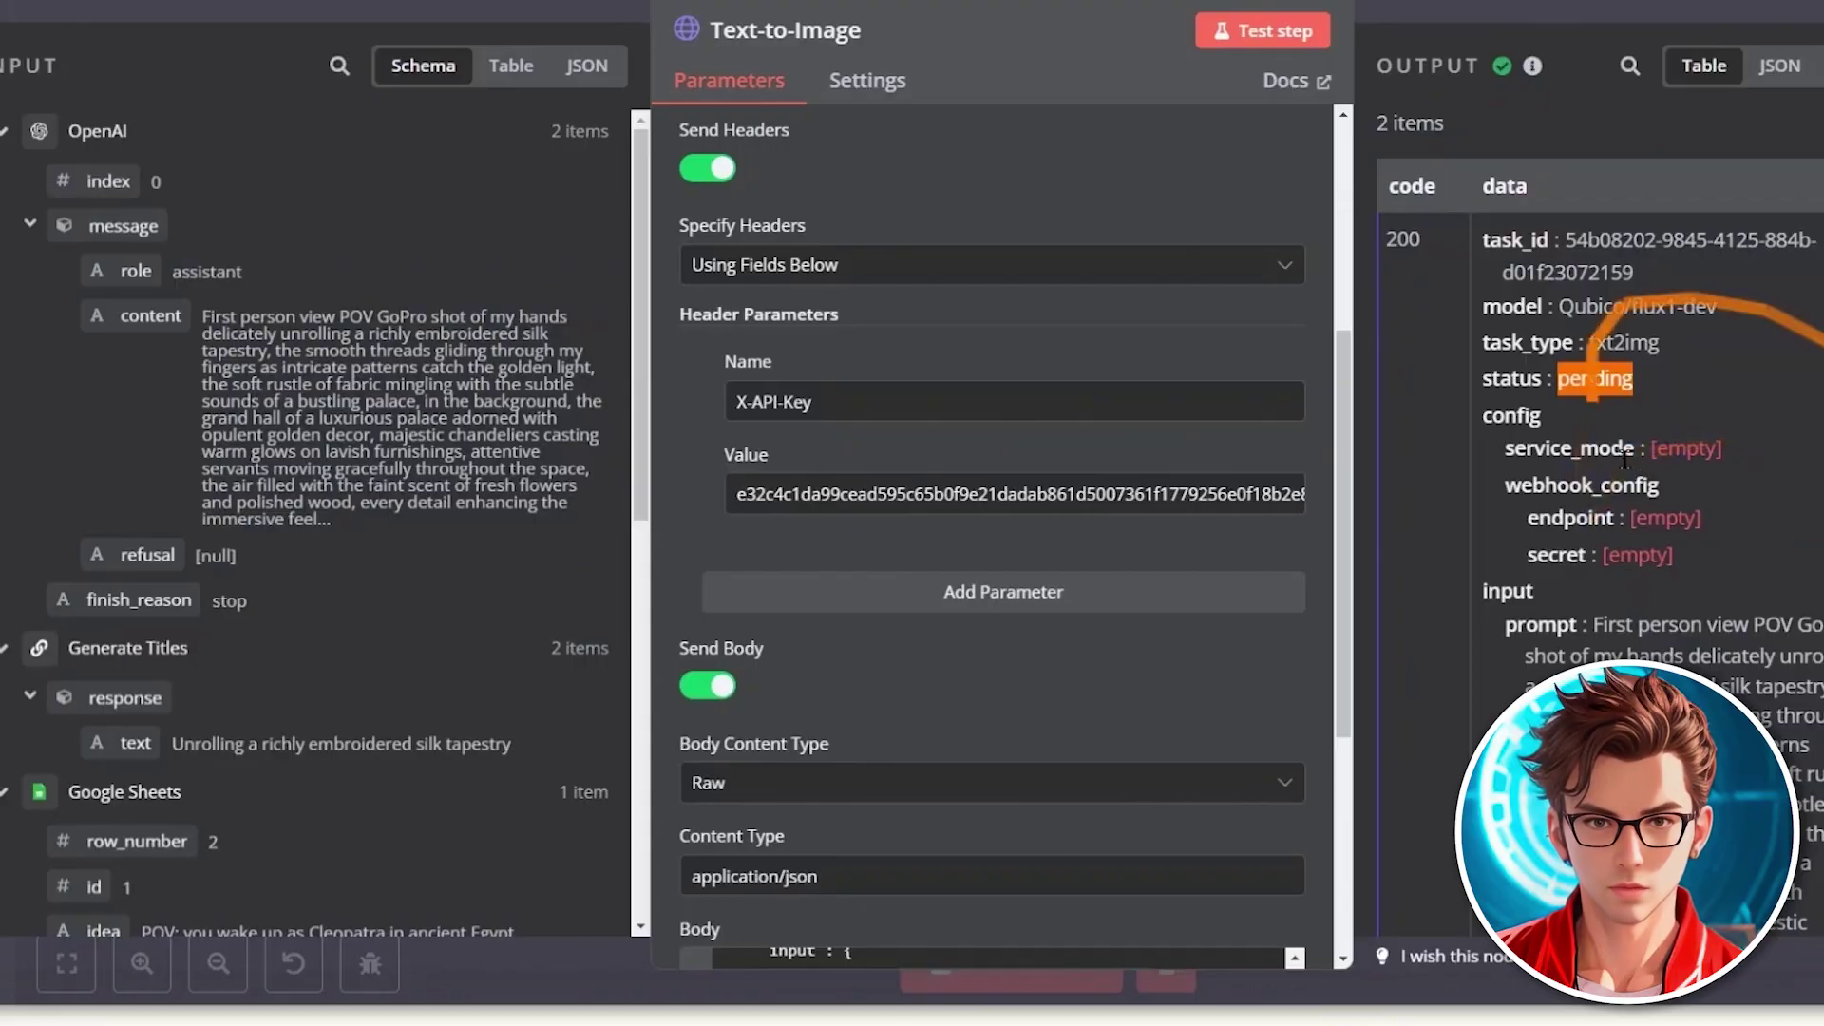
left_click(1657, 7)
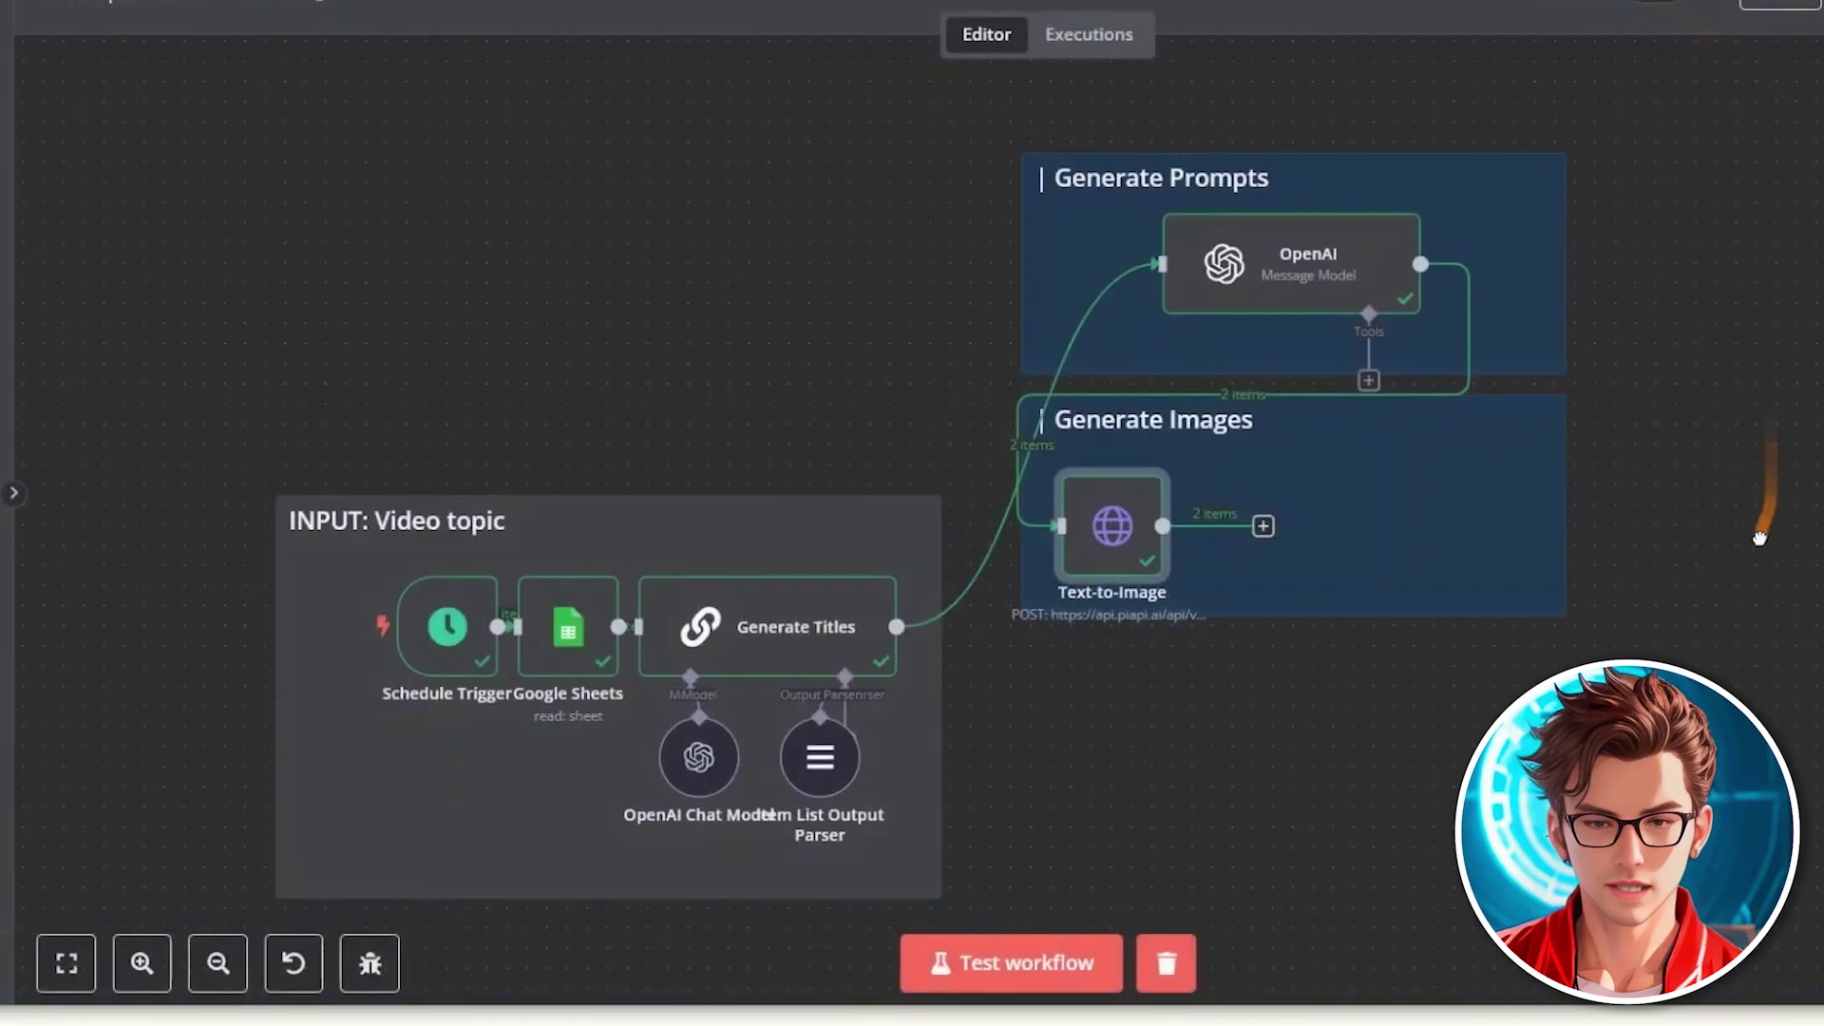
Step: Add a Wait node after the Text-to-Image node
left_click_drag(1759, 542, 1636, 532)
left_click(1140, 514)
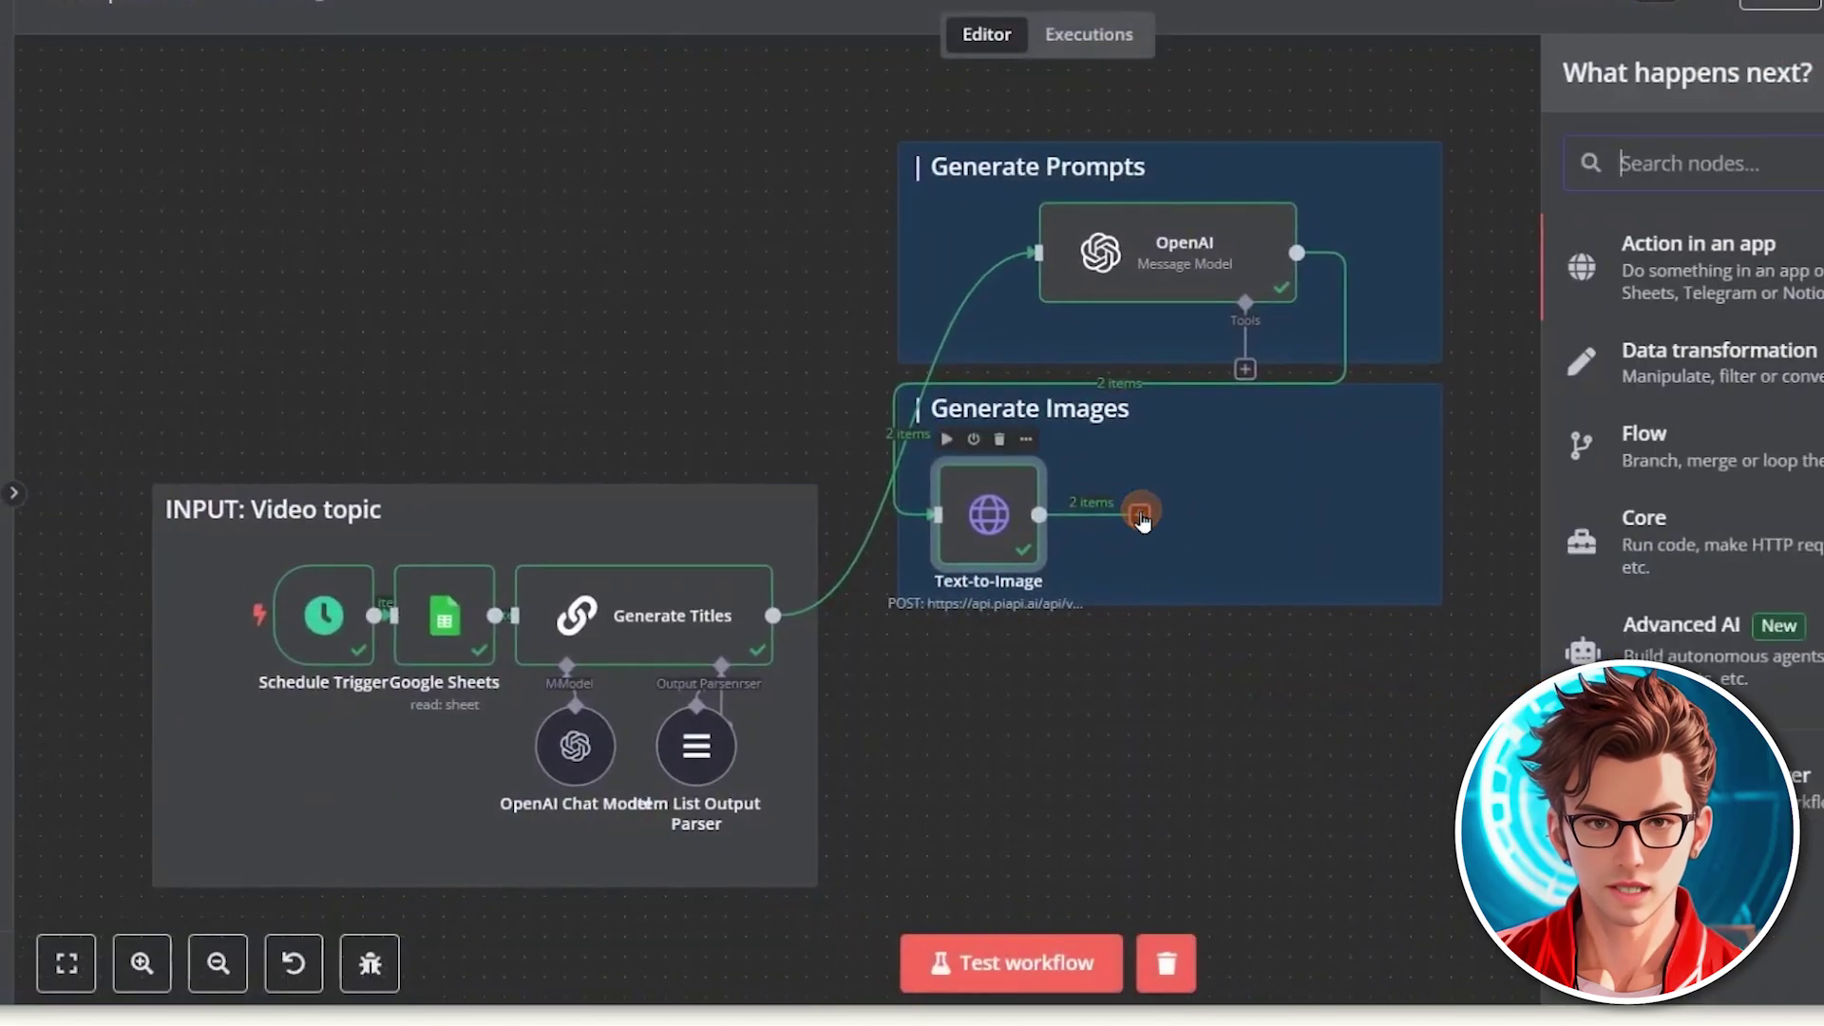
left_click(1712, 157)
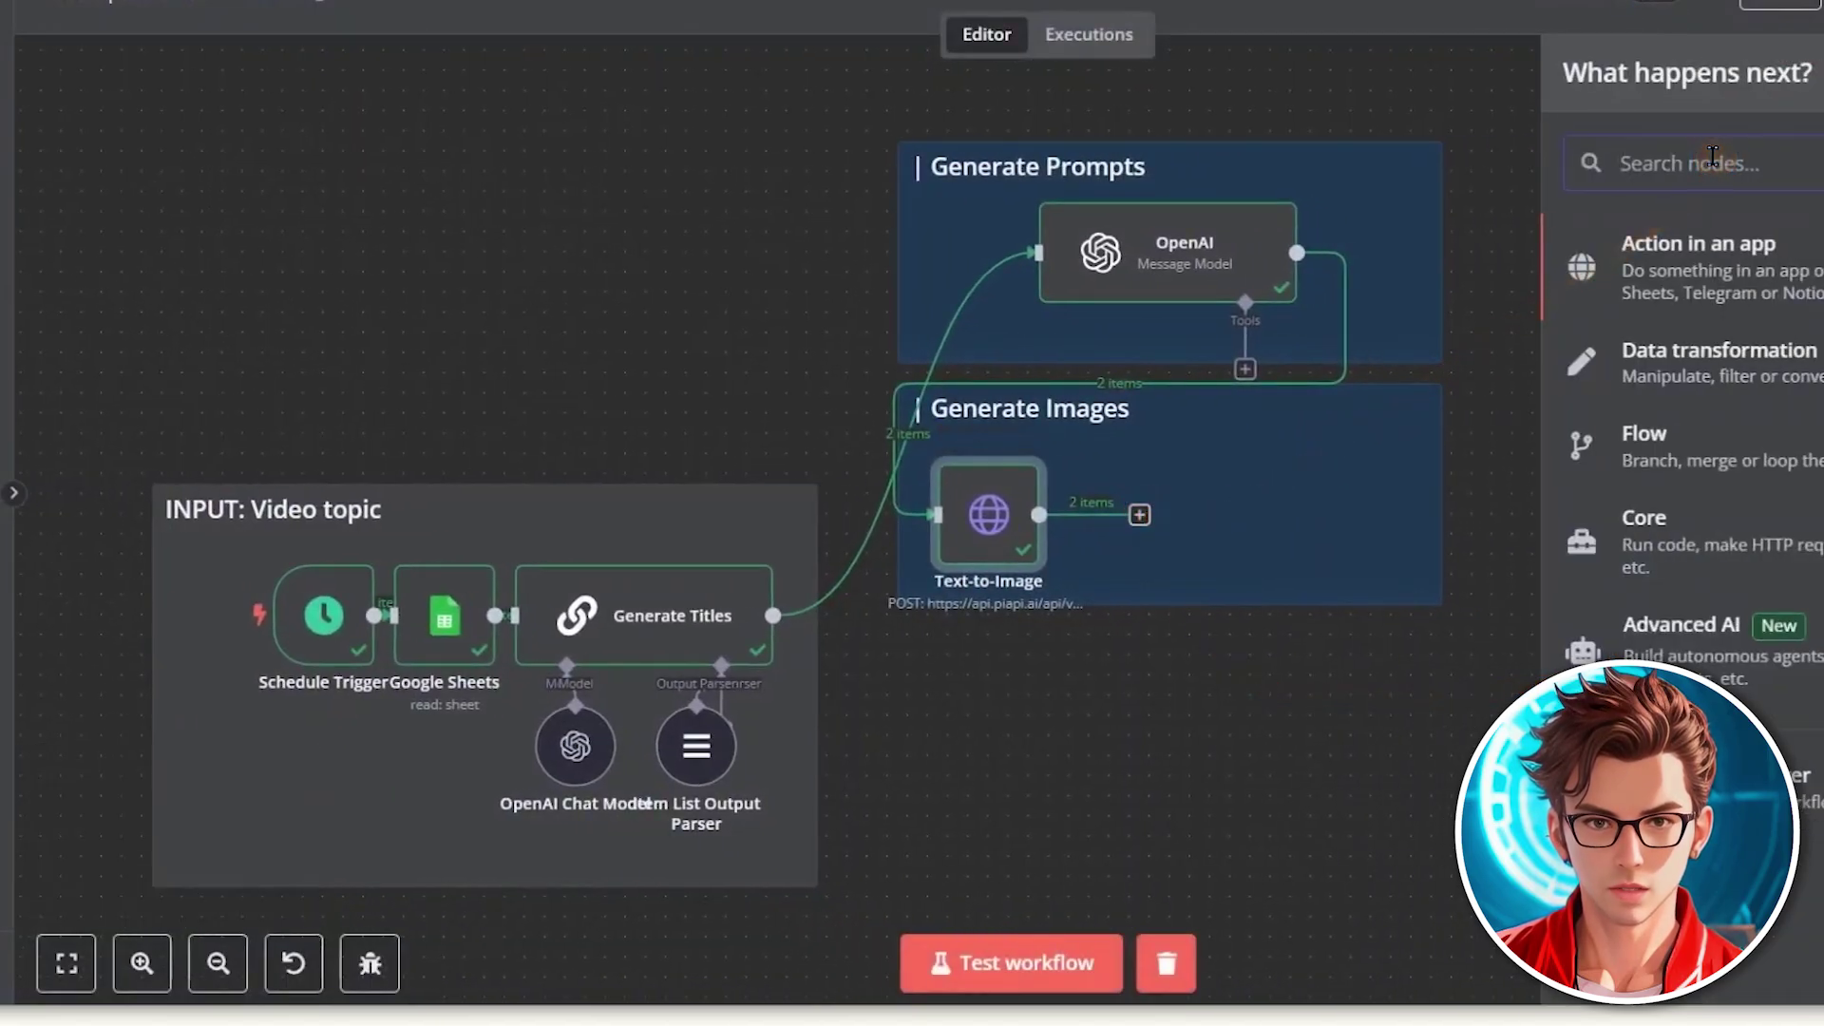
type("wait")
left_click(1742, 259)
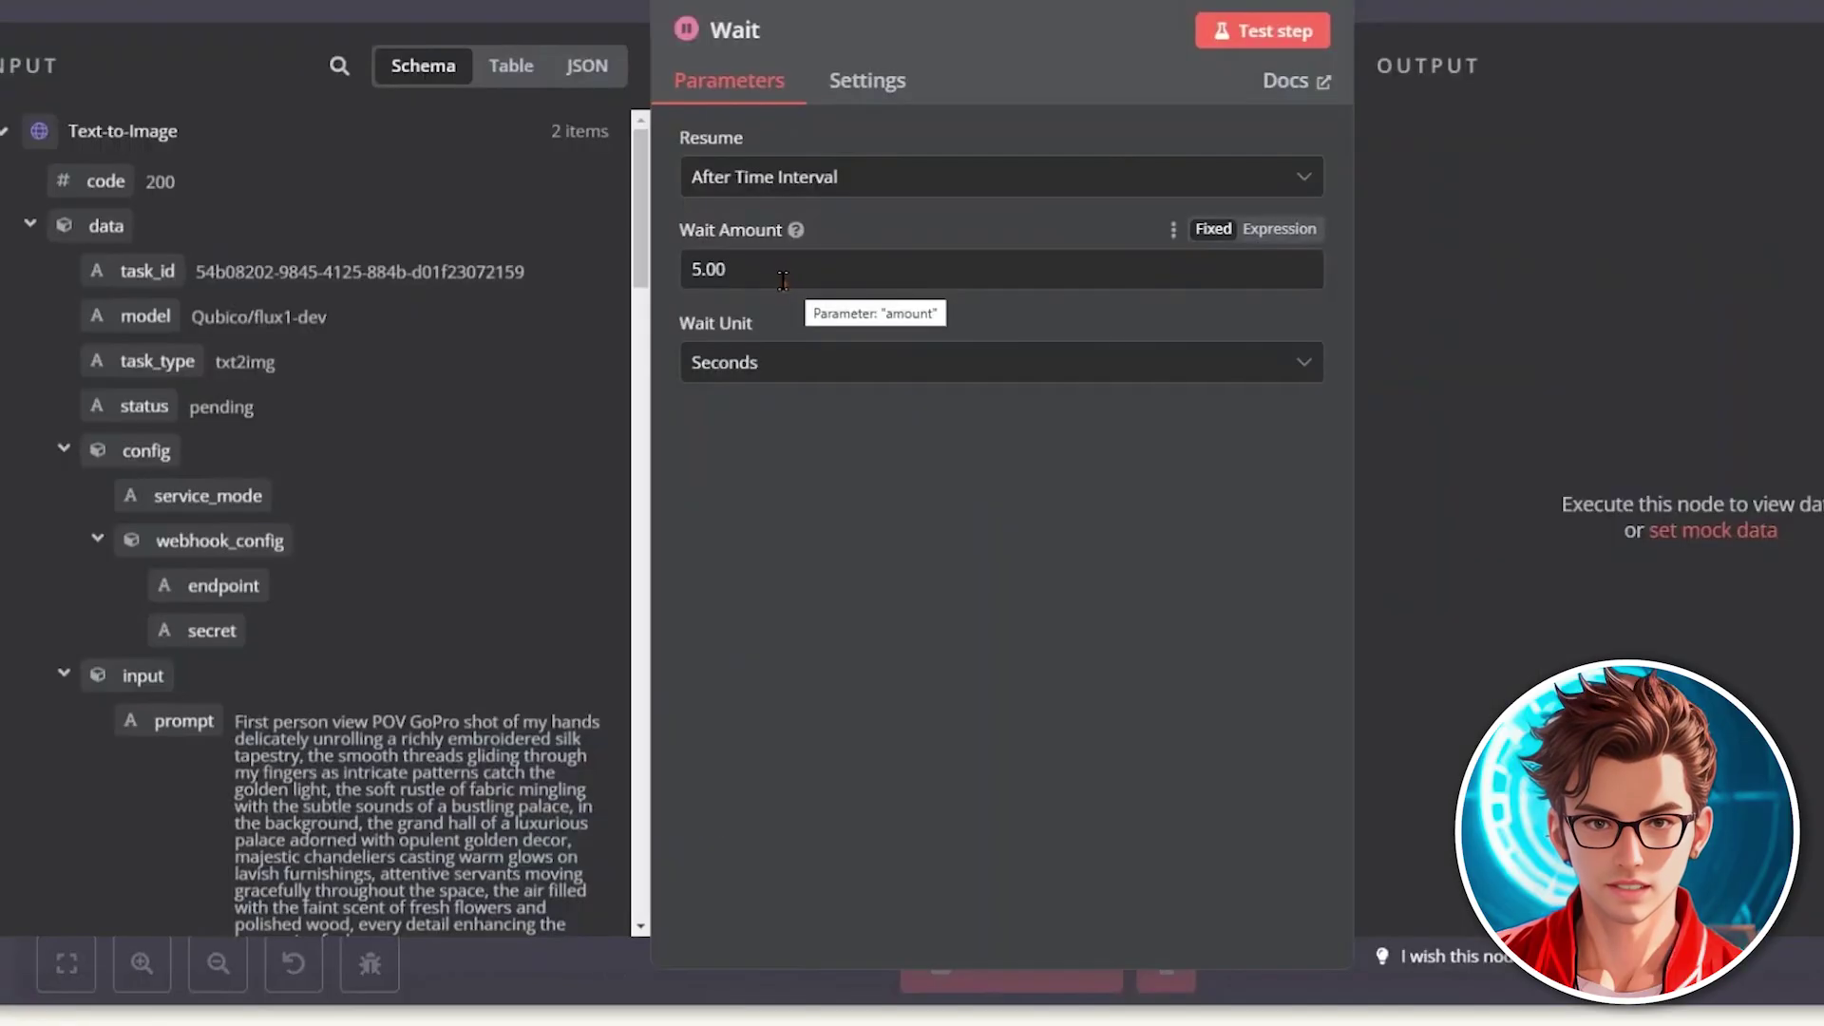
Step: Set the Wait node's amount to 1 second, test it, and return to the canvas
left_click_drag(773, 271, 713, 269)
type("1")
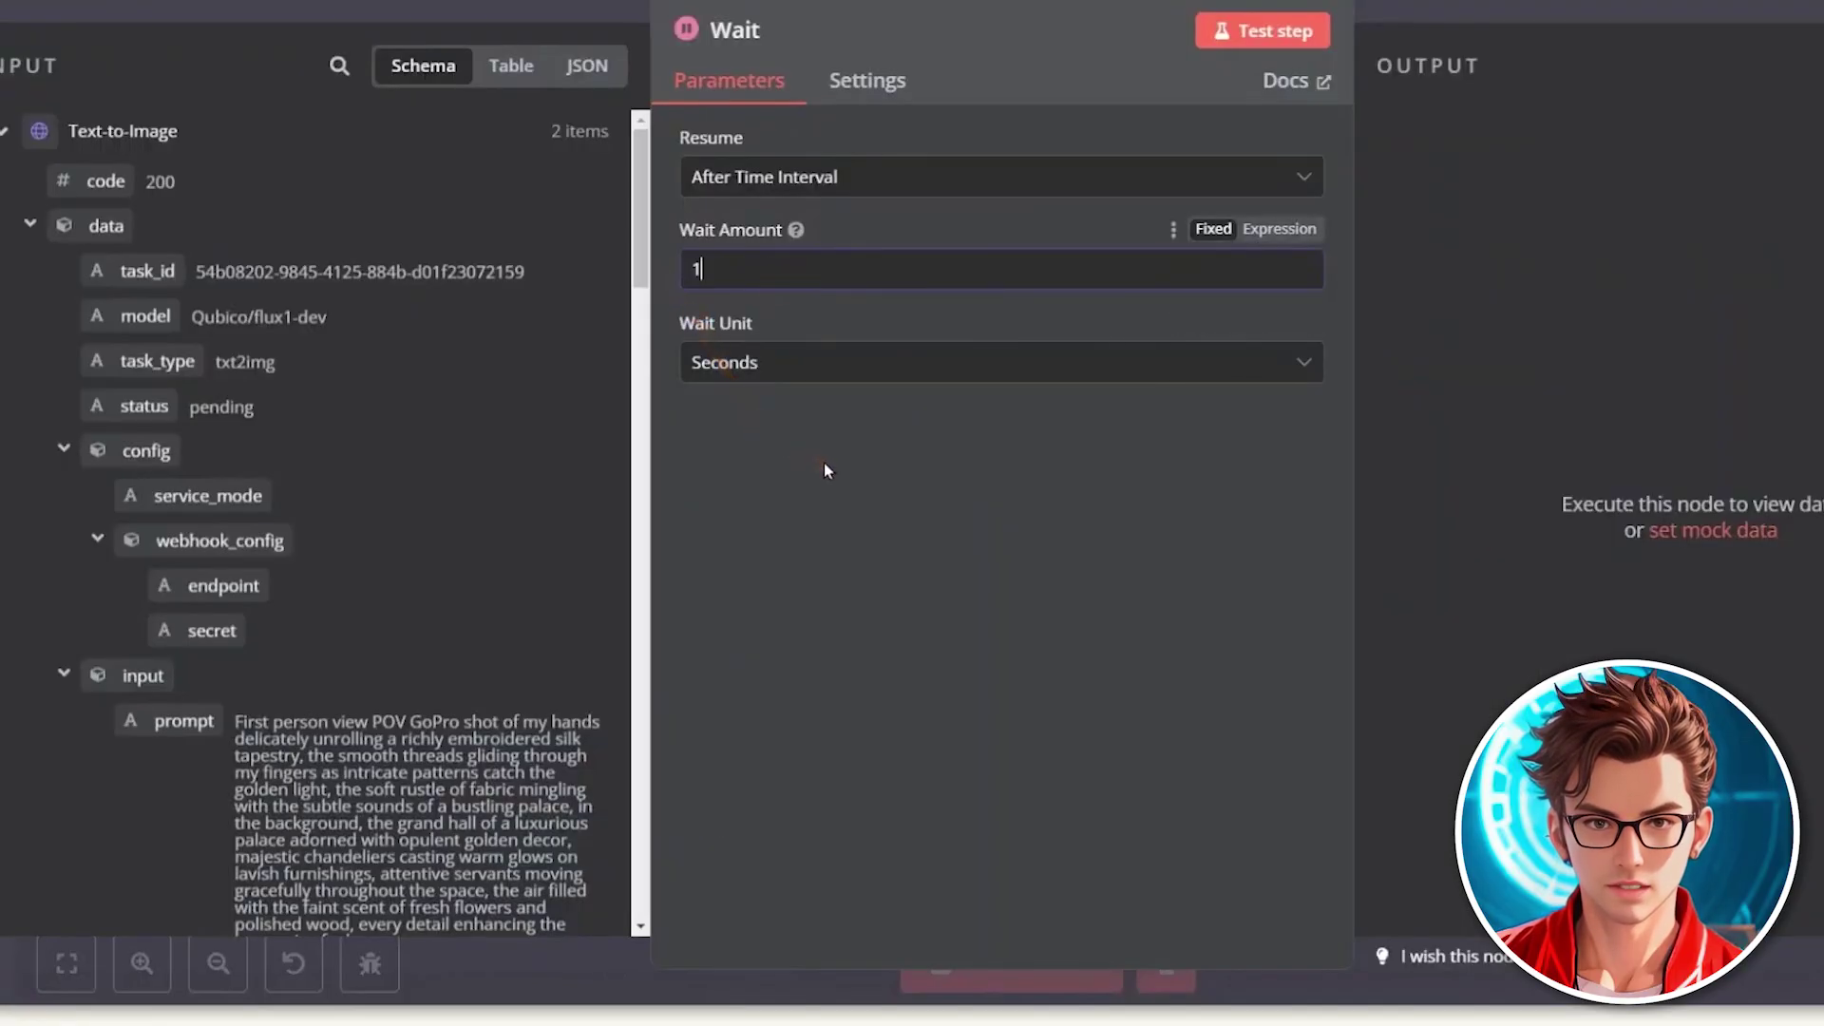
left_click(1160, 34)
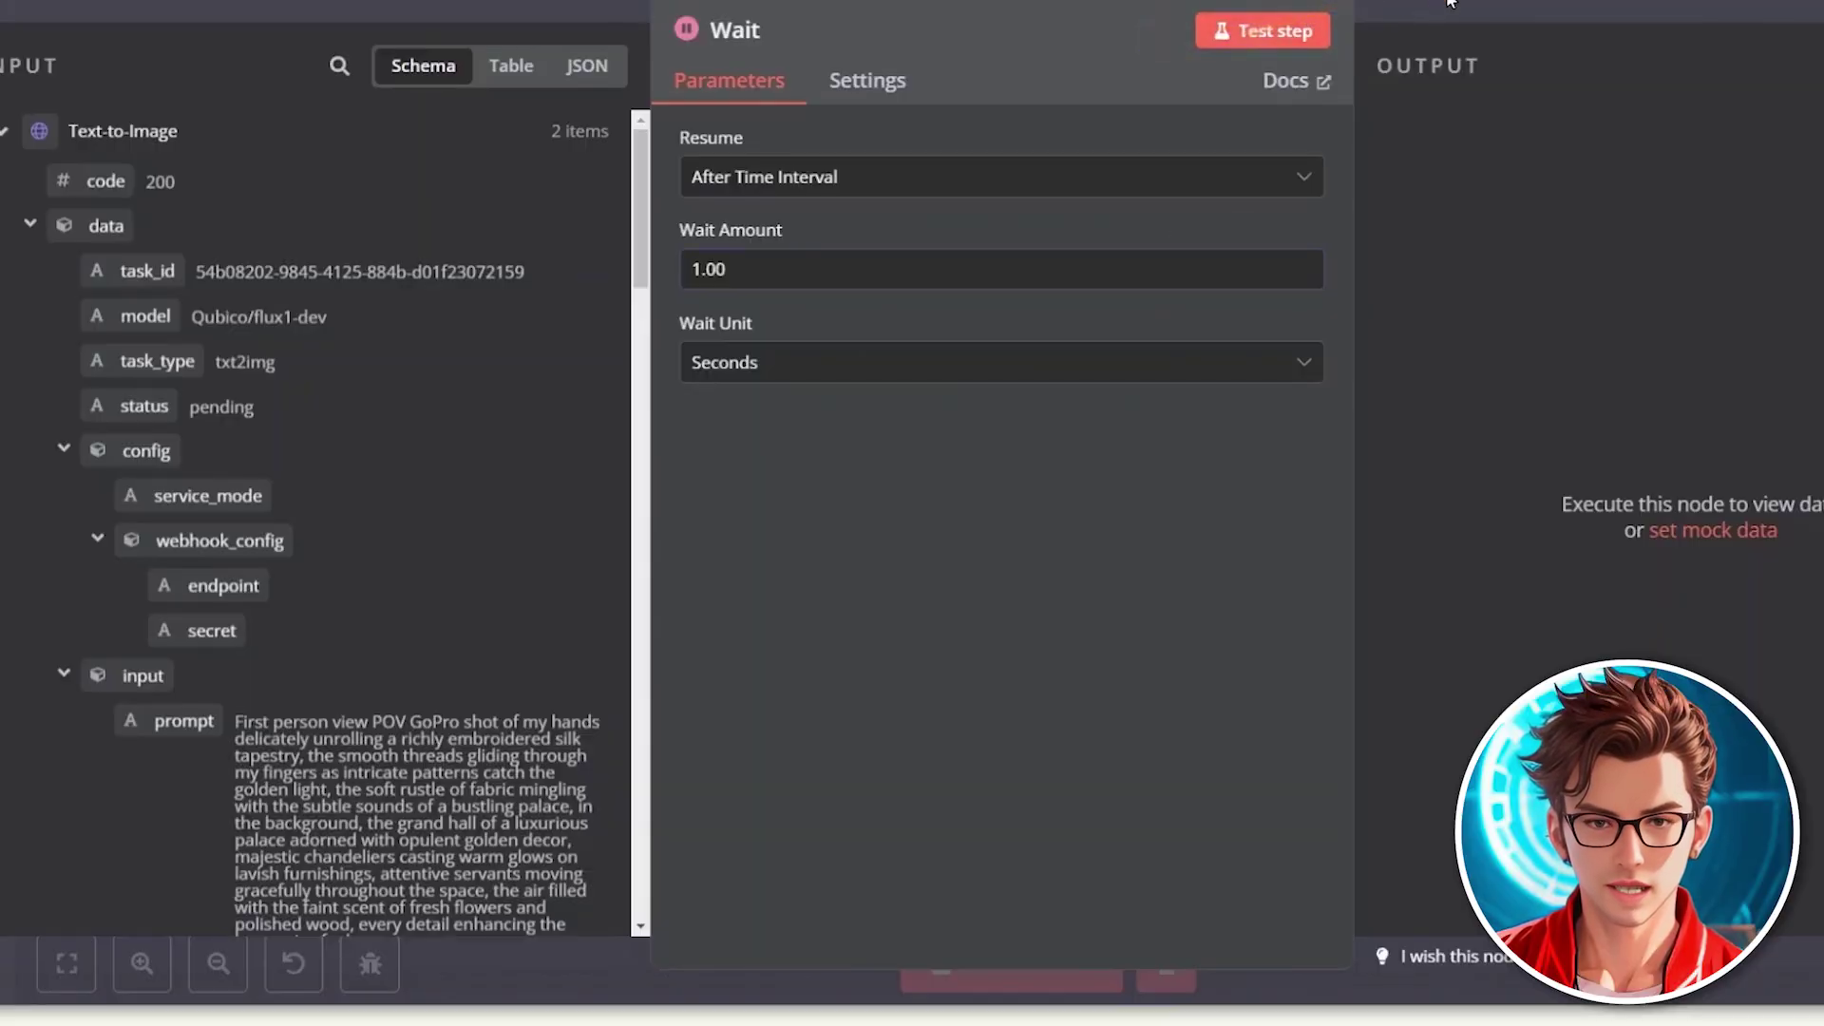
left_click(1263, 30)
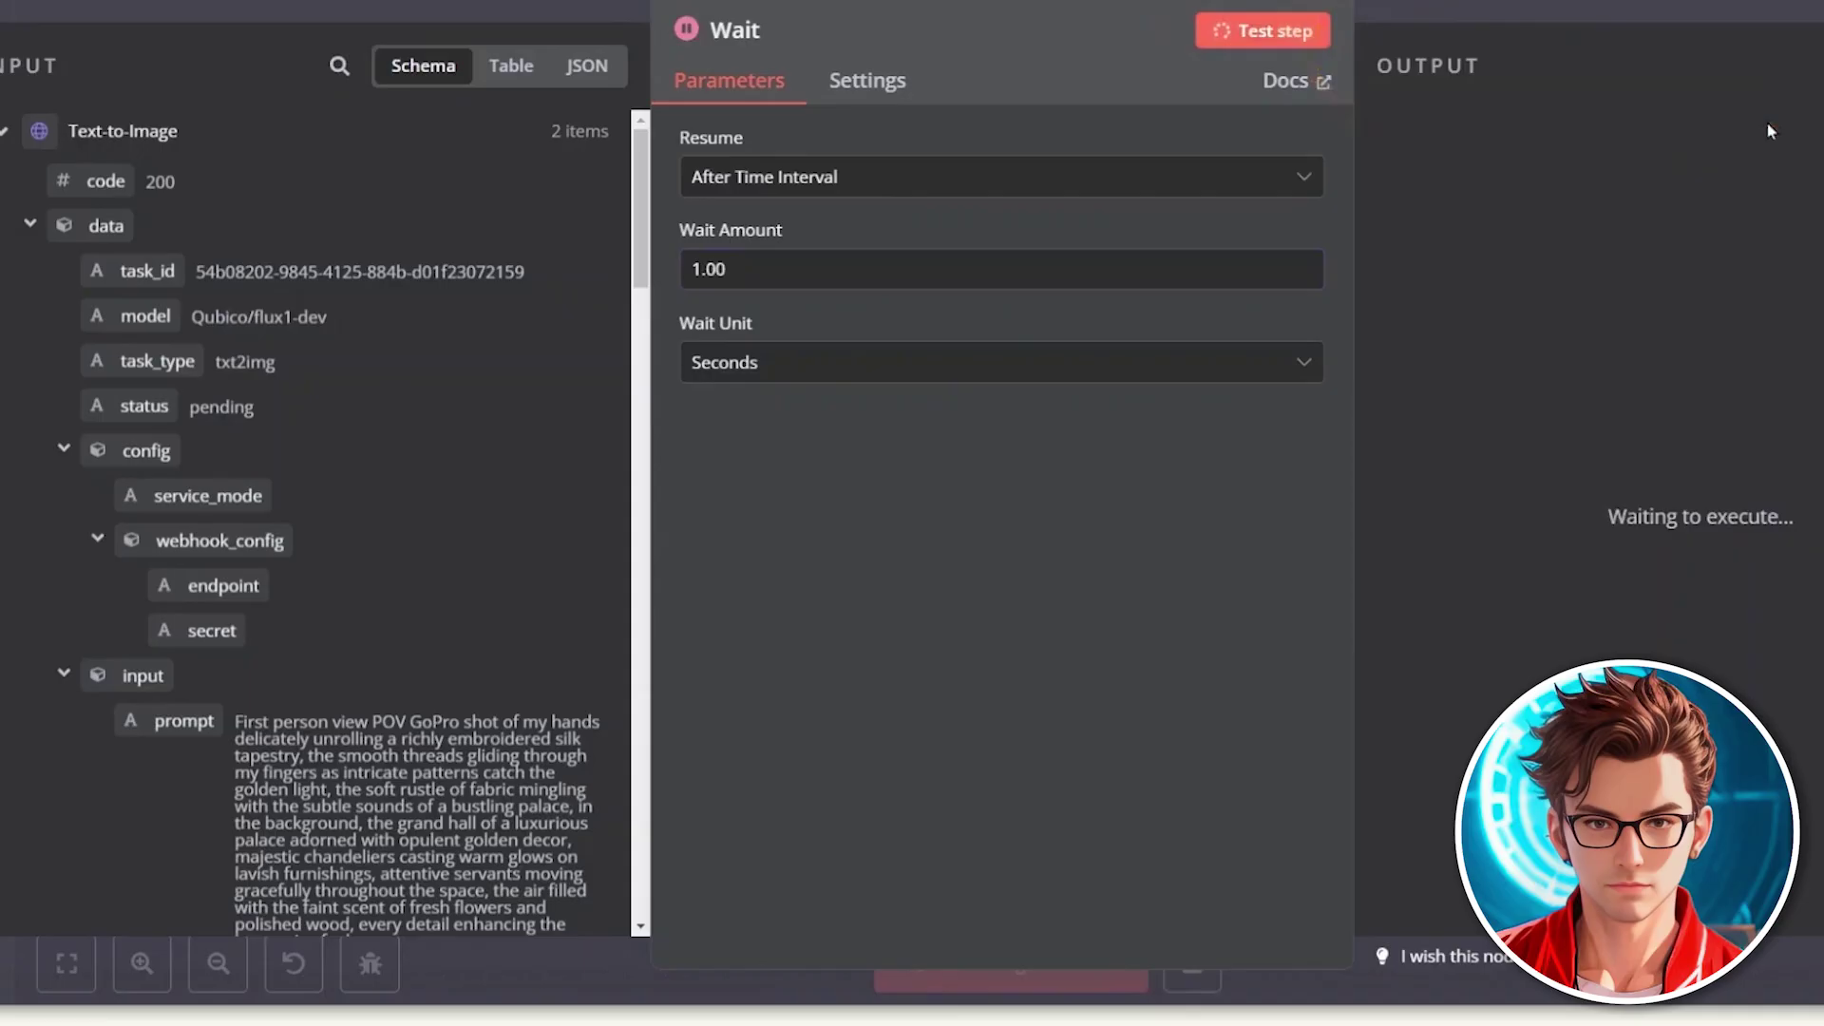
key("Escape")
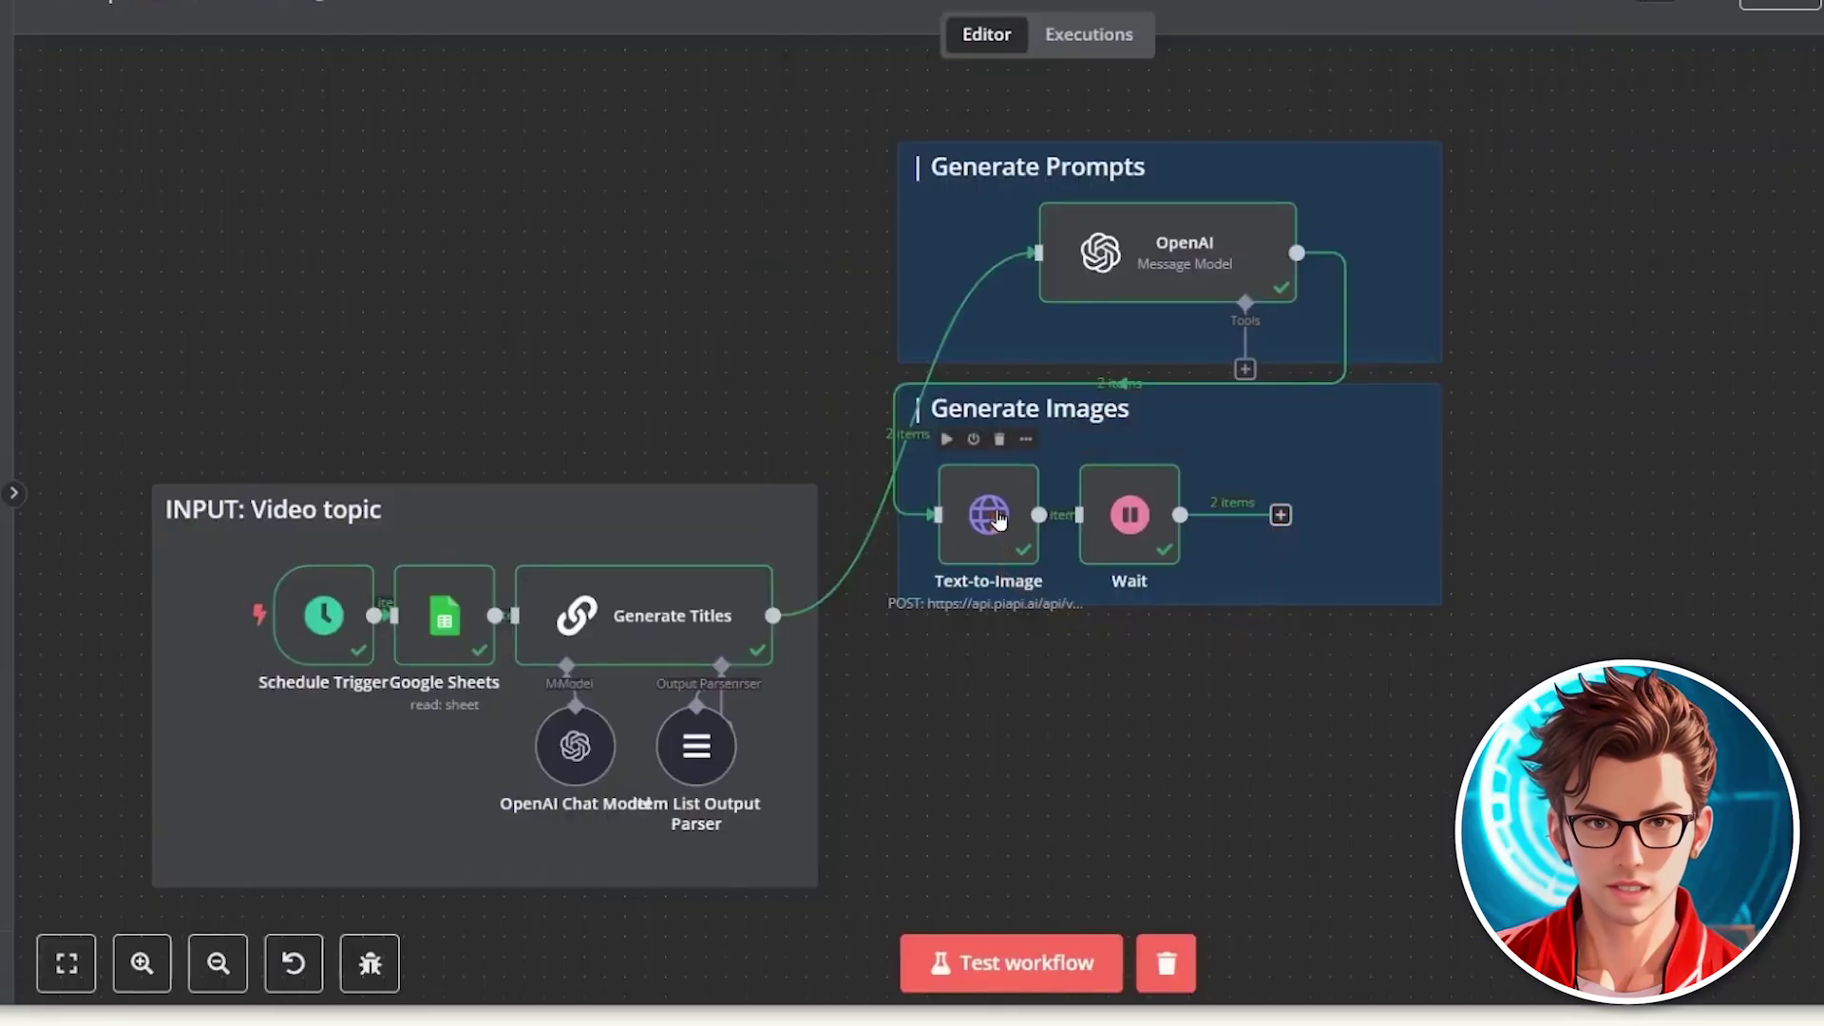
Step: Duplicate the Text-to-Image node and place the copy after Wait in the Generate Images section, connected to Wait's output
mouse_move(997, 518)
left_mouse_down()
mouse_move(988, 730)
mouse_move(1283, 519)
mouse_move(1003, 710)
left_mouse_up()
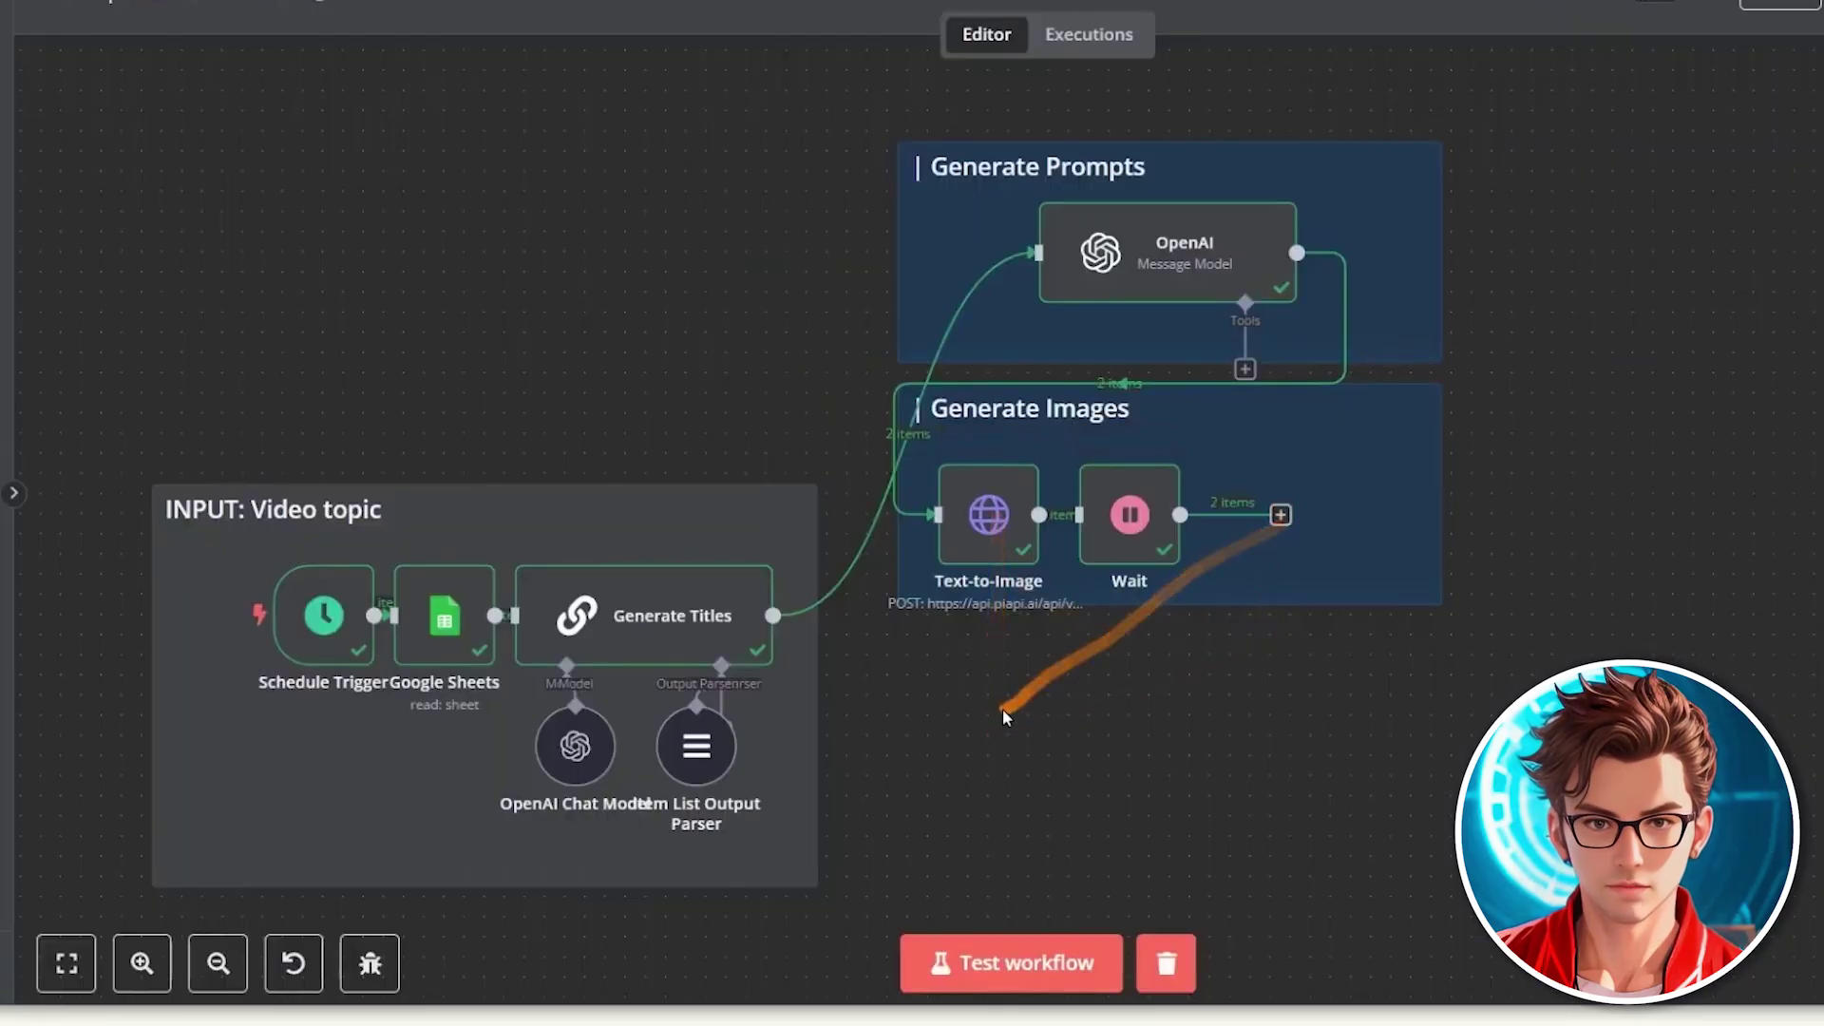
left_click(893, 701)
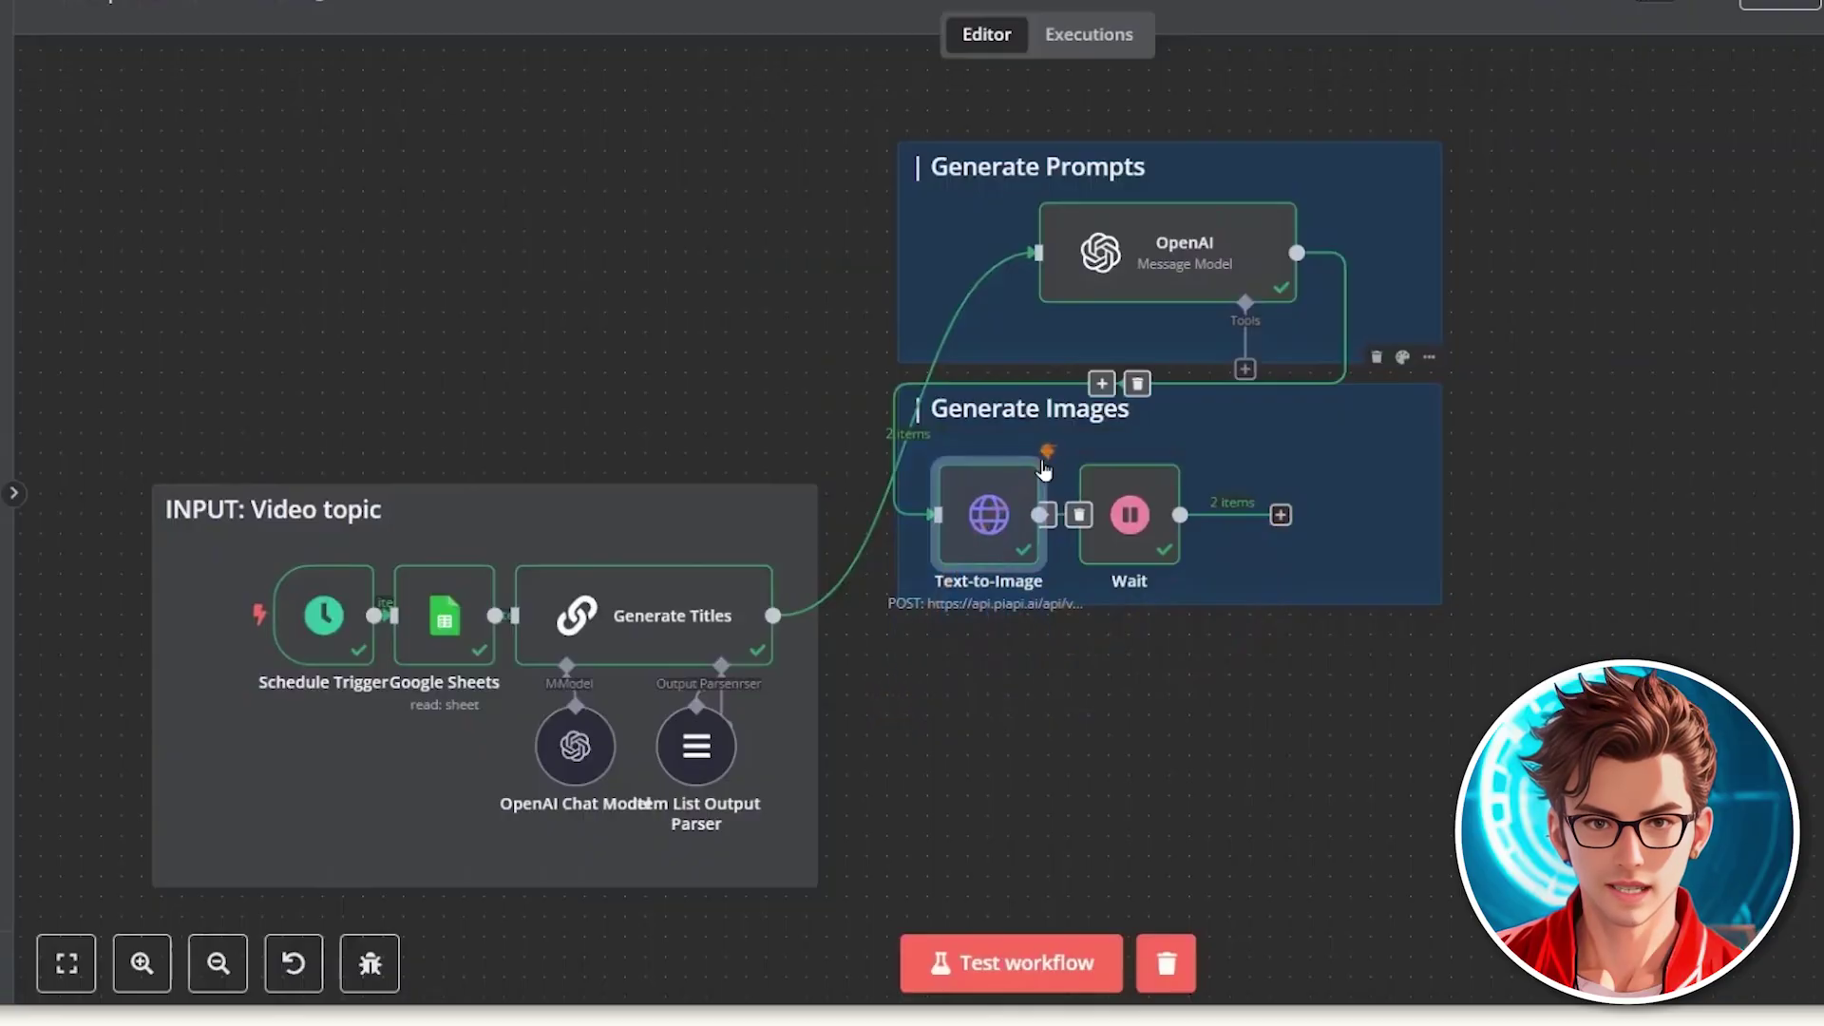
mouse_move(1046, 470)
left_mouse_down()
mouse_move(984, 538)
mouse_move(993, 760)
left_mouse_up()
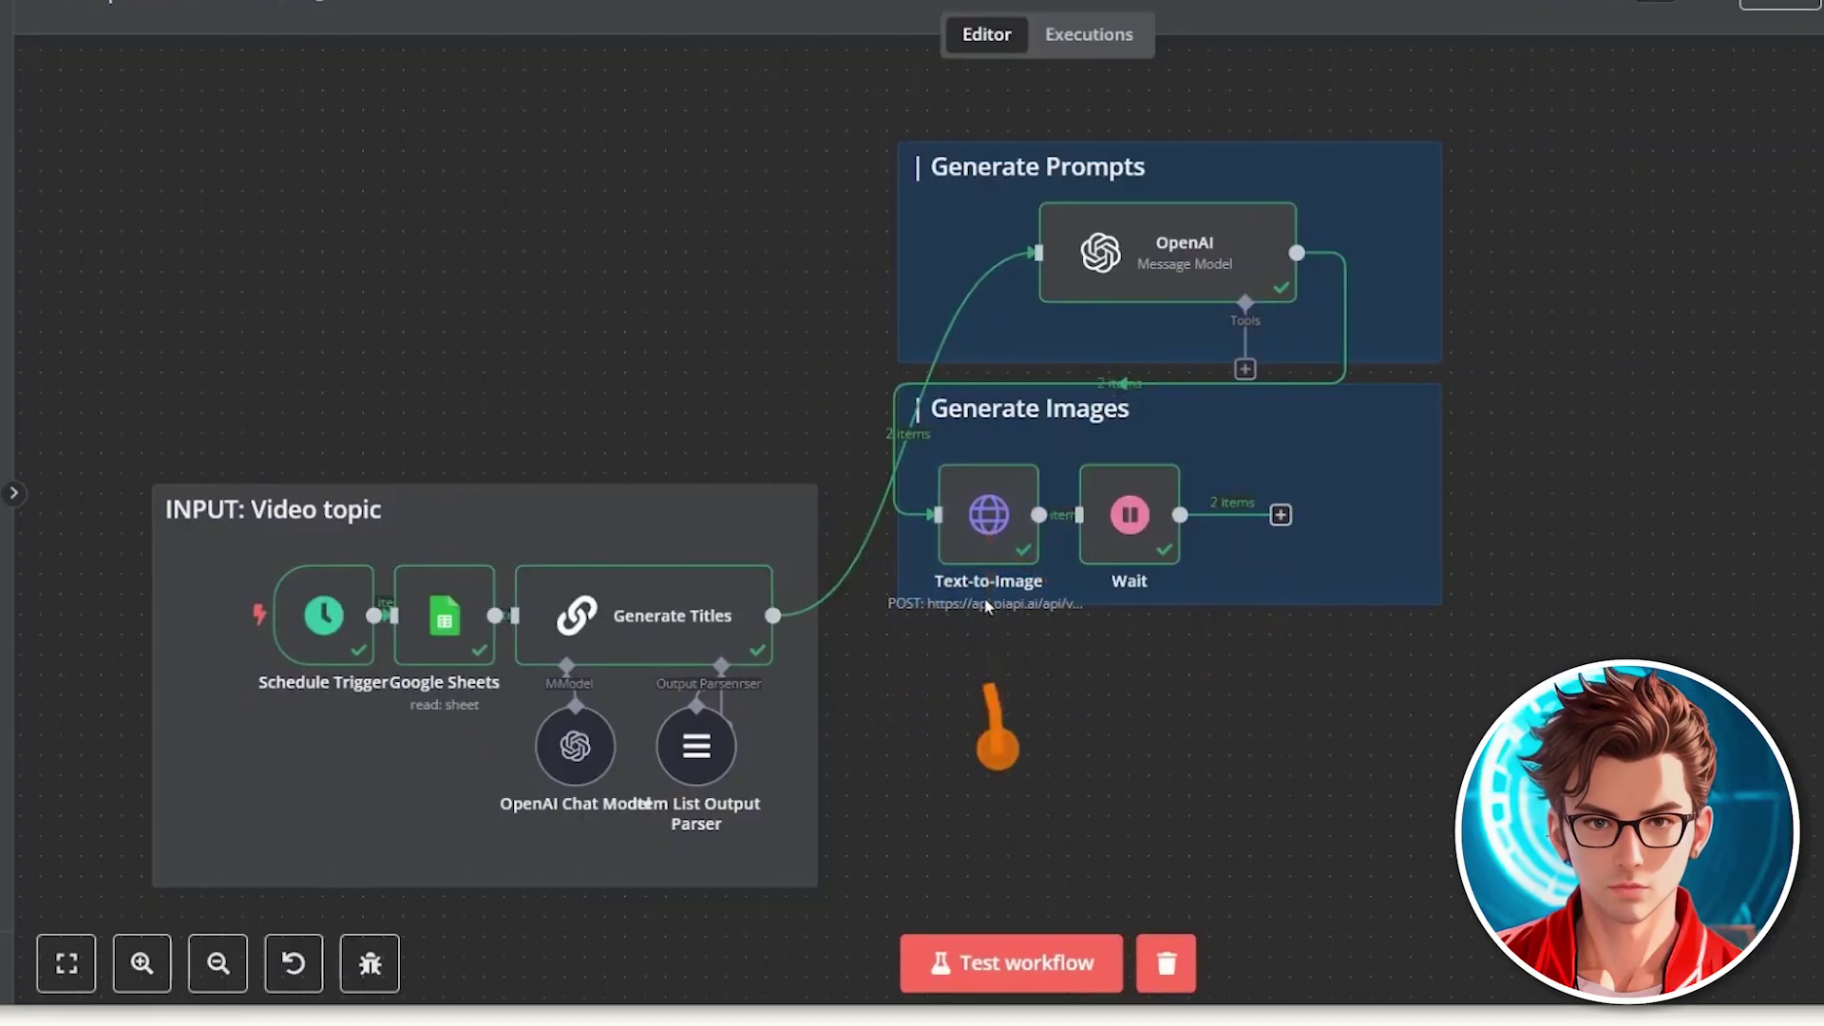
left_click(1225, 676)
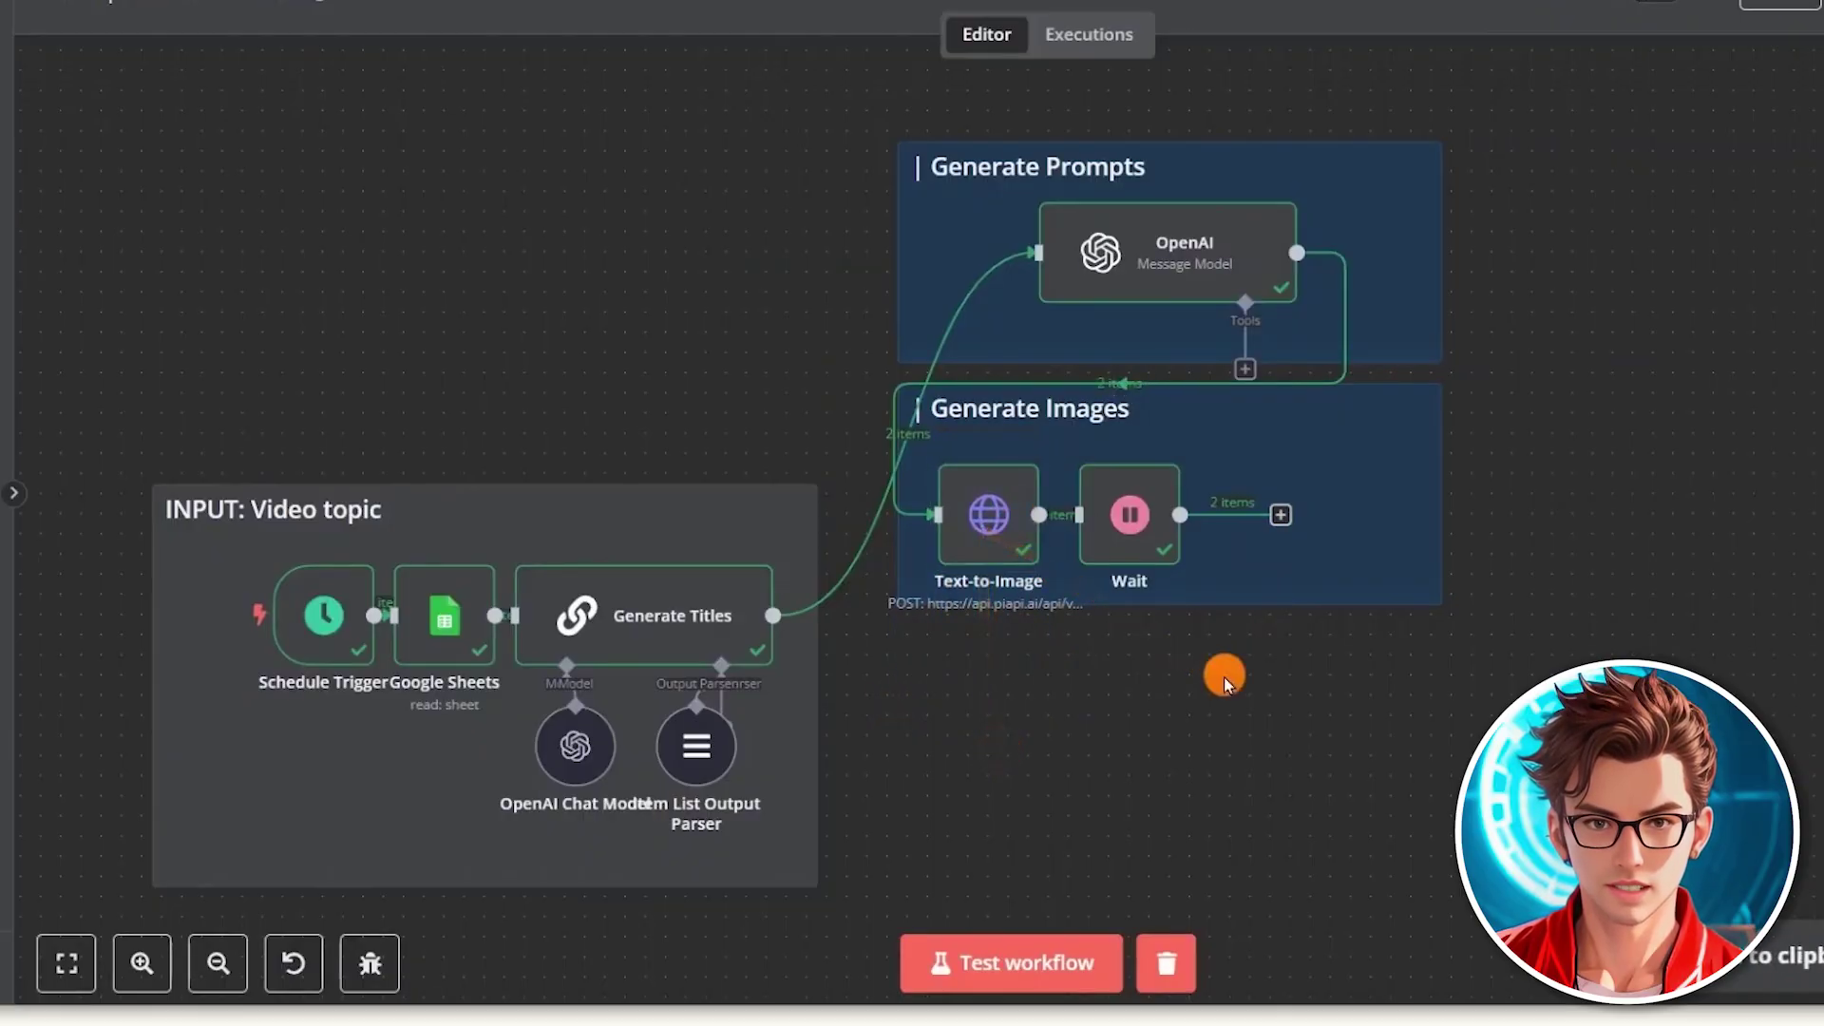
key("ctrl+v")
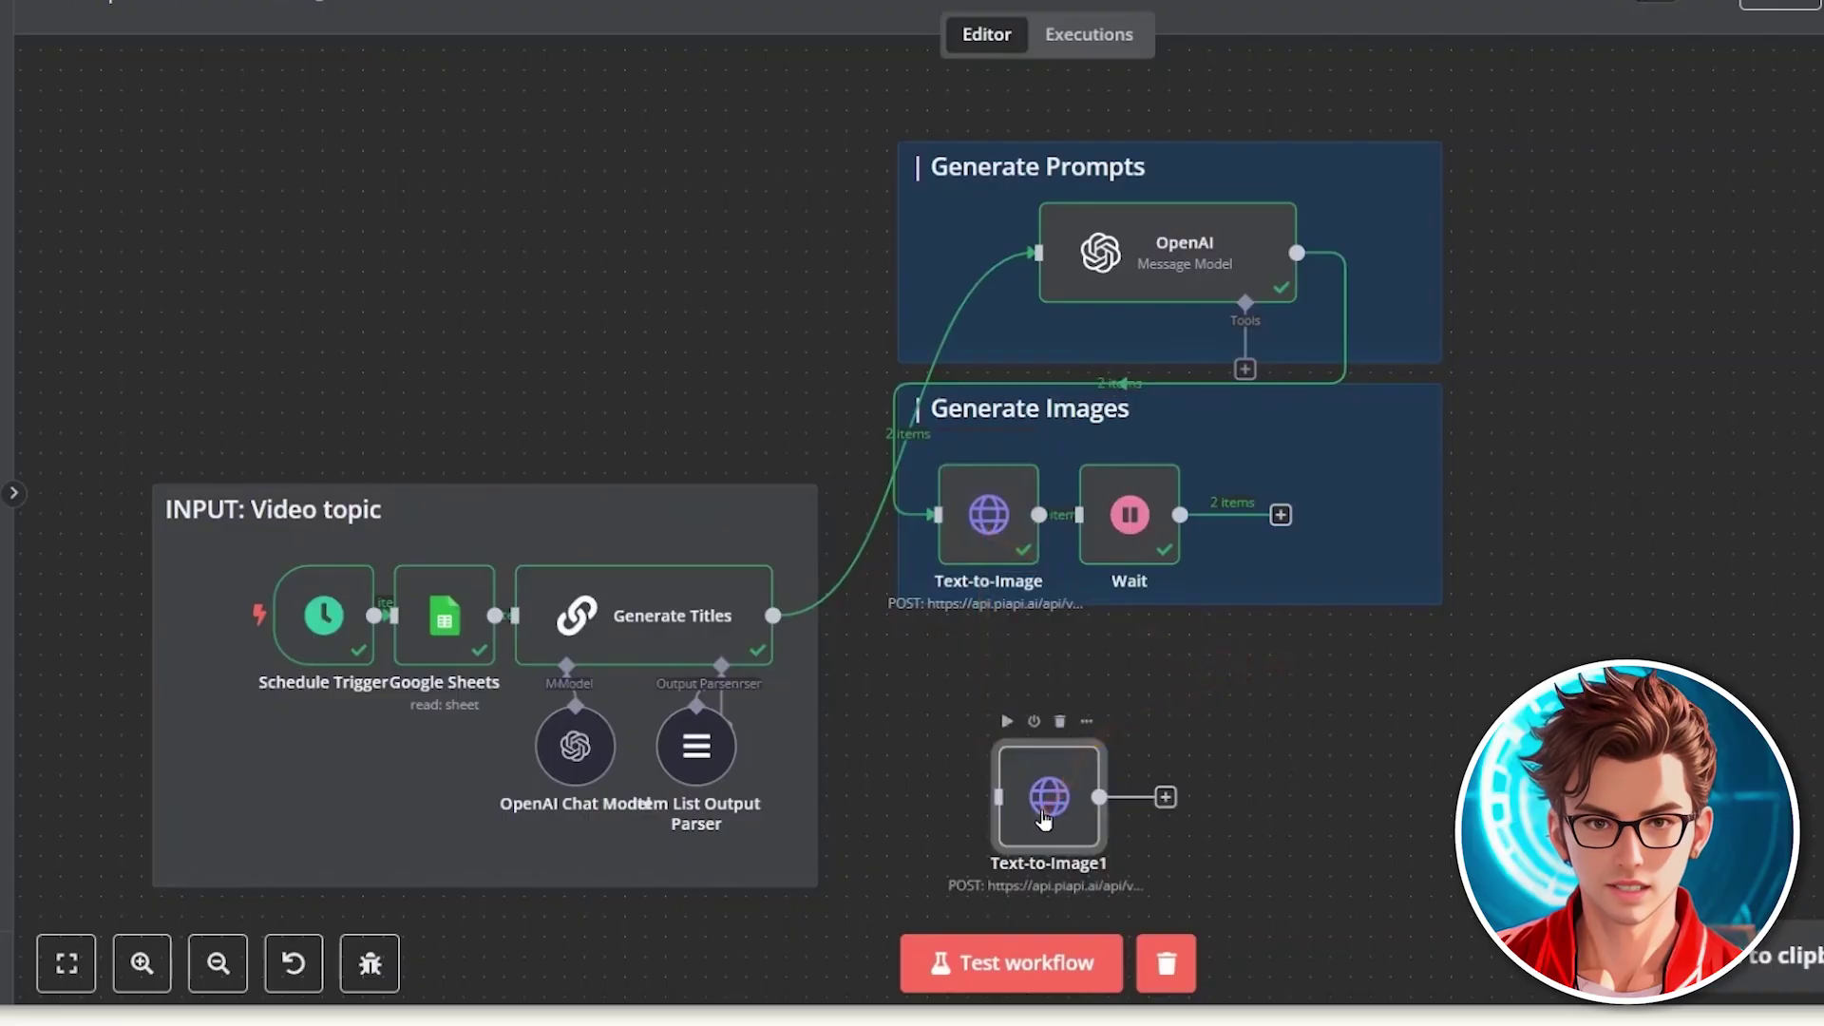
left_click_drag(1046, 819, 1339, 519)
double_click(1349, 534)
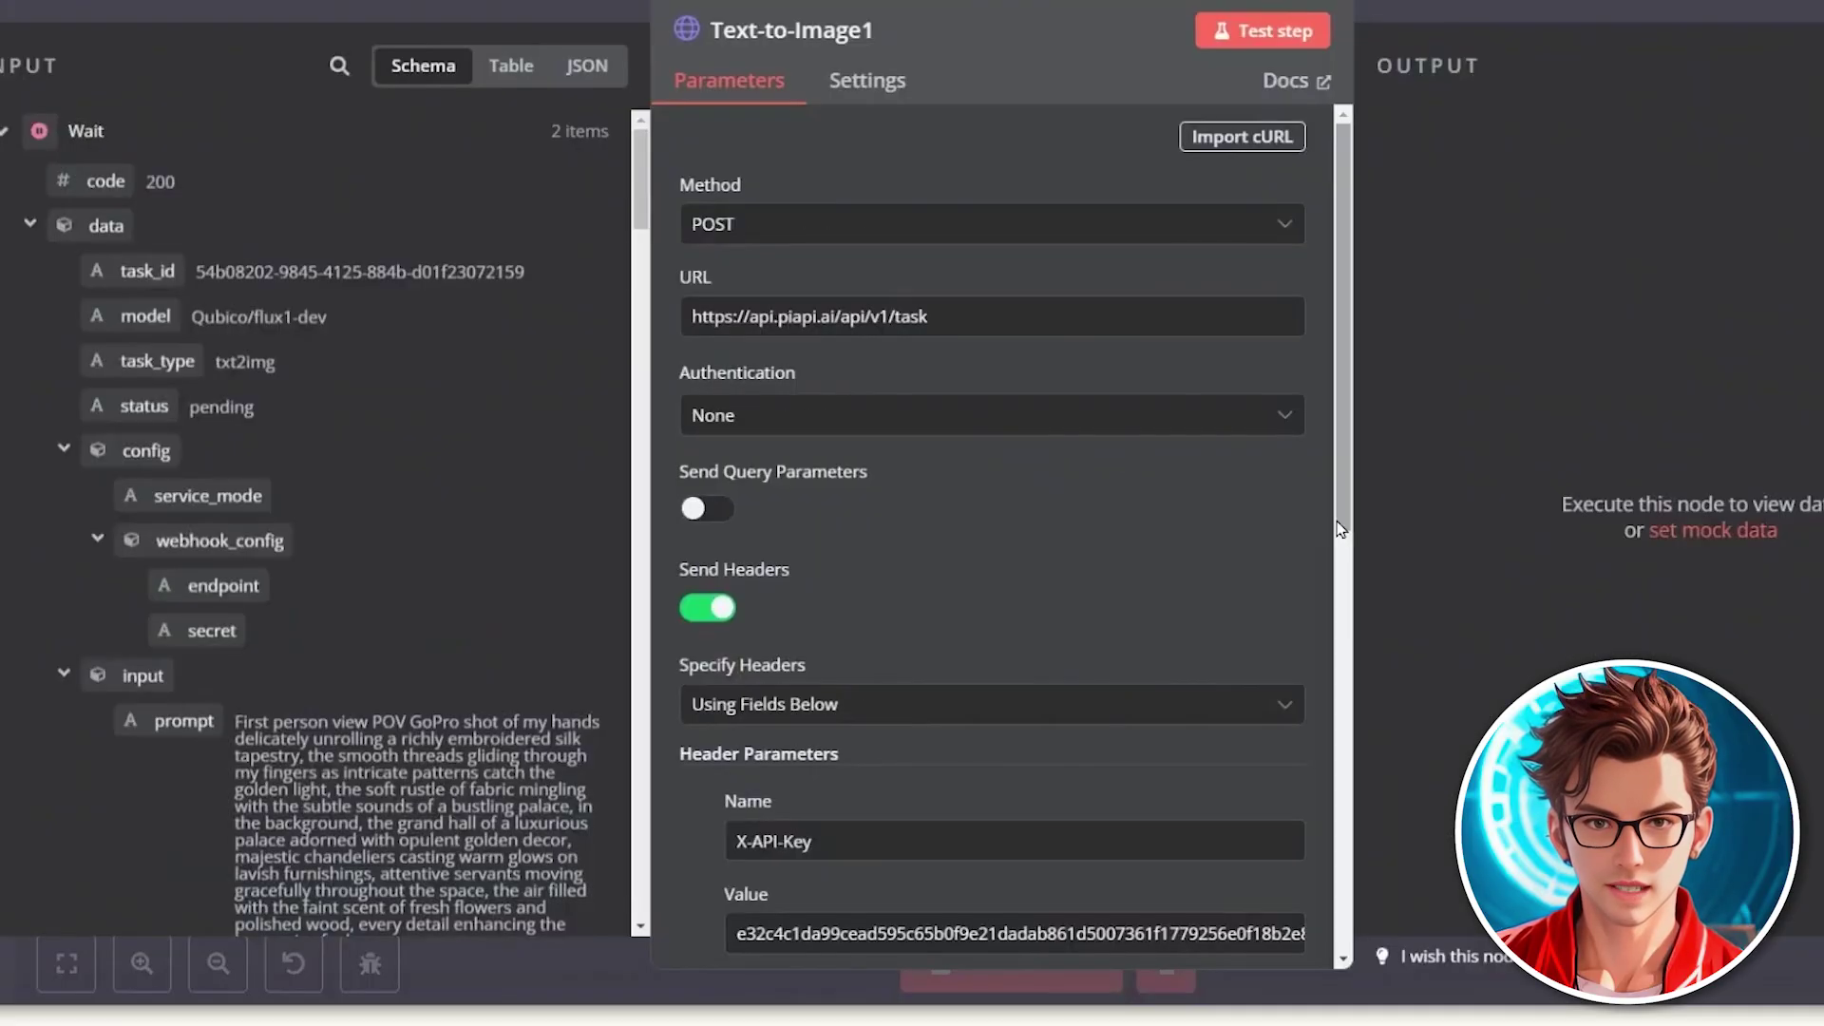
left_click(742, 235)
left_click(745, 346)
left_click(1104, 325)
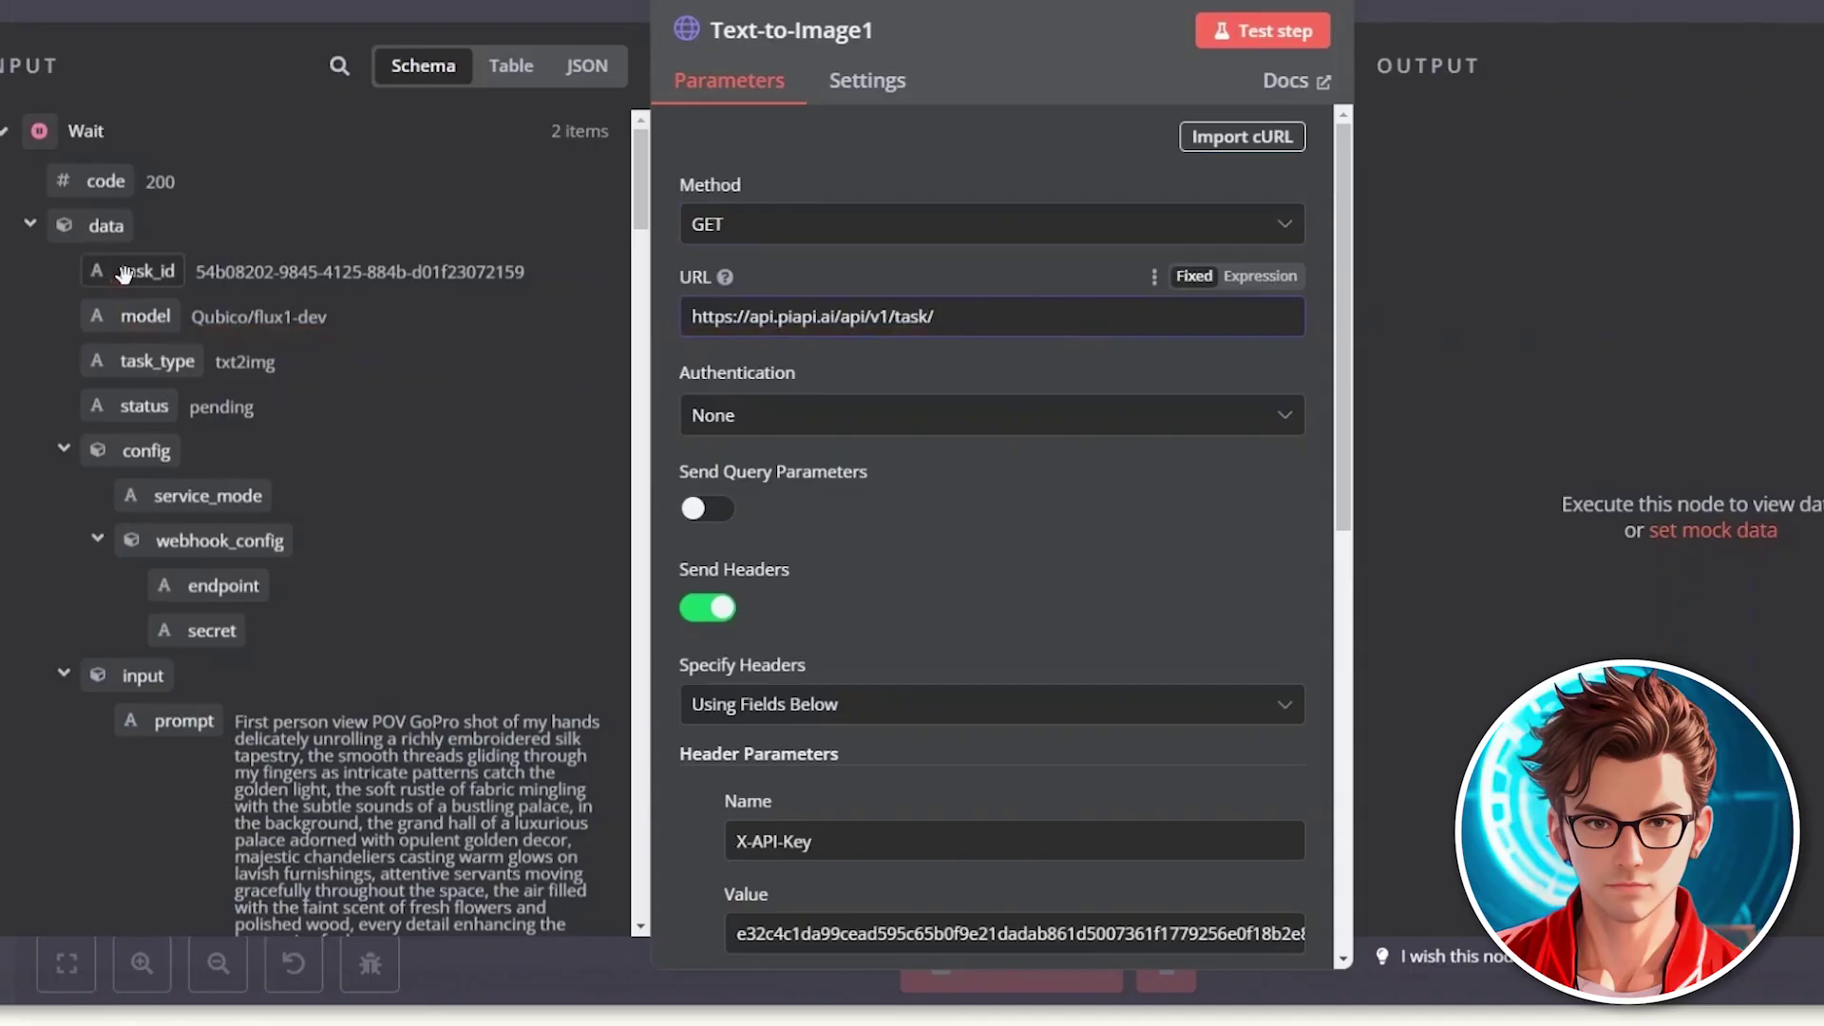
left_click_drag(124, 273, 1035, 317)
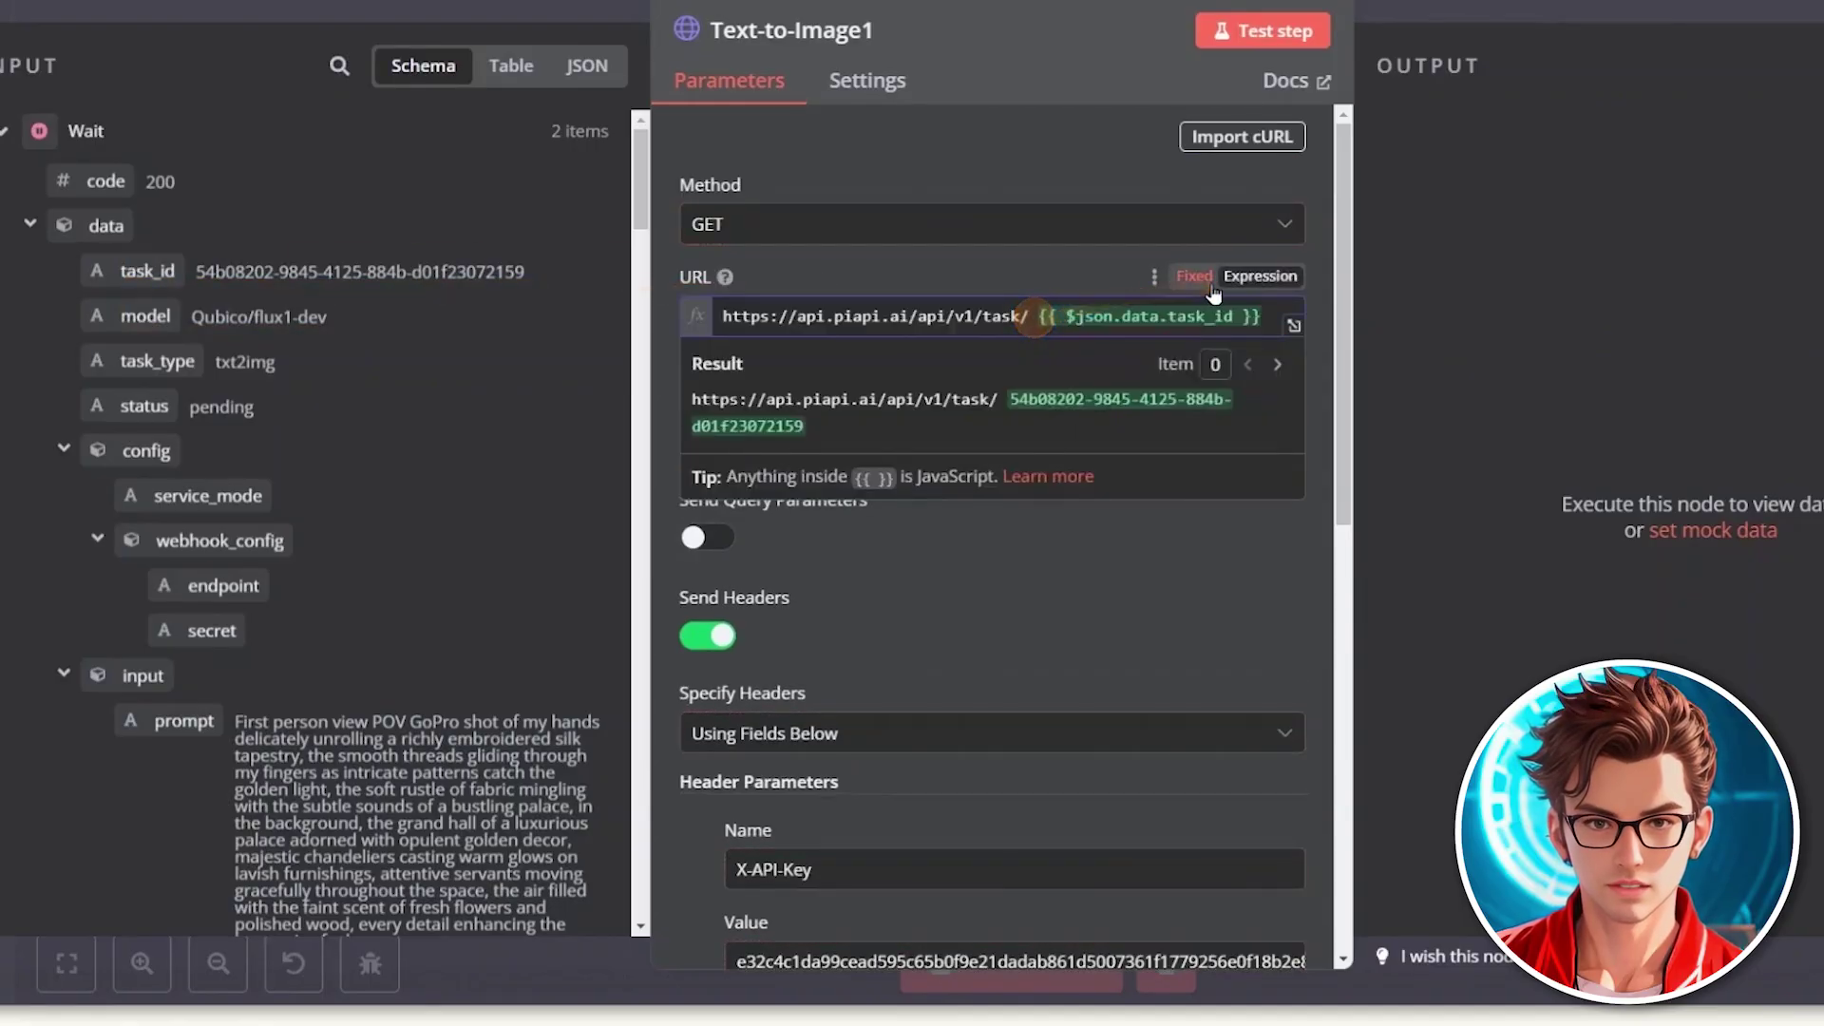
key("BackSpace")
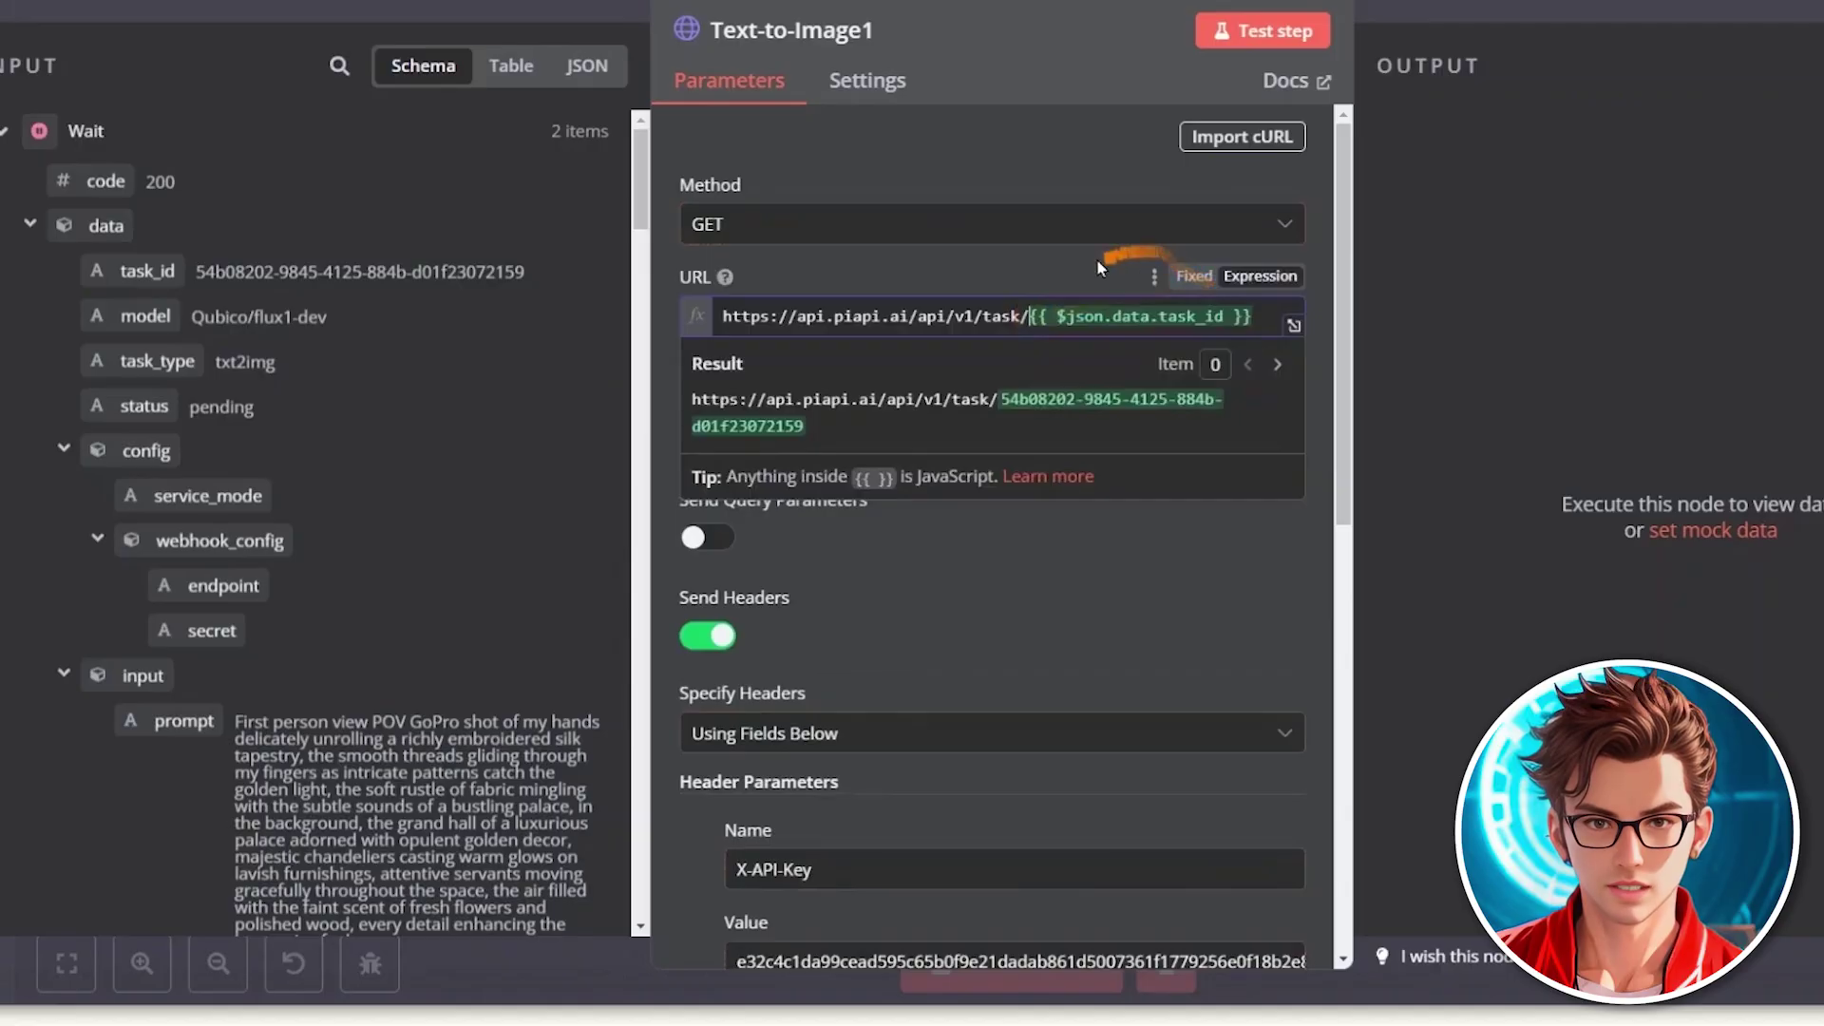
left_click(1093, 260)
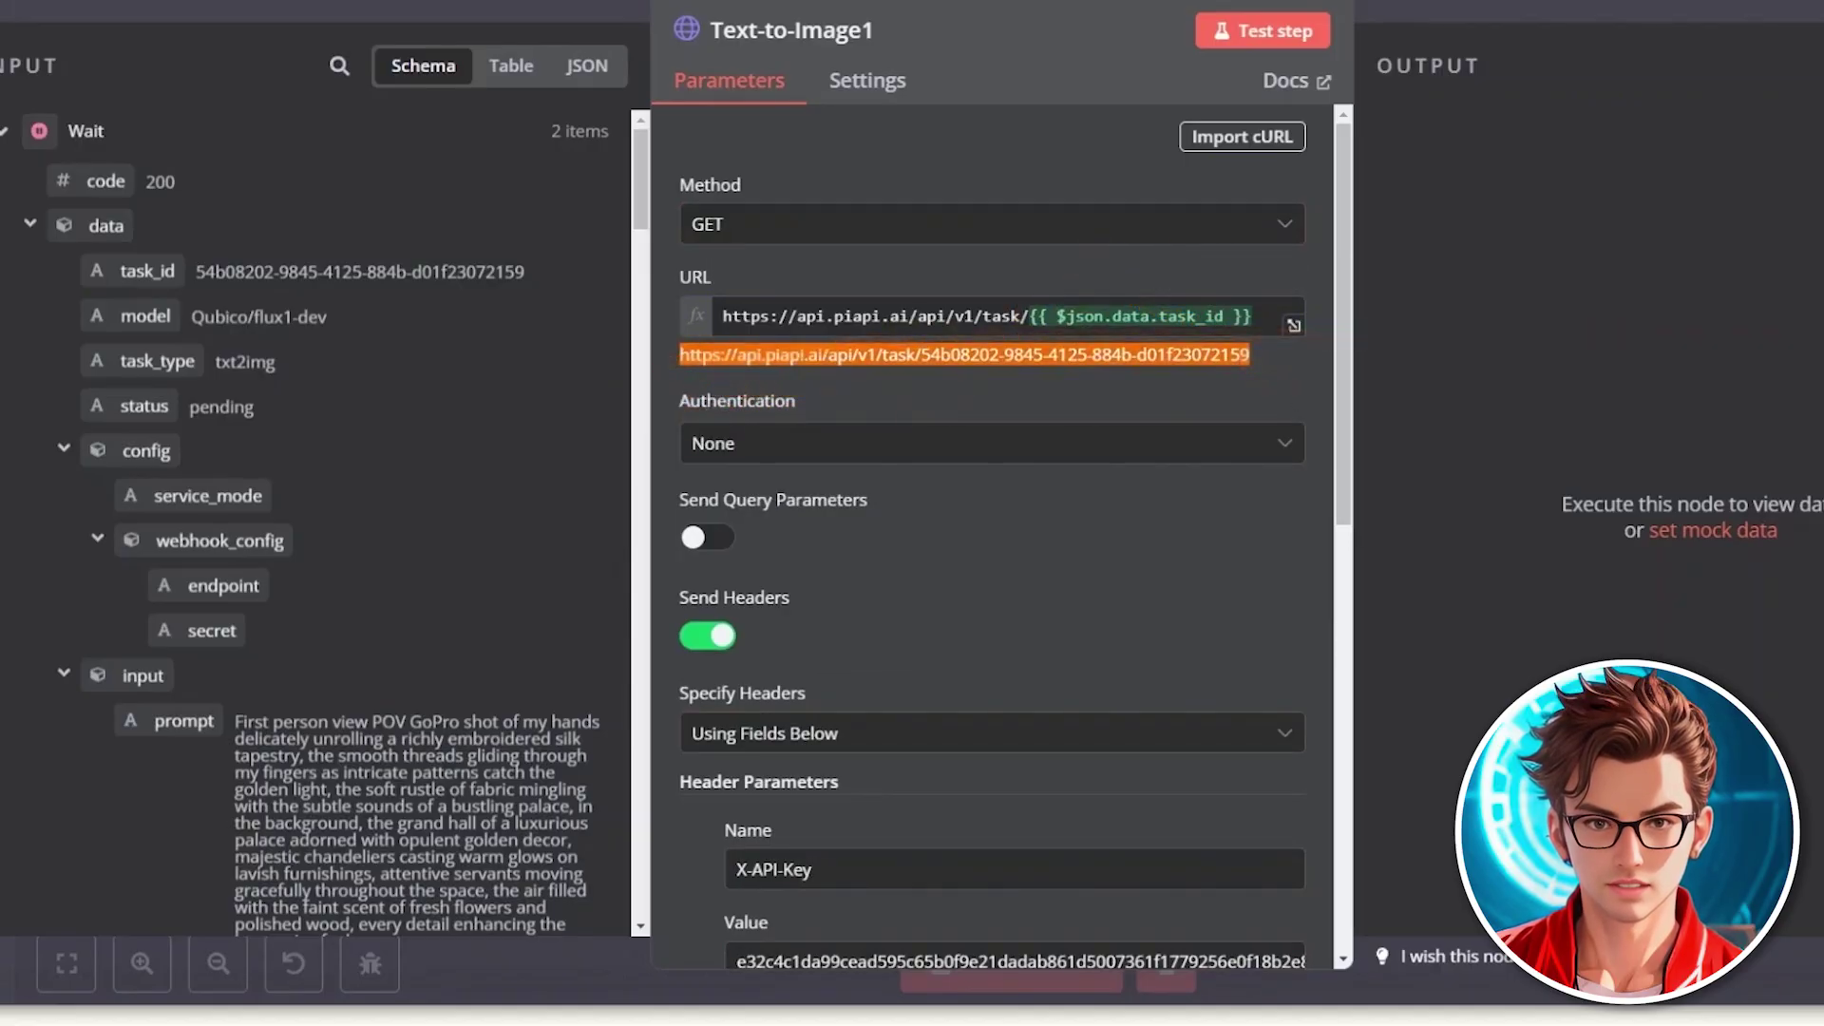
Step: Disable sending a body in the copied request node and test it
scroll(993, 570, "down", 6)
left_click(703, 599)
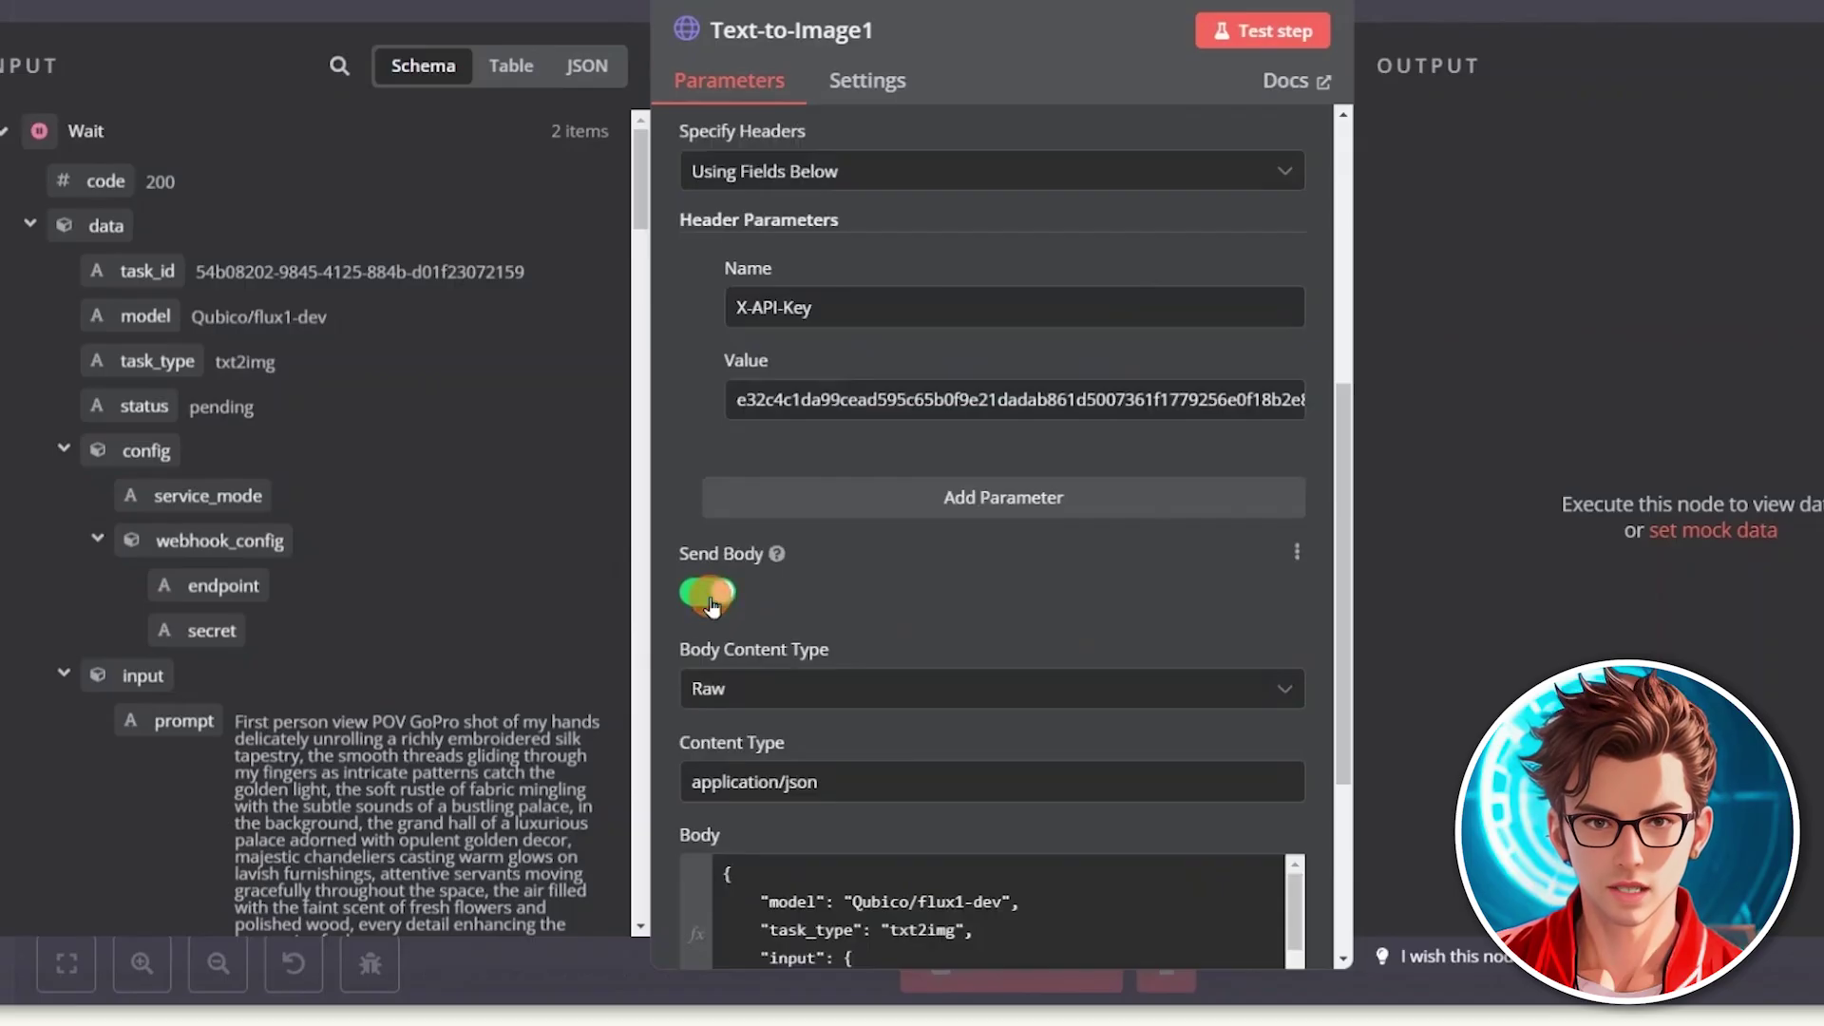
left_click(708, 596)
scroll(993, 475, "up", 6)
left_click(1247, 38)
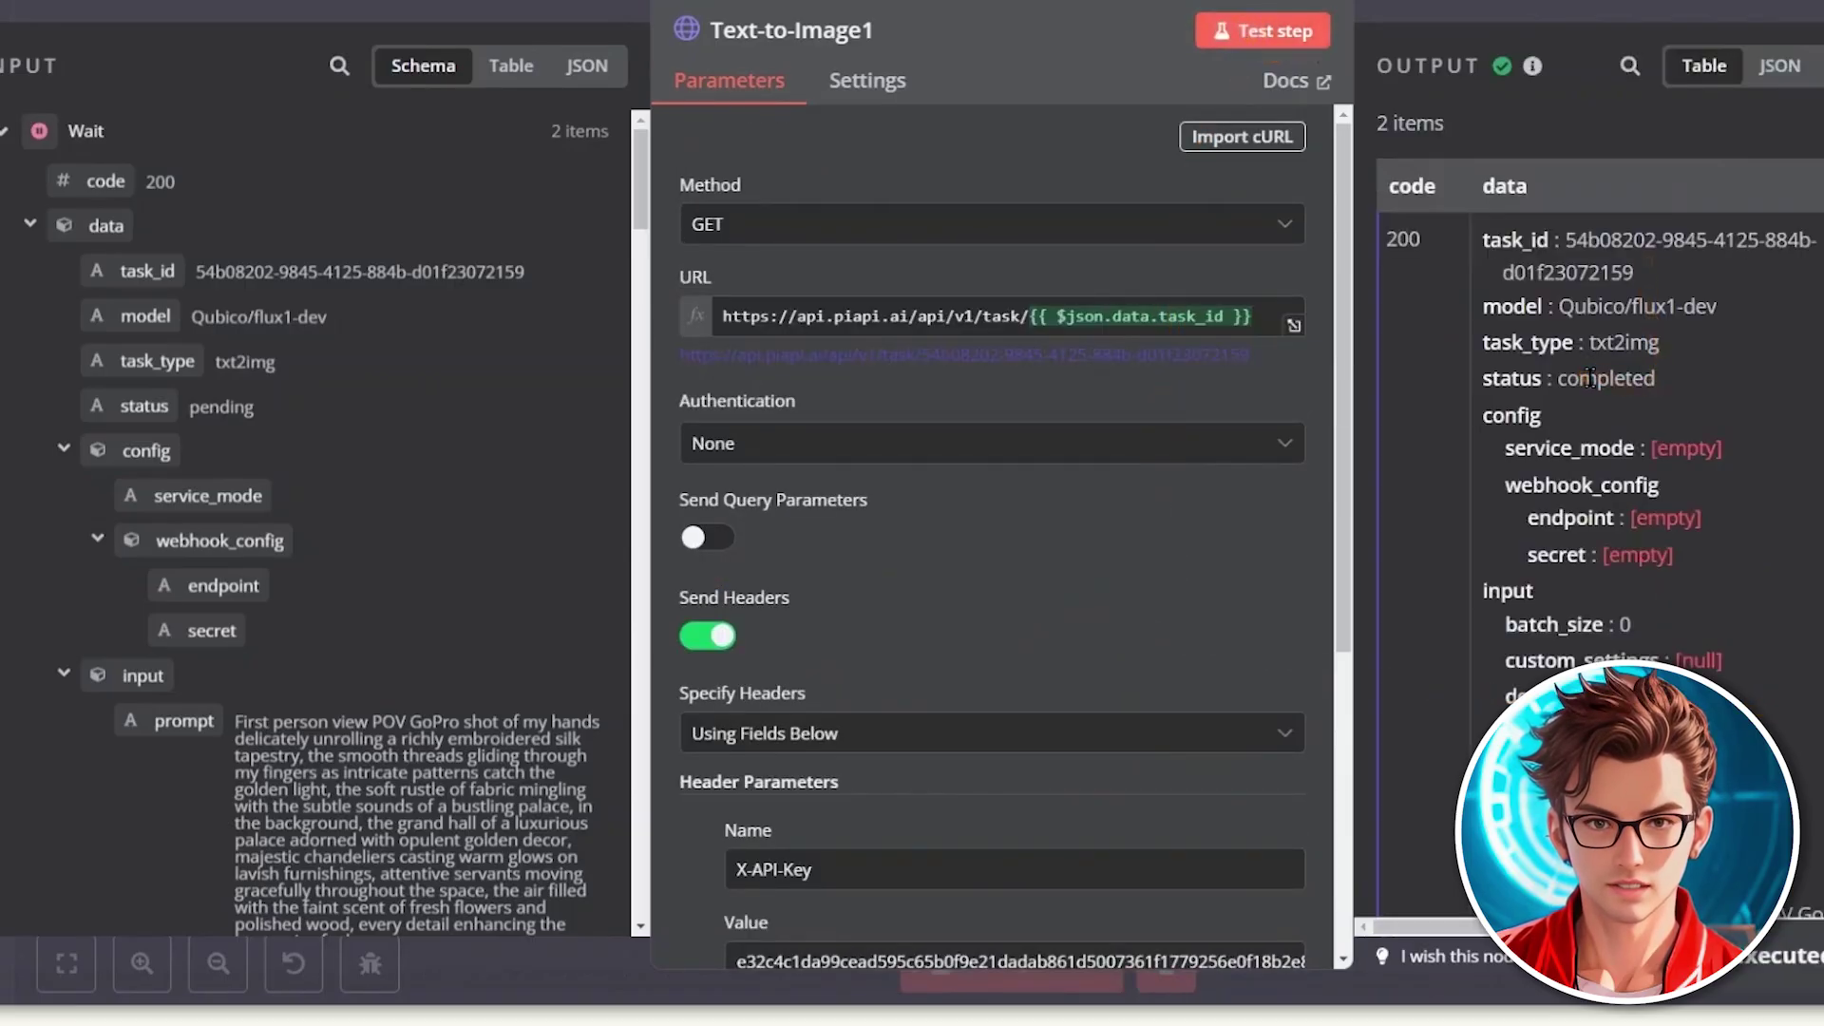
Step: Examine the task status of both output items and the image URL in the request's result
left_click_drag(1558, 378, 1771, 424)
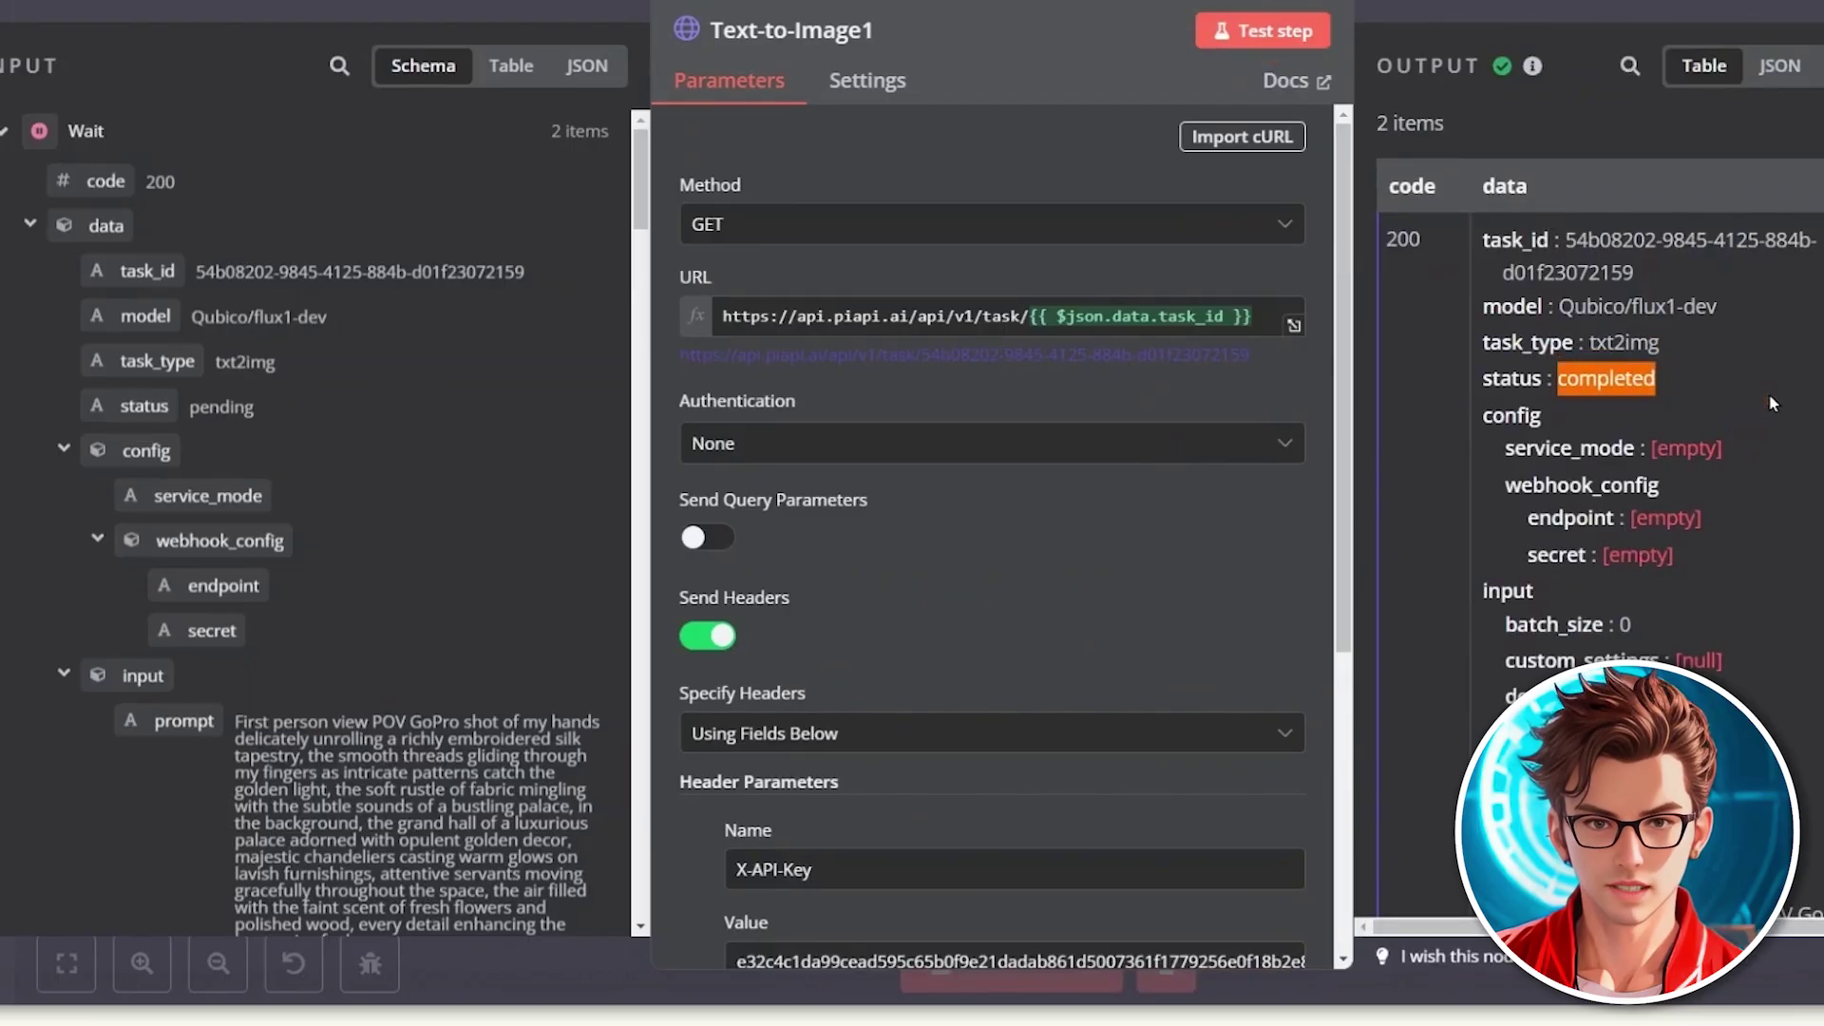
scroll(1769, 404, "down", 5)
scroll(1771, 404, "up", 5)
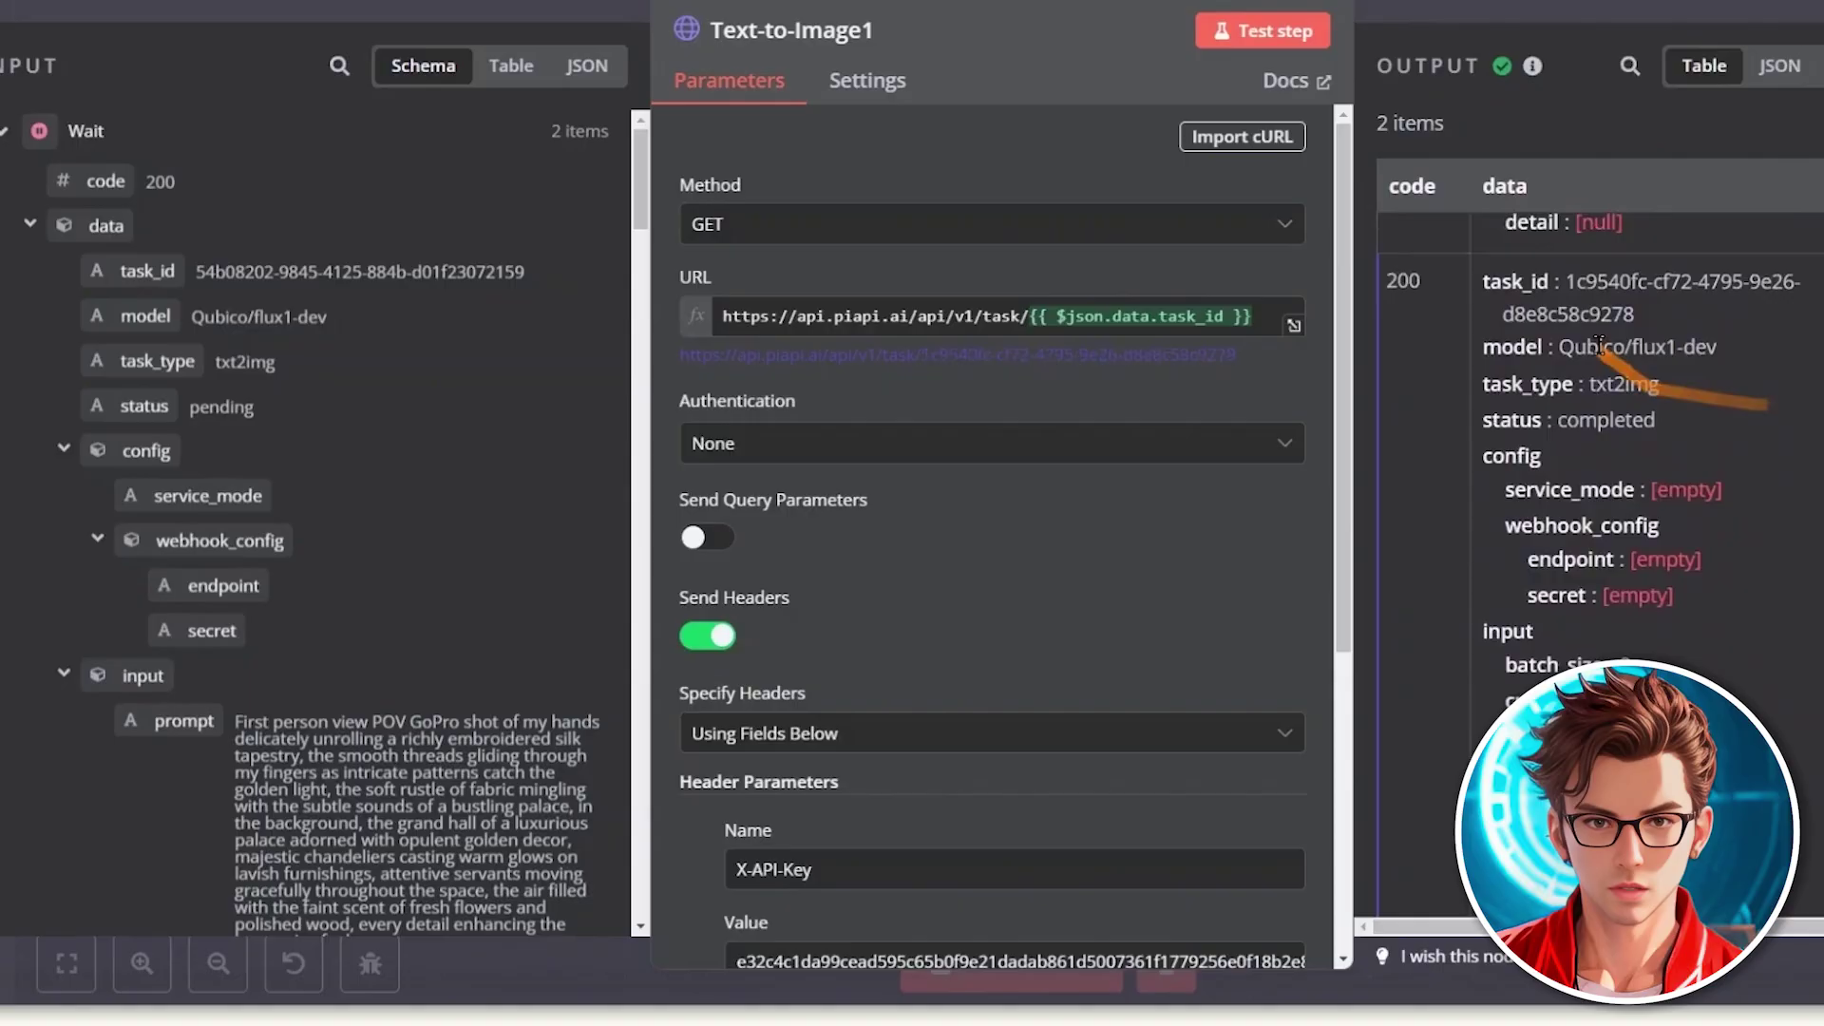
left_click_drag(1600, 431, 1746, 472)
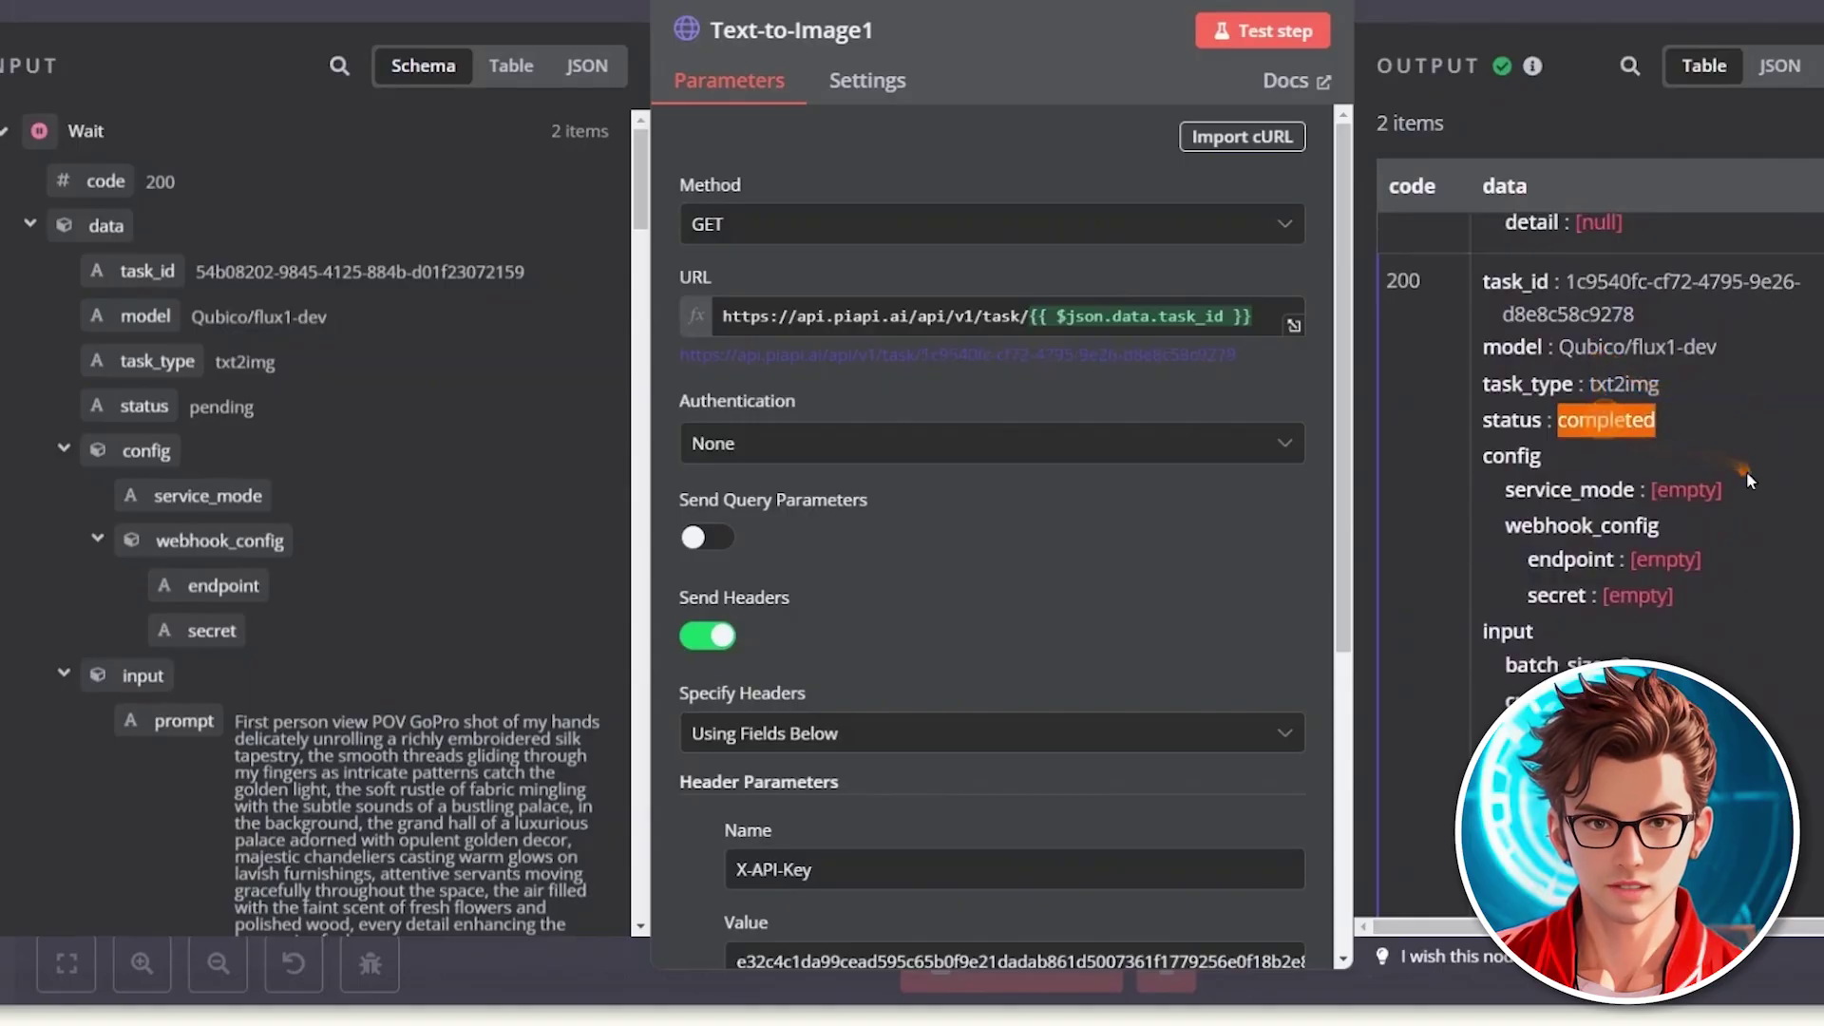
scroll(1746, 472, "down", 5)
left_click_drag(1608, 646, 1550, 676)
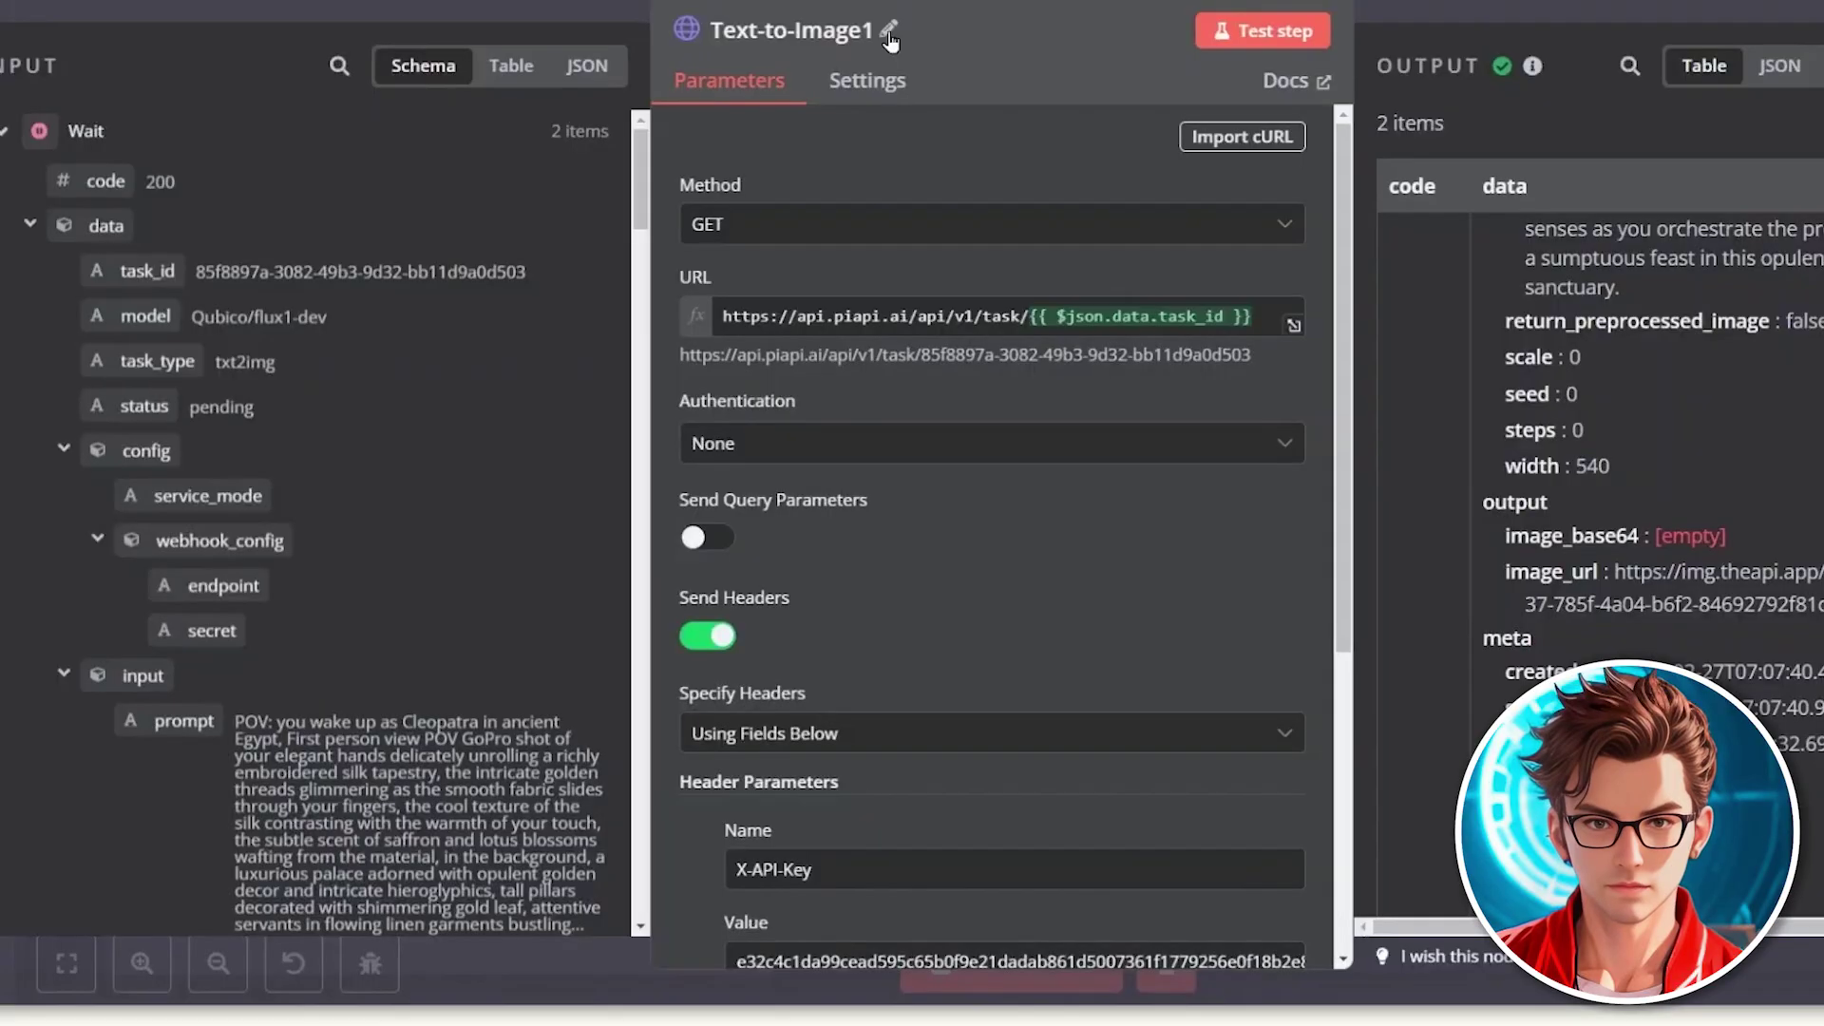
Step: Rename the copied request node to "Get Image" and return to the canvas
left_click(849, 38)
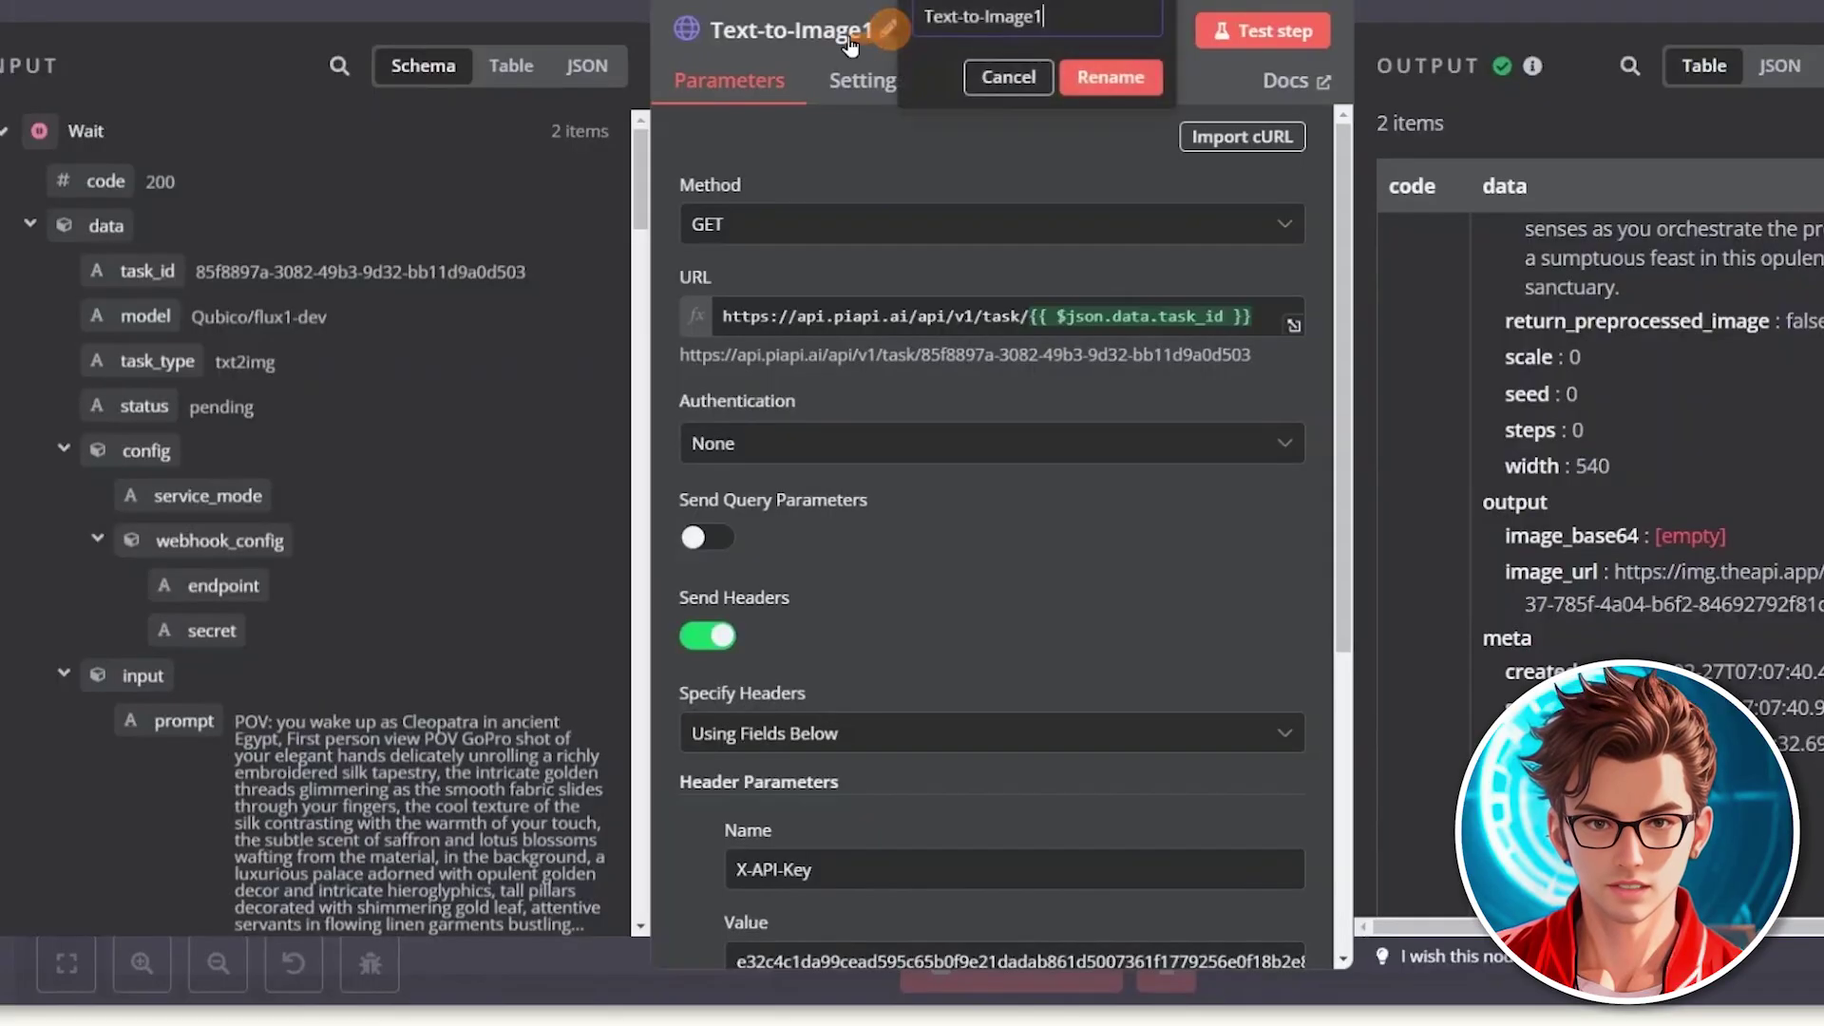
type("Get")
type("Image")
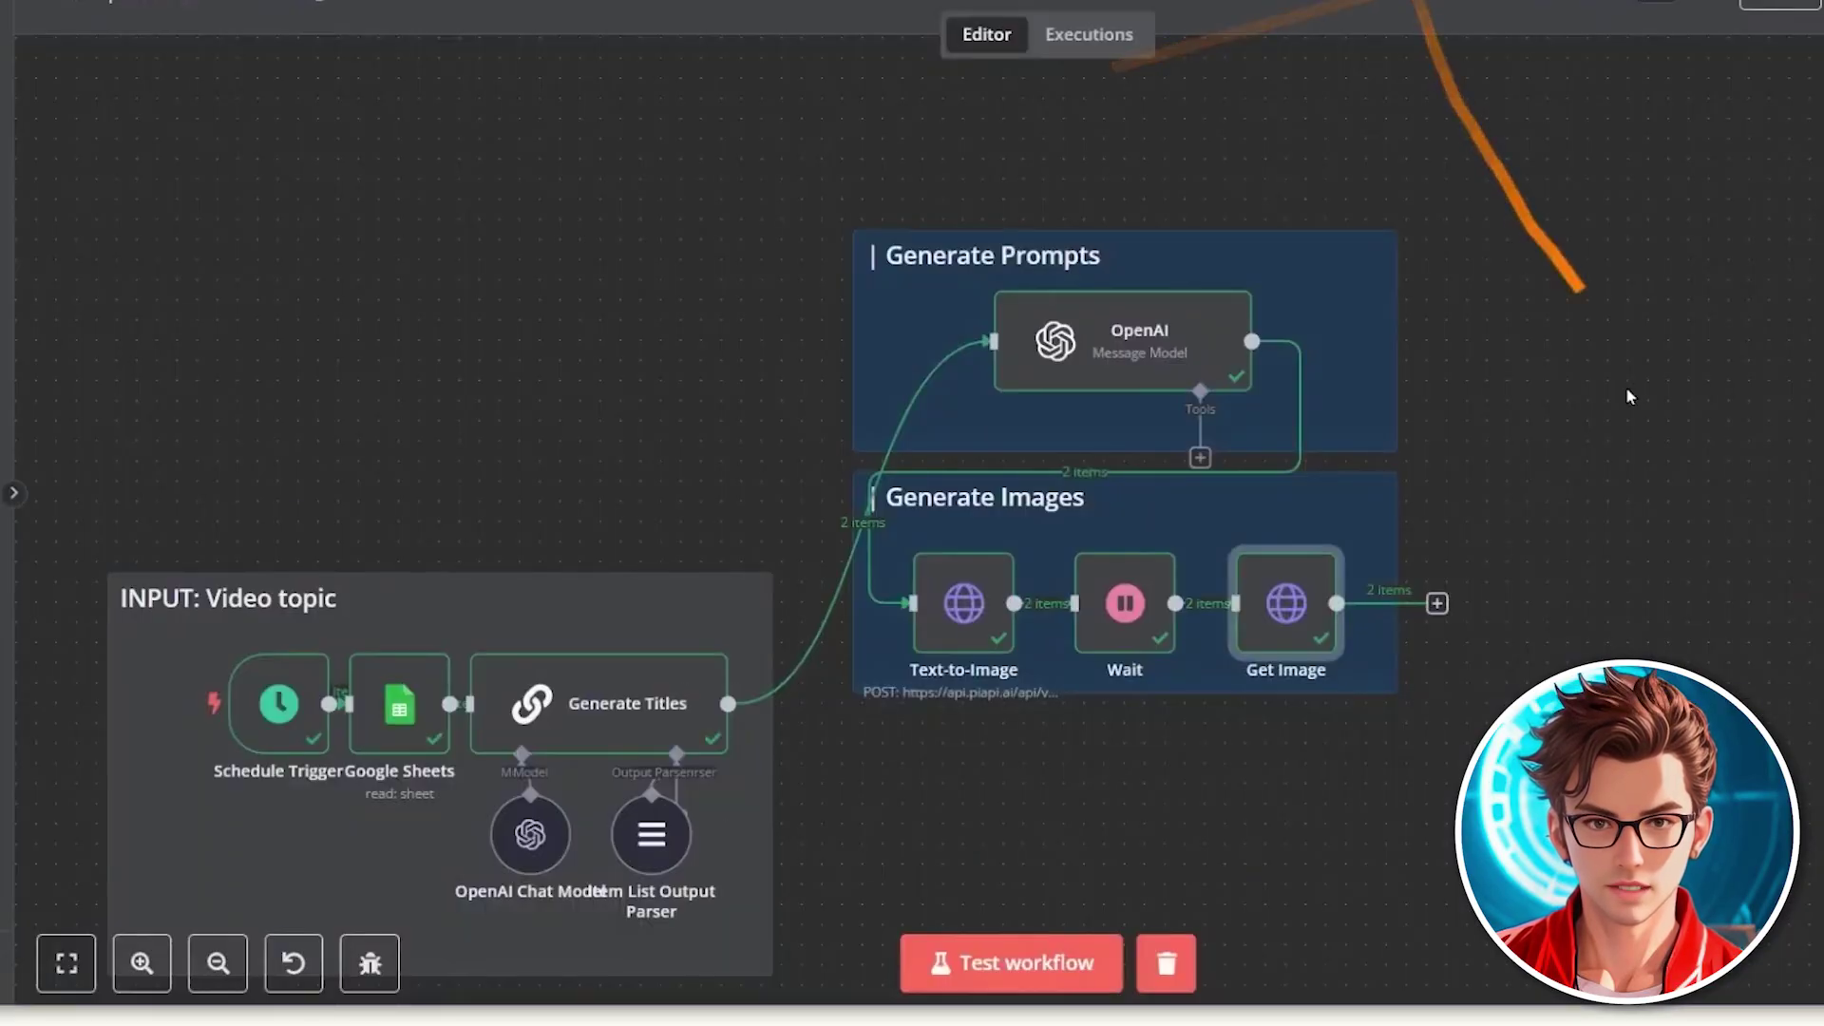
Step: Add a blue sticky note titled "Generate Videos" directly below the Generate Images section
scroll(1466, 358, "up", 2)
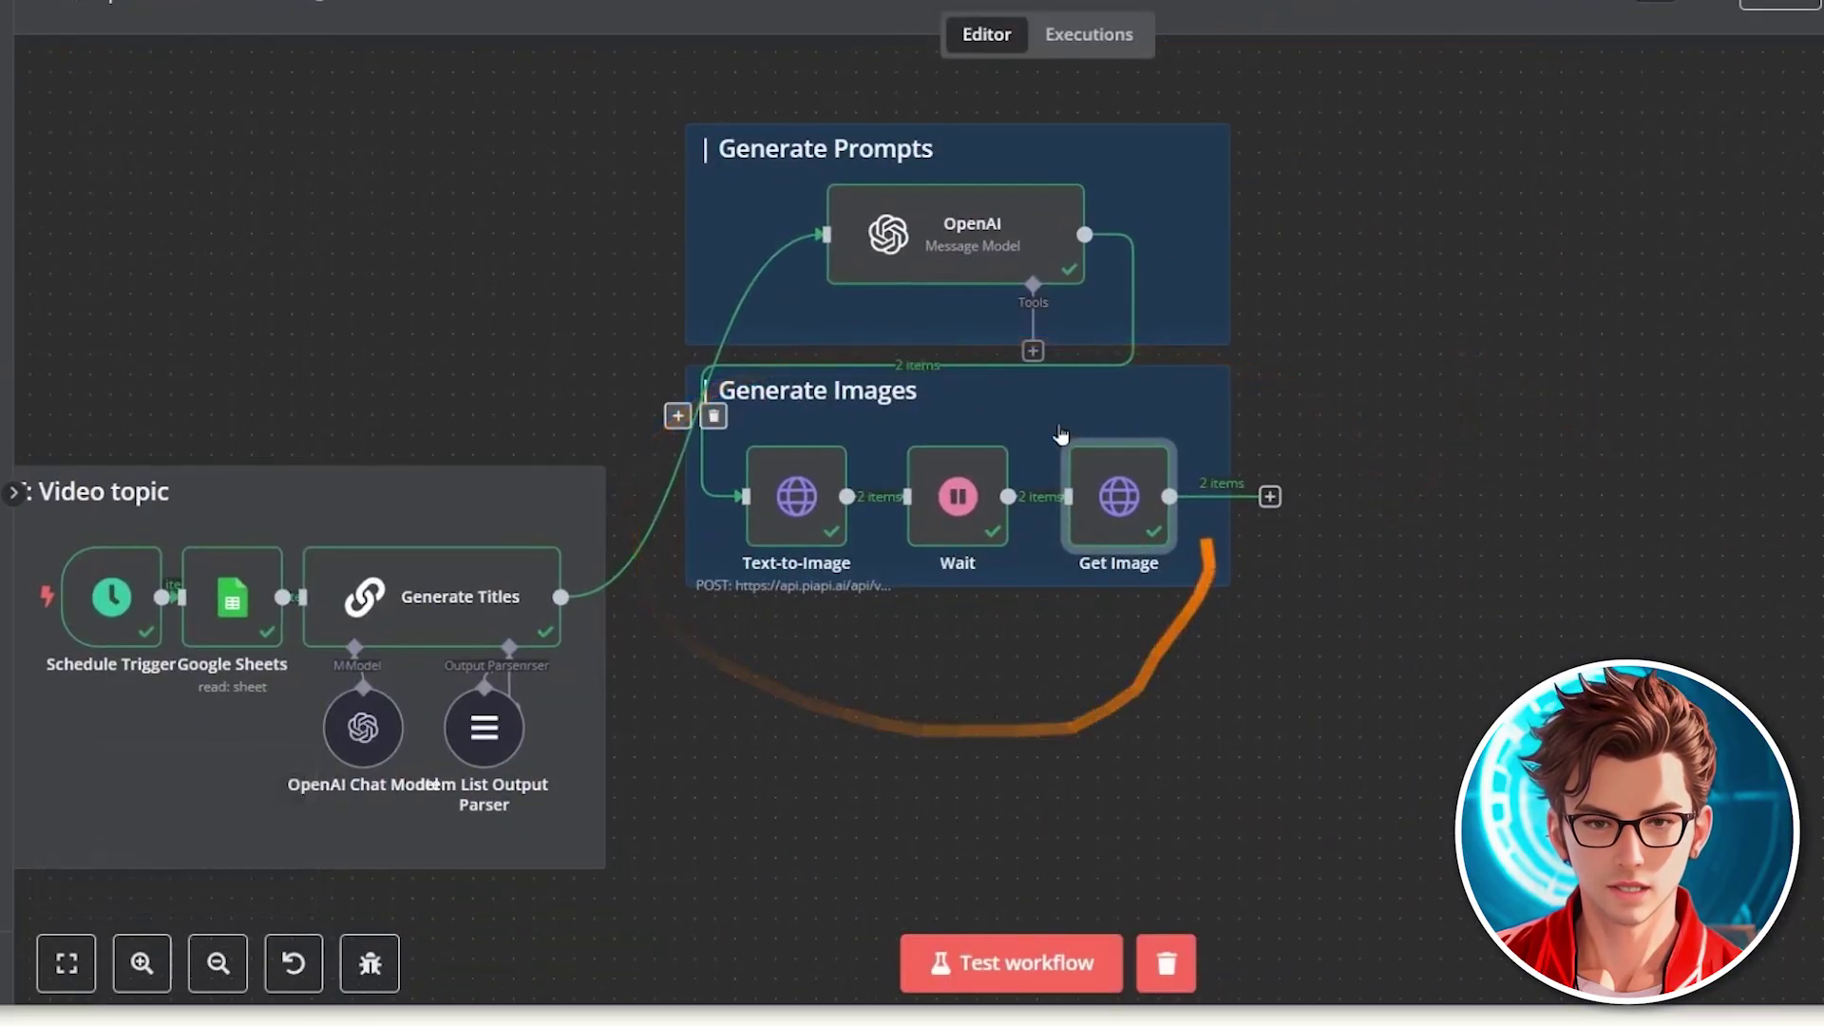
left_click_drag(1160, 717, 1231, 616)
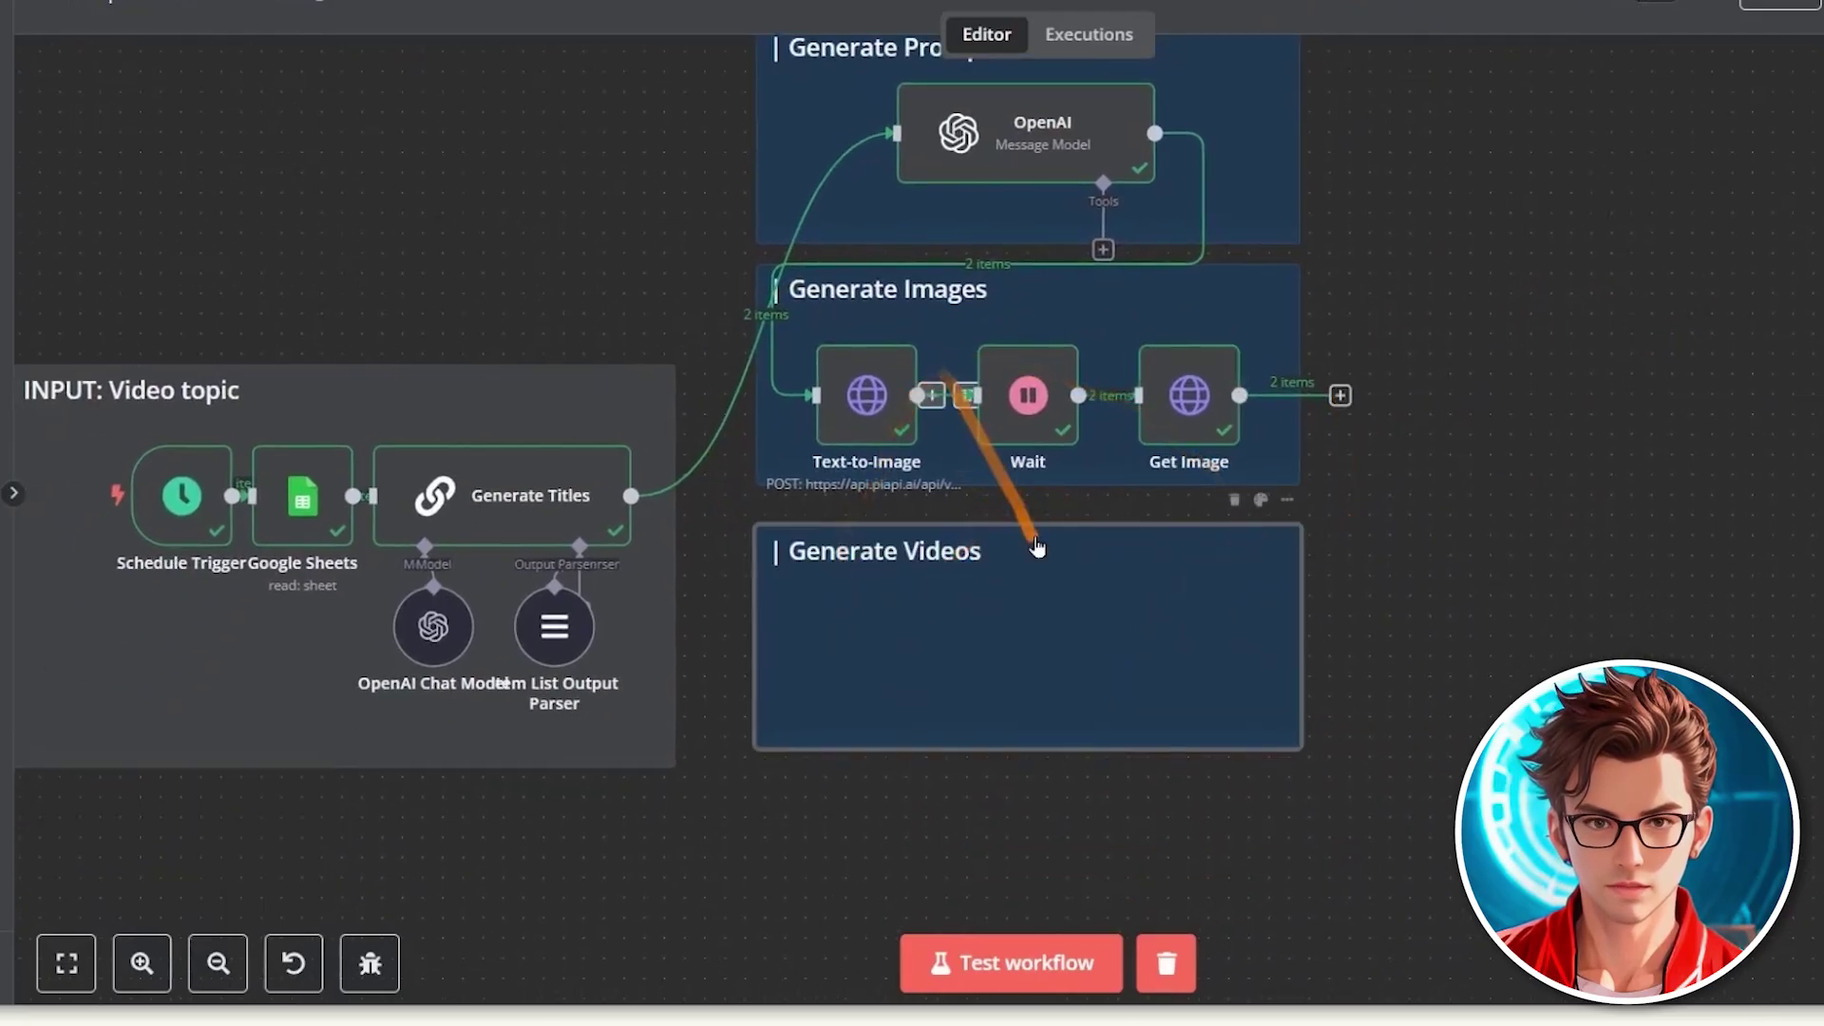
Step: Duplicate the Text-to-Image node into the Generate Videos section and connect the Get Image output to the copy
left_click(871, 403)
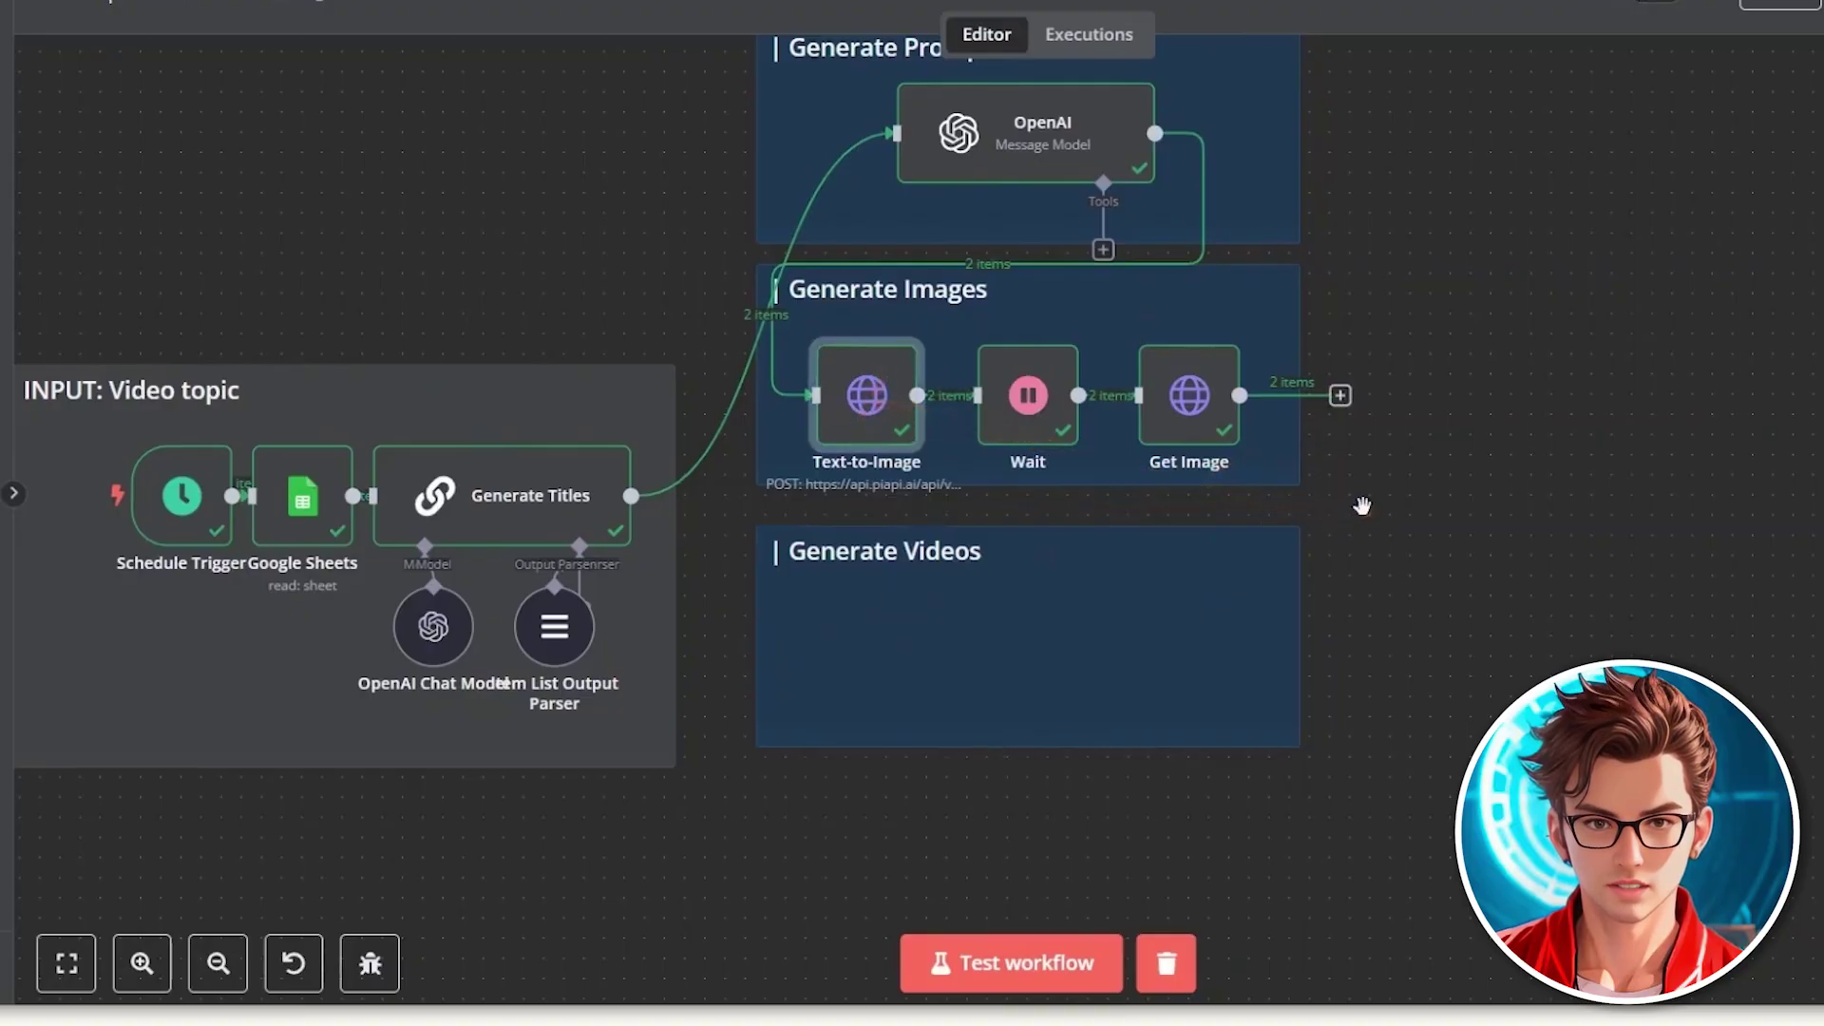
key("ctrl+c")
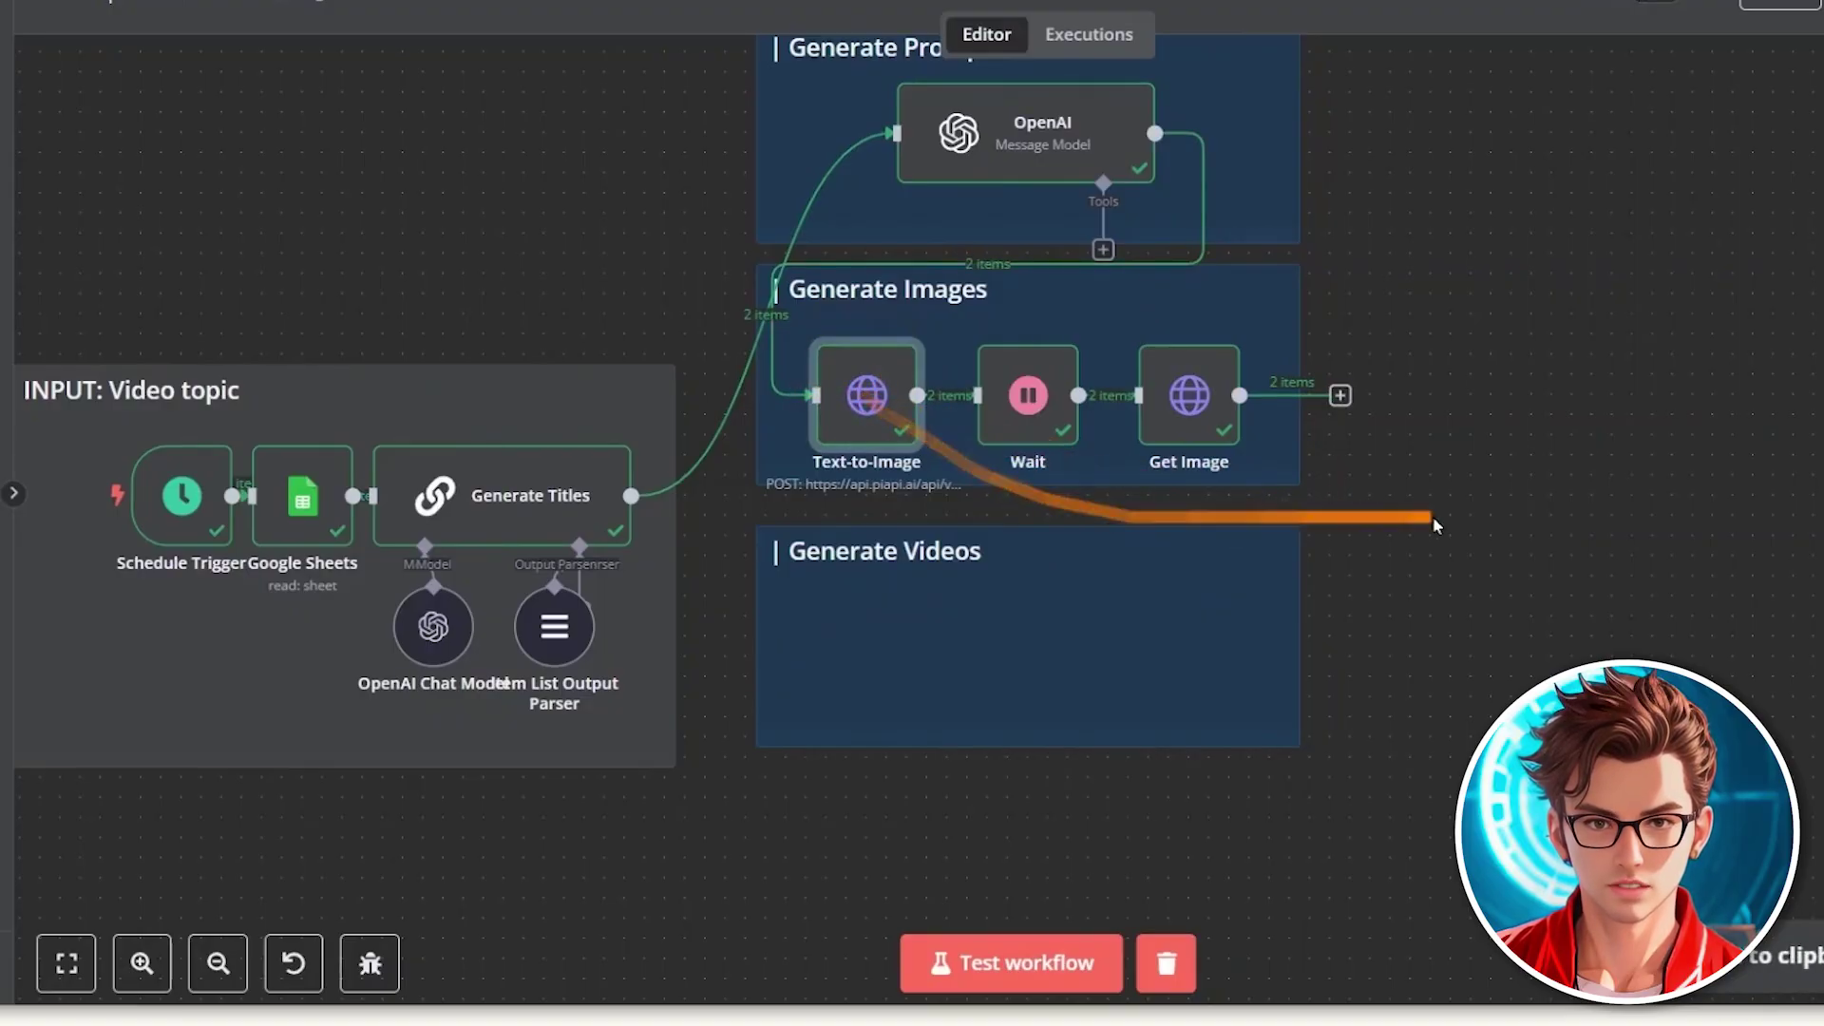
key("ctrl+v")
left_click_drag(1053, 644, 867, 651)
mouse_move(1339, 391)
left_mouse_down()
mouse_move(1368, 430)
mouse_move(866, 635)
left_mouse_up()
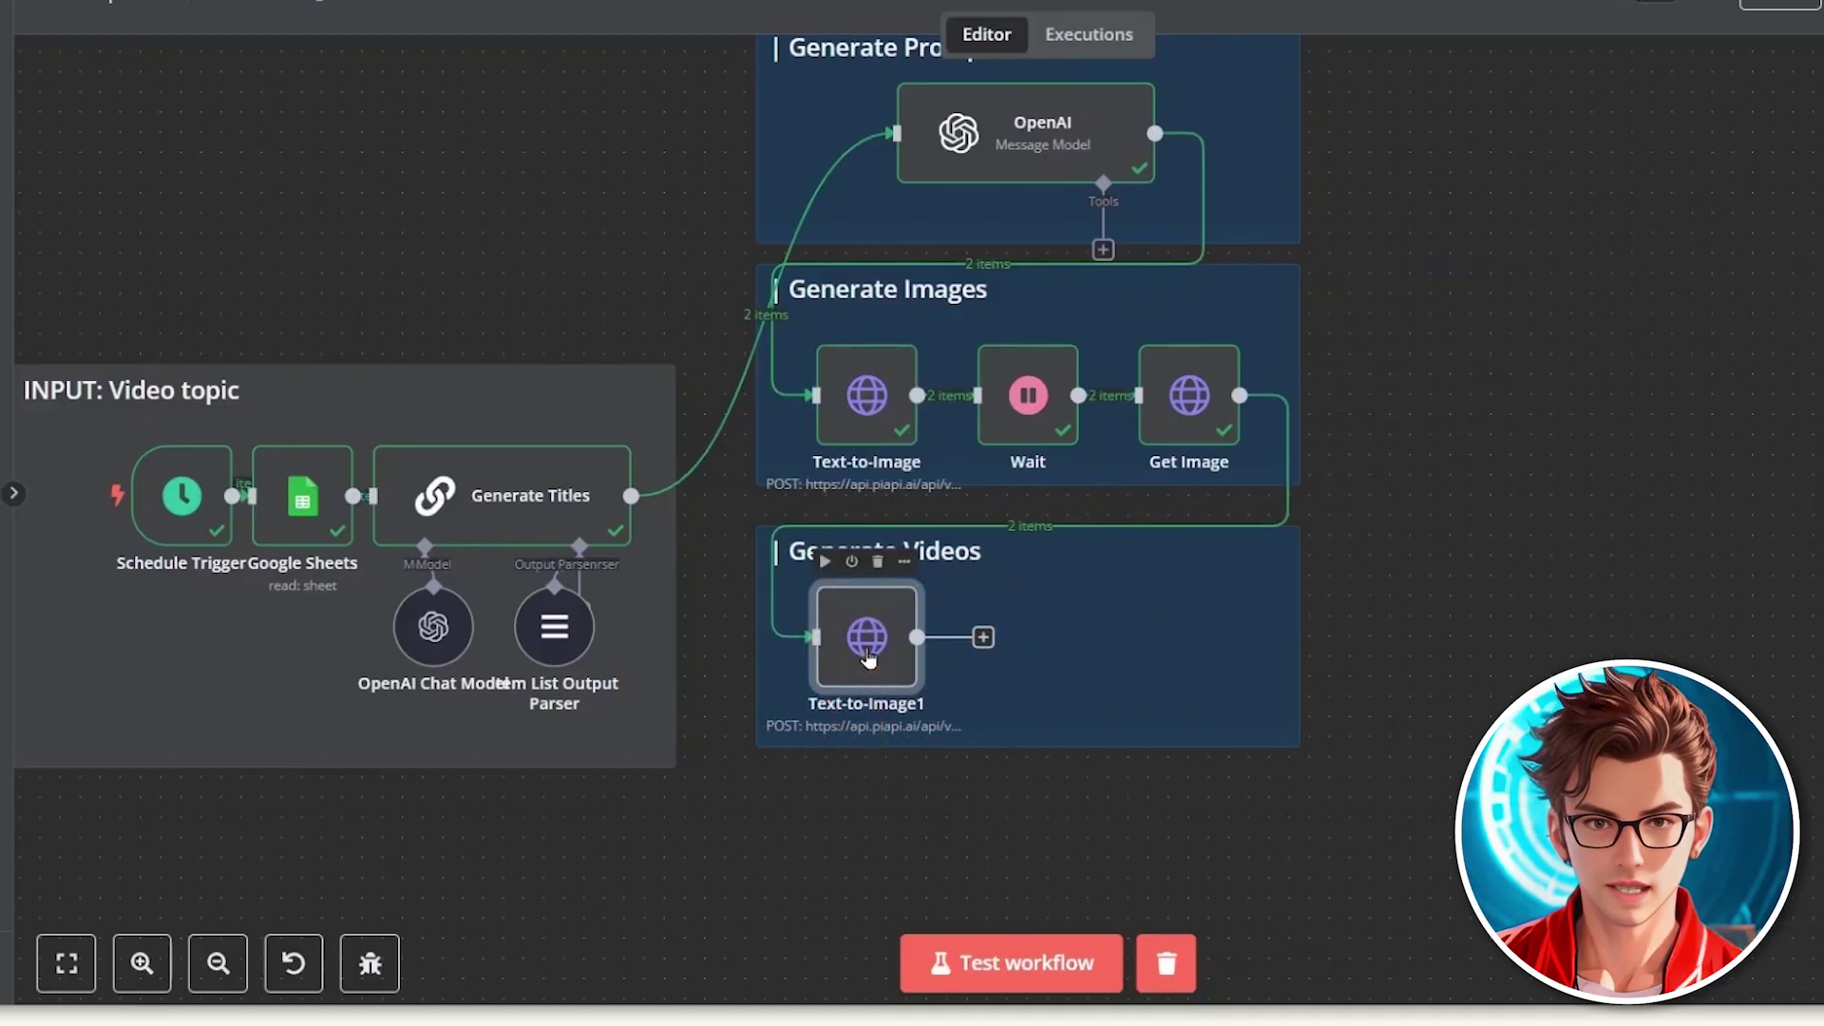
Step: Open the duplicated request node in the Generate Videos section and rename it "Image-to-Video"
double_click(868, 656)
left_click(778, 31)
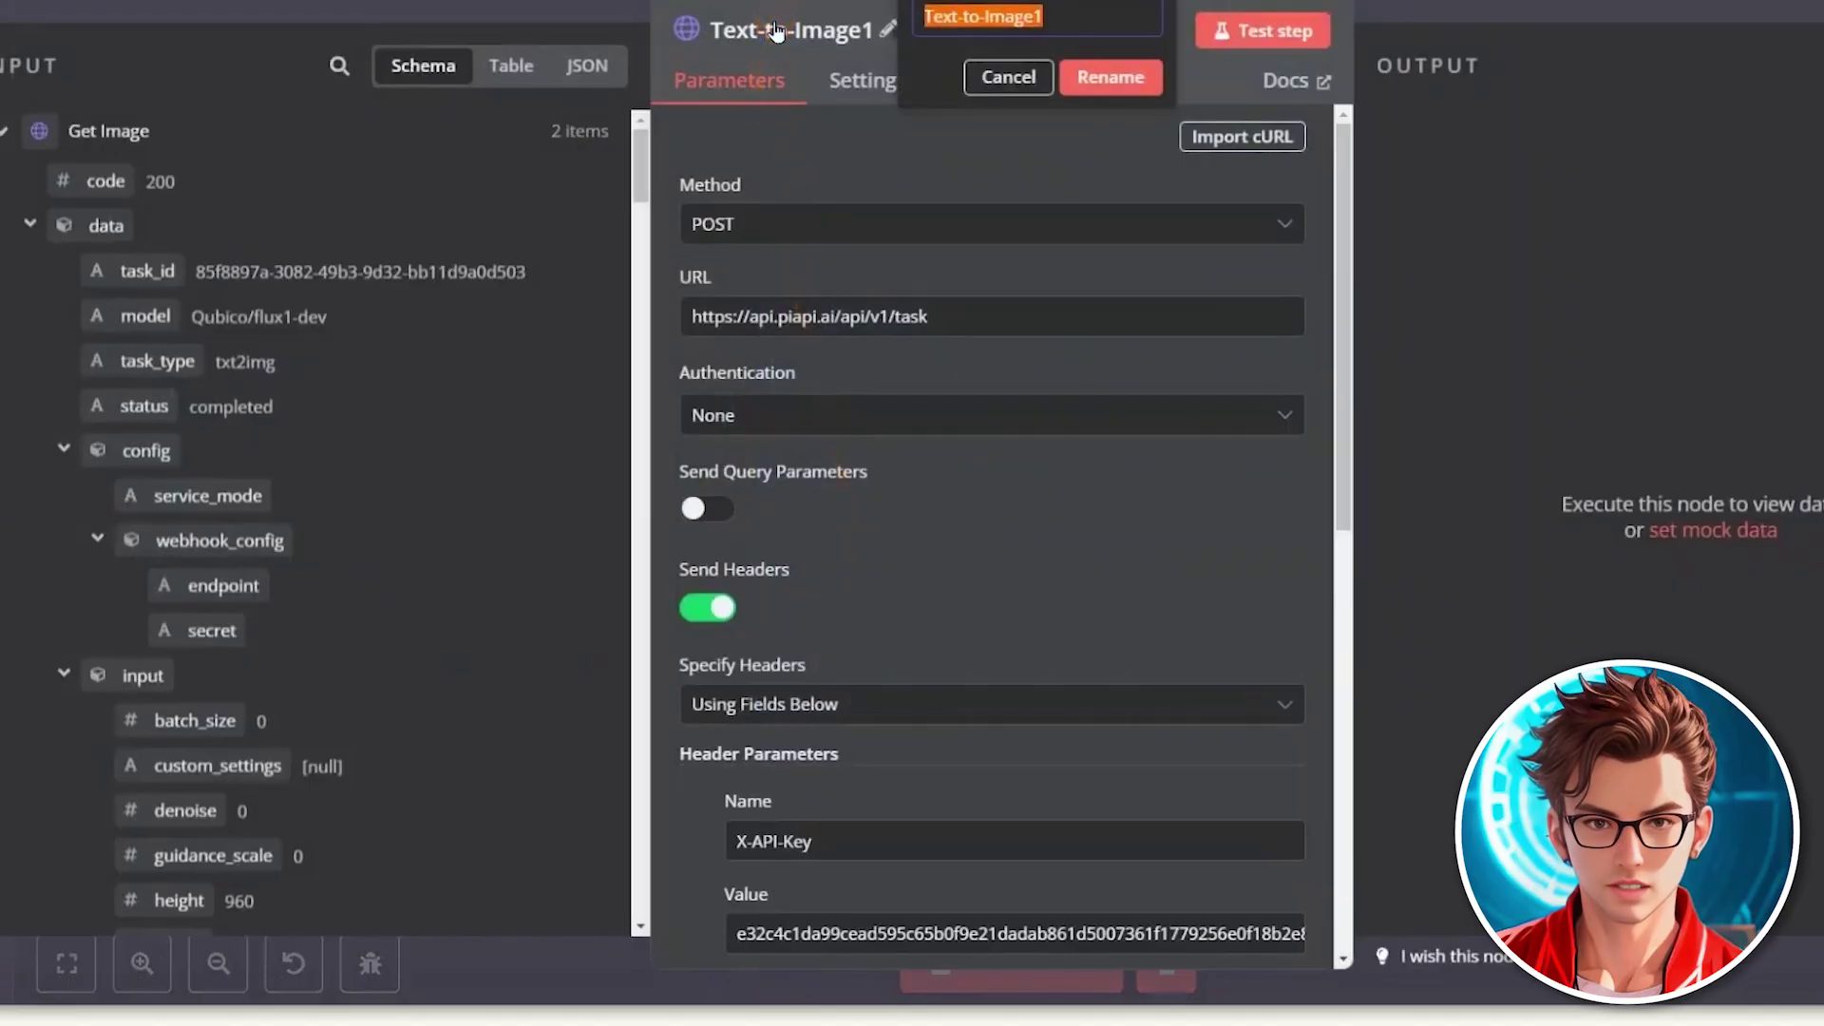
type("Image-to-Video")
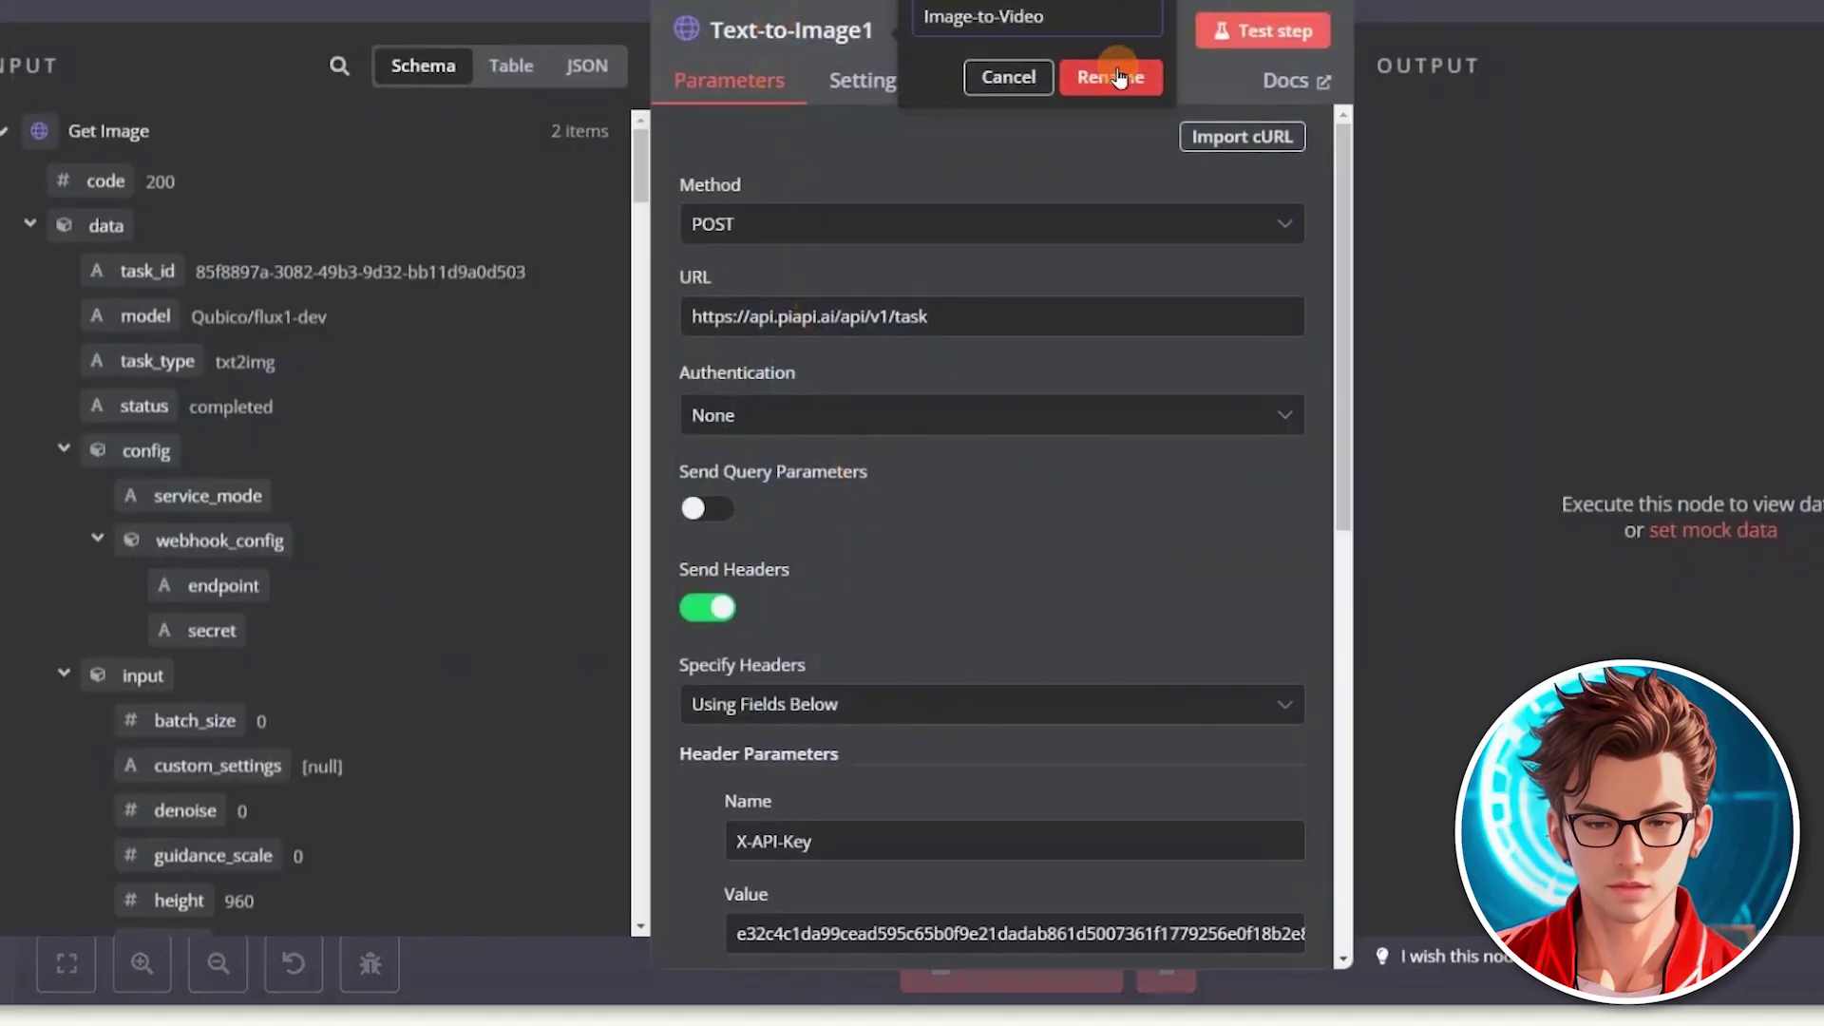
left_click(1106, 76)
Step: Copy the JSON from the MintedWealth Community's "Kling - Video Generator" page and use it as the Image-to-Video node's body expression
scroll(950, 589, "down", 5)
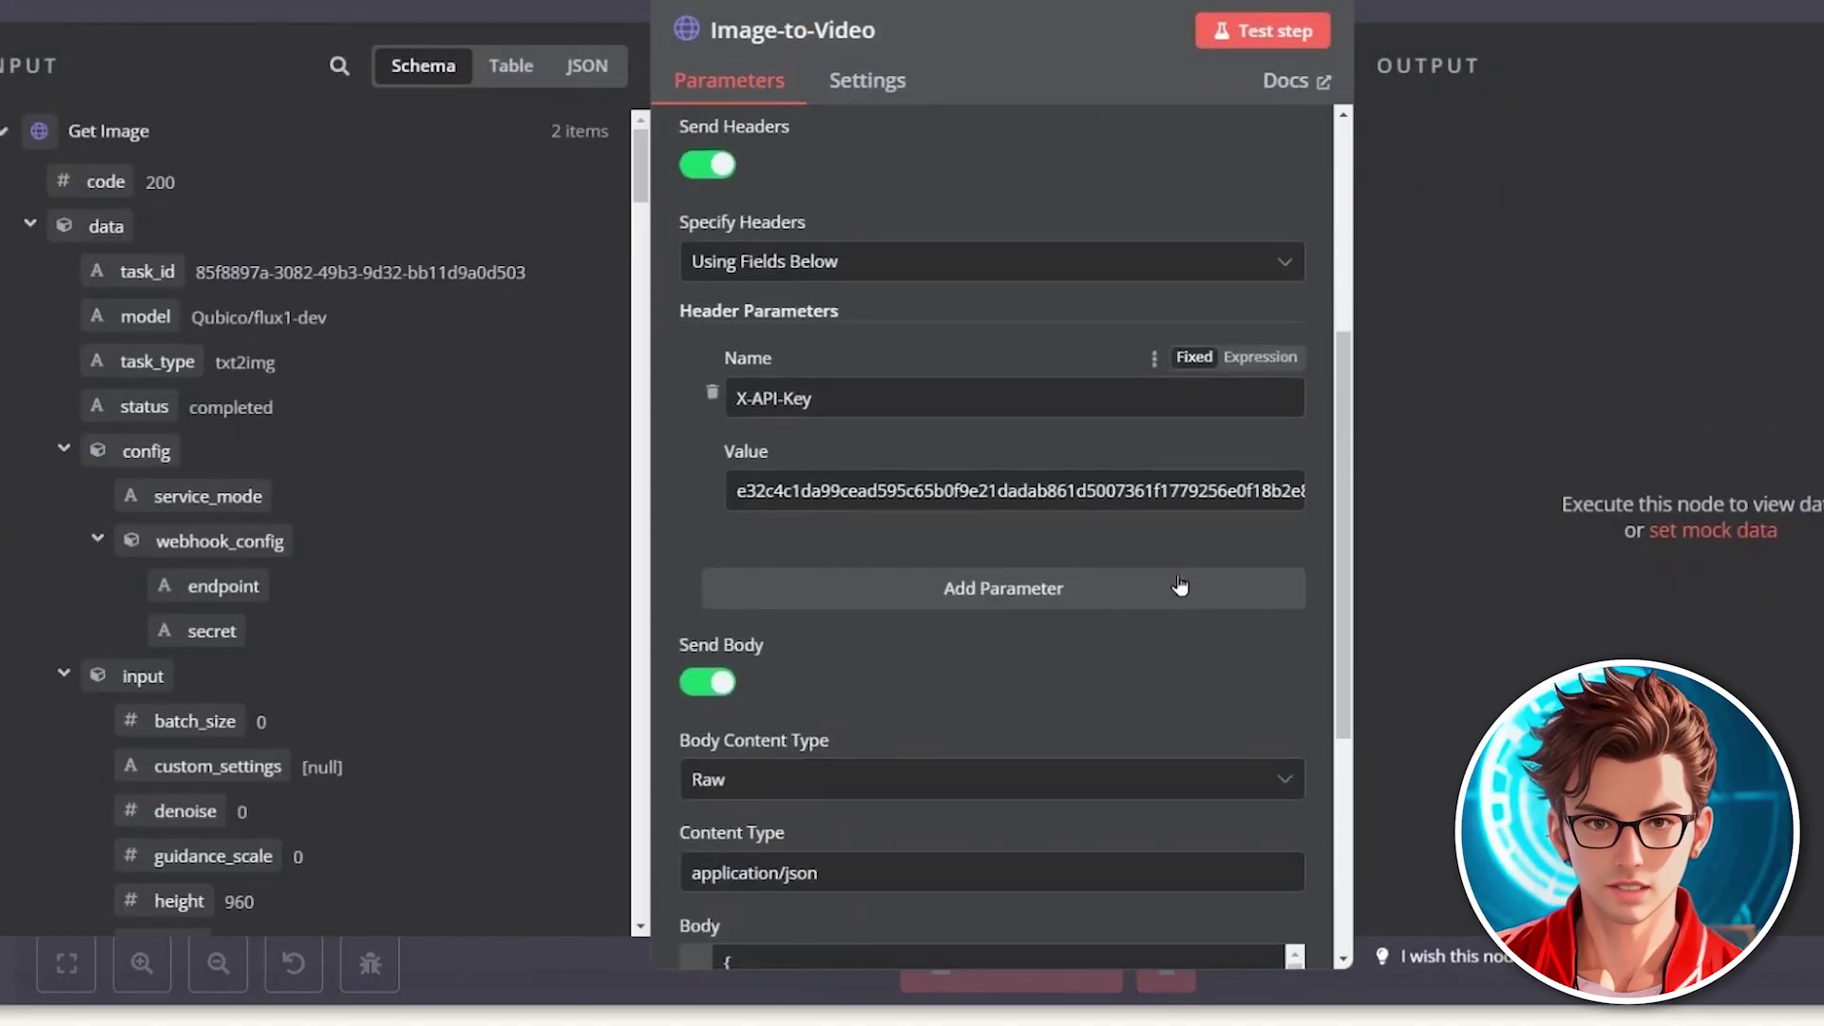
scroll(1087, 634, "down", 1)
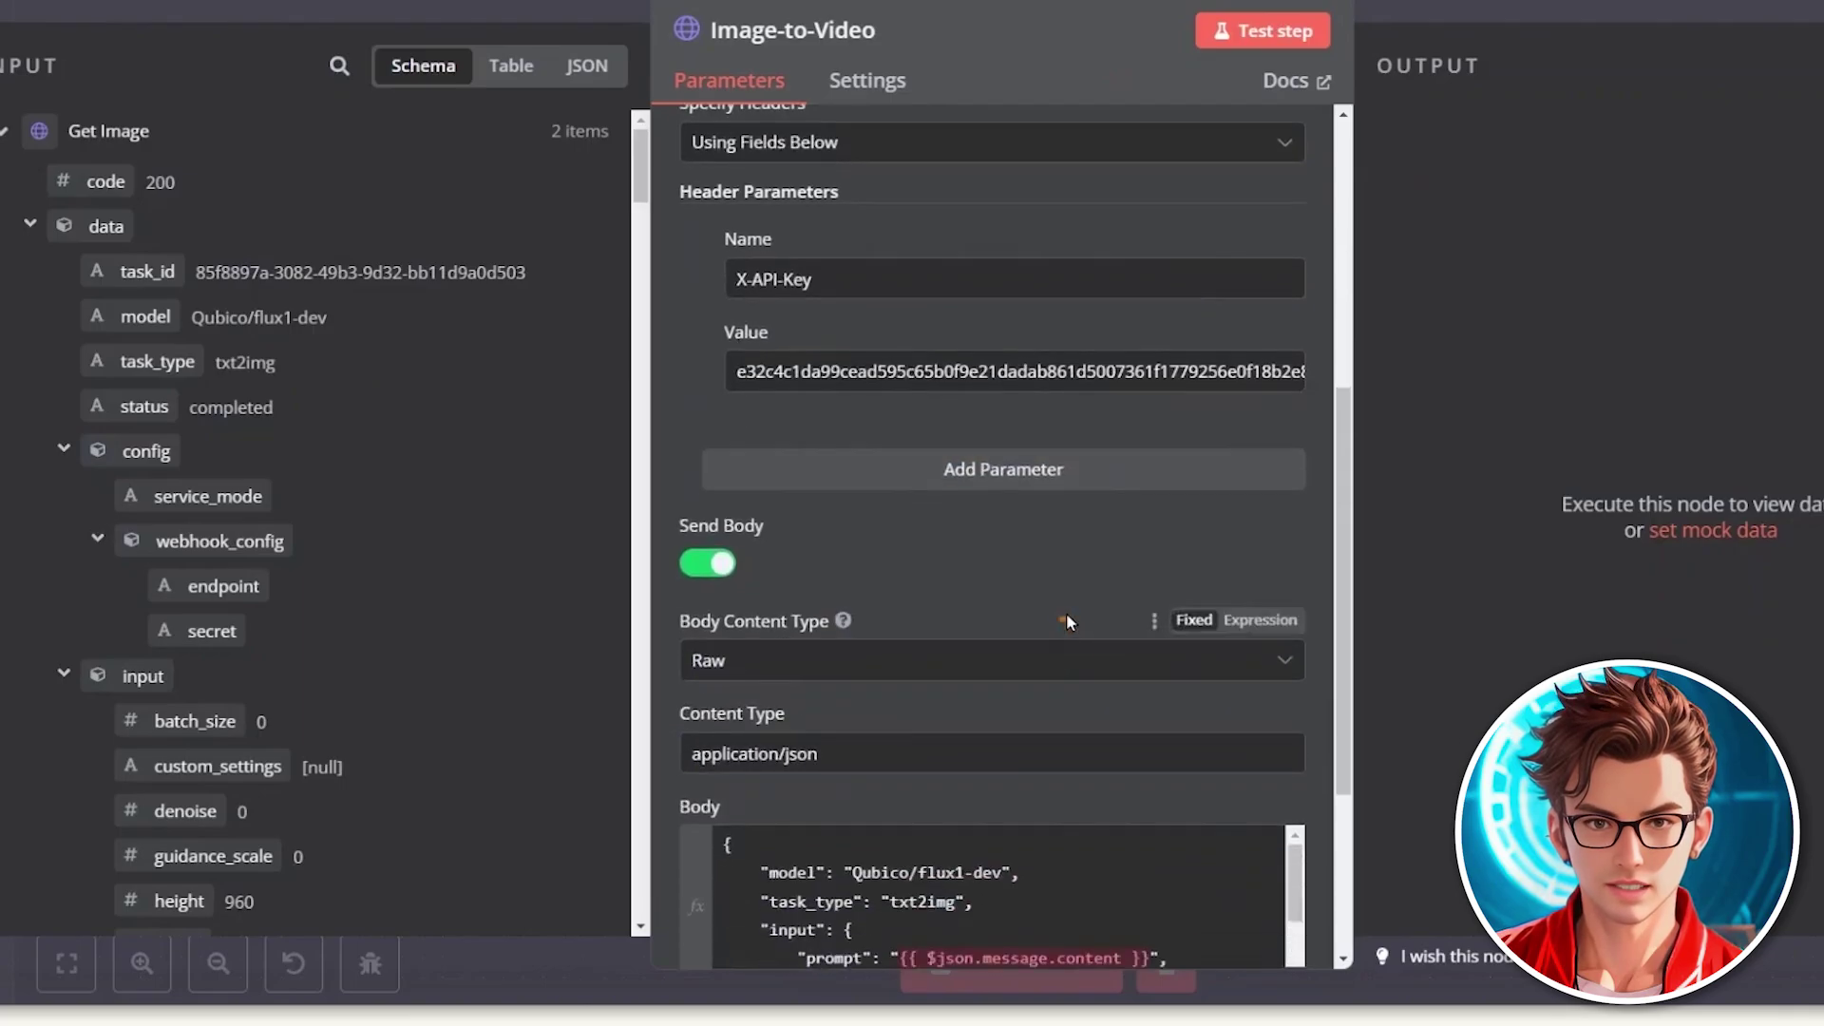
scroll(1068, 622, "down", 3)
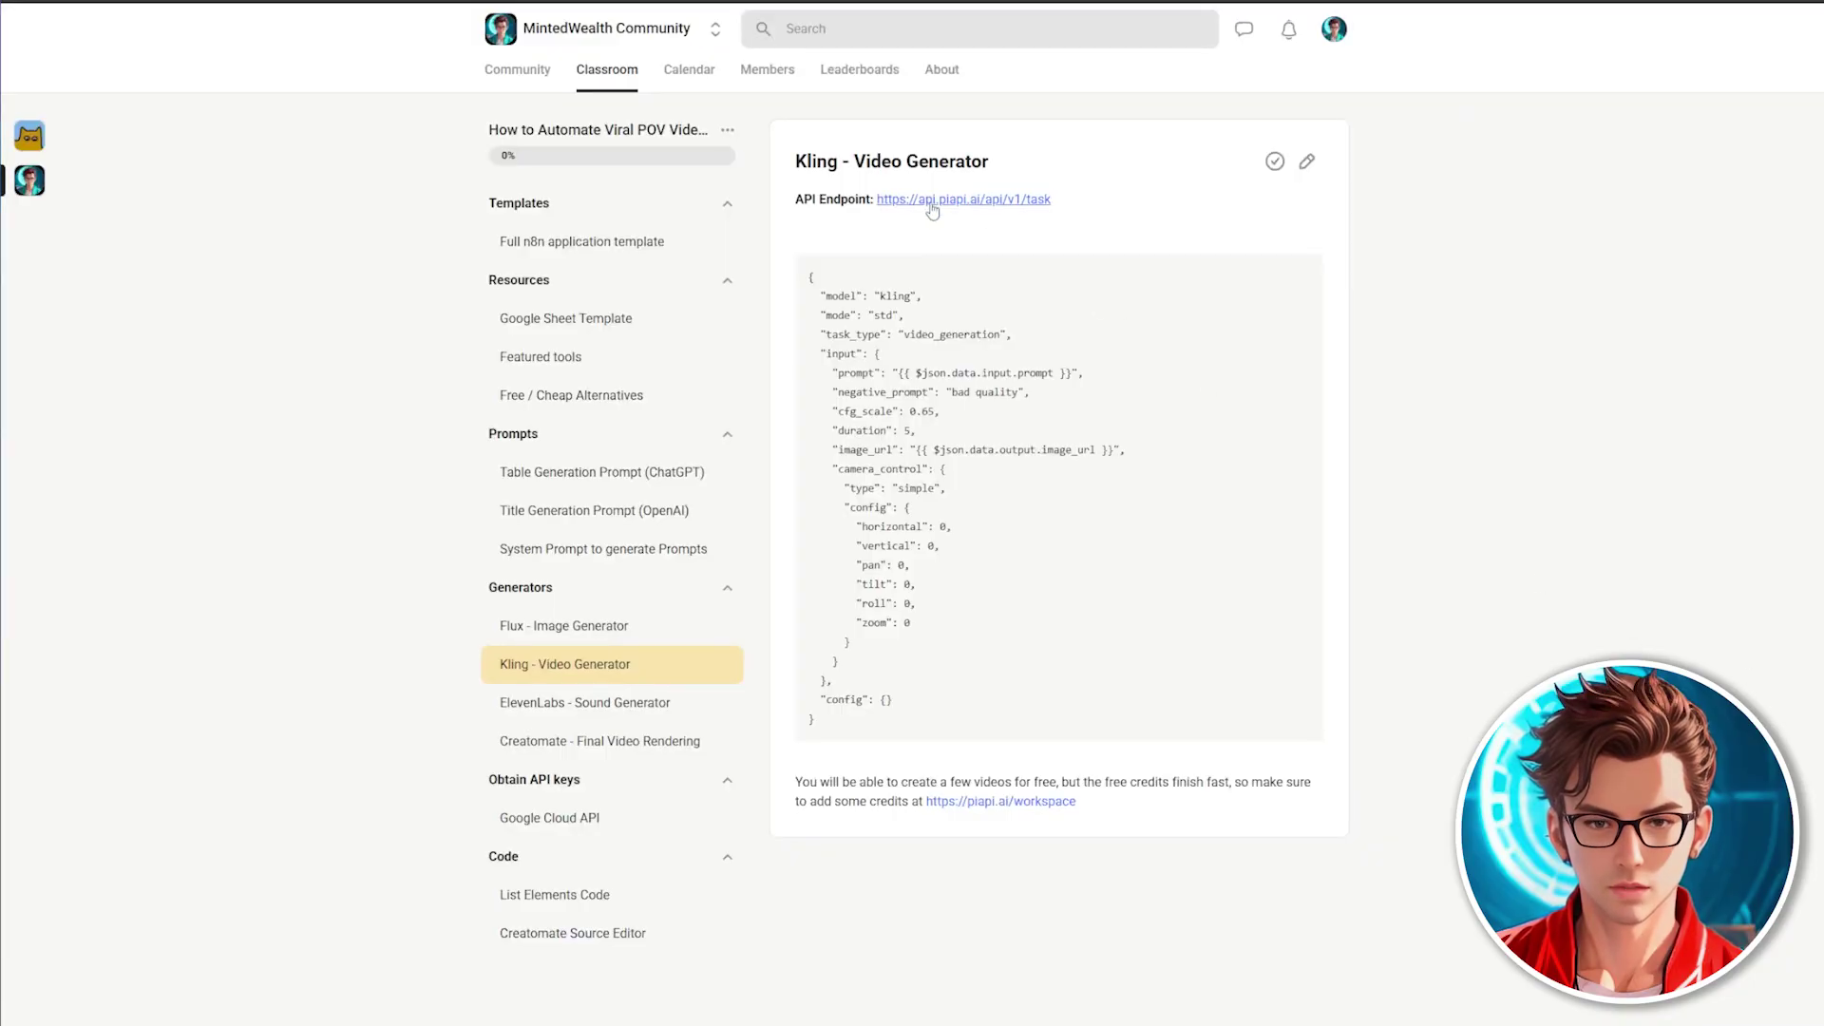
triple_click(897, 153)
left_click_drag(1093, 200, 893, 201)
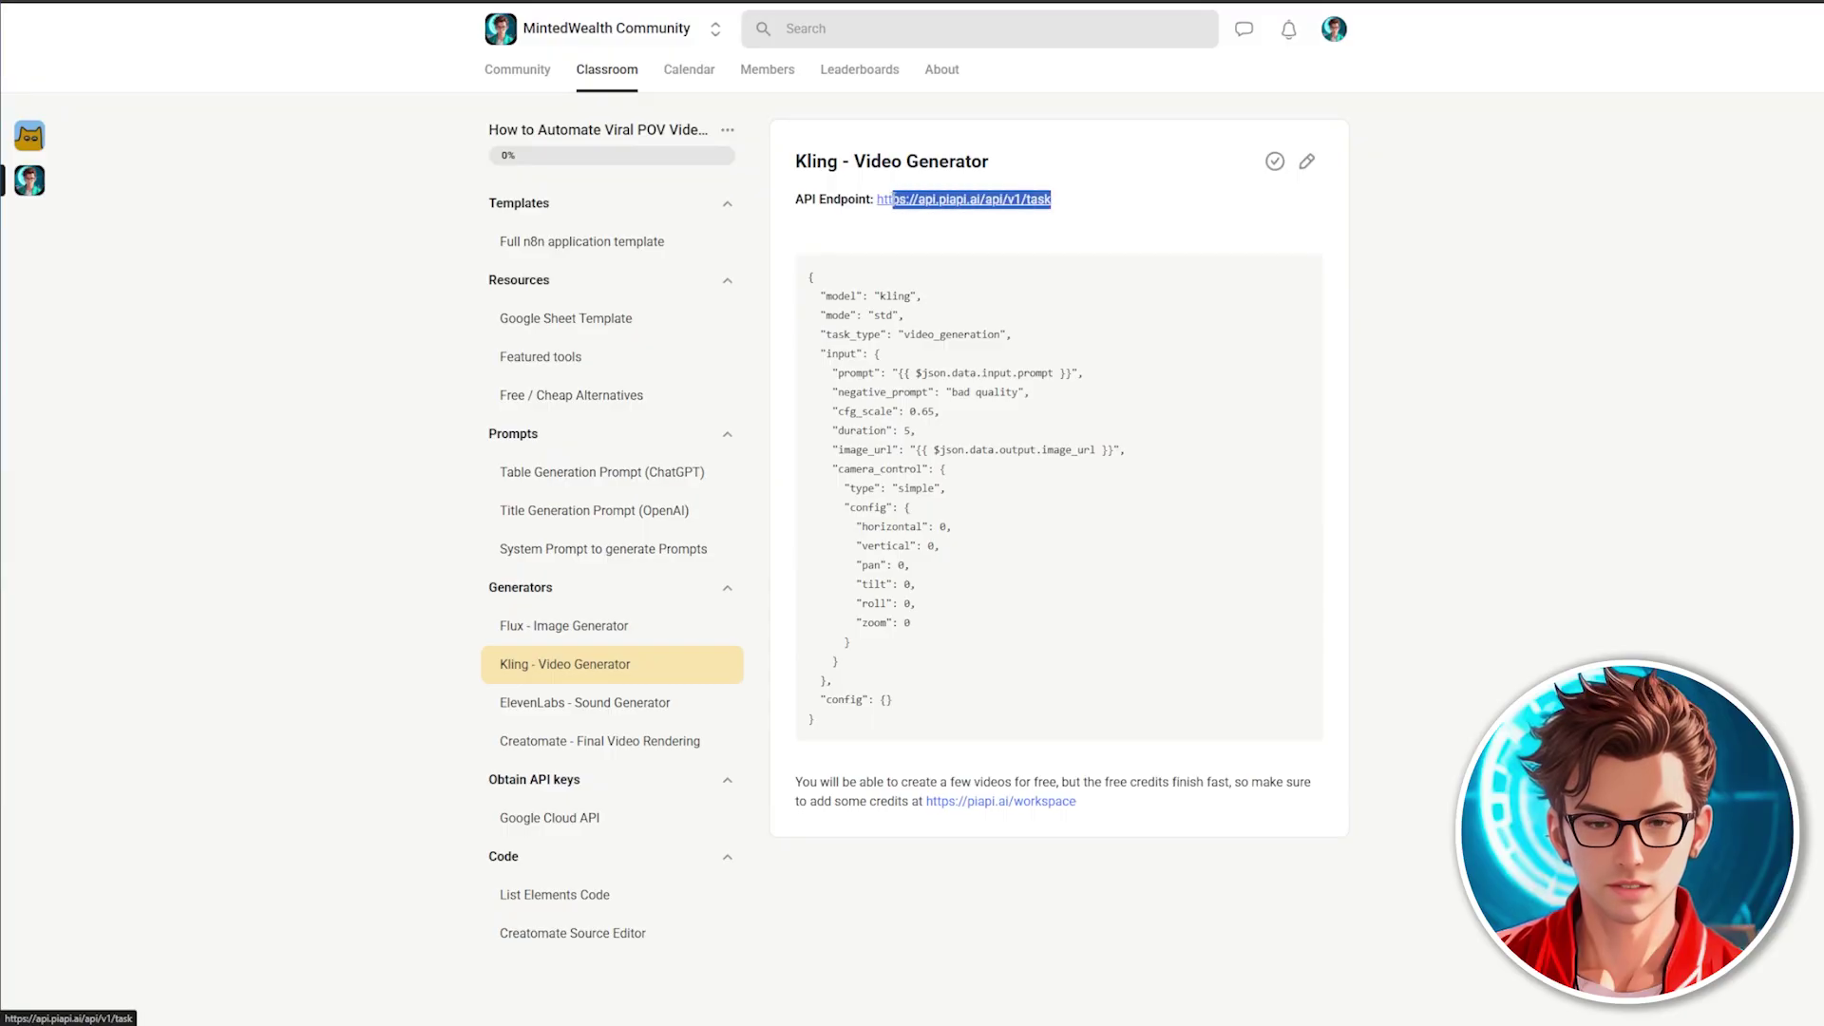
left_click(1026, 241)
triple_click(965, 451)
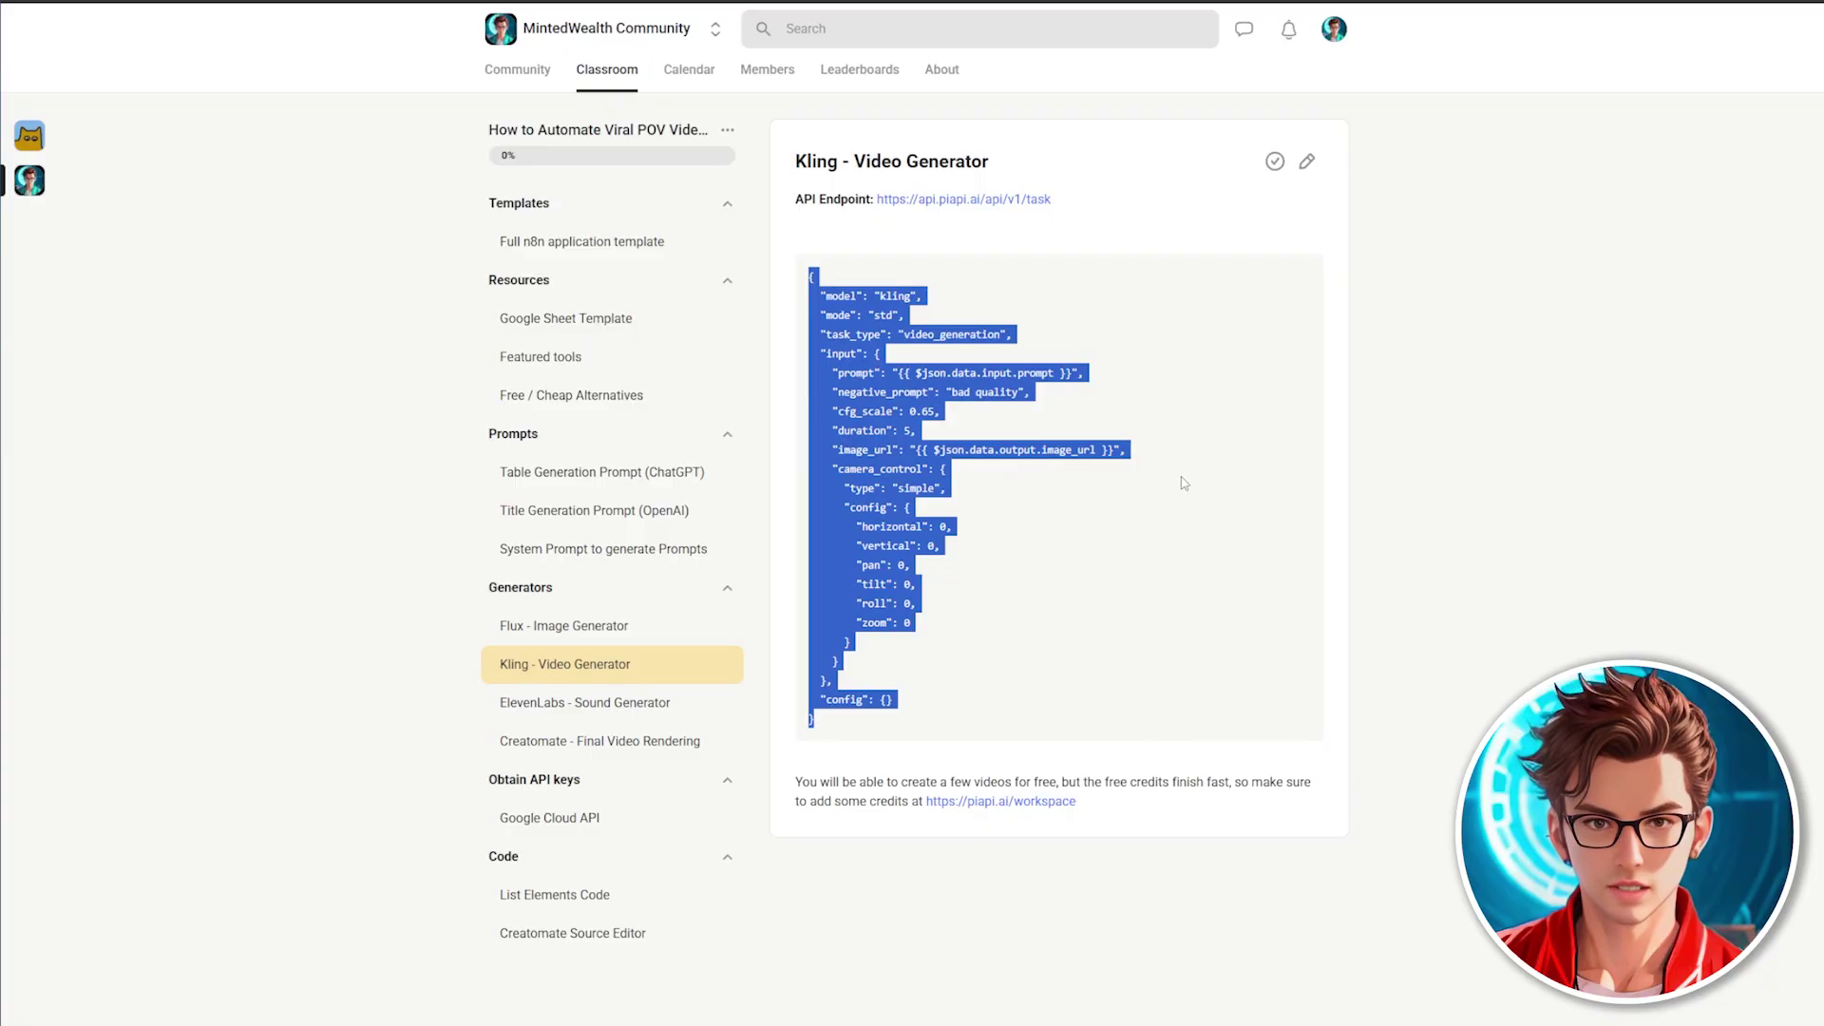
left_click(1204, 542)
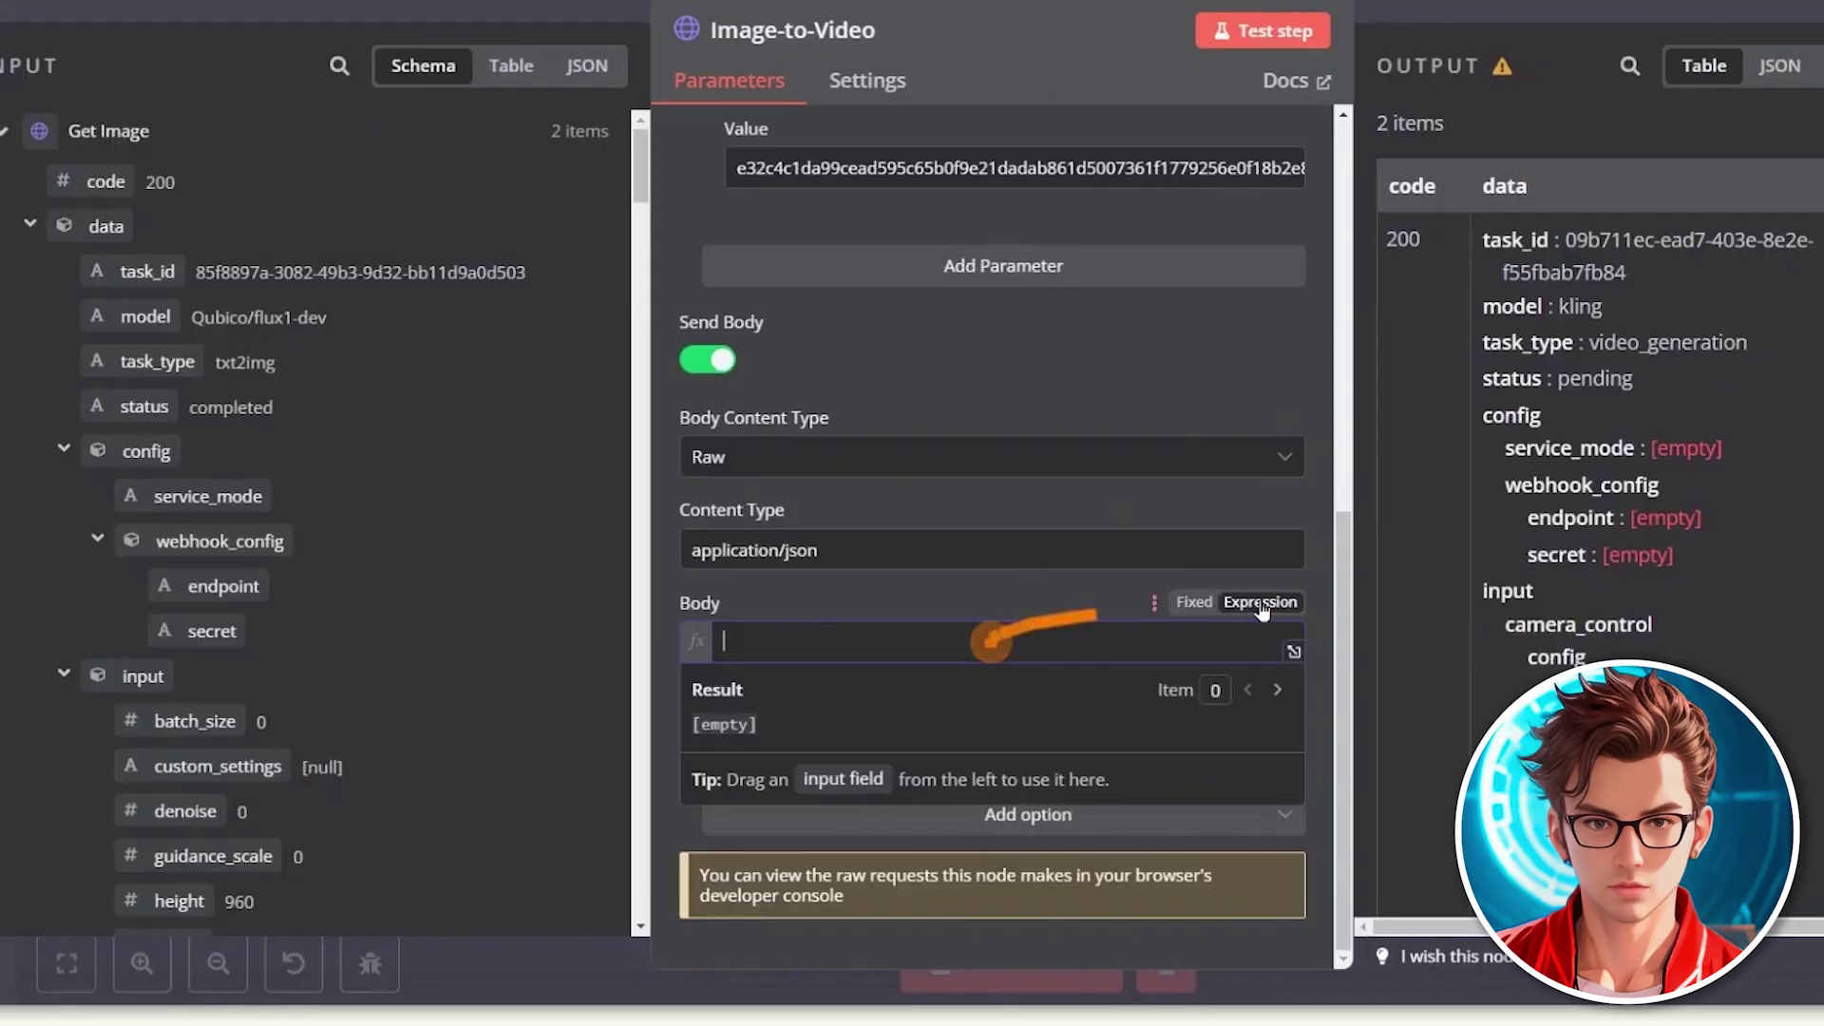
left_click(1216, 642)
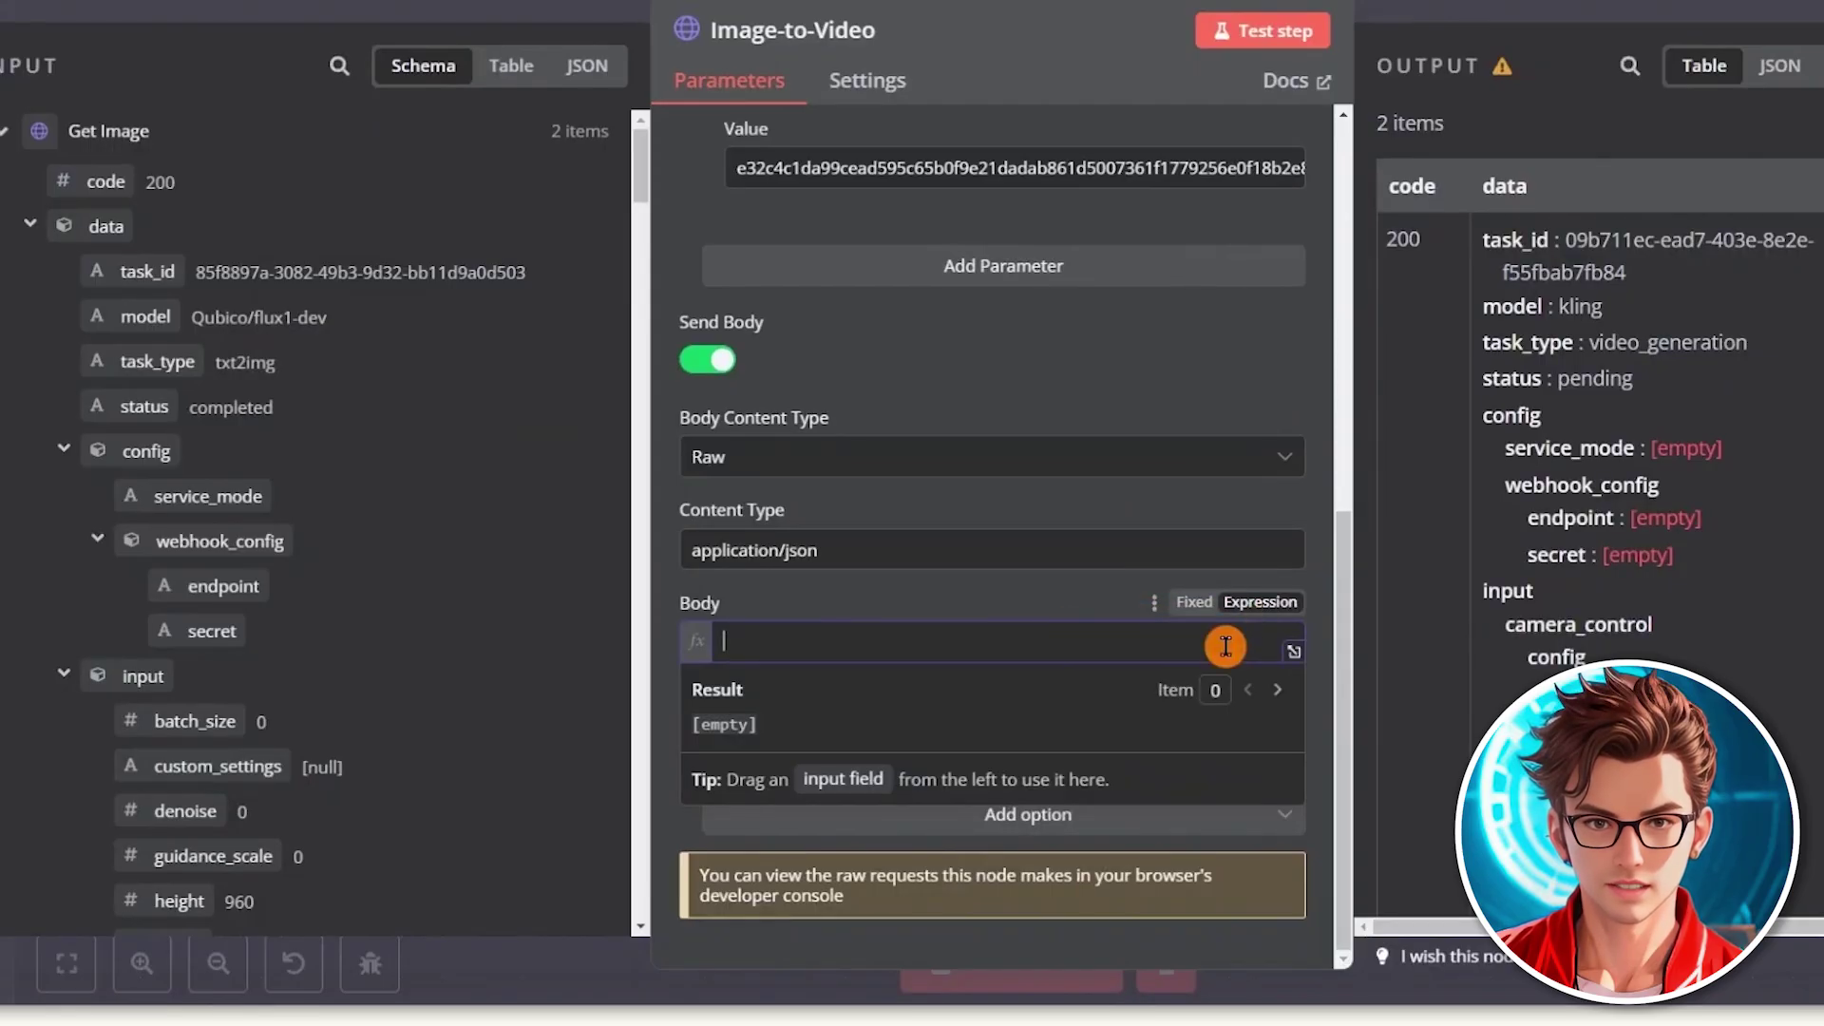
key("ctrl+v")
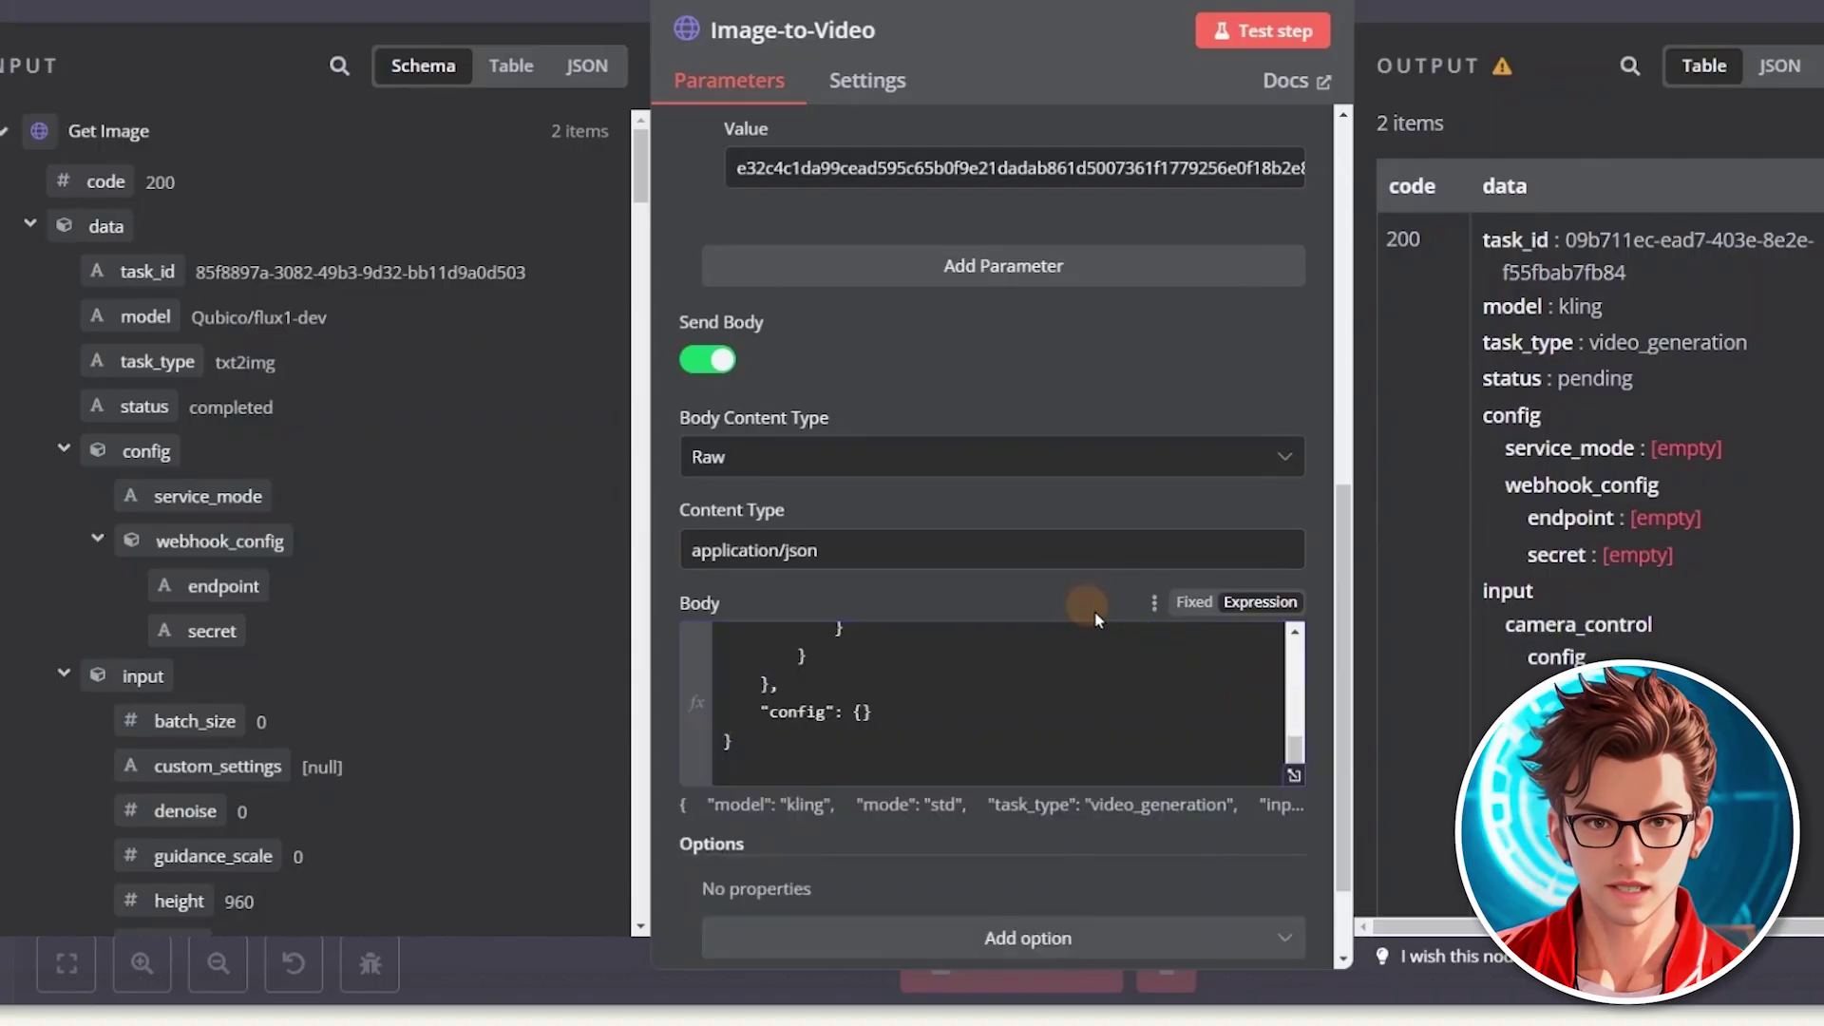
Step: Open the expanded body expression and examine the model, prompt and image_url fields together with their resolved results
left_click(1294, 776)
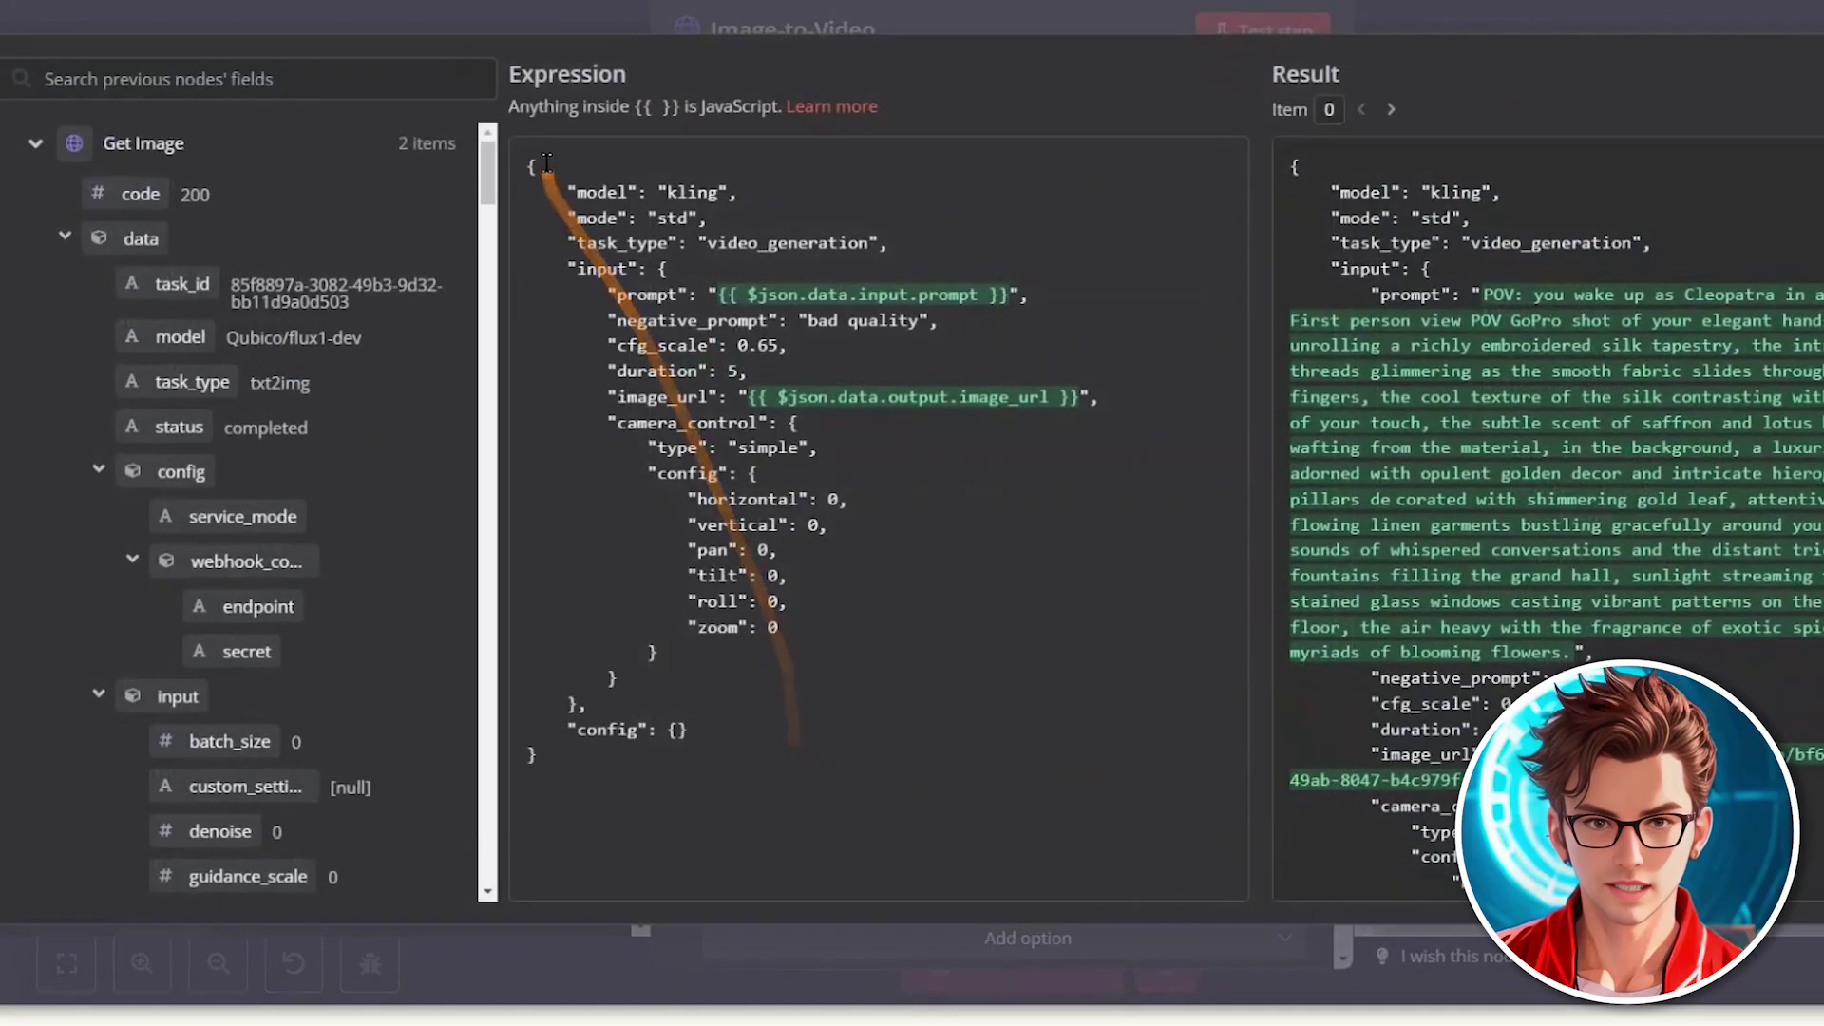
double_click(668, 194)
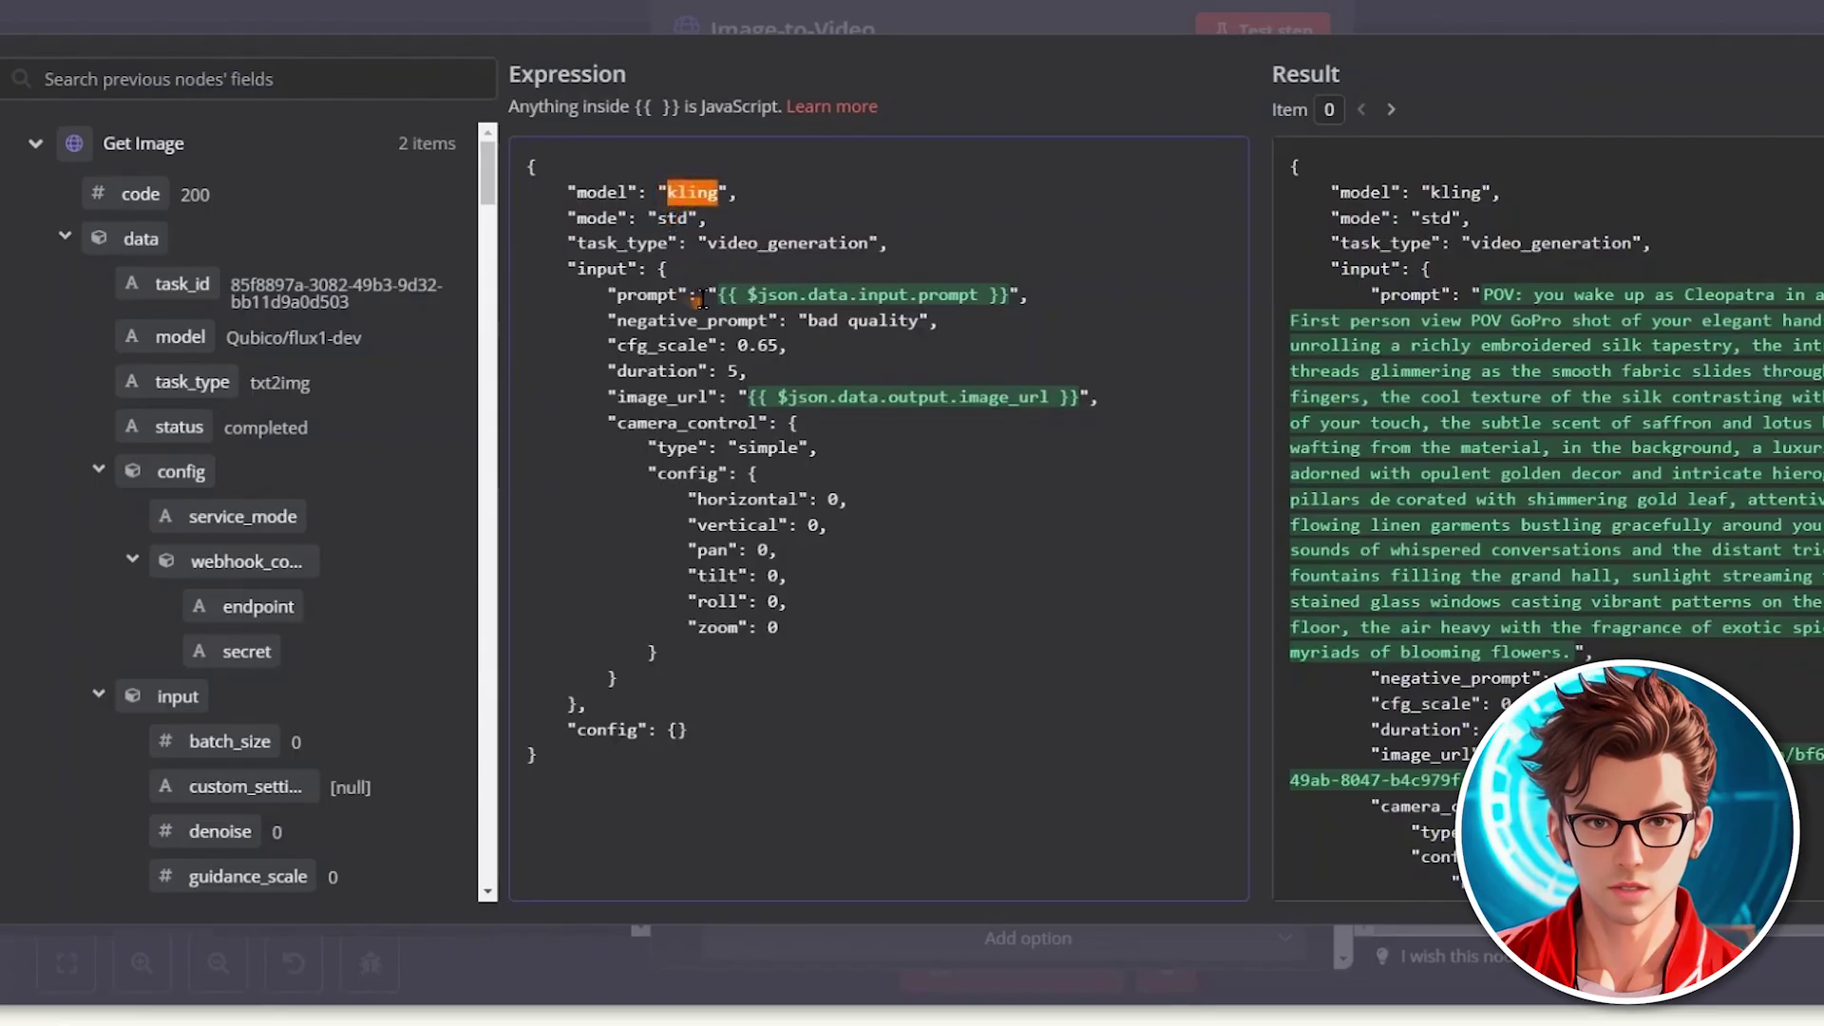
left_click_drag(716, 299, 1009, 296)
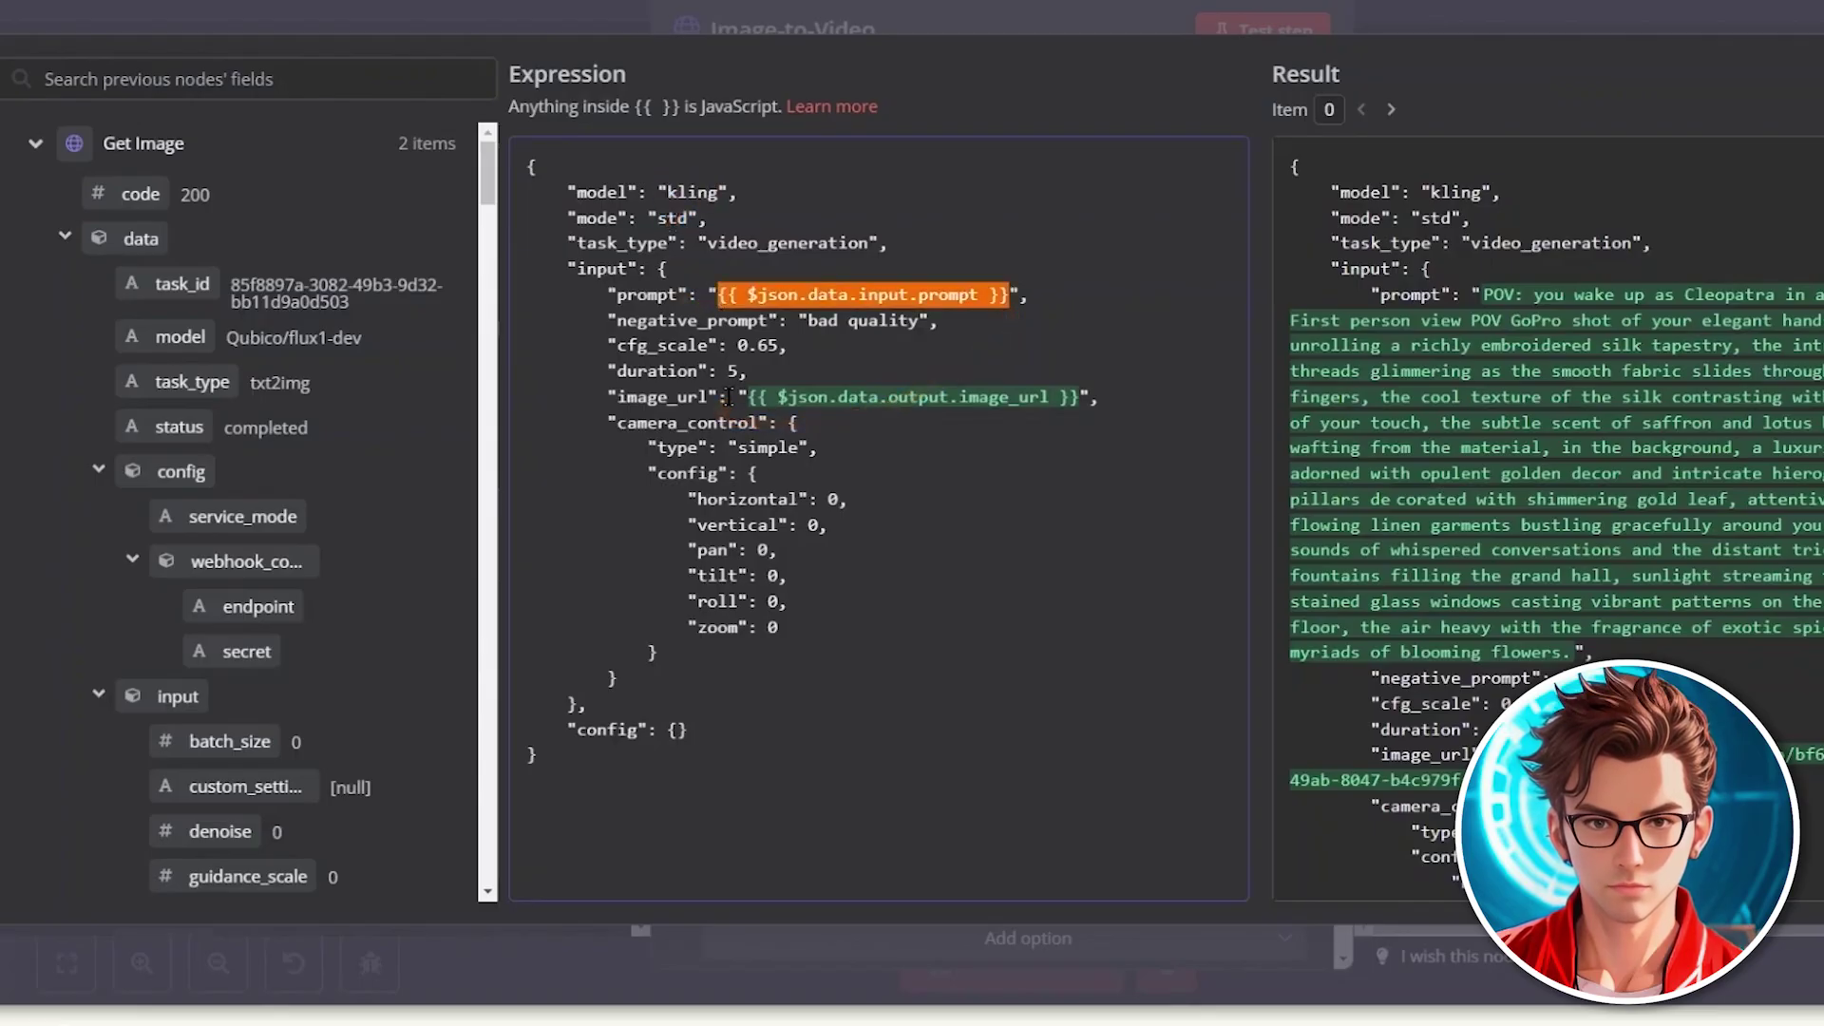
left_click_drag(748, 400, 1085, 400)
left_click_drag(1471, 780, 1294, 167)
left_click(1520, 656)
scroll(1520, 656, "down", 3)
scroll(1520, 656, "up", 2)
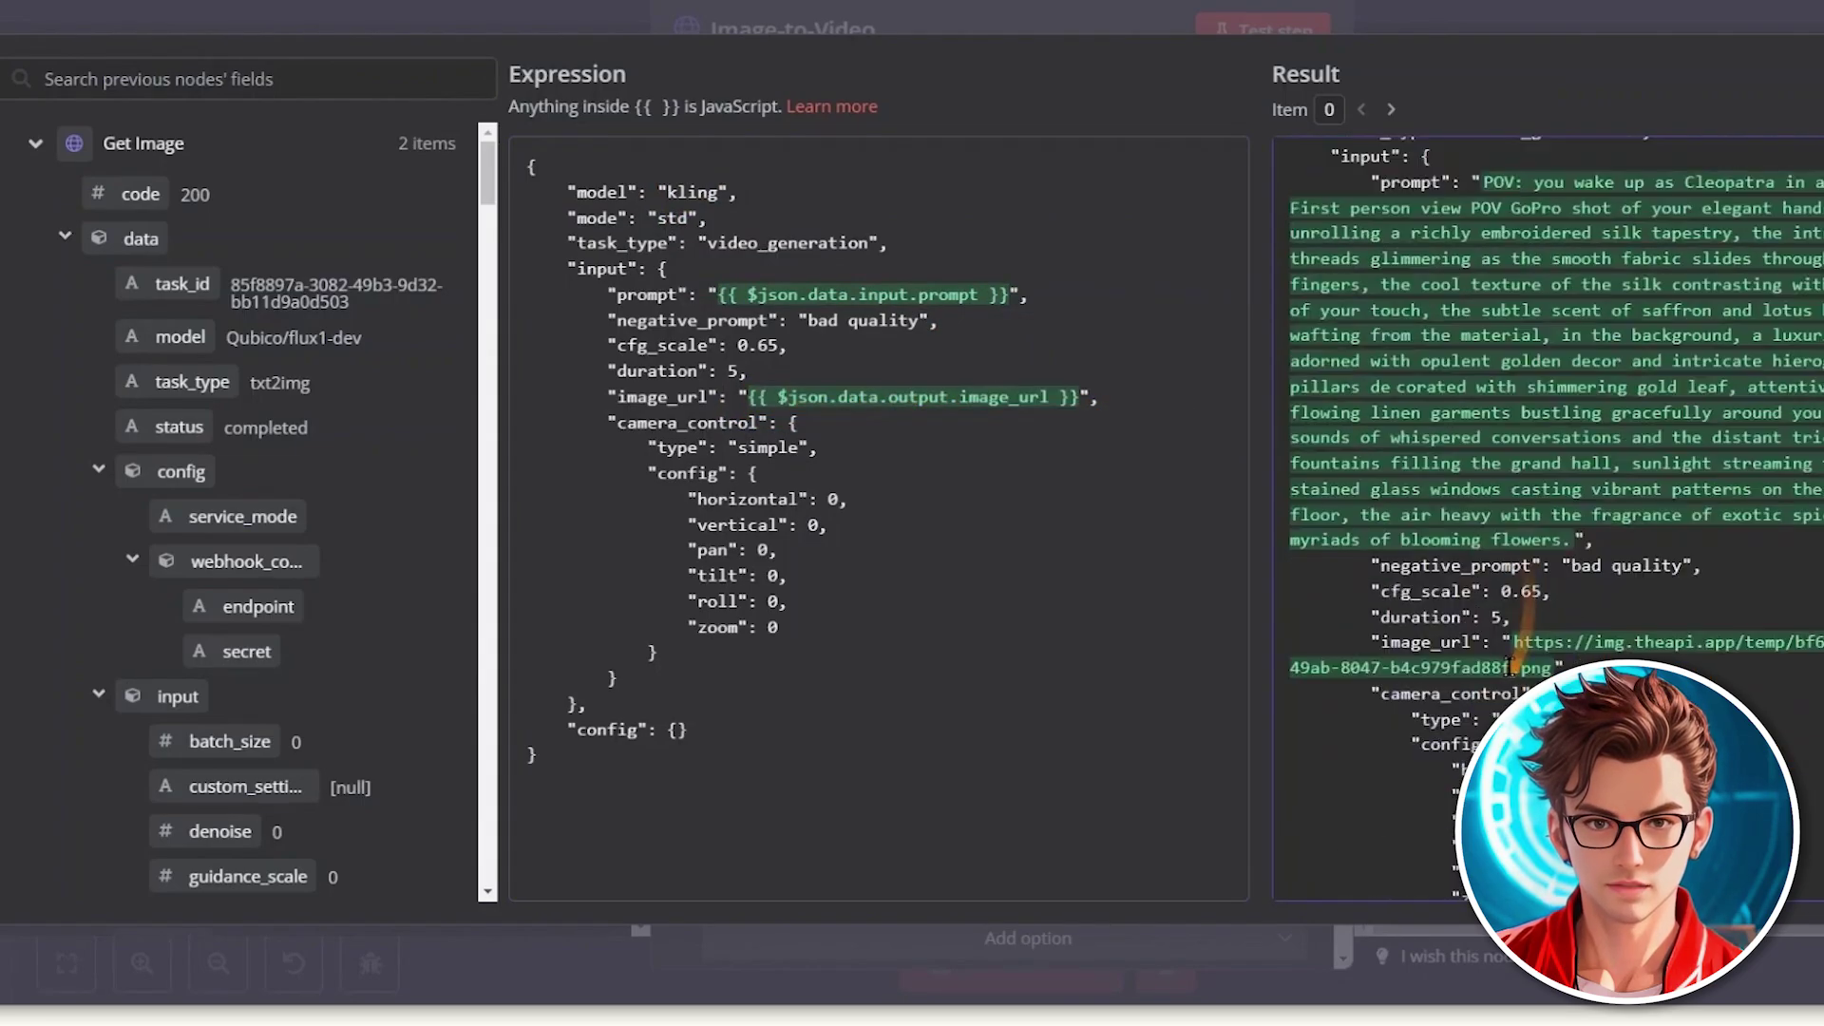
left_click_drag(1516, 646, 1552, 669)
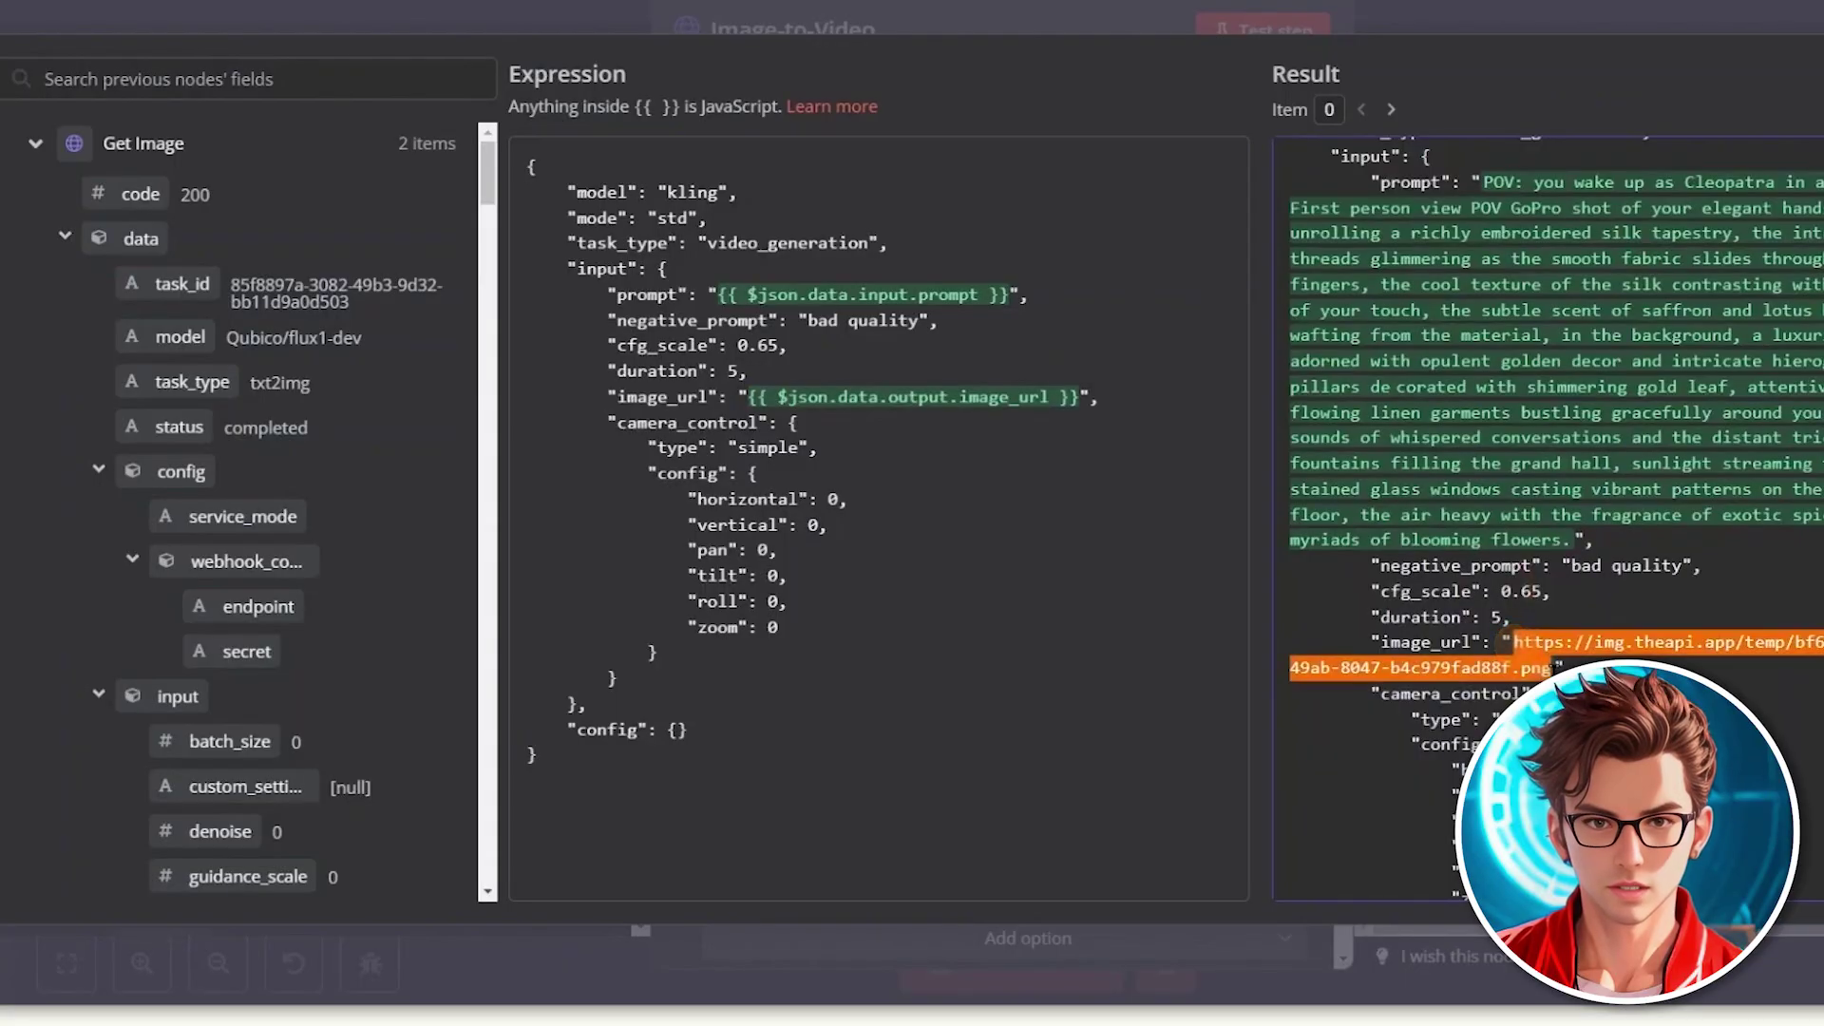
left_click(1524, 583)
left_click_drag(677, 397, 820, 773)
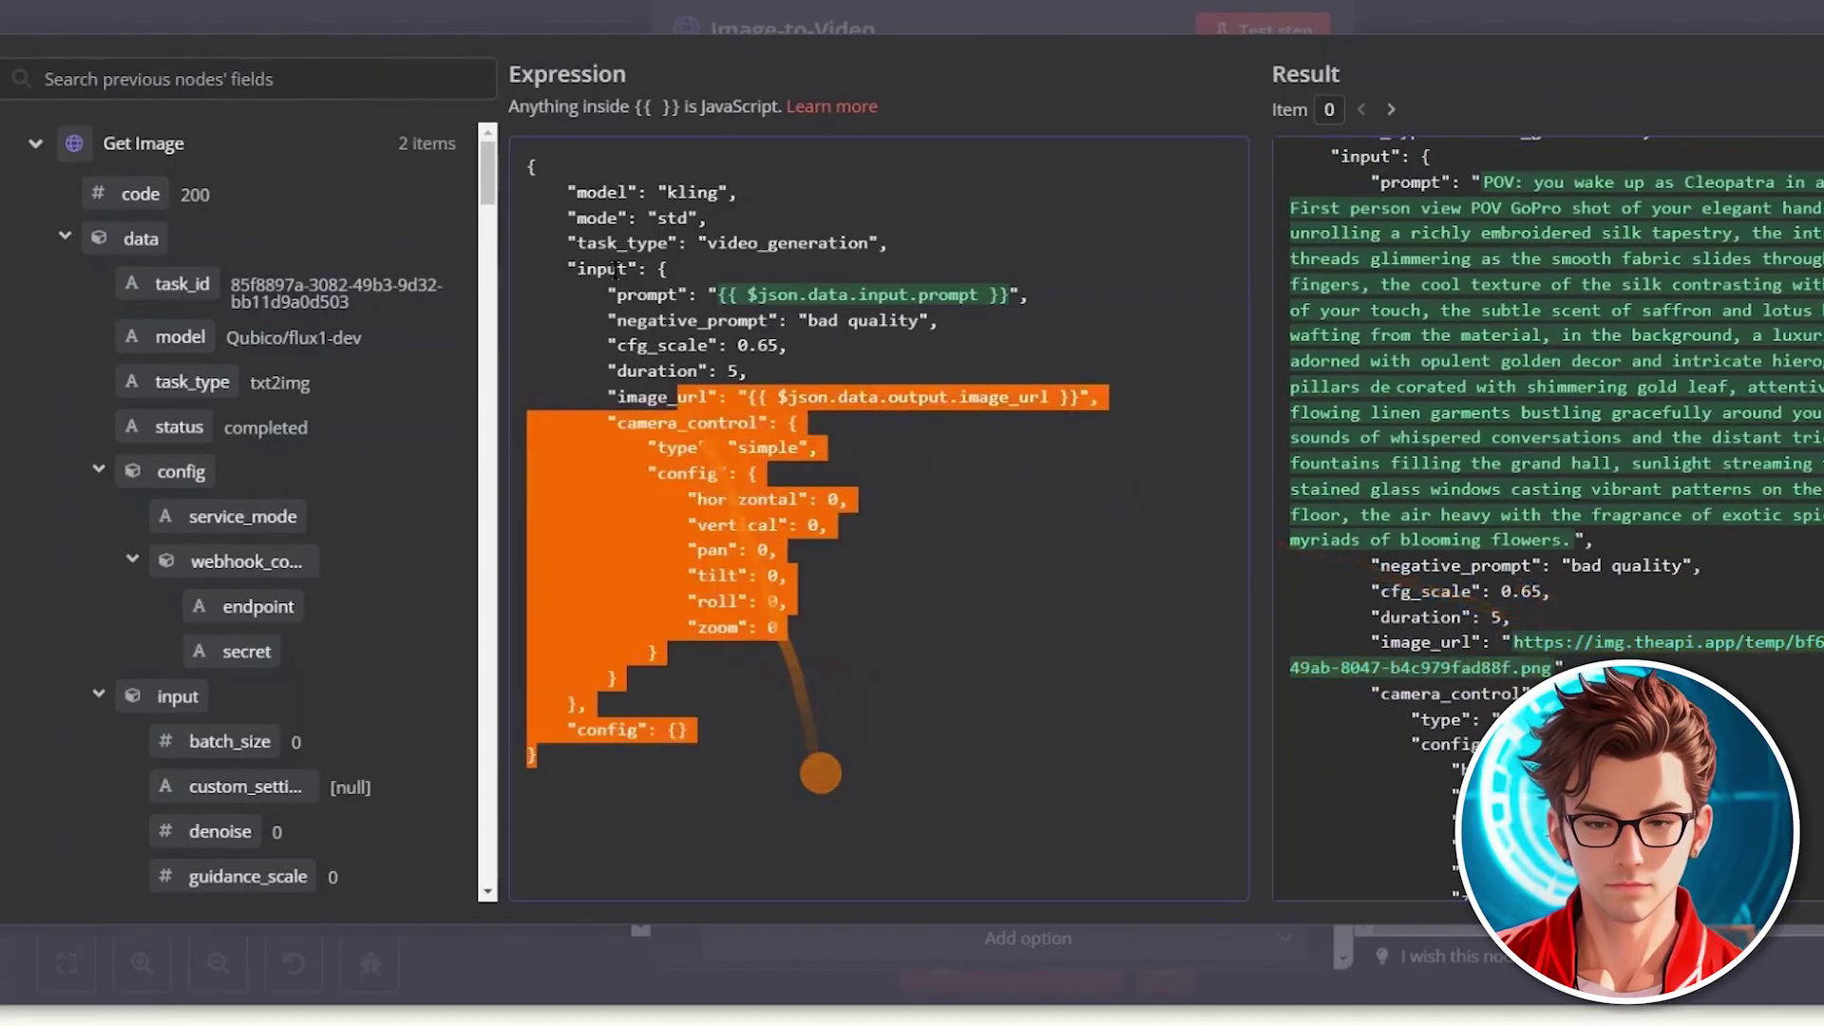
key("ctrl+a")
left_click(781, 673)
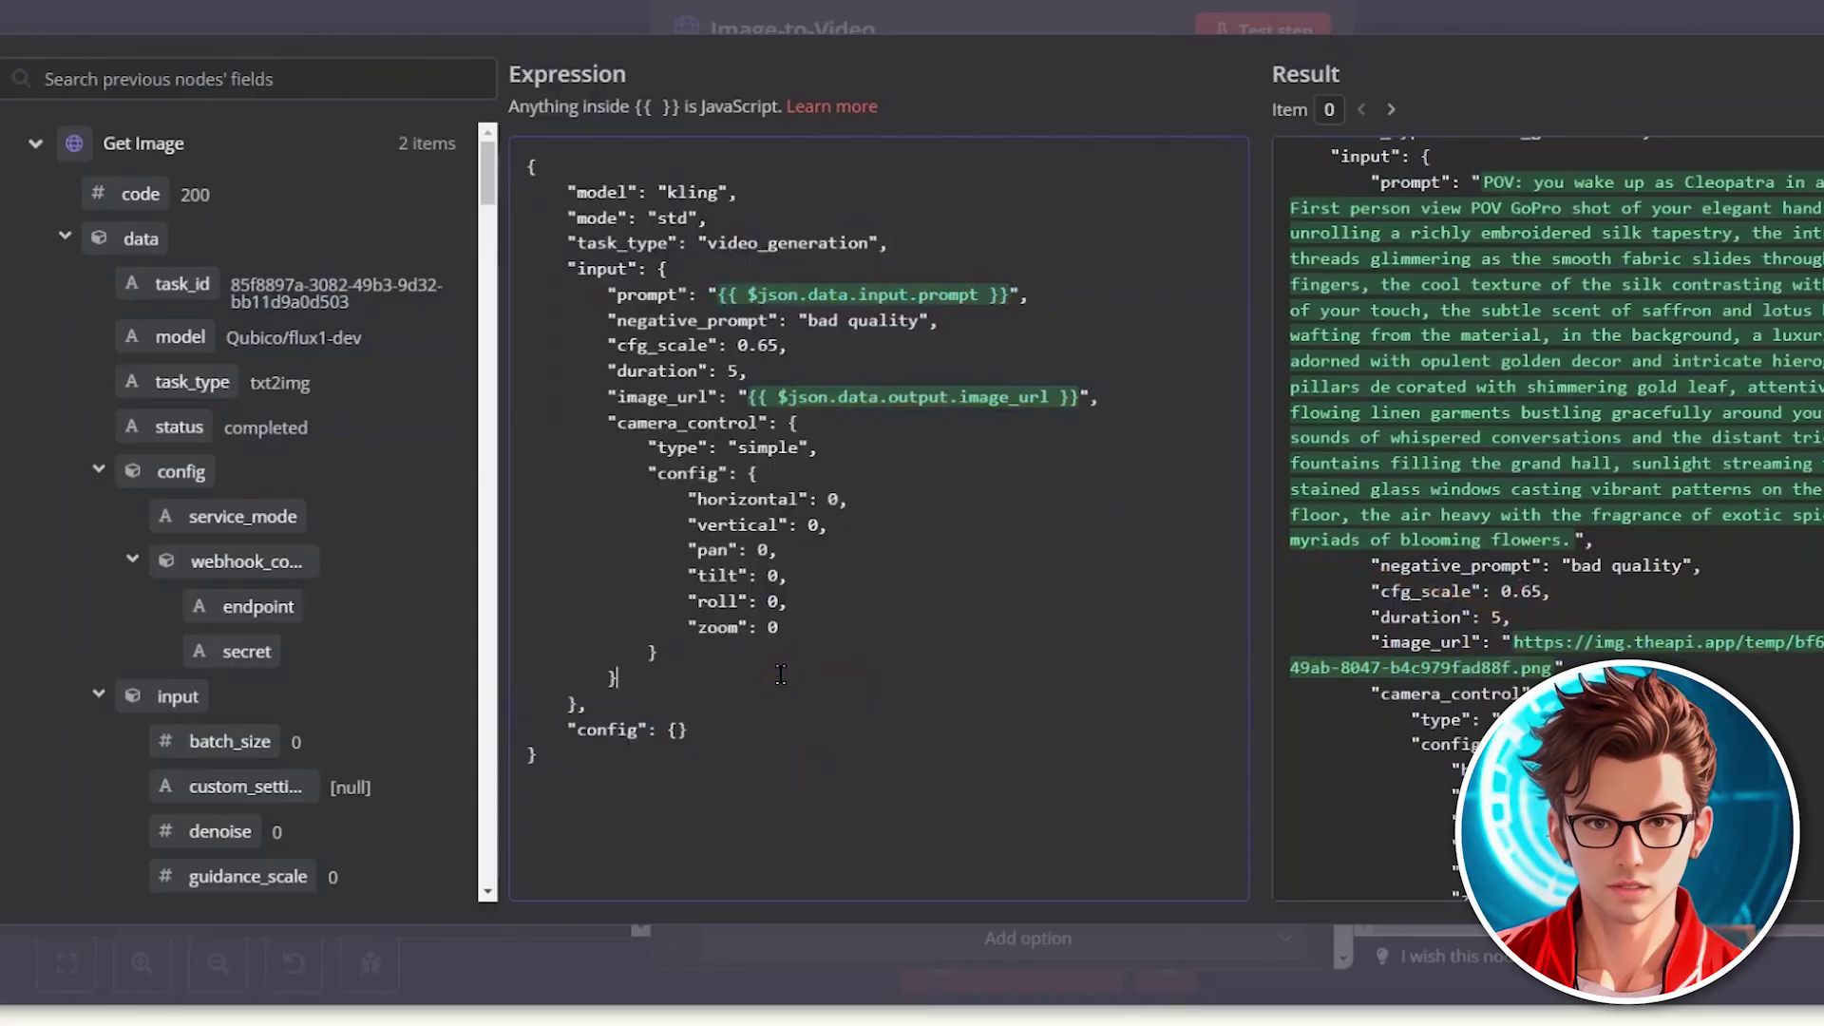
Step: Set the mode in the Kling request body to "pro" and check the status and model in the node's output
double_click(678, 219)
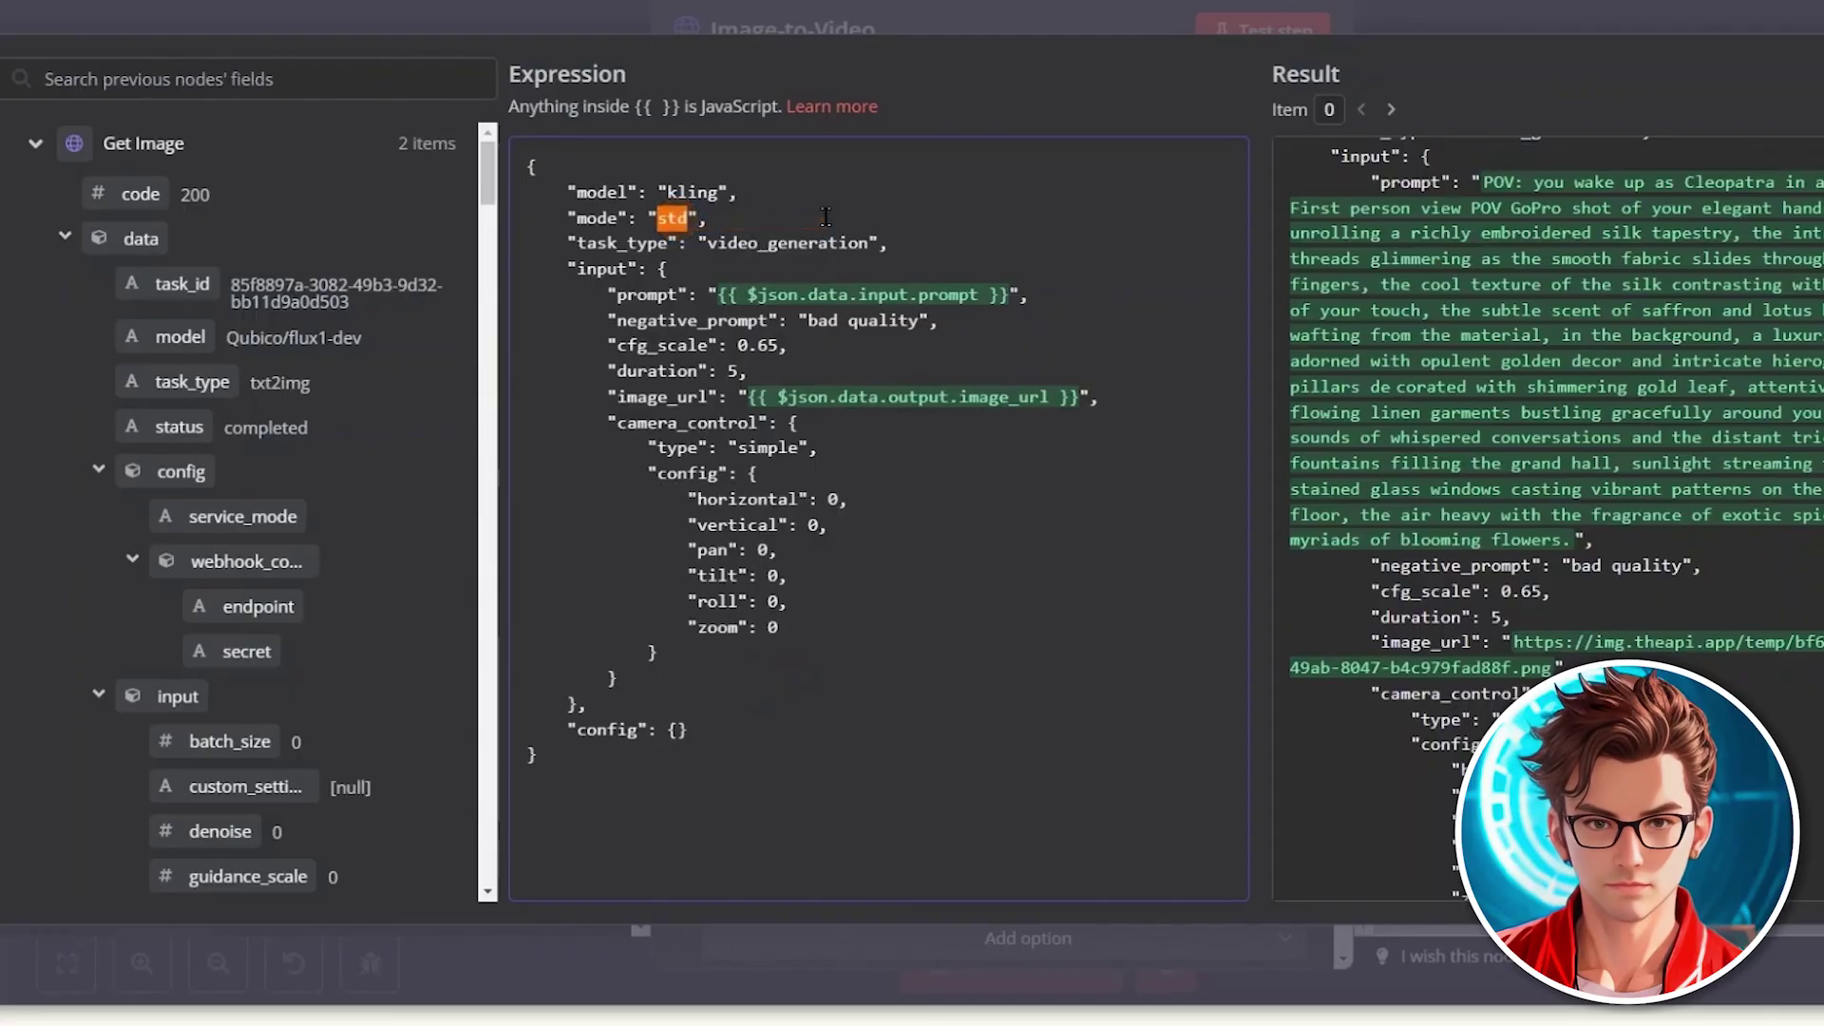
type("pro")
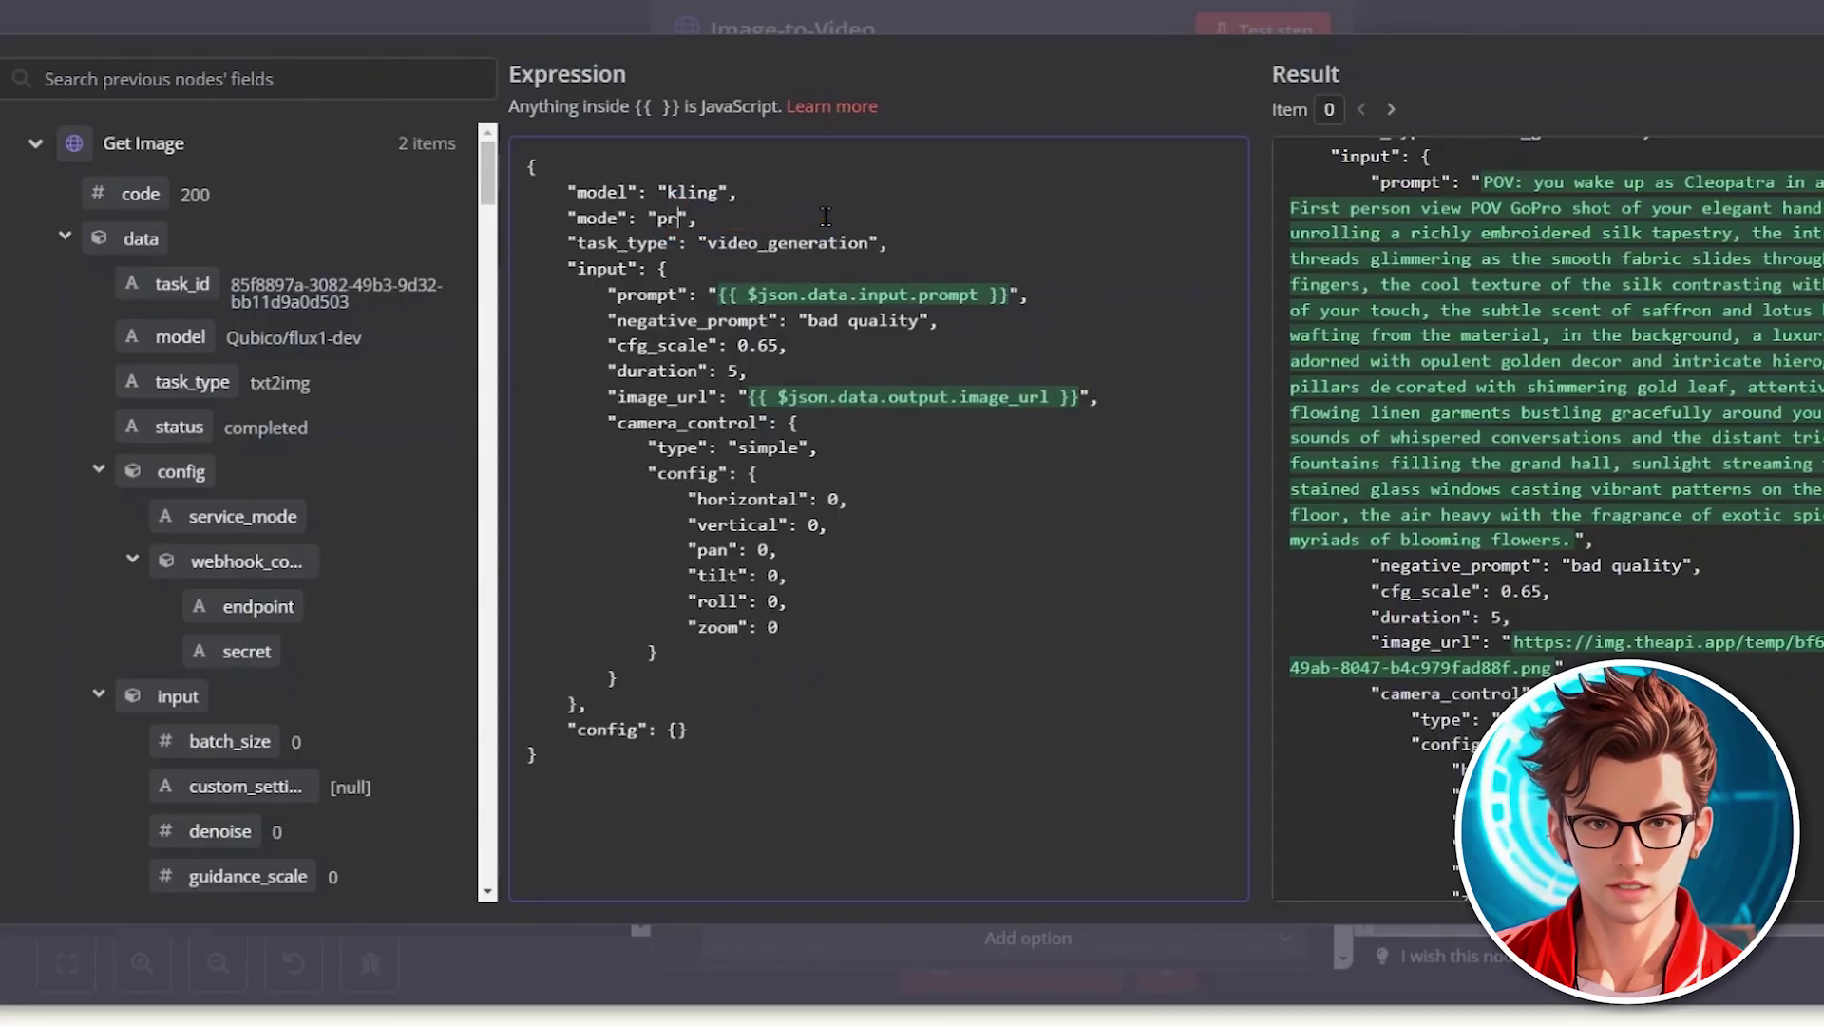
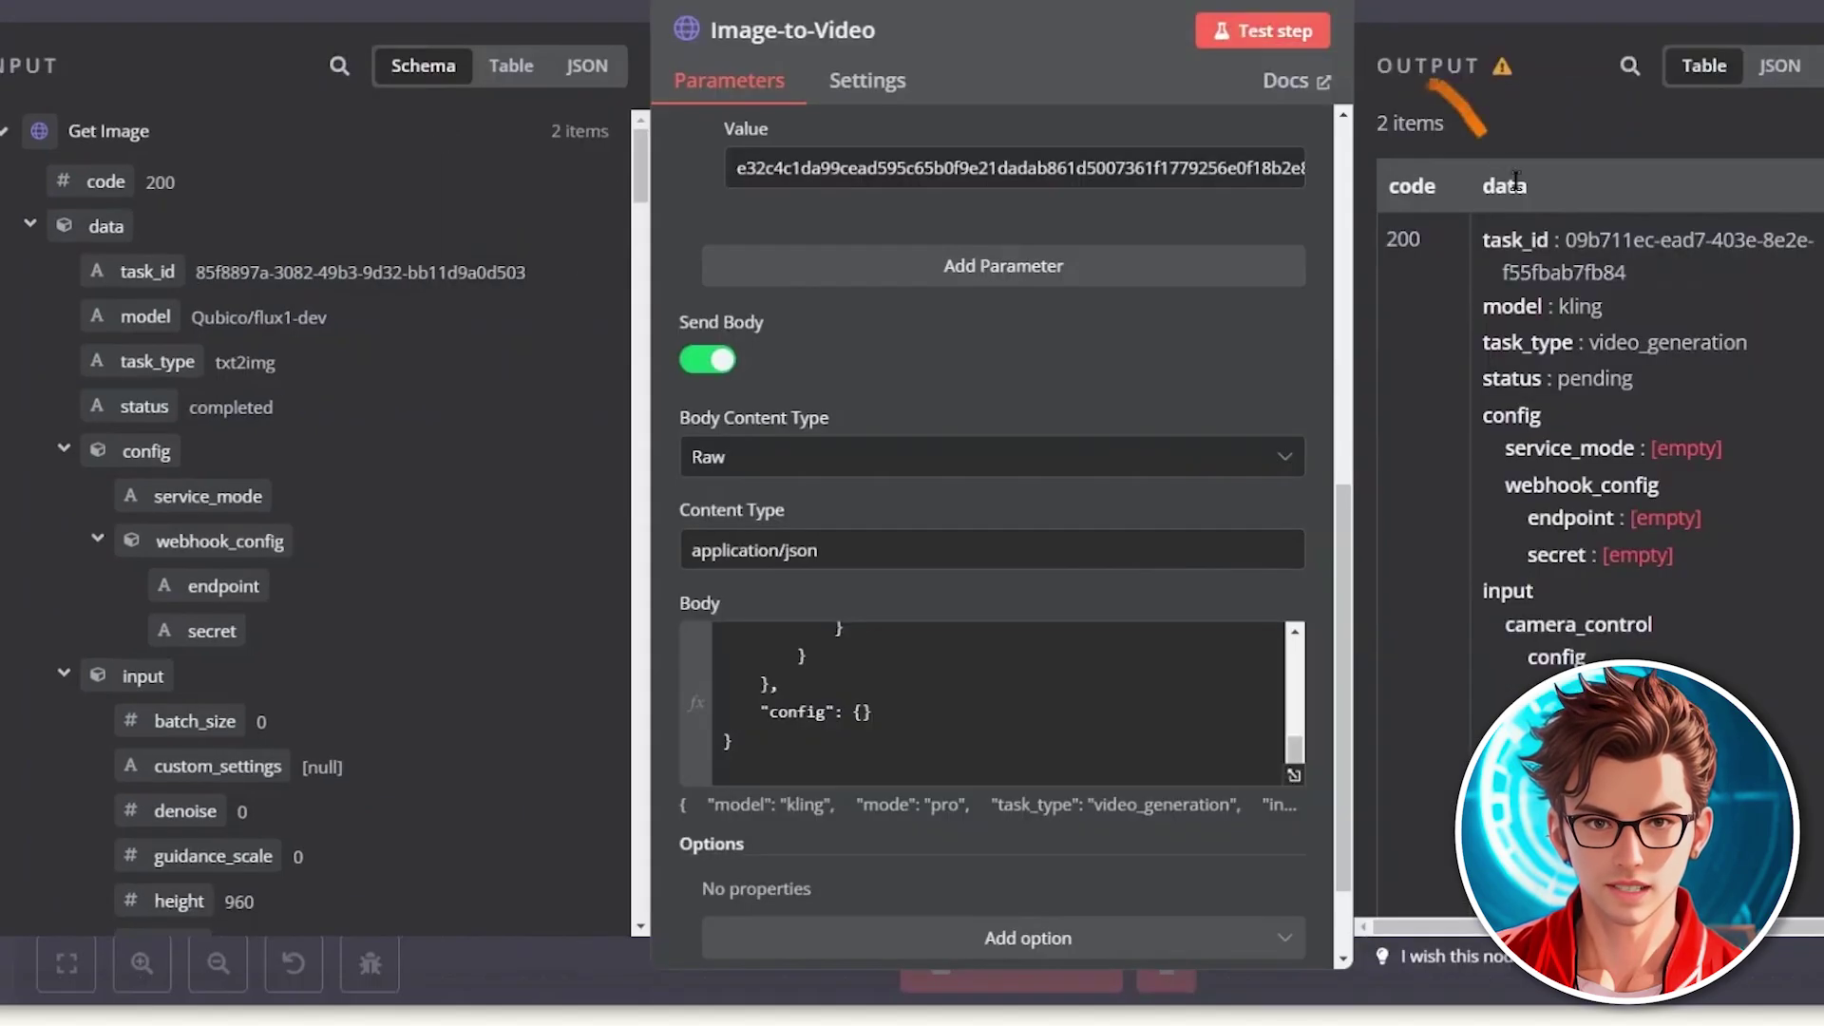
double_click(1570, 380)
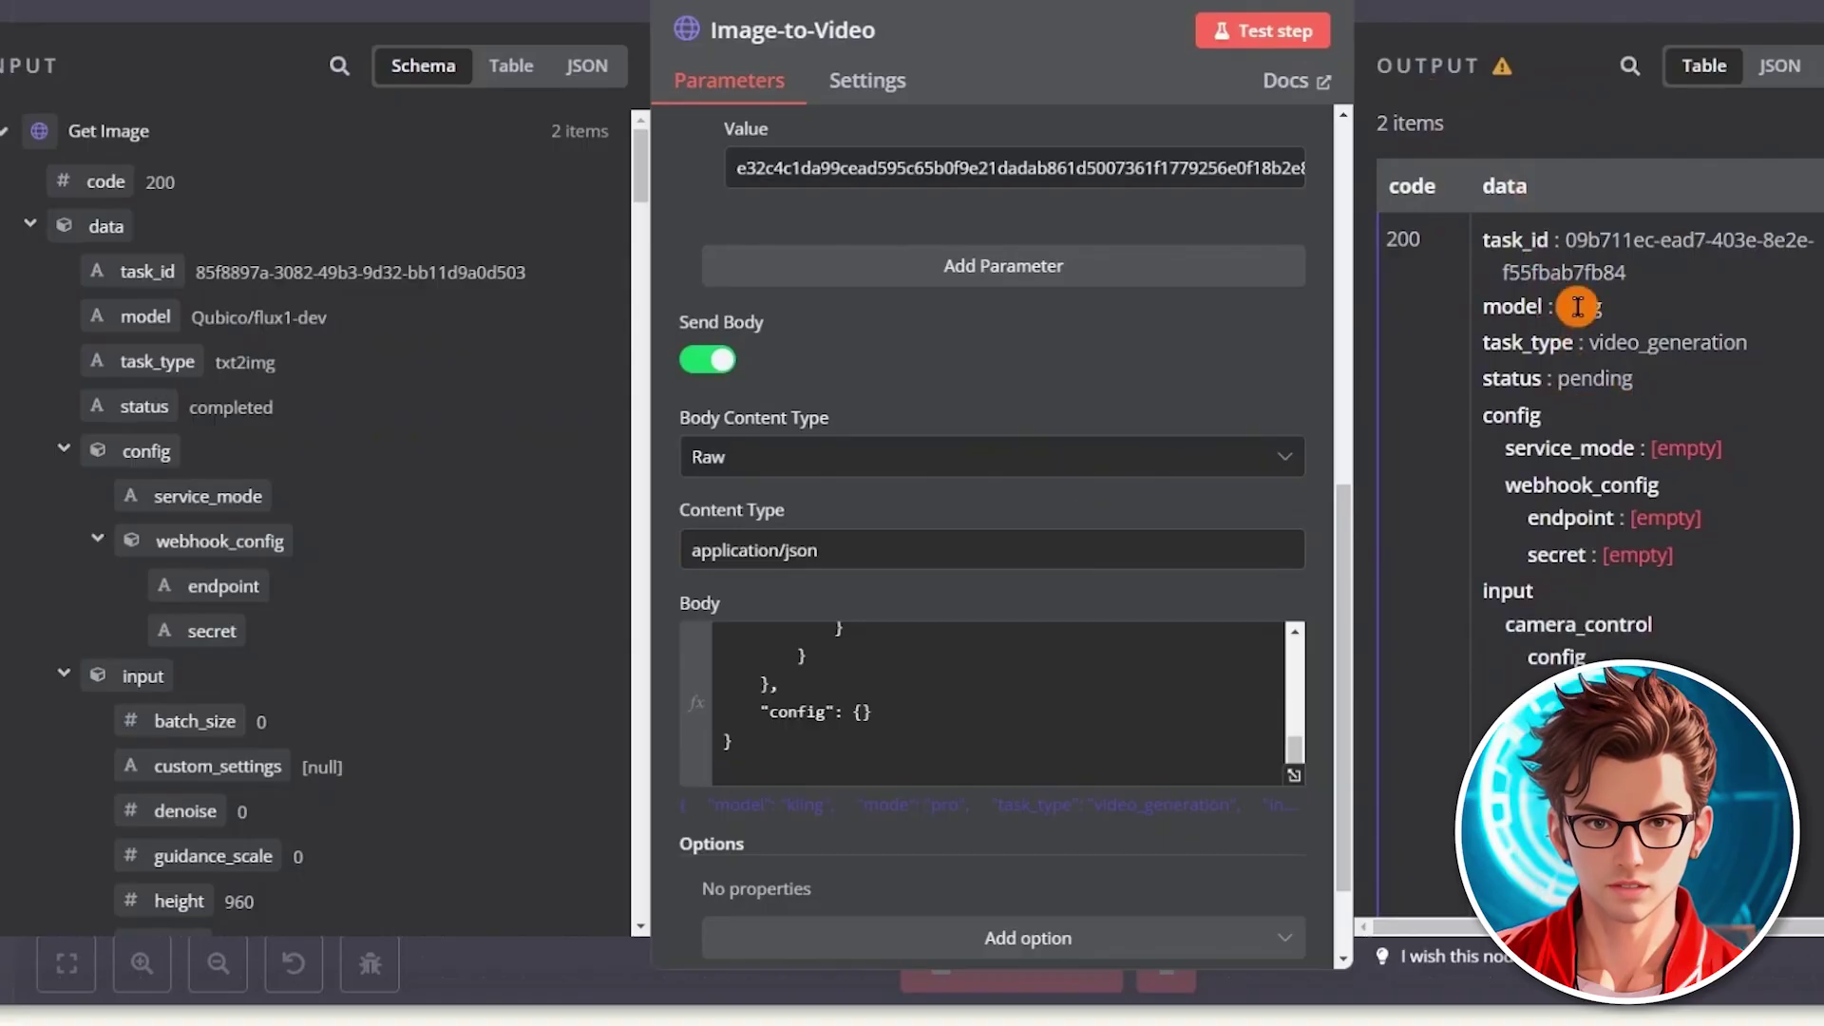
left_click_drag(1560, 306, 1600, 306)
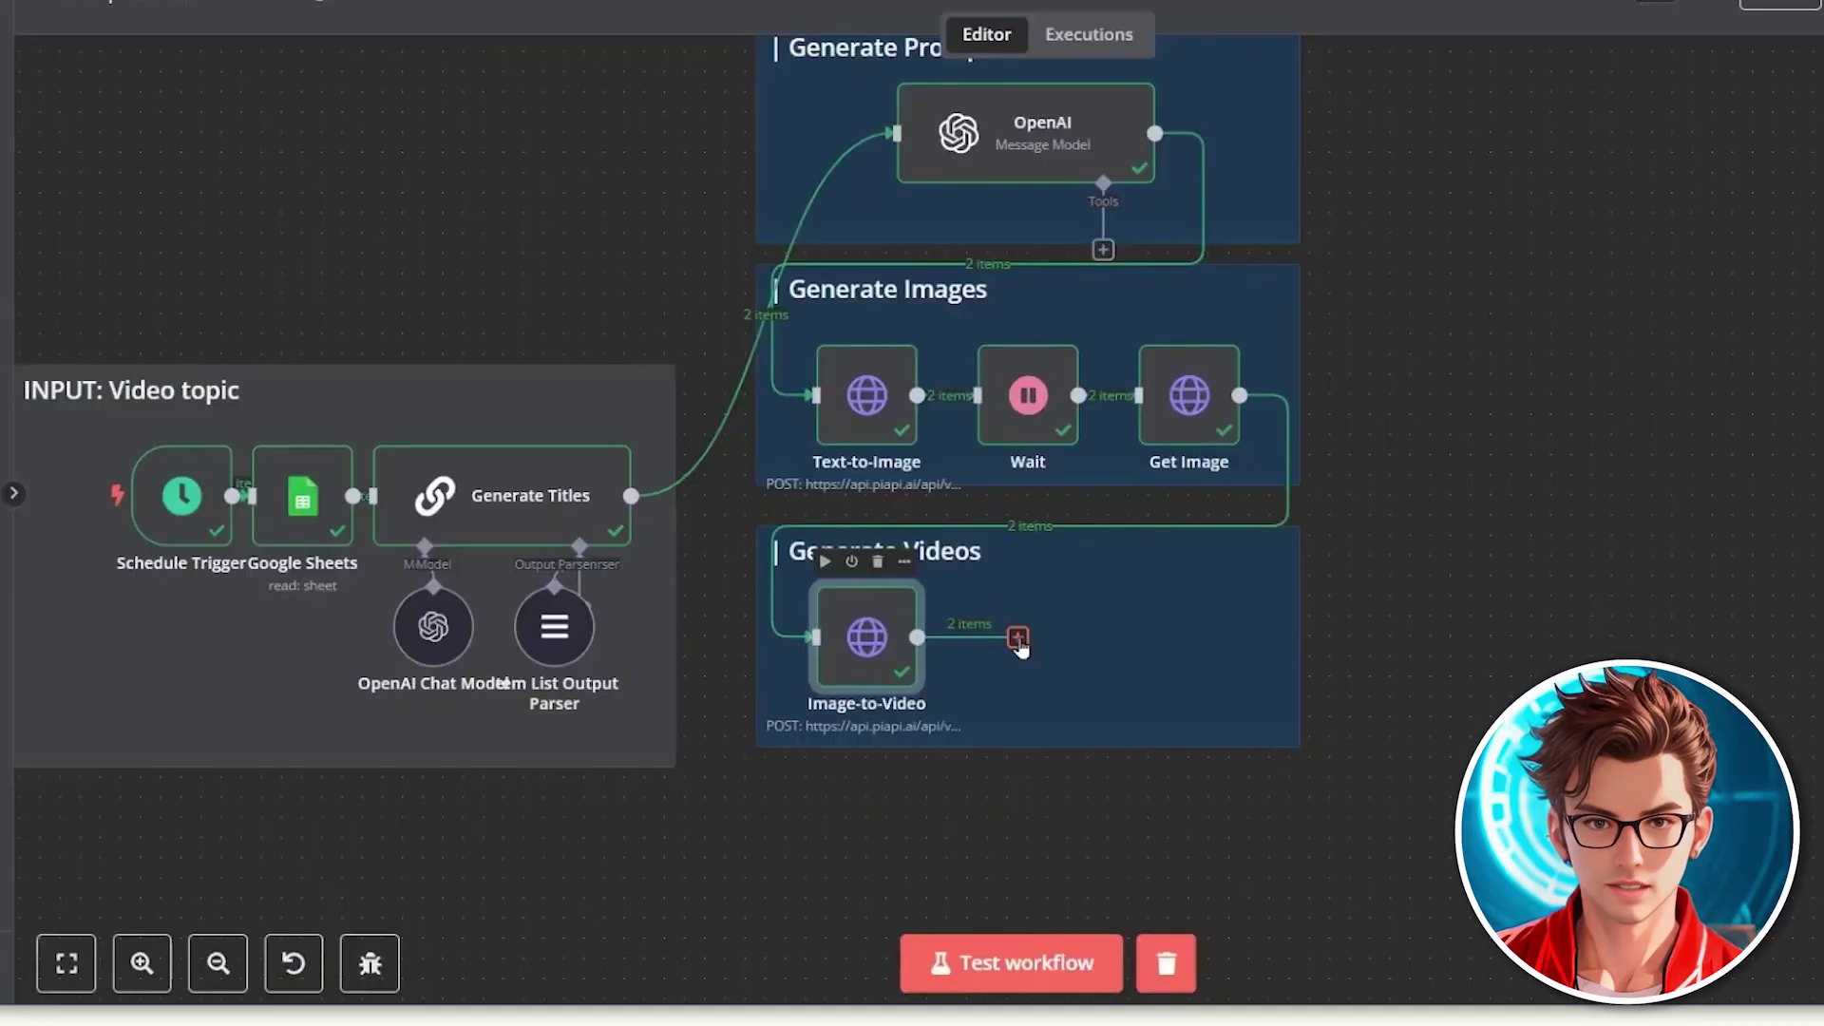
Step: Add a Wait node after Image-to-Video, set its wait amount to 1, test it and return to the canvas
left_click(1018, 638)
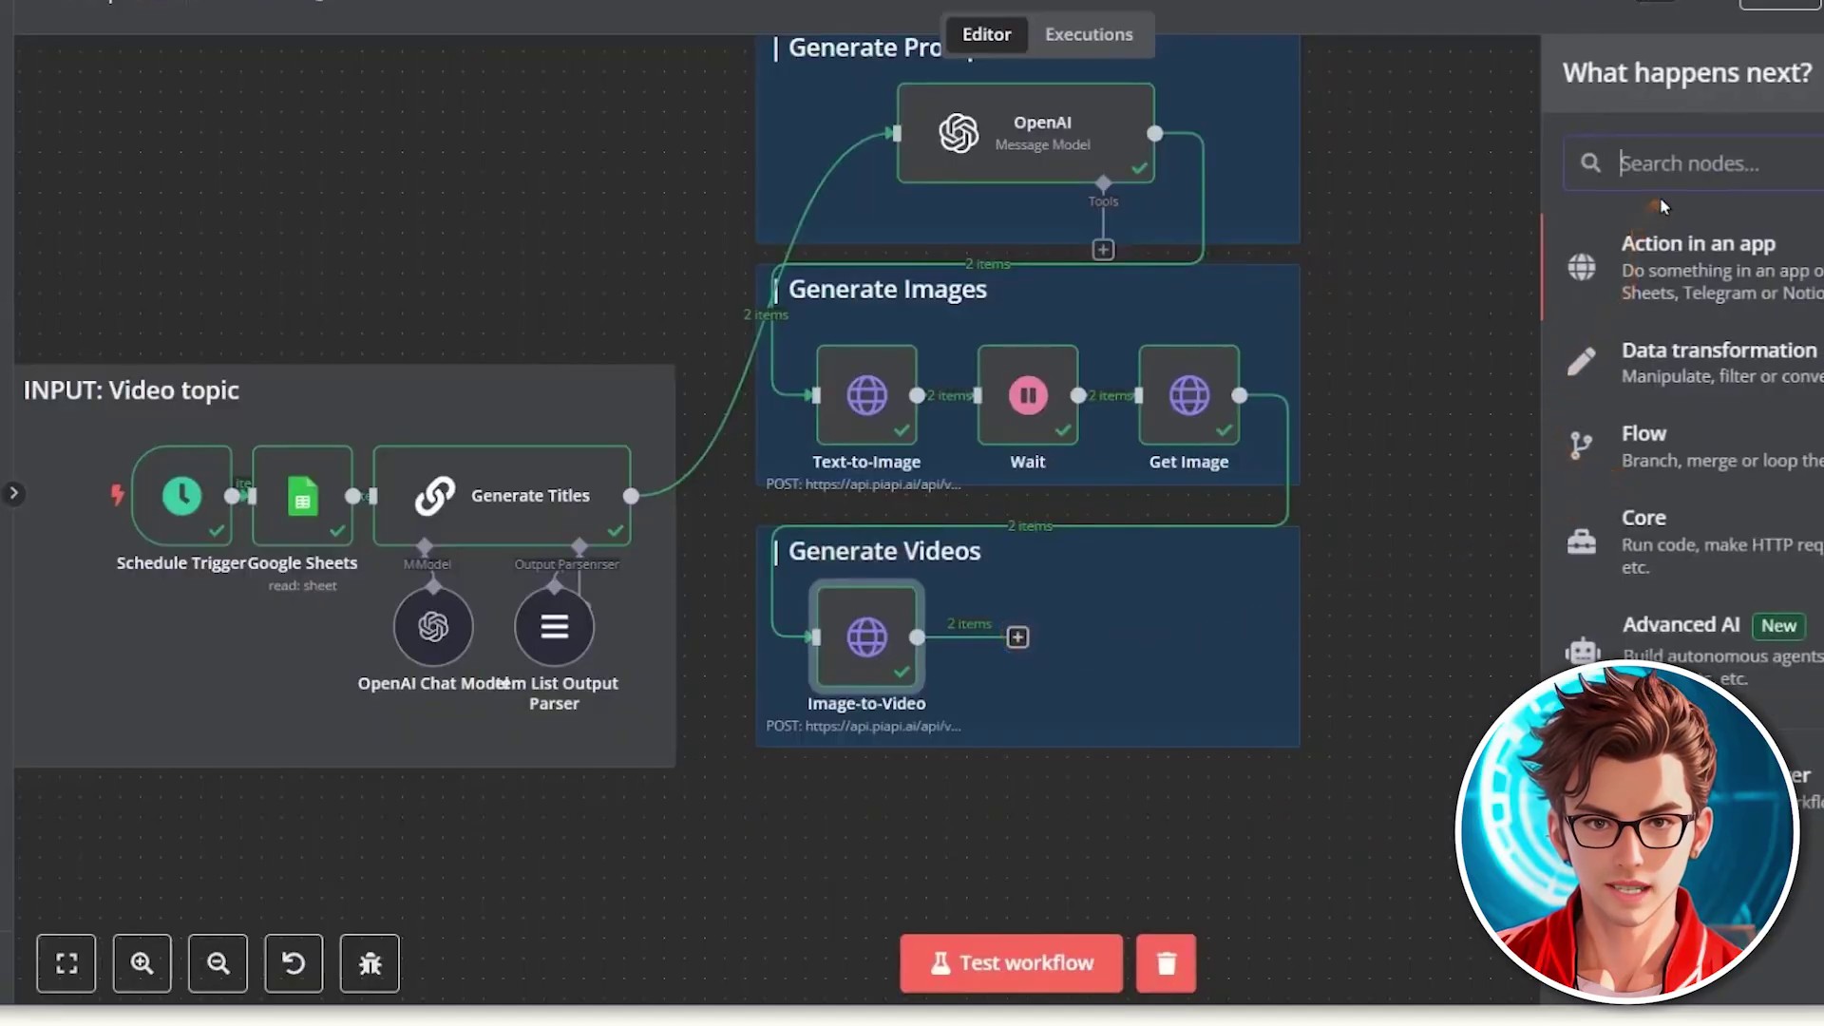
type("wait")
left_click(1658, 254)
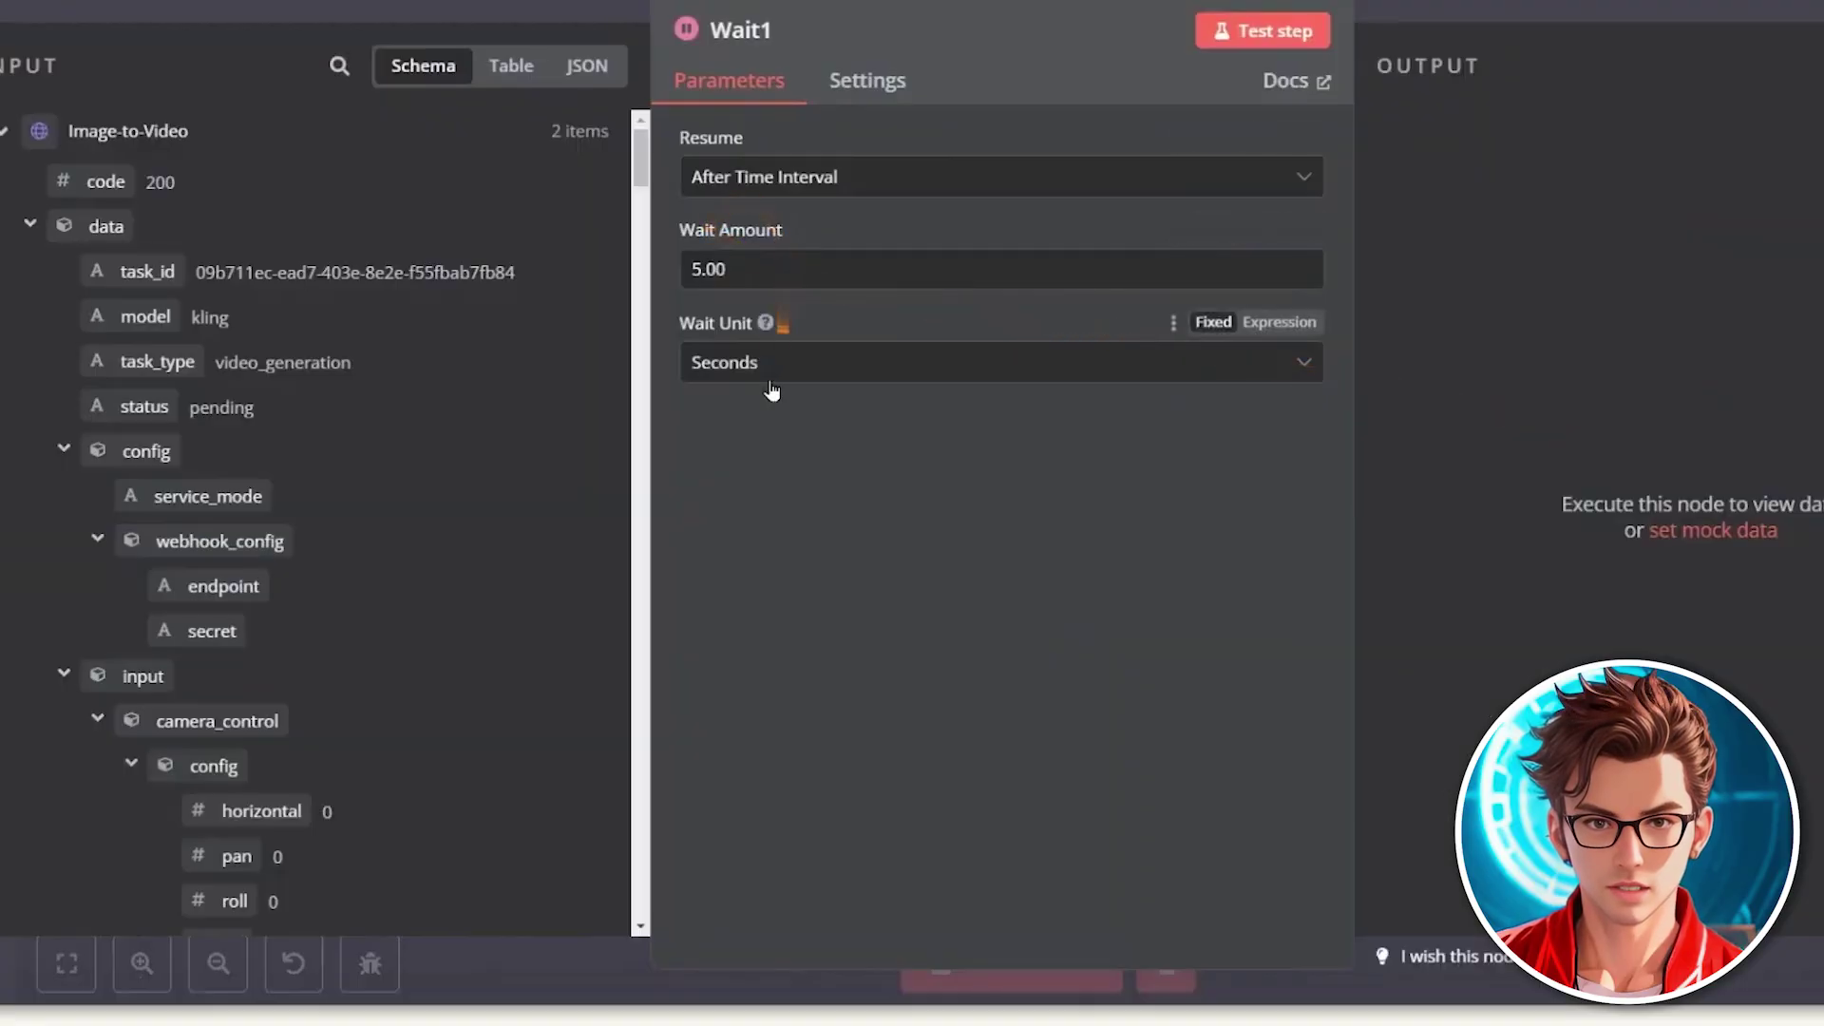
triple_click(707, 269)
type("1")
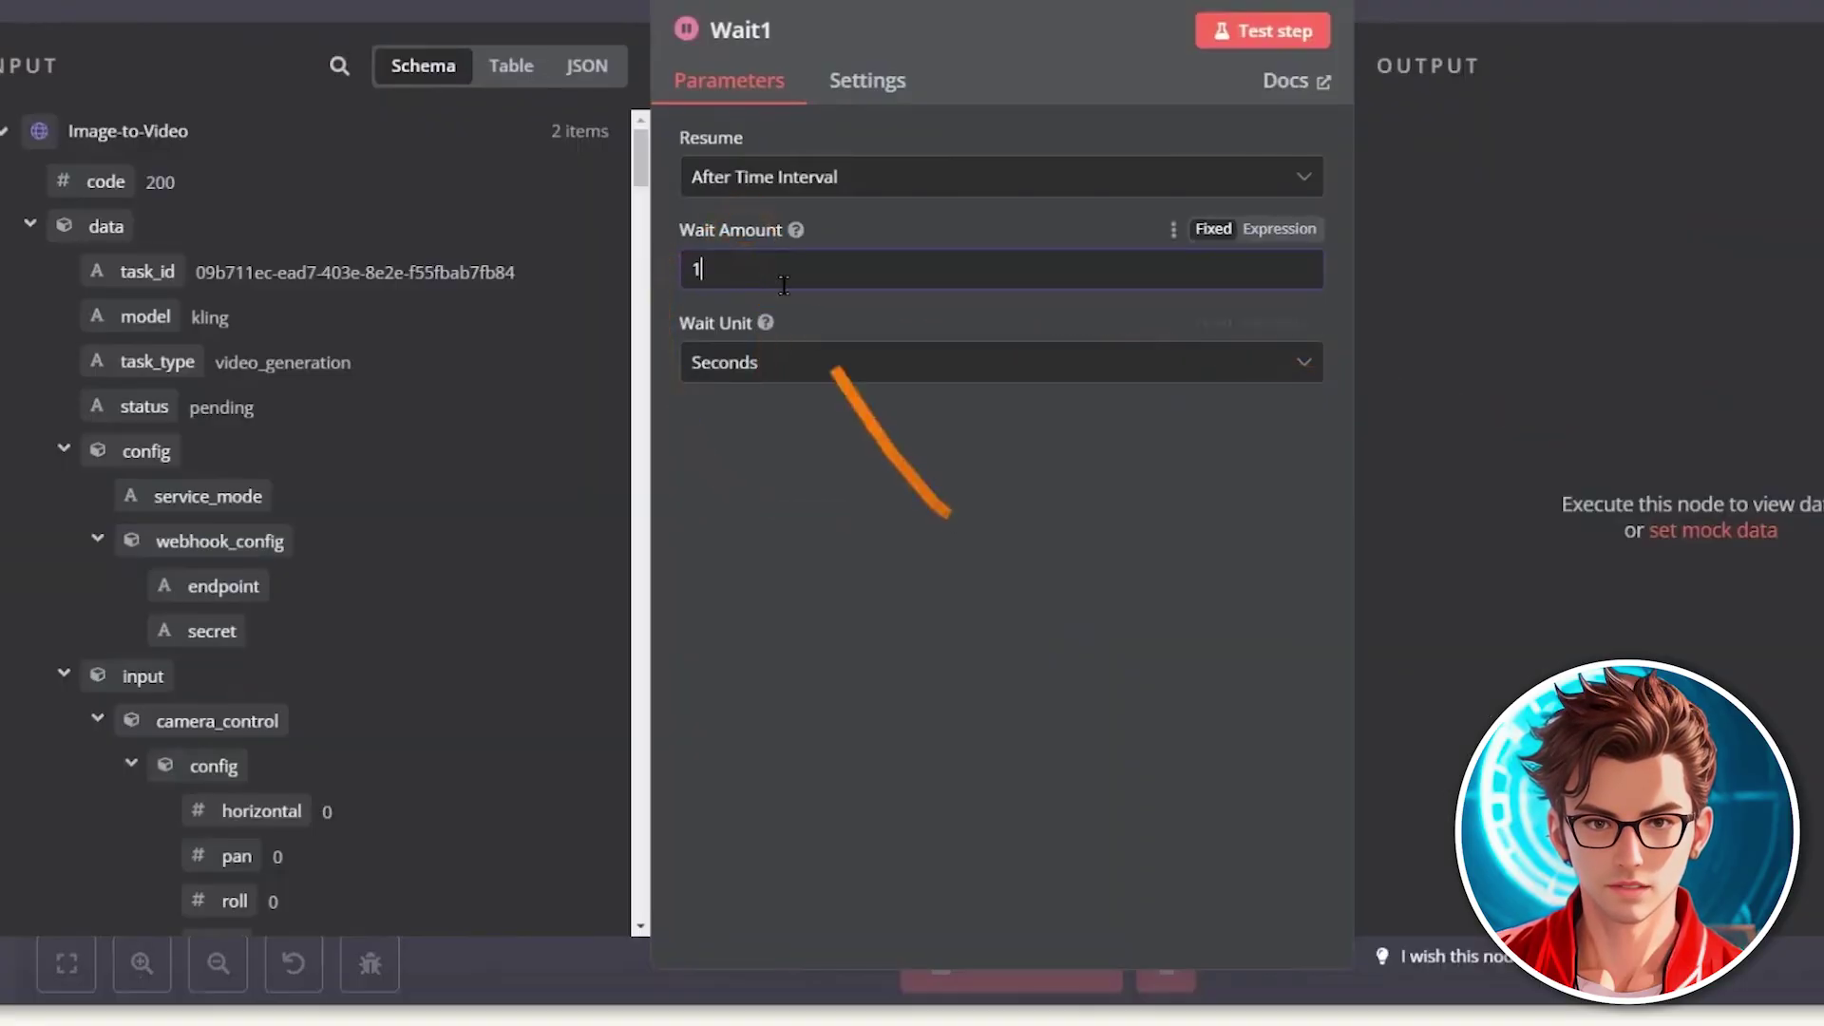
left_click(1276, 34)
key("Escape")
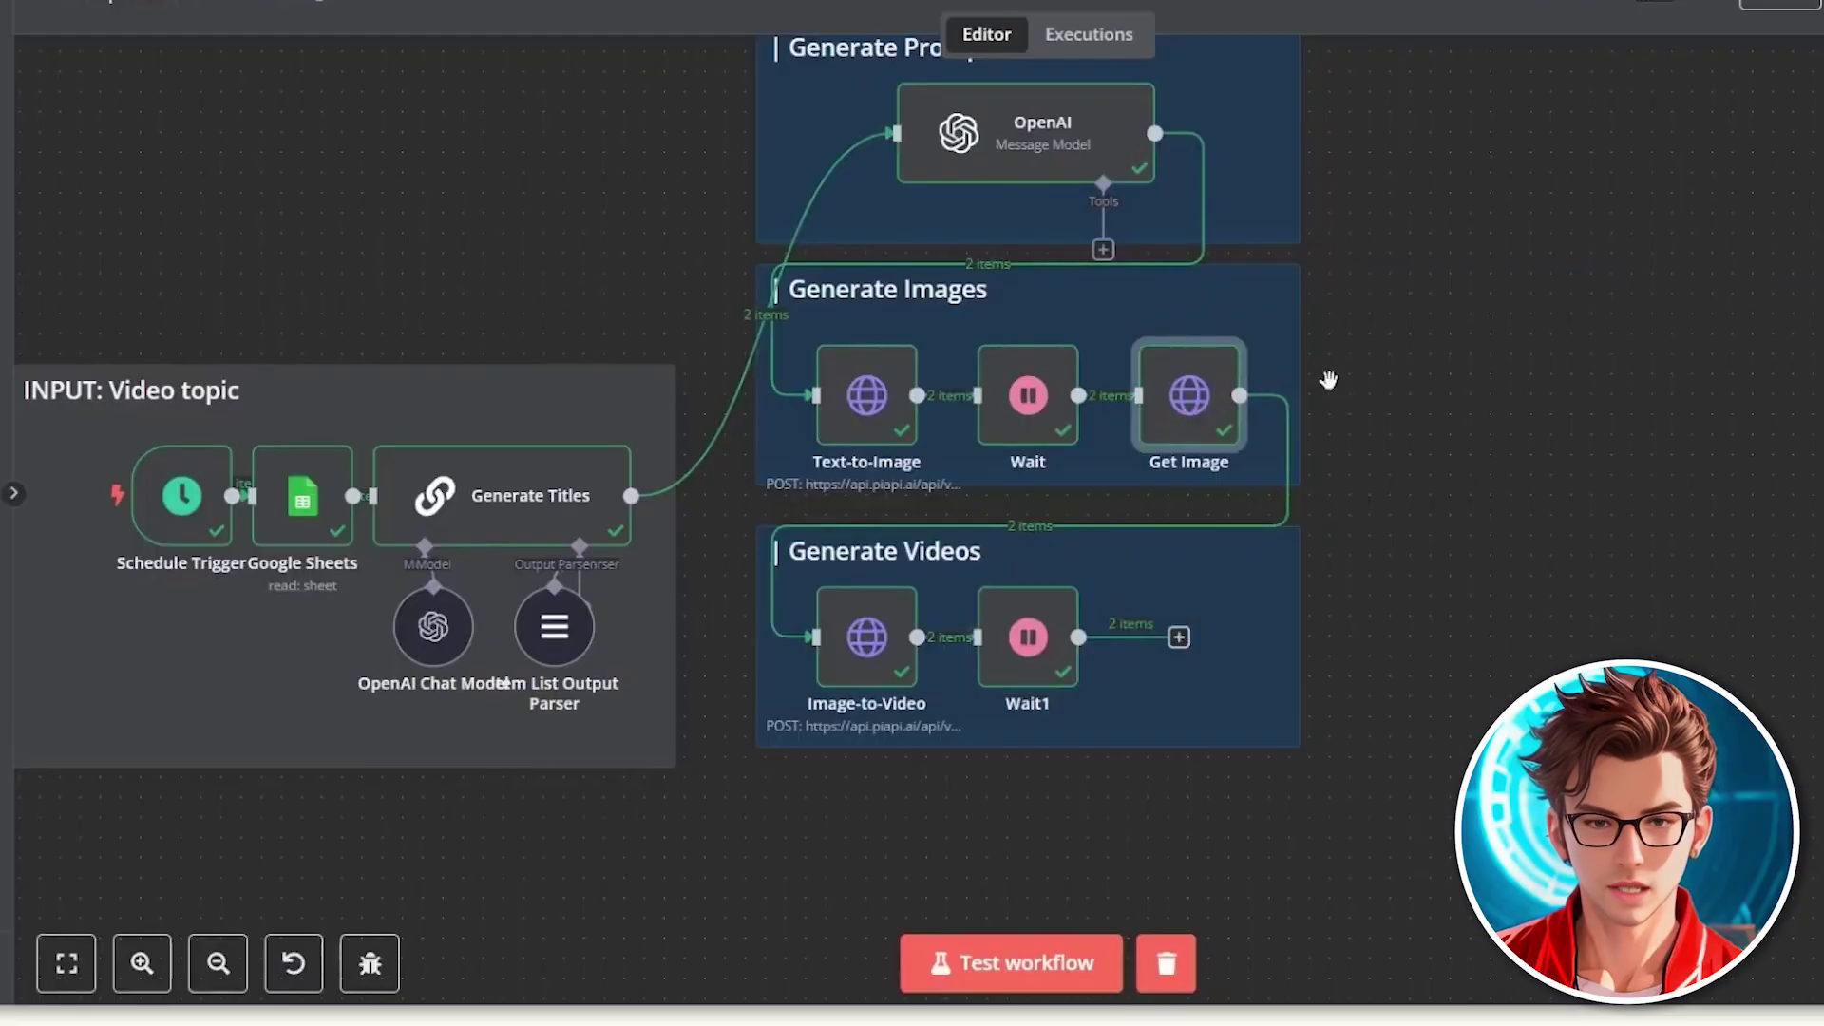
Step: Duplicate the Get Image node, place the copy beside Wait1 in the Generate Videos section and connect Wait1 to it
left_click(1398, 368)
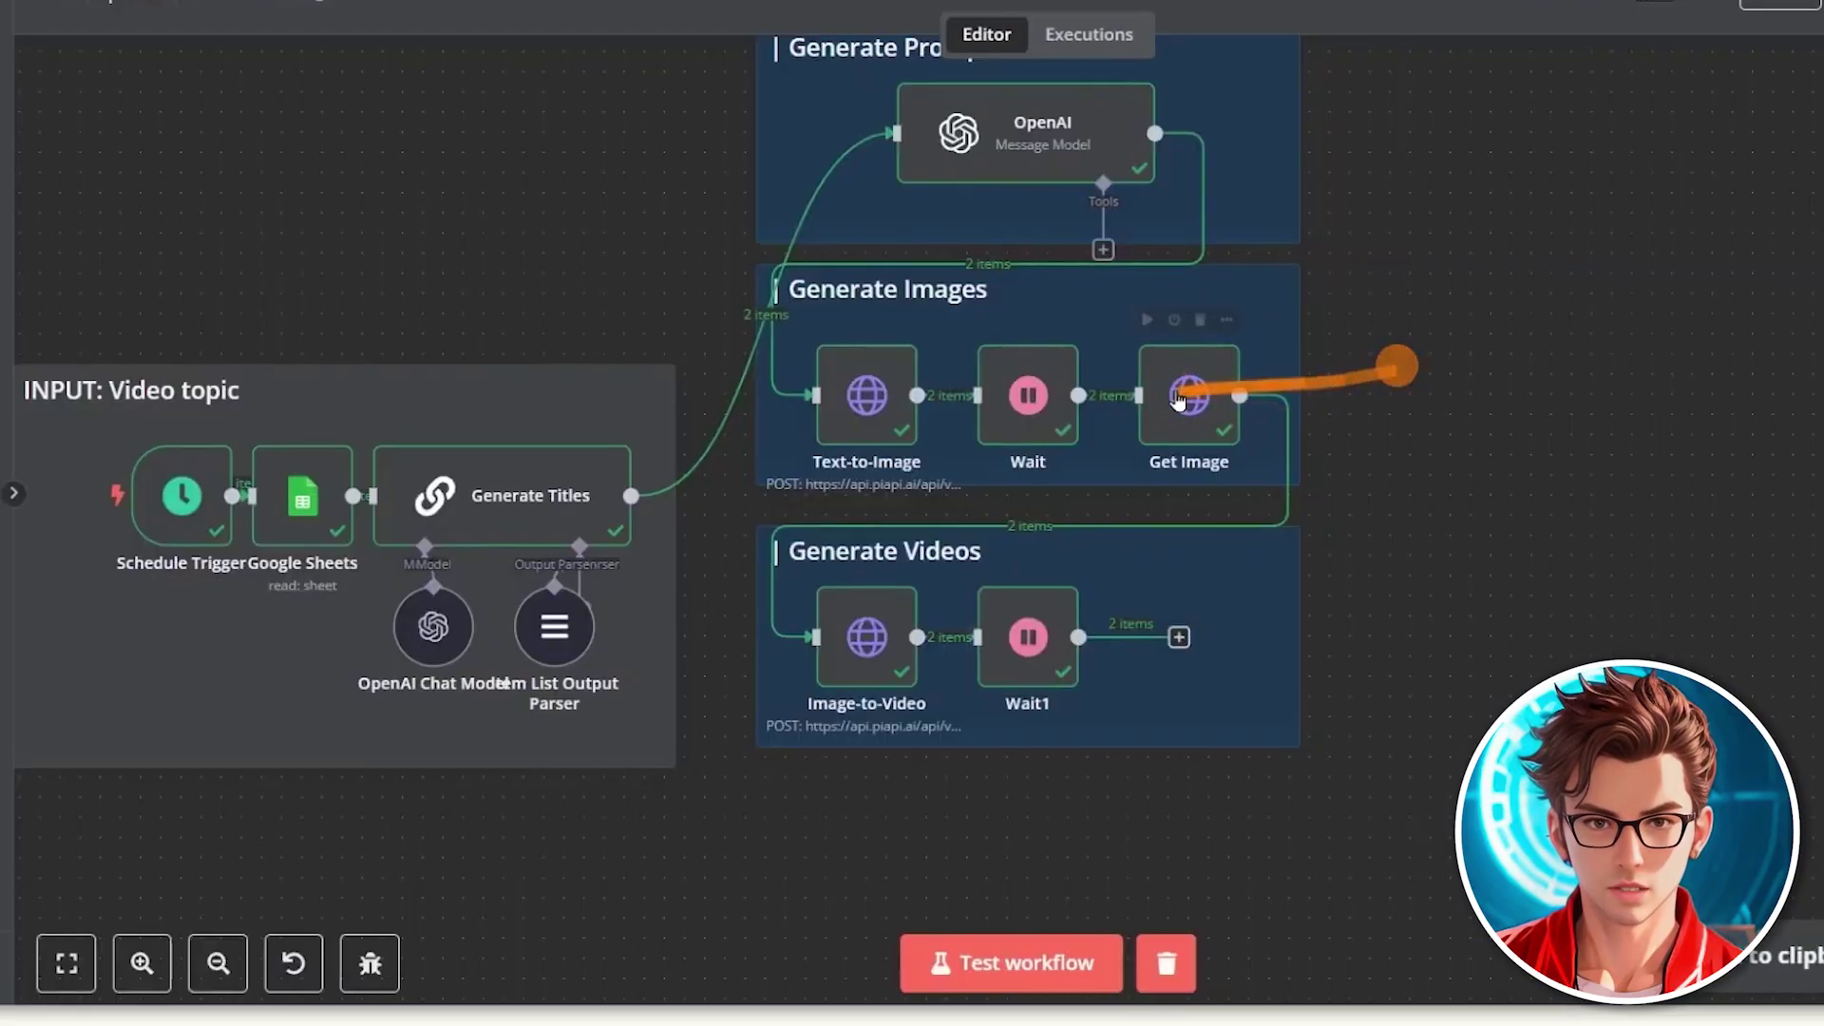
key("ctrl+v")
left_click_drag(1453, 416, 1311, 636)
left_click_drag(1183, 637, 1259, 639)
Step: Open the copied Get Image node, check the incoming video task_id used in its URL, and test the node
double_click(1310, 634)
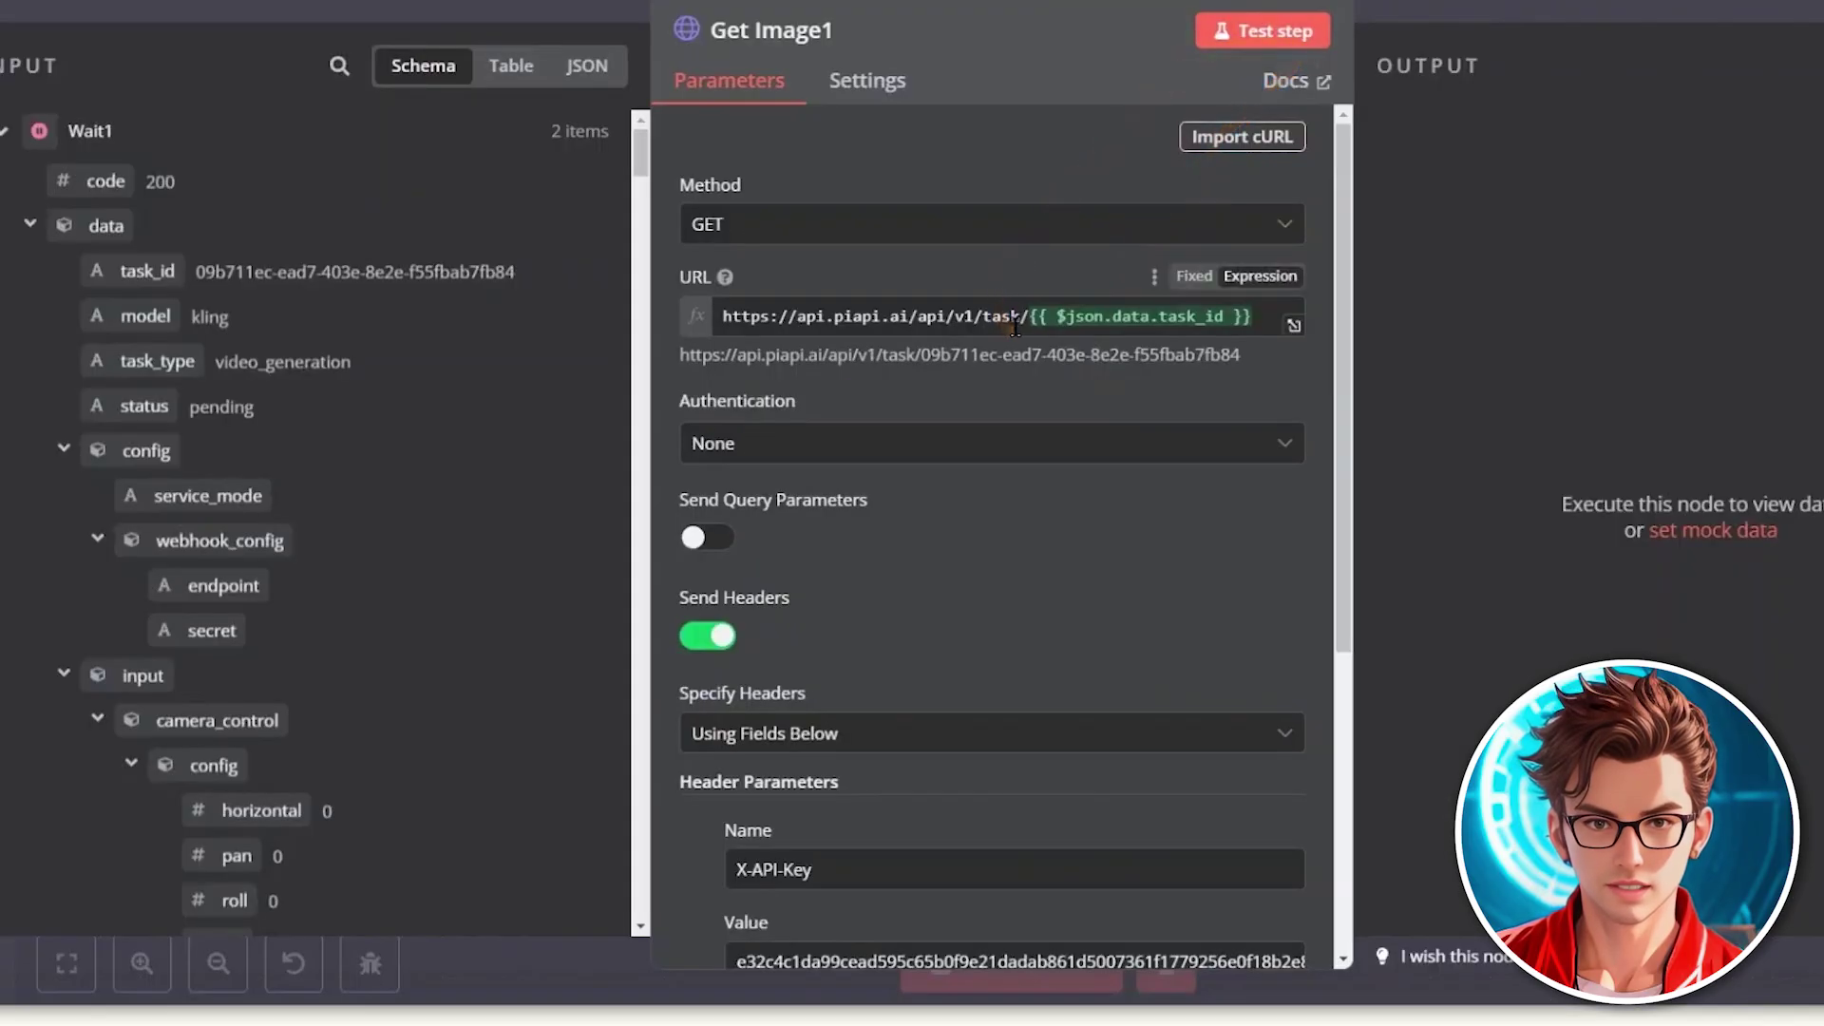
left_click_drag(197, 272, 515, 271)
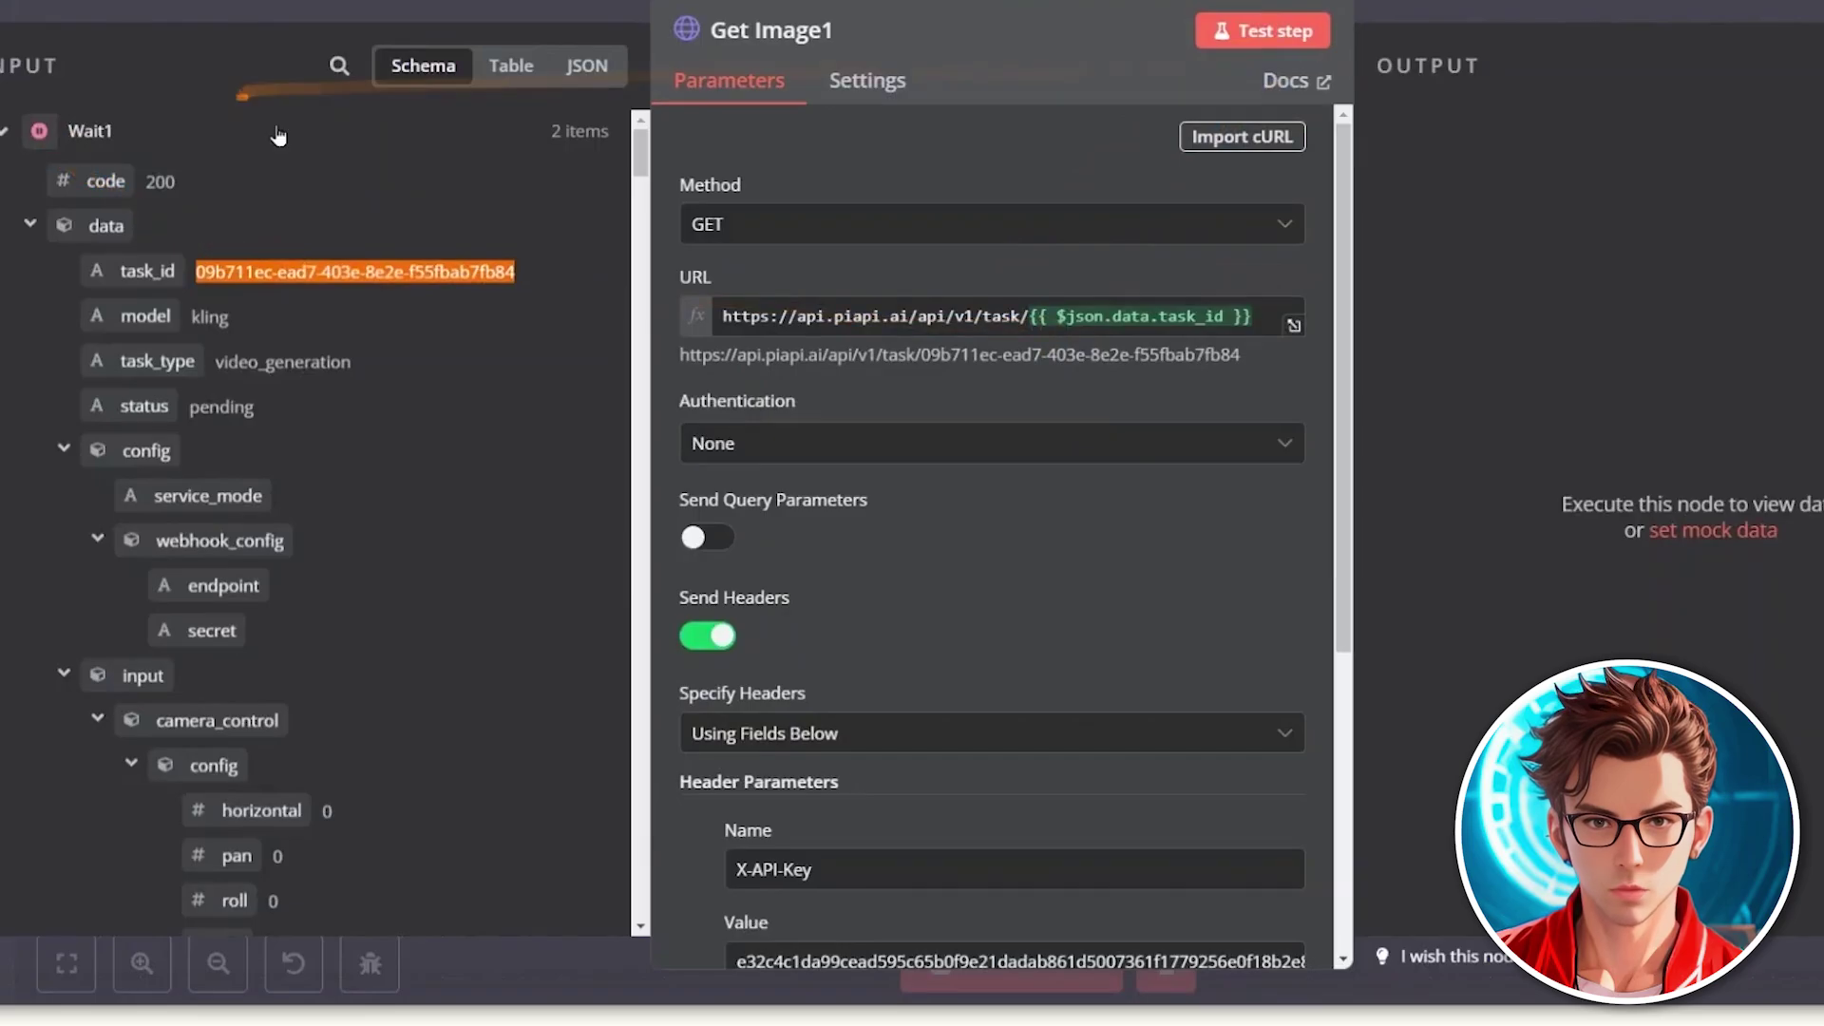
left_click(1277, 34)
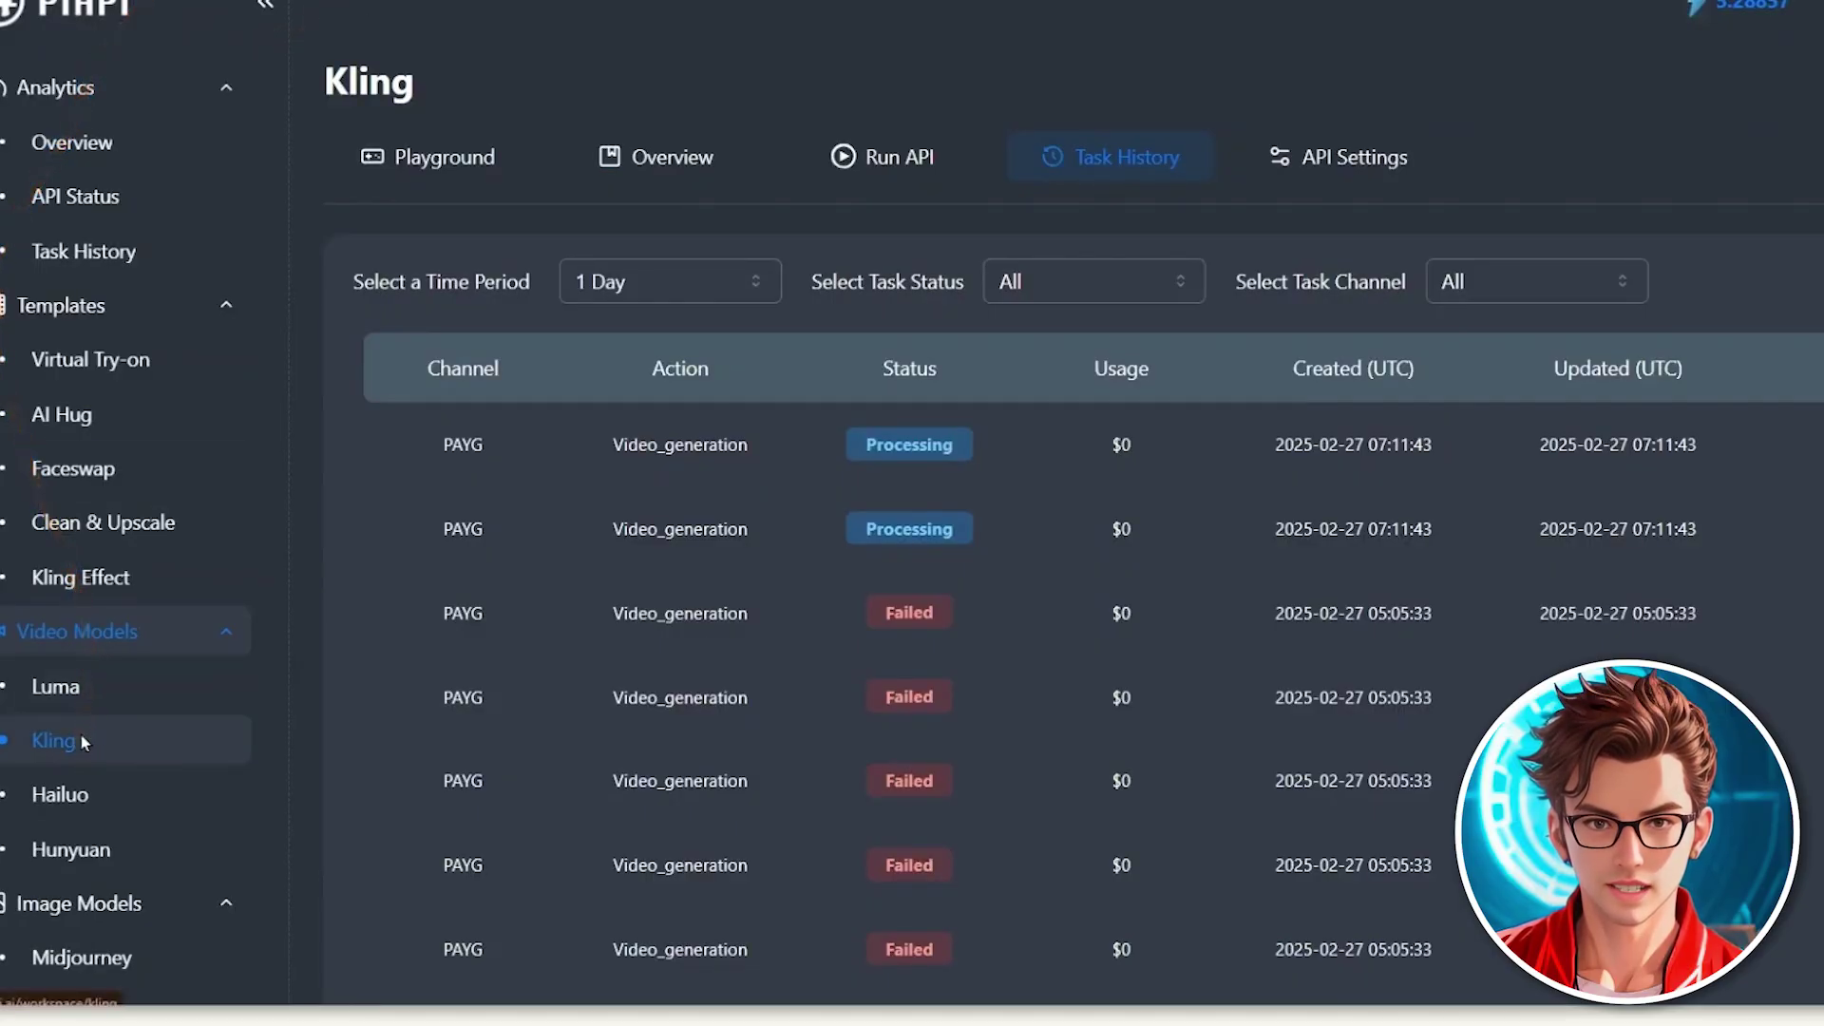
Step: Switch to the PiAPI workspace and check the status and creation time of the newest video generations in Kling's task history
left_click(1101, 154)
left_click(1757, 538)
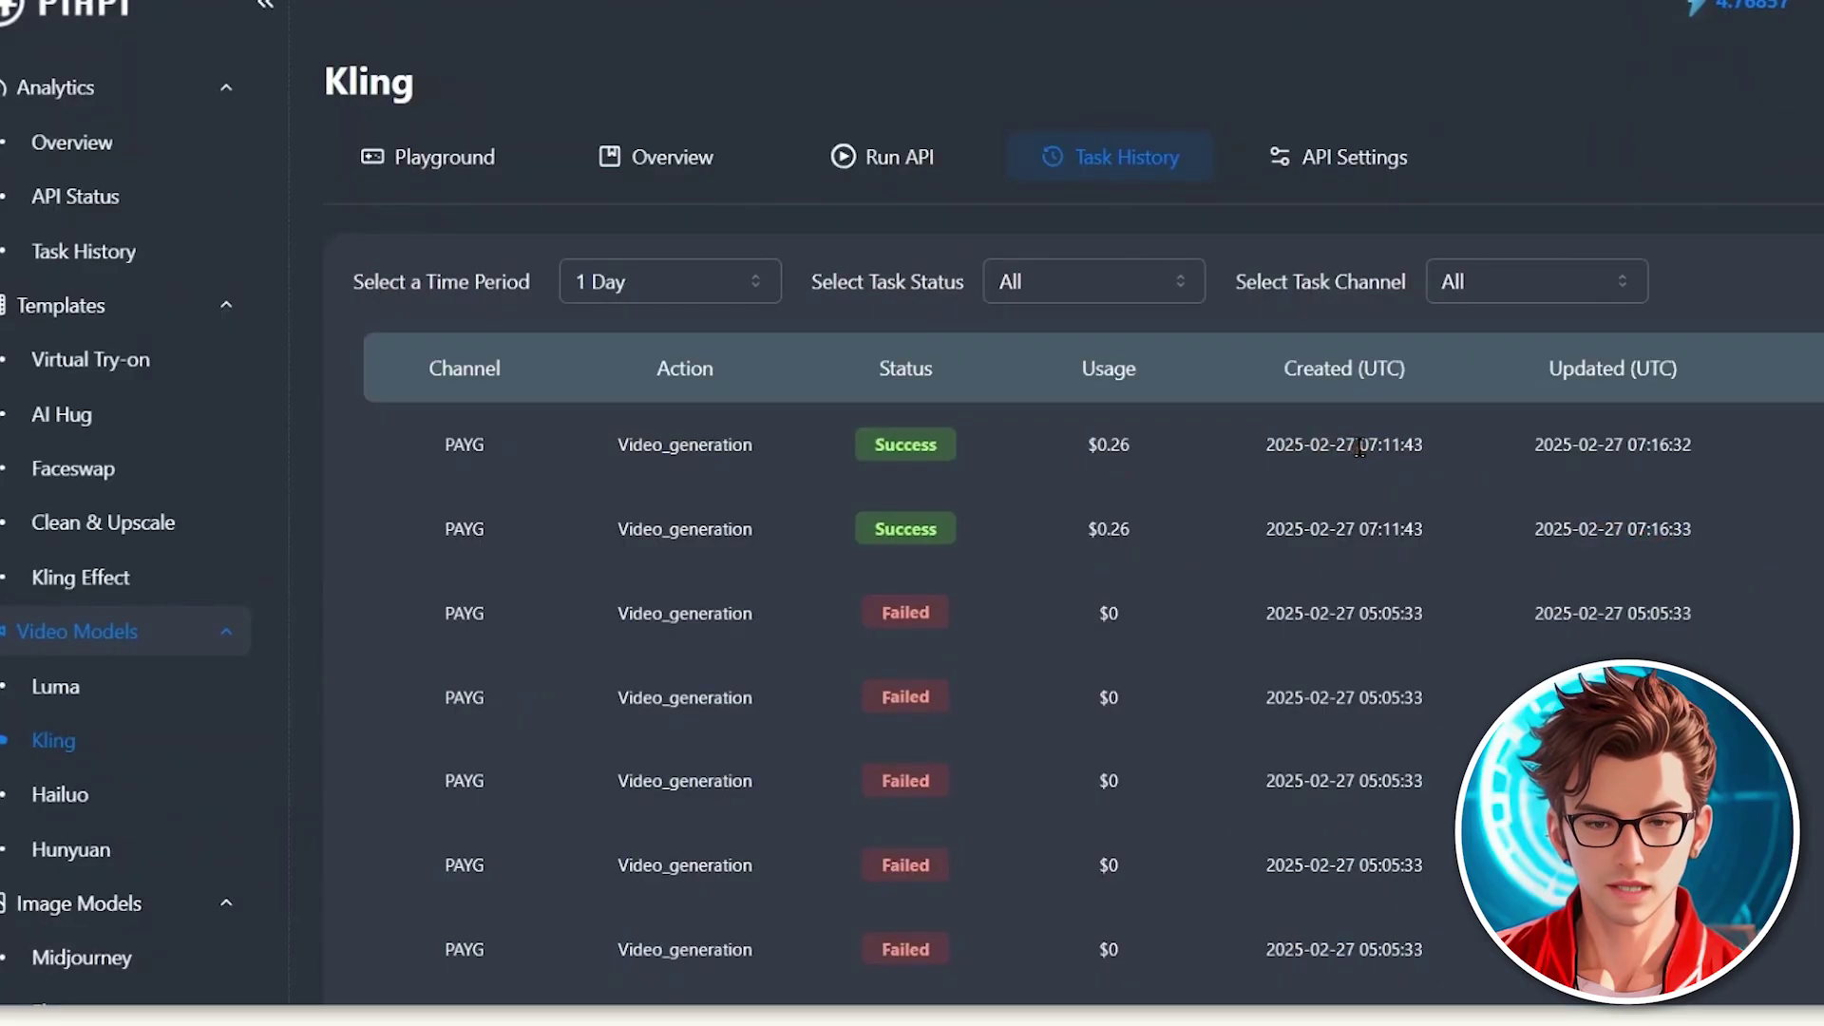
left_click_drag(1359, 447, 1422, 446)
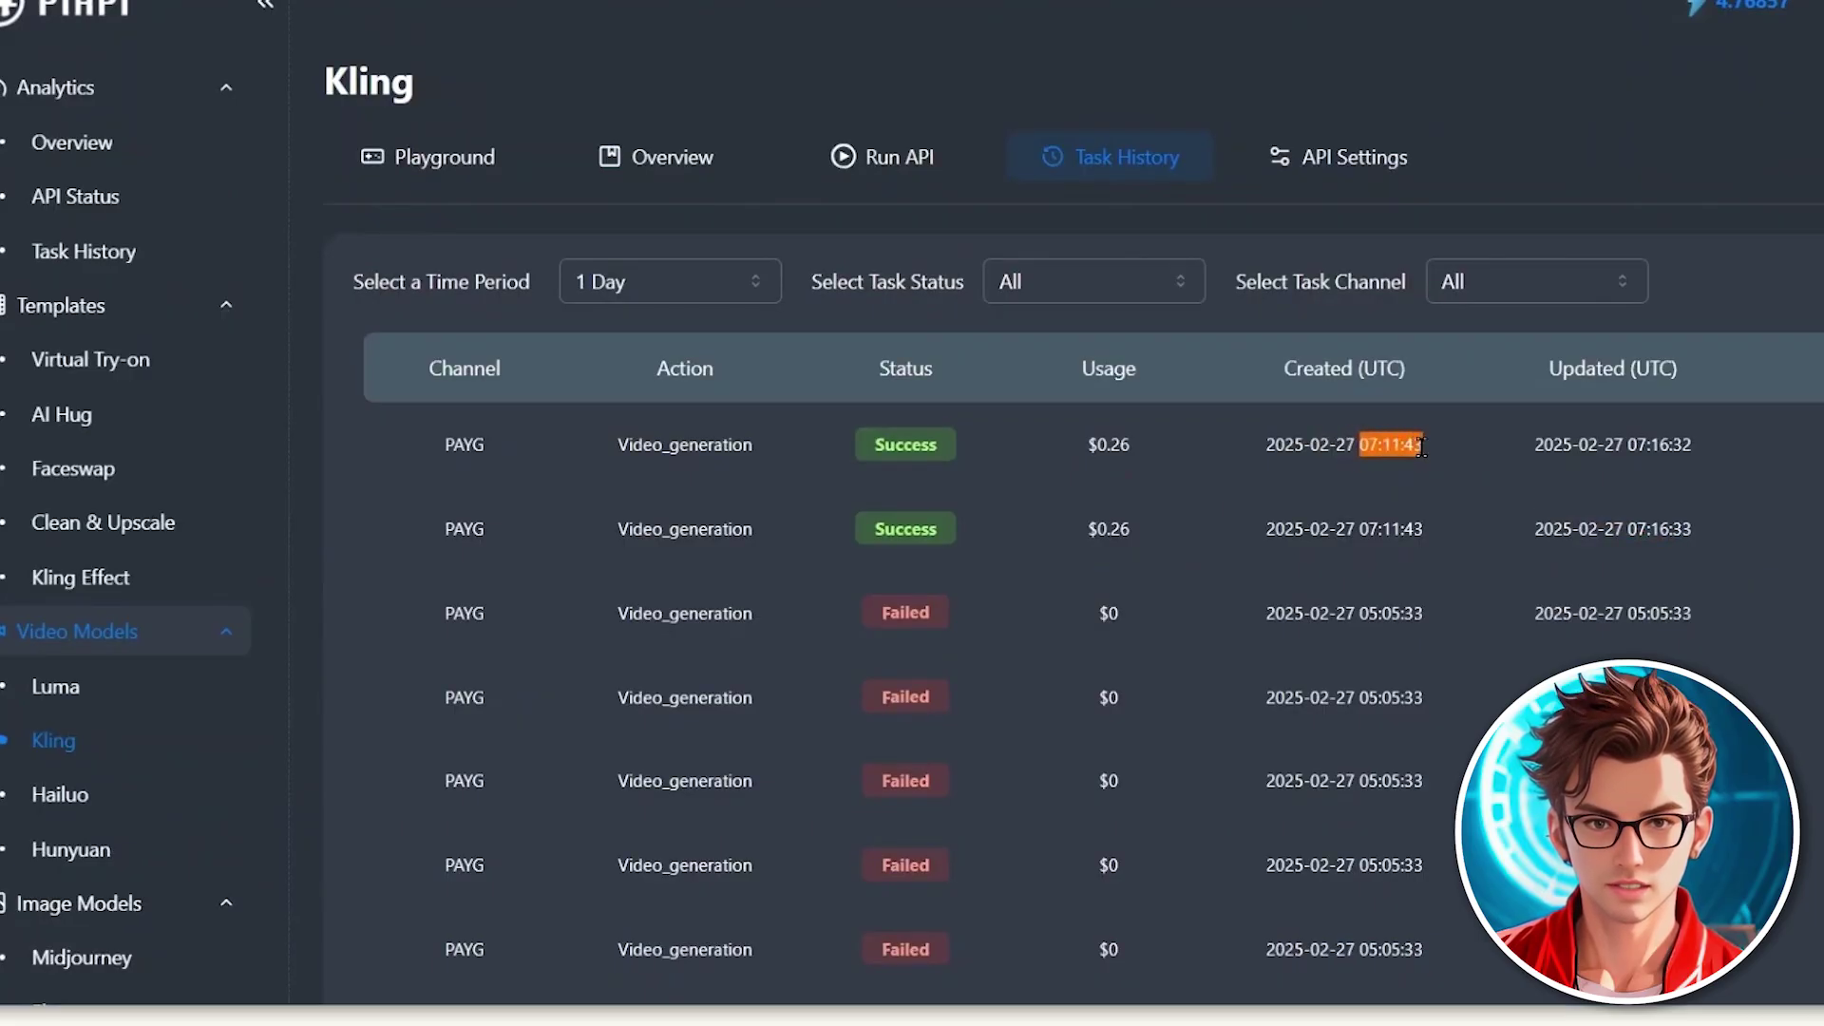
Step: Check the update time of the newest successful video generation in Kling's task history
left_click_drag(1532, 445, 1697, 458)
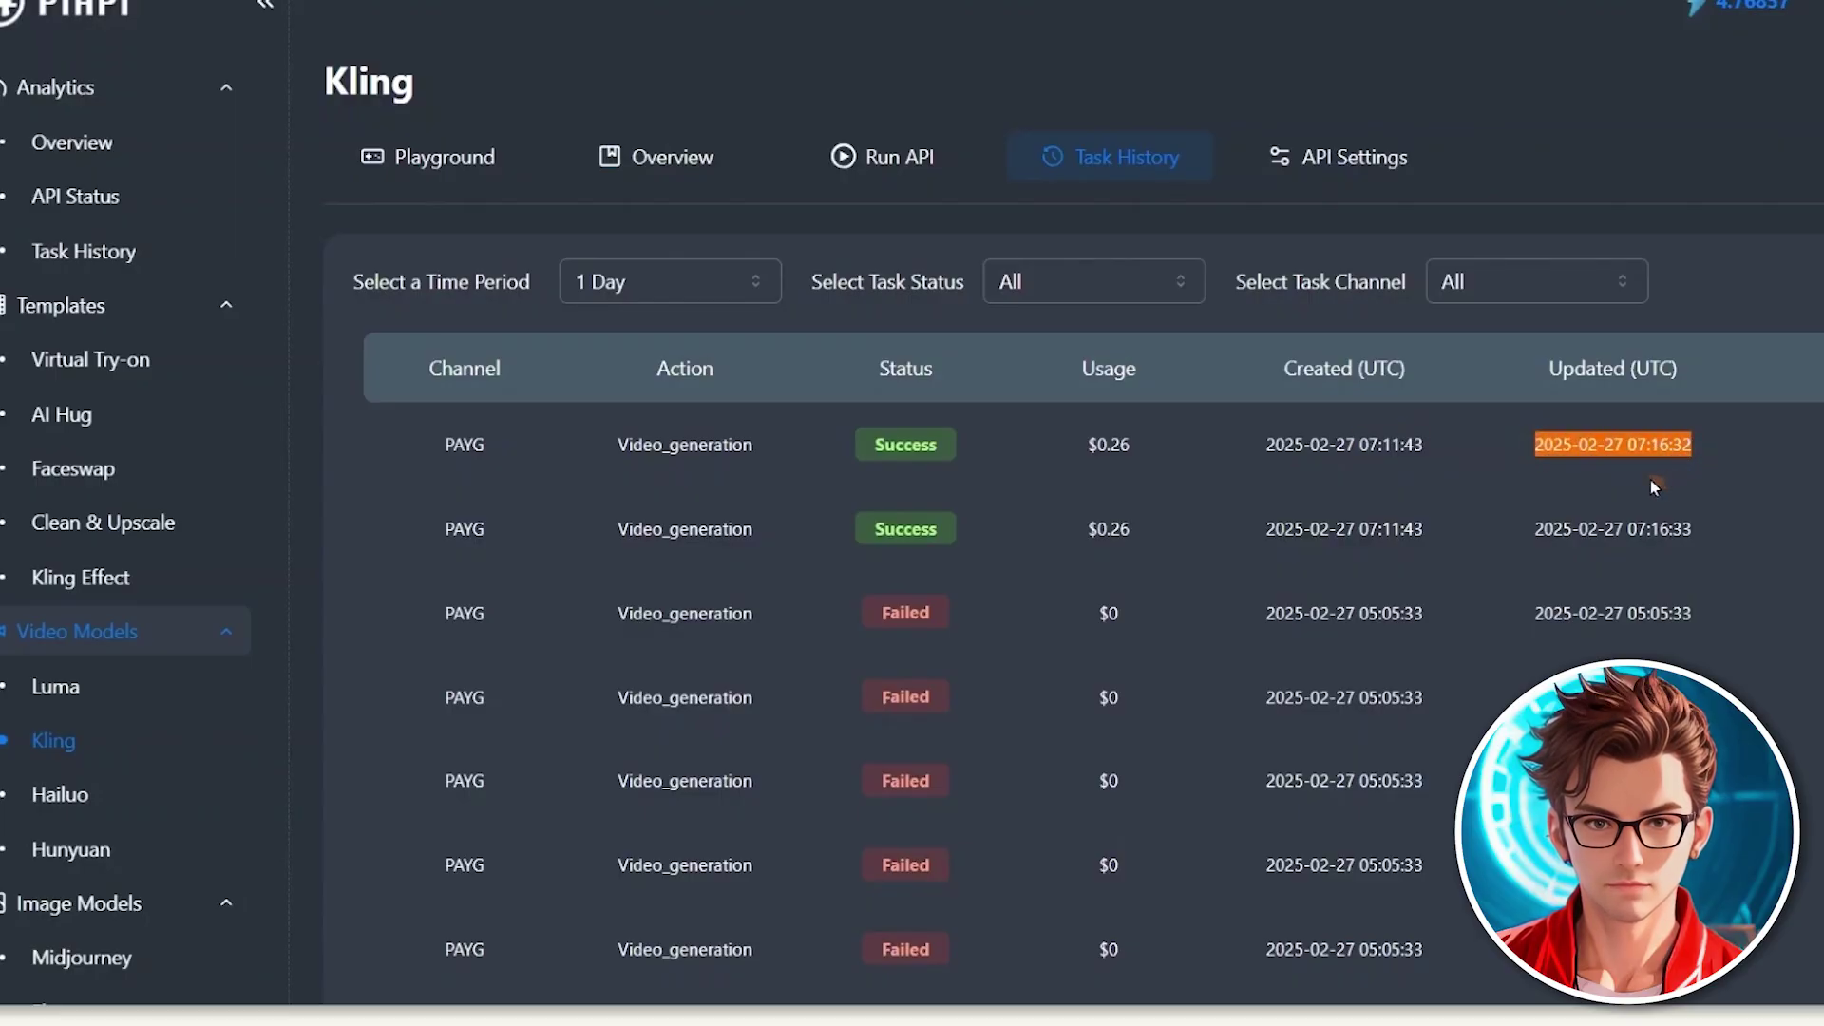
left_click(1669, 478)
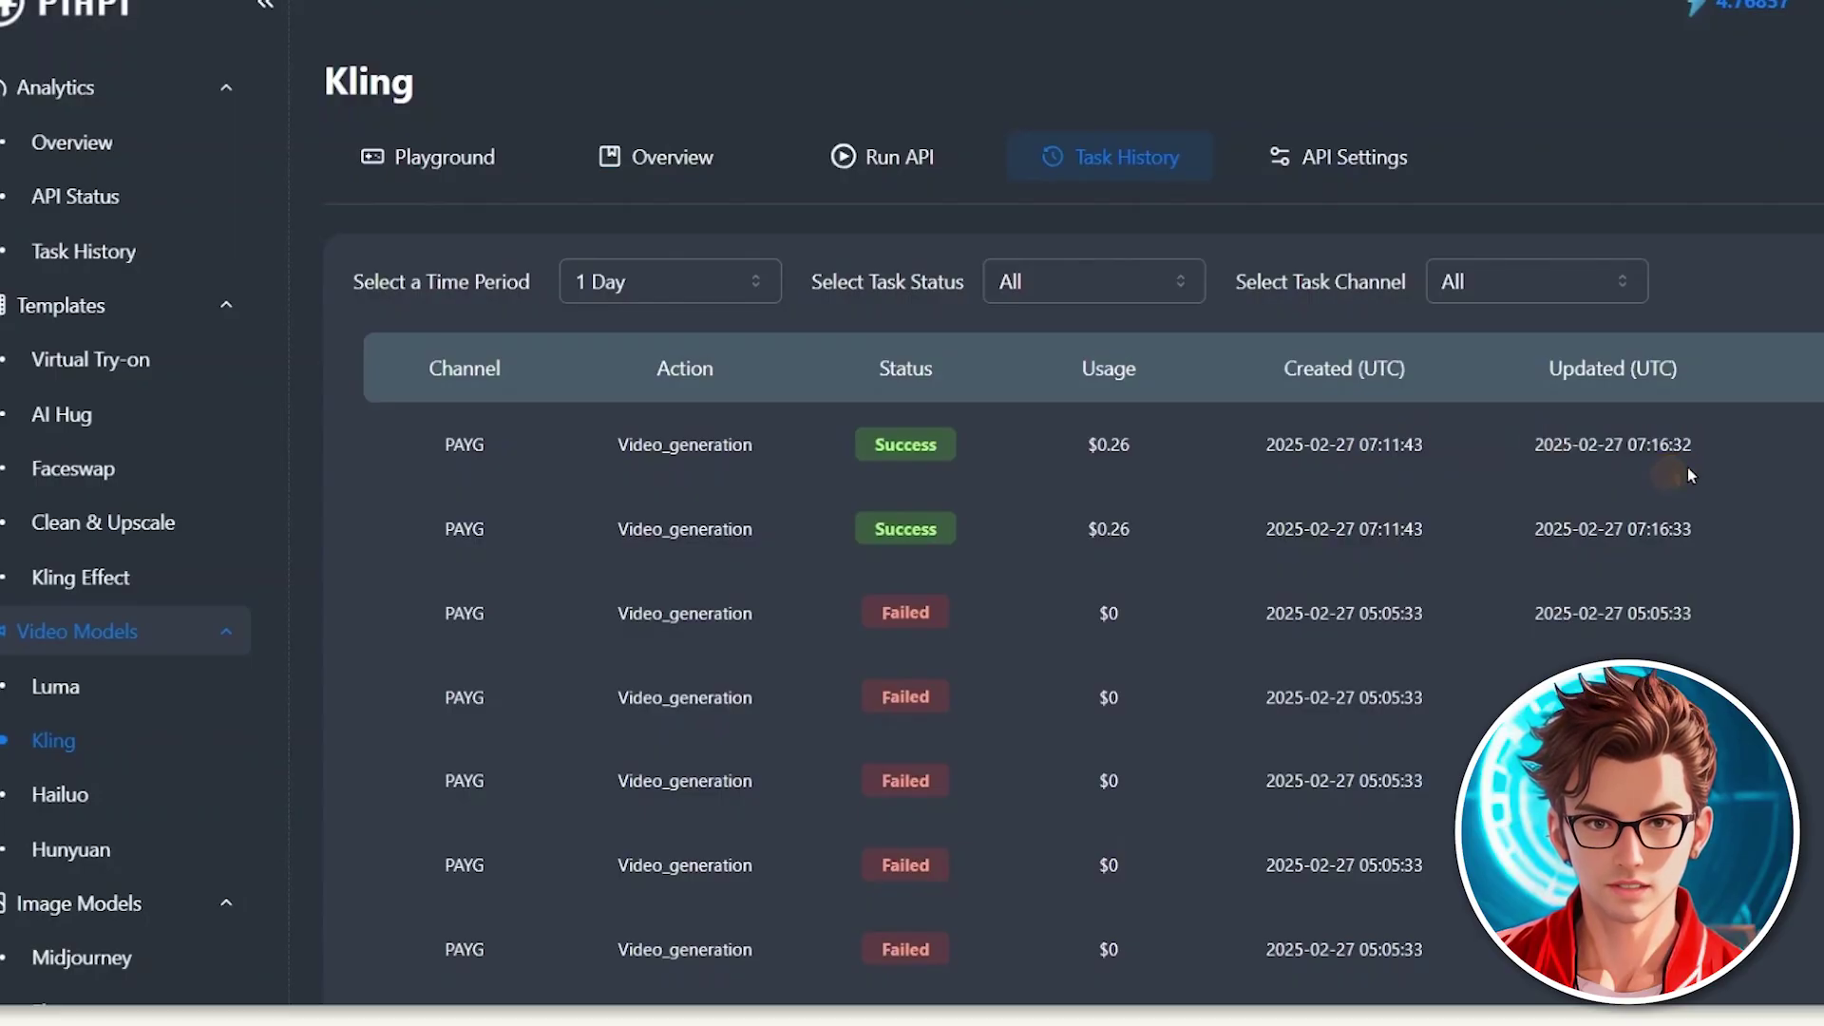
left_click(1639, 444)
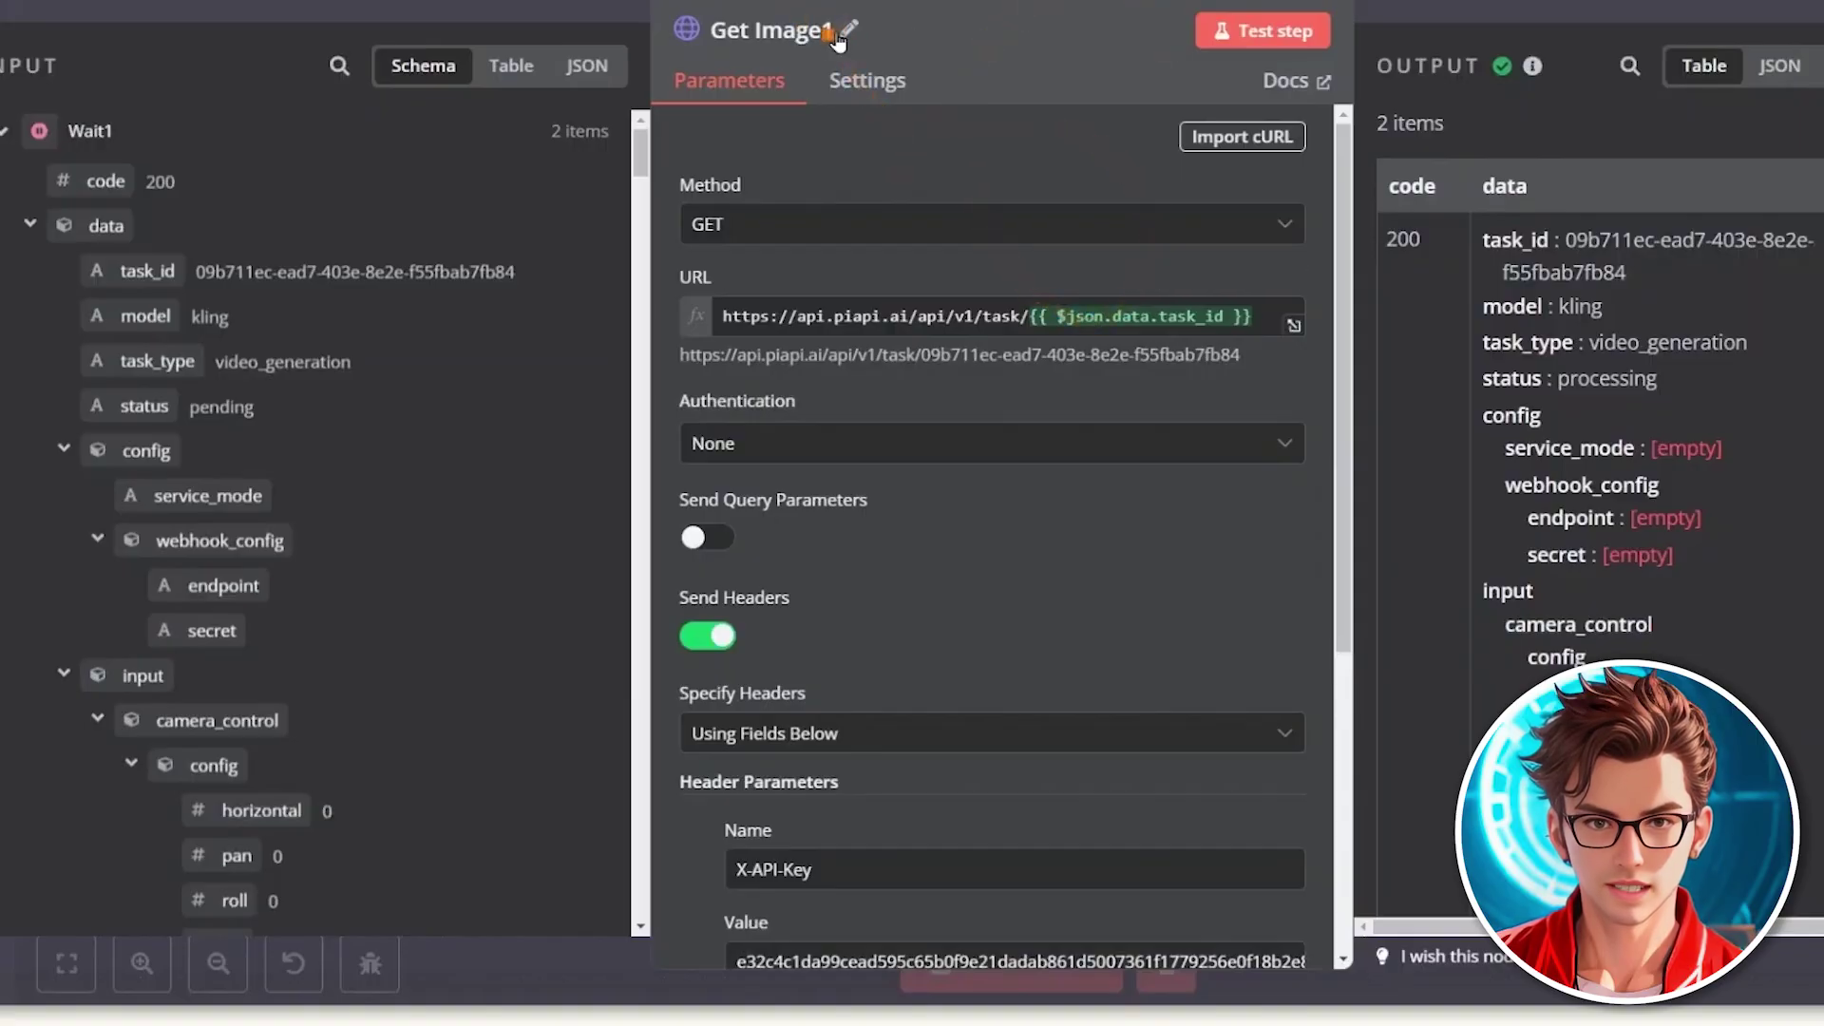
Step: Switch back to n8n, rename the Get Image1 node to Get Video and test it again
left_click(836, 34)
left_click_drag(976, 17, 912, 19)
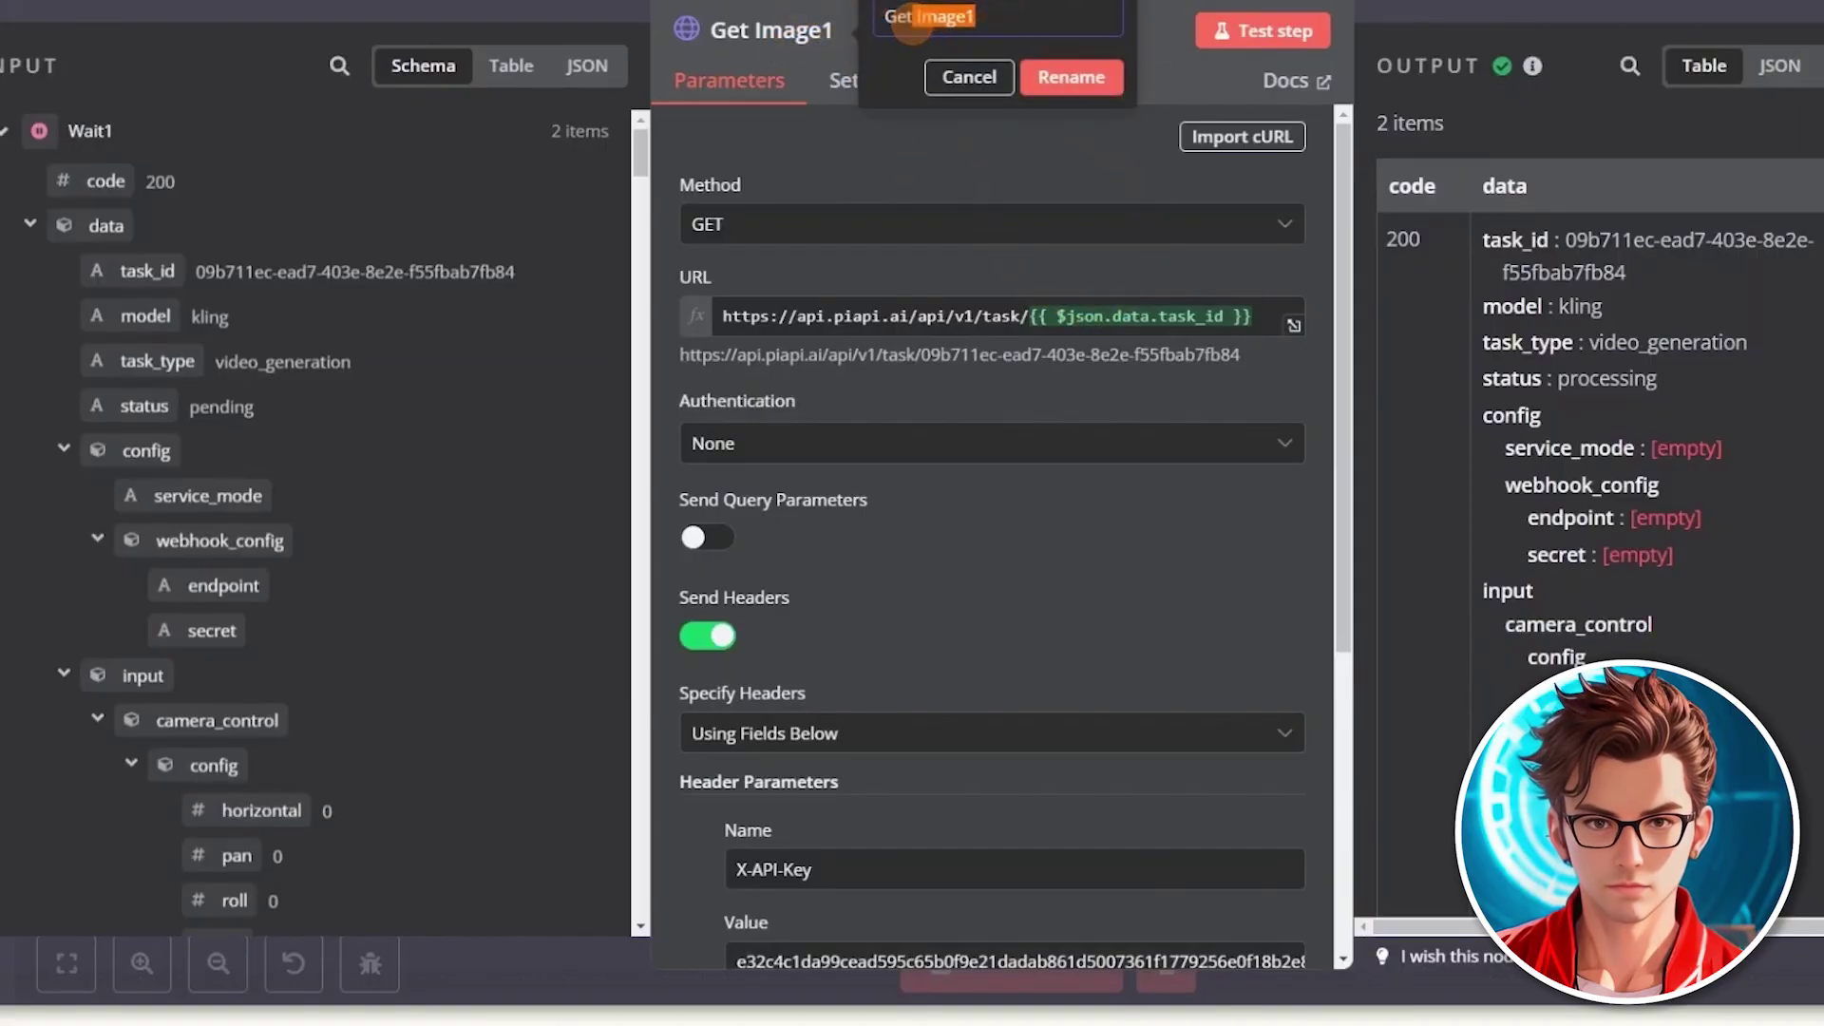
type("Video")
left_click(1074, 76)
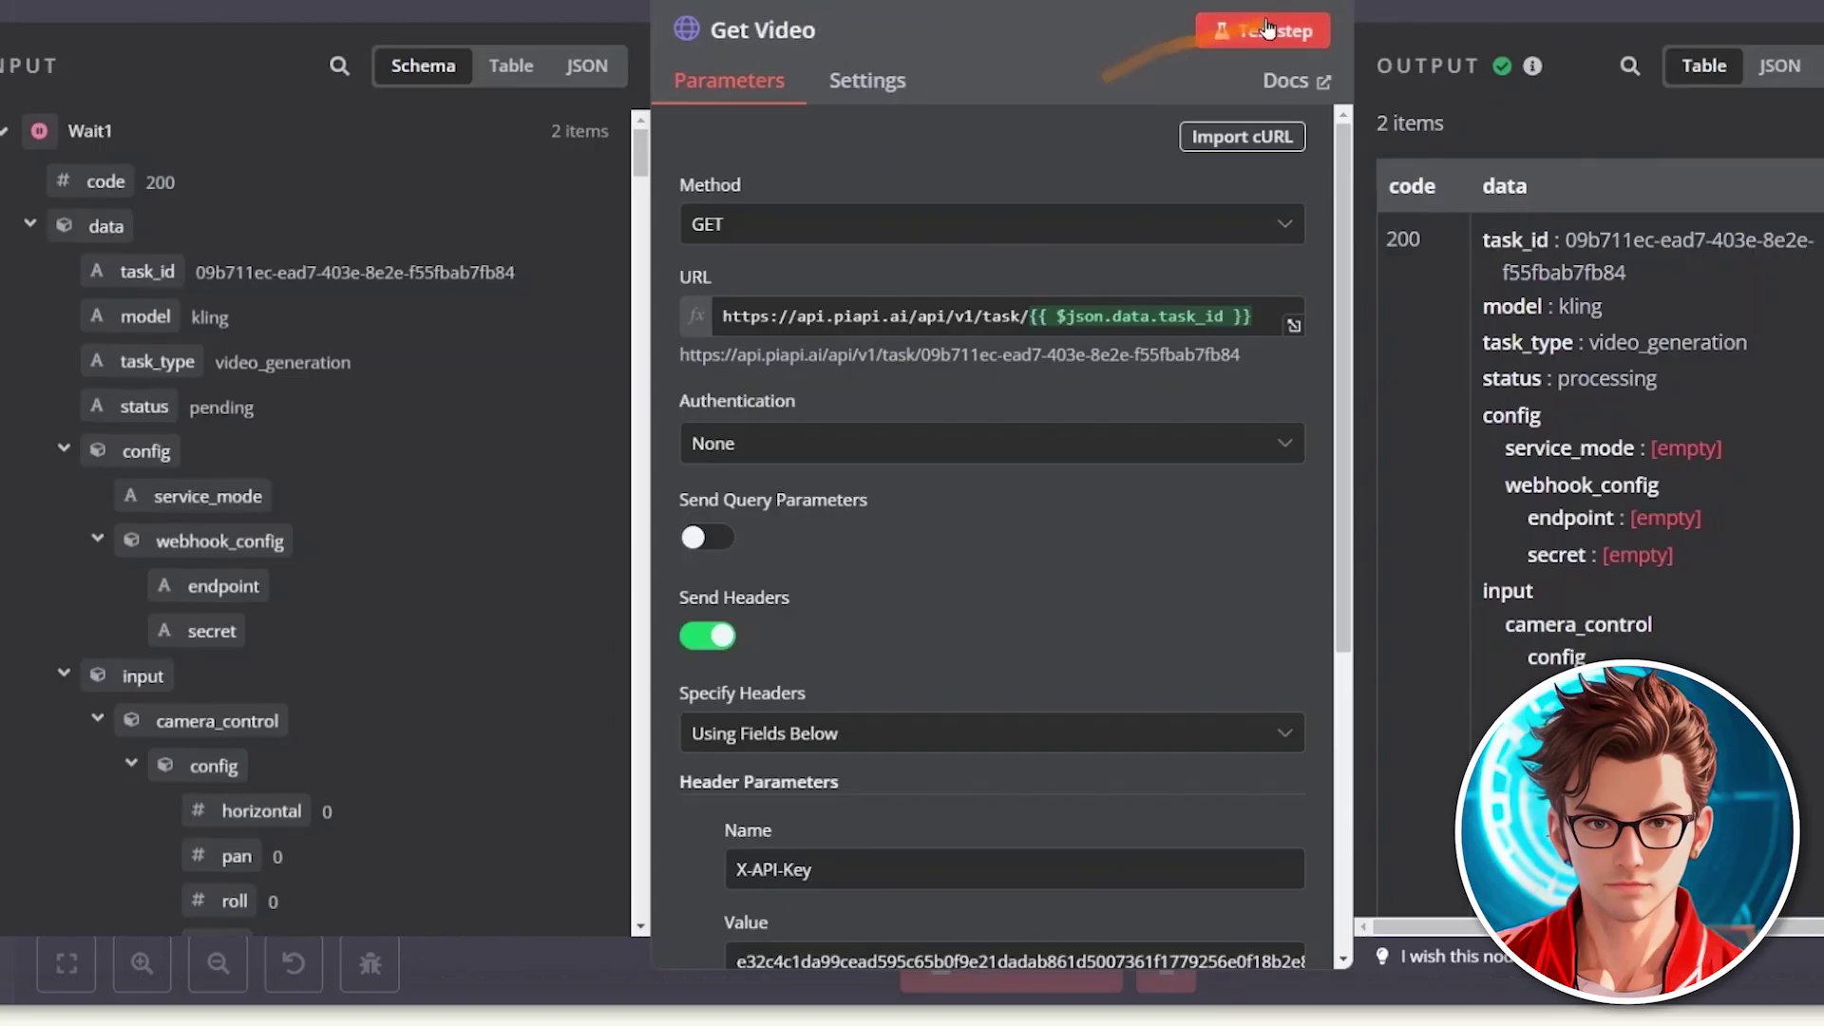
left_click(1270, 22)
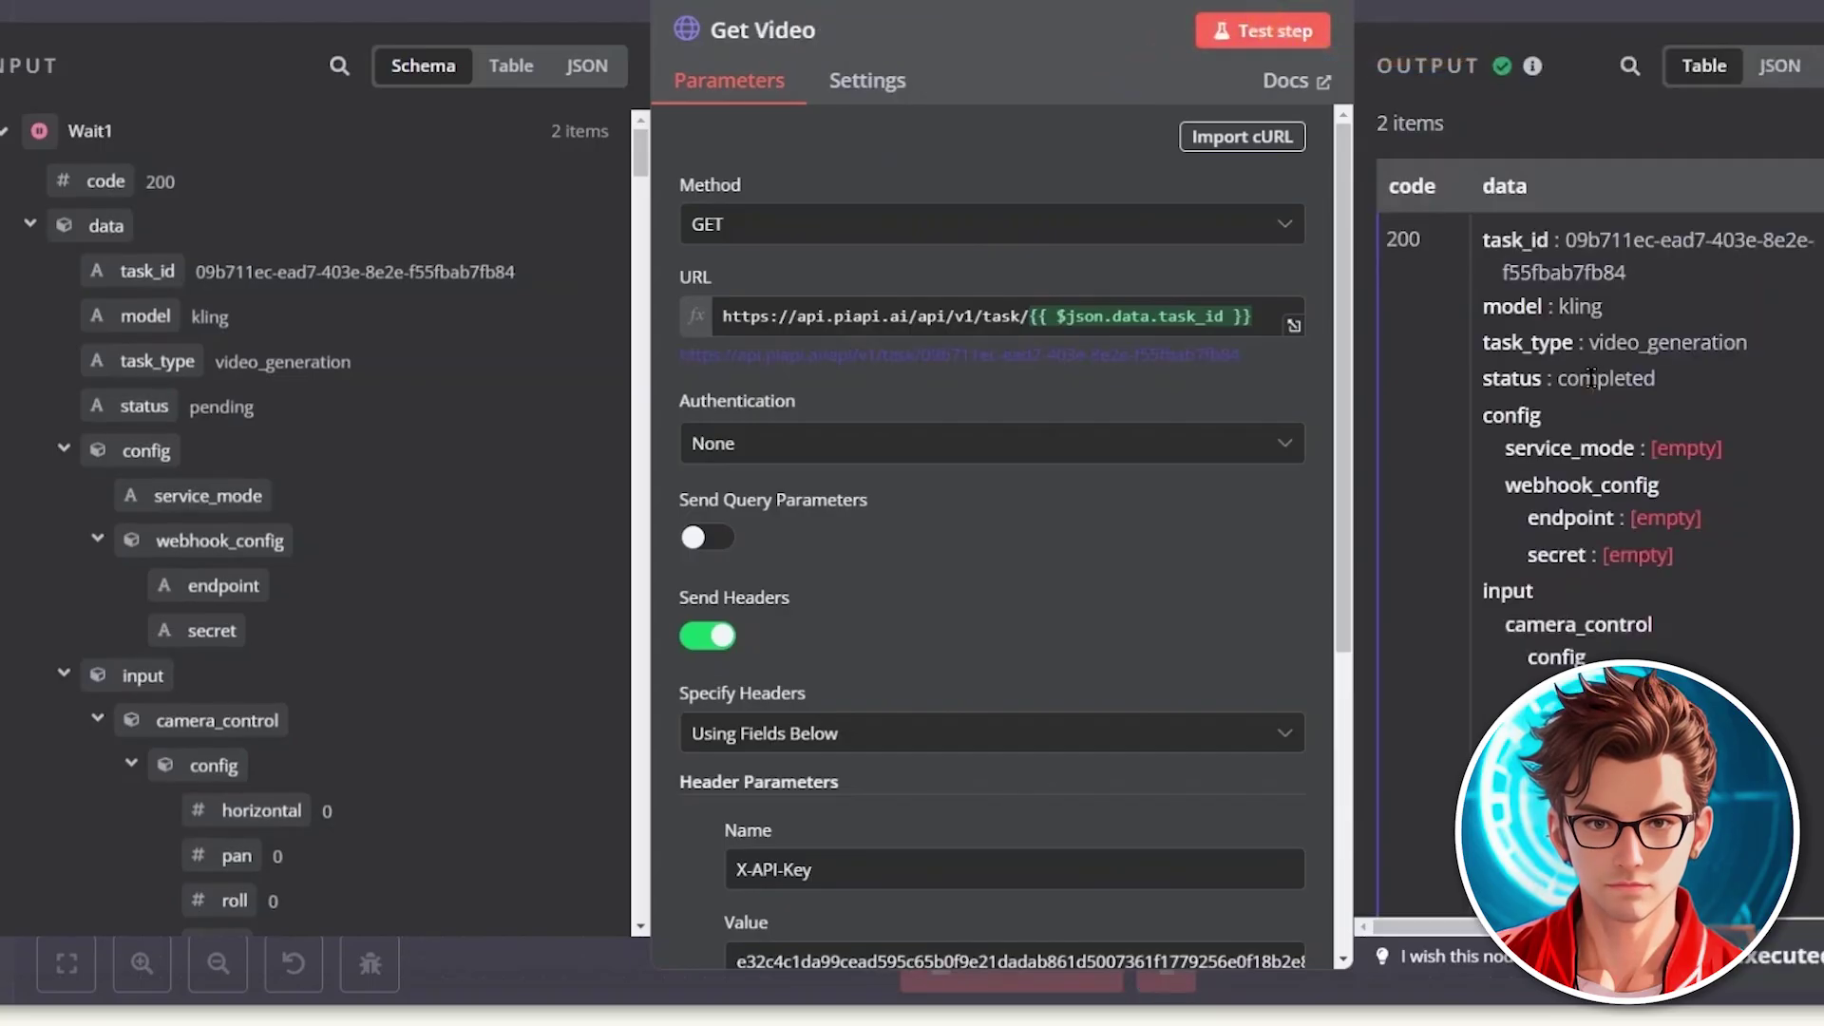
Step: Check the task status and video URL in Get Video's output, and play the generated video in the browser
double_click(1591, 378)
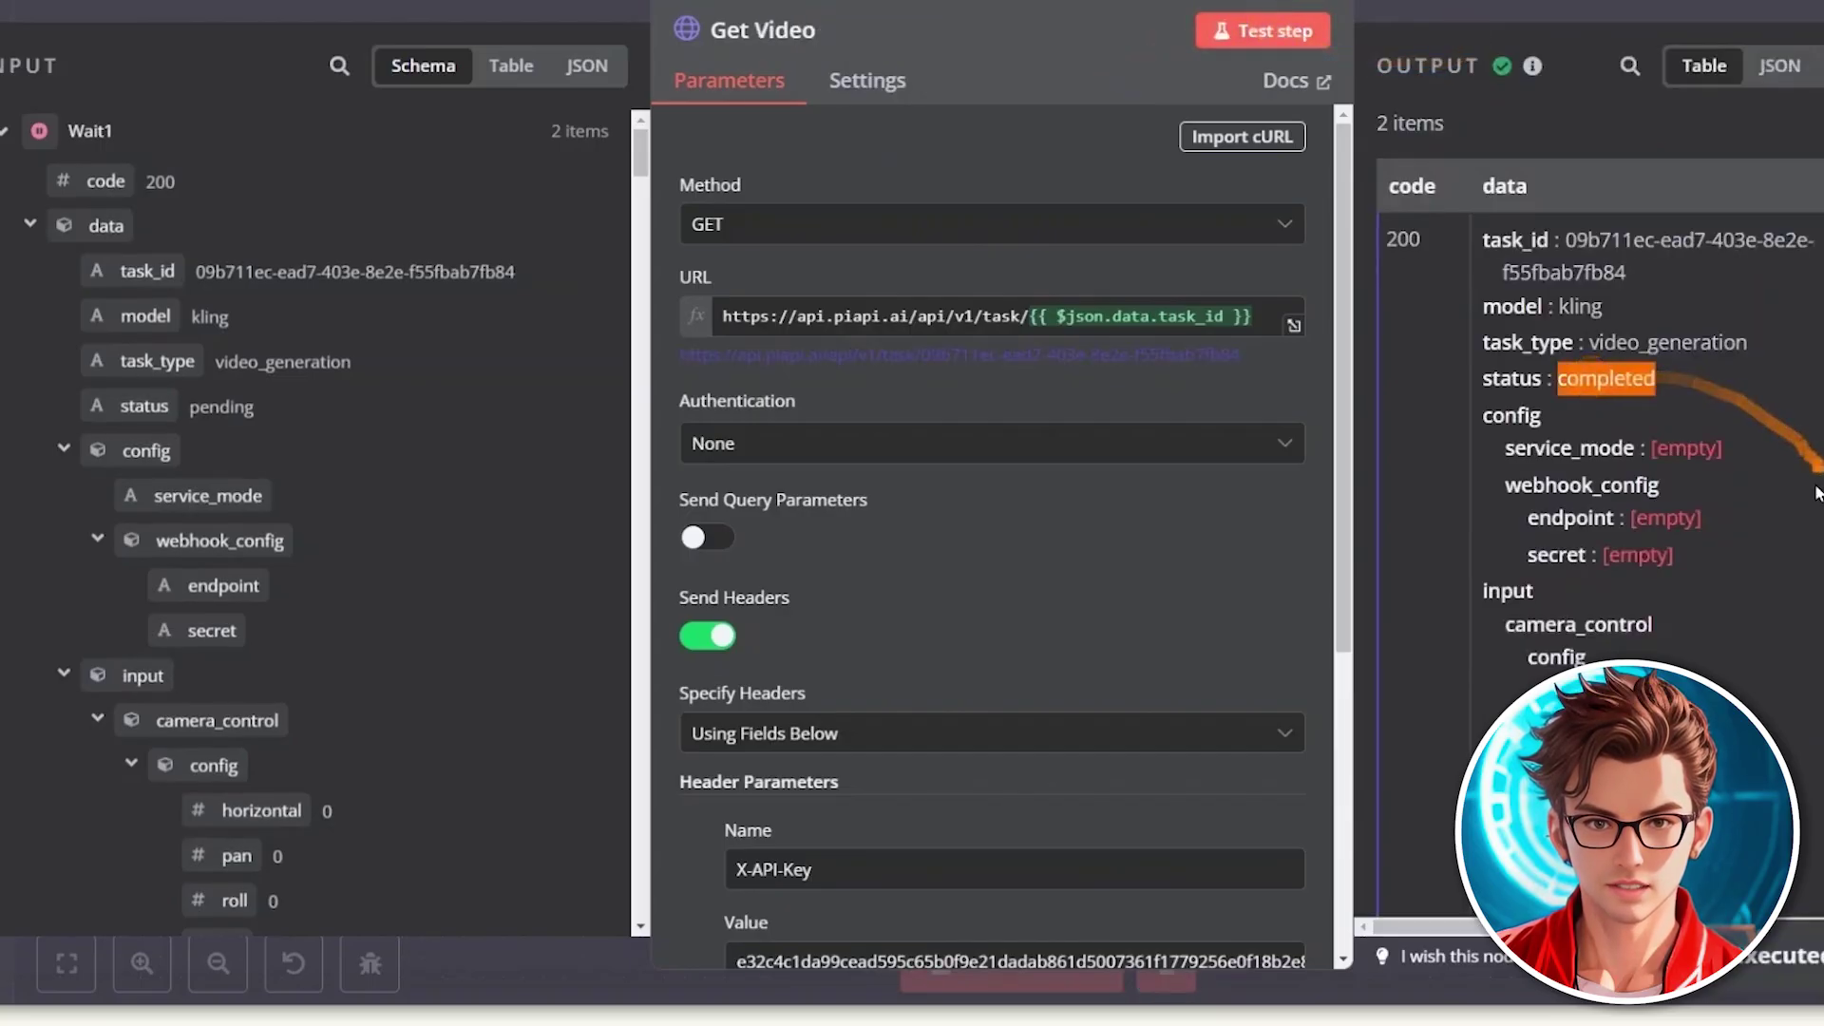
scroll(1744, 480, "down", 6)
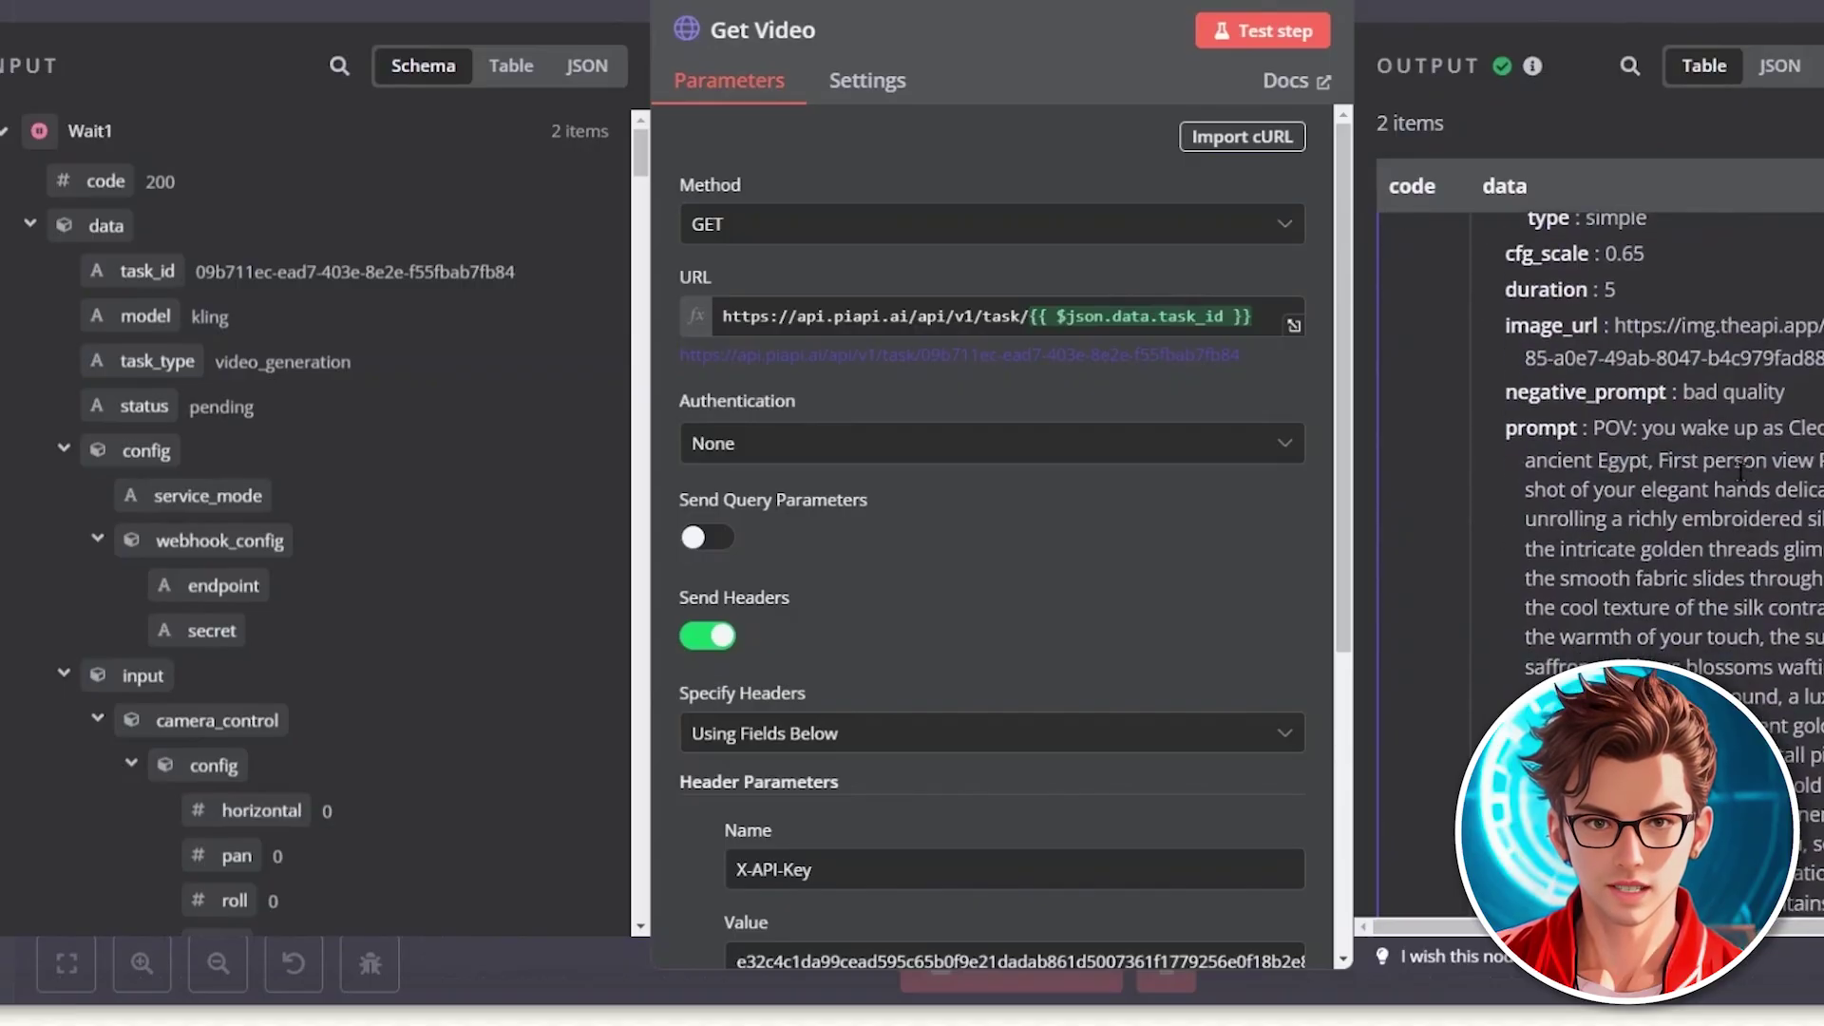
scroll(1612, 517, "down", 5)
left_click_drag(1610, 516, 1731, 558)
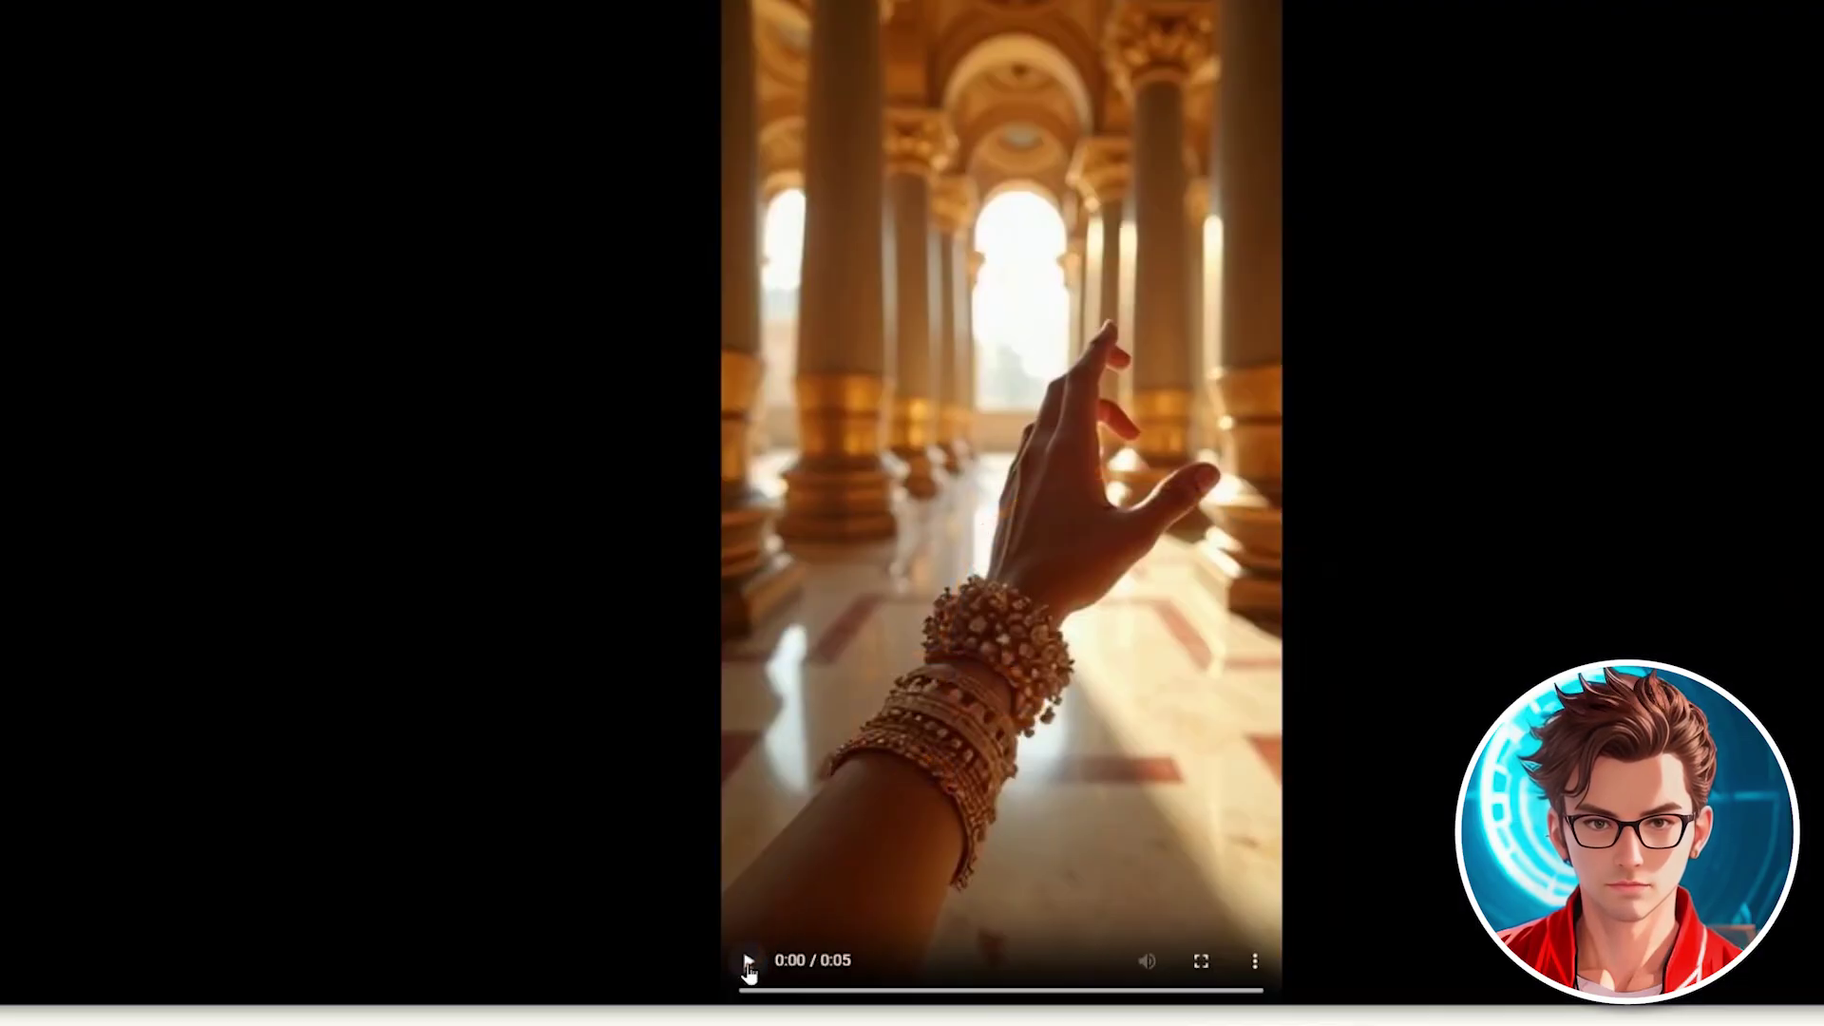
left_click(748, 963)
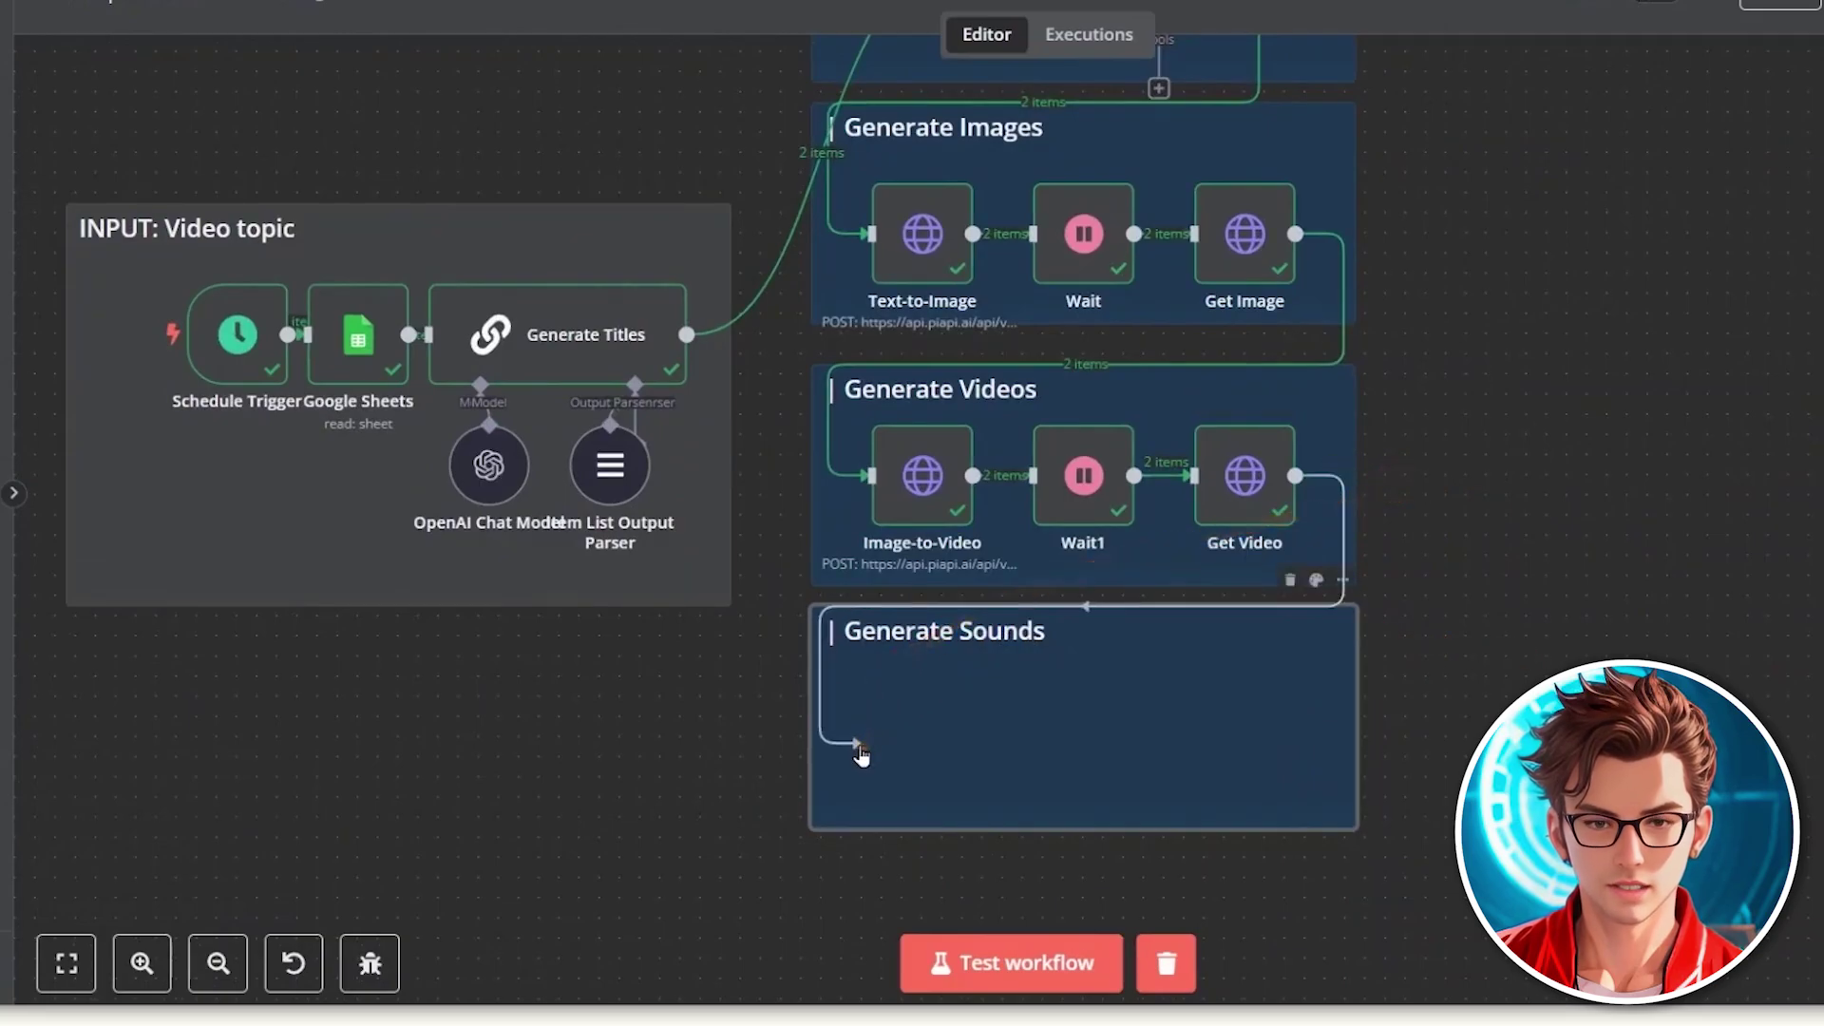
Step: Add an HTTP Request node after Get Video for the Generate Sounds section and rename it Text-to-Sound
left_click(1394, 477)
type("htt")
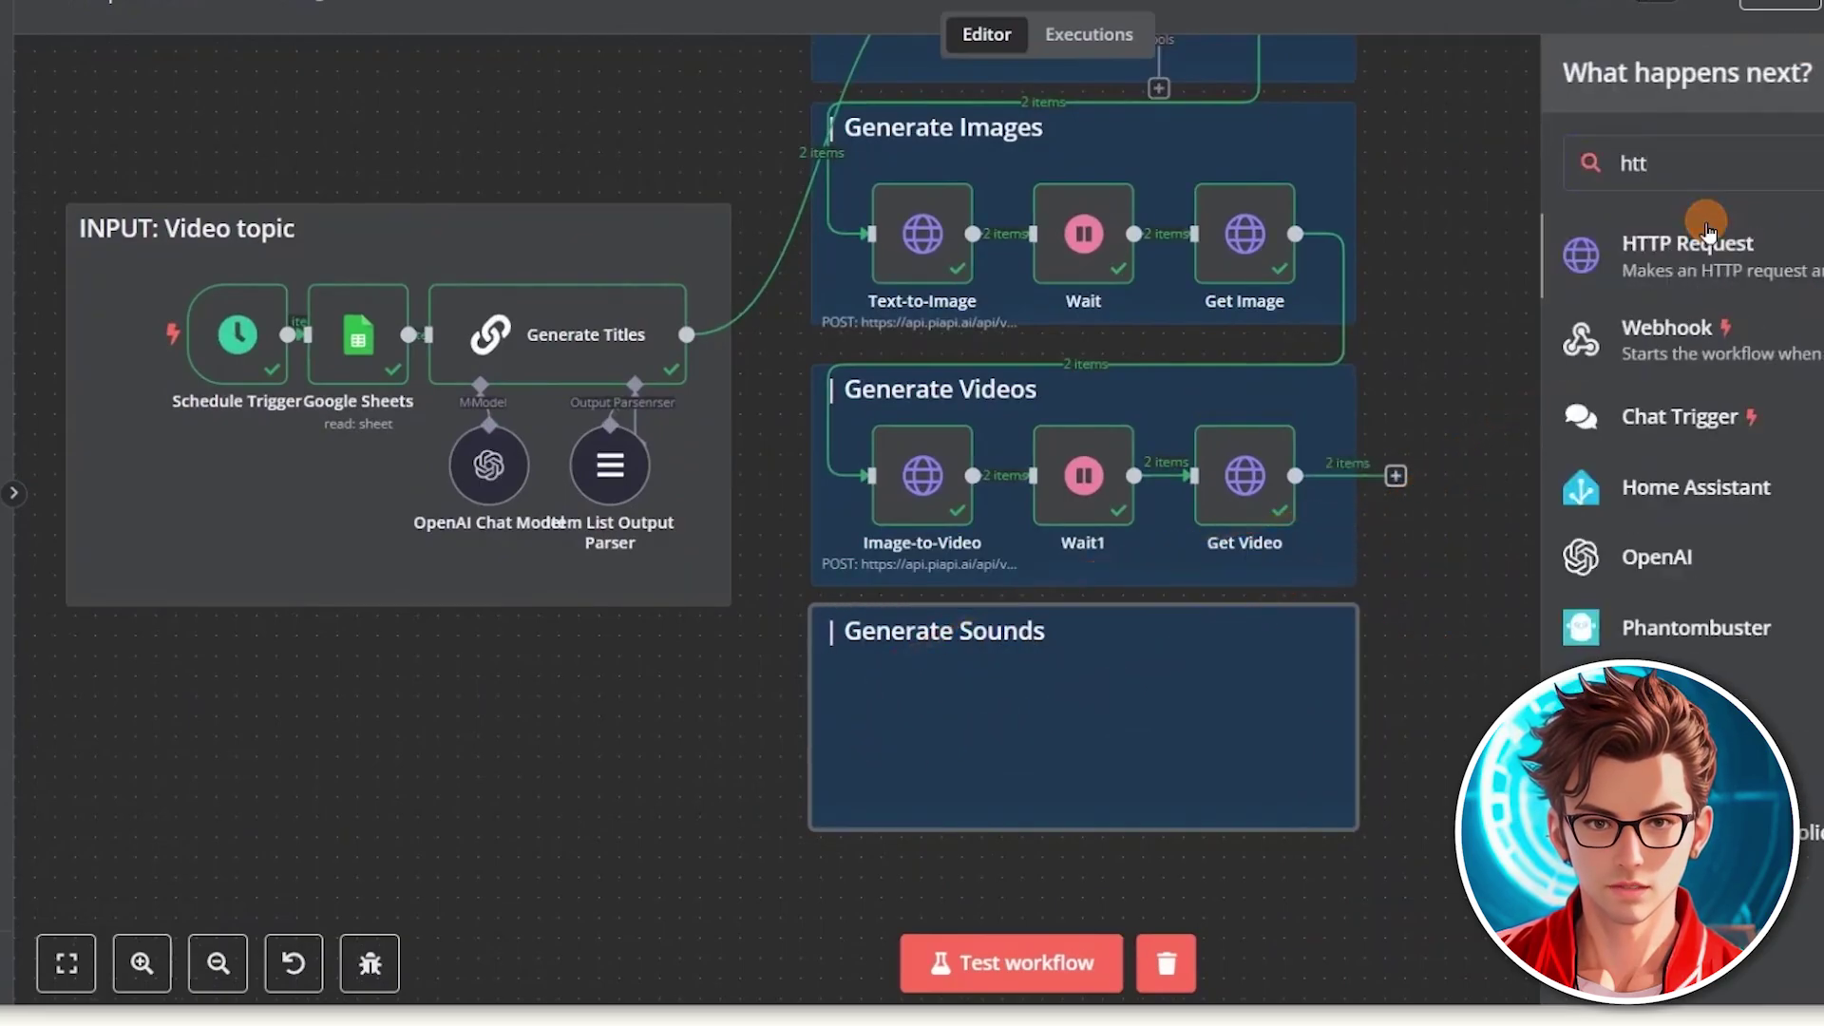
left_click(1673, 245)
left_click(874, 31)
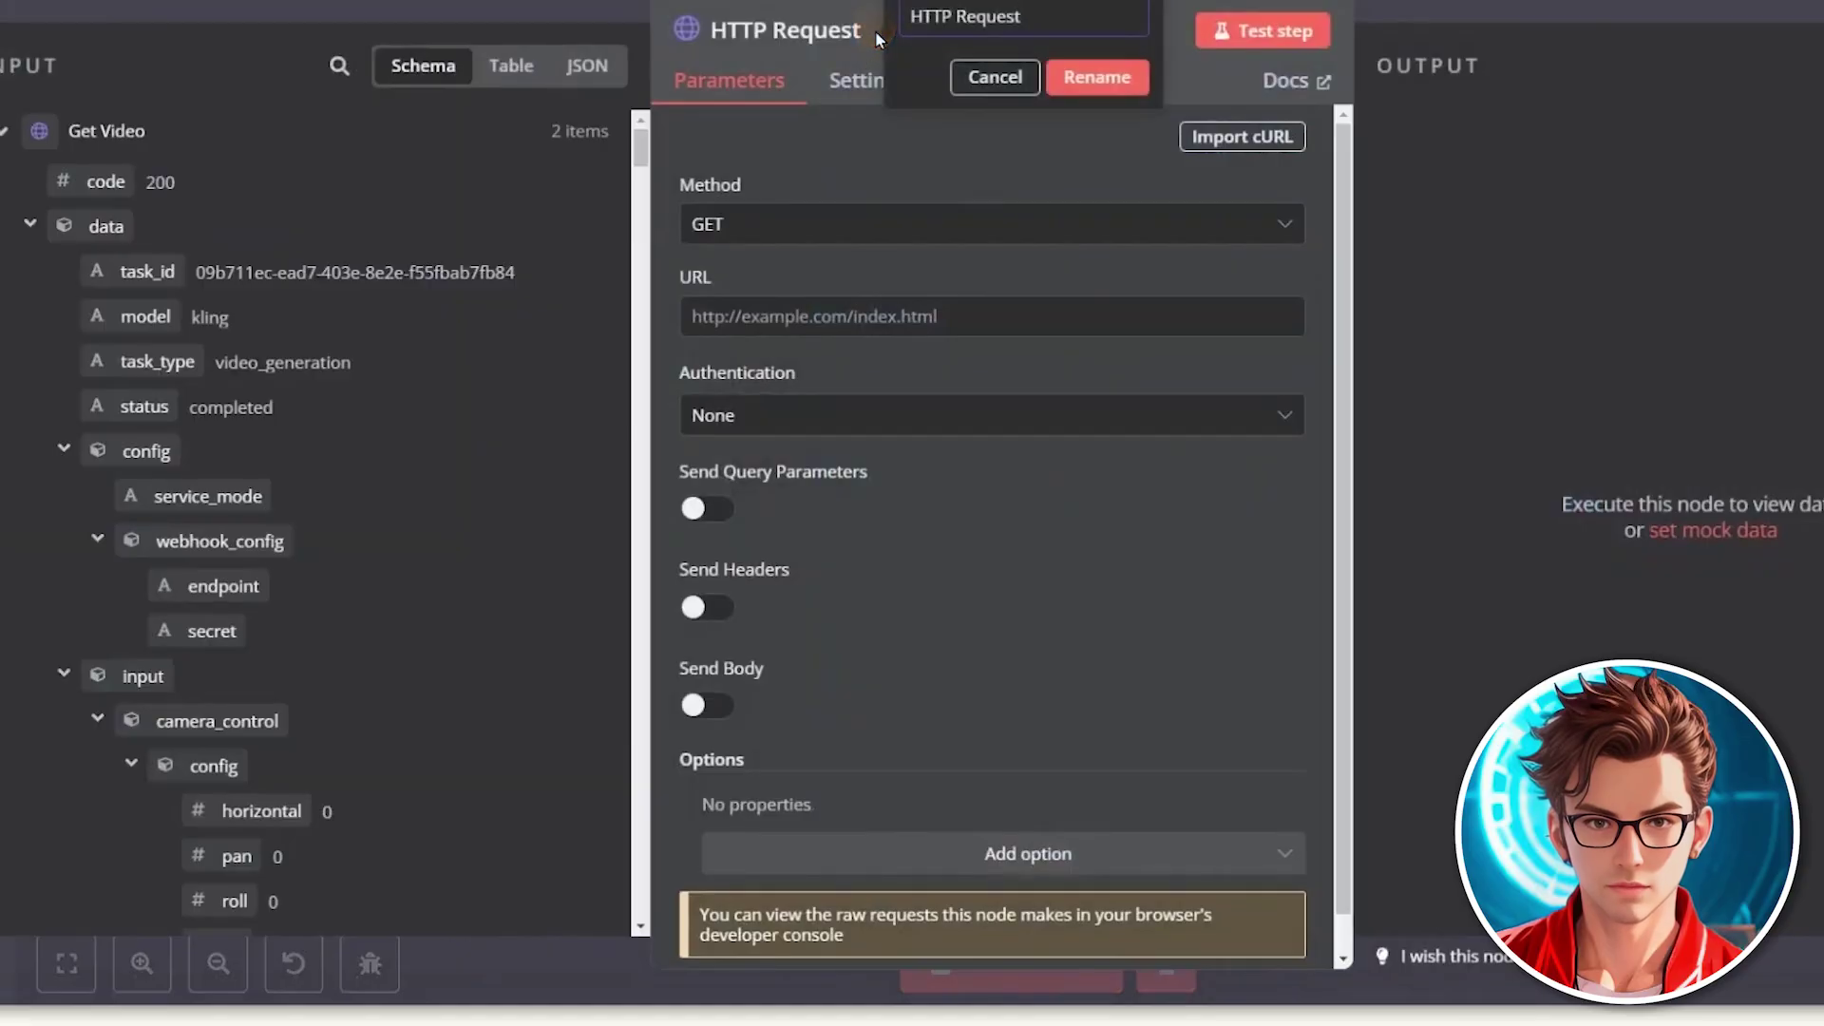
type("Text-to-Sound")
key("Return")
left_click(855, 225)
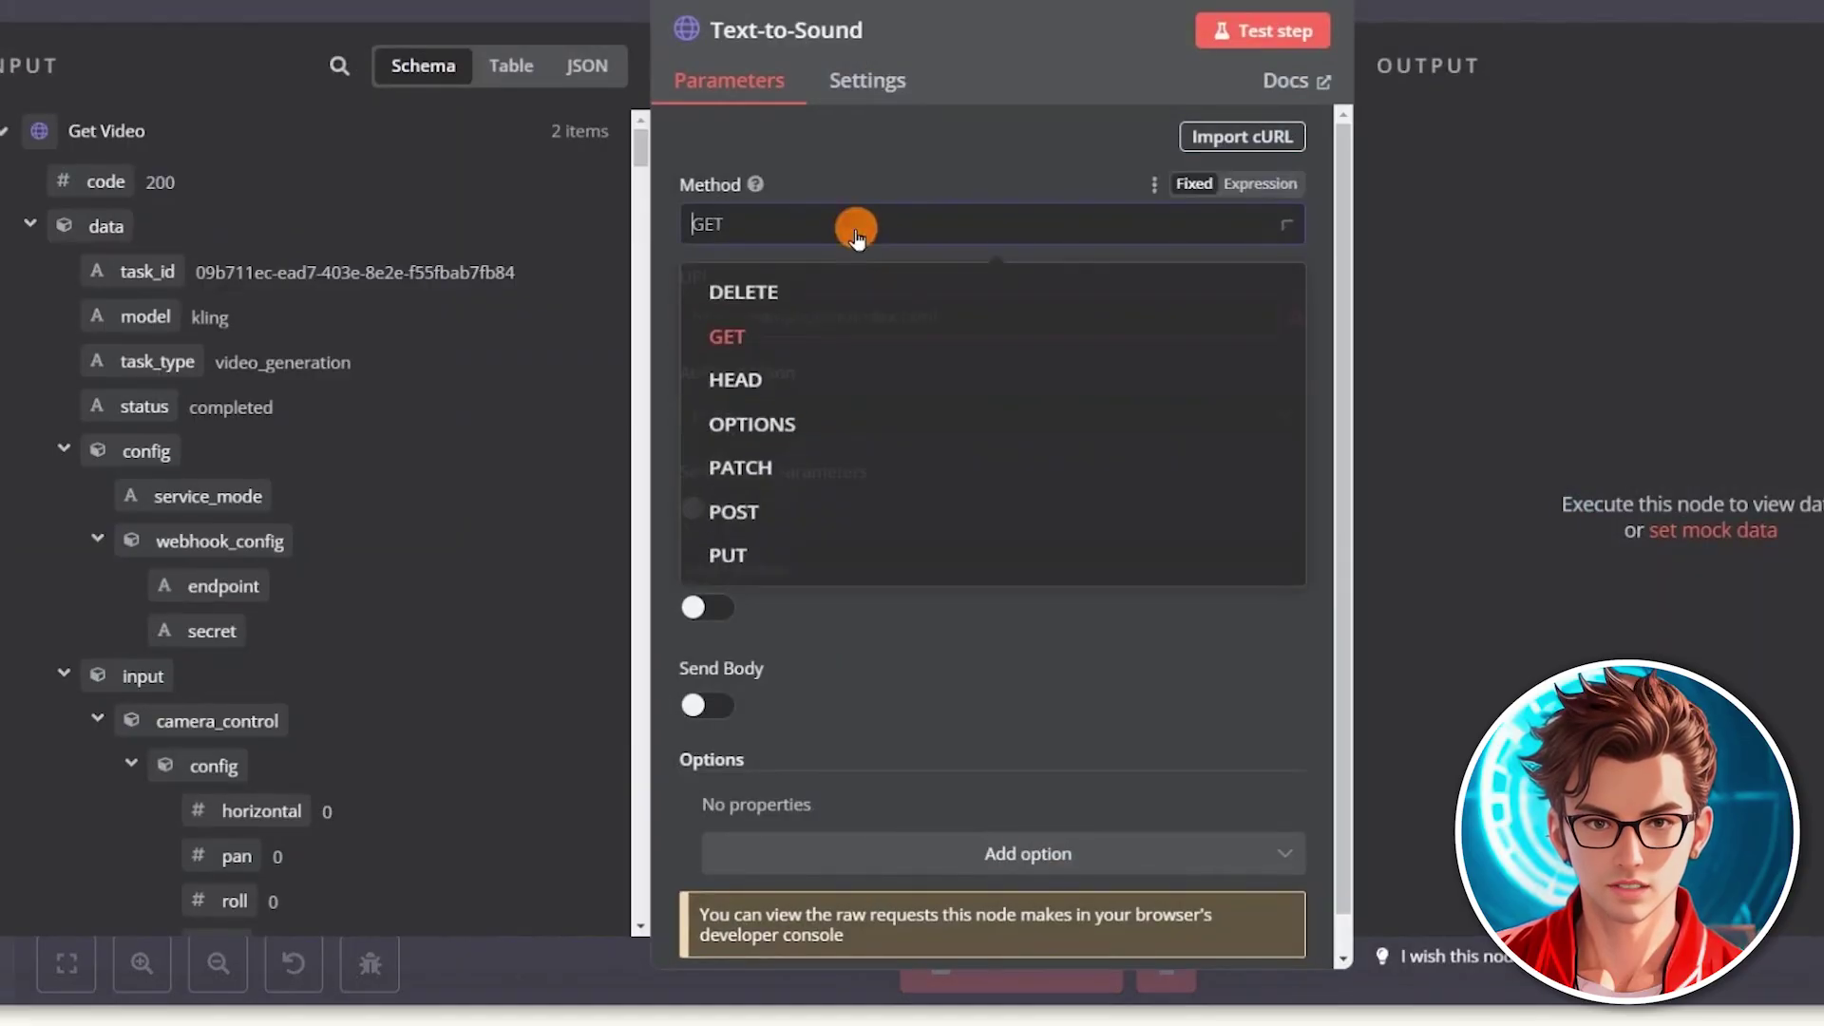
left_click(779, 534)
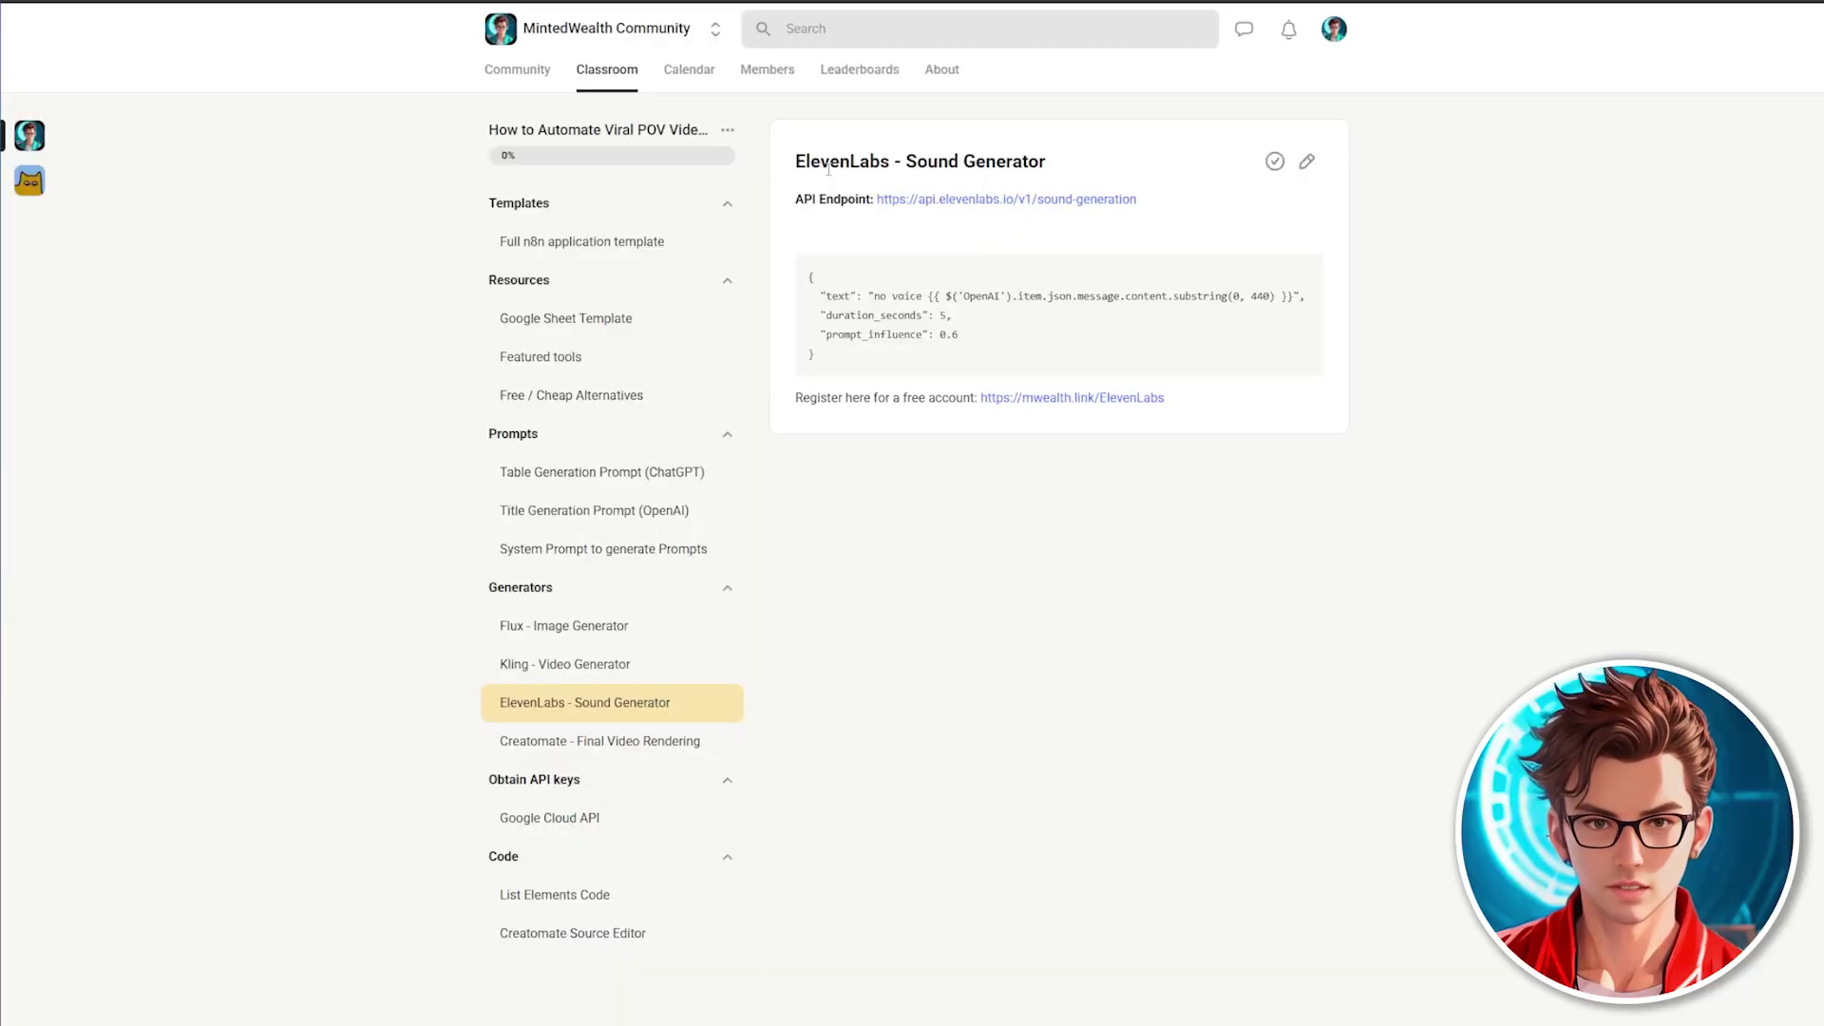
left_click_drag(796, 168, 983, 195)
left_click(947, 250)
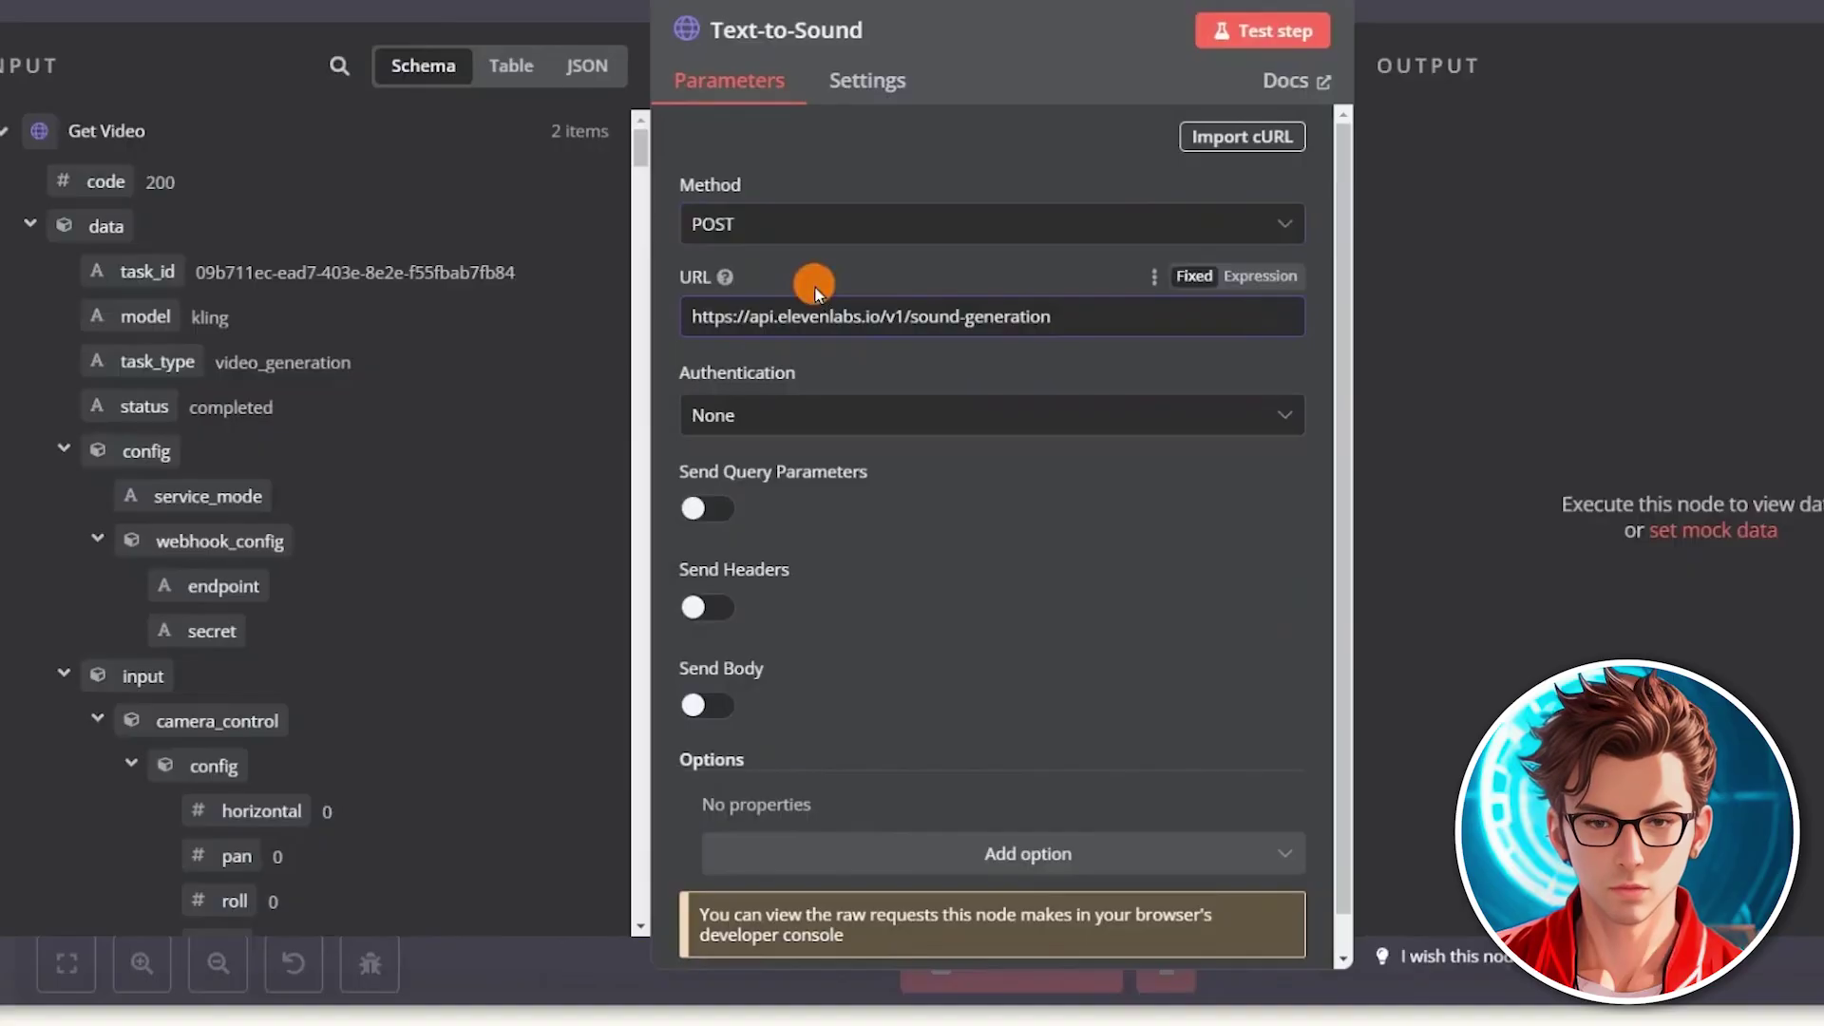
scroll(809, 572, "down", 1)
left_click(708, 568)
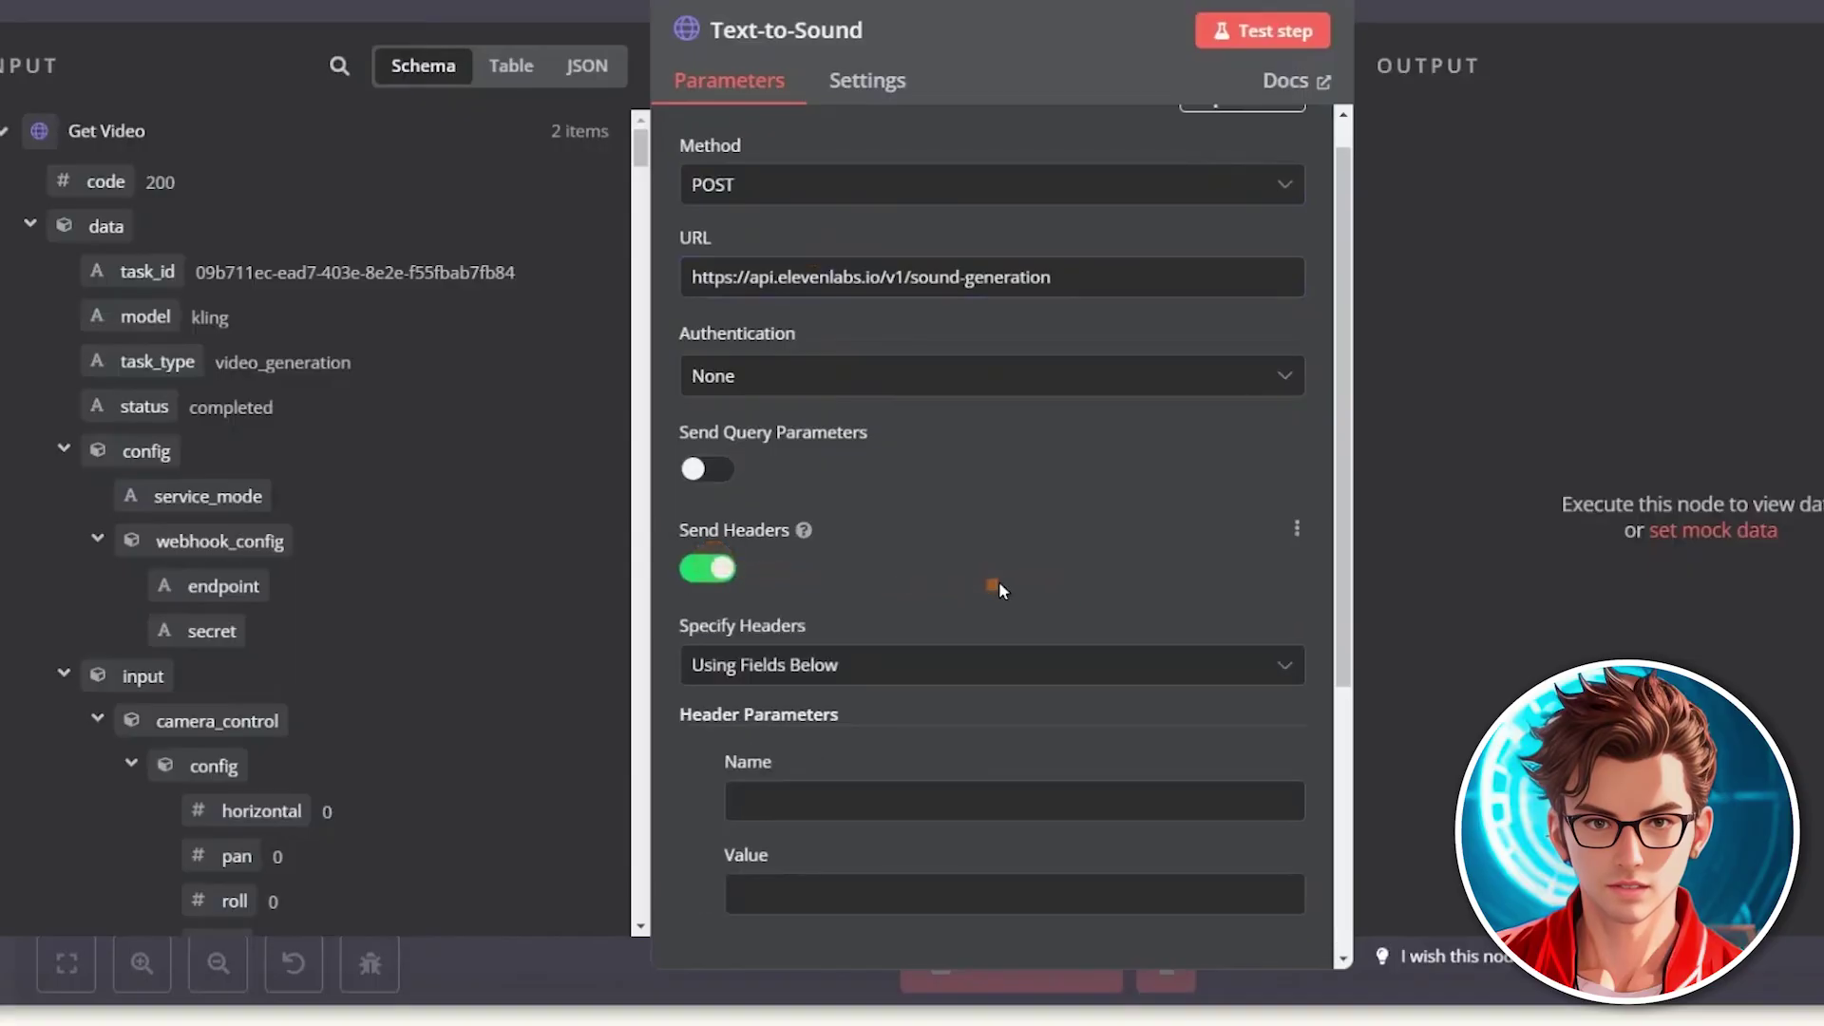
Step: Name the Text-to-Sound node's header parameter xi-api-key and activate its value field
scroll(988, 585, "down", 4)
left_click(839, 464)
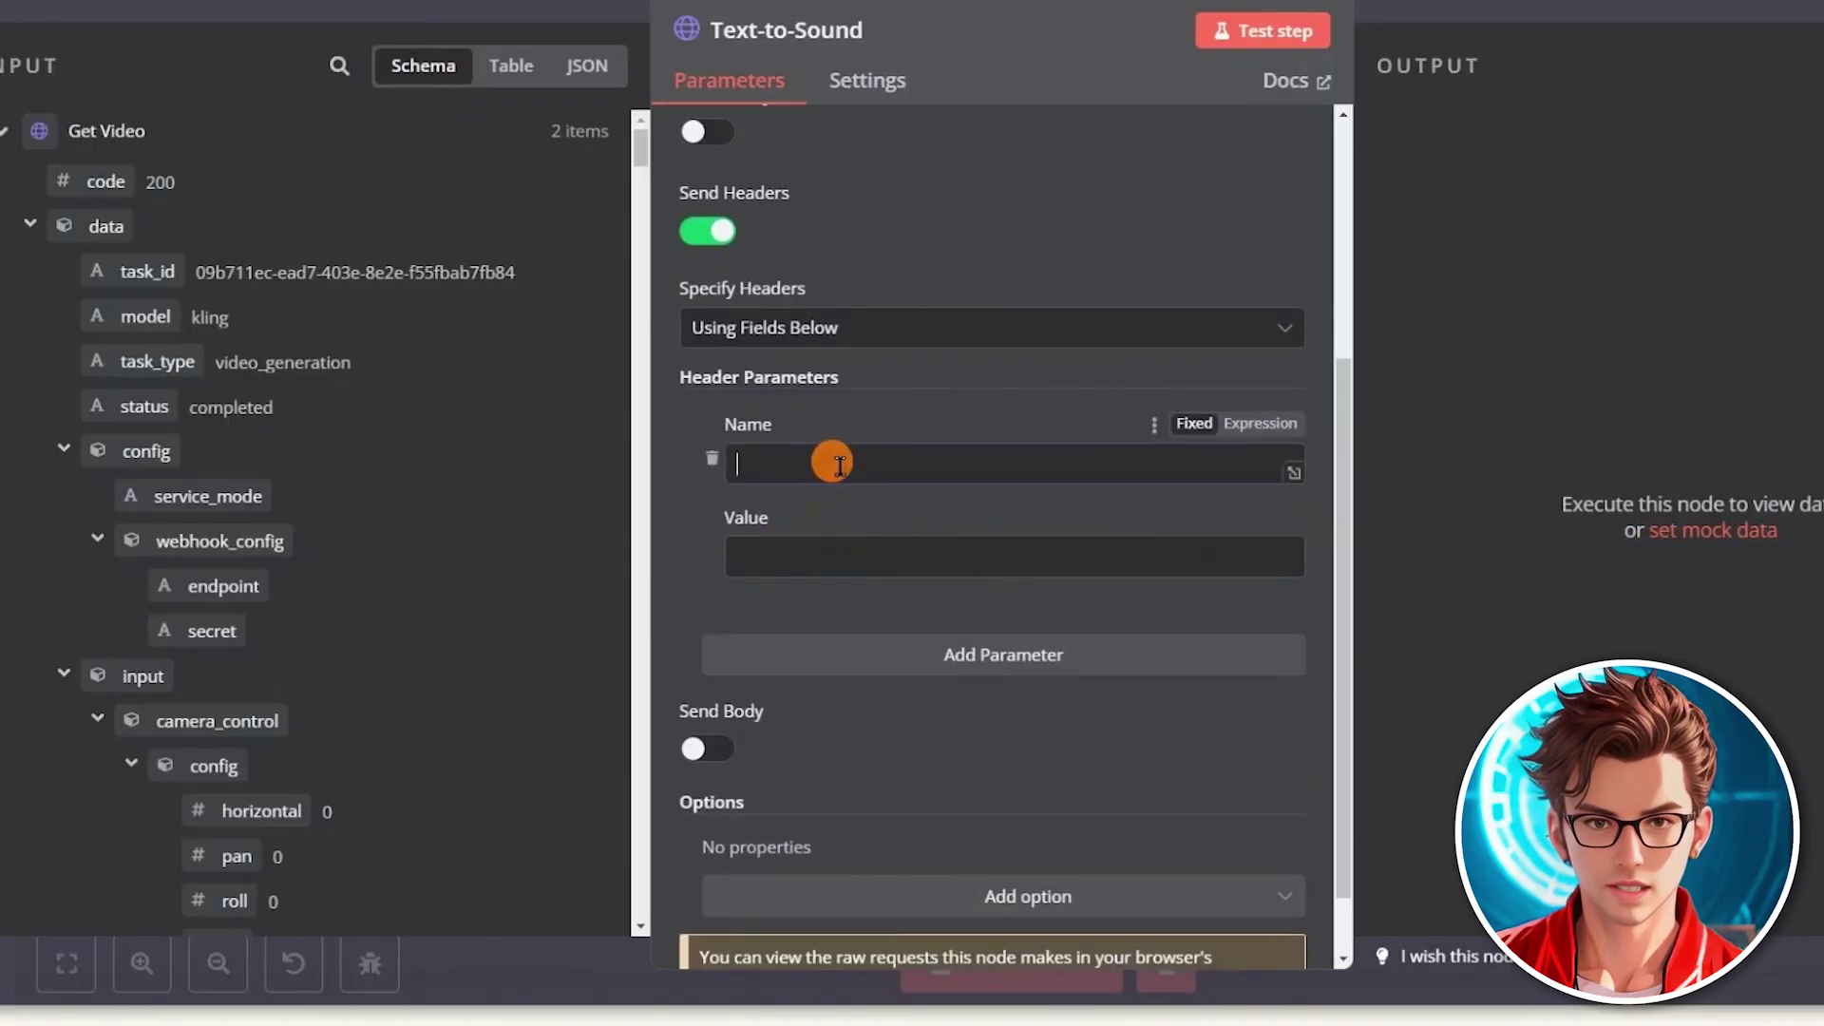
key("ctrl+v")
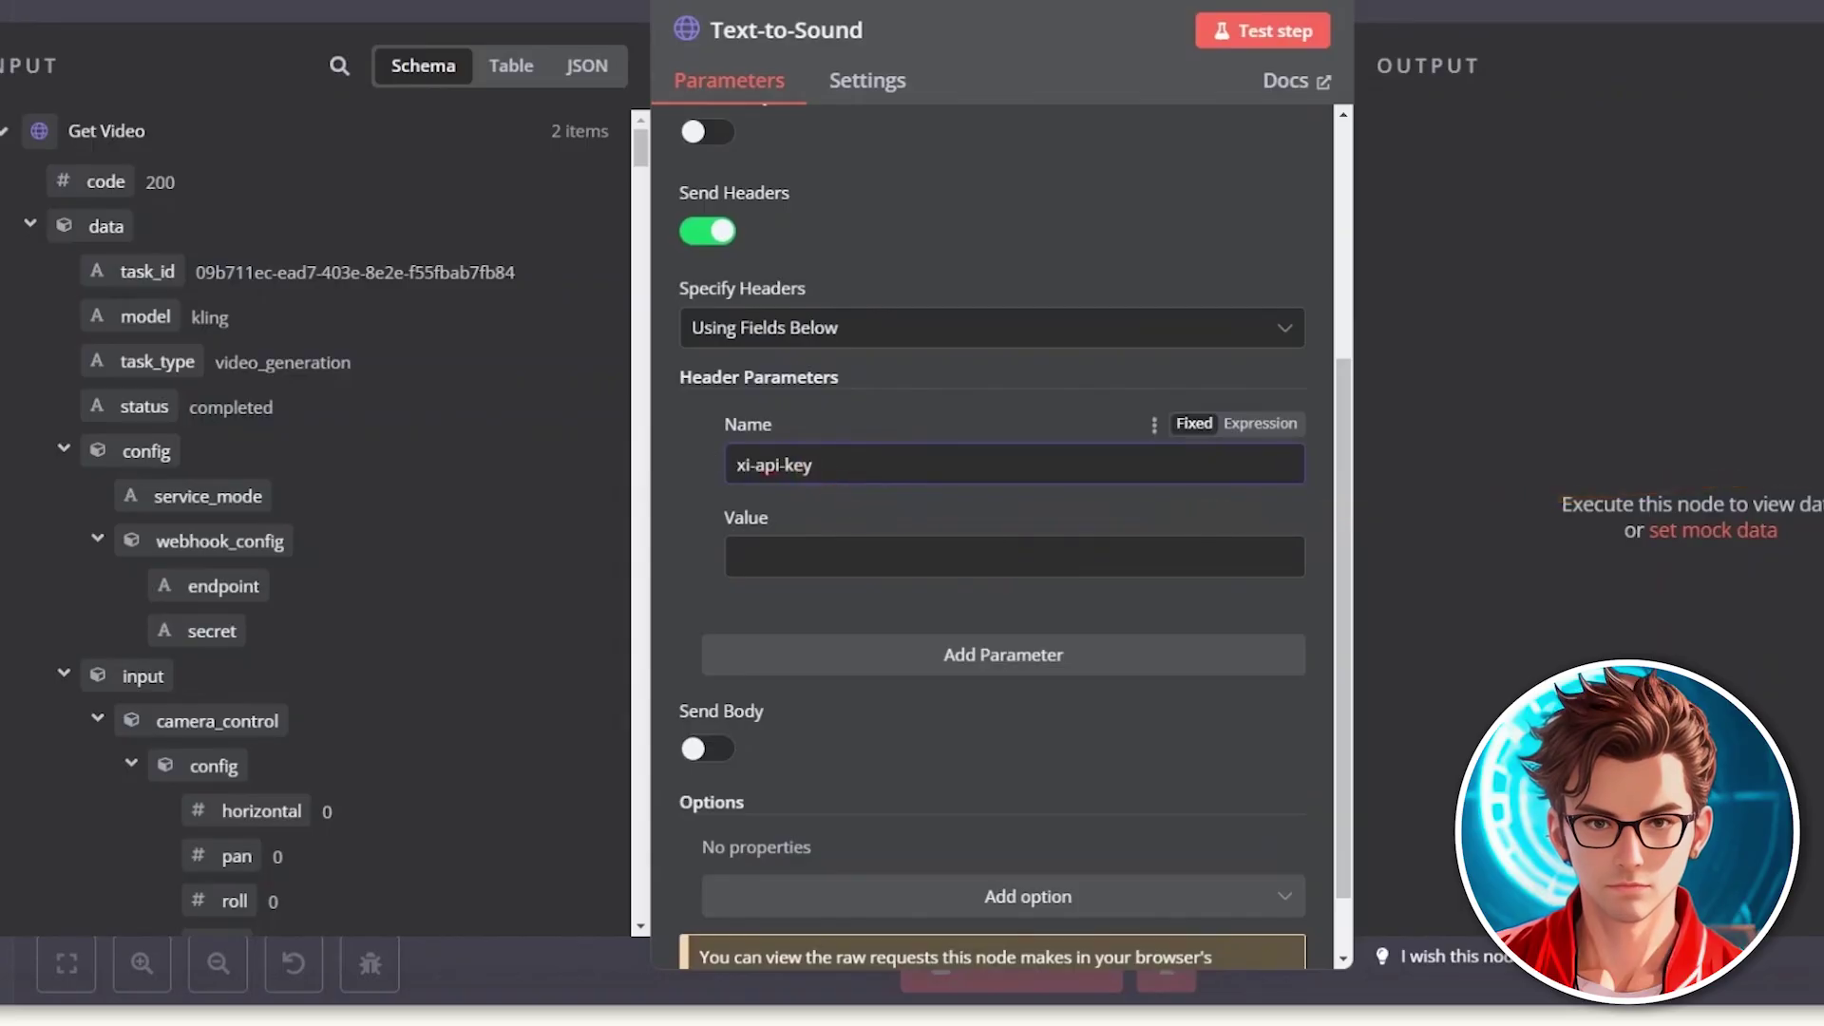
left_click(753, 568)
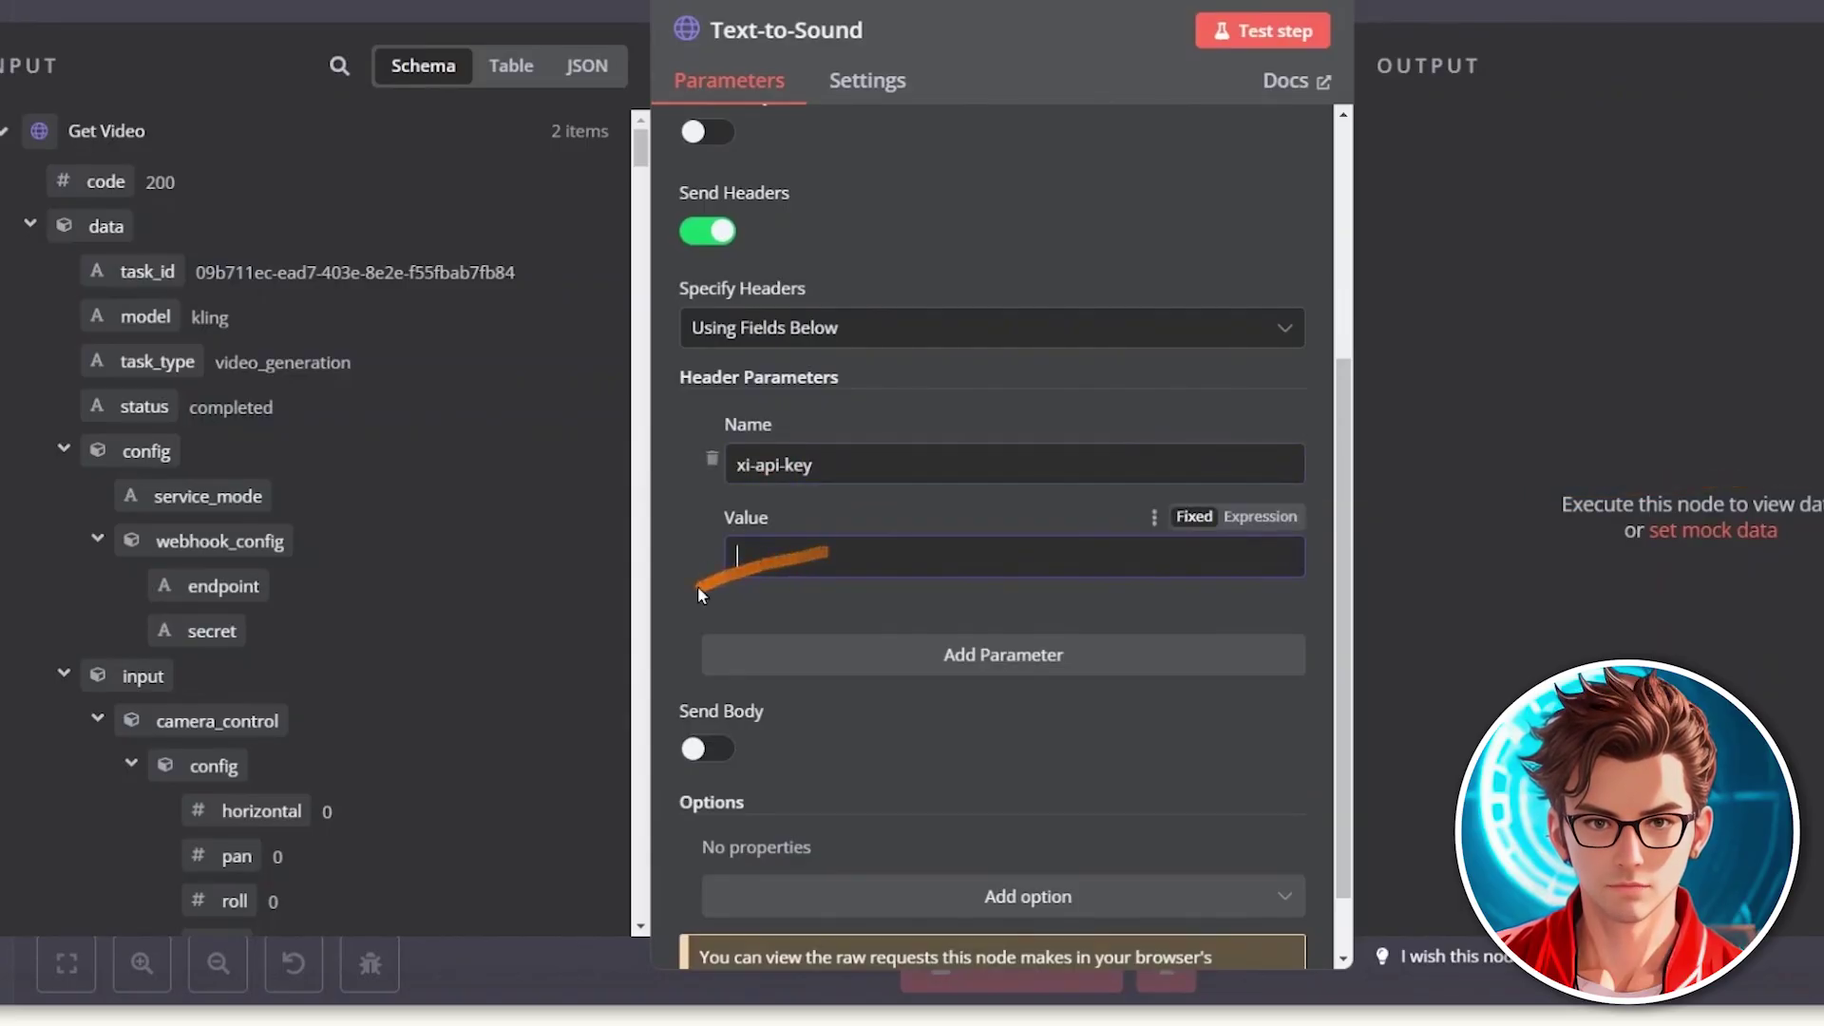
Step: Enable sending a body in the Text-to-Sound request, with body content type Raw and content type application/json
scroll(700, 590, "down", 1)
left_click(708, 668)
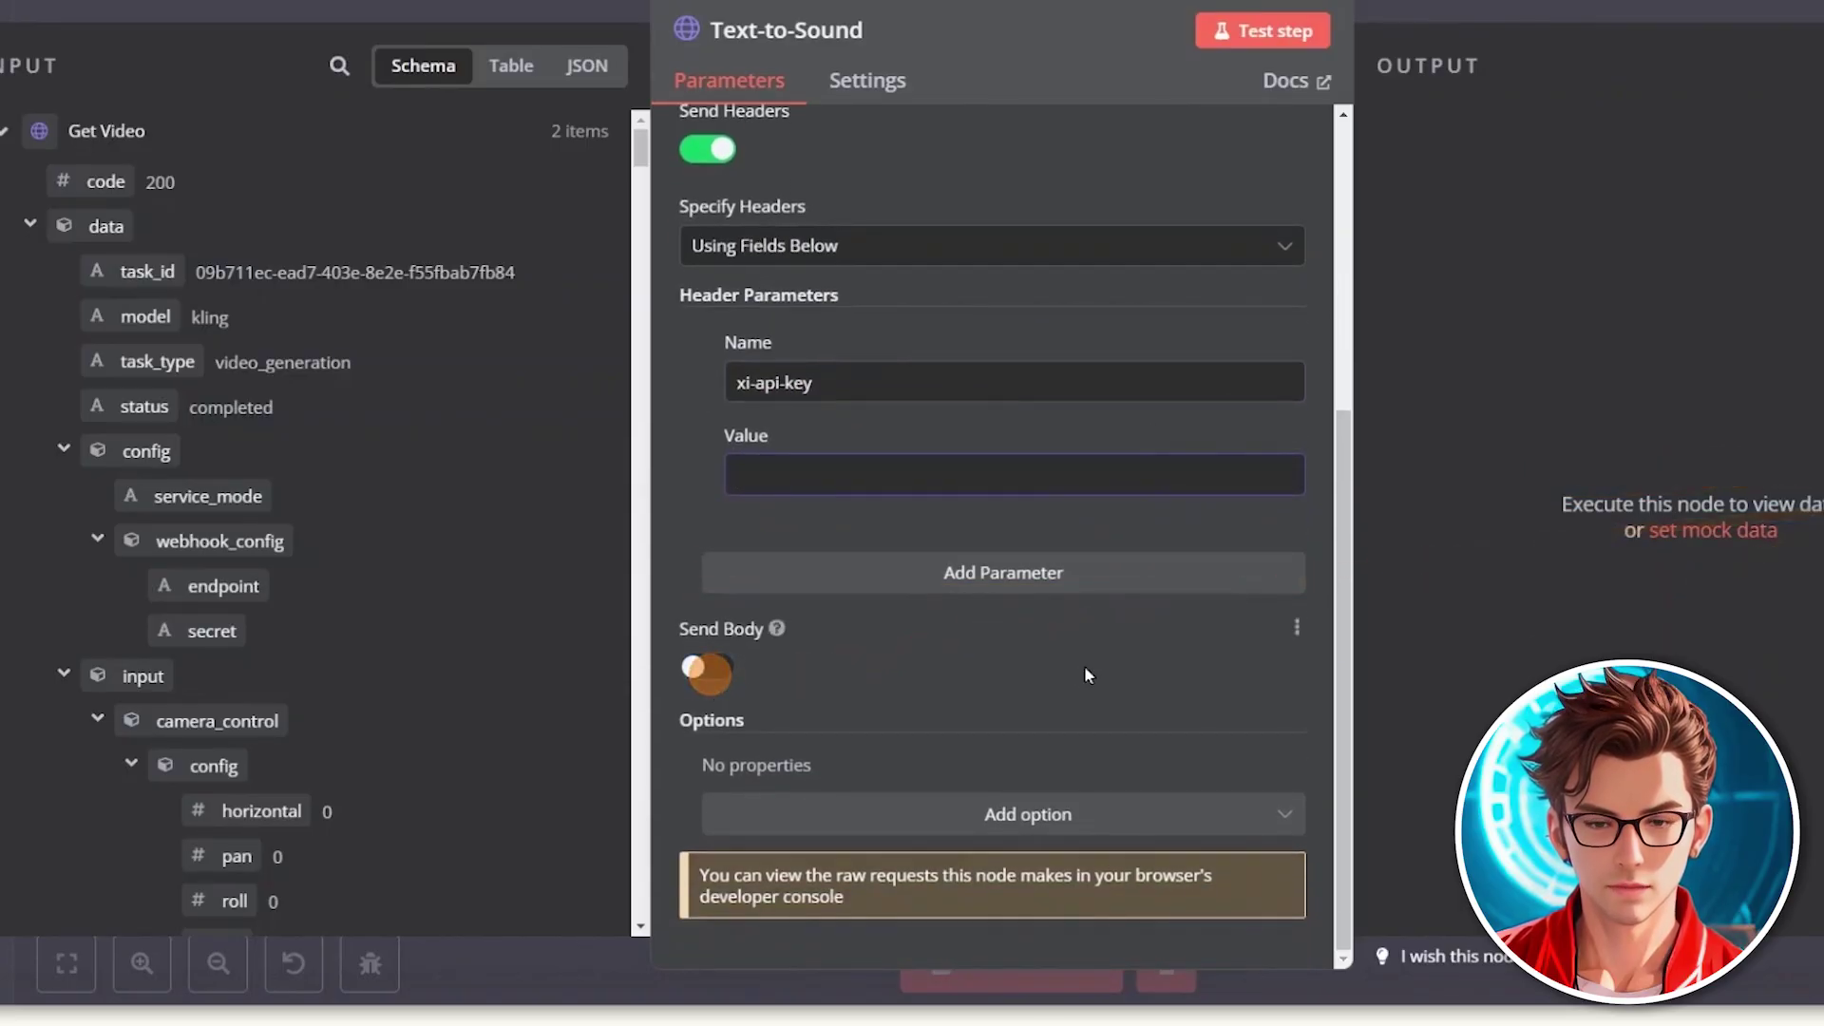
scroll(950, 608, "down", 2)
left_click(760, 419)
left_click(771, 688)
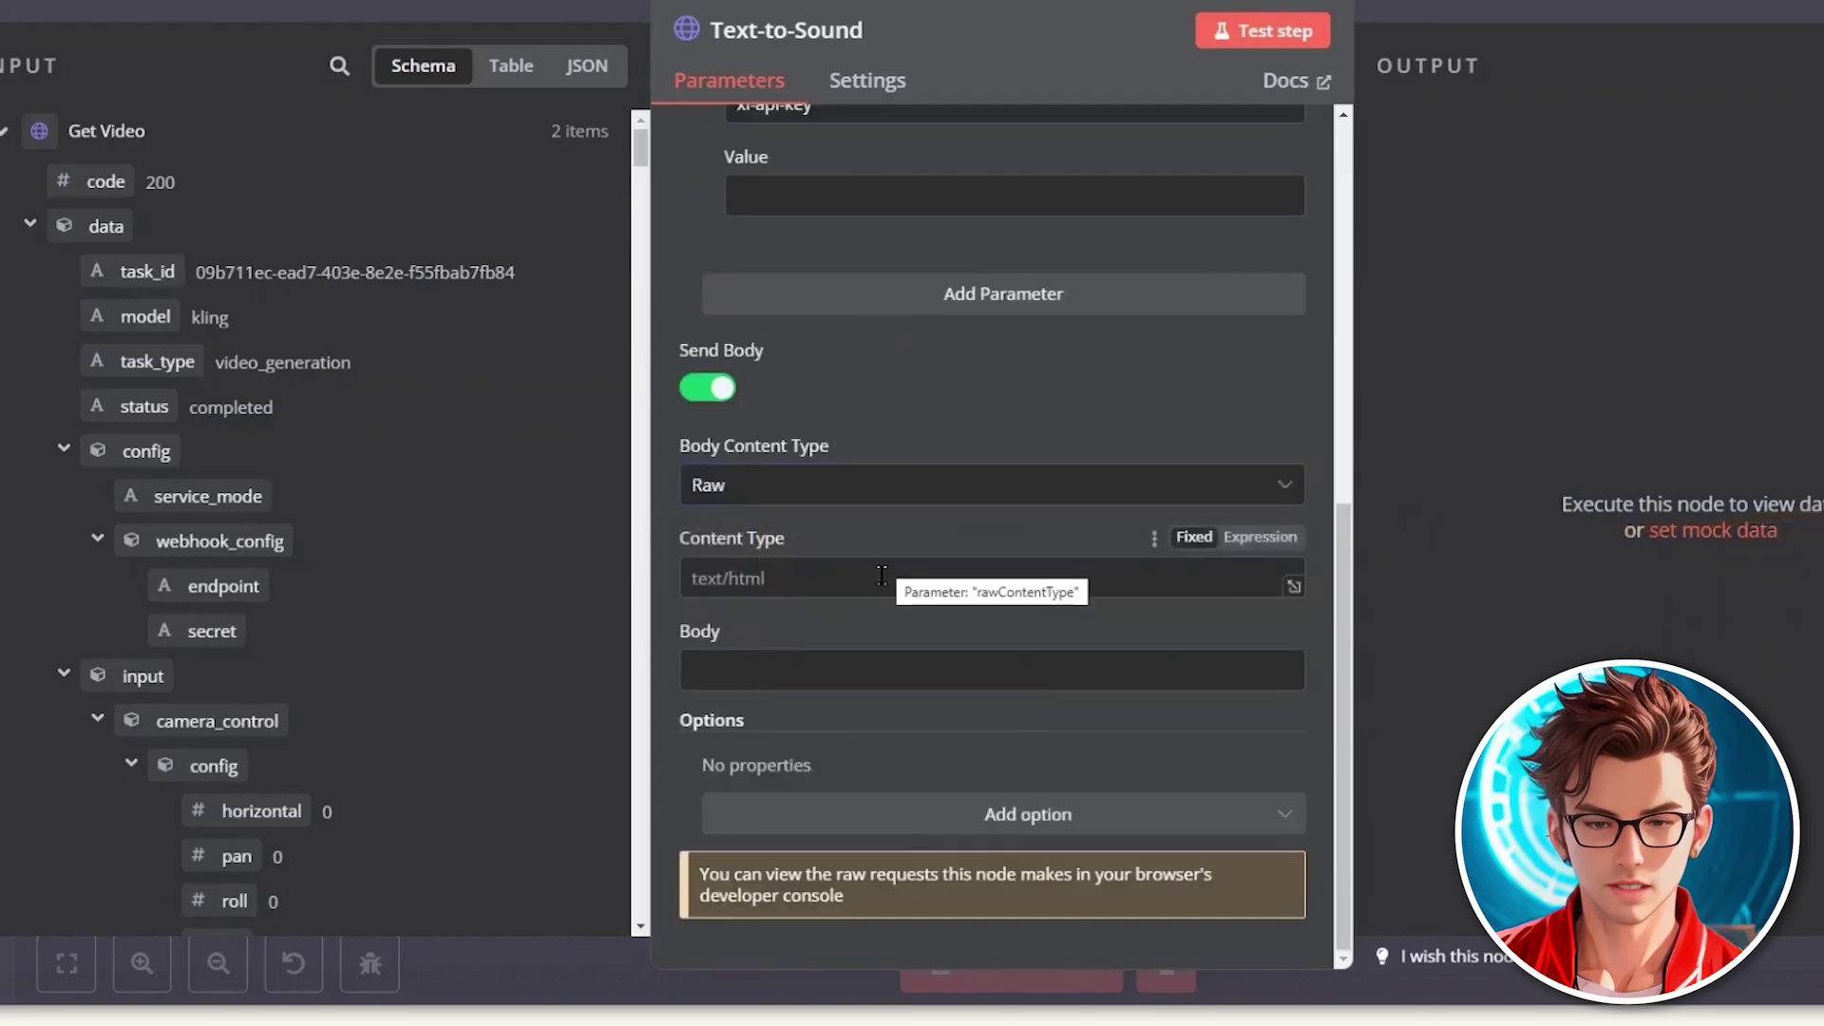
left_click(875, 574)
type("application/json")
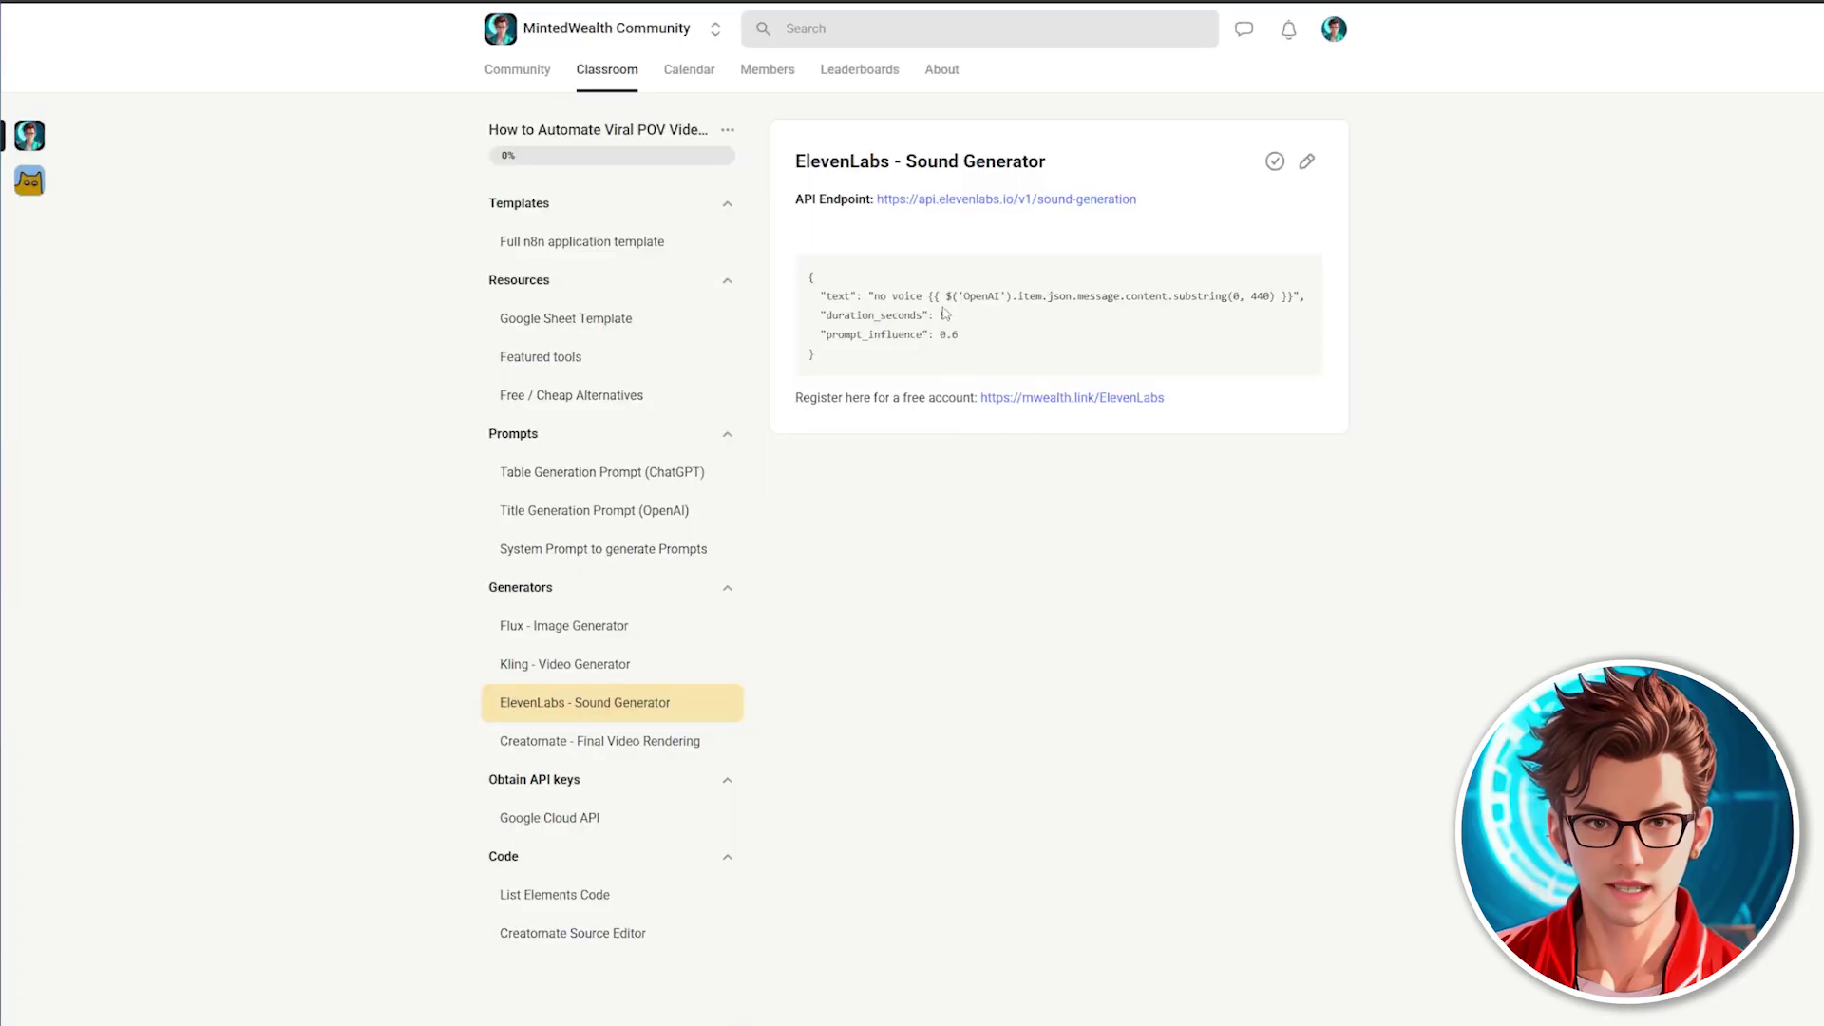
Step: Copy the ElevenLabs sound generator JSON from the course lesson and paste it as an expression into the request body
triple_click(988, 302)
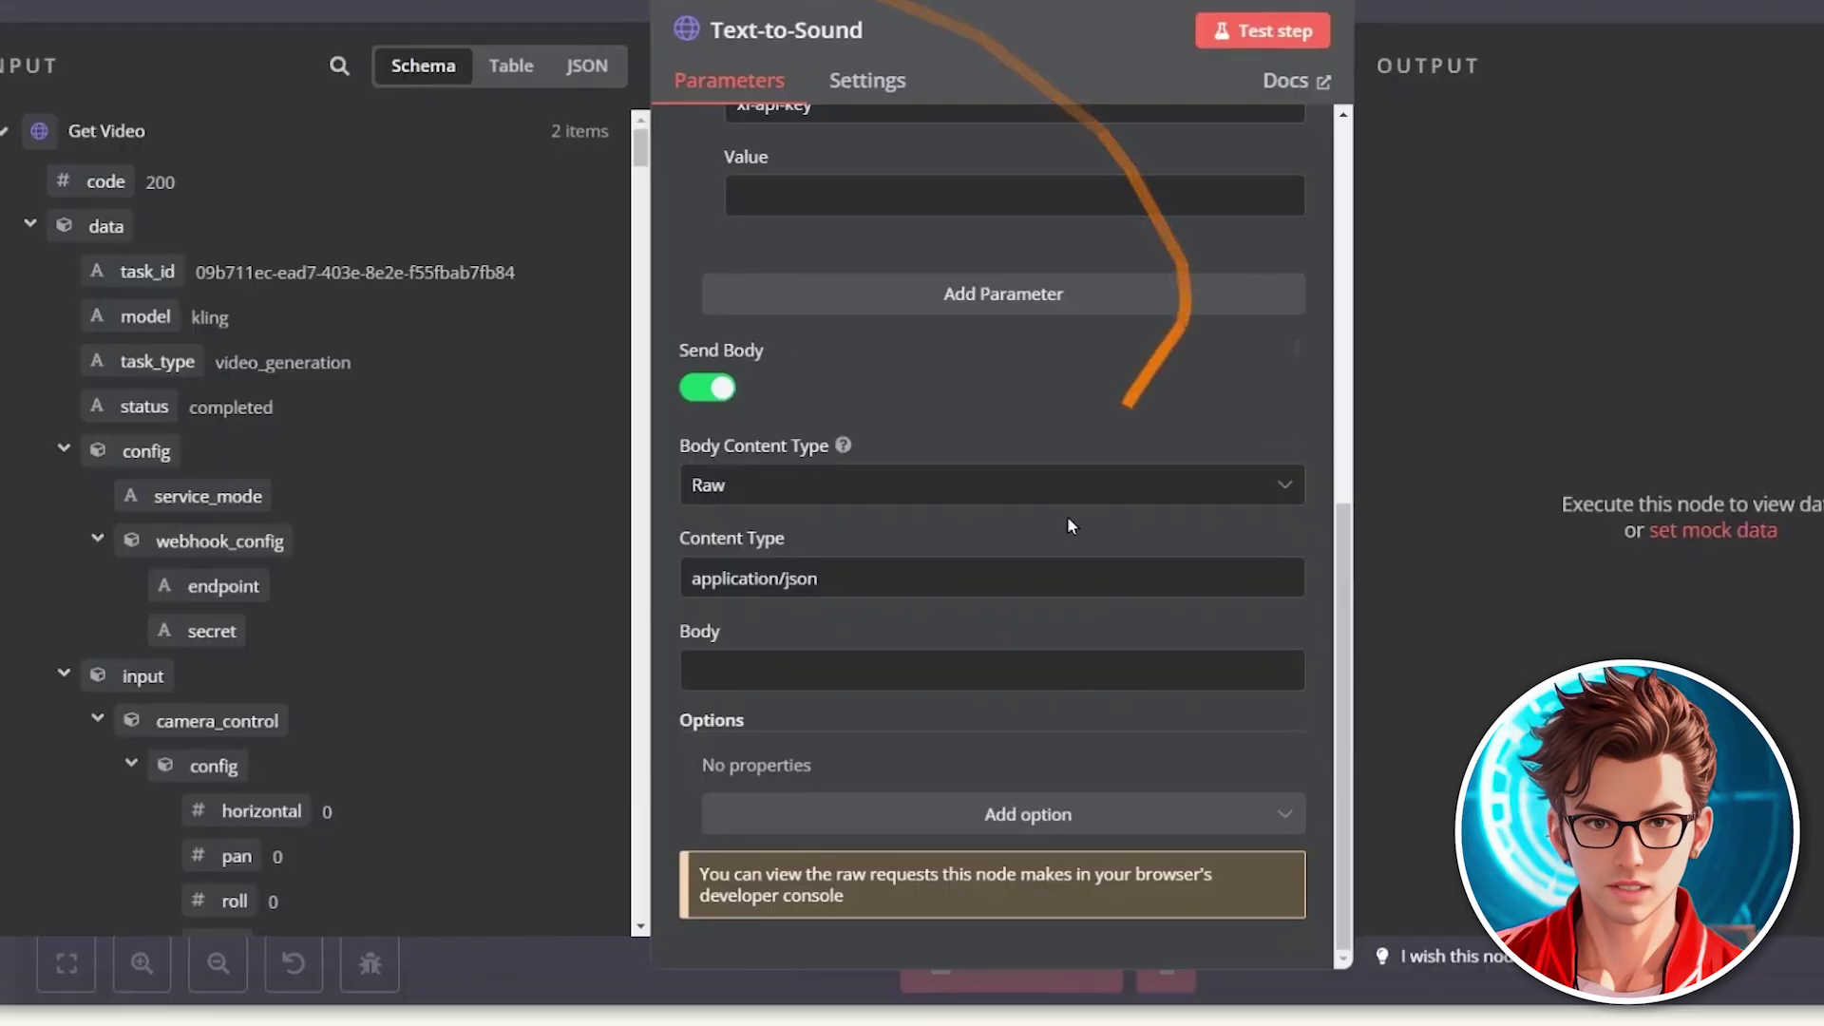
left_click(751, 669)
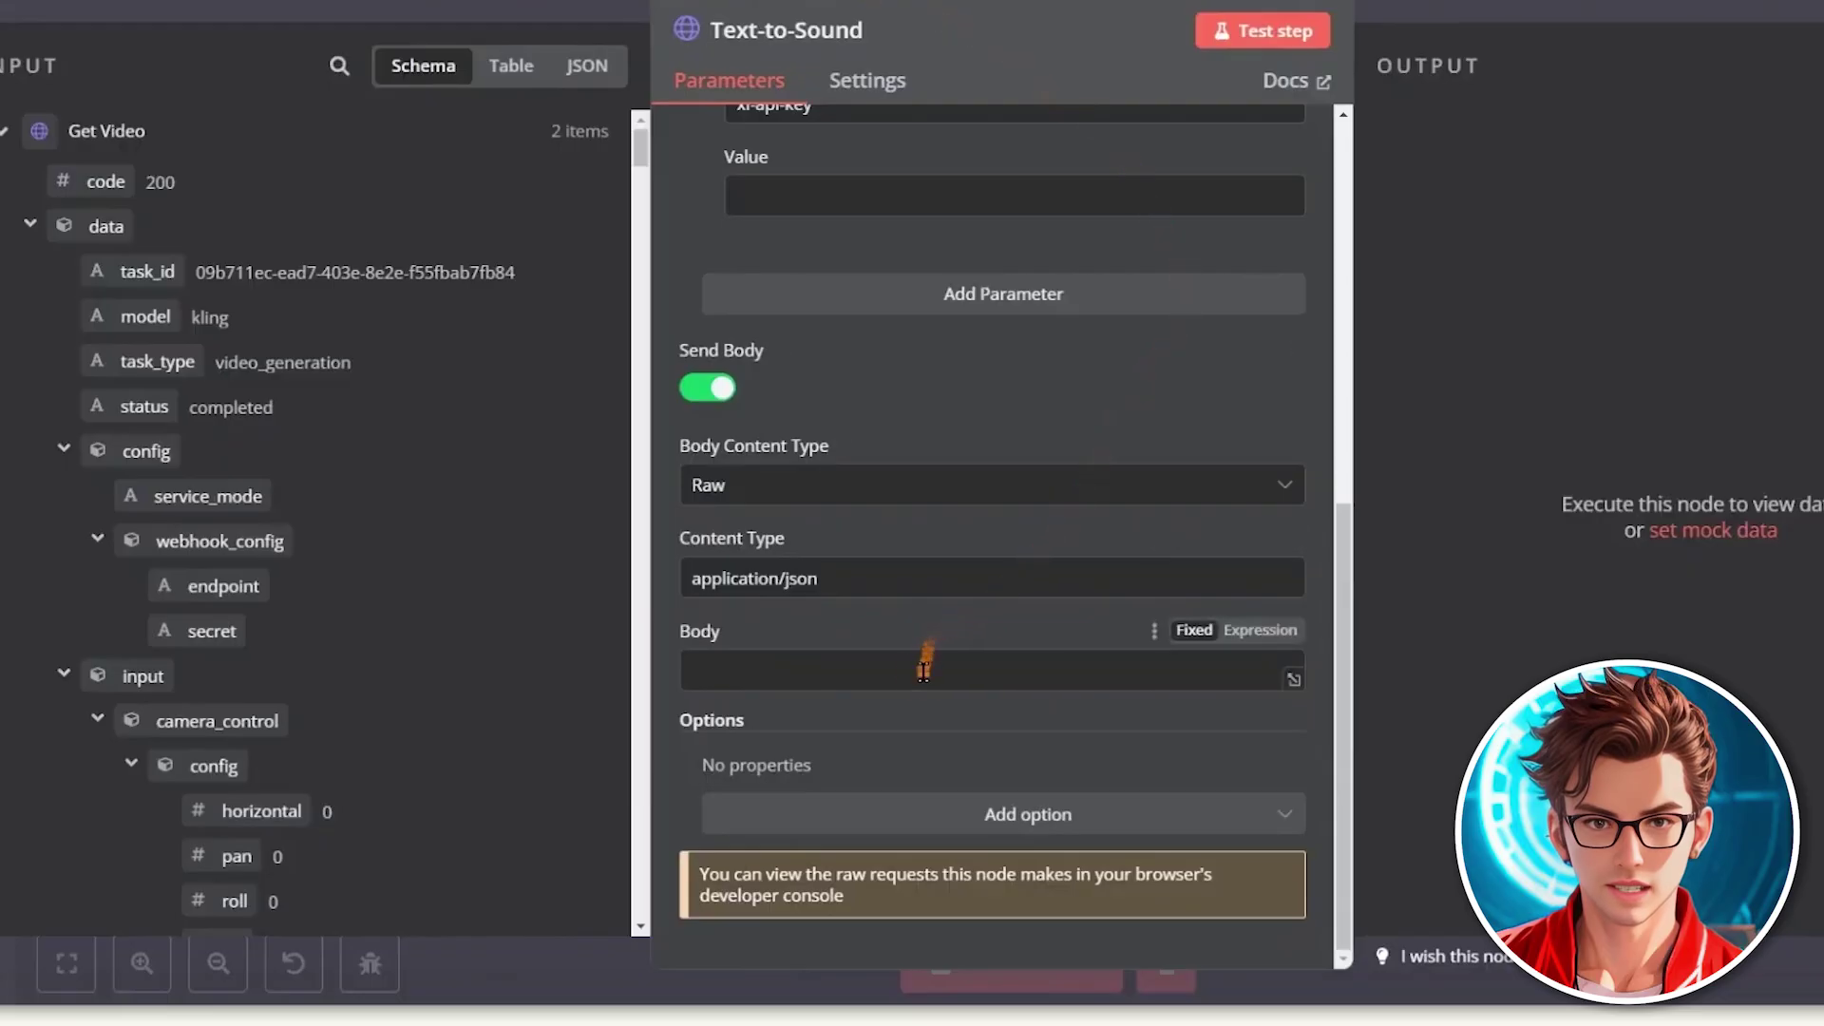
left_click(1251, 632)
key("ctrl+v")
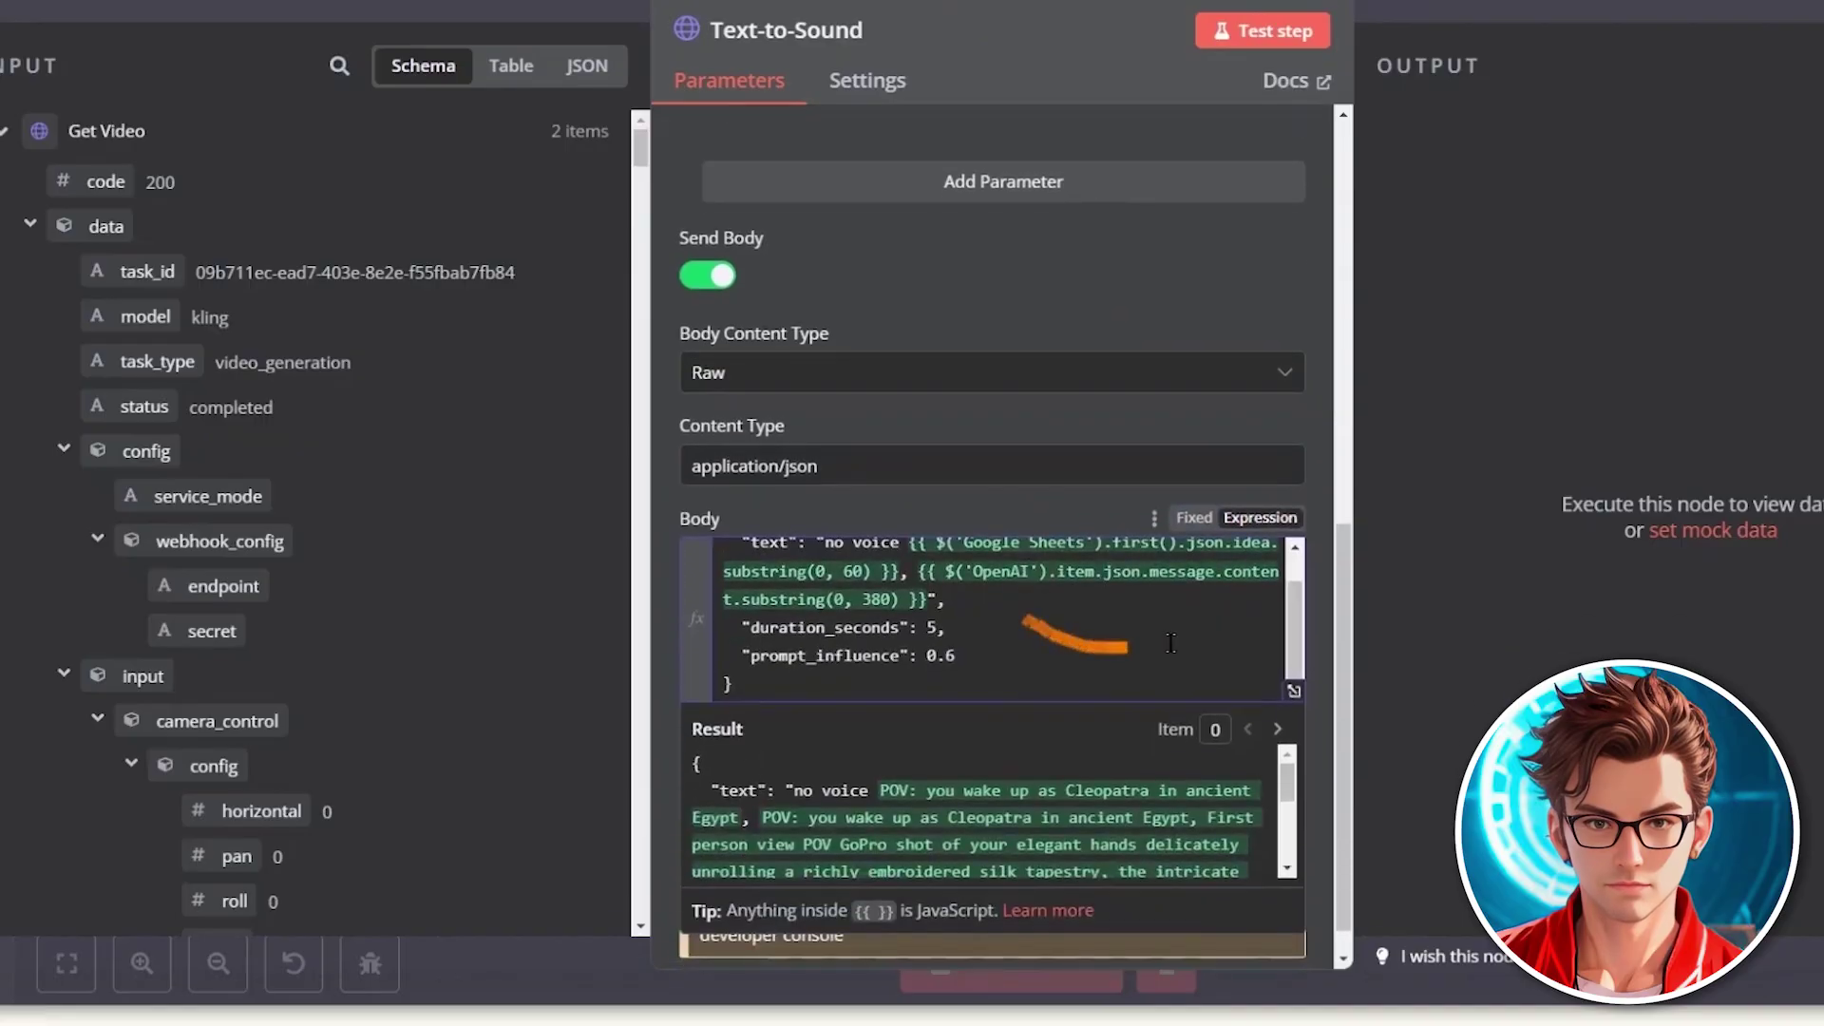
Step: Examine the body expression and its resolved prompt text in the enlarged expression editor, and return to the node
left_click(1292, 697)
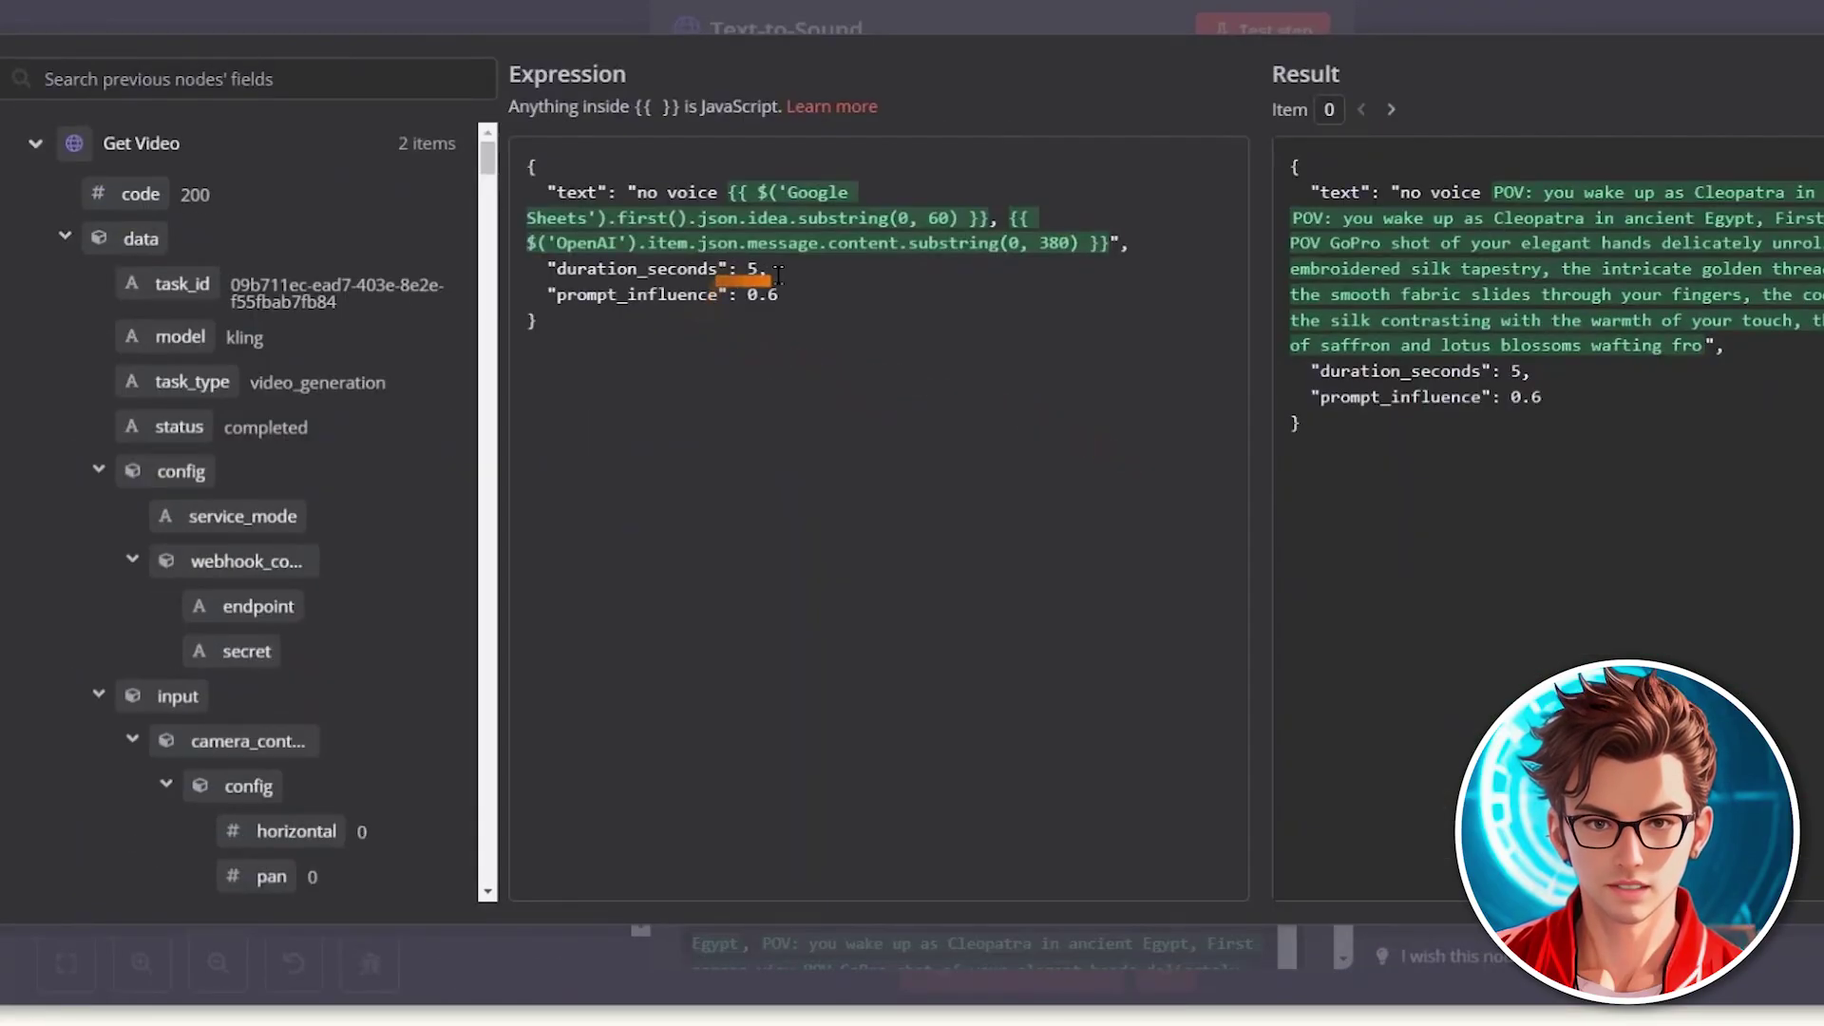
double_click(1514, 374)
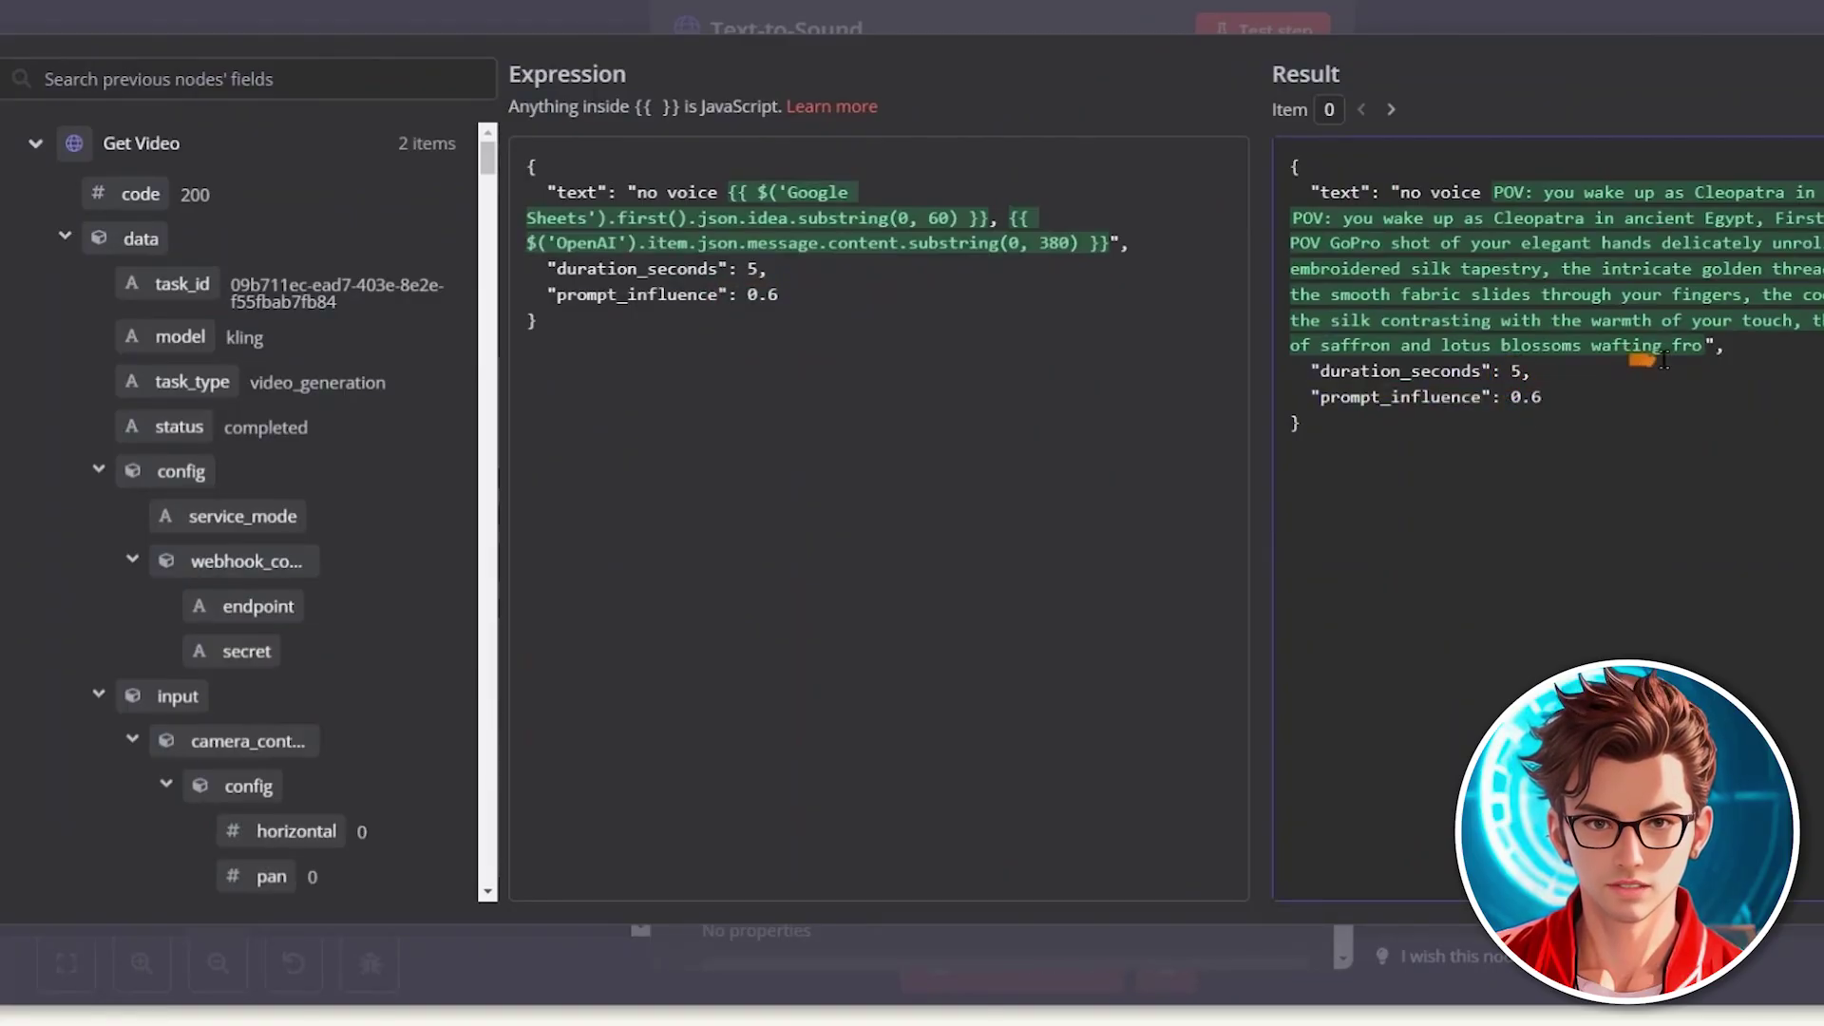
left_click_drag(1701, 348, 1401, 195)
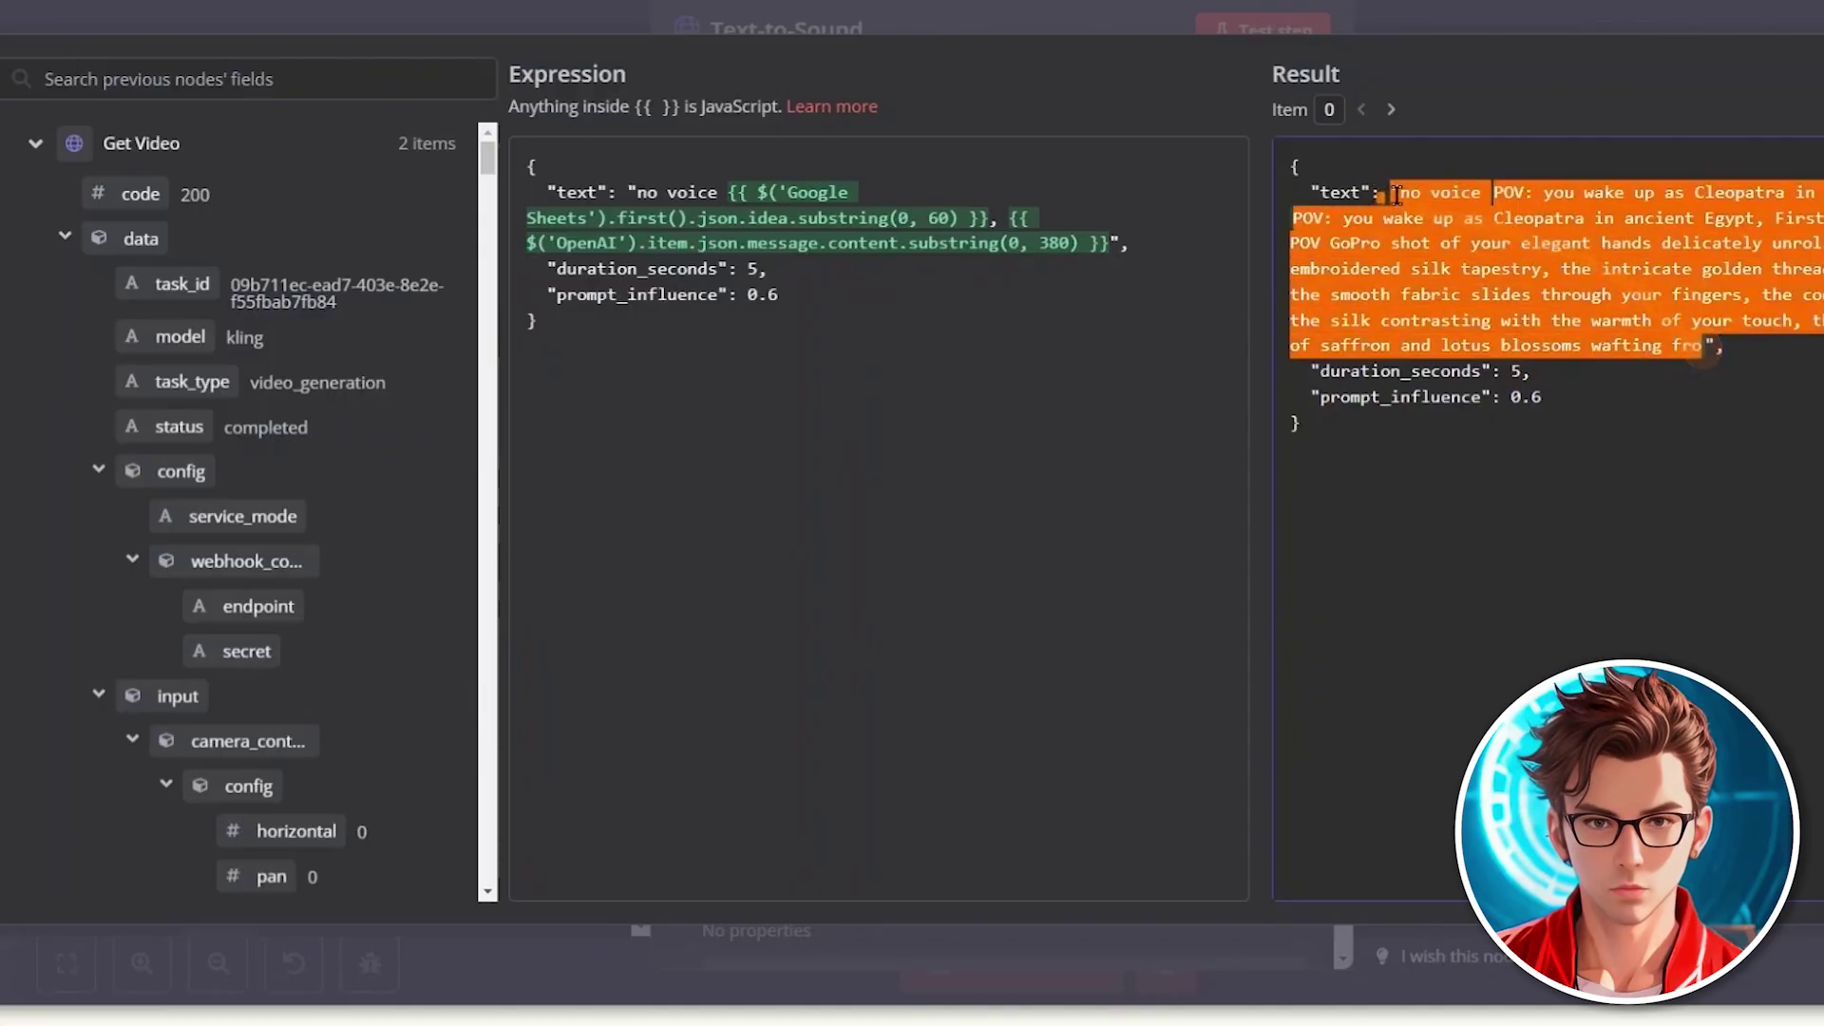
left_click(1401, 194)
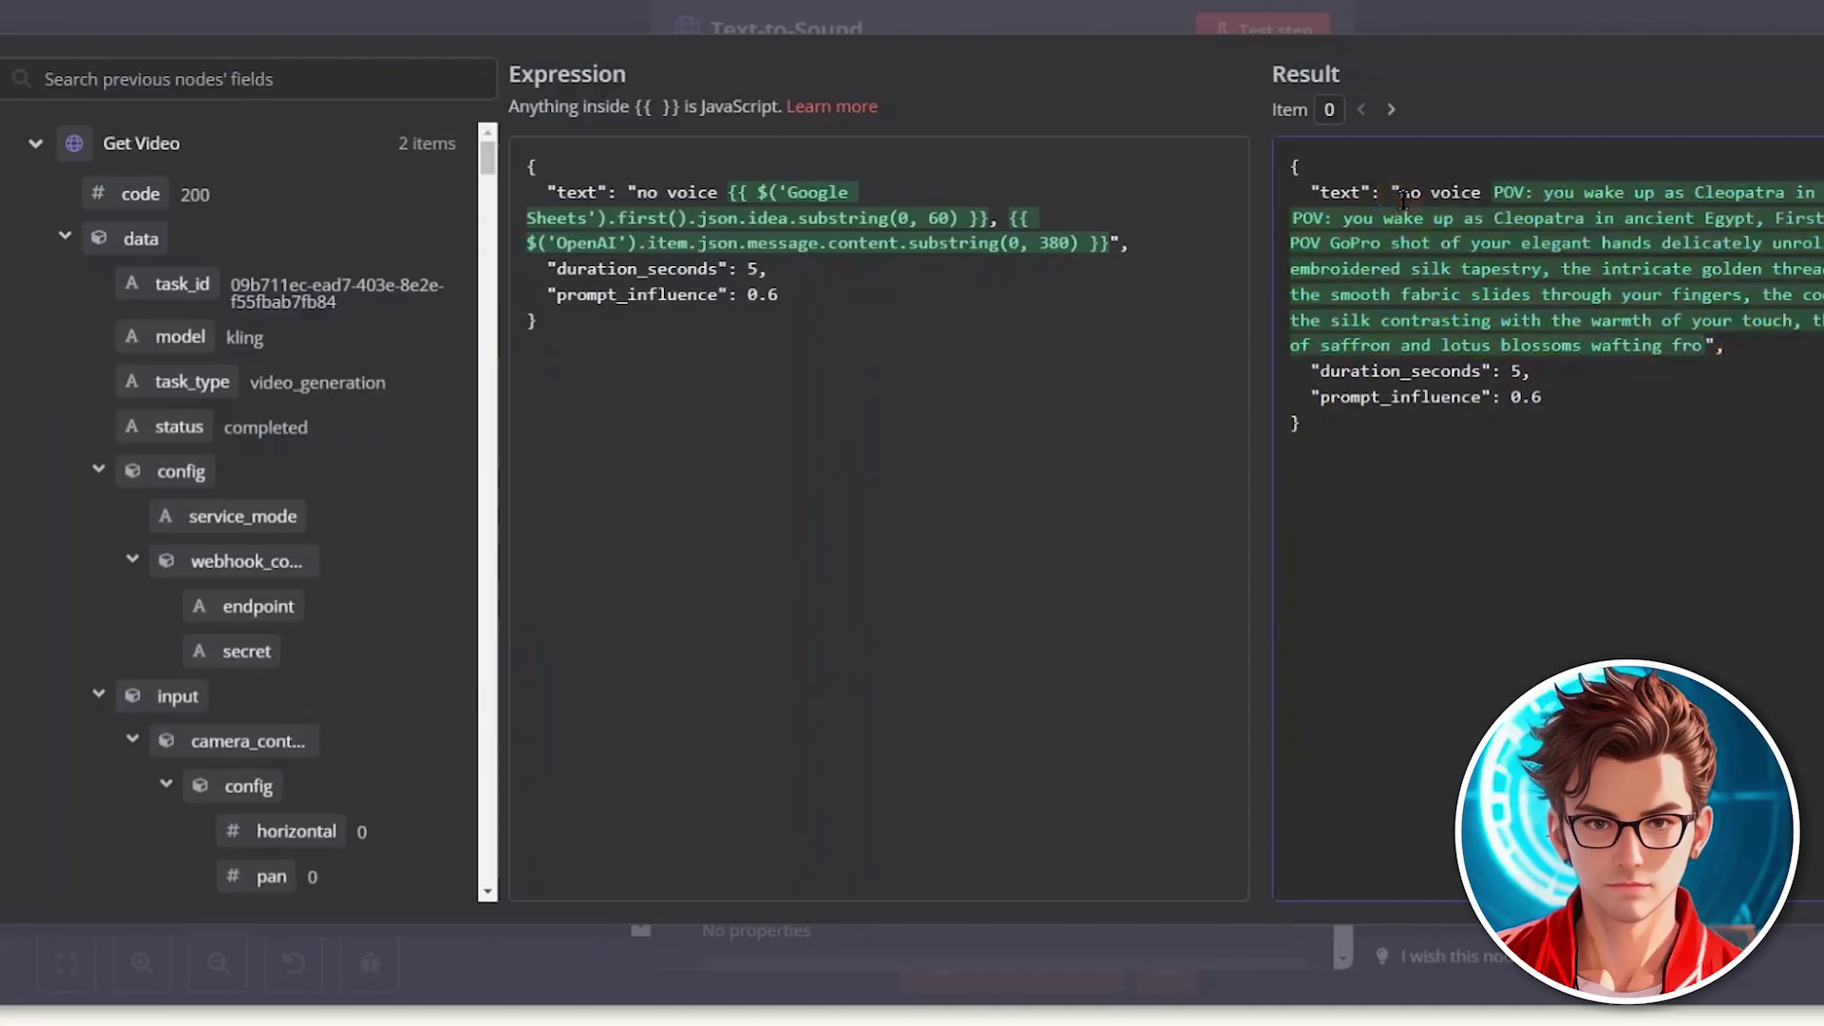
left_click_drag(1402, 197, 1475, 196)
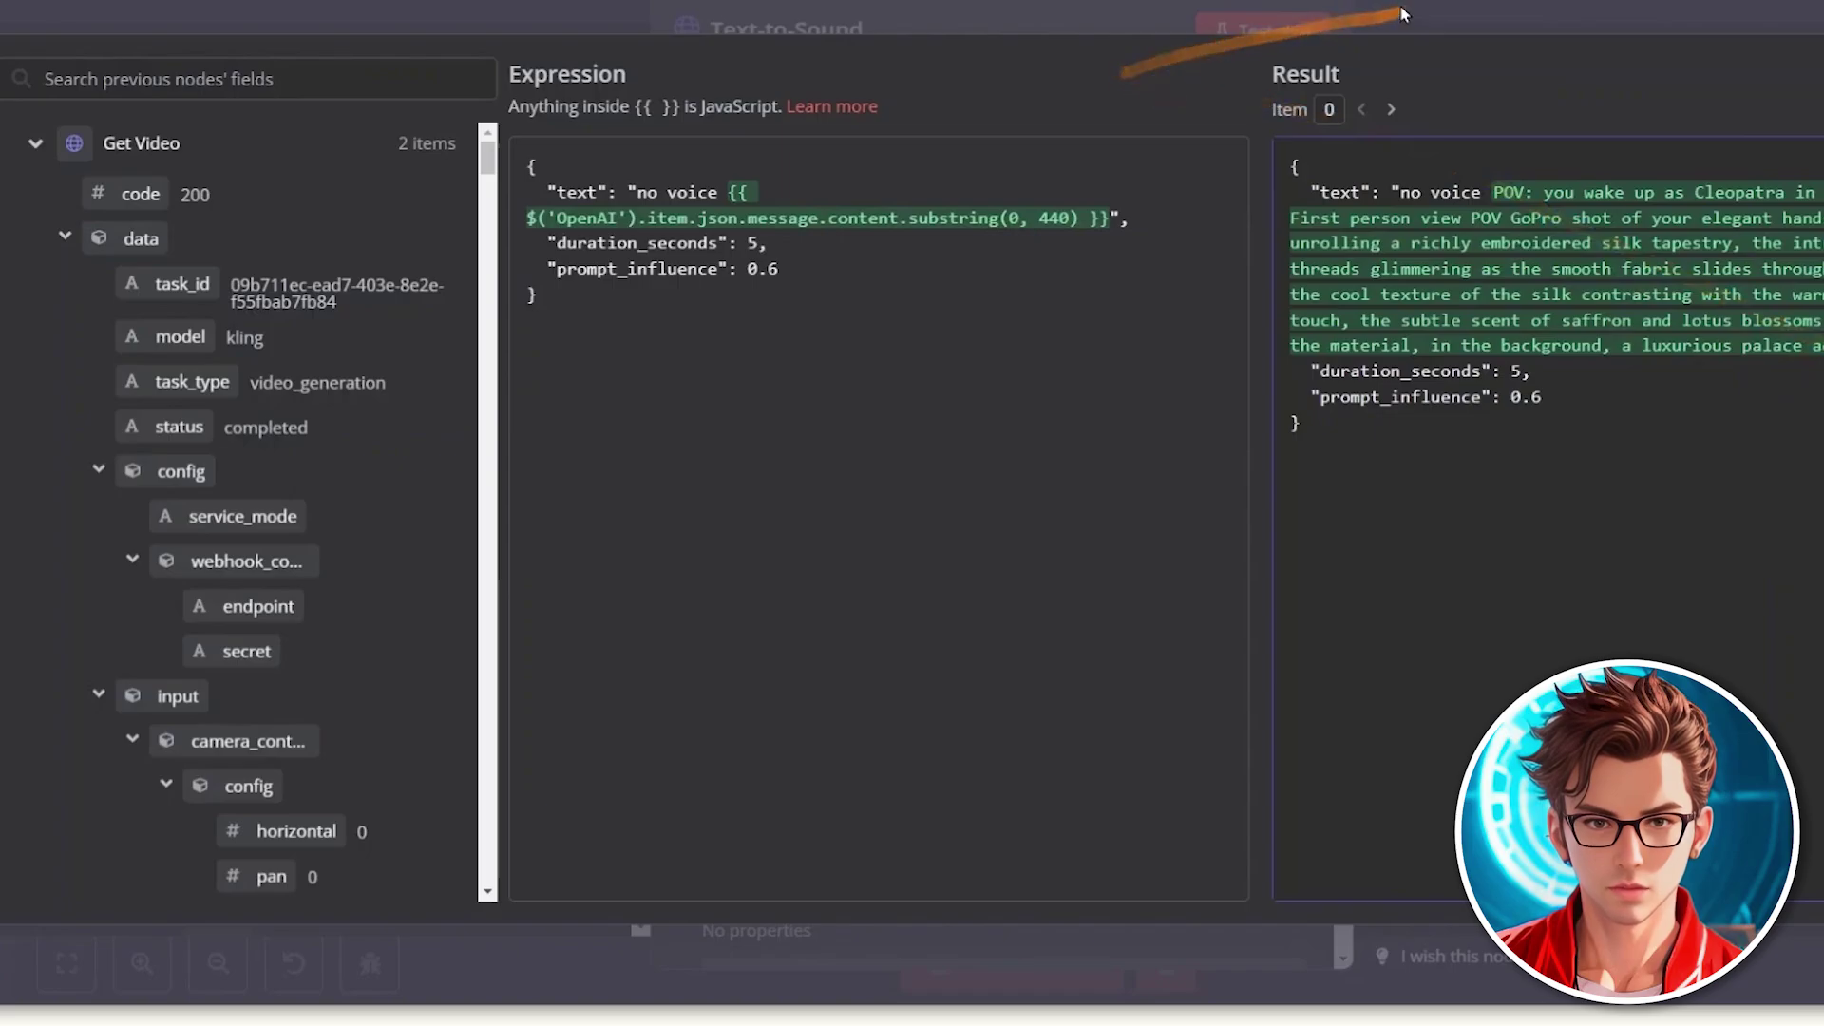
left_click(1225, 4)
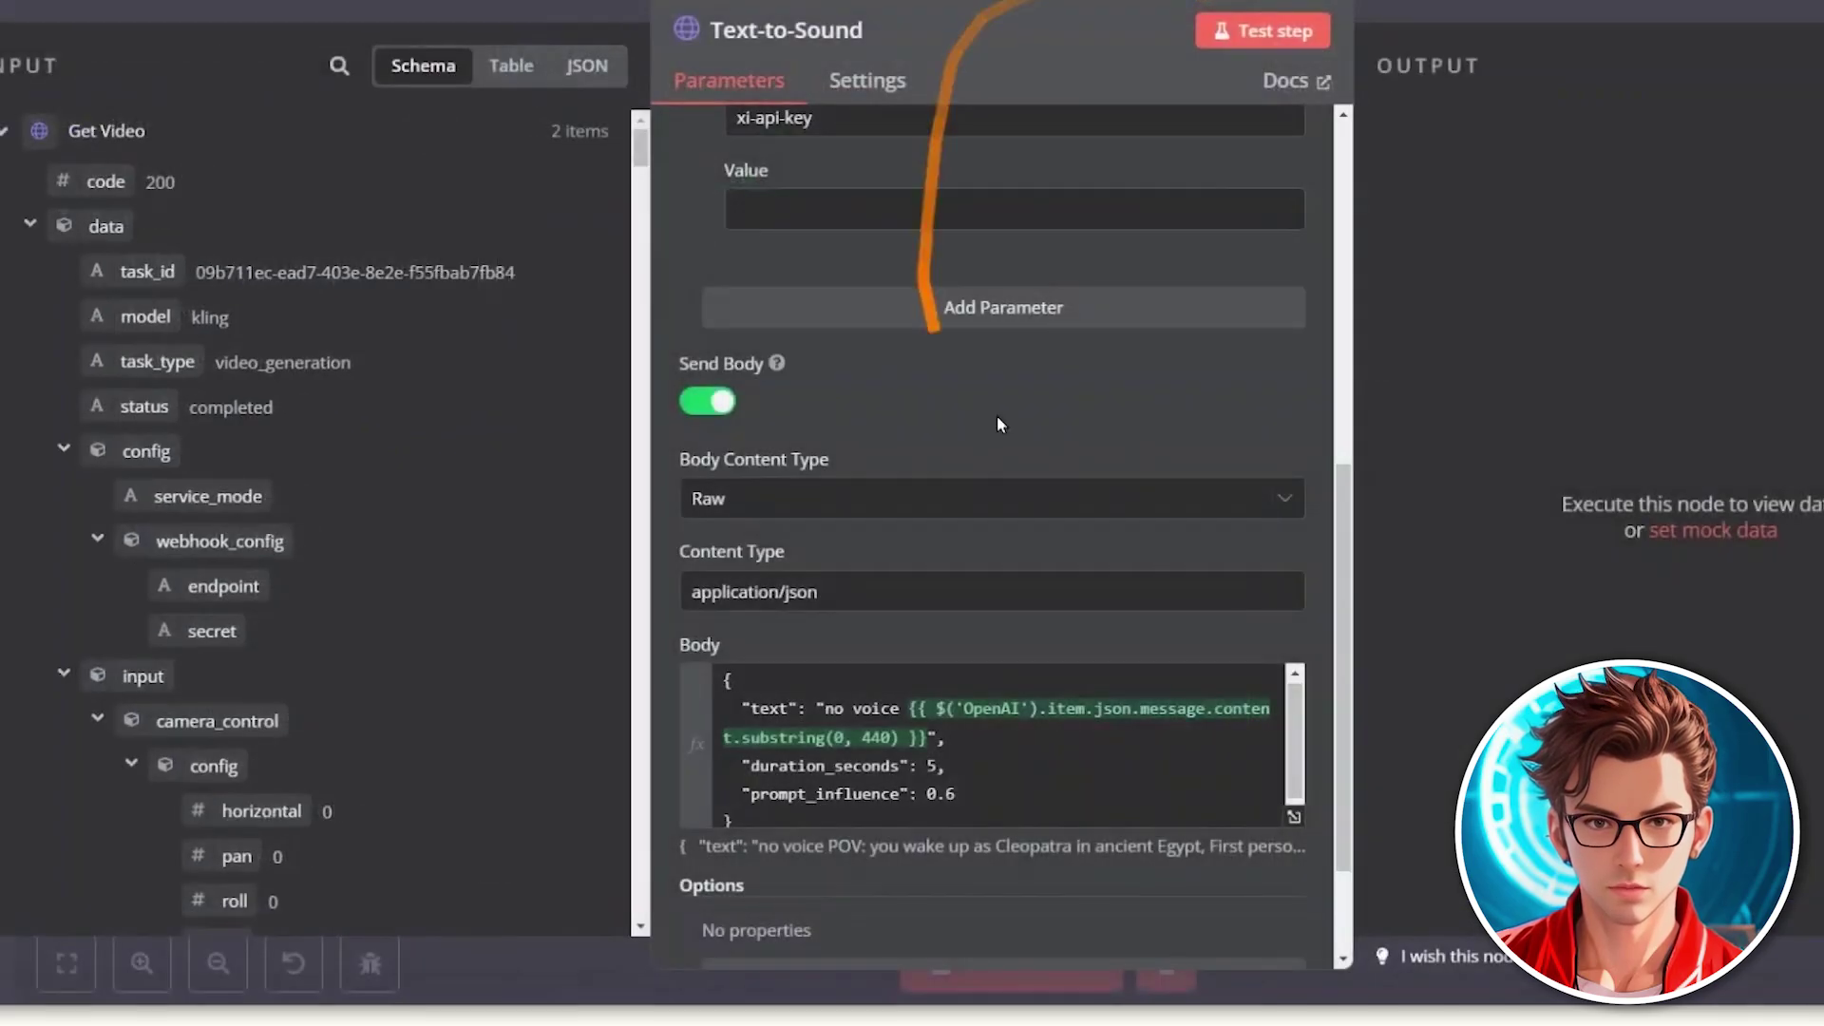
Step: Switch to ElevenLabs through the account link in the Sound Generator lesson and open its API key settings
scroll(950, 494, "up", 3)
left_click(876, 540)
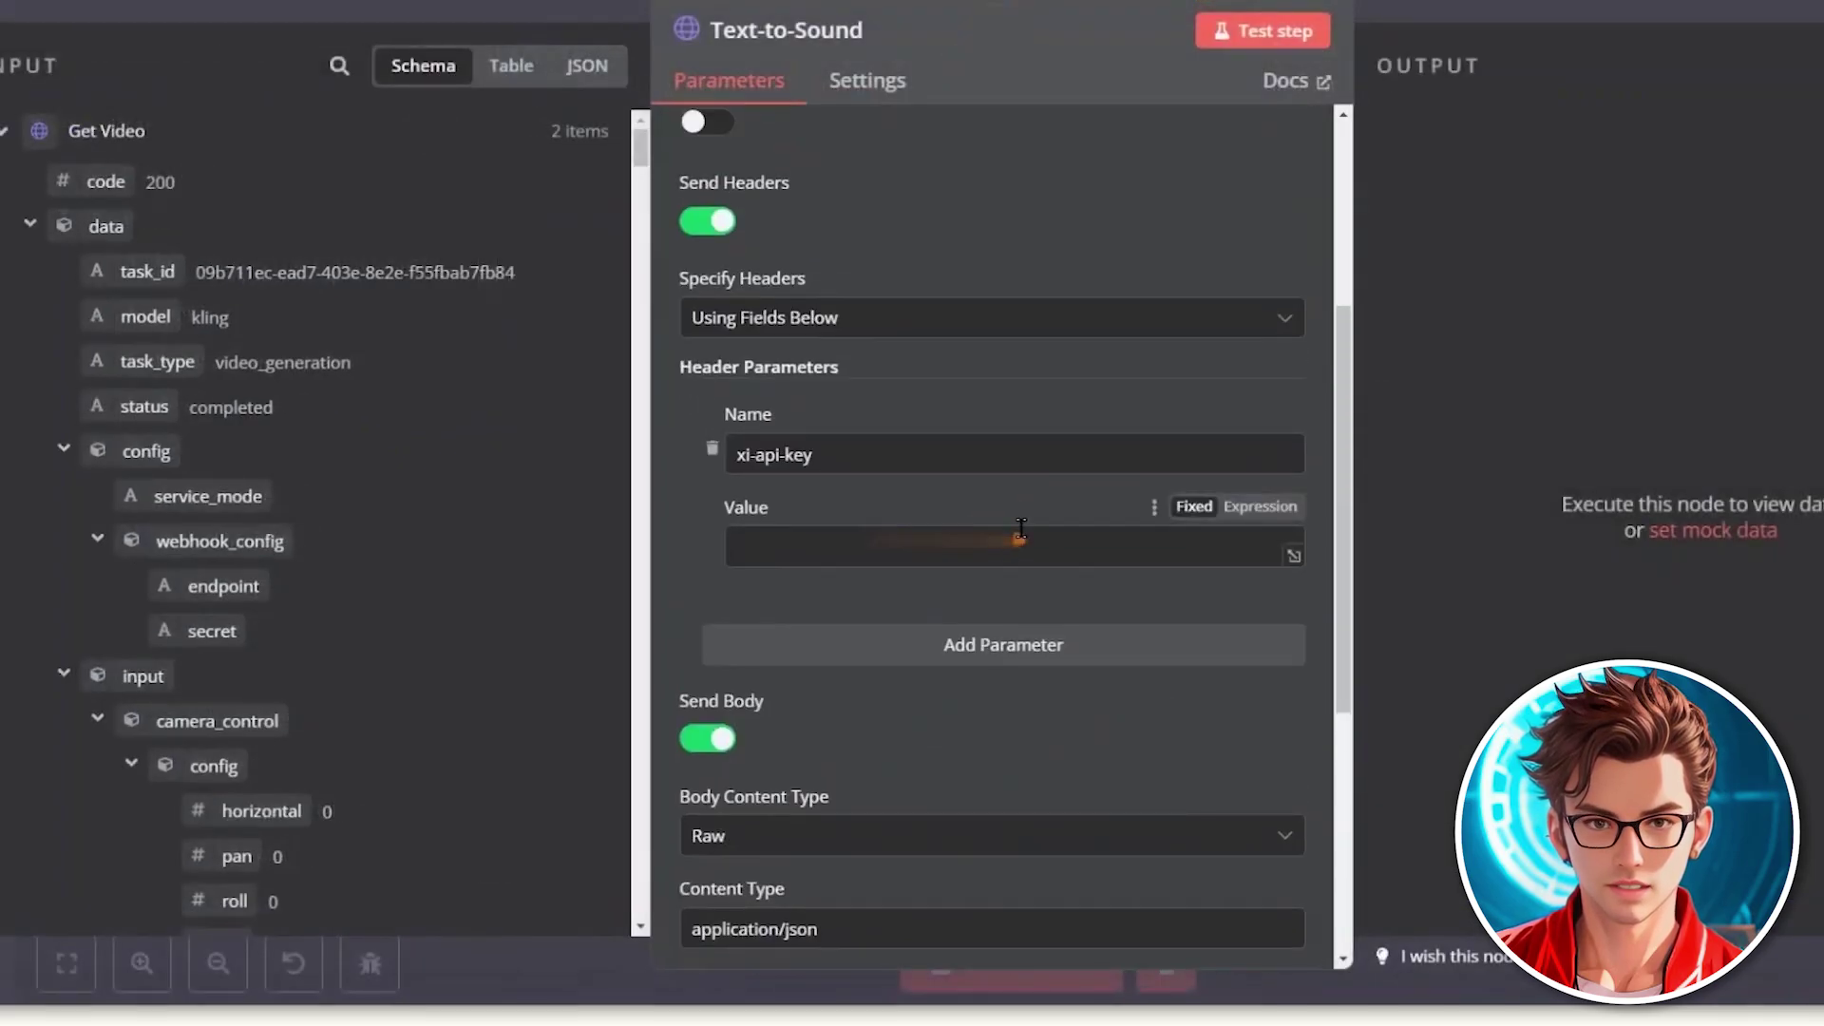
left_click(772, 537)
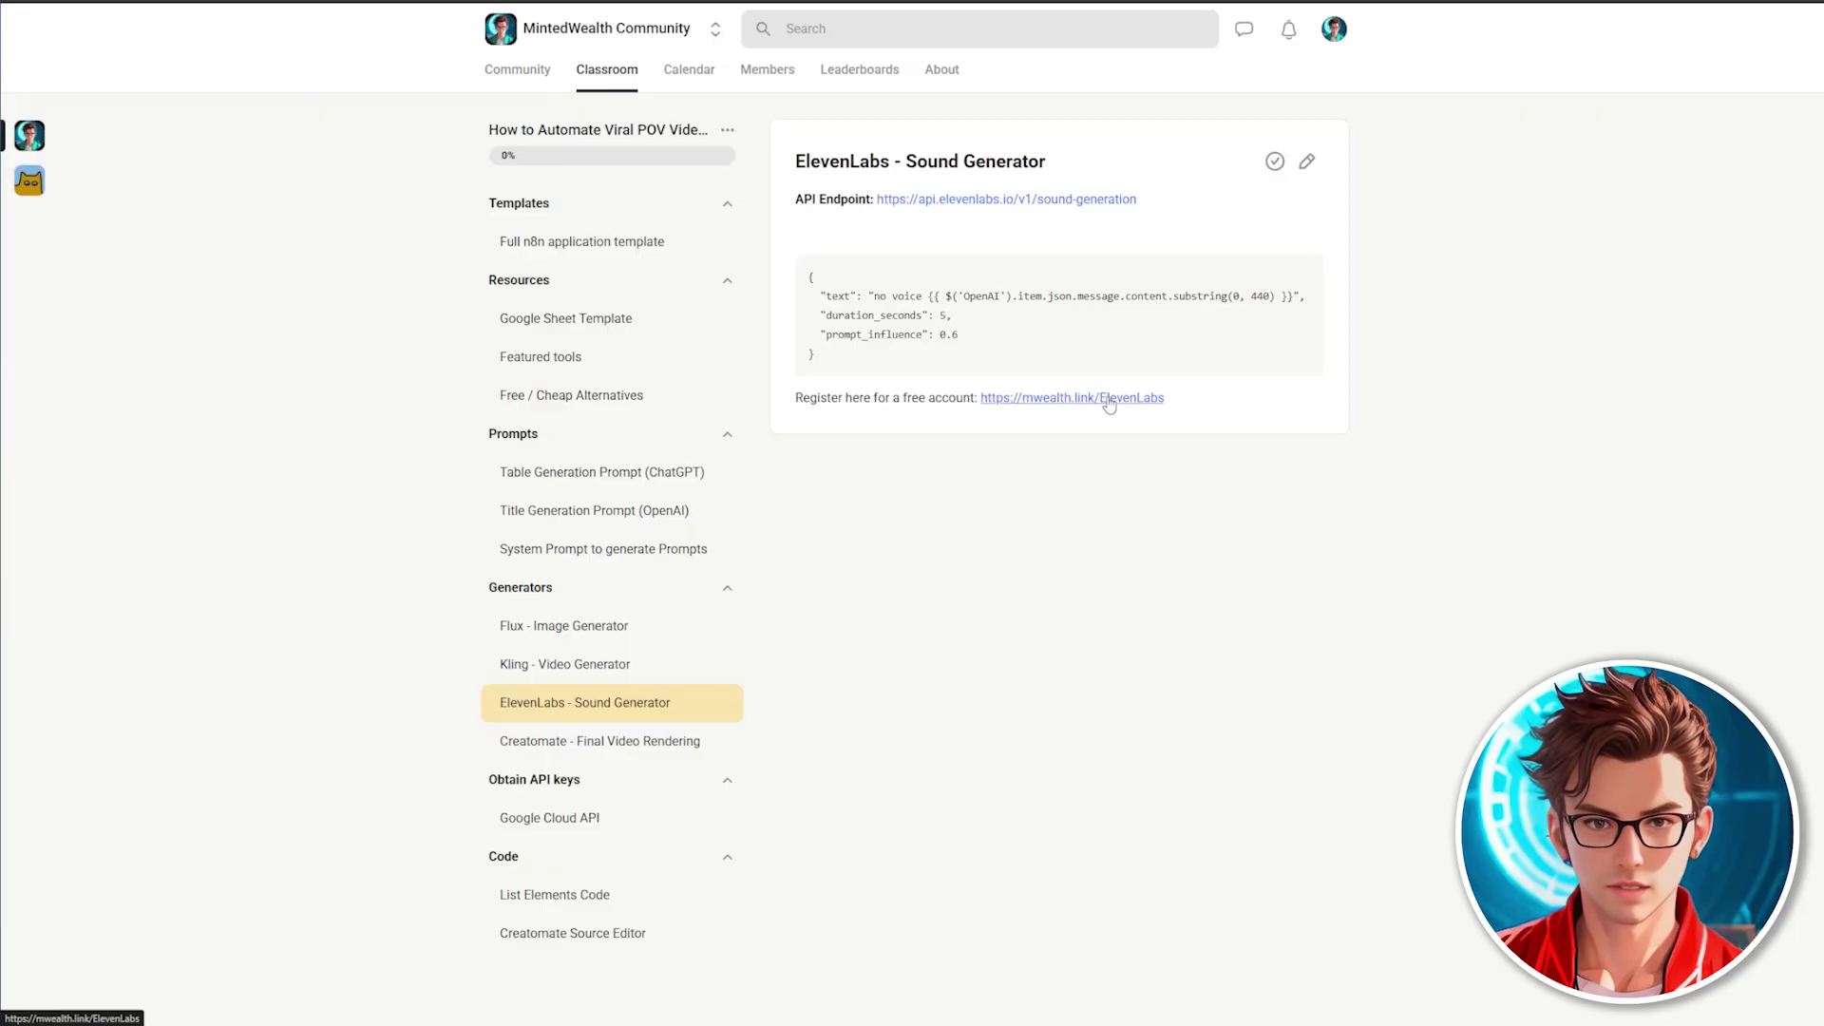
left_click(1108, 399)
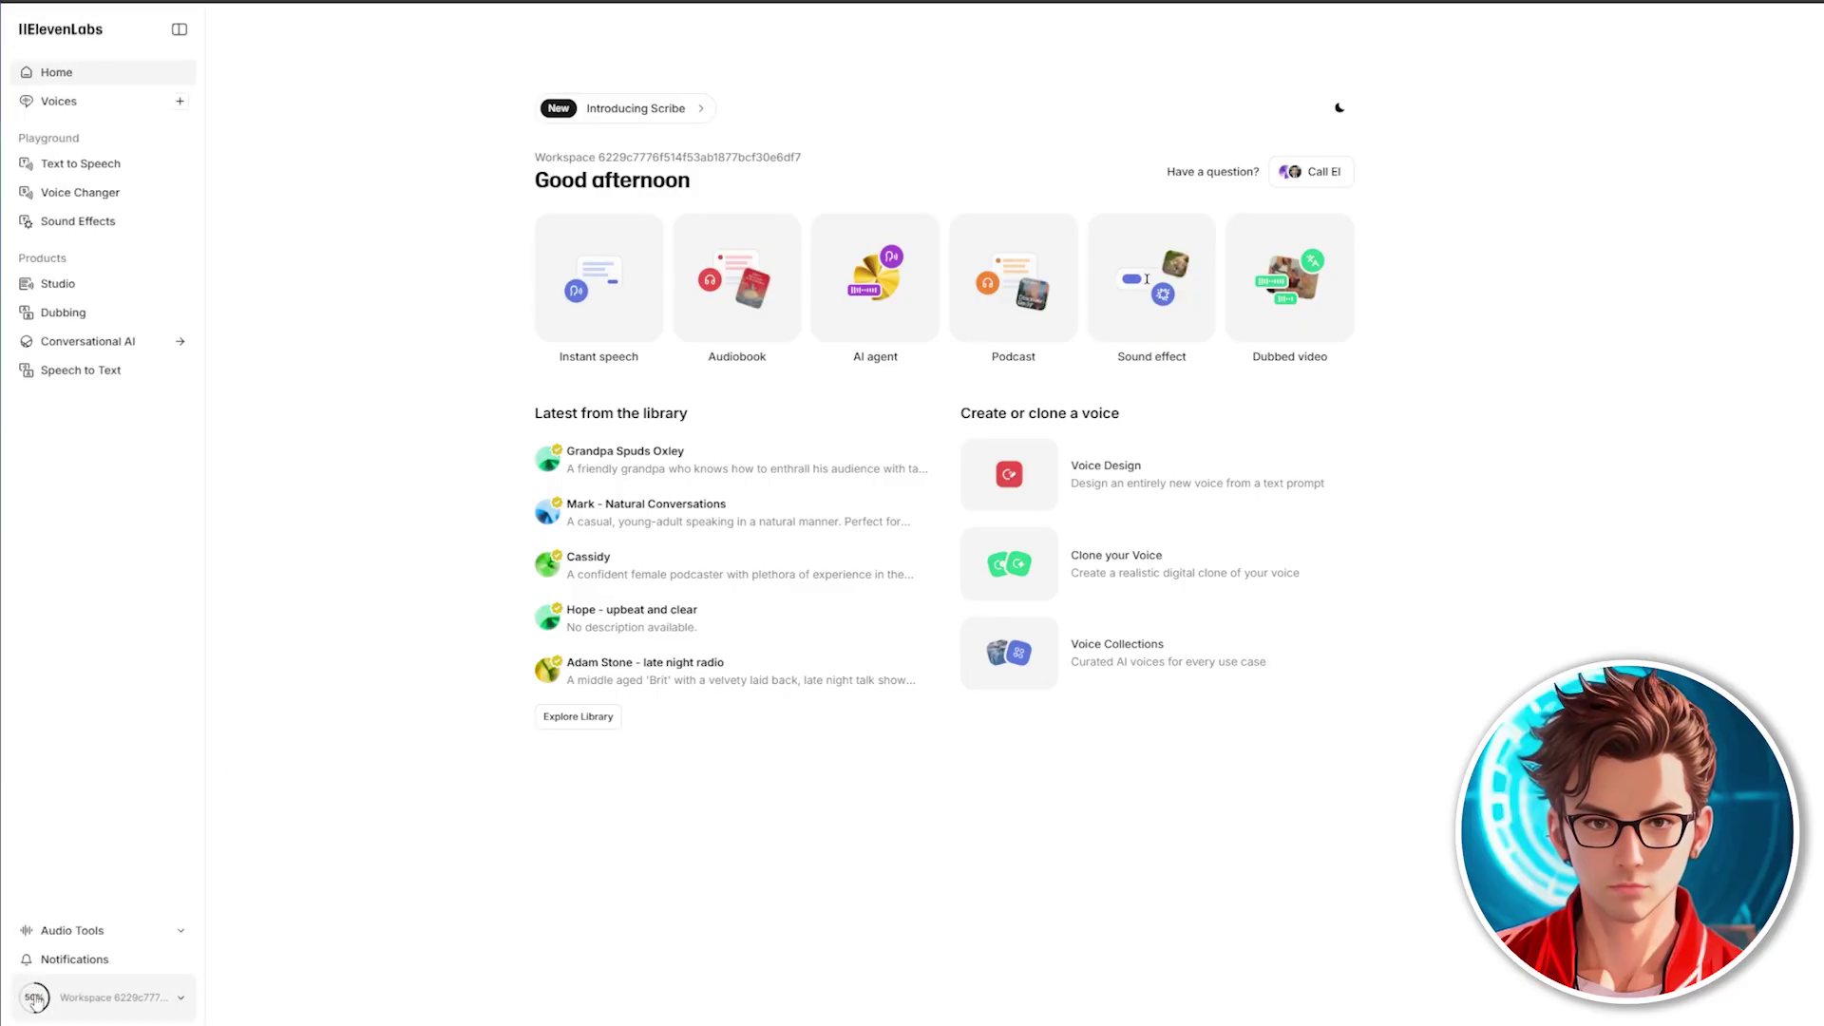
left_click(76, 997)
left_click(299, 753)
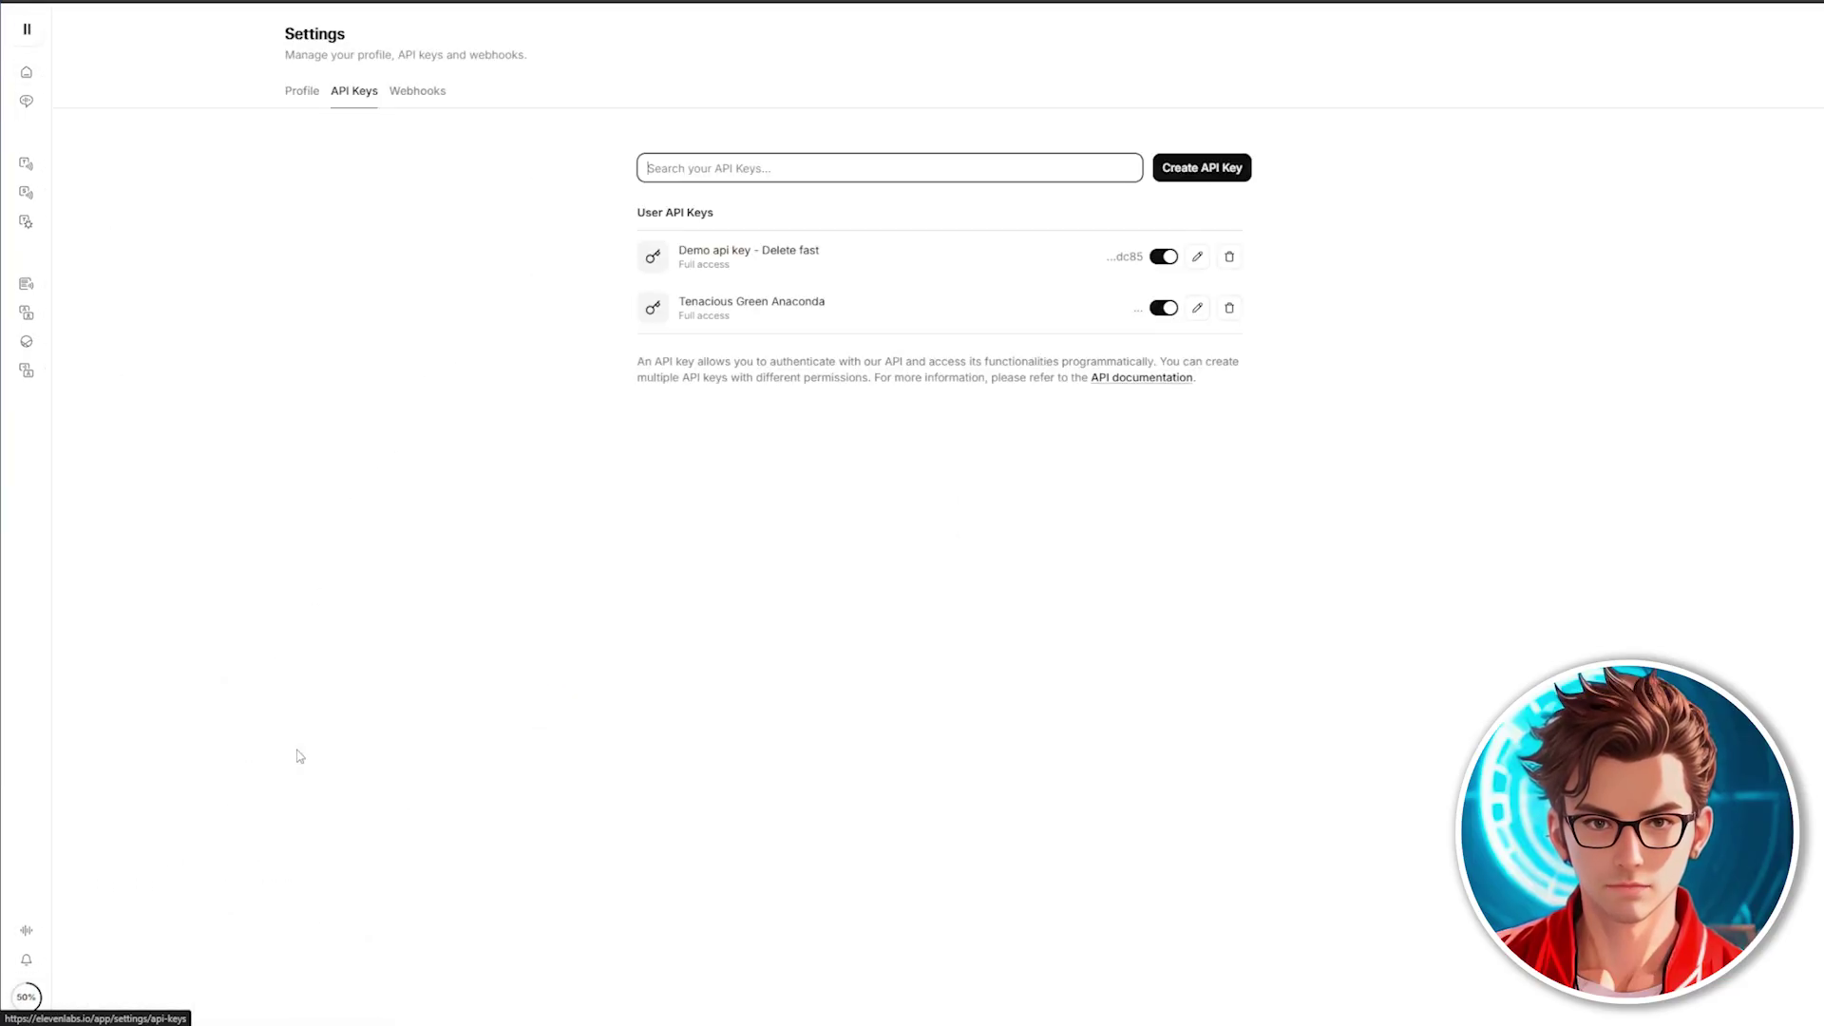
Step: Create an unrestricted ElevenLabs API key with the suggested name and paste the key as the xi-api-key header value
left_click(1218, 173)
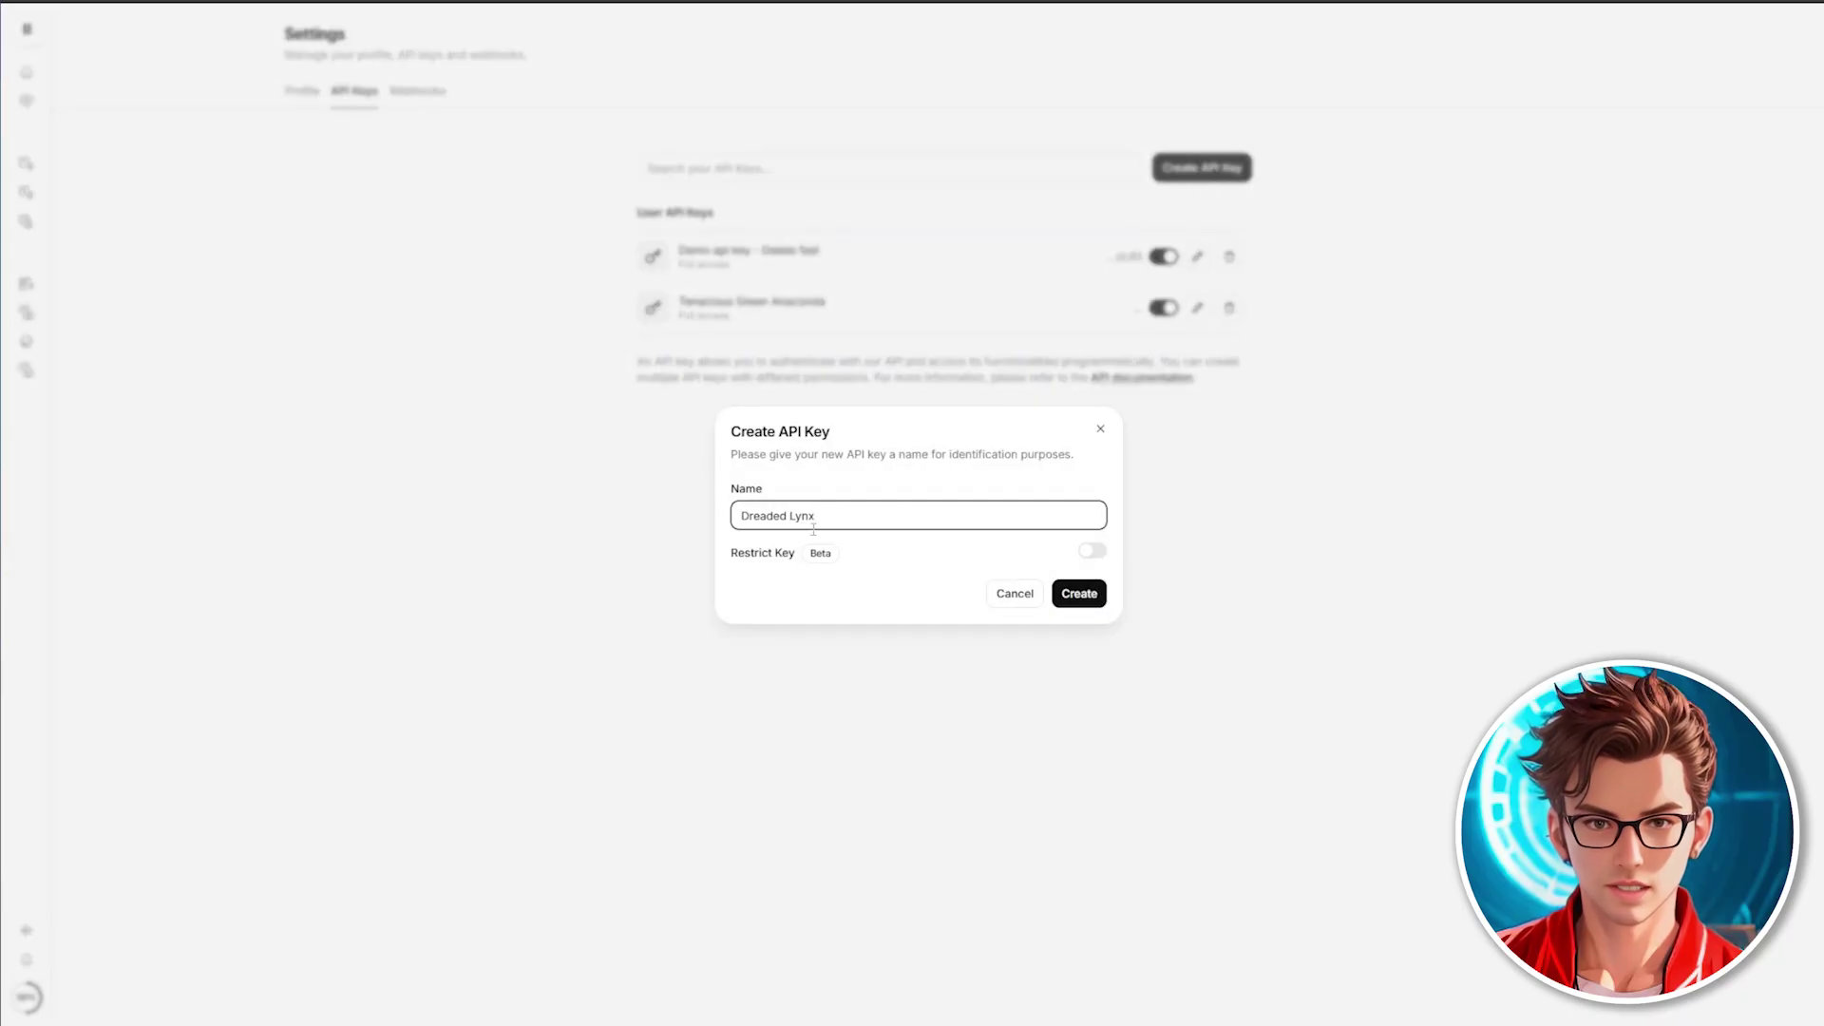
left_click(1095, 601)
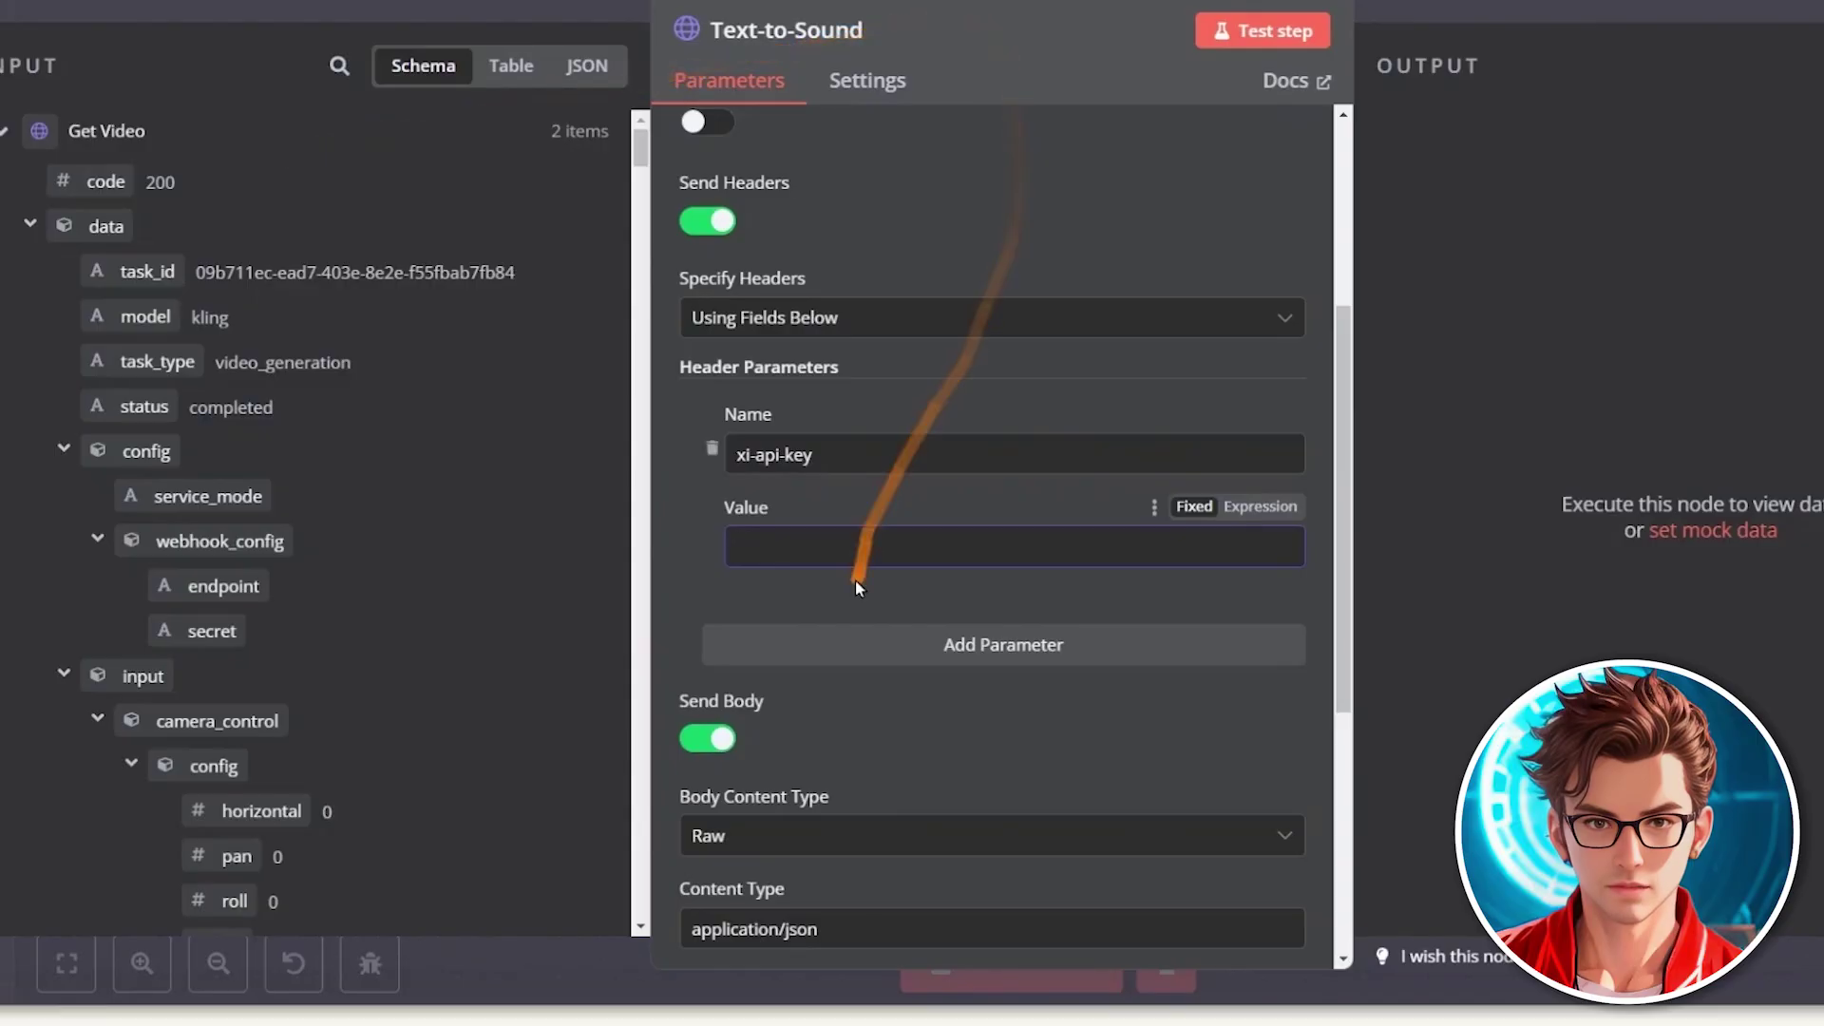
left_click(852, 546)
key("ctrl+v")
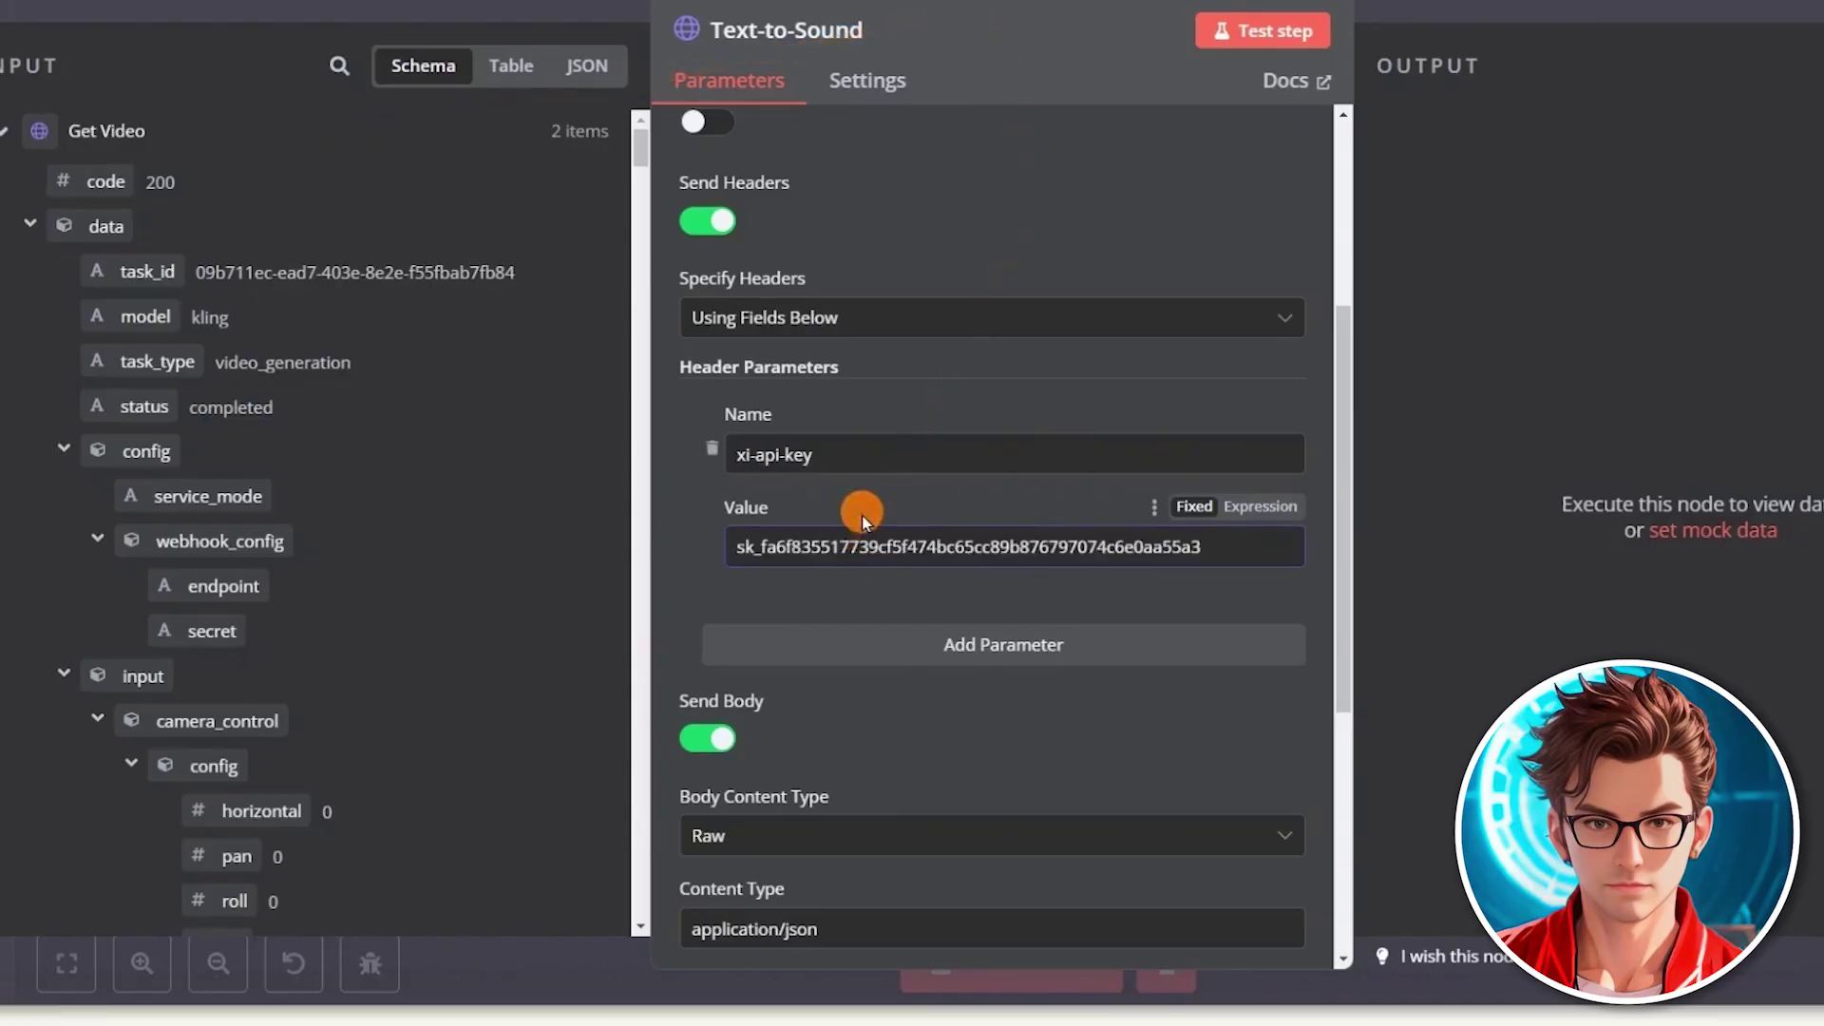
Step: Test the Text-to-Sound node, play the first generated audio item, and close the node
left_click(1254, 43)
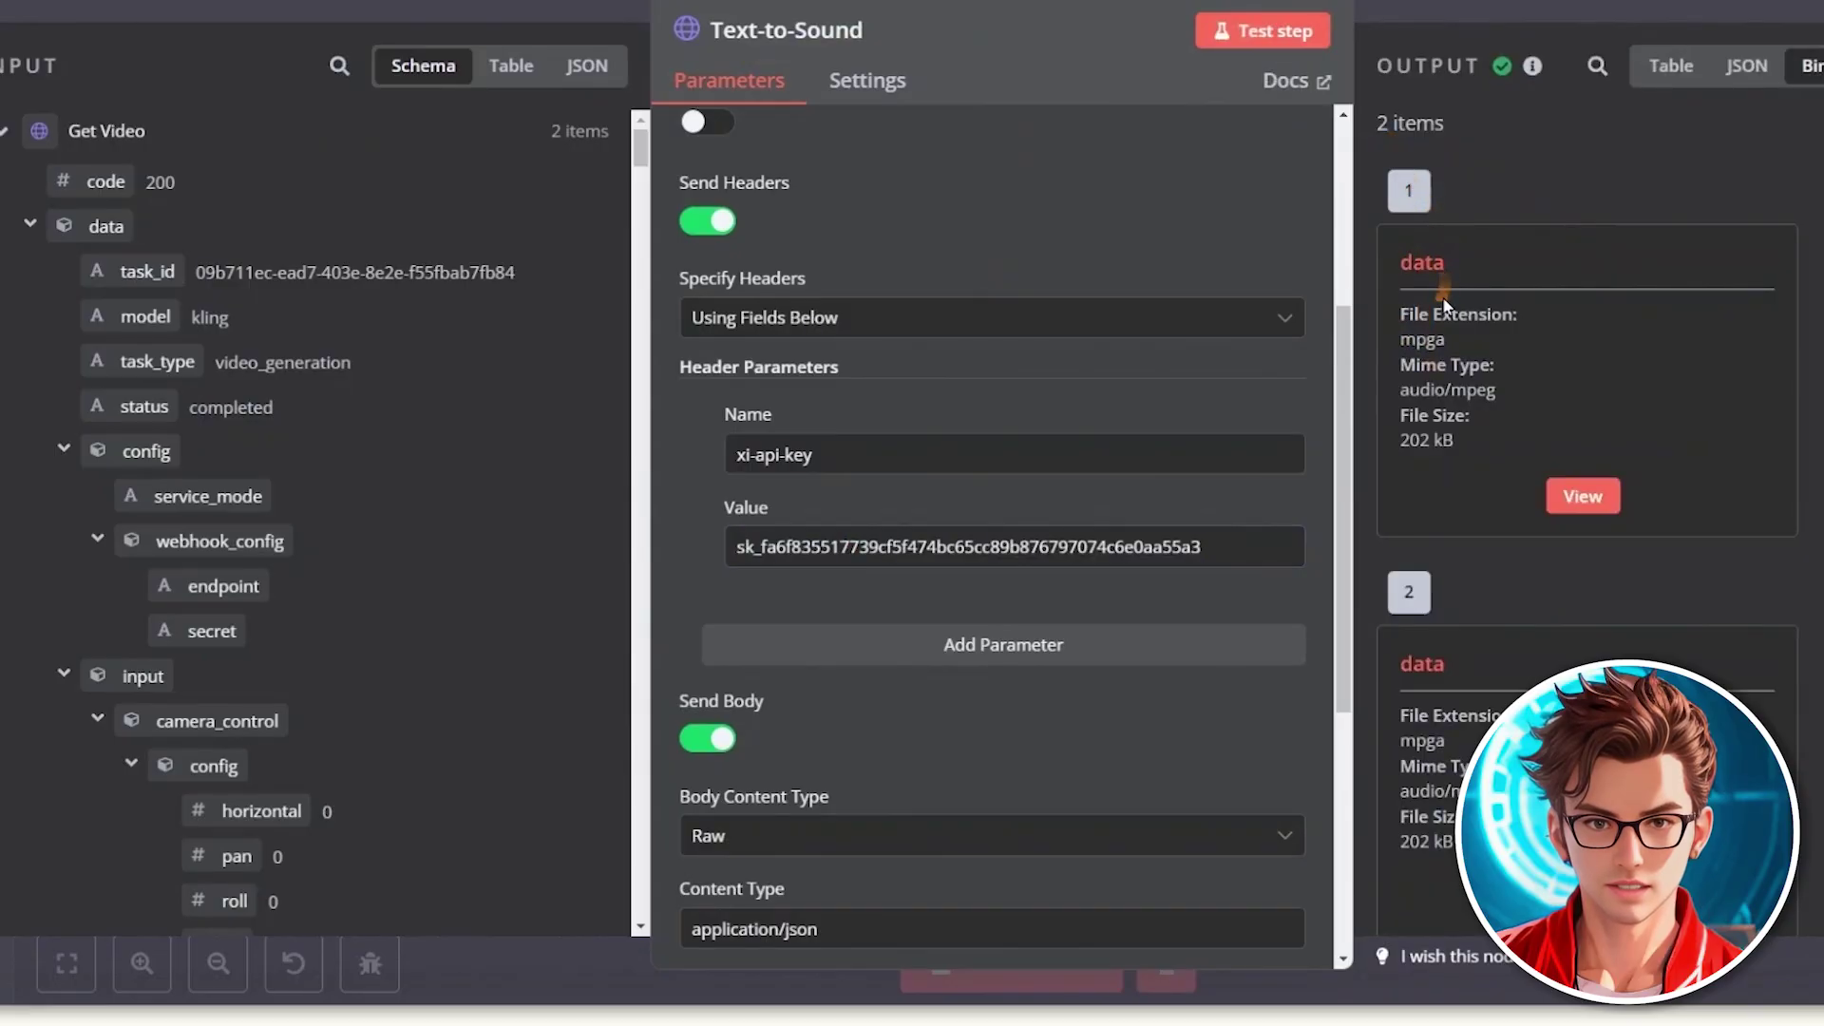
triple_click(1460, 429)
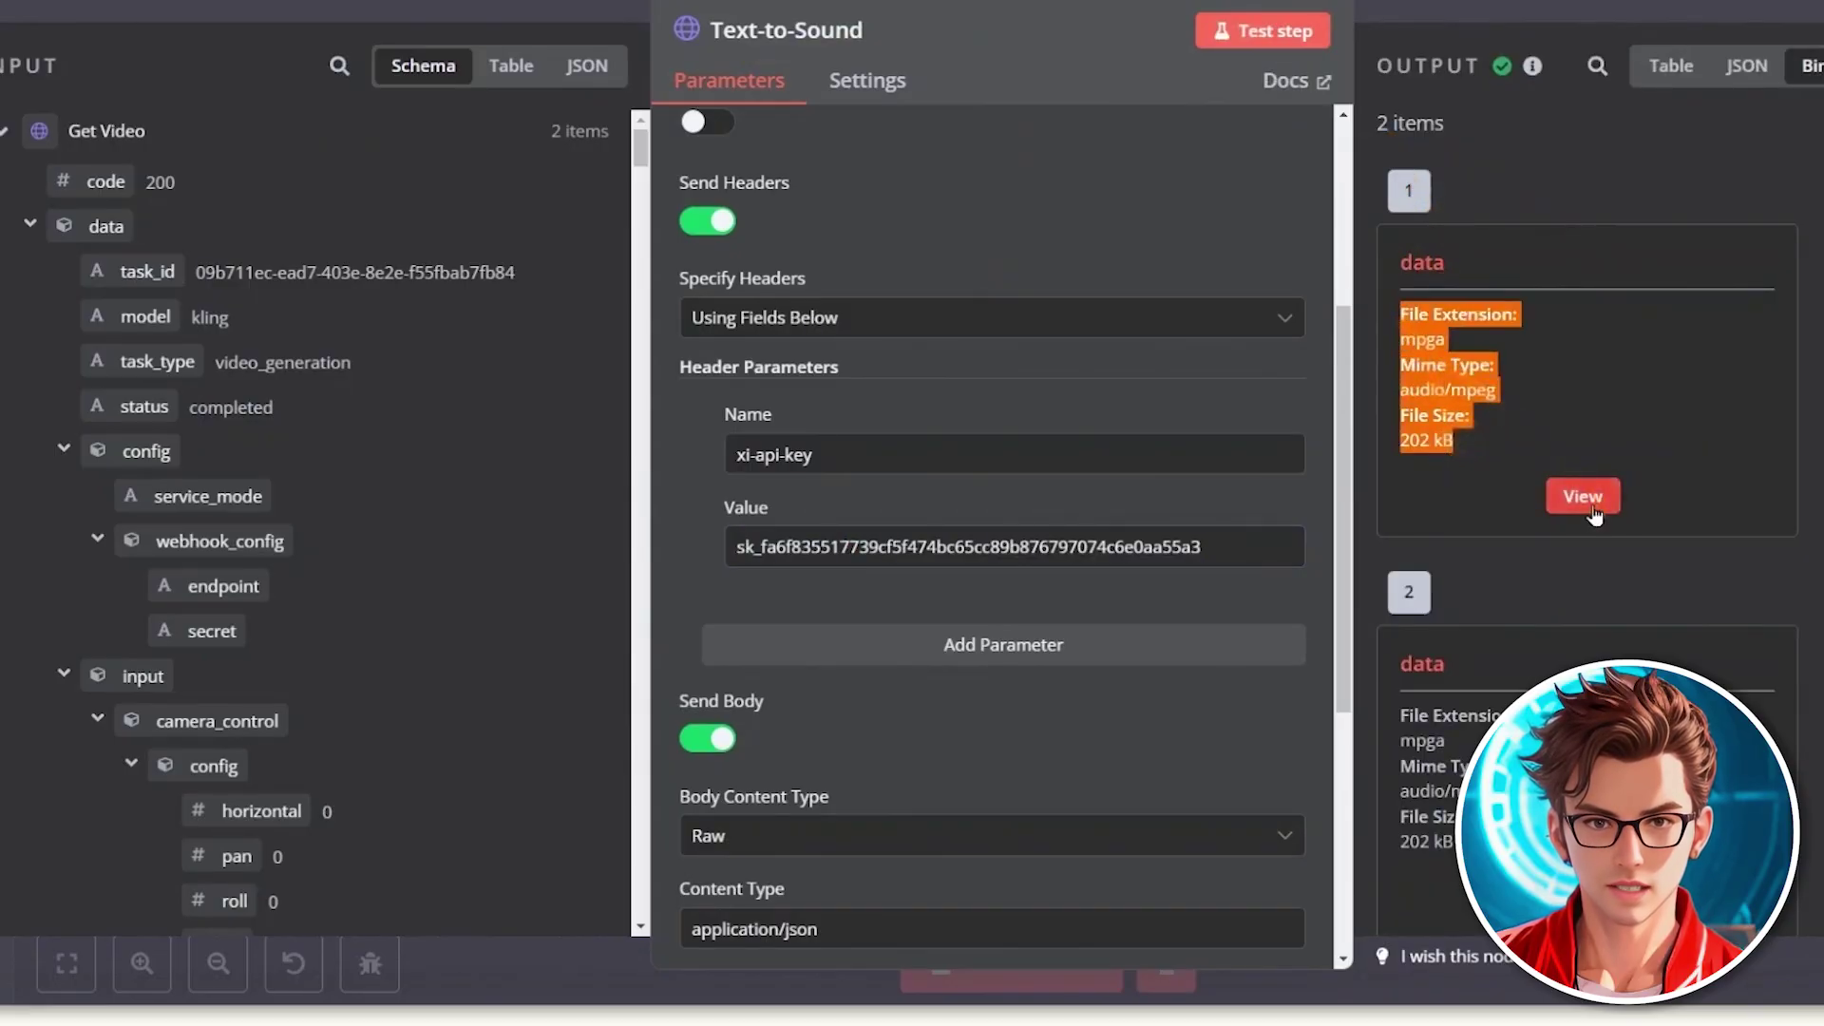
left_click(1584, 496)
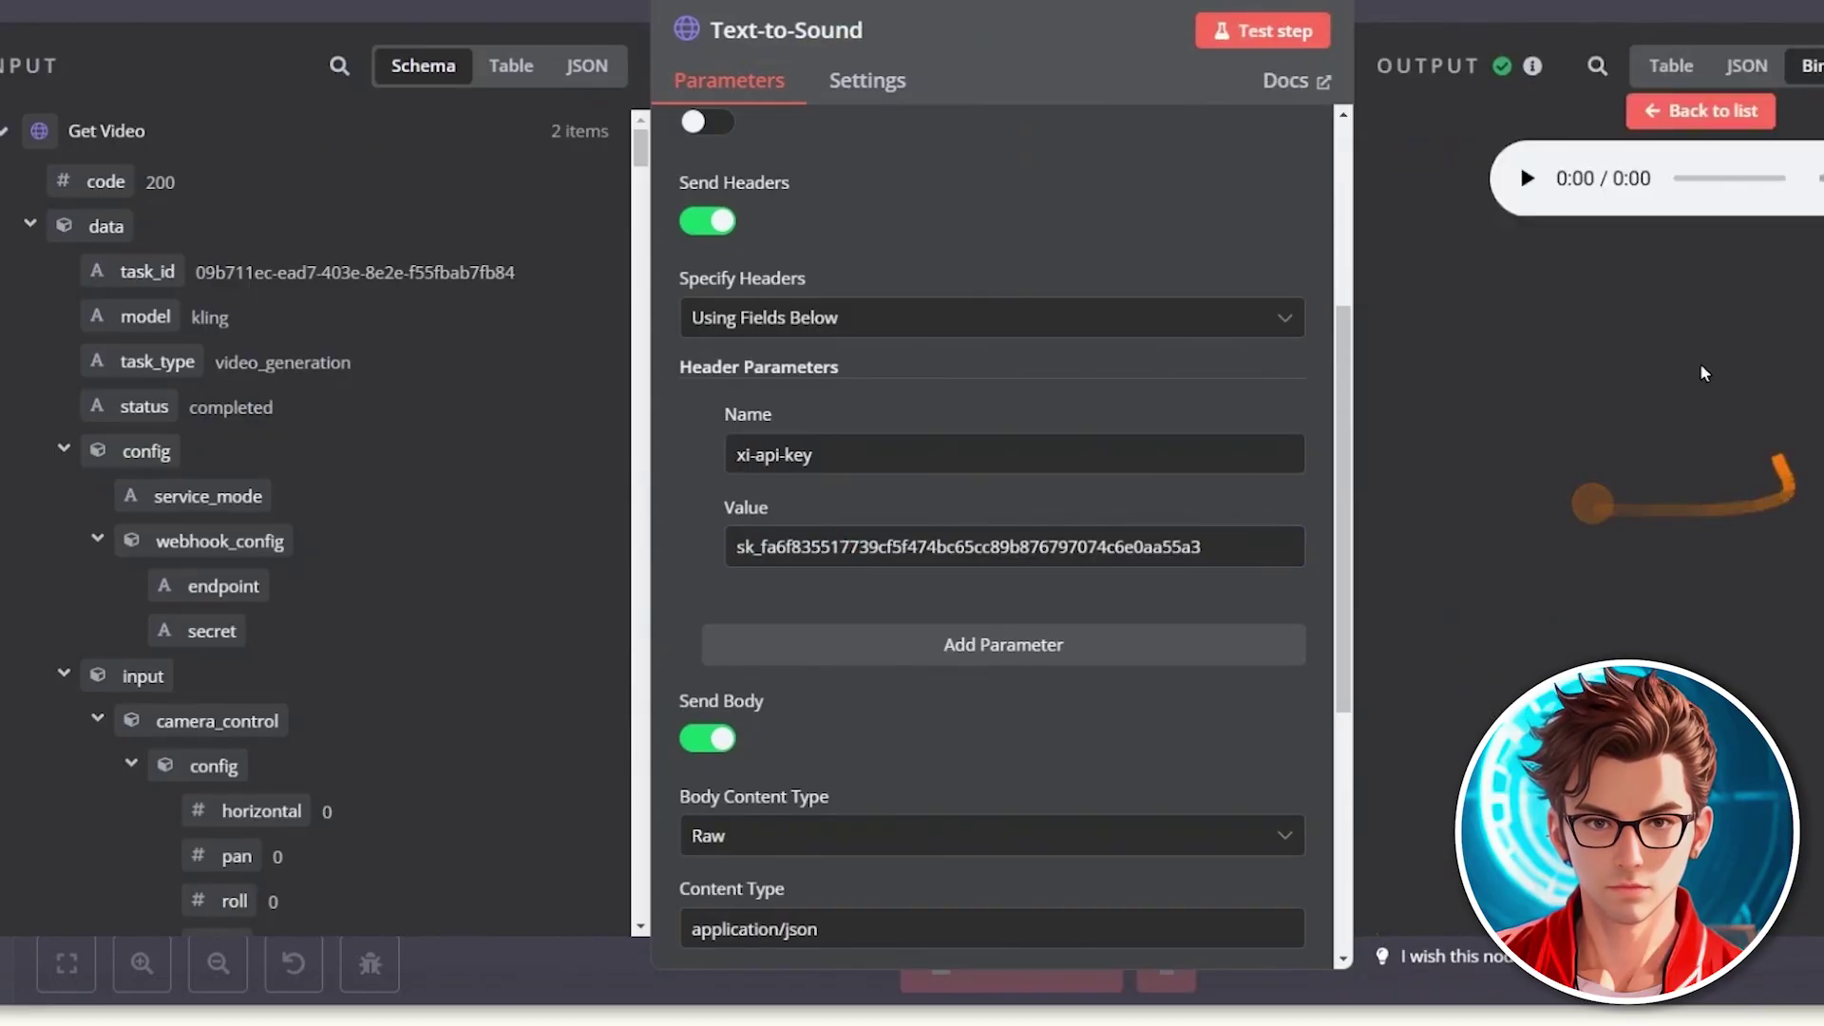
left_click(1526, 179)
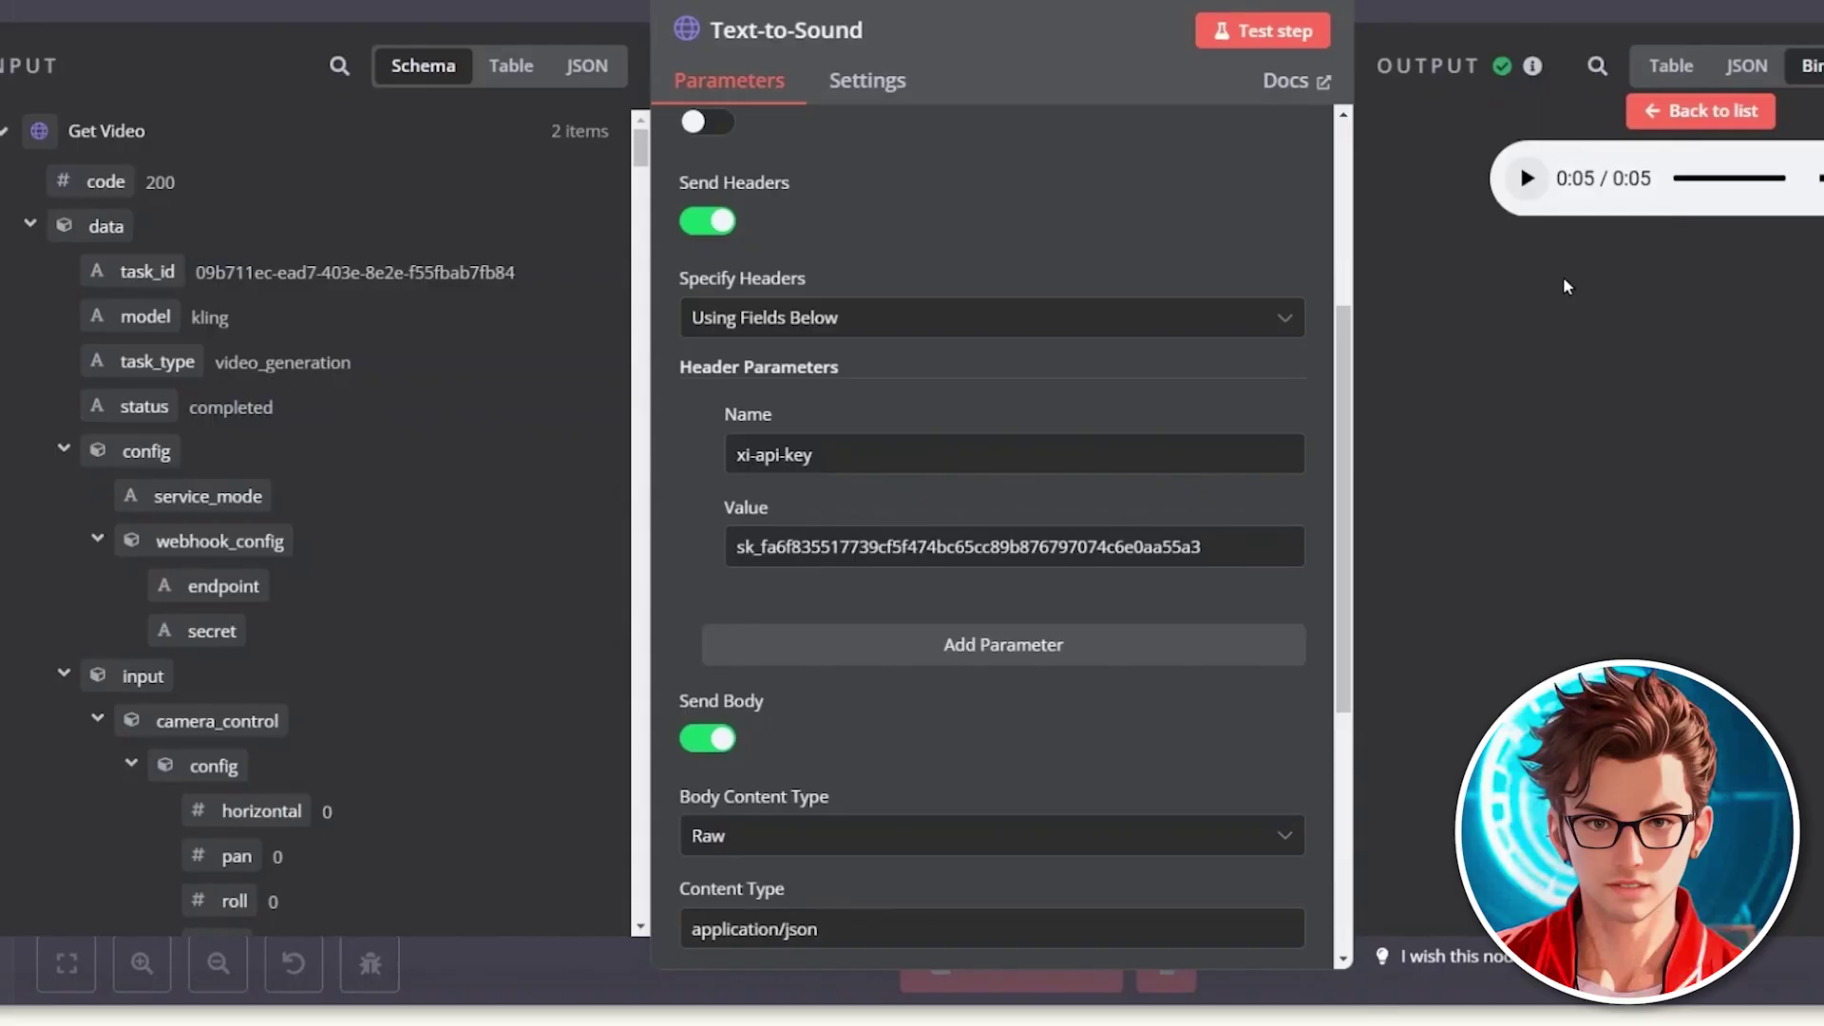
left_click(1698, 112)
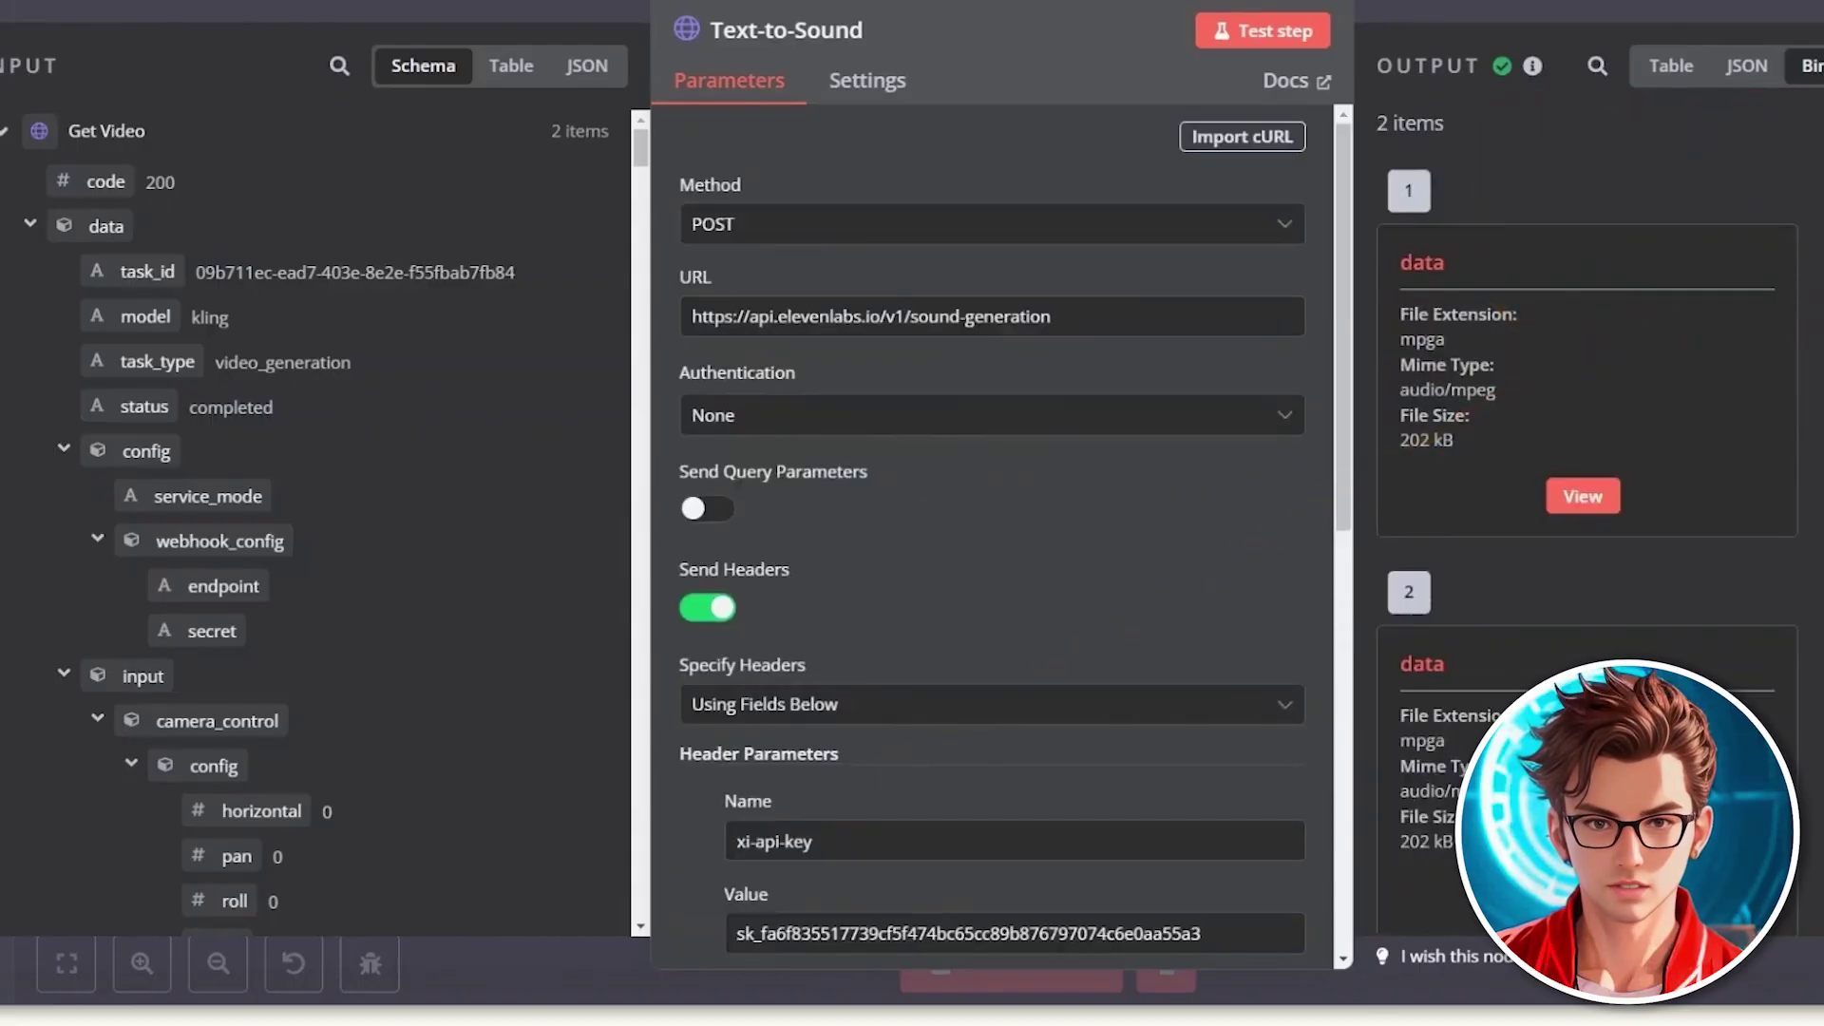
key("Escape")
Step: Add a Google Drive node with the Upload file action after Text-to-Sound in the Generate Sounds section
scroll(1201, 746, "down", 5)
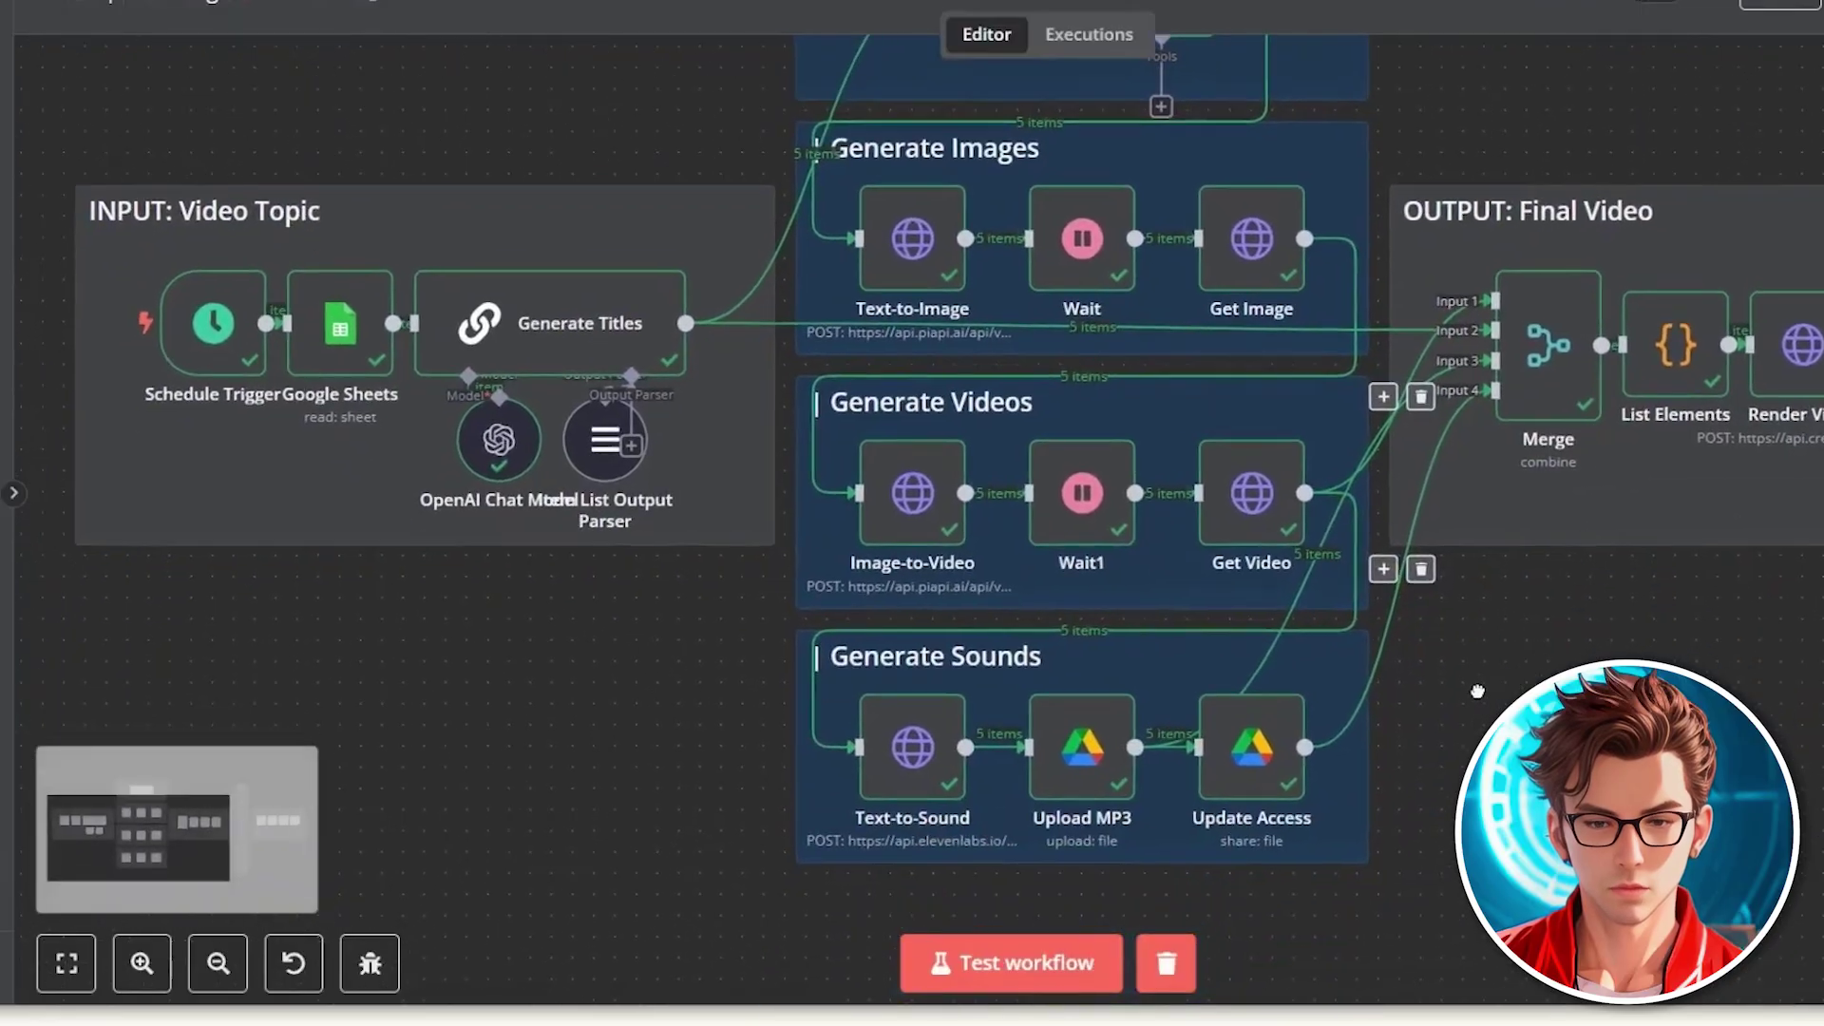
scroll(1202, 746, "up", 2, "ctrl")
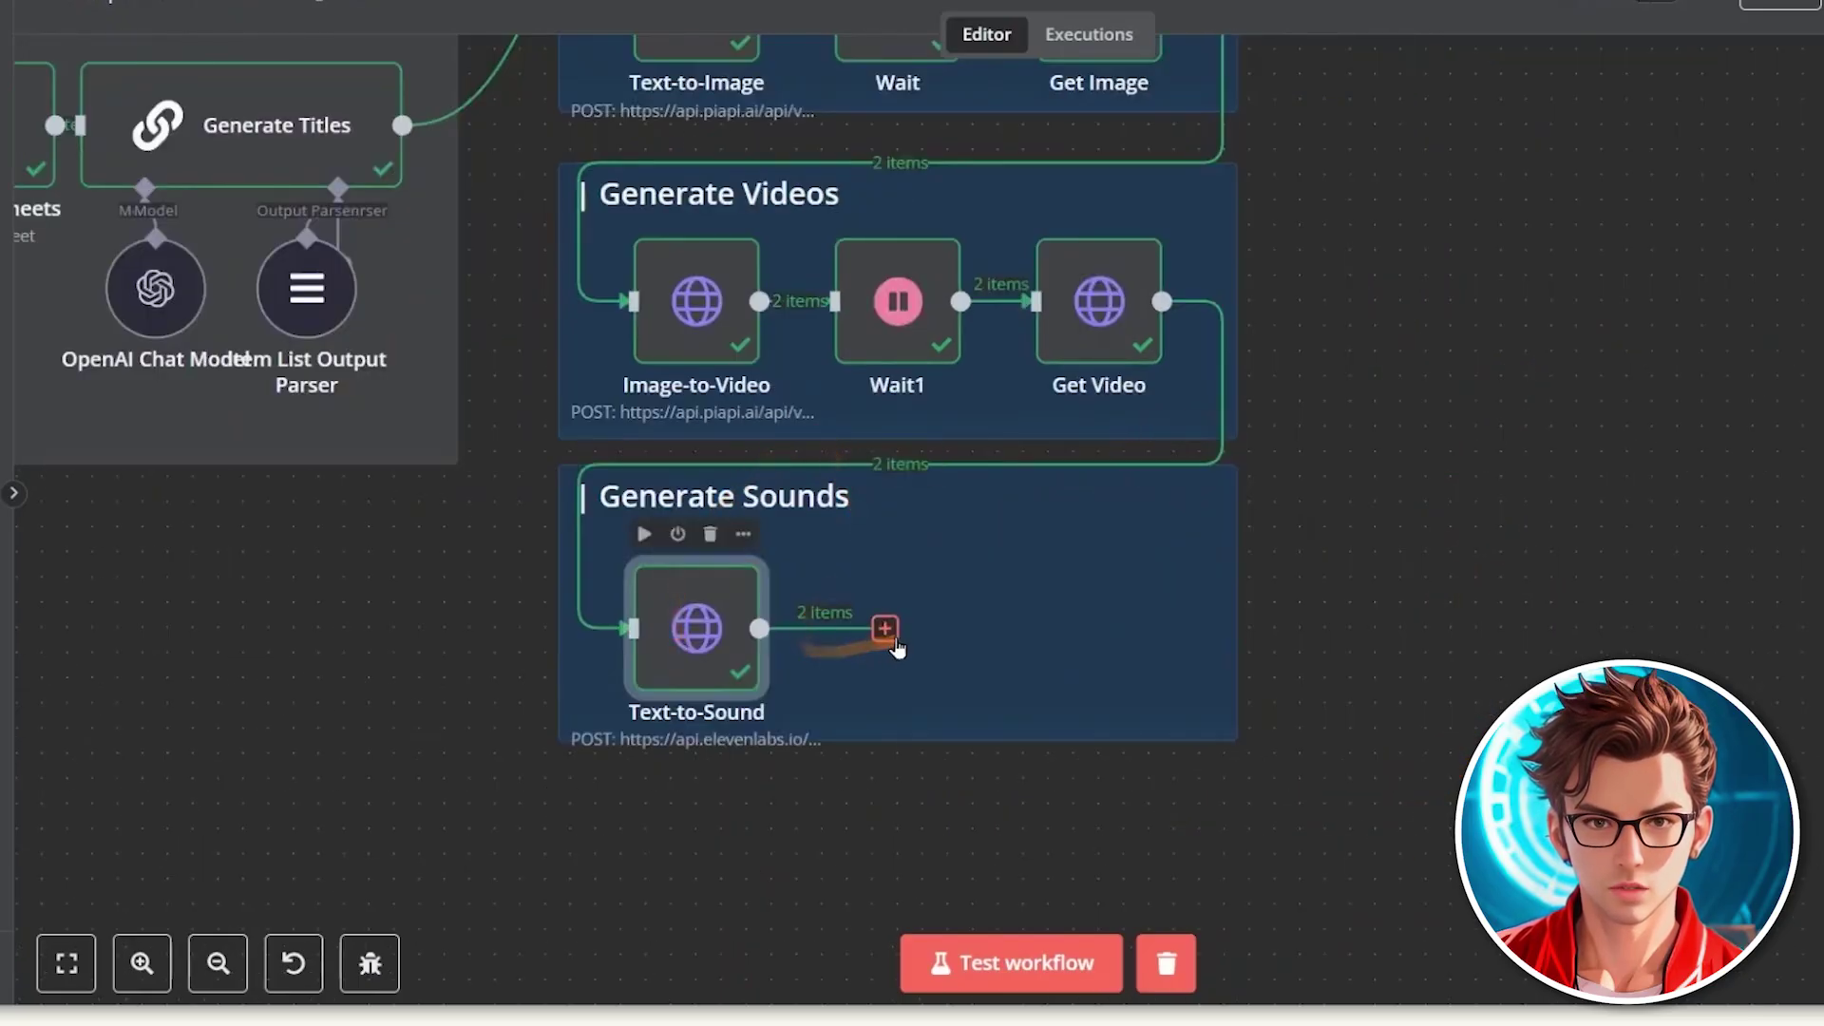
left_click(890, 644)
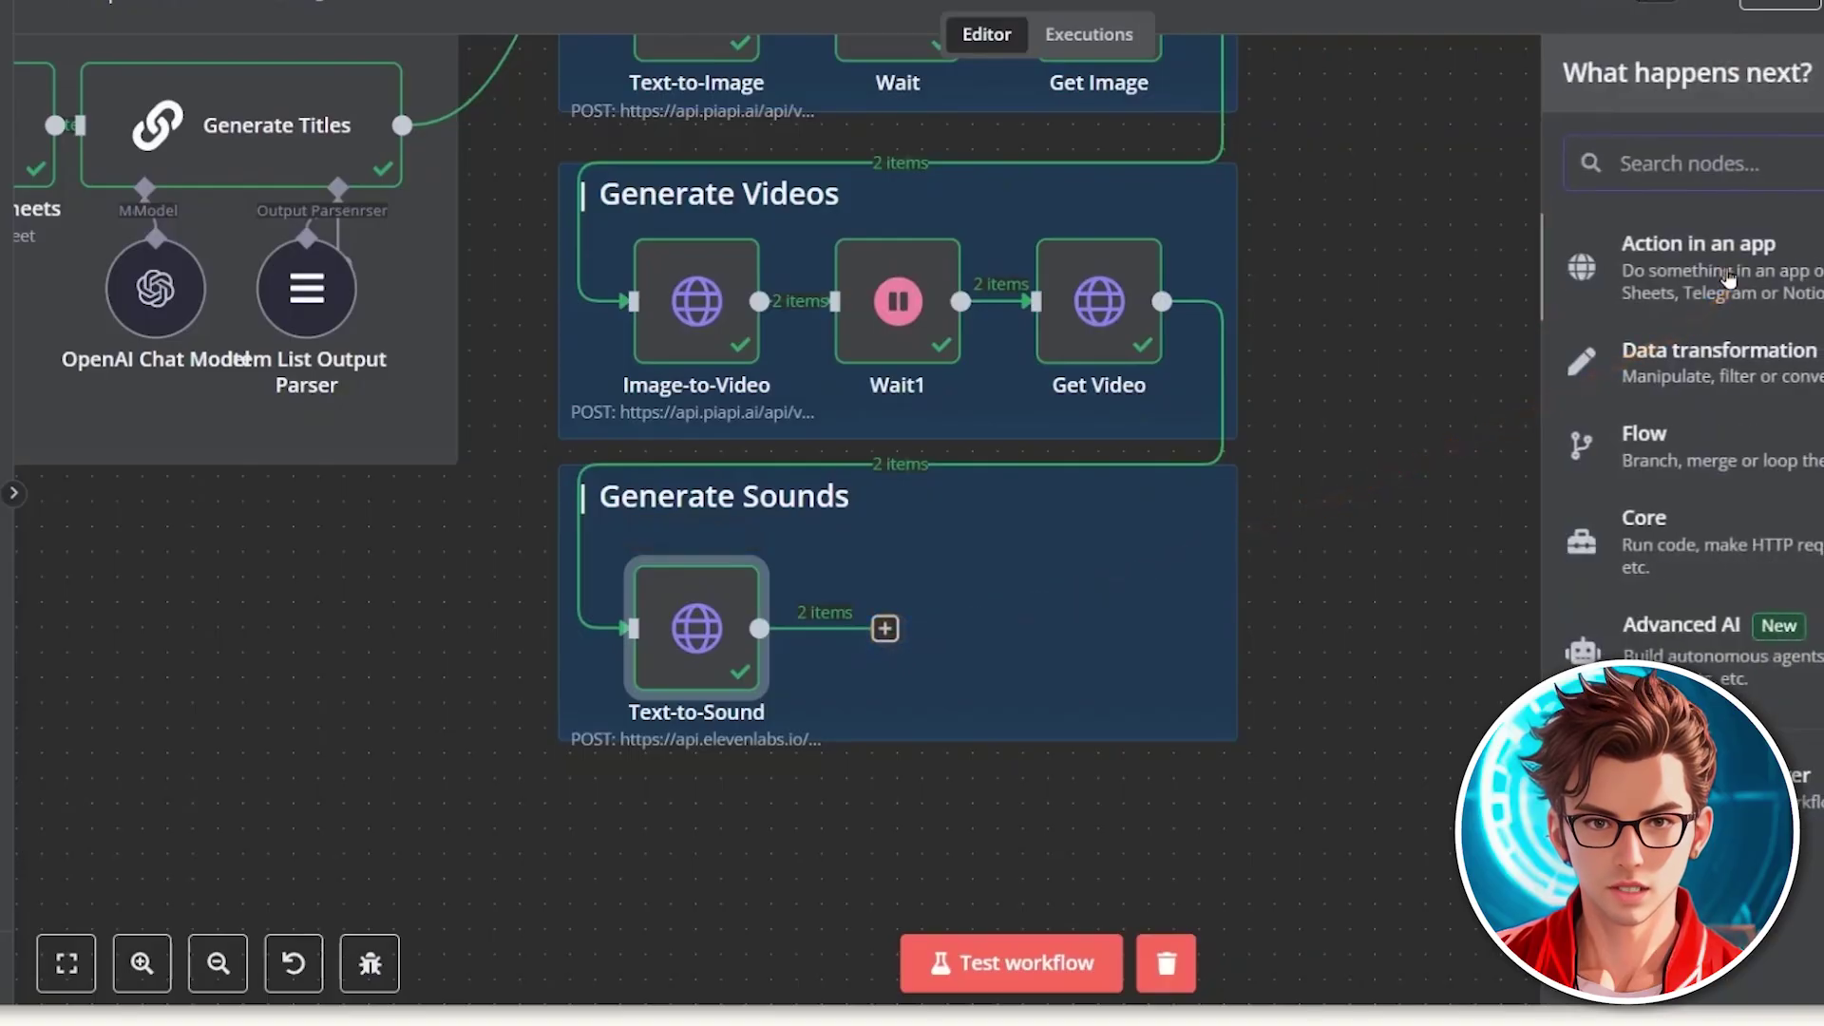
type("driv")
left_click(1710, 318)
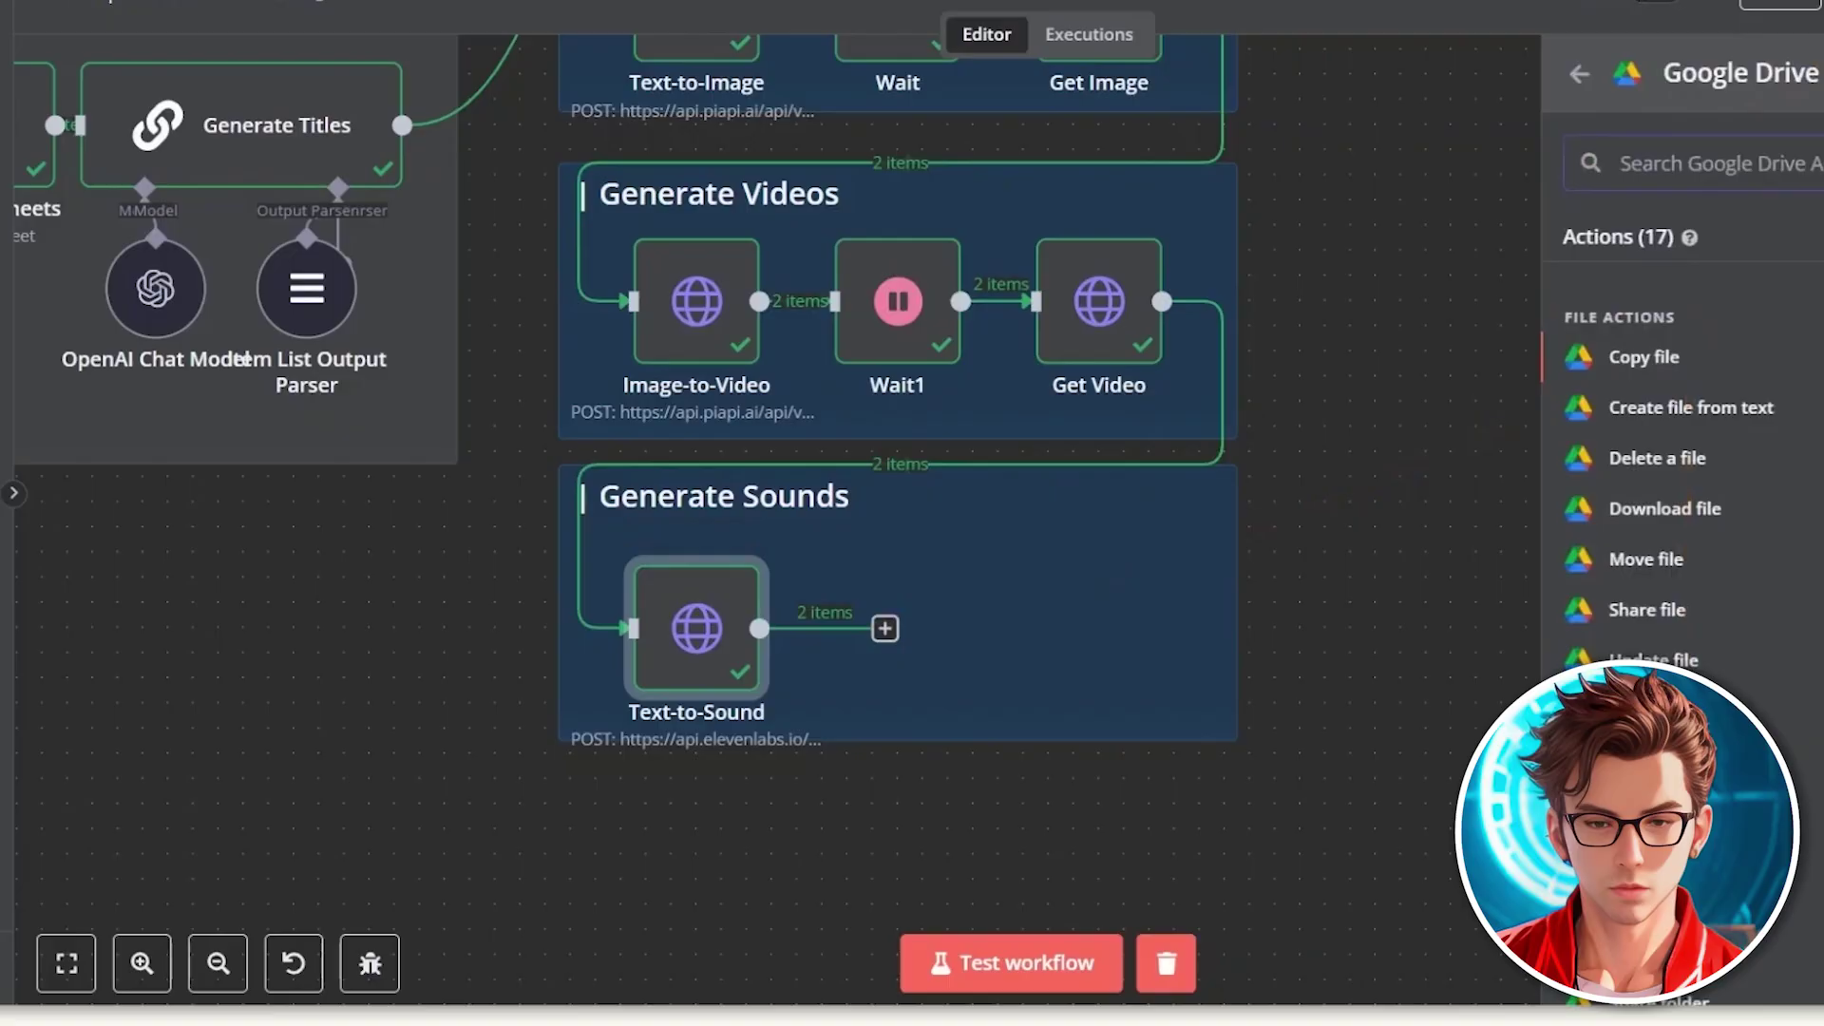
left_click(1653, 710)
Step: Rename the Google Drive node to Upload MP3
left_click(851, 25)
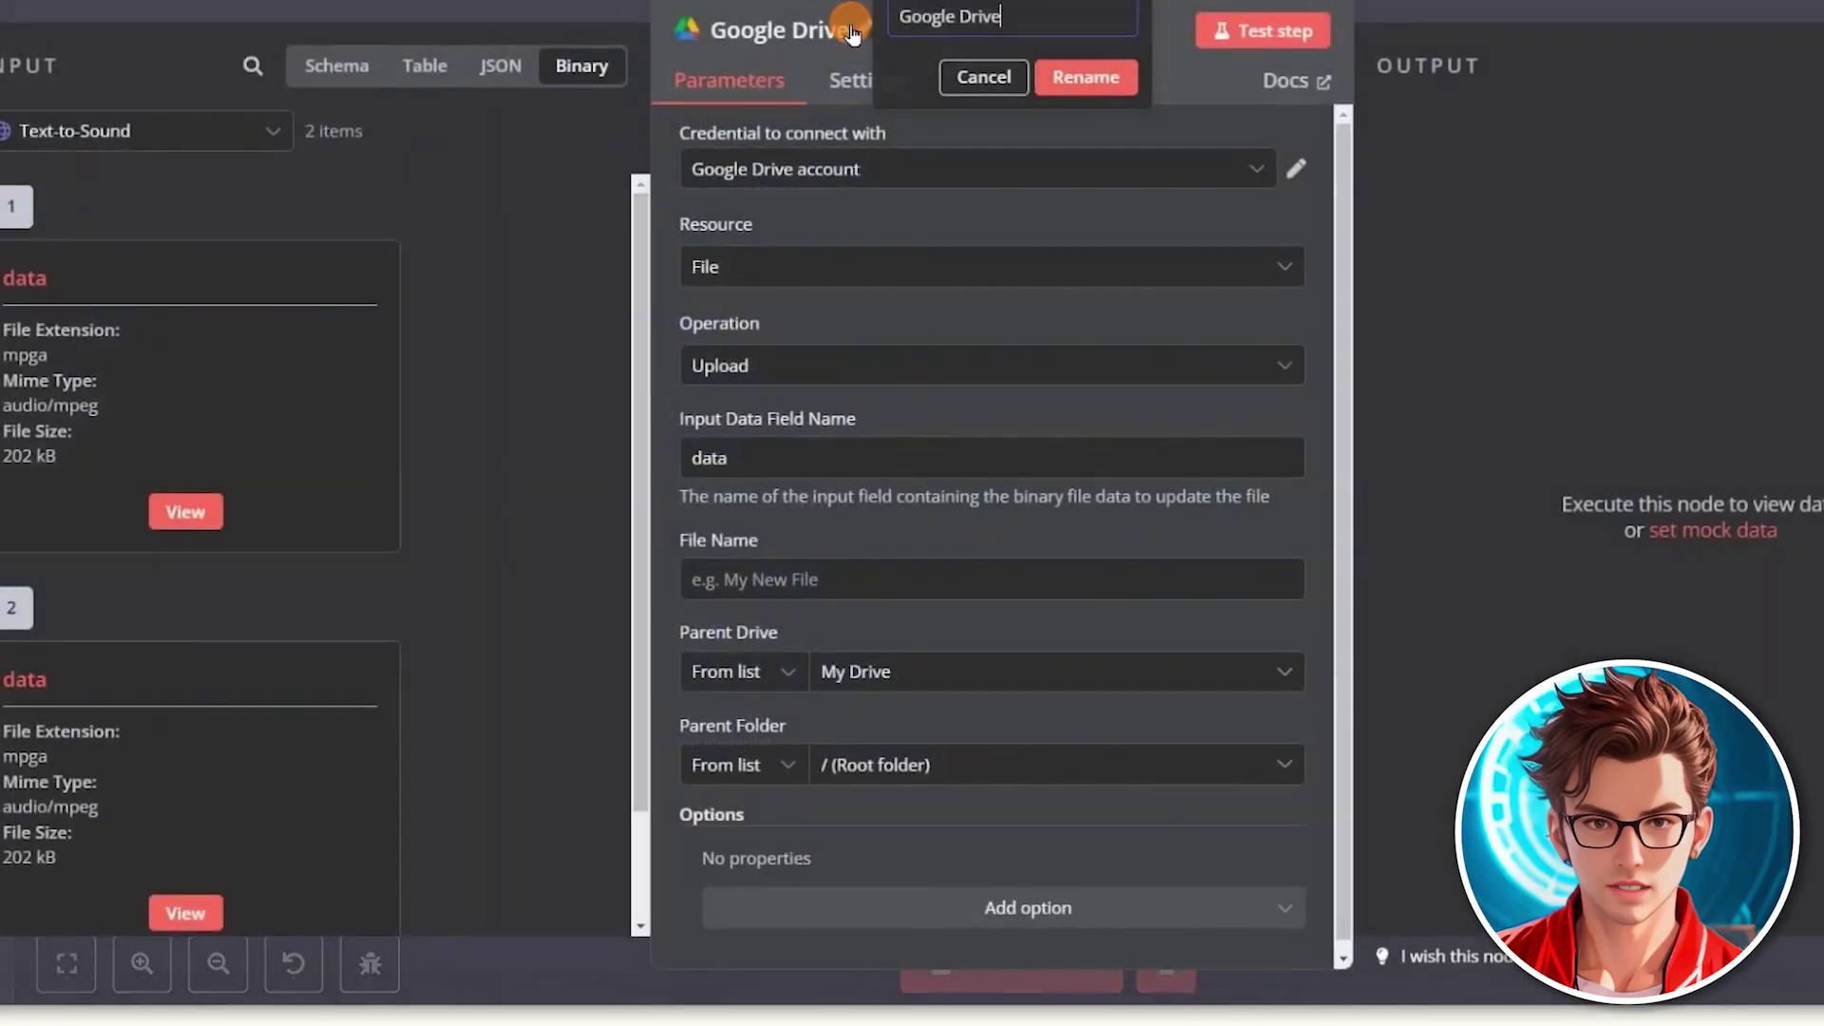
type("Upload M")
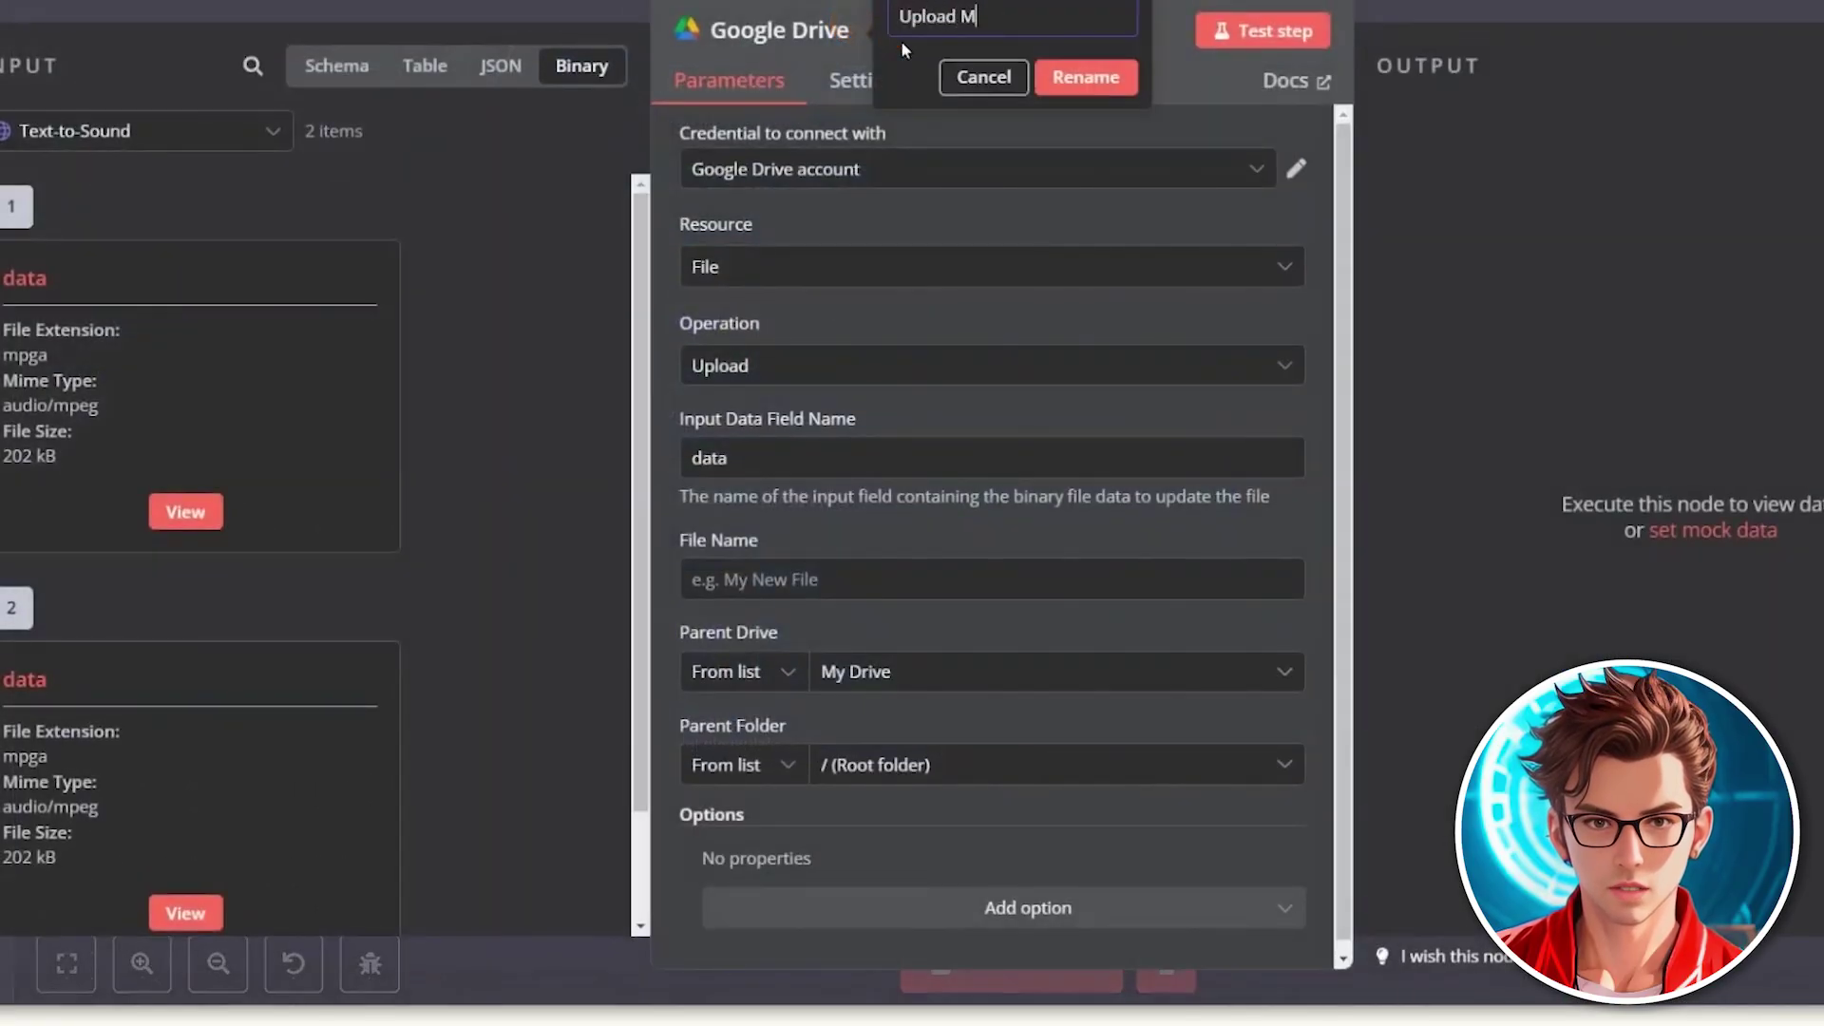
type("P3")
key("Return")
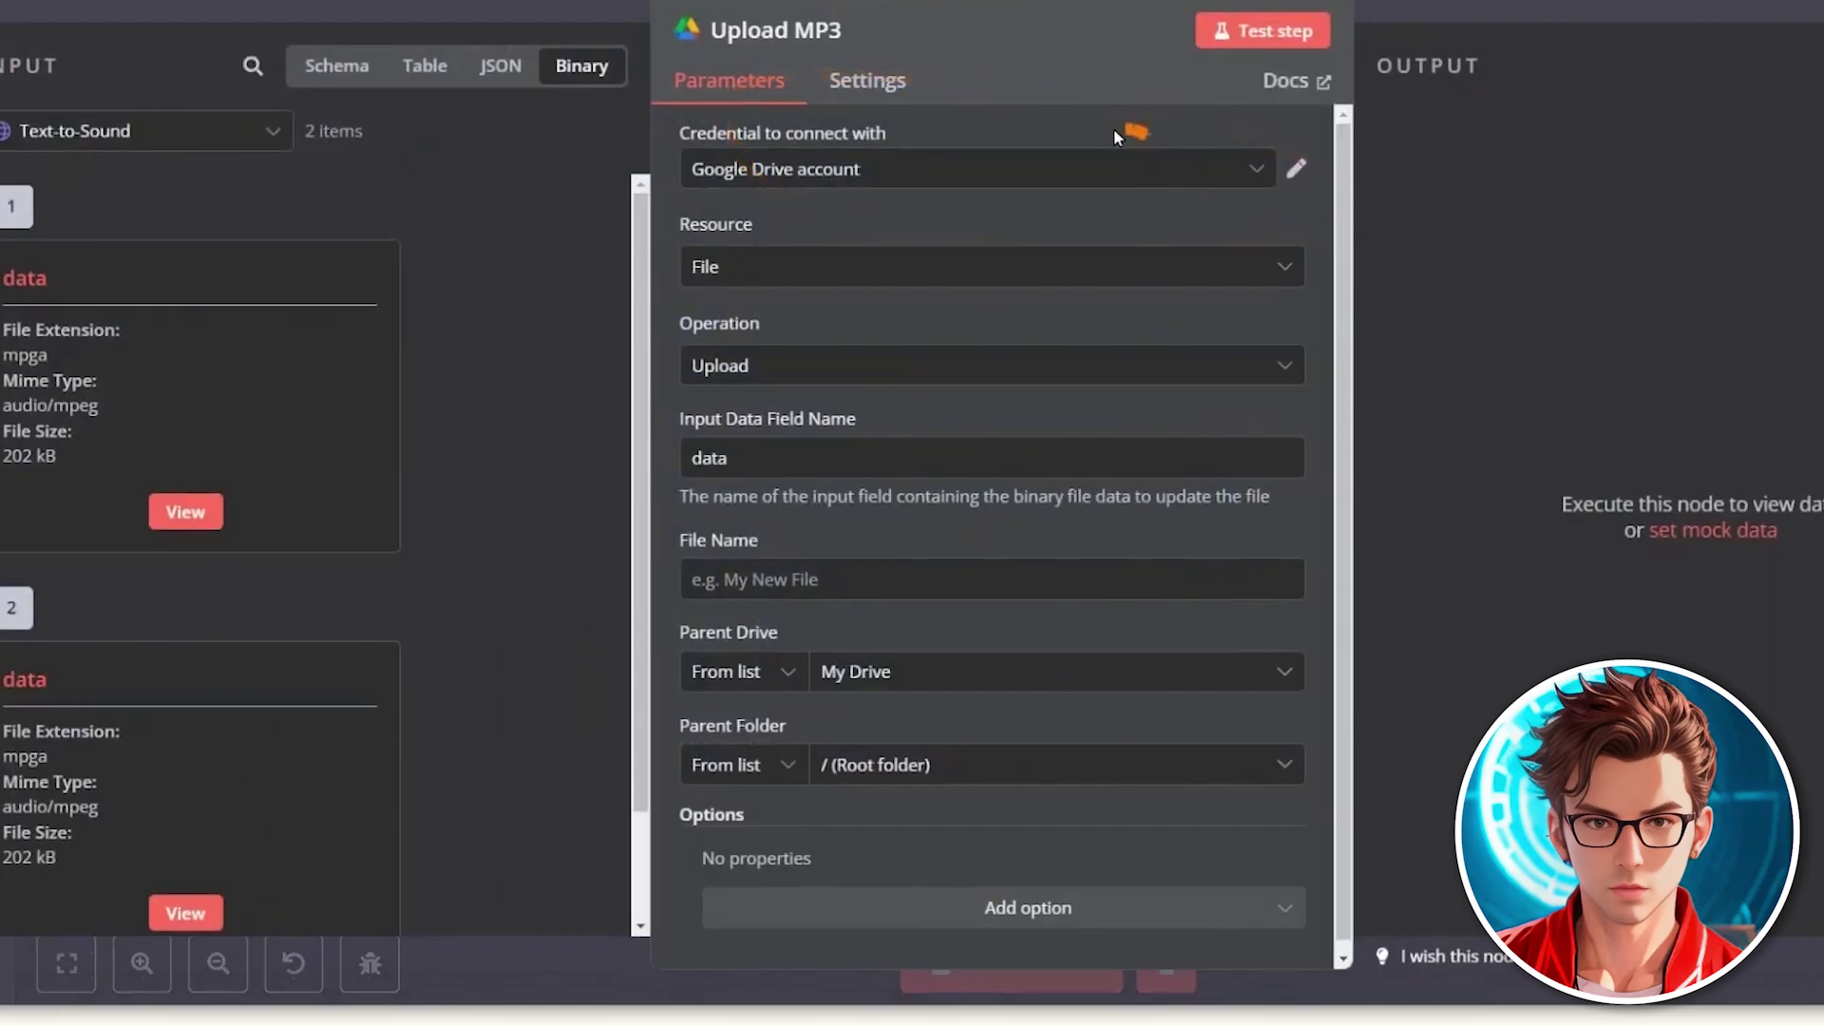
Step: Start a new Google Drive credential for Upload MP3 and examine its OAuth2 connection fields
left_click(983, 173)
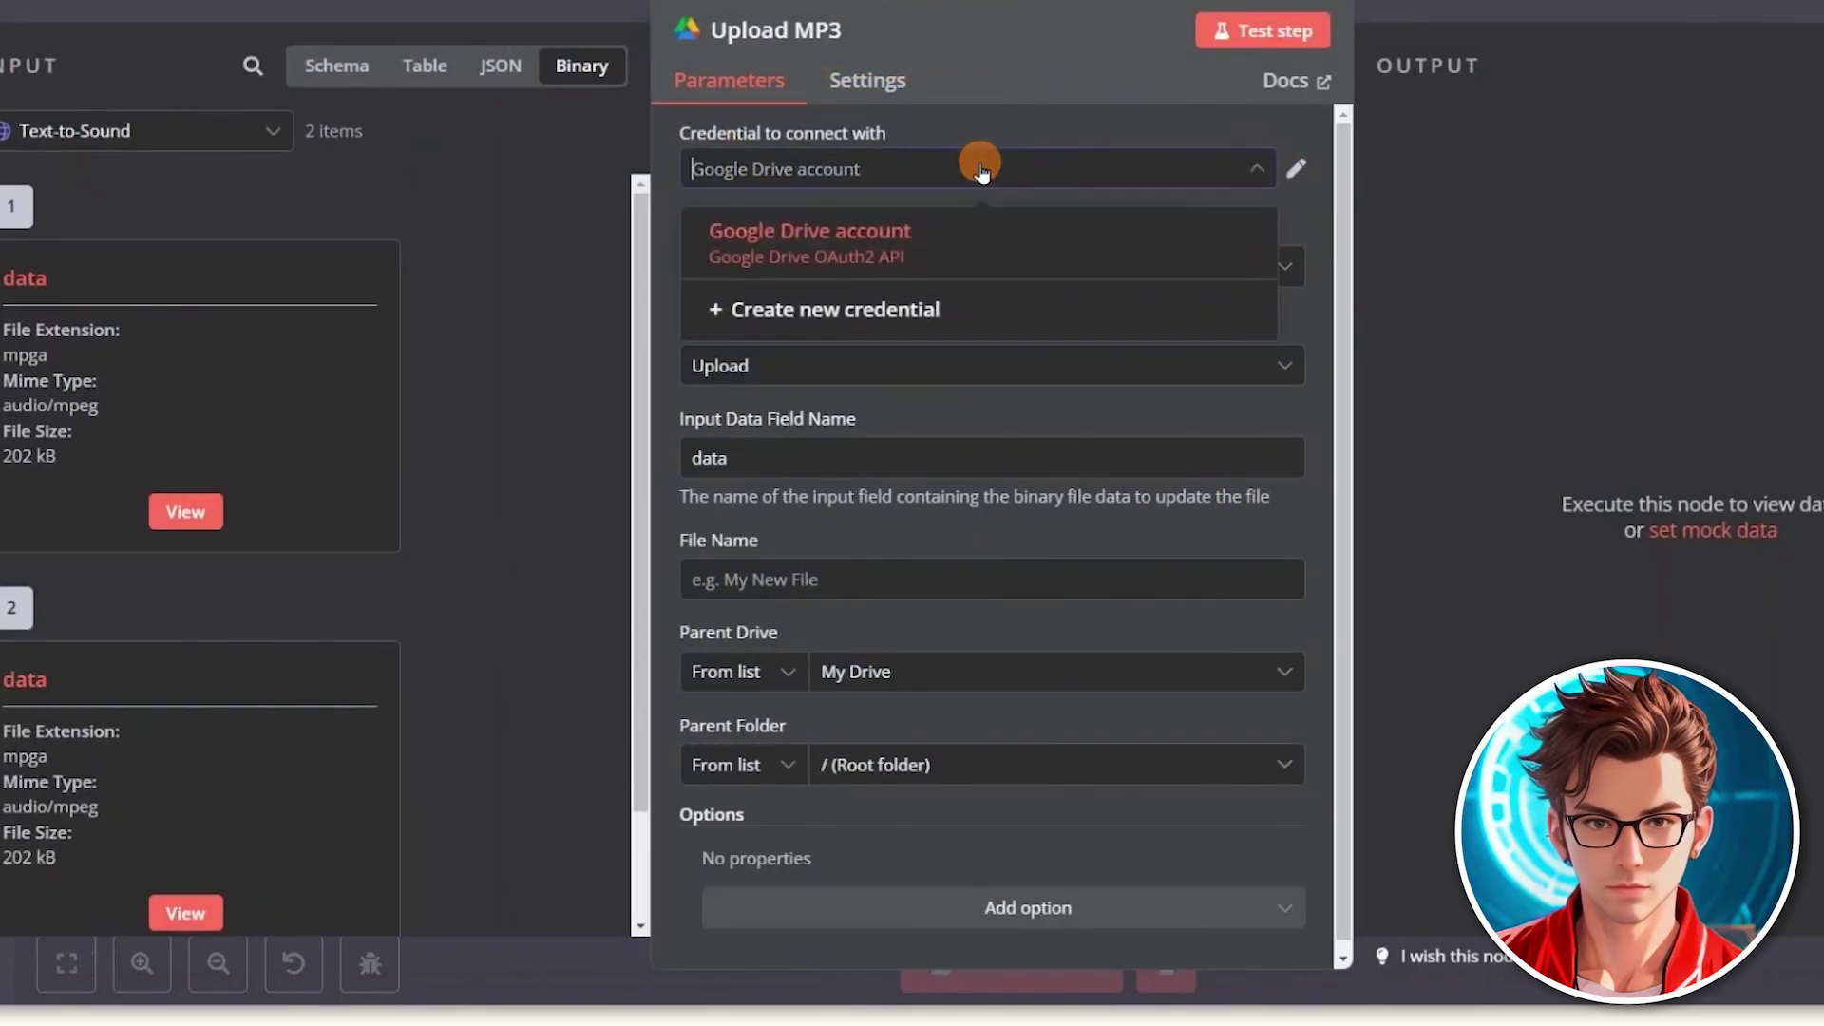
left_click(904, 326)
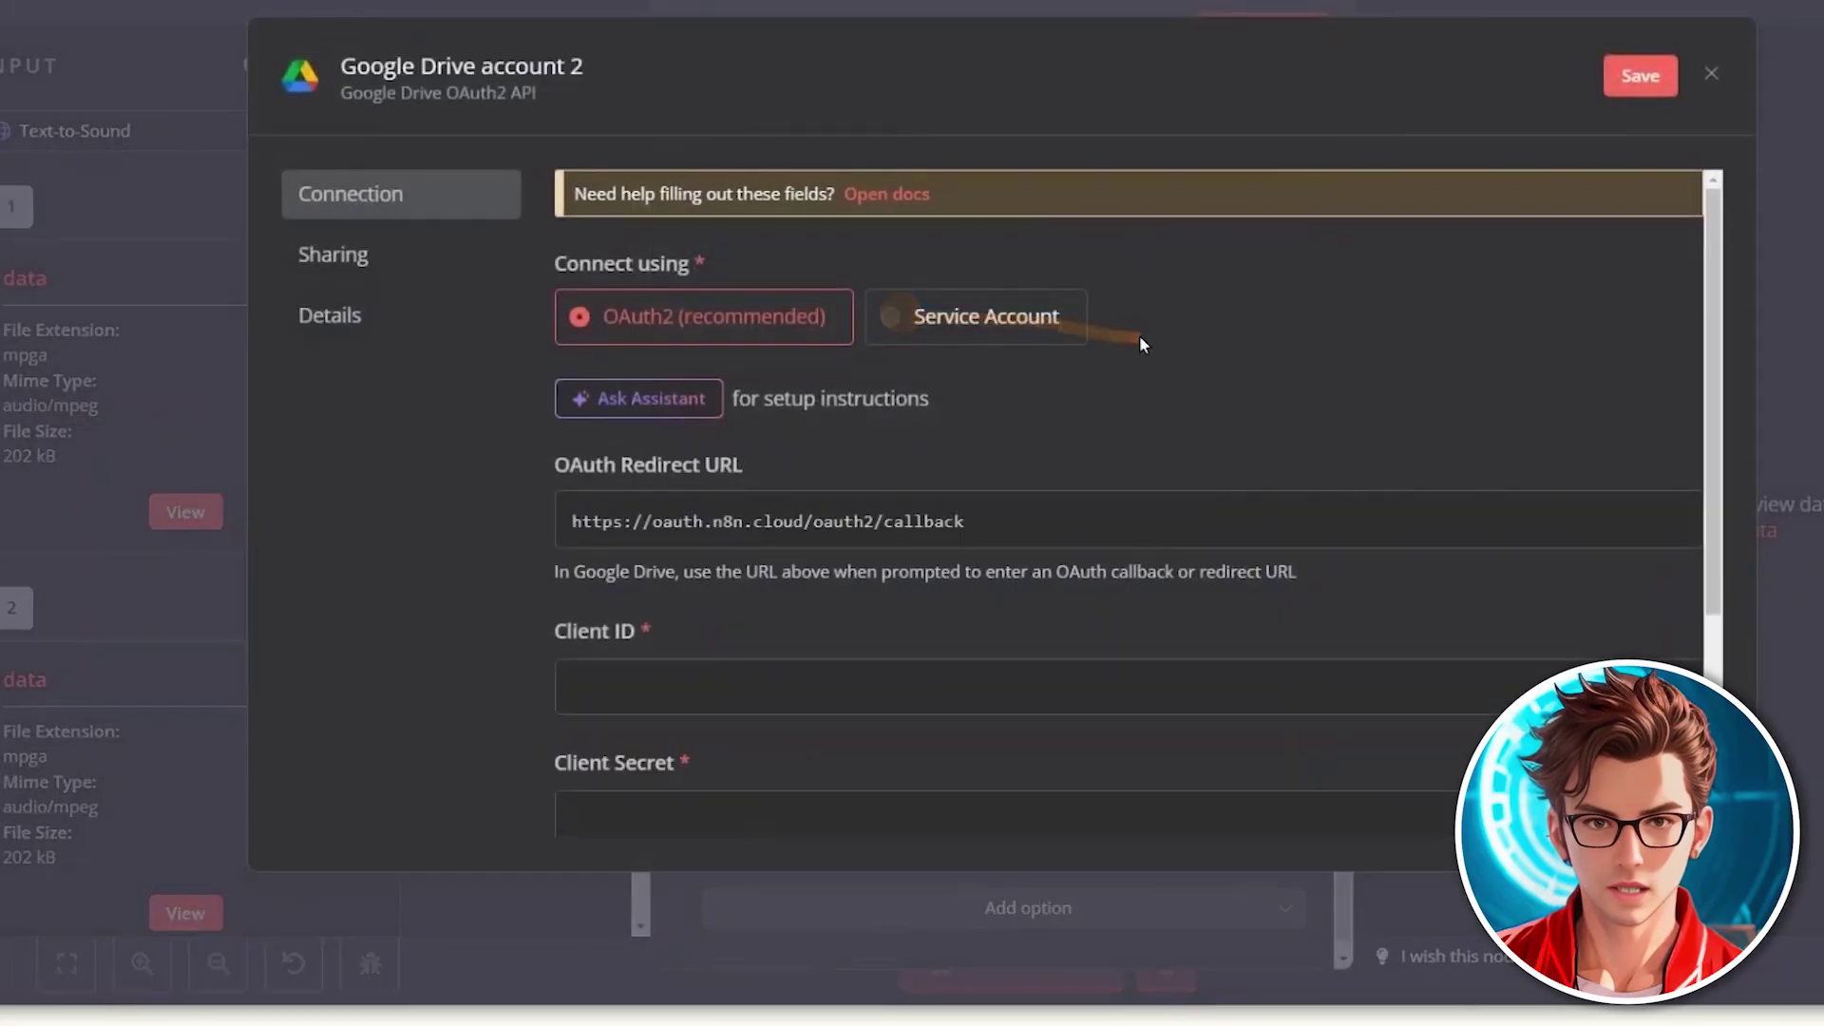
scroll(1128, 337, "down", 3)
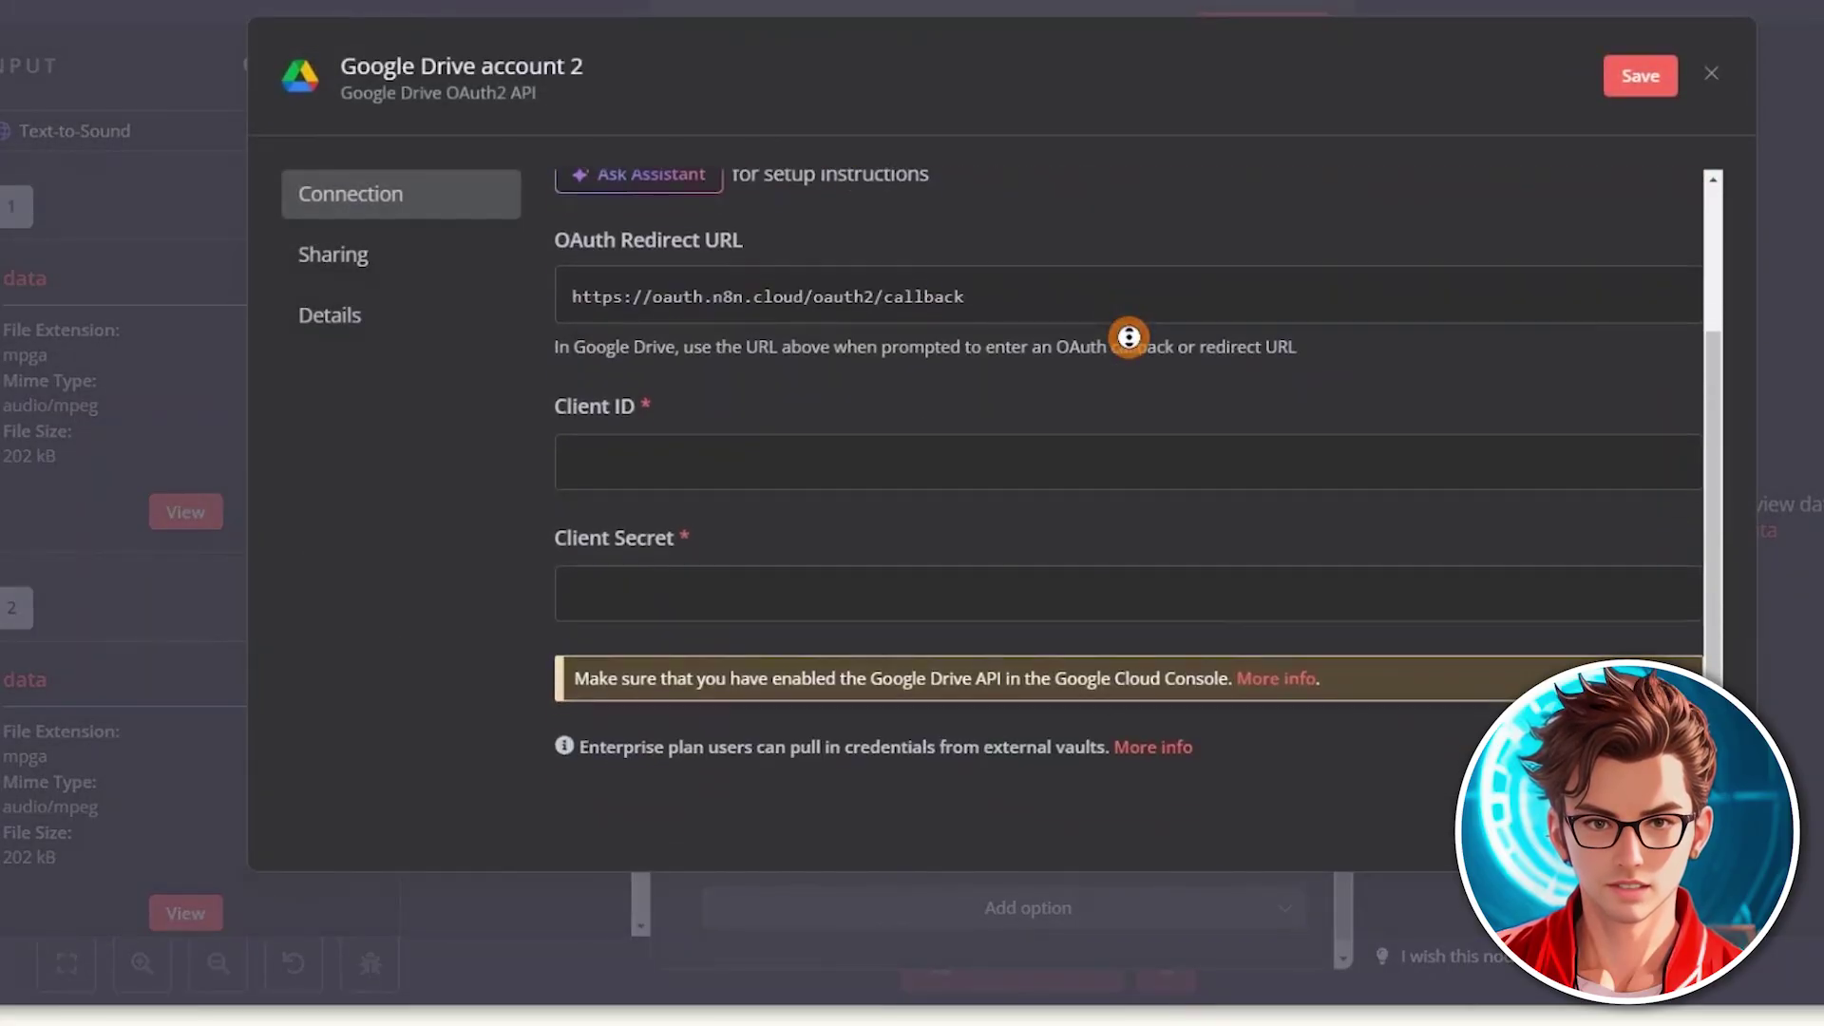
scroll(1135, 340, "up", 3)
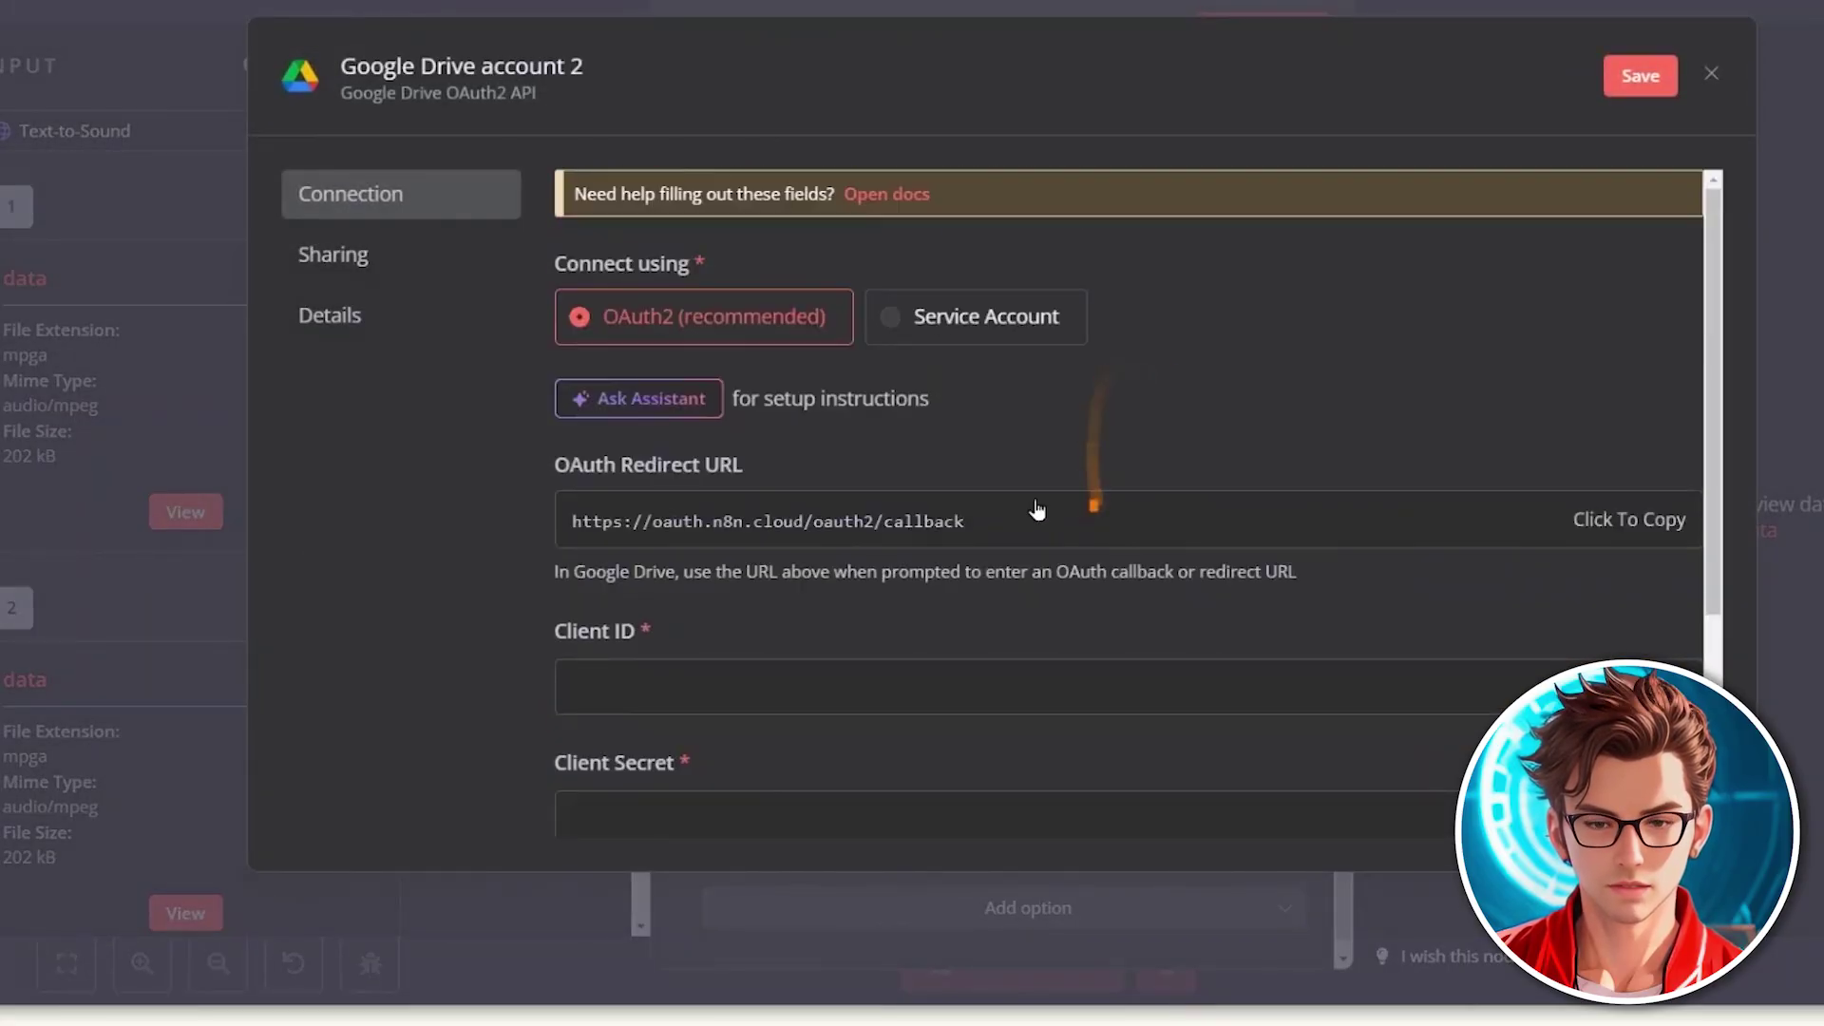
Step: Read the n8n documentation for Google OAuth2 single service credentials, including the Set up OAuth instructions
scroll(532, 590, "down", 1)
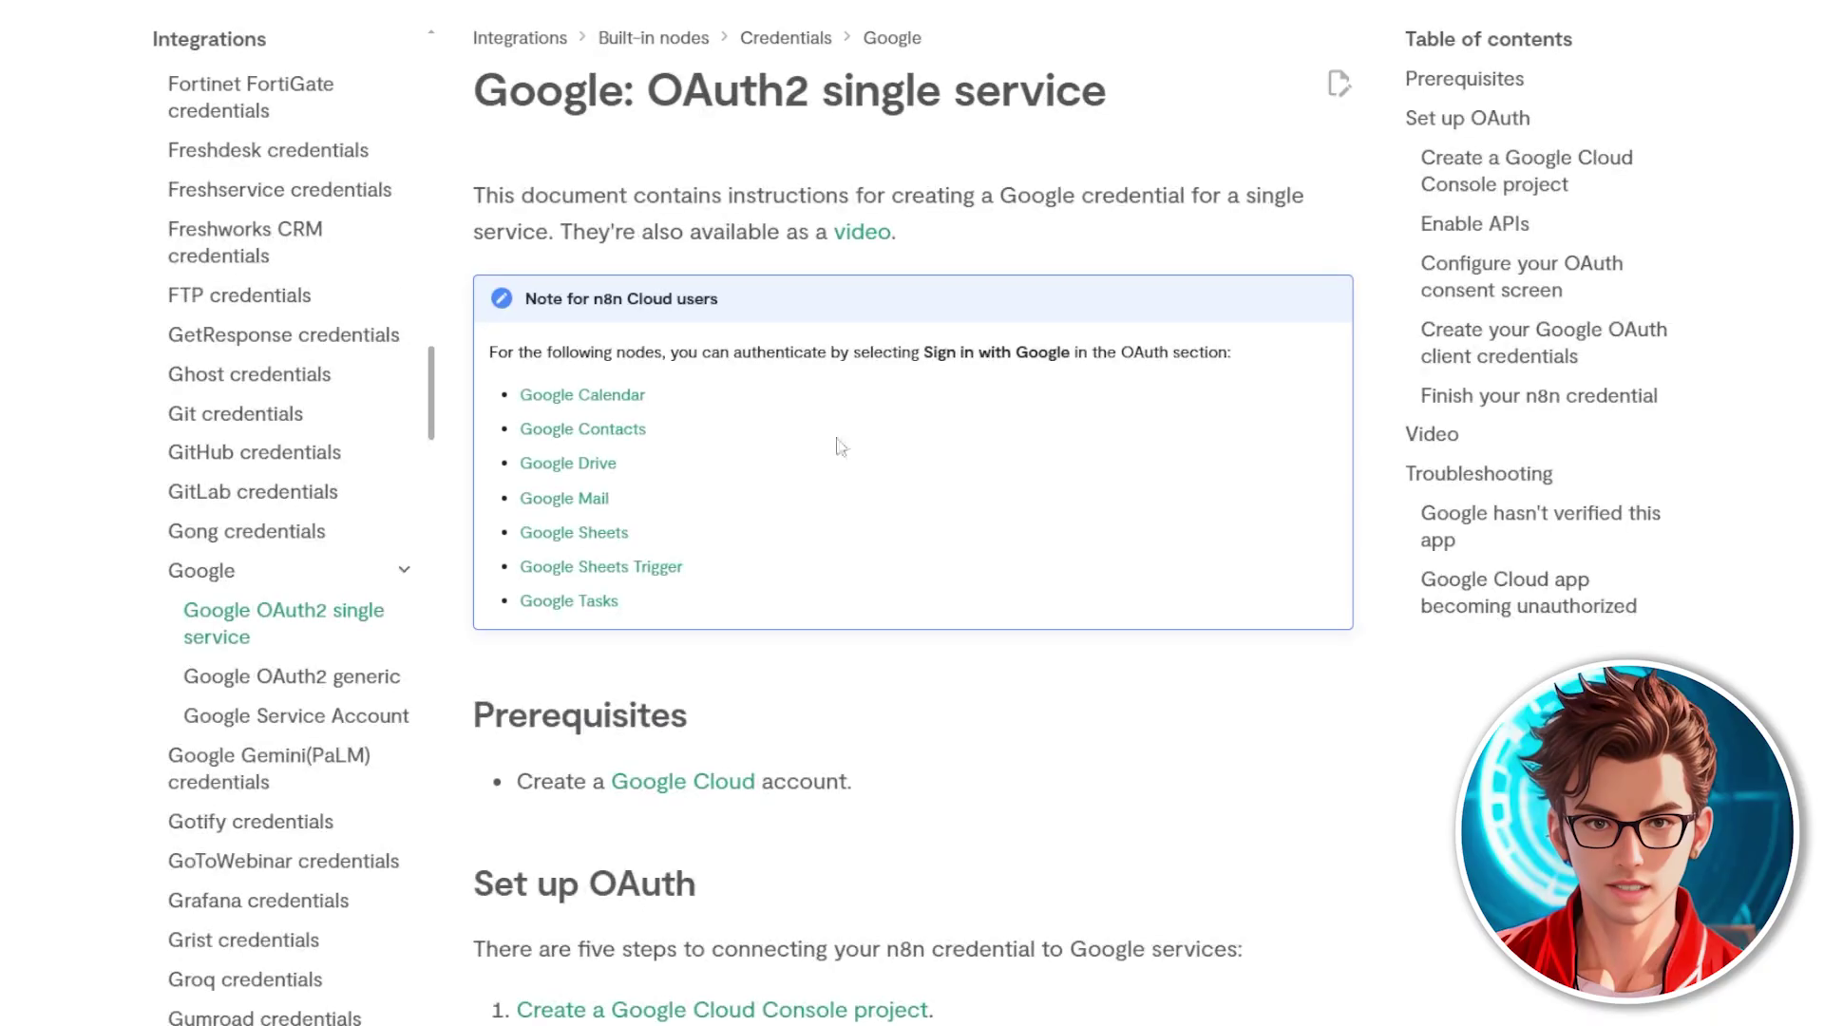
scroll(582, 444, "down", 3)
triple_click(585, 404)
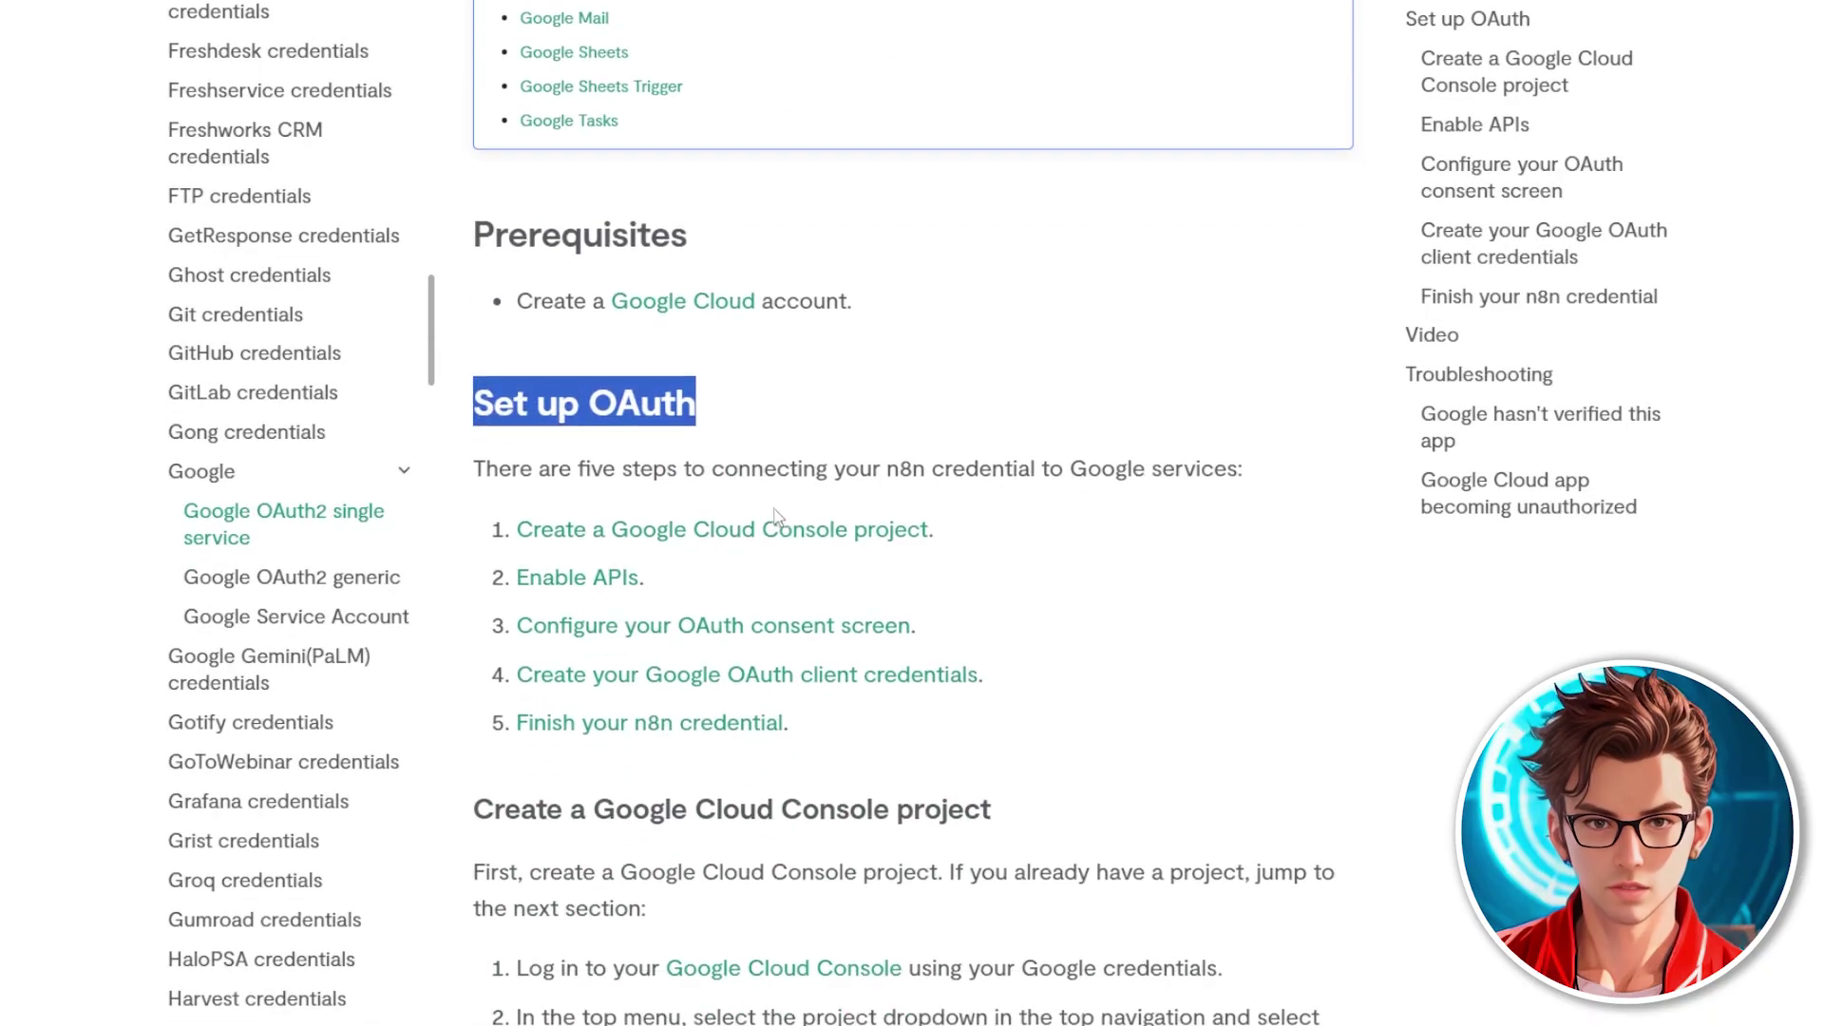
scroll(582, 444, "down", 2)
scroll(583, 443, "down", 15)
left_click_drag(589, 116, 1044, 100)
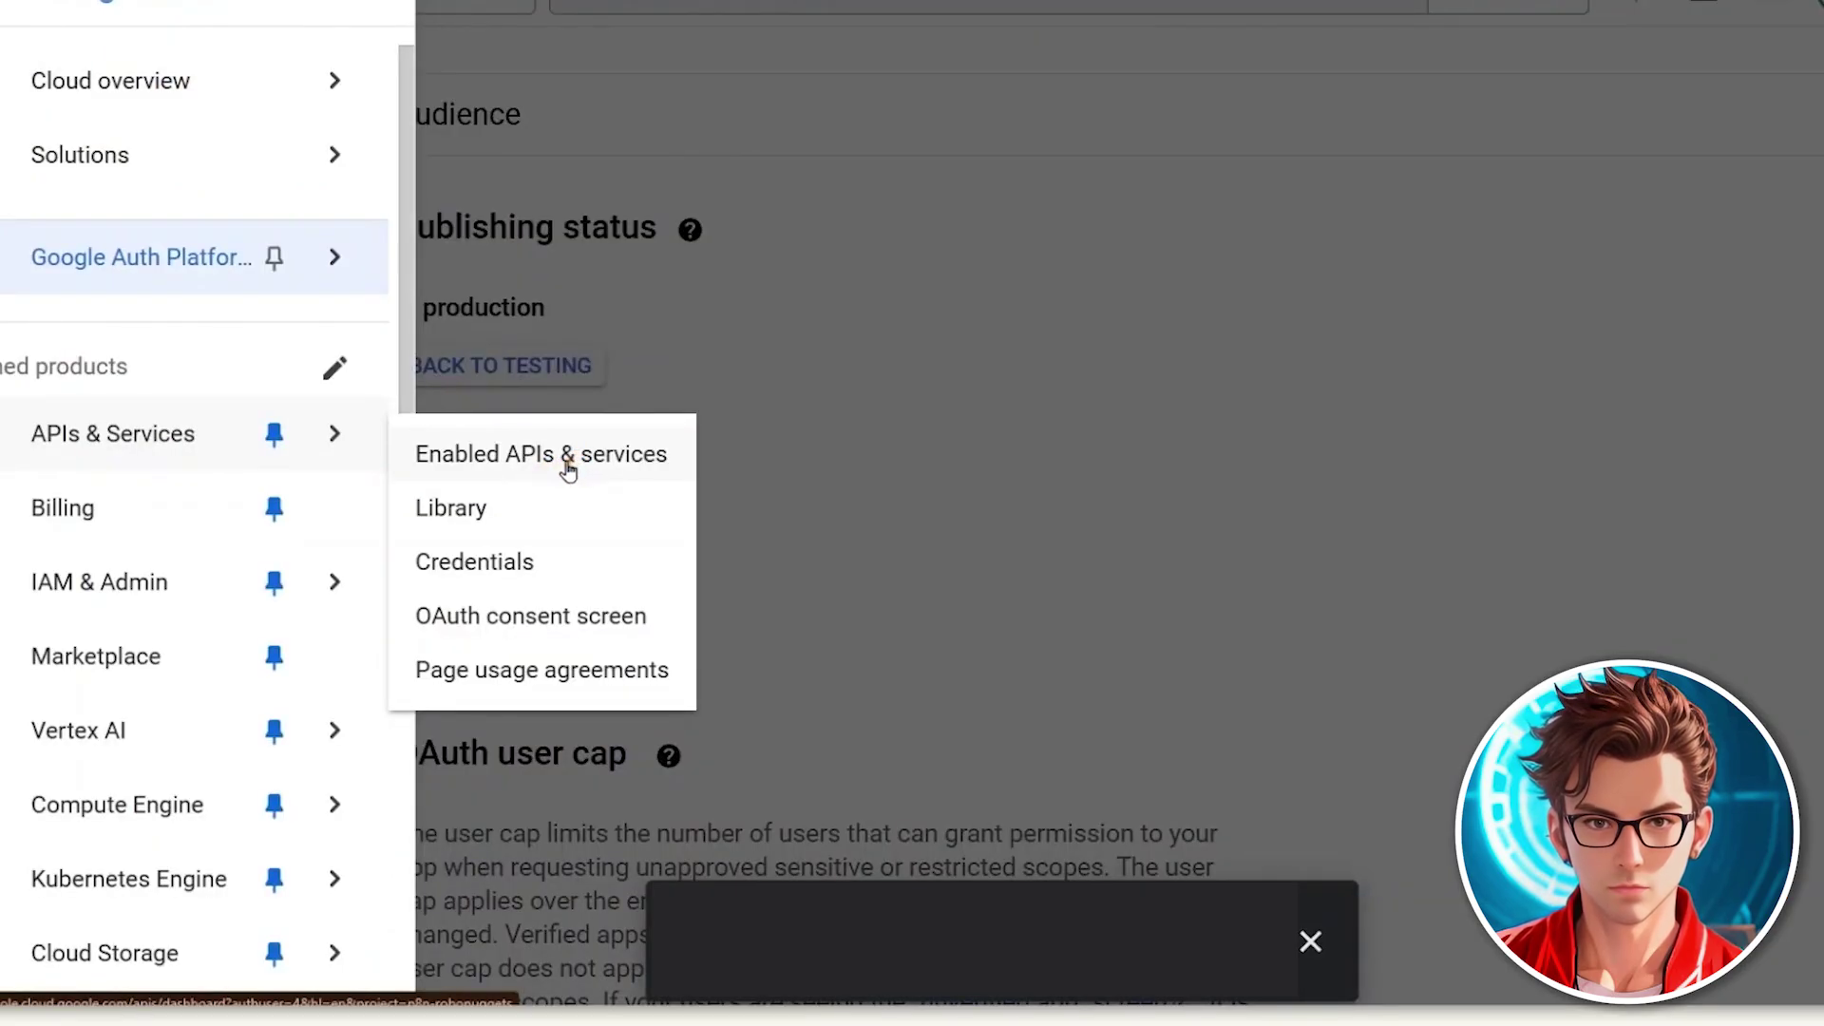
Step: Search the Google Cloud API Library for drive and open the Google Drive API entry
left_click(568, 456)
left_click(756, 69)
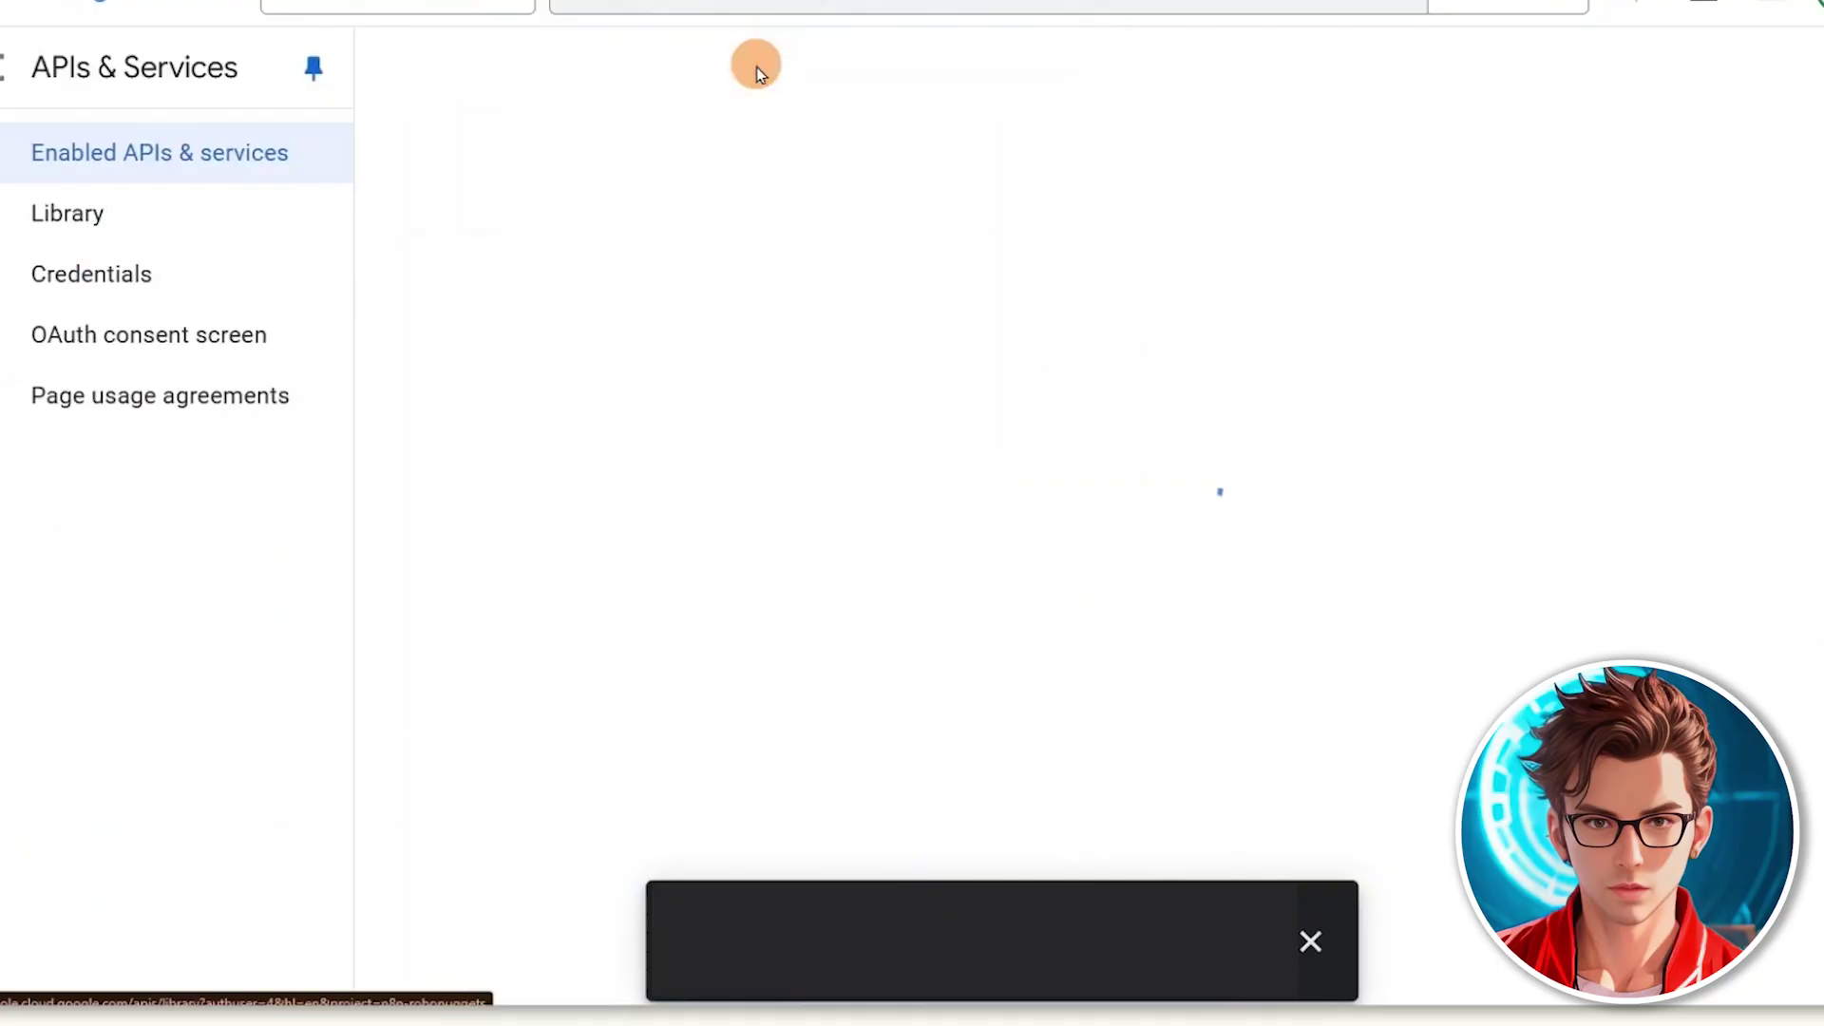
left_click(735, 460)
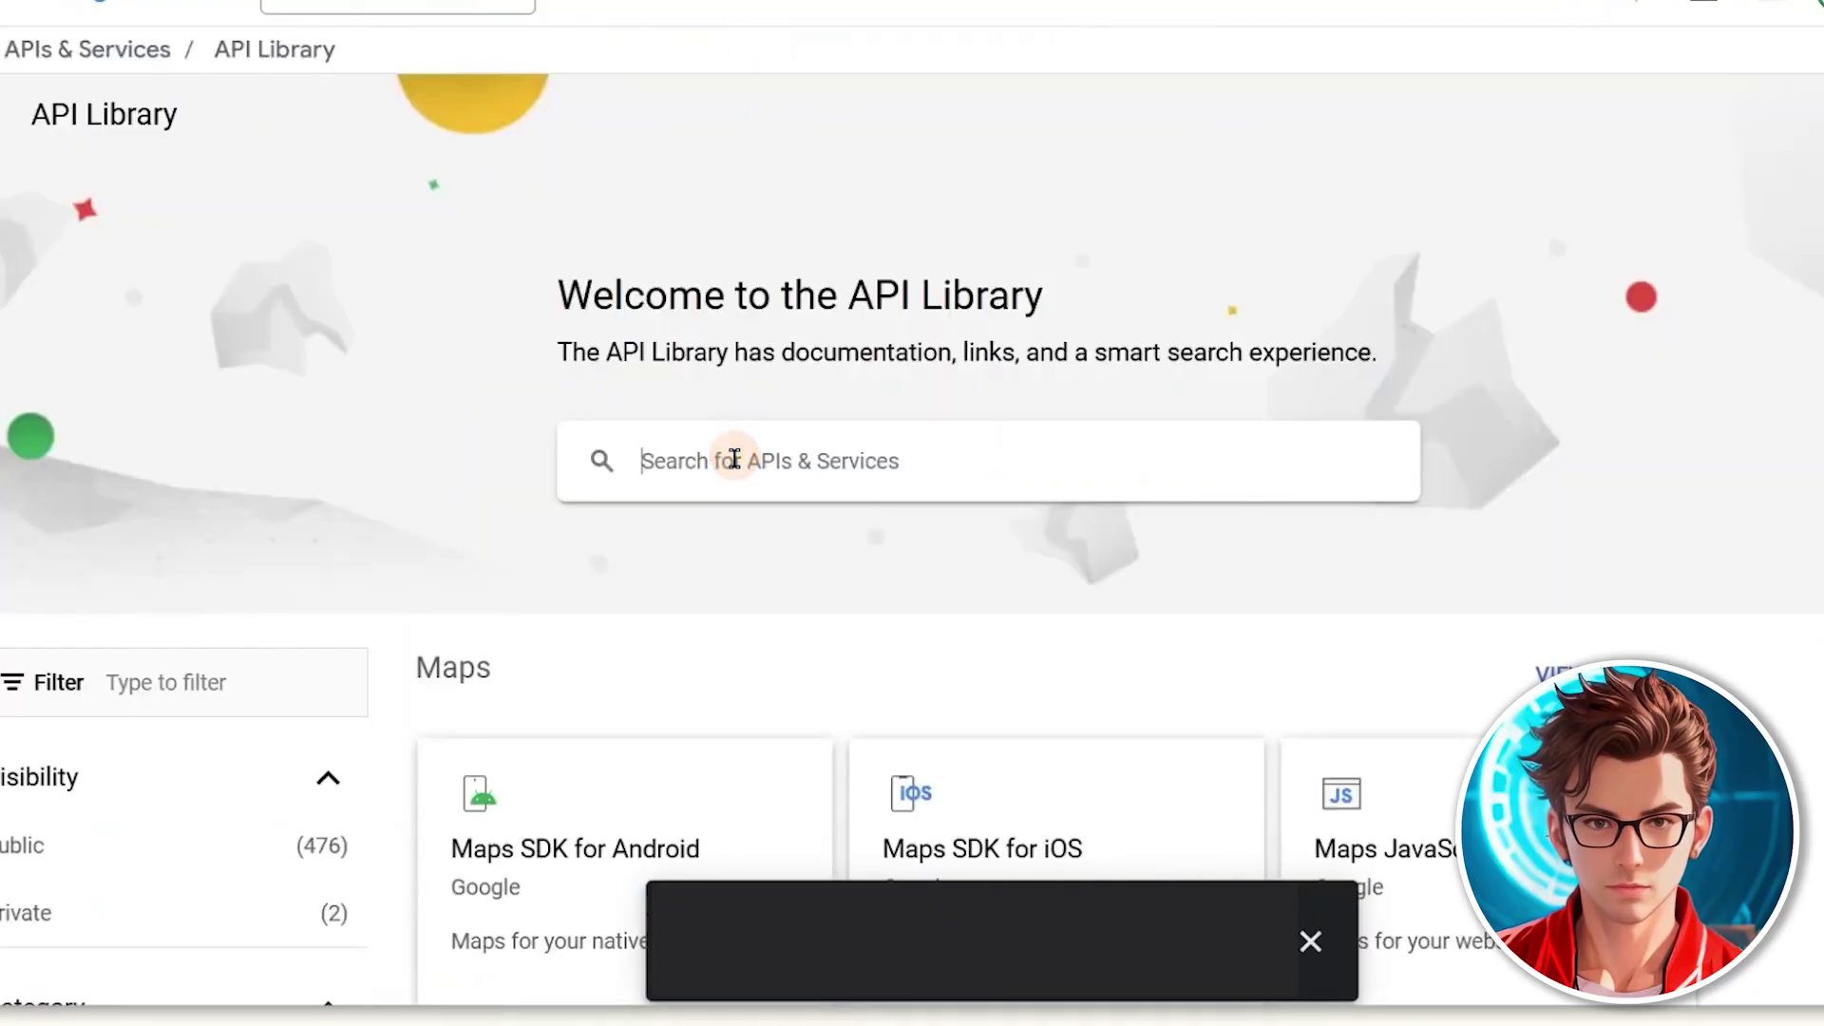
type("drive")
key("Return")
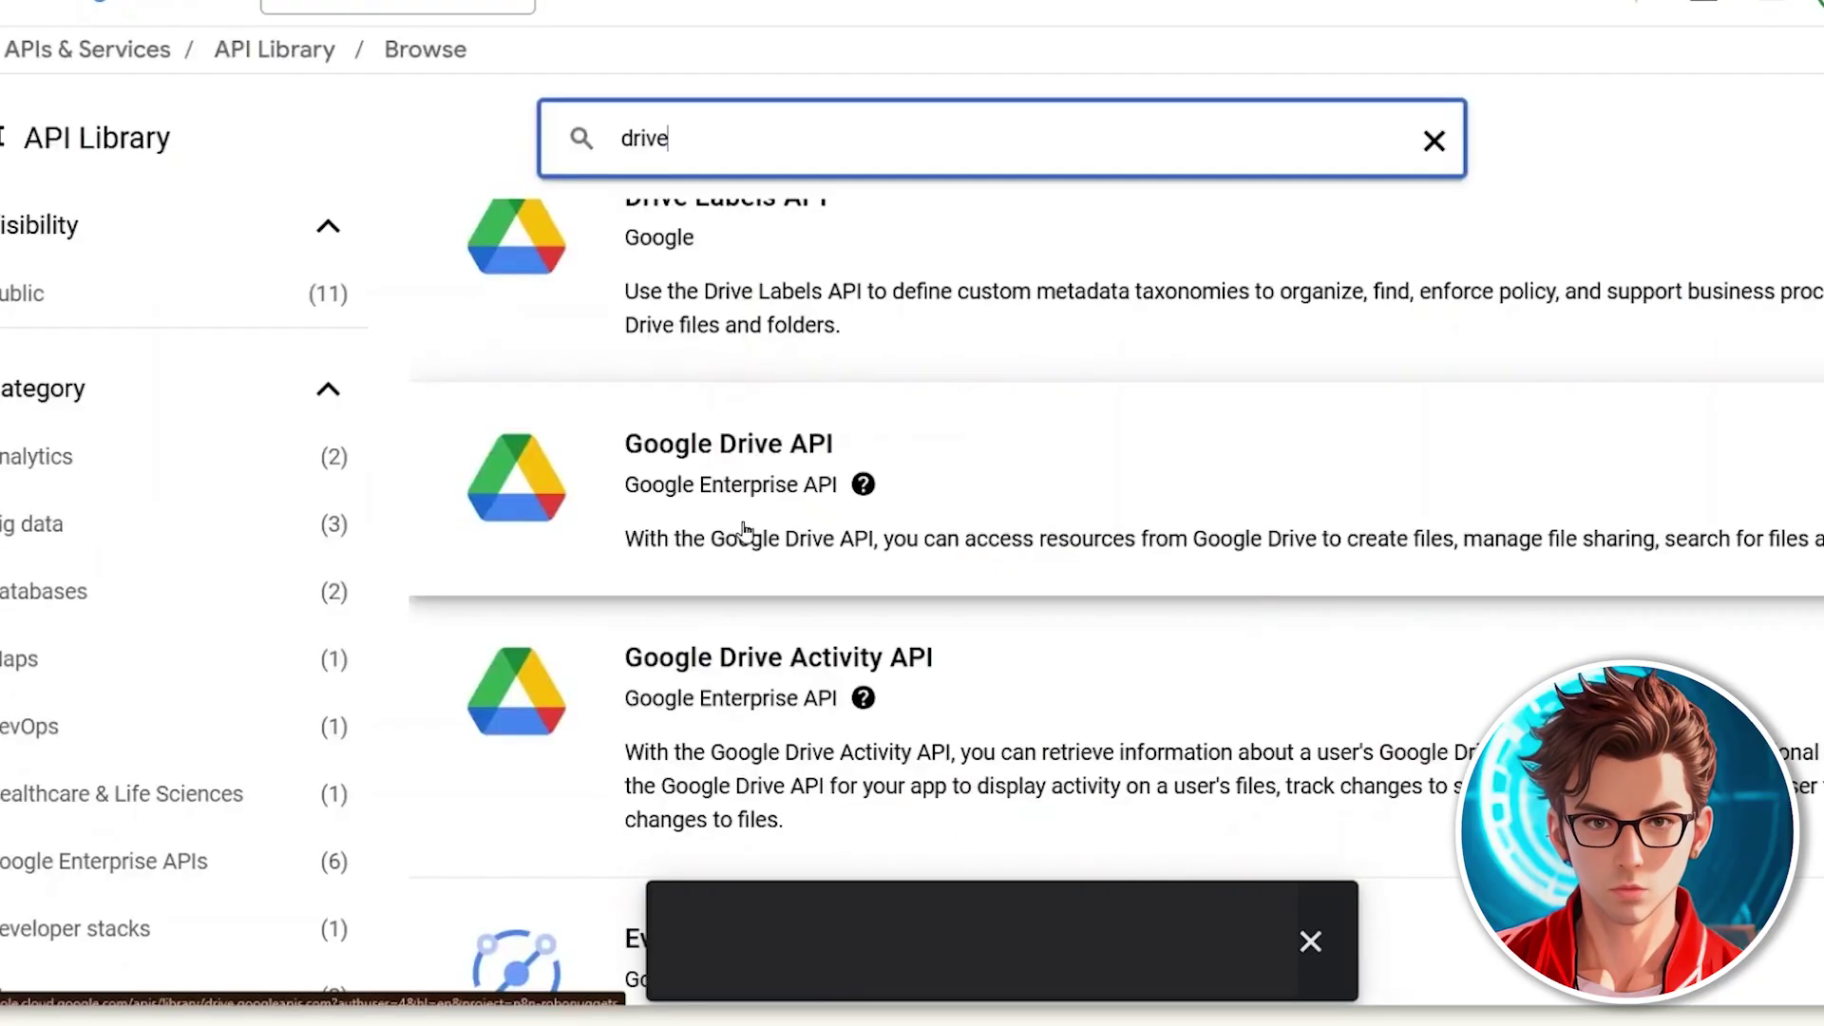
left_click(744, 529)
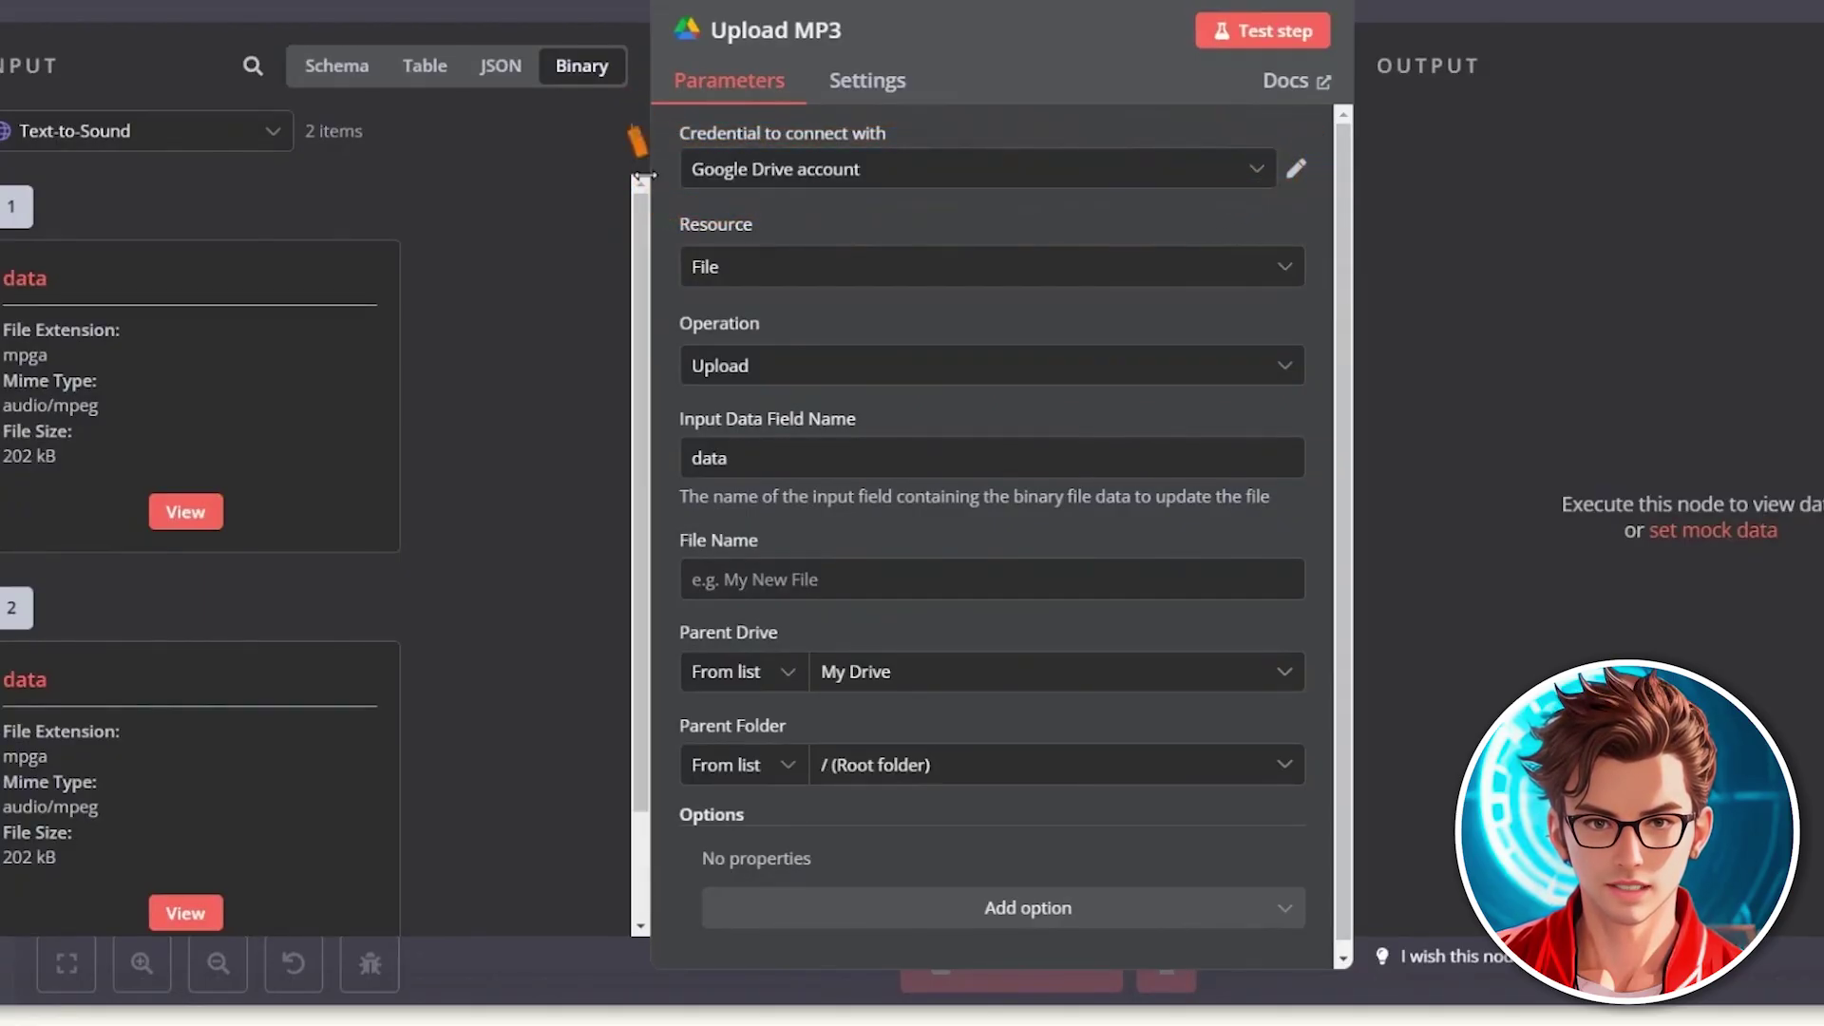
Step: Set the Upload MP3 file name to the expression {{ $json.data.task_id }}.mp3 using the Text-to-Sound input data
scroll(883, 564, "down", 1)
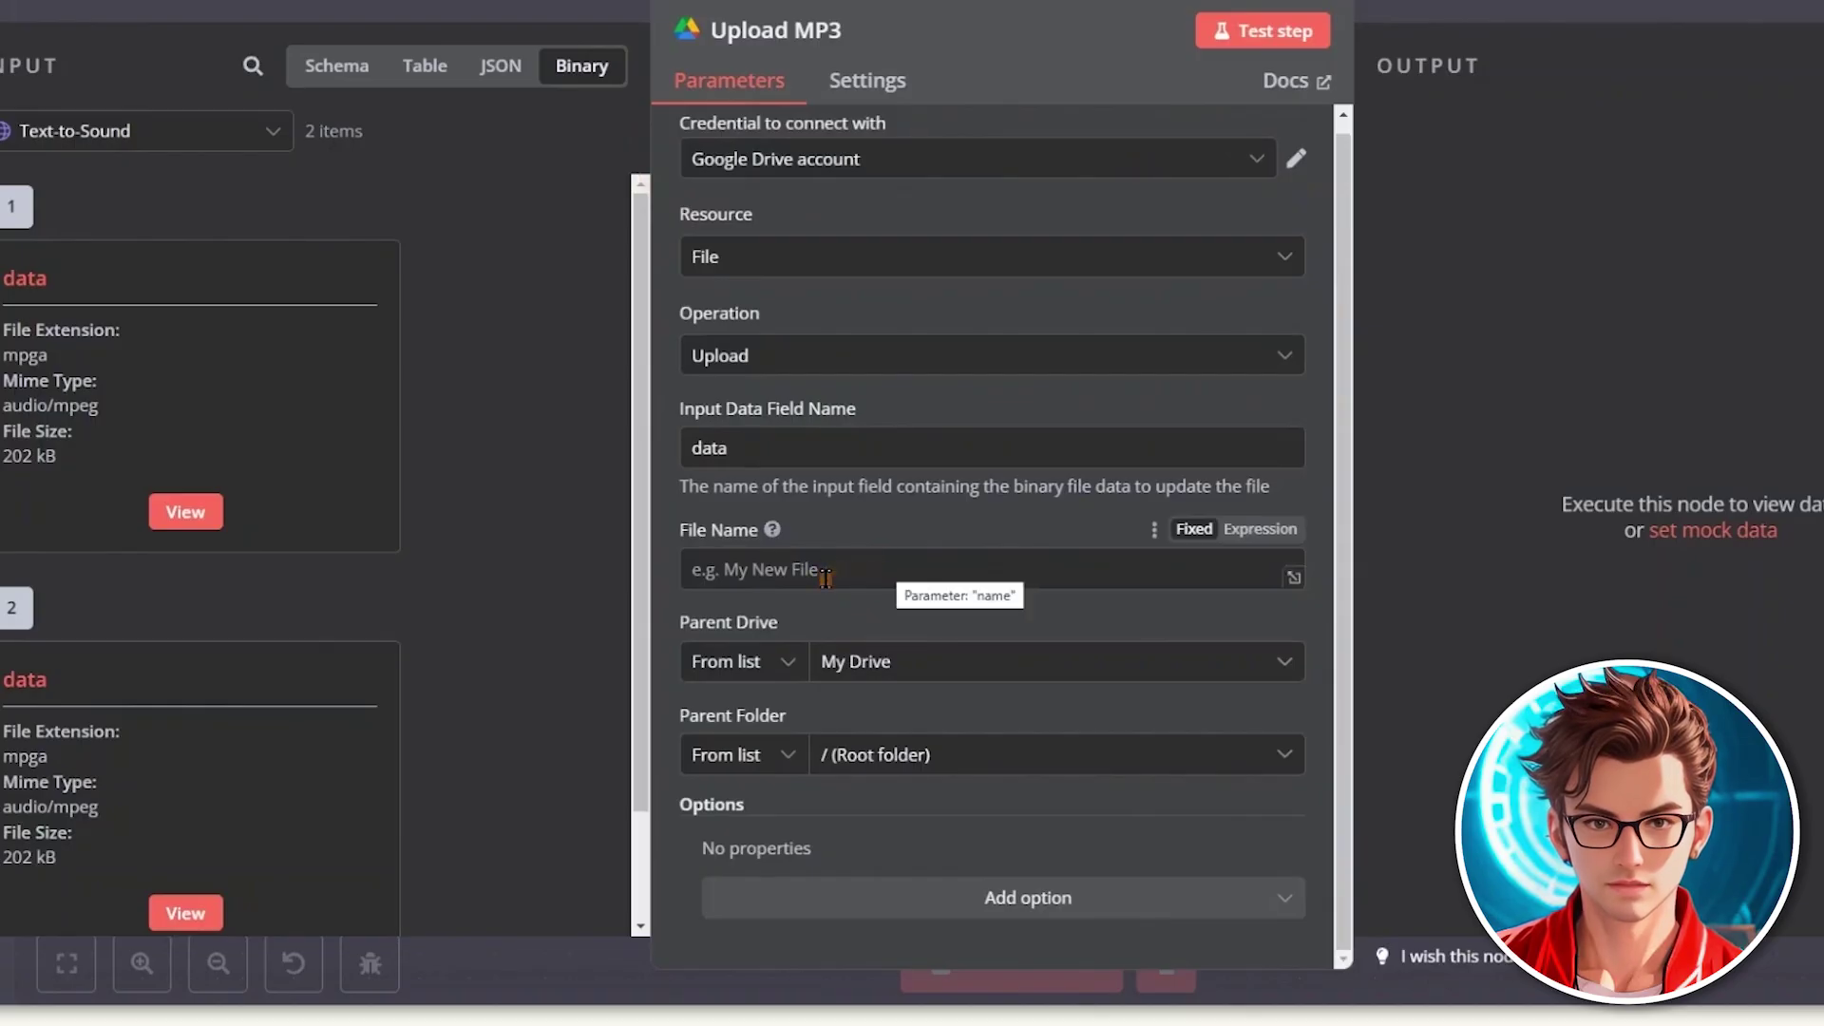
left_click(345, 74)
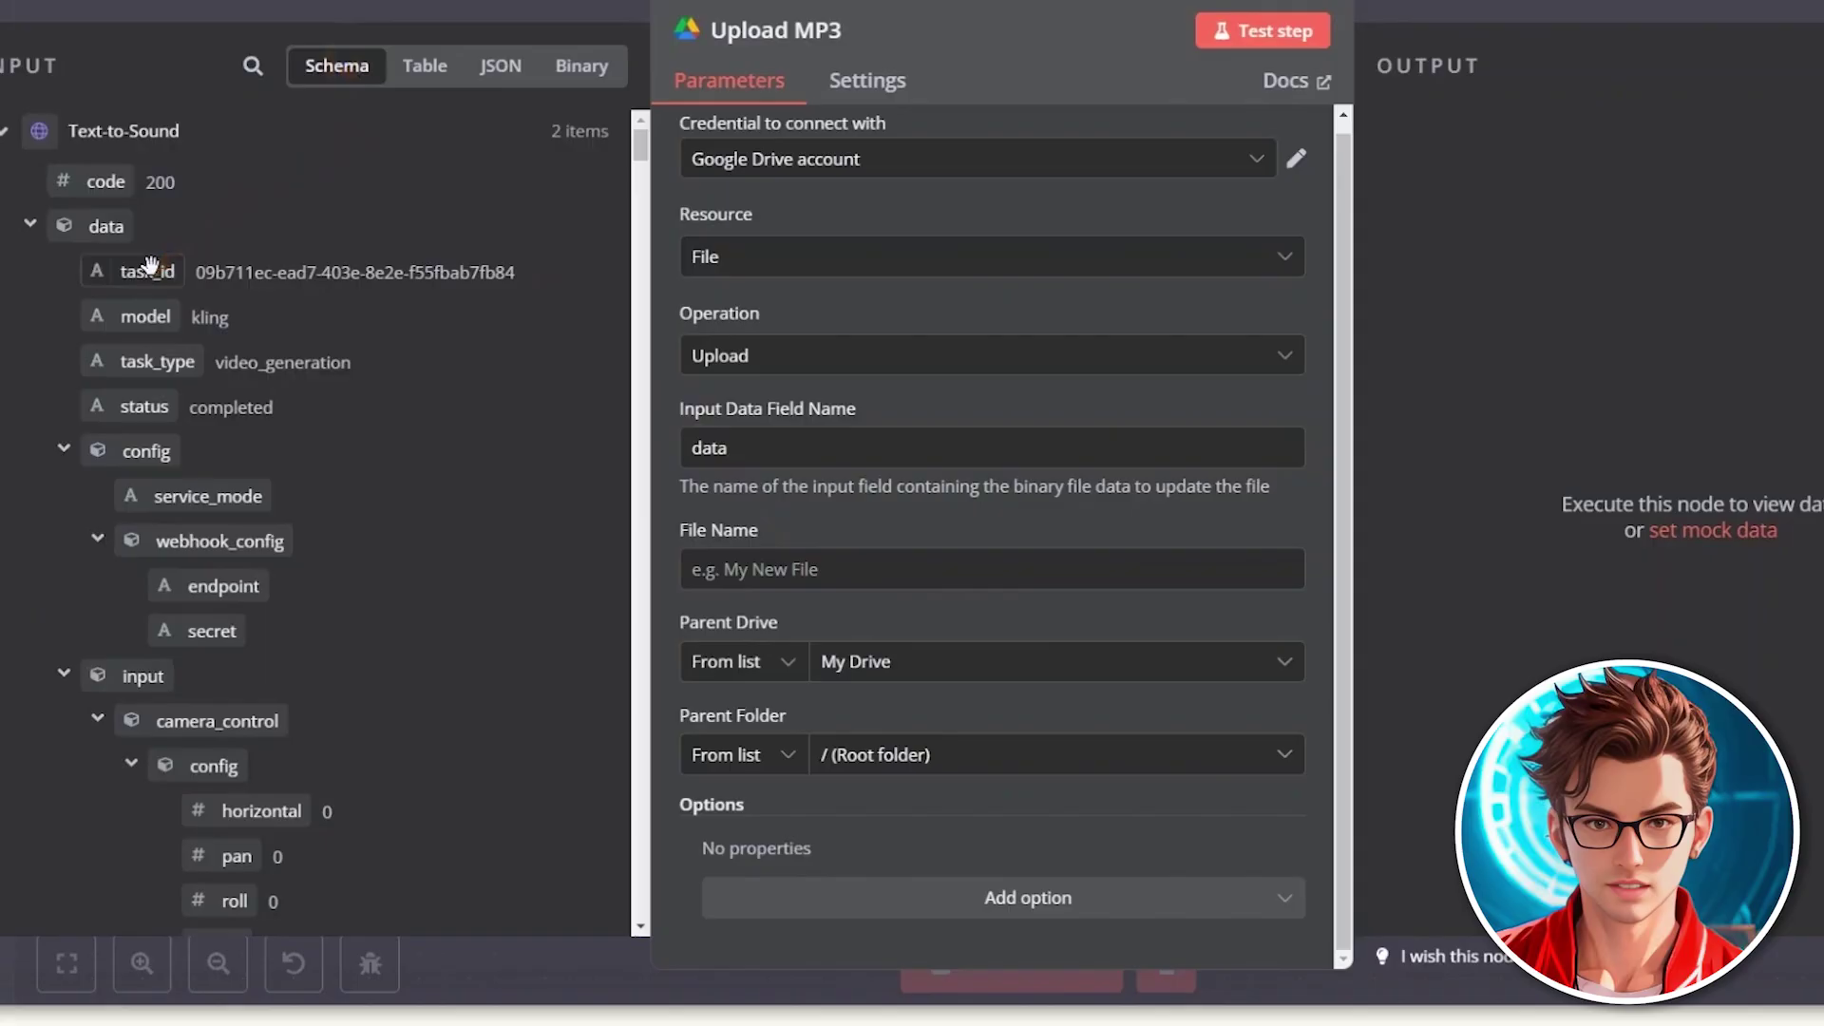
left_click_drag(152, 272, 764, 568)
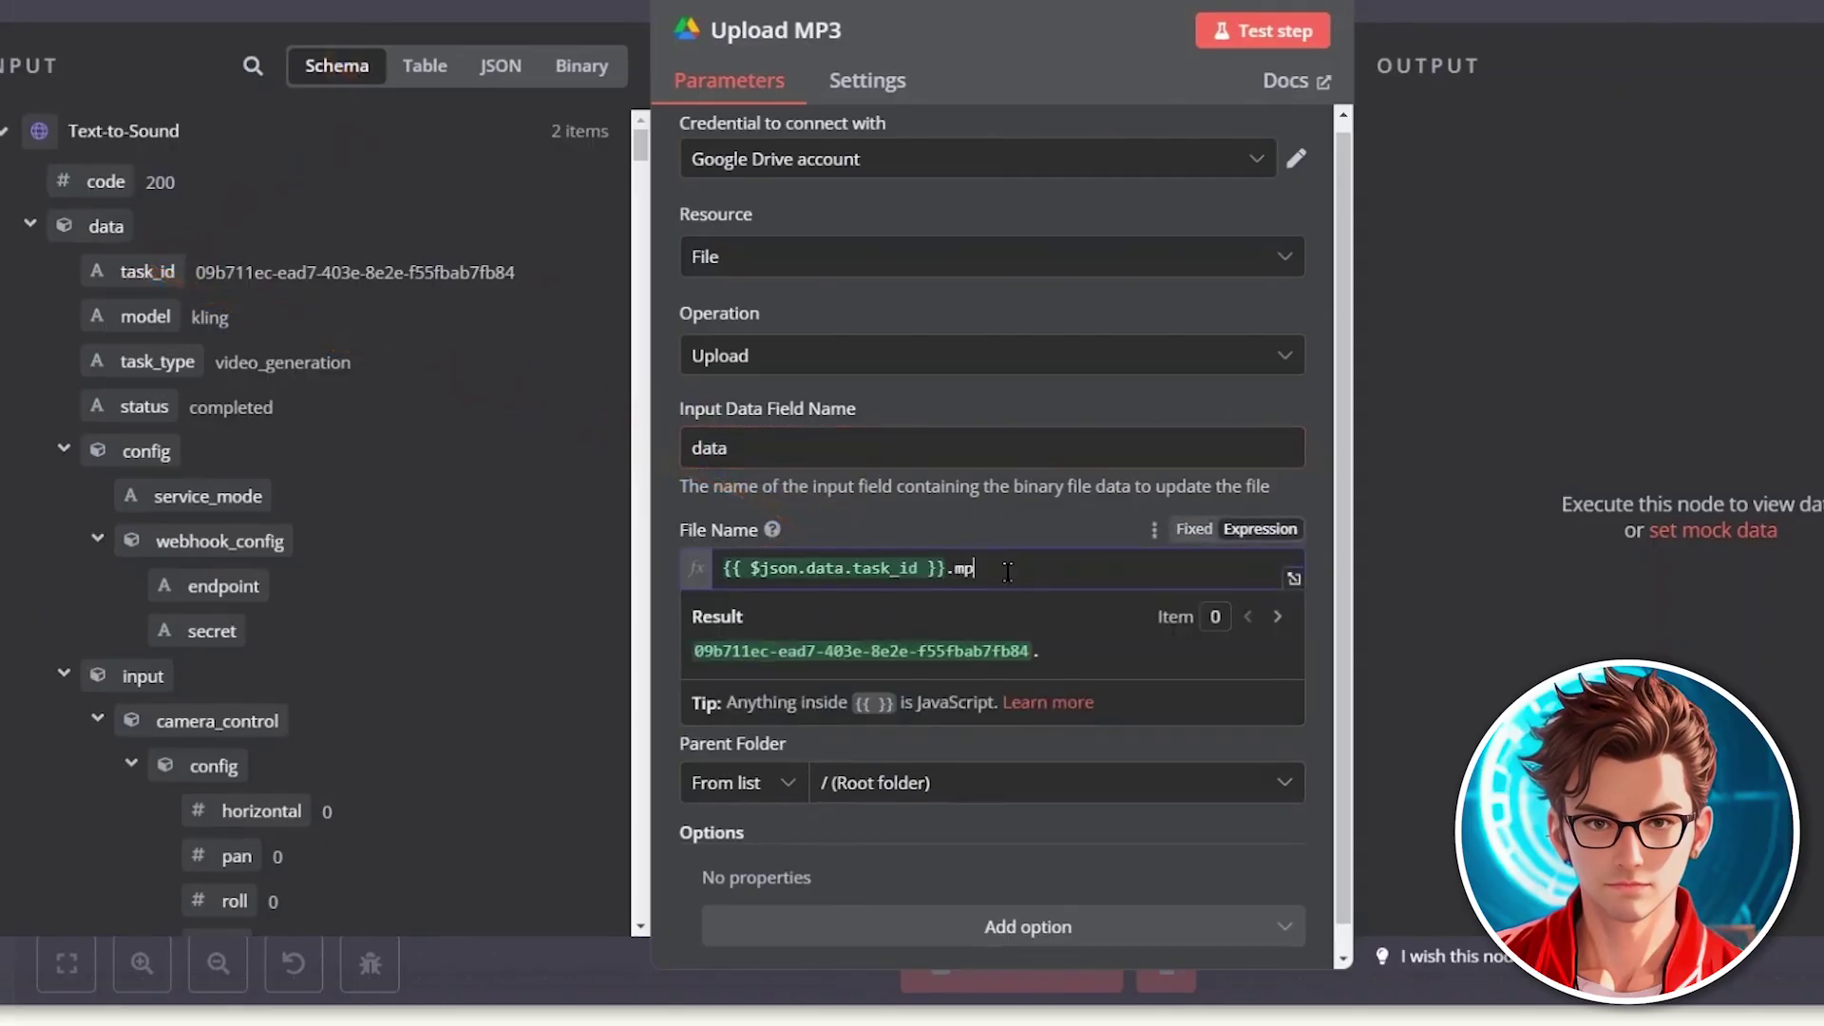
left_click(1008, 511)
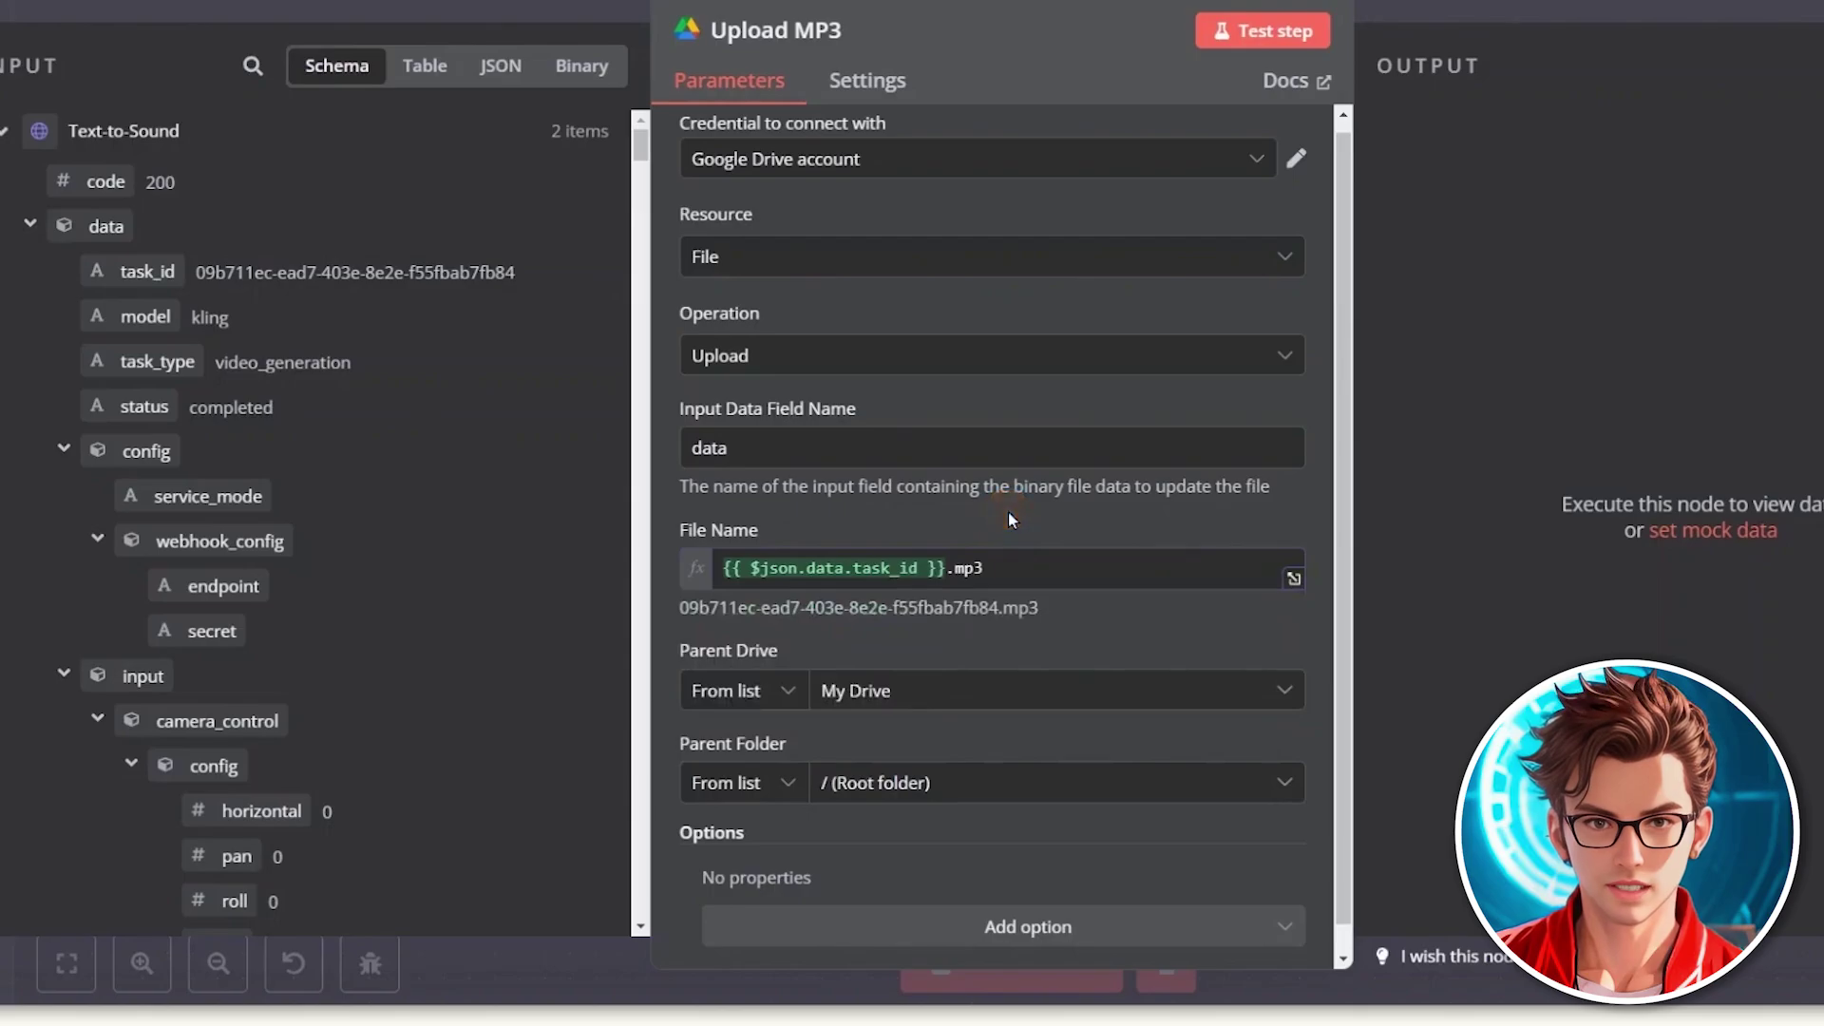
left_click_drag(714, 607, 665, 607)
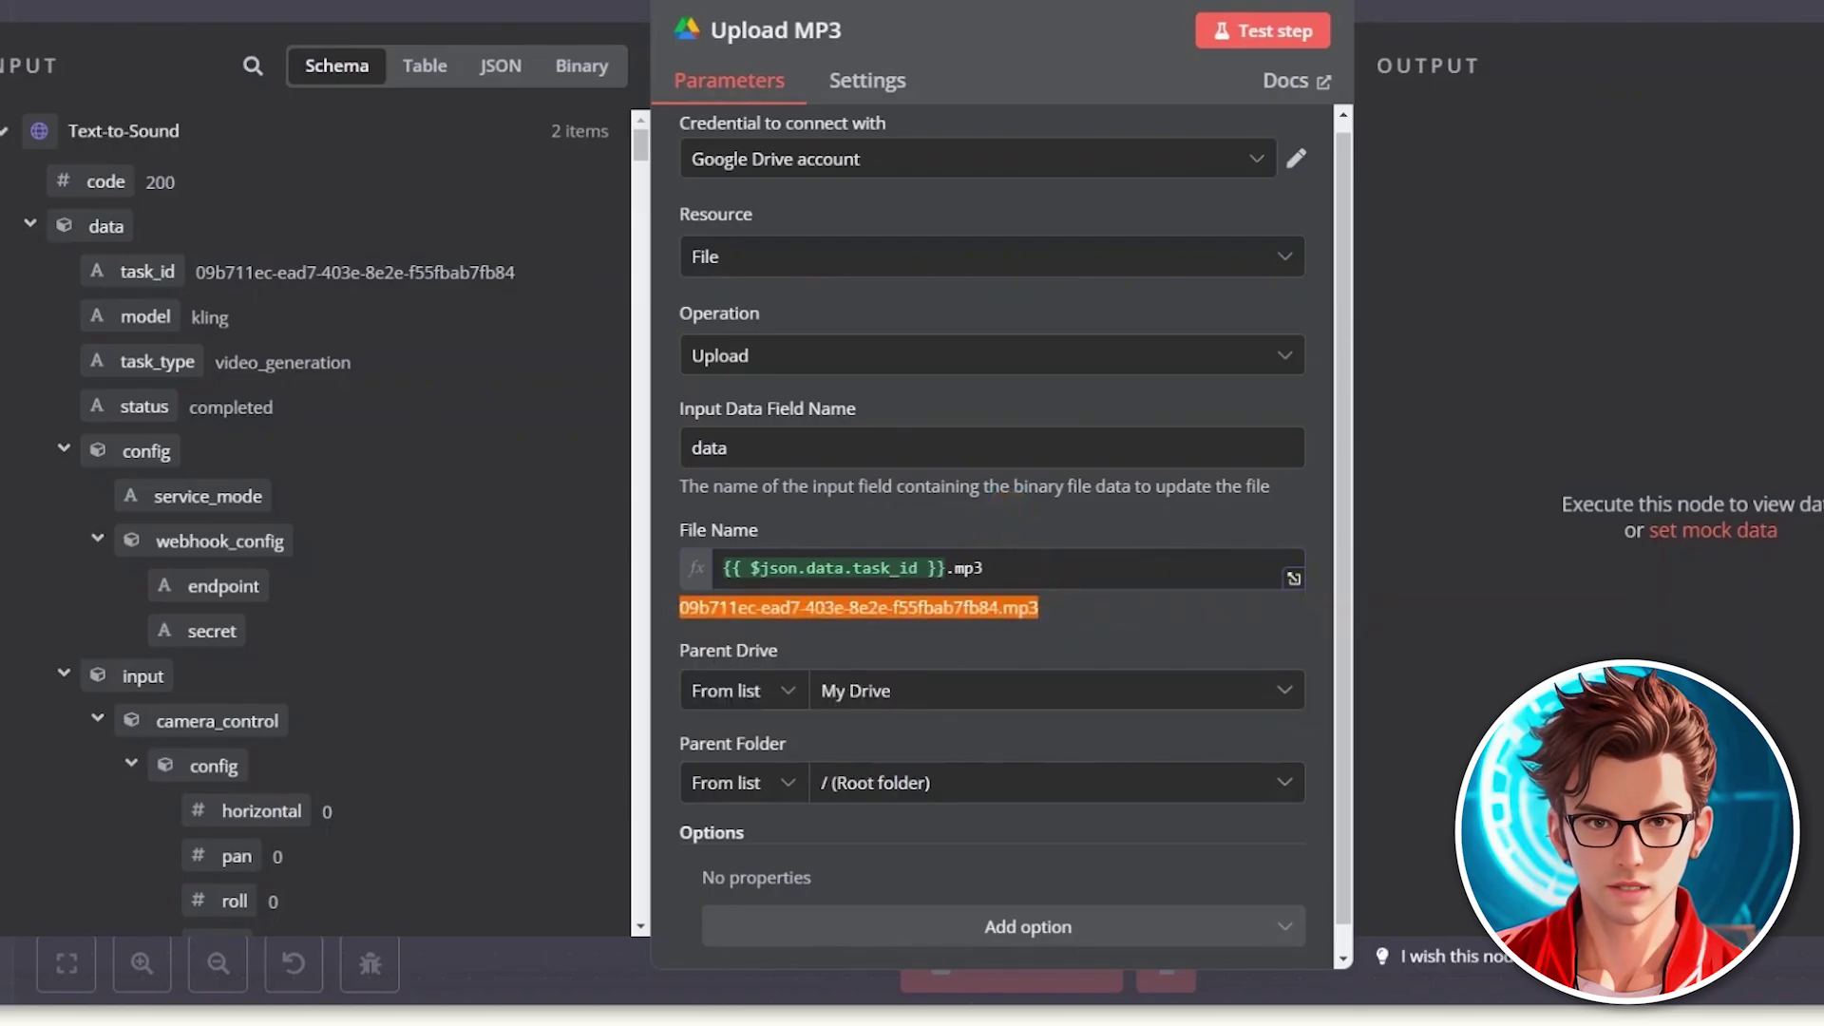
Step: Set the parent folder to R24 and test the Upload MP3 node
left_click(918, 787)
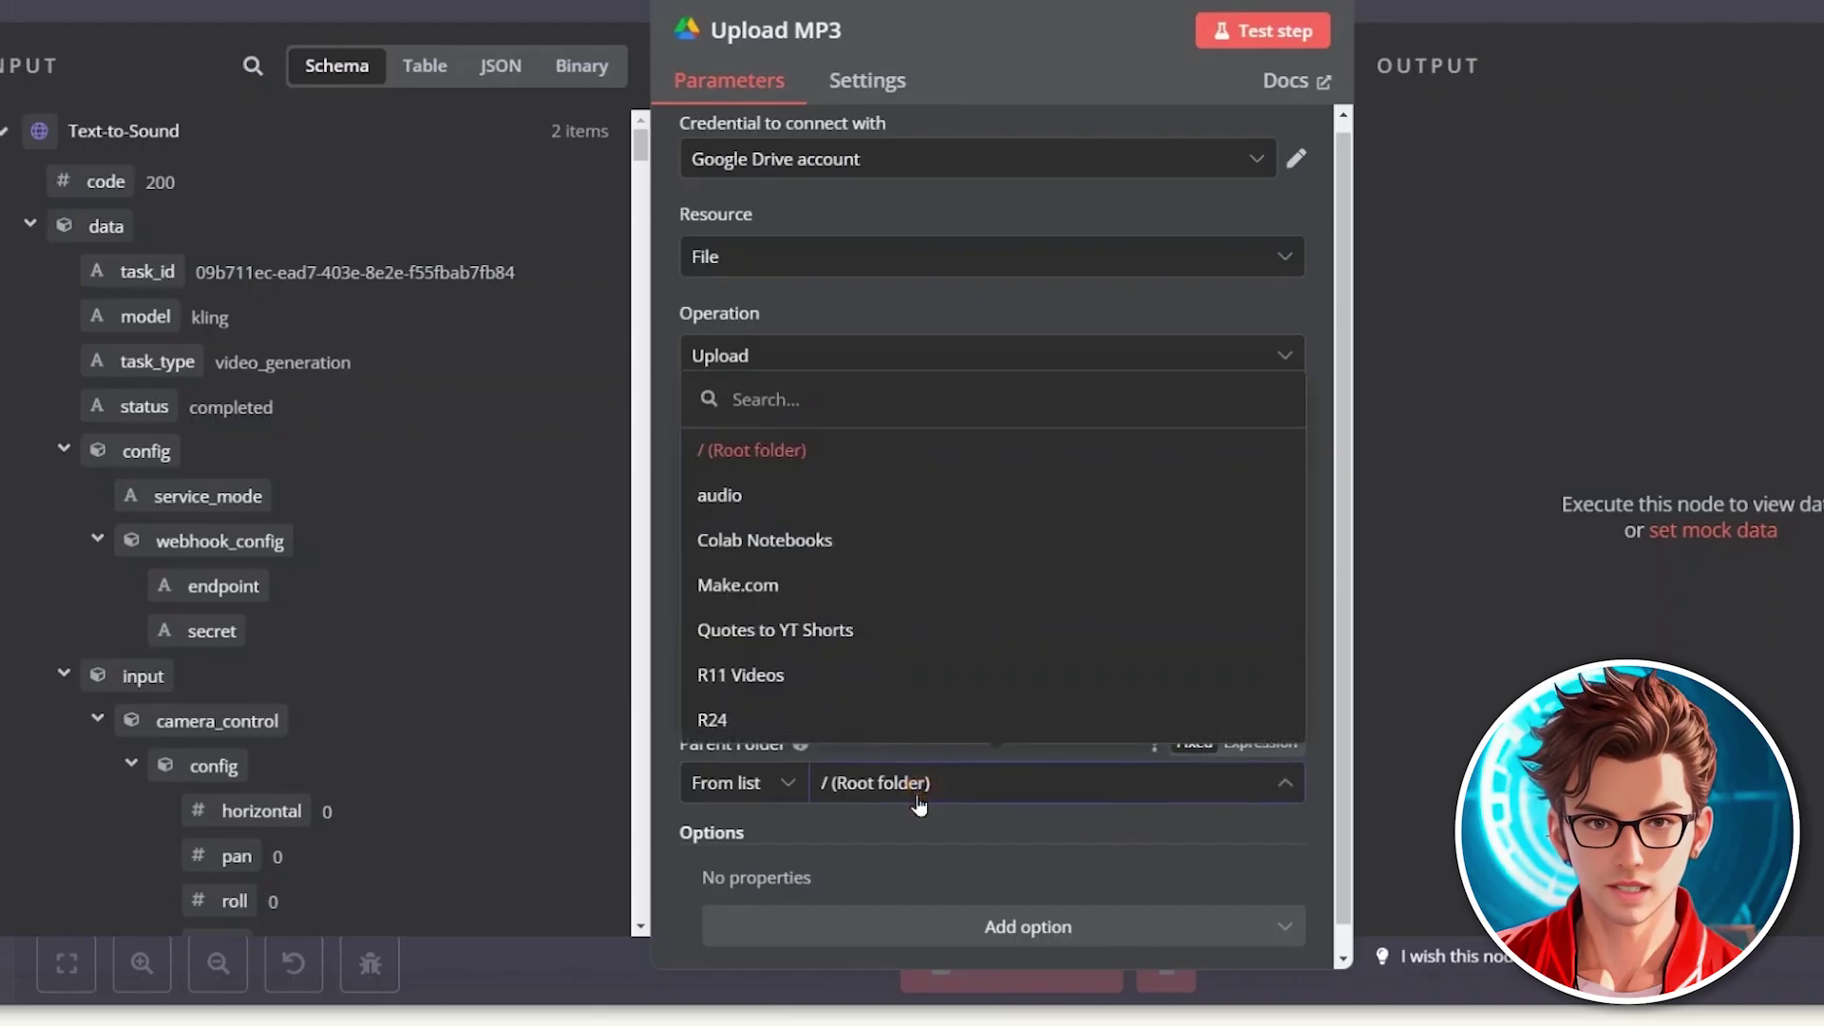
left_click(918, 739)
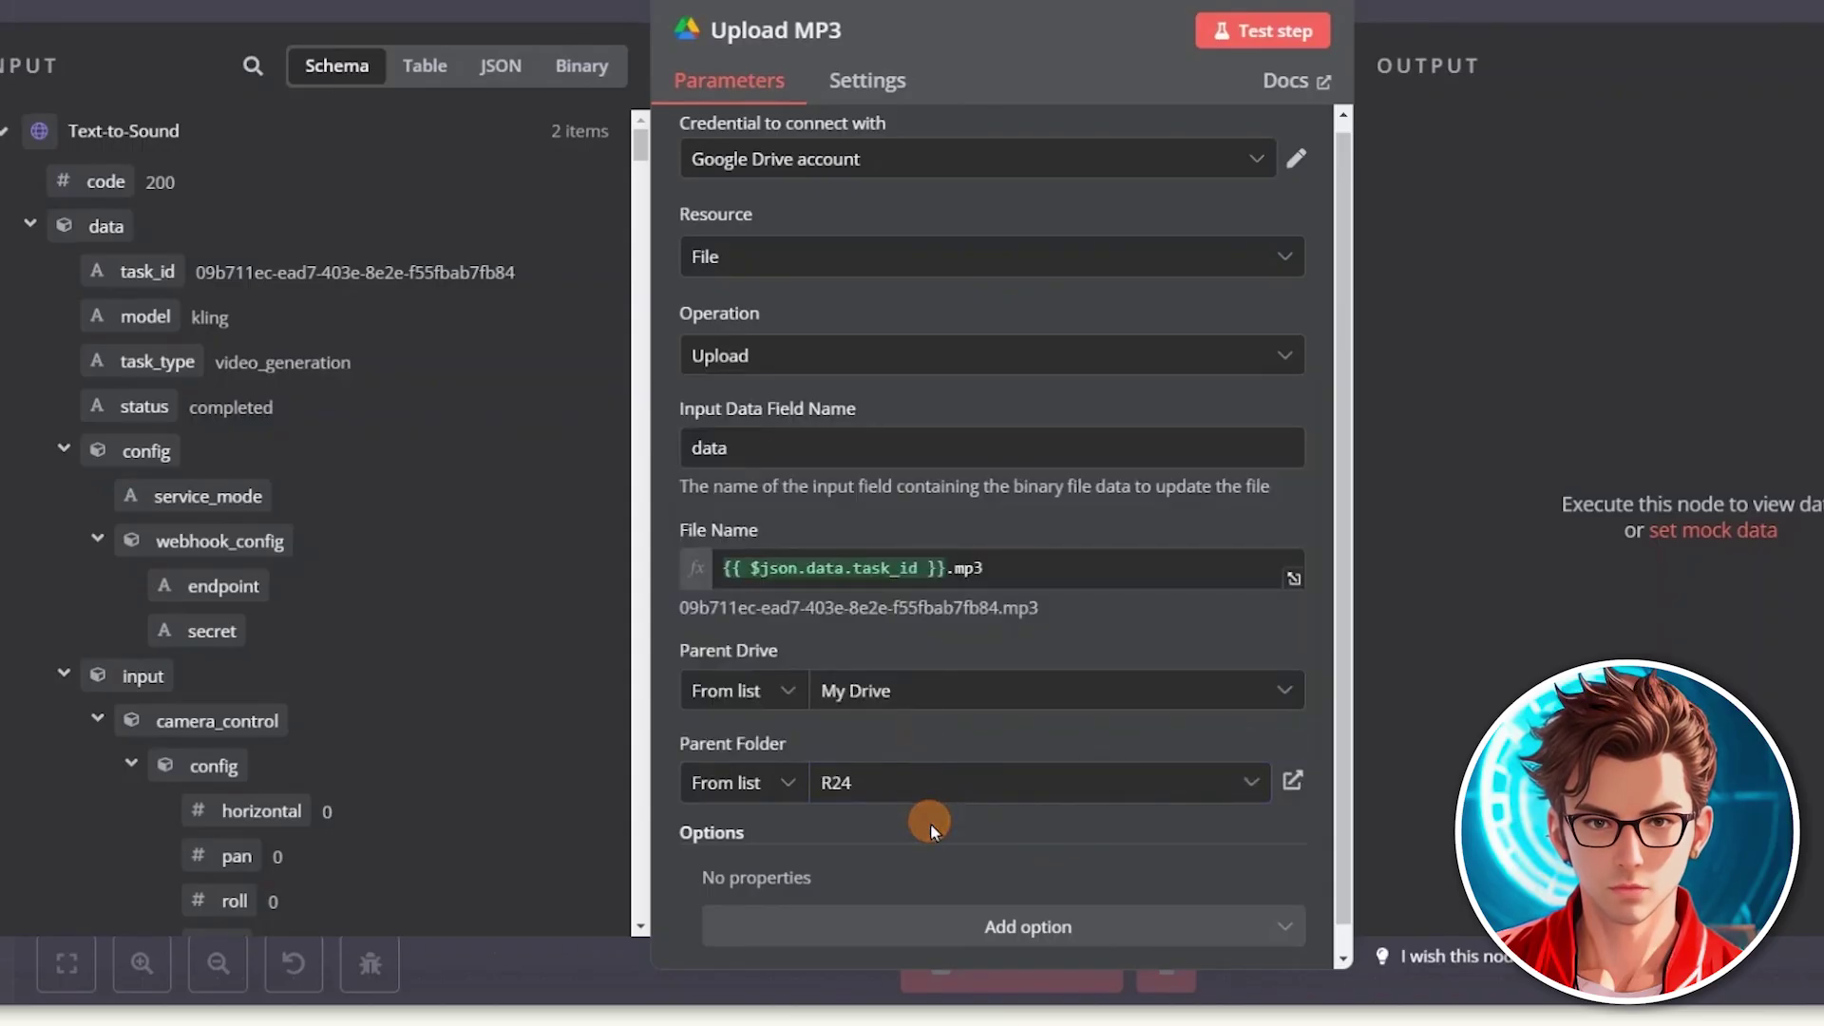
scroll(931, 823, "down", 1)
left_click(1290, 38)
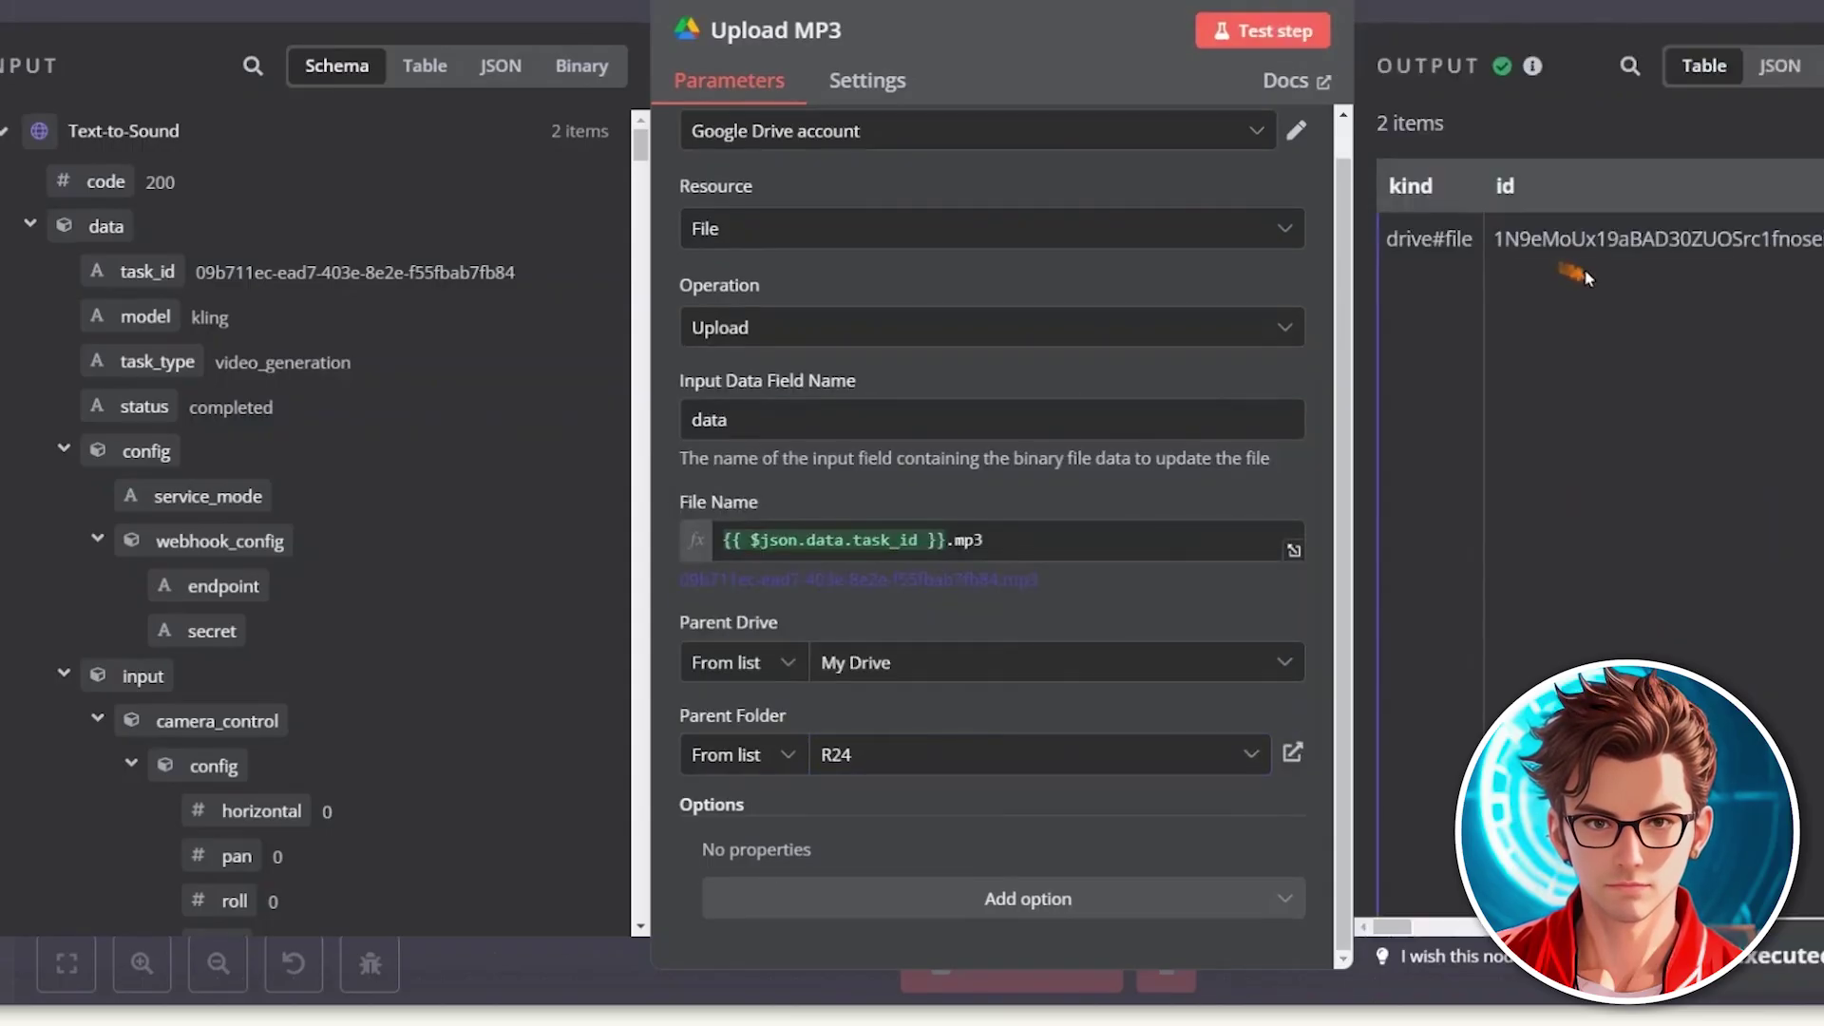
Step: Inspect the upload output, open the first file's webContentLink in a new browser tab, and return to the workflow
scroll(1616, 266, "right", 5)
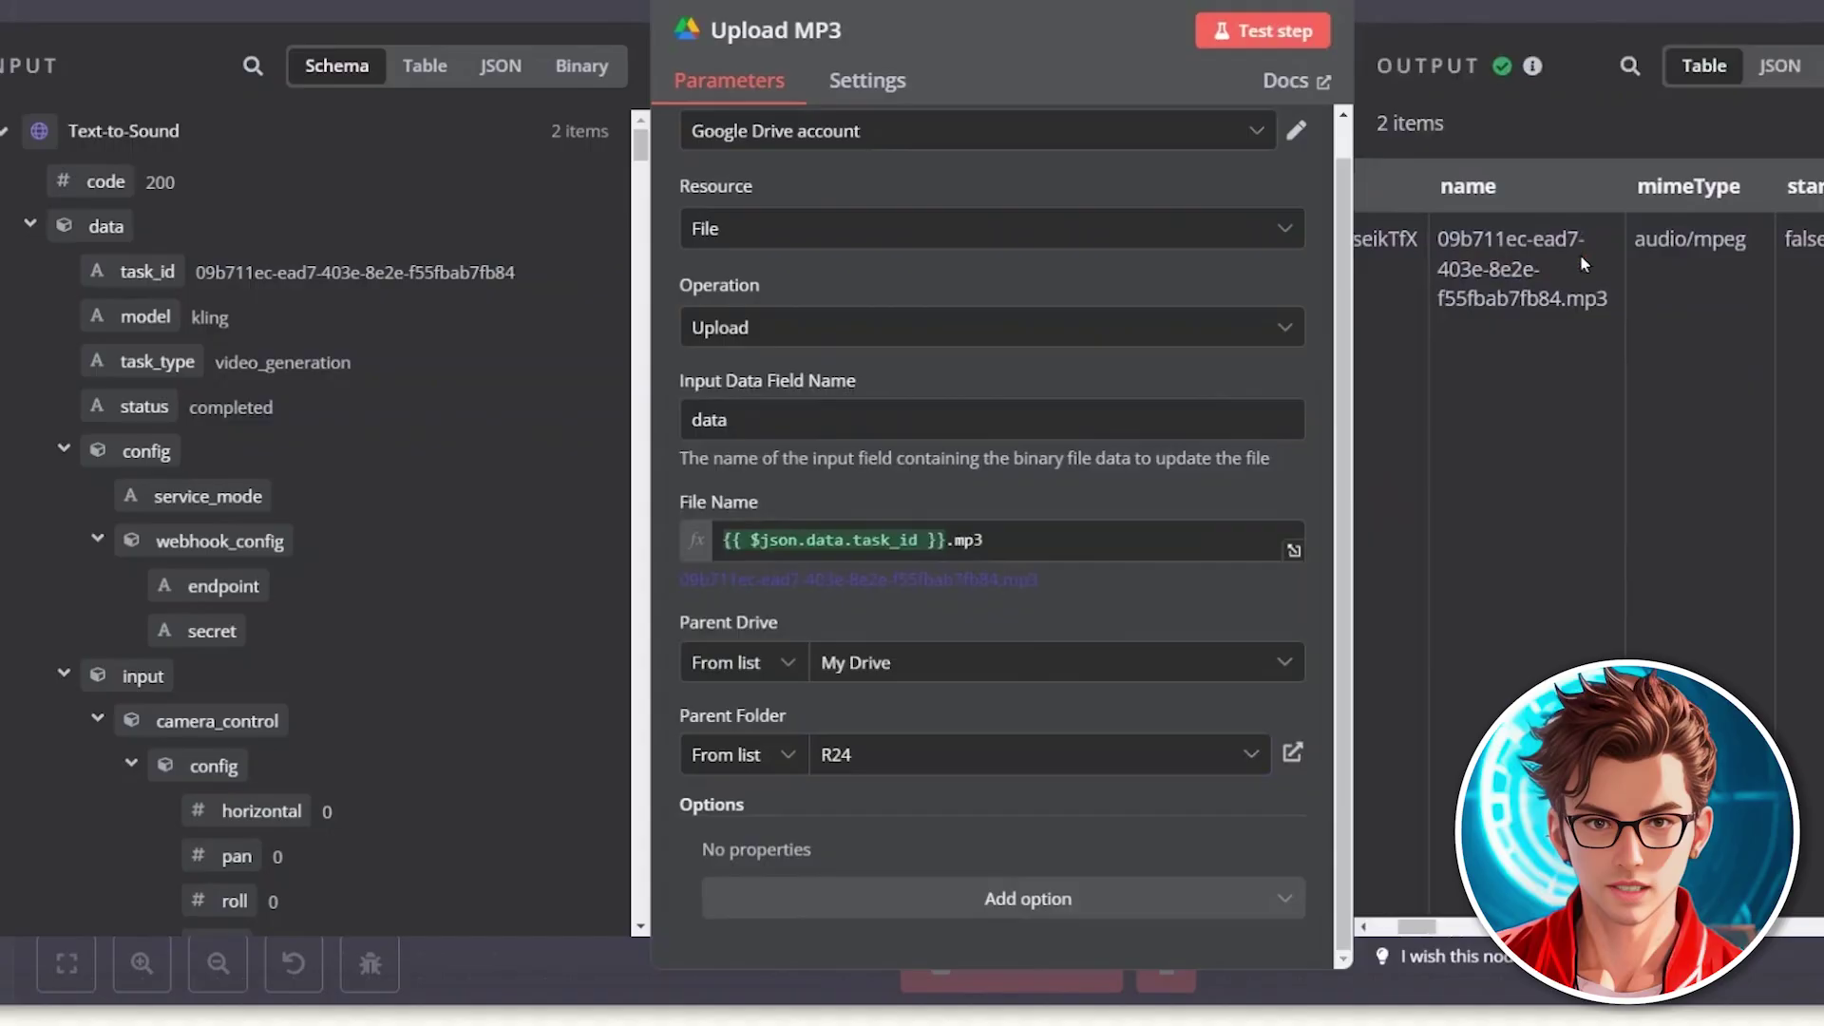
scroll(1672, 280, "left", 5)
scroll(1689, 288, "right", 5)
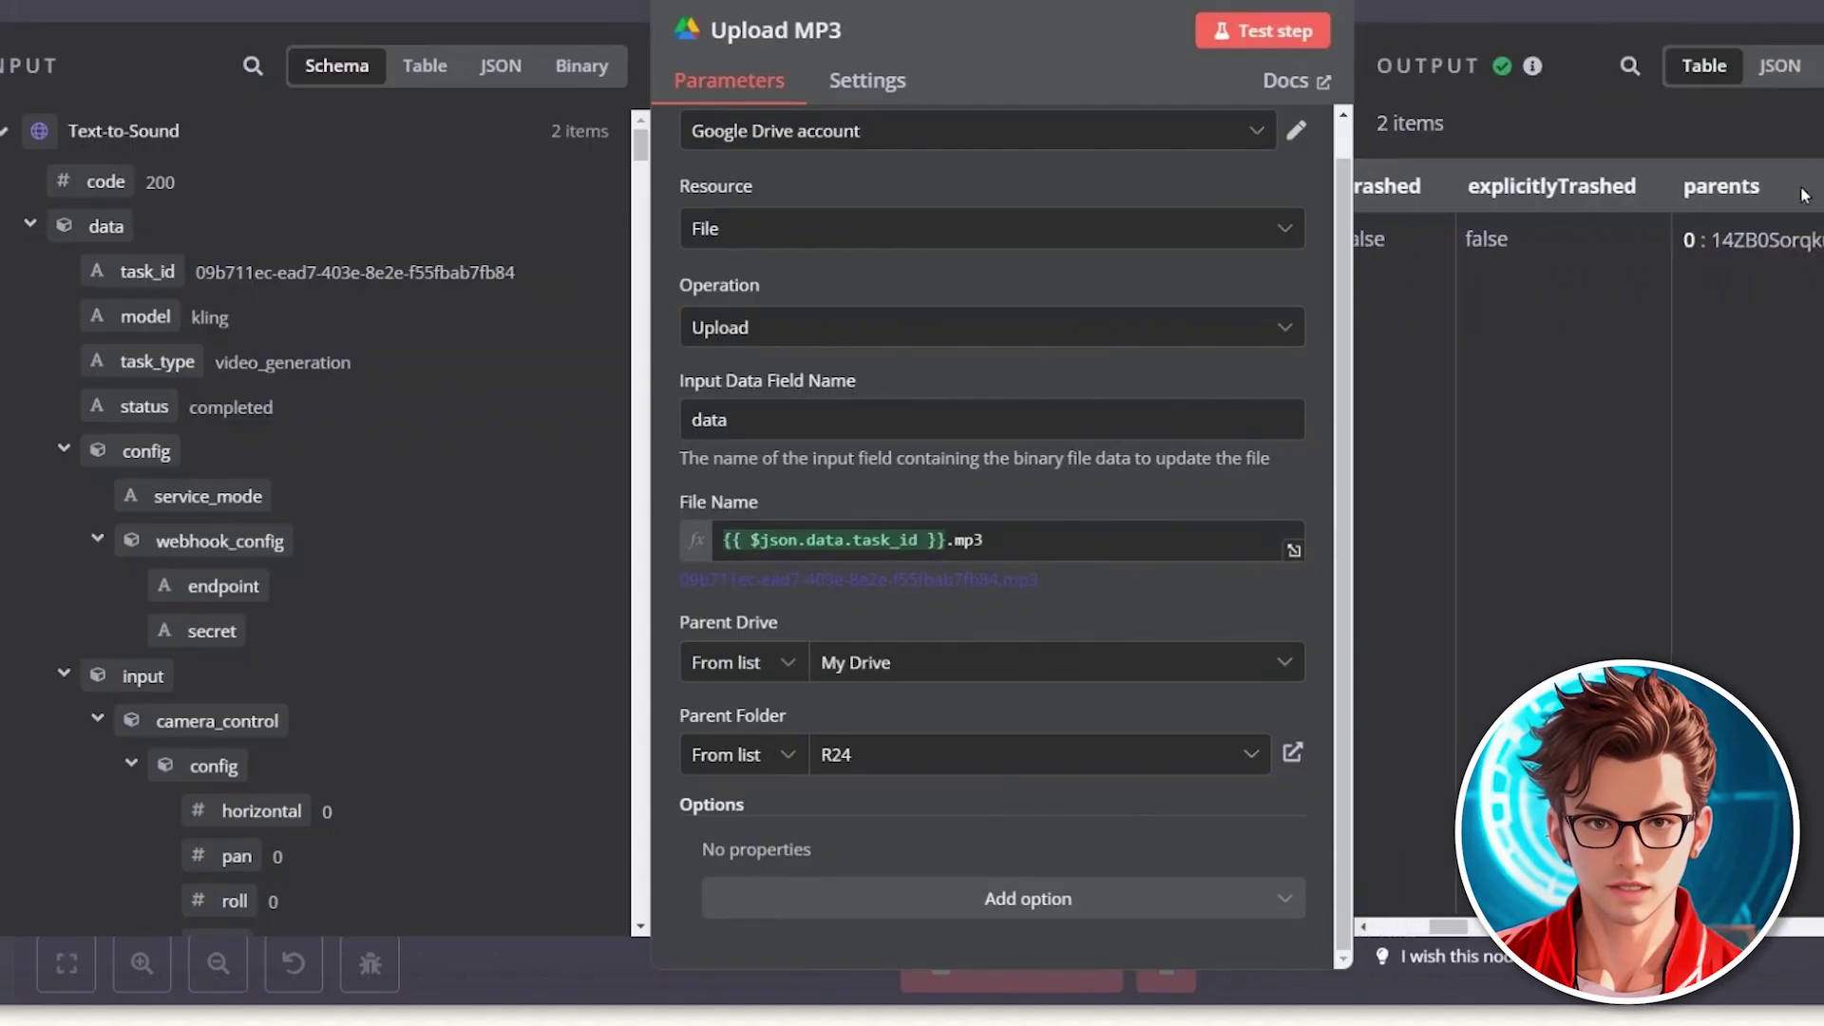
left_click(1780, 66)
scroll(1699, 535, "down", 3)
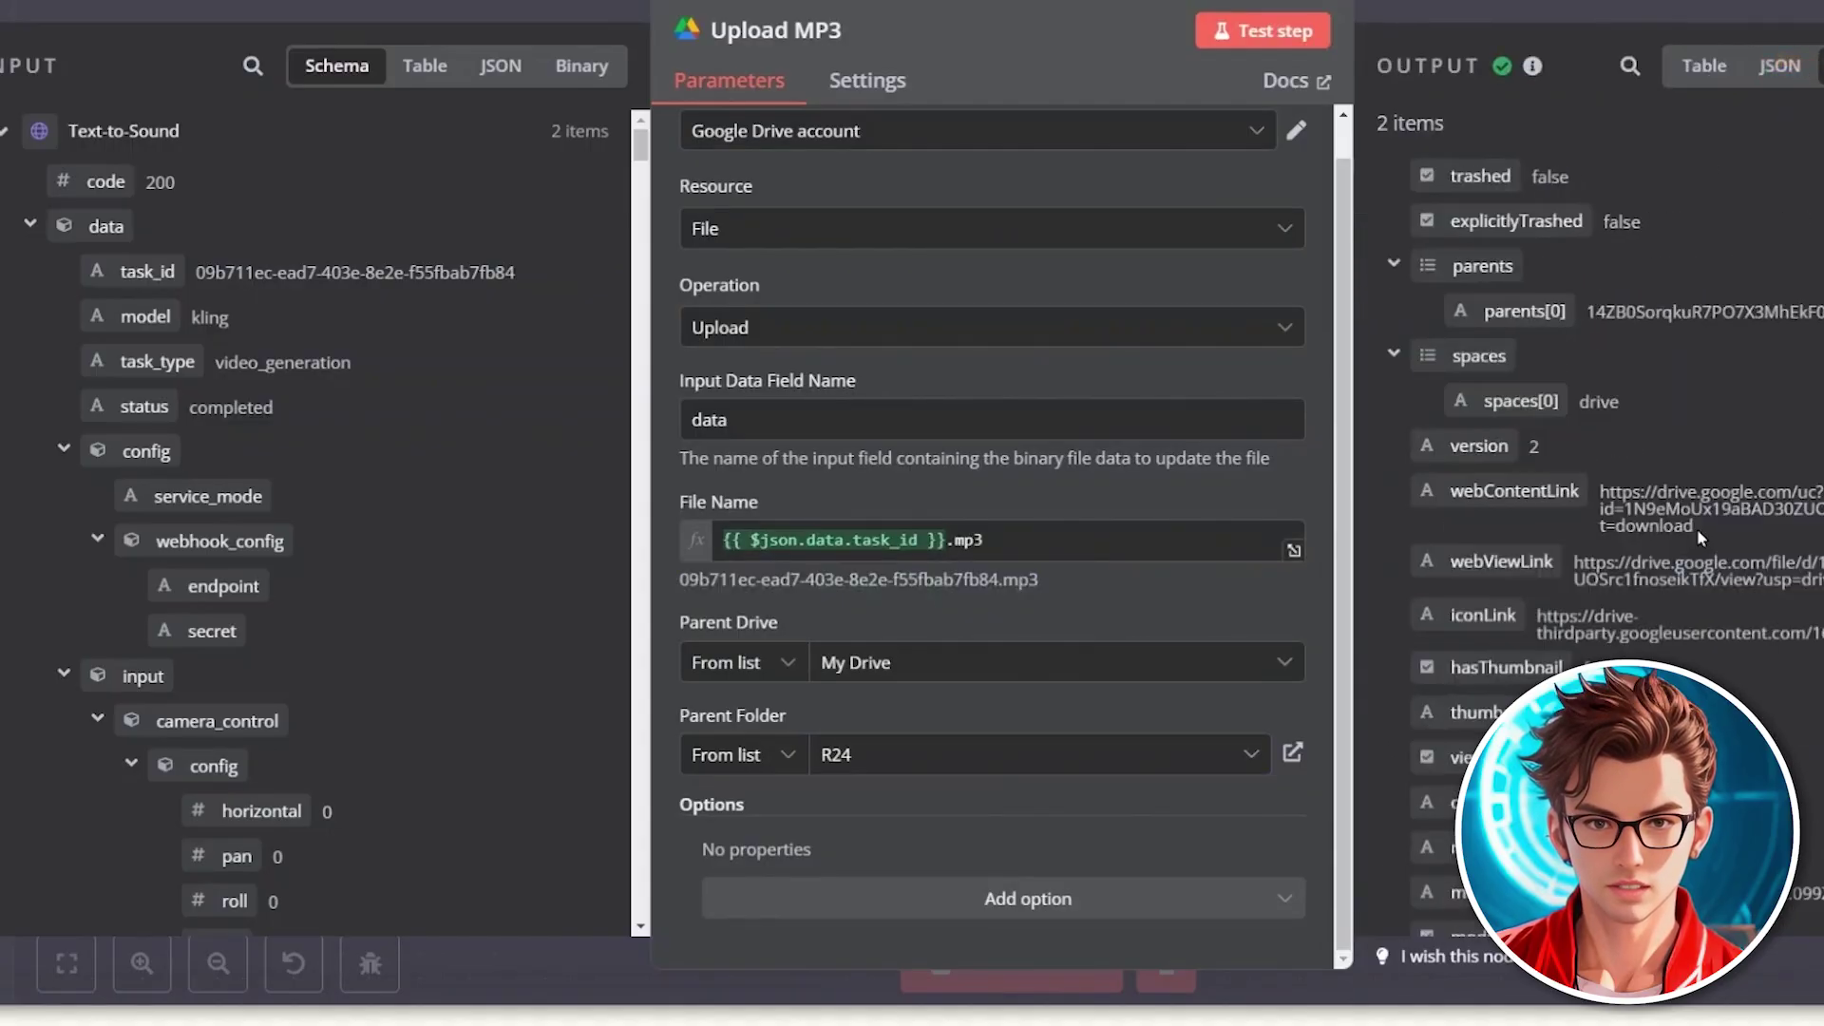
left_click_drag(1697, 528, 1592, 475)
key("ctrl+c")
key("ctrl+t")
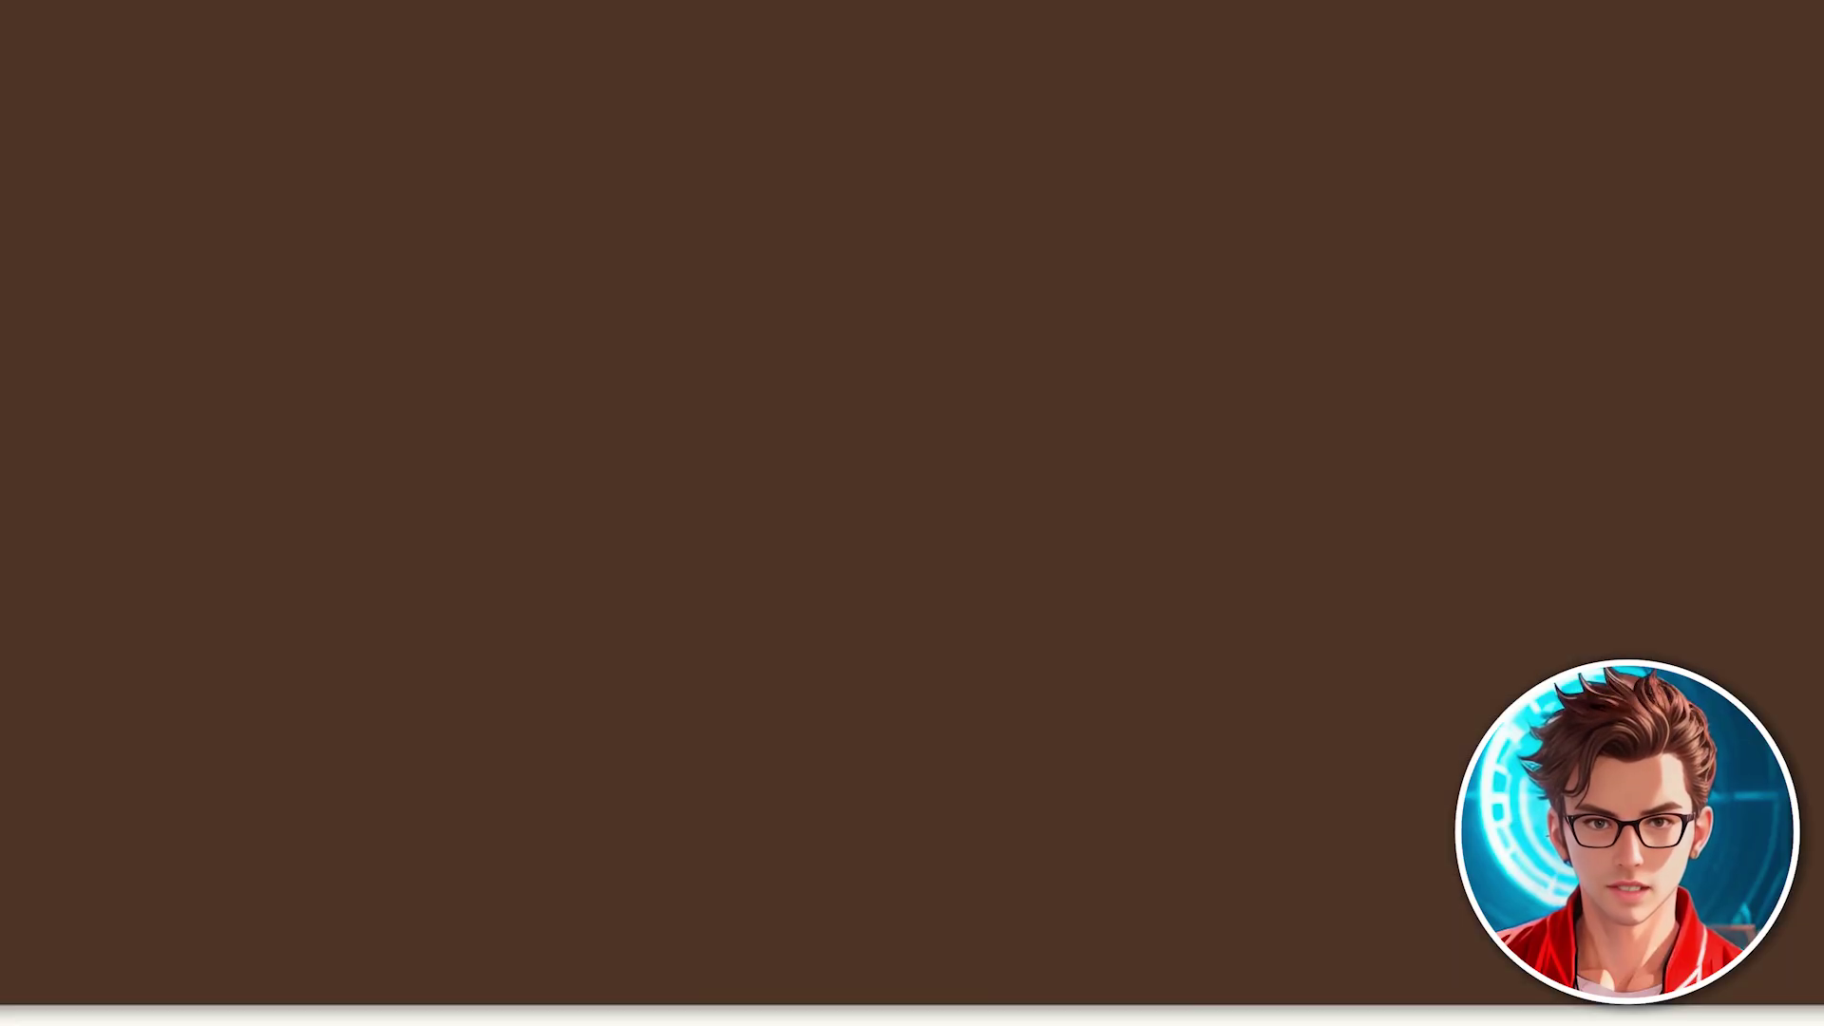
key("ctrl+v")
key("Return")
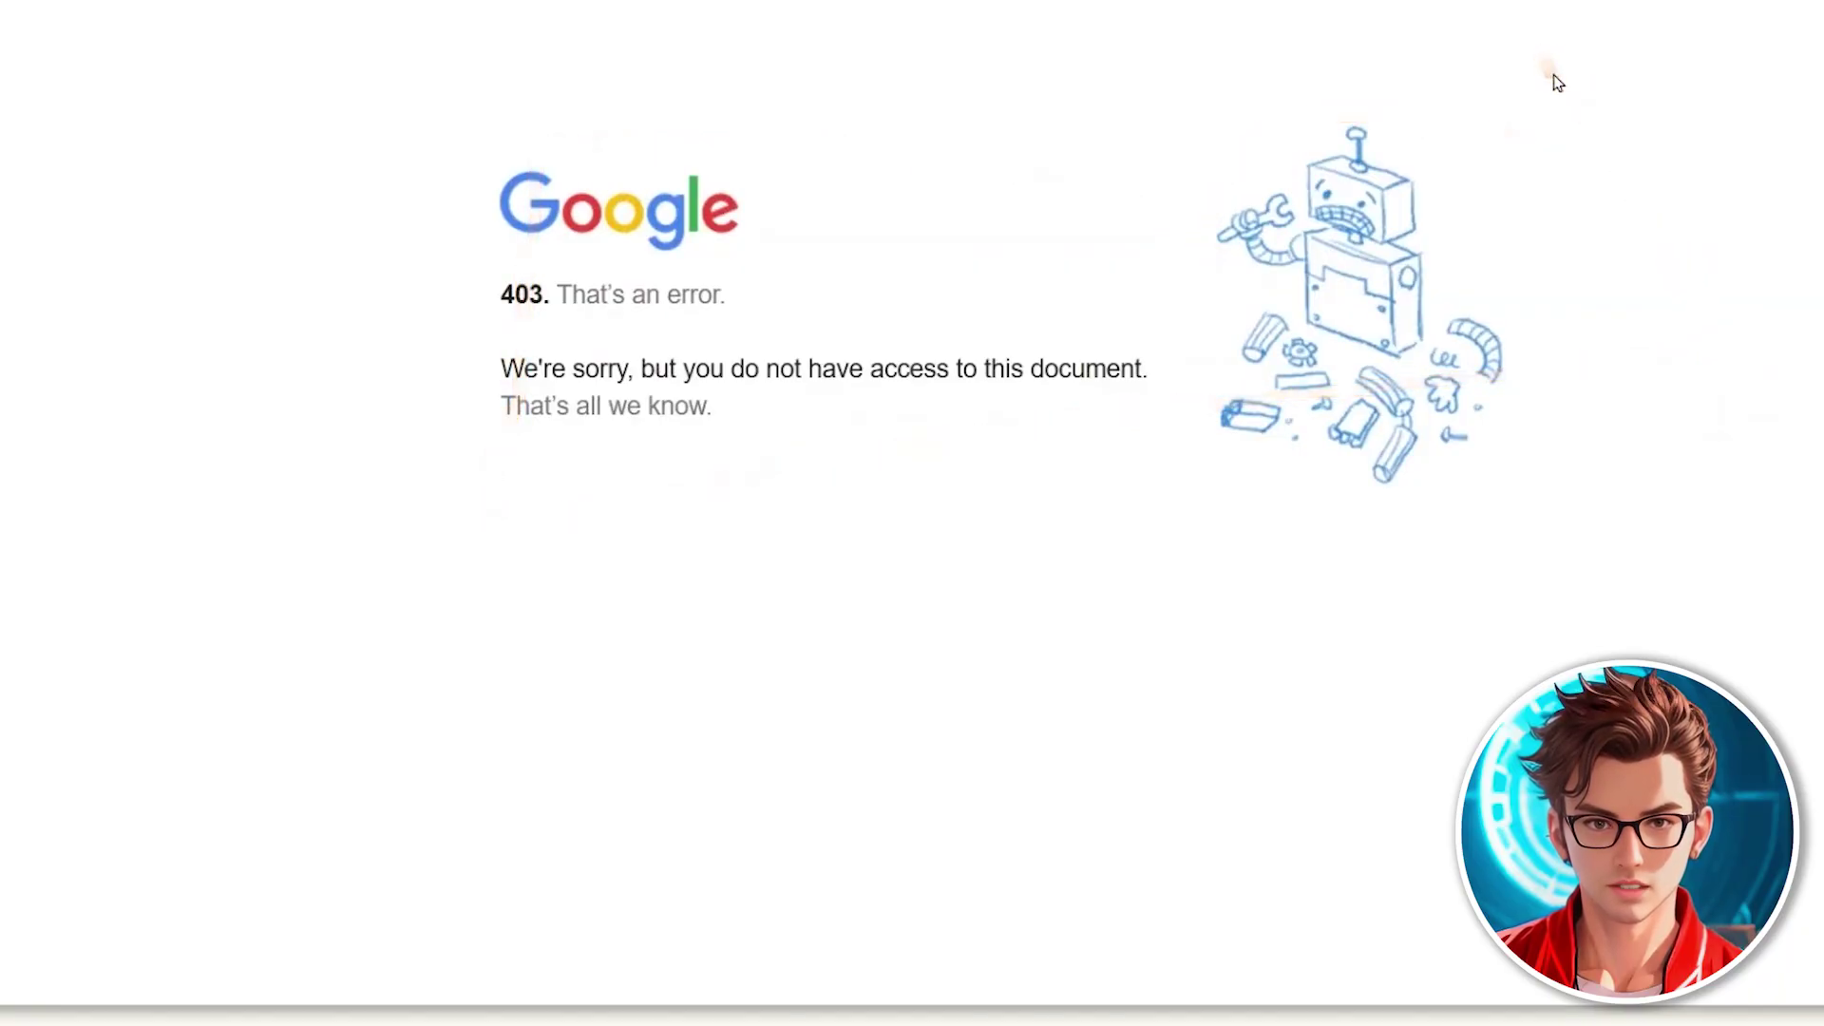
left_click(143, 1)
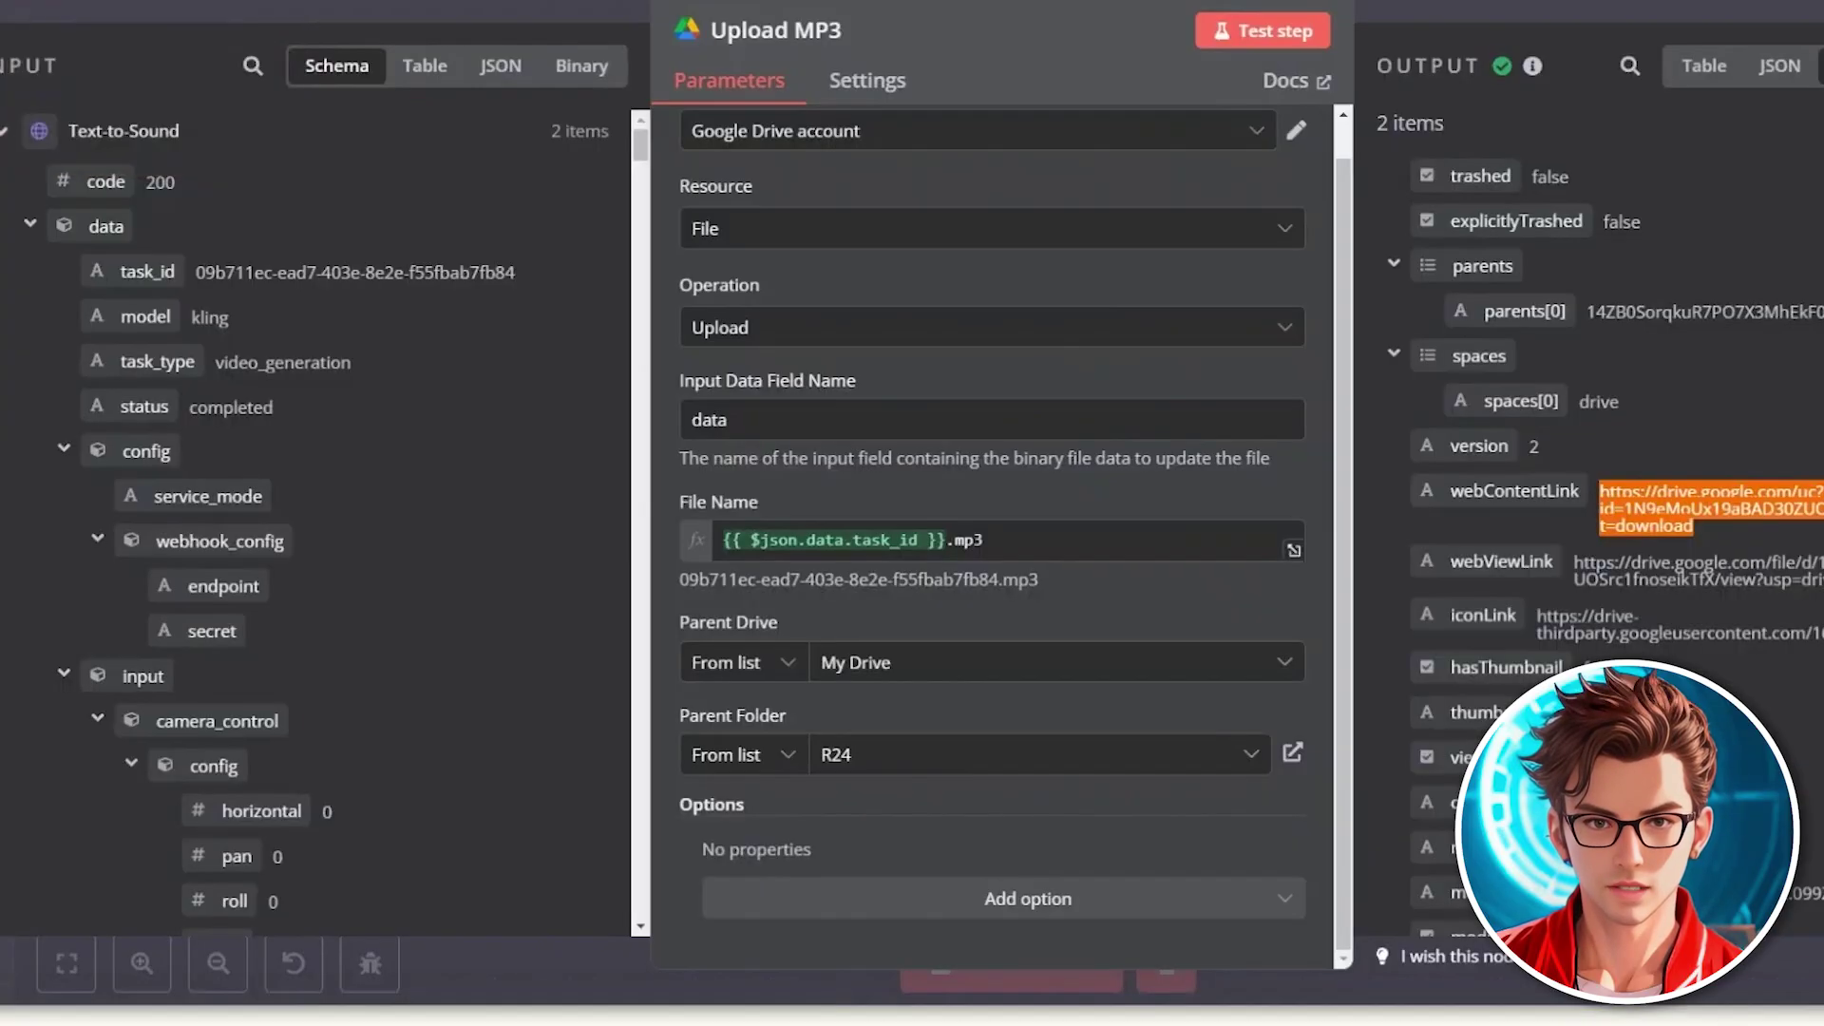
Step: Move Upload MP3 slightly closer to Text-to-Sound and add a Google Drive node with the Share file action after it
left_click(1576, 4)
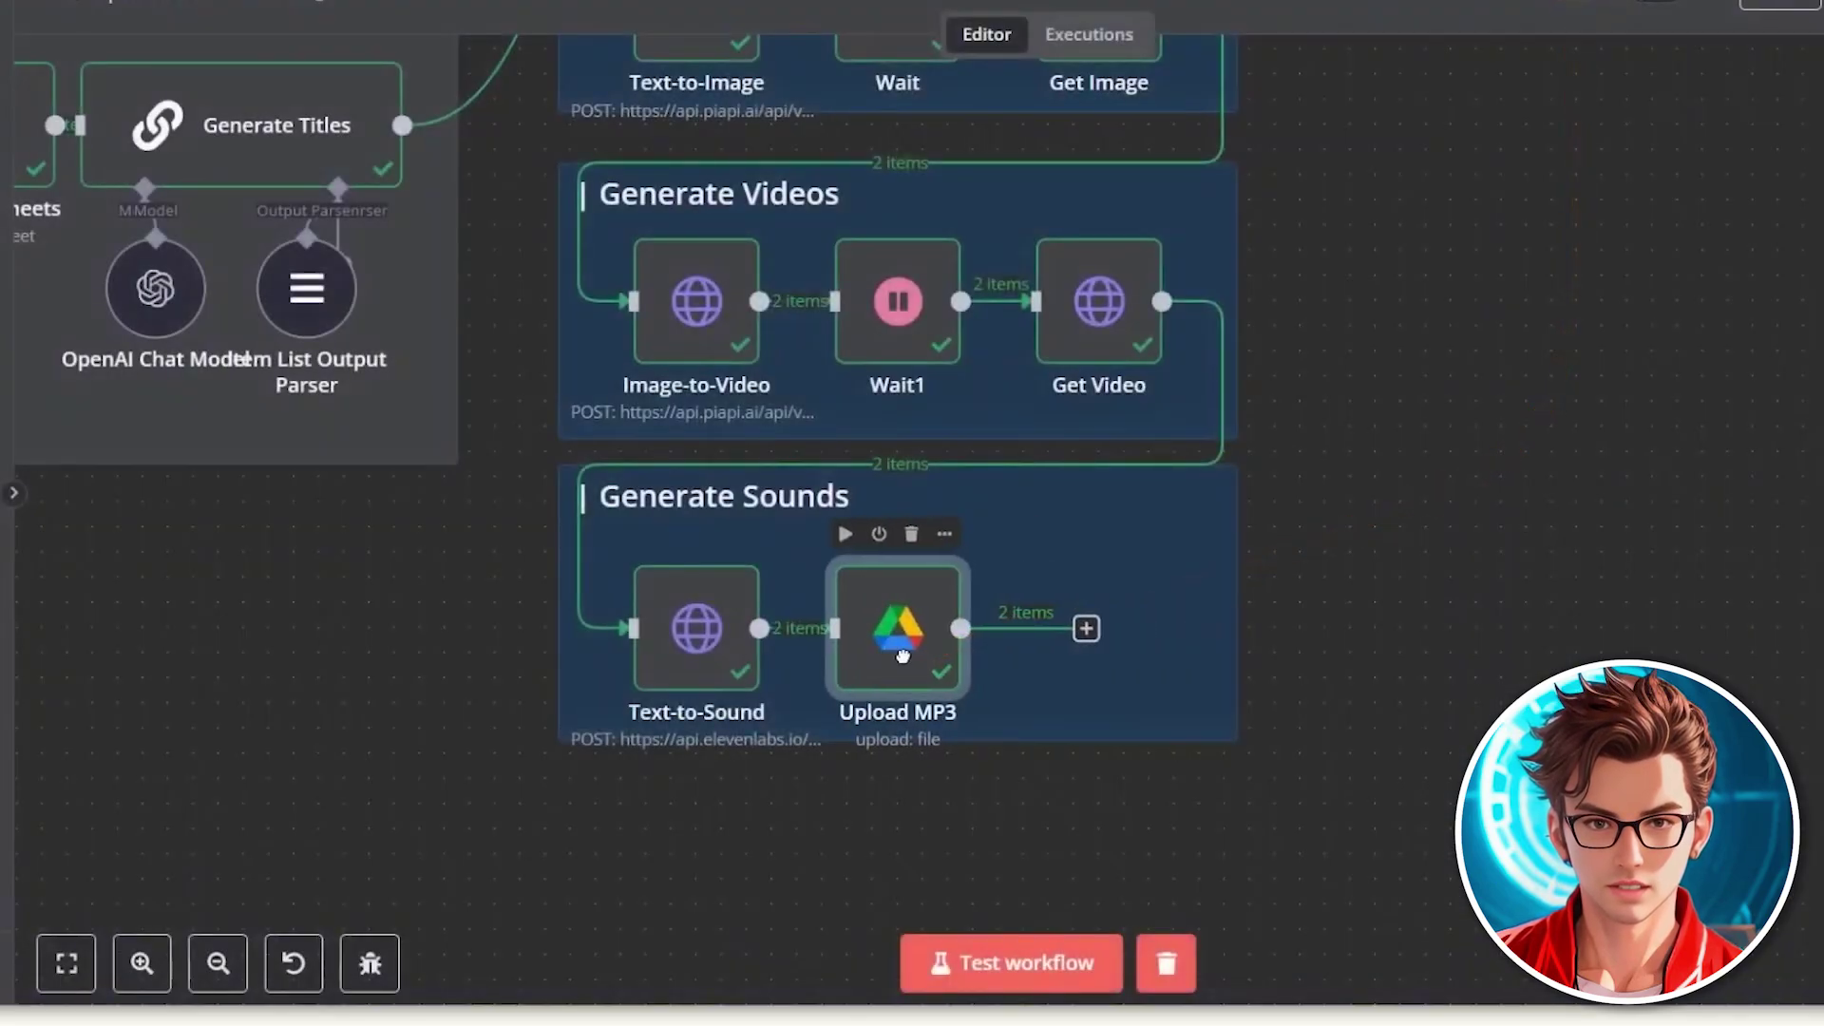
left_click_drag(902, 656, 877, 656)
left_click(1061, 629)
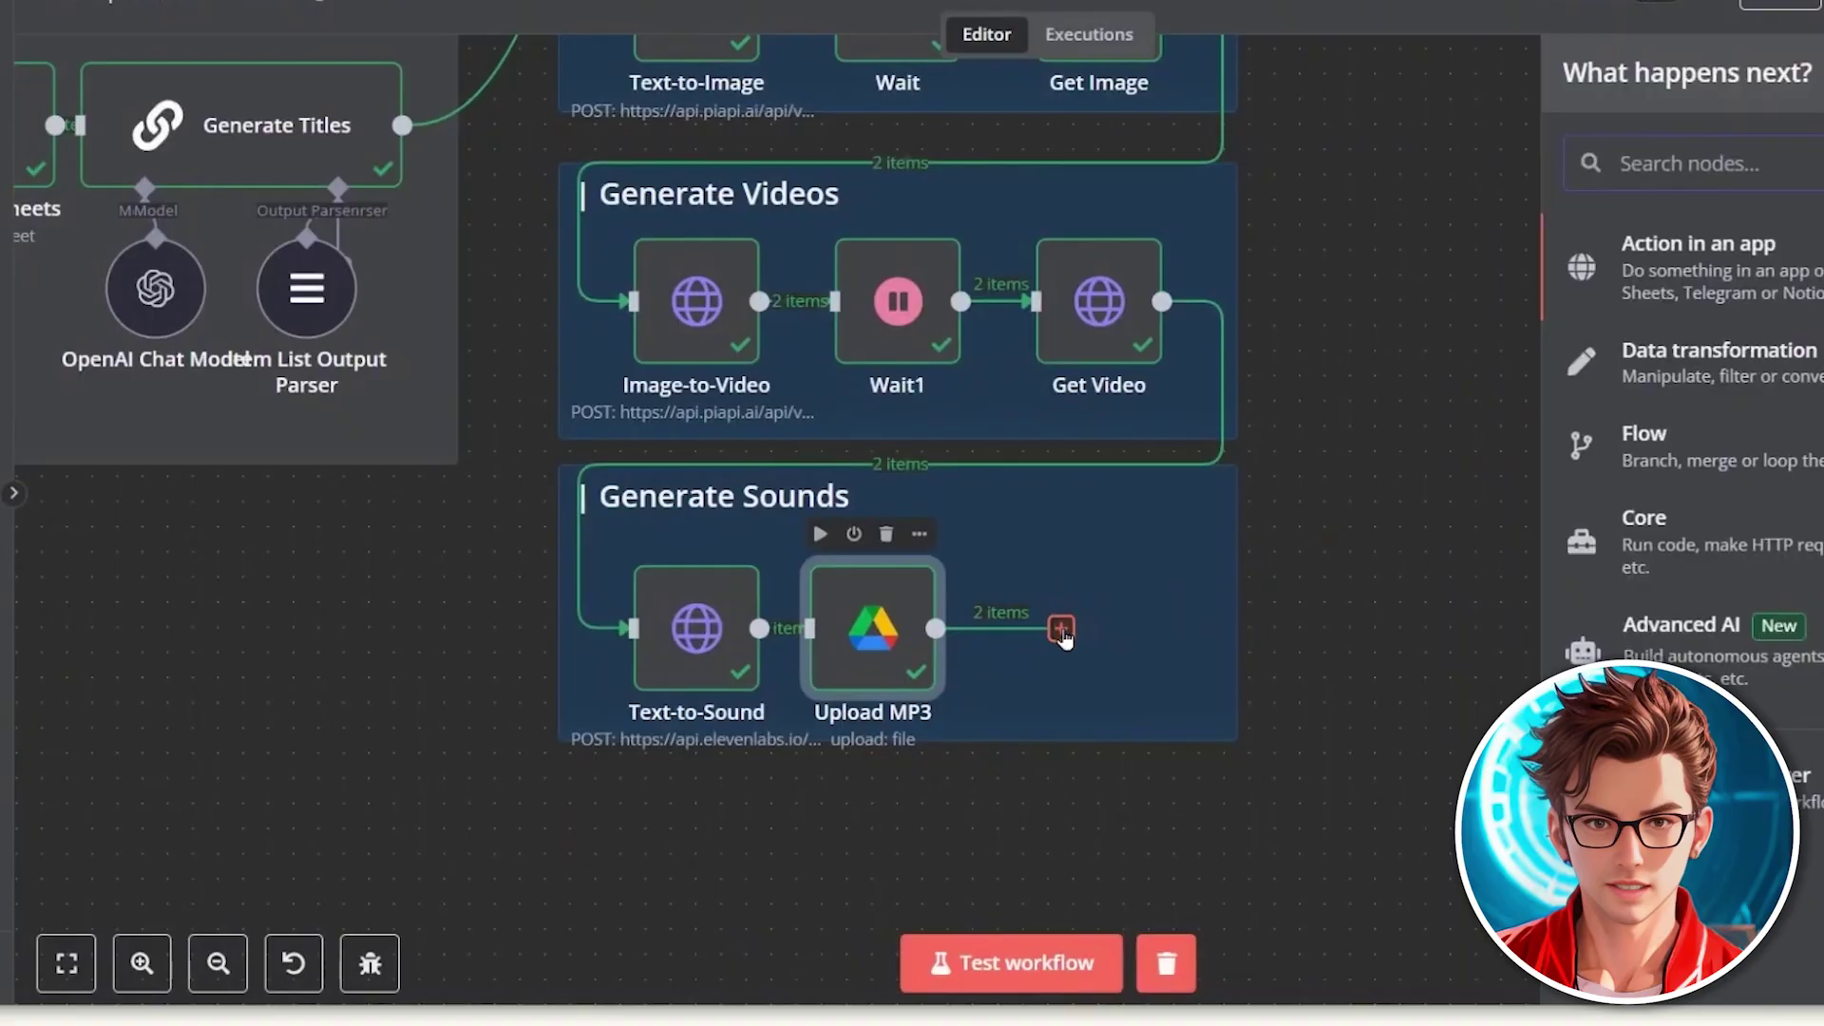
type("dri")
left_click(1671, 334)
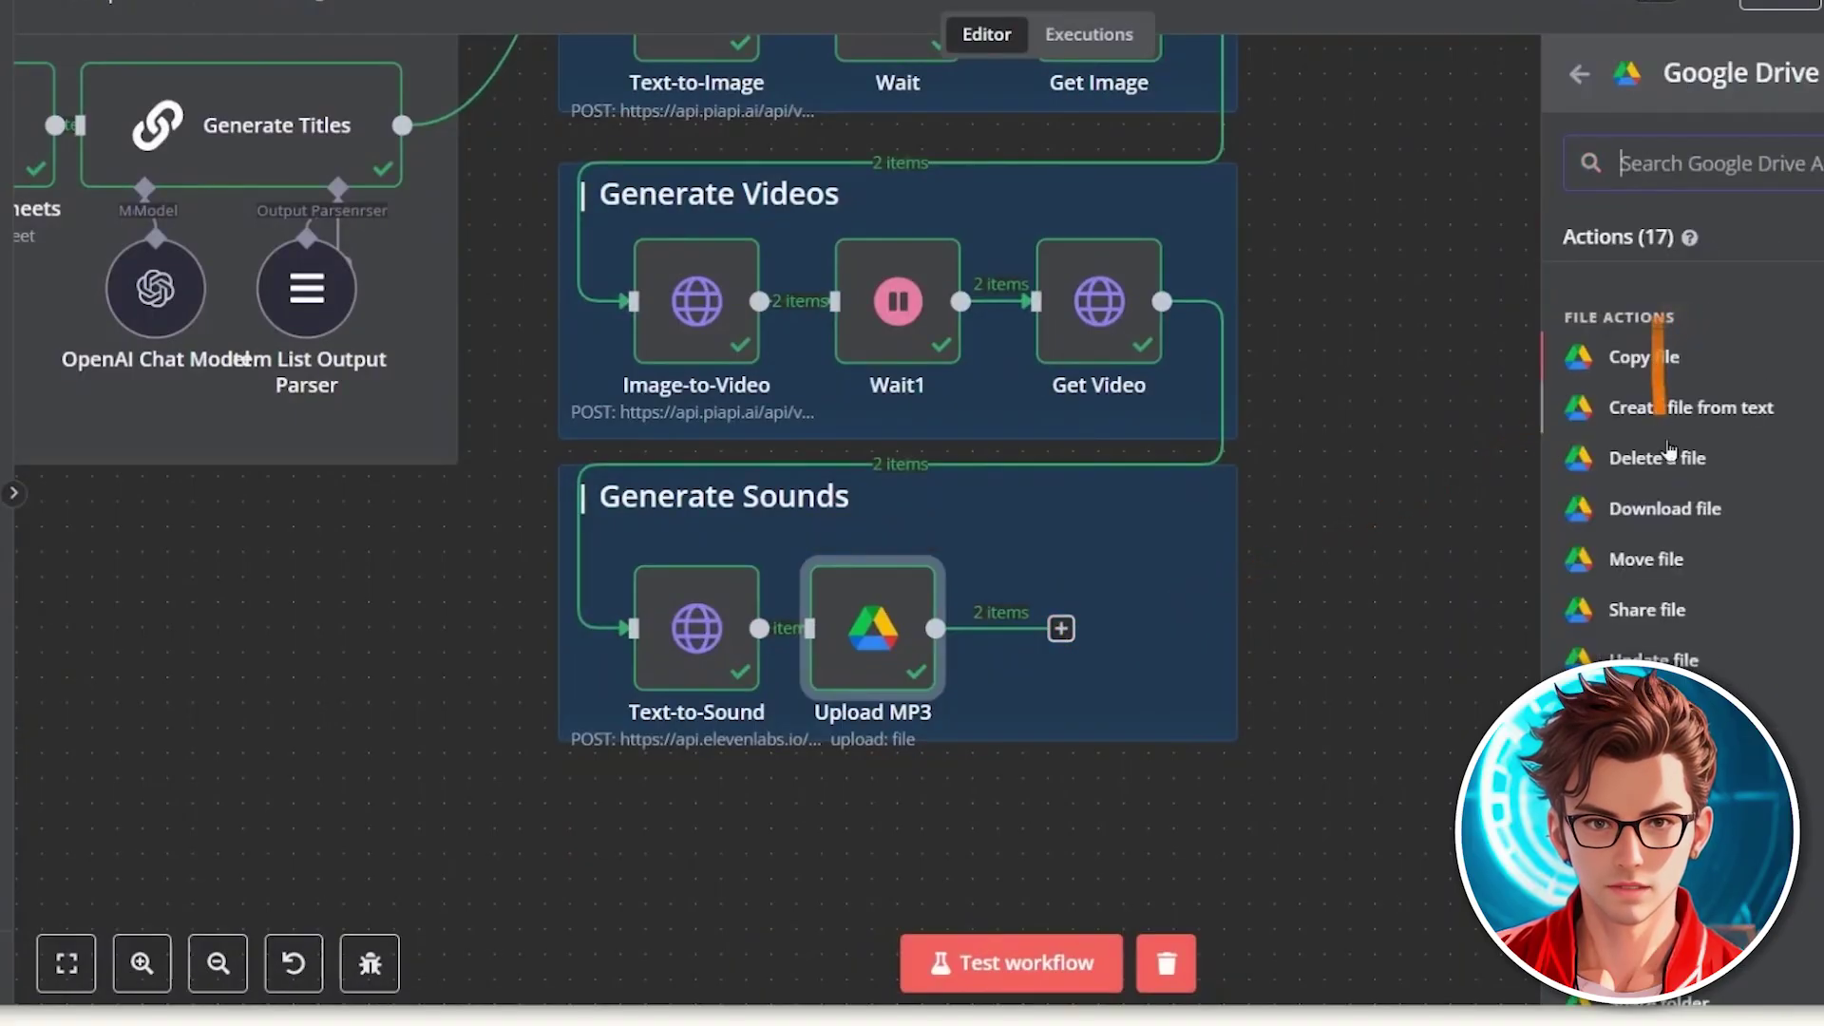
left_click(1647, 613)
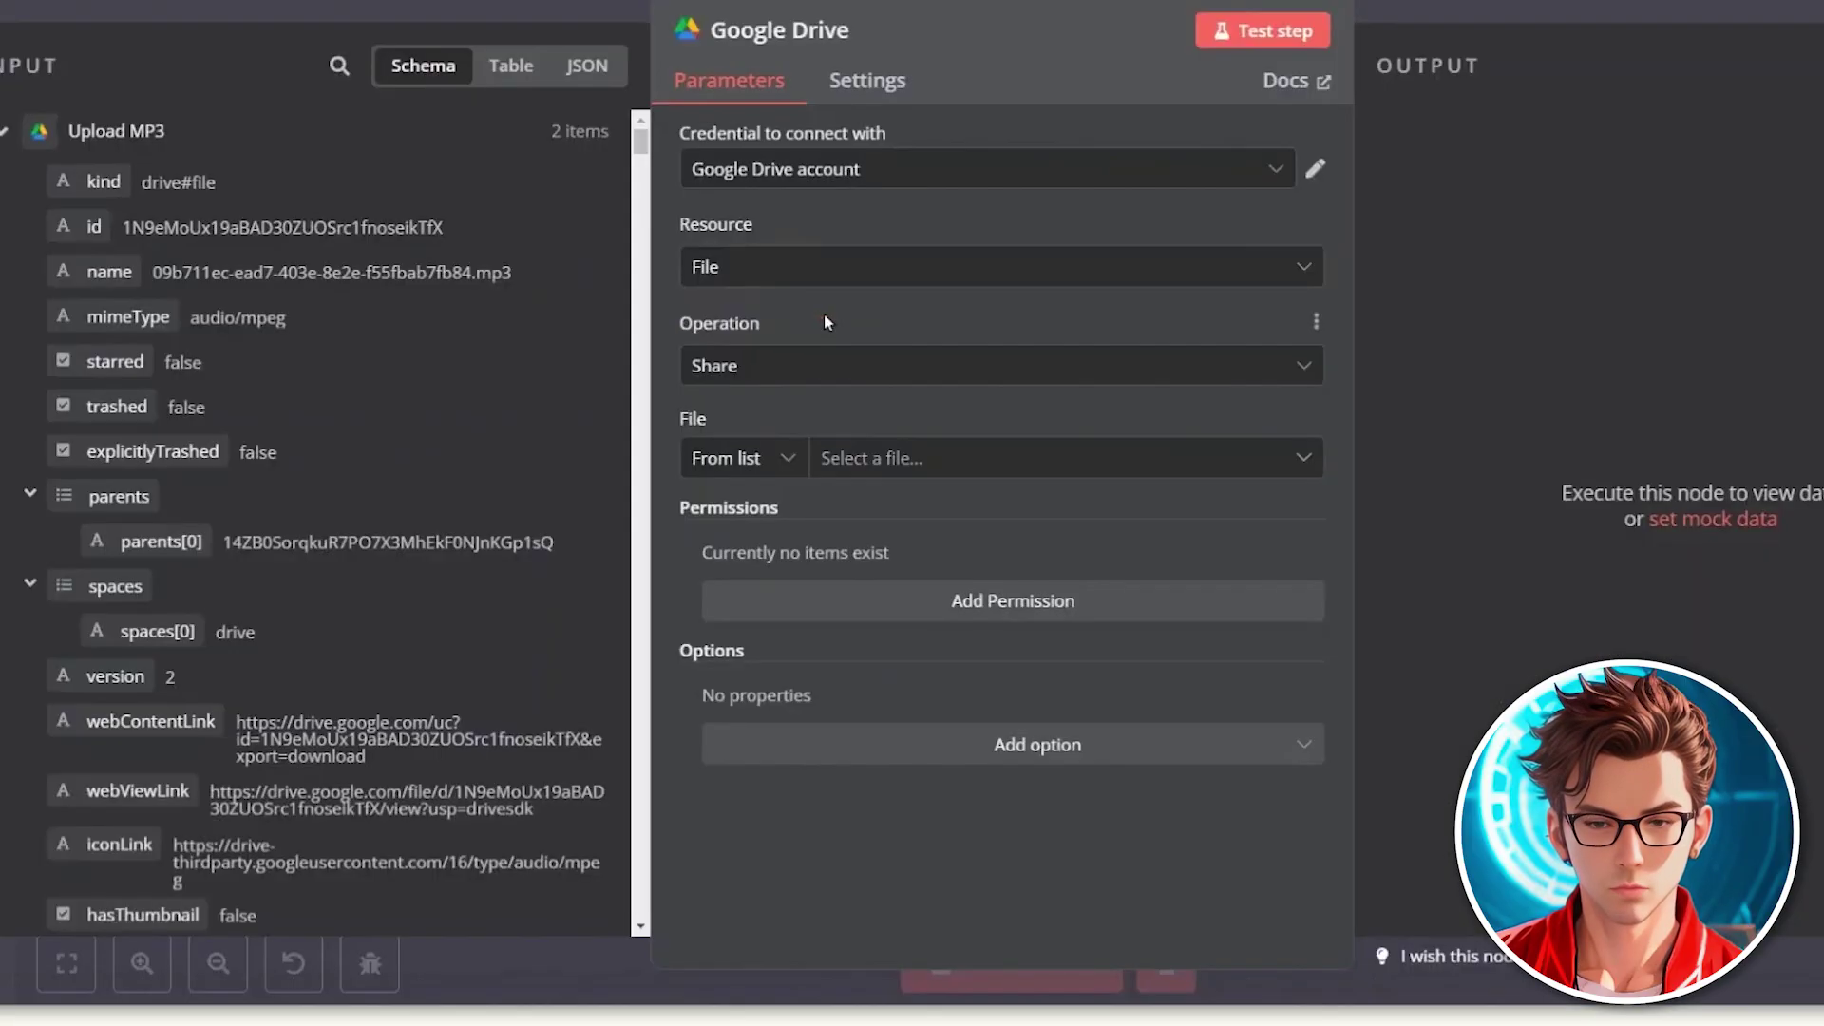
Step: Set the shared file to By ID with the expression {{ $json.id }} from the Upload MP3 output
left_click(779, 466)
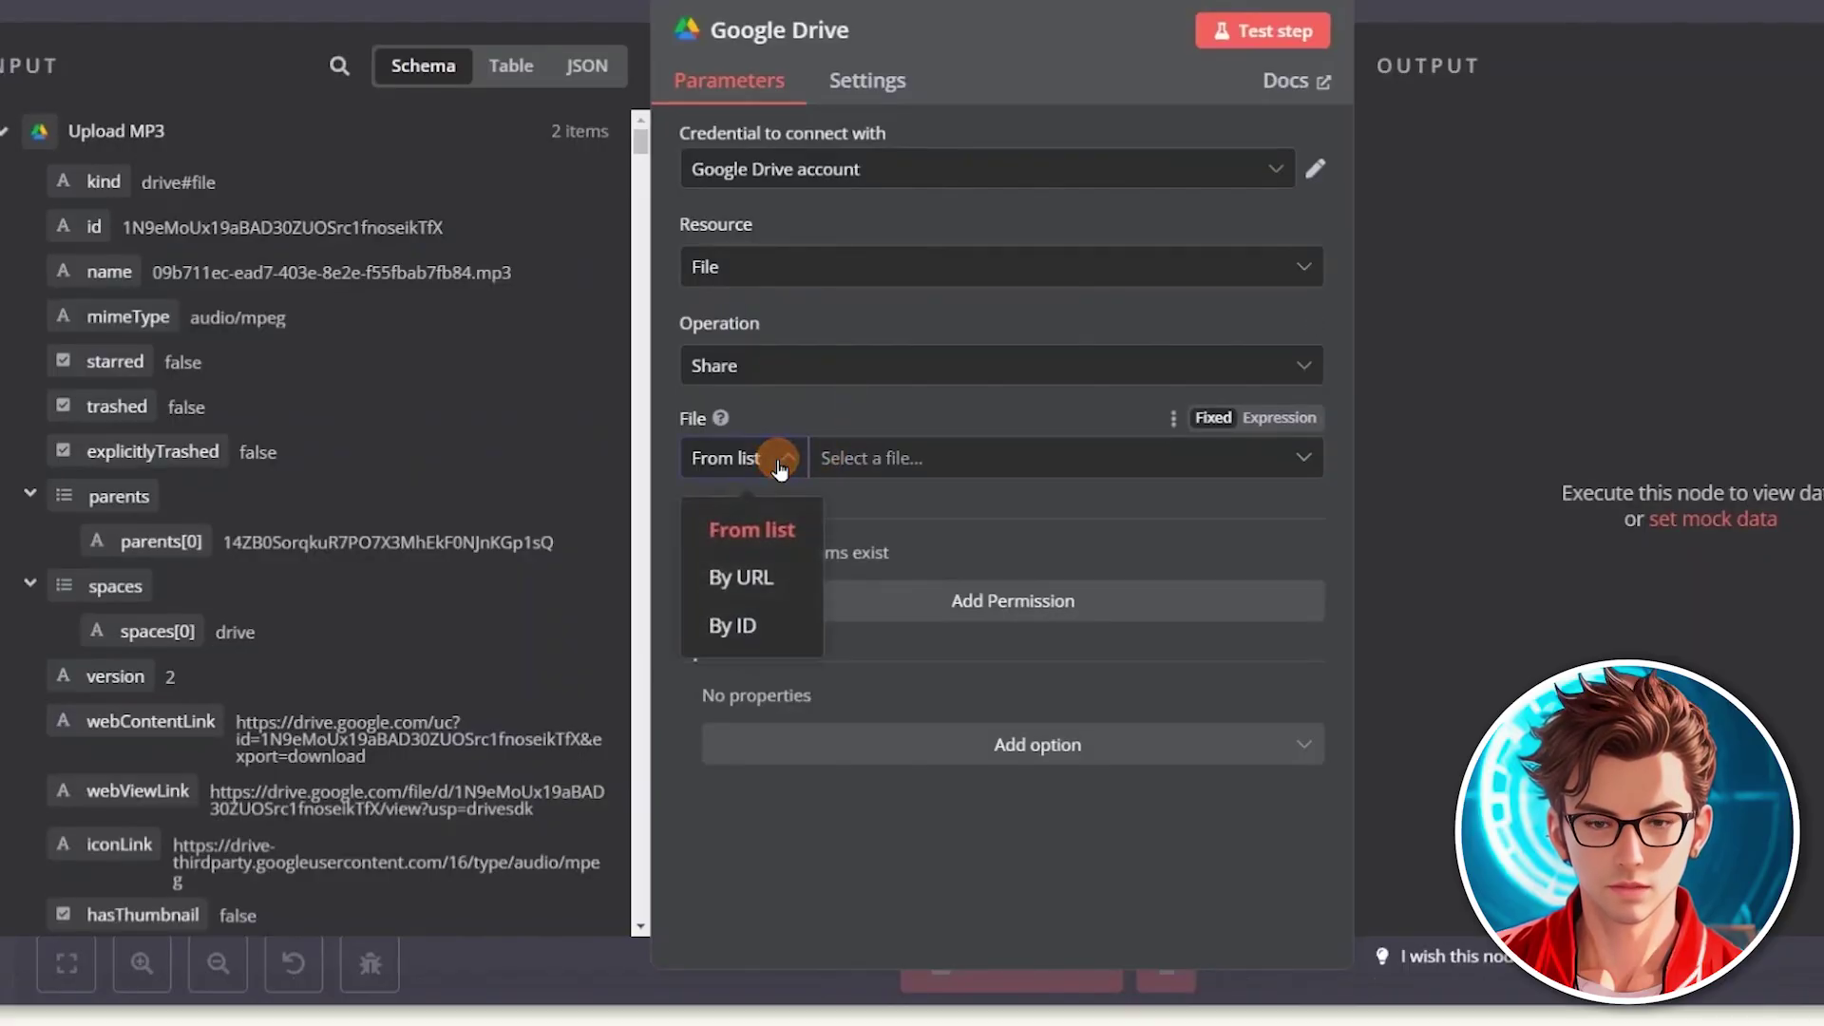
left_click(781, 627)
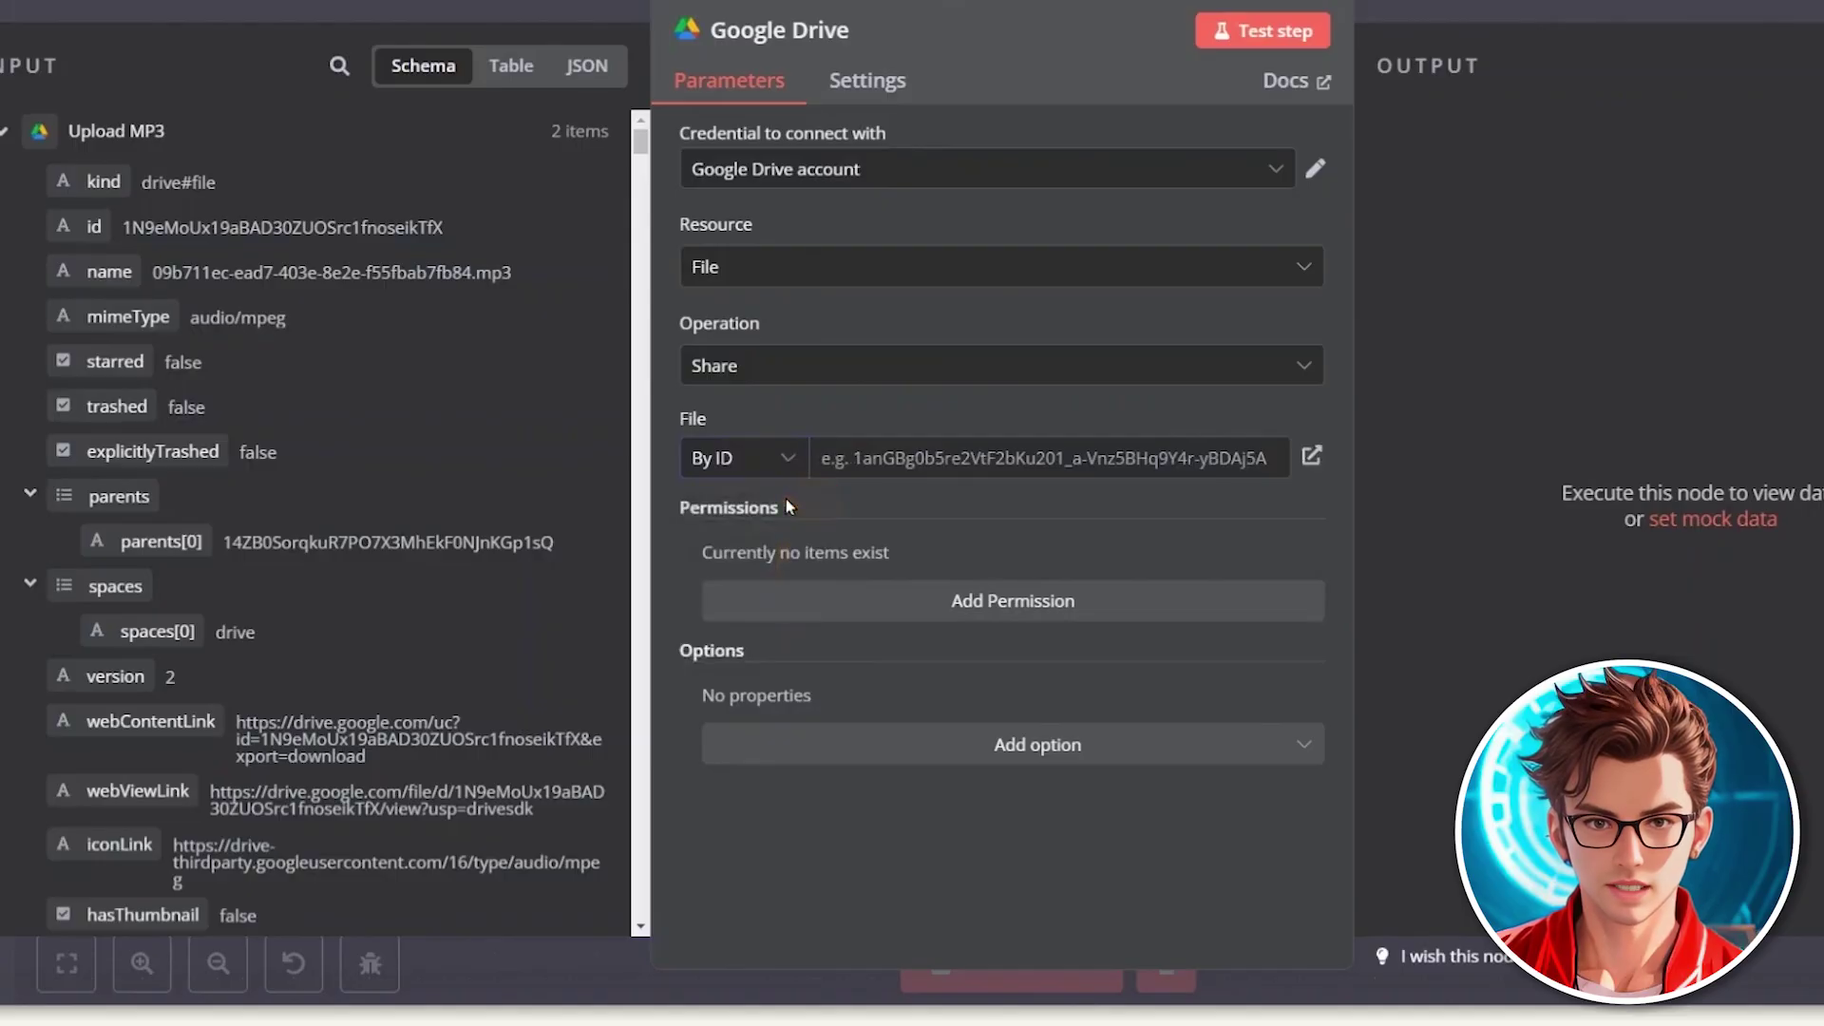
left_click_drag(84, 234, 945, 446)
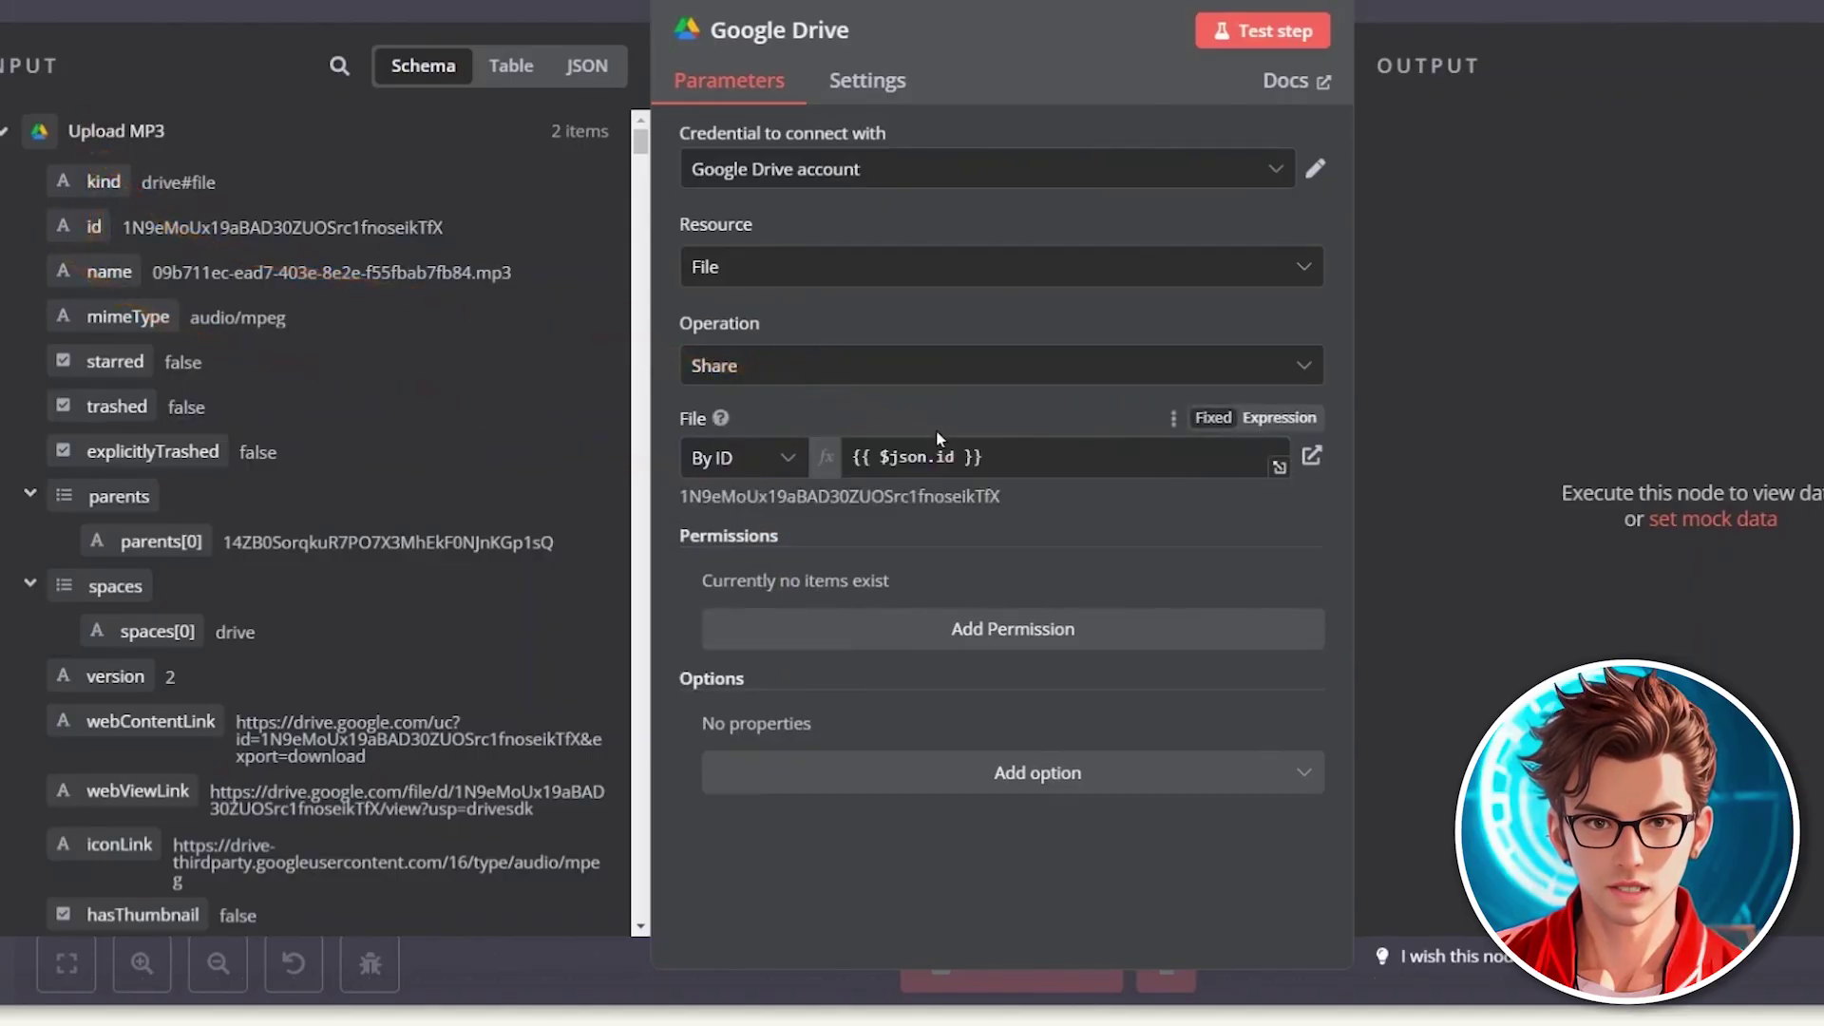
Step: Add a sharing permission with role Writer, type Anyone and file discovery allowed, and test the share node
left_click(844, 646)
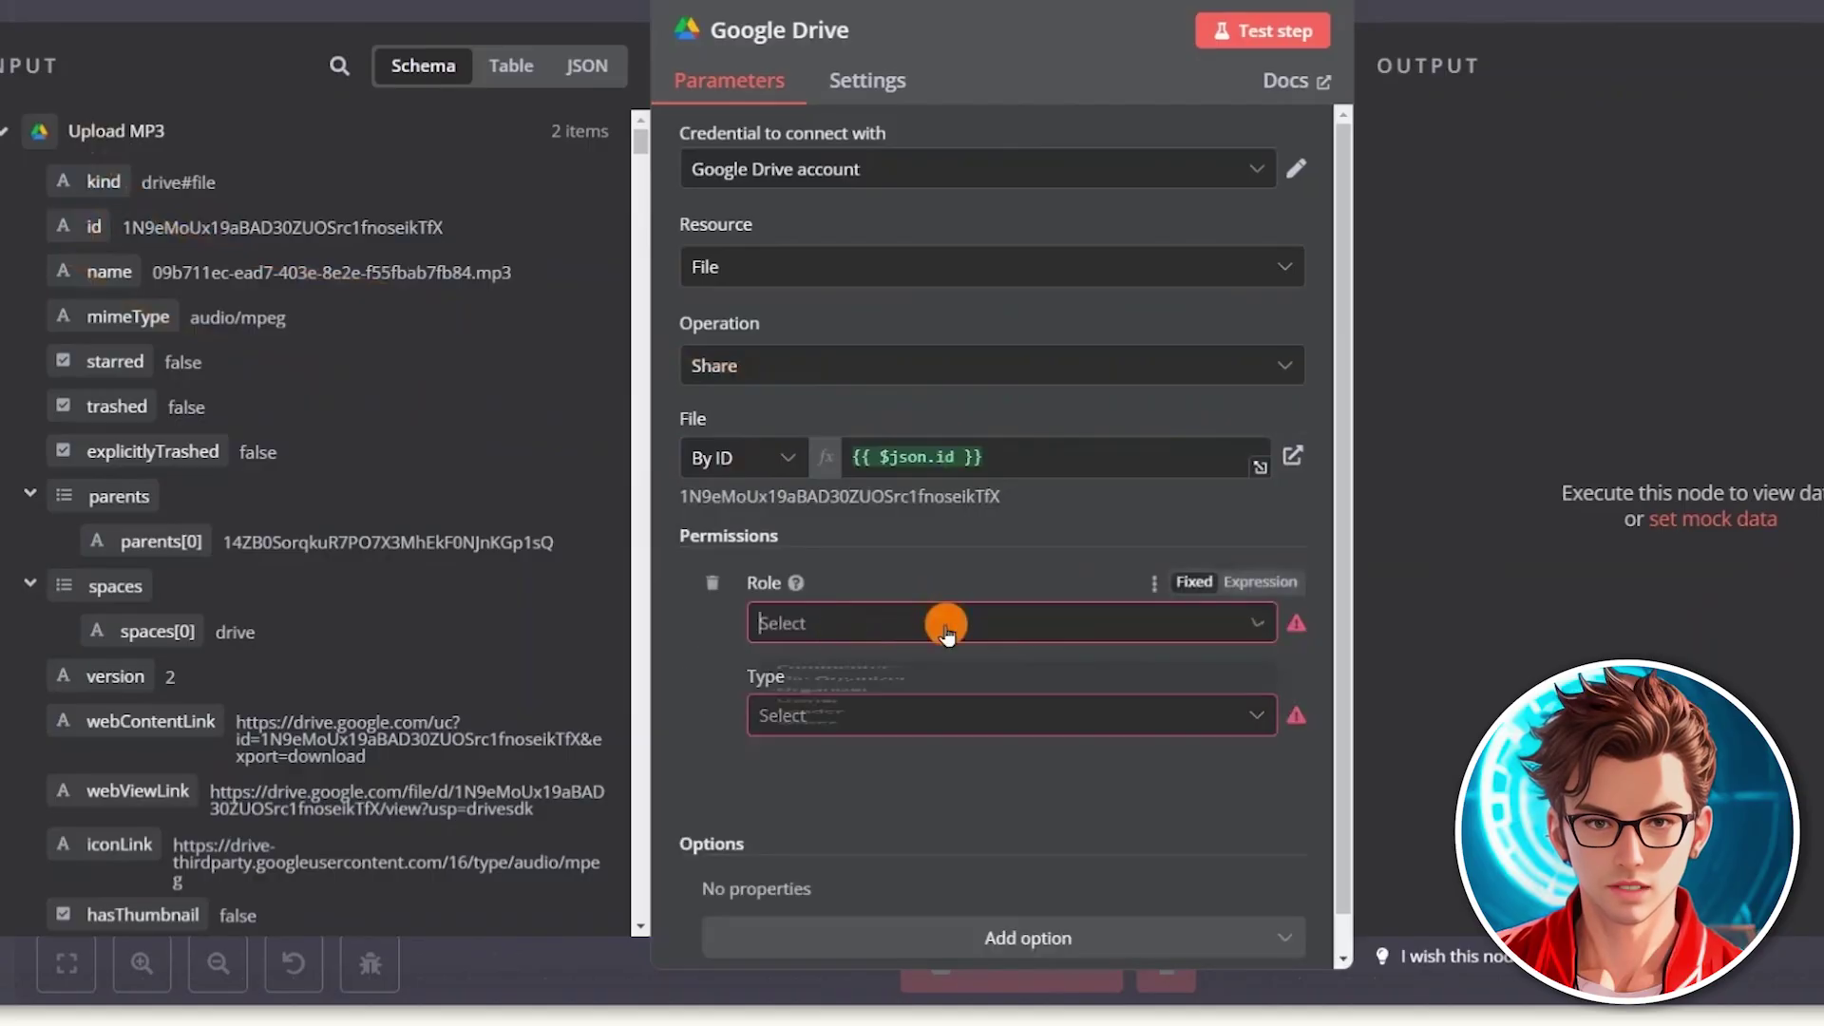
left_click(943, 622)
left_click(856, 936)
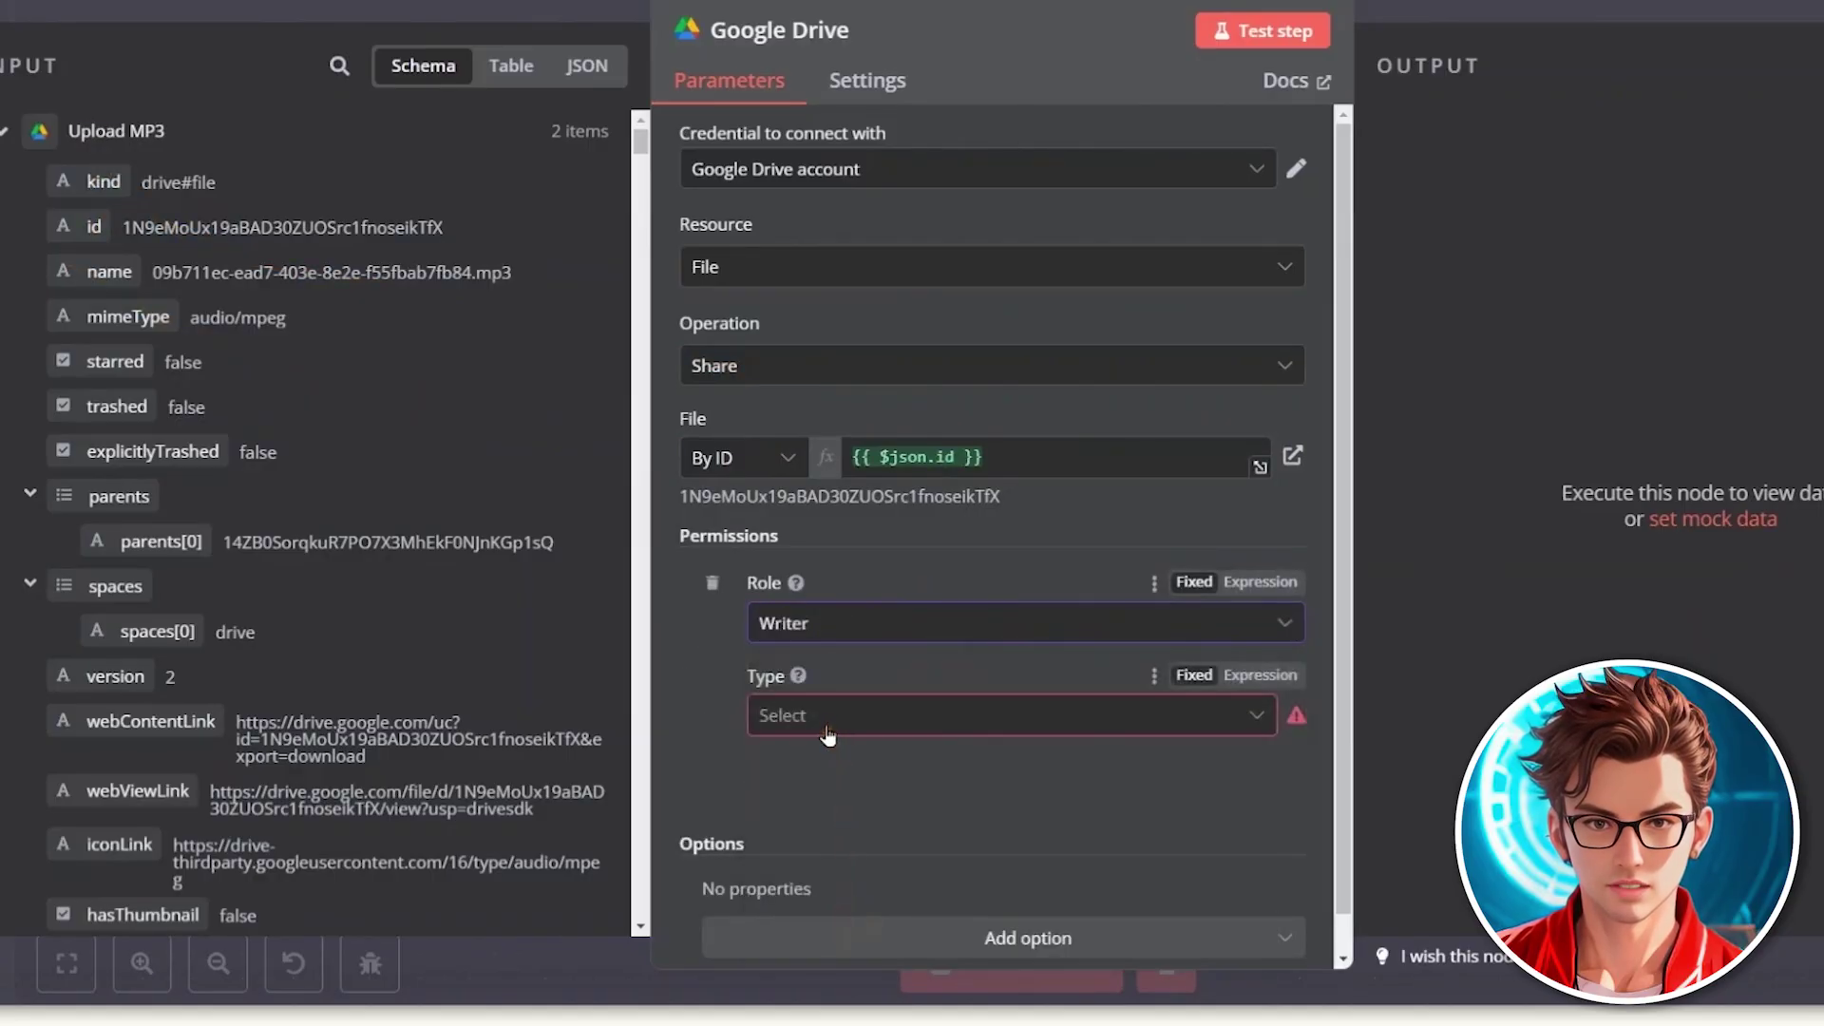
left_click(826, 727)
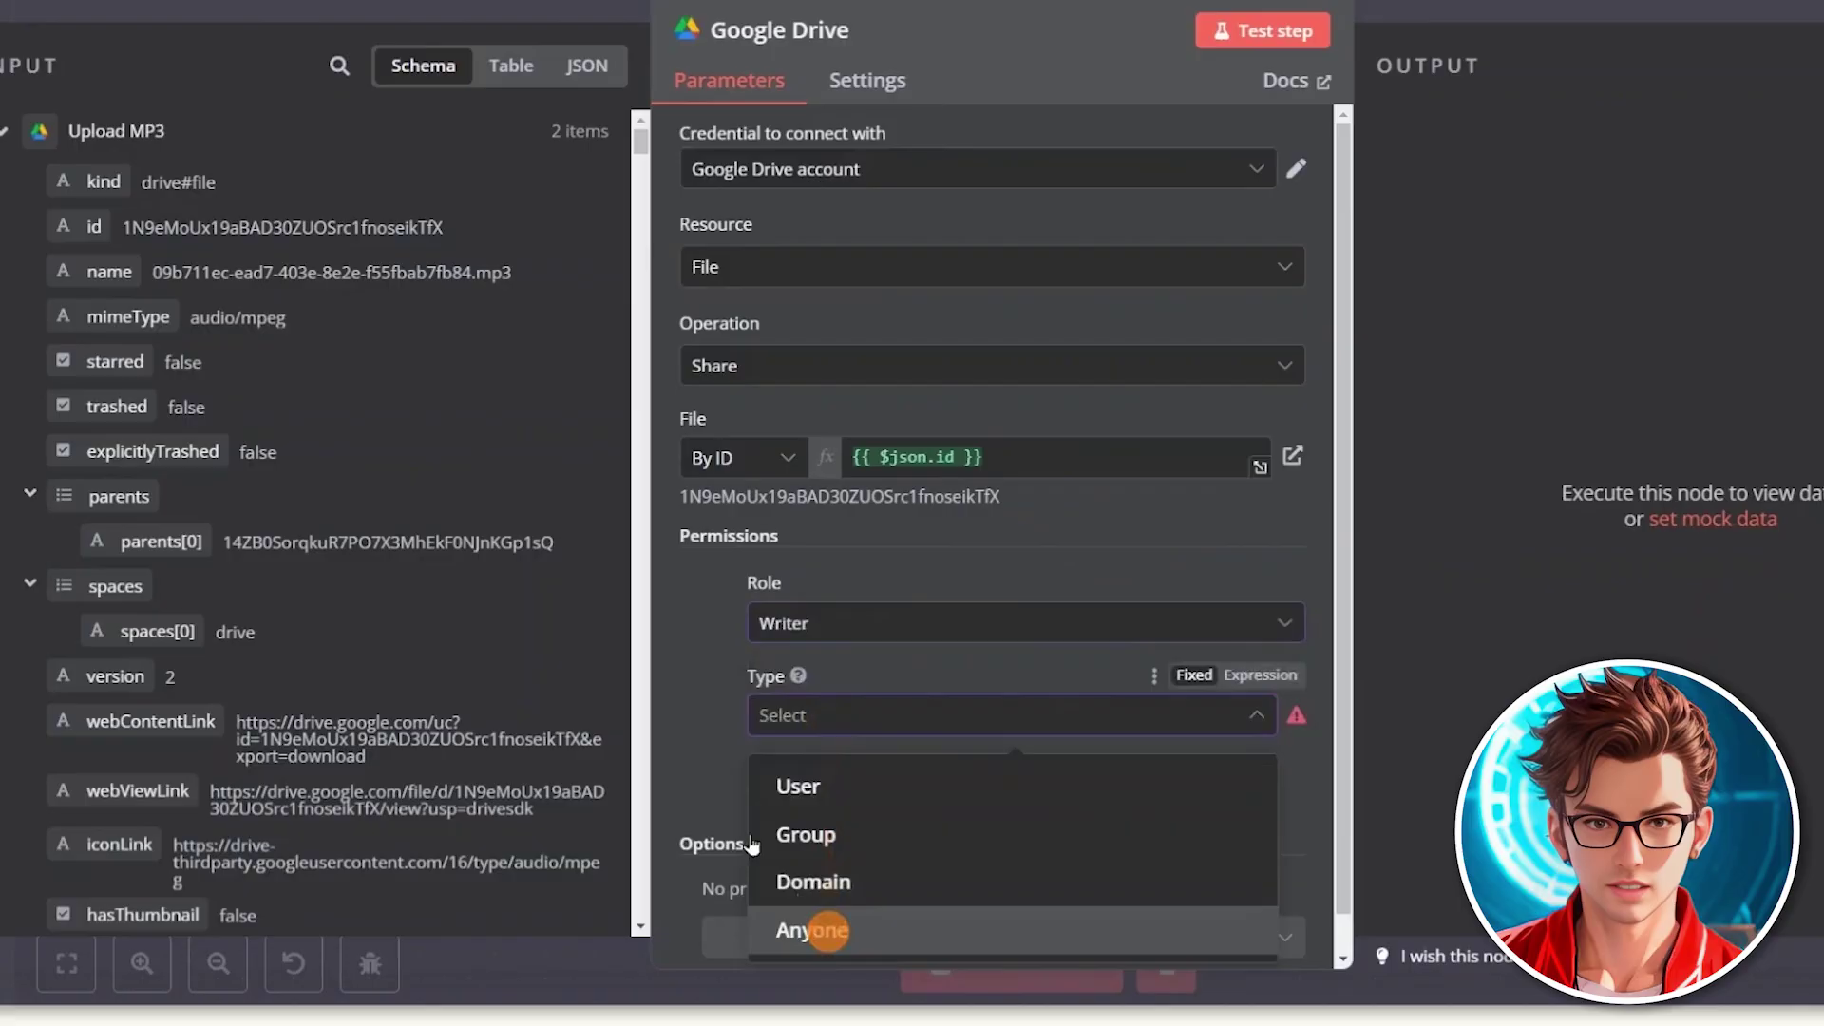
left_click(813, 930)
left_click(774, 804)
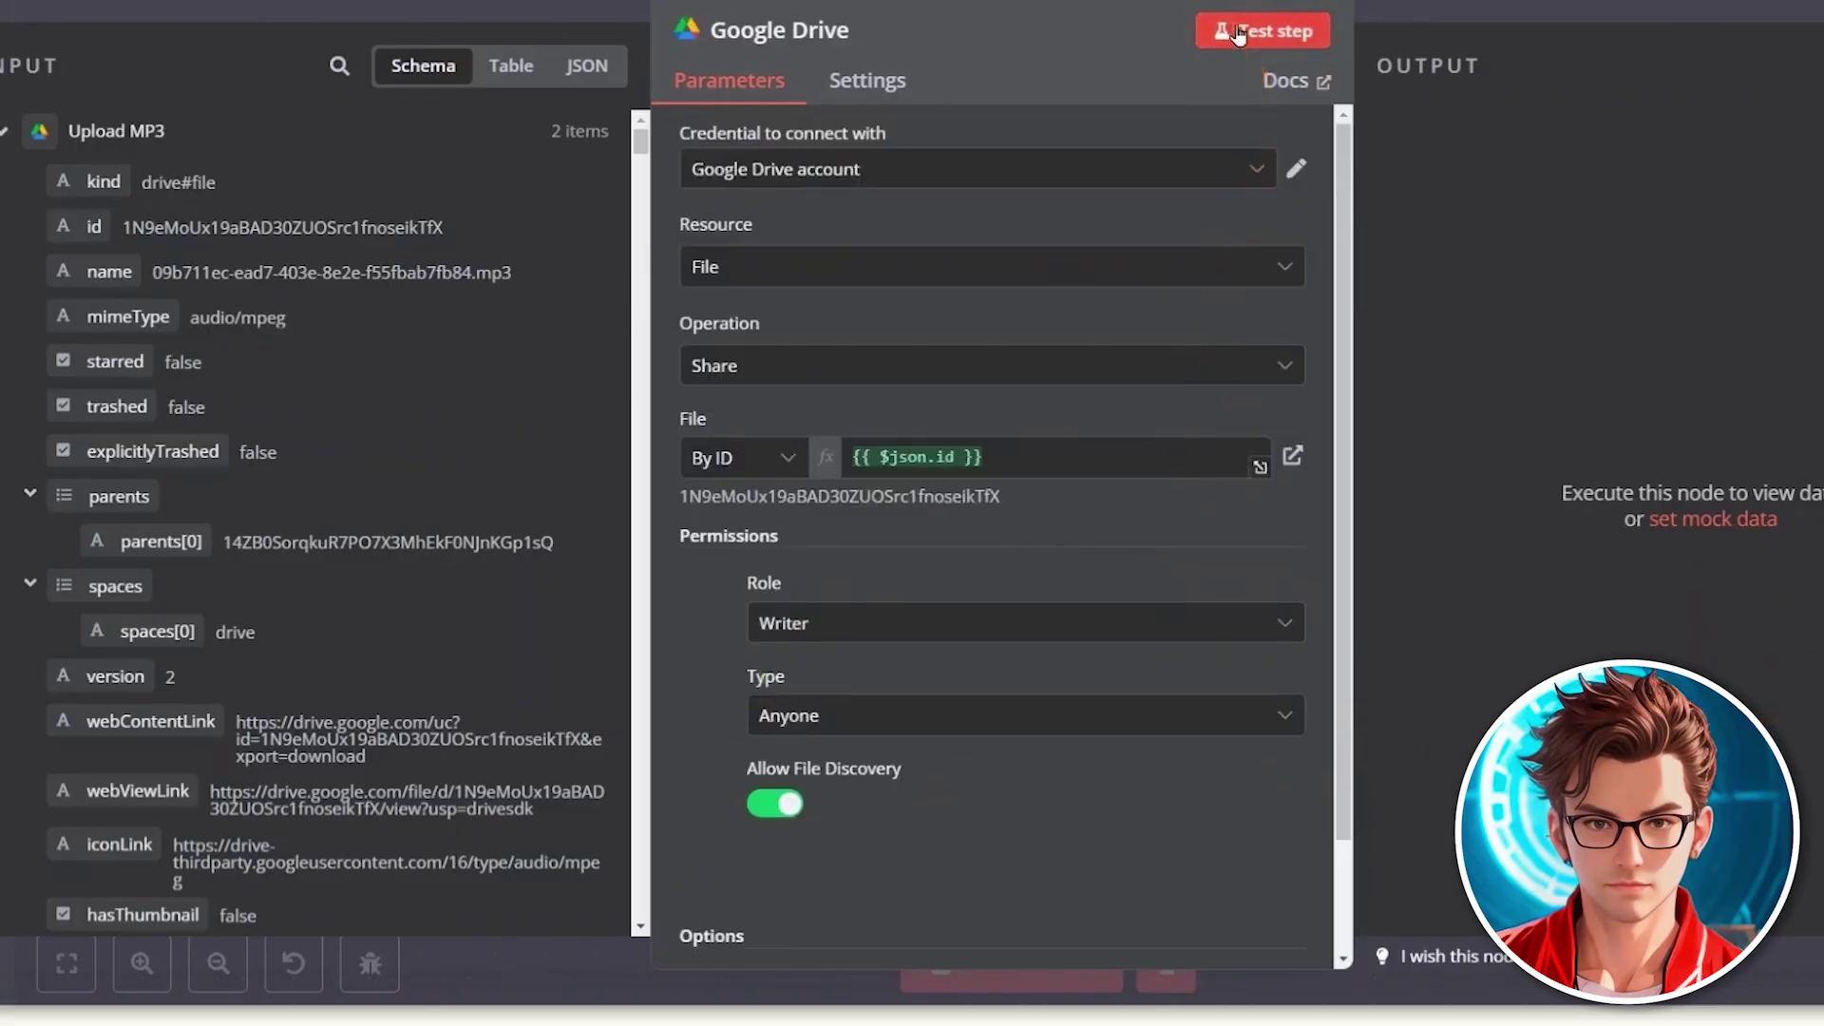
left_click(1238, 34)
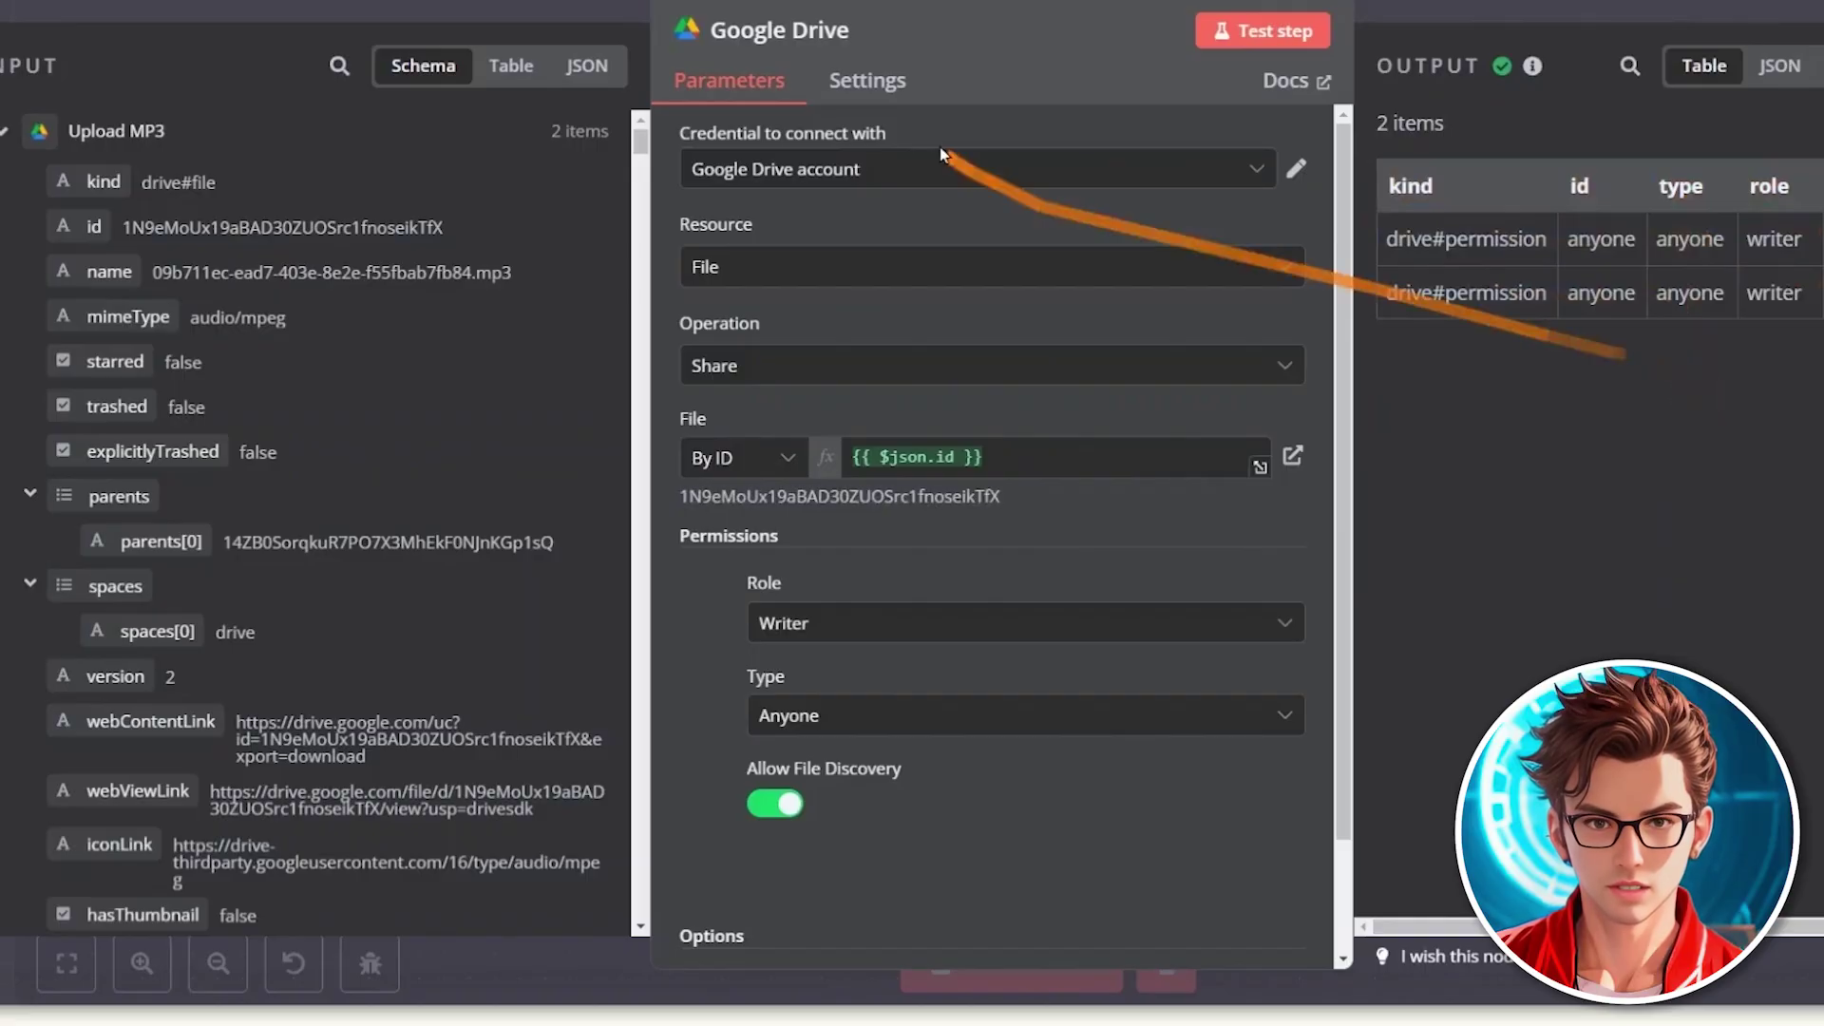
Step: Rename the share node to Update Access and align it and Upload MP3 with Text-to-Sound in the Generate Sounds section
left_click(850, 32)
type("u")
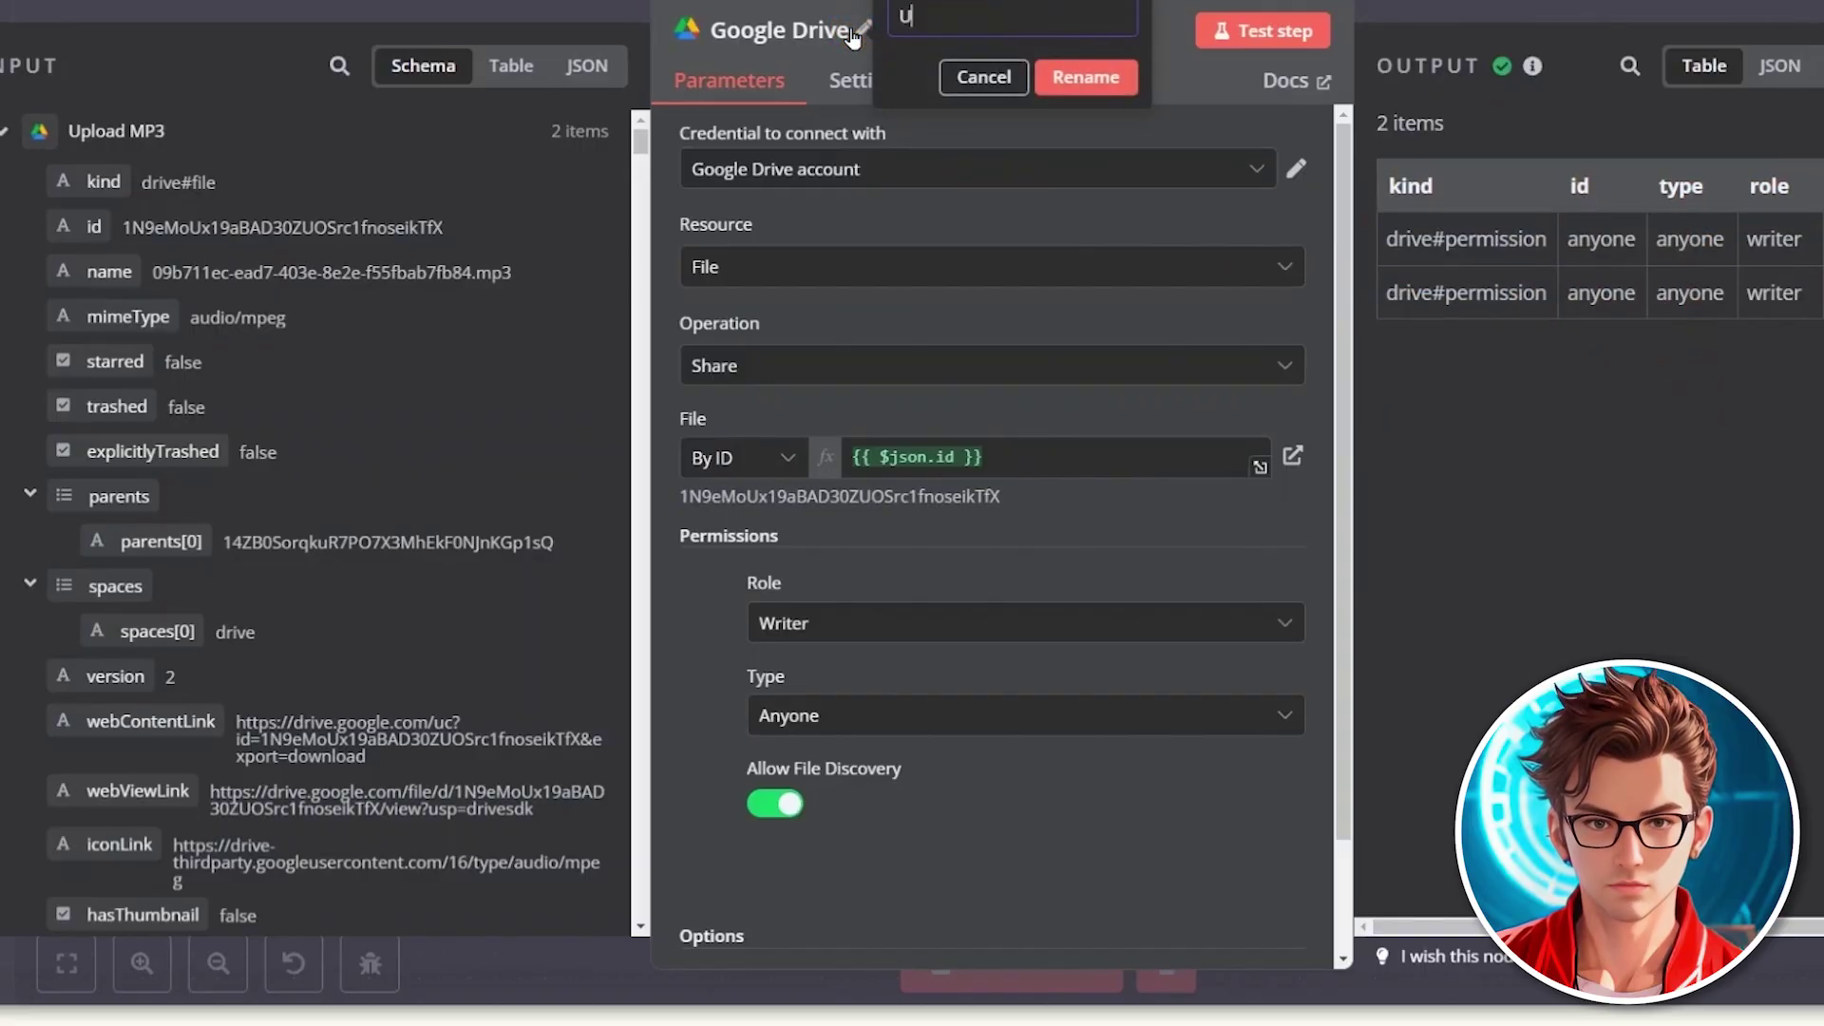
type("pdate A")
type("ccess")
key("Return")
key("Escape")
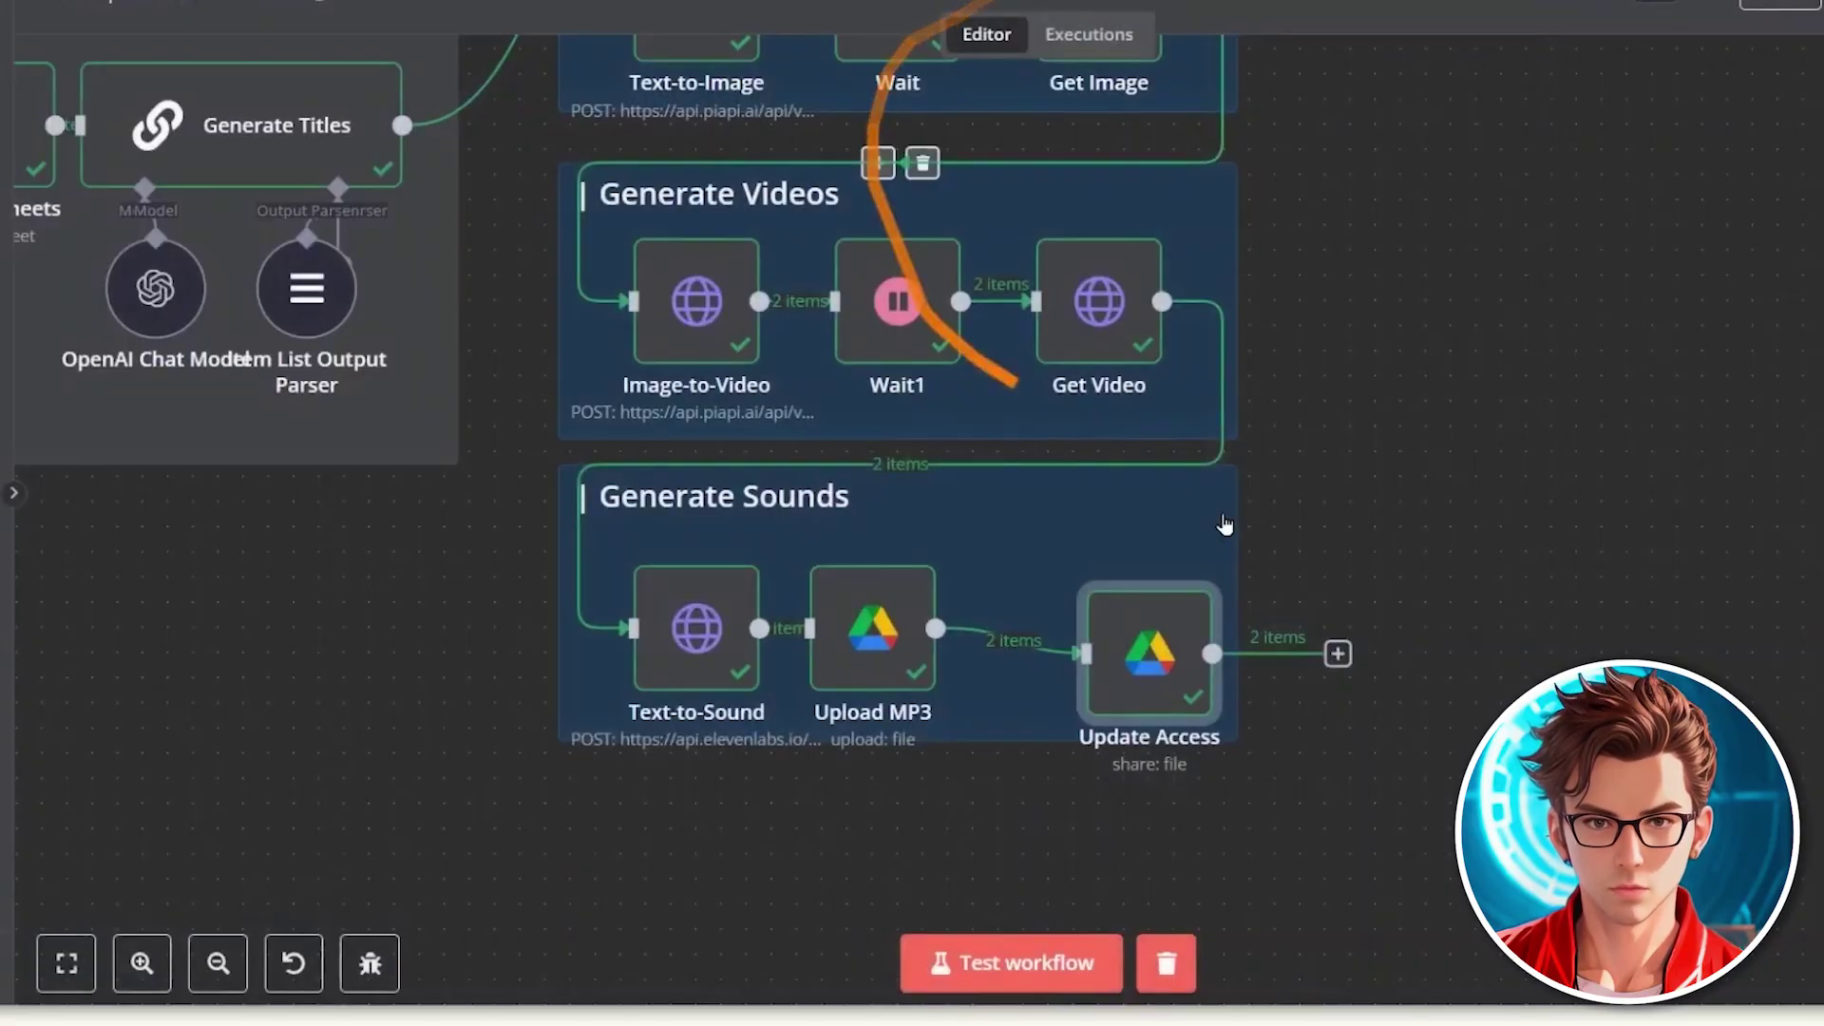
left_click_drag(1103, 657, 1053, 634)
left_click_drag(920, 626, 946, 627)
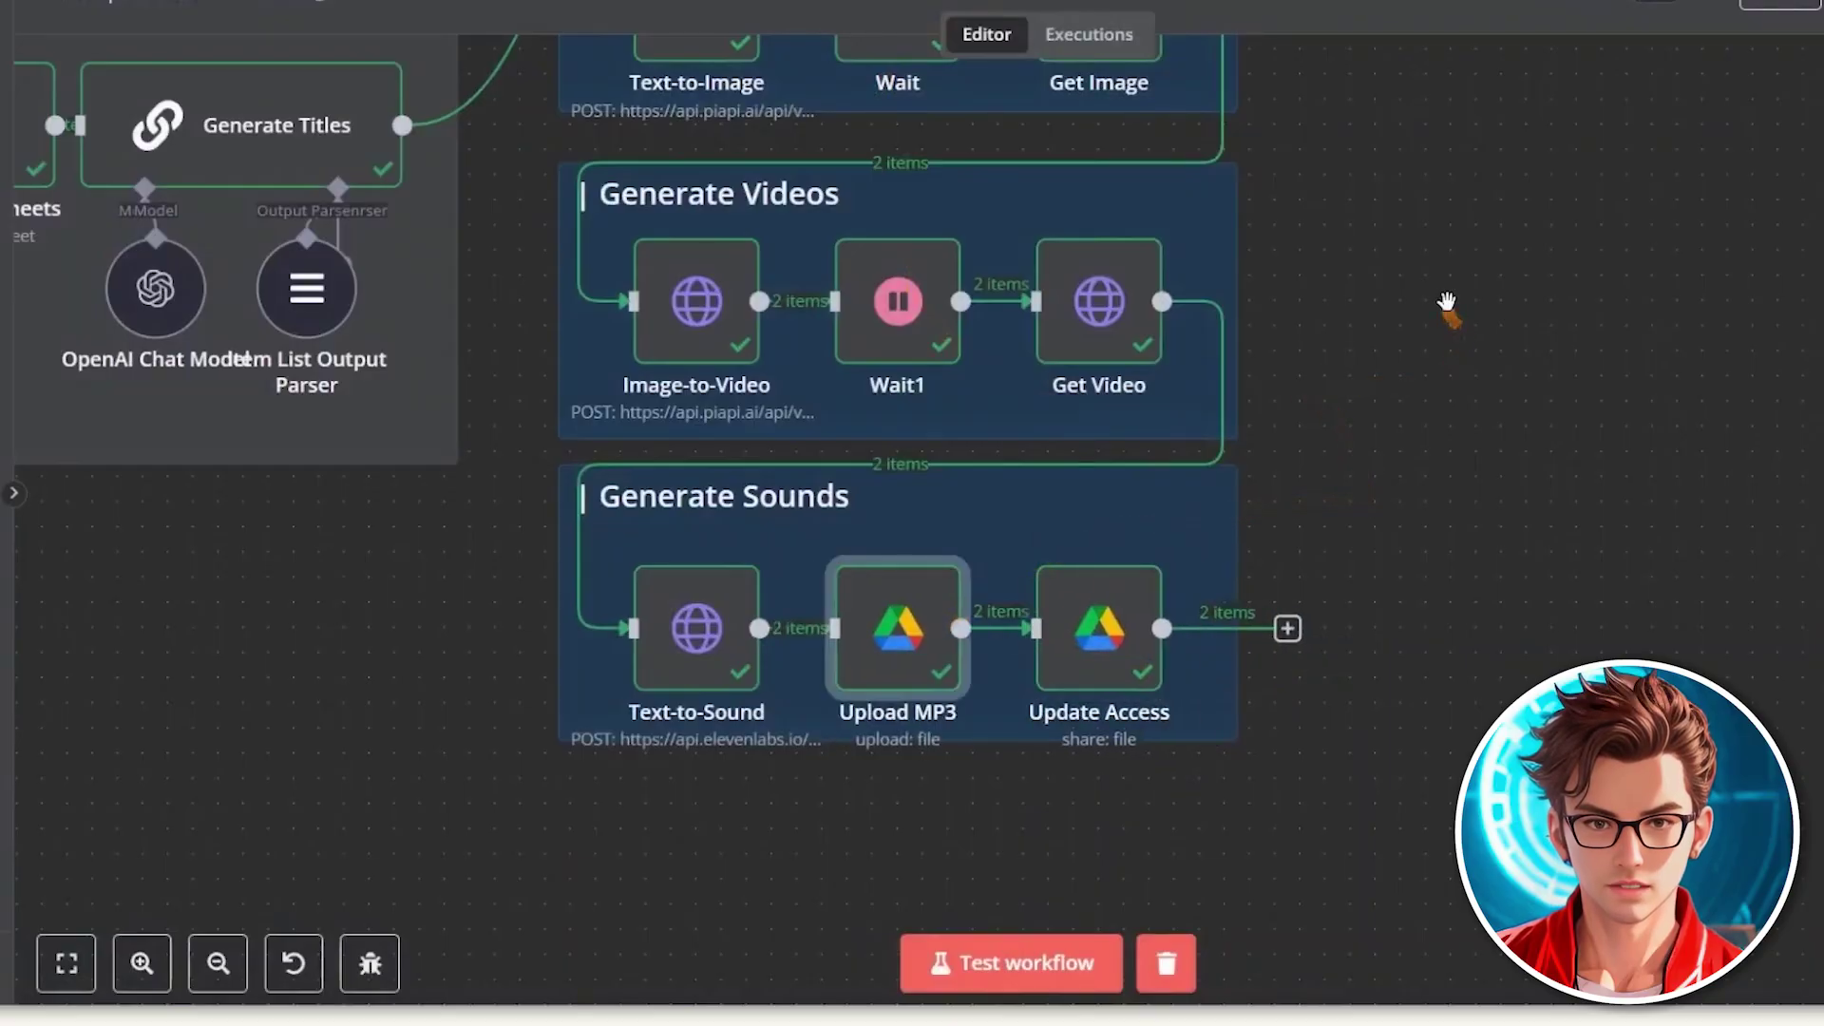
Step: Add a Merge node with 4 inputs for the OUTPUT: Final Video section
scroll(1447, 294, "down", 2)
left_click_drag(1447, 293, 1468, 549)
scroll(1573, 542, "down", 1)
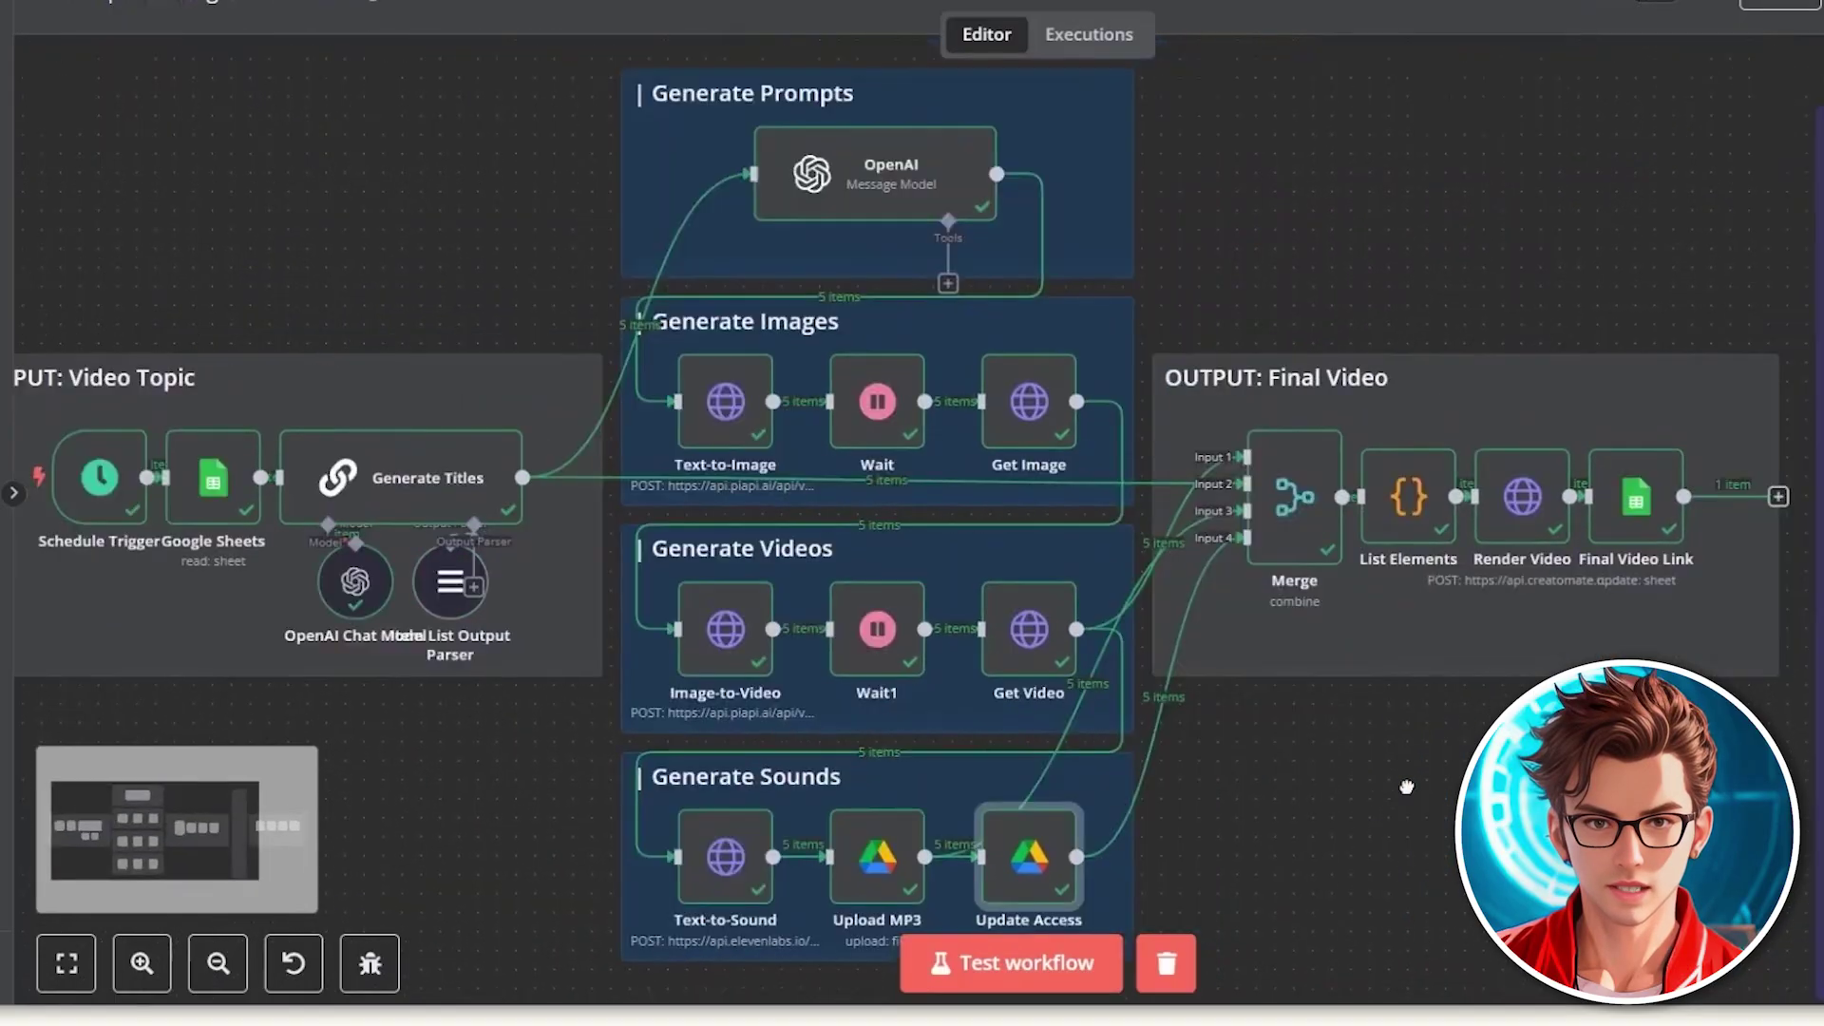
left_click_drag(1406, 787, 1394, 795)
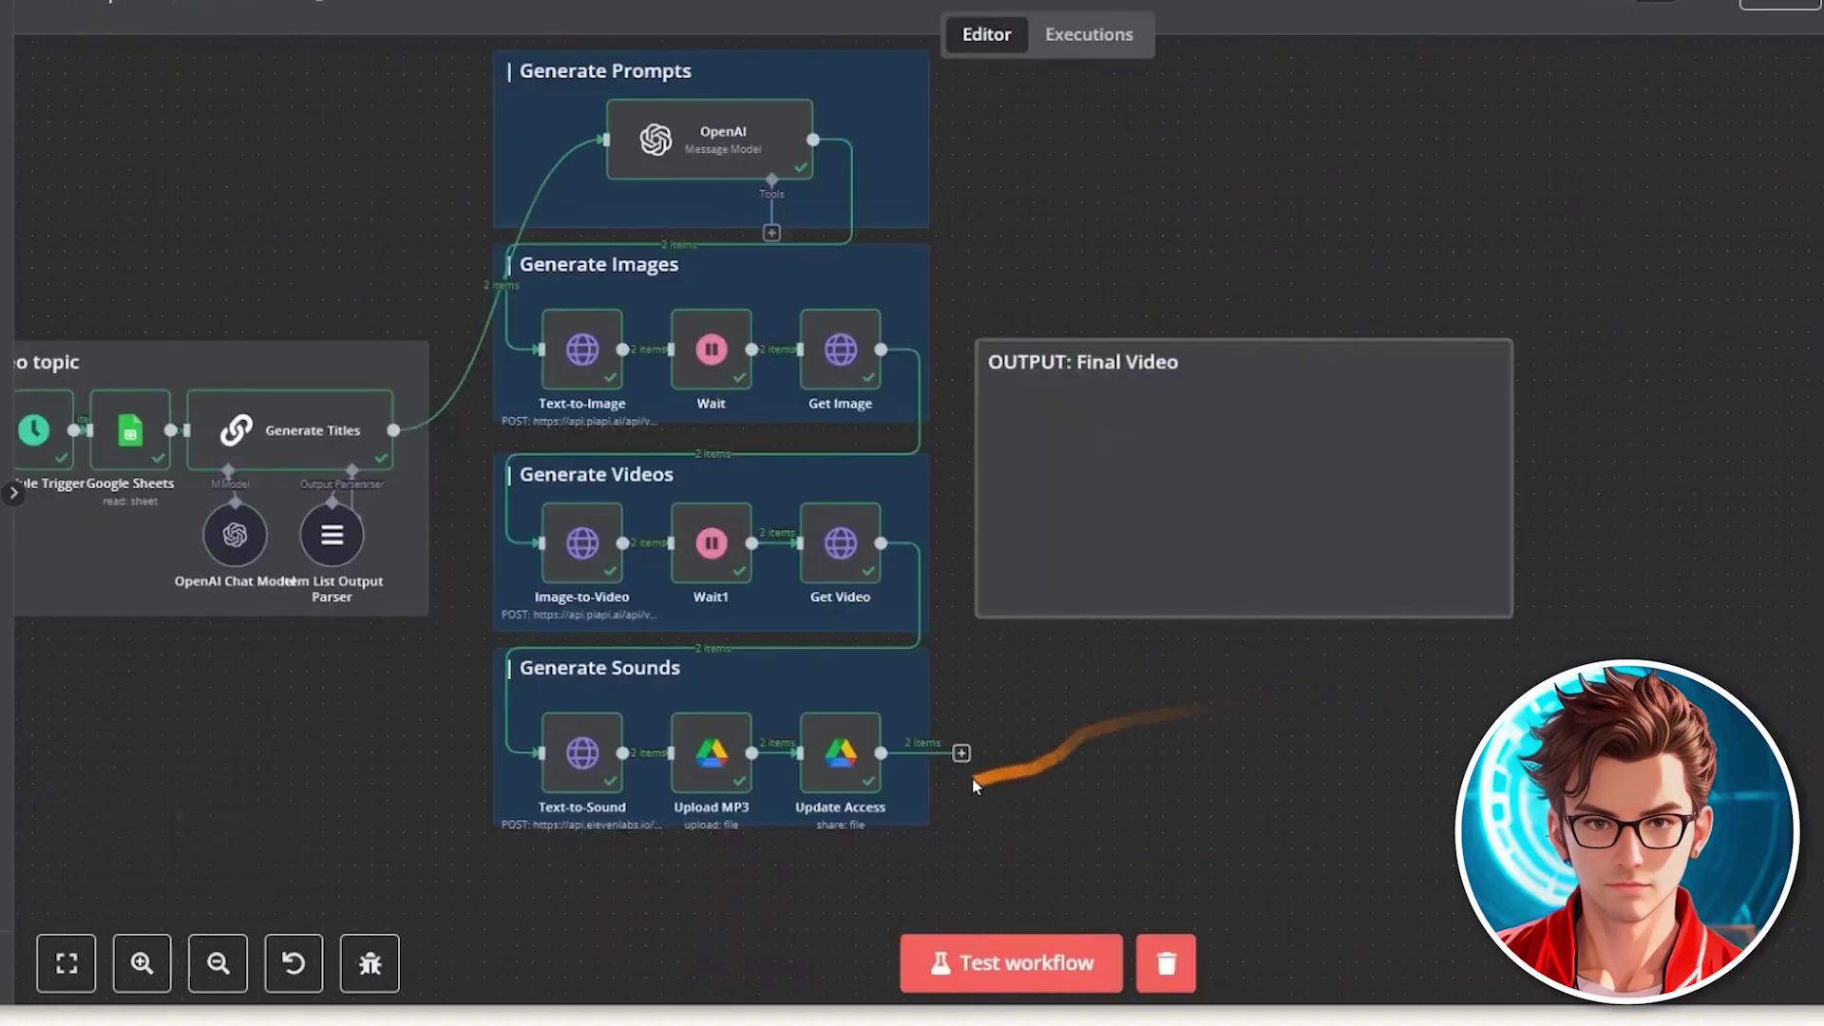
left_click_drag(966, 746, 993, 480)
type("merge")
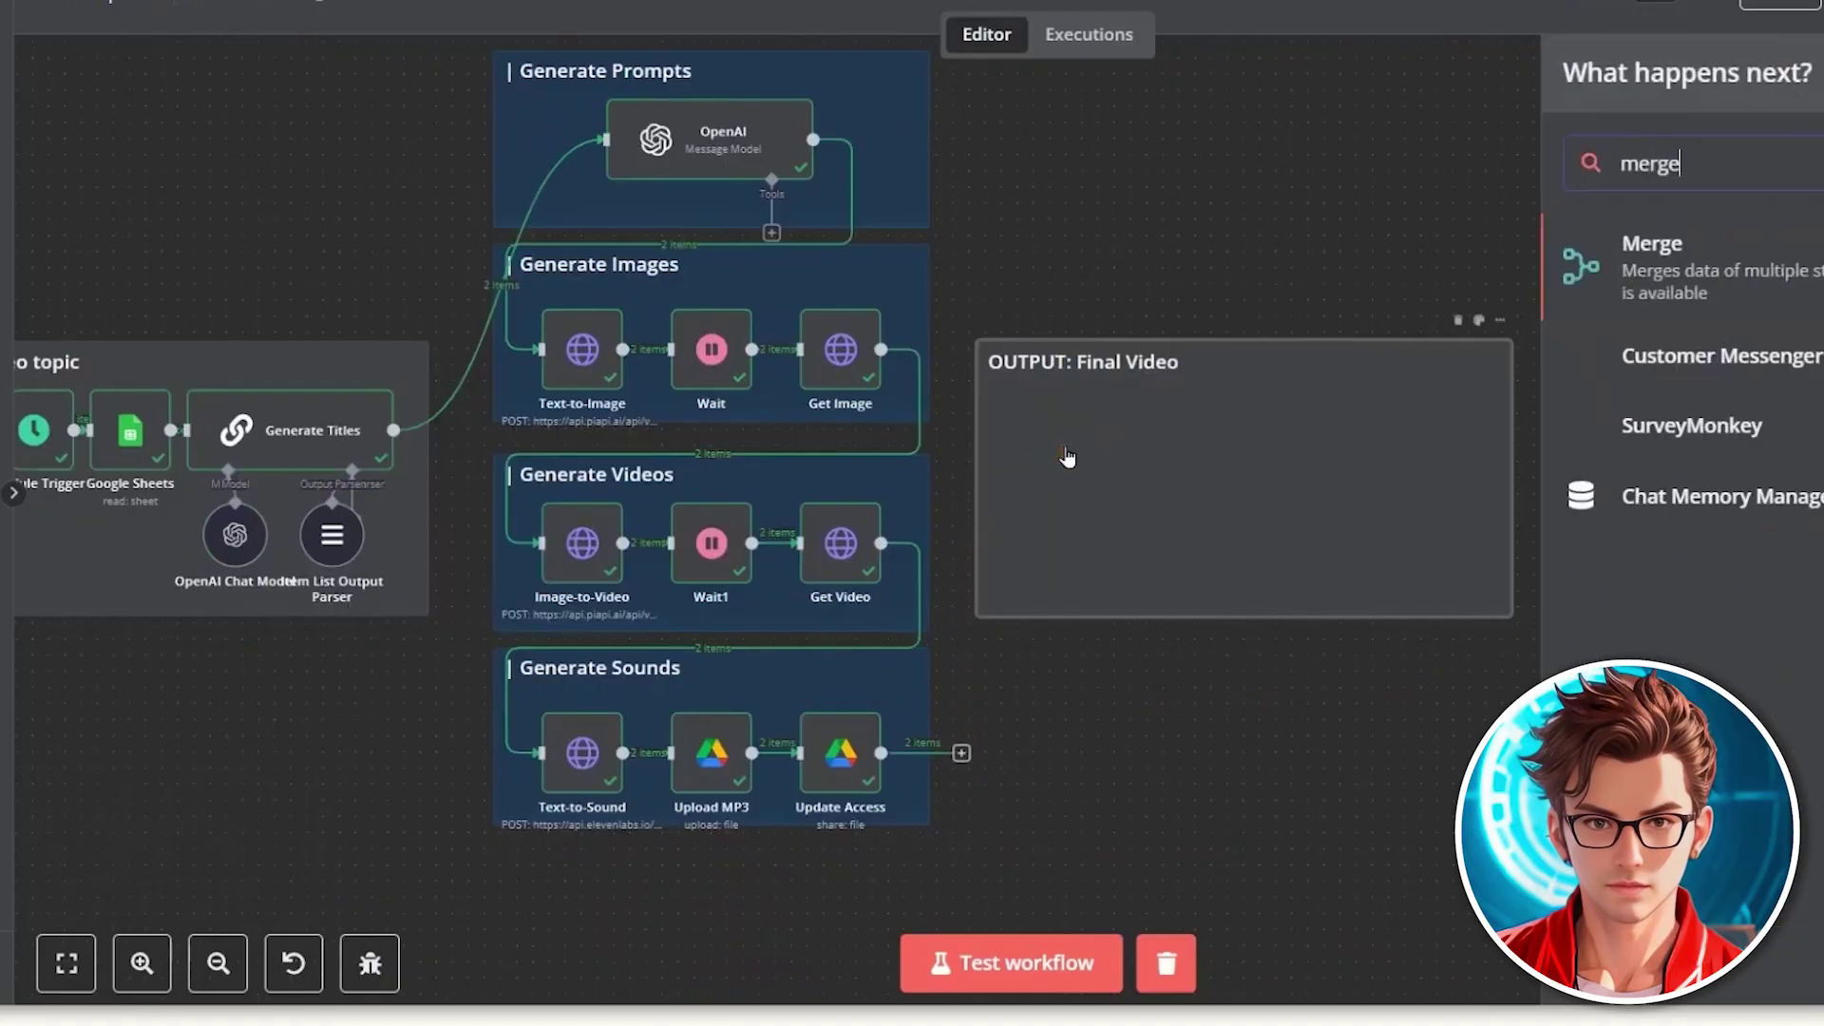
key("Return")
left_click(744, 281)
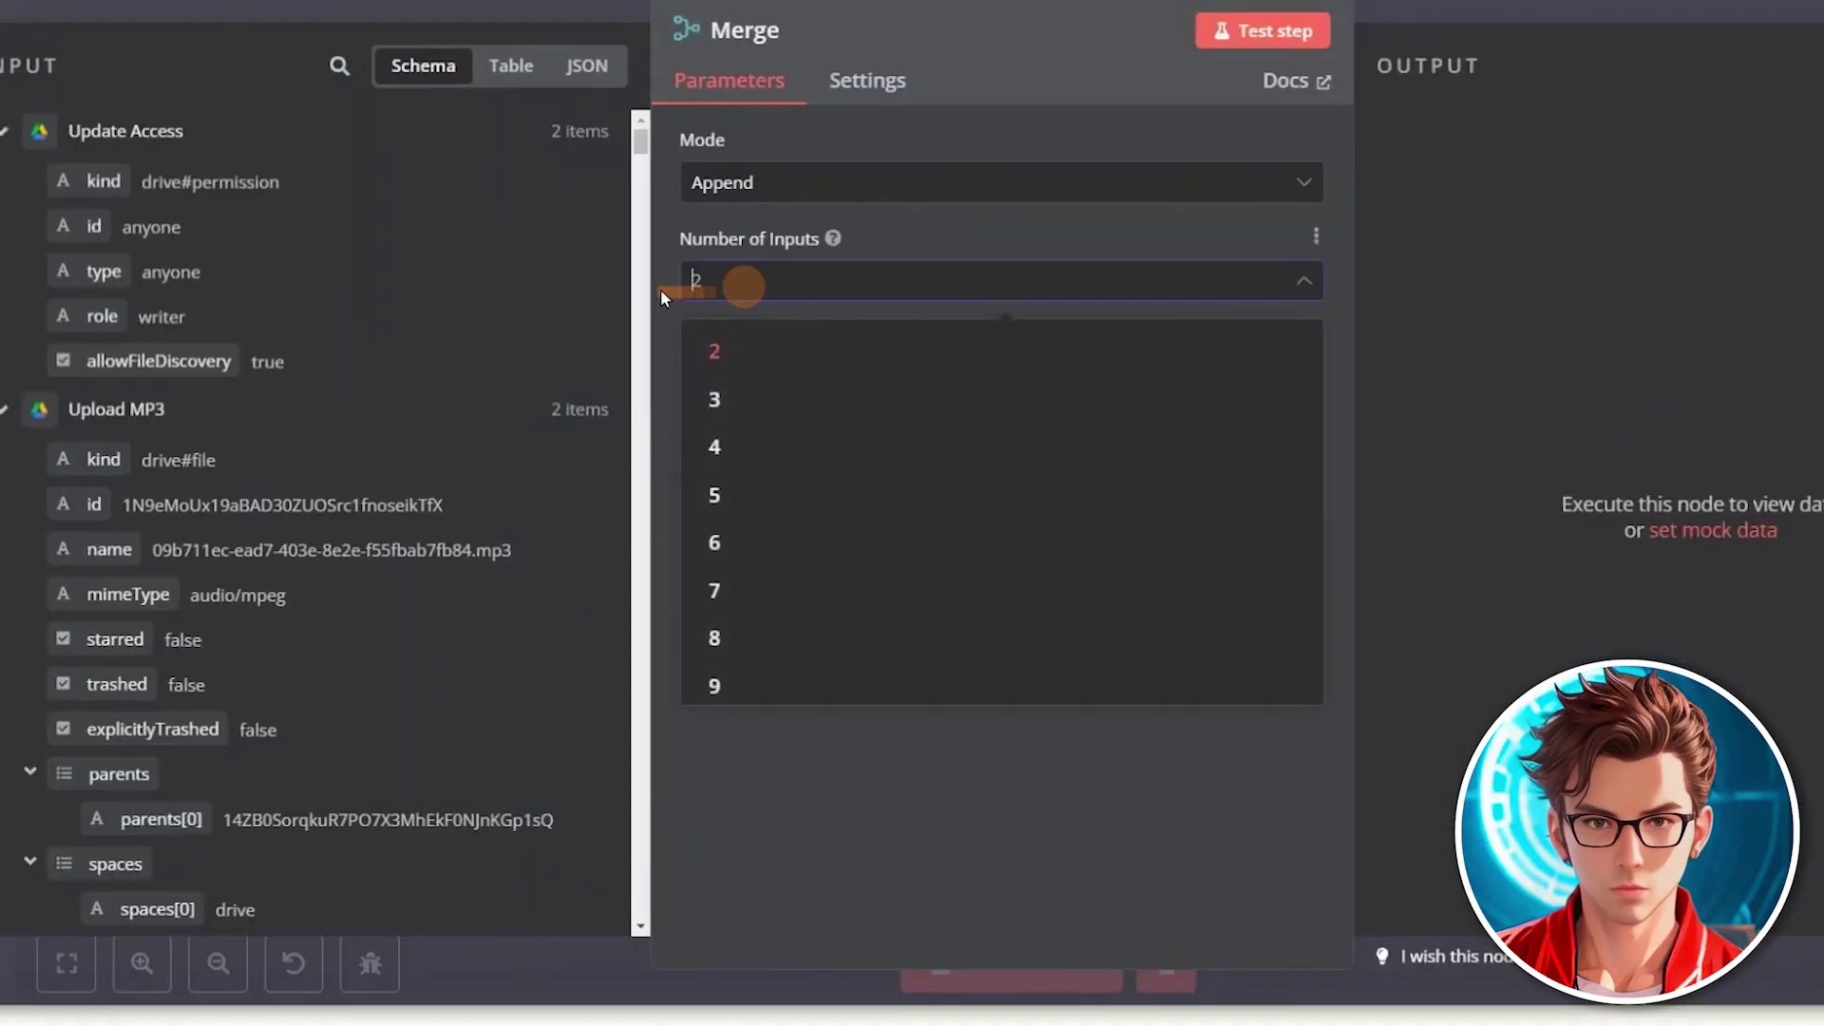
type("4")
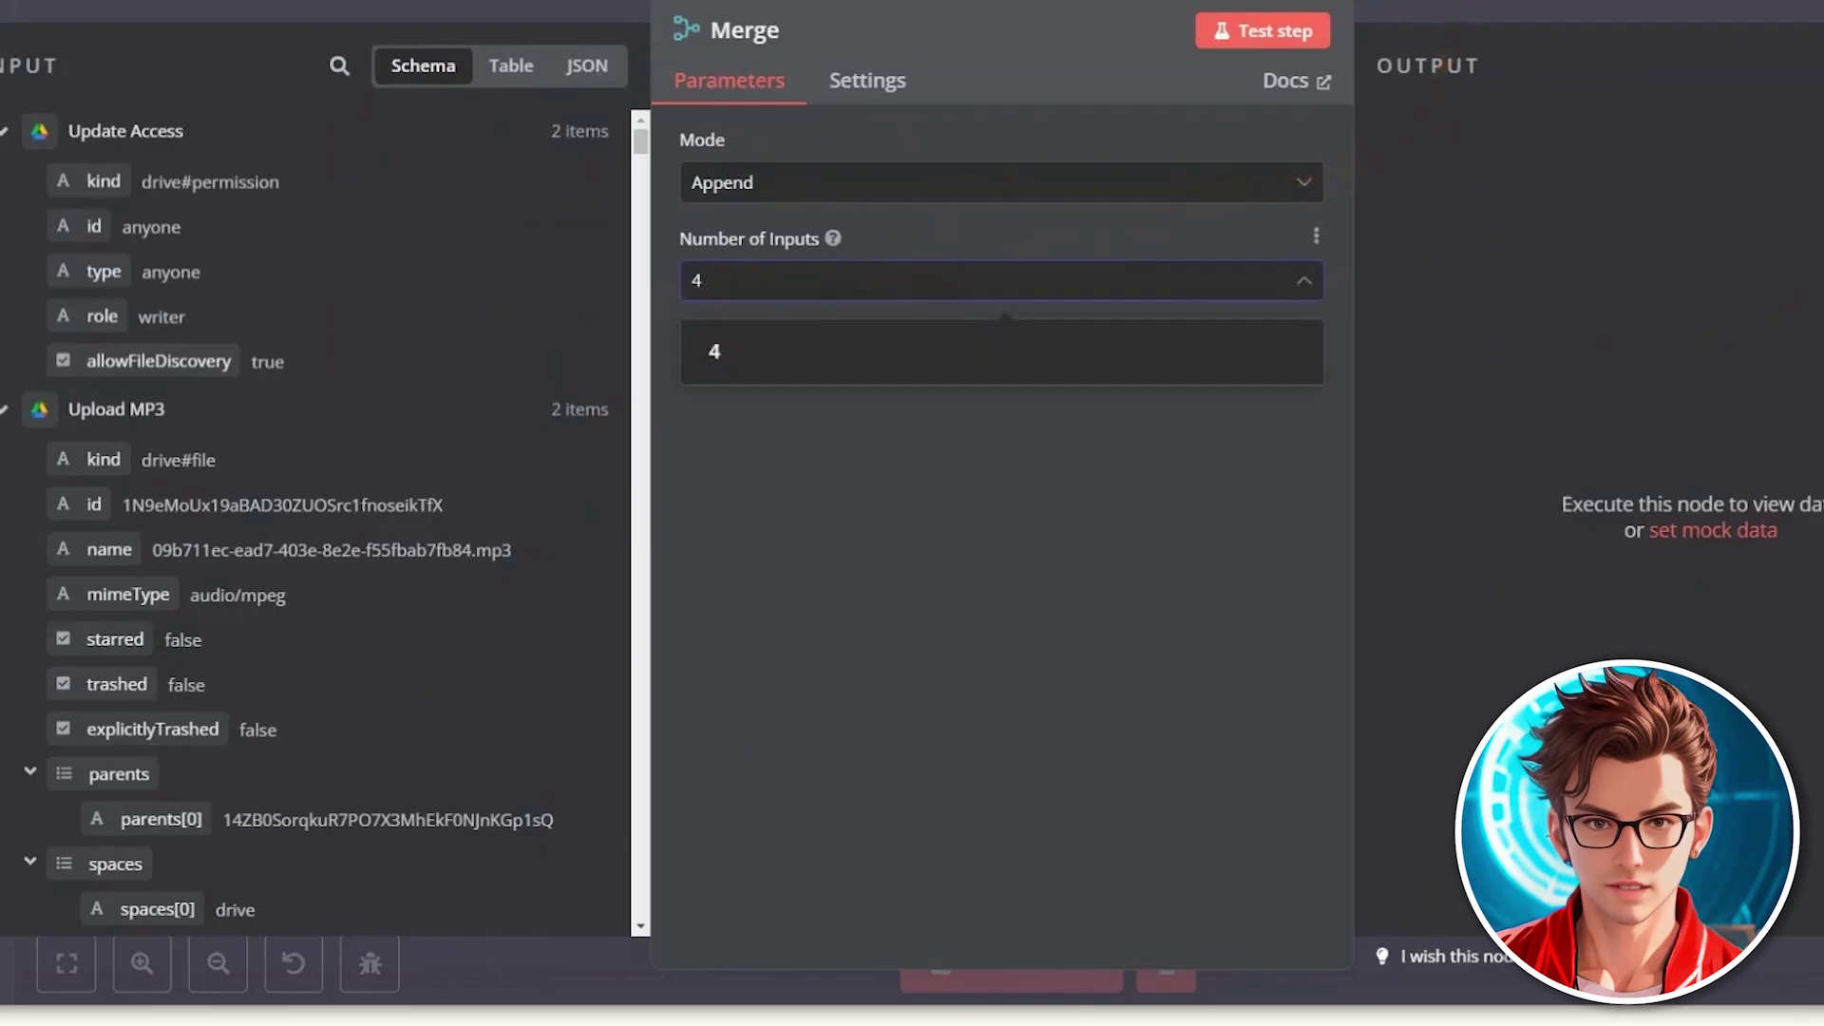
key("Return")
key("Escape")
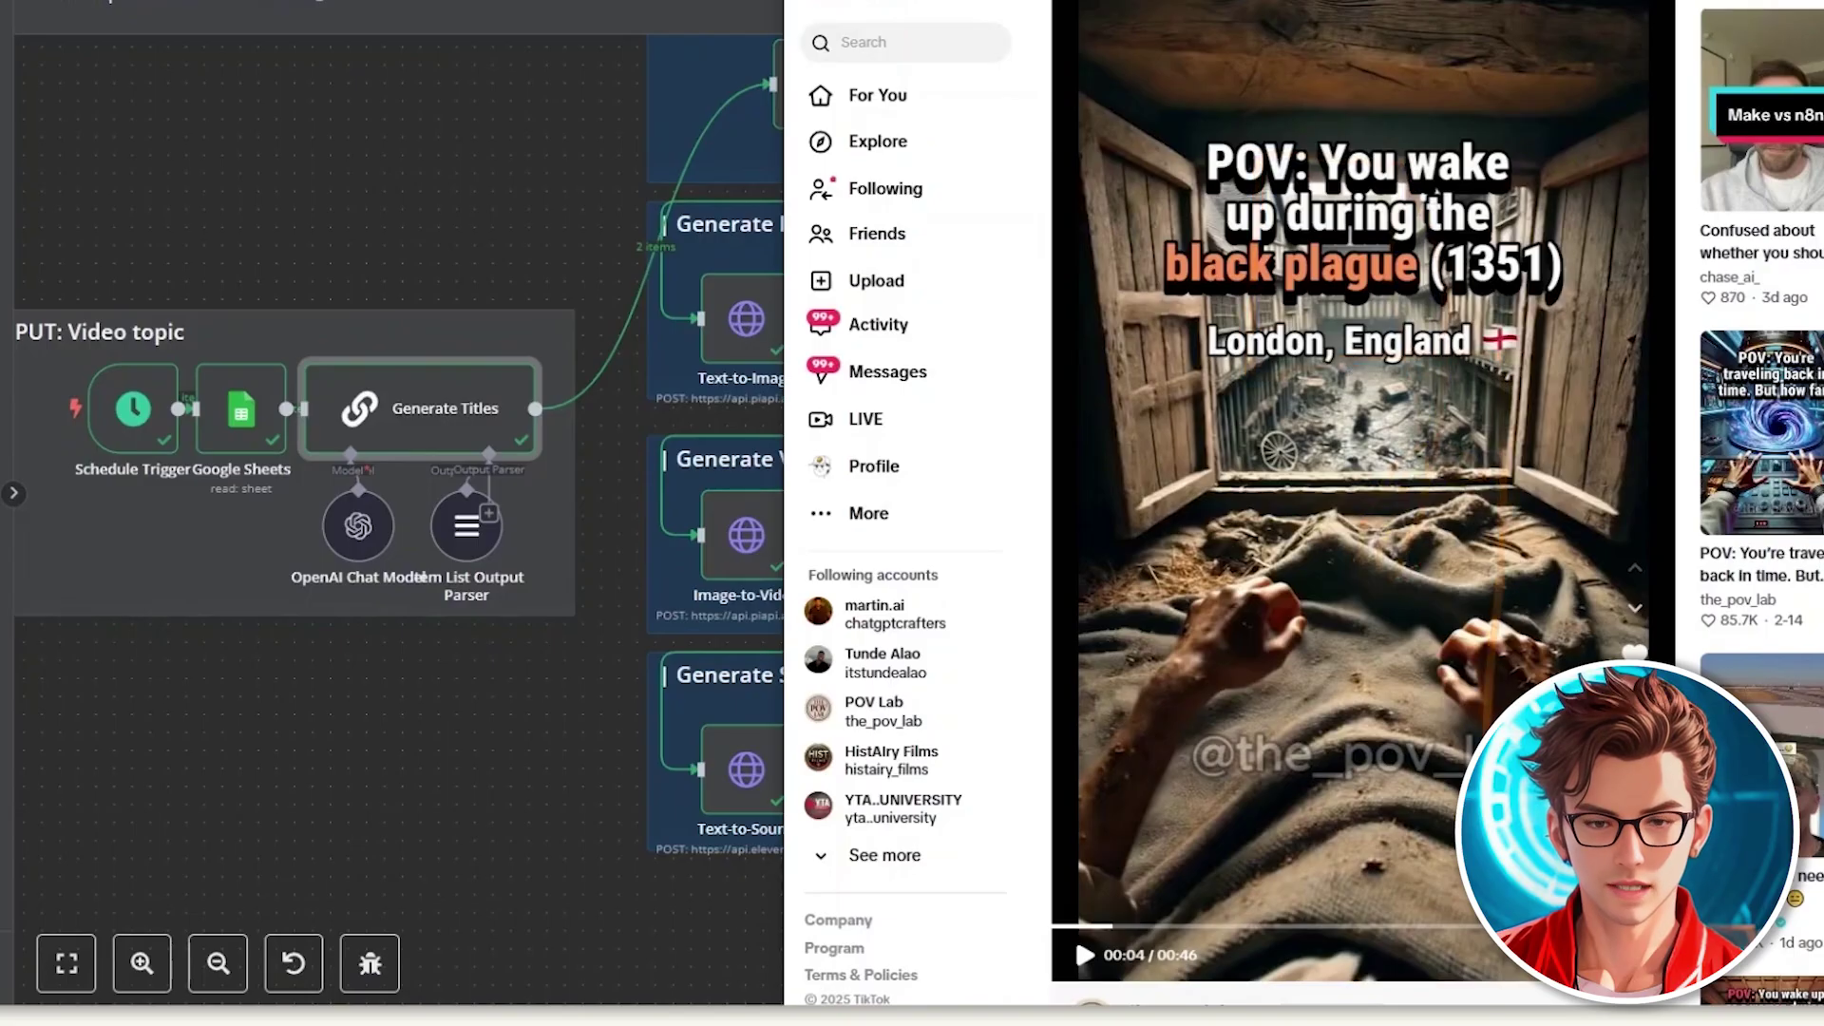
Step: Connect Generate Titles, Get Video, Upload MP3 and Update Access to Inputs 1, 2, 3 and 4 of the Merge node respectively
left_click(520, 785)
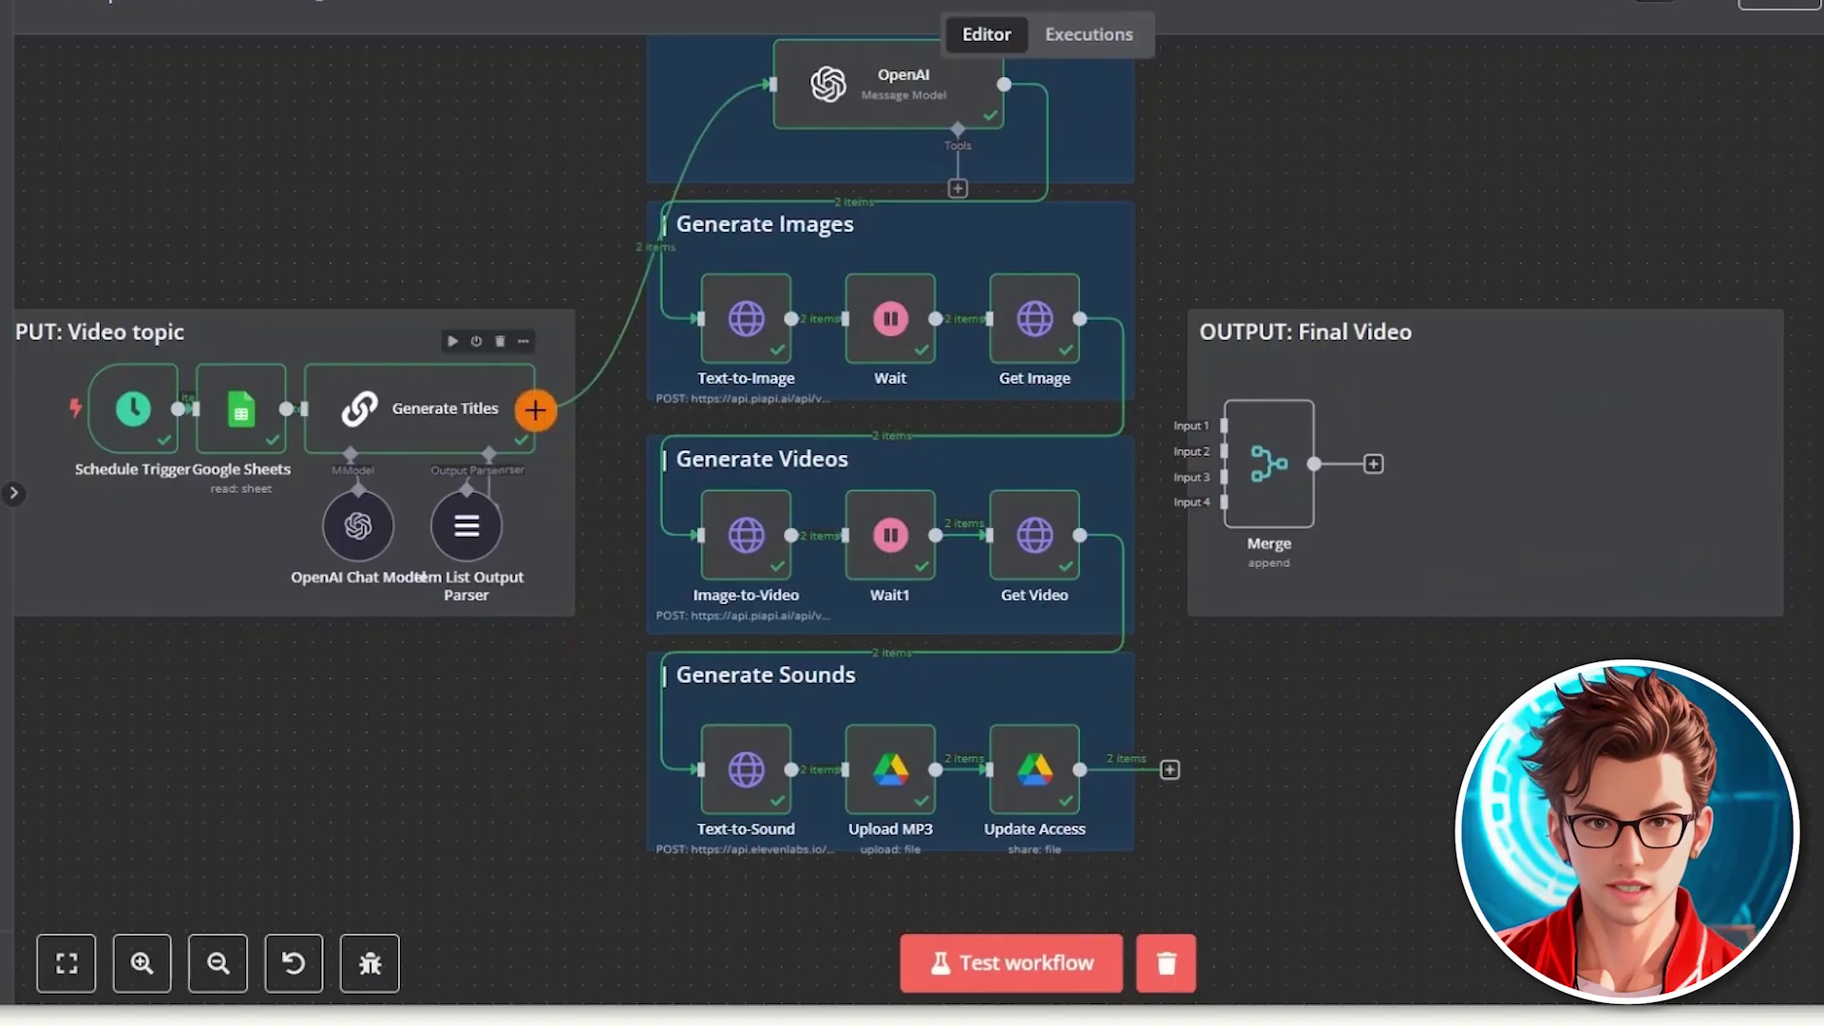
left_click_drag(536, 410, 1222, 424)
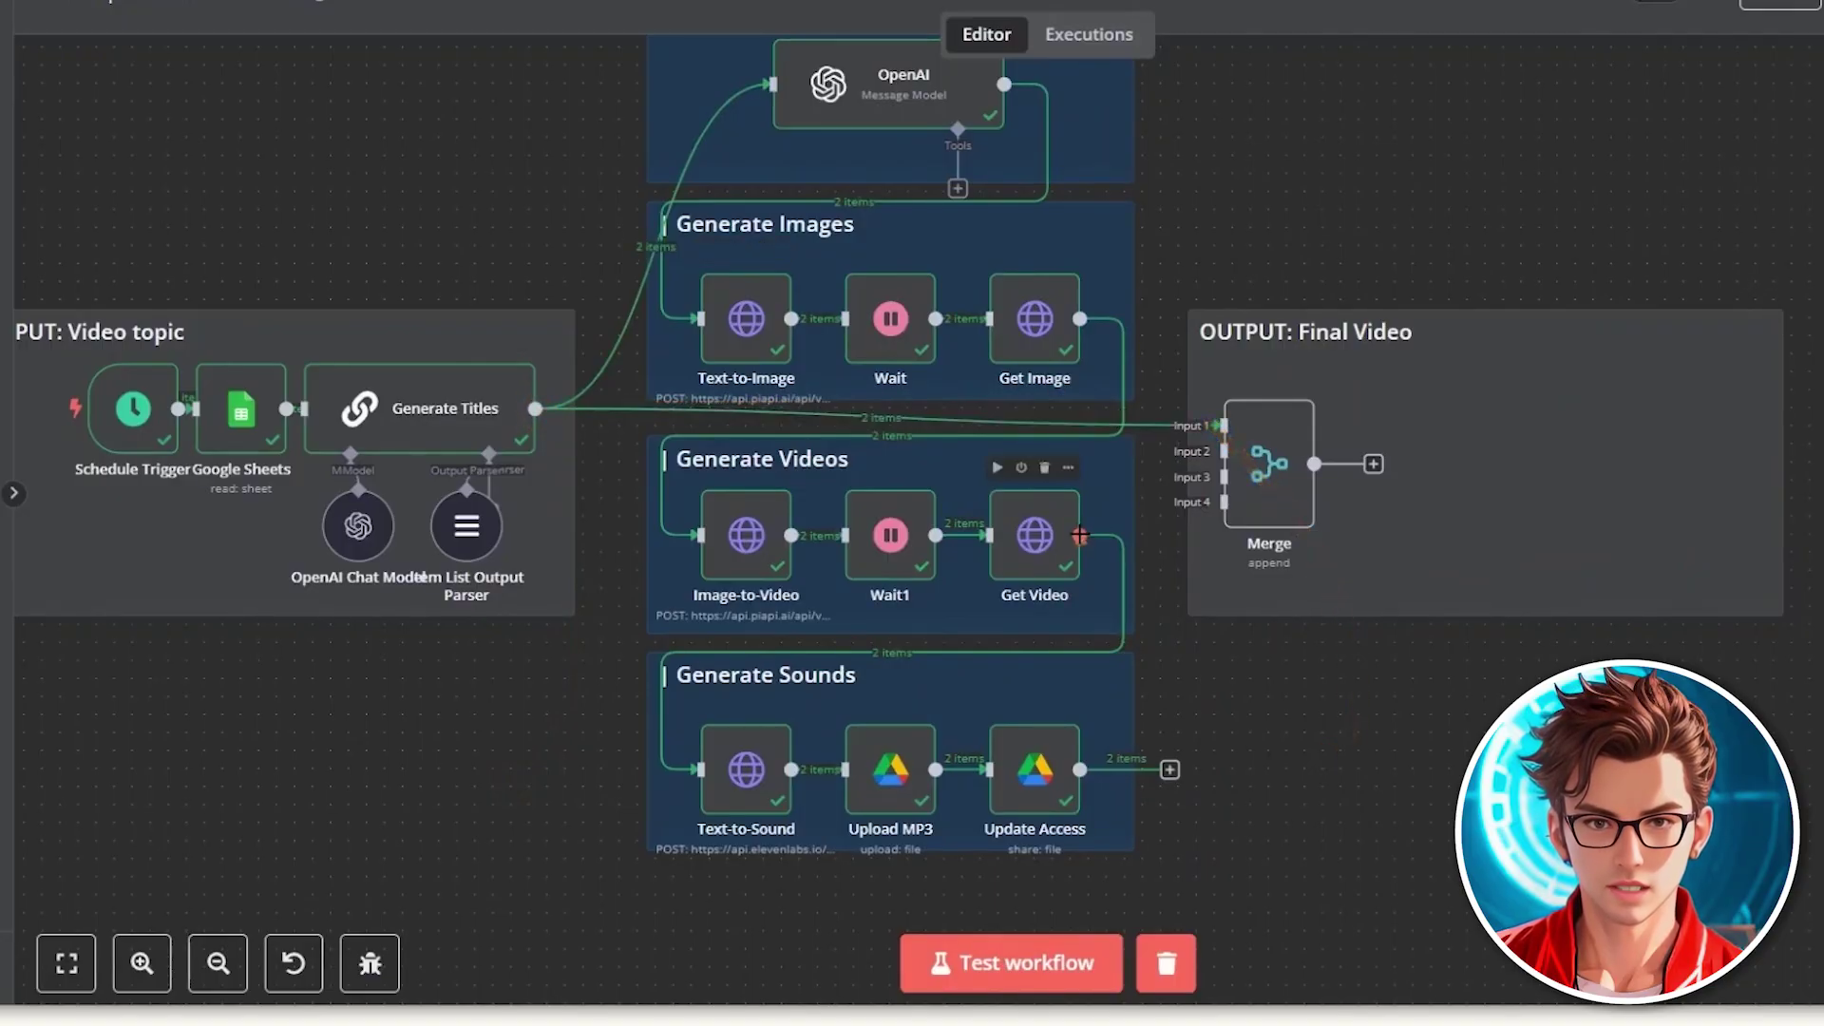
left_click_drag(1085, 533, 1224, 452)
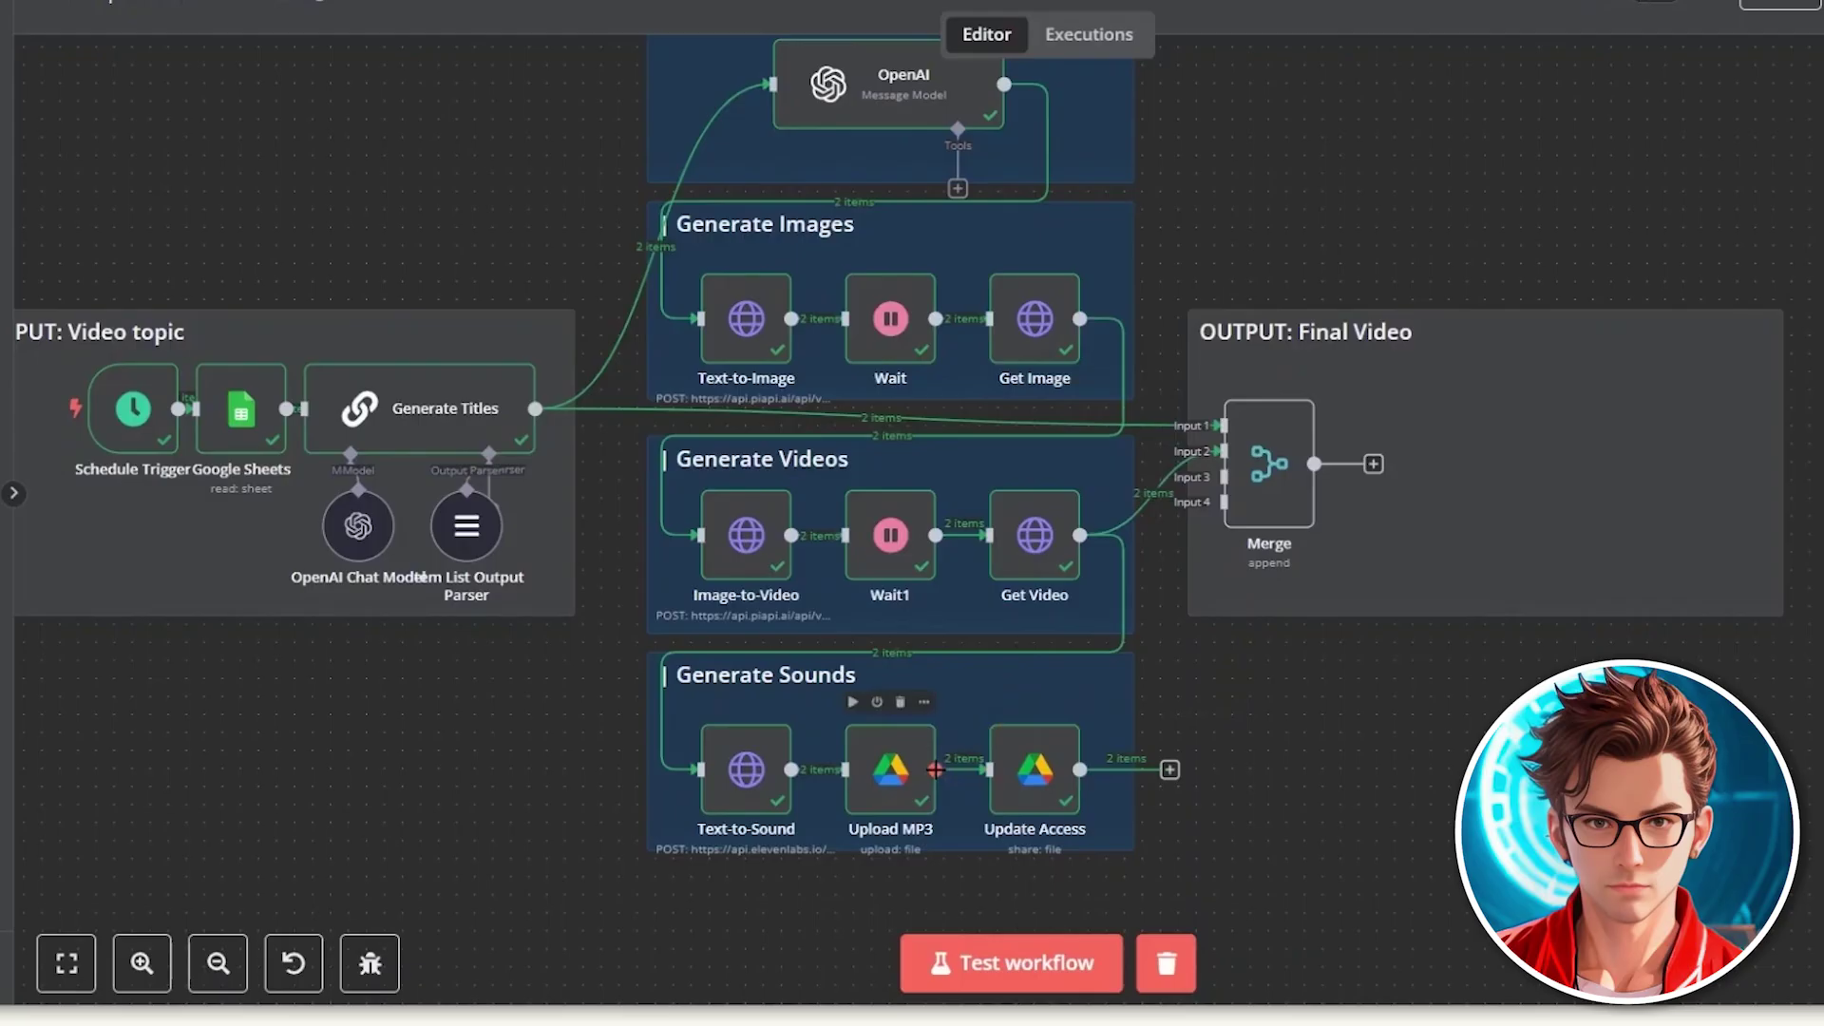
left_click_drag(936, 770, 1224, 480)
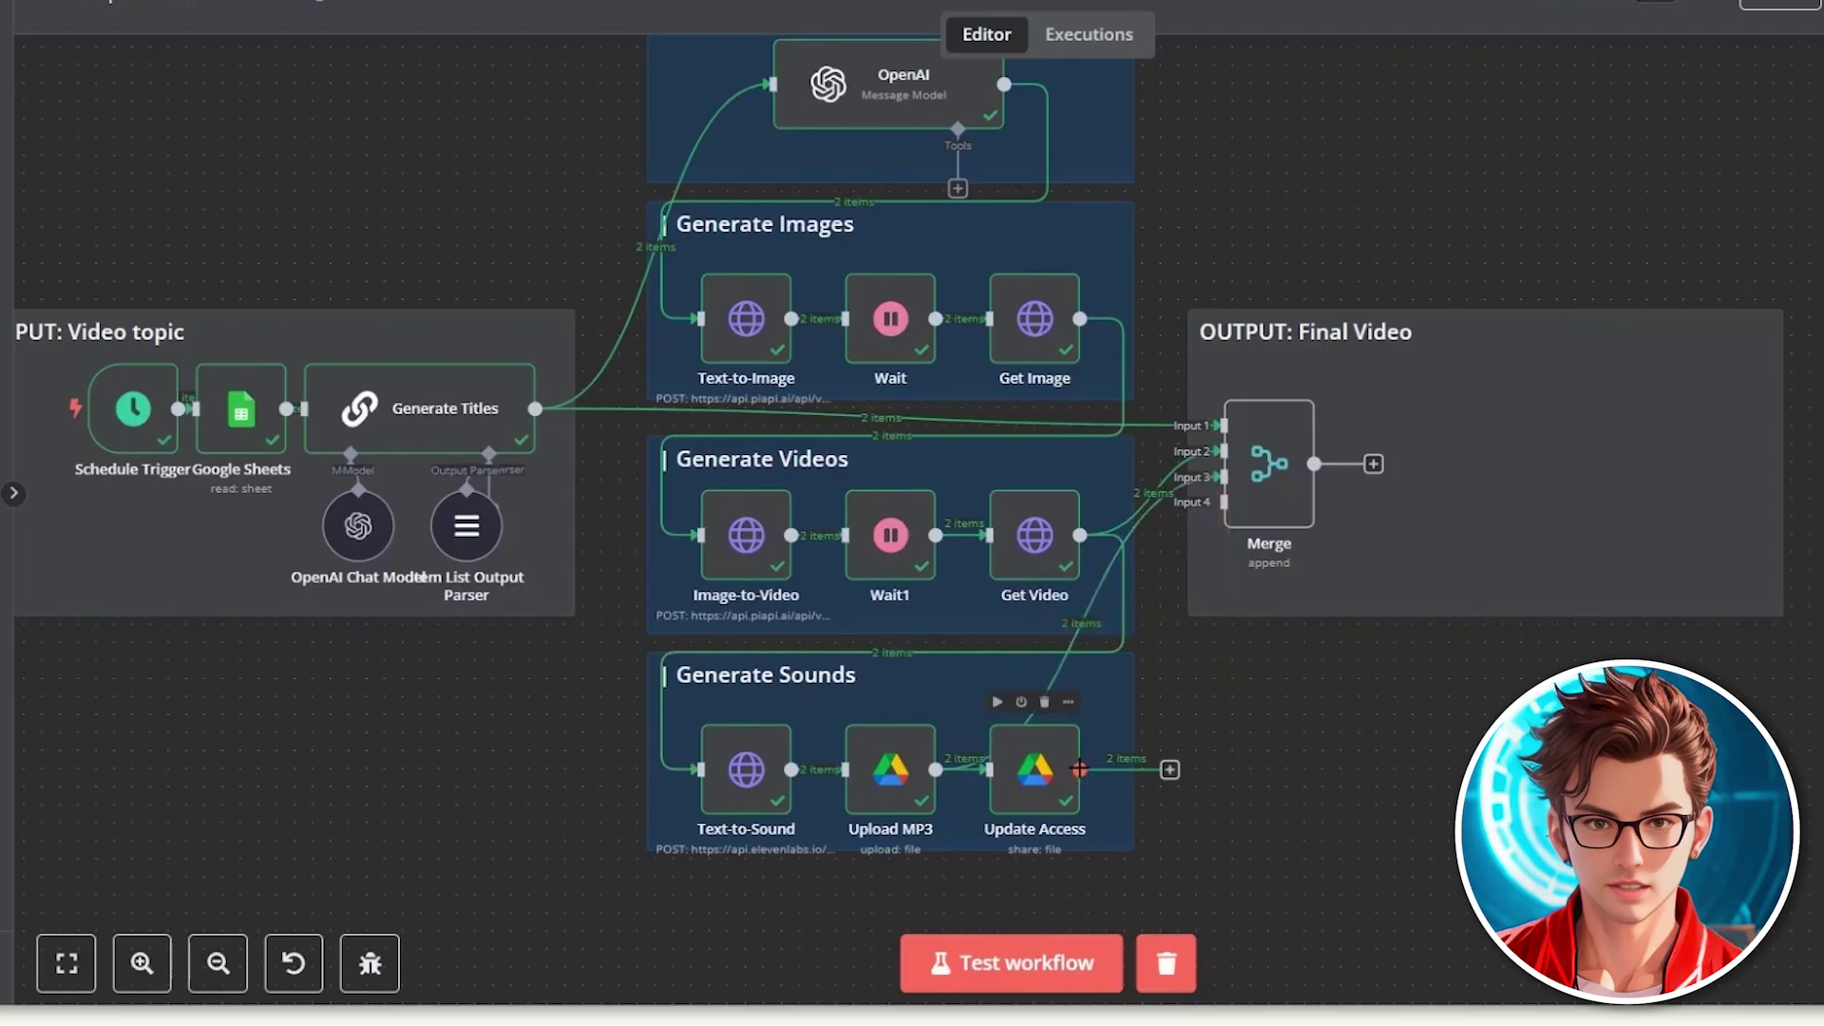
left_click_drag(1080, 770, 1225, 503)
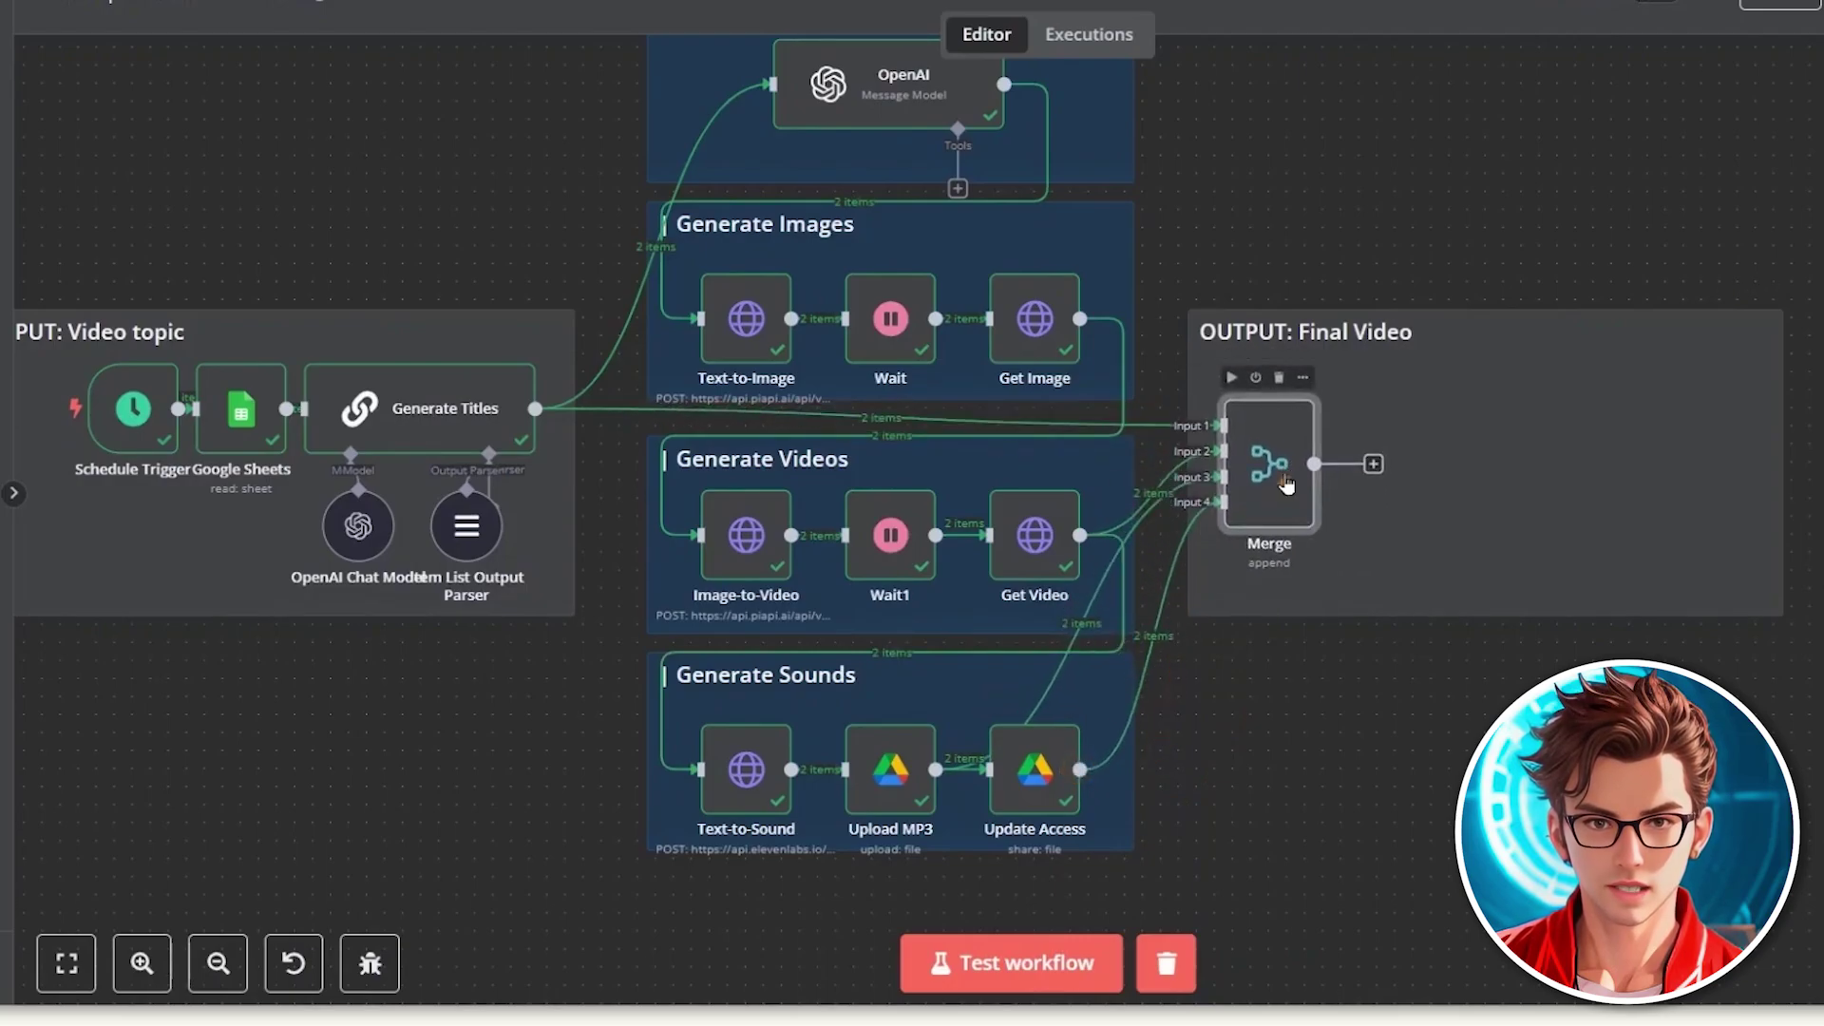
left_click(1039, 758)
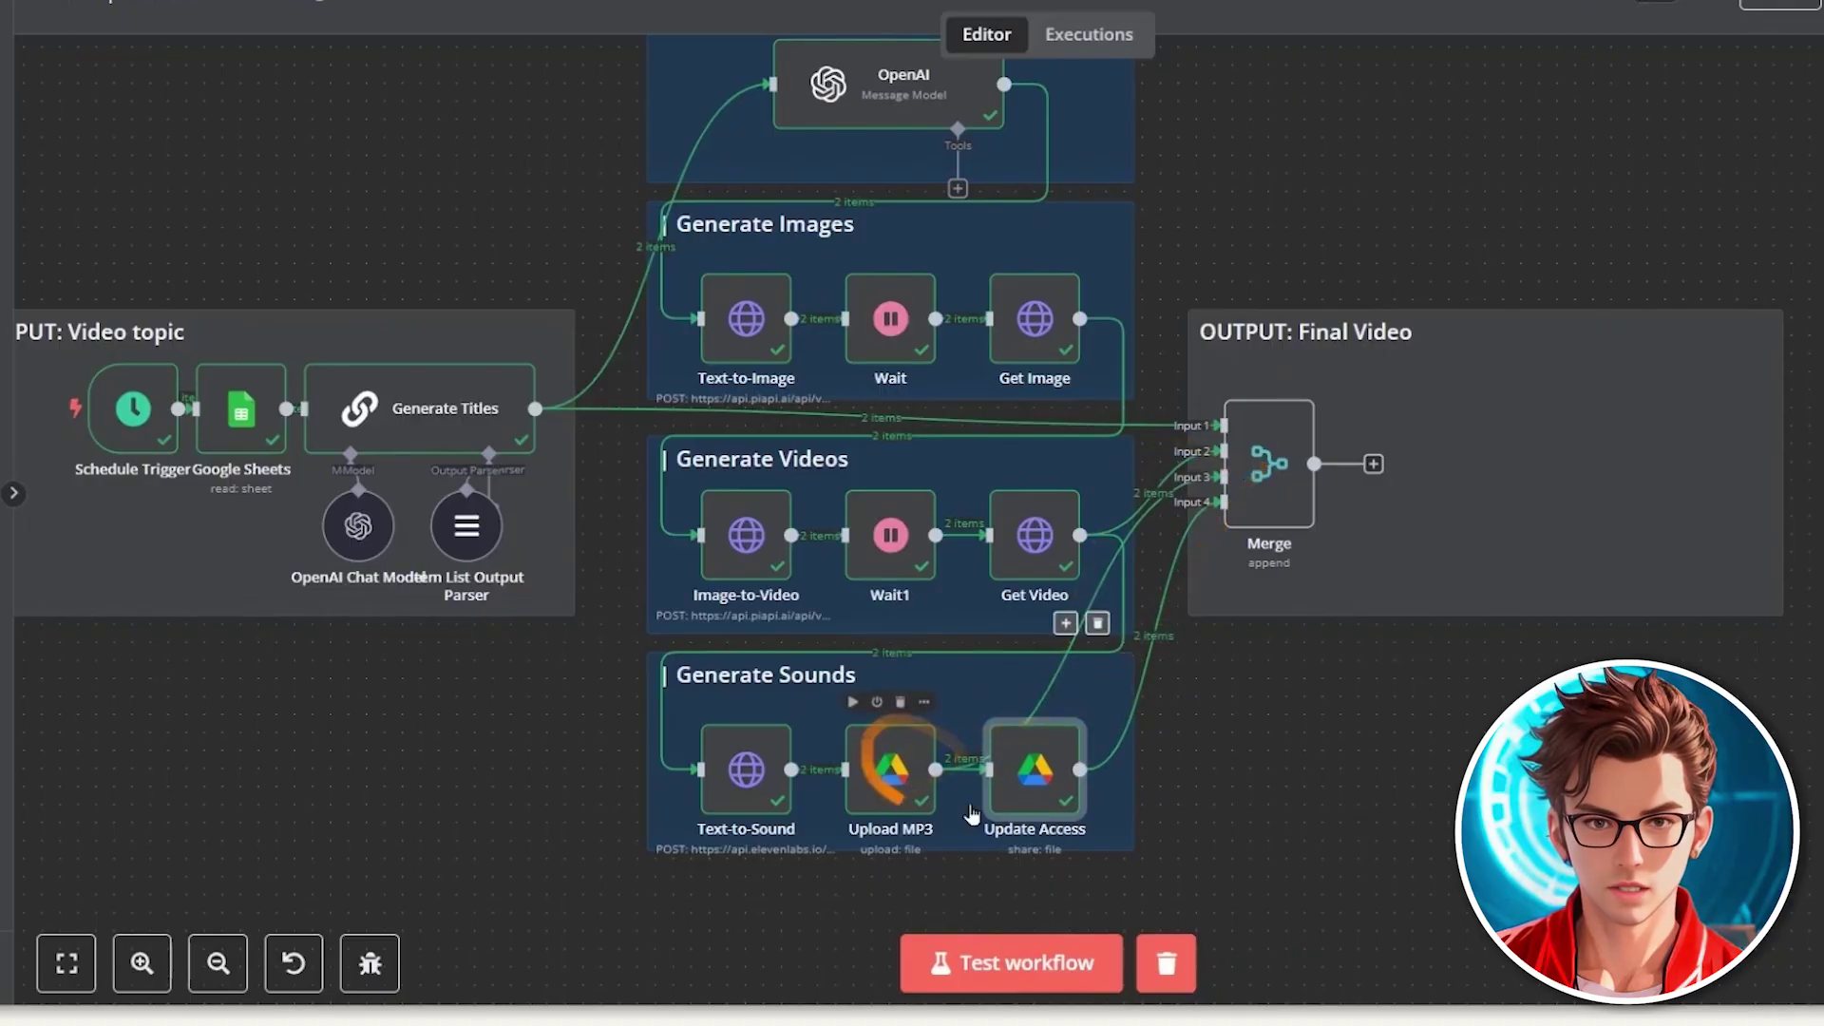
Step: Test the Merge node in Append mode and reconfigure it to Combine by Position with 4 inputs
double_click(1279, 482)
left_click(1244, 35)
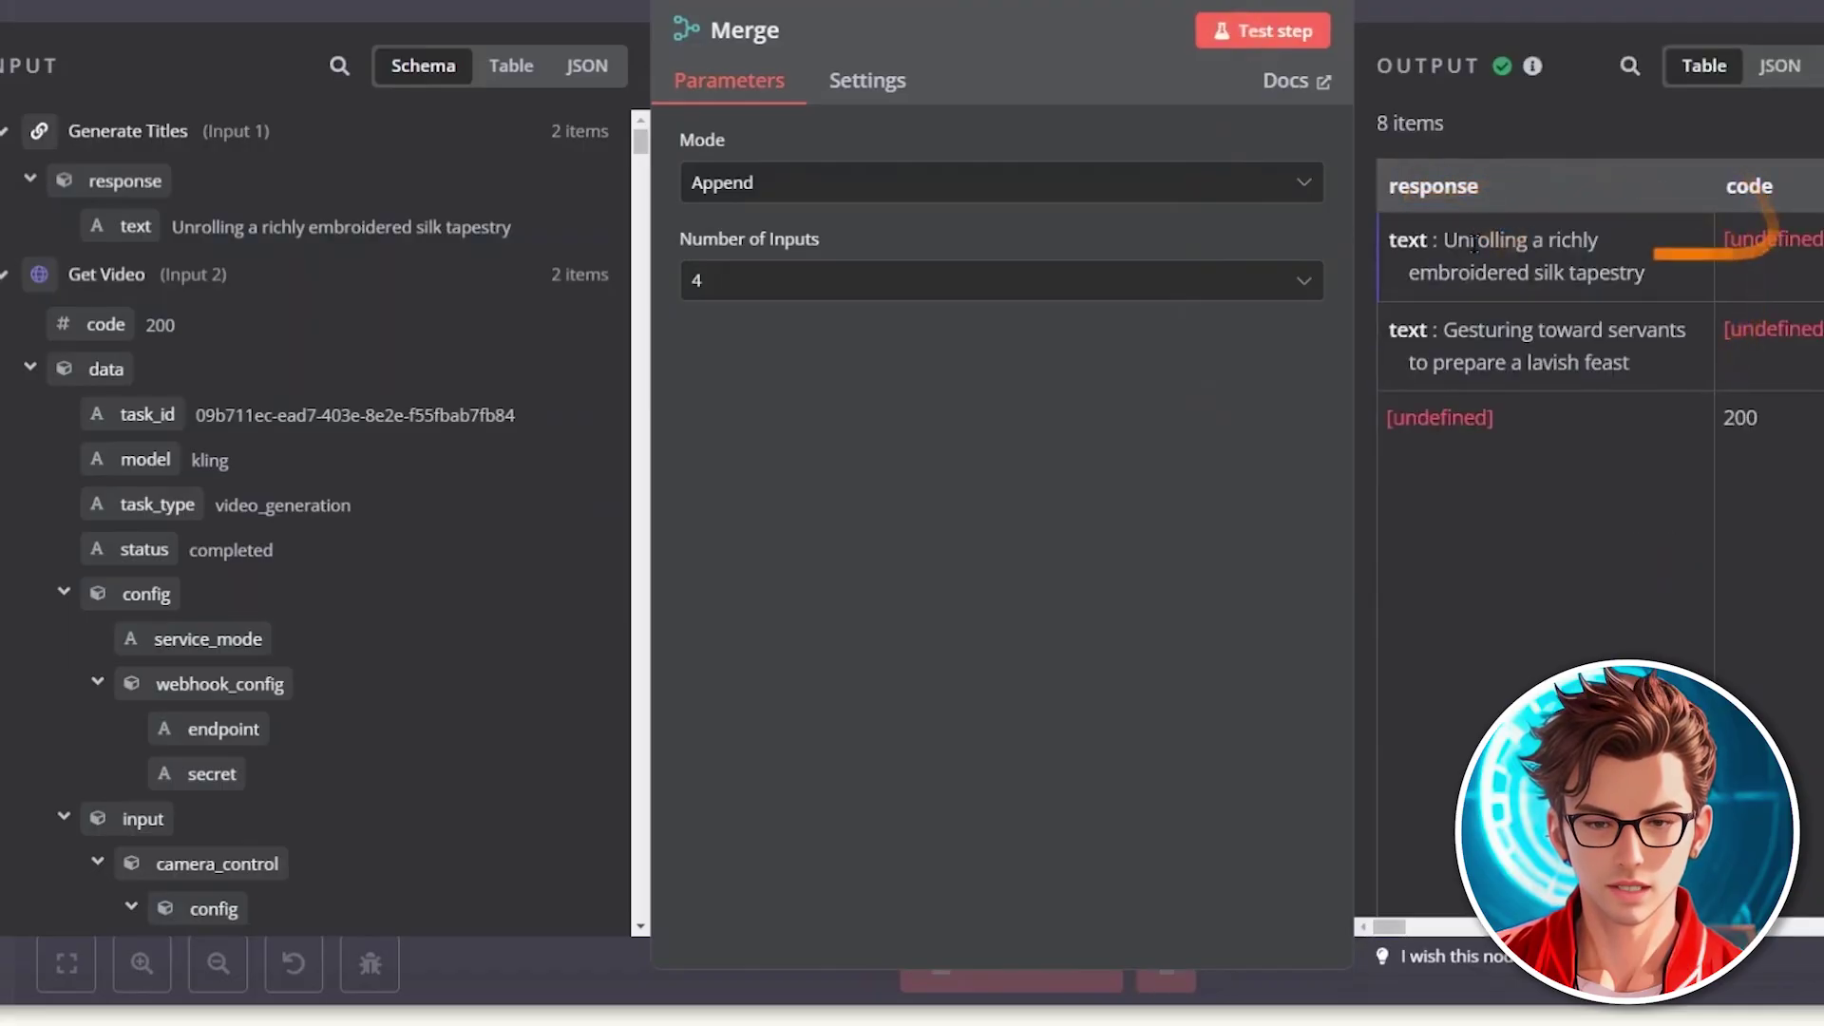
left_click(1206, 180)
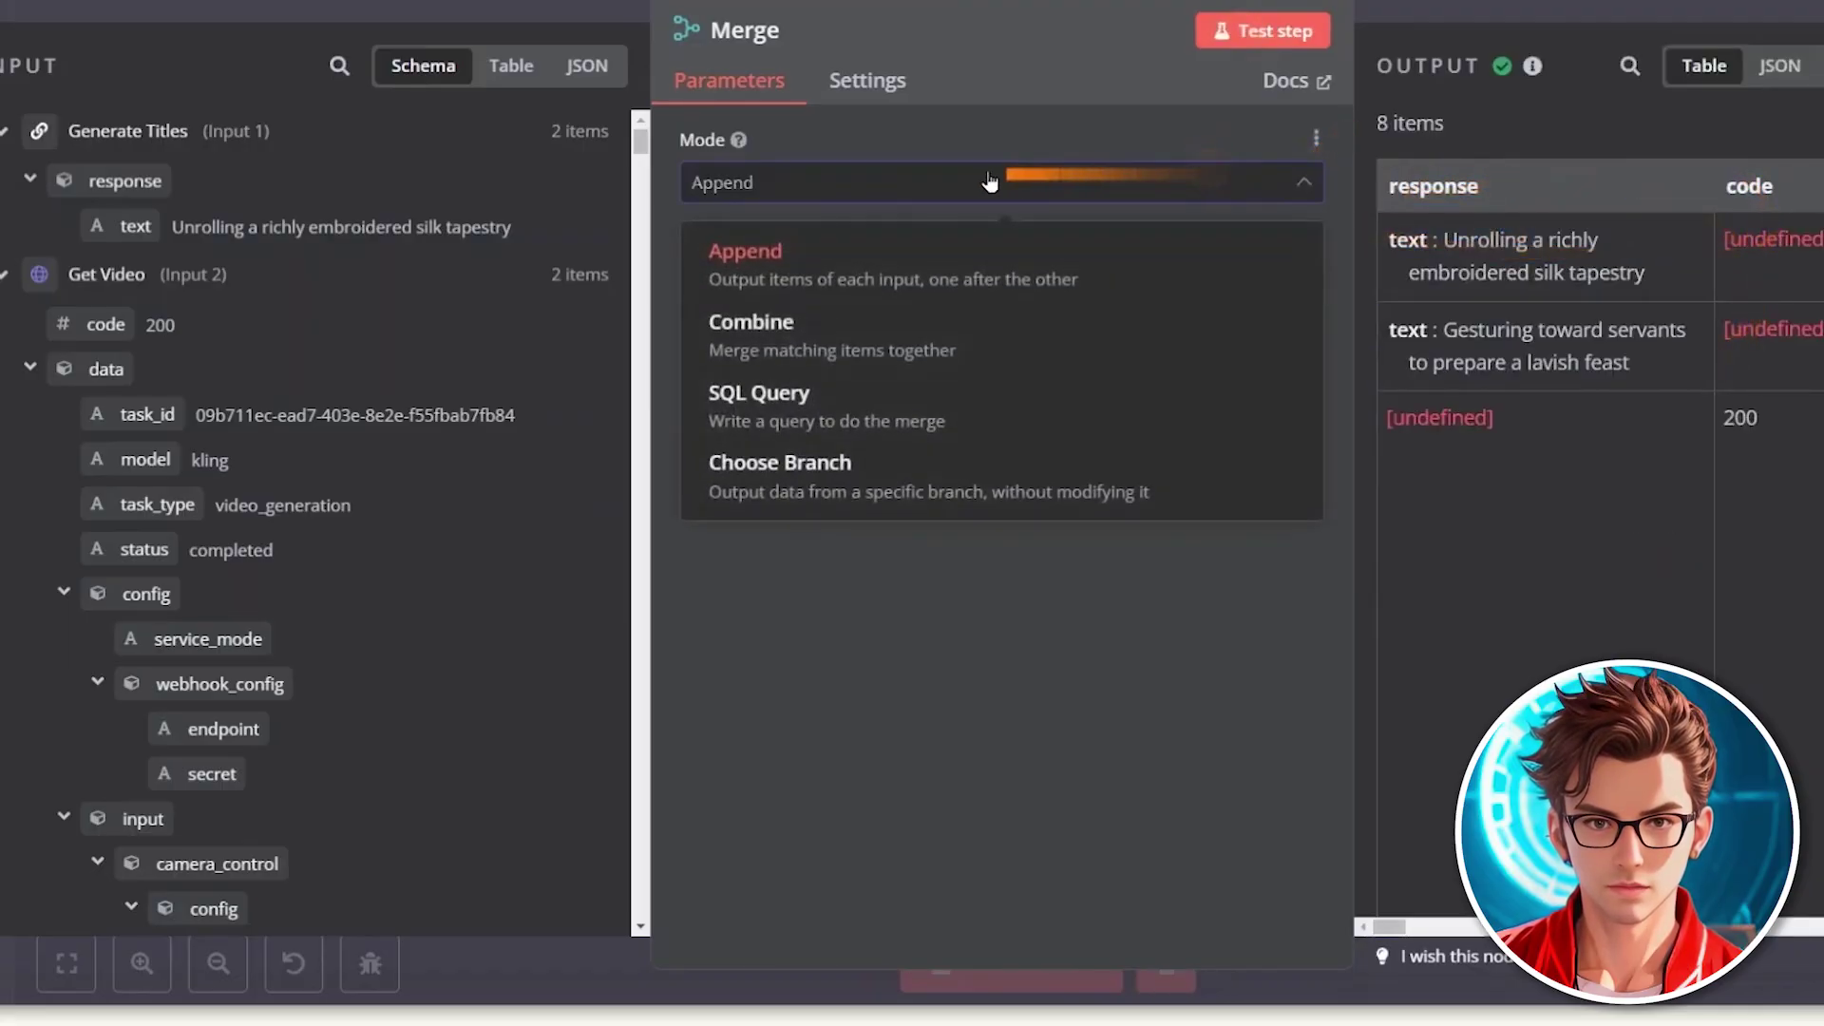
left_click(775, 349)
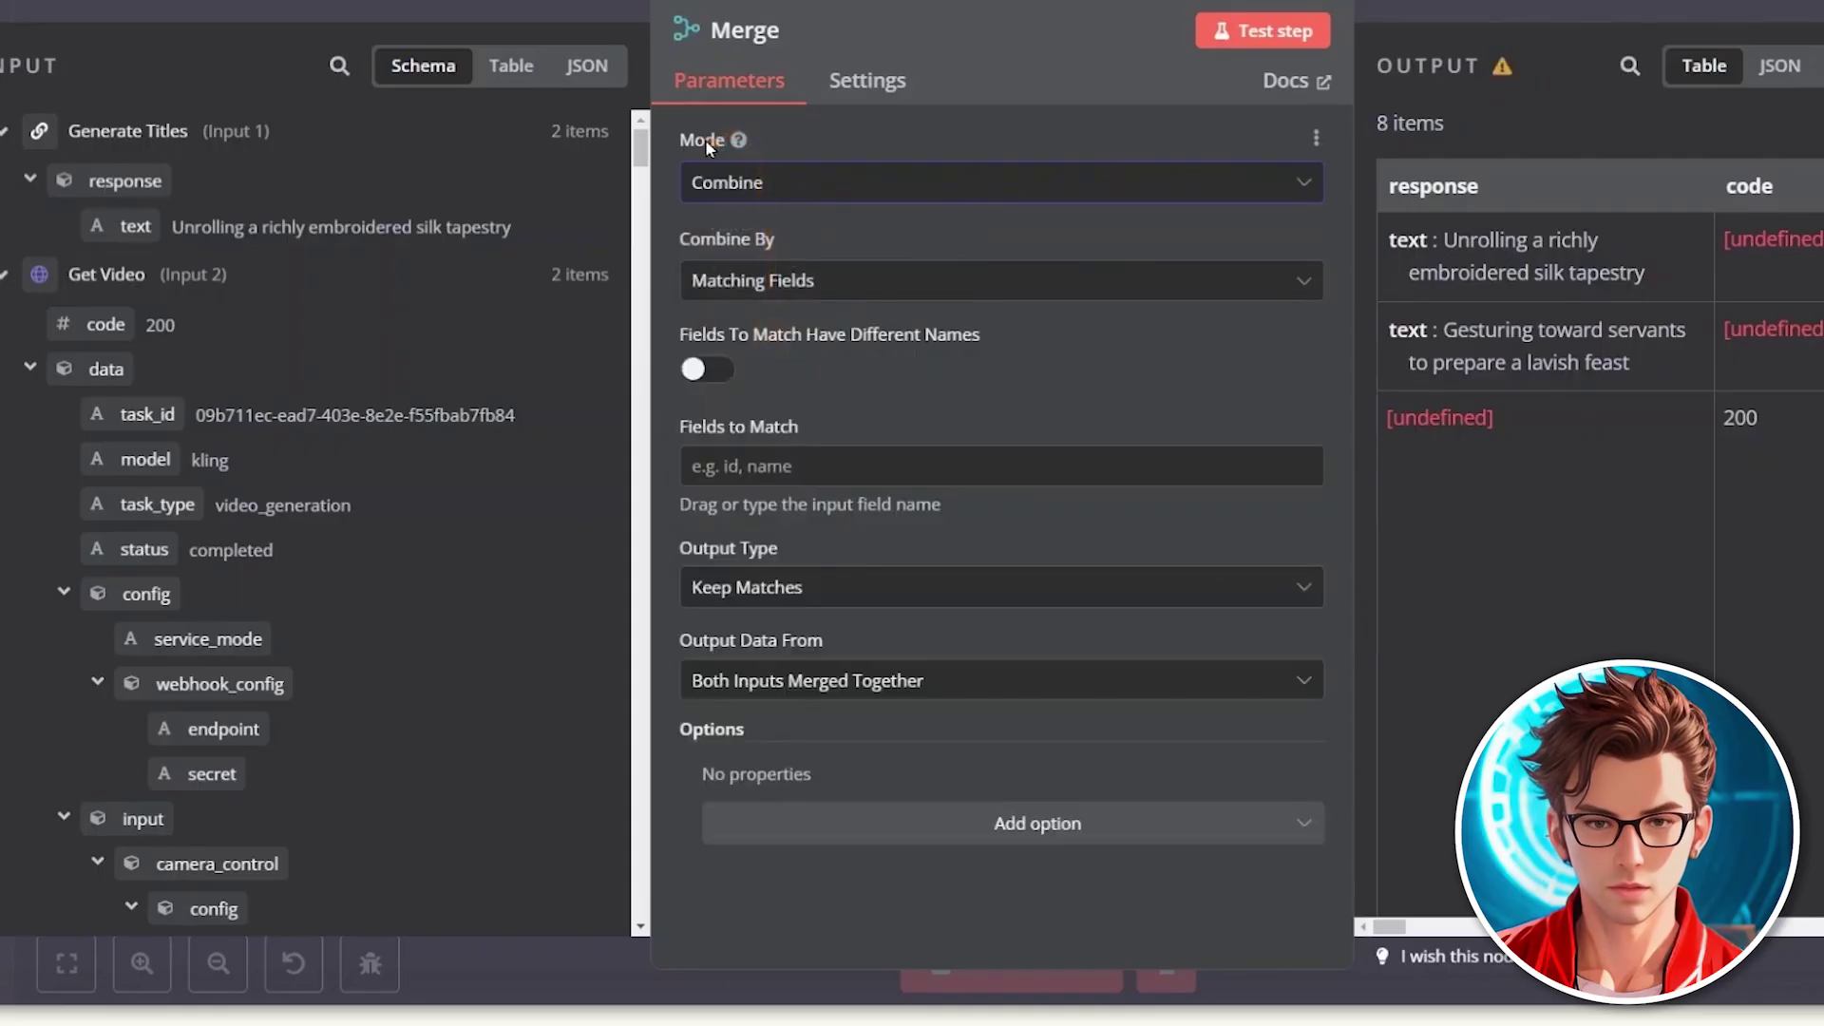
left_click(749, 285)
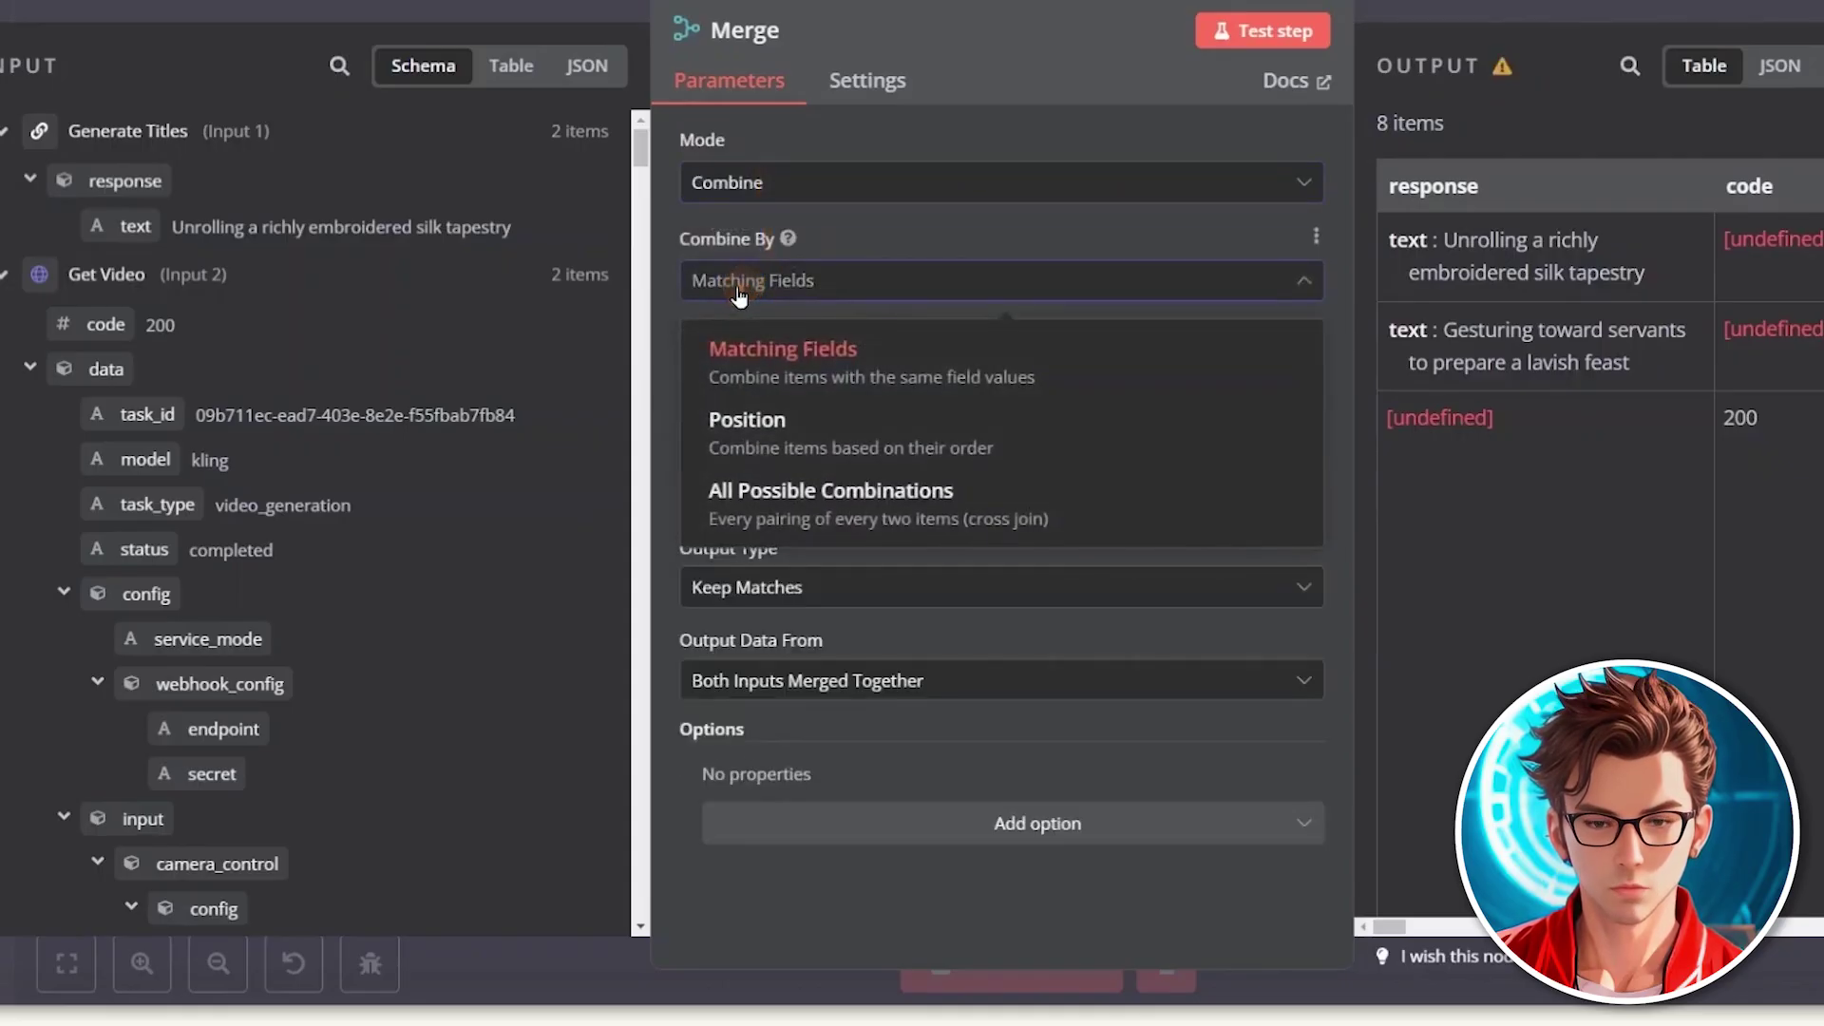
left_click(797, 447)
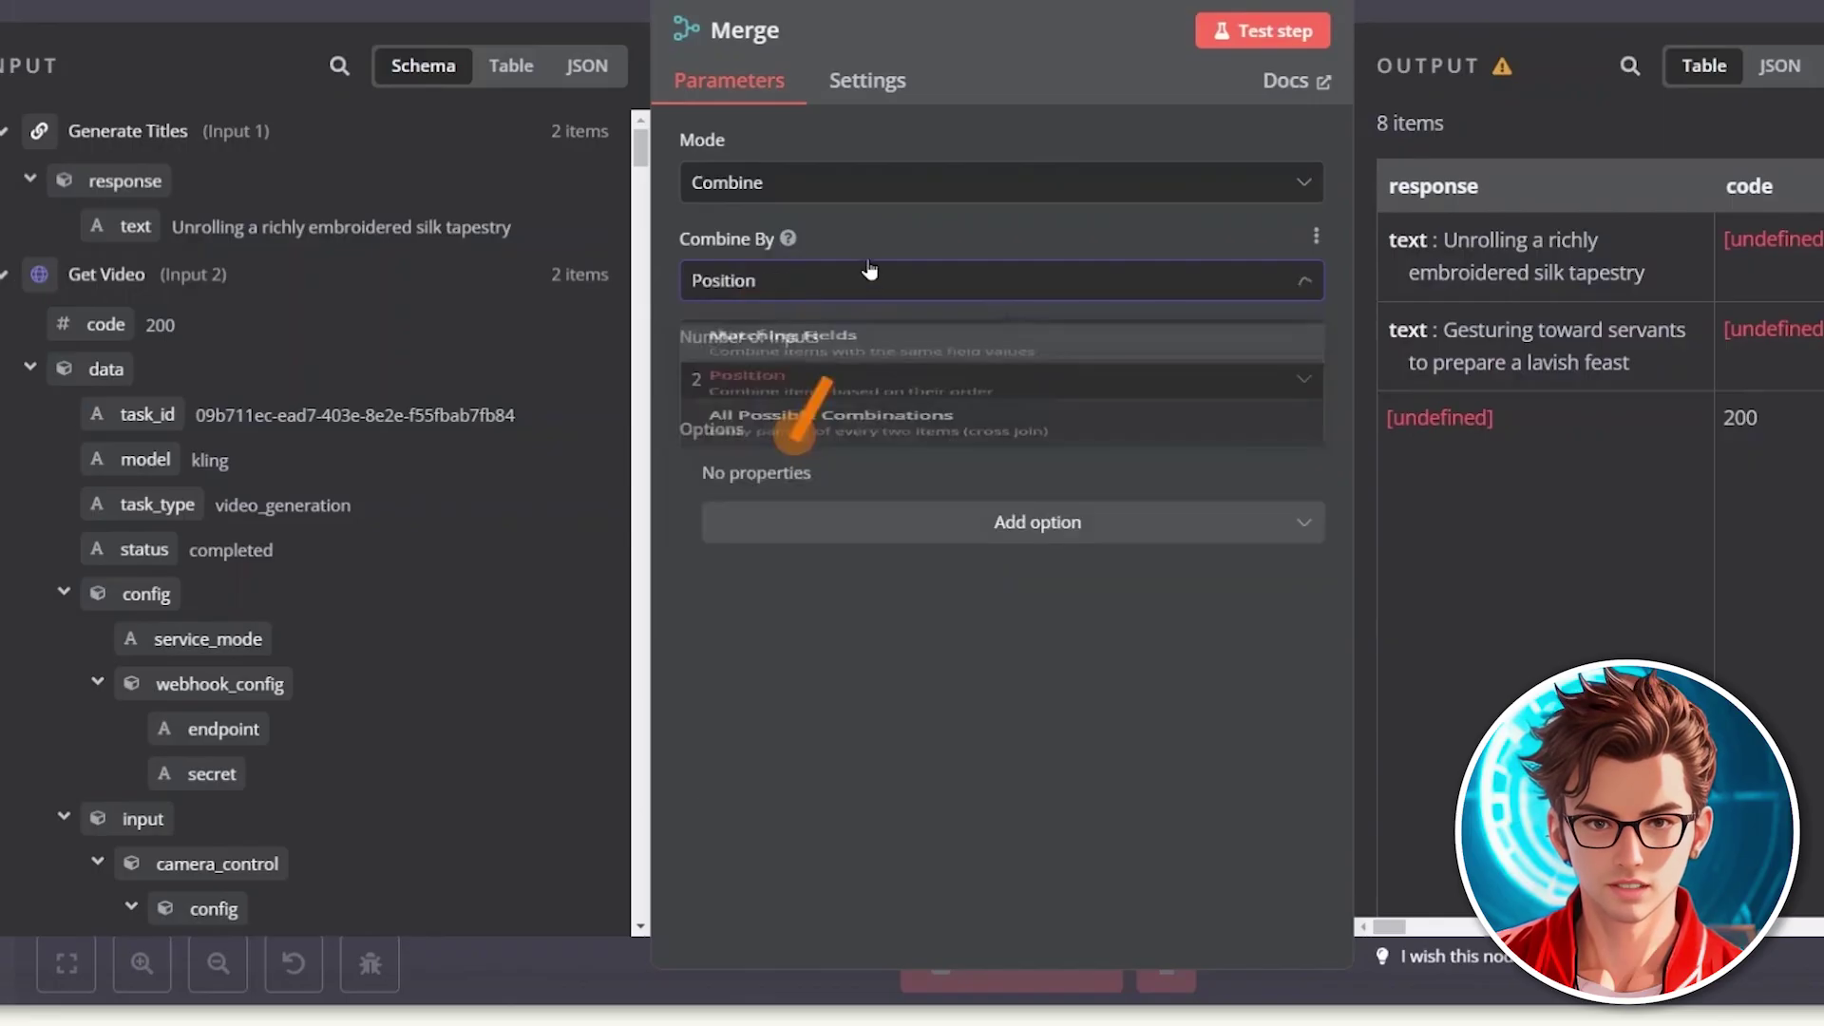
left_click(733, 380)
left_click(746, 546)
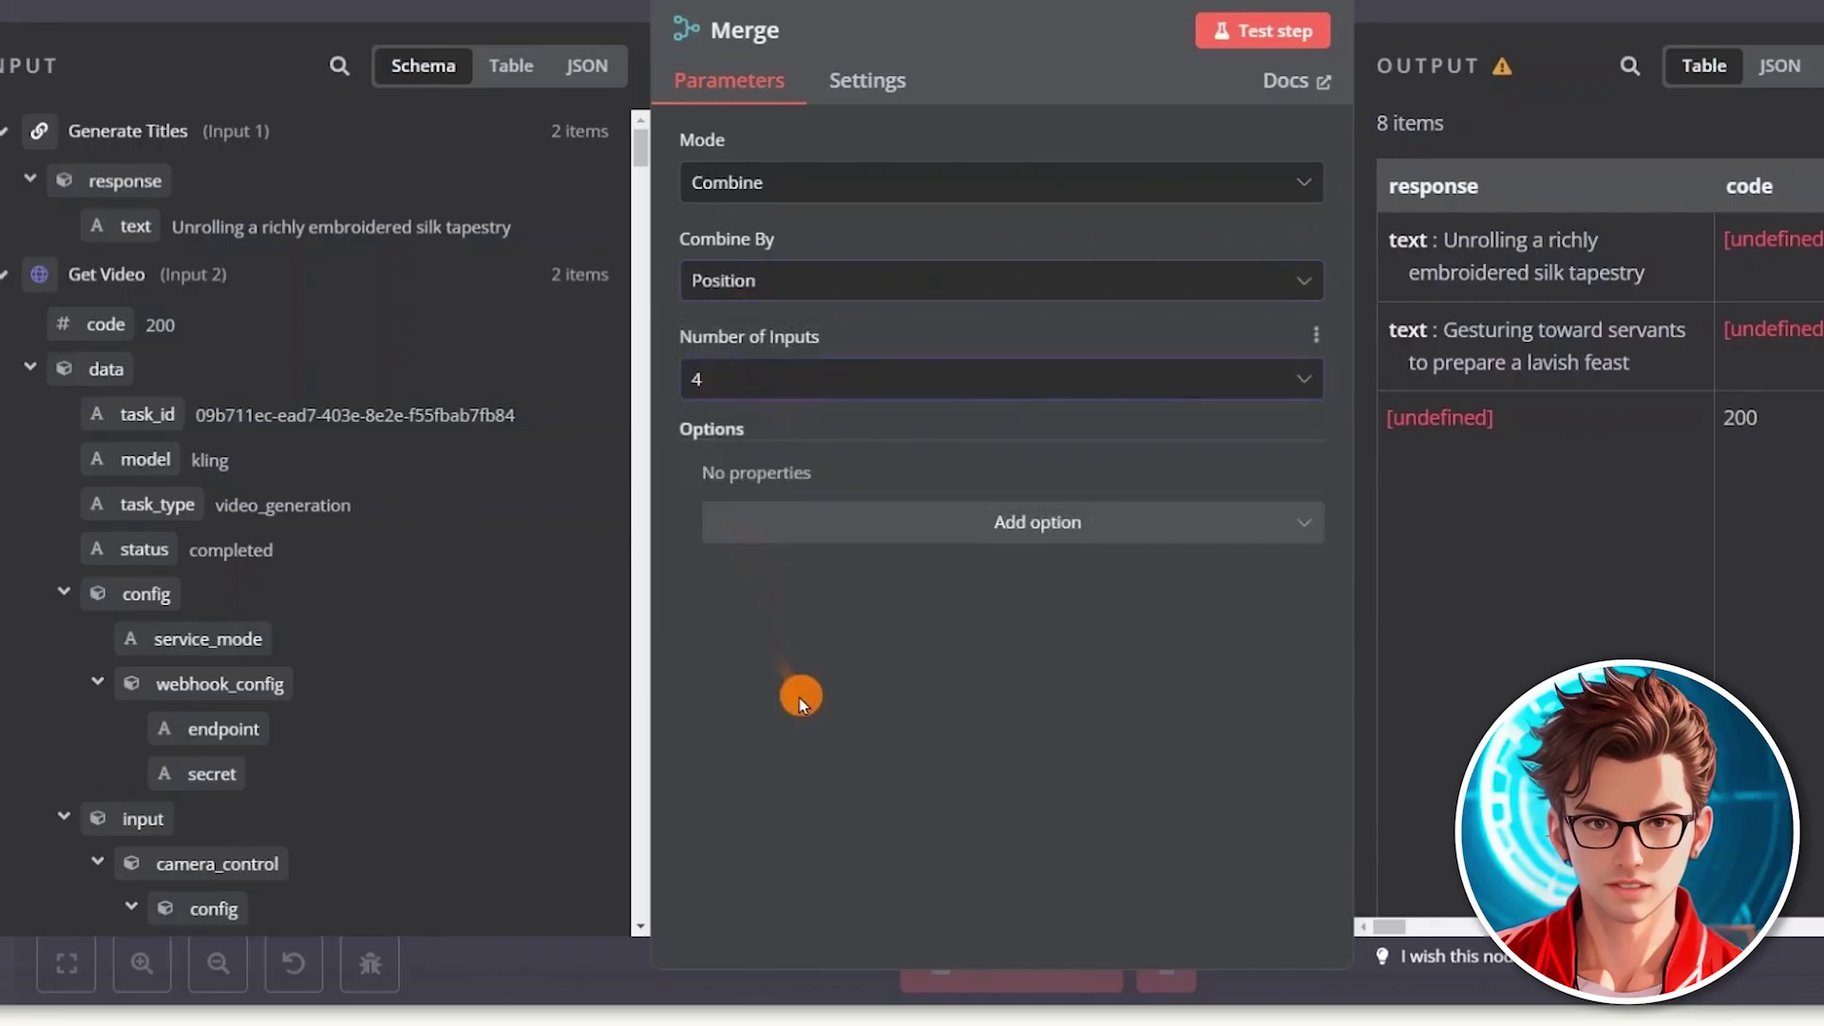
key("Escape")
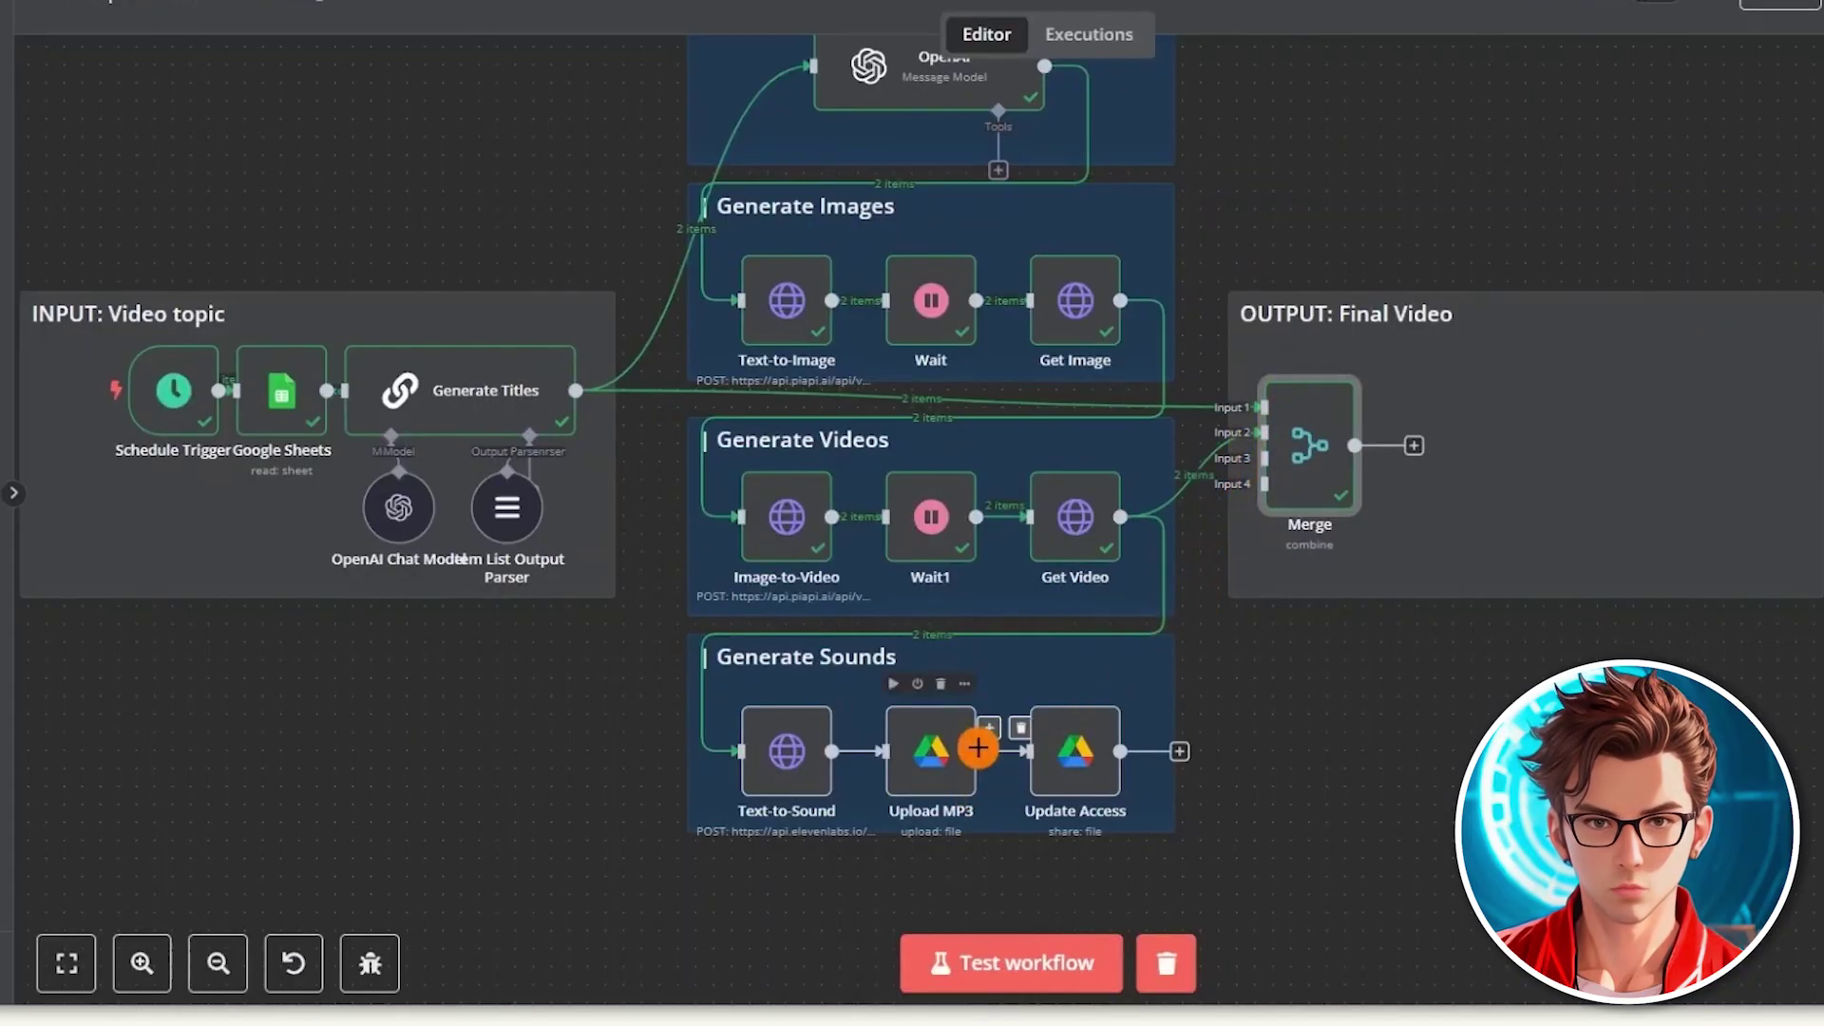
Step: Reconnect Upload MP3 to Input 3 and Update Access to Input 4 of the Merge node, and test it again
left_click_drag(976, 750, 1264, 458)
left_click_drag(1121, 750, 1262, 484)
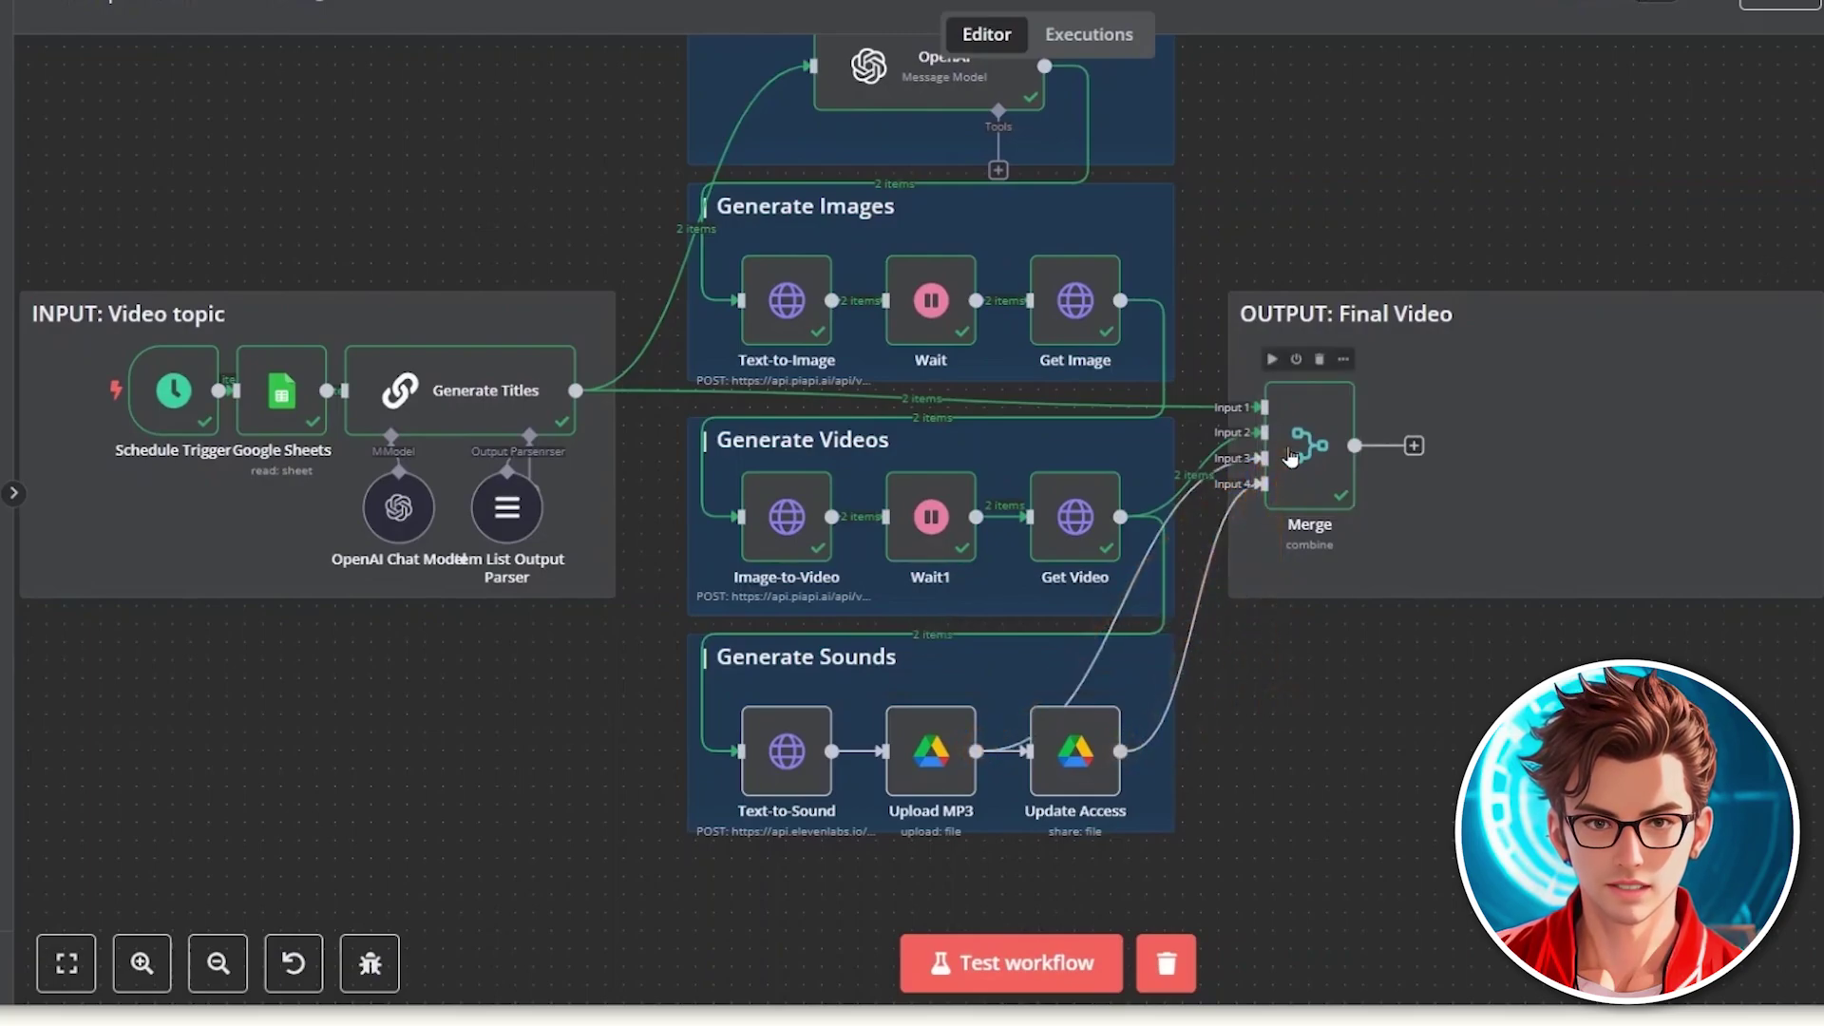
double_click(1290, 458)
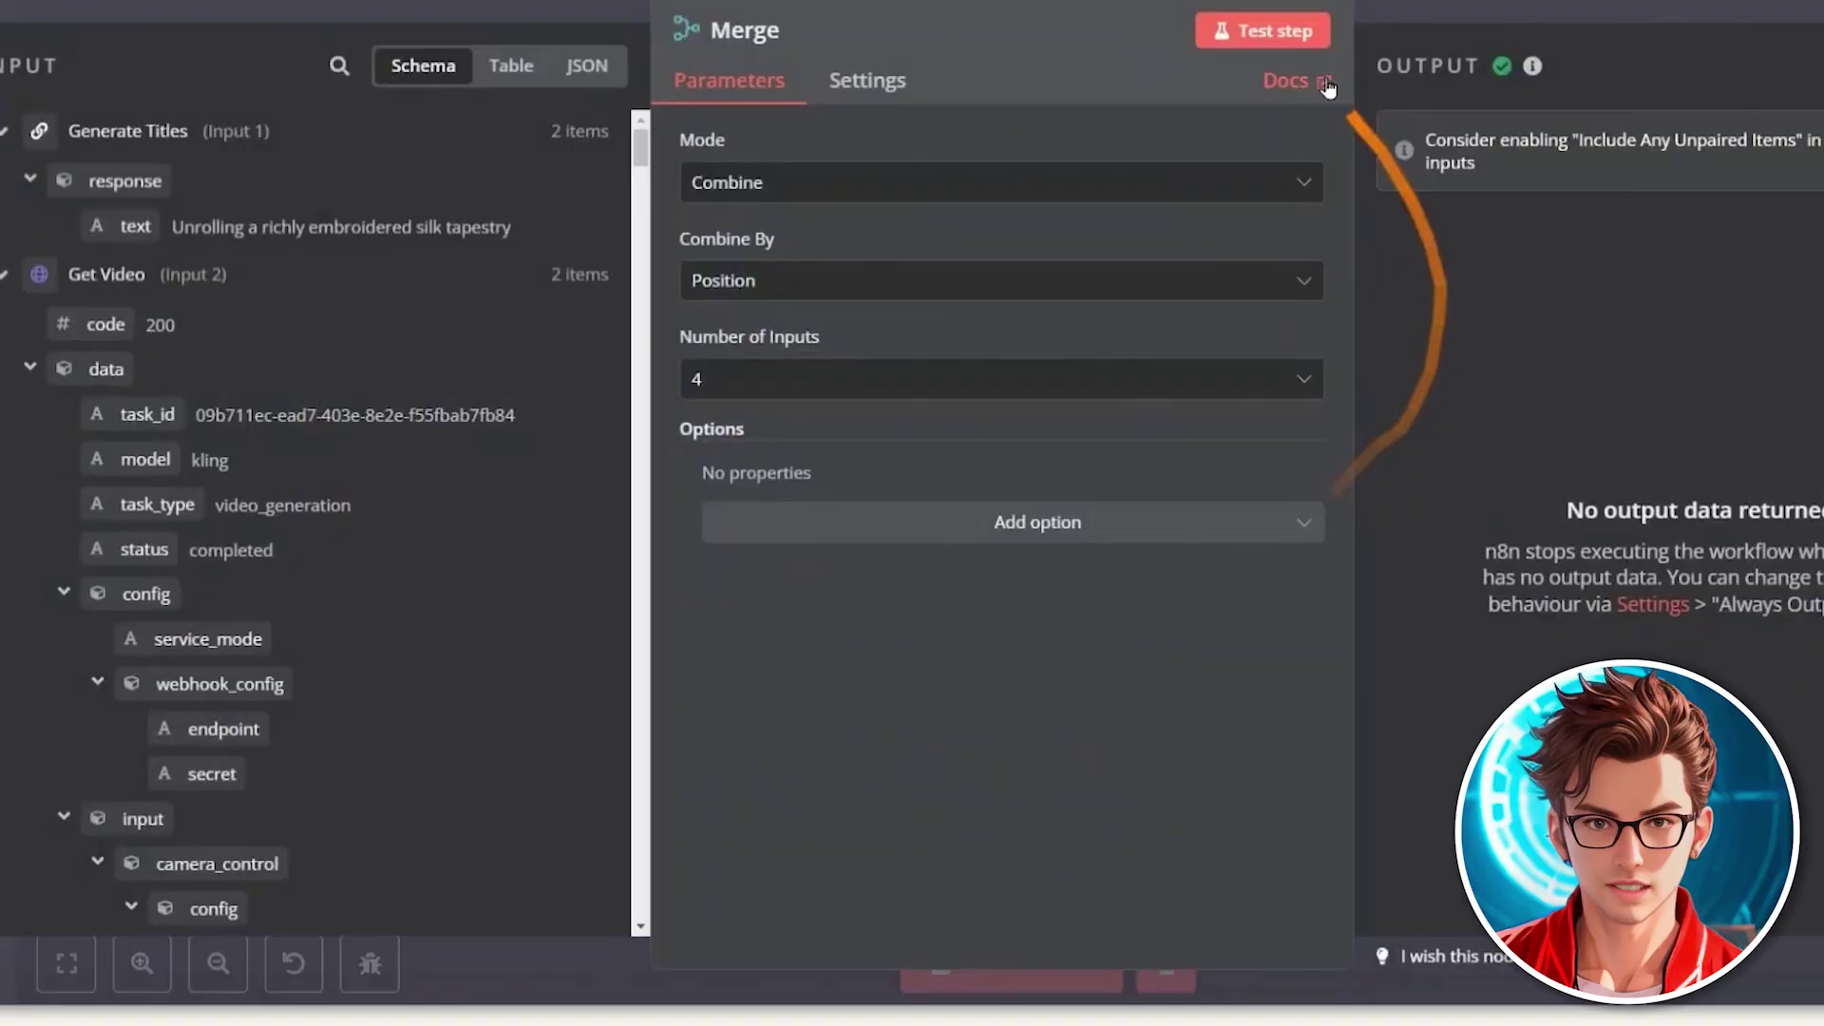
left_click(1252, 33)
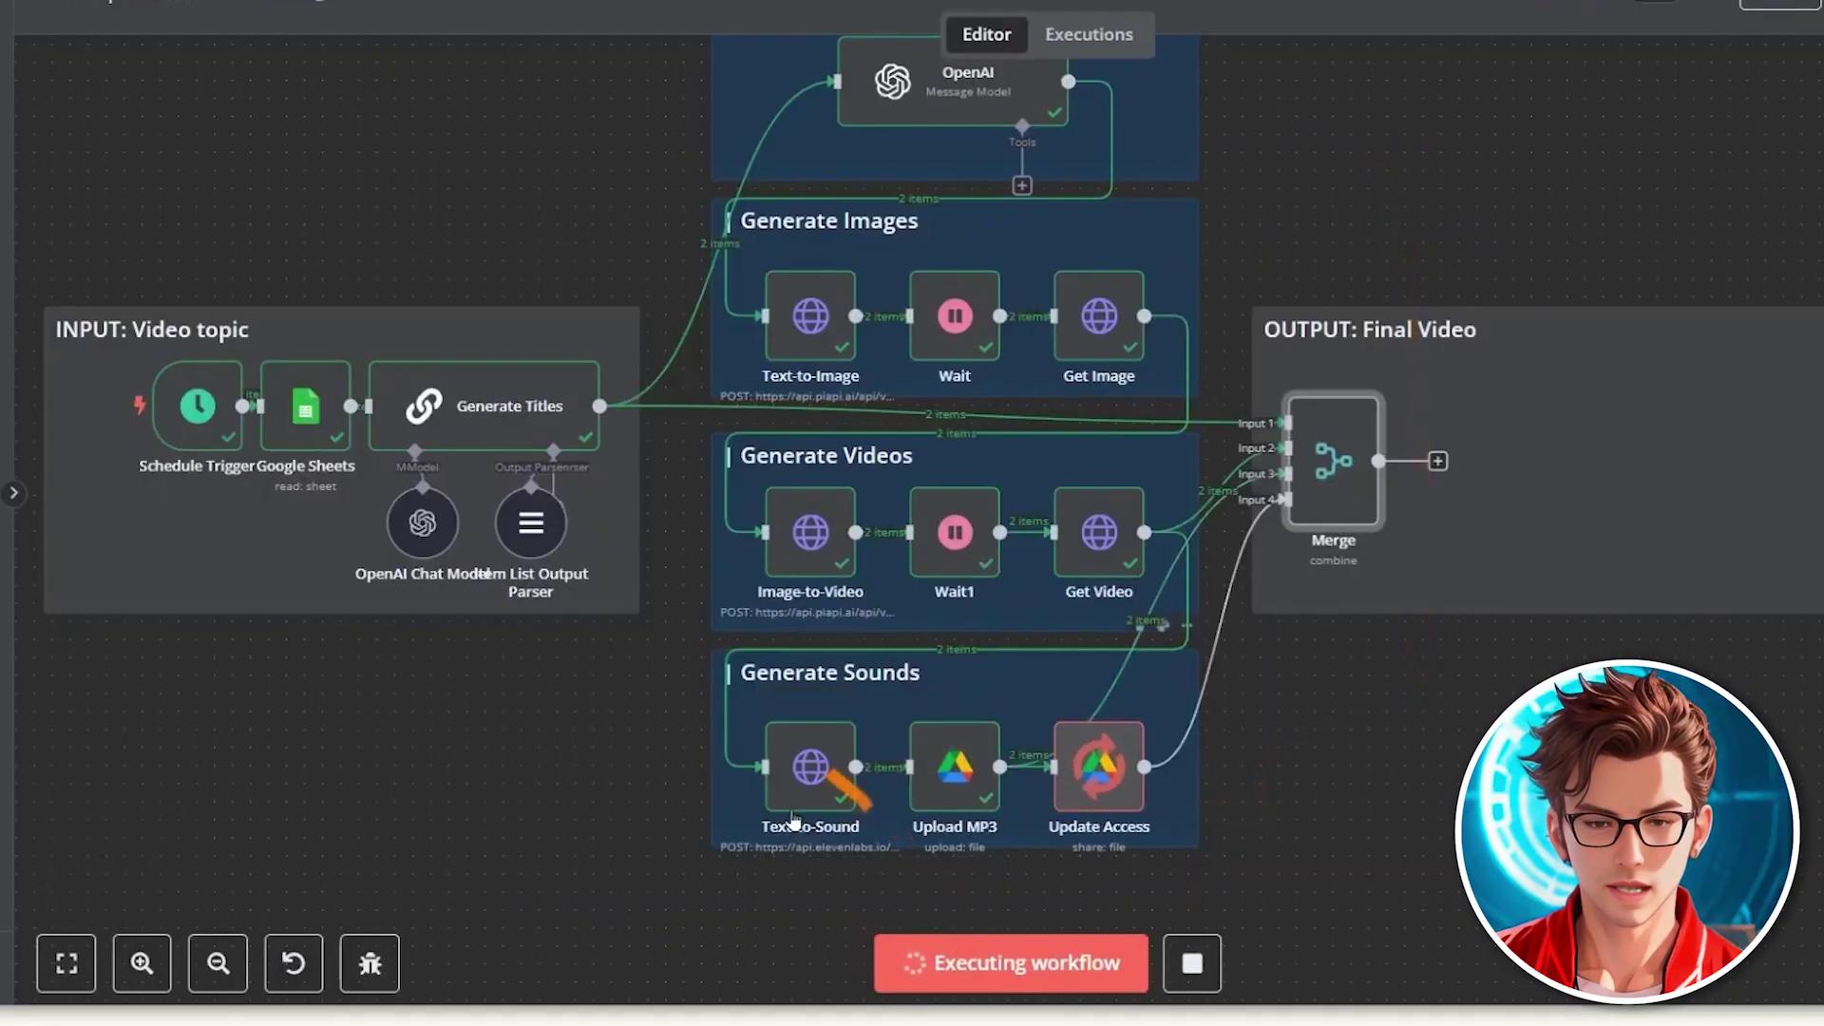
Step: Examine the Merge node's combined output in Schema view, including the fields further down the data
double_click(1336, 471)
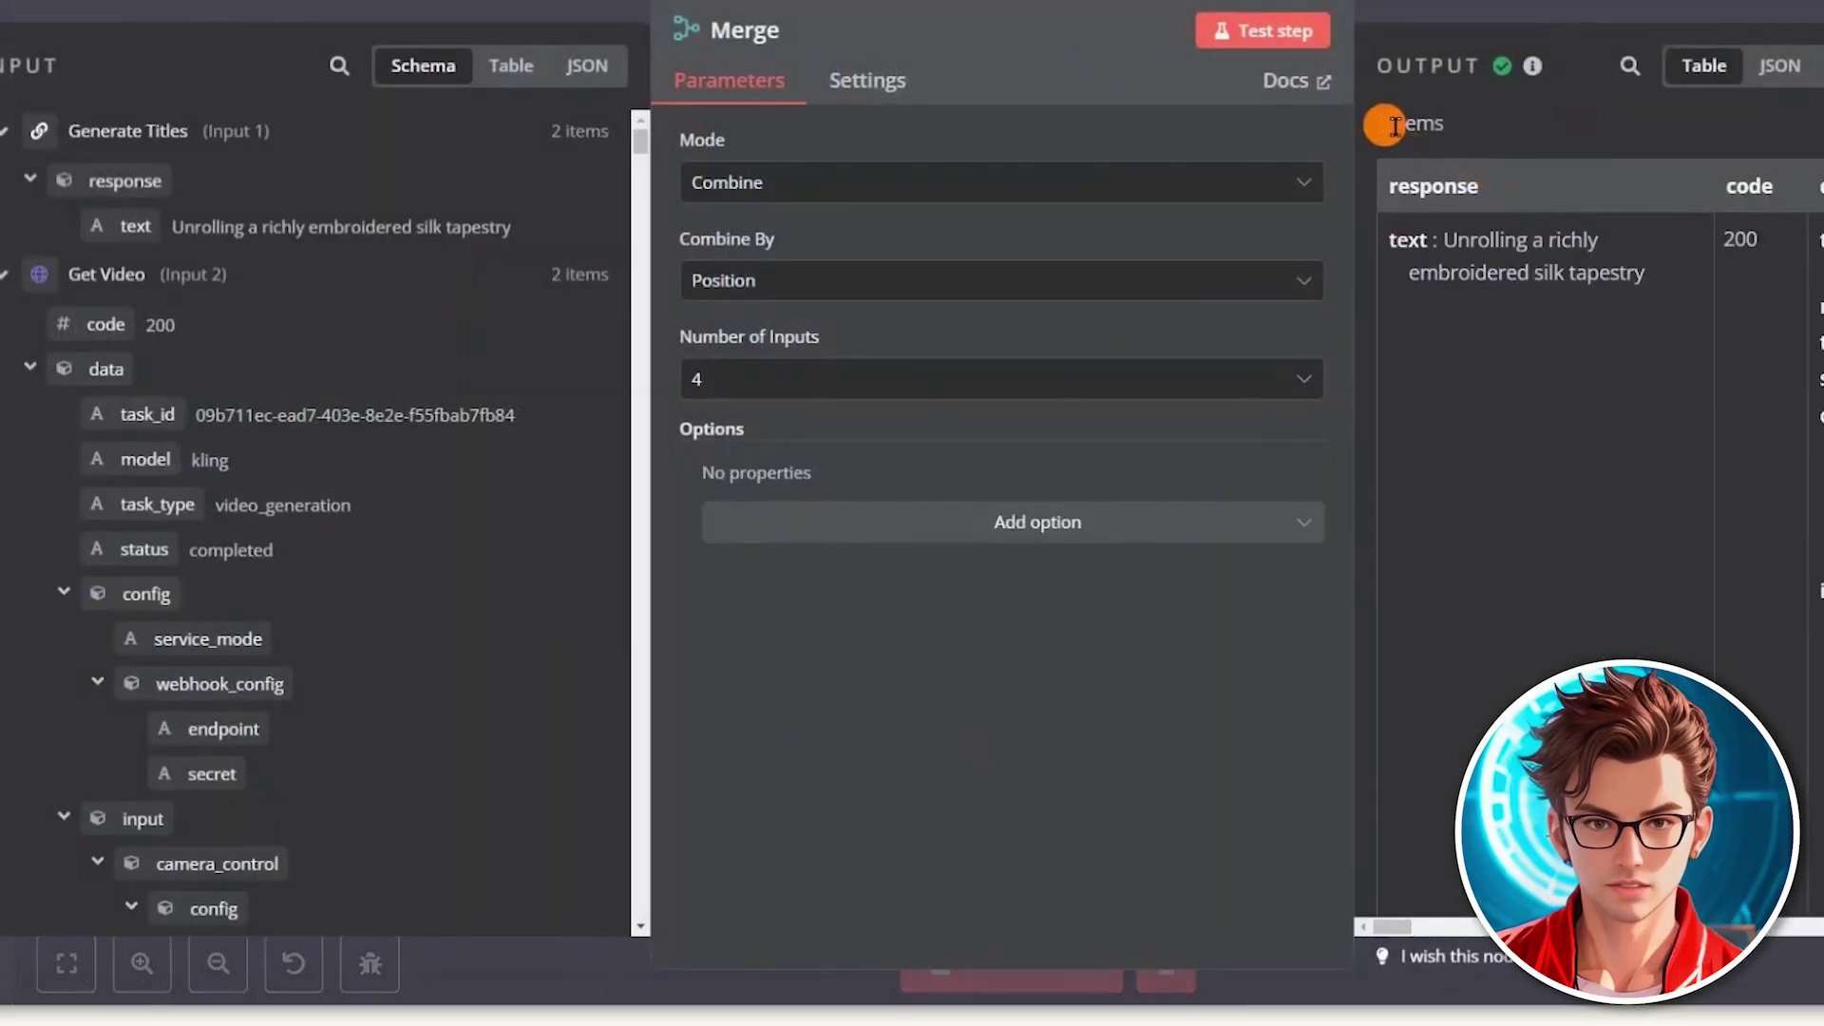
left_click(1819, 66)
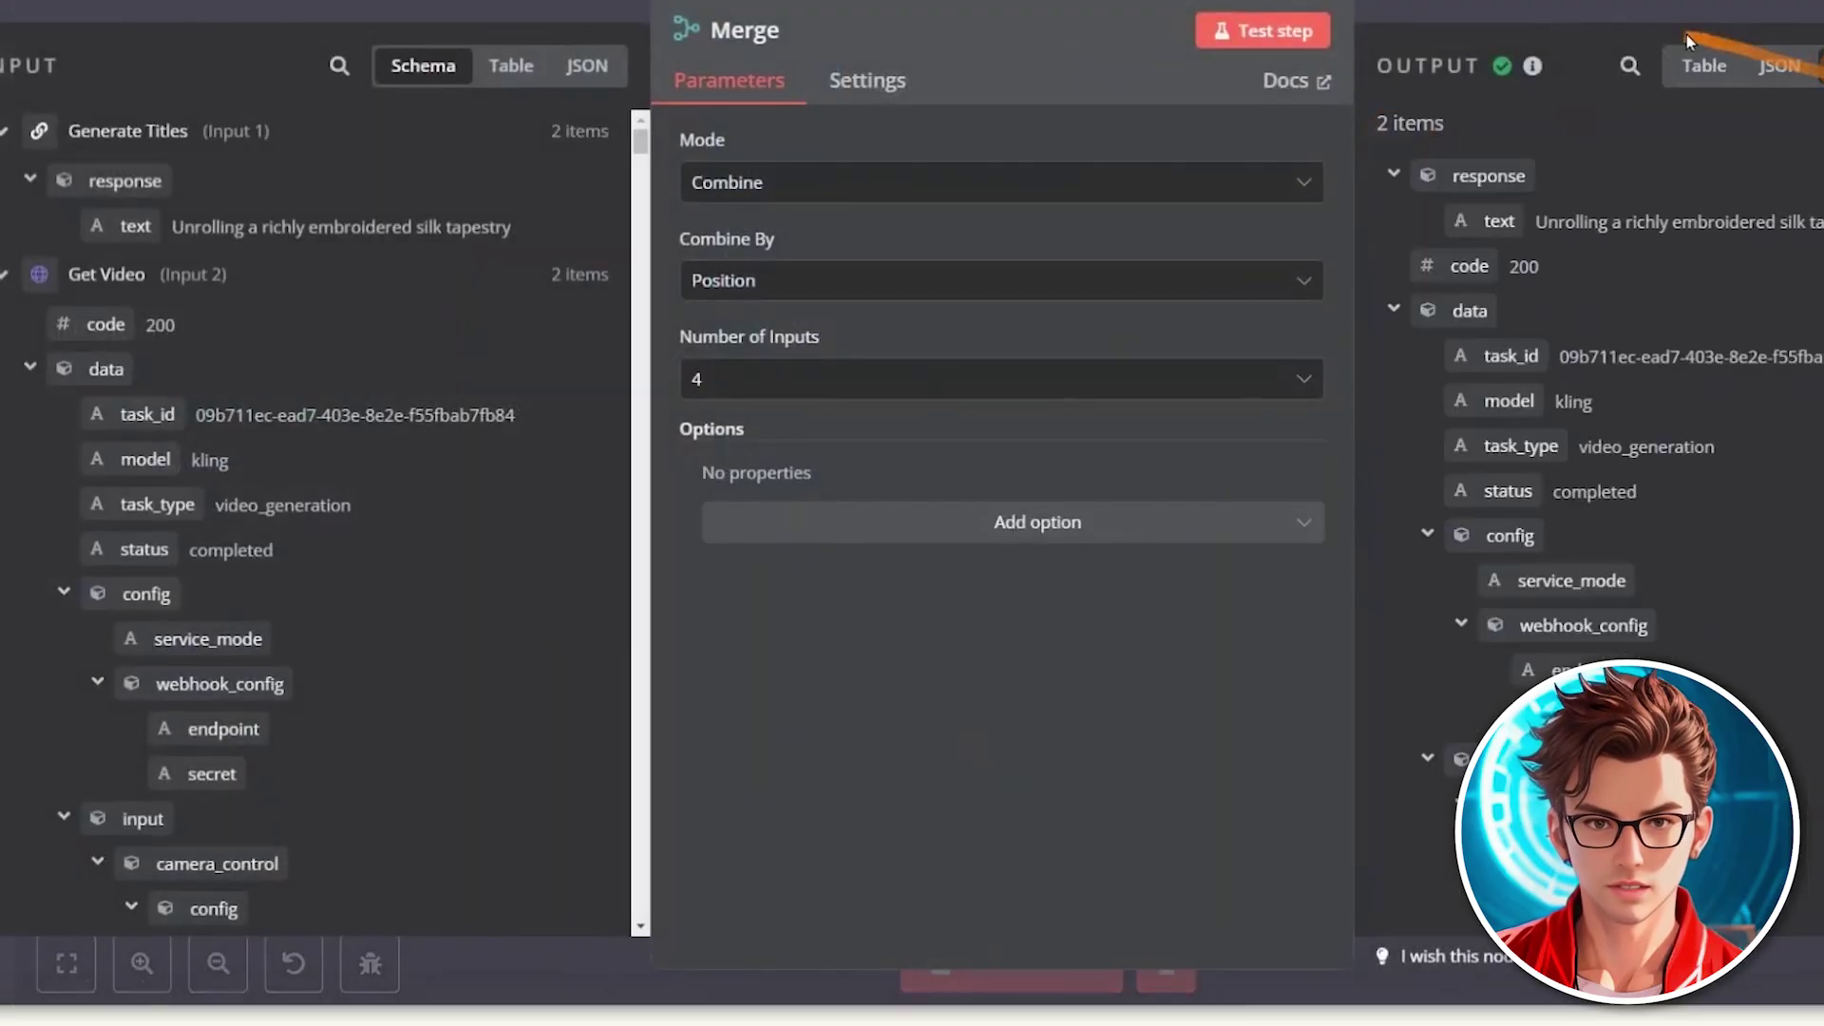
scroll(1651, 310, "down", 4)
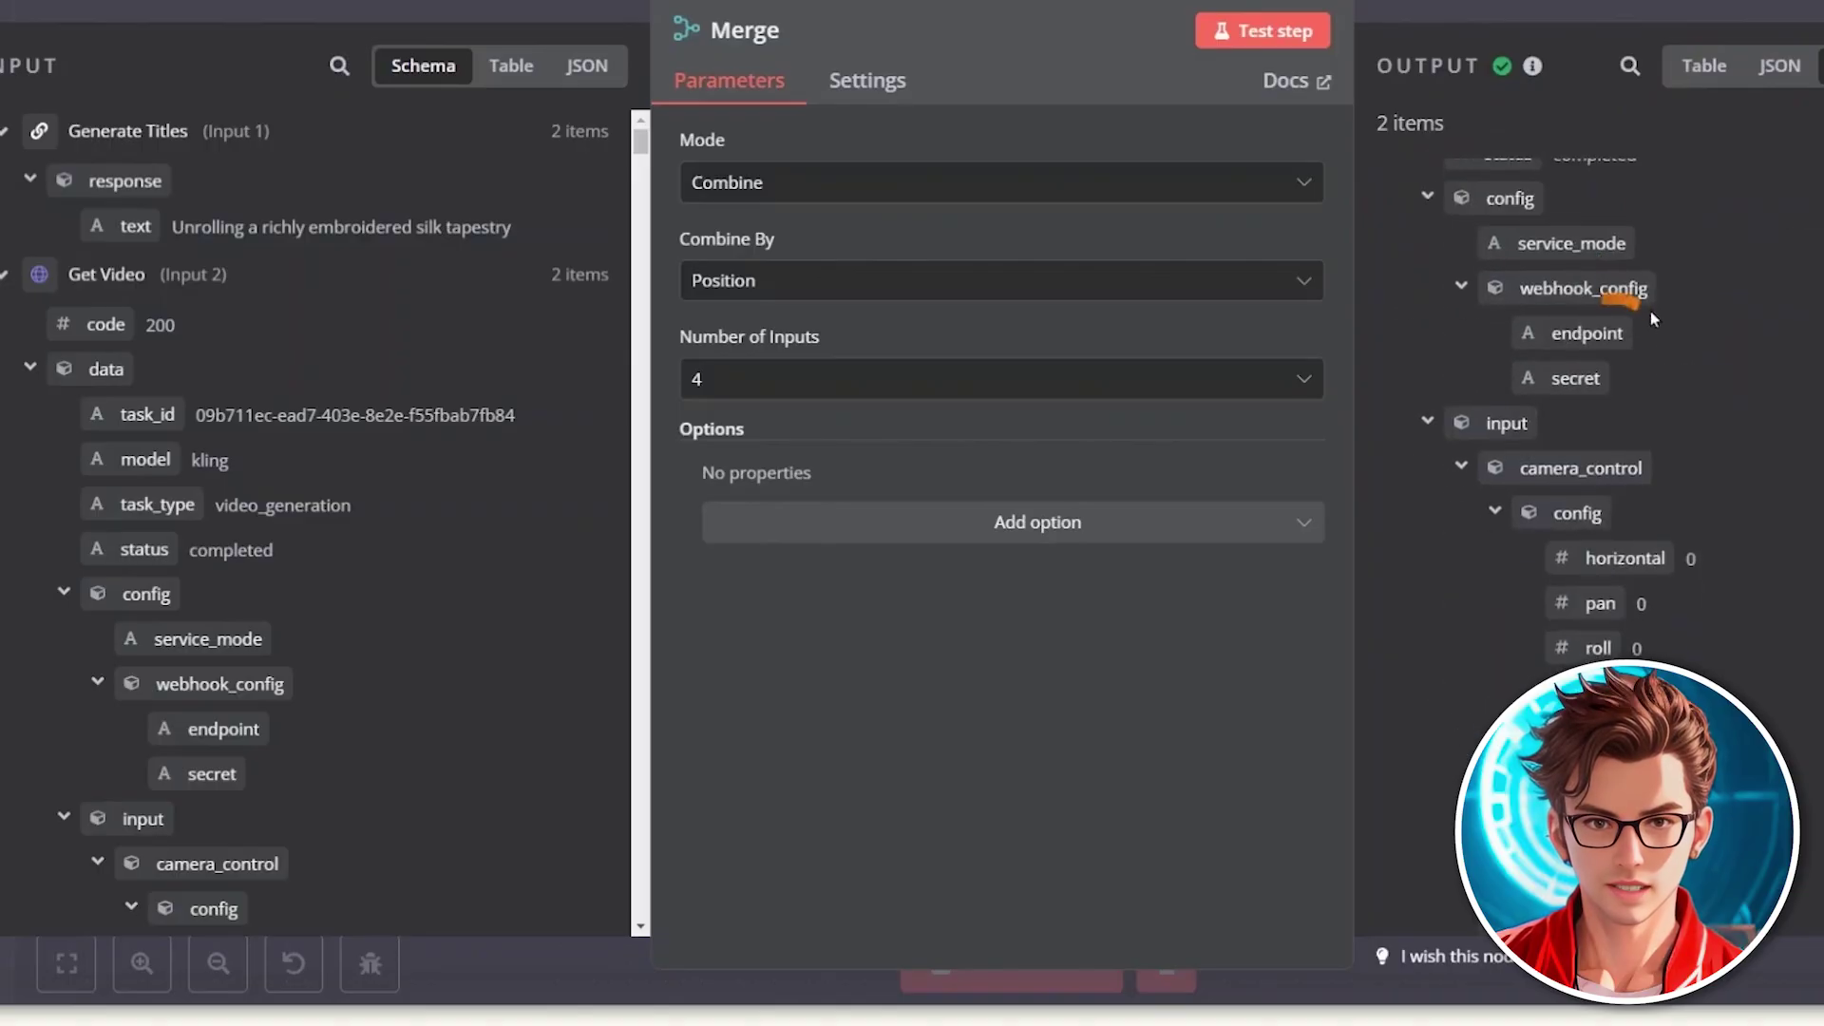
scroll(1650, 311, "down", 5)
scroll(1697, 386, "down", 5)
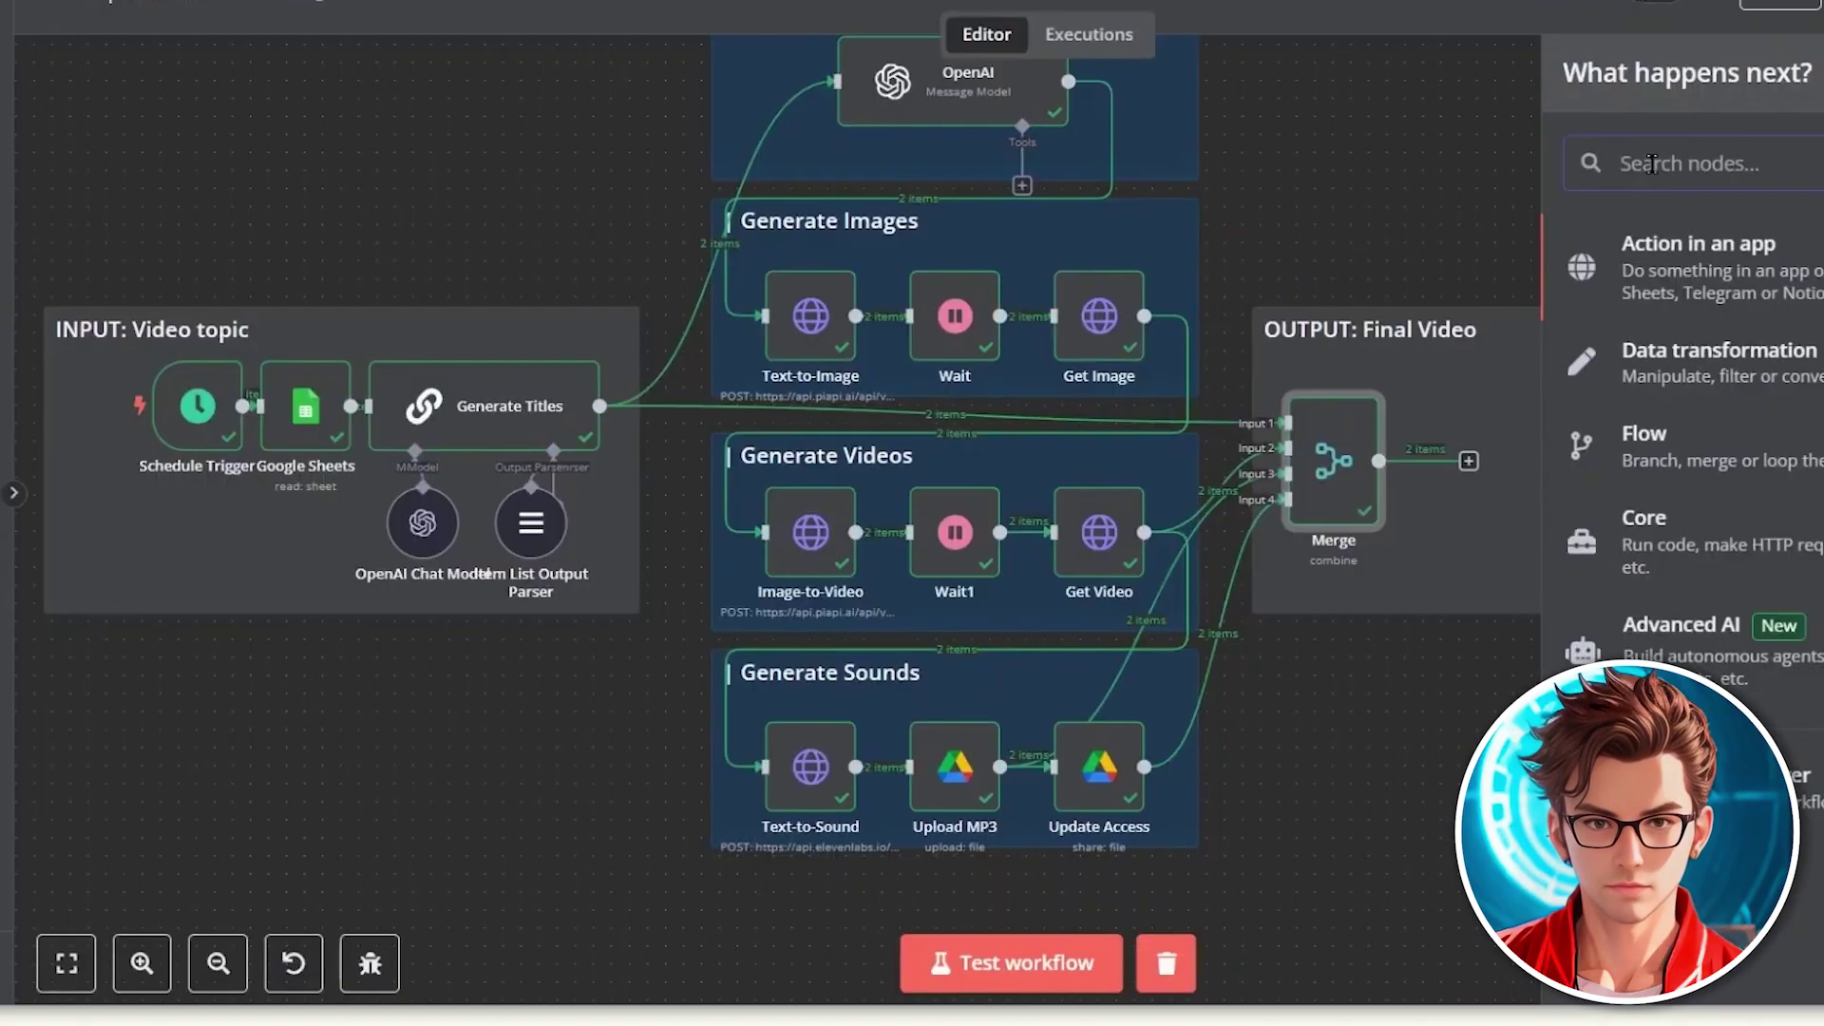
Step: Add a Code node after the Merge node and rename it List Elements
type("code")
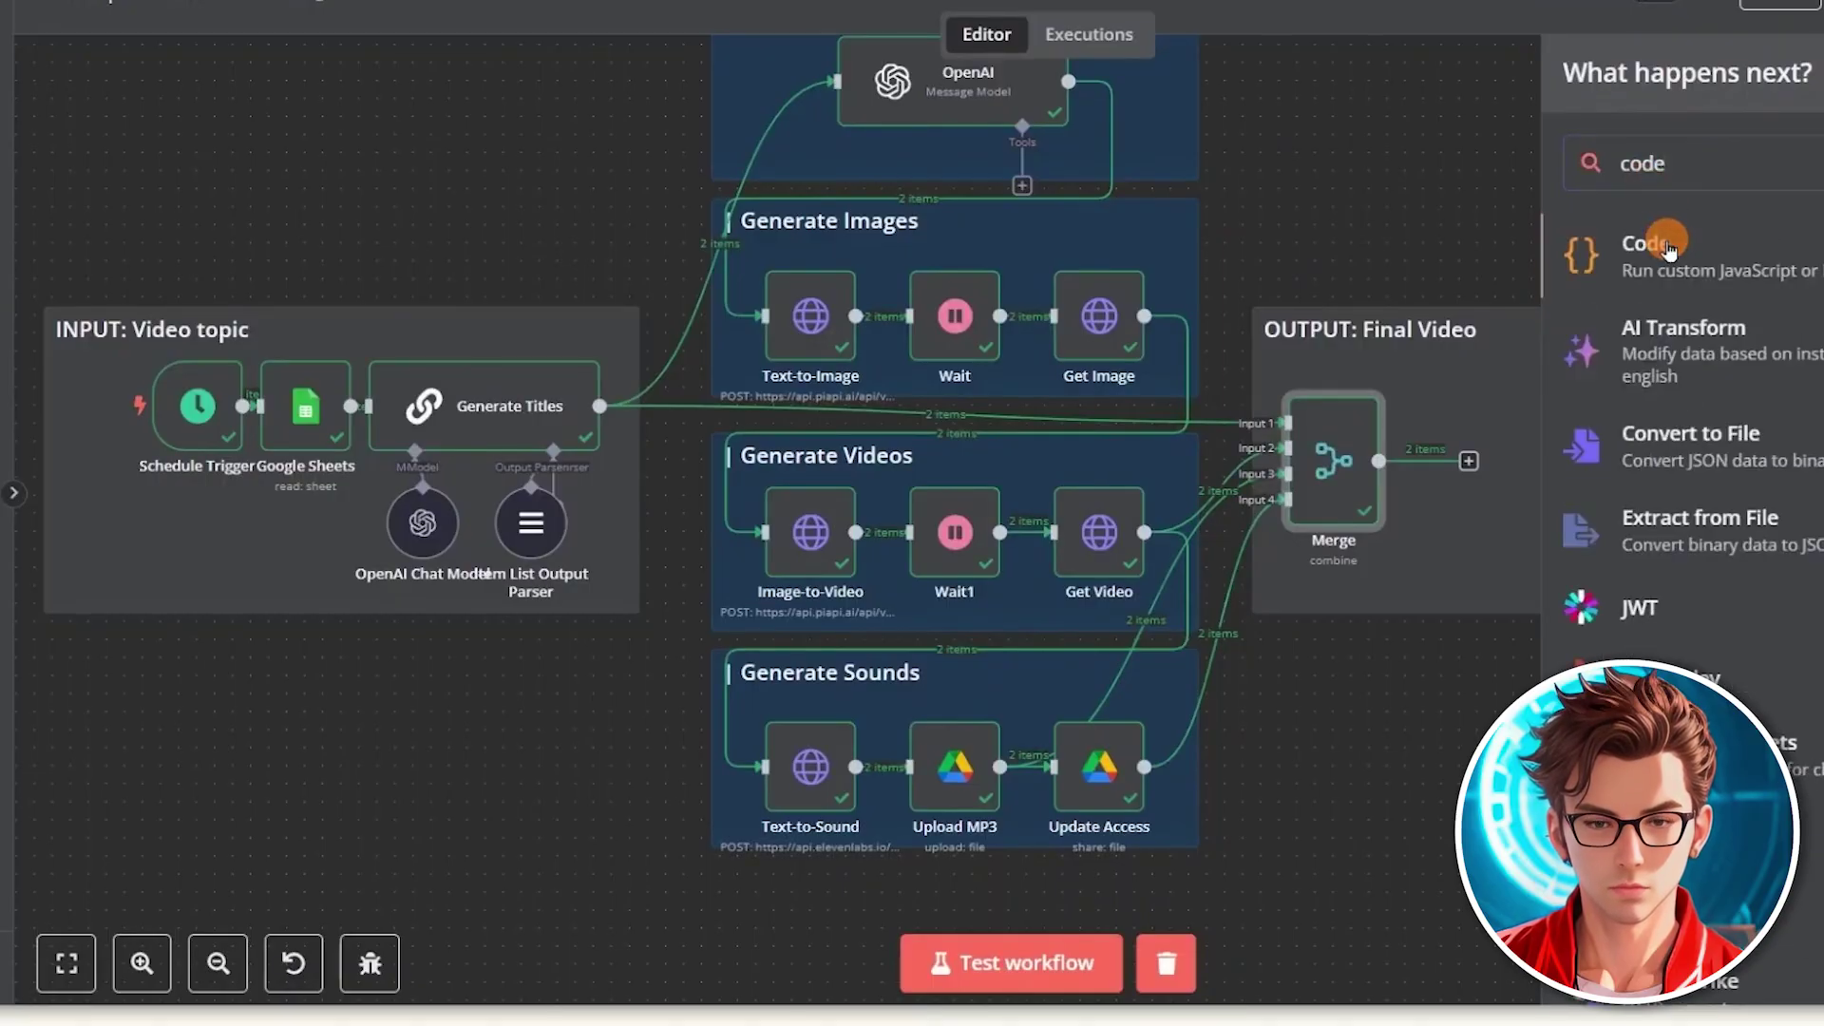
left_click(1669, 249)
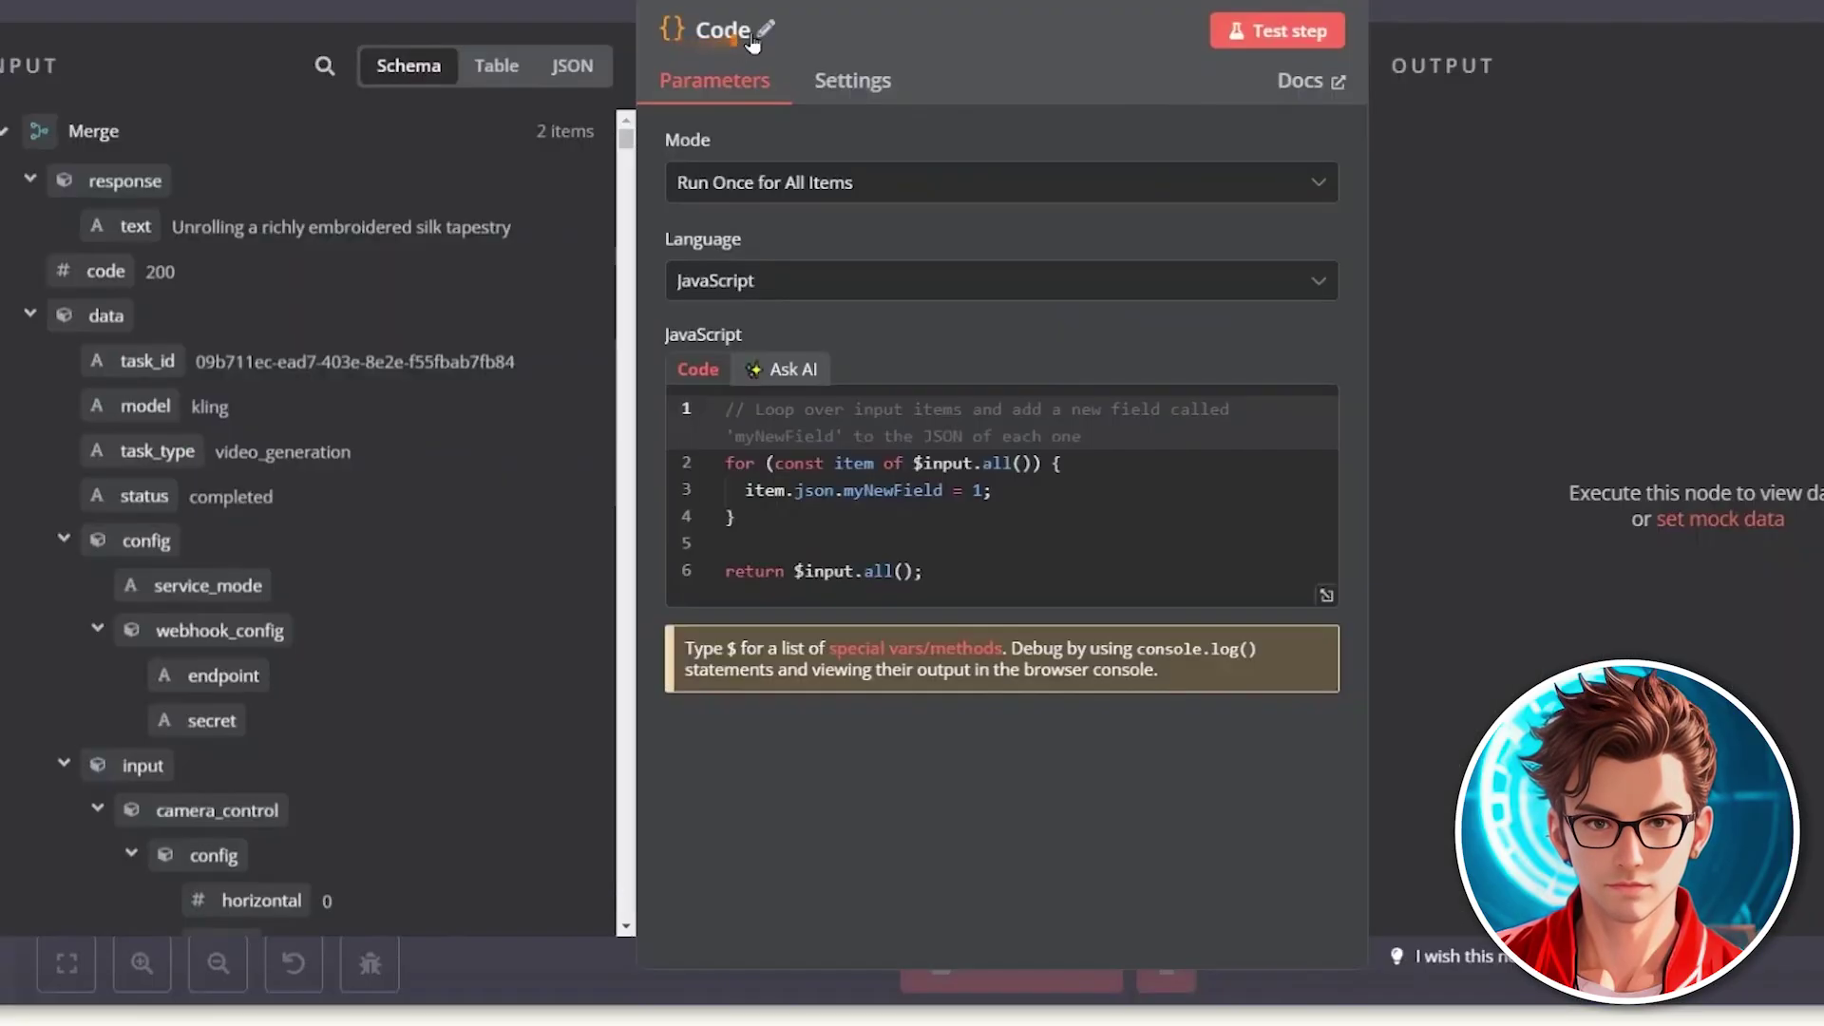
left_click(772, 31)
type("ist Elements")
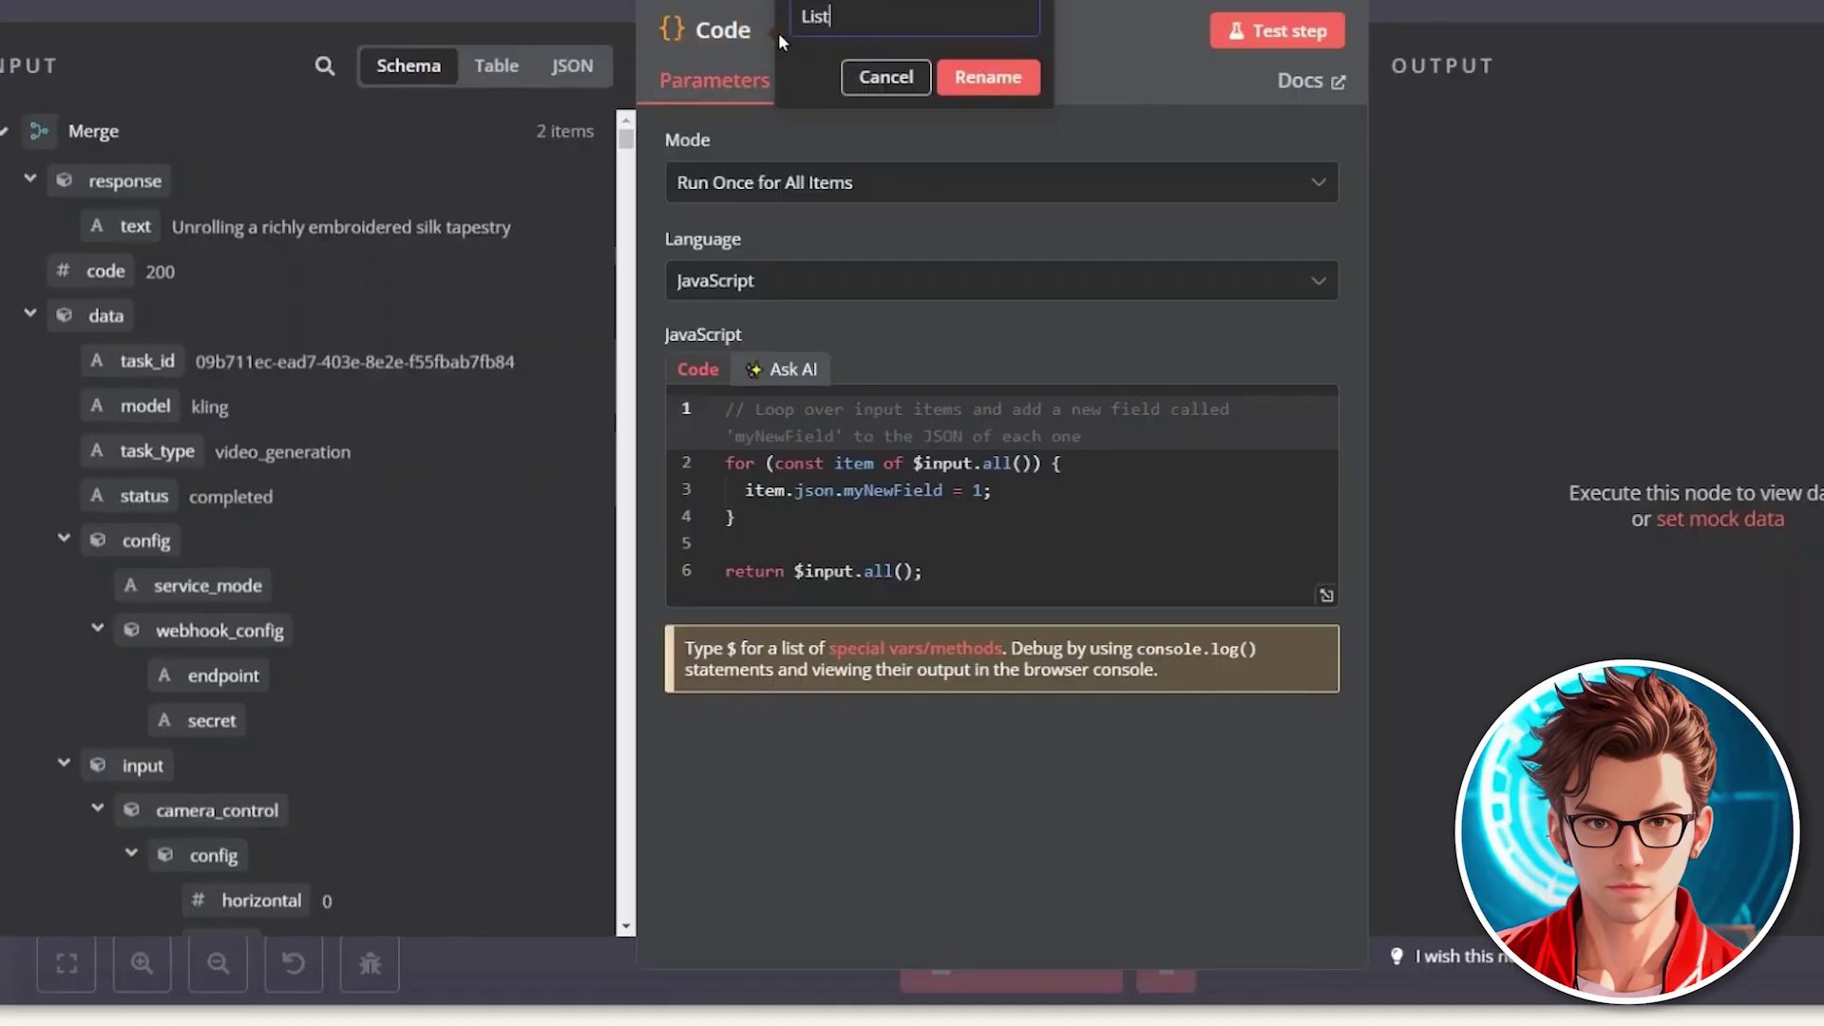
key("Return")
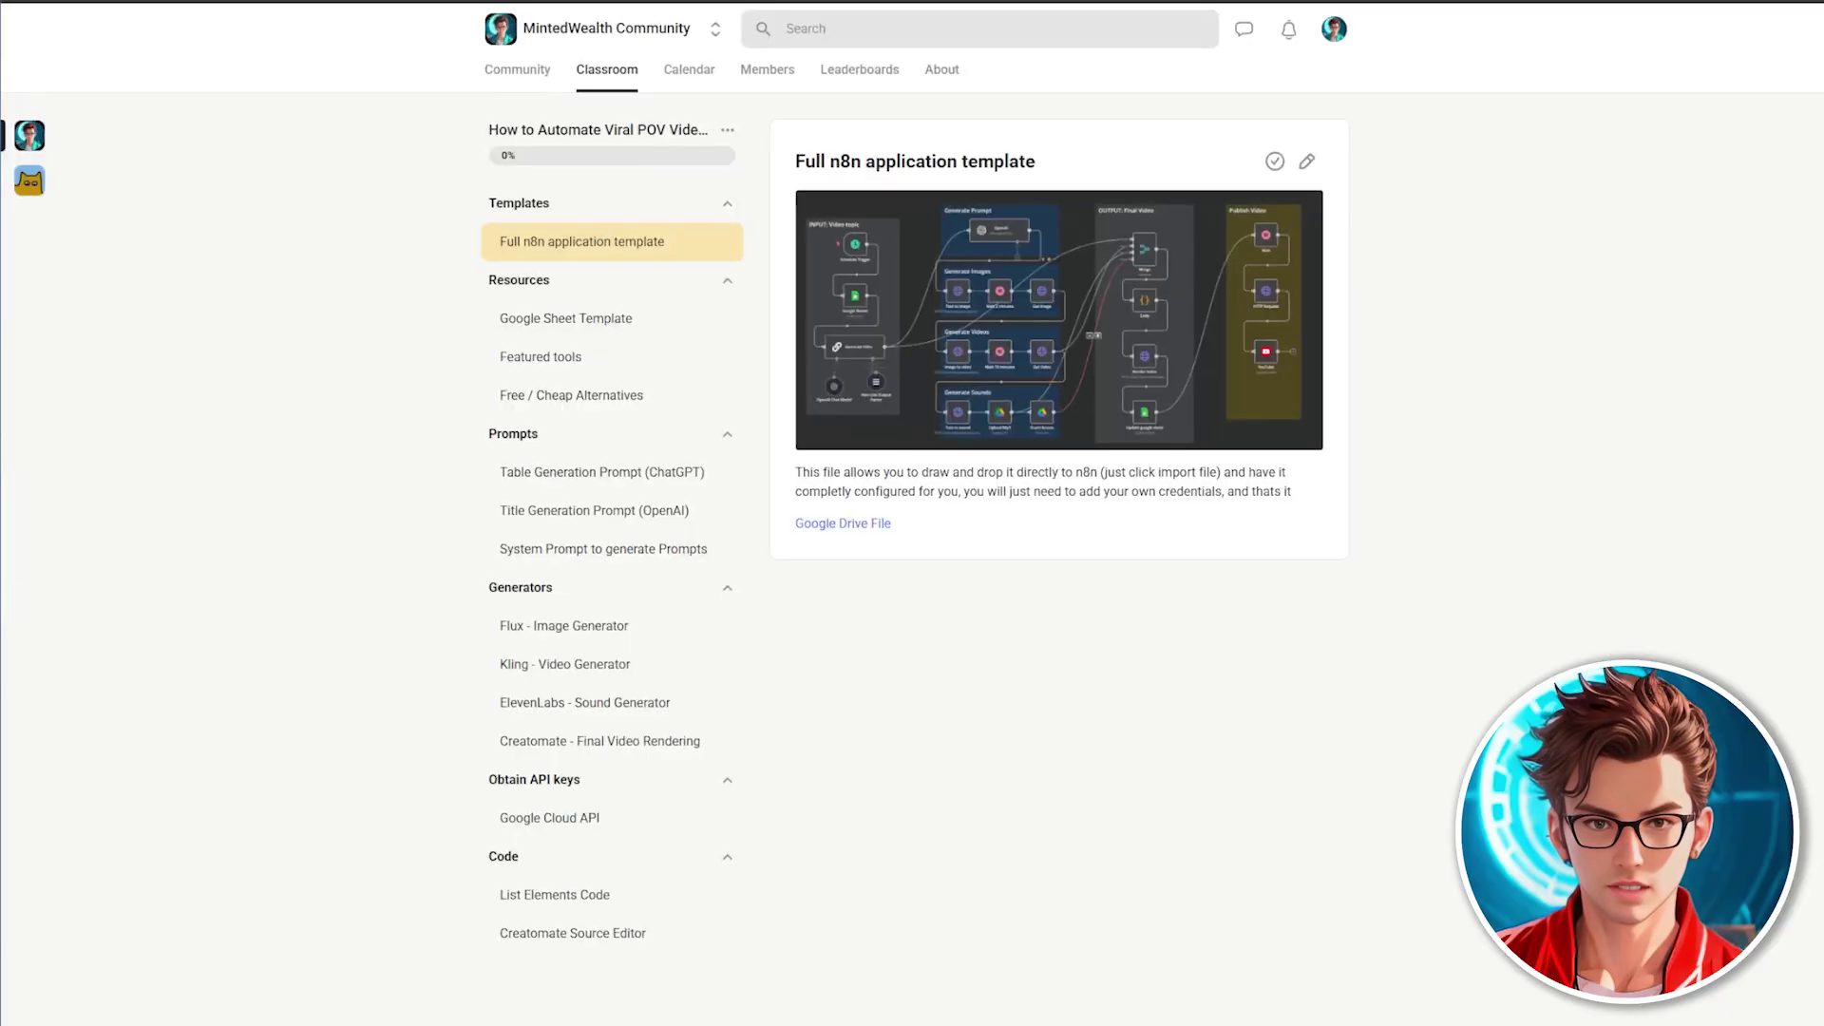
Step: Switch to the MintedWealth Community classroom, open the List Elements Code page and select its whole code block
left_click(597, 901)
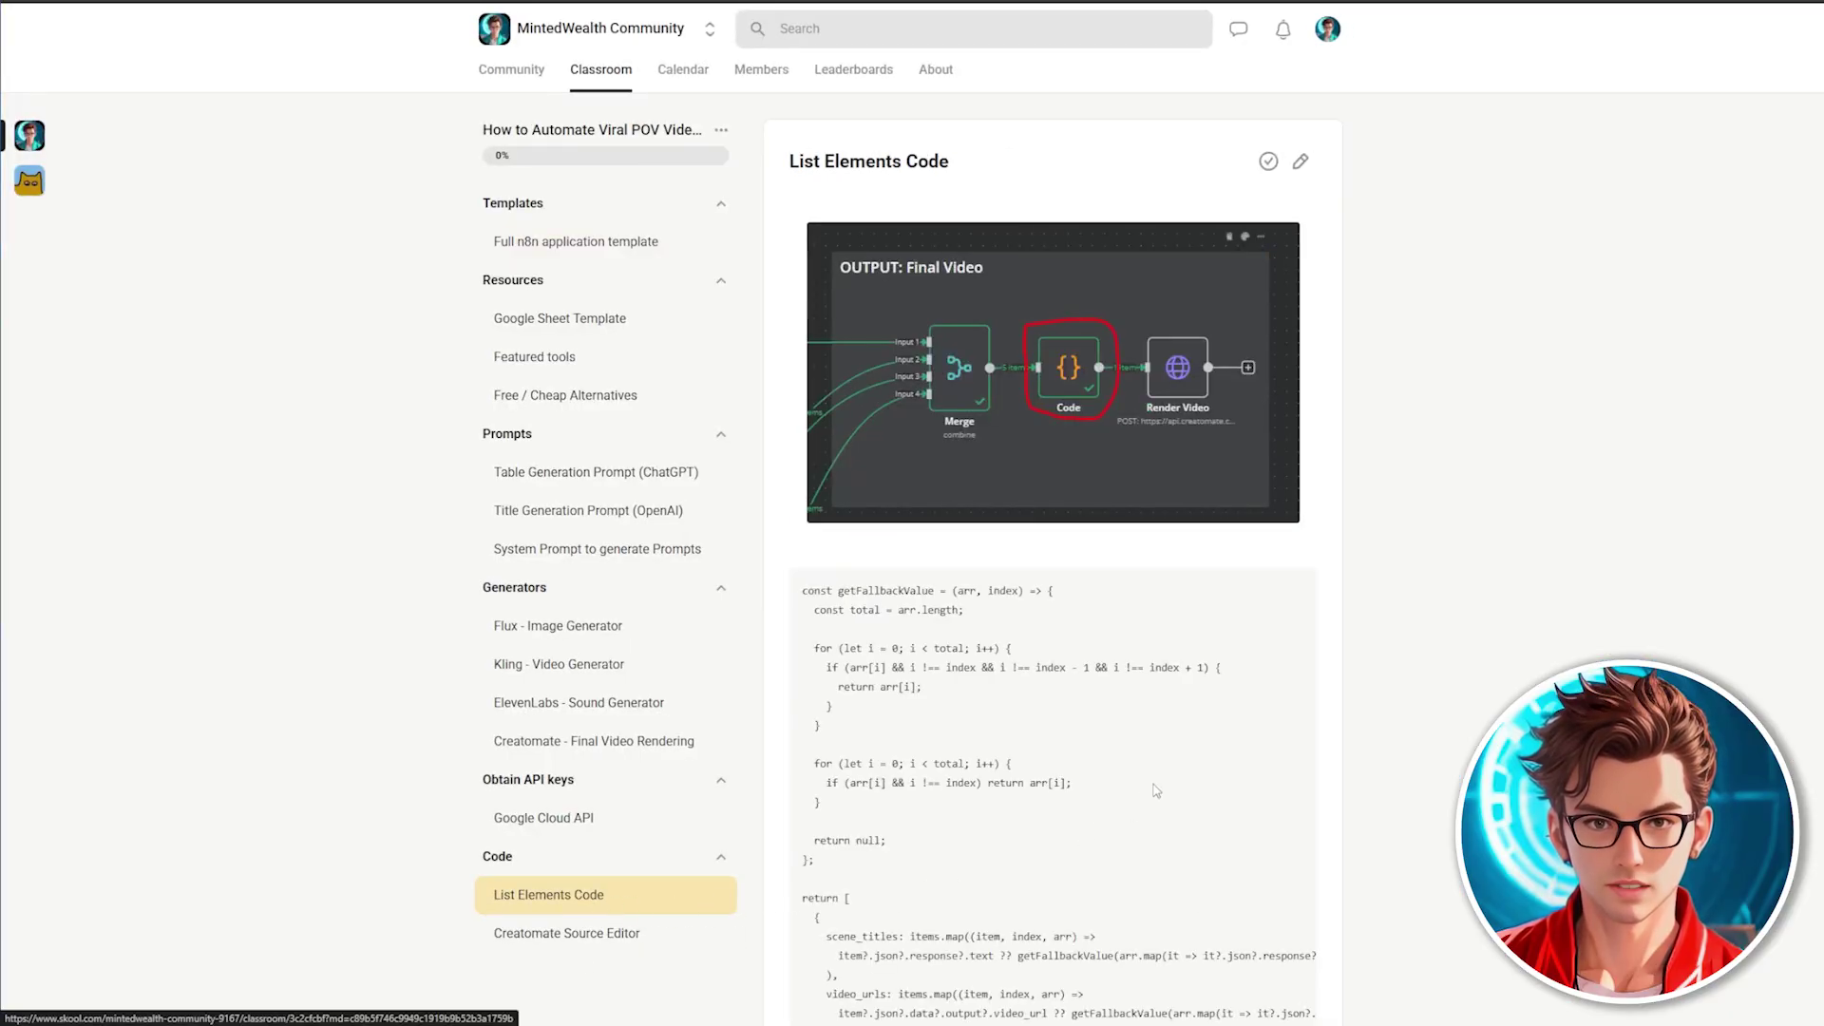
scroll(1331, 627, "down", 2)
left_click(941, 597)
key("ctrl+a")
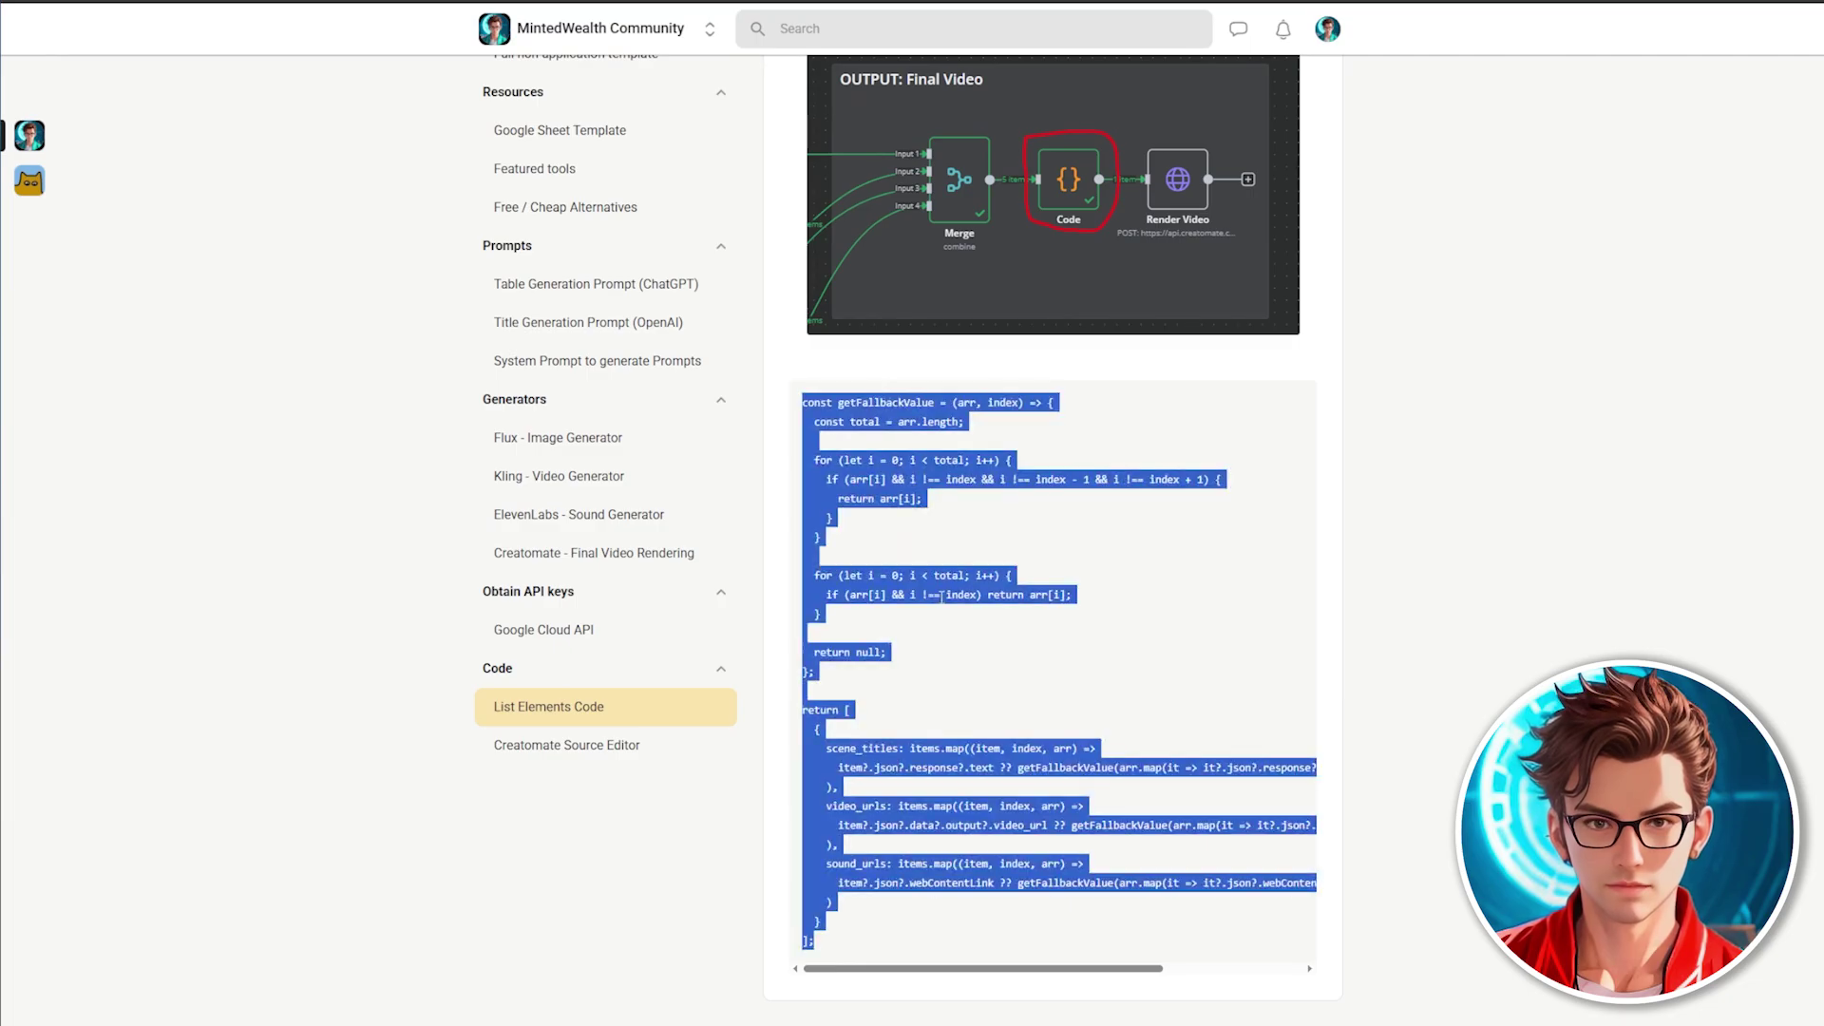
scroll(962, 615, "up", 2)
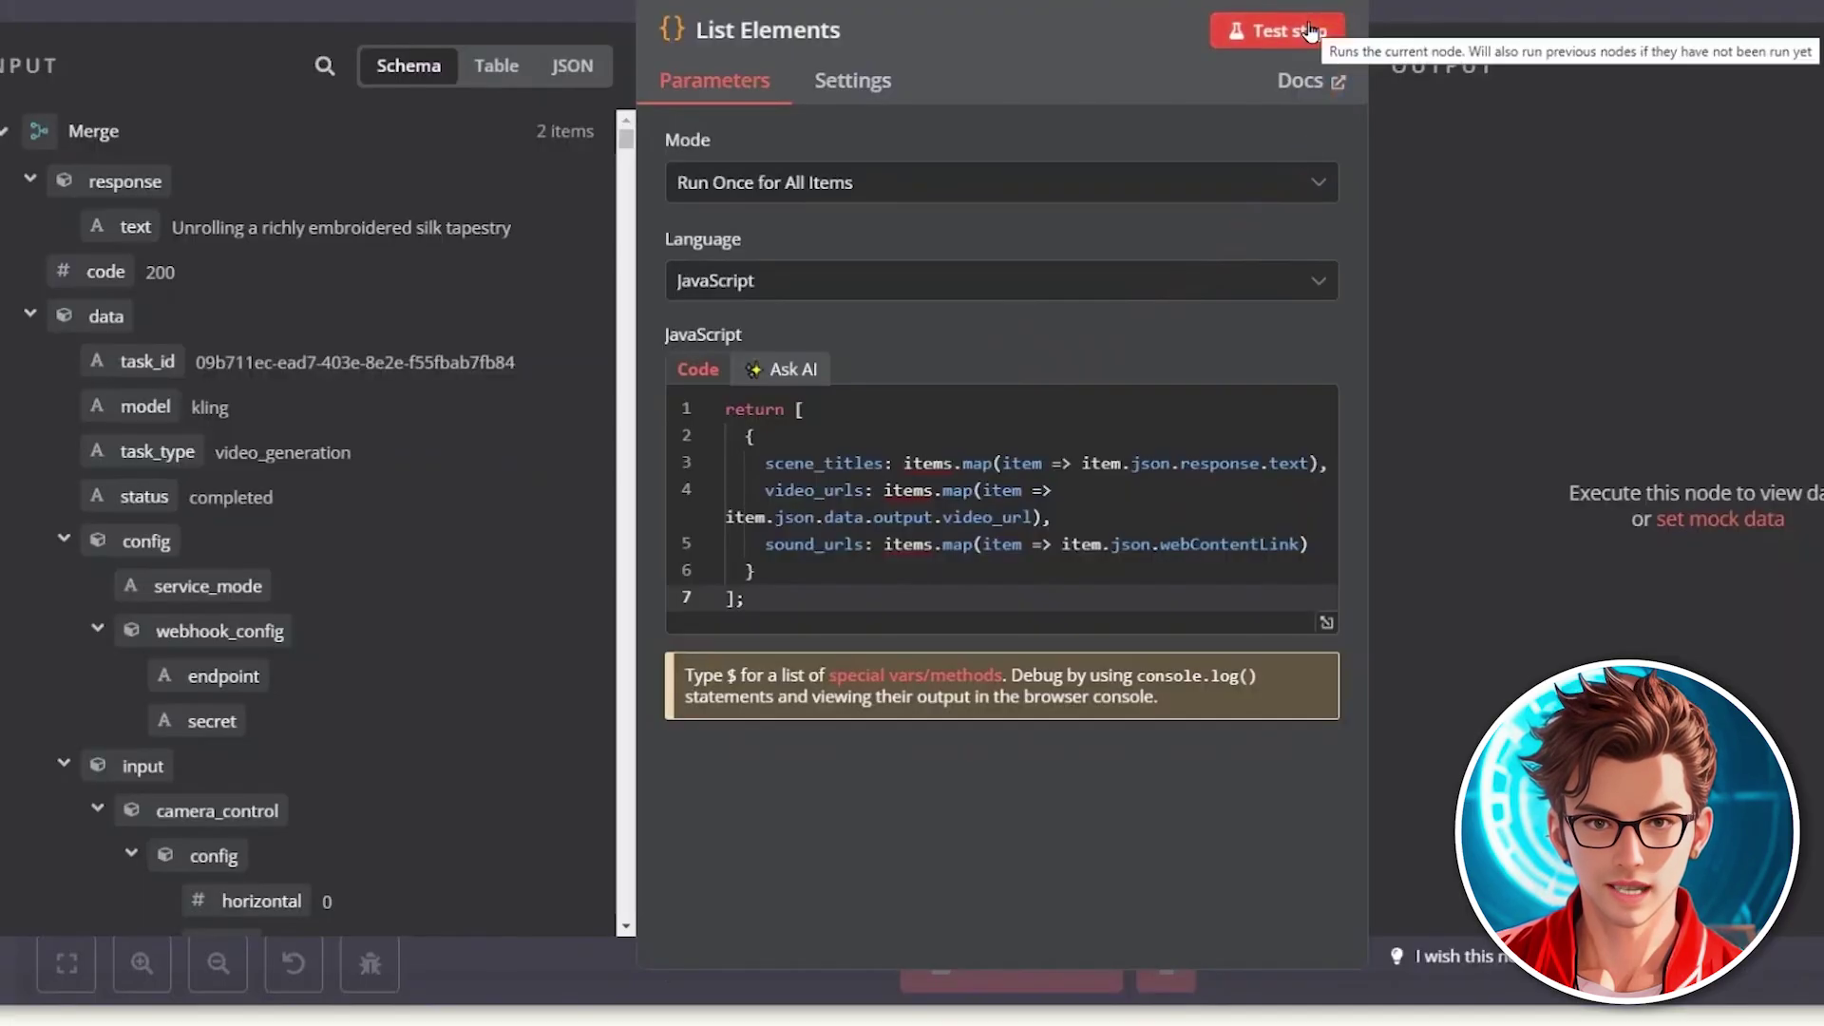
Step: Test the List Elements node with the code mapping scene_titles, video_urls and sound_urls, and return to the canvas
left_click(1276, 29)
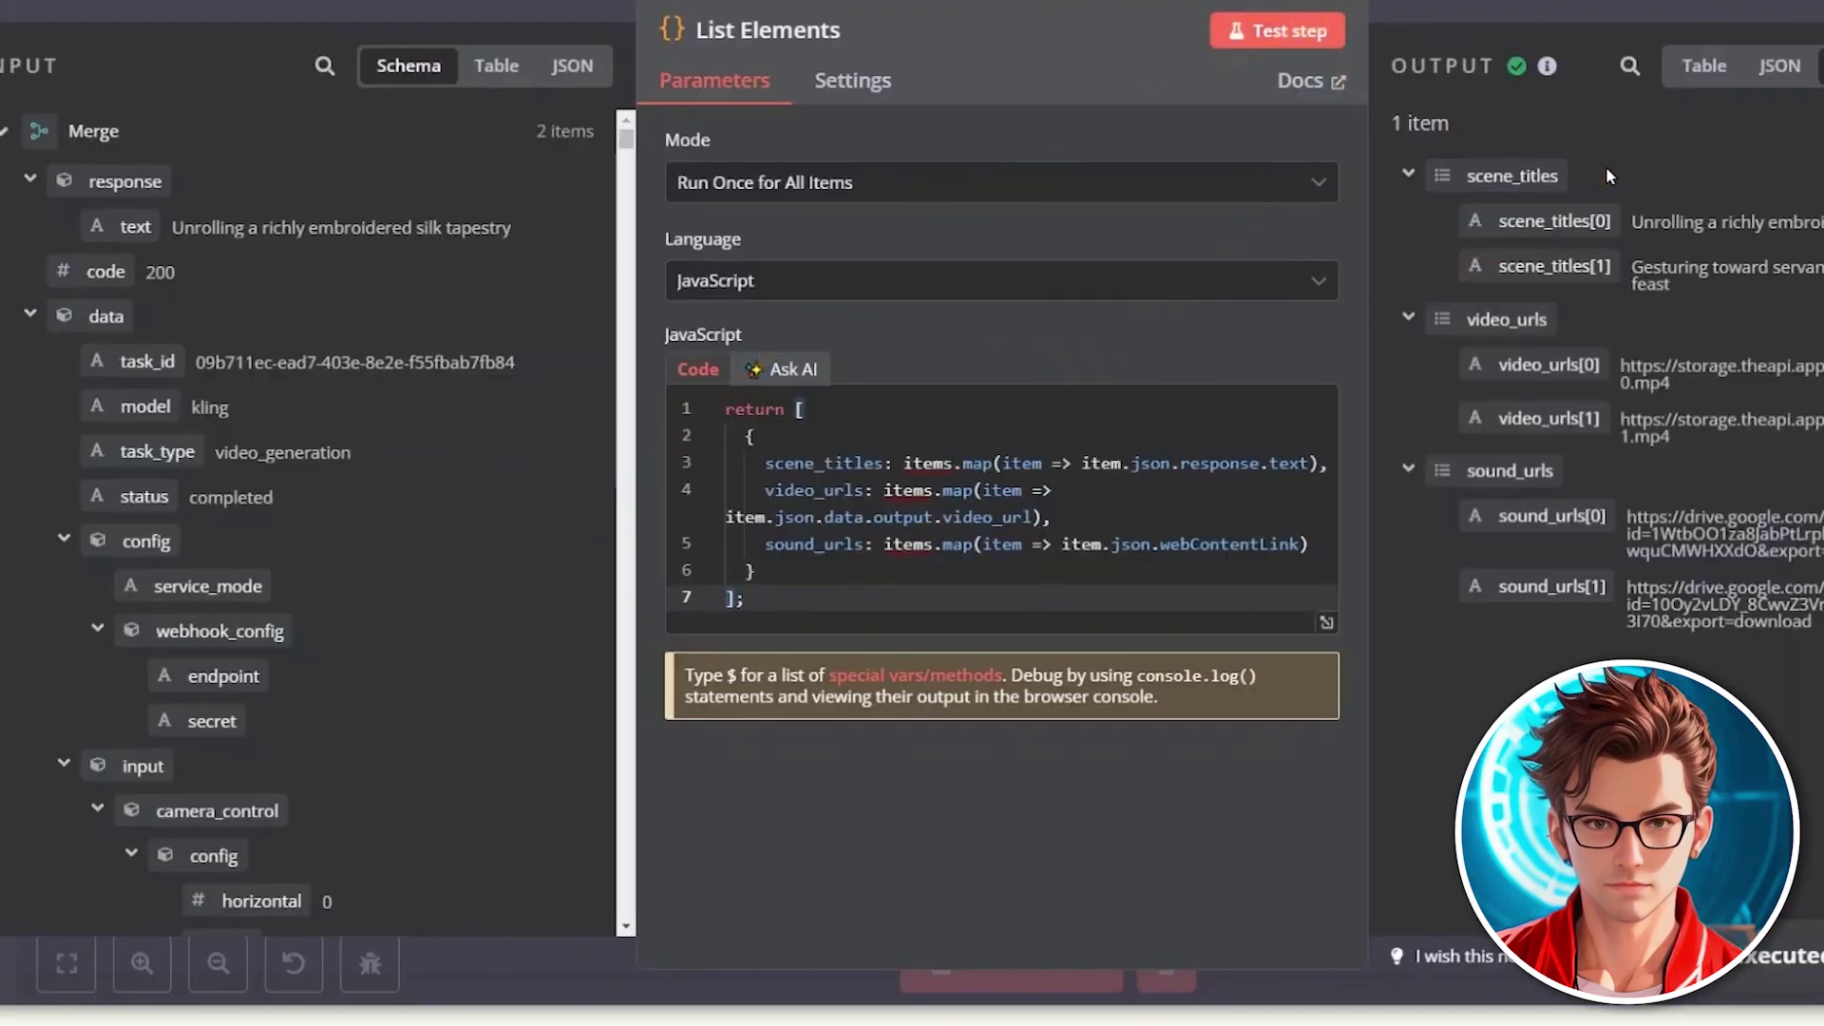
triple_click(1630, 220)
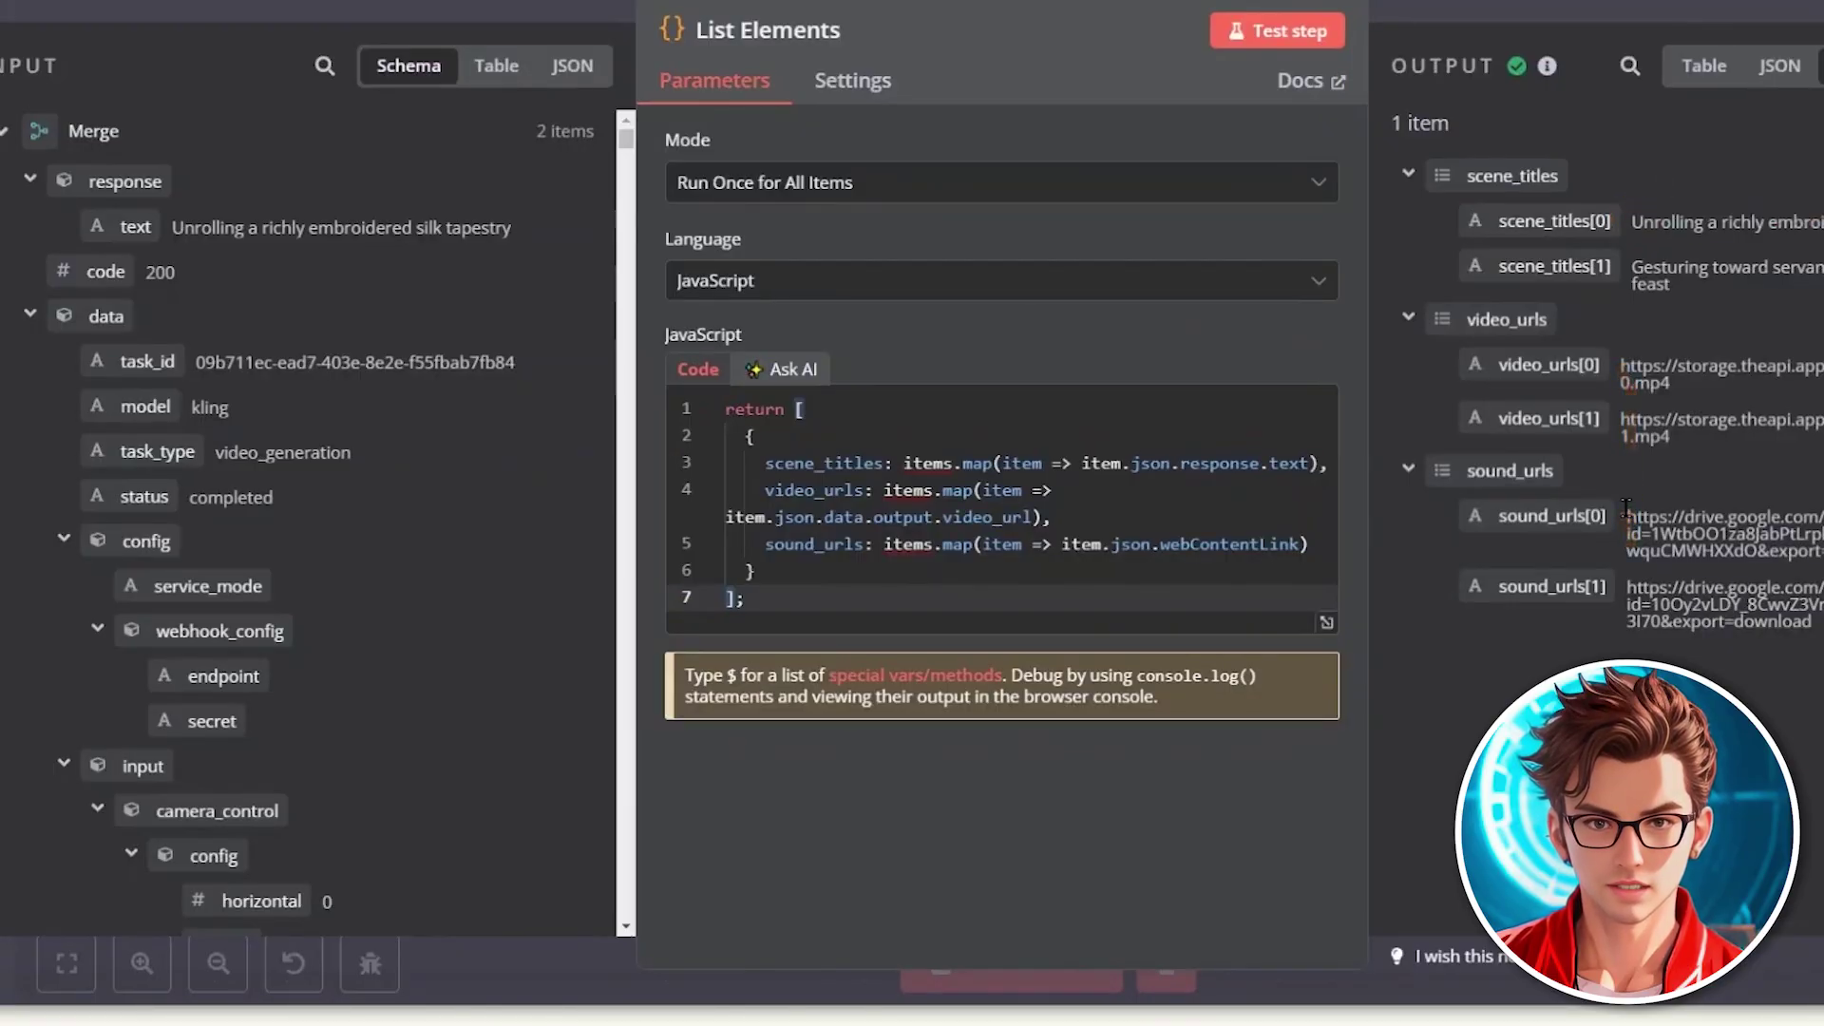
key("Escape")
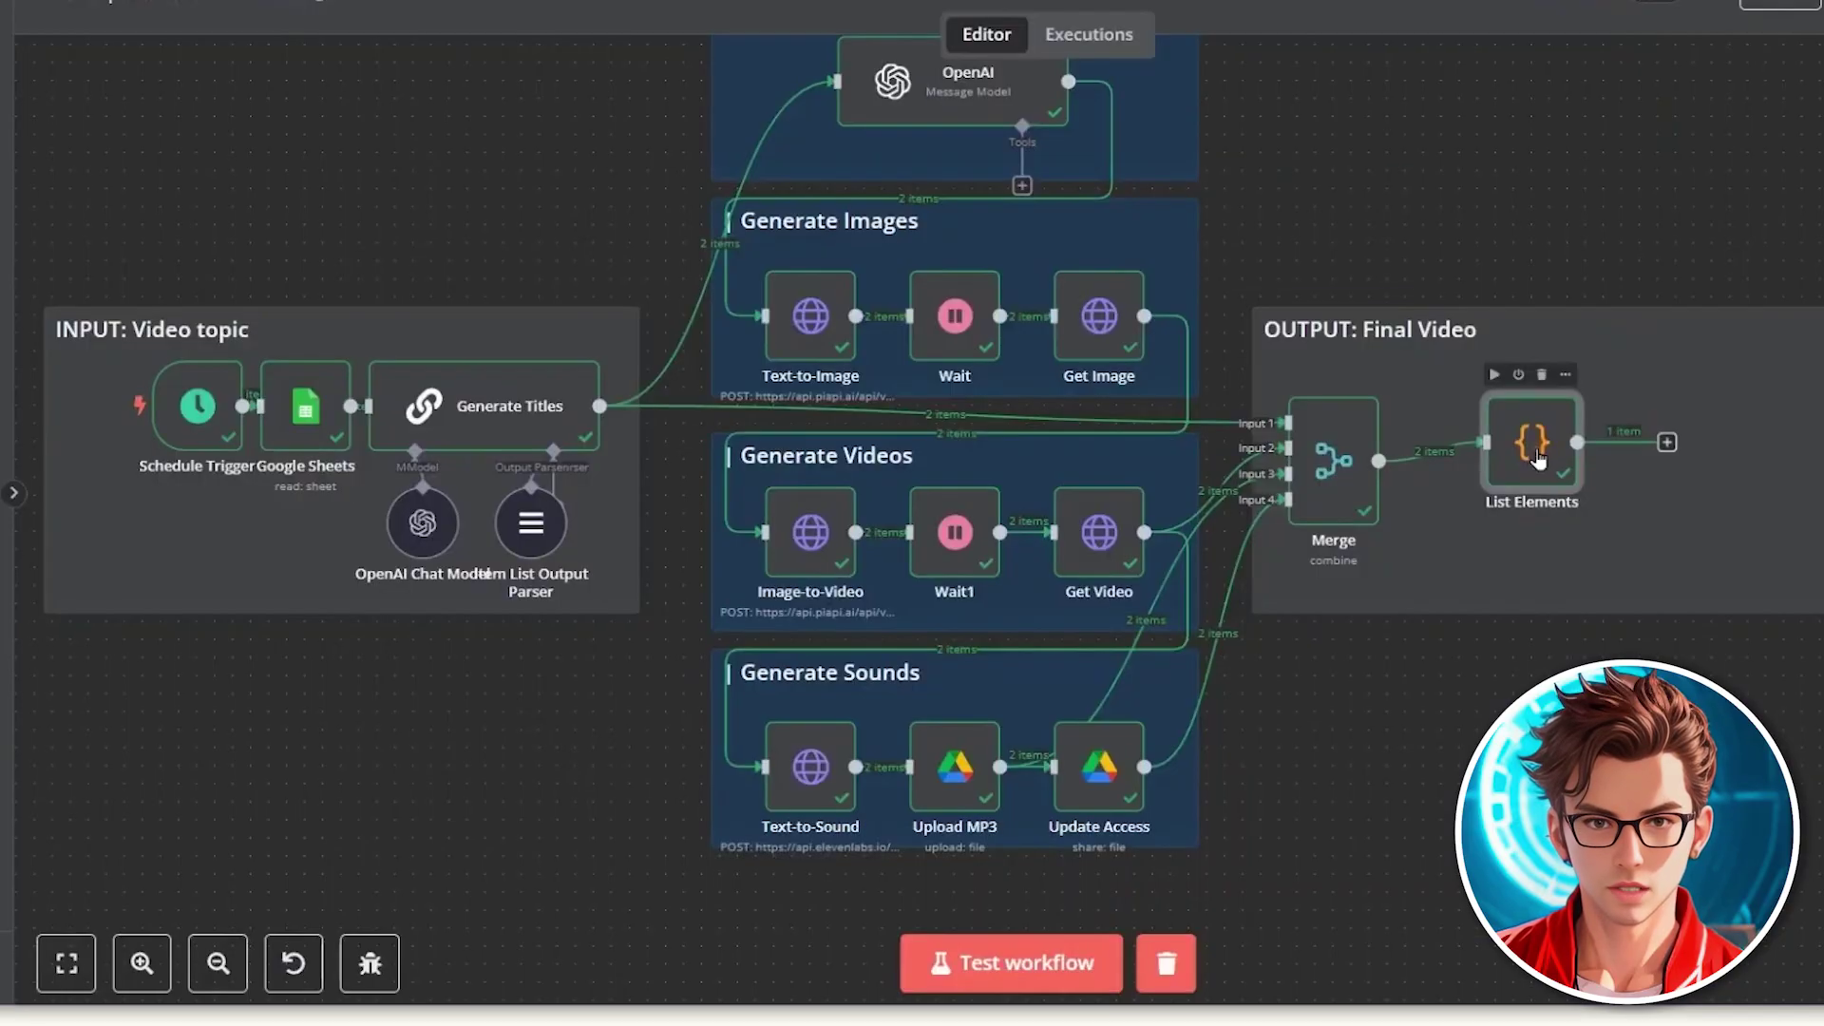
Step: Add an HTTP Request node after List Elements and rename it Render Video
left_click_drag(1817, 507, 1654, 516)
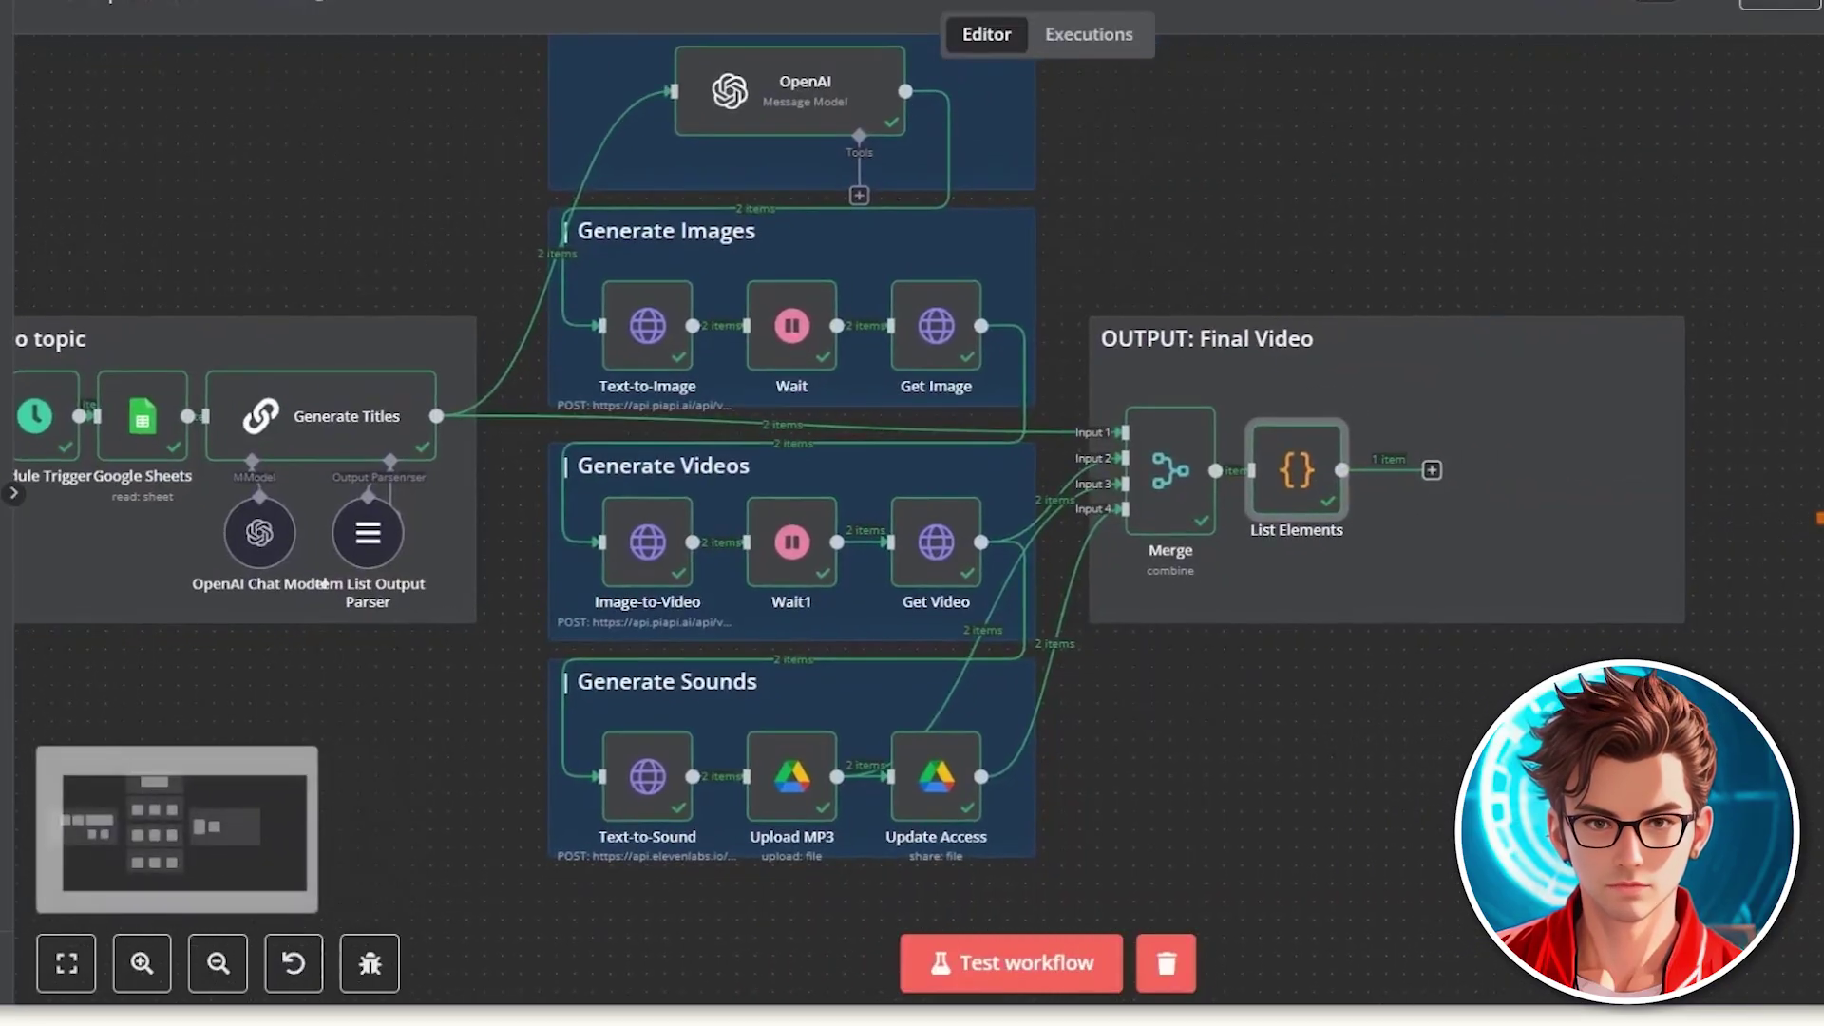
left_click(1431, 470)
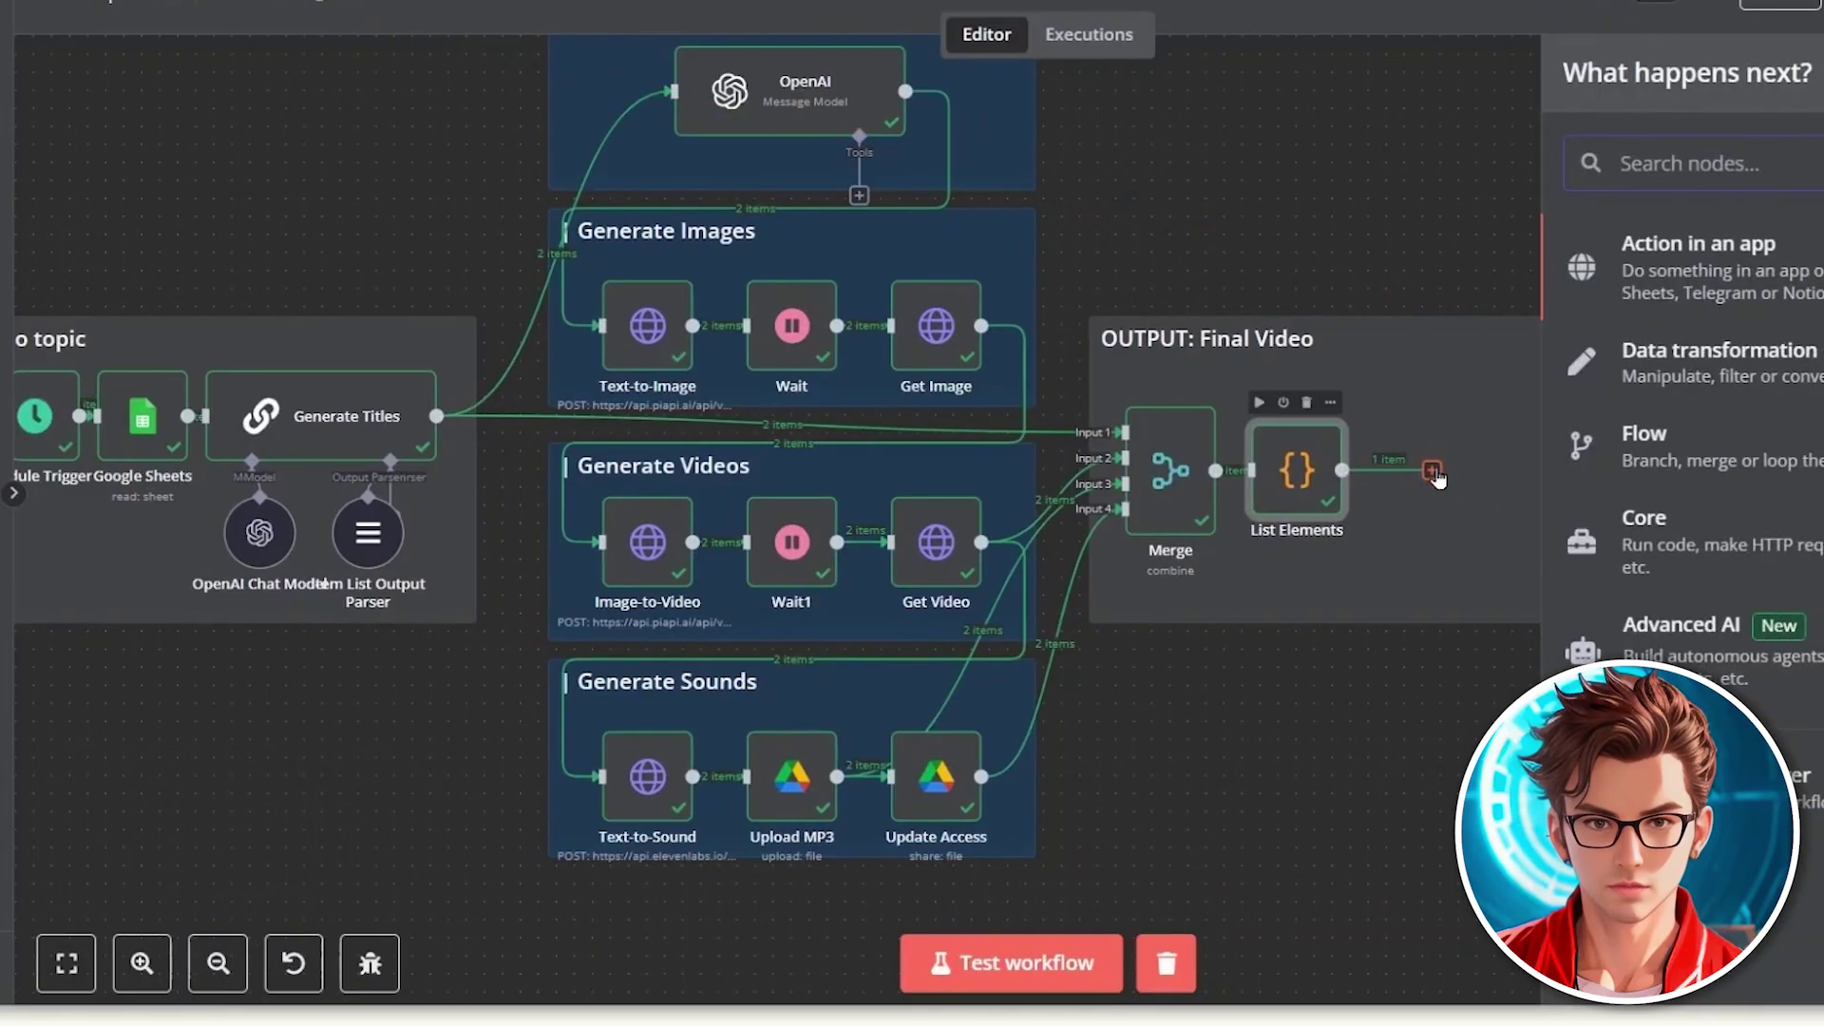
type("http")
left_click(1748, 258)
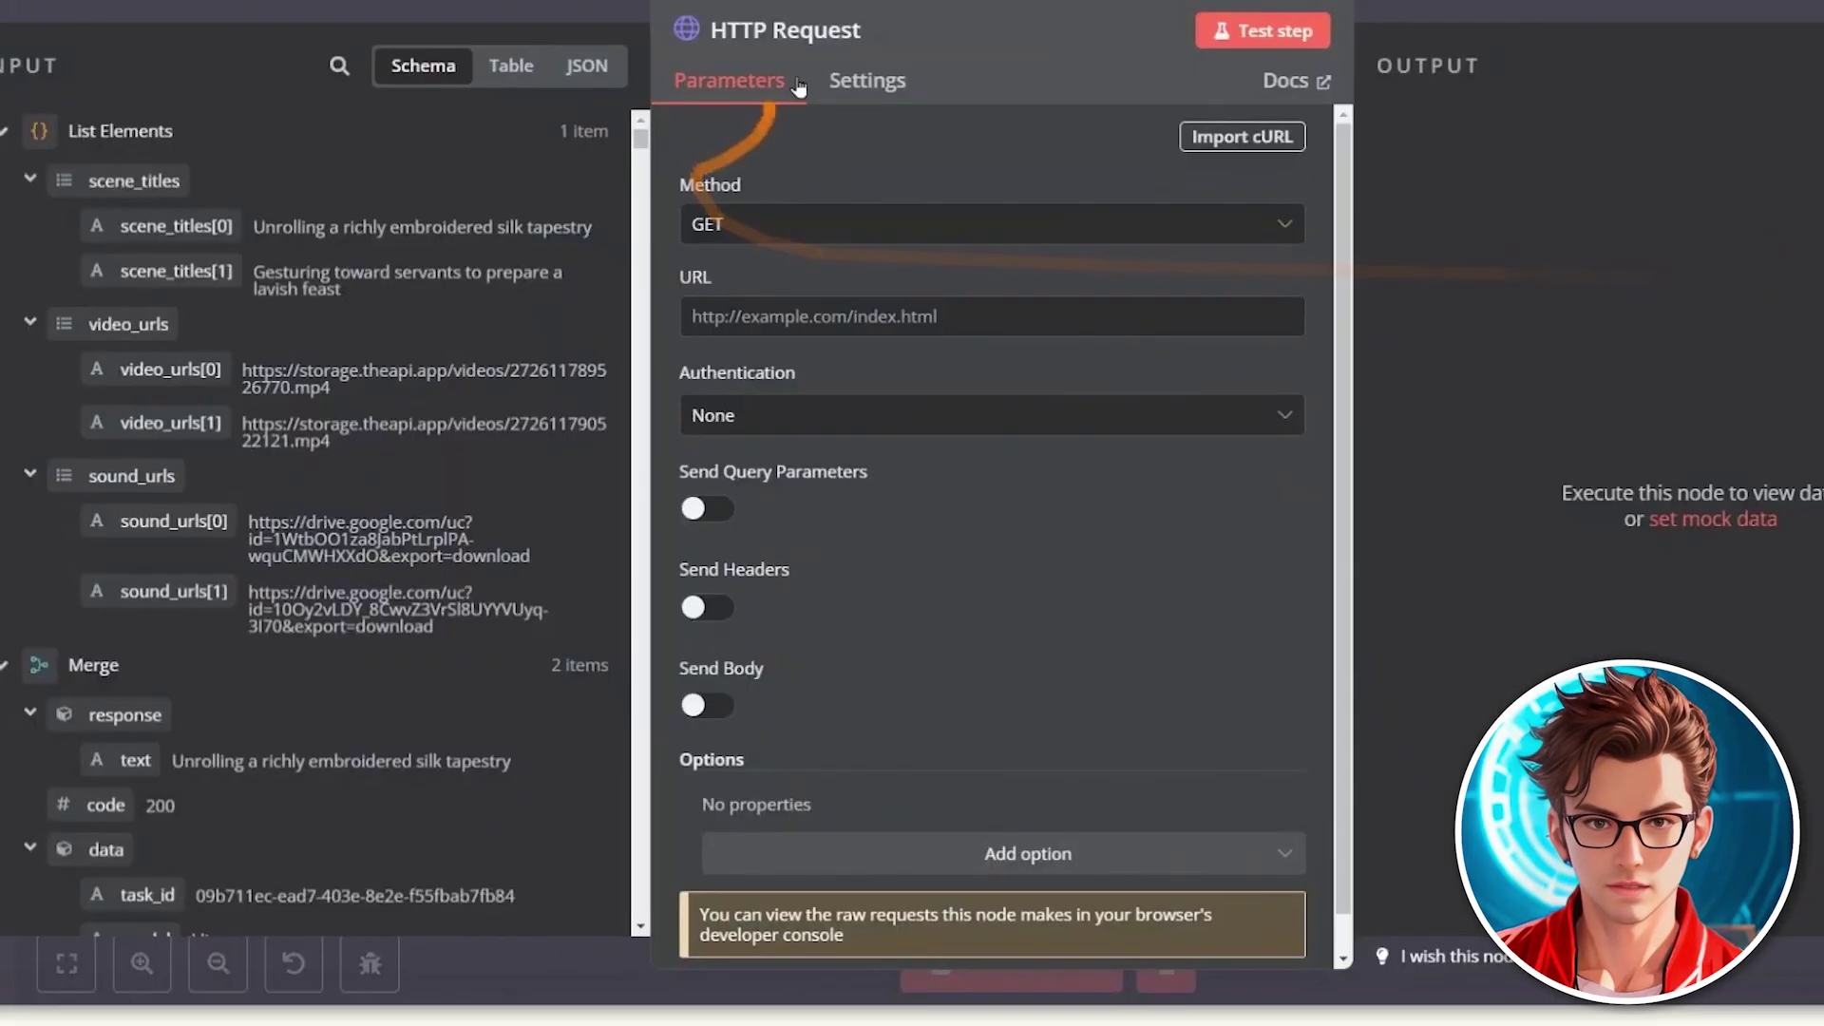
left_click(858, 34)
type("Rende")
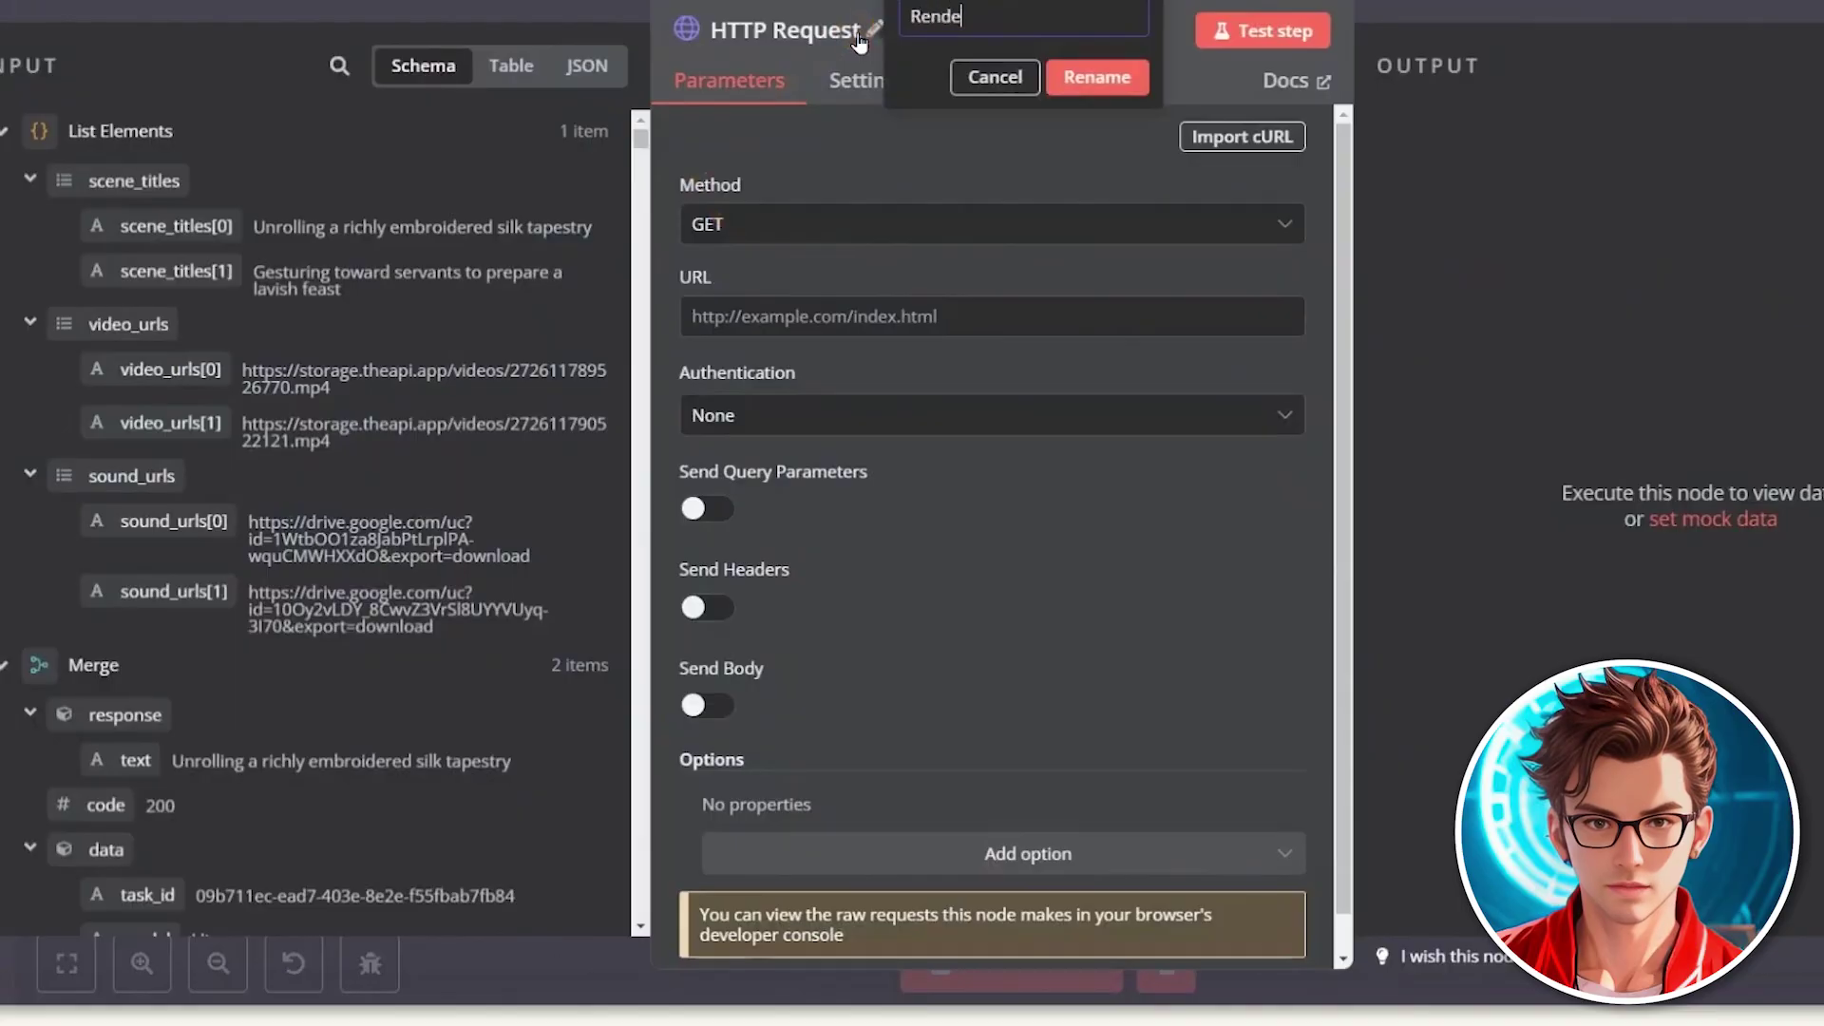
type("r Video")
key("Return")
left_click(827, 225)
left_click(779, 533)
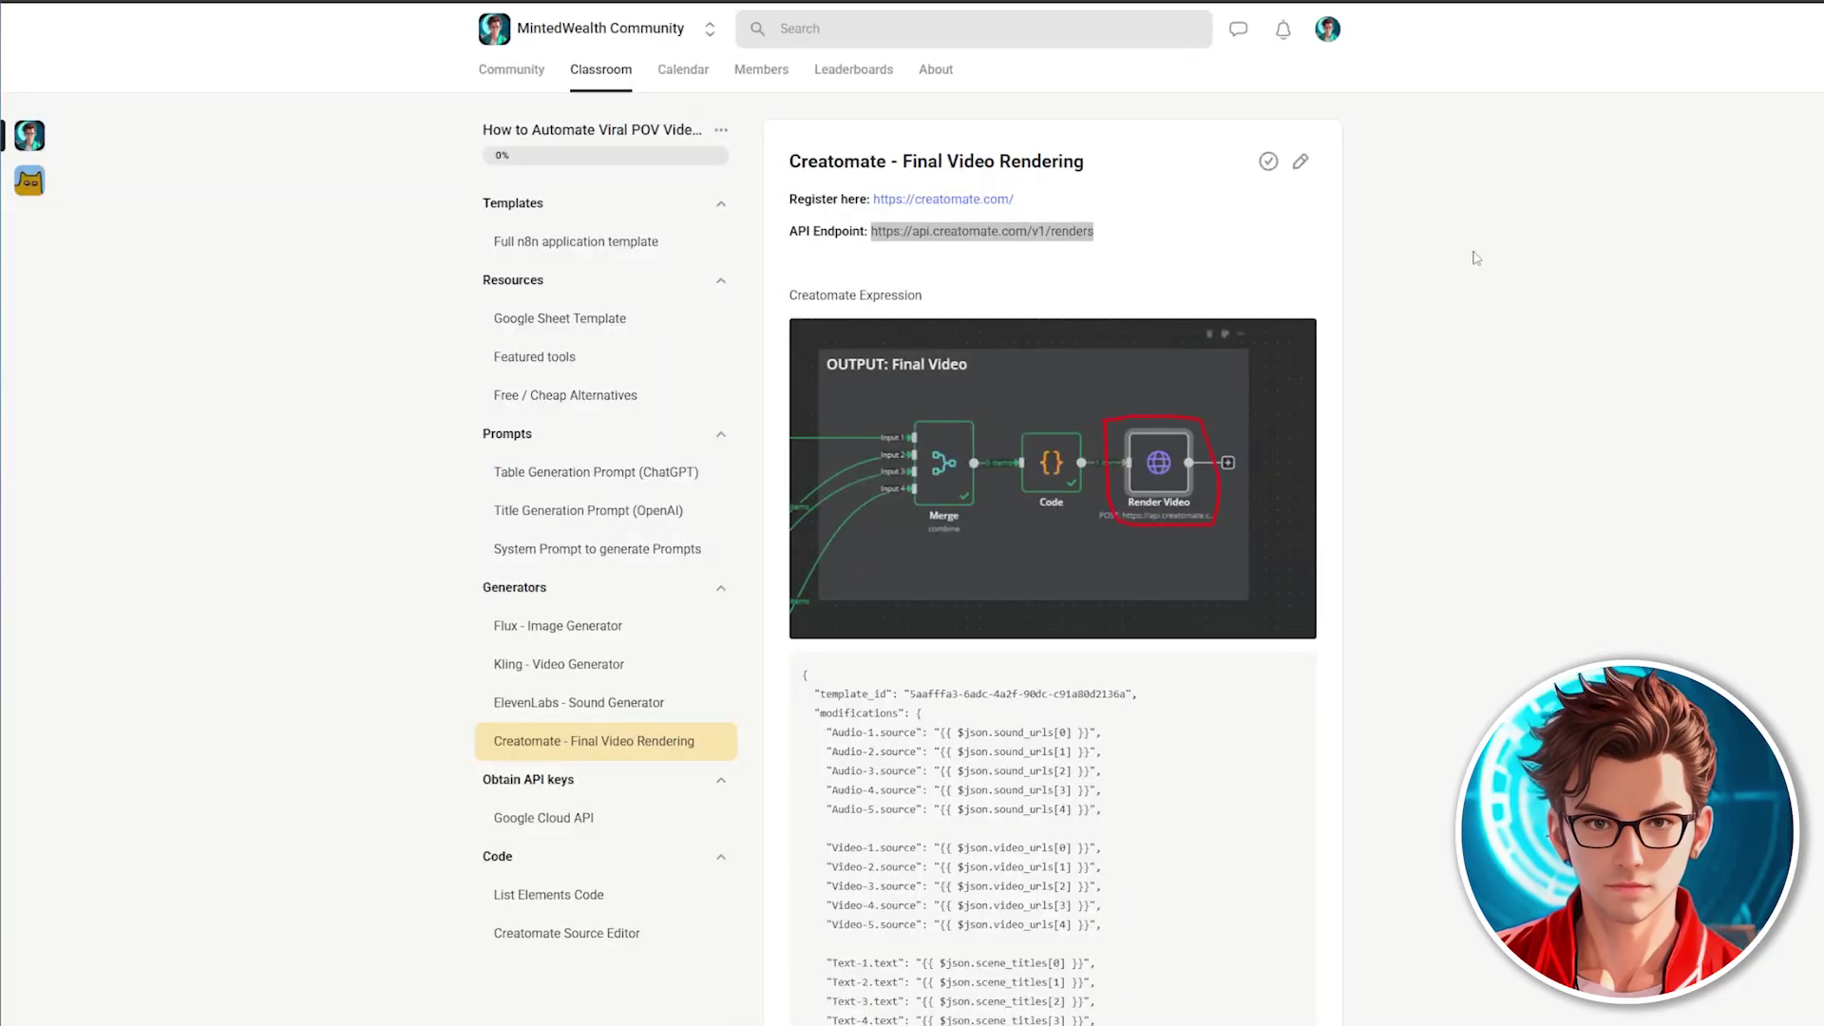
left_click(1295, 264)
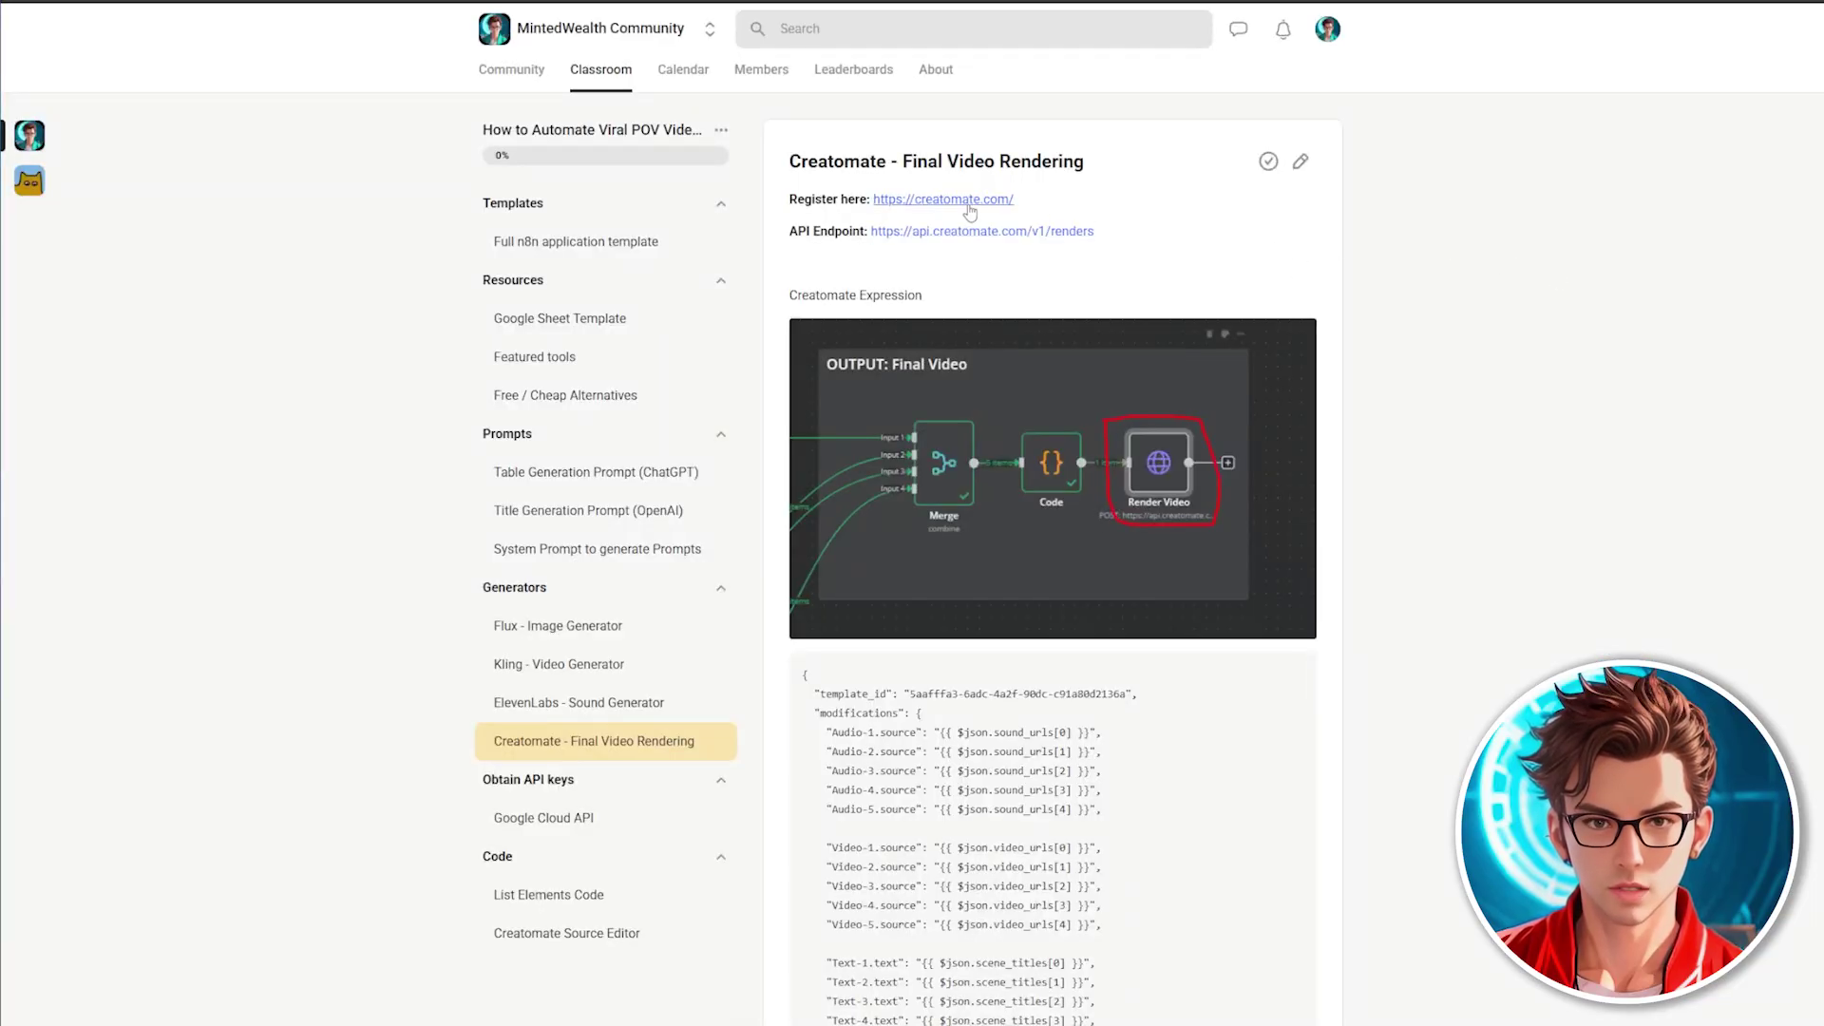
left_click_drag(787, 174, 1073, 164)
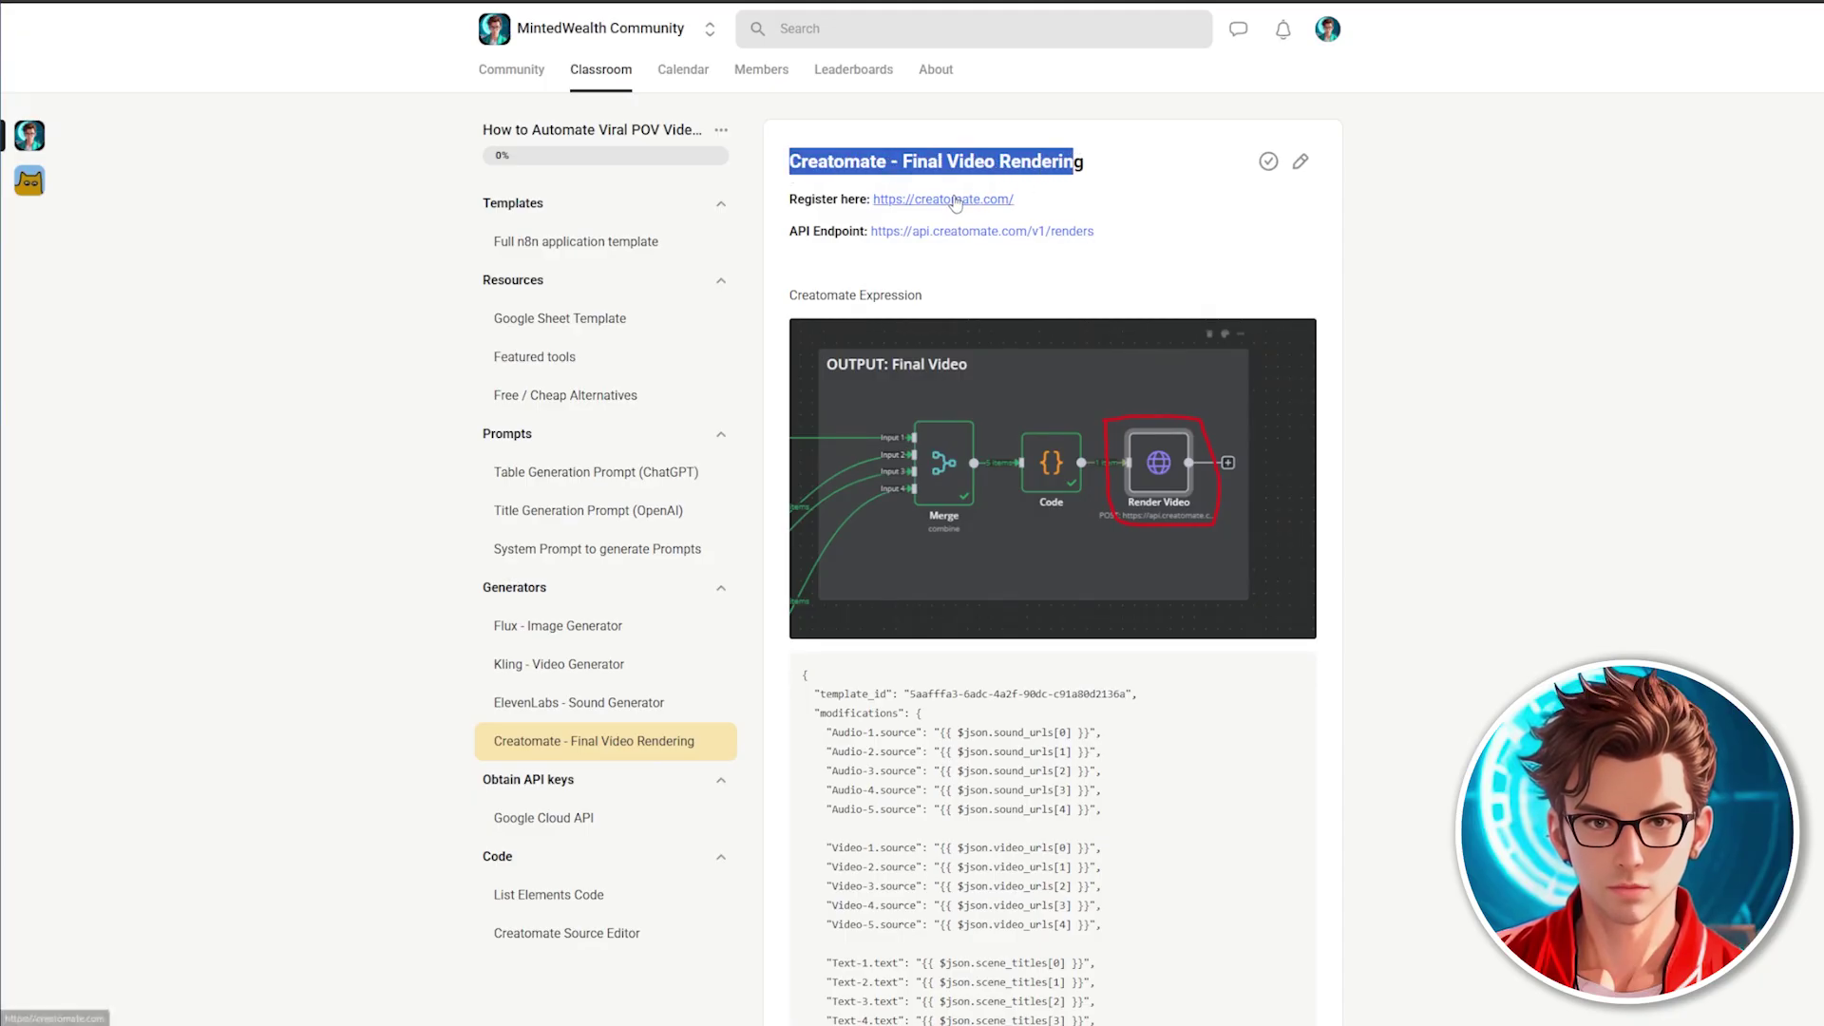
left_click_drag(869, 230, 1131, 249)
key("ctrl+c")
left_click(1134, 249)
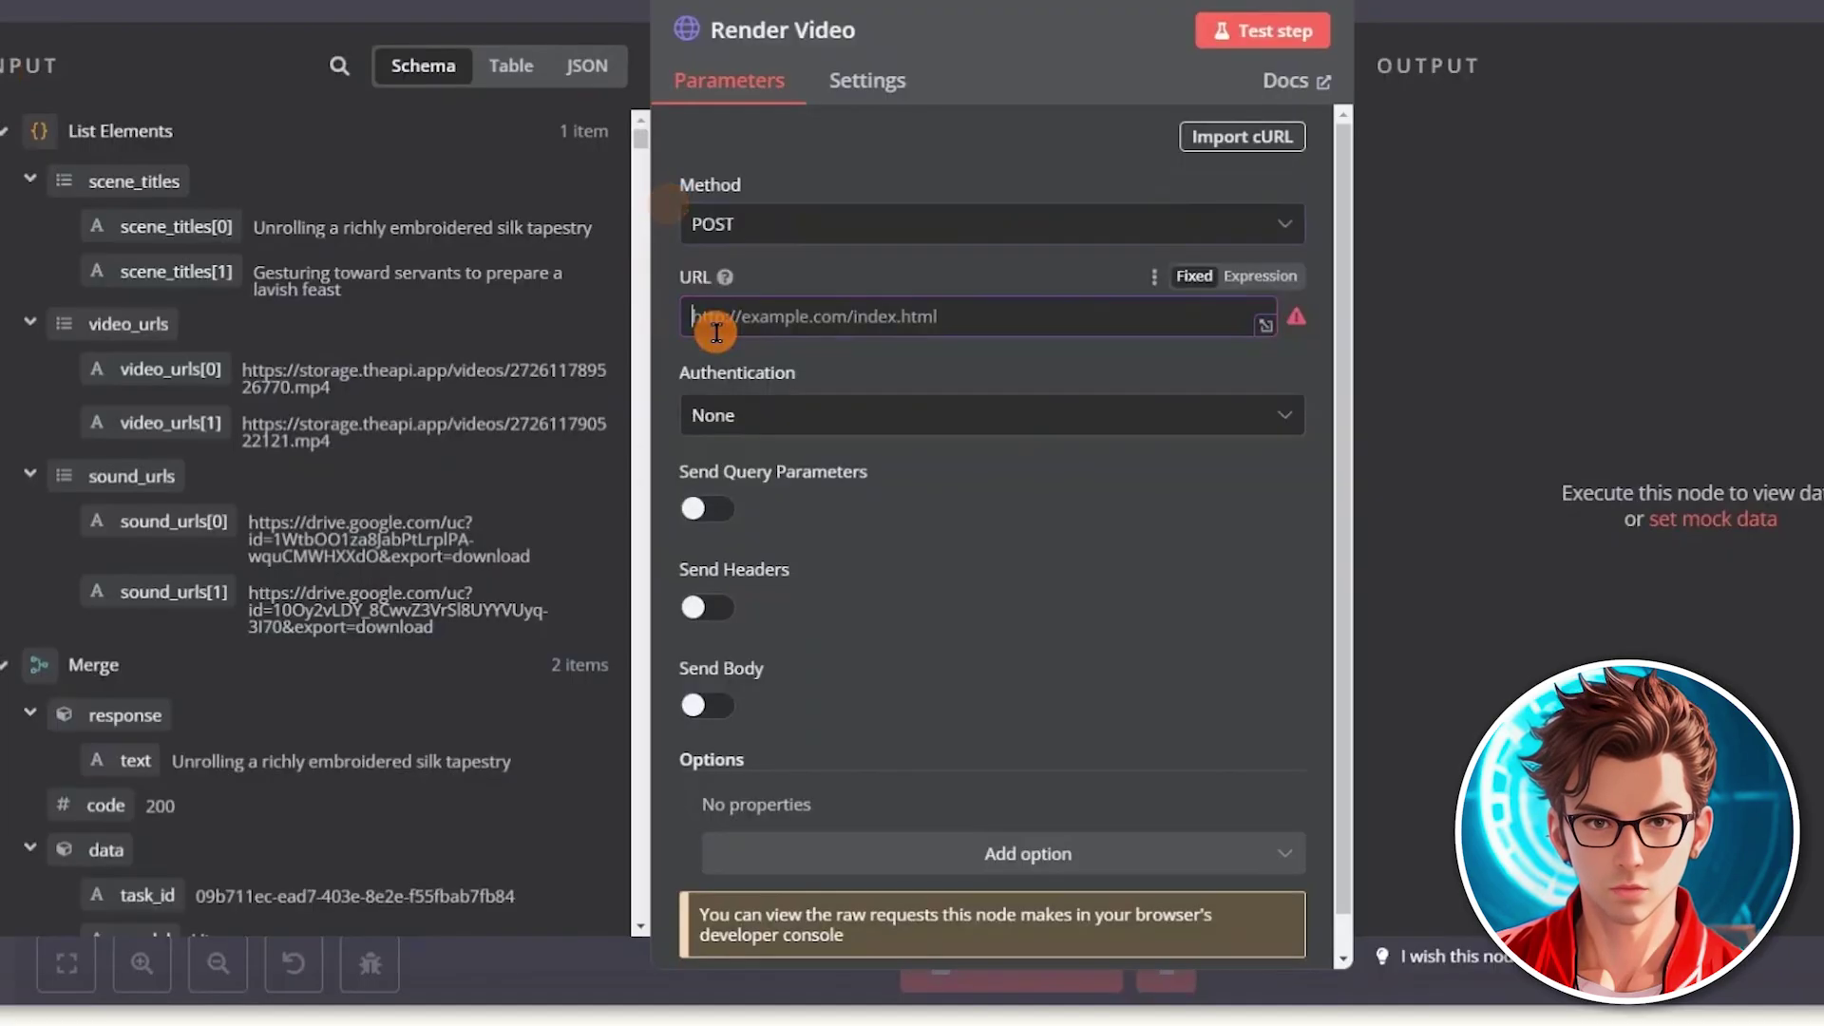
key("ctrl+v")
Step: Enable Send Headers on Render Video and name the first header parameter Authorization, leaving its value empty
left_click(708, 607)
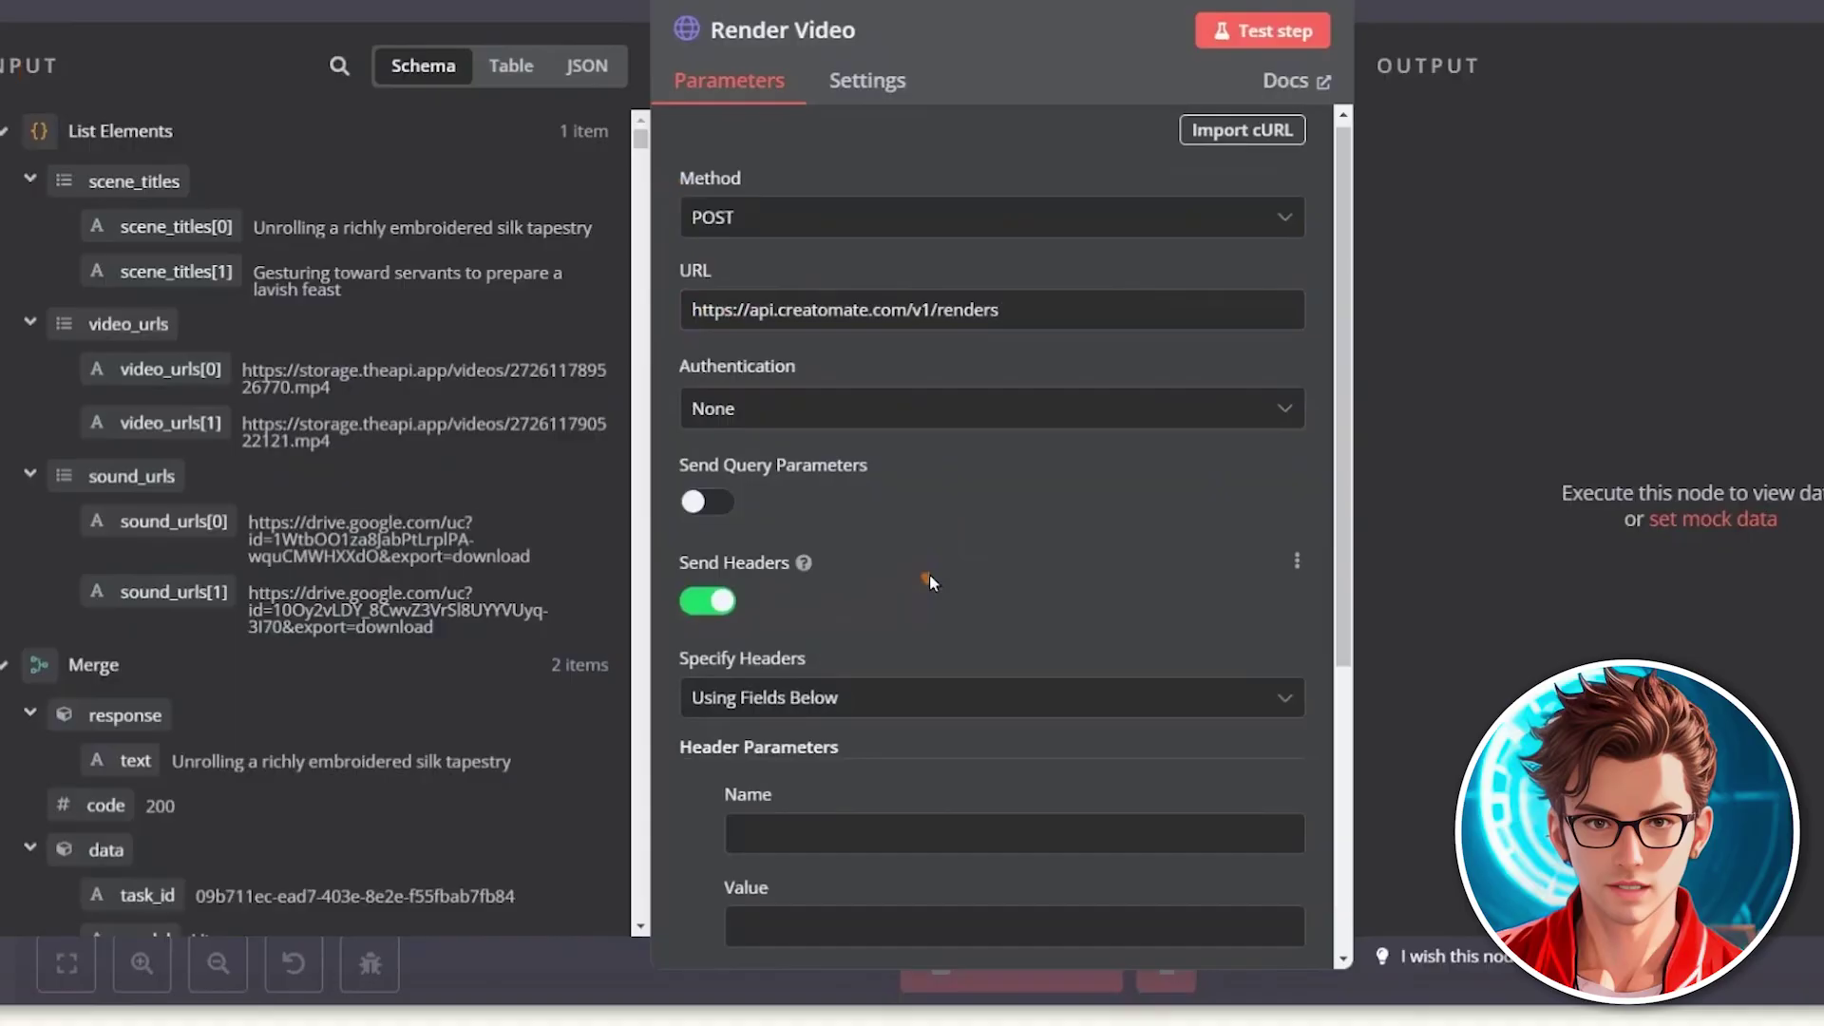
scroll(1046, 593, "down", 3)
left_click(1069, 606)
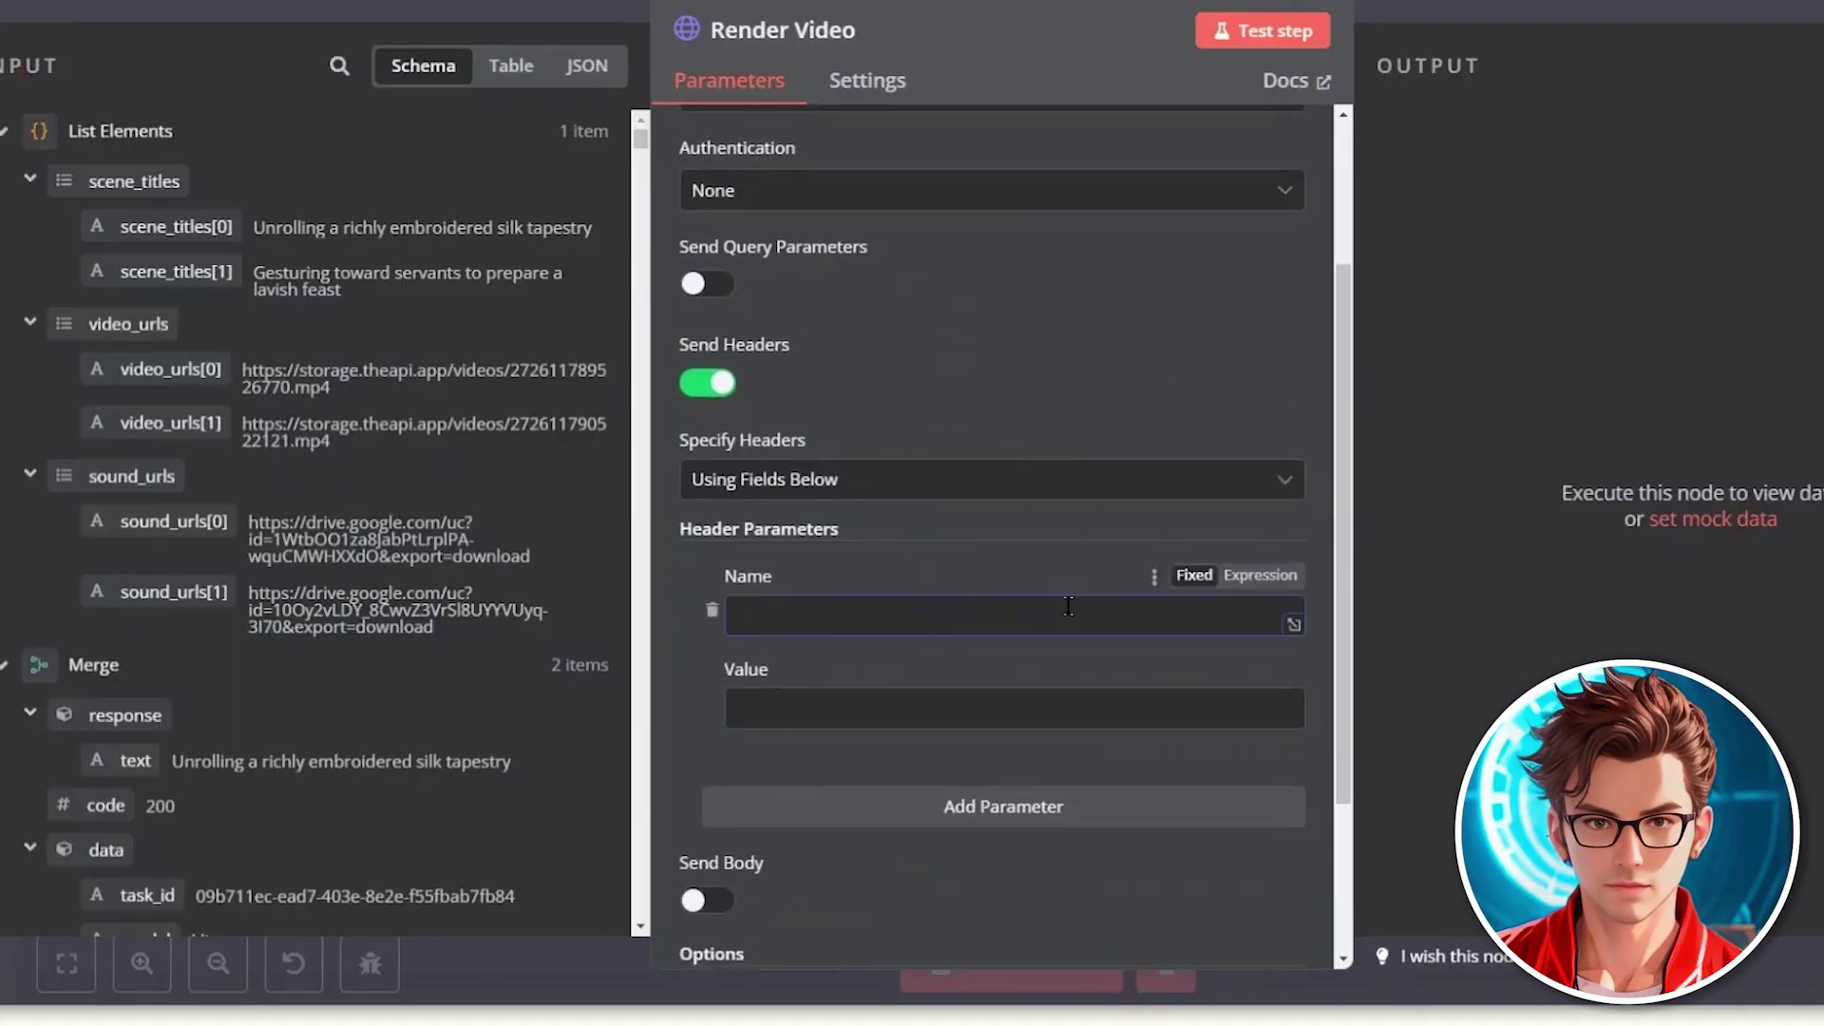
type("Authorization")
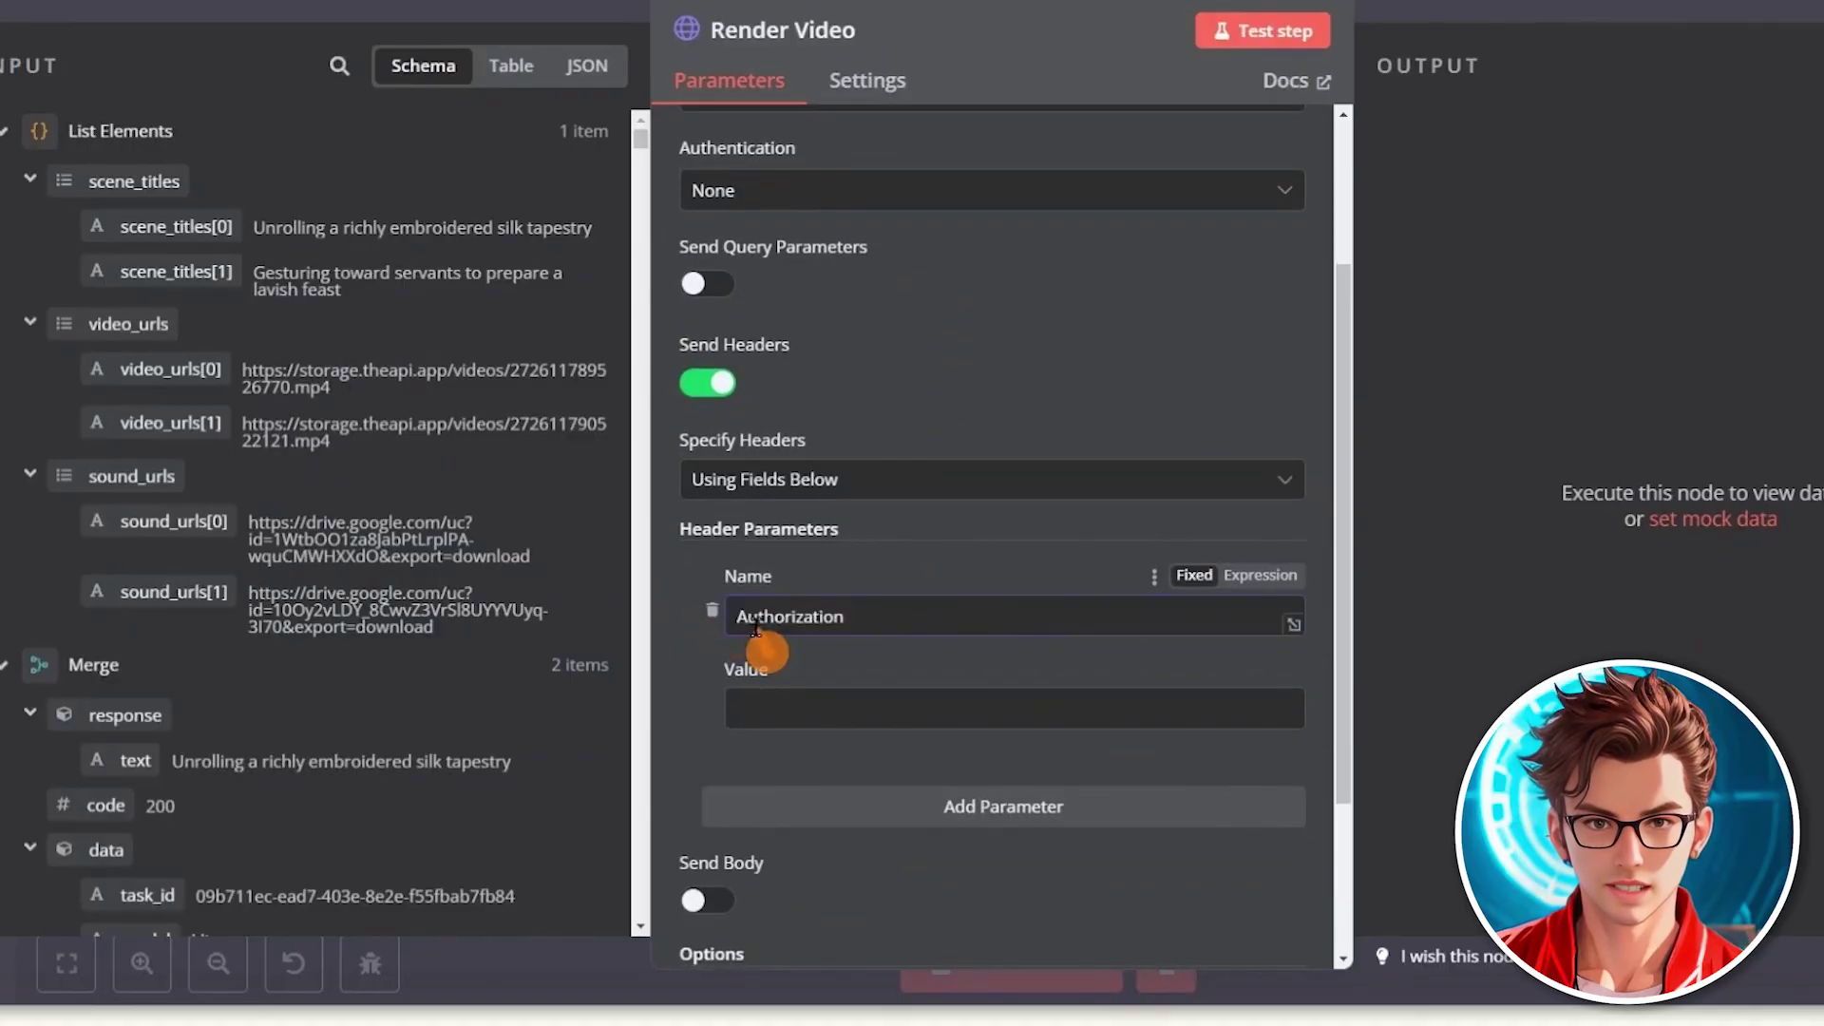
left_click_drag(740, 616, 961, 616)
left_click(962, 616)
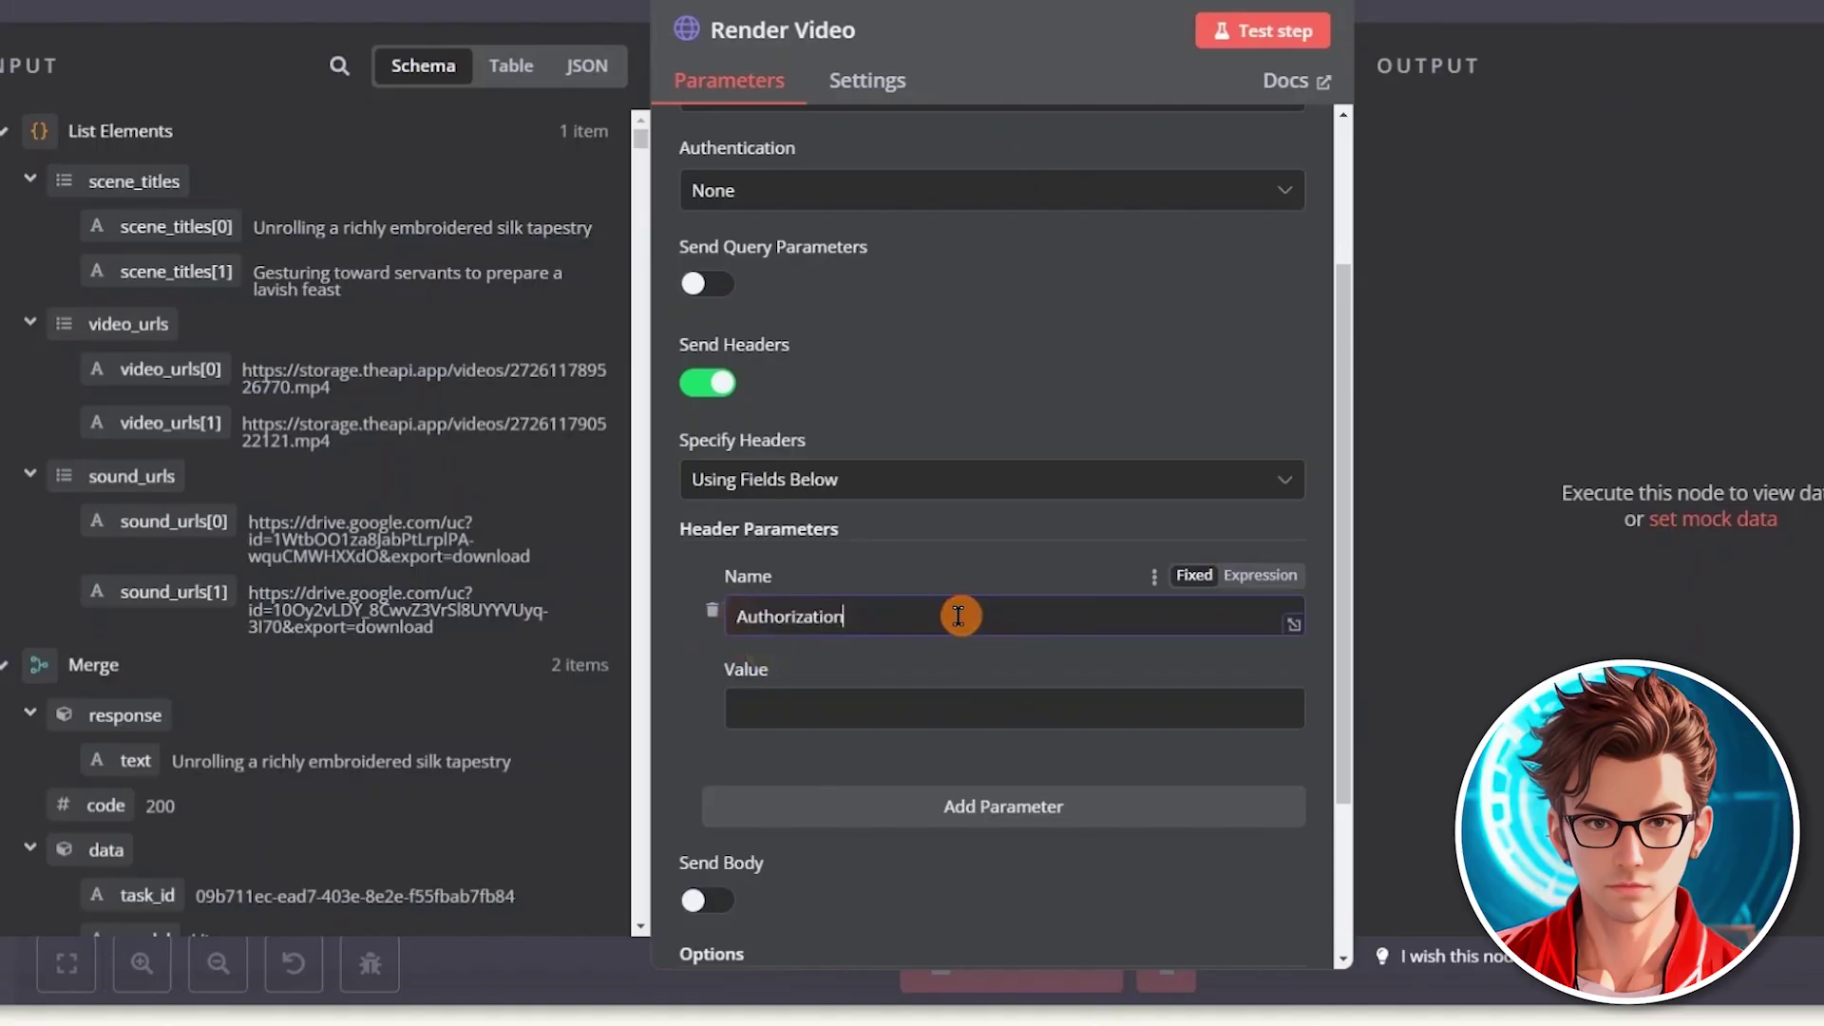
scroll(875, 599, "down", 2)
left_click(867, 587)
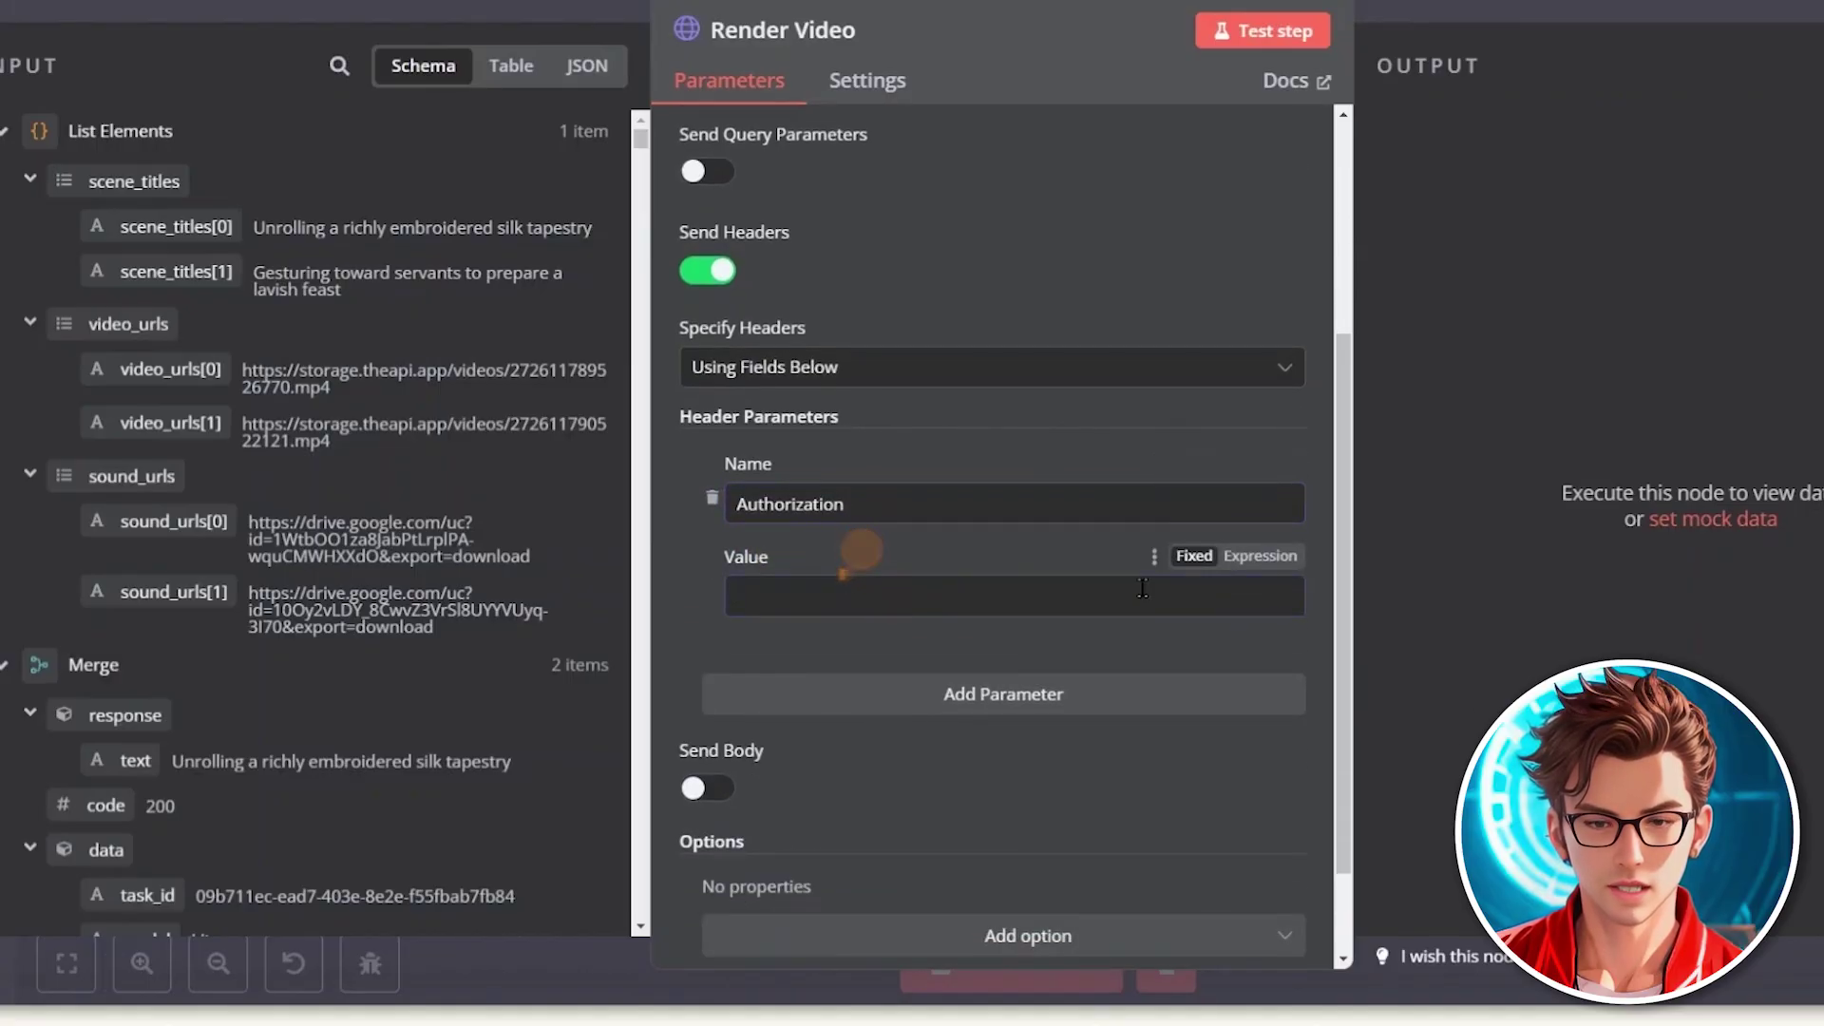
Step: Add a second header parameter named Content-Type with the value application/json
left_click(1015, 694)
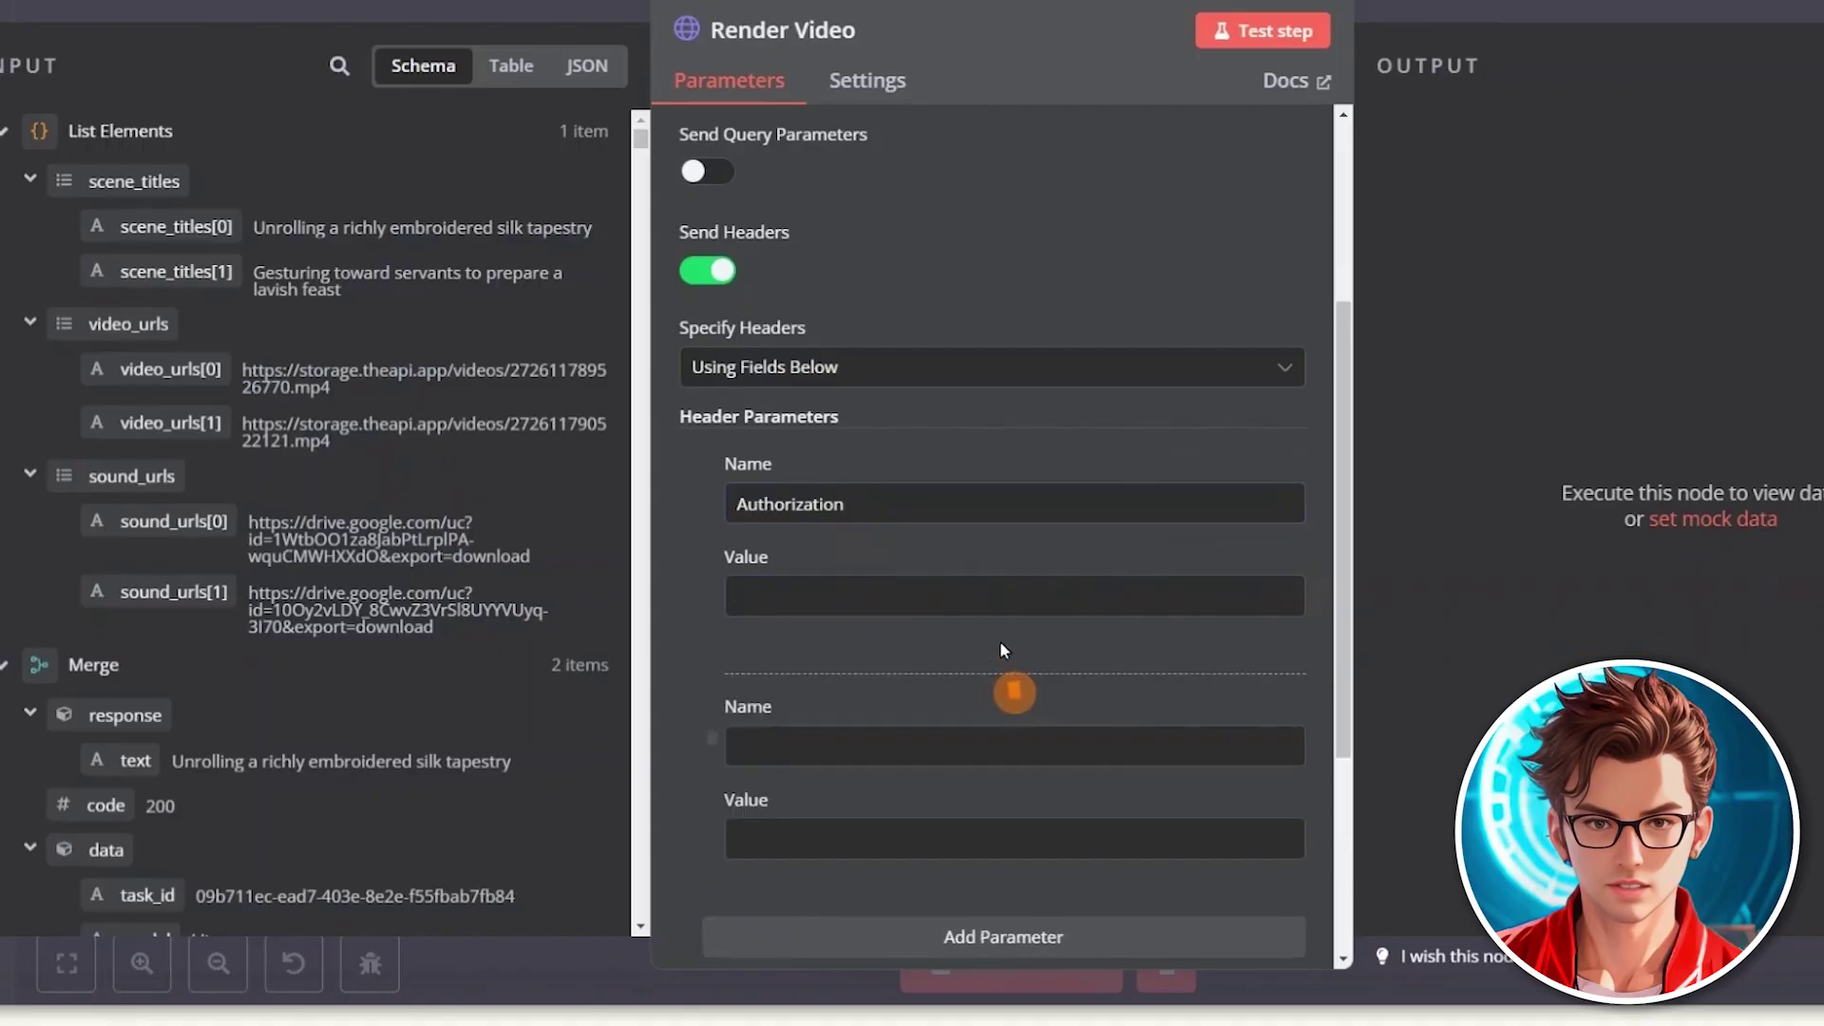
scroll(988, 630, "down", 2)
left_click(988, 630)
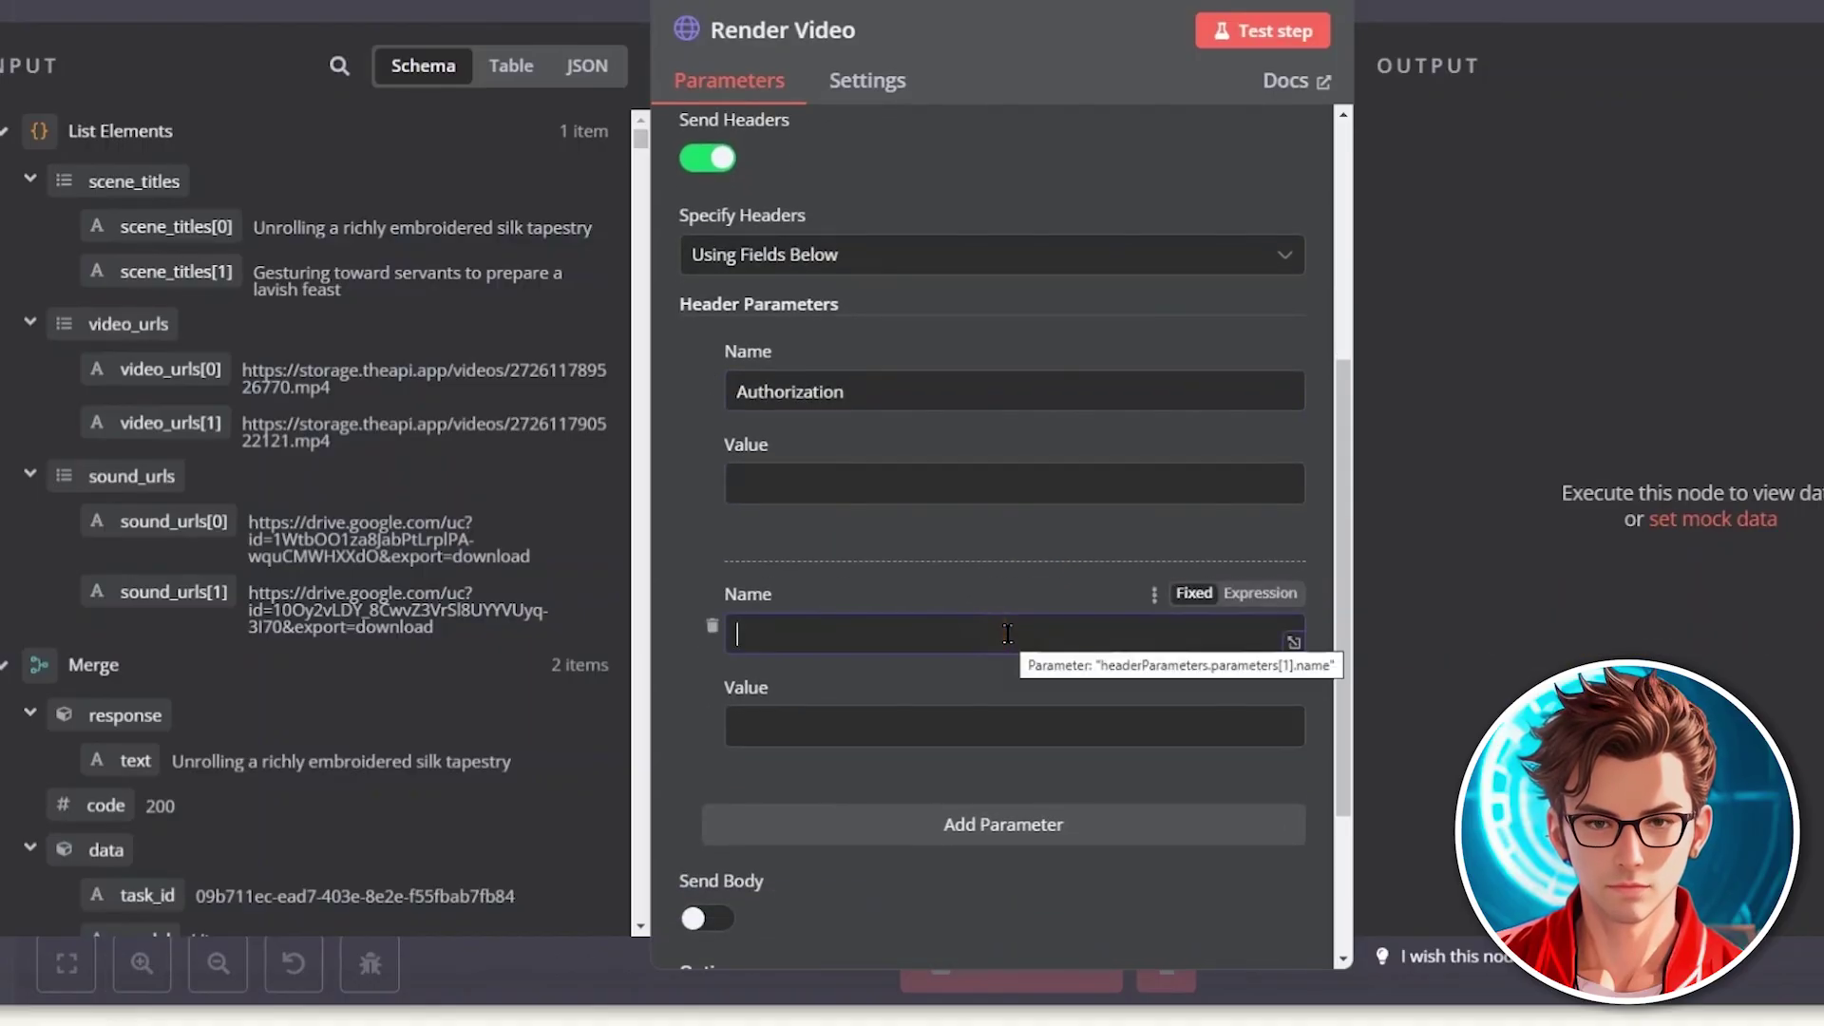
type("Content-Ty")
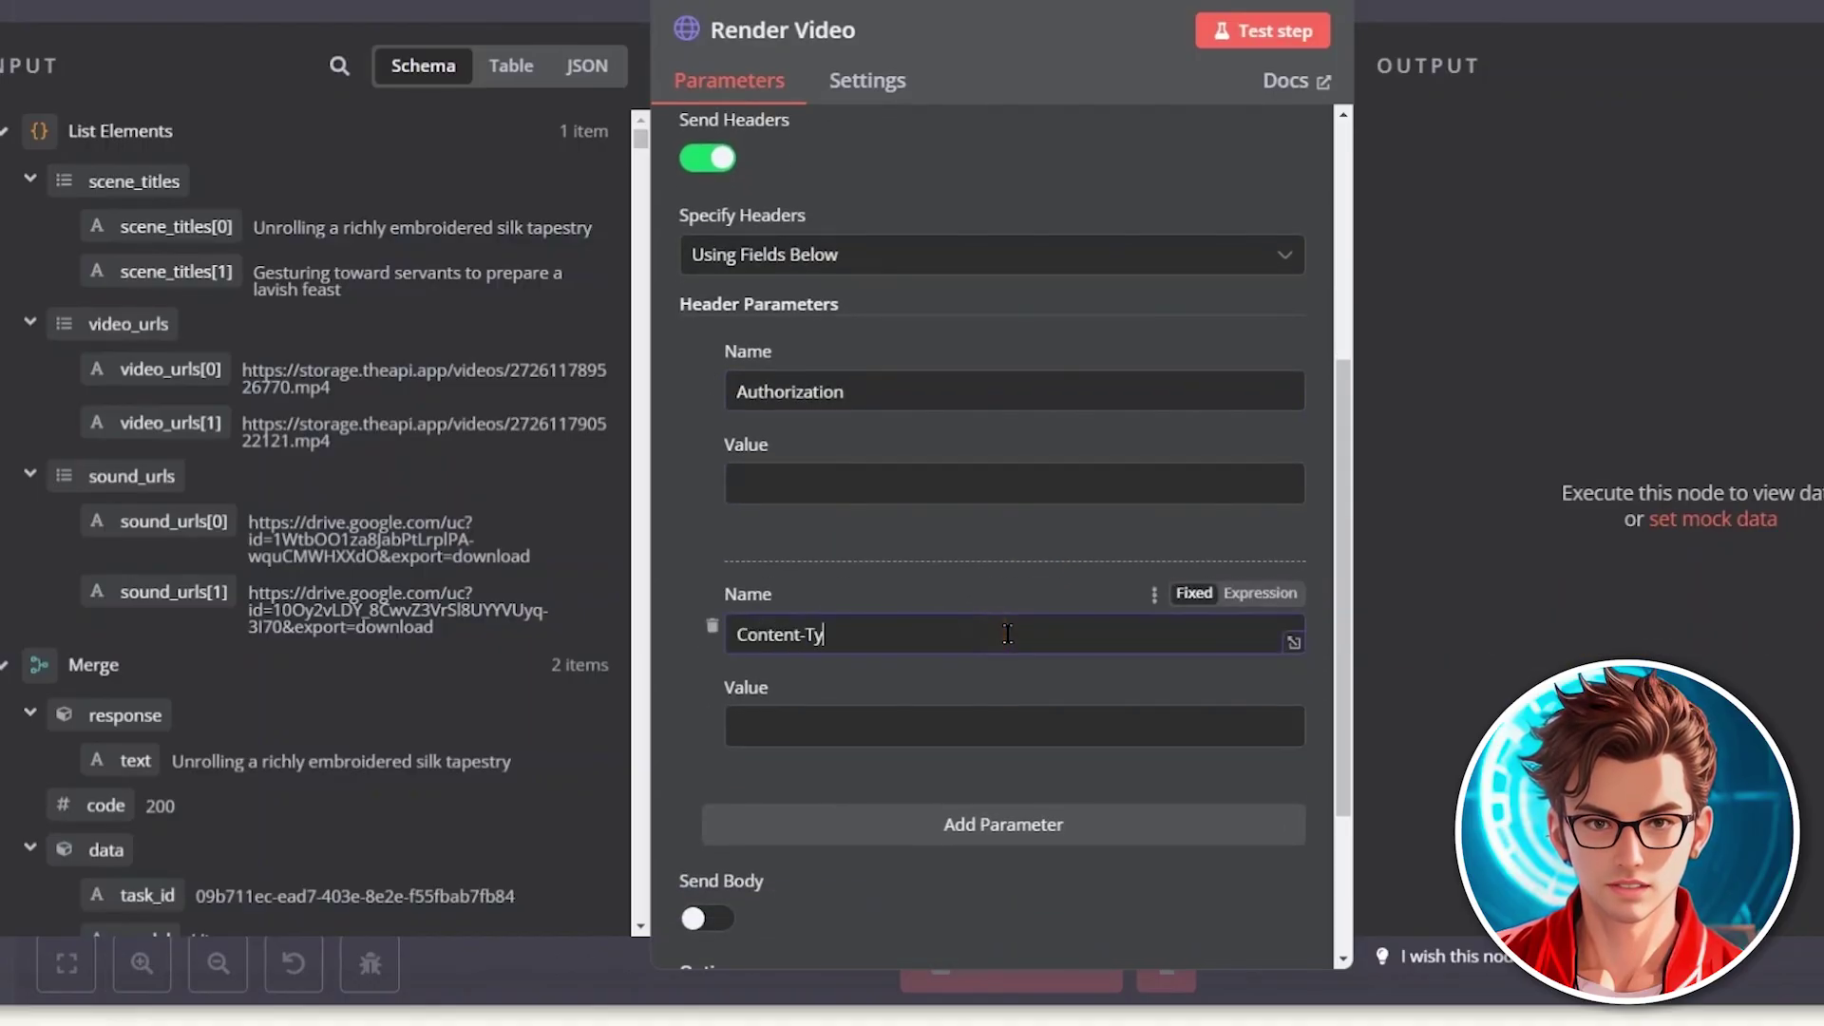
type("pe")
left_click(950, 728)
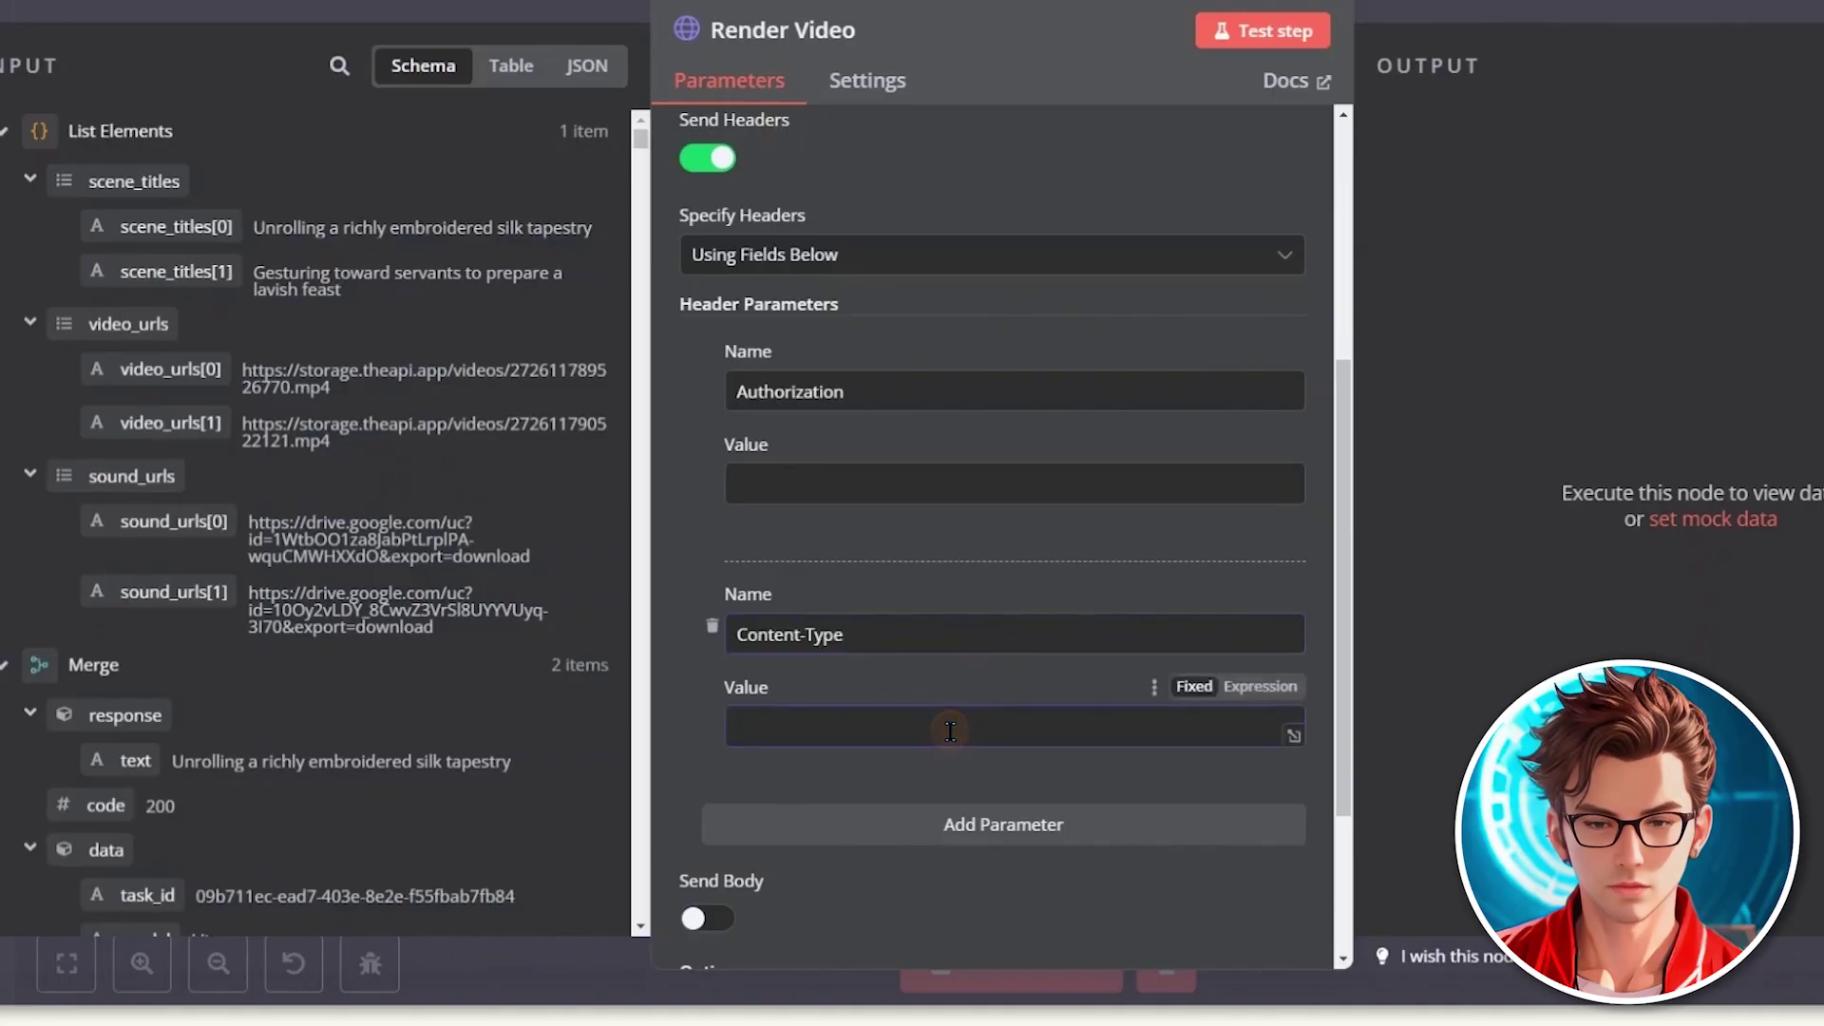
type("application/json")
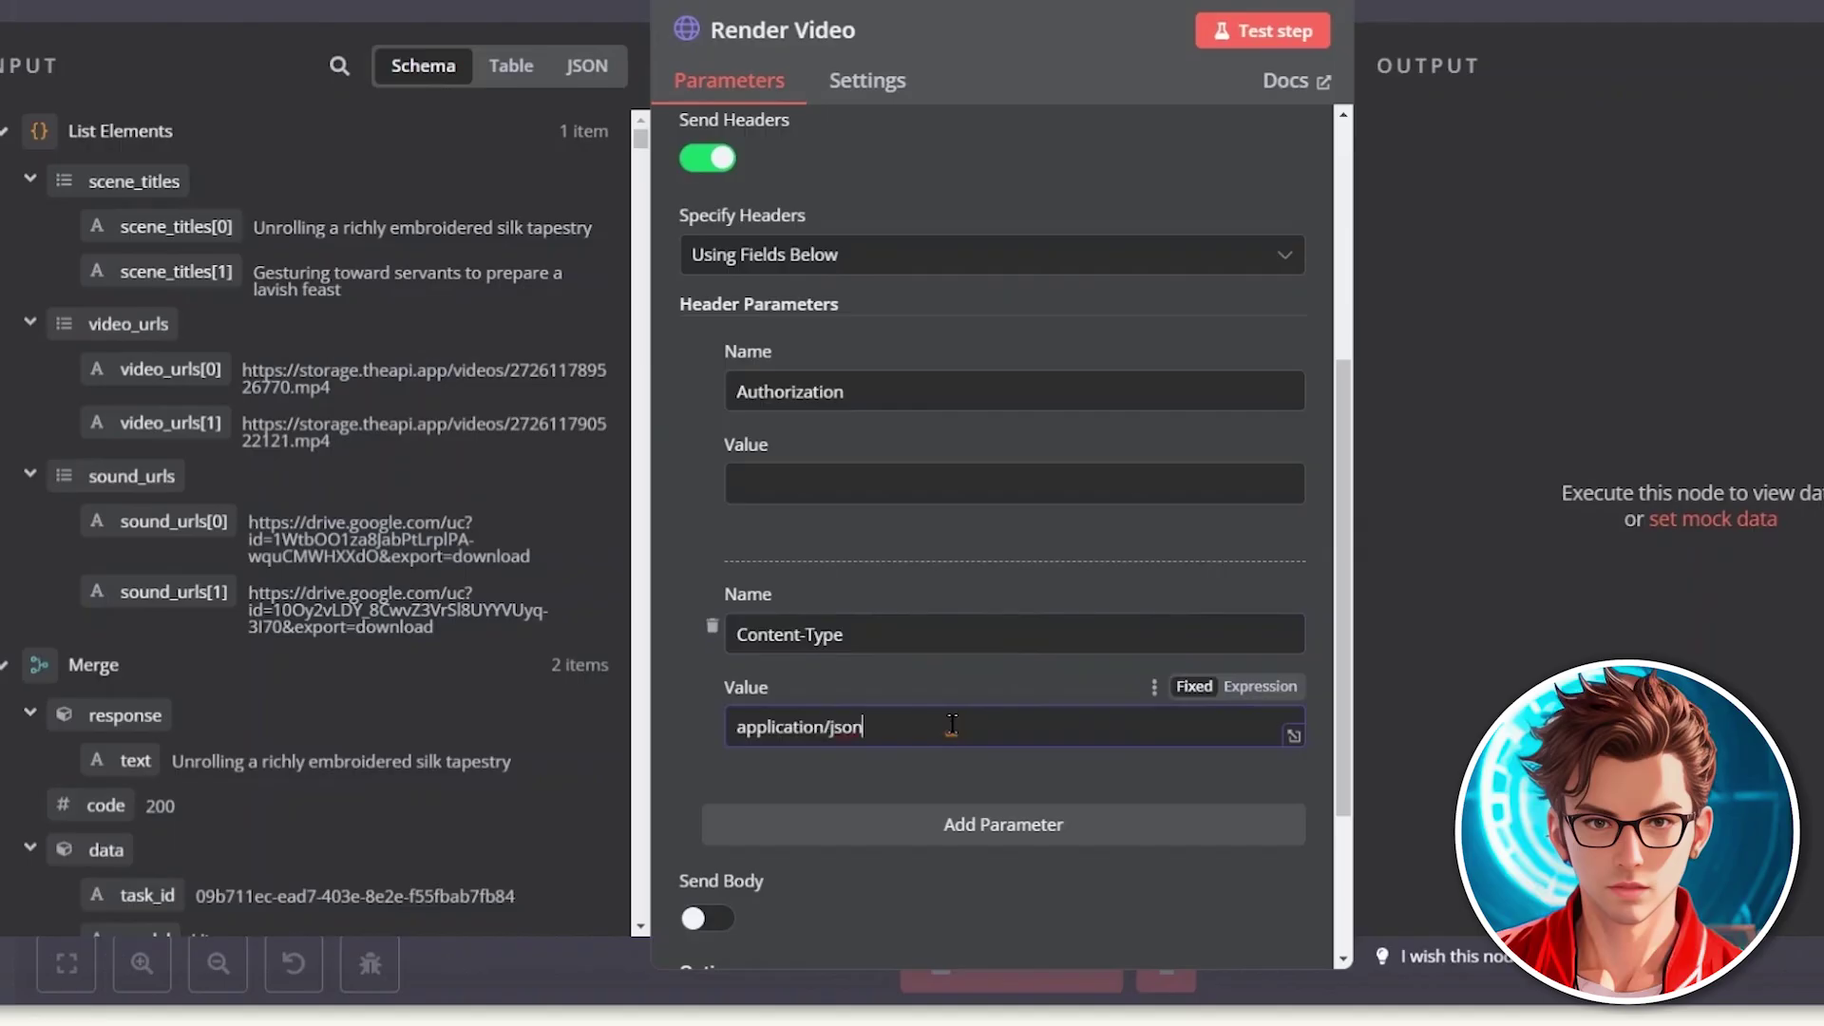
Step: Enable Send Body with Raw as the body content type and application/json as the content type
scroll(1045, 722, "down", 3)
left_click(711, 699)
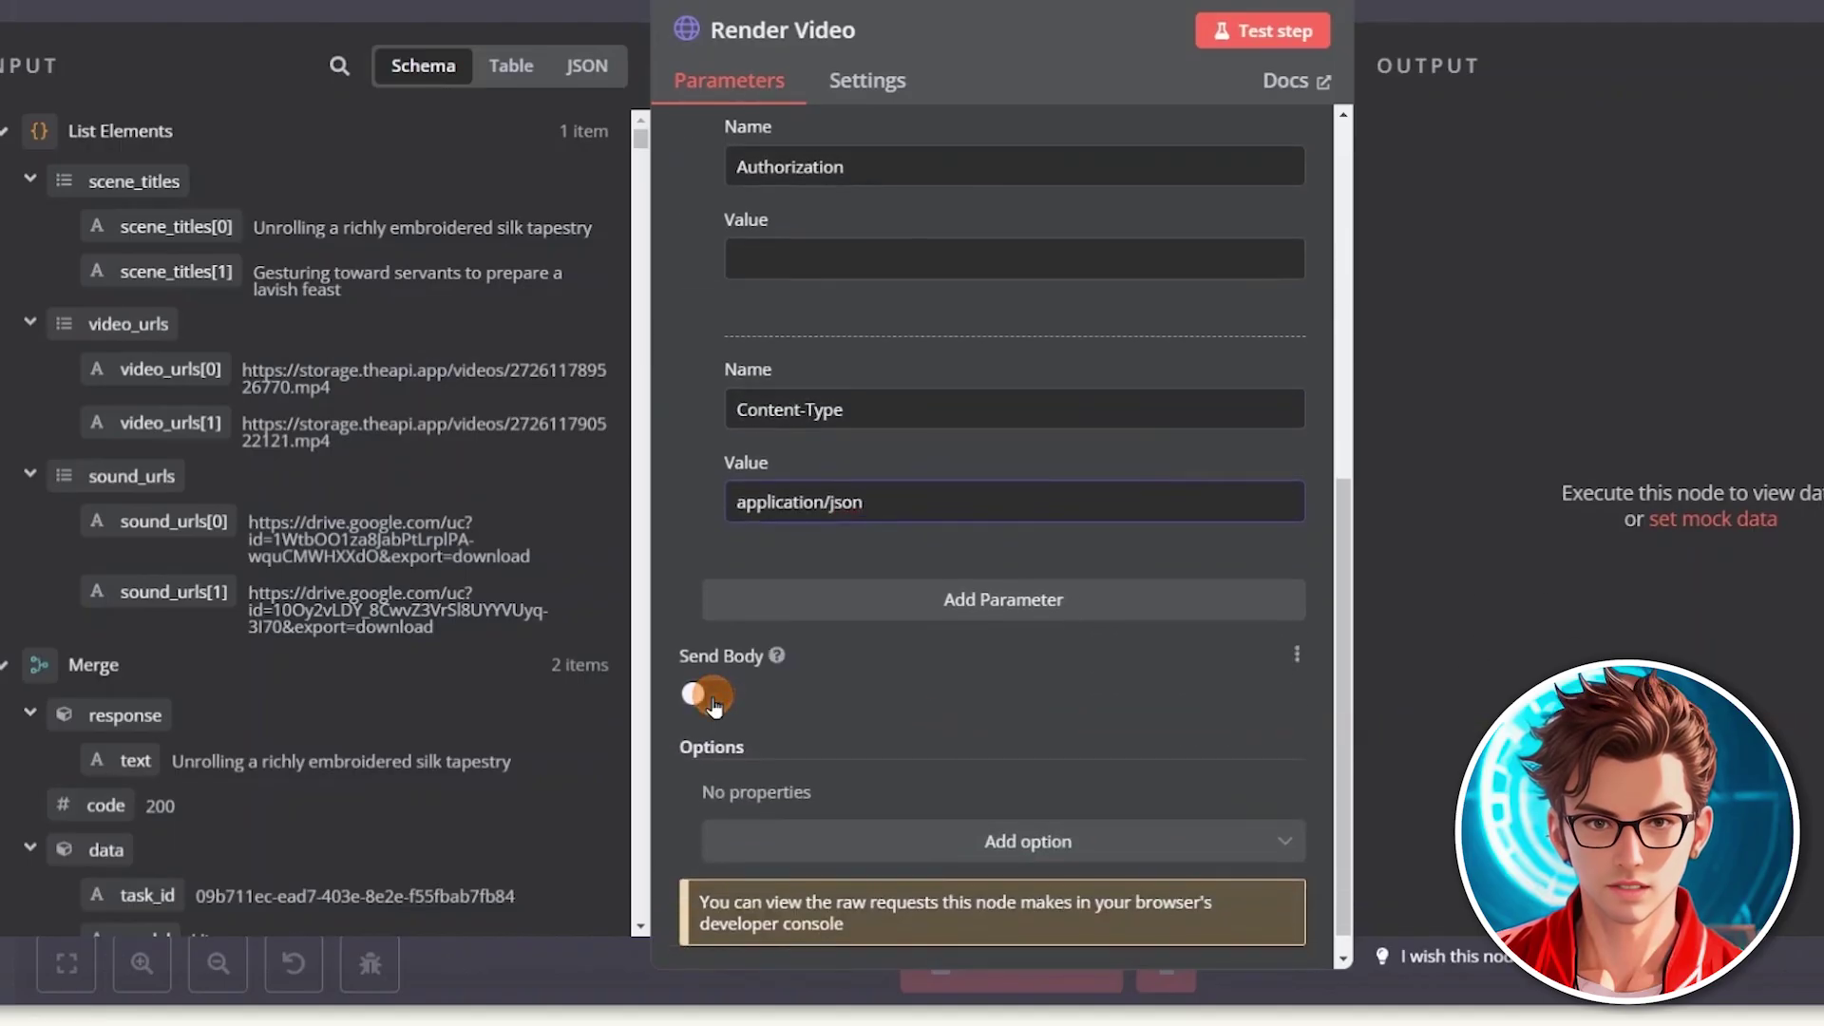
scroll(909, 676, "down", 4)
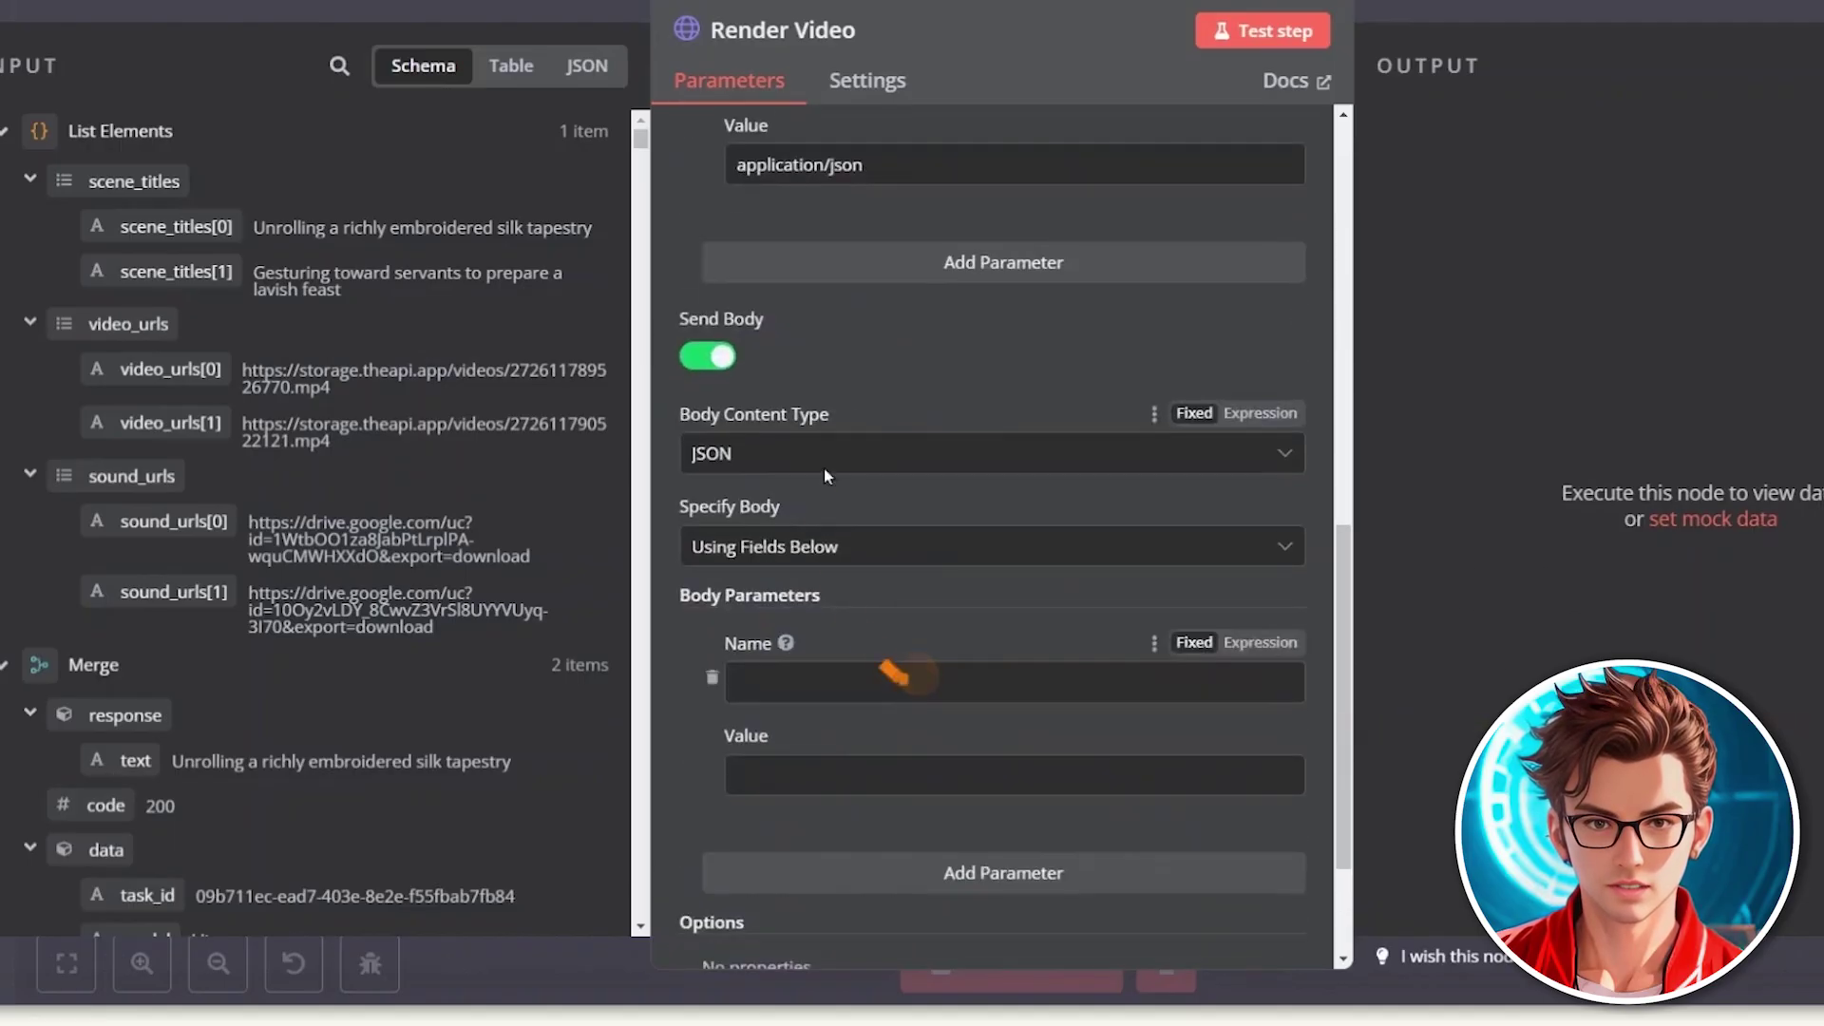
left_click(872, 461)
left_click(835, 716)
left_click(806, 579)
type("appl")
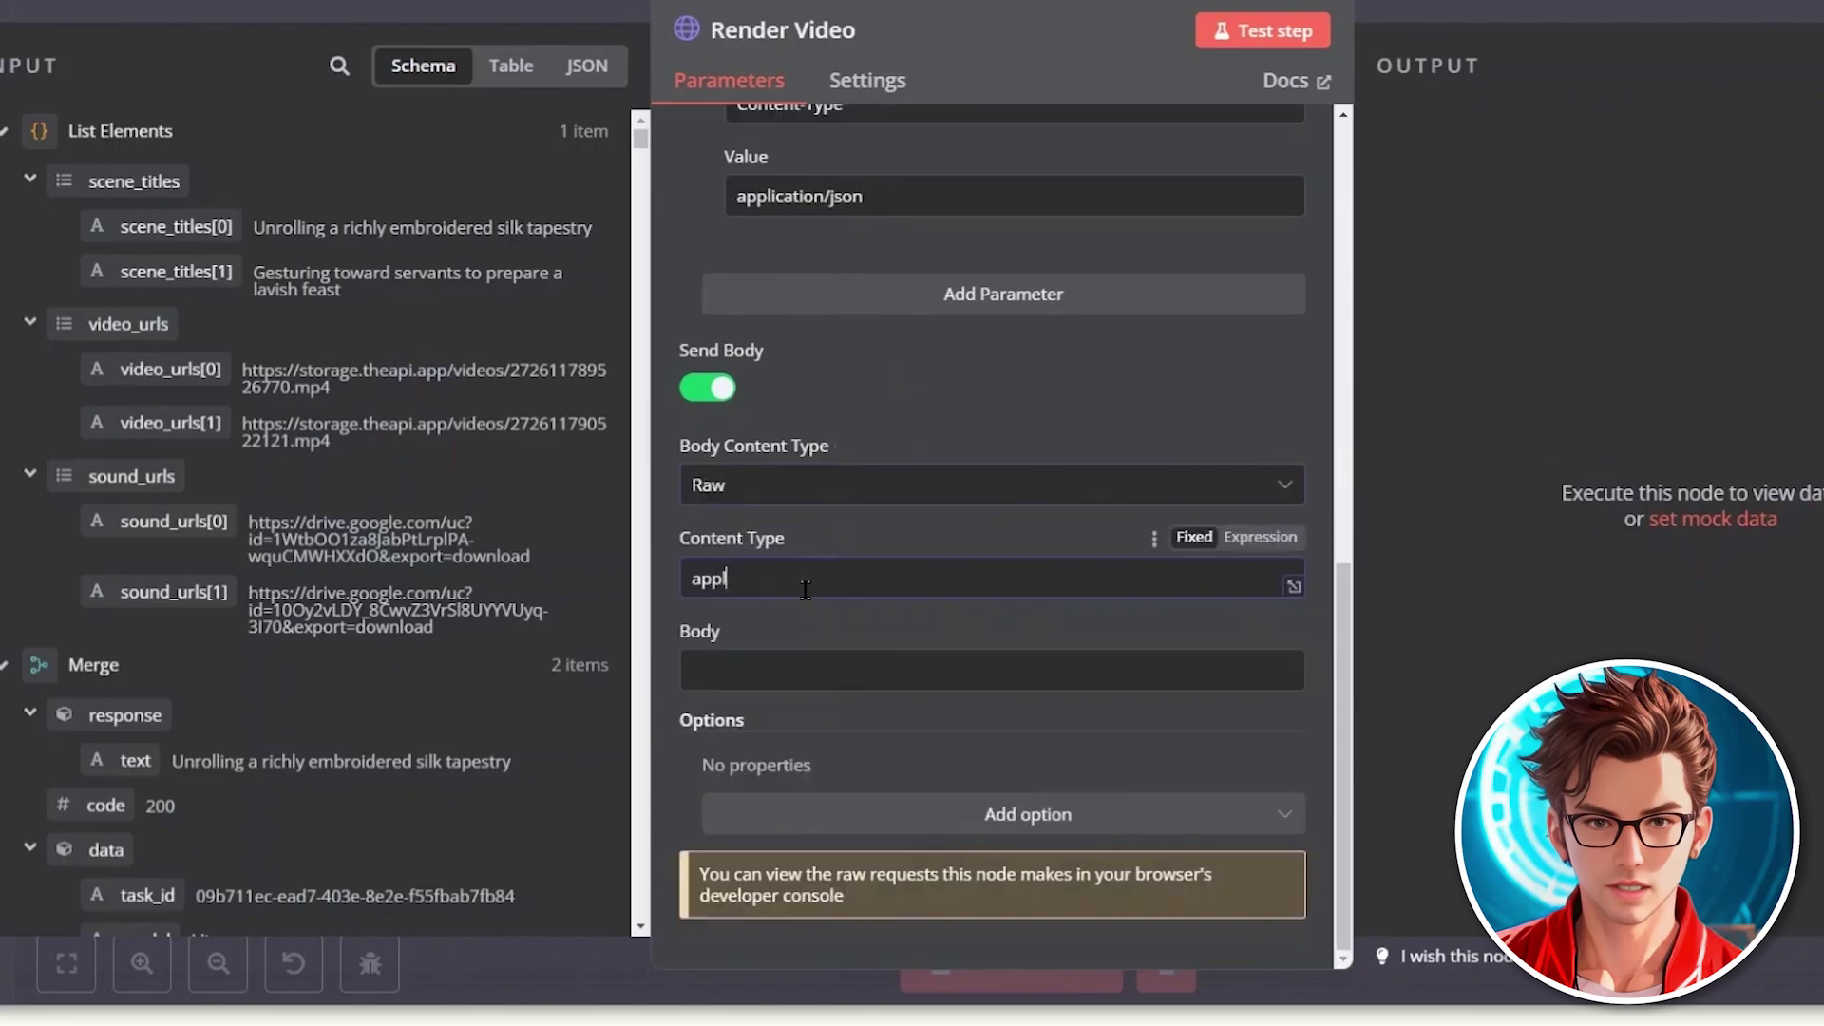
type("ication/json")
left_click(954, 650)
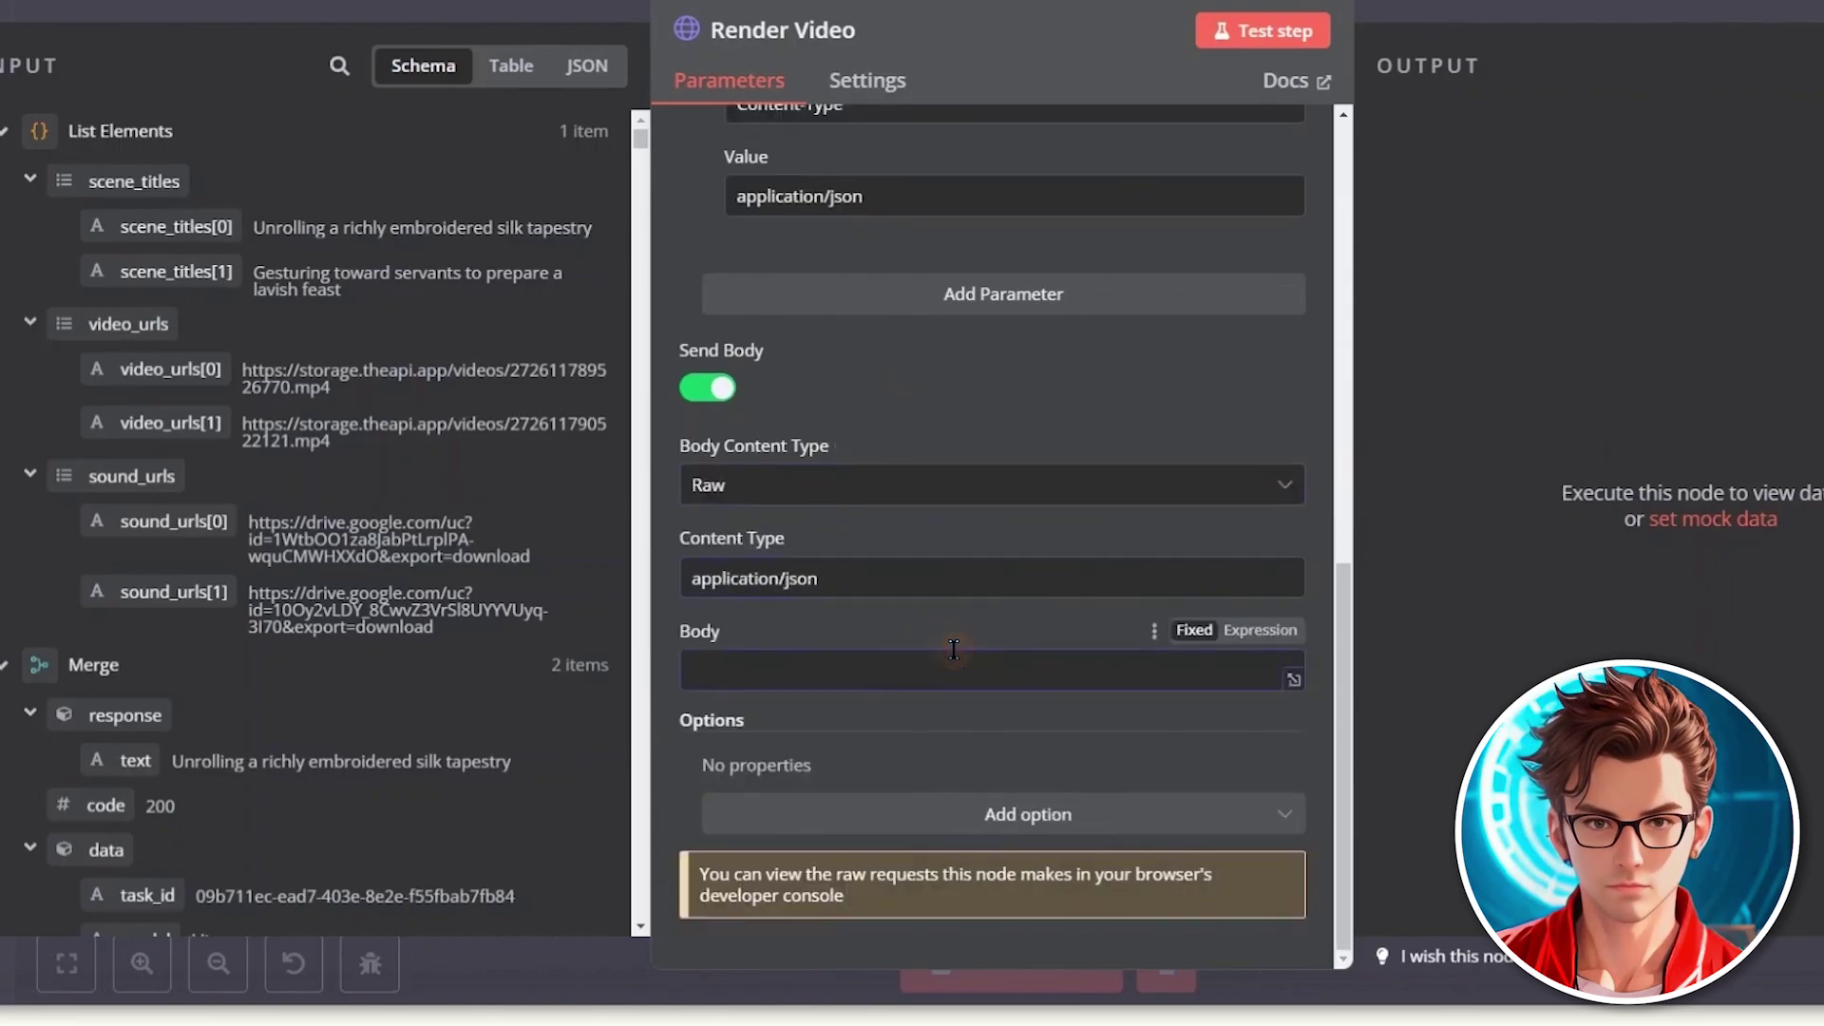
Step: Turn on Execute Once for the Render Video node and return to its header parameters
left_click(857, 84)
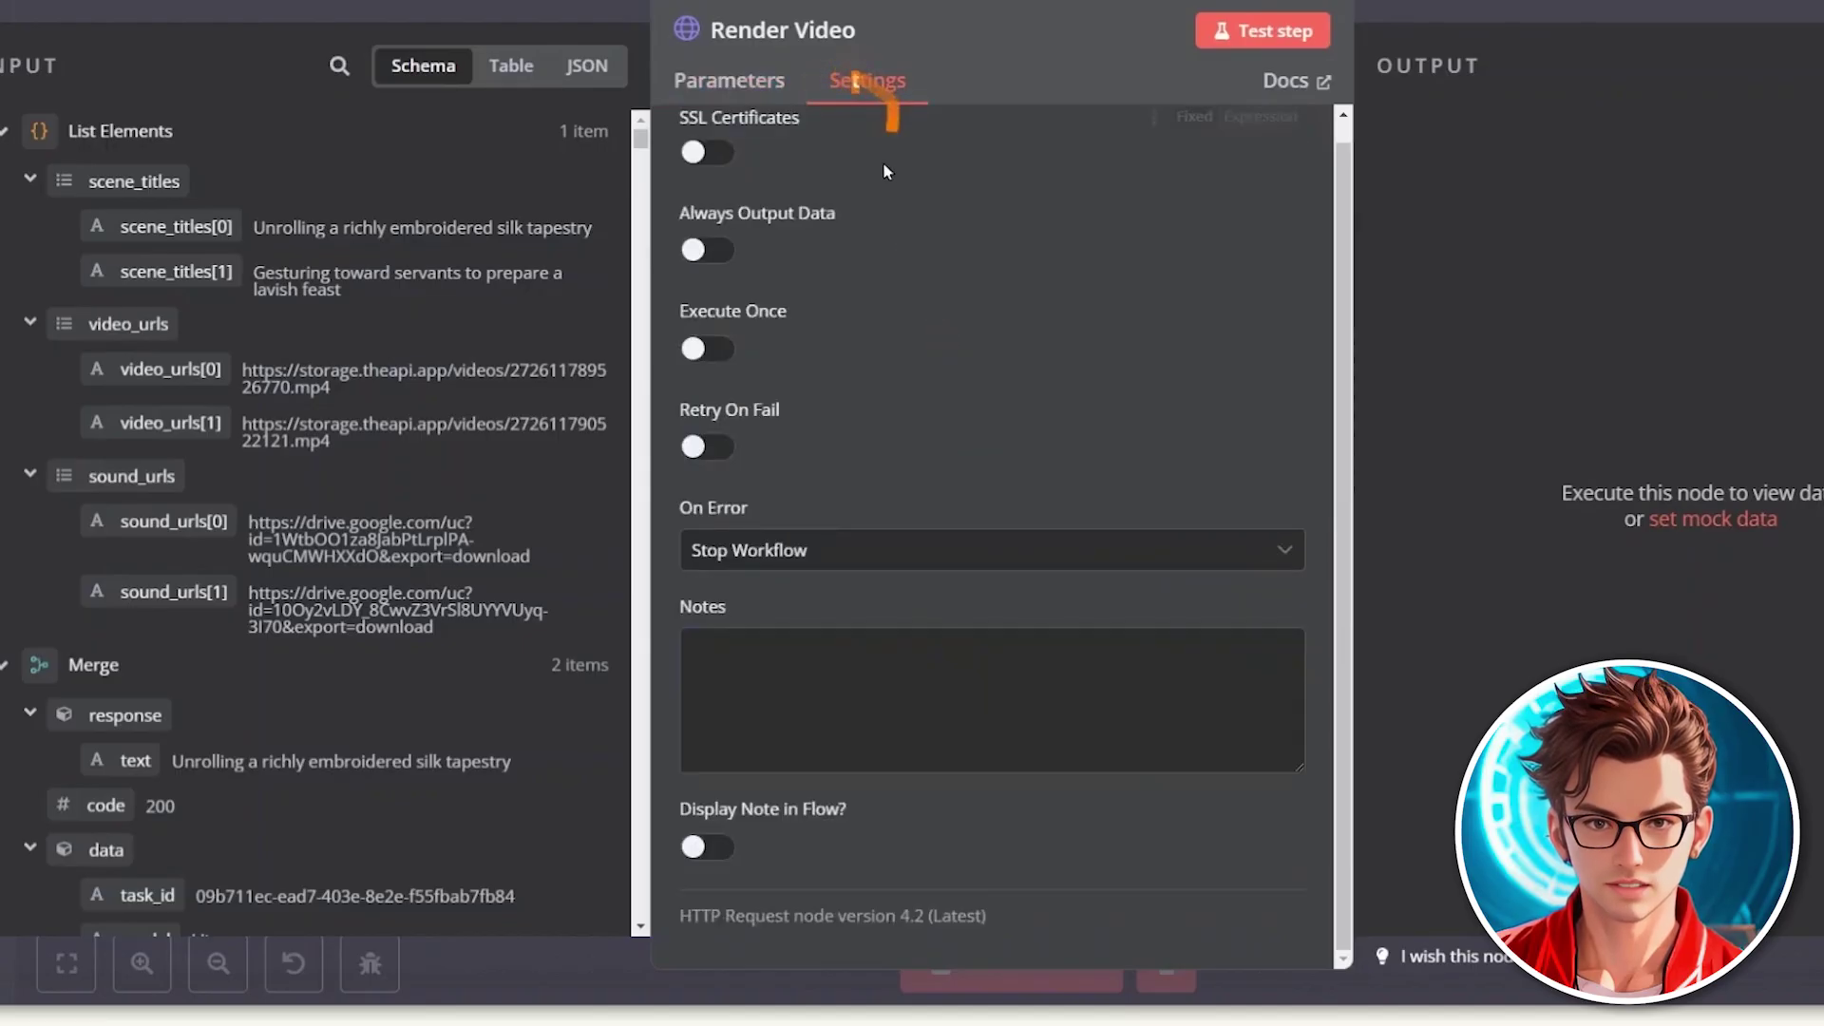
left_click(696, 372)
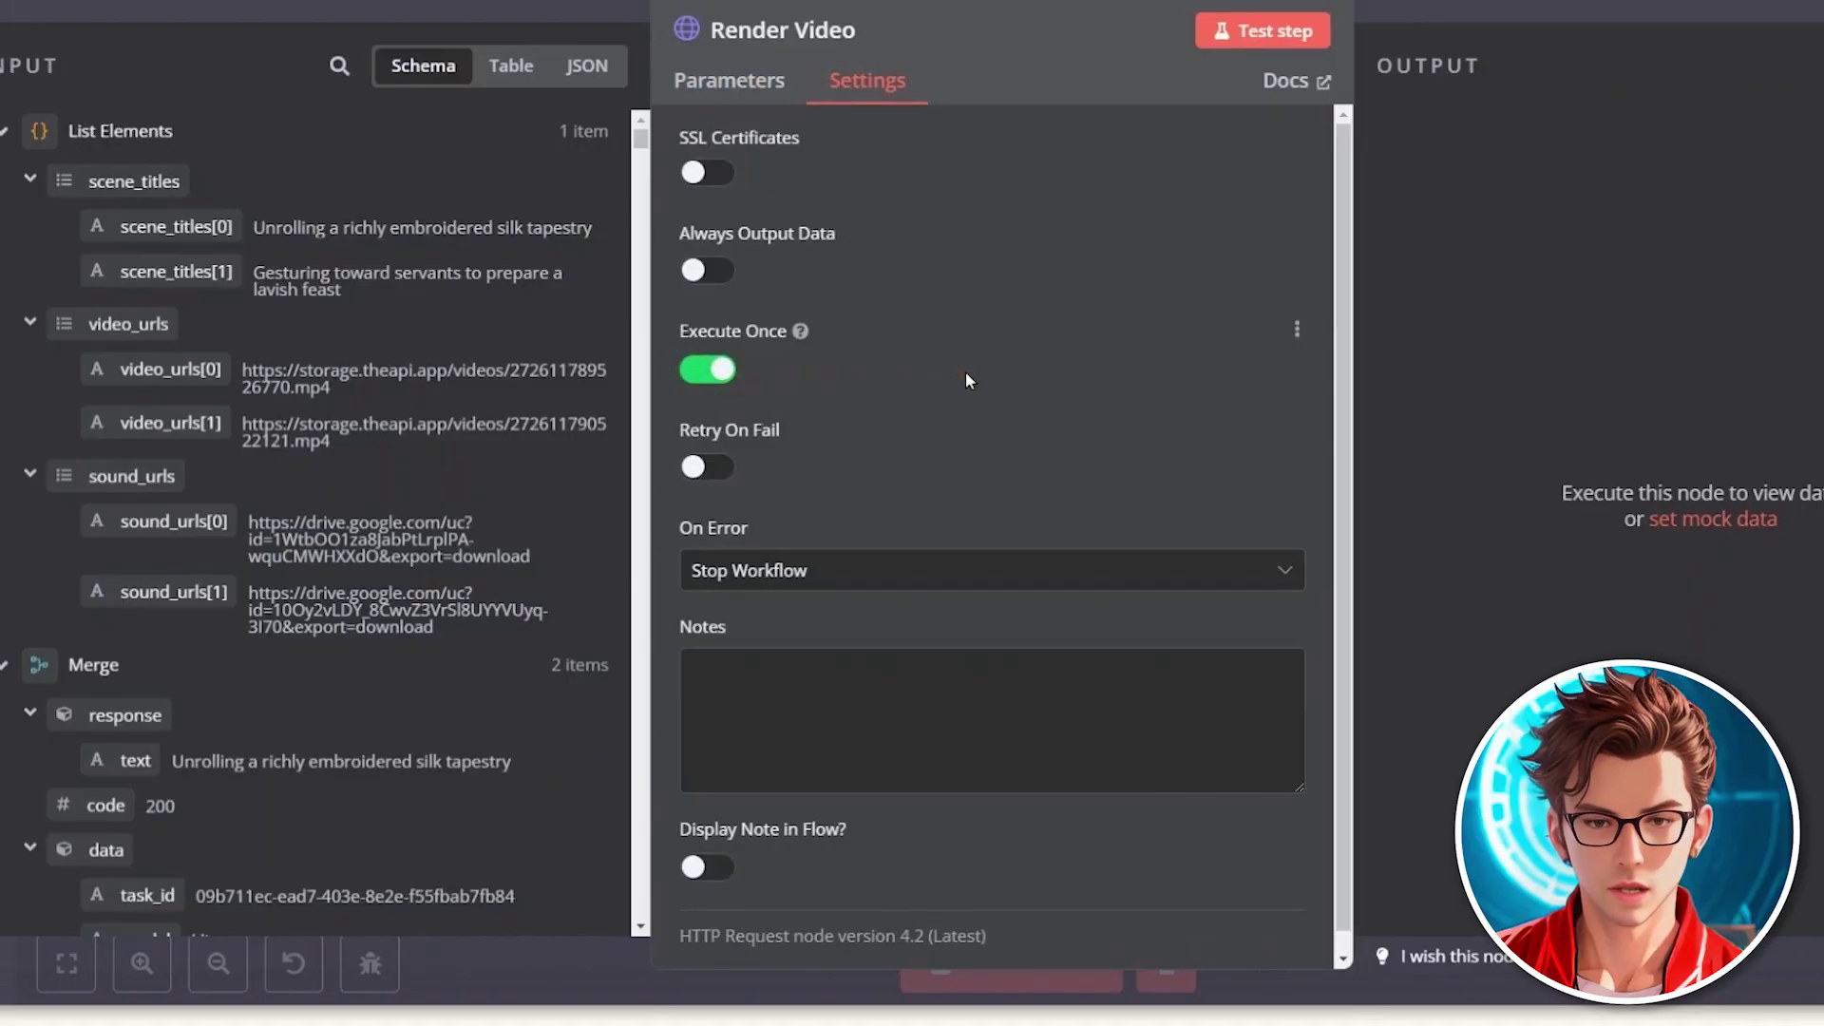
left_click(772, 87)
scroll(1089, 494, "down", 5)
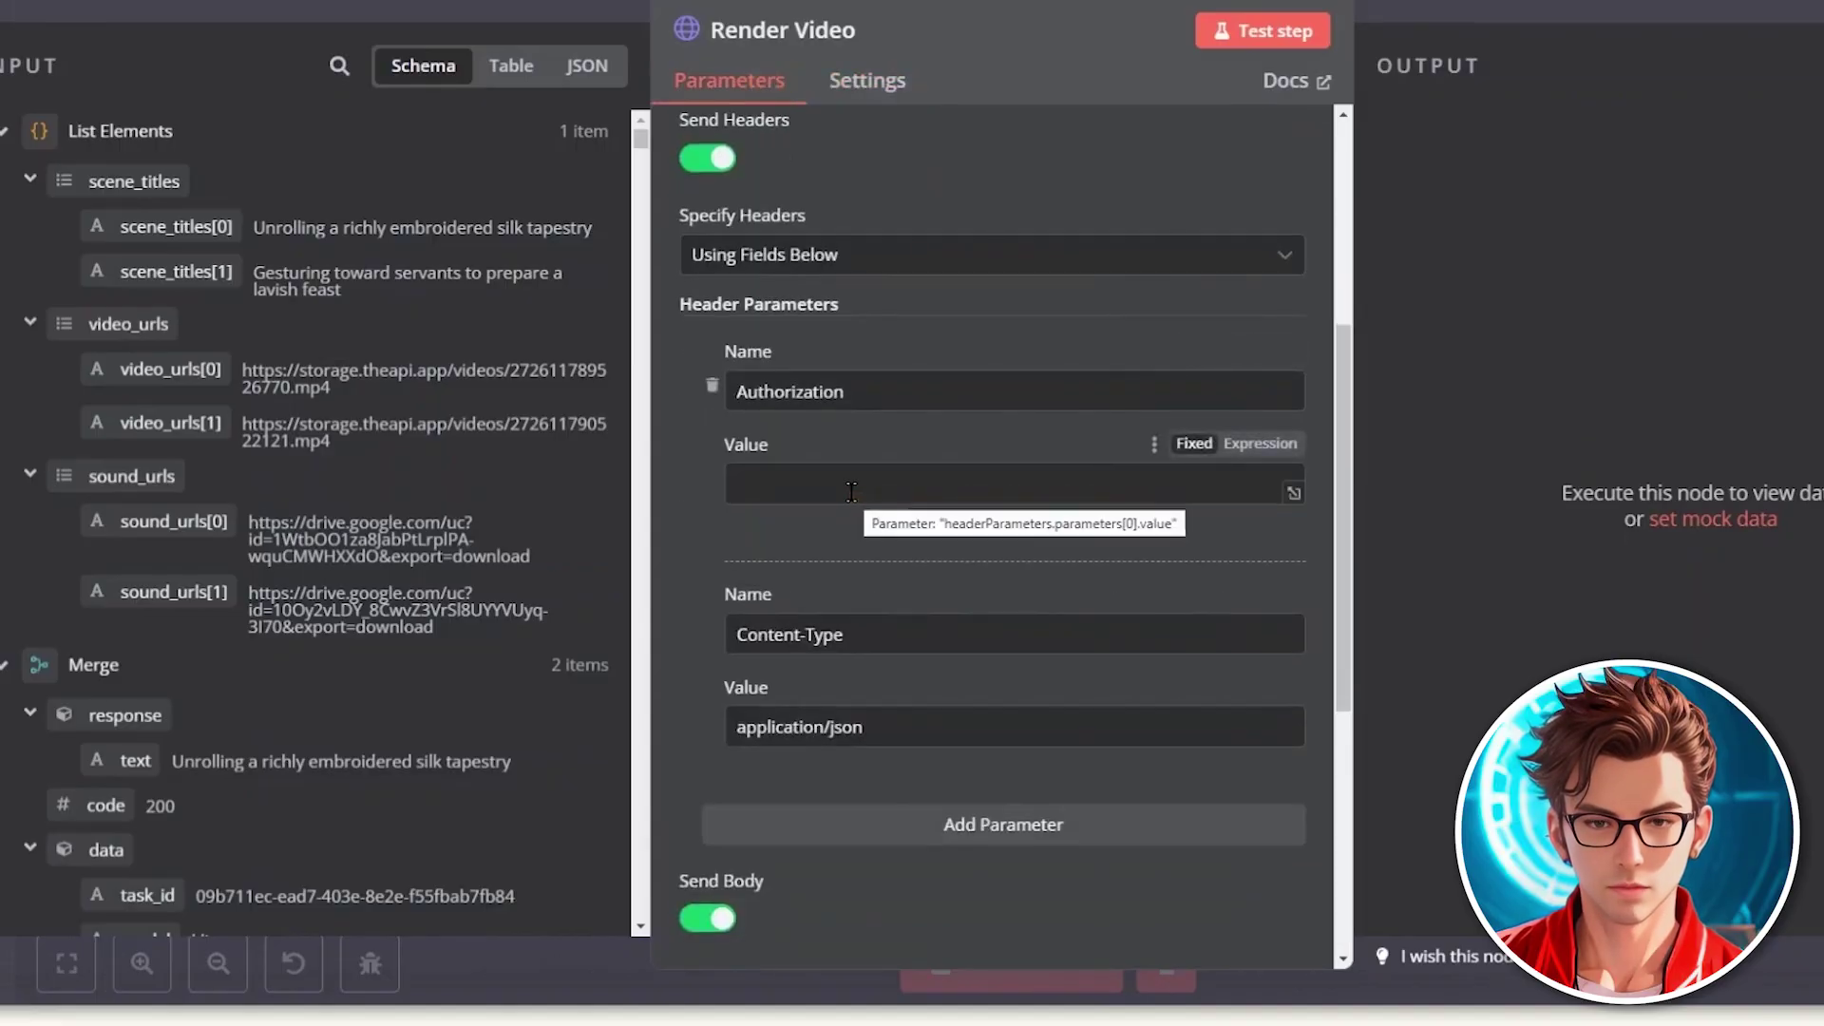
Step: Go from the Creatomate lesson page to the Creatomate dashboard and open the Default Project's settings to get the API key
scroll(841, 491, "down", 5)
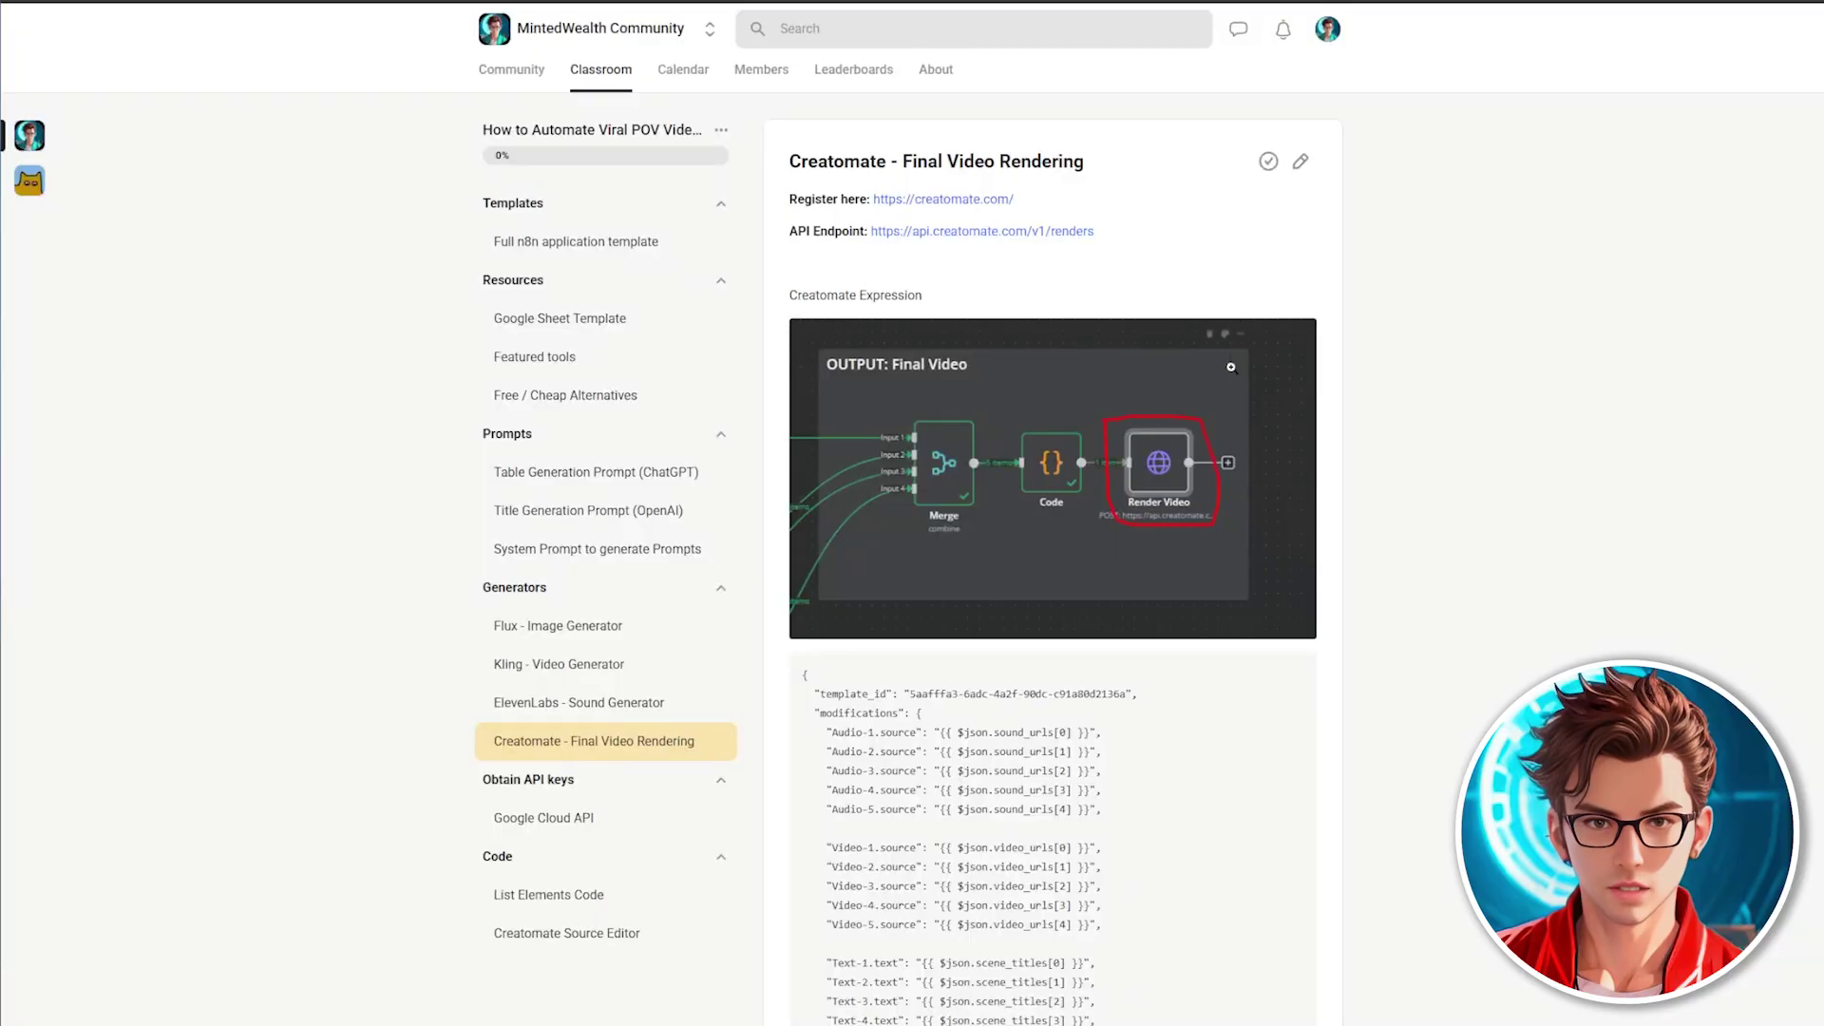
left_click(941, 200)
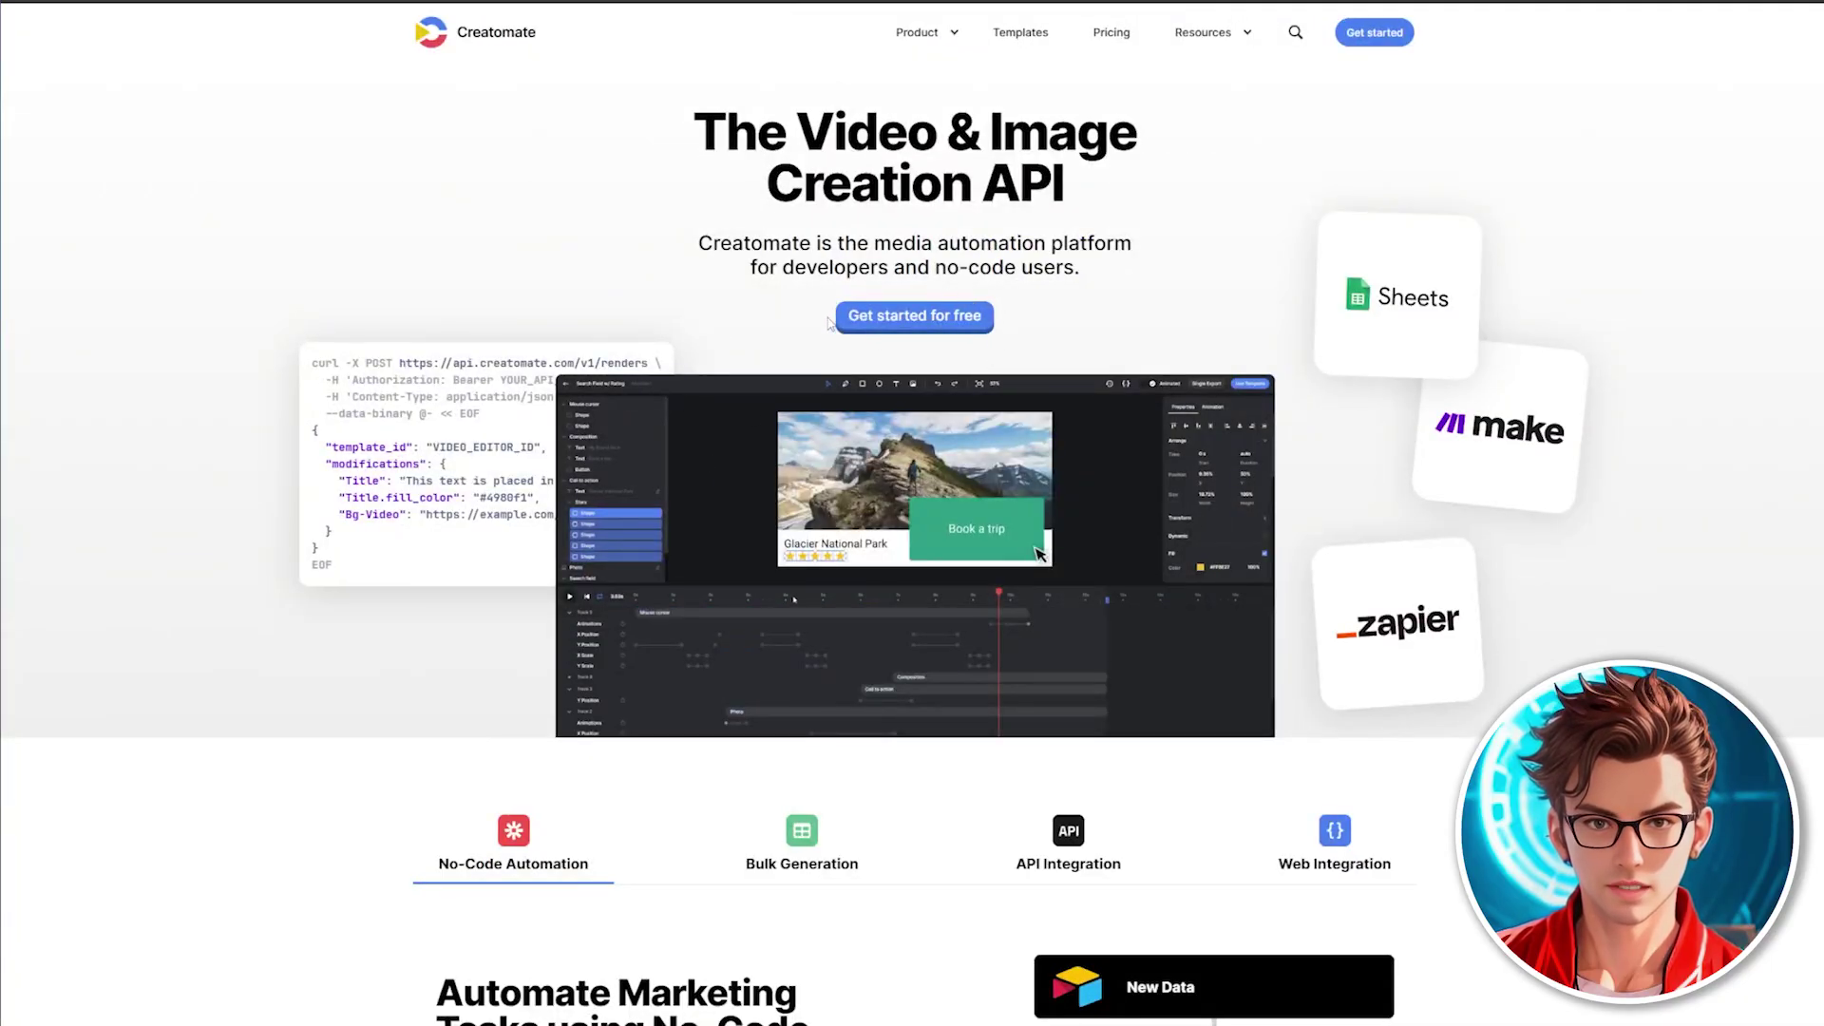
left_click(914, 317)
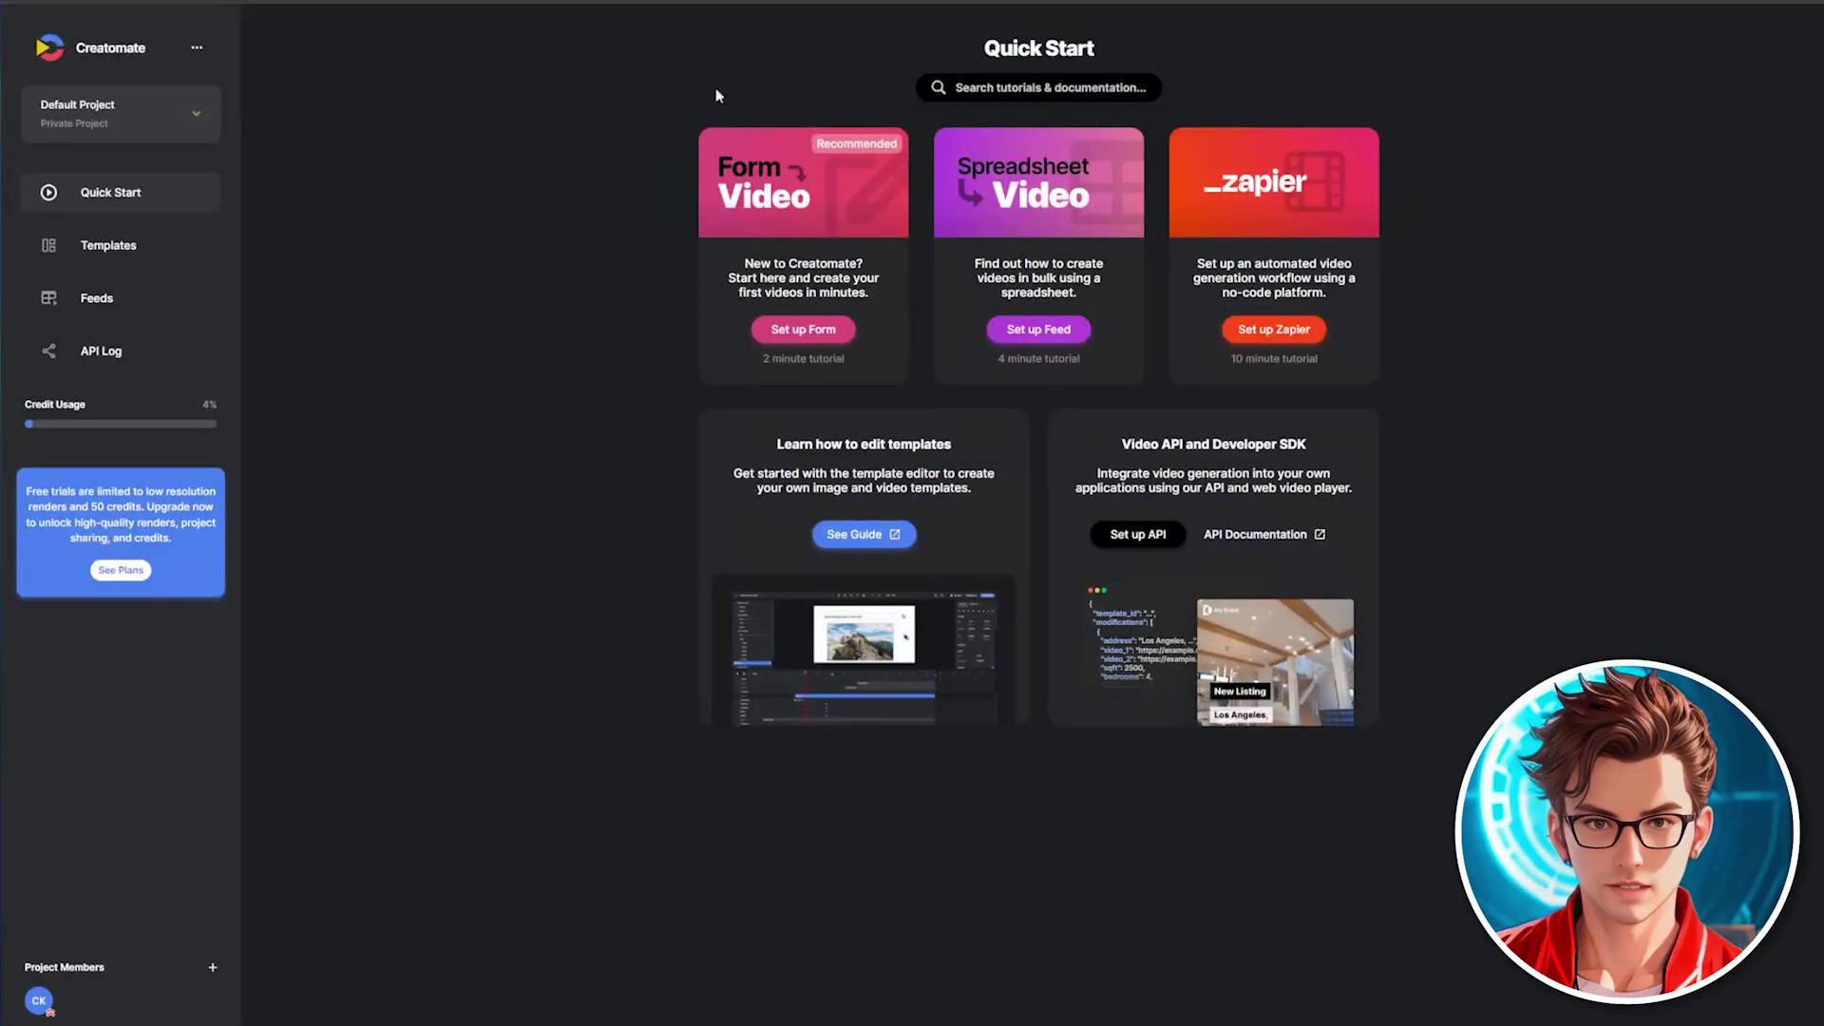
left_click(197, 48)
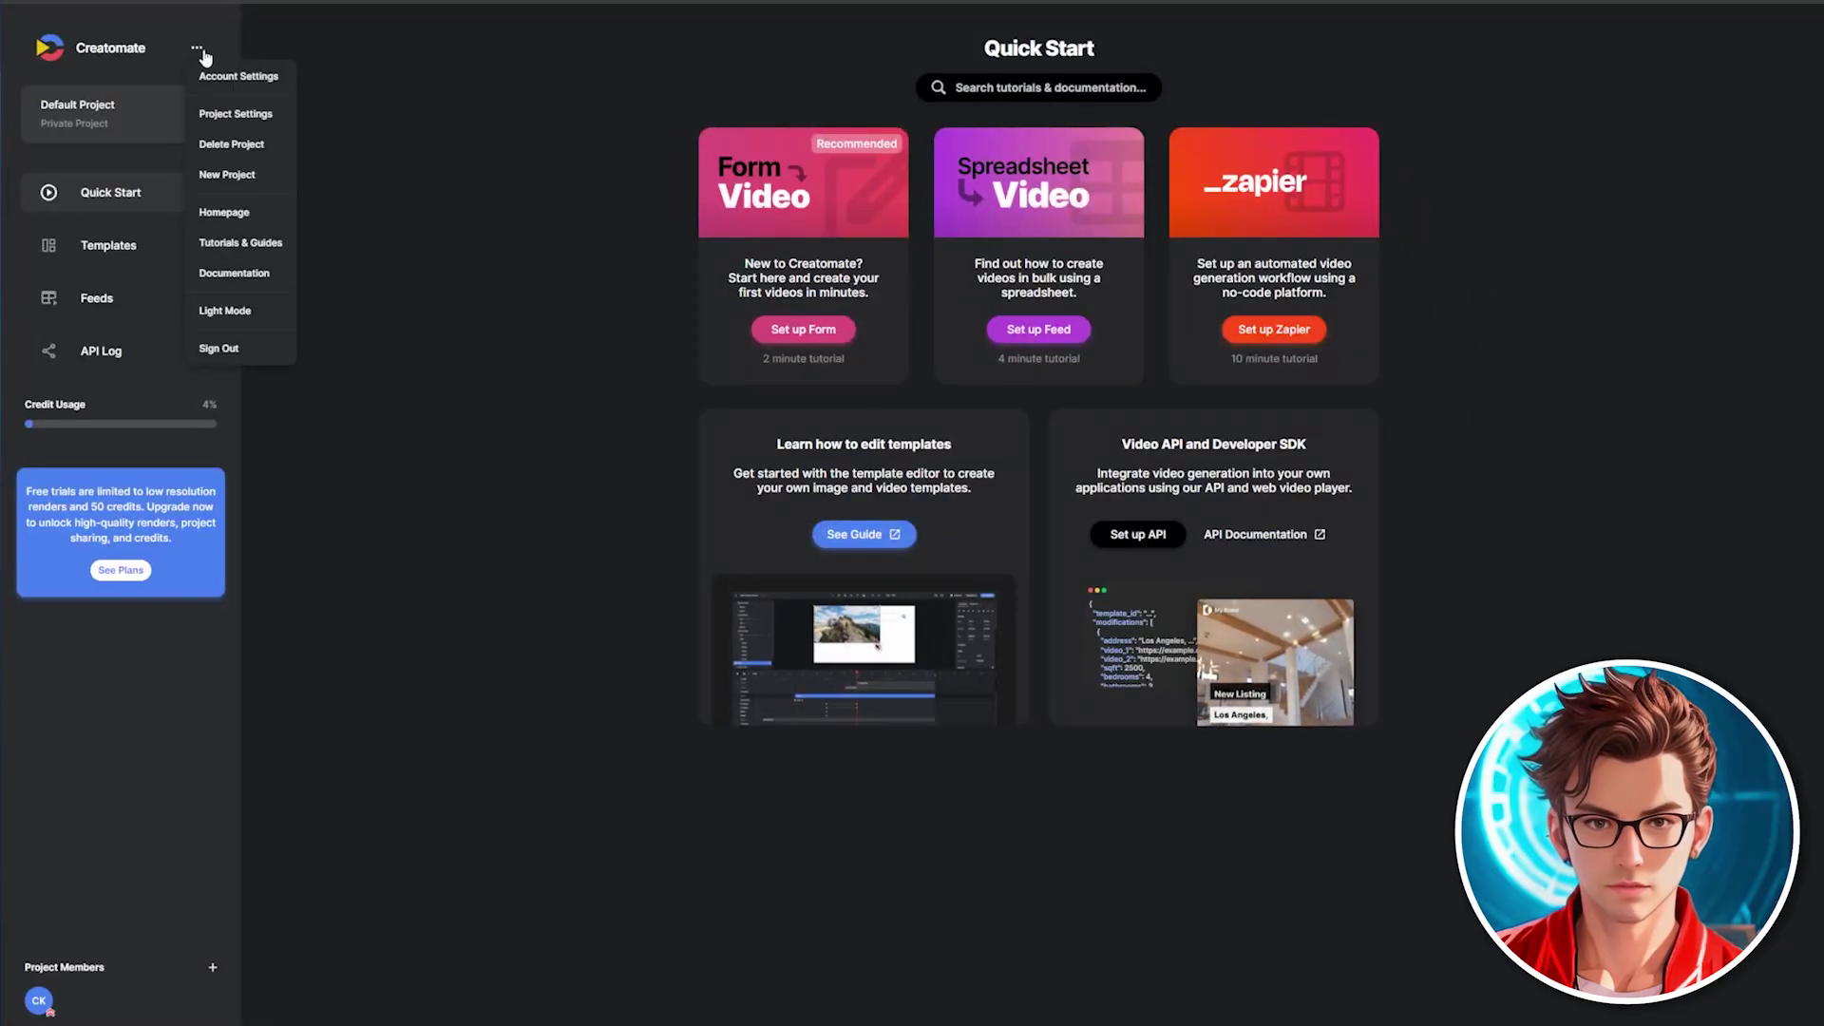
left_click(238, 114)
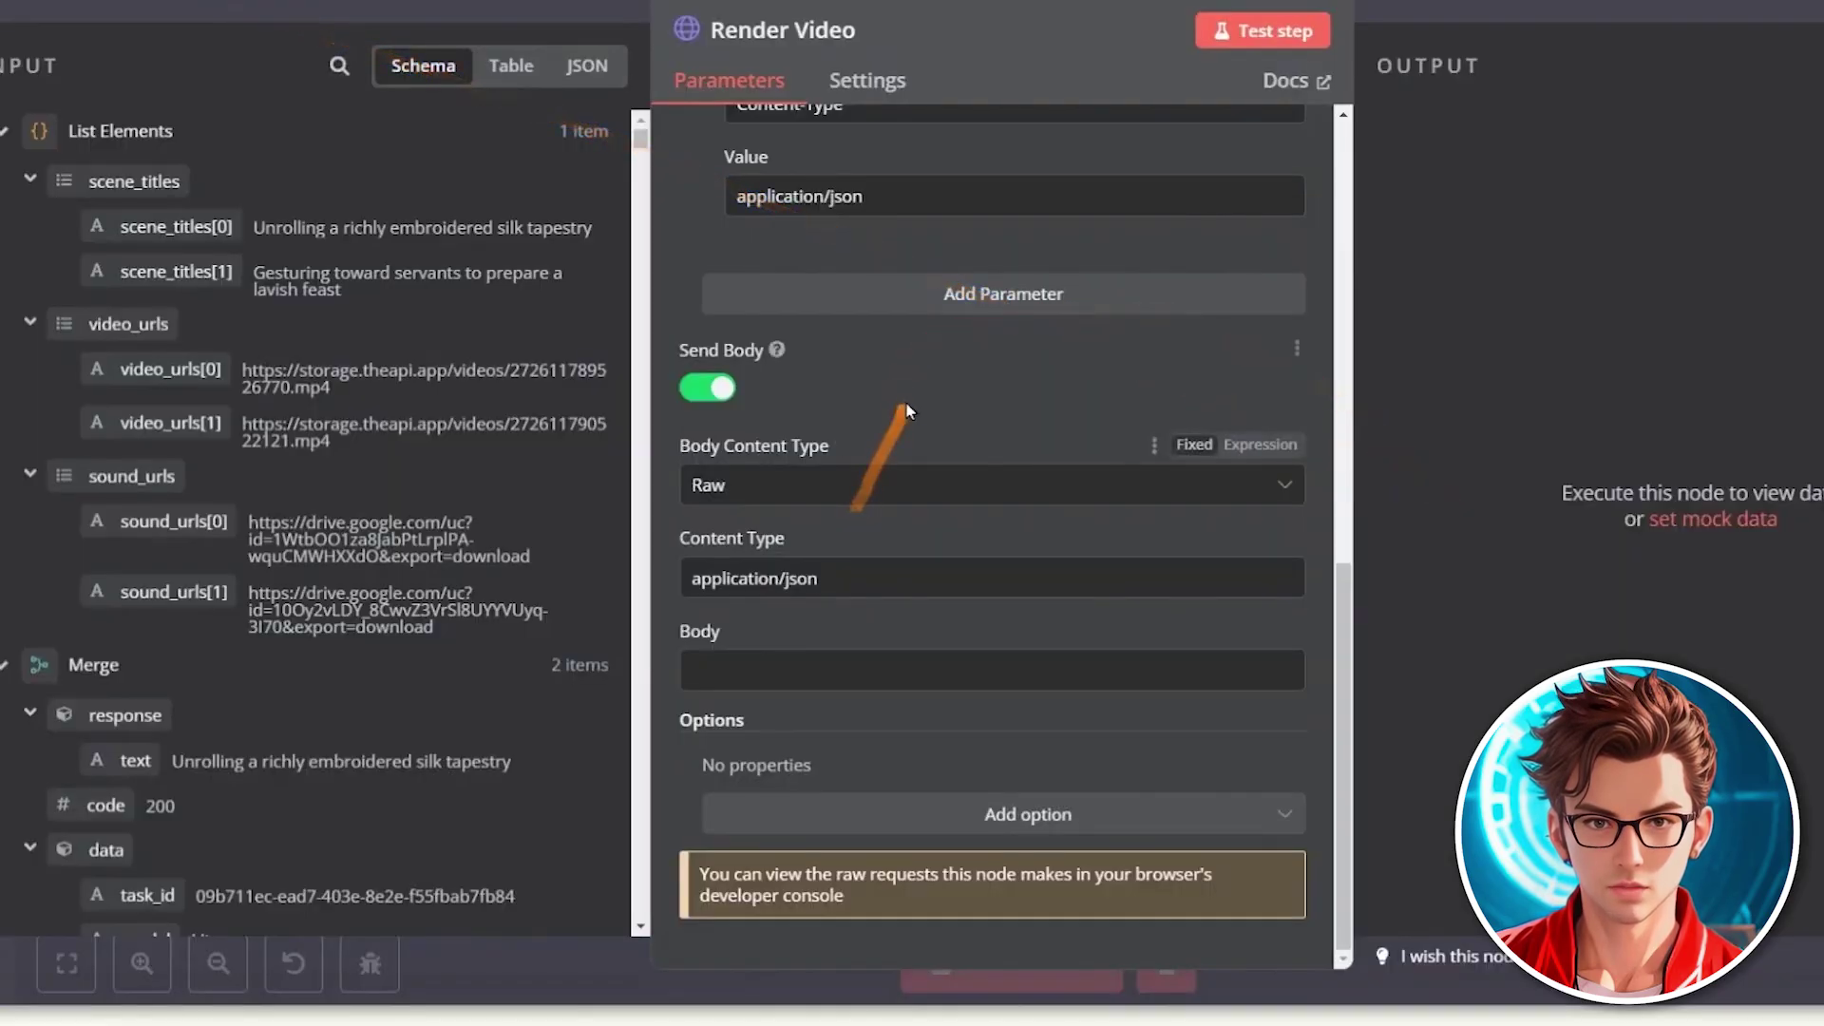
Step: In n8n's Render Video node, set the Authorization header value to Bearer followed by a space and the Creatomate API key
scroll(908, 401, "up", 4)
scroll(915, 401, "up", 3)
left_click(855, 514)
key("ctrl+v")
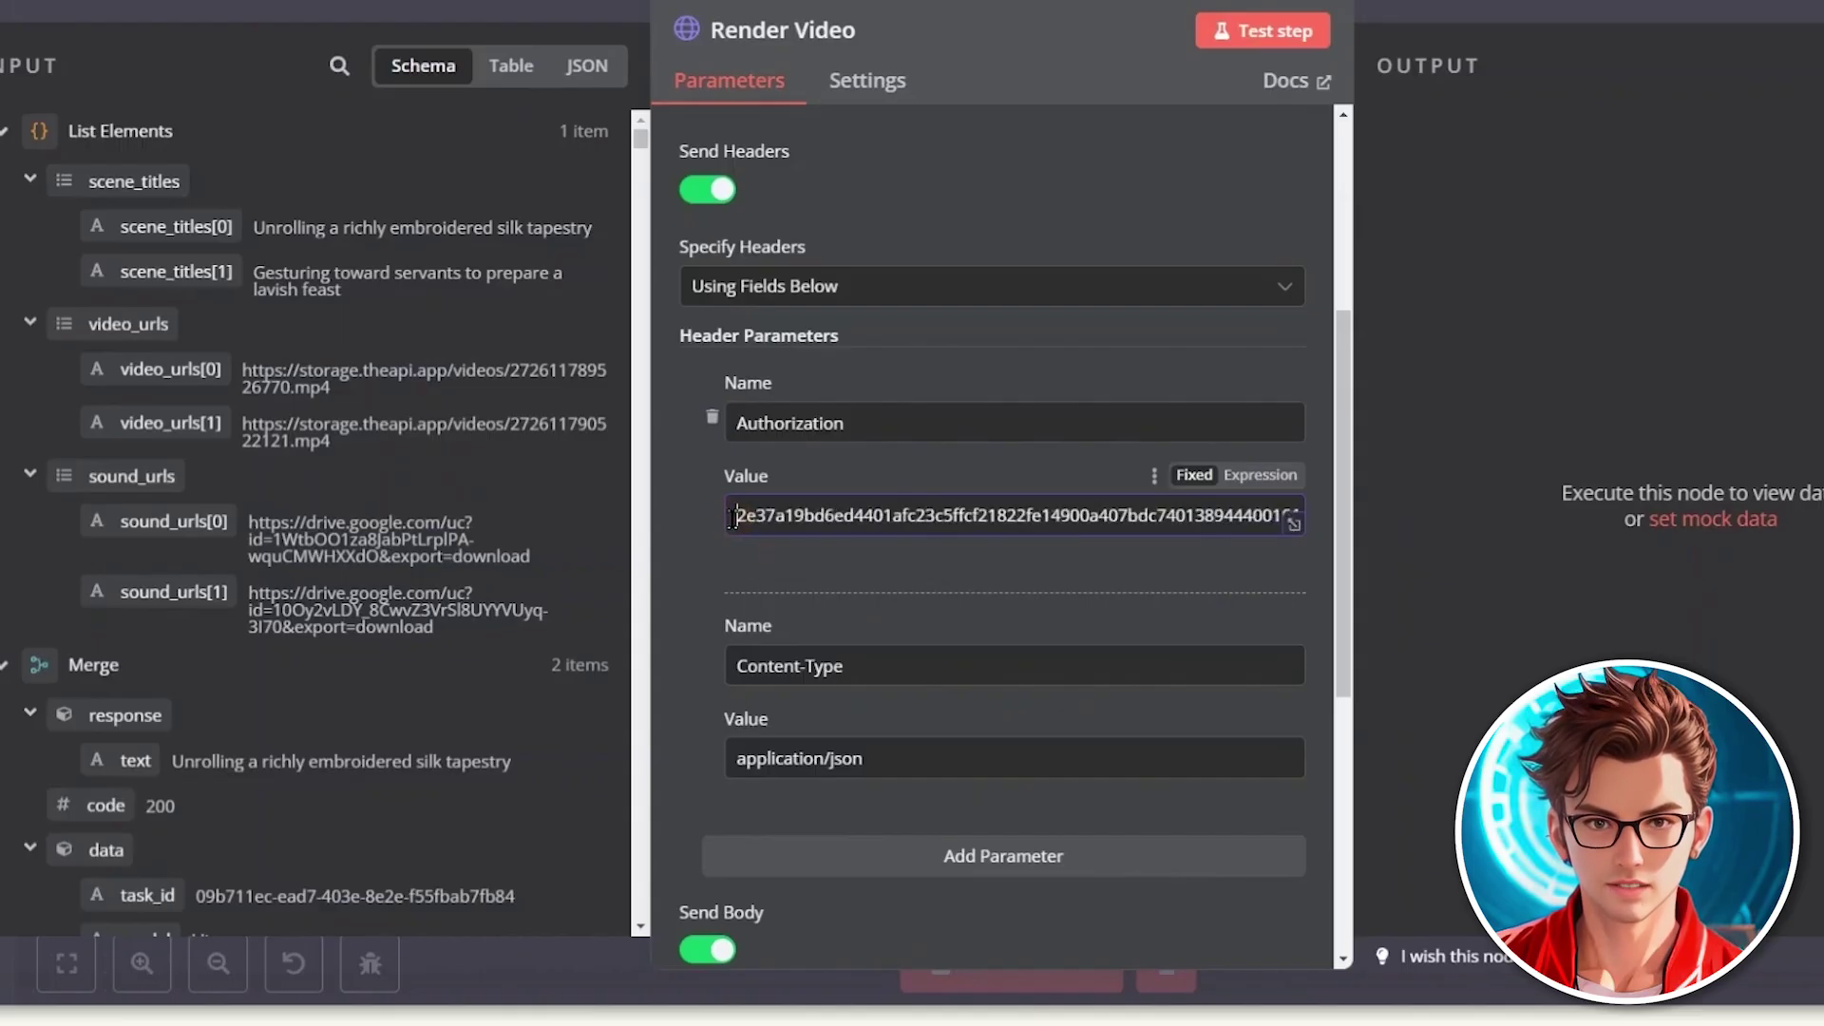
type("Bearer")
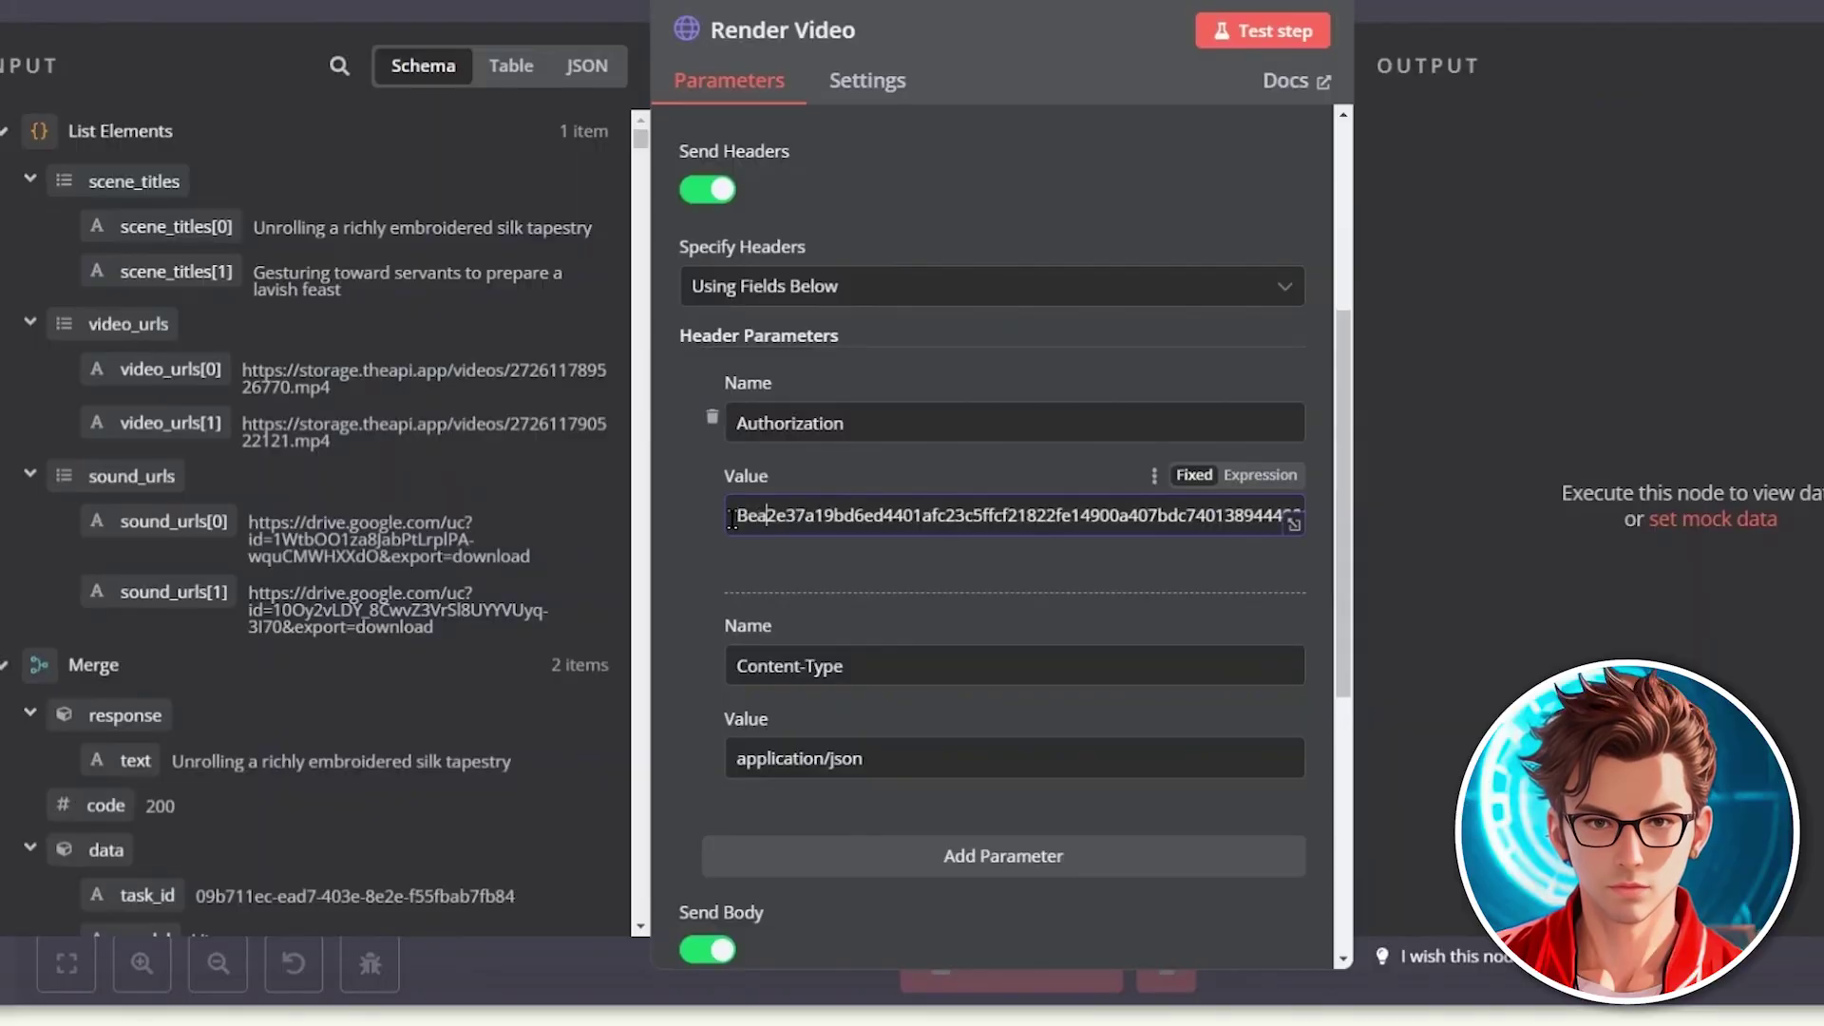
left_click_drag(739, 518, 788, 519)
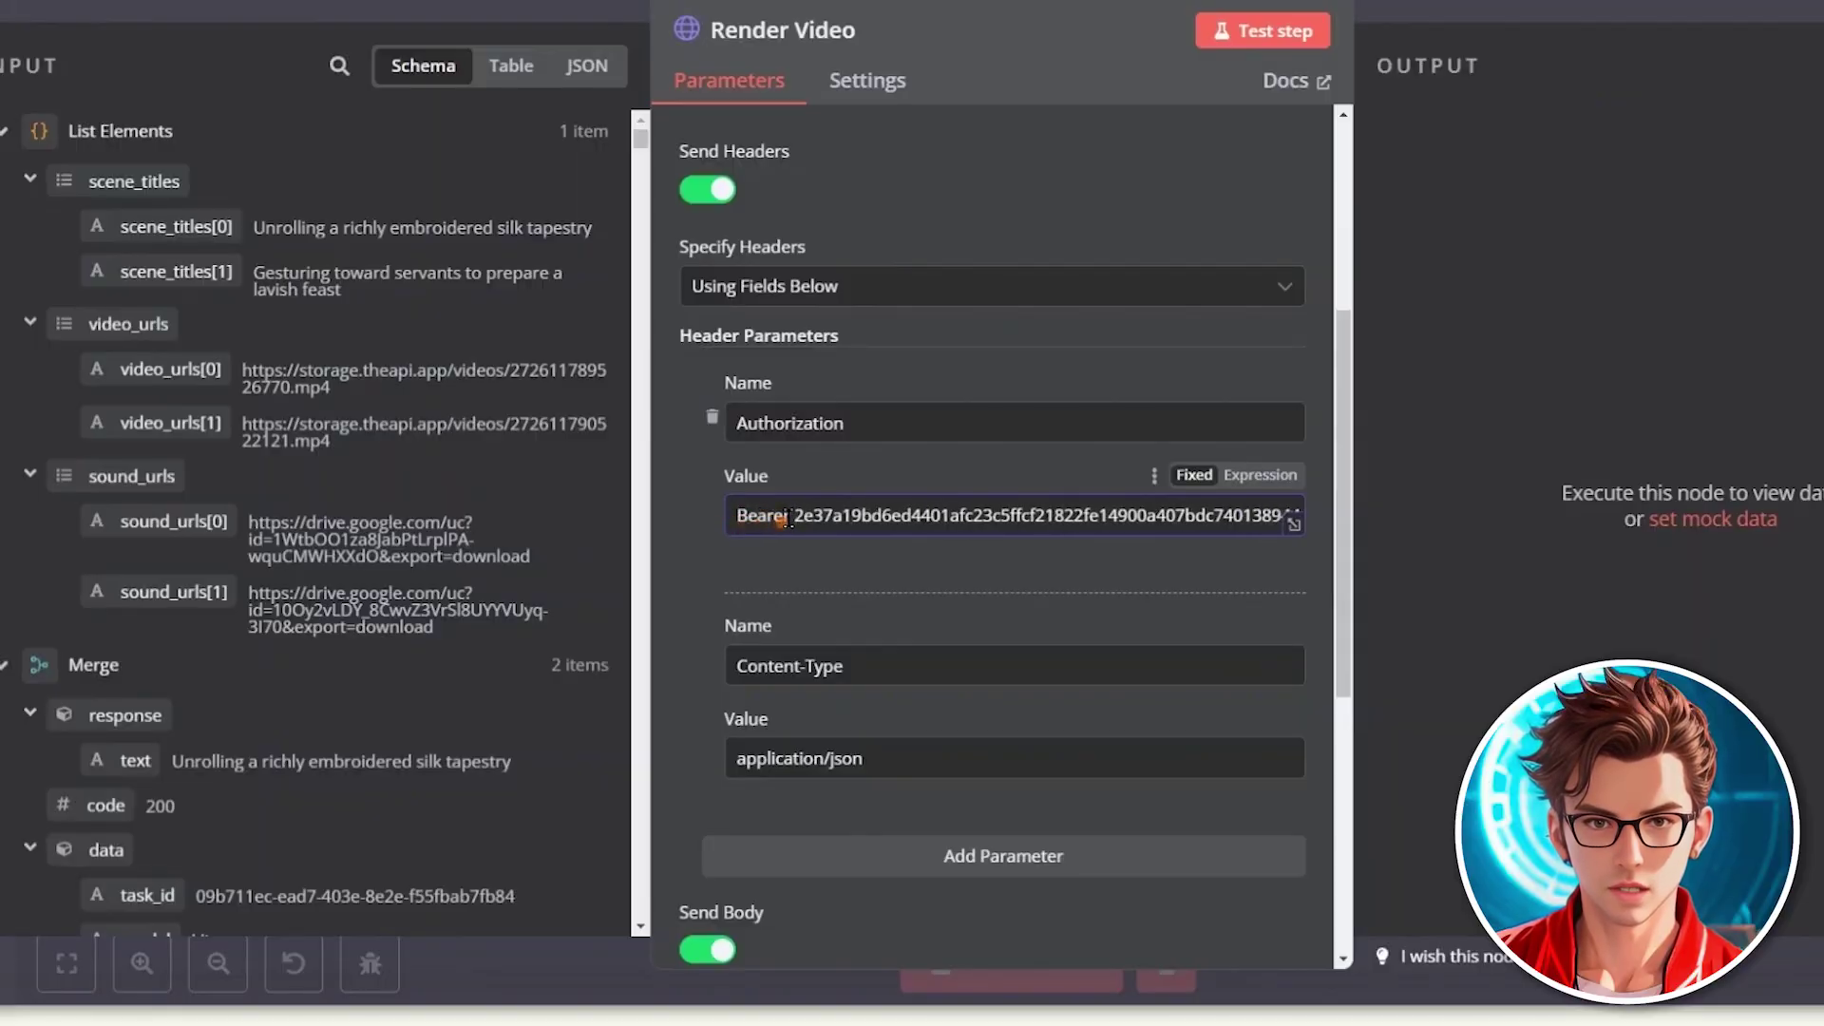
left_click(819, 566)
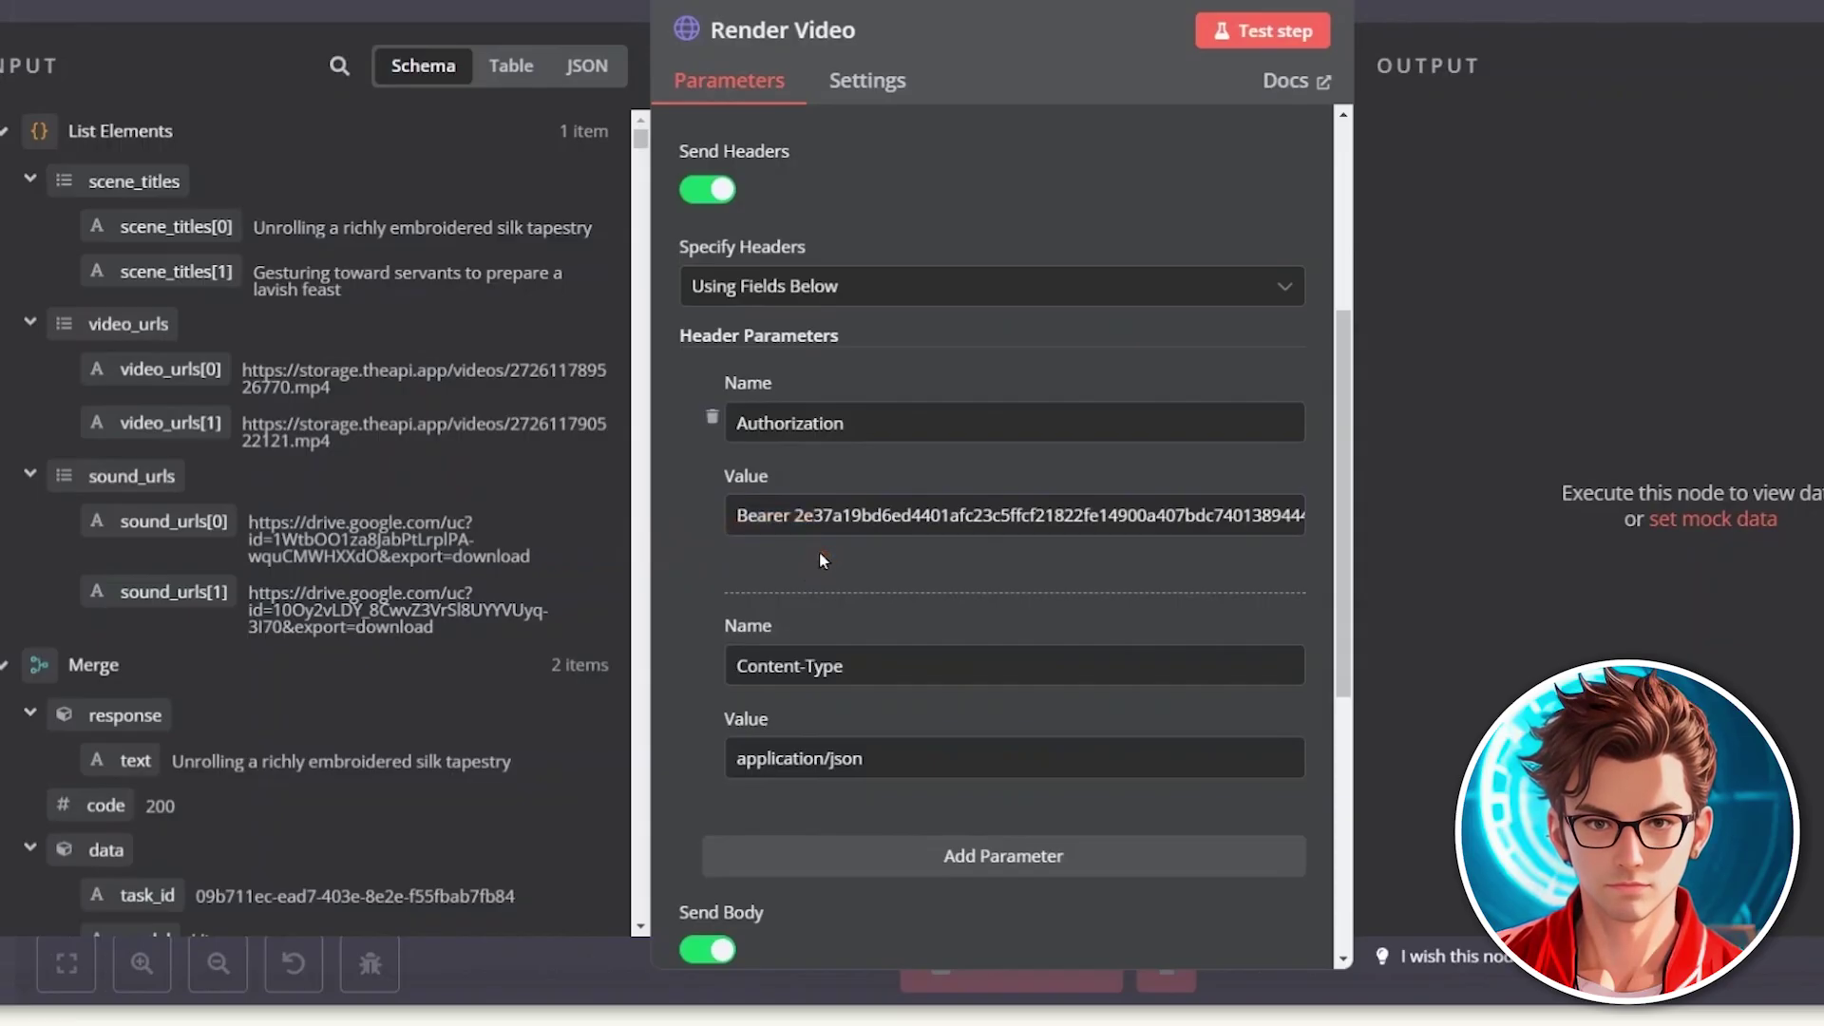
Step: Copy the Creatomate Expression JSON from the lesson page into the Render Video node's Body as an expression
scroll(822, 560, "down", 6)
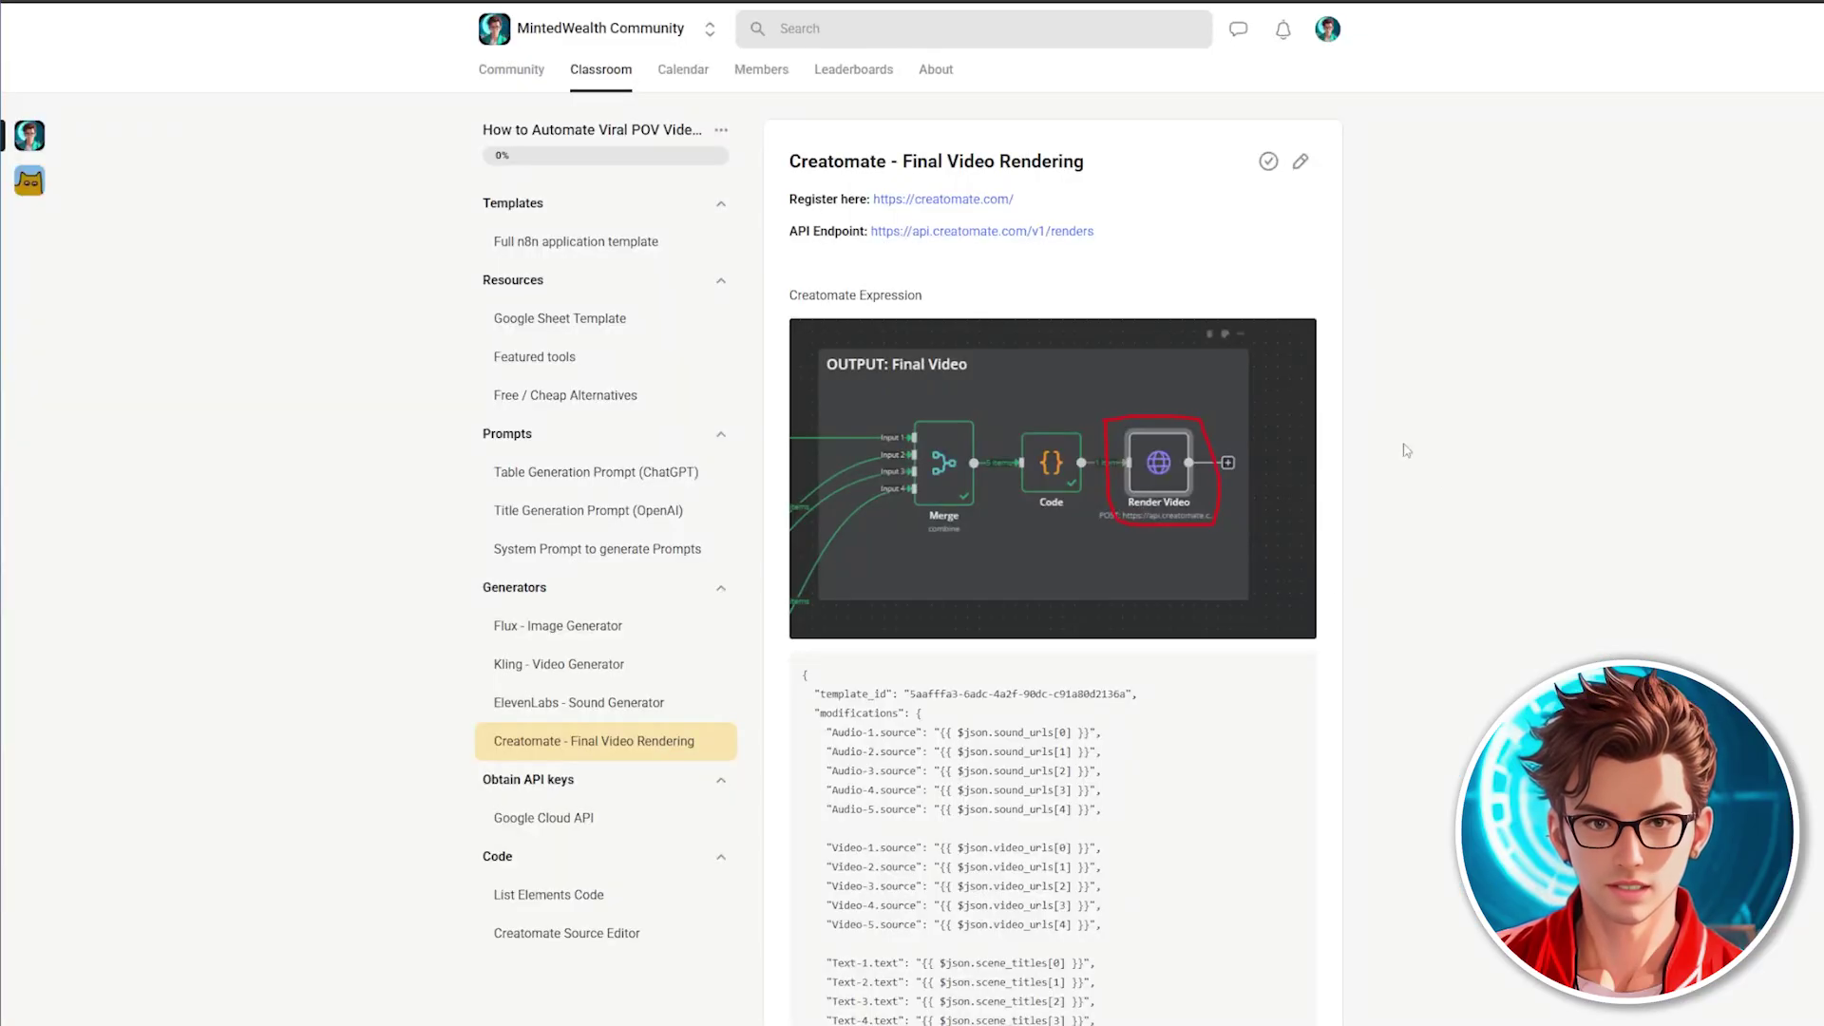
scroll(1097, 336, "down", 2)
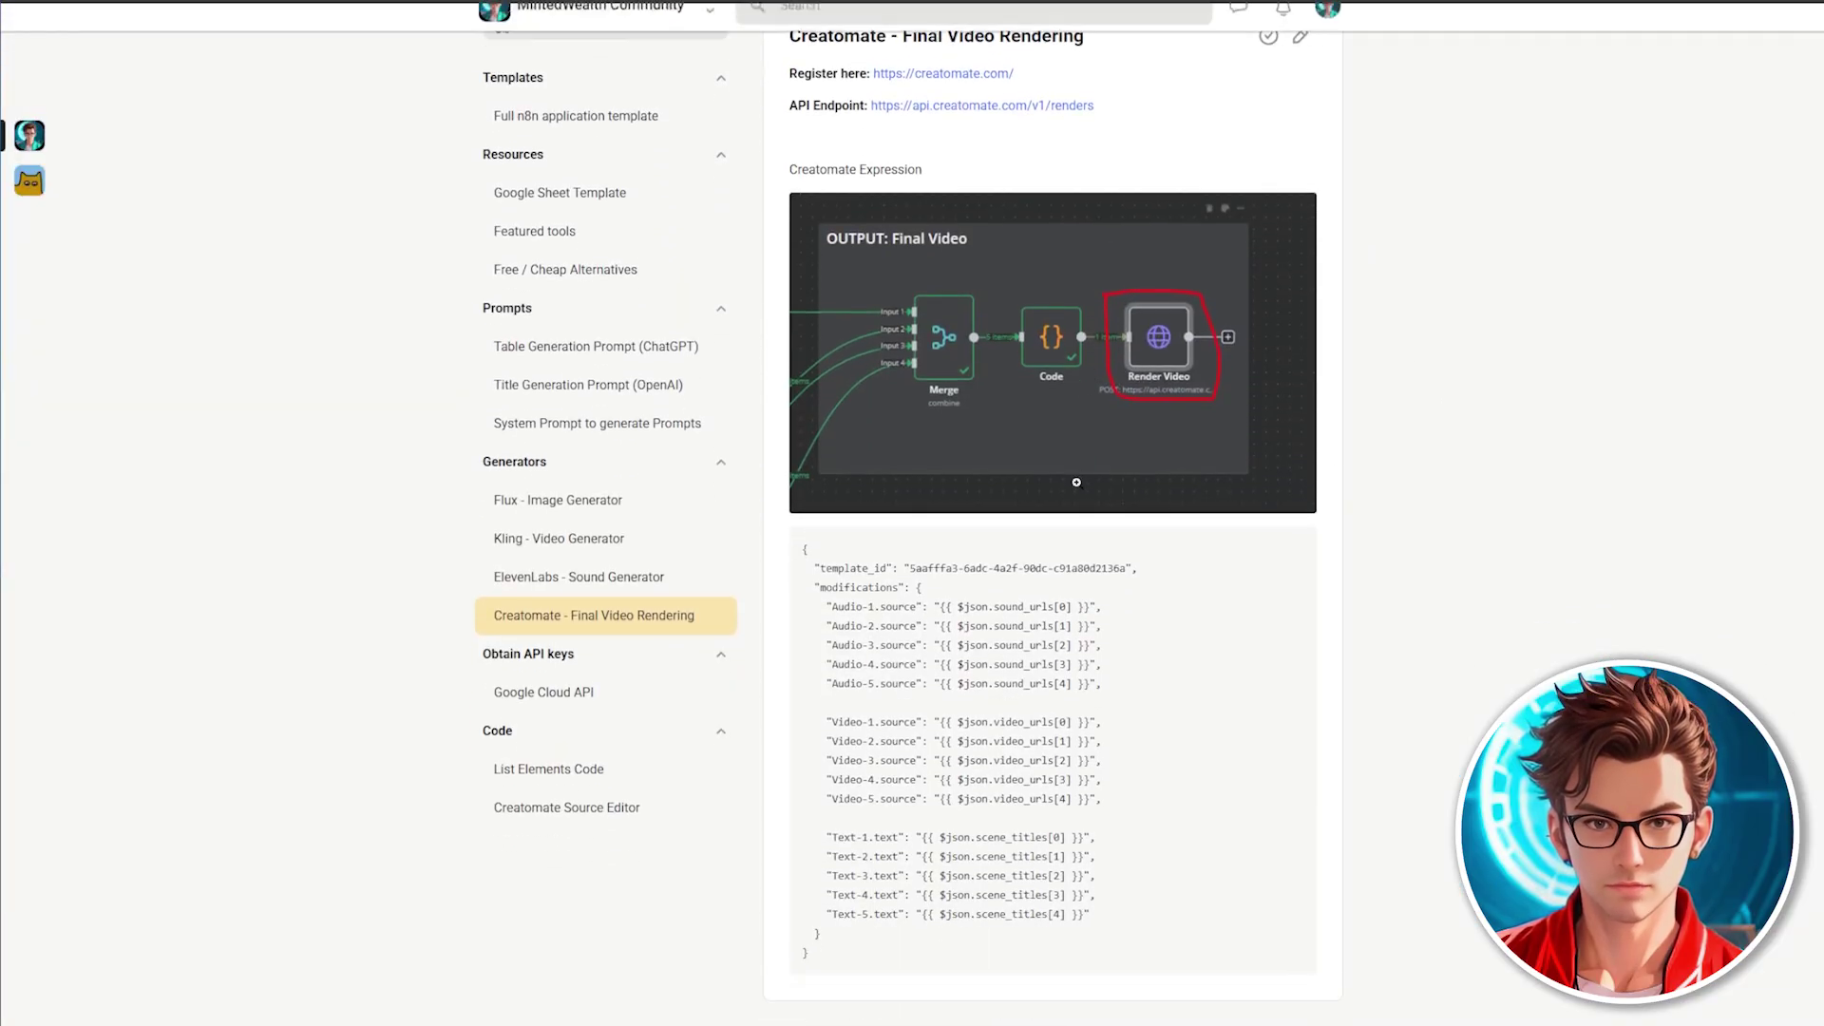
triple_click(982, 679)
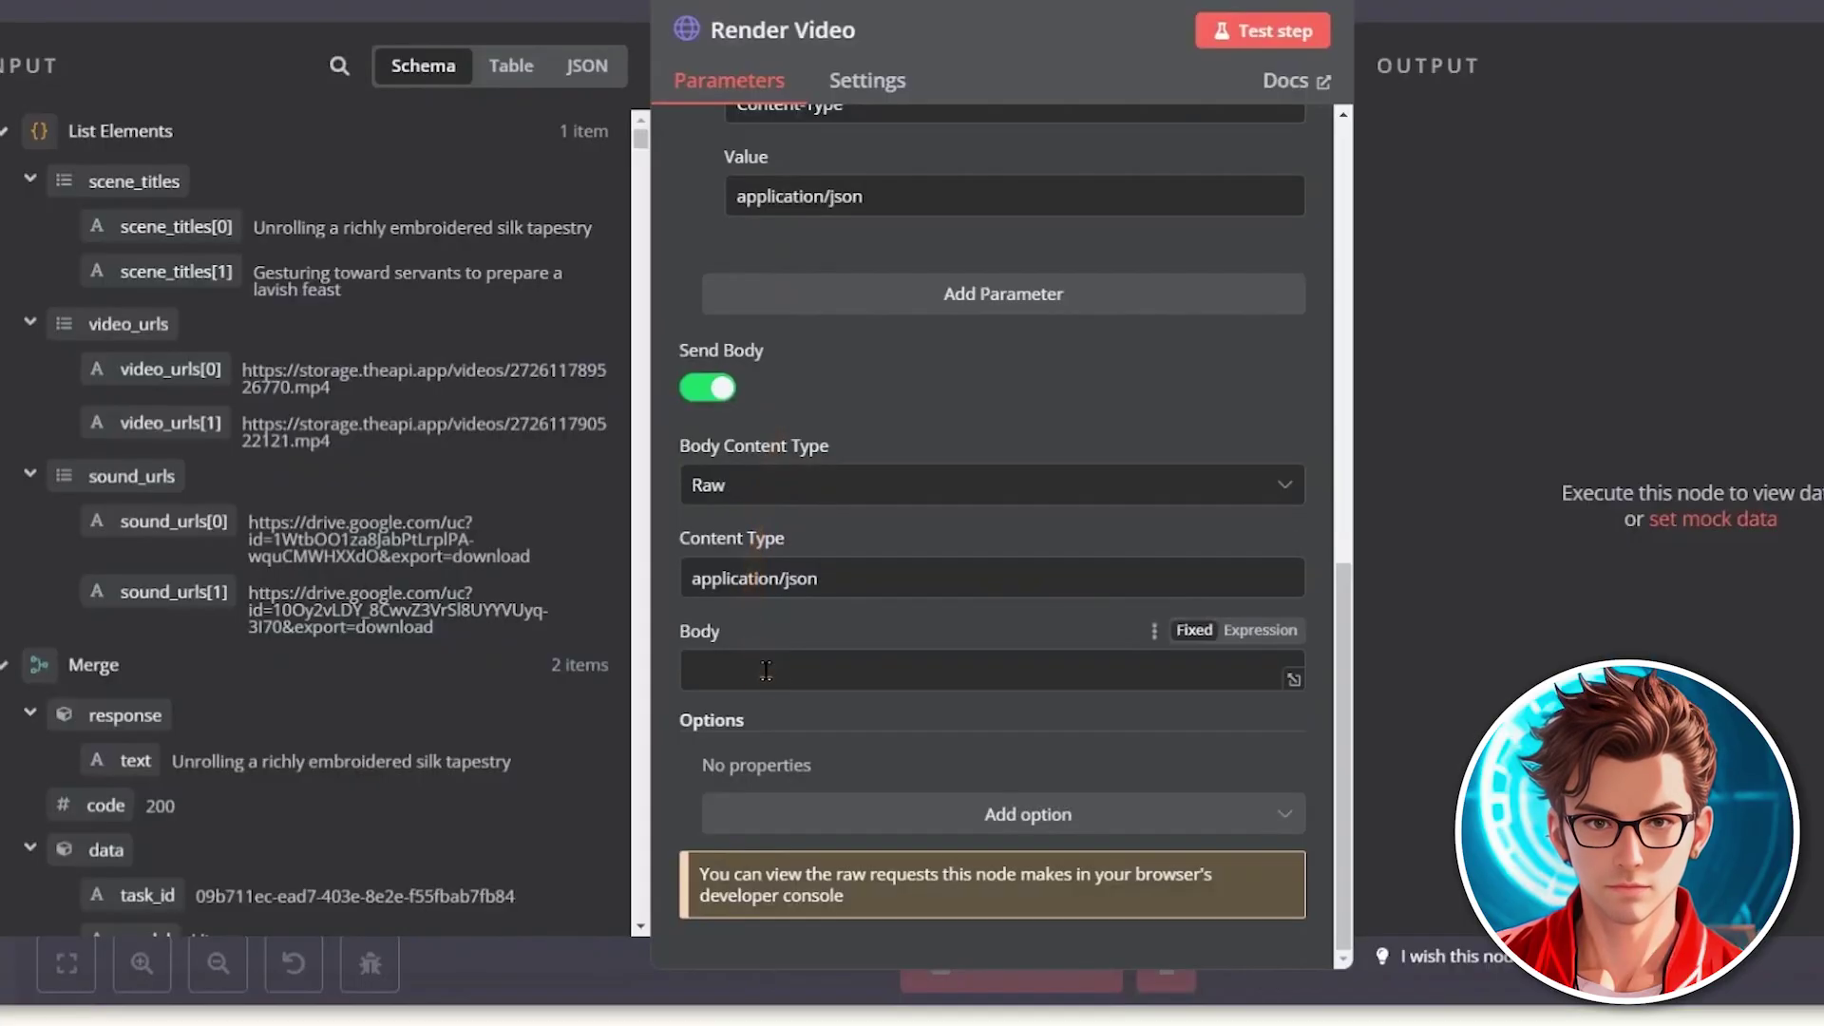
left_click(1240, 635)
left_click(814, 677)
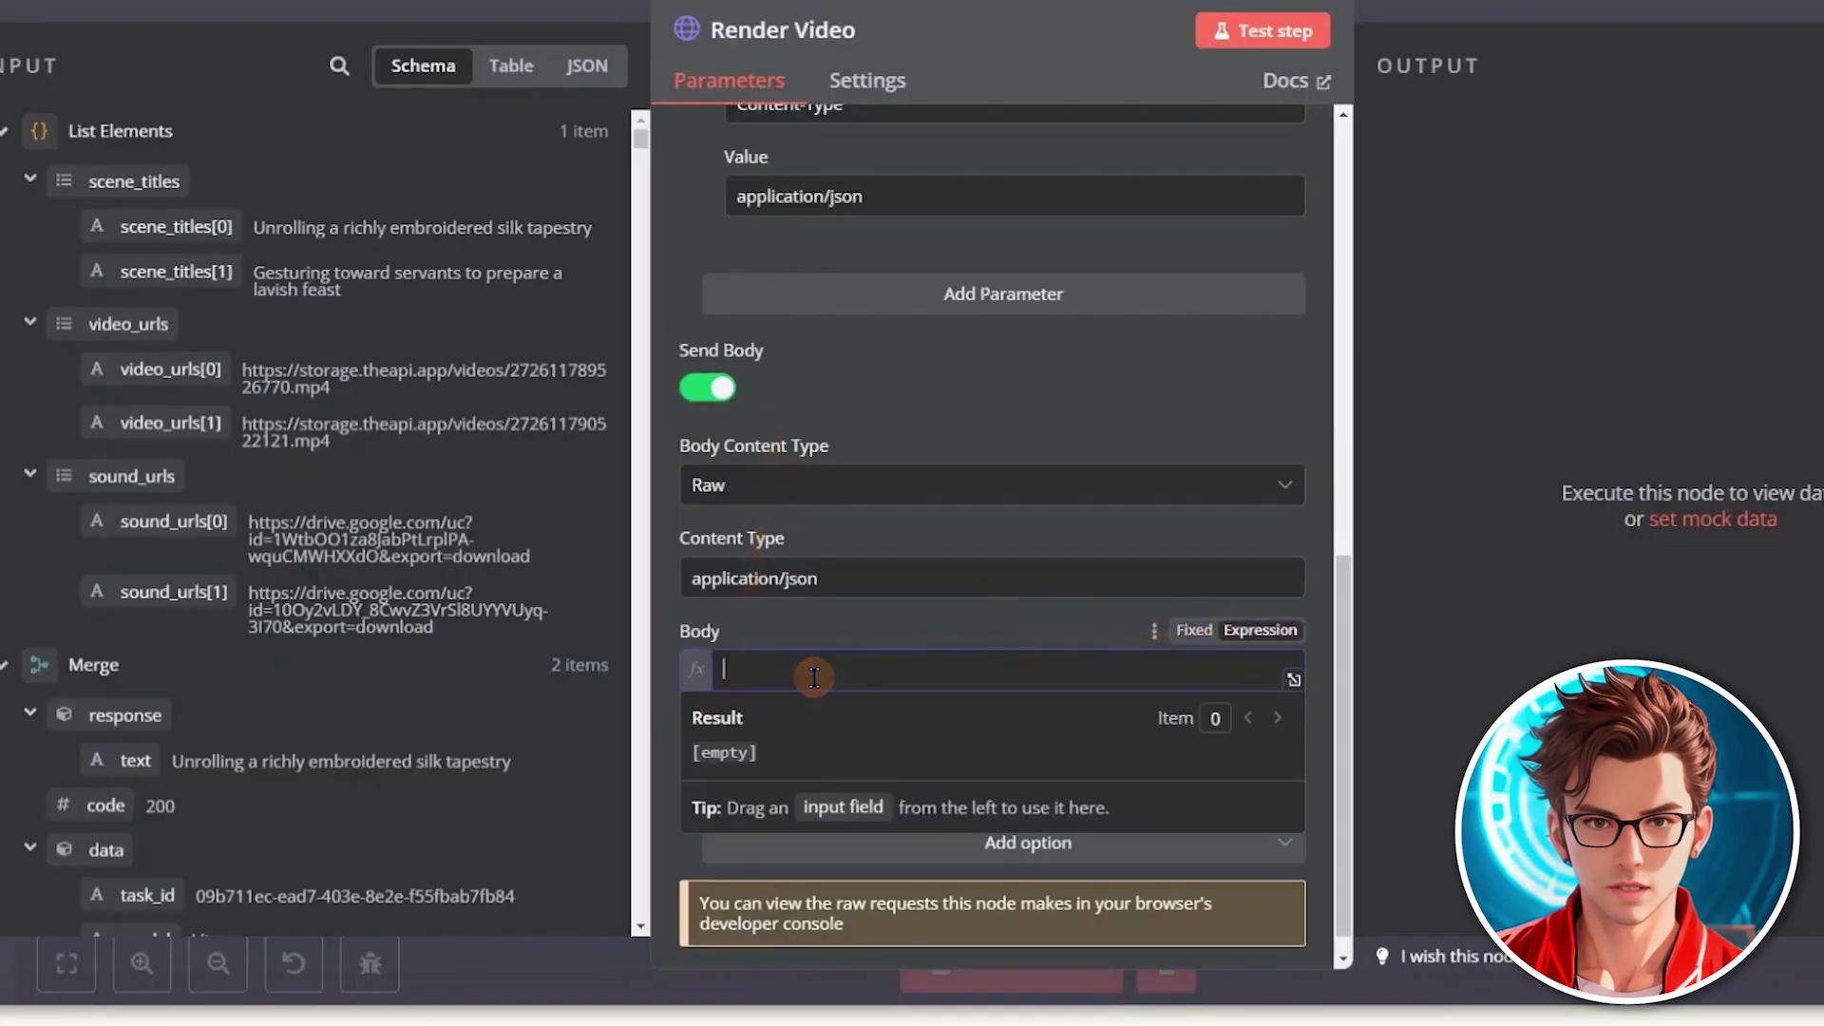
key("ctrl+v")
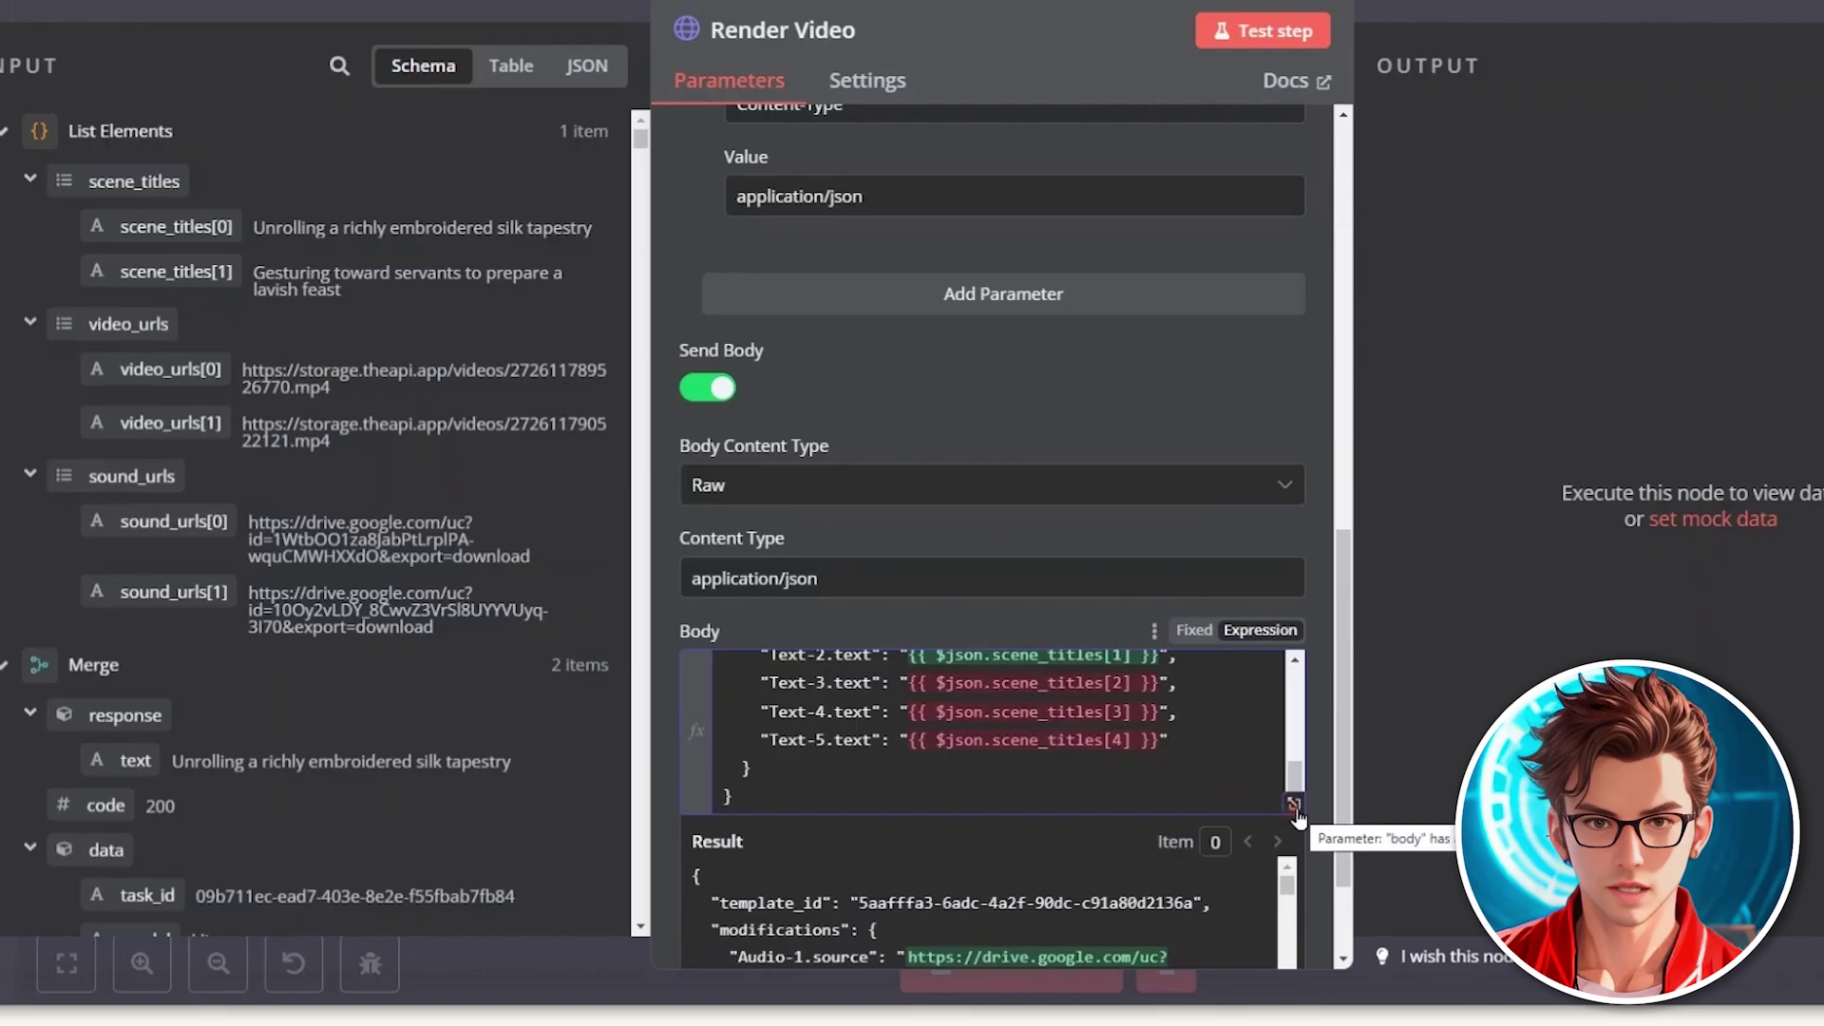
Step: Examine the body expression in the expanded editor, checking the template_id and the audio, video and text modifications
left_click(1294, 803)
left_click(559, 198)
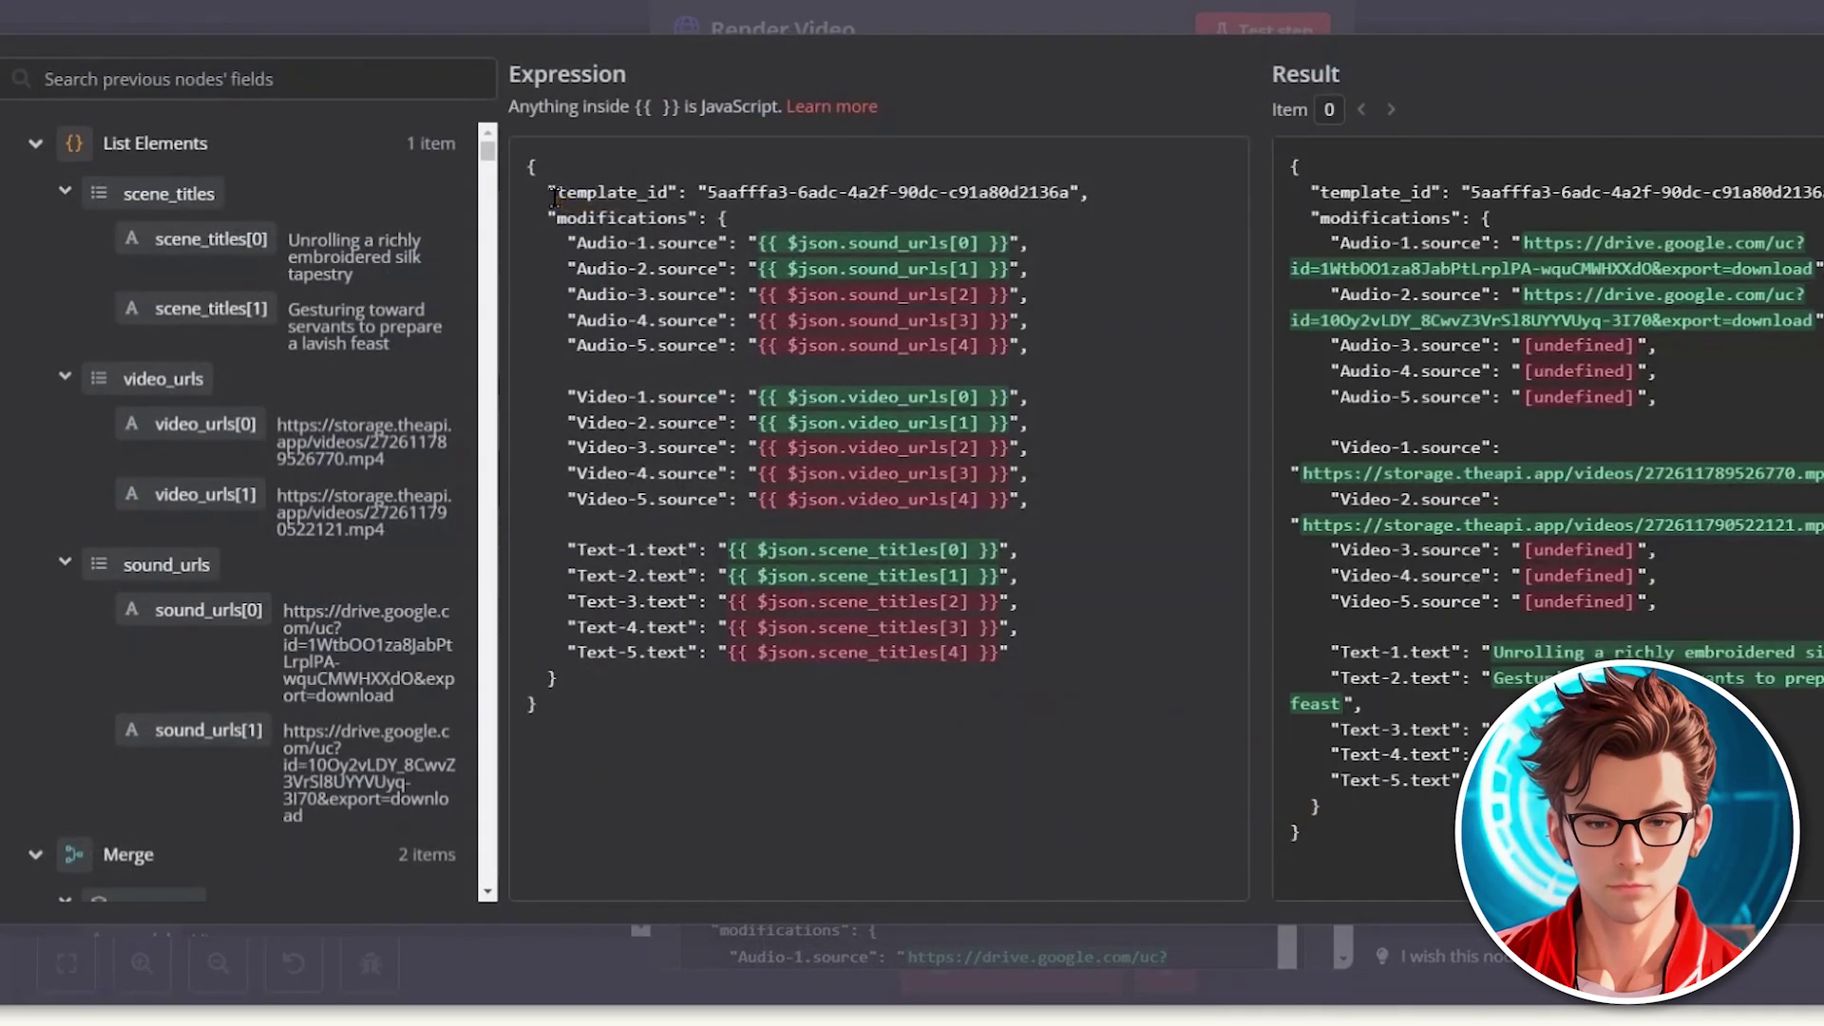
left_click(1074, 194)
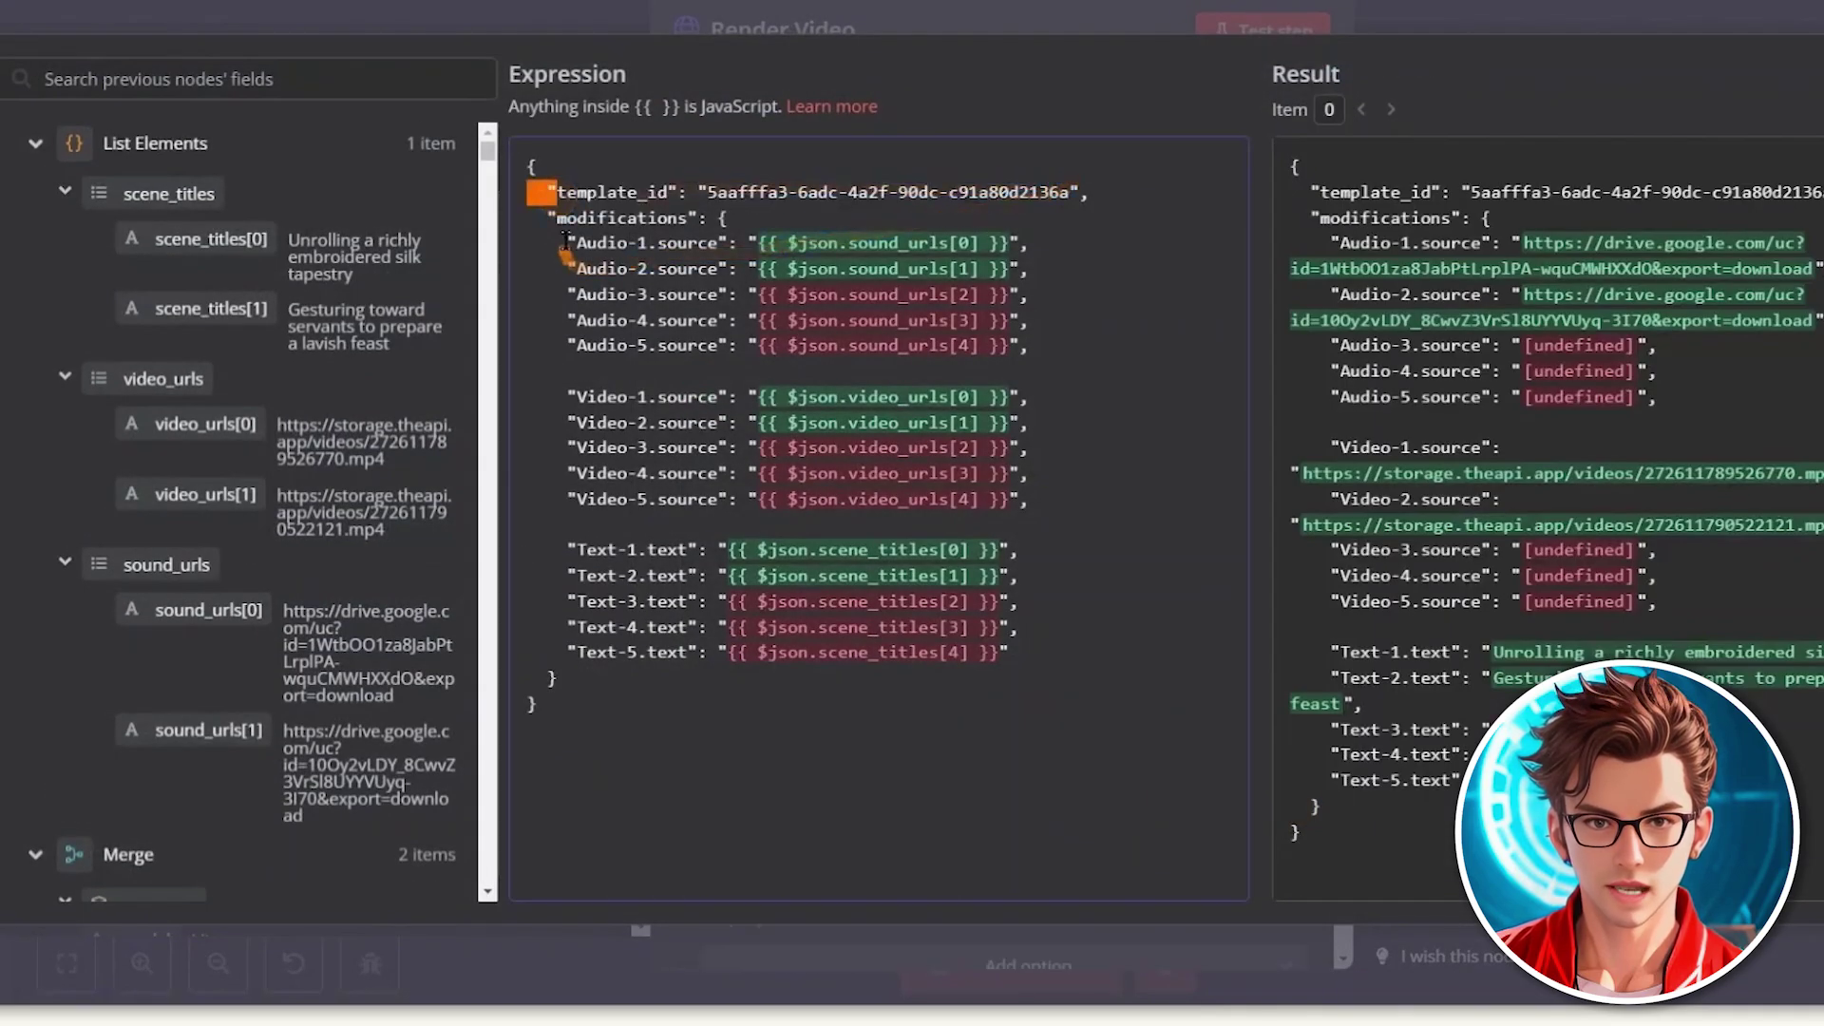
left_click_drag(576, 243, 717, 355)
left_click(700, 348)
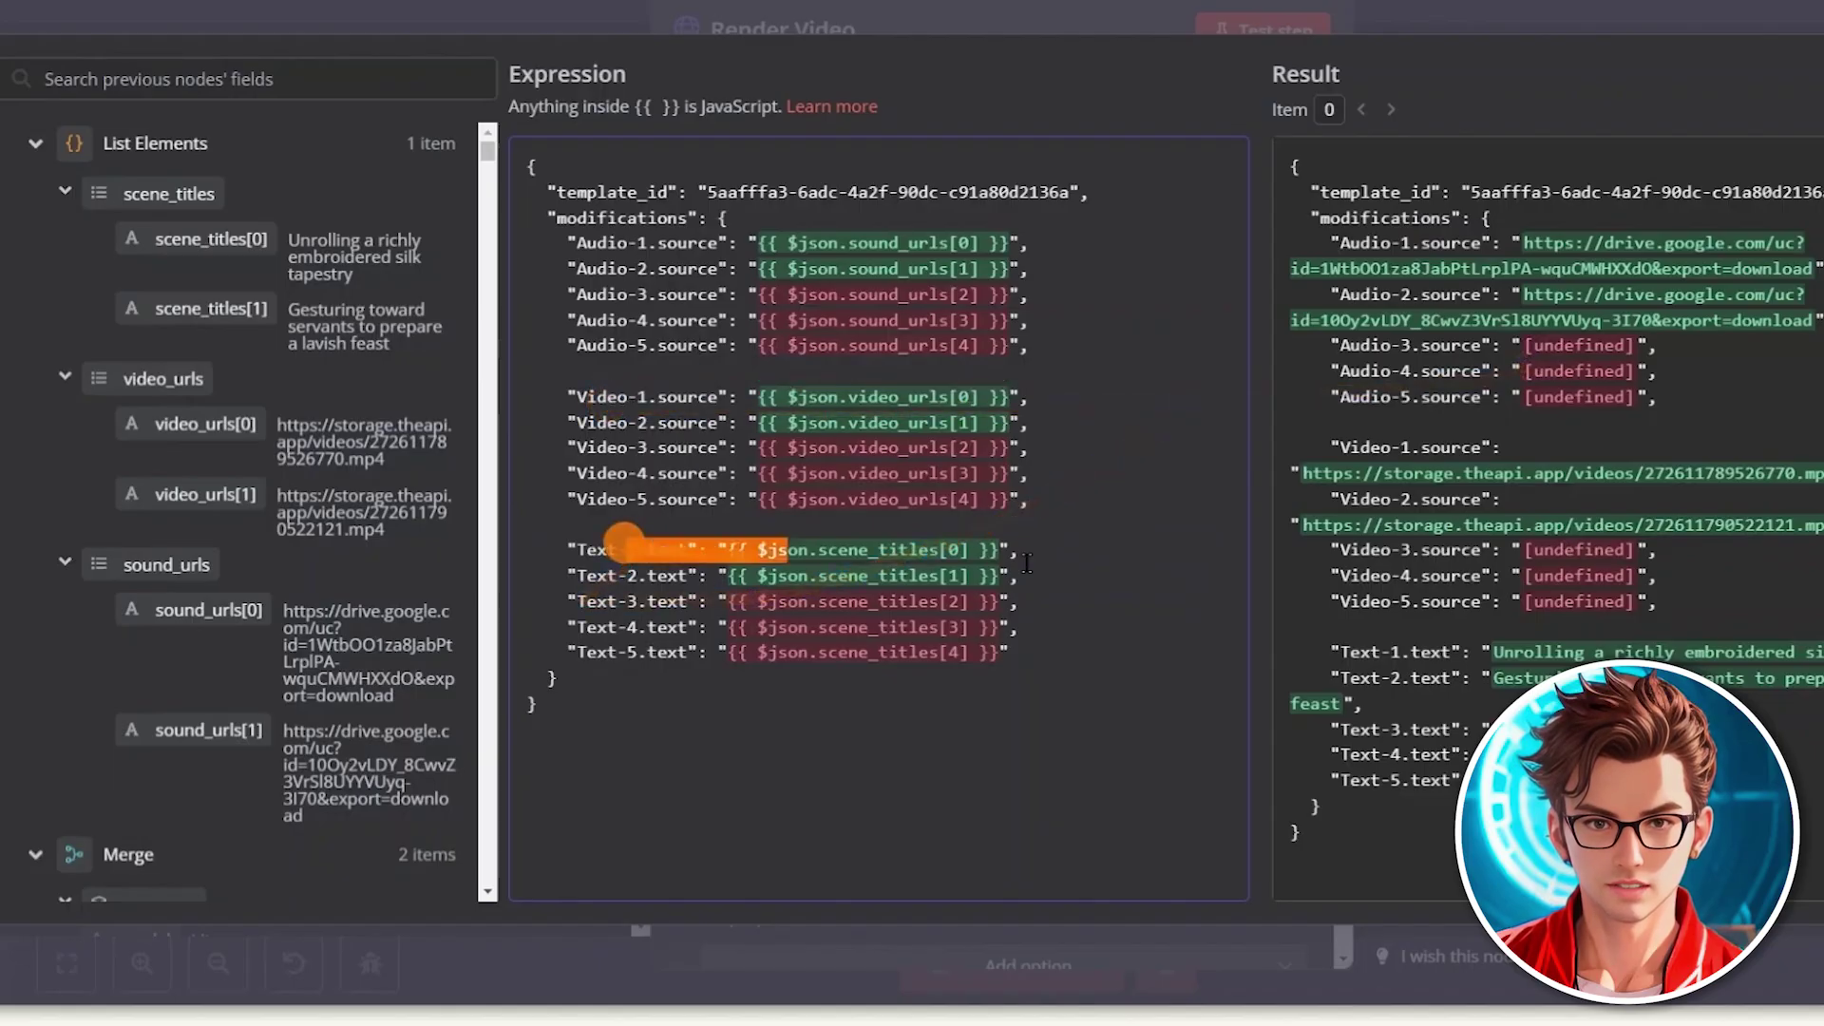
left_click(721, 334)
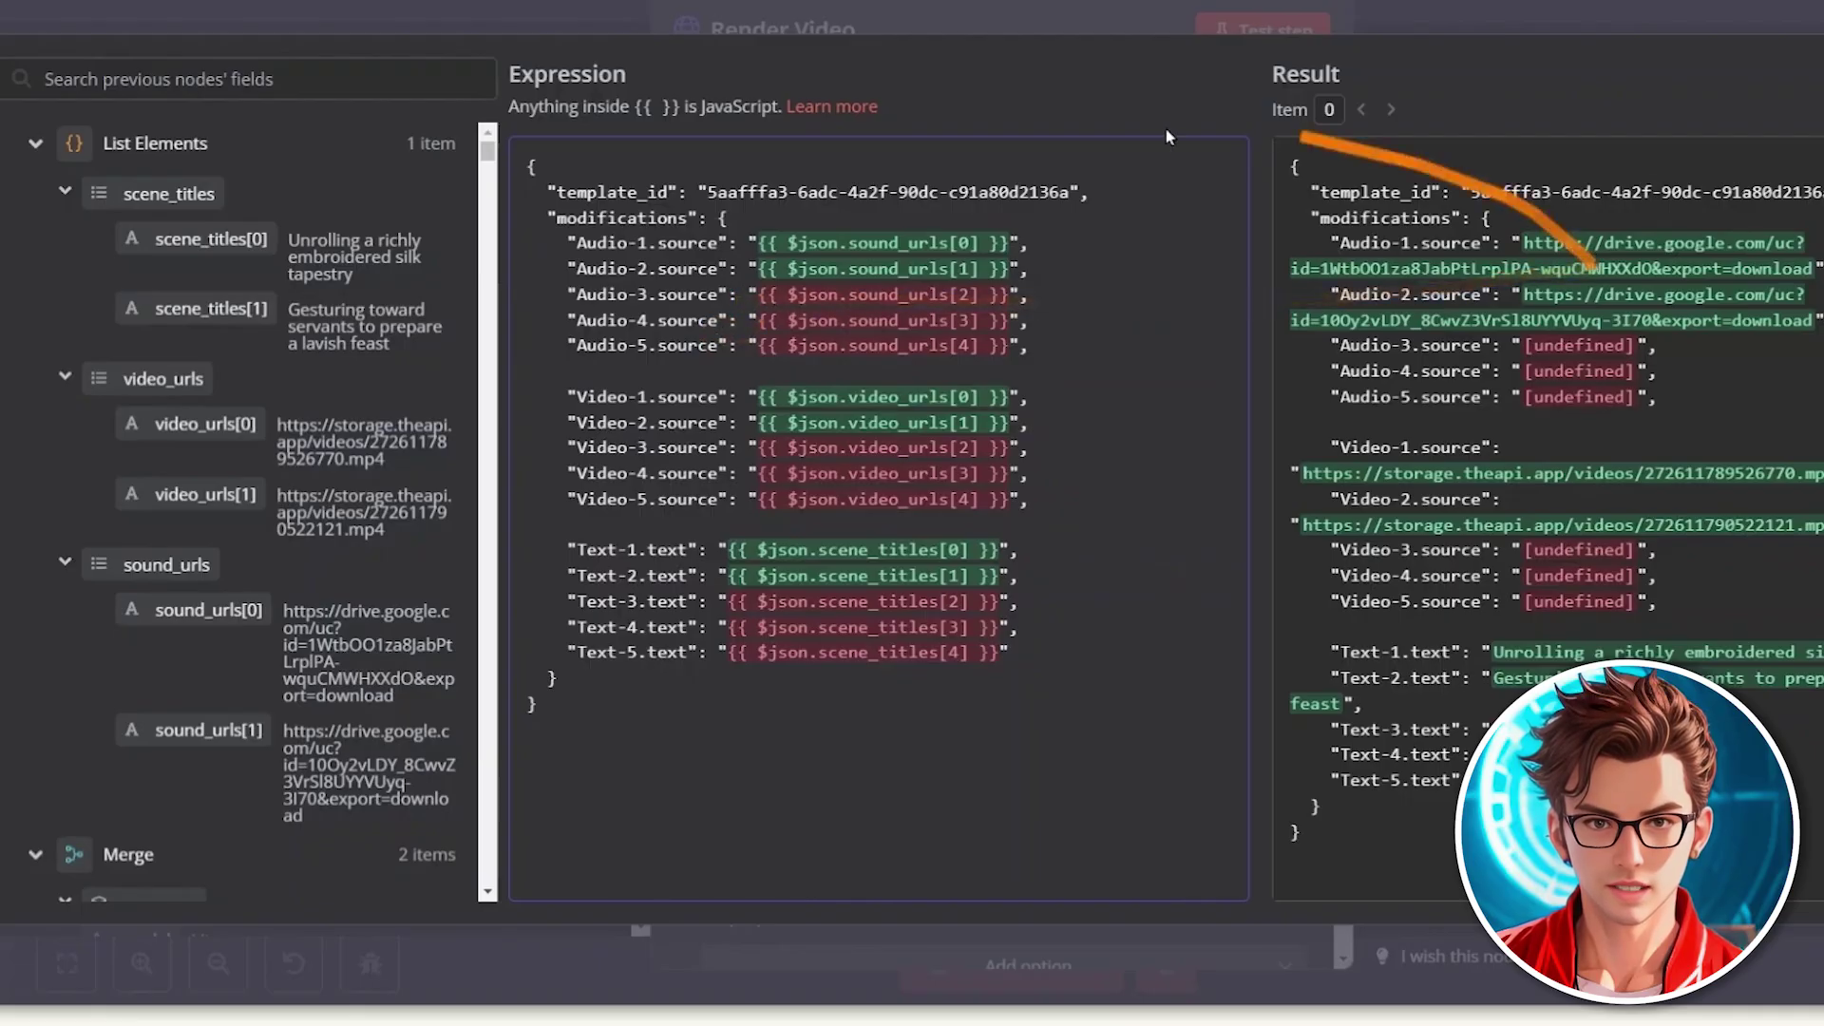
left_click_drag(1066, 193, 705, 200)
left_click(1071, 193)
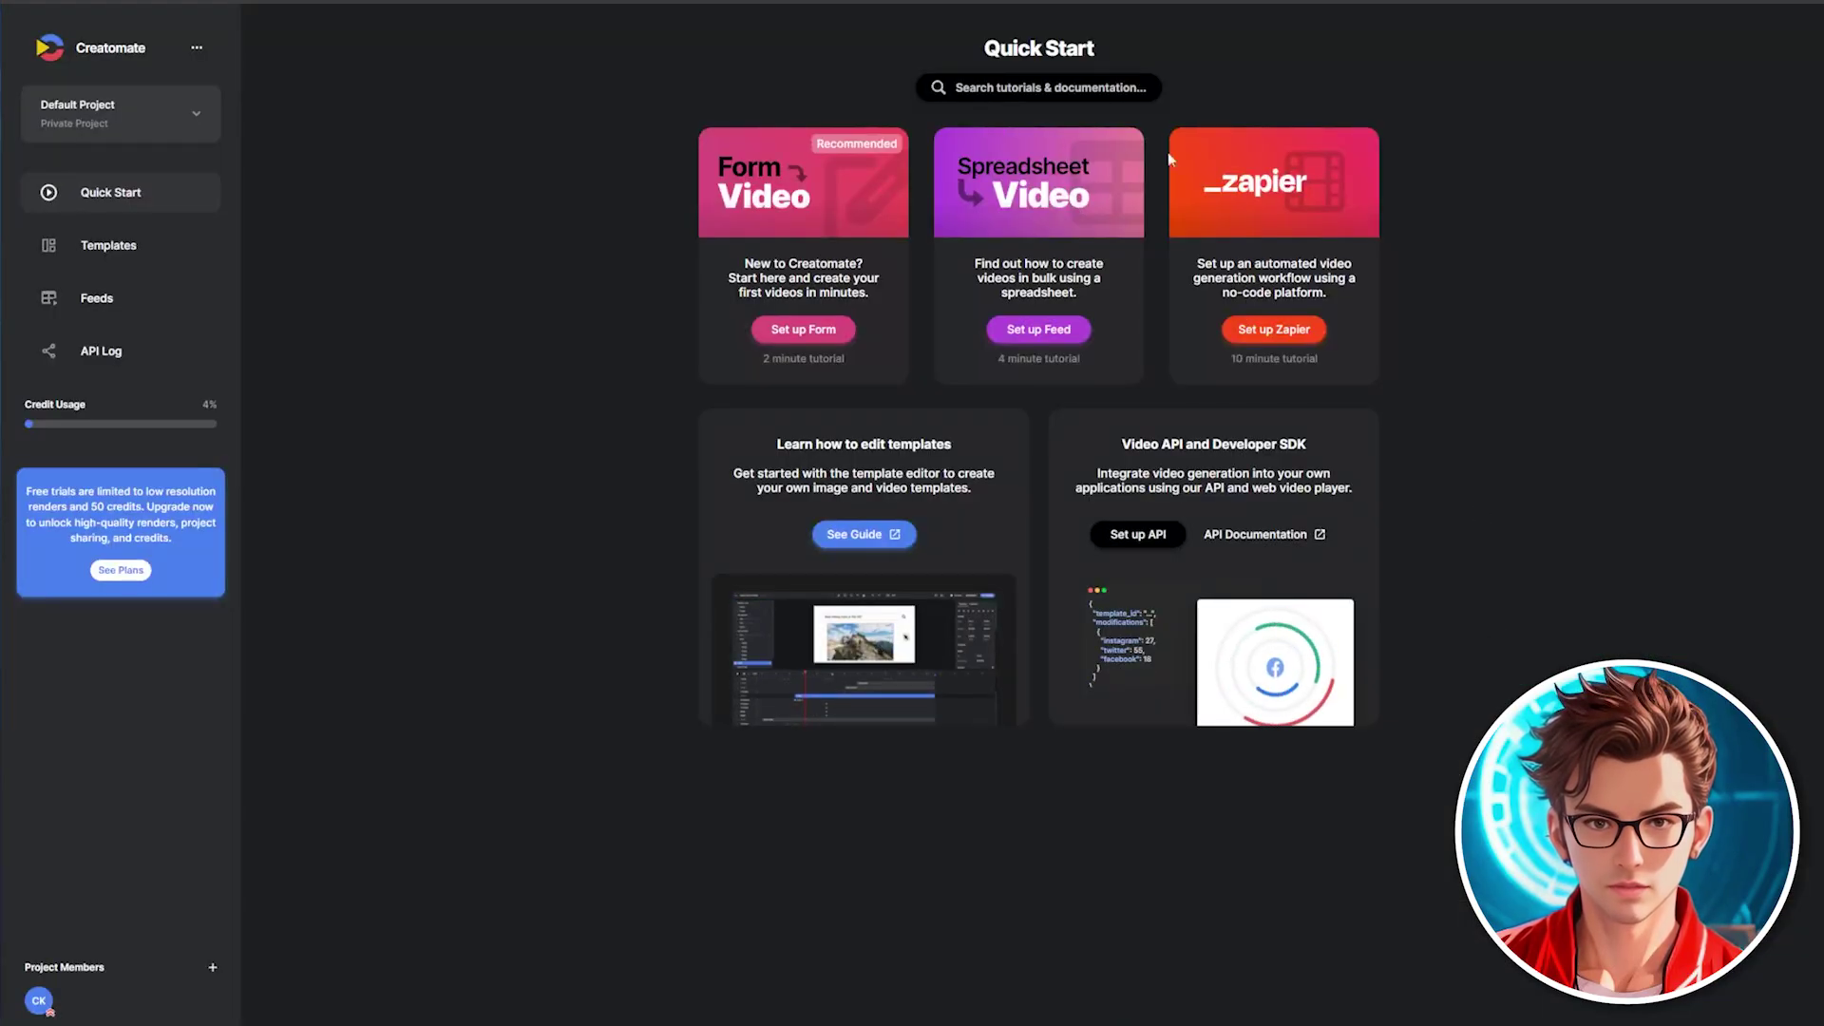
Step: Switch to Creatomate's templates and create a new blank template from scratch in 9:16 Vertical format
left_click(121, 260)
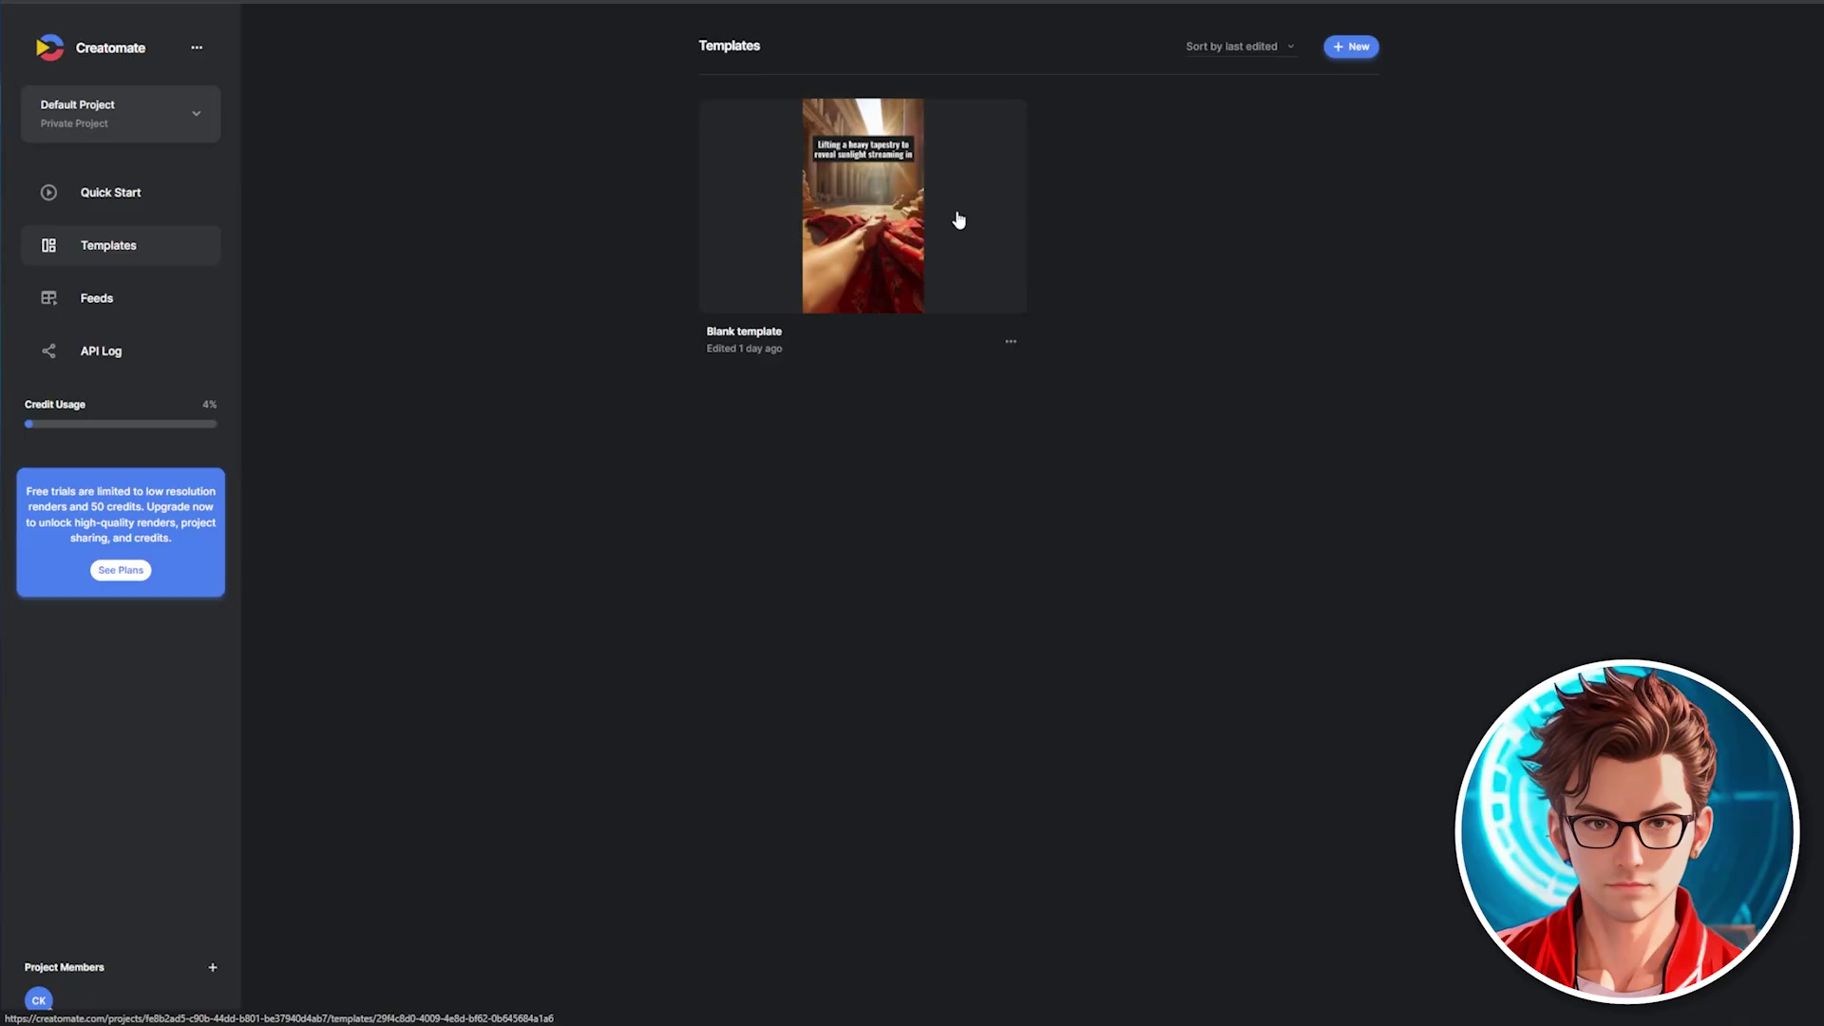
left_click(866, 235)
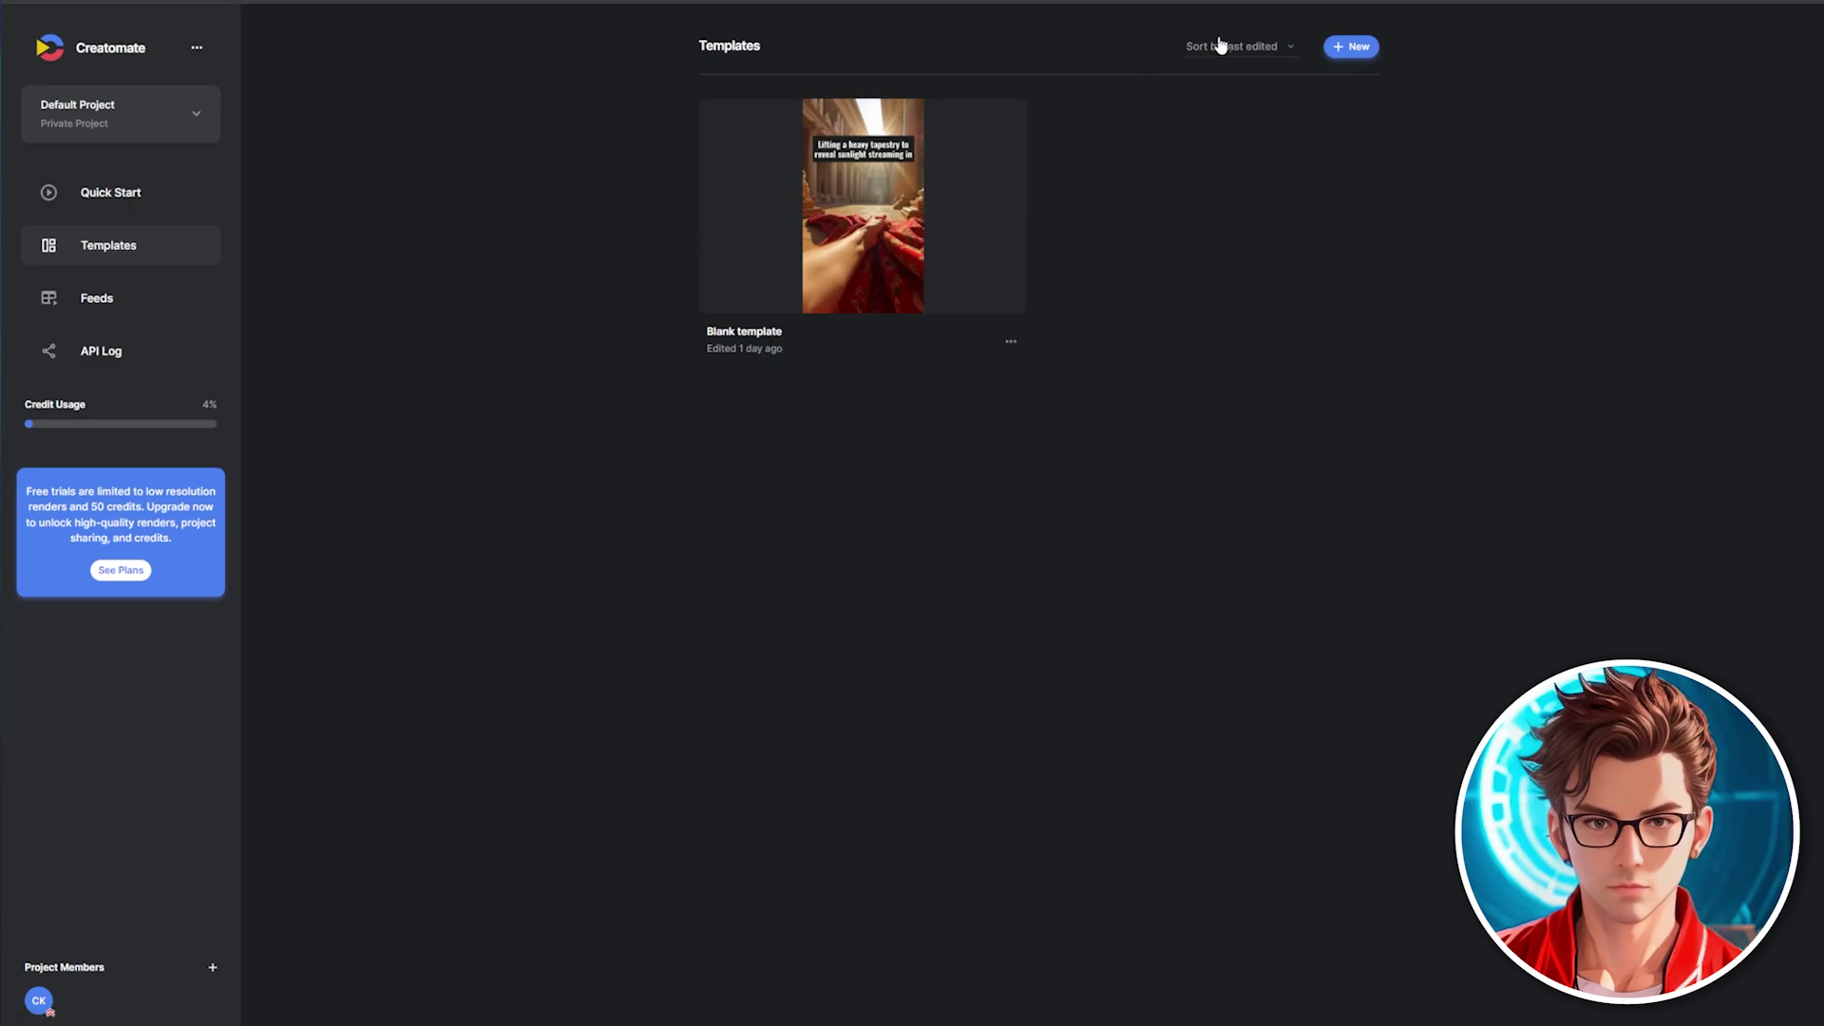
left_click(1335, 49)
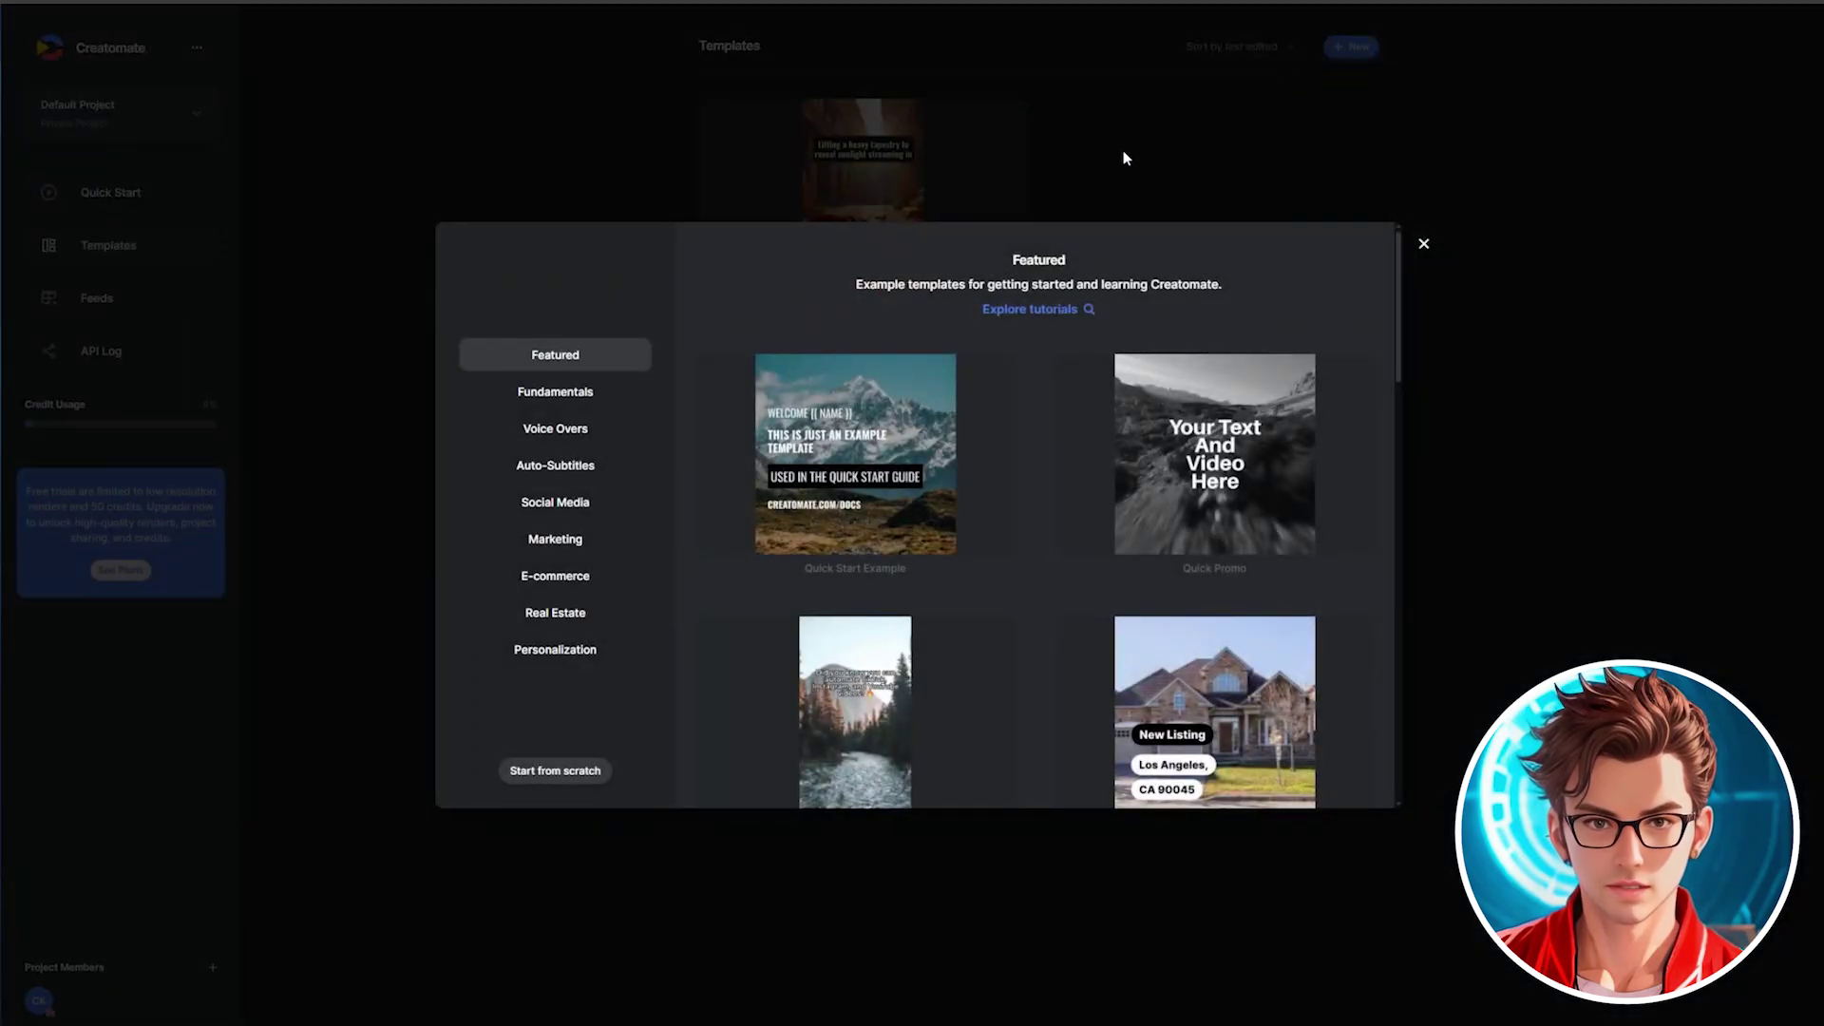
left_click(590, 769)
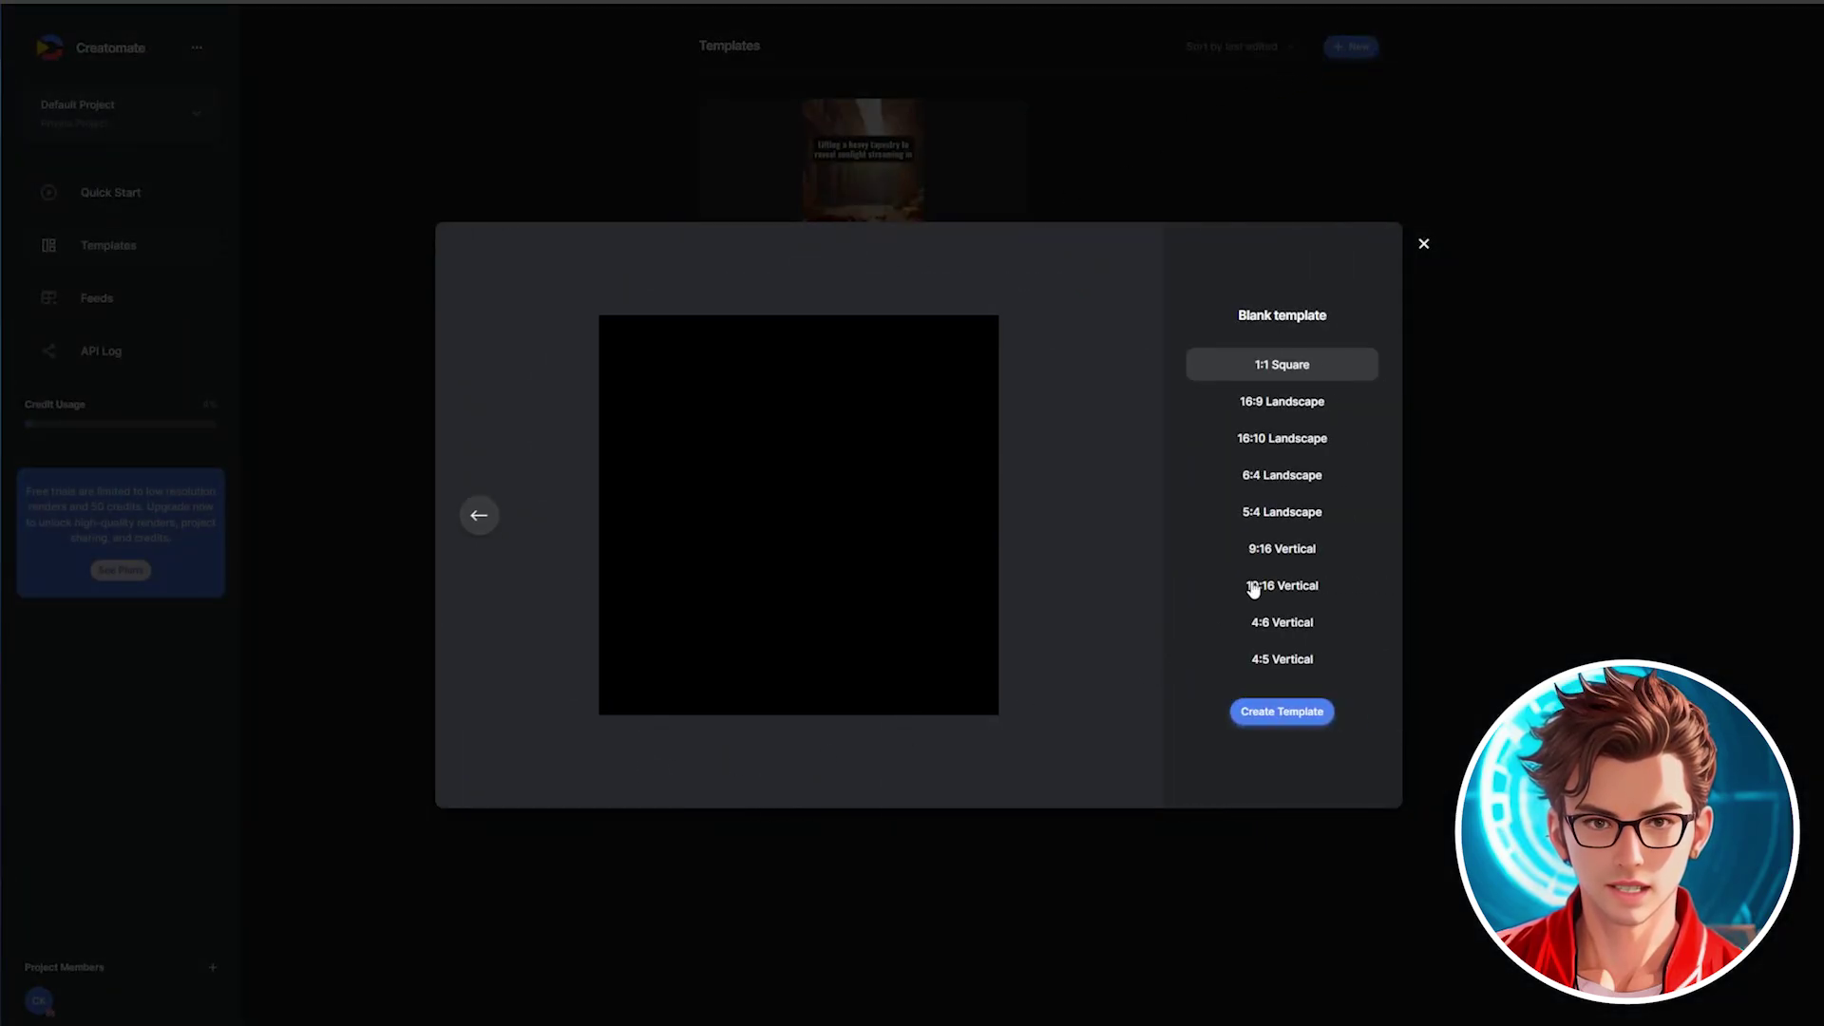
left_click(1280, 556)
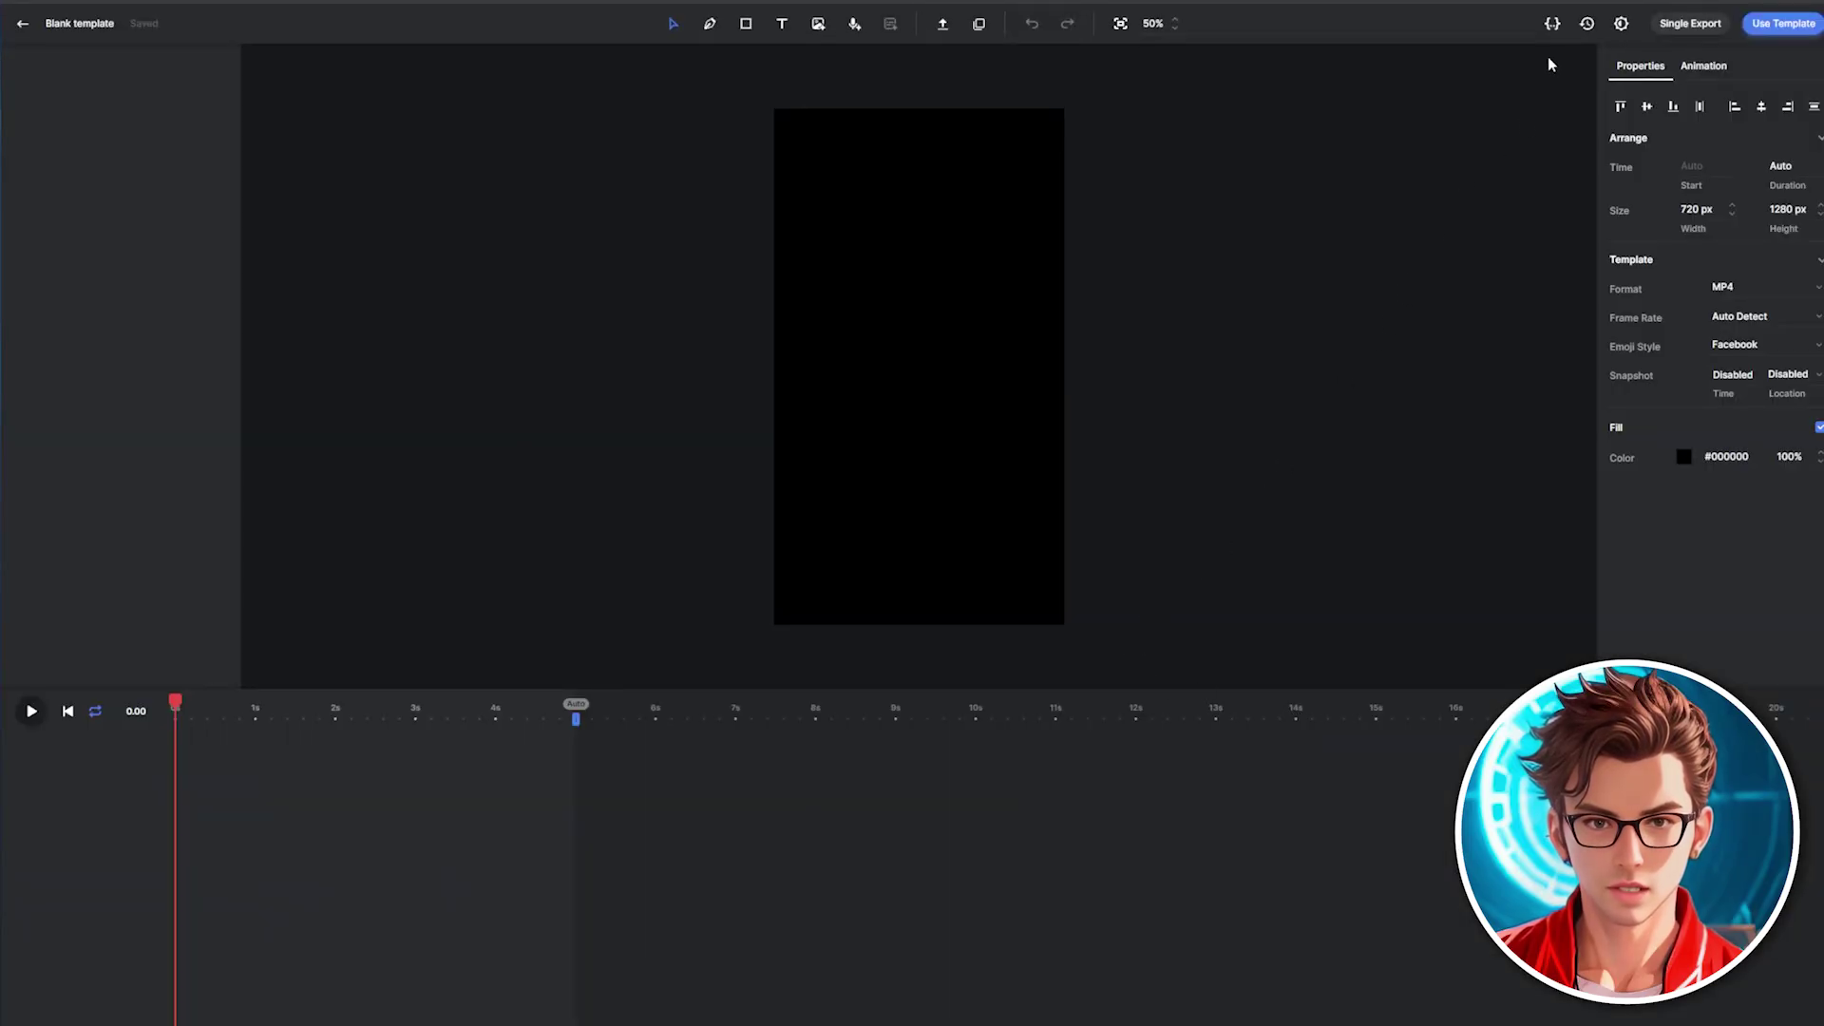
Step: Show the blank template's source code and delete all of its default JSON
left_click(1552, 29)
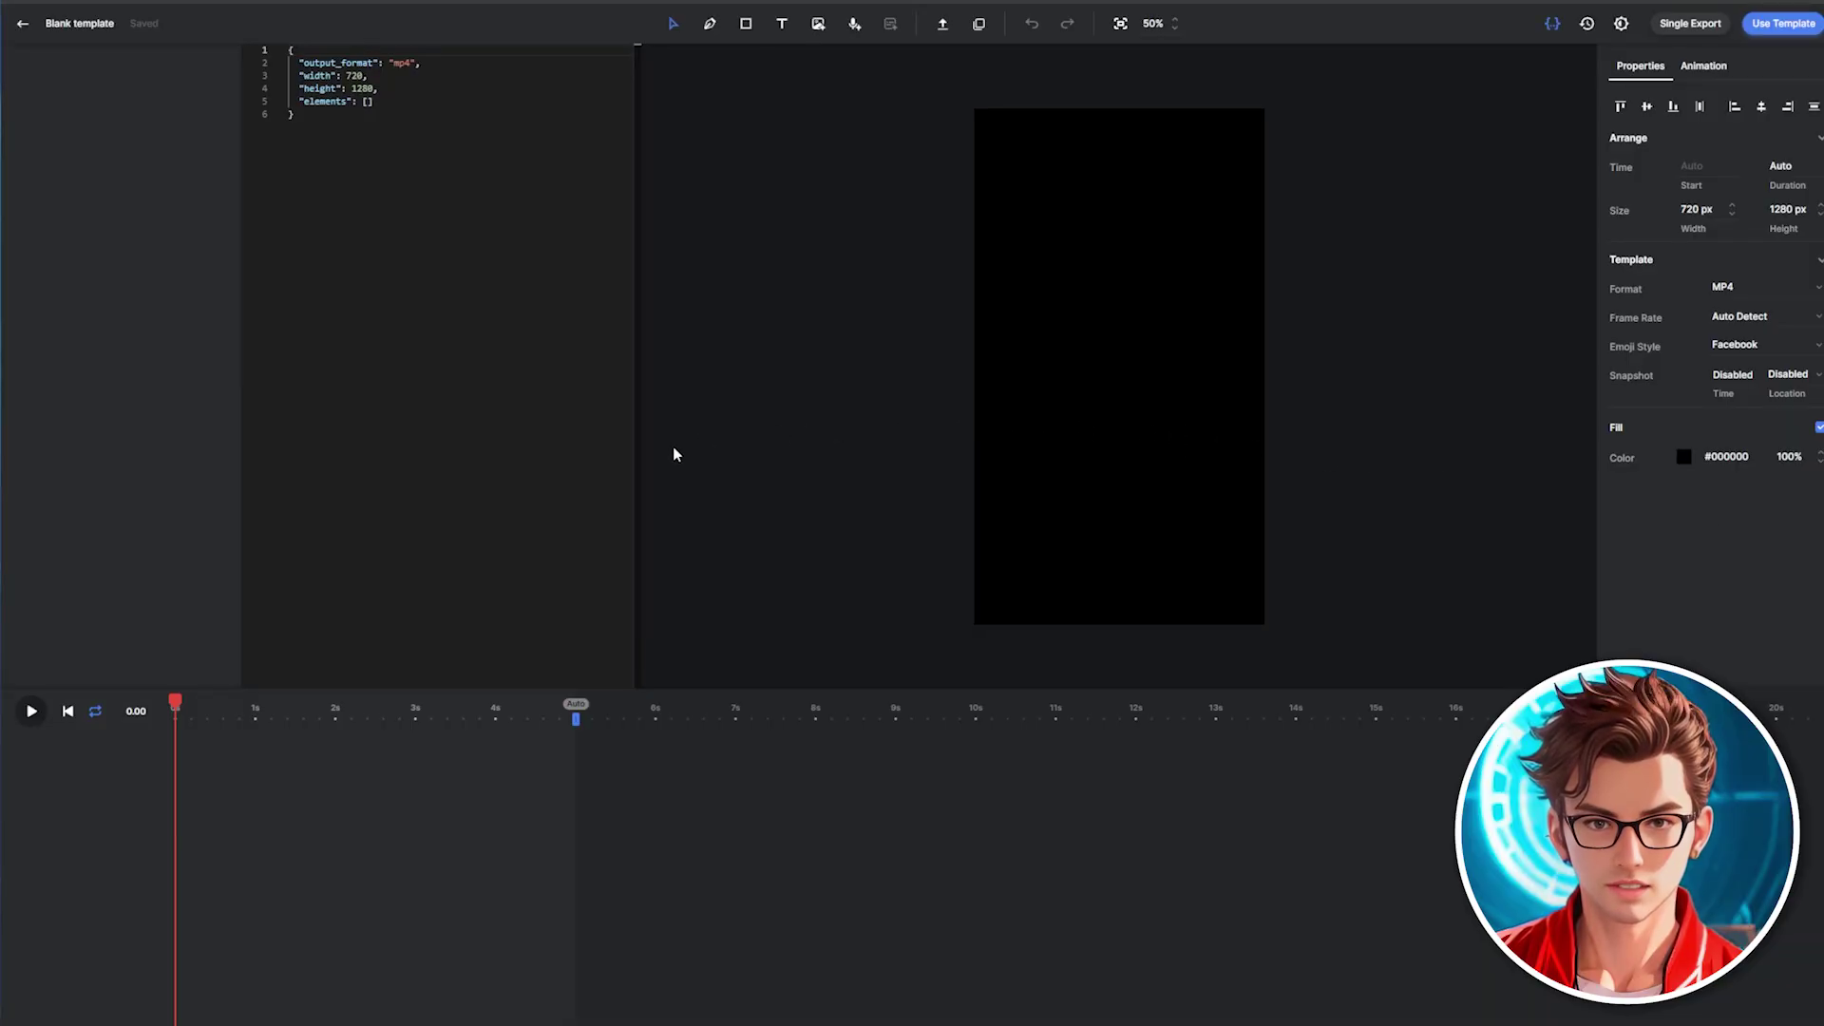
left_click(576, 426)
key("ctrl+a")
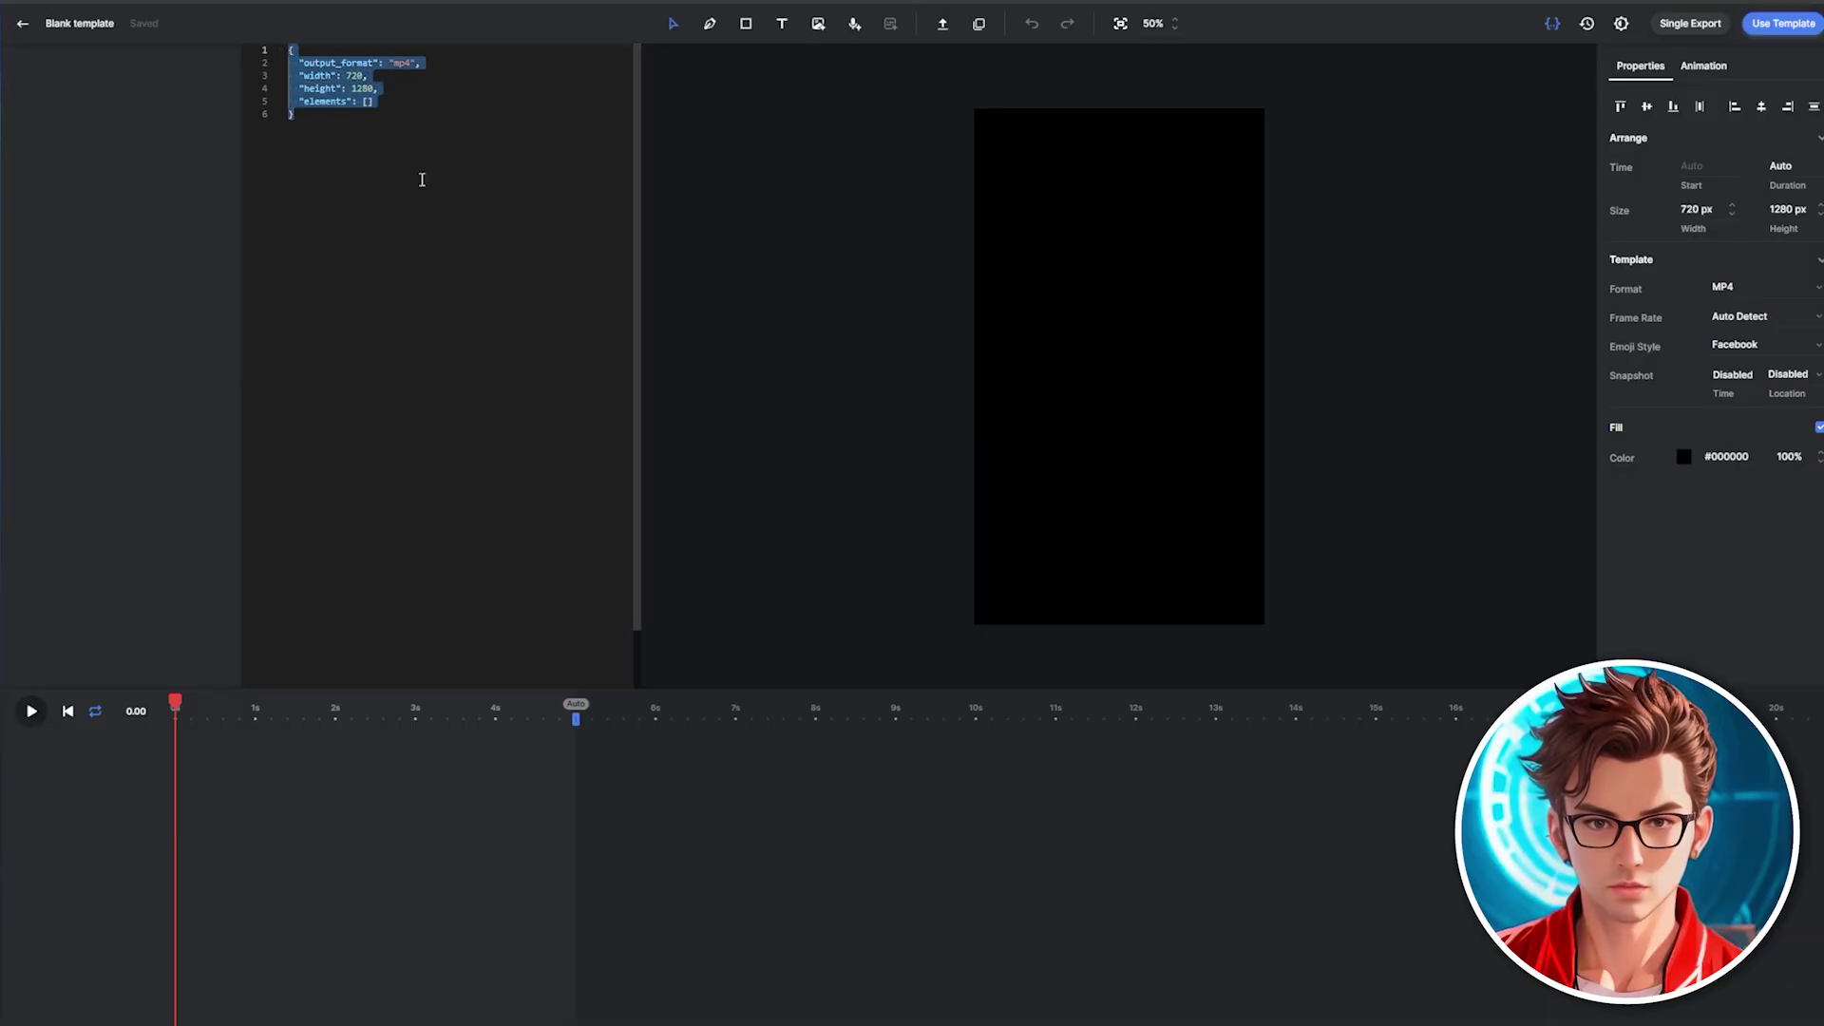
key("BackSpace")
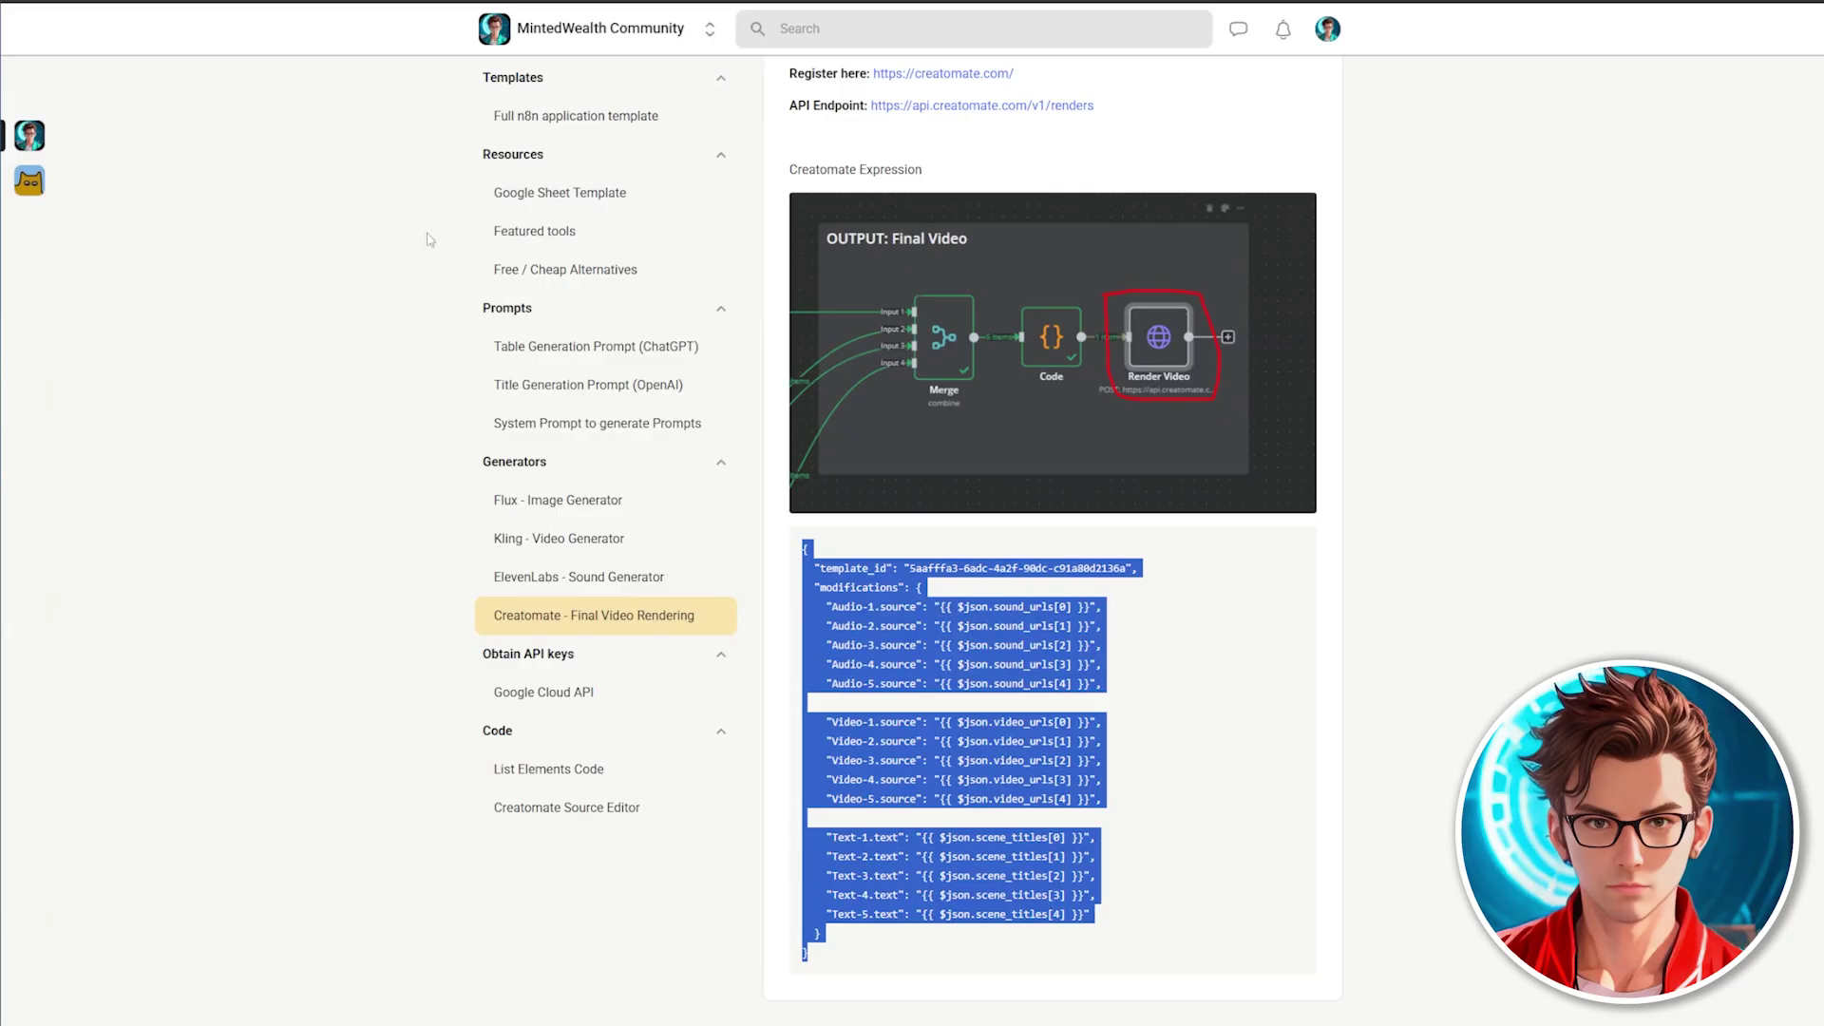
Step: Copy the full JSON from the Creatomate Source Editor lesson and paste it into the template's empty source editor
left_click(589, 807)
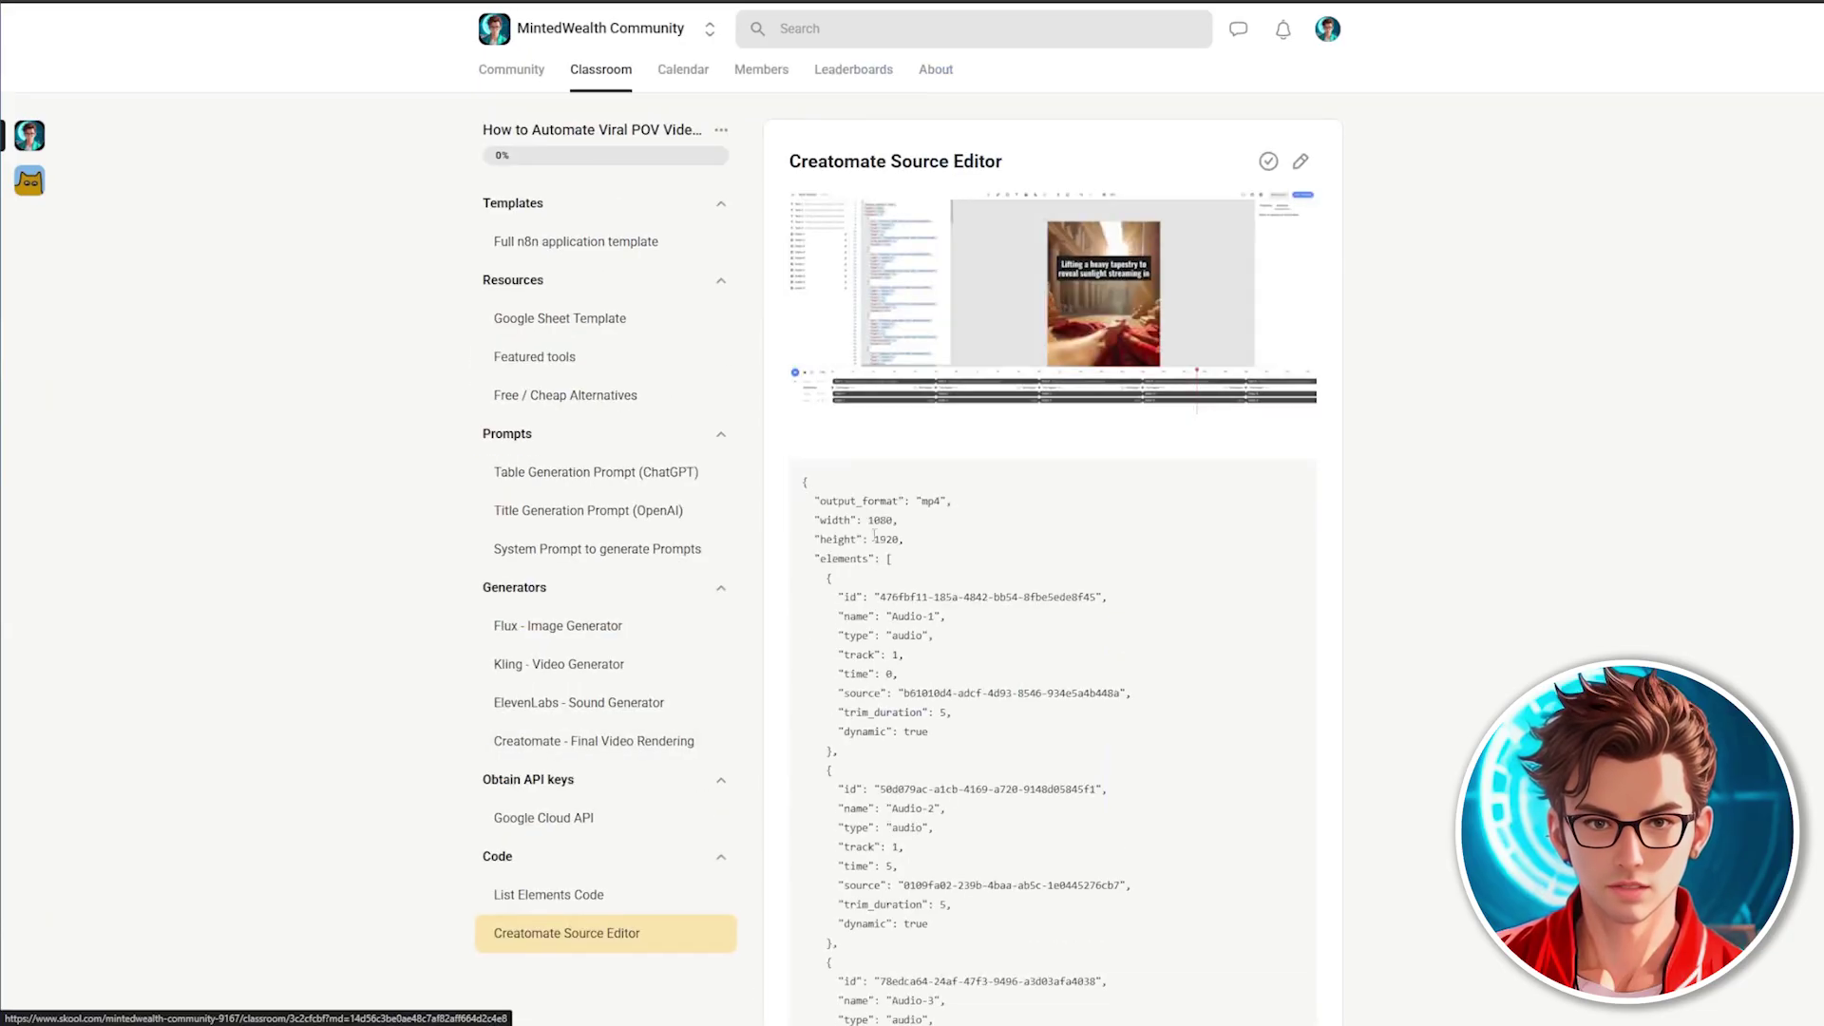
scroll(967, 577, "down", 5)
scroll(967, 576, "down", 15)
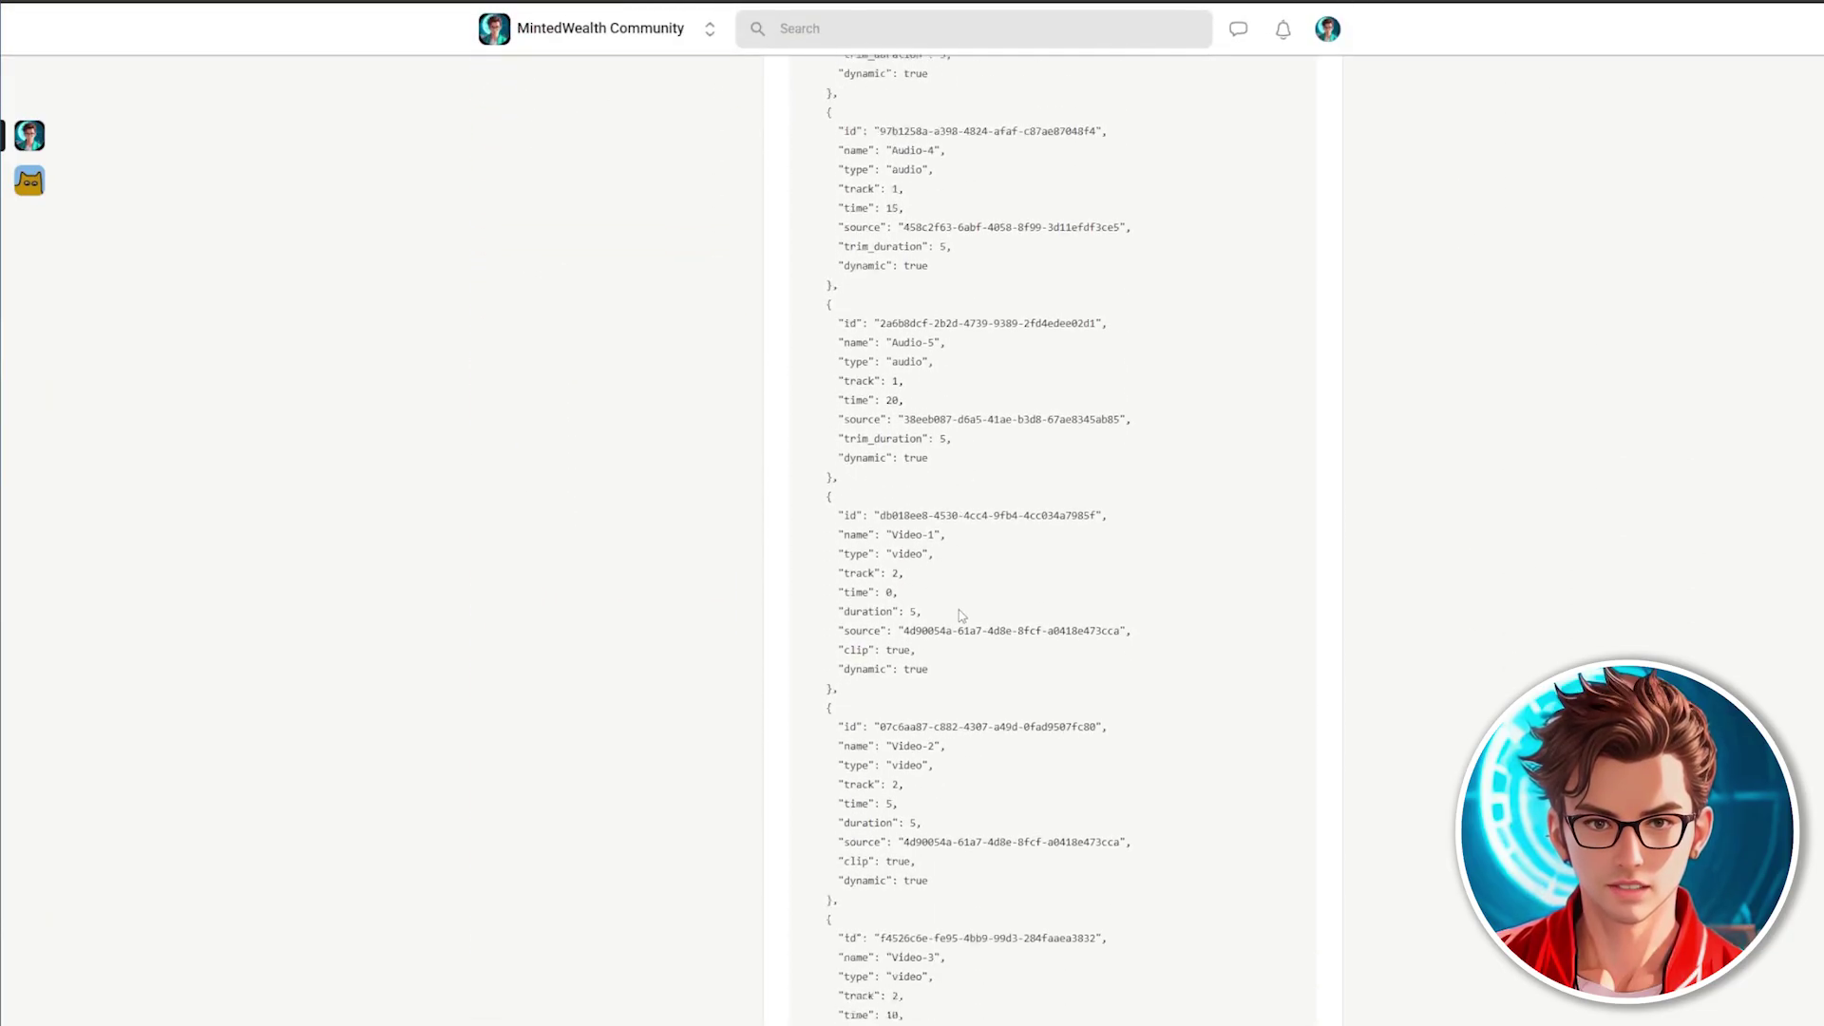
left_click(880, 424)
key("ctrl+a")
scroll(942, 476, "up", 15)
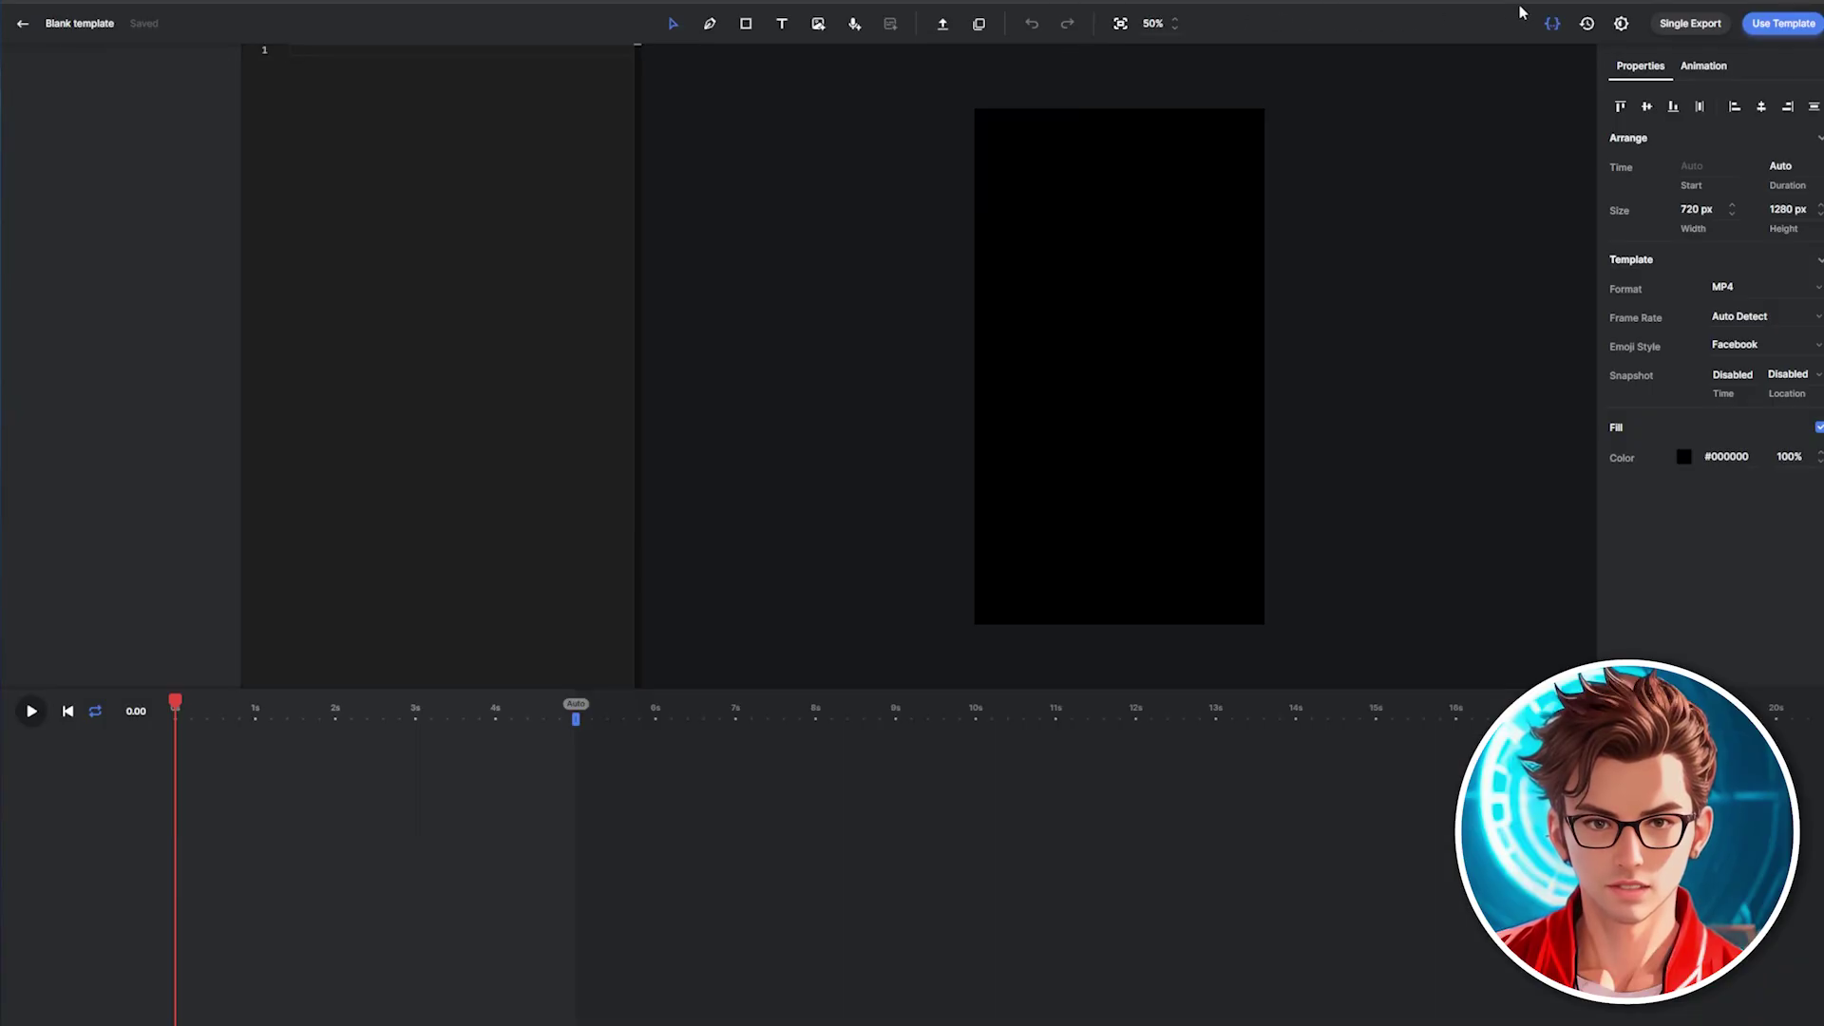
key("ctrl+v")
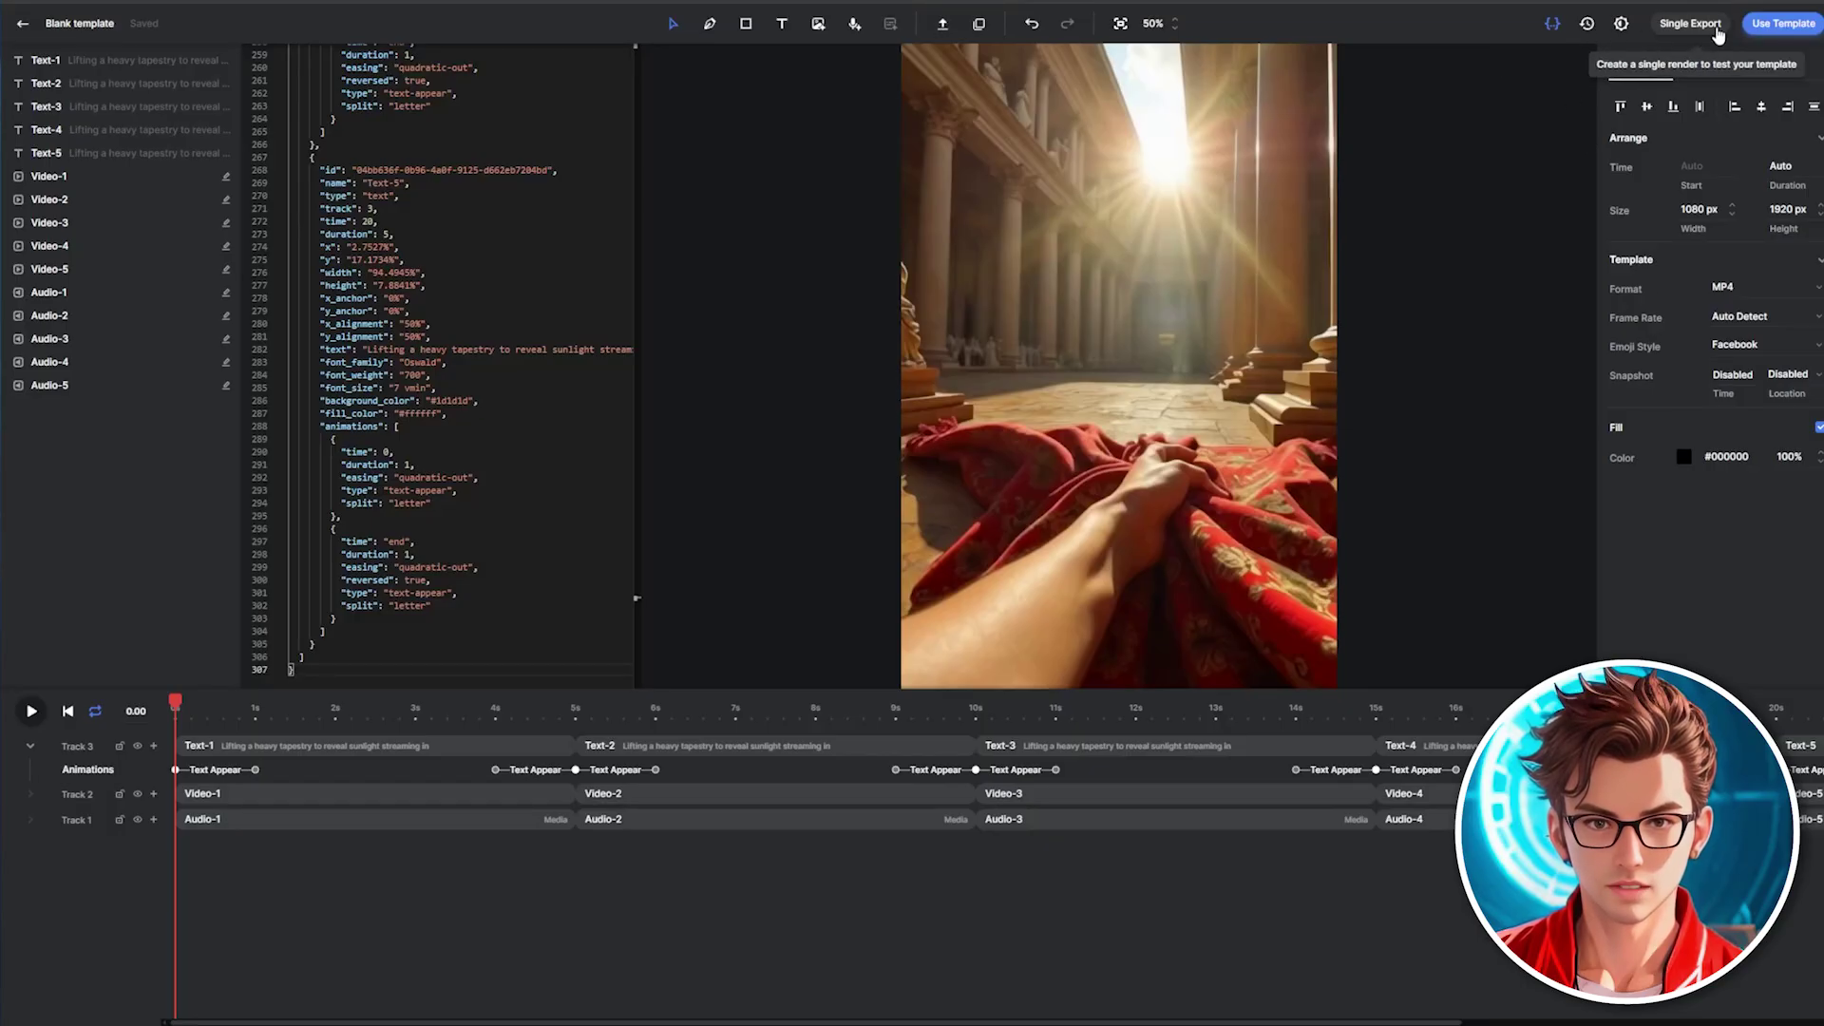
Step: Copy the template_id value from the Creatomate template's API Integration request code
left_click(1783, 23)
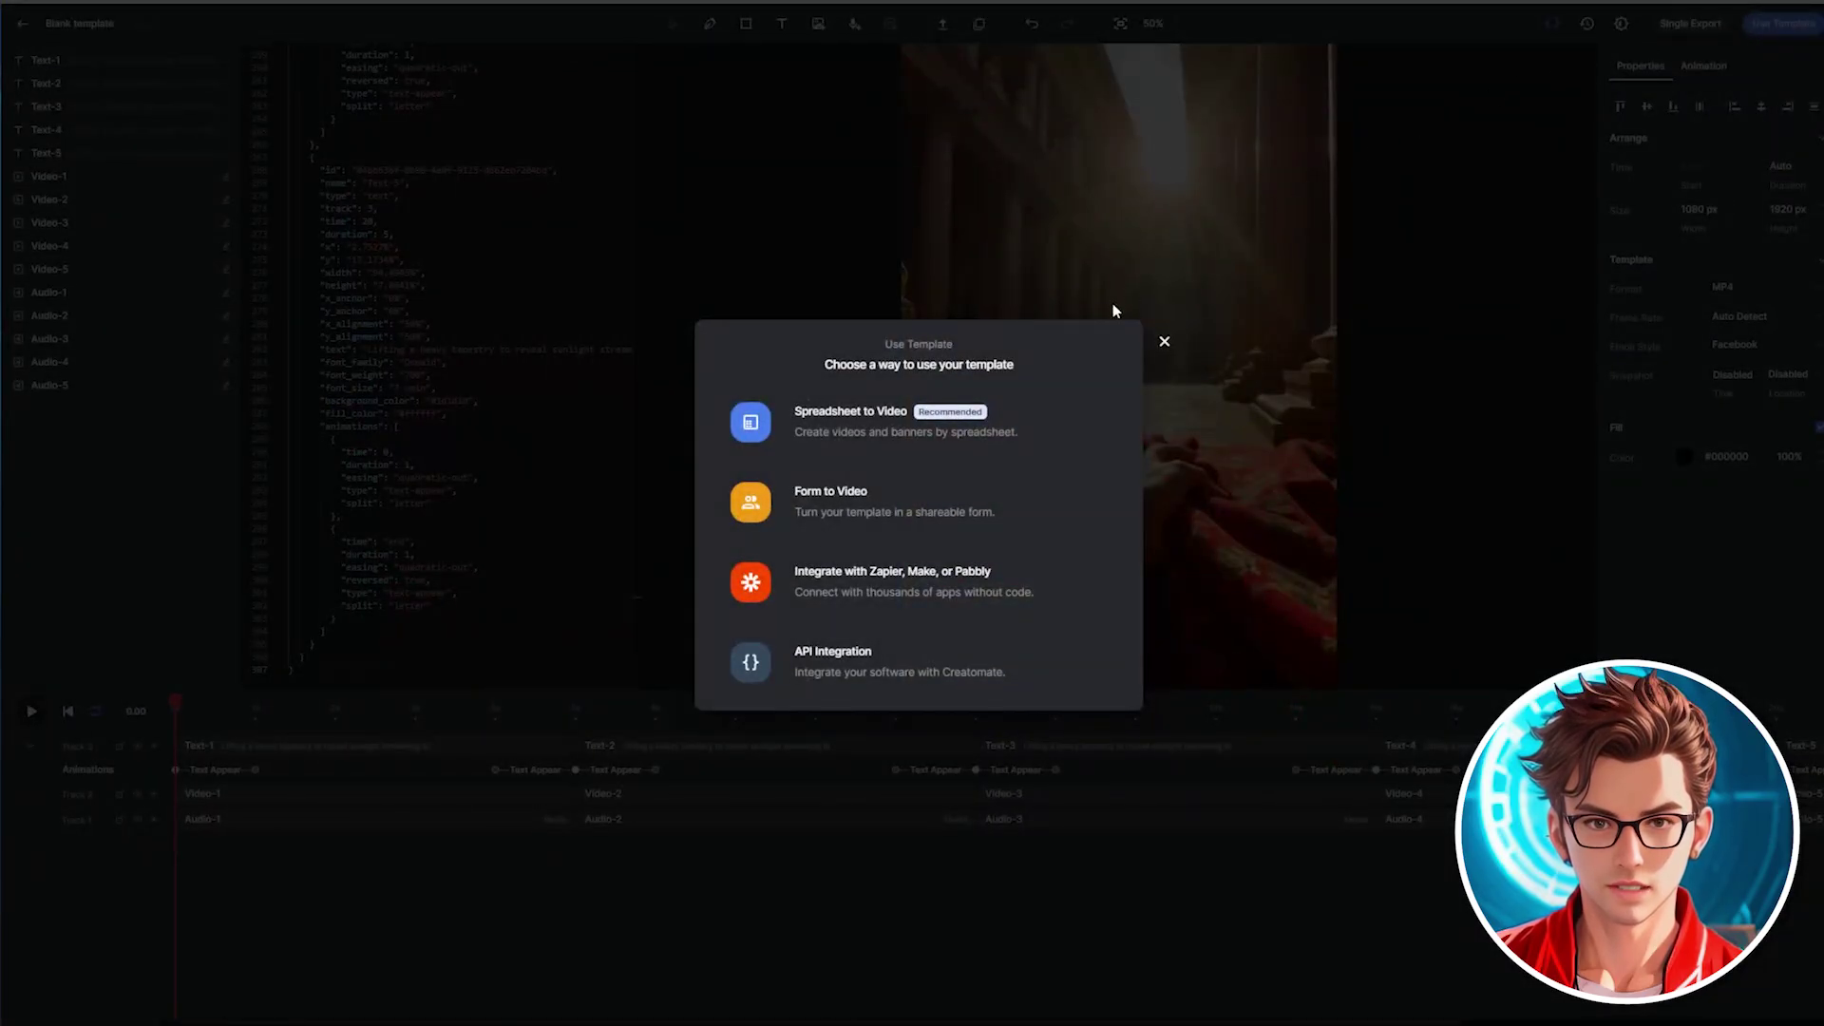
left_click(899, 667)
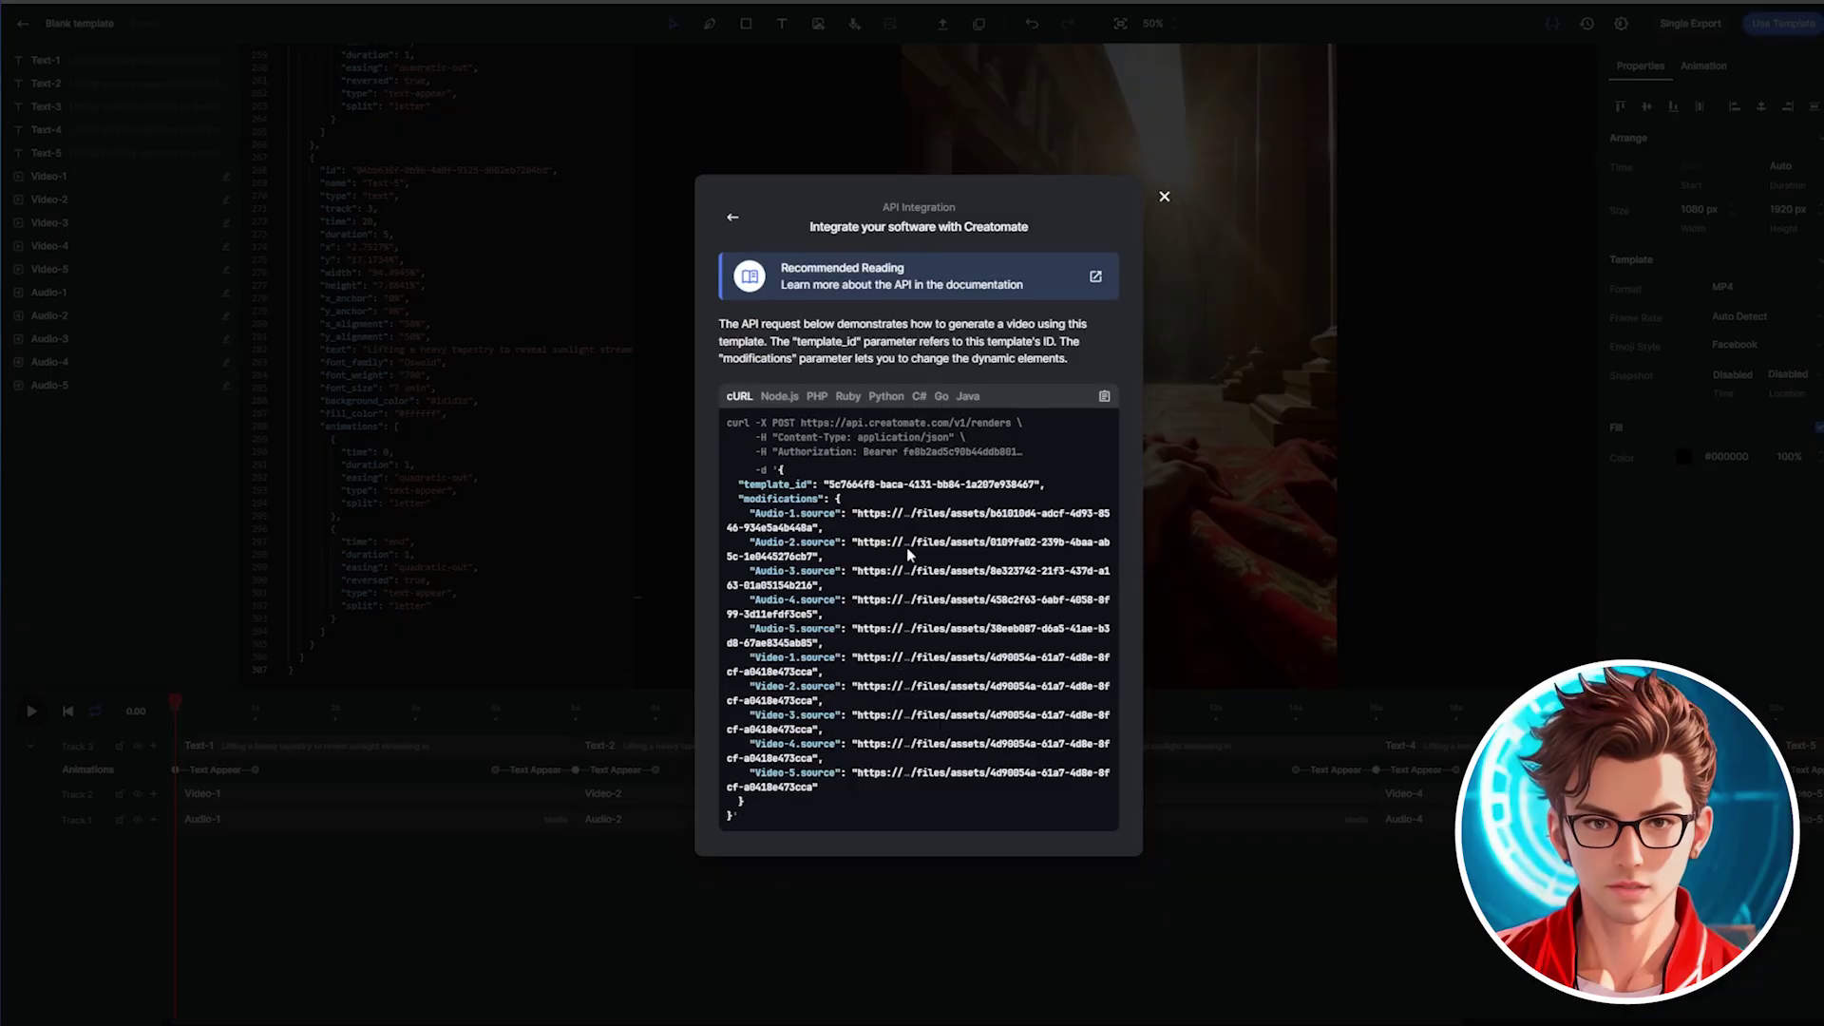
left_click_drag(832, 478, 1038, 484)
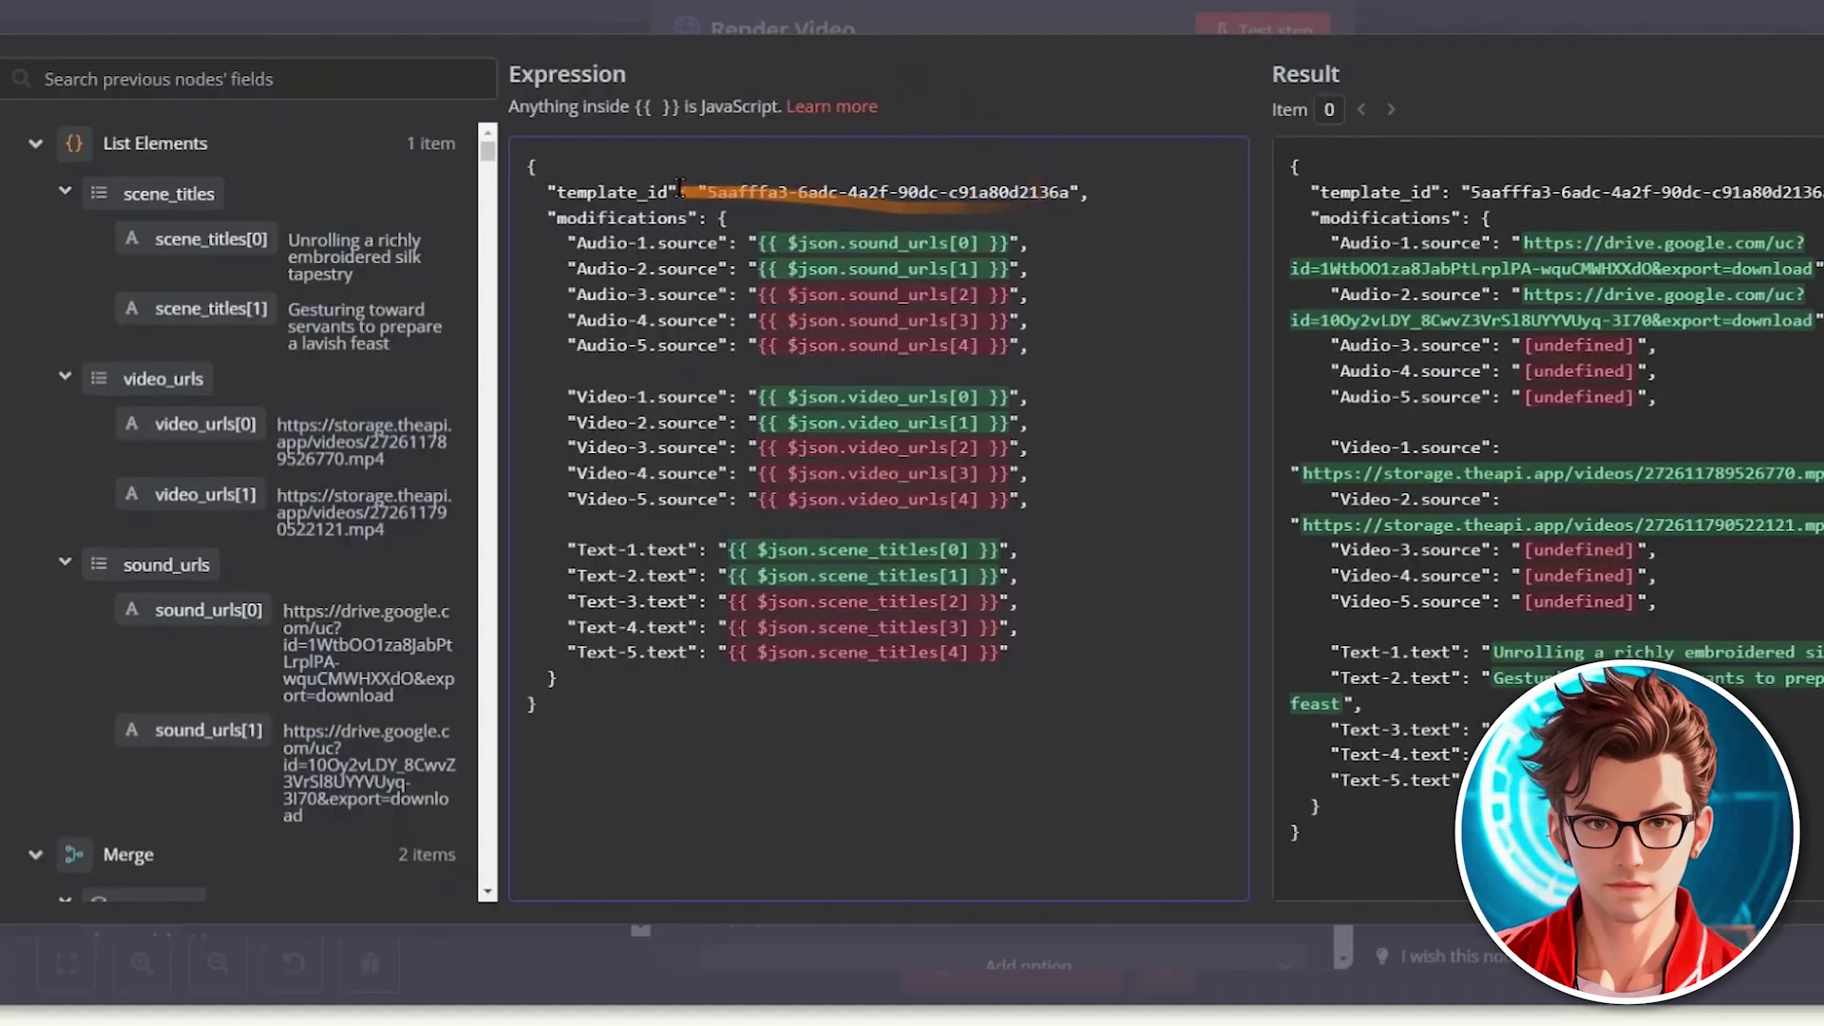
Step: Switch to n8n and set the template_id in the Render Video body expression to 8ff36b7f-8b3b-4e14-a4dc-08da53980db1
left_click_drag(705, 192, 1068, 192)
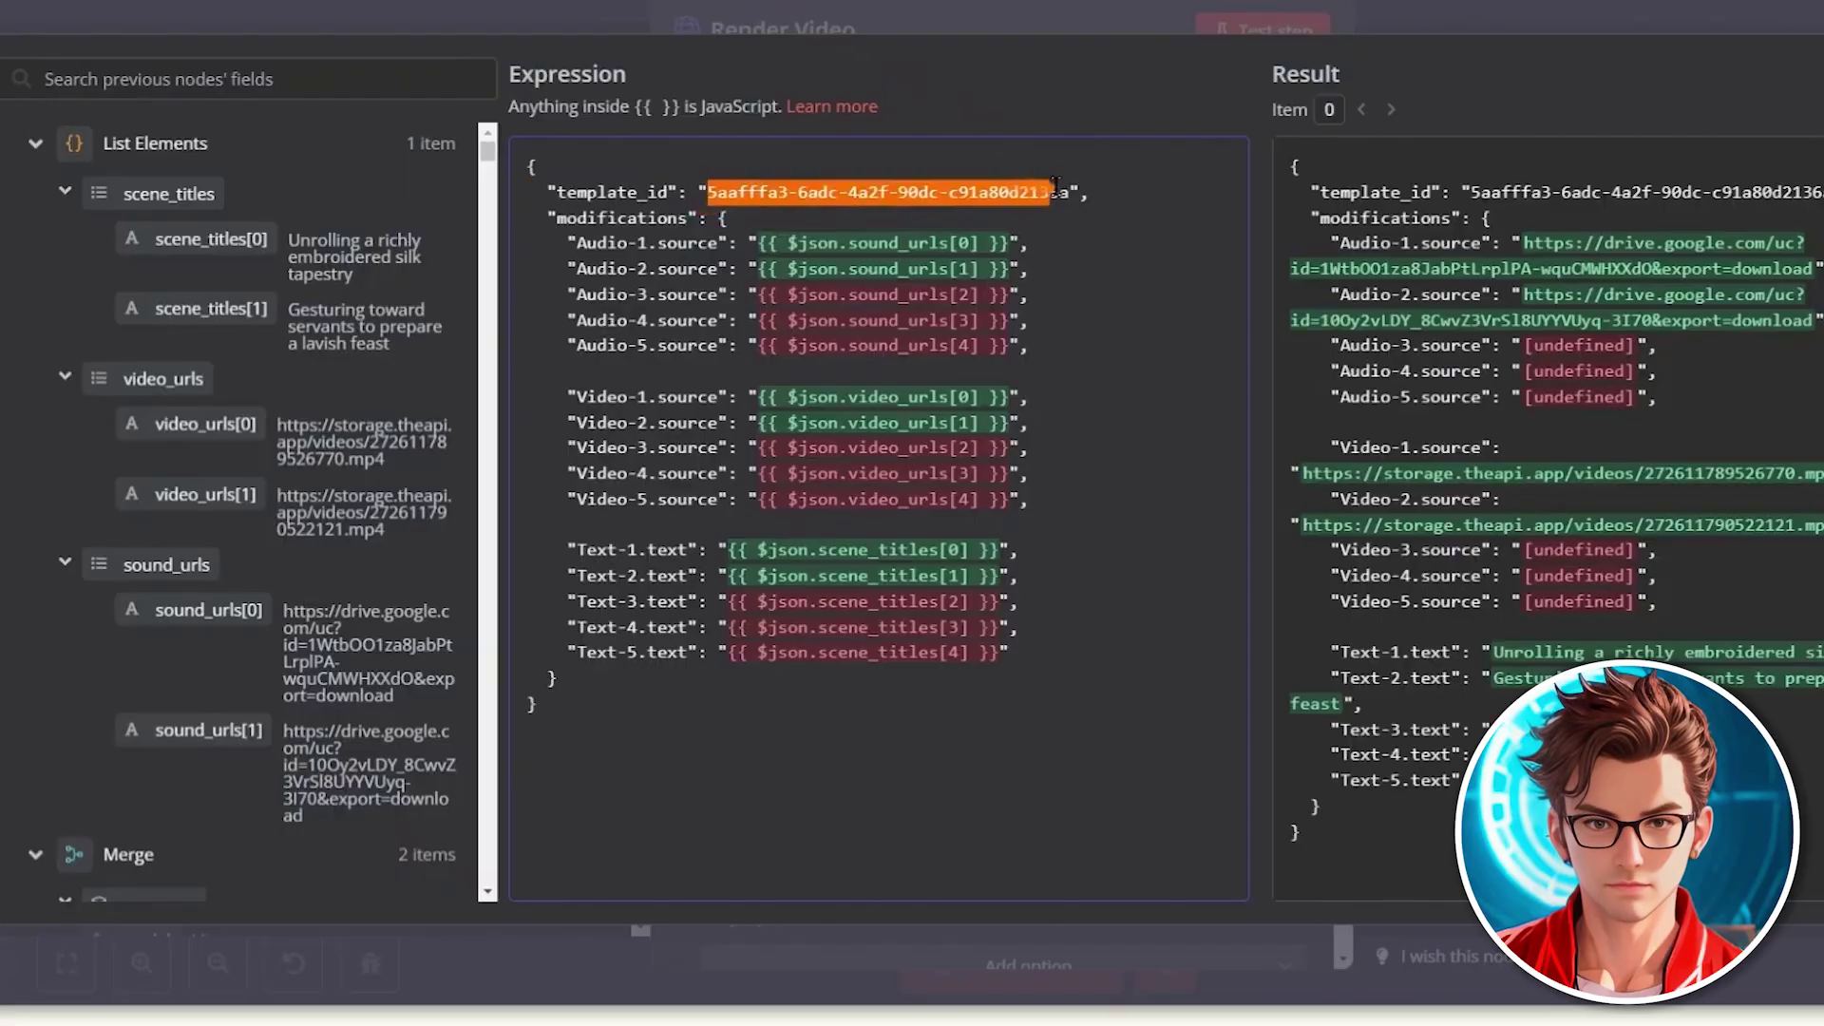
type("8ff36b7f-8b3b-4e14-a4dc-08da53980db1")
key("Escape")
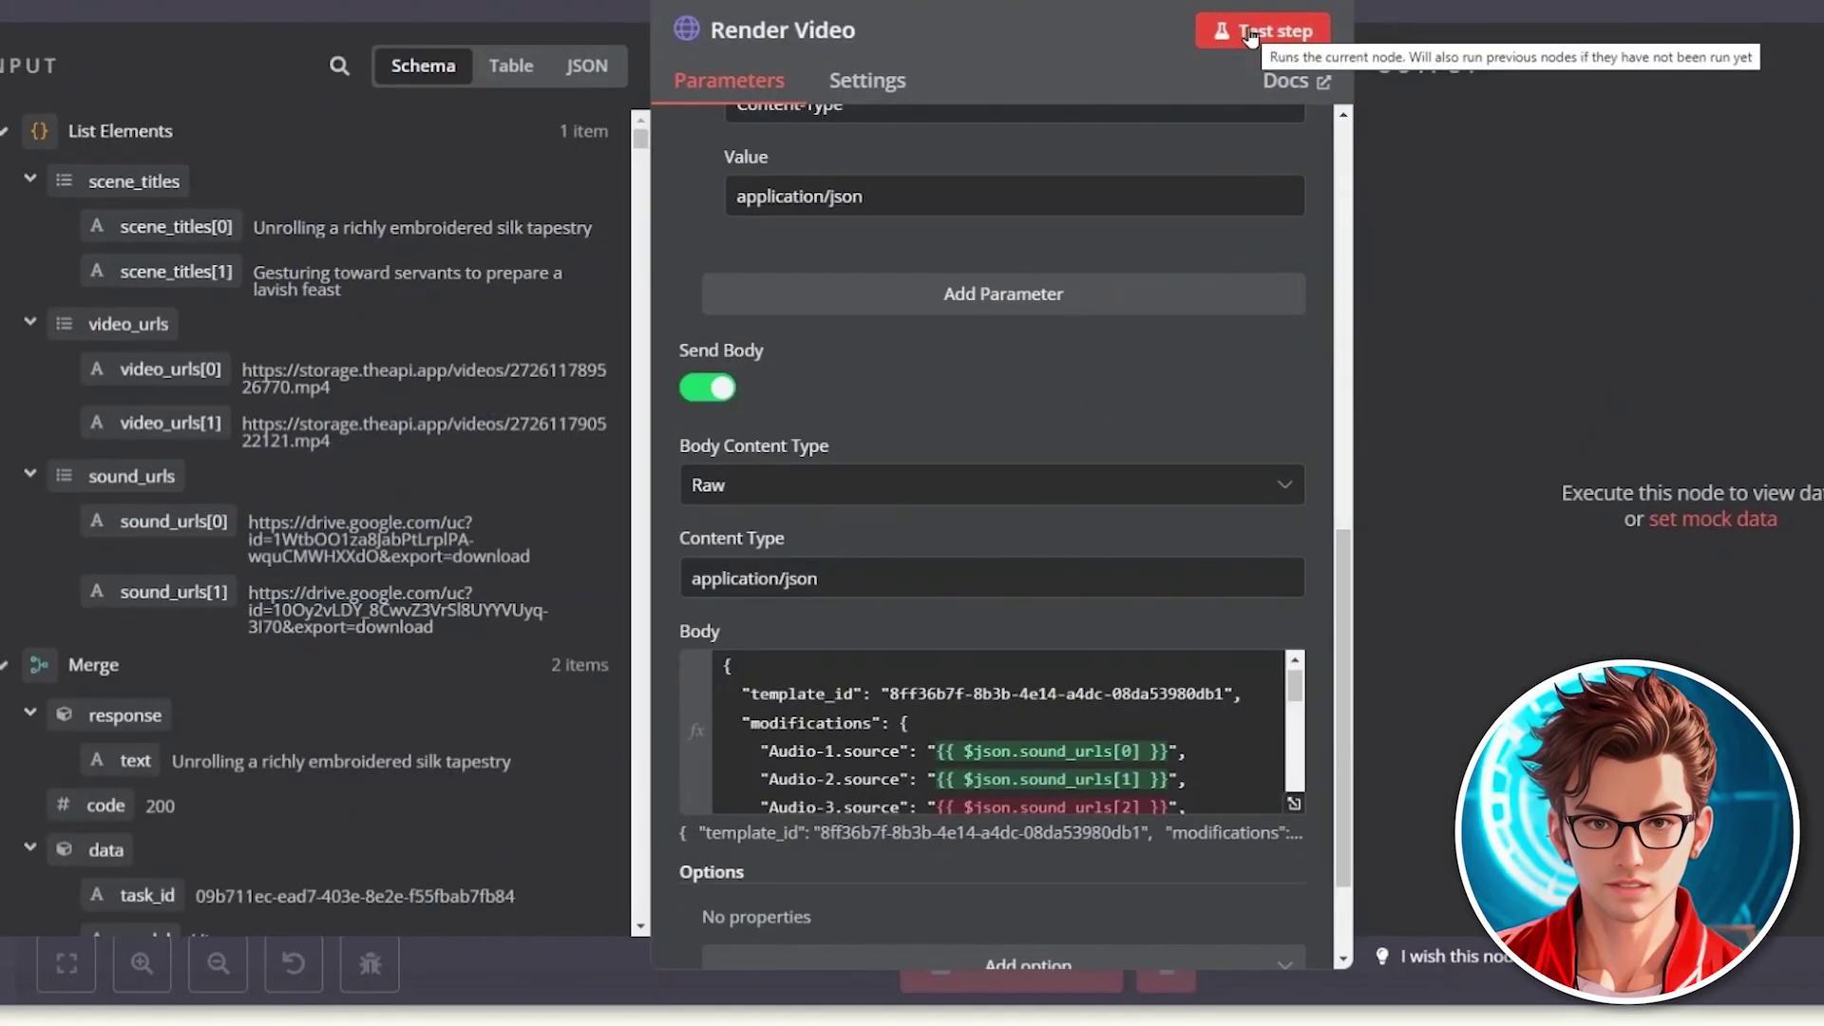
Step: Test the Render Video step and check the status and video url in its output
left_click(1251, 36)
left_click_drag(1520, 221, 1585, 228)
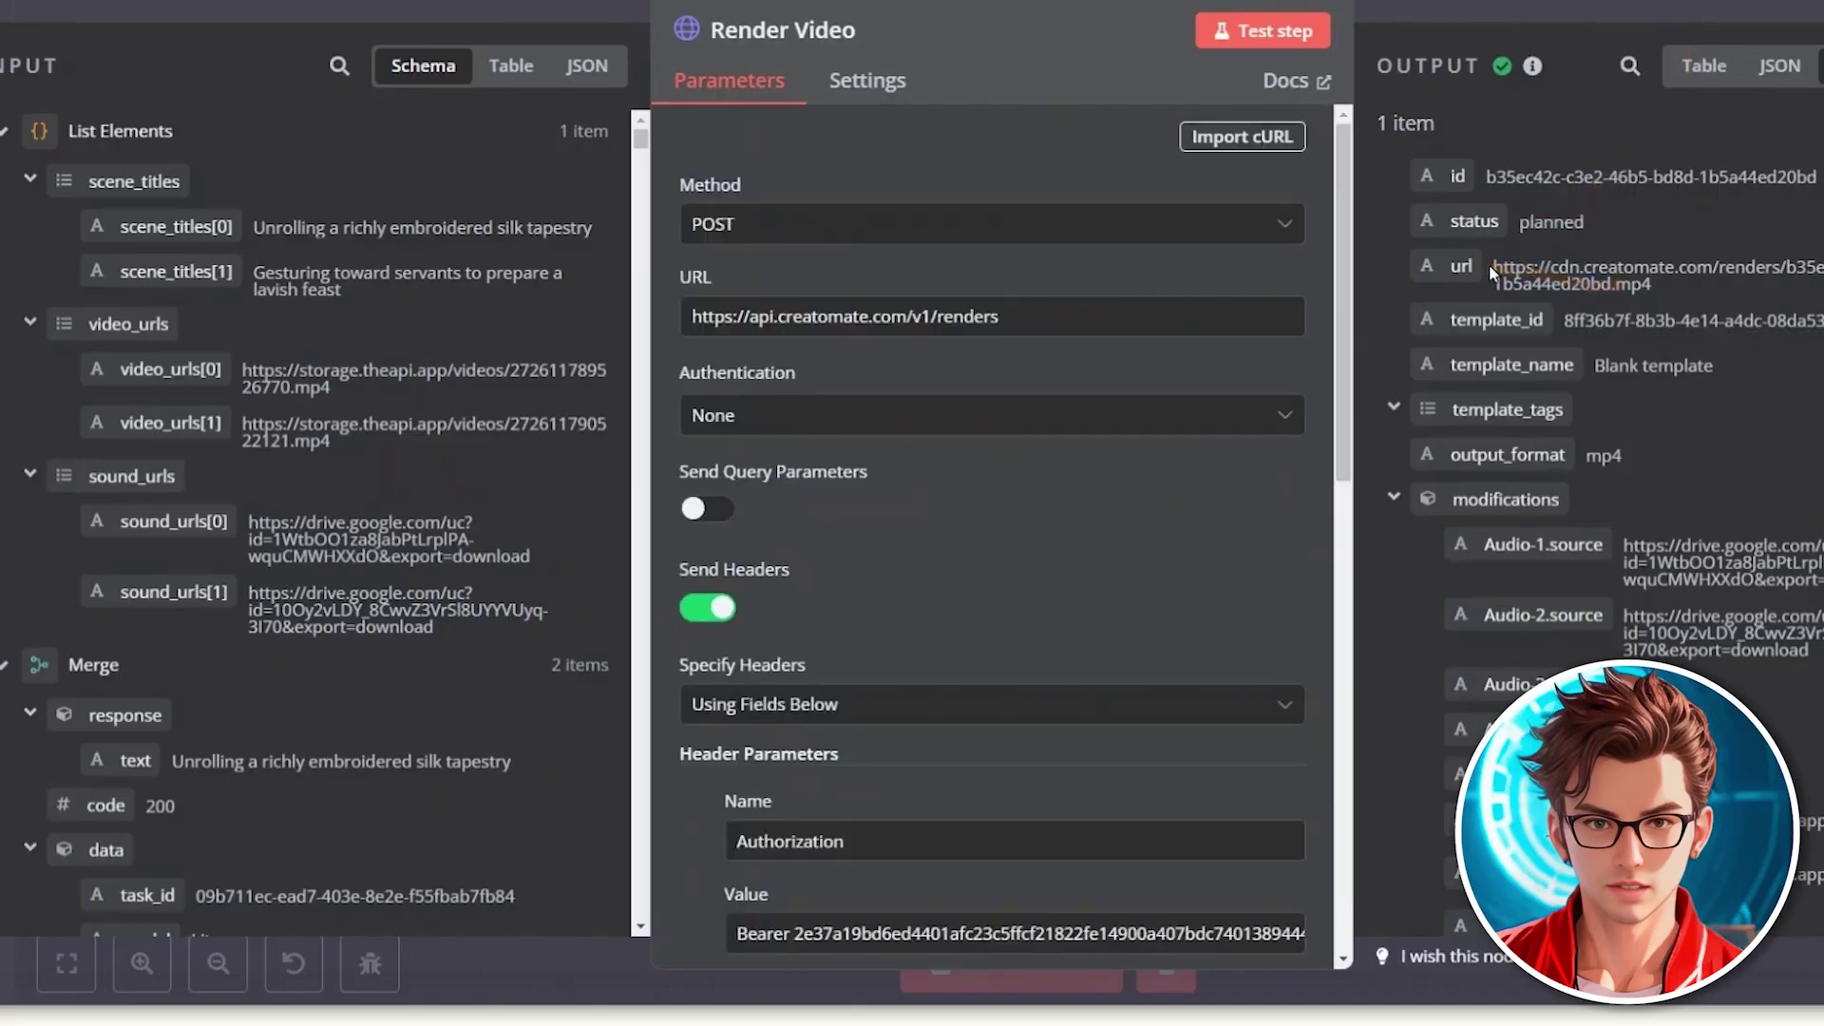
left_click_drag(1492, 266, 1651, 285)
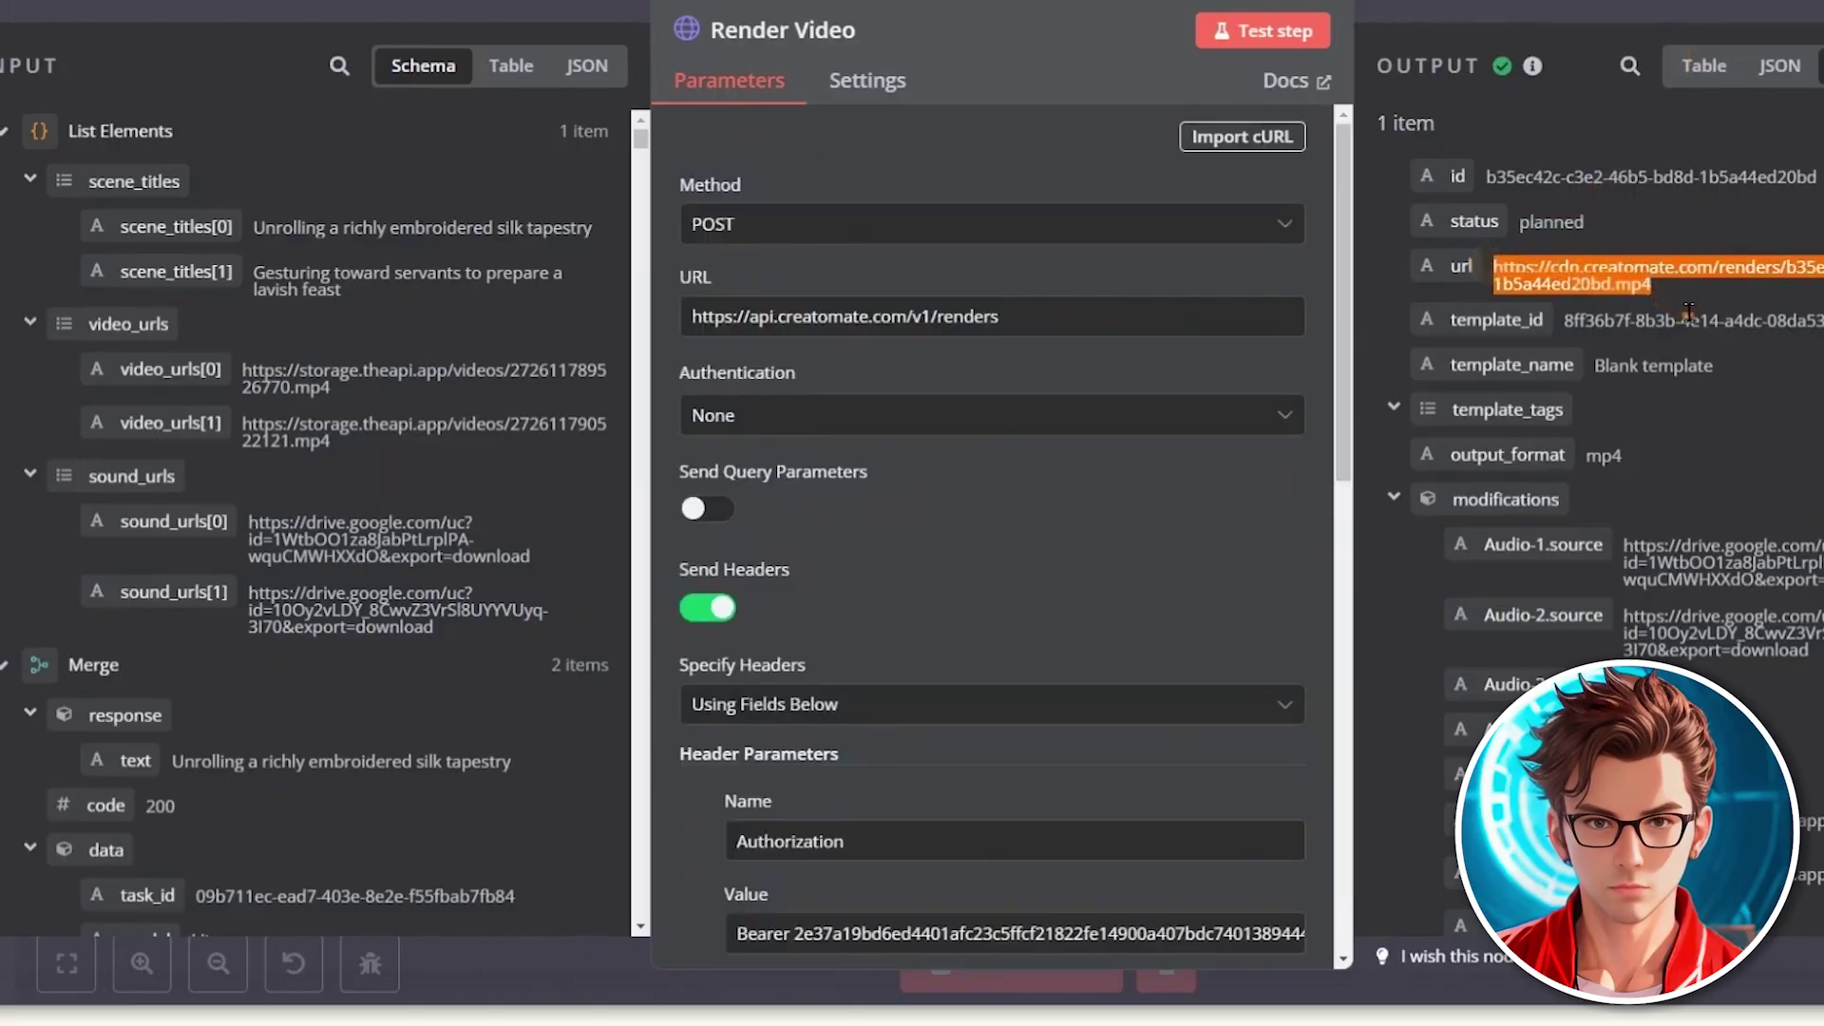
left_click(1657, 293)
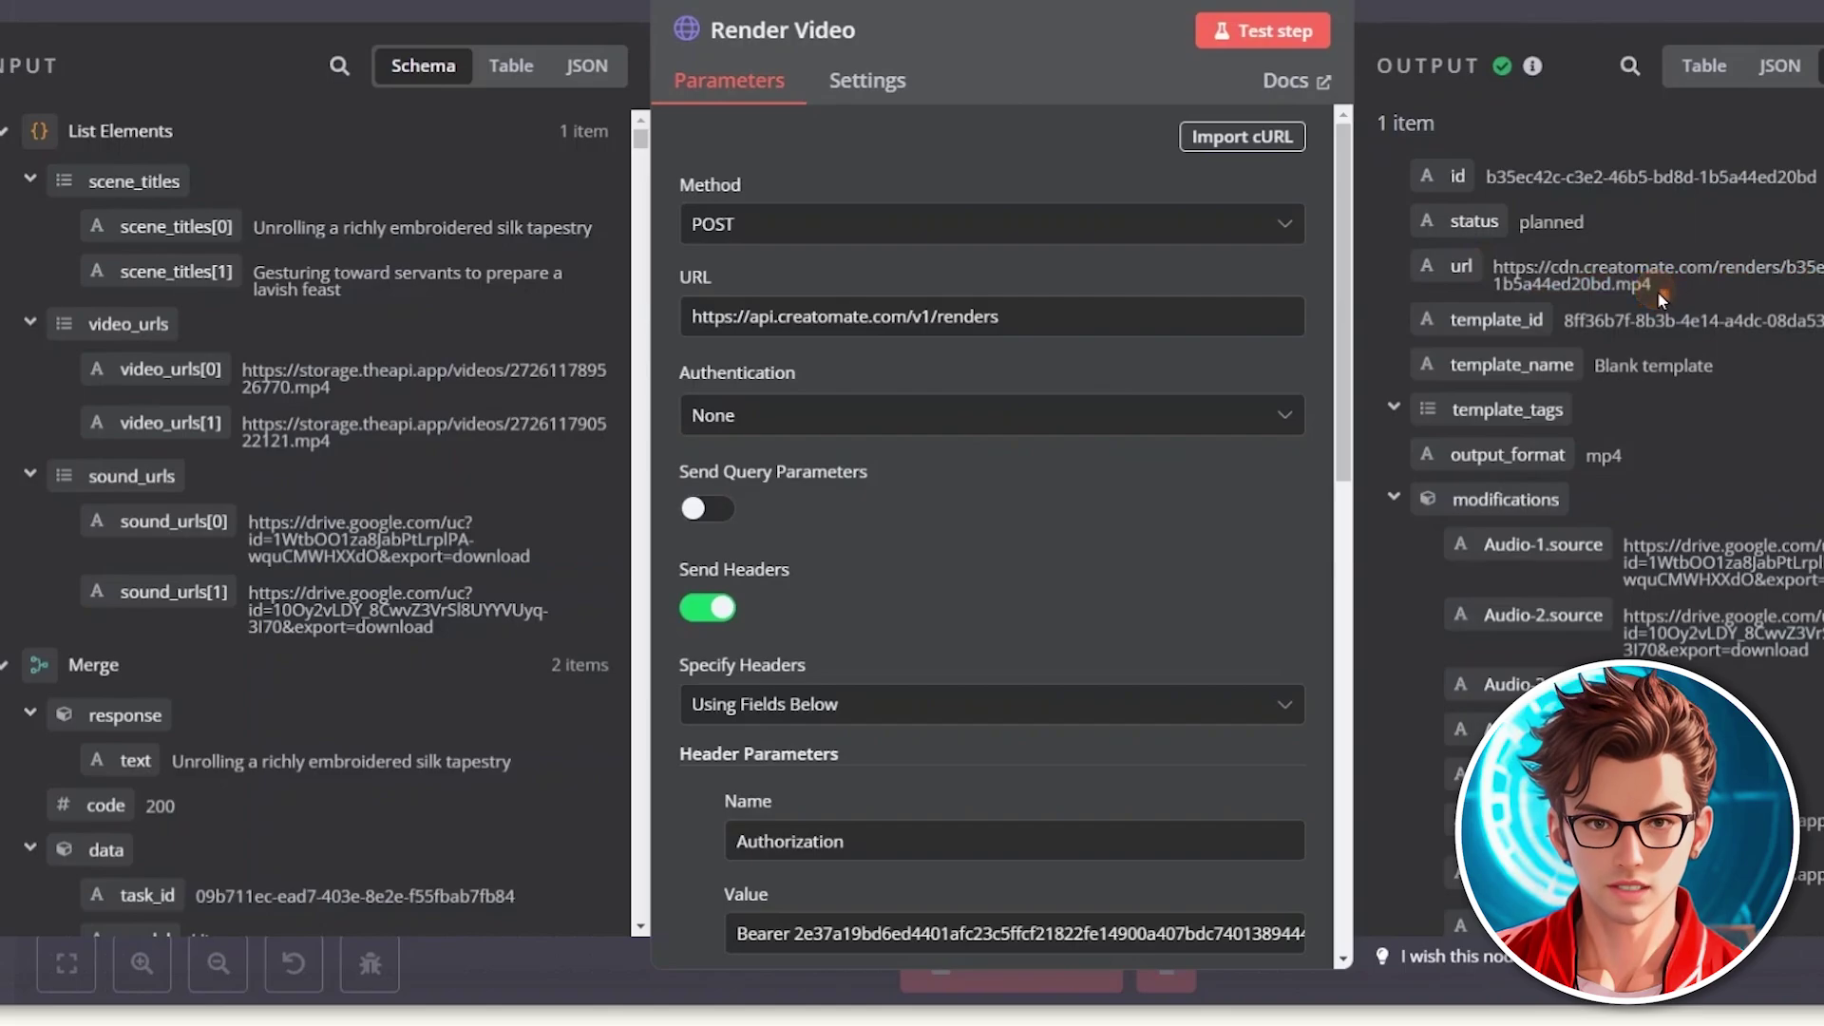
left_click_drag(1657, 291, 1486, 285)
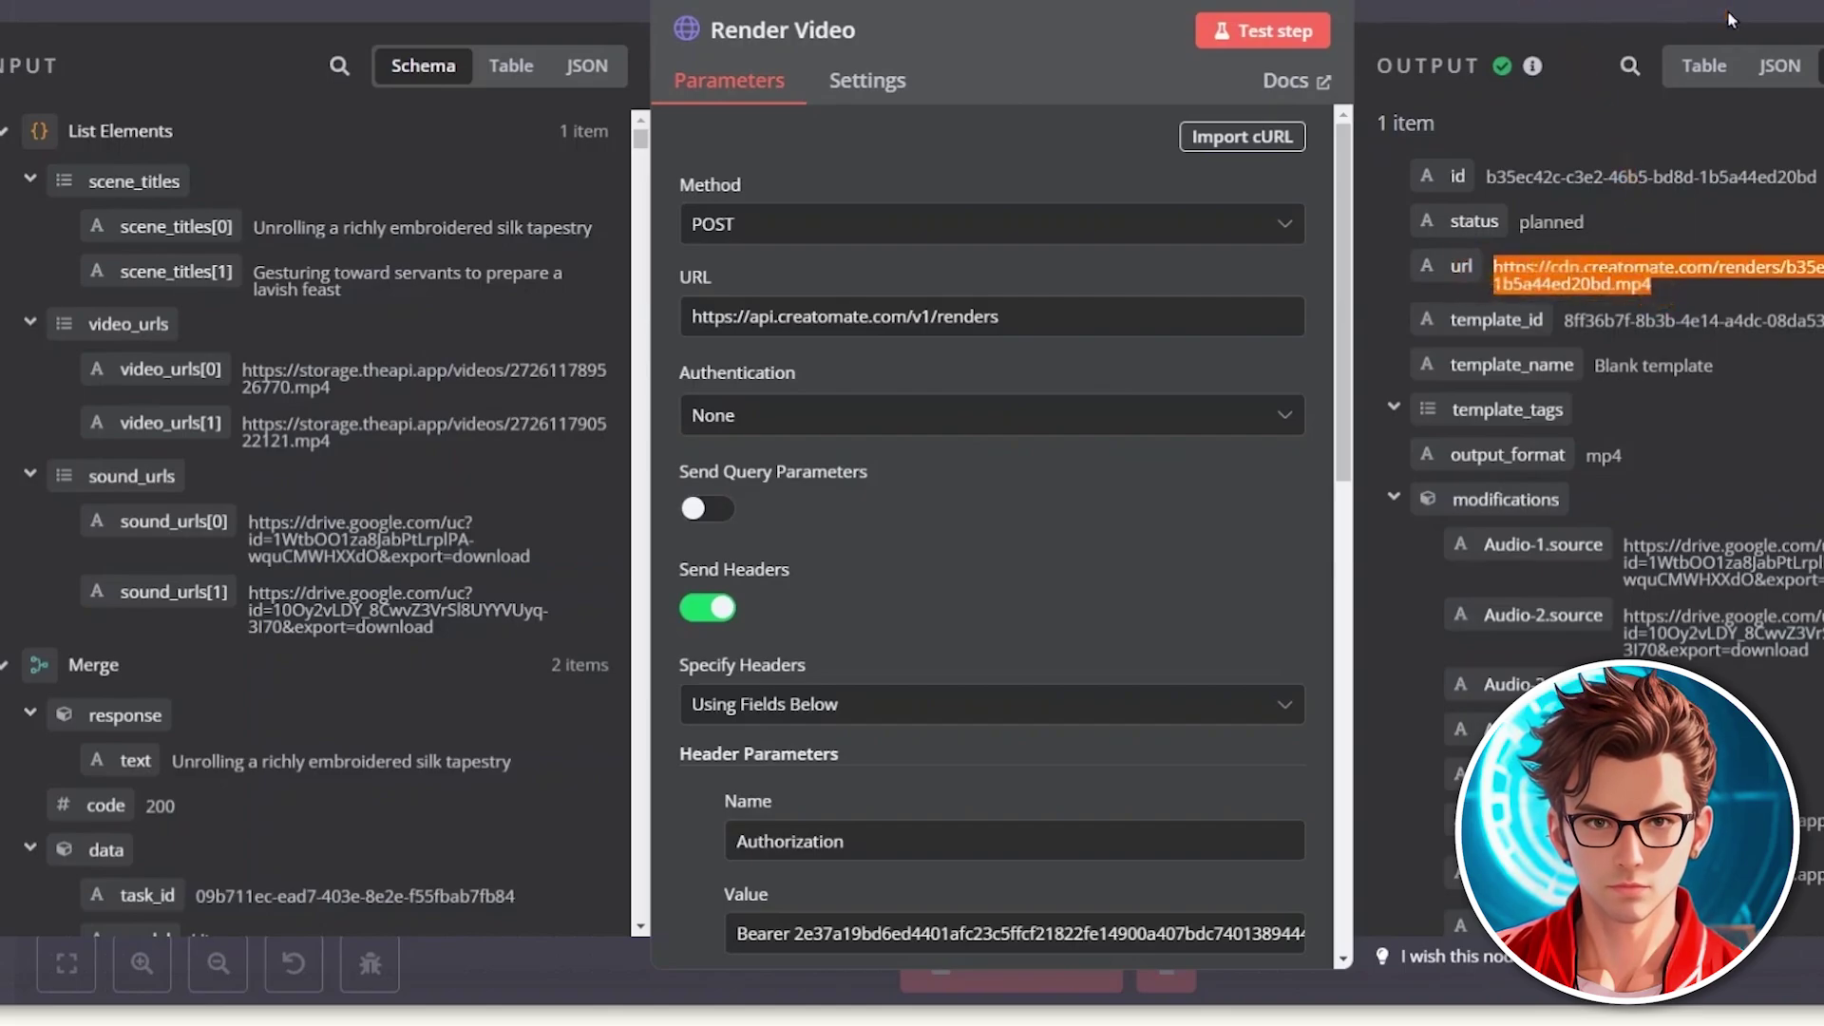
key("Escape")
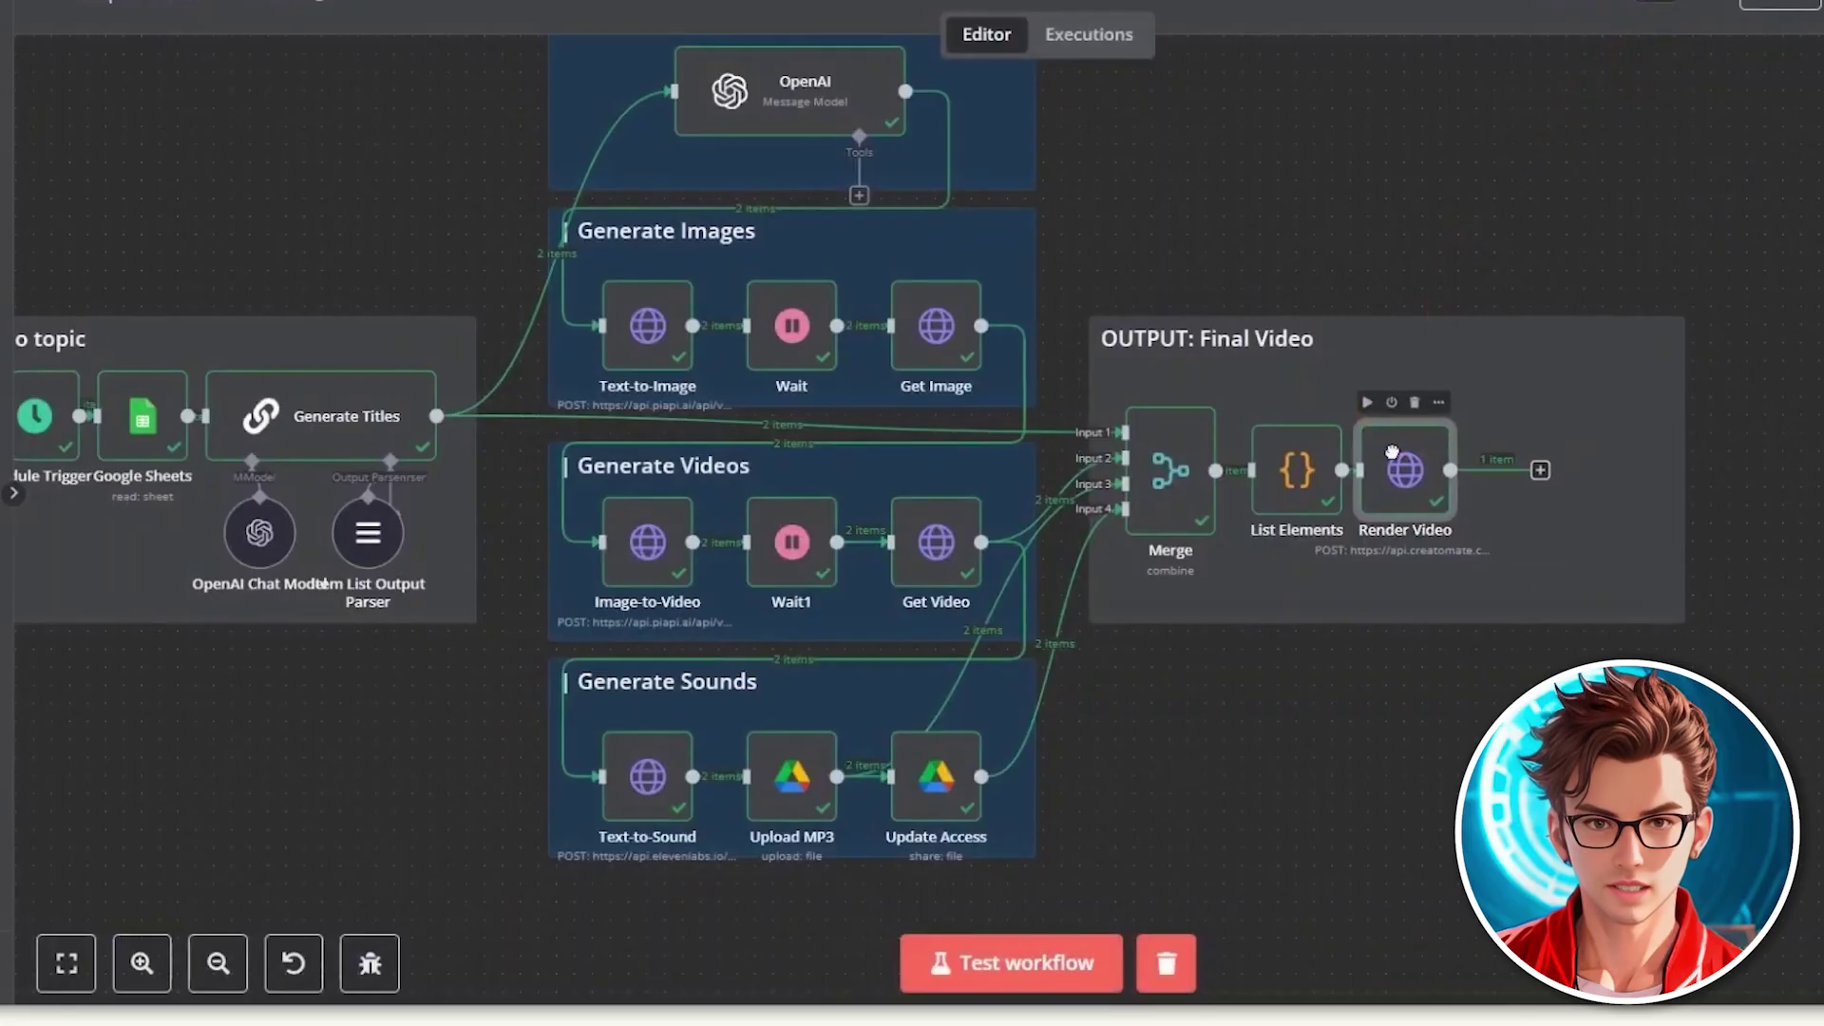
Step: Add a Google Sheets node after Render Video that updates a row in a sheet
left_click(1540, 472)
type("g")
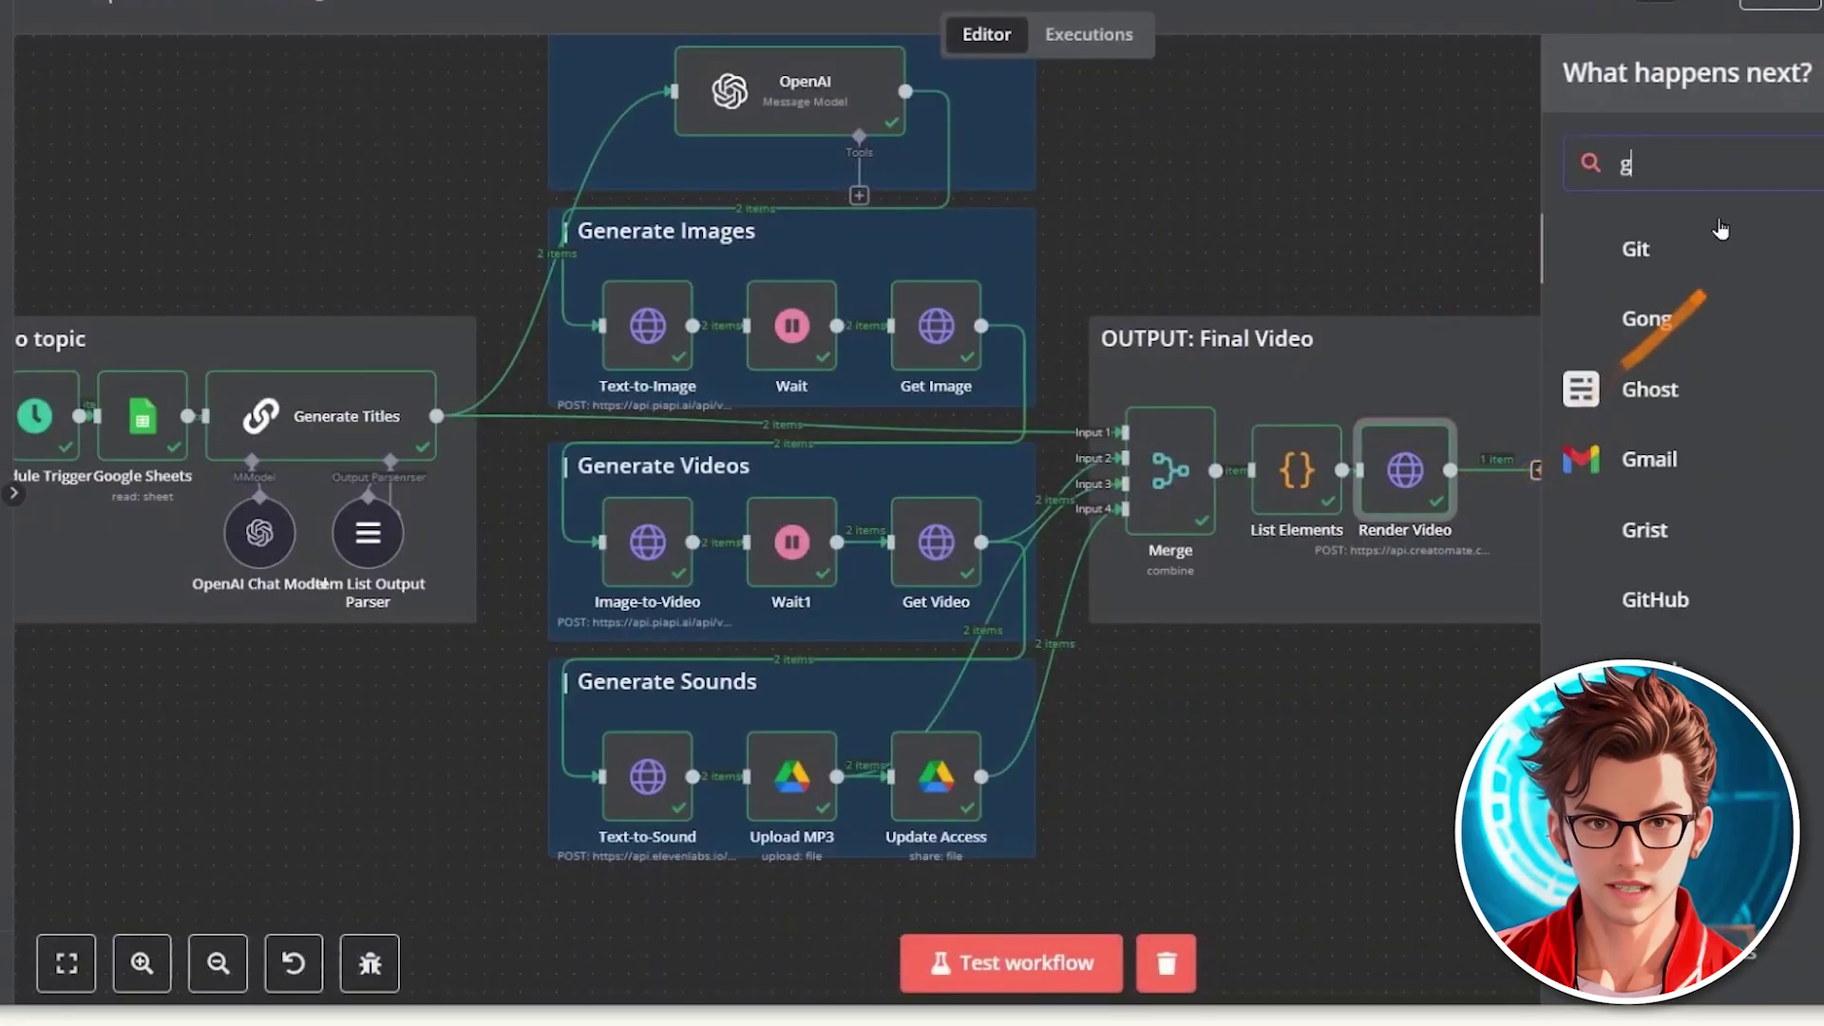
key("BackSpace")
type("s")
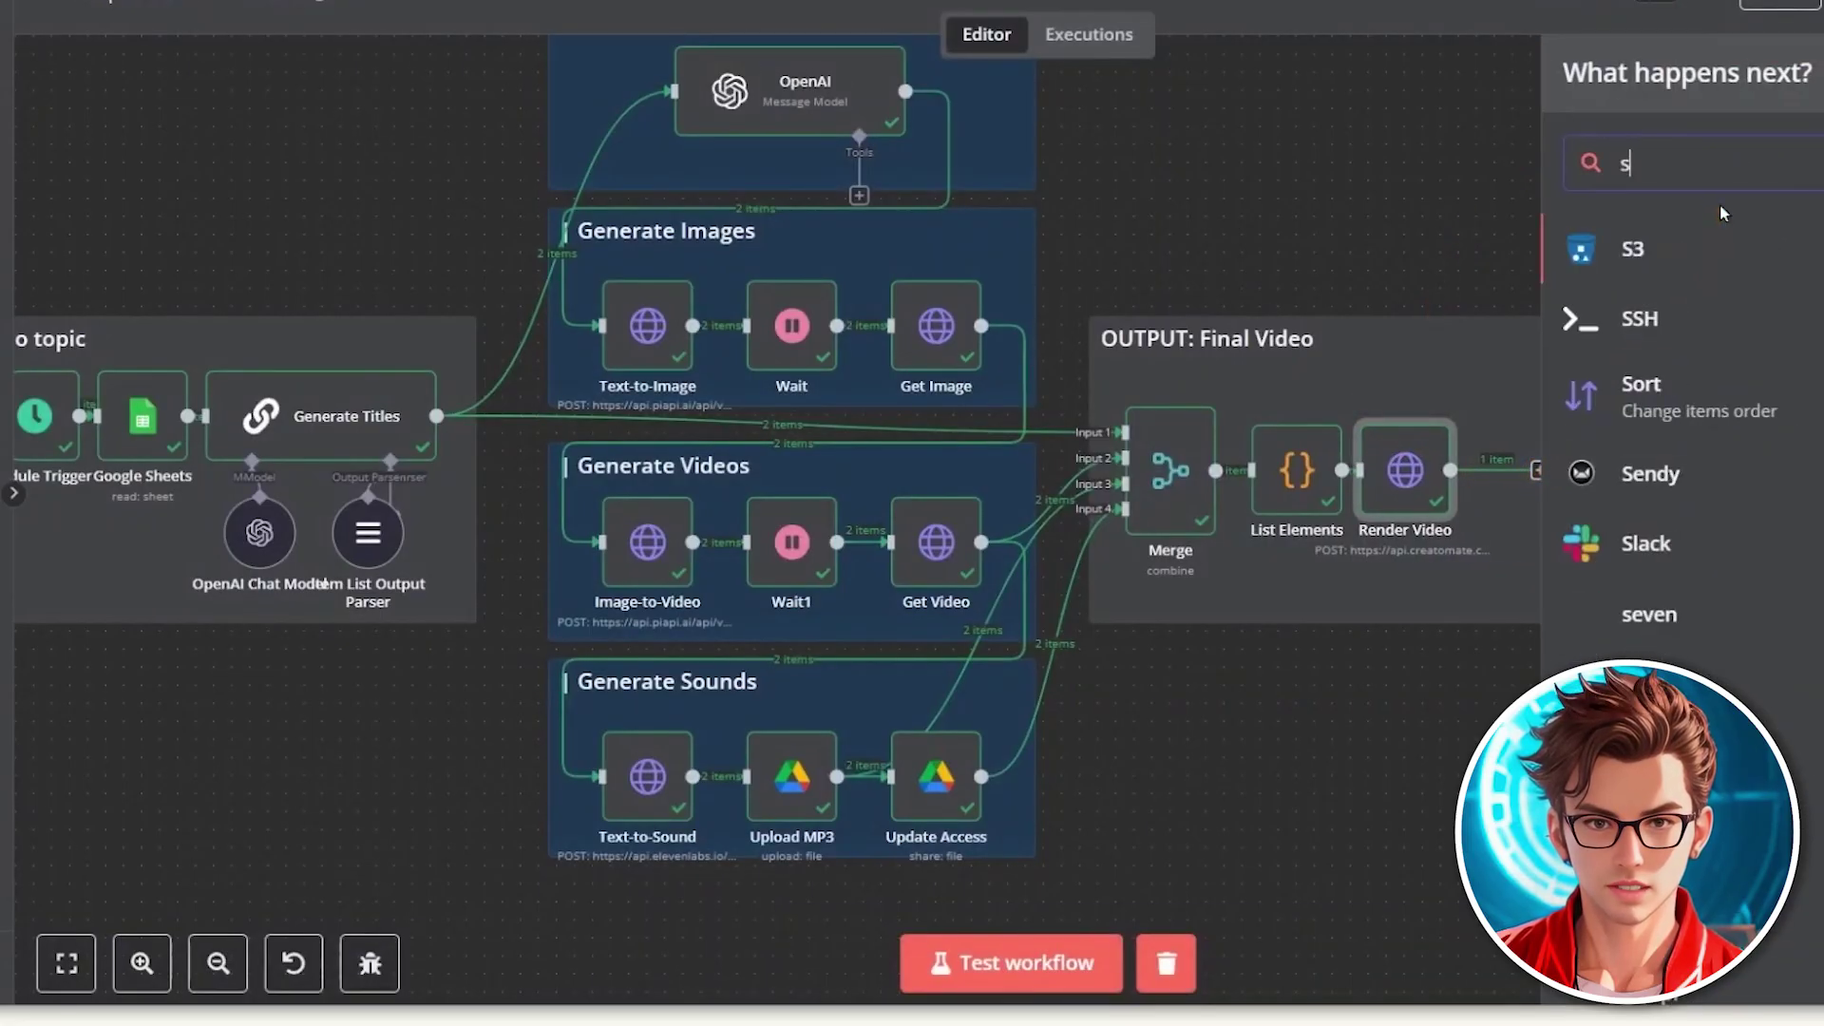
type("hee")
left_click(1693, 249)
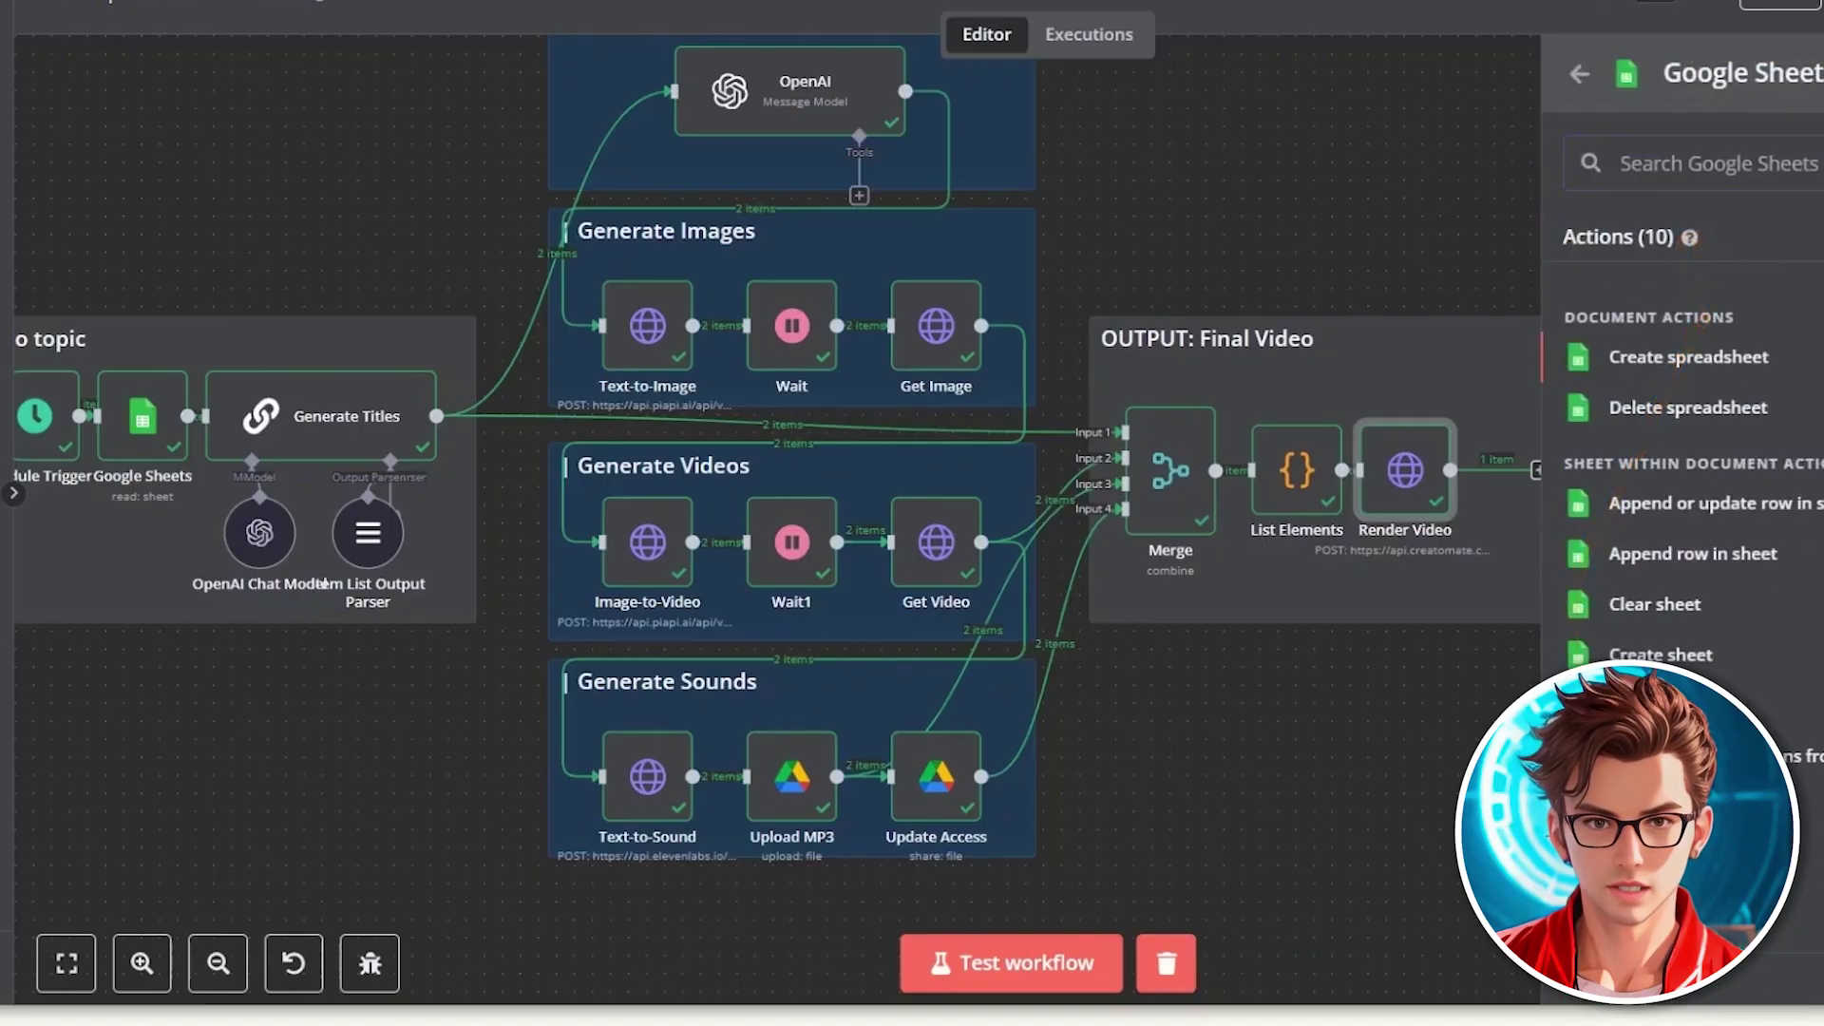
left_click(1691, 856)
Step: Rename the new Google Sheets node to Final Video Link
left_click(886, 36)
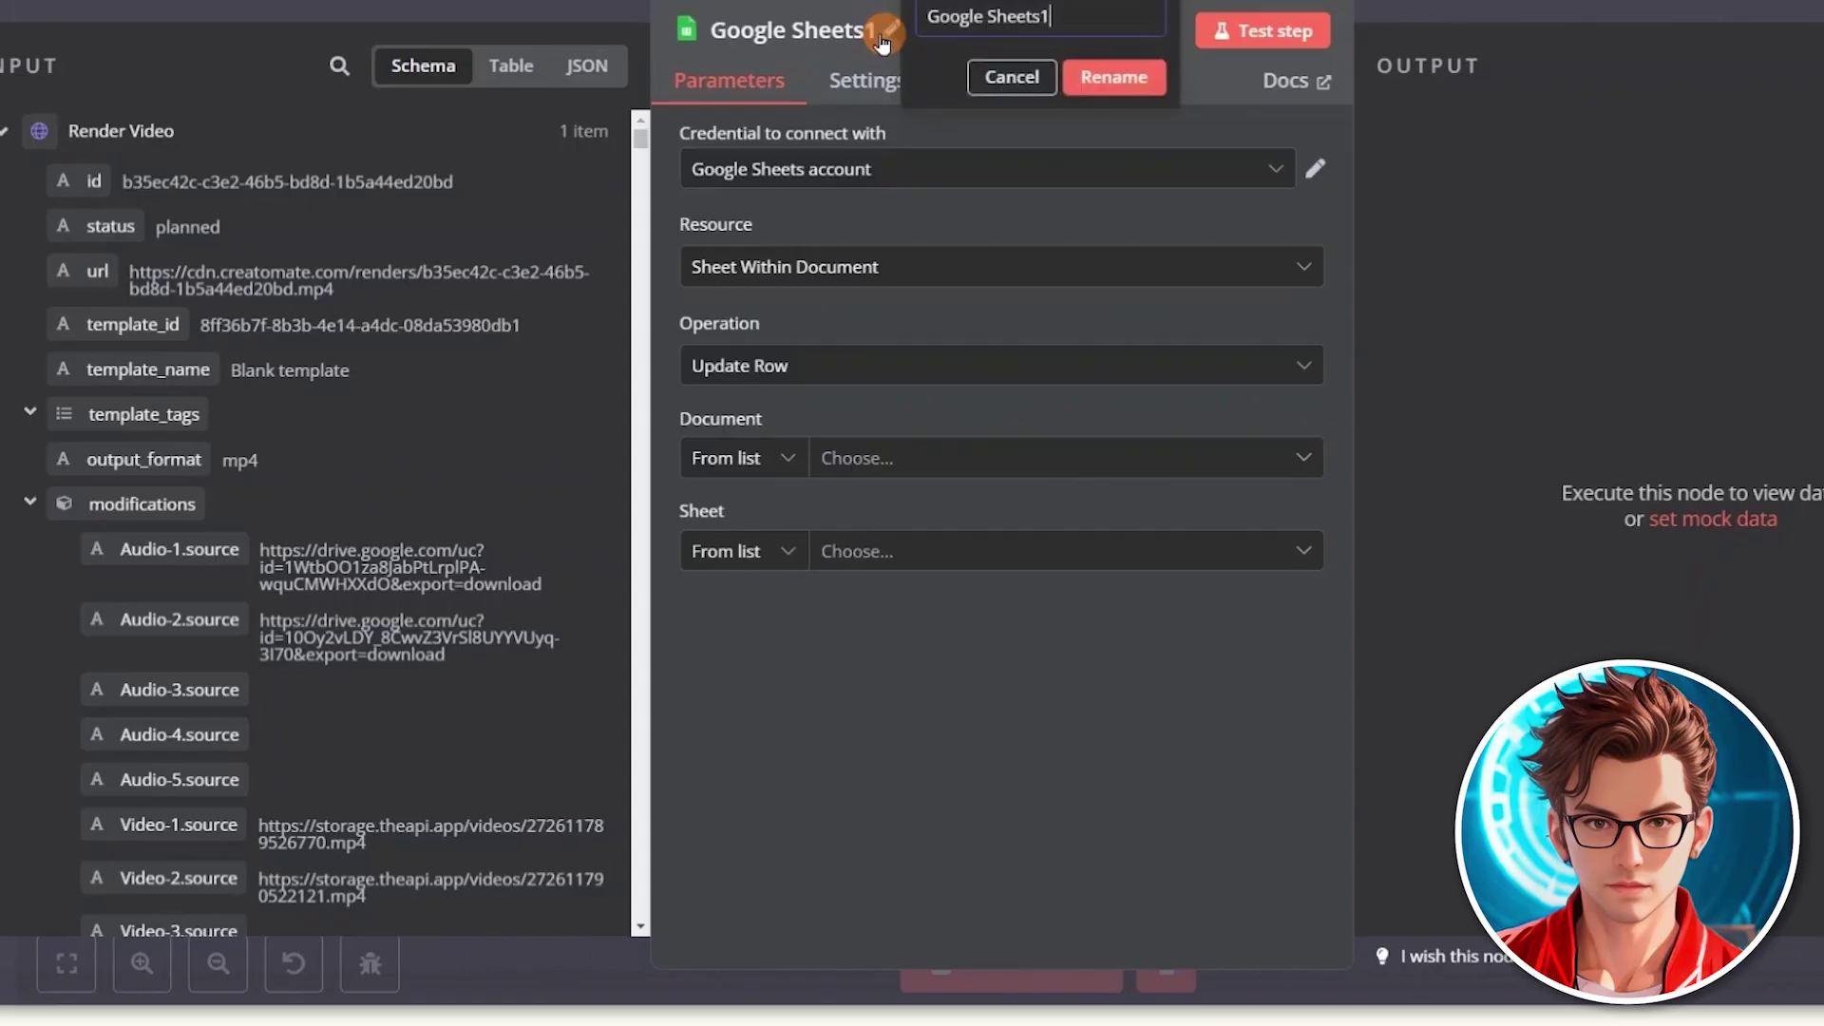
type("Final ")
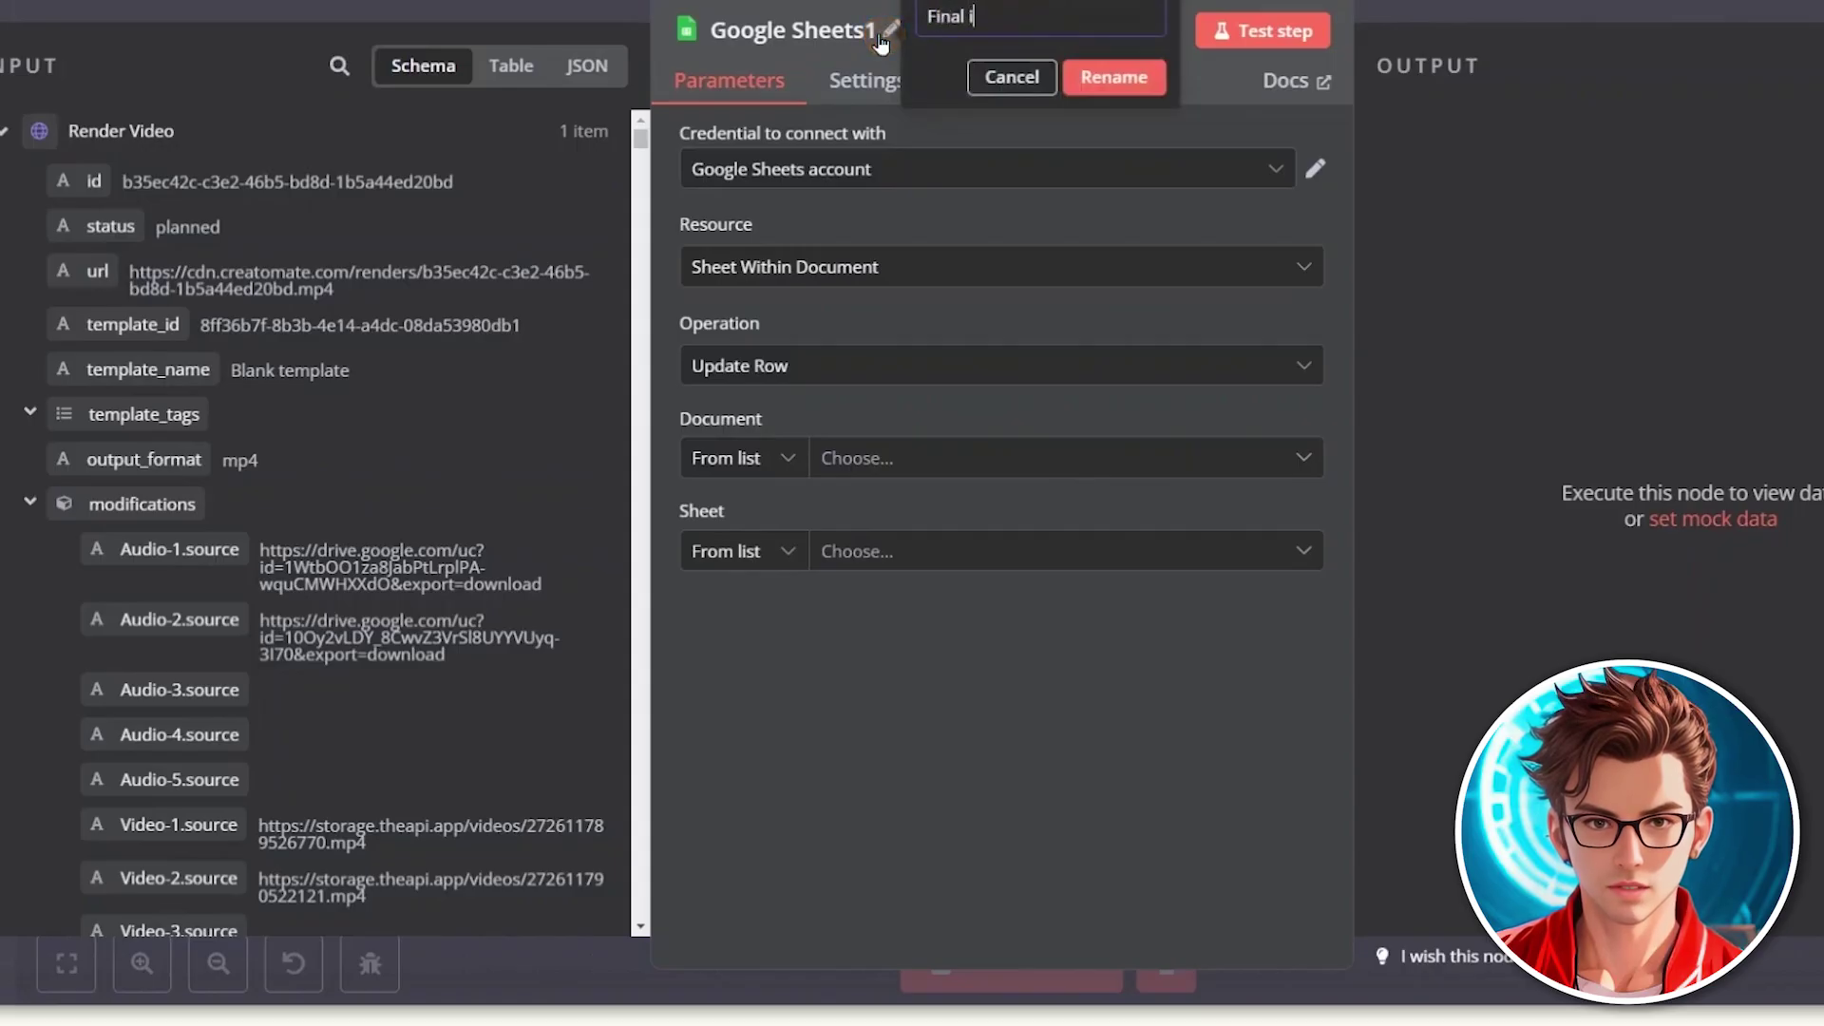
type("Video Link")
left_click(1111, 80)
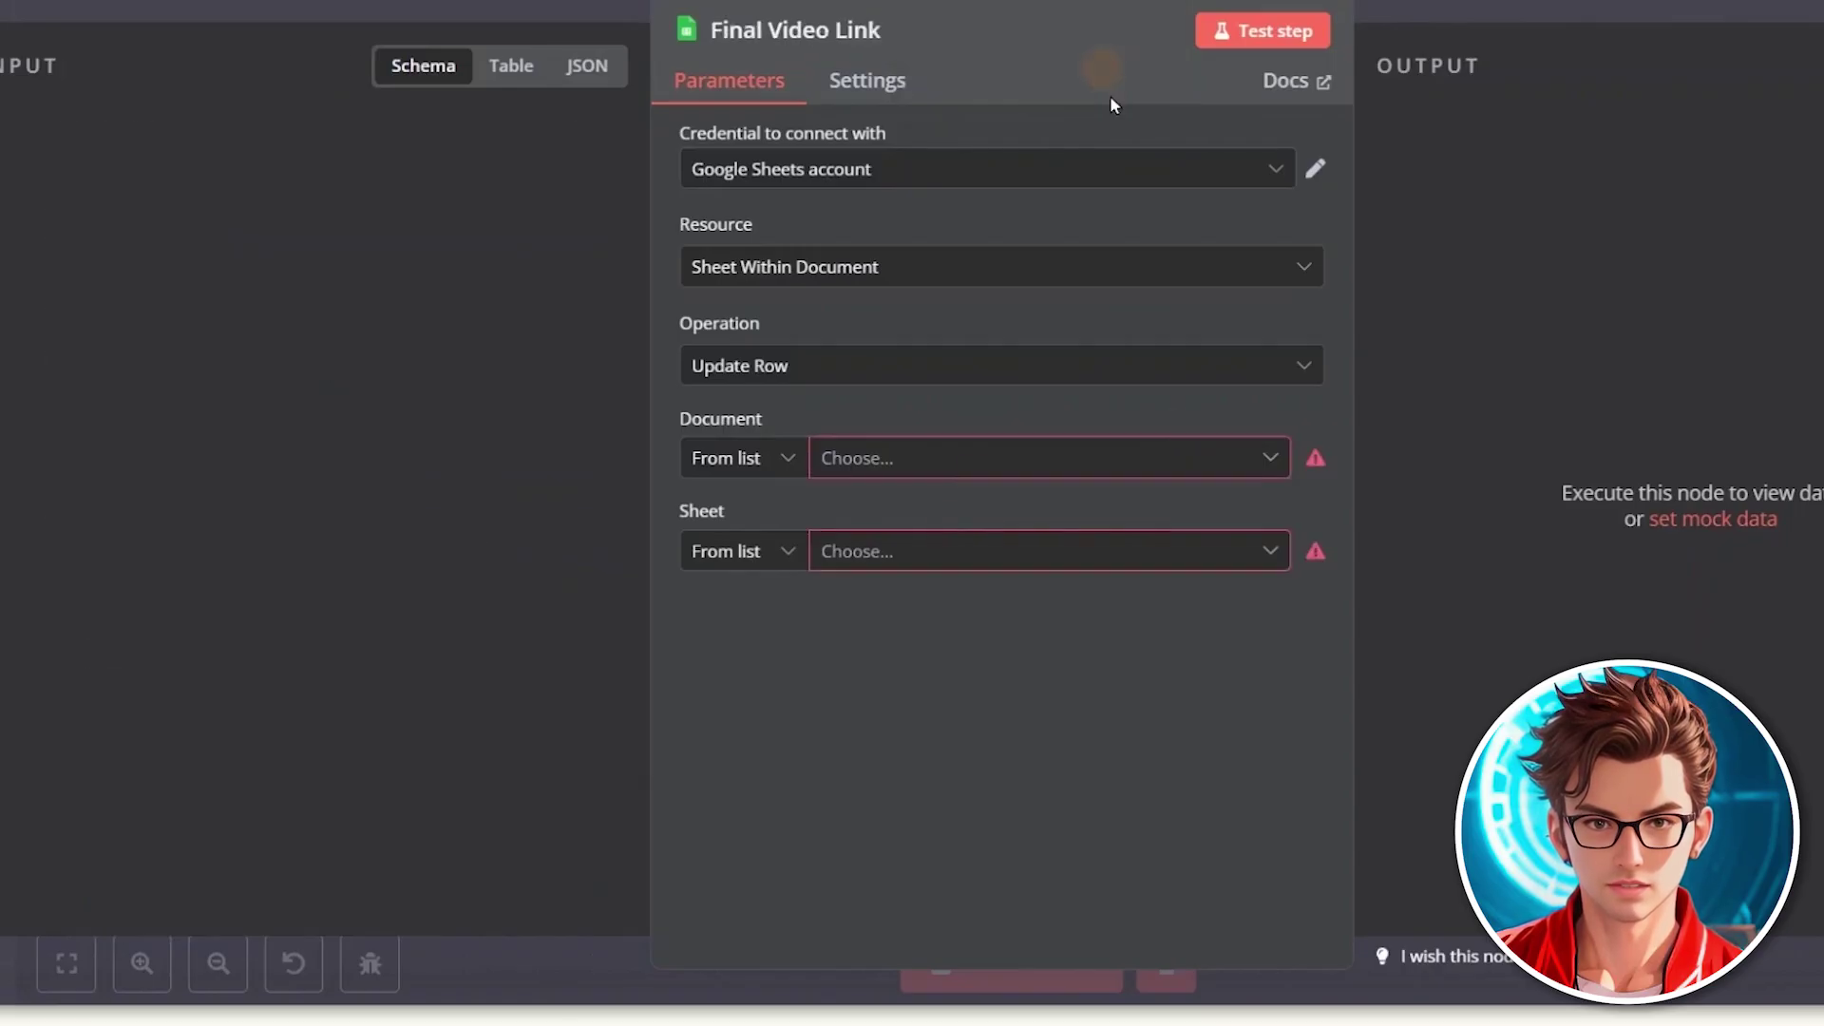
Step: Choose the spreadsheet document and Sheet1 as the target of the Final Video Link node
left_click(962, 462)
left_click(910, 639)
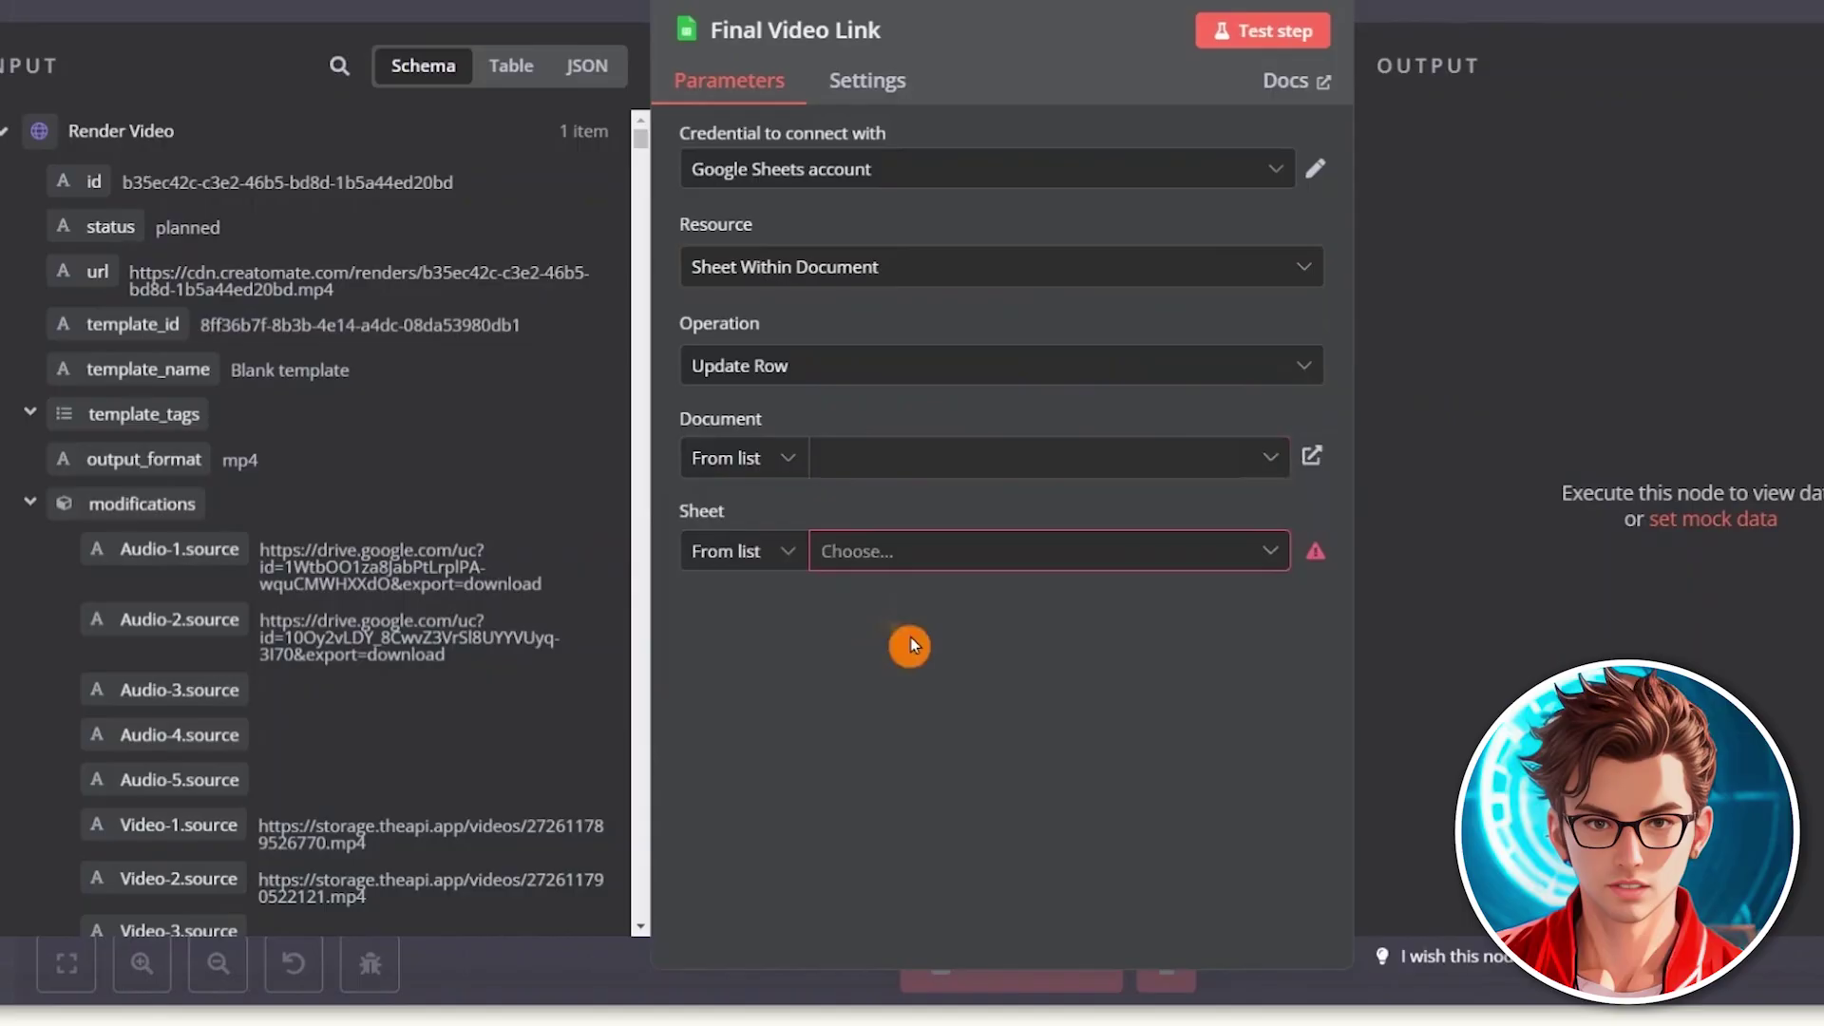
left_click(875, 551)
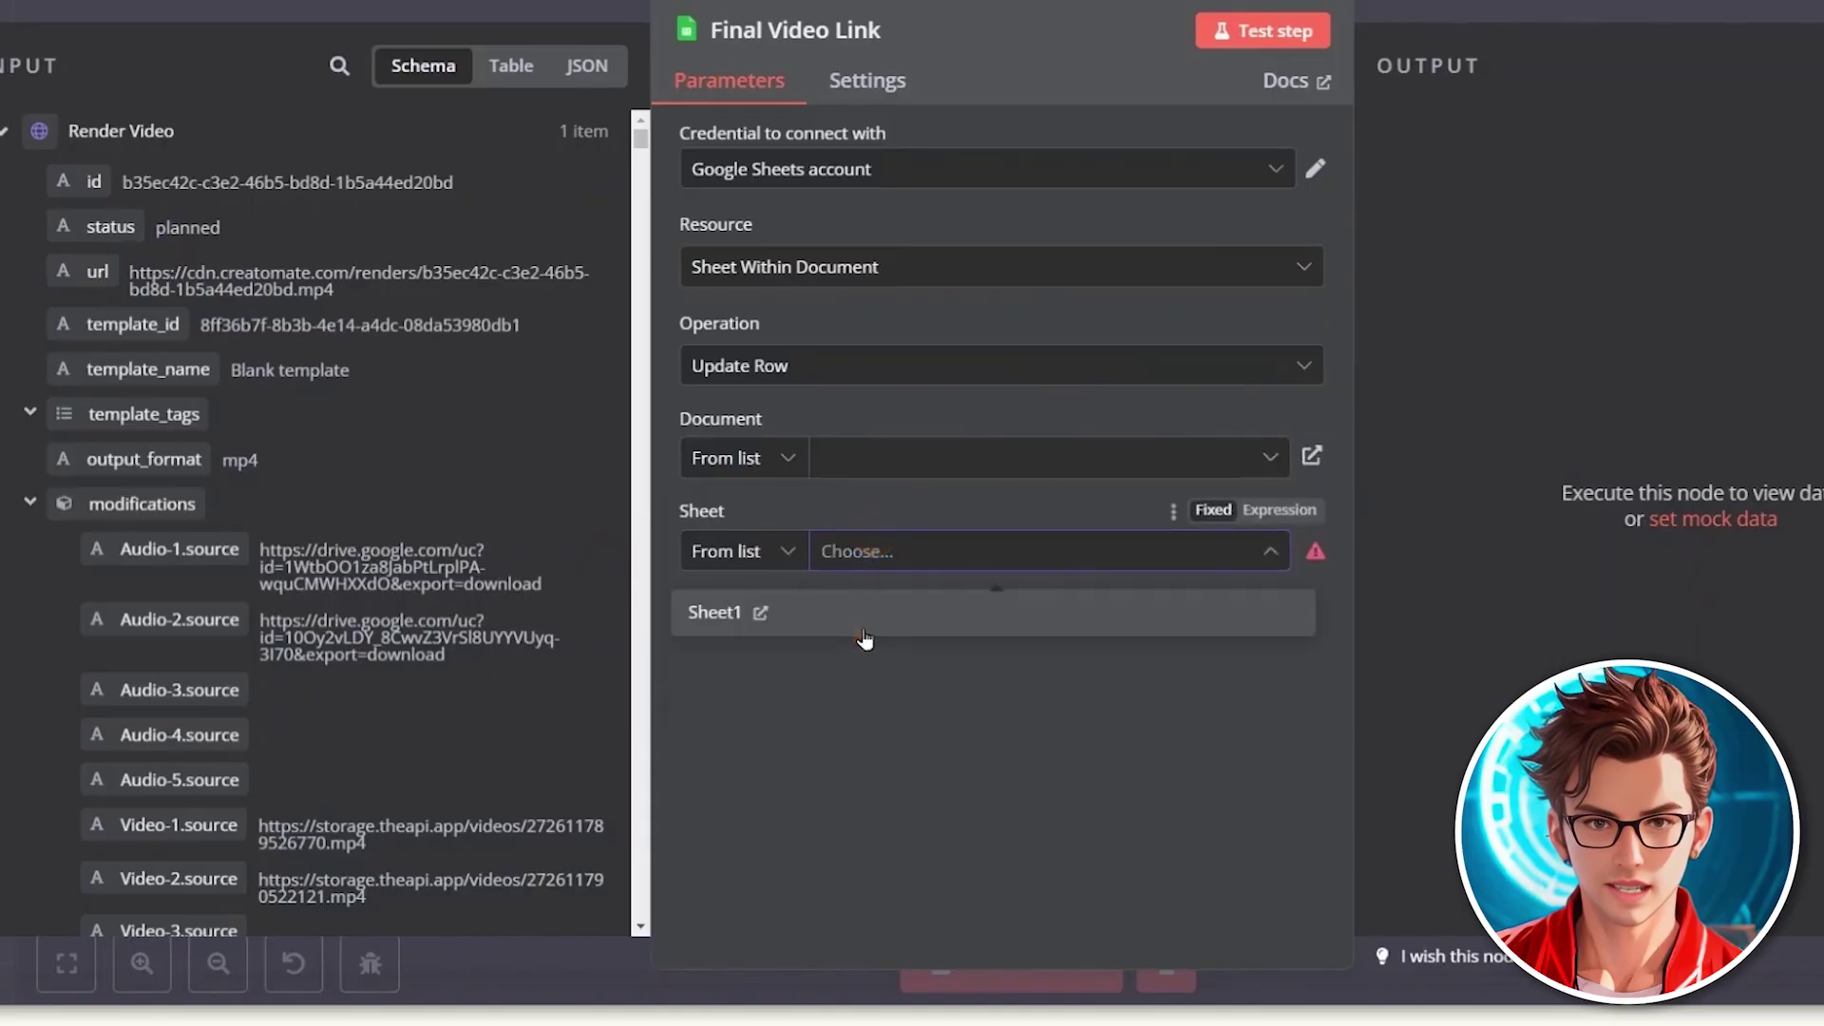
left_click(864, 633)
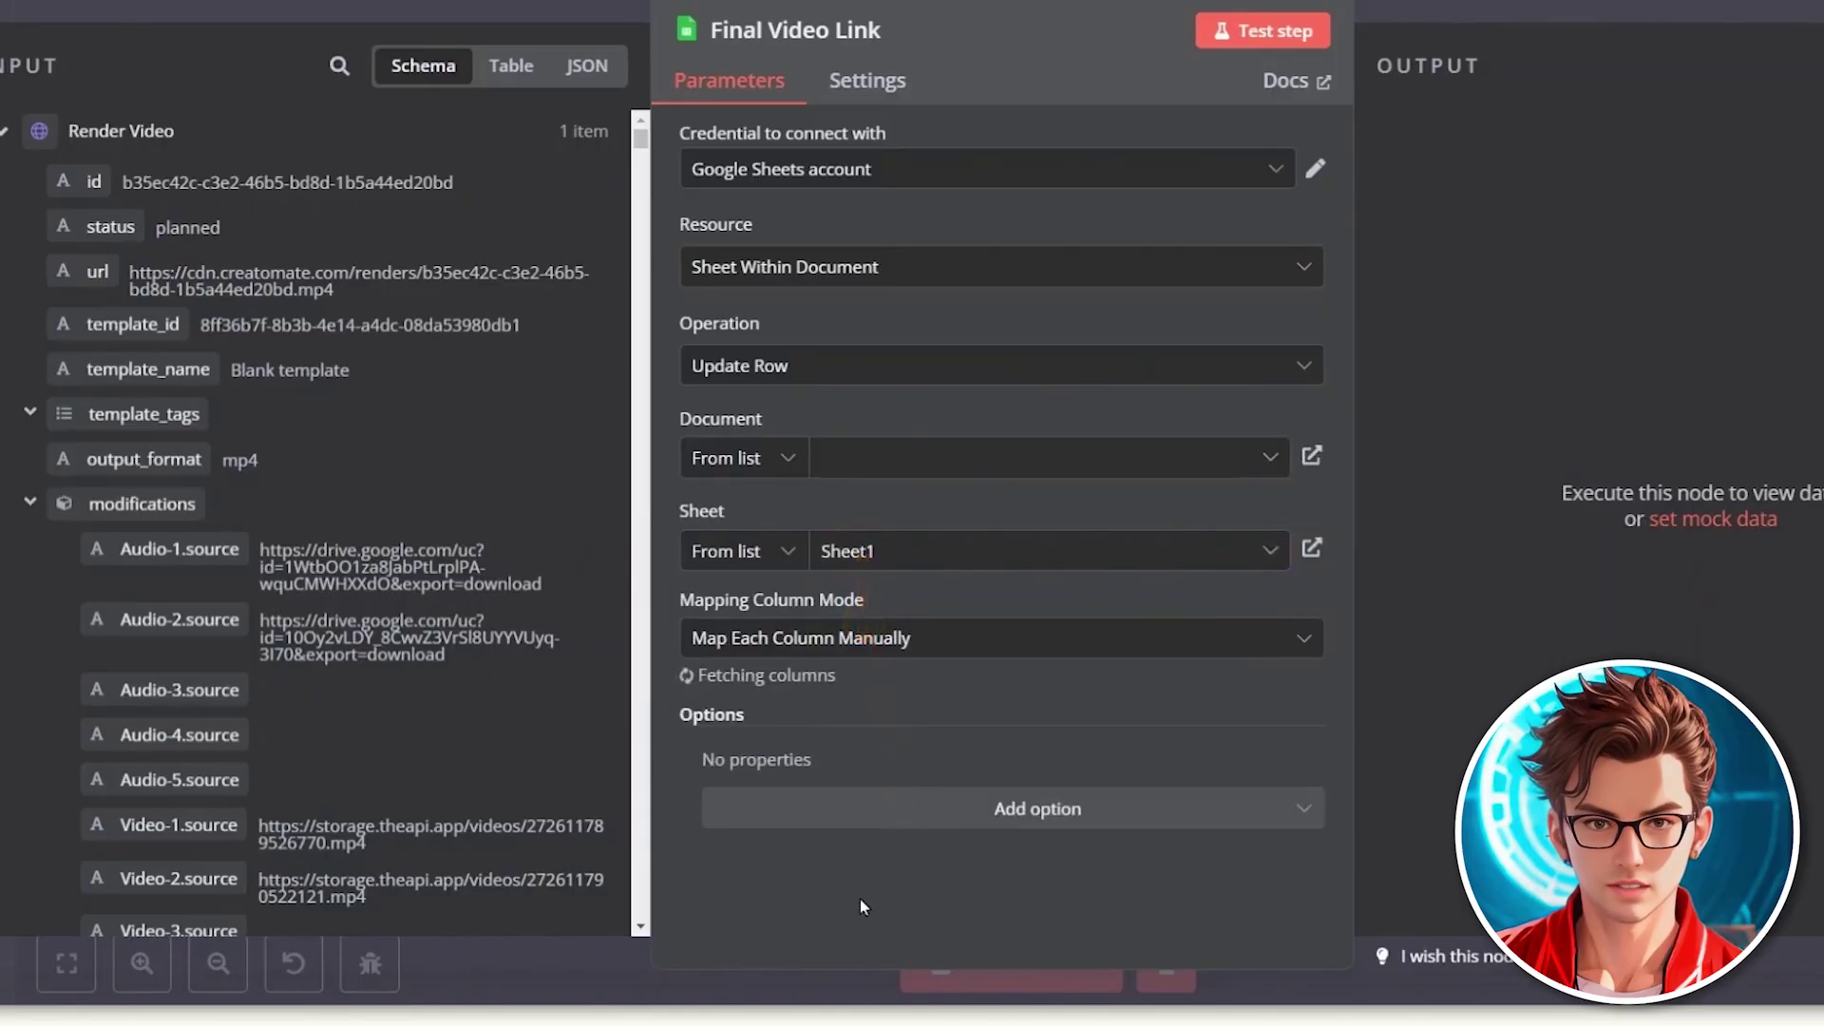
Step: Map the id match value to the id field from the first Google Sheets node's output
scroll(786, 722, "down", 2)
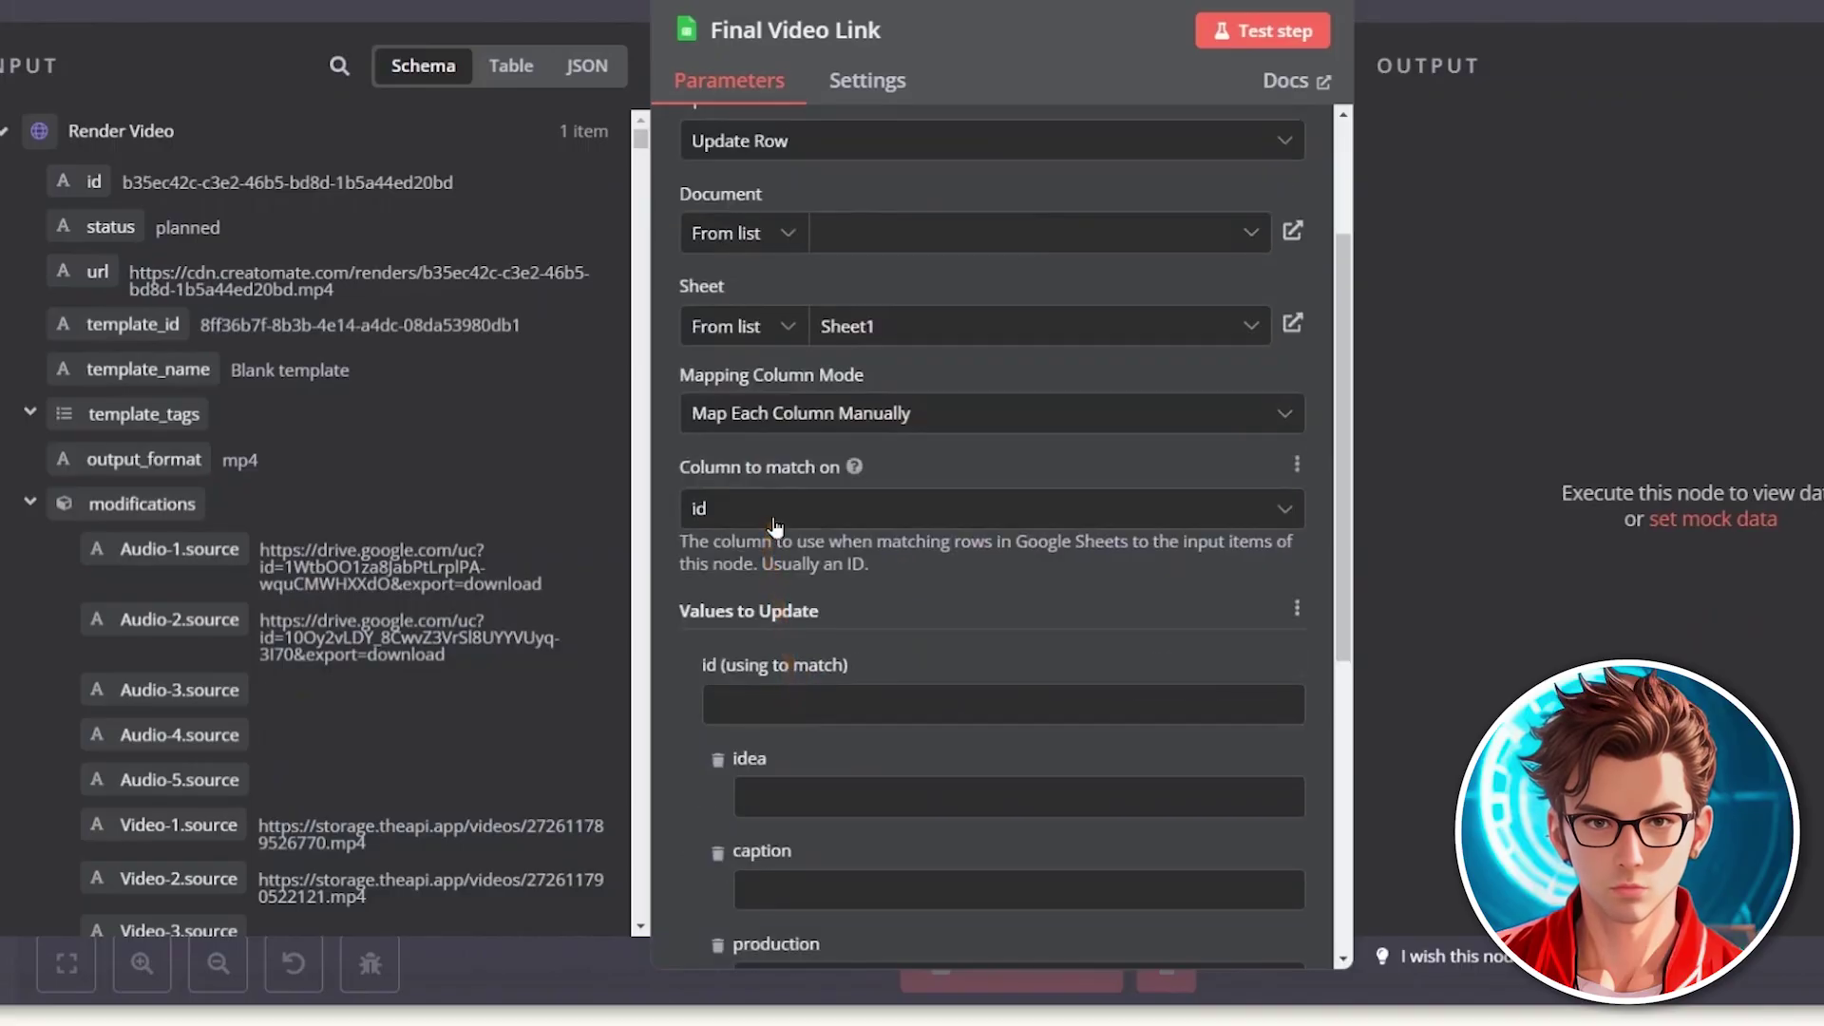
left_click(774, 703)
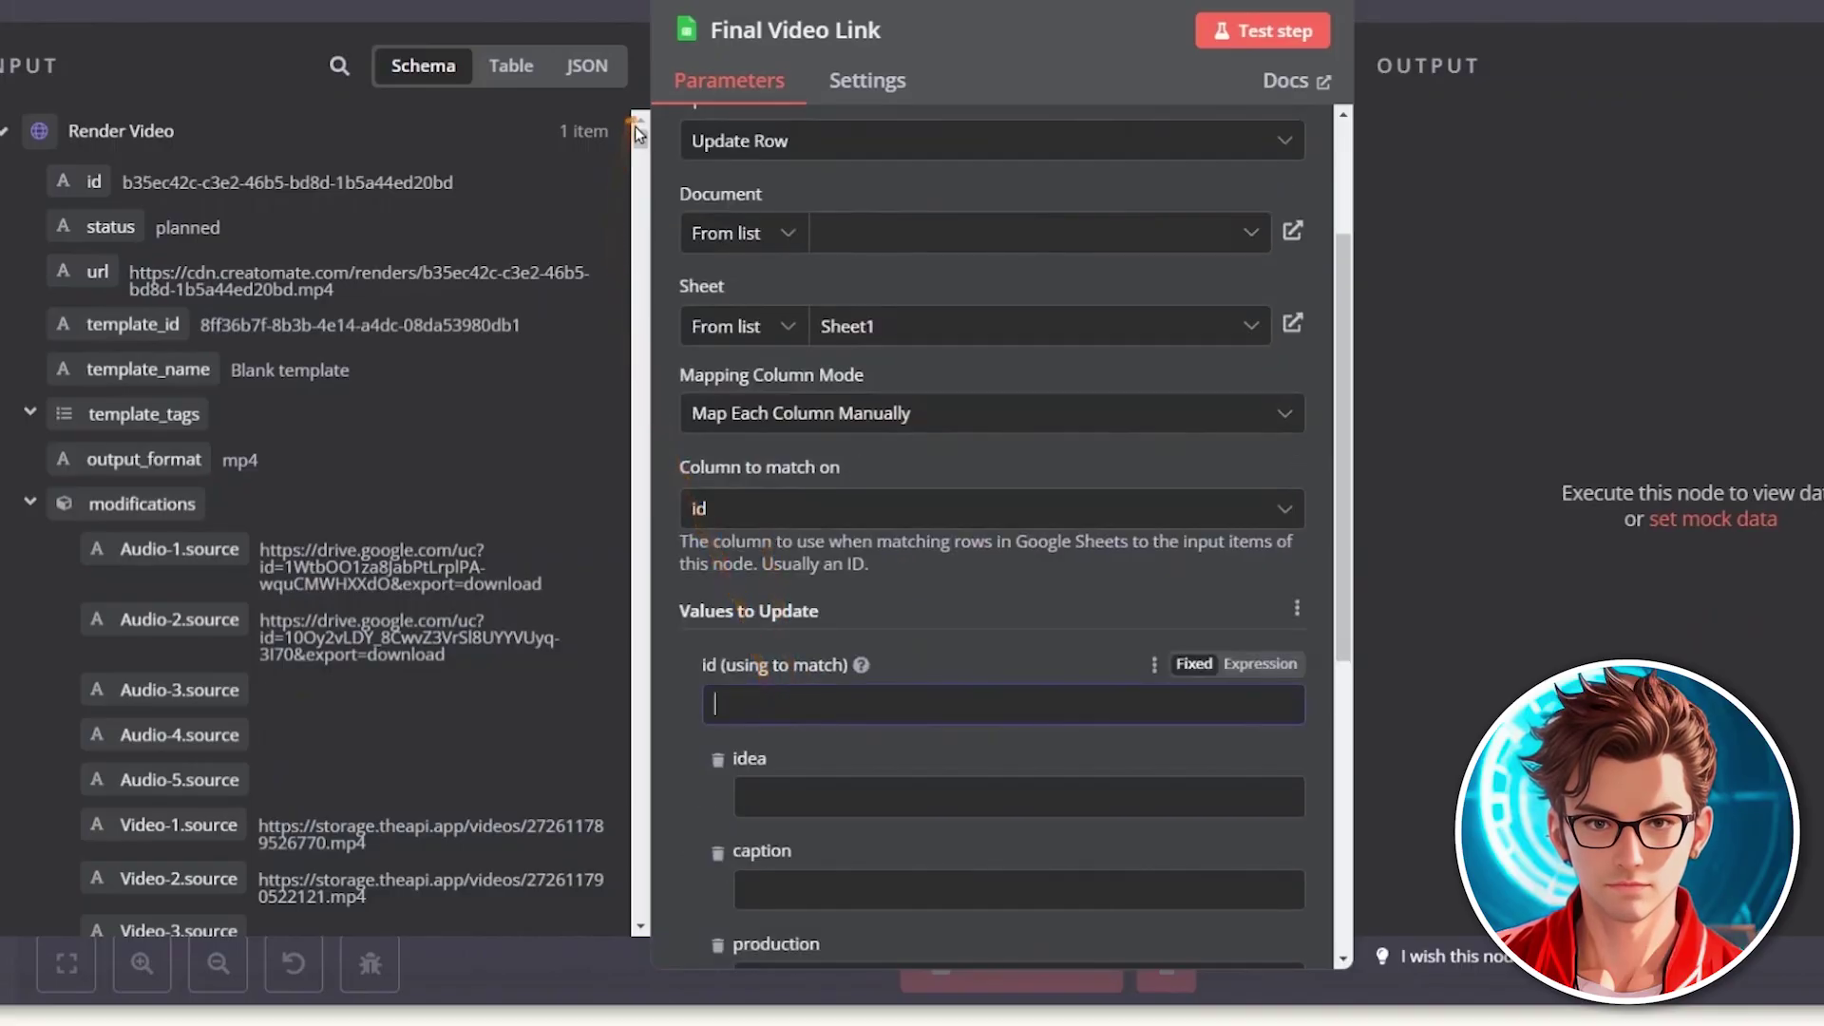
left_click(4, 131)
left_click(4, 185)
left_click(4, 238)
left_click(4, 291)
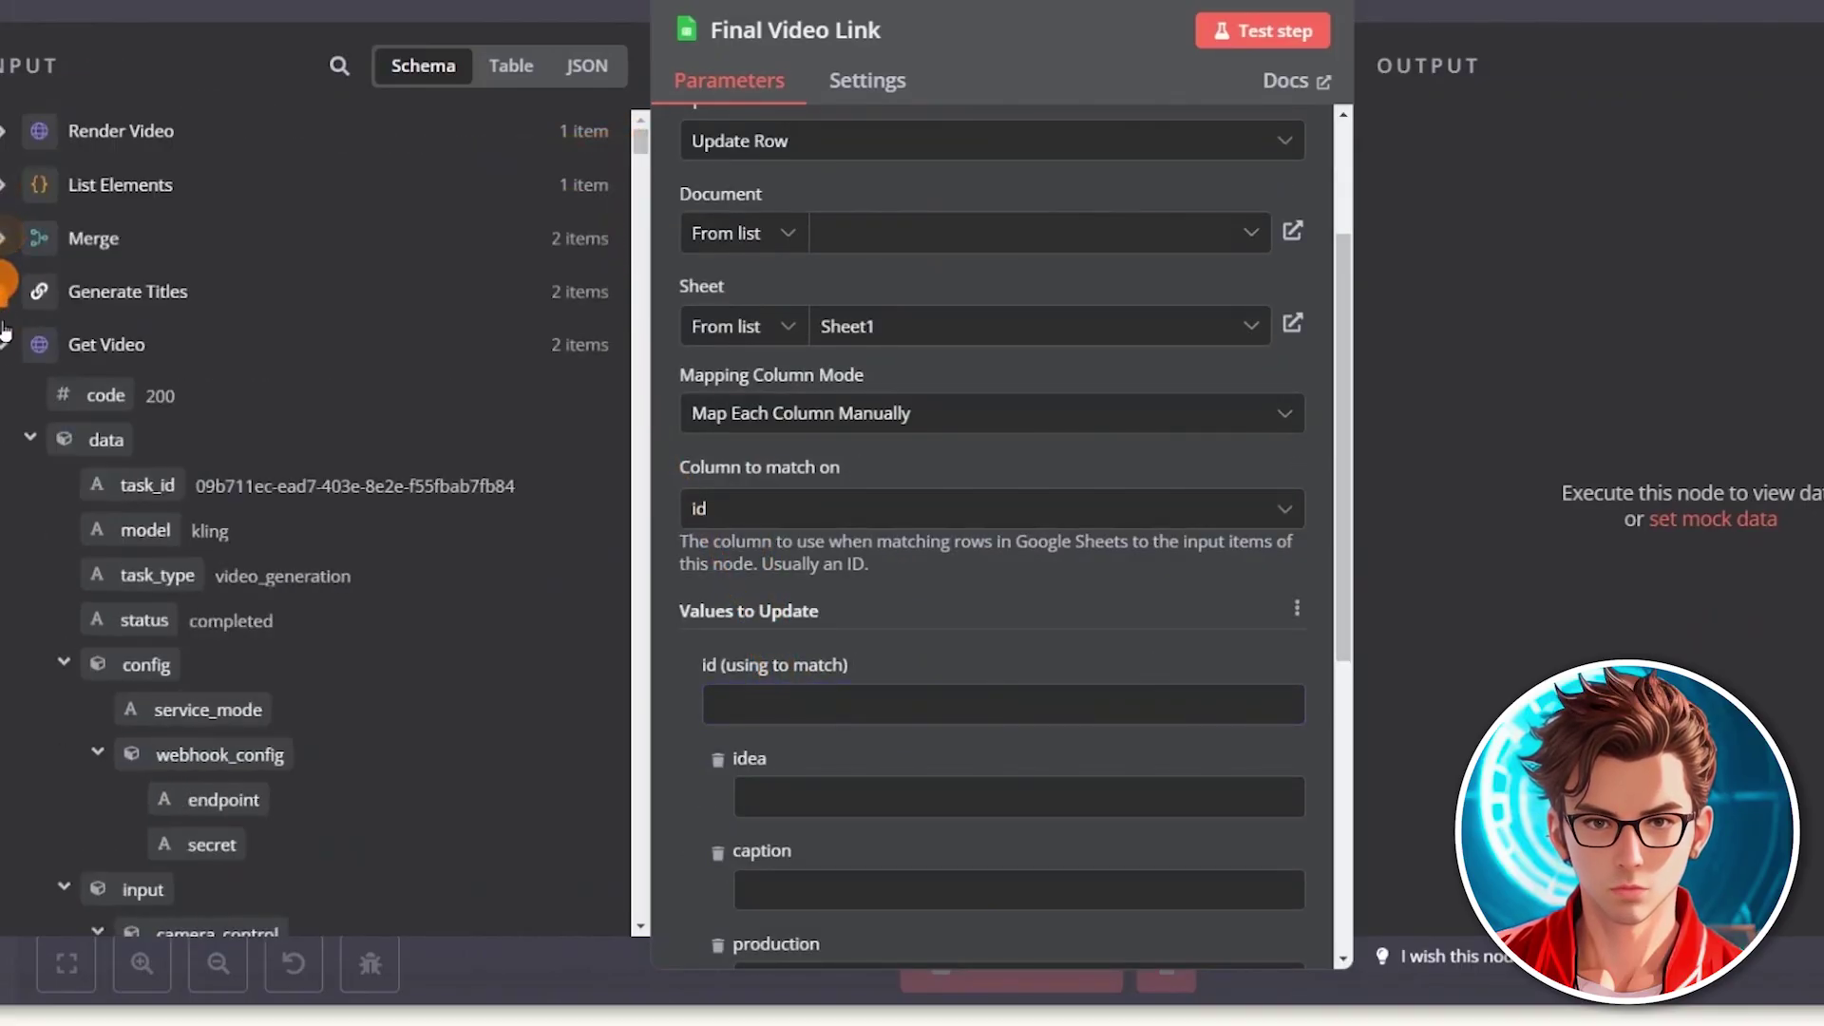
left_click(4, 344)
left_click(4, 399)
left_click(4, 451)
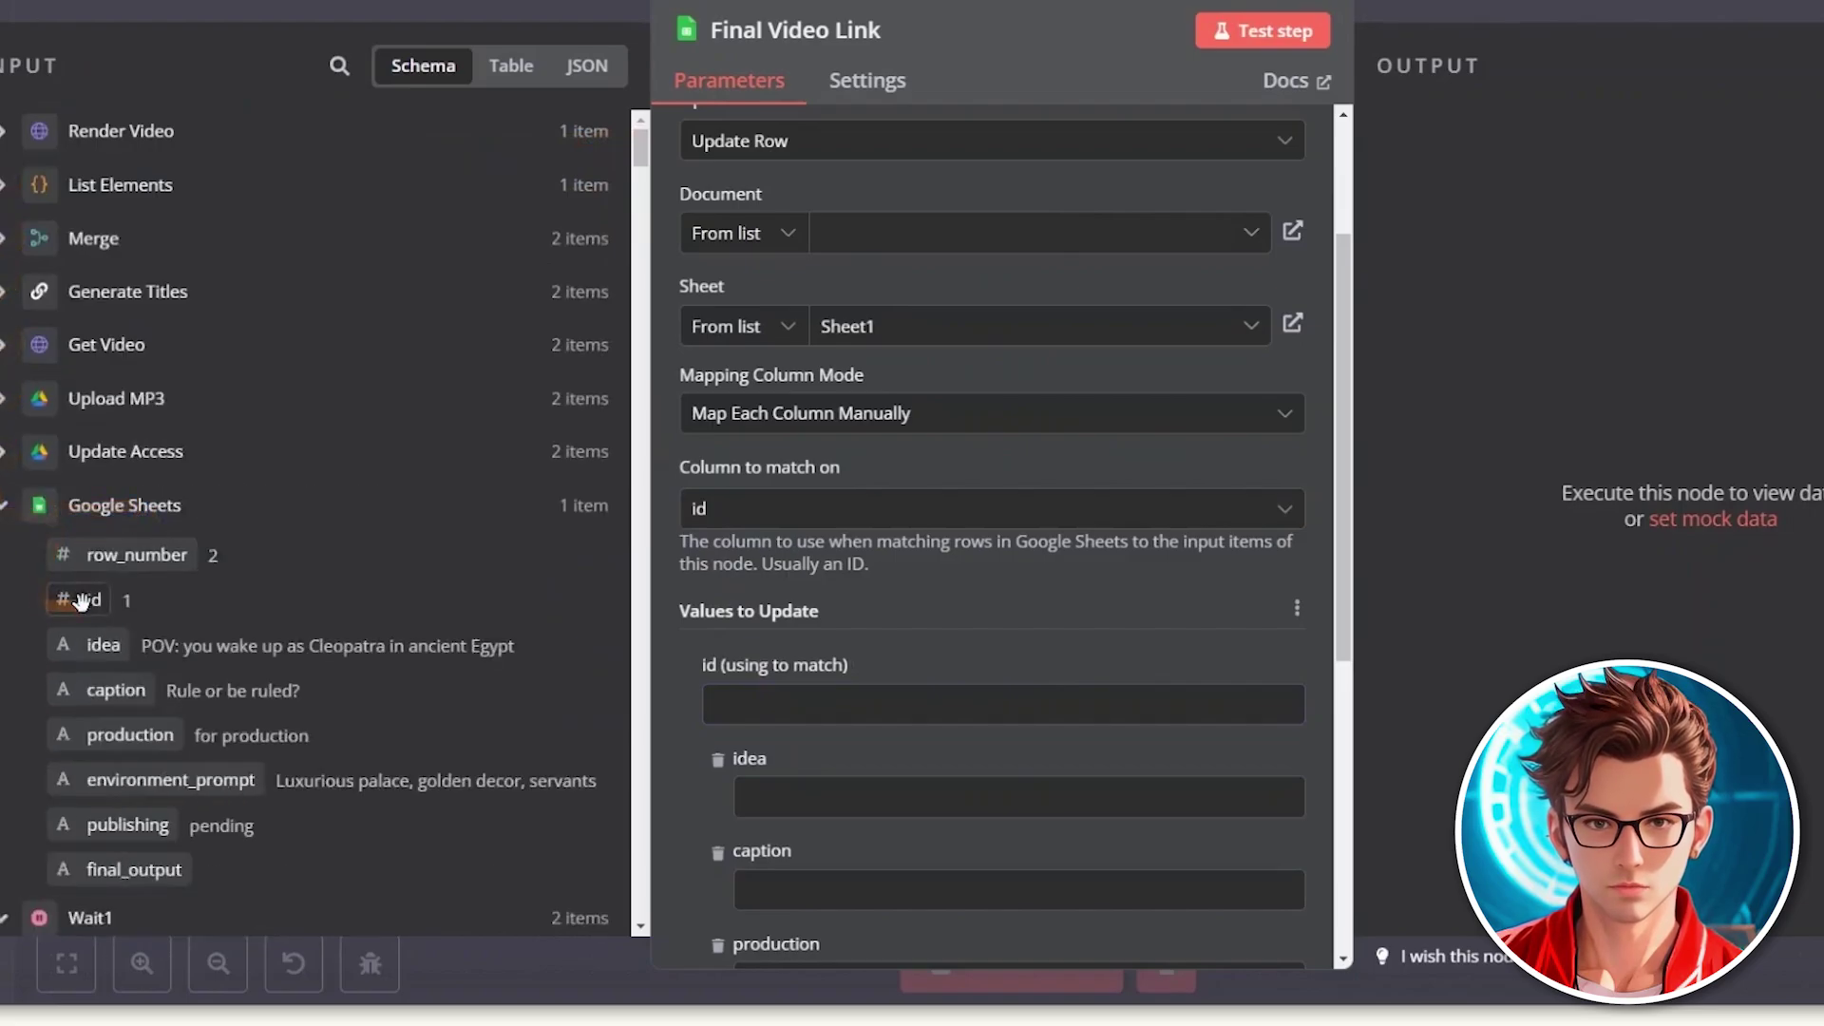
left_click_drag(82, 600, 810, 668)
Step: Change the id expression to {{ $('Google Sheets').first().json.id }} and check it against the Cleopatra row's id in the spreadsheet
left_click(943, 620)
left_click(960, 704)
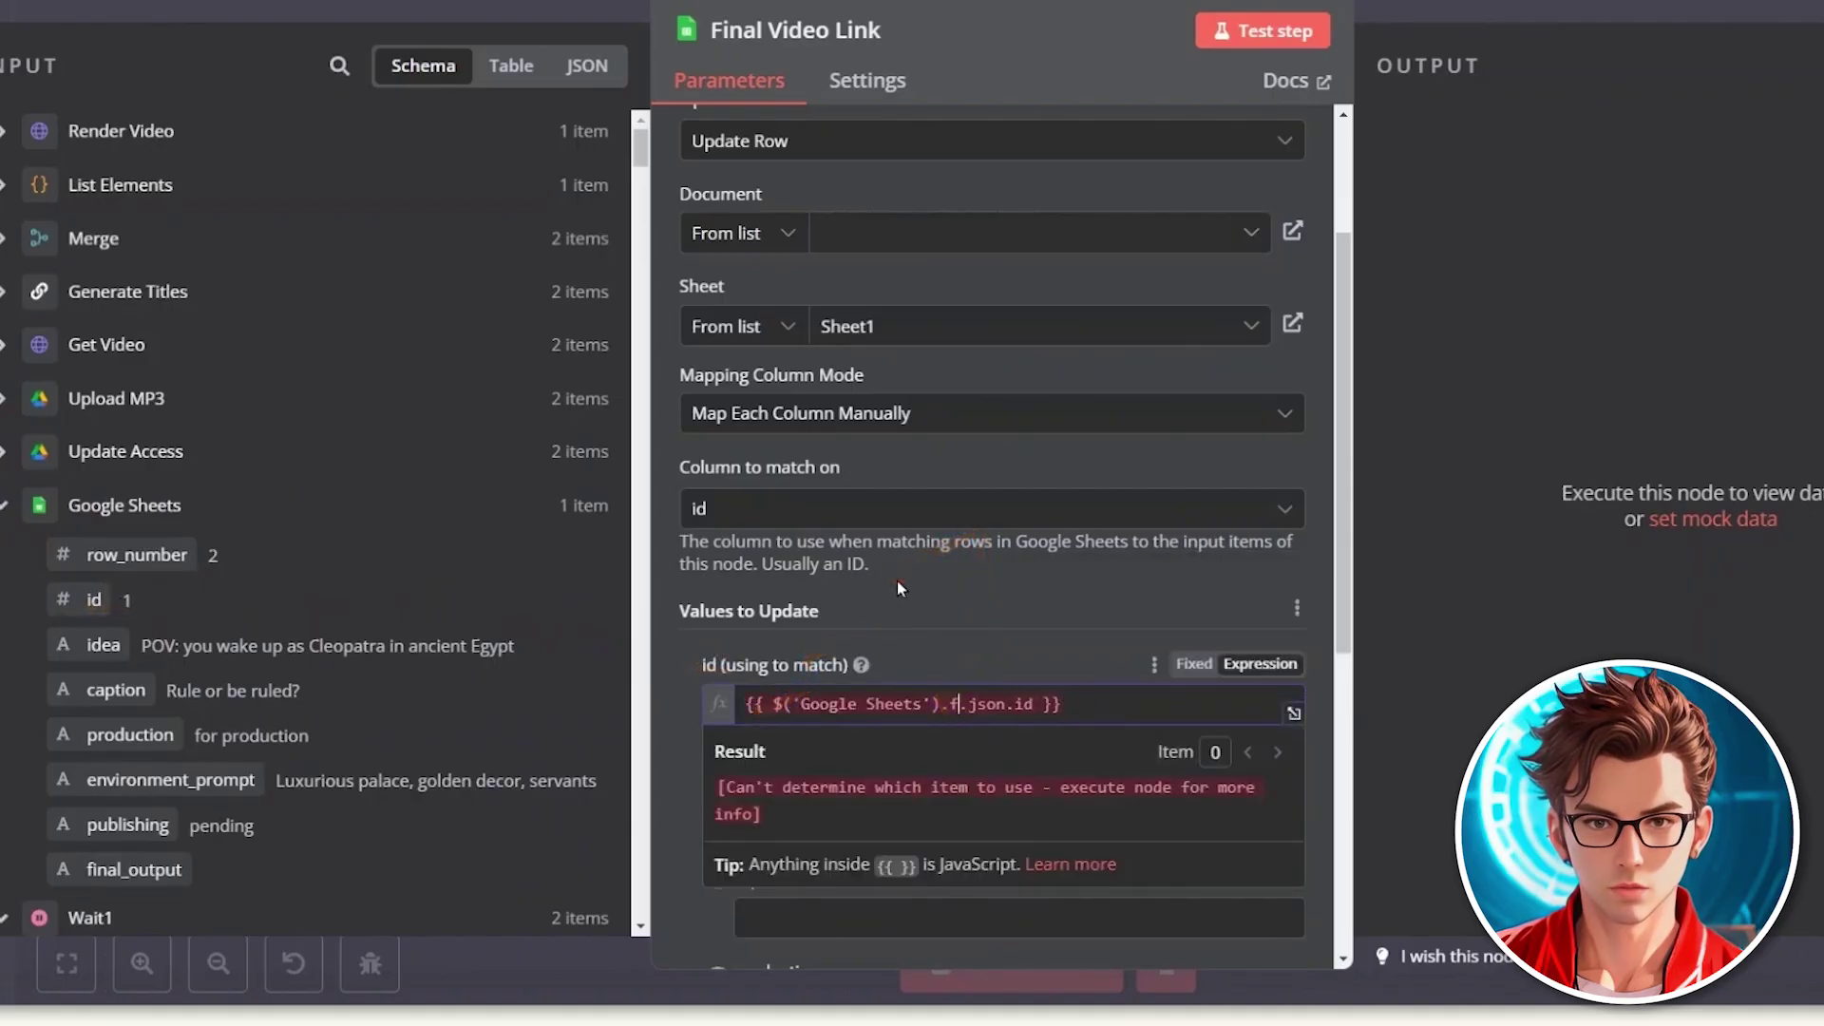
left_click(933, 622)
double_click(967, 703)
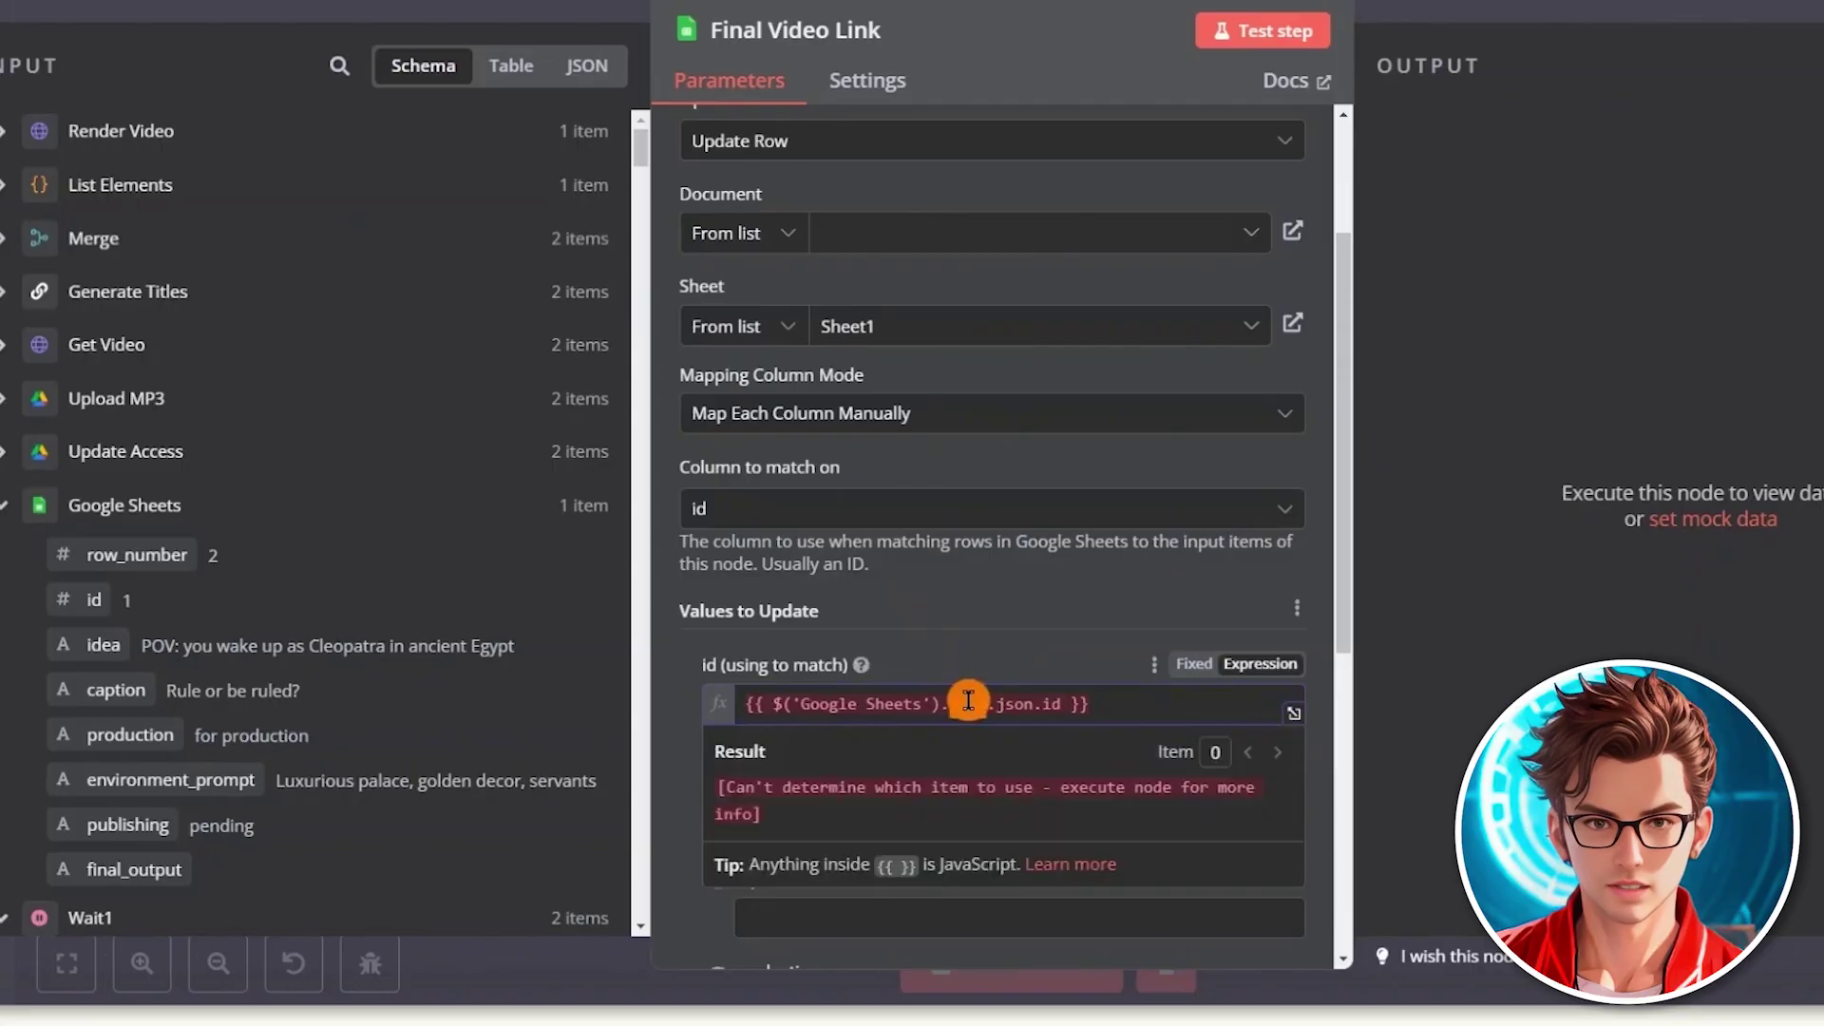
type("first")
key("Return")
left_click(1019, 662)
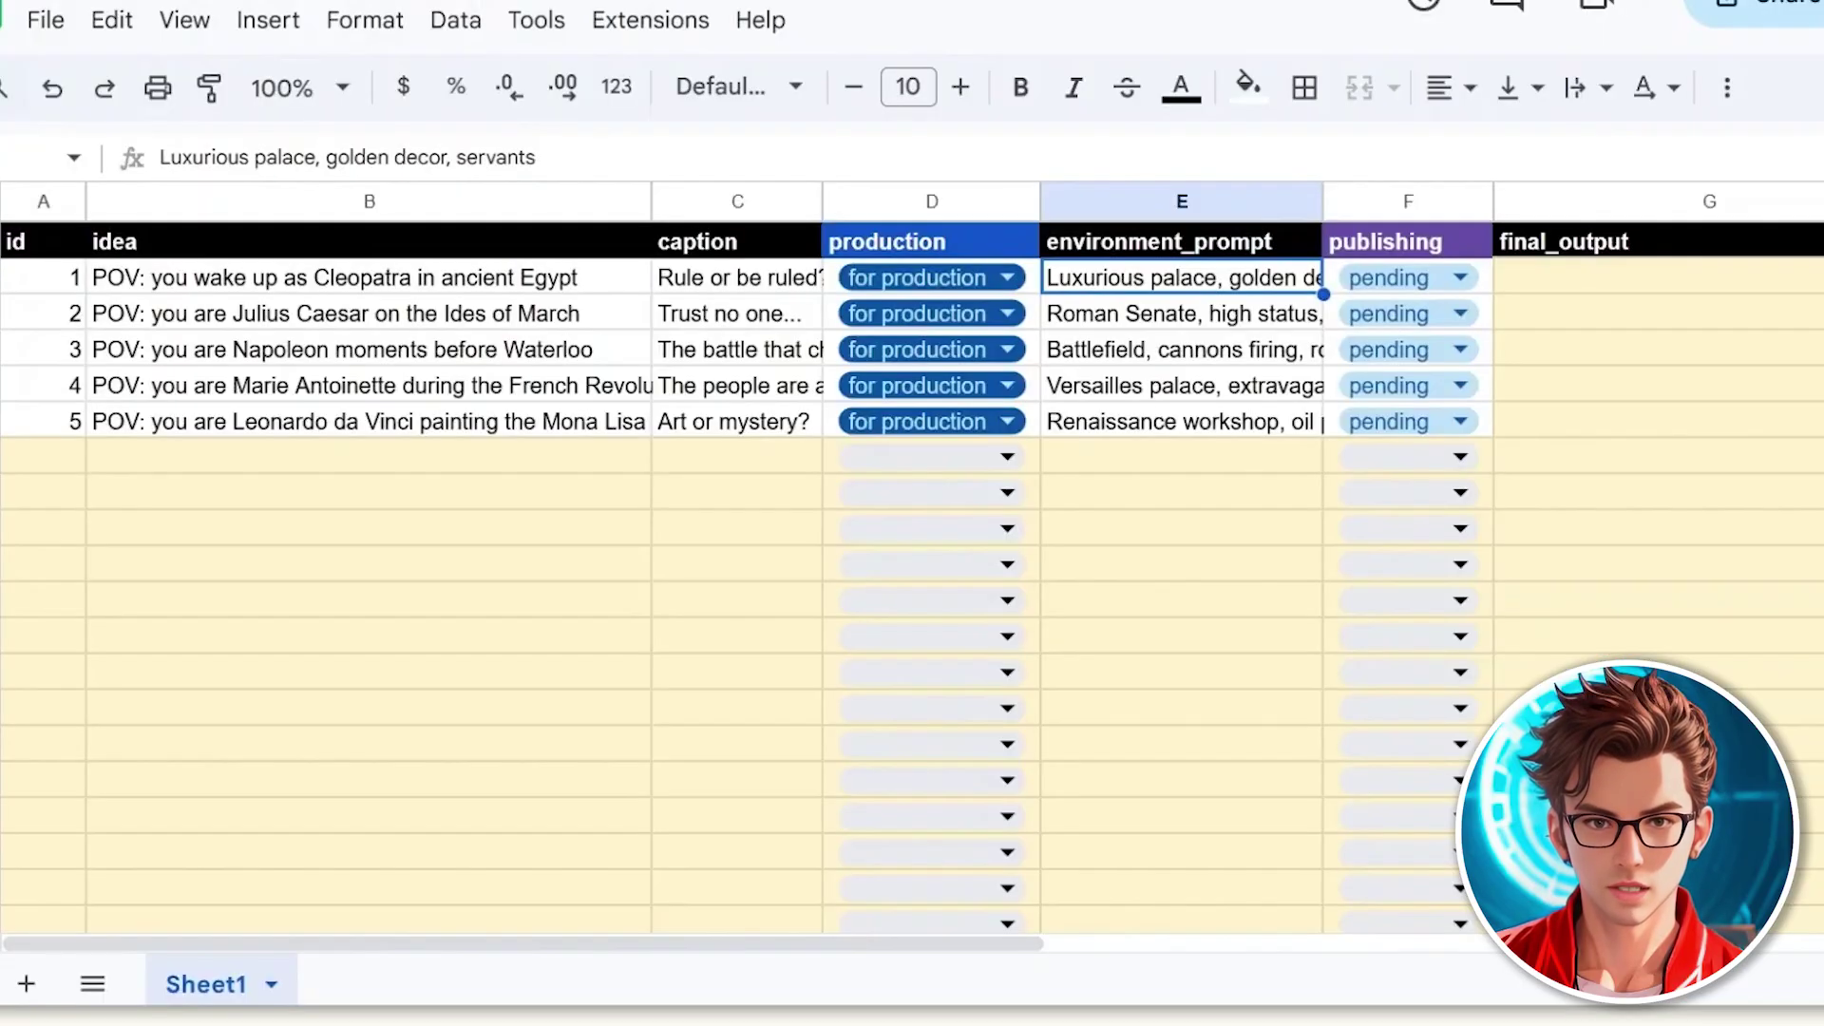
left_click(43, 277)
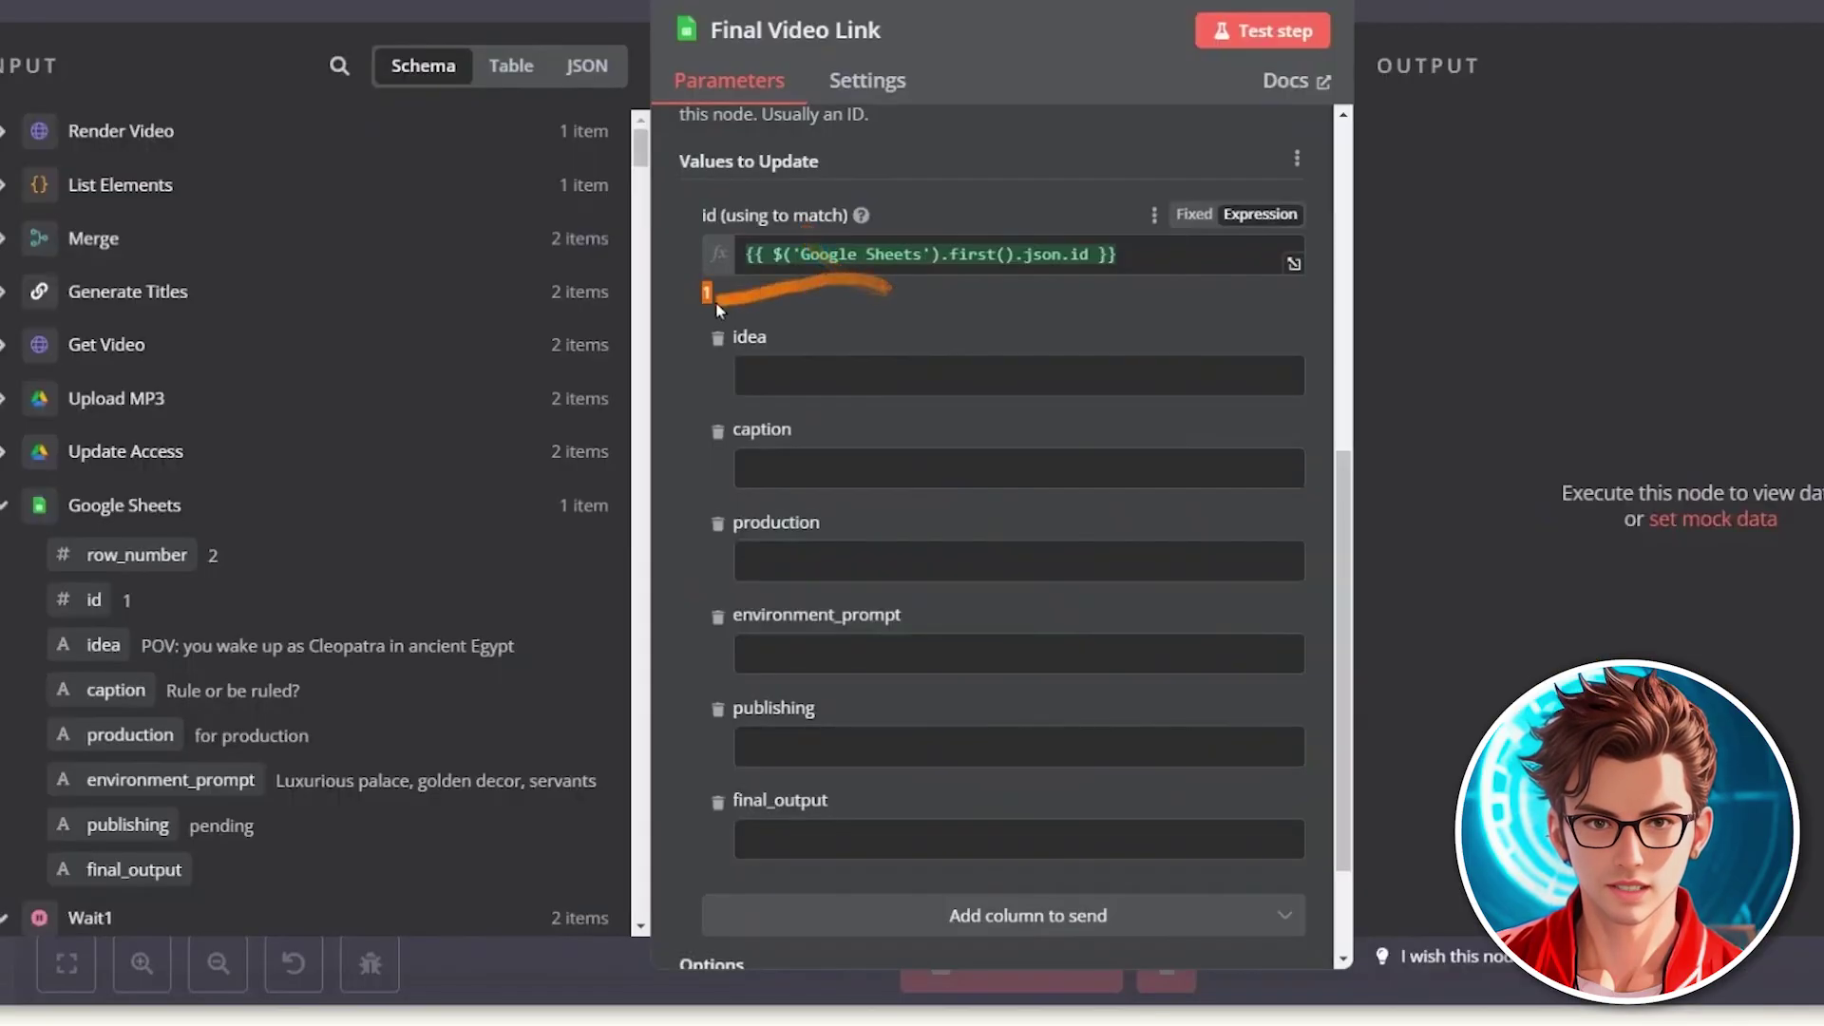
Step: Set the production value to "done" and the publishing value to "for publishing" in the row update
left_click(815, 554)
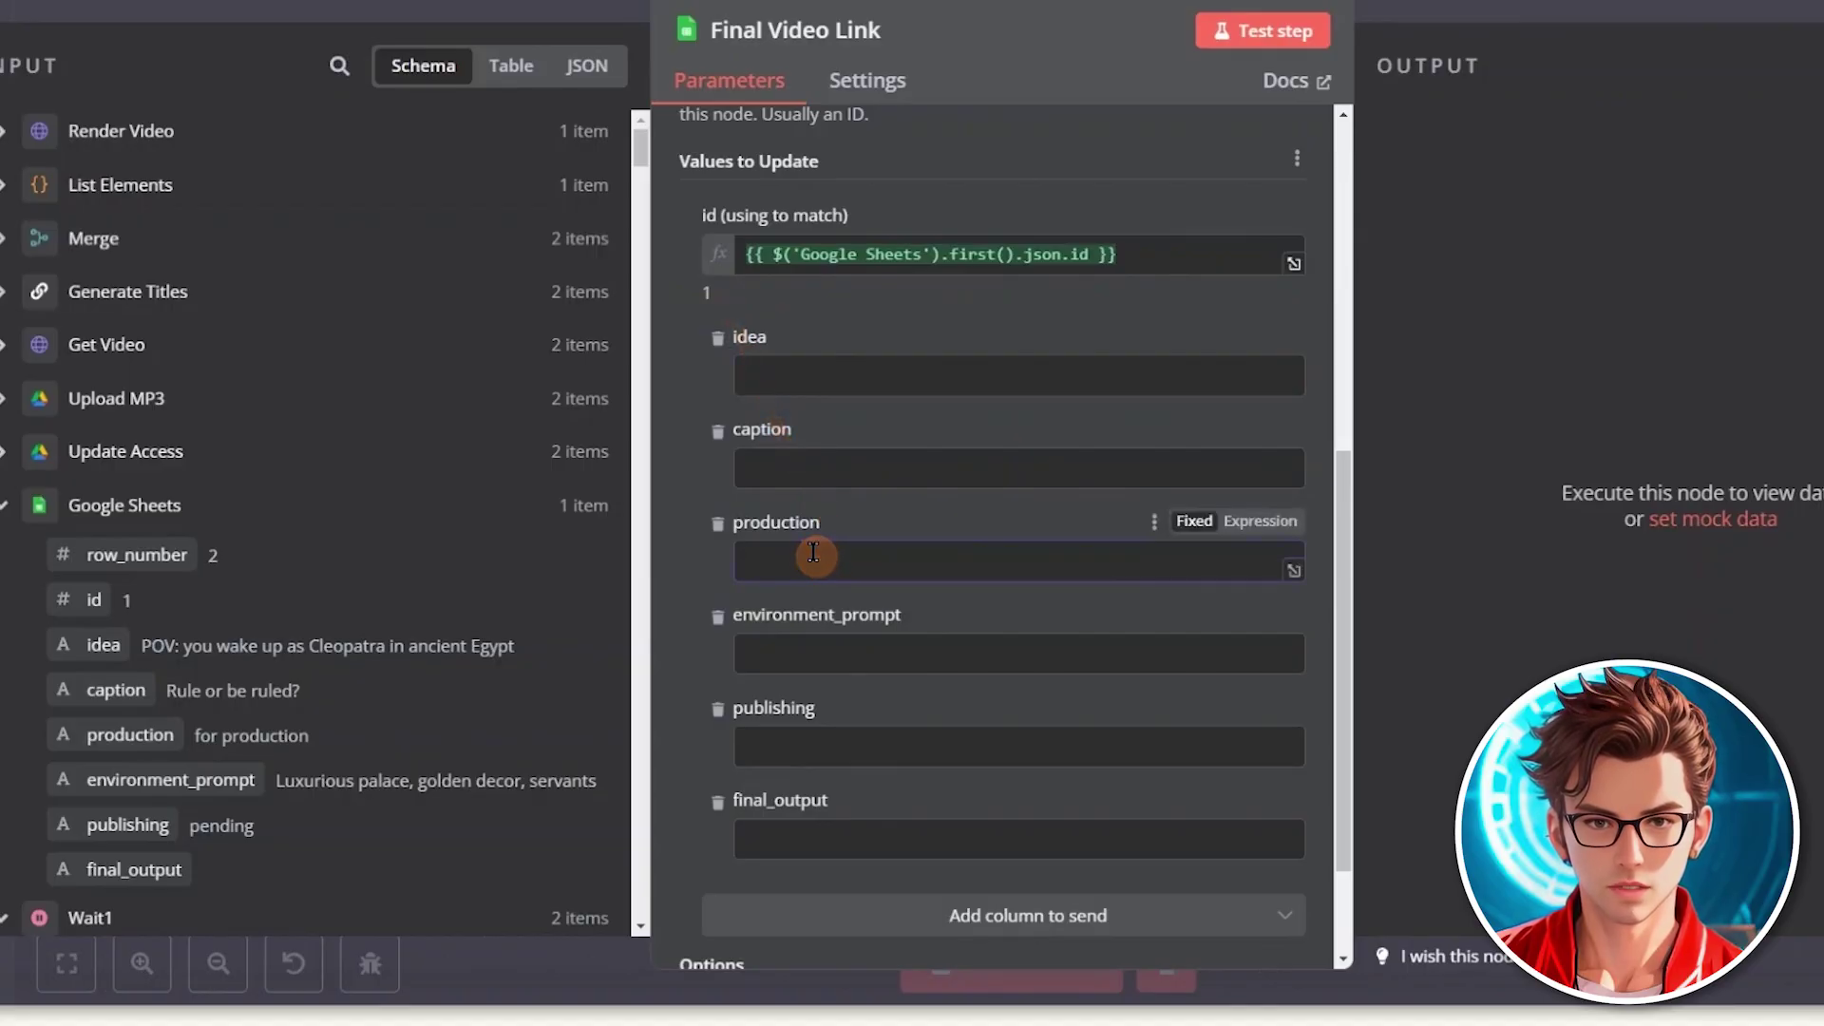
type("done")
scroll(814, 552, "down", 2)
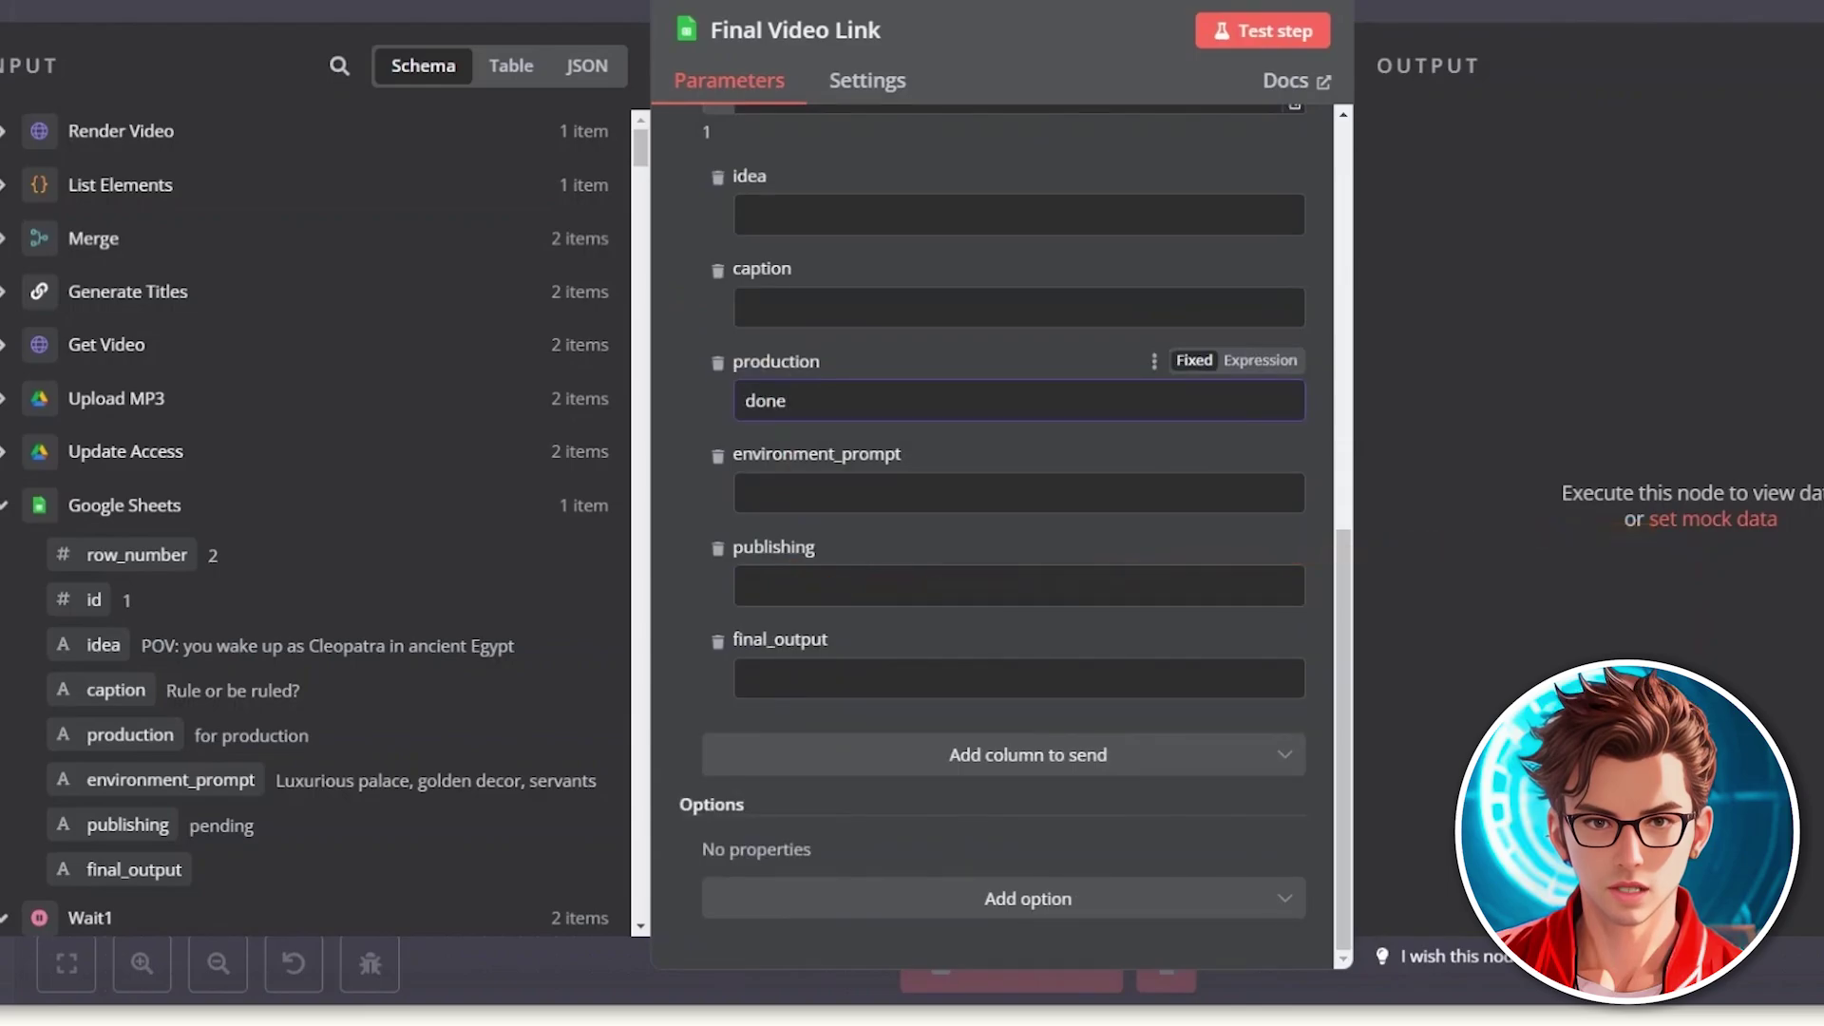
left_click(823, 598)
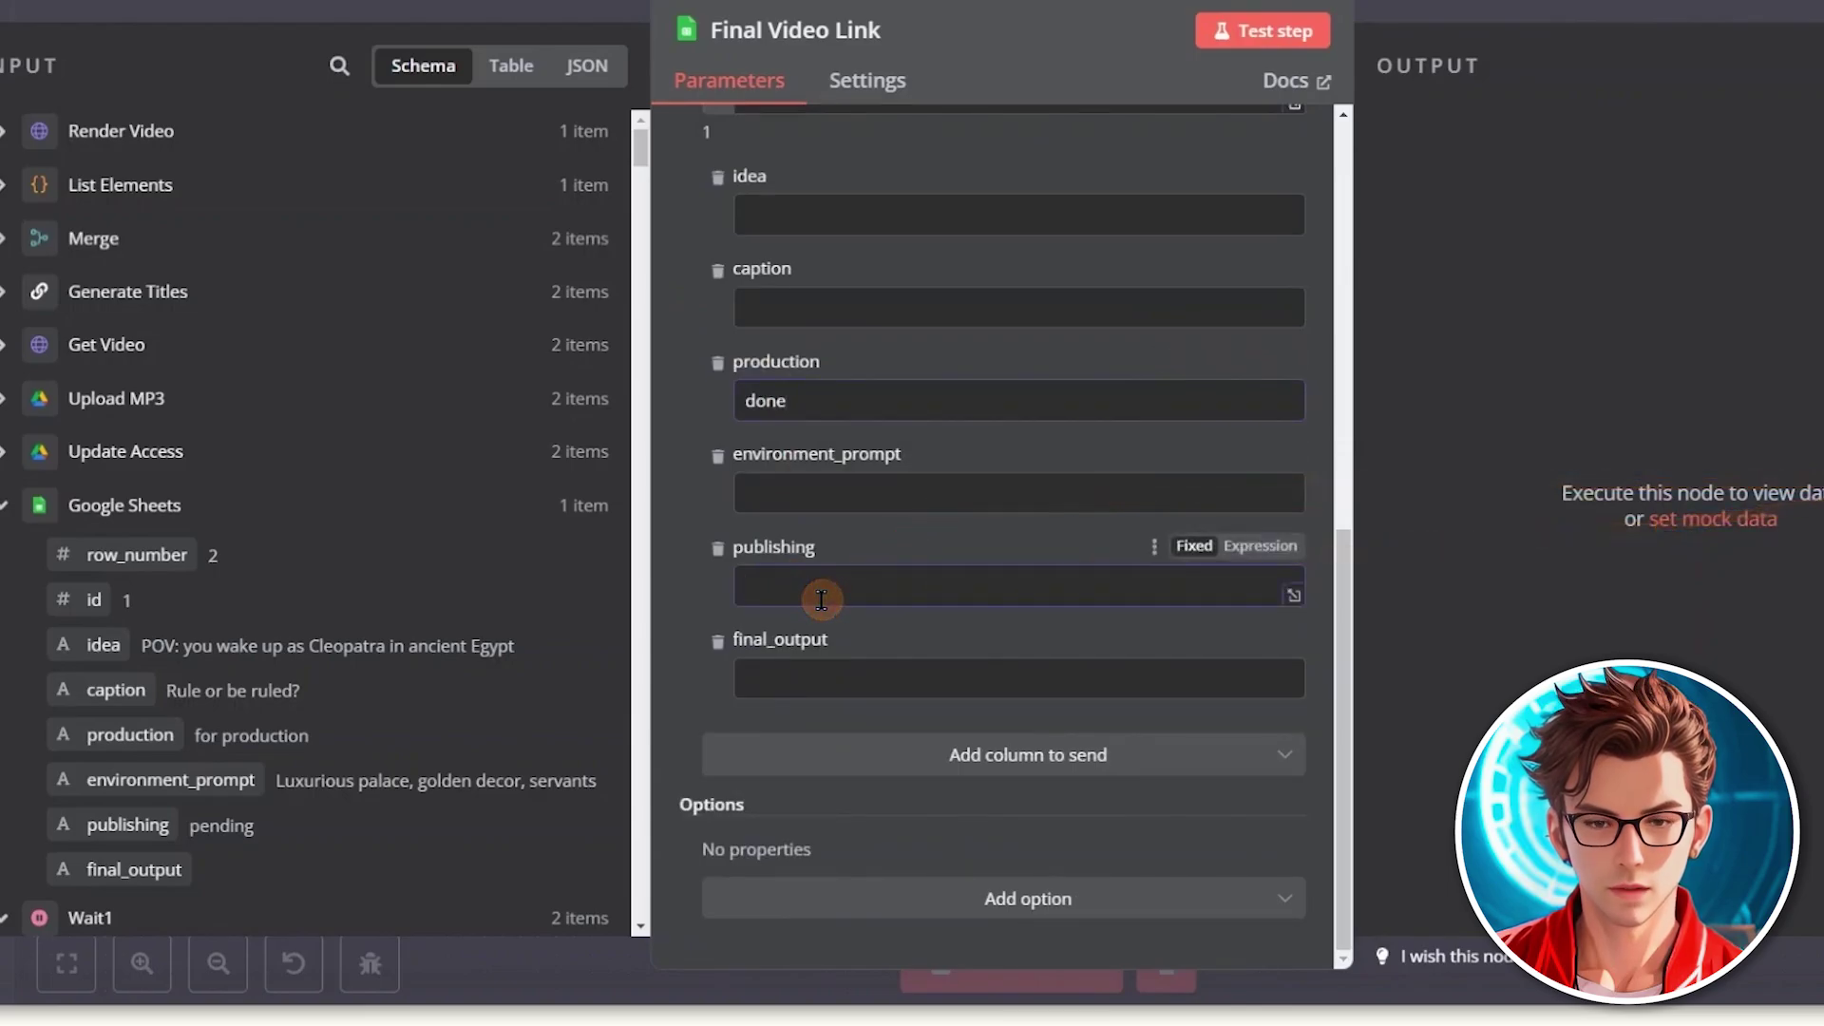
type("for publis")
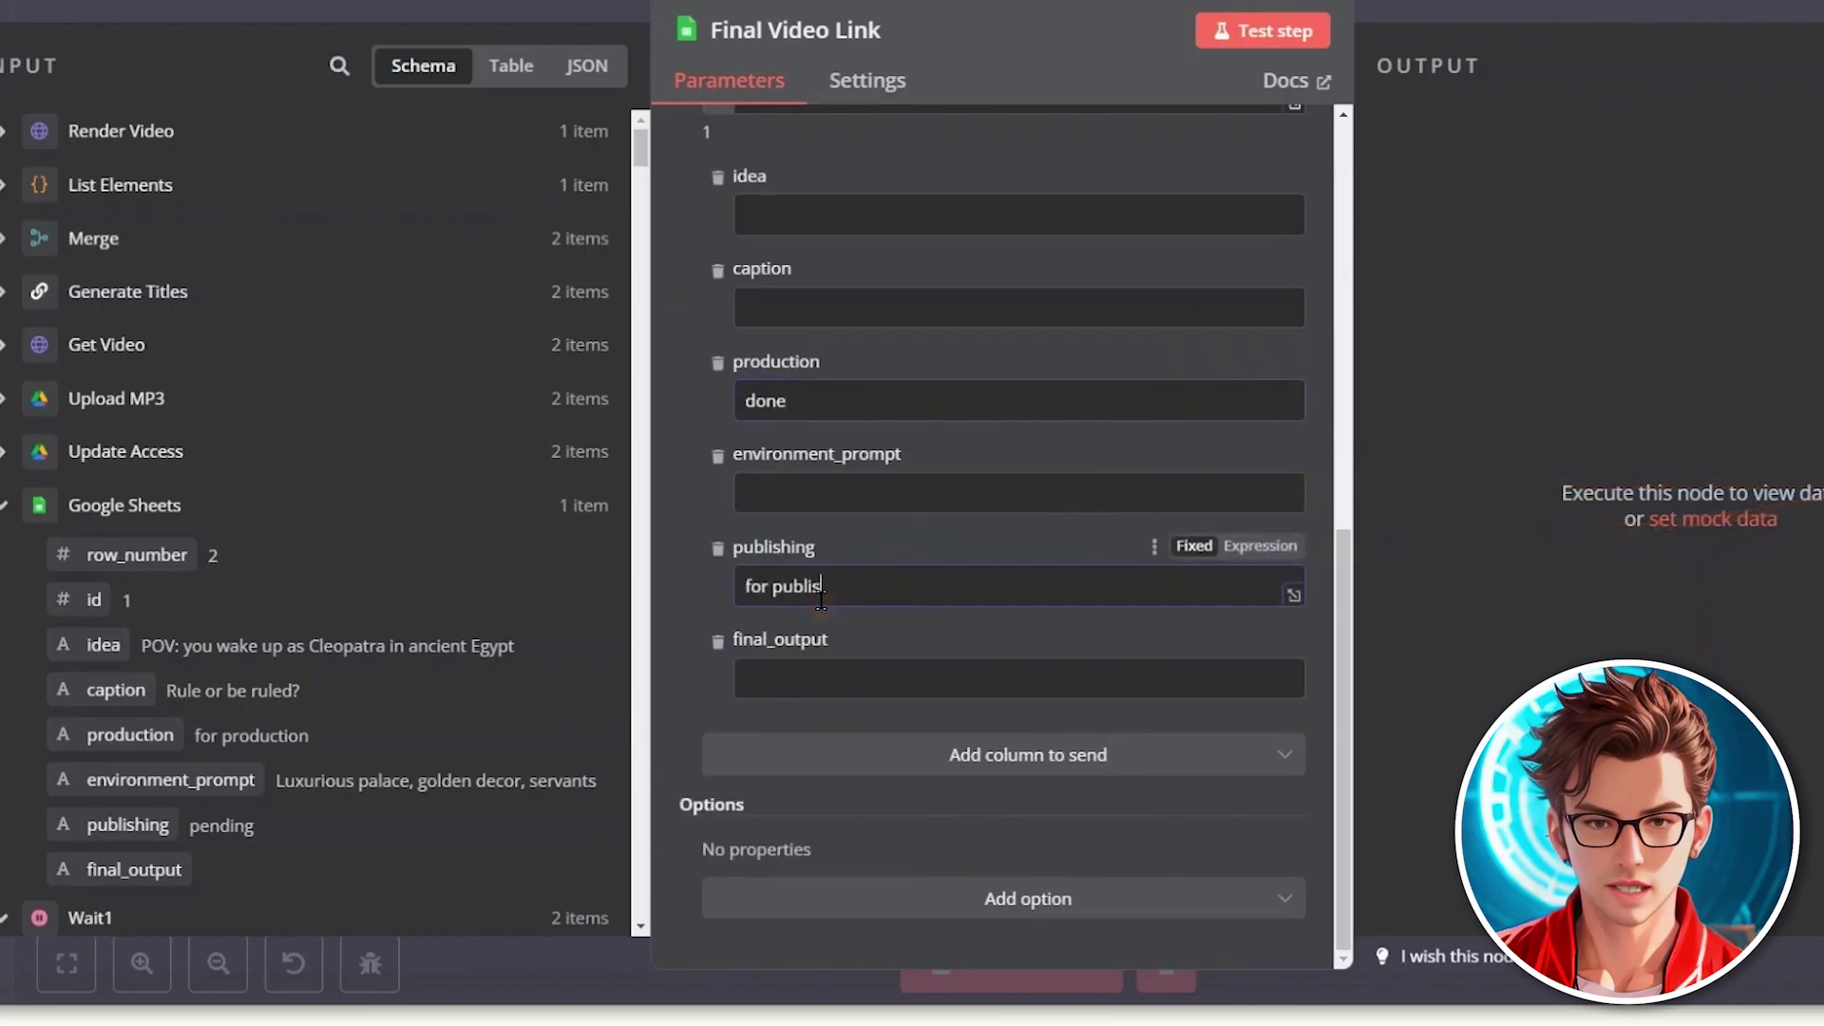
type("hing")
Step: Map final_output to the url from Render Video and test the Final Video Link step
left_click(783, 669)
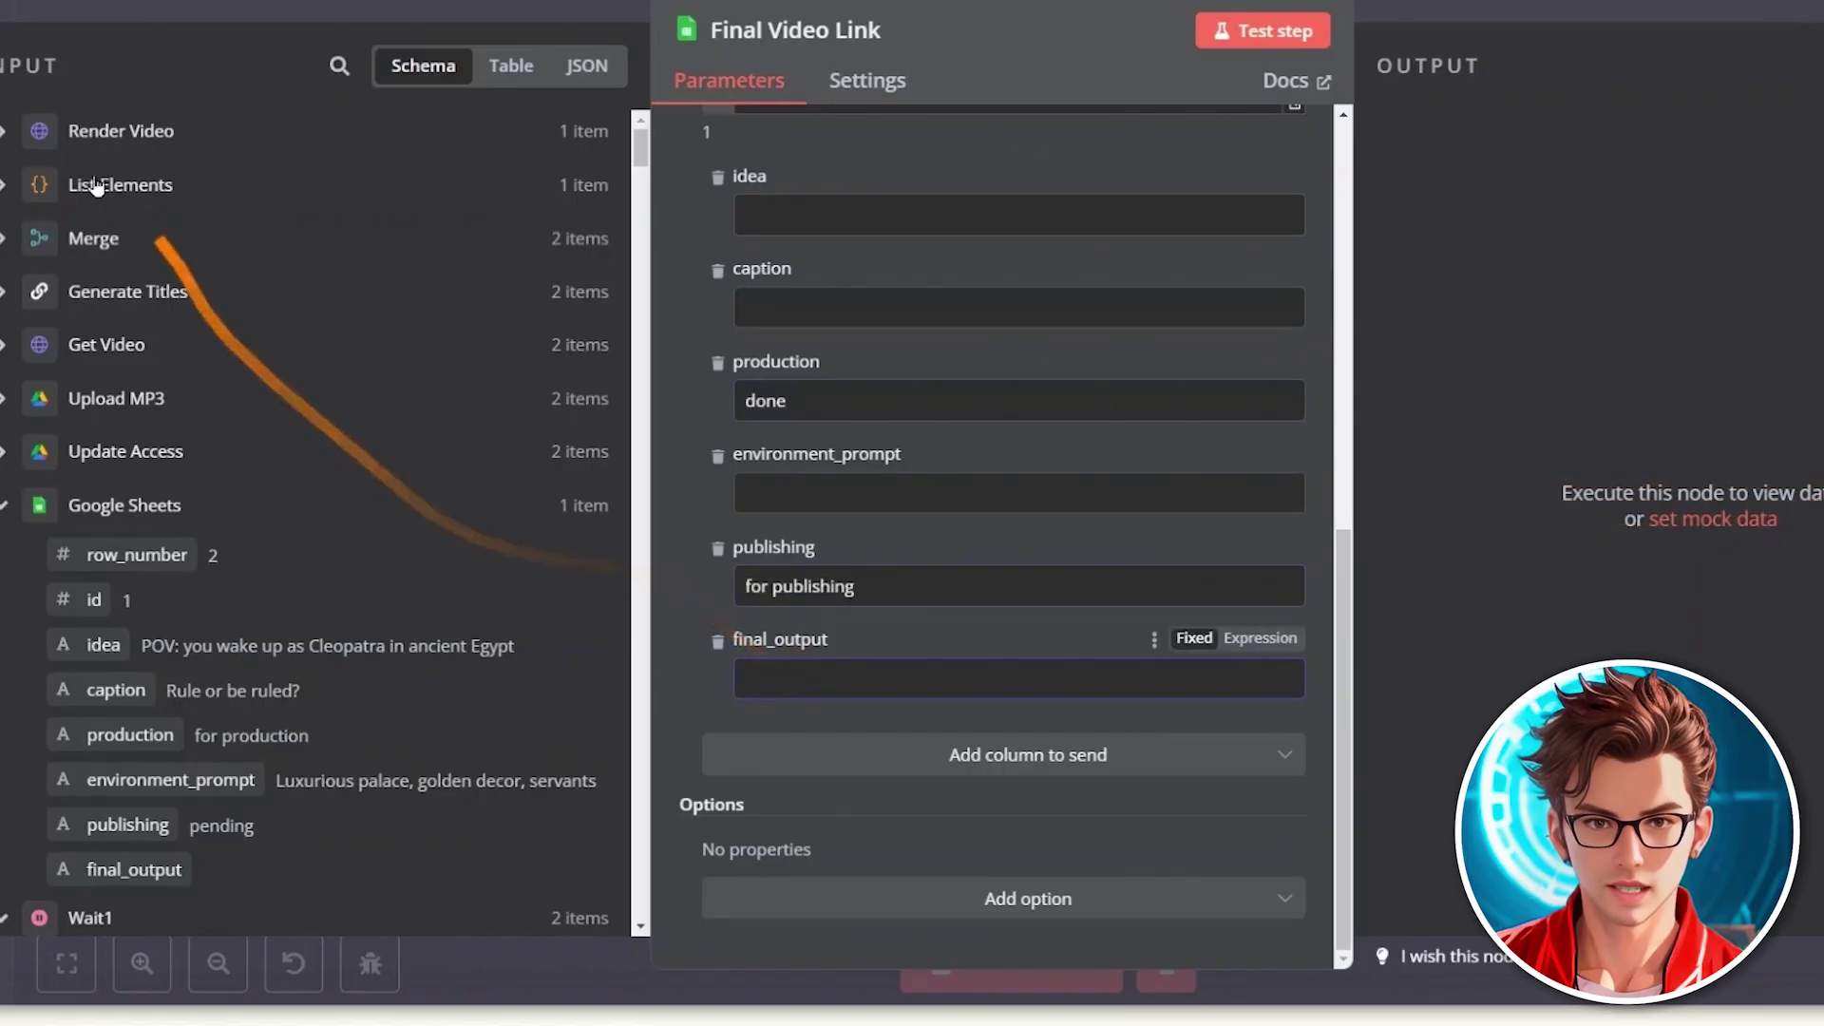
left_click(4, 132)
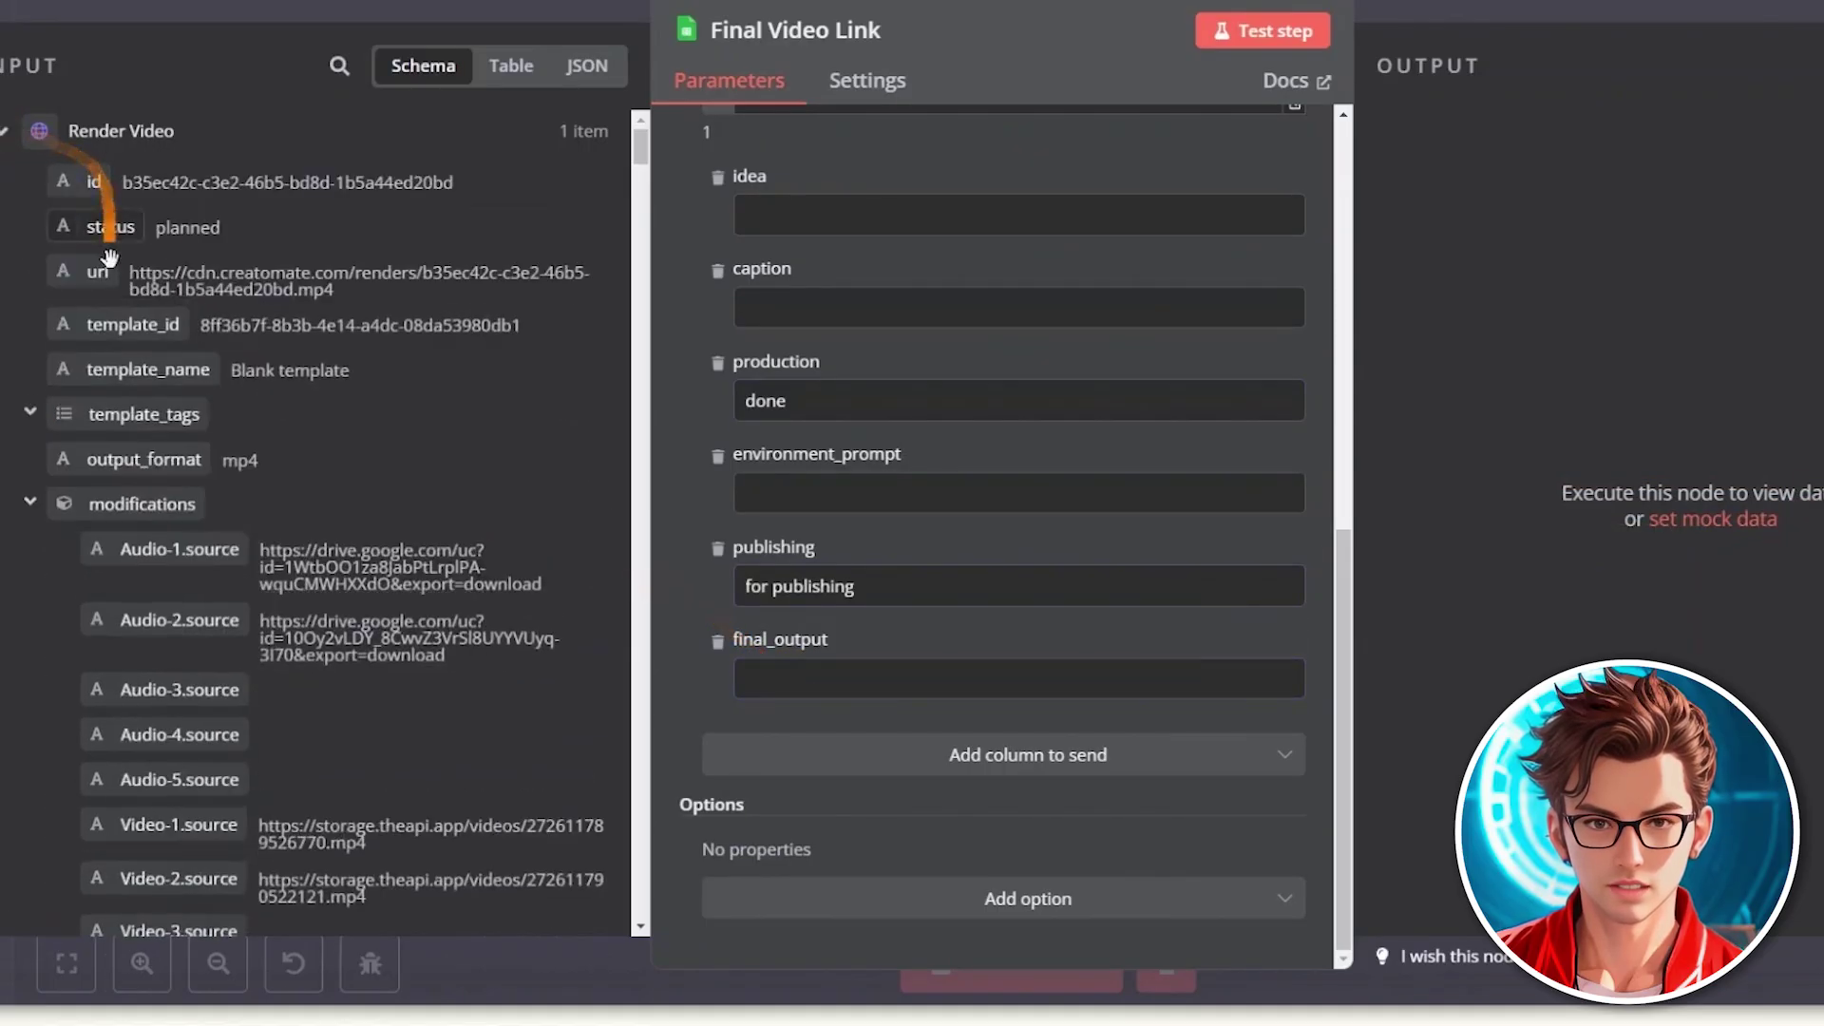
left_click_drag(92, 275, 893, 682)
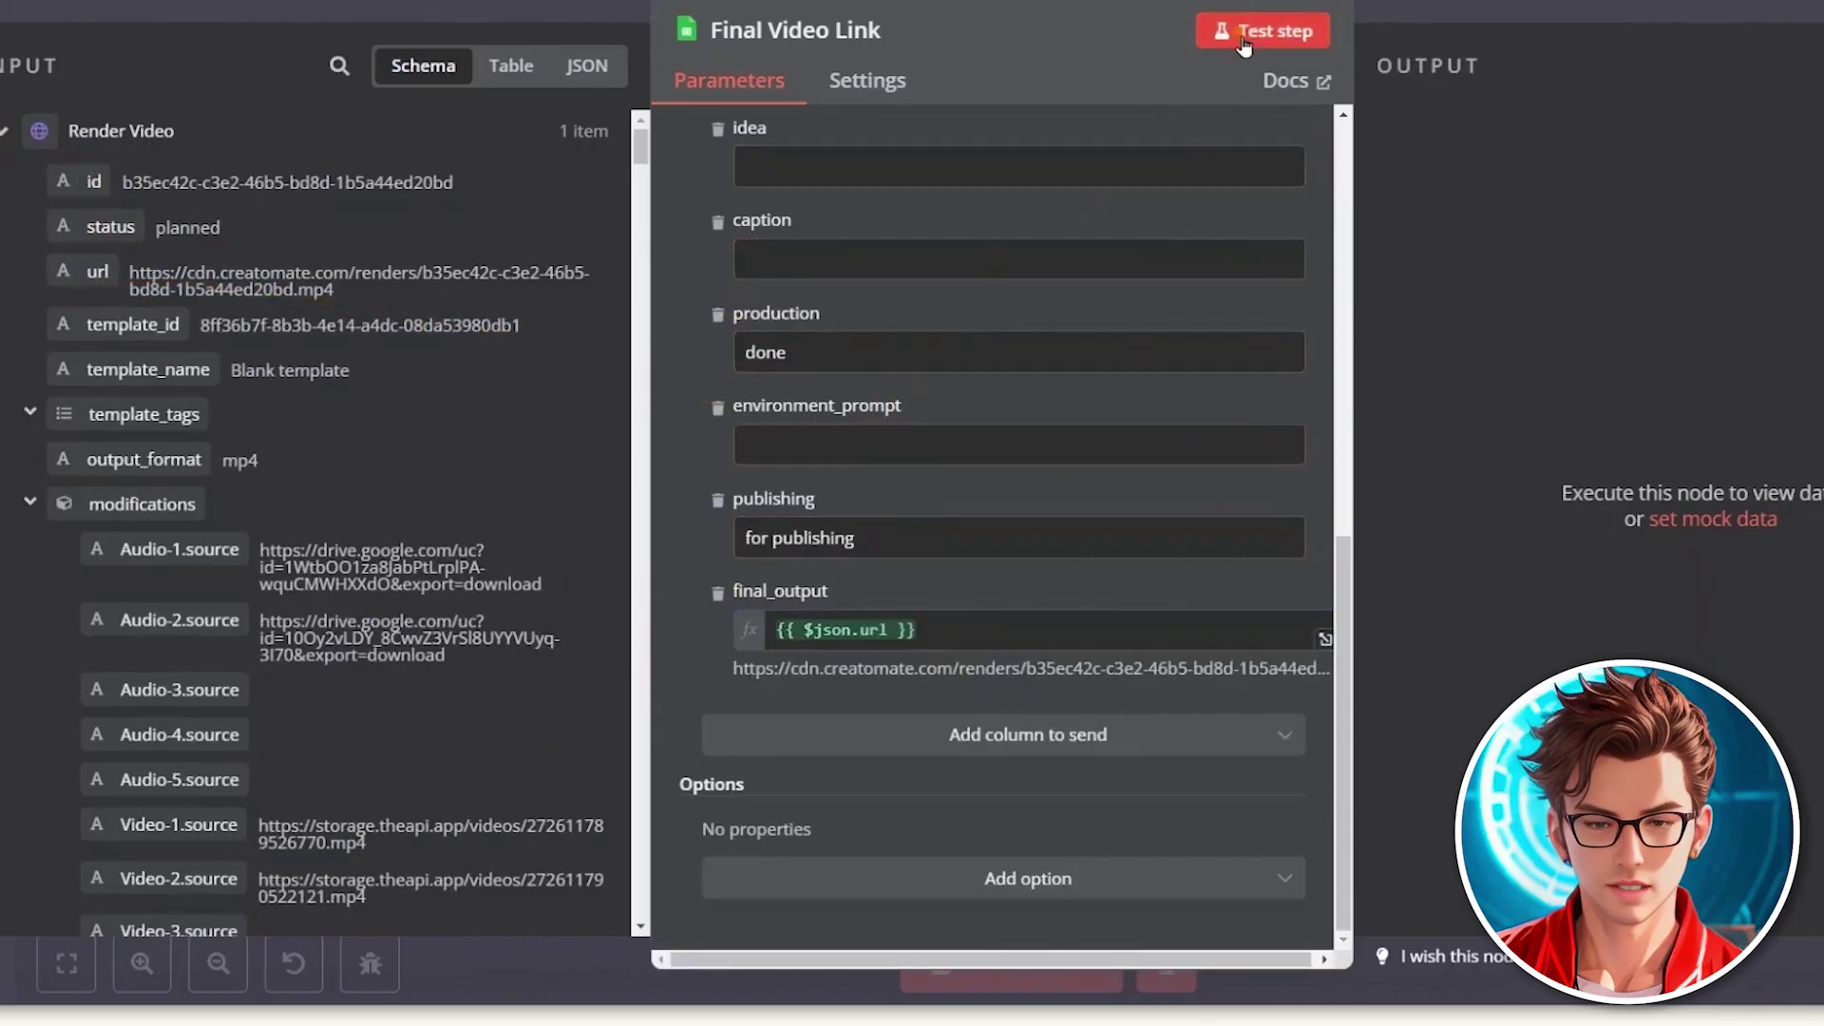
left_click(1242, 40)
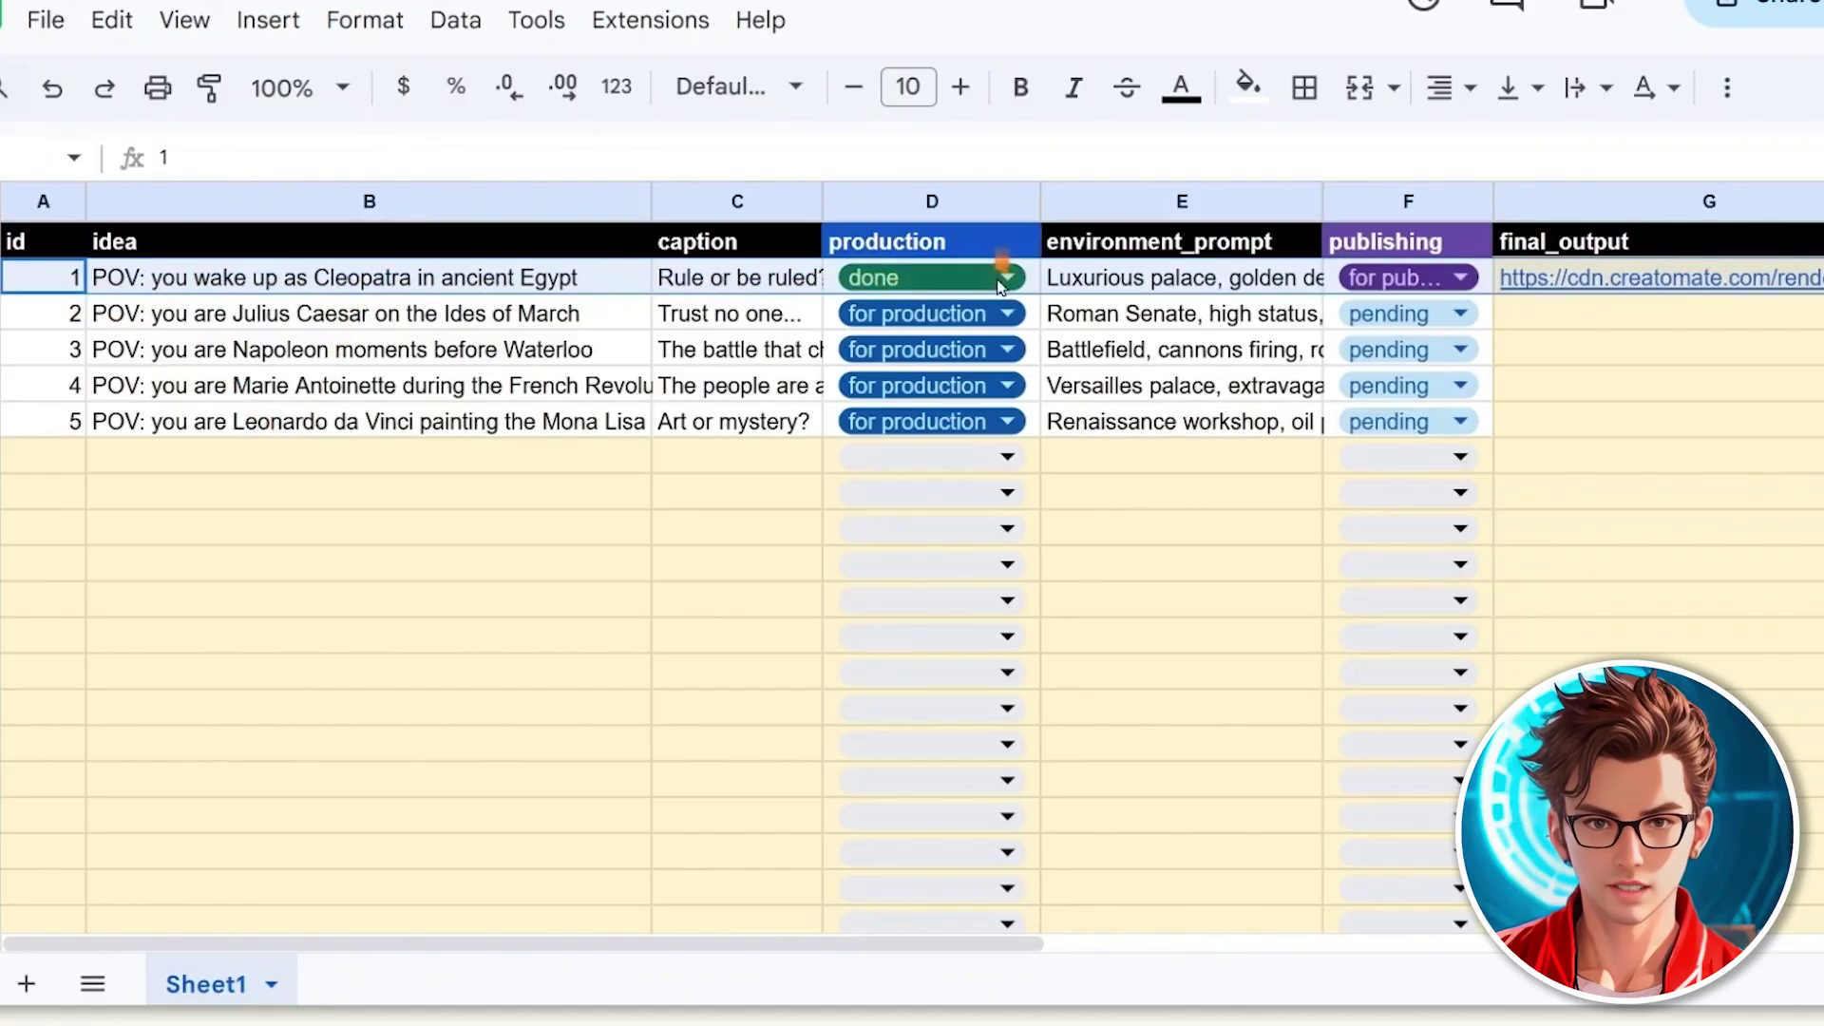
Step: Open the final_output link in the Cleopatra row of the spreadsheet and review the rendered video from its beginning
left_click(1581, 343)
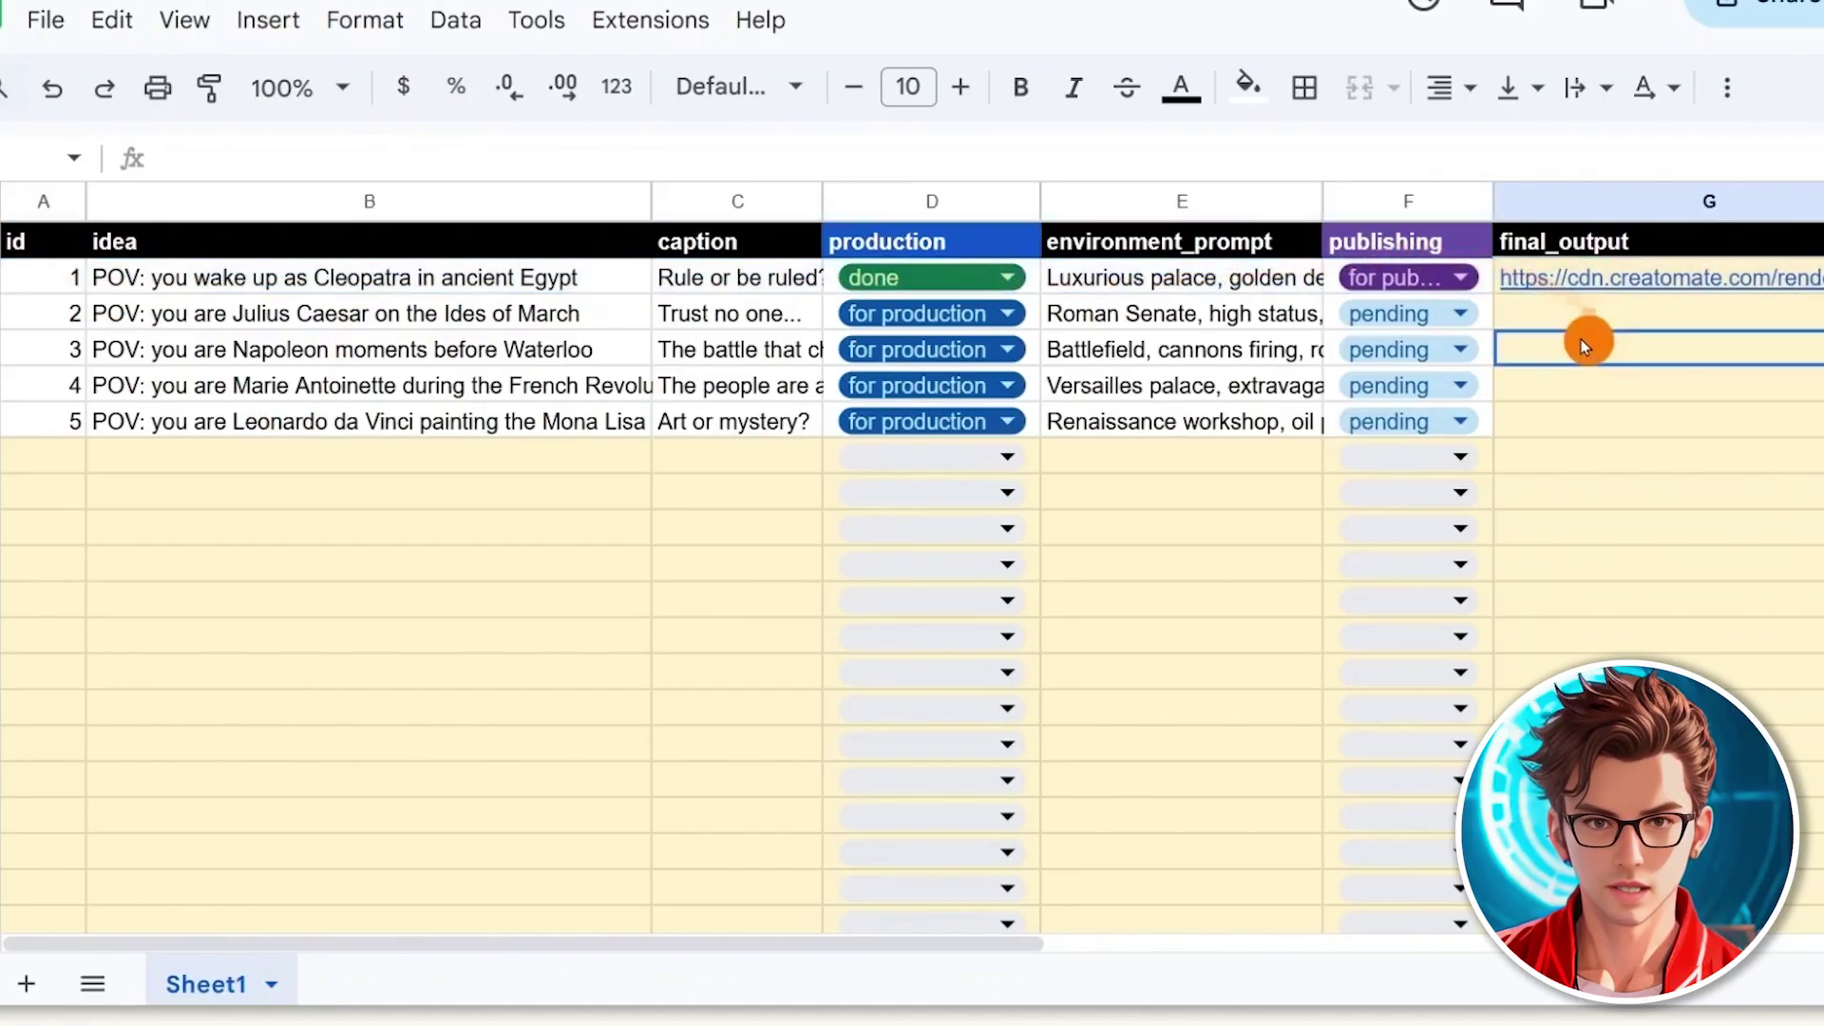
left_click(1444, 288)
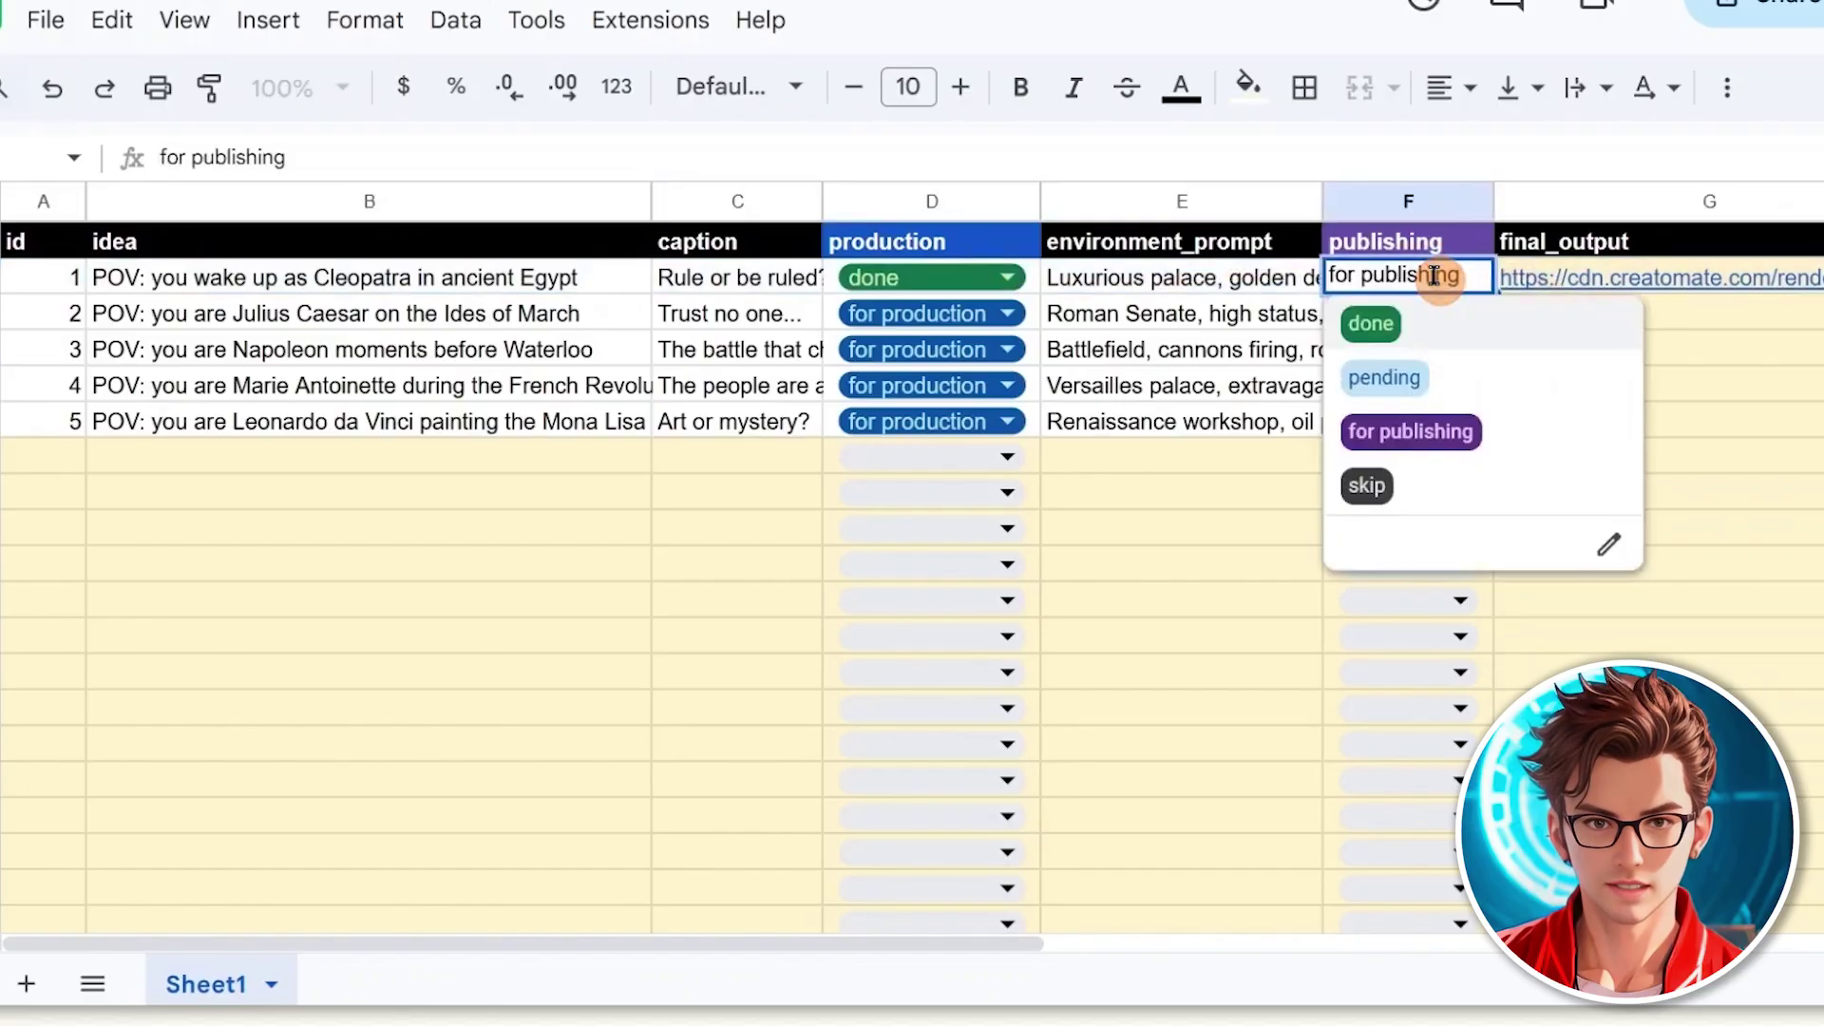
left_click(1766, 388)
mouse_move(1599, 283)
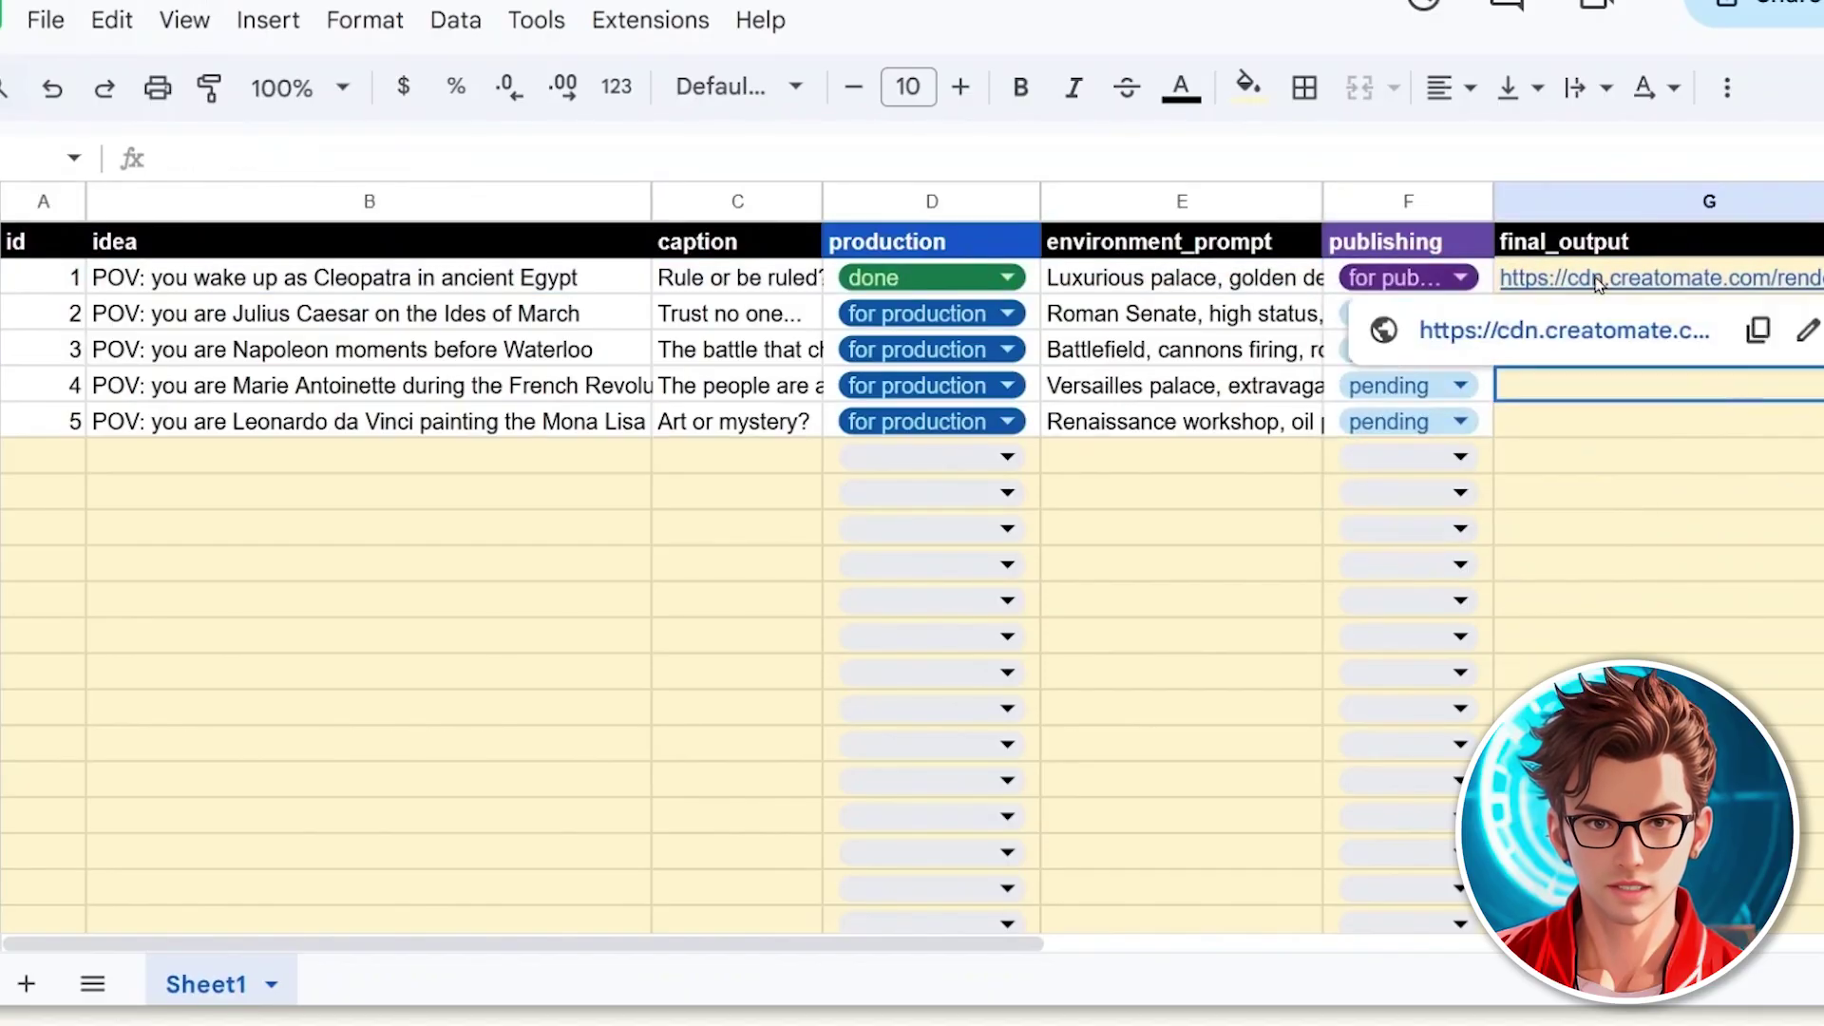
left_click(1604, 331)
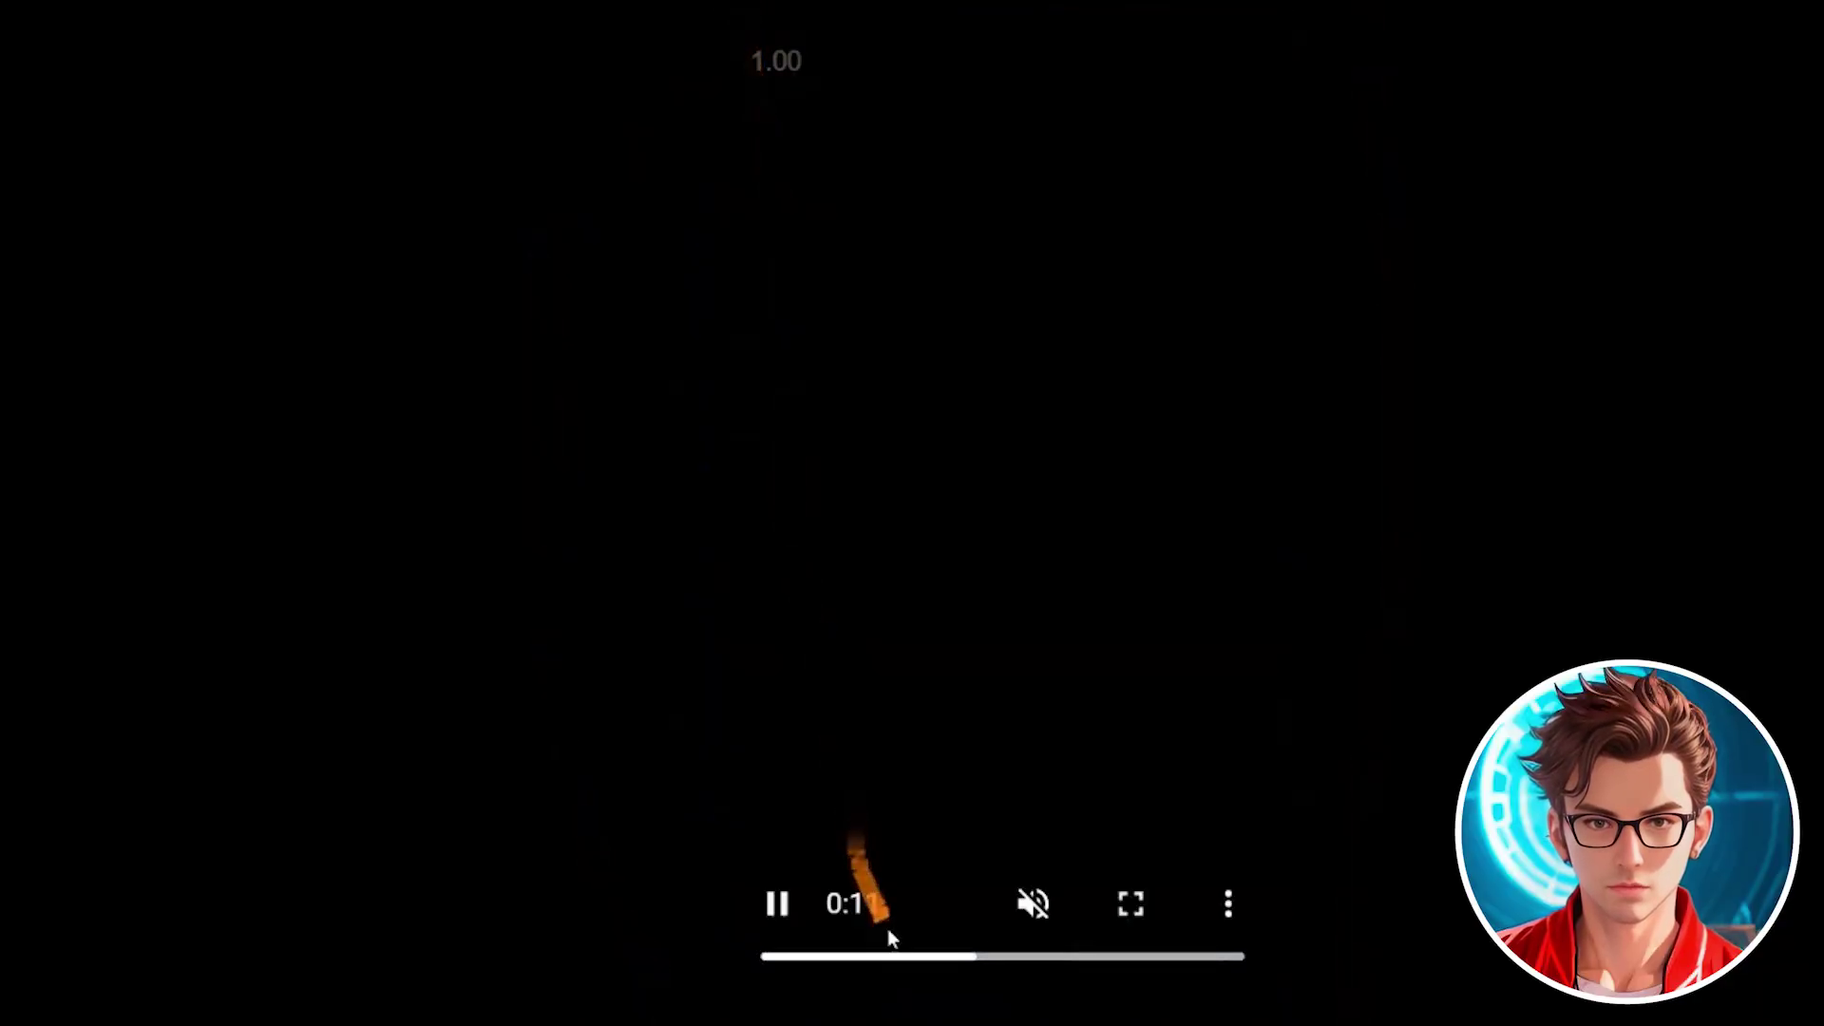
left_click_drag(1005, 958, 705, 958)
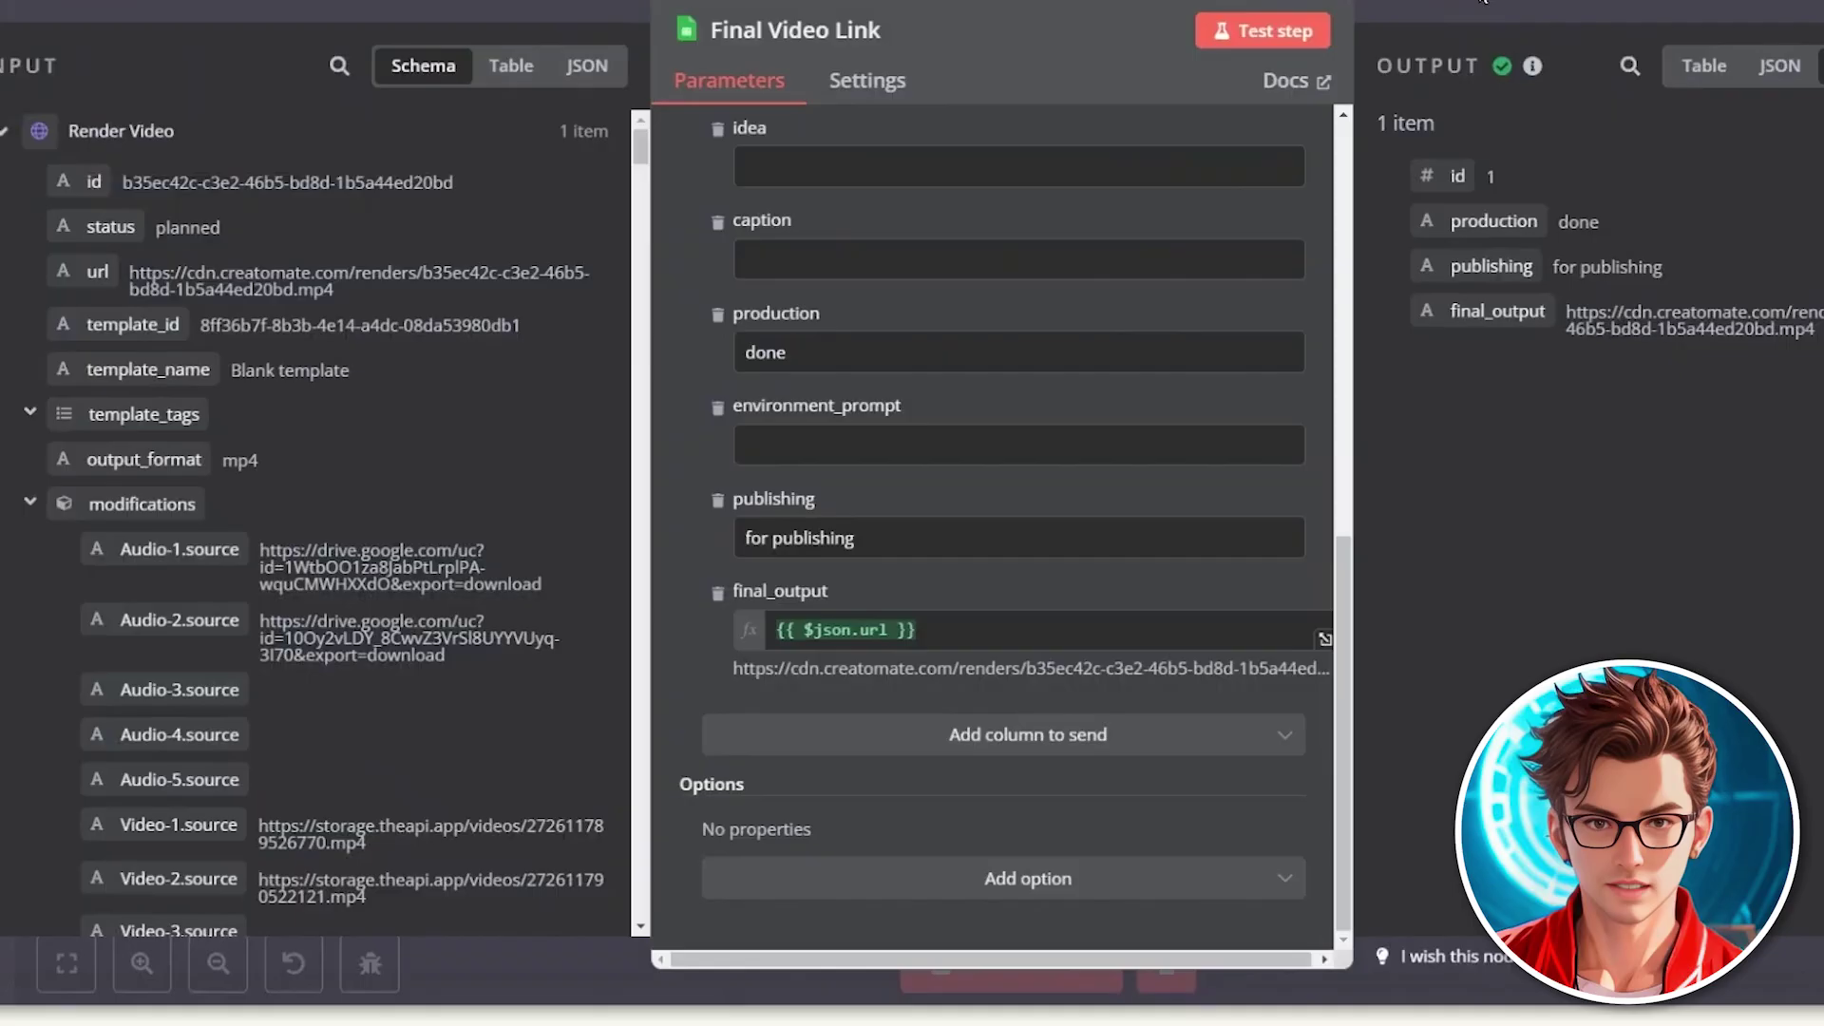
Step: Check the wait amounts in the Wait1 node under Generate Videos and the Wait node under Generate Images
left_click(1484, 3)
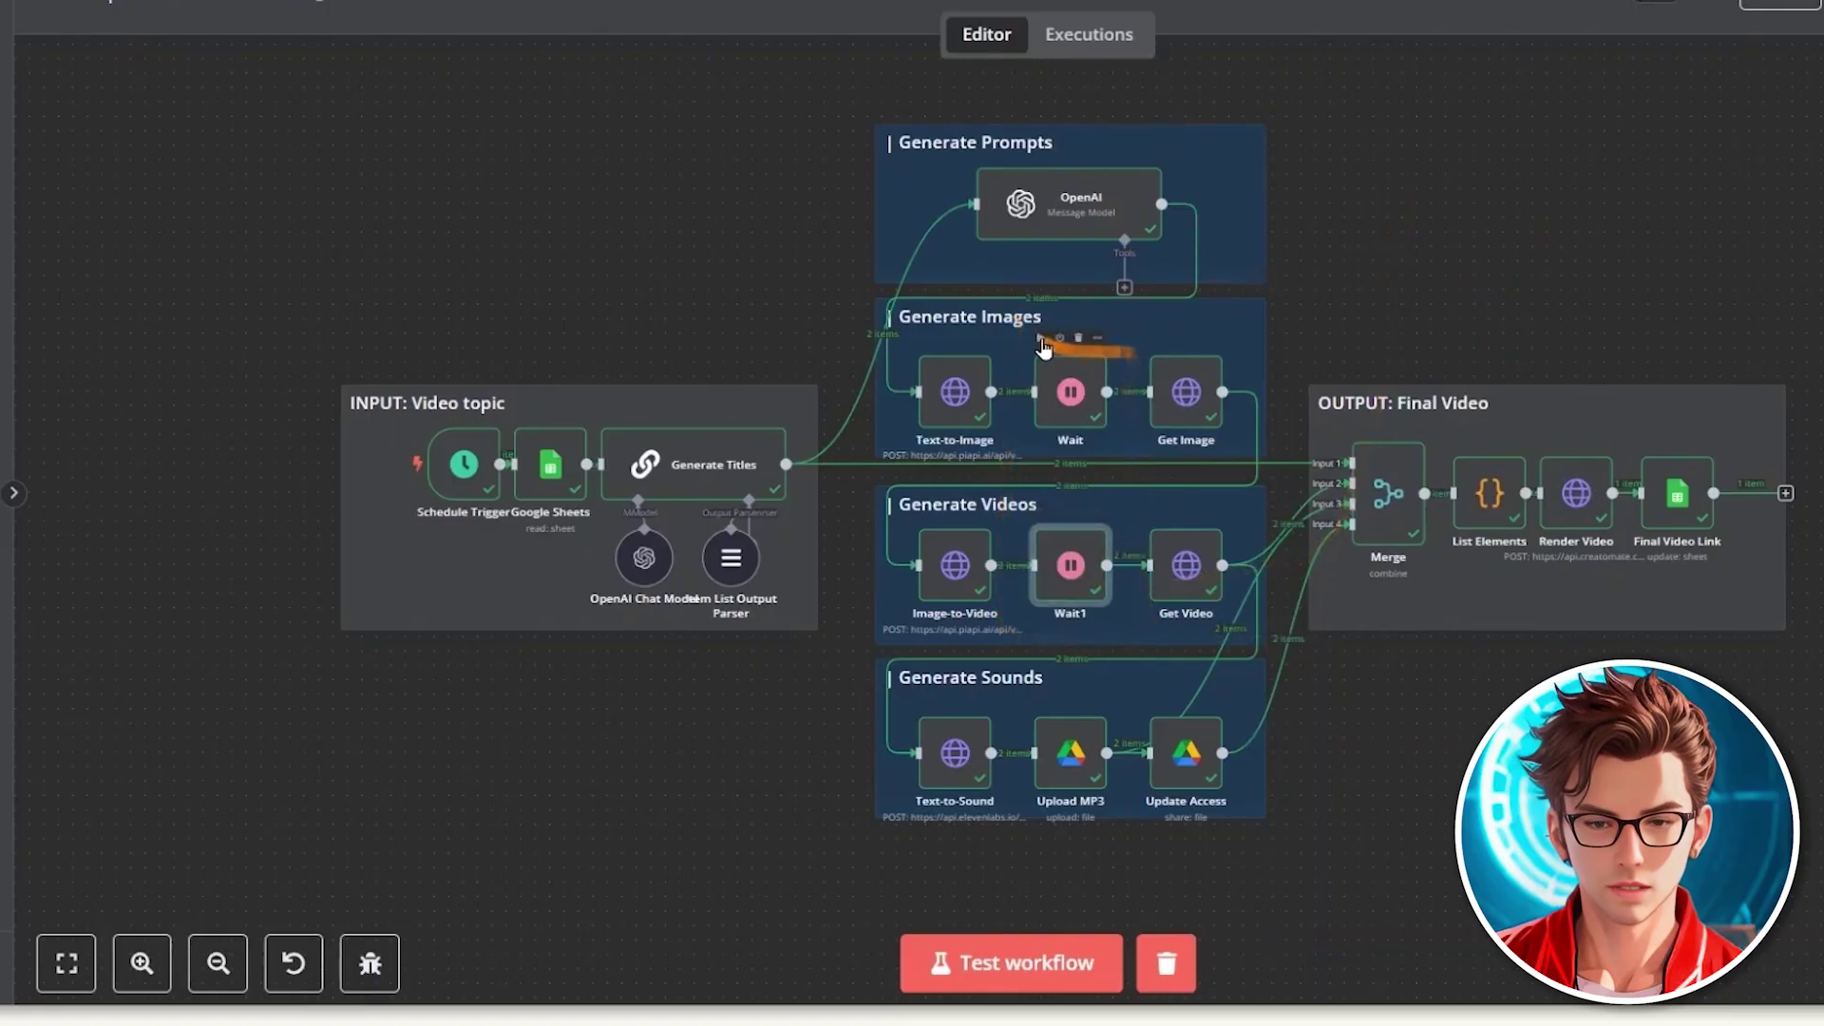
double_click(1071, 576)
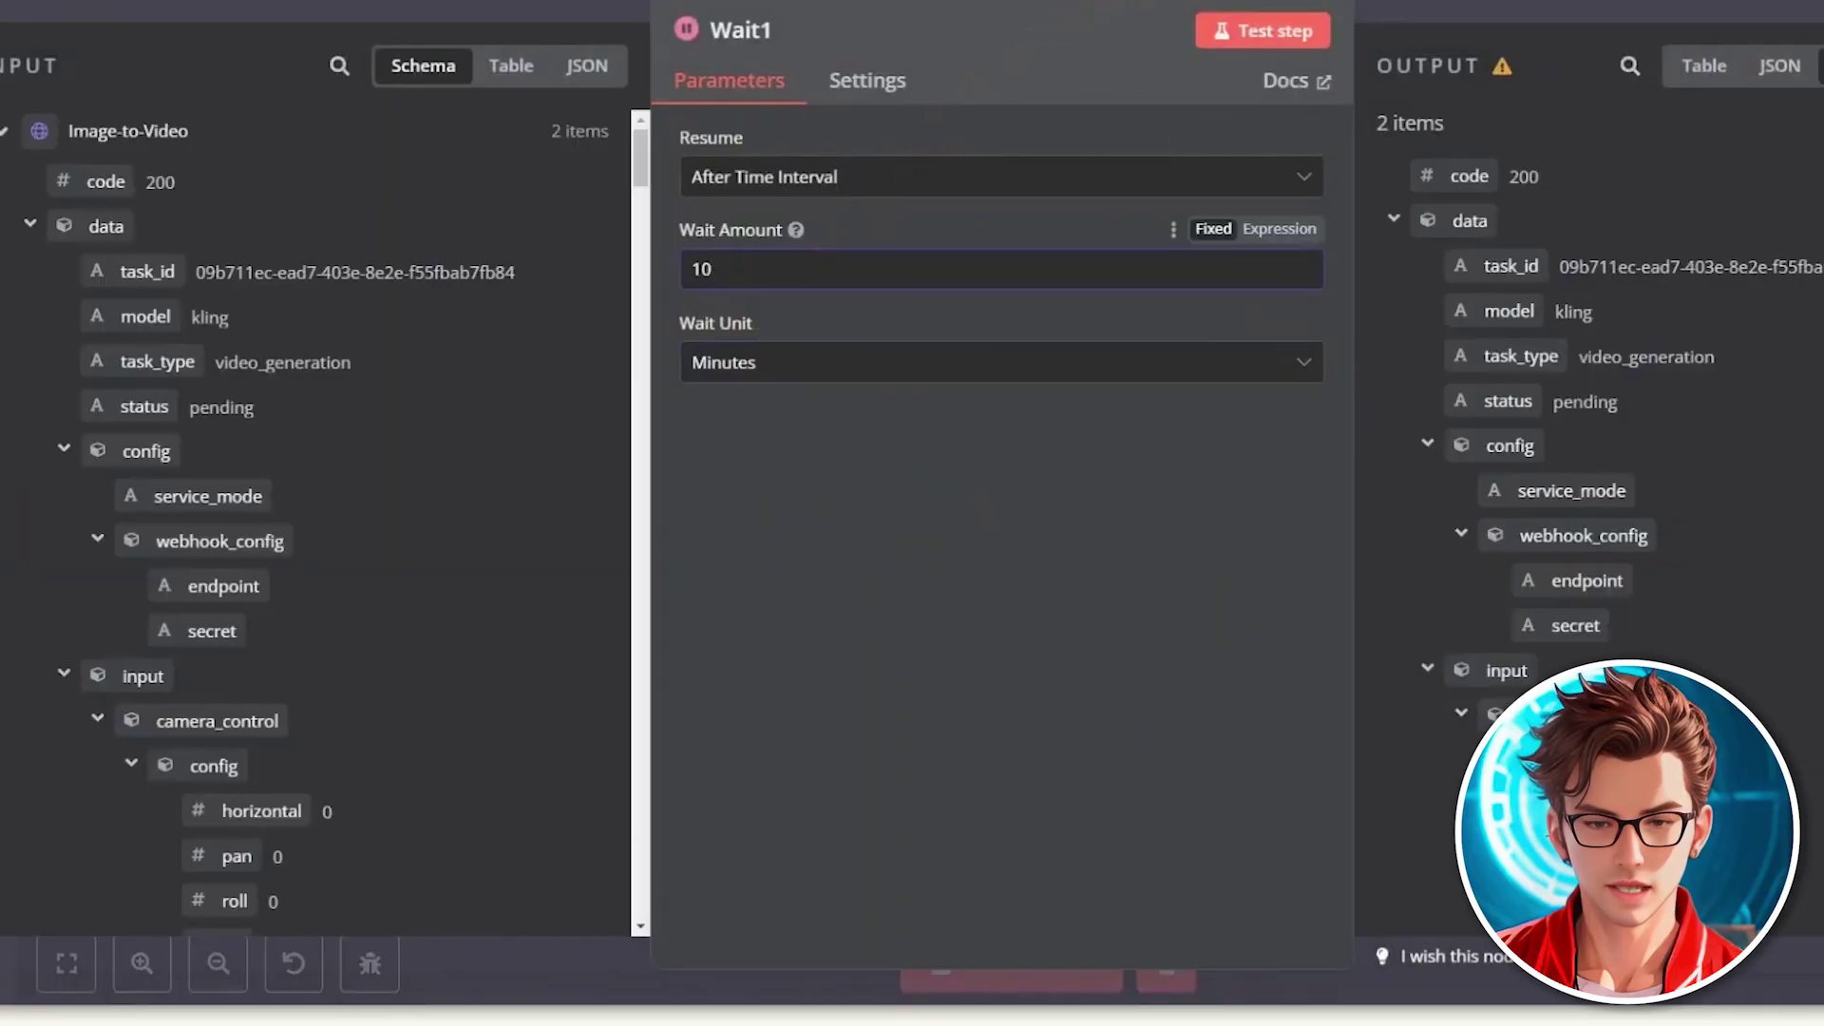
left_click(1179, 1)
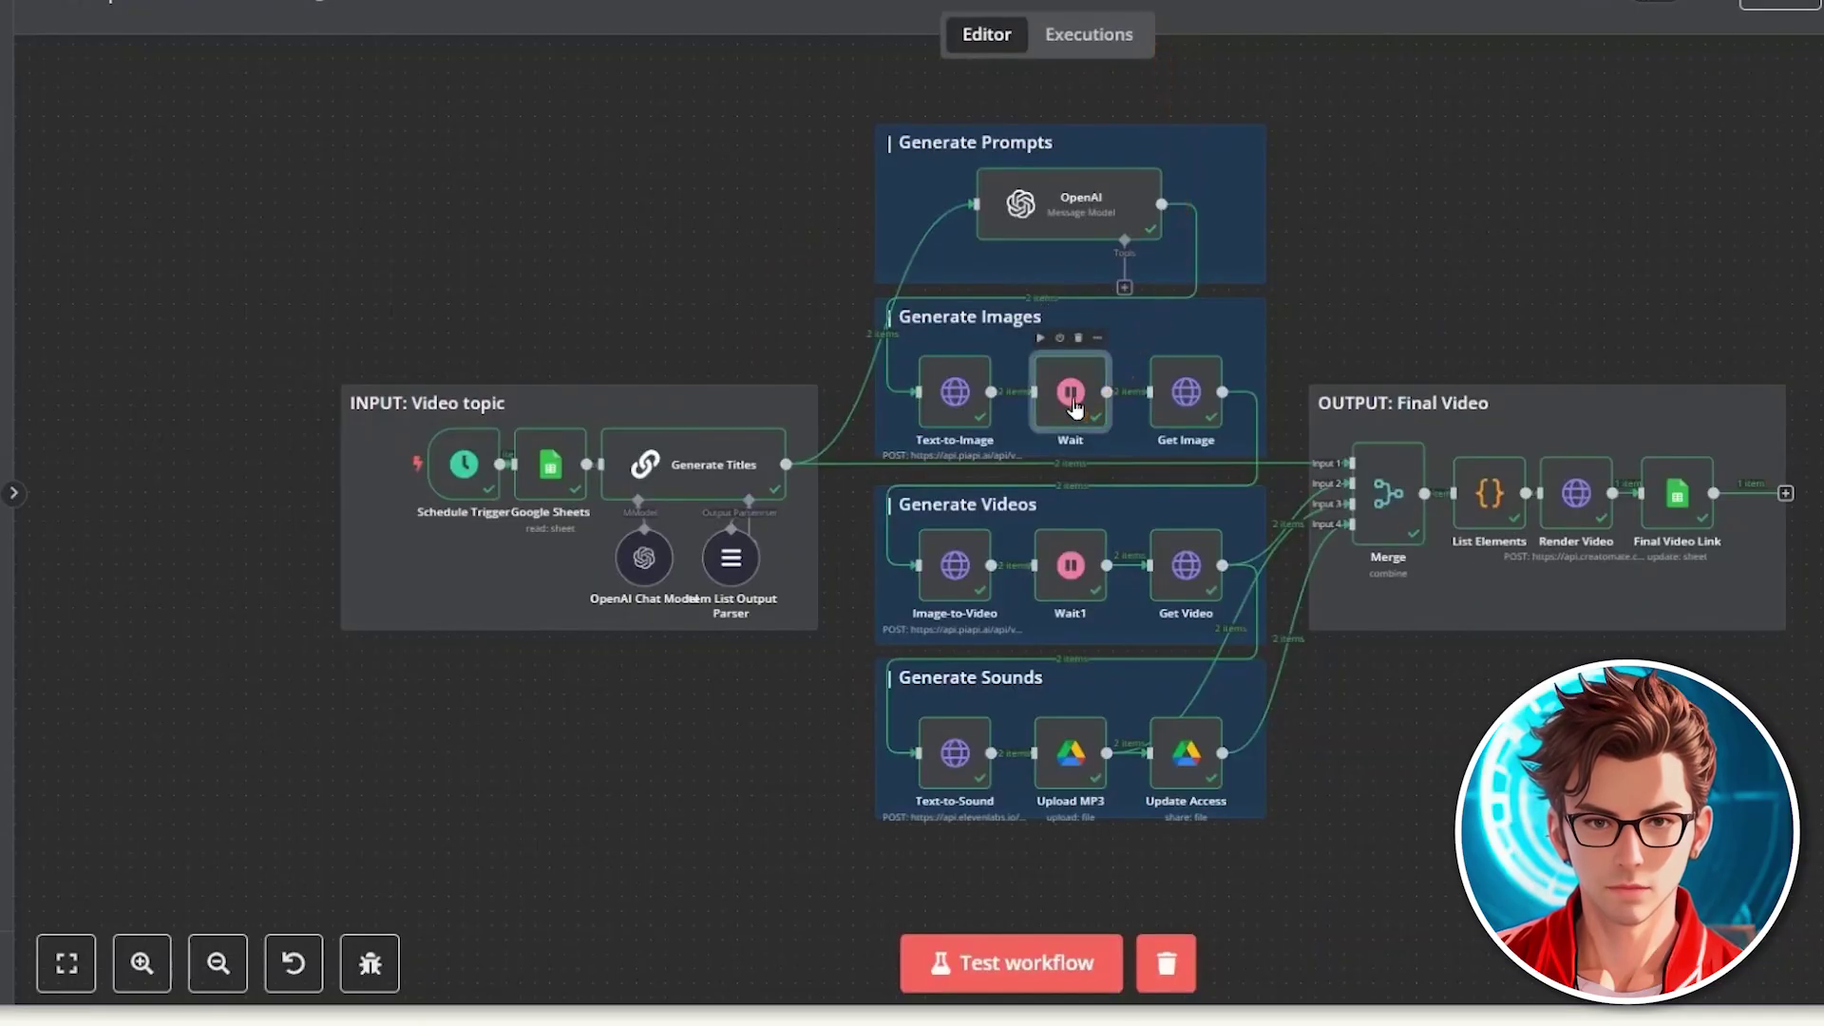
double_click(1074, 405)
double_click(757, 266)
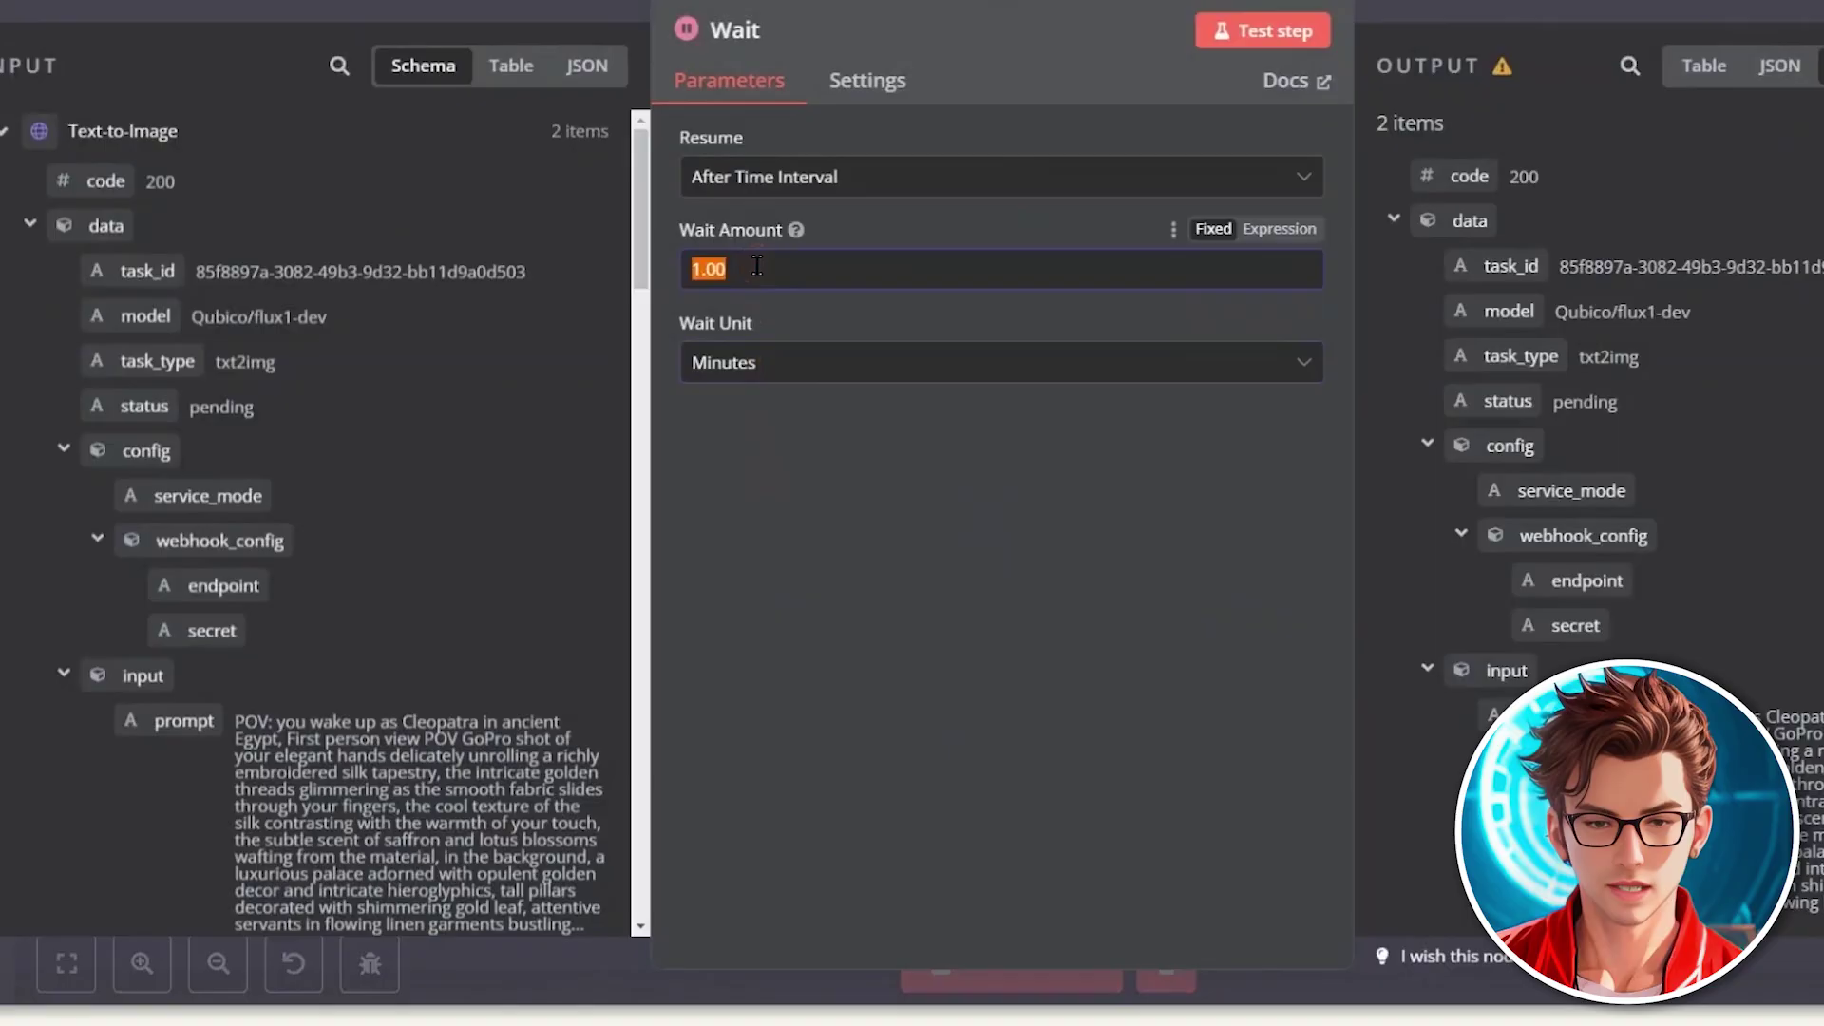
left_click(784, 2)
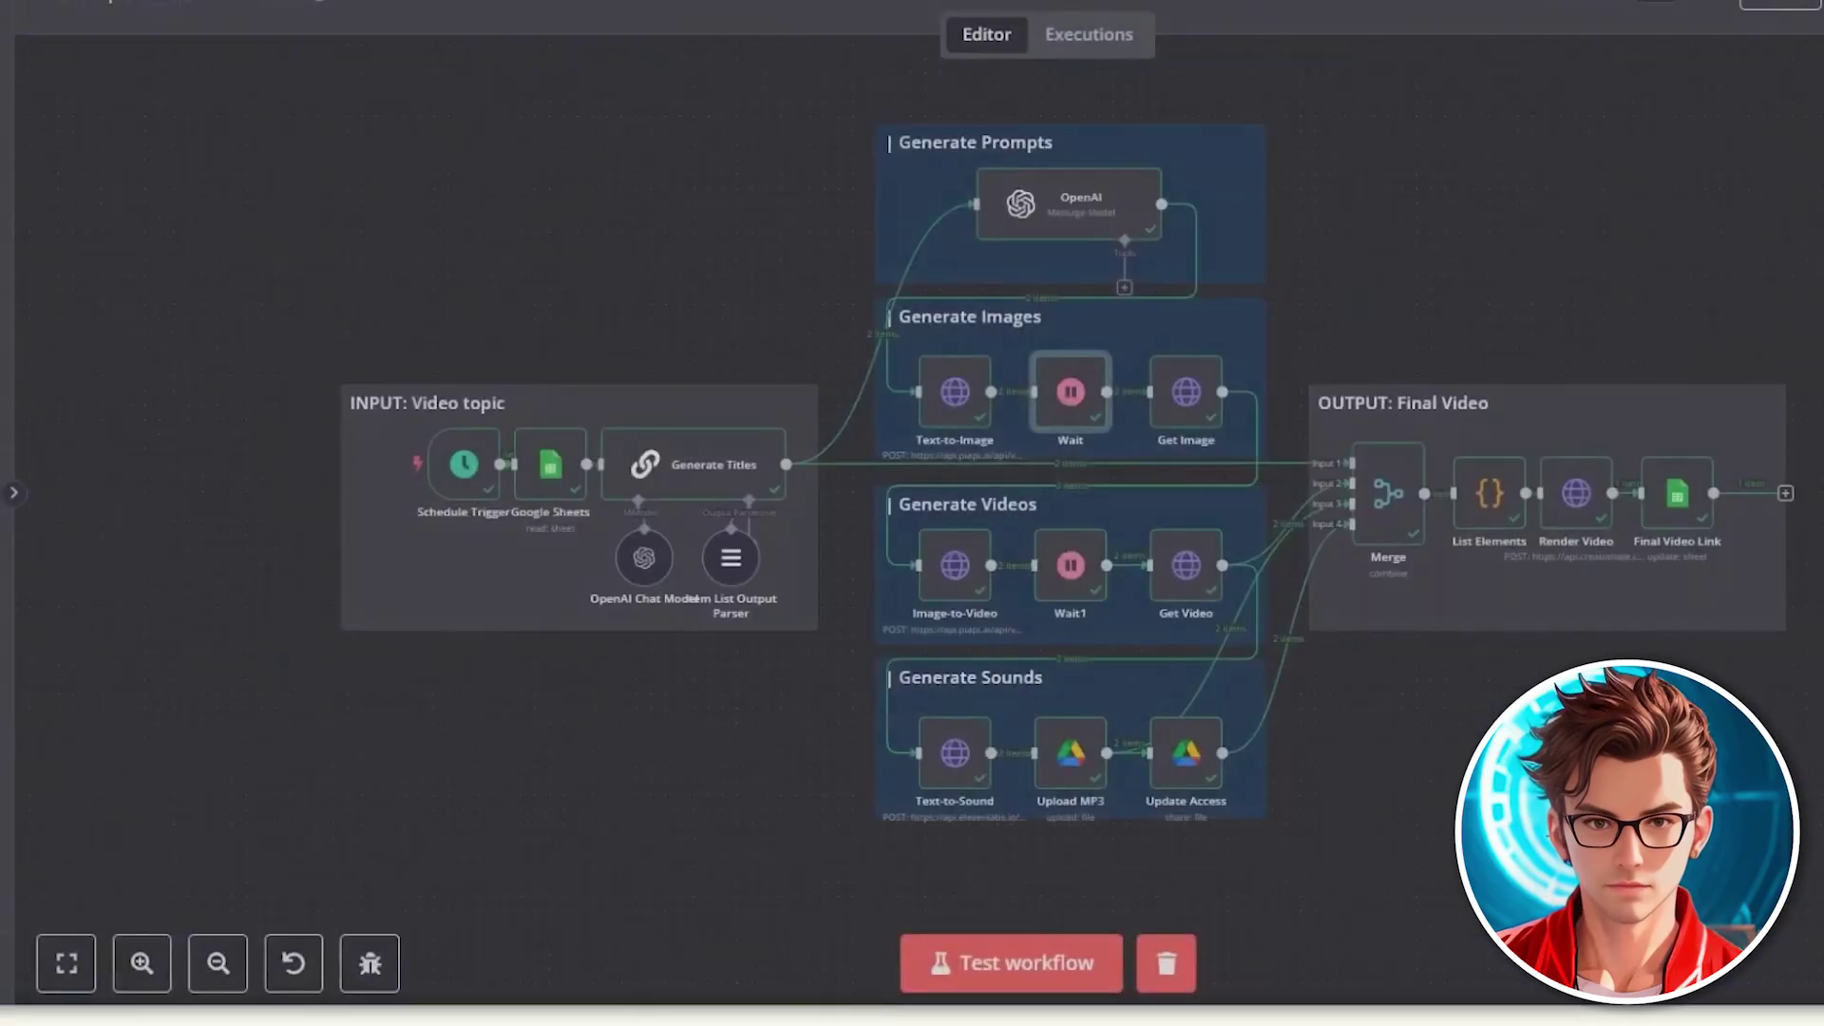
Step: Set the Item List Output Parser's number of items to 5 and test the whole workflow
left_click_drag(1453, 169, 1507, 175)
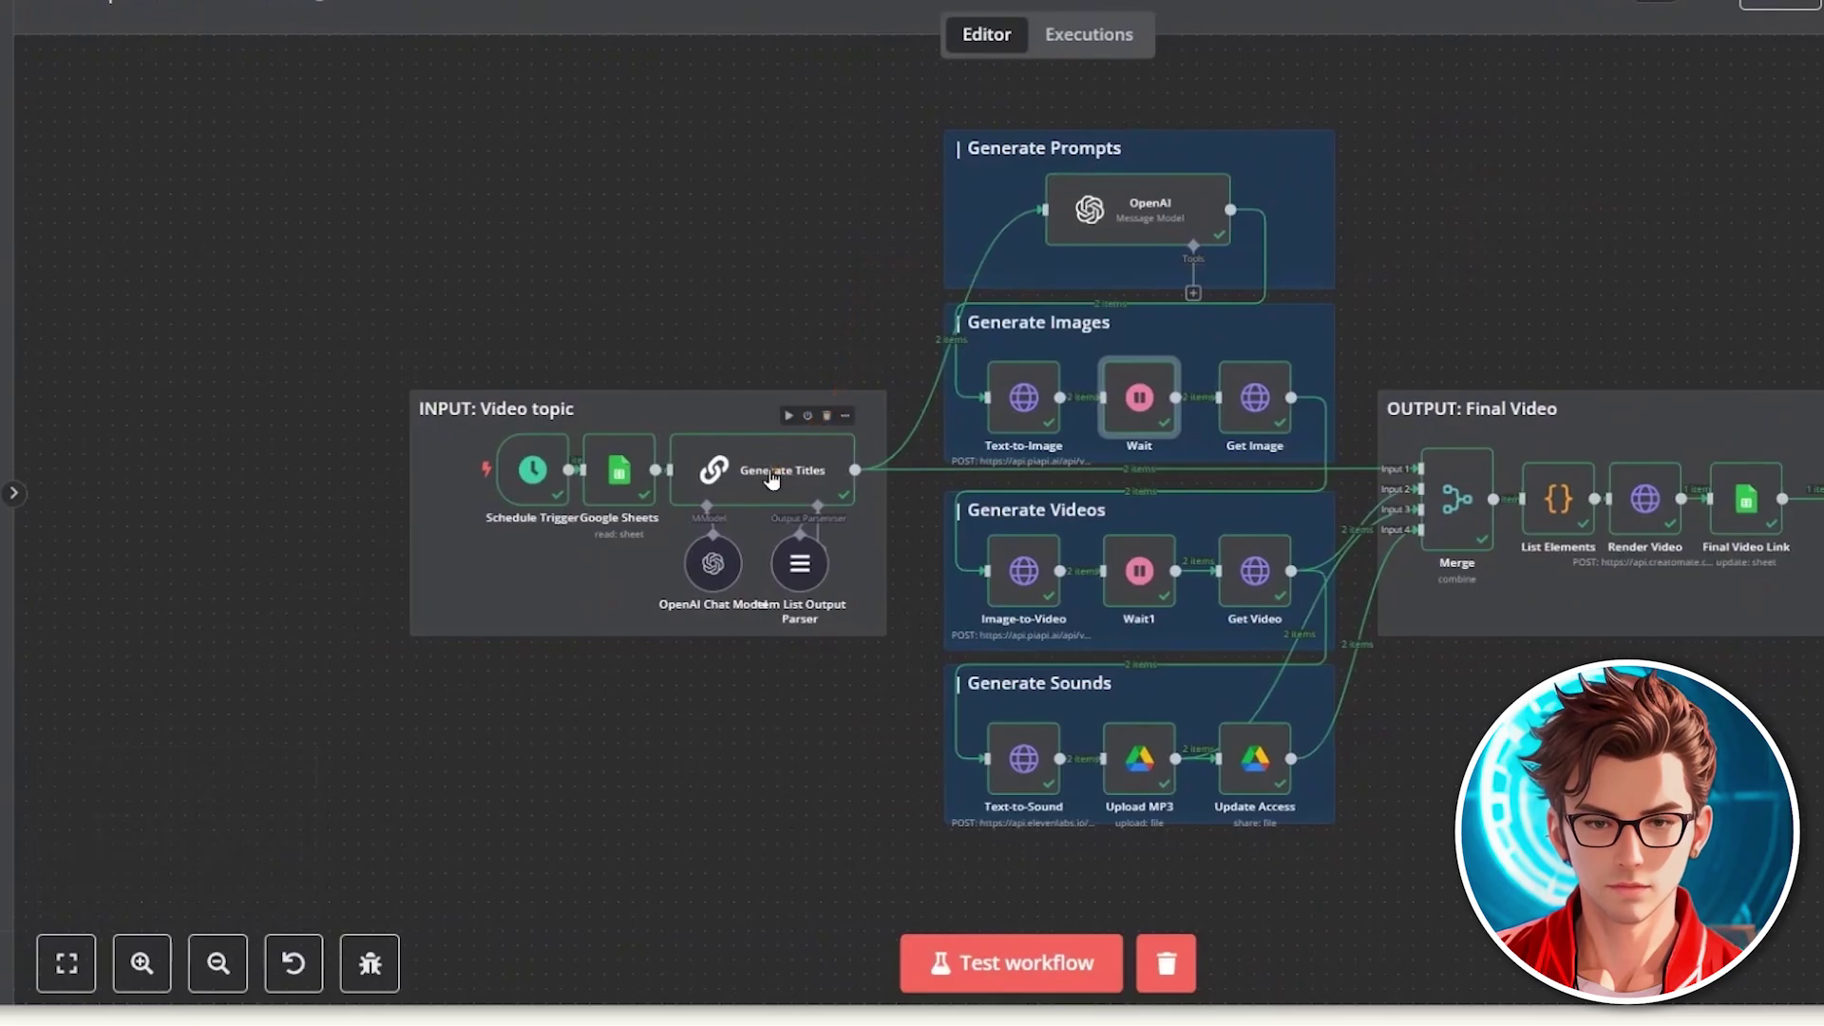
left_click(771, 476)
scroll(807, 703, "up", 2)
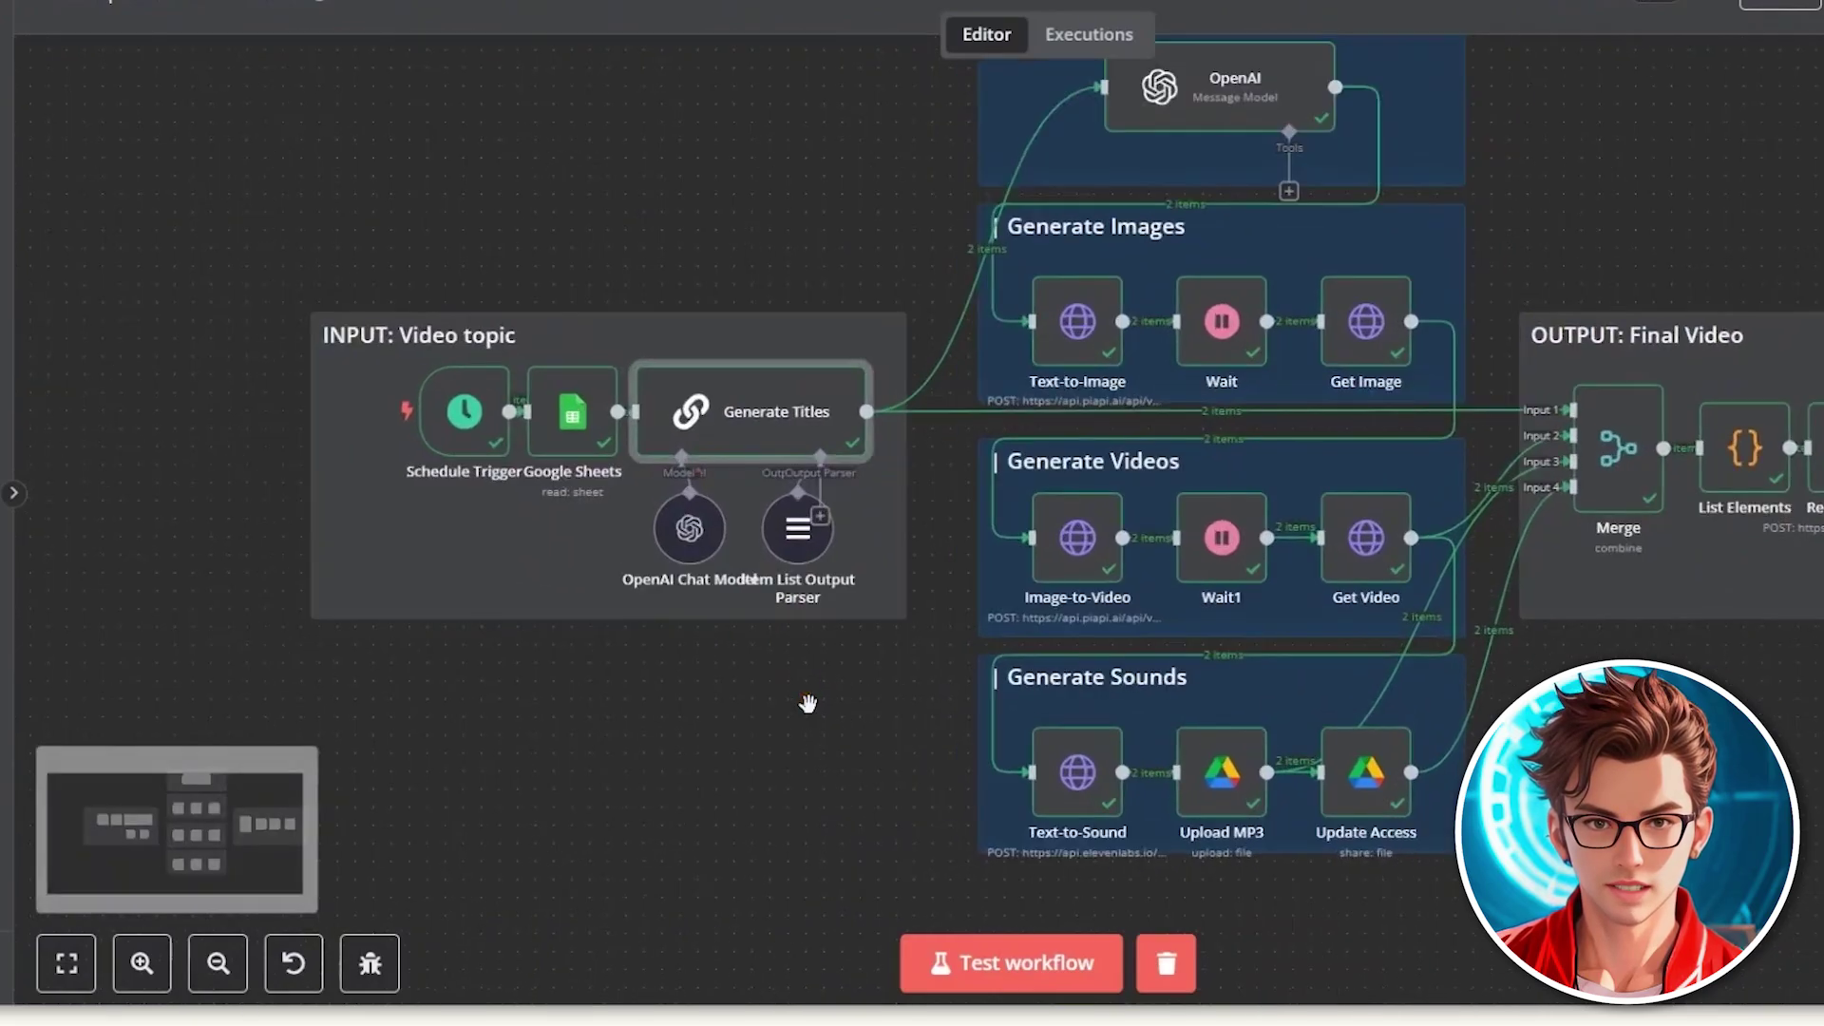
double_click(796, 556)
left_click(785, 228)
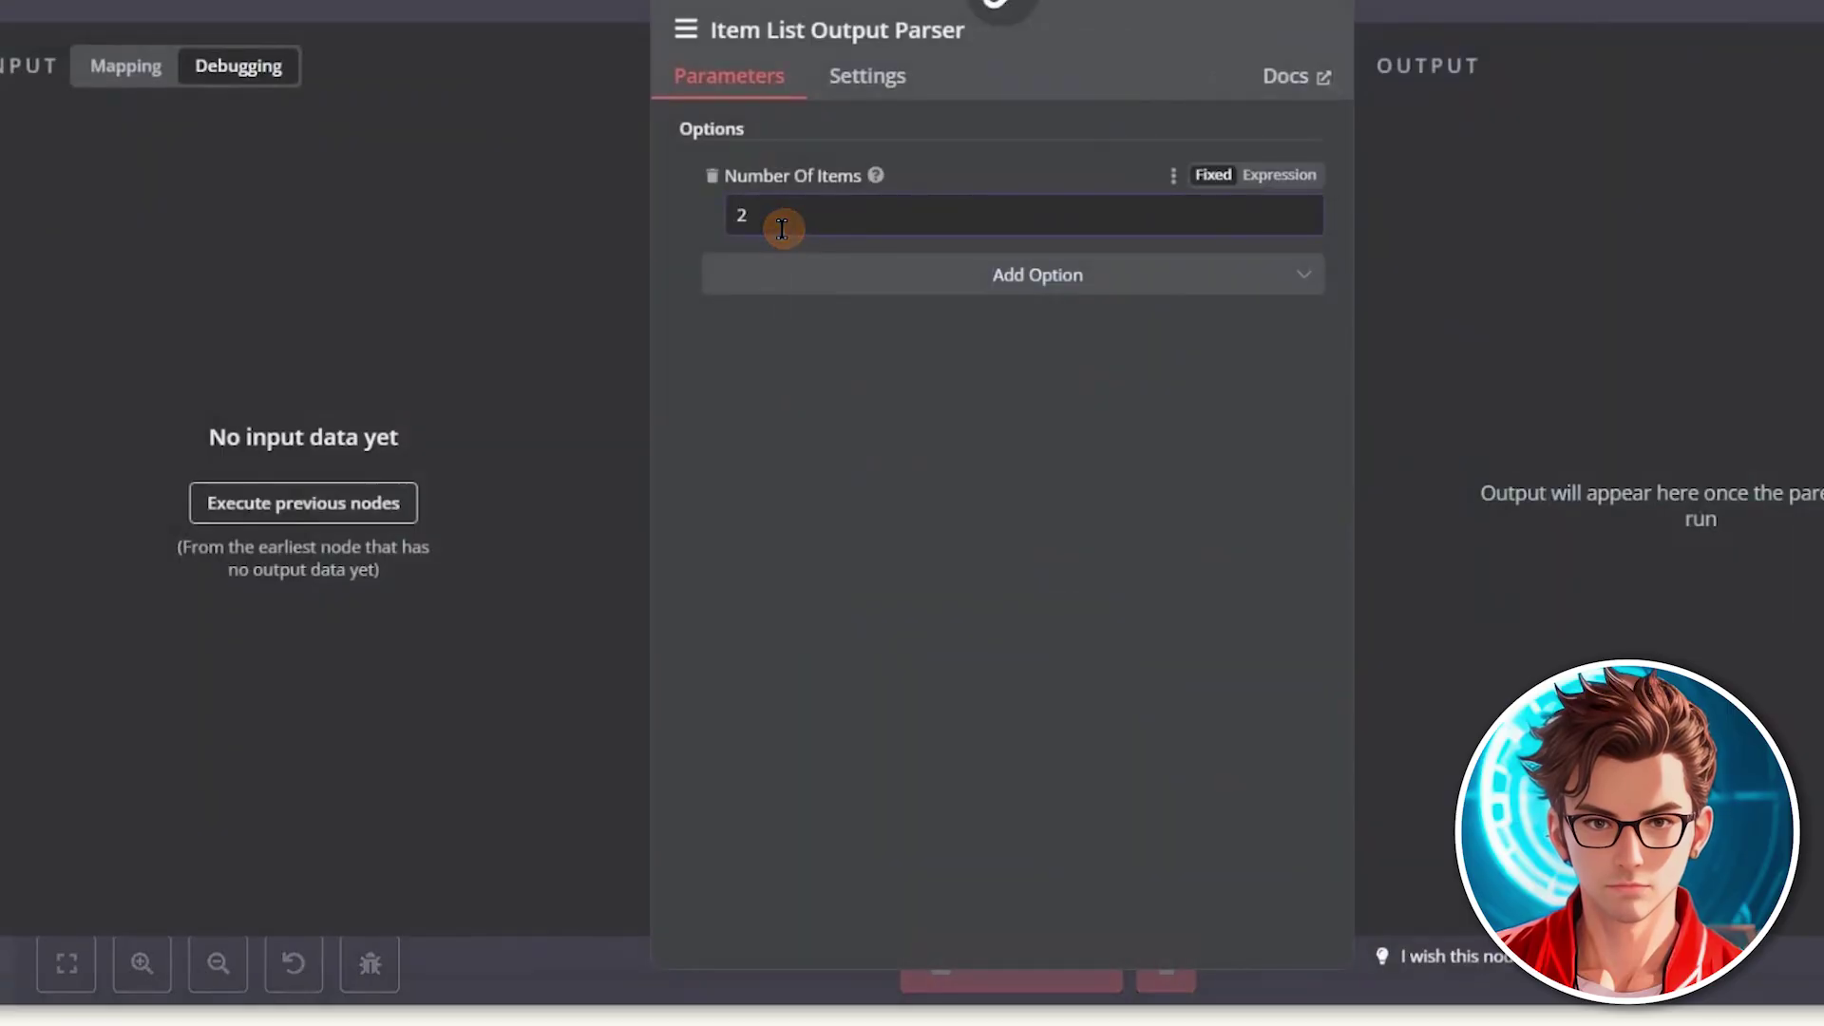
type("5")
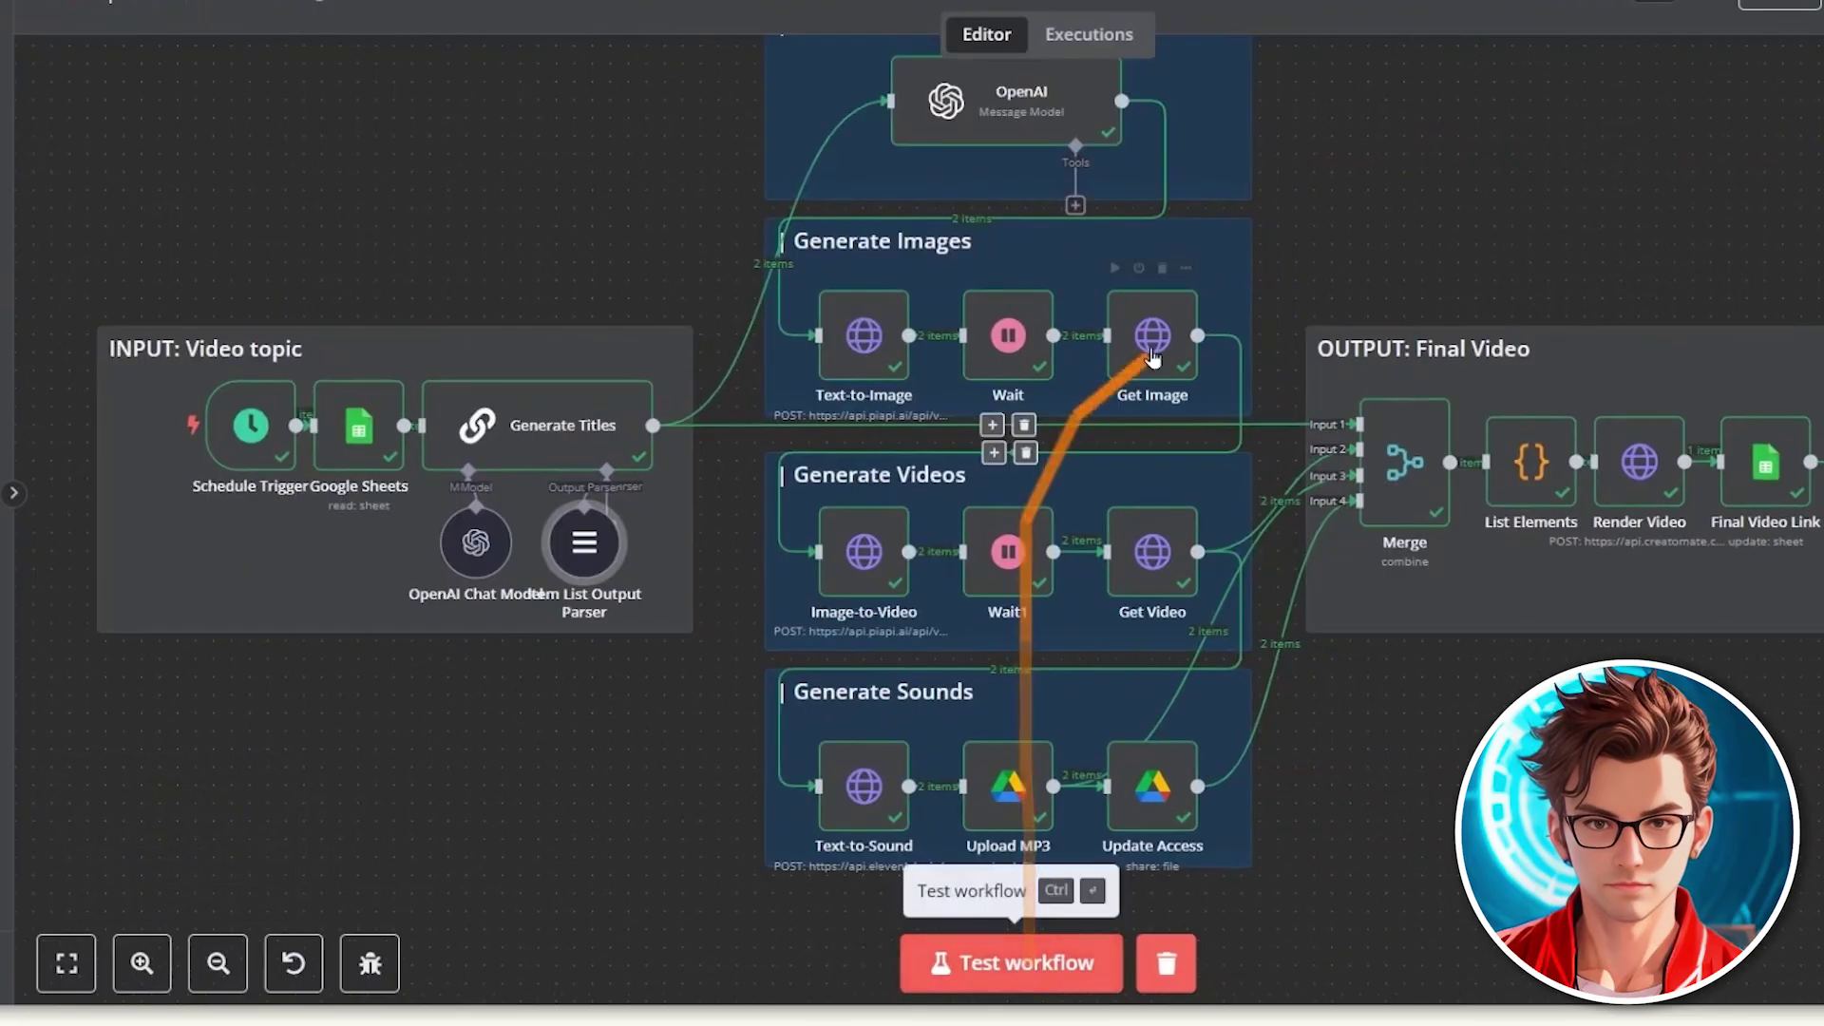
left_click(1069, 981)
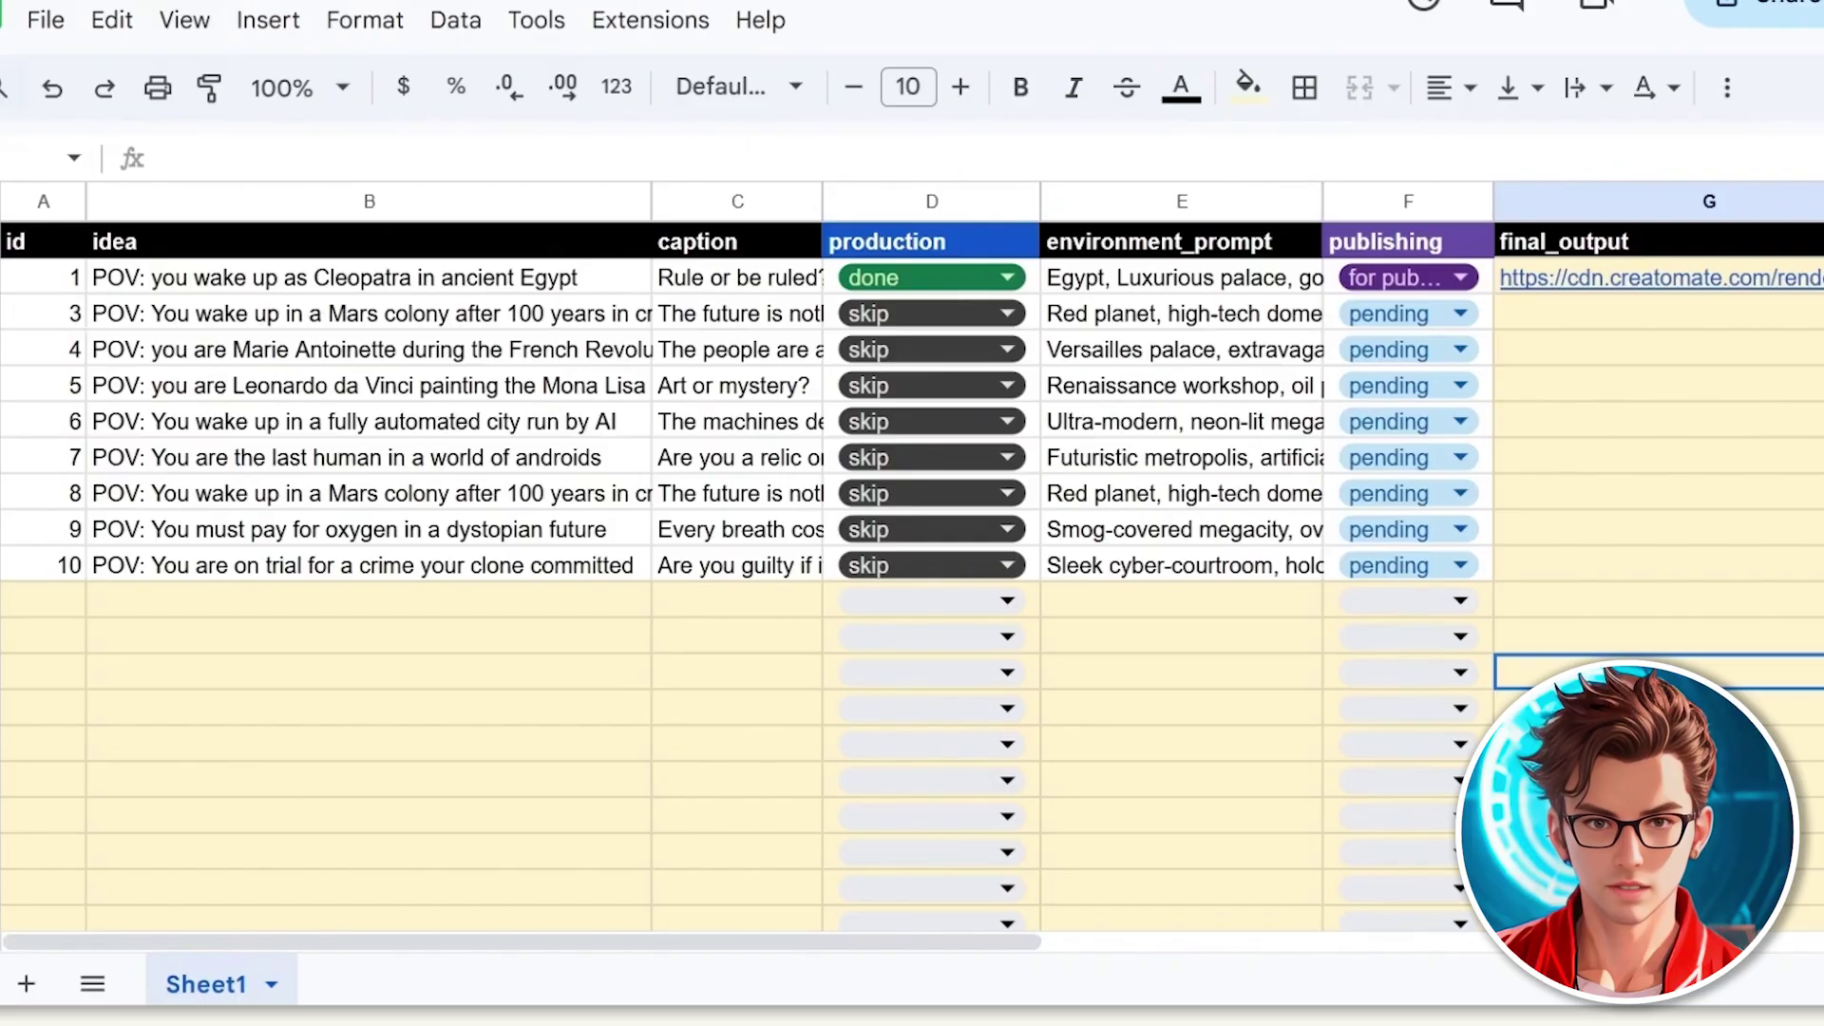
Step: Open the newly rendered Cleopatra video from its final_output link in the spreadsheet and play it
left_click(1, 278)
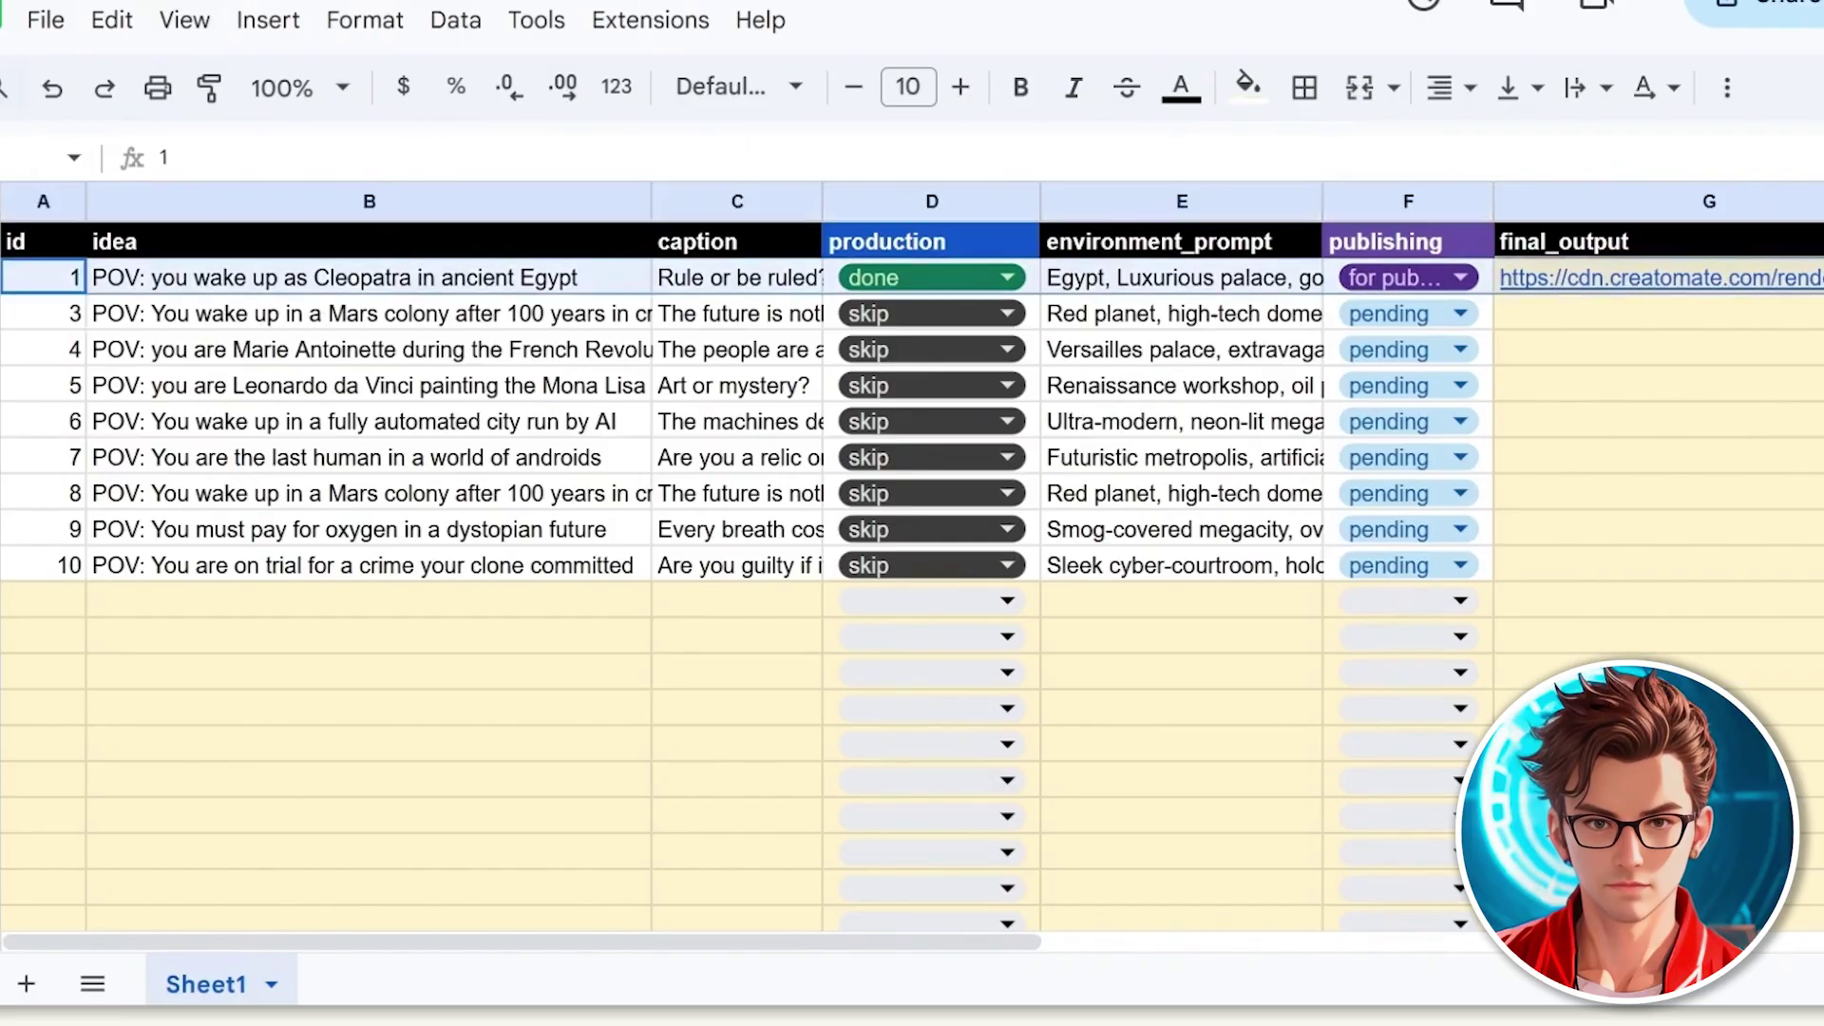
left_click(1582, 291)
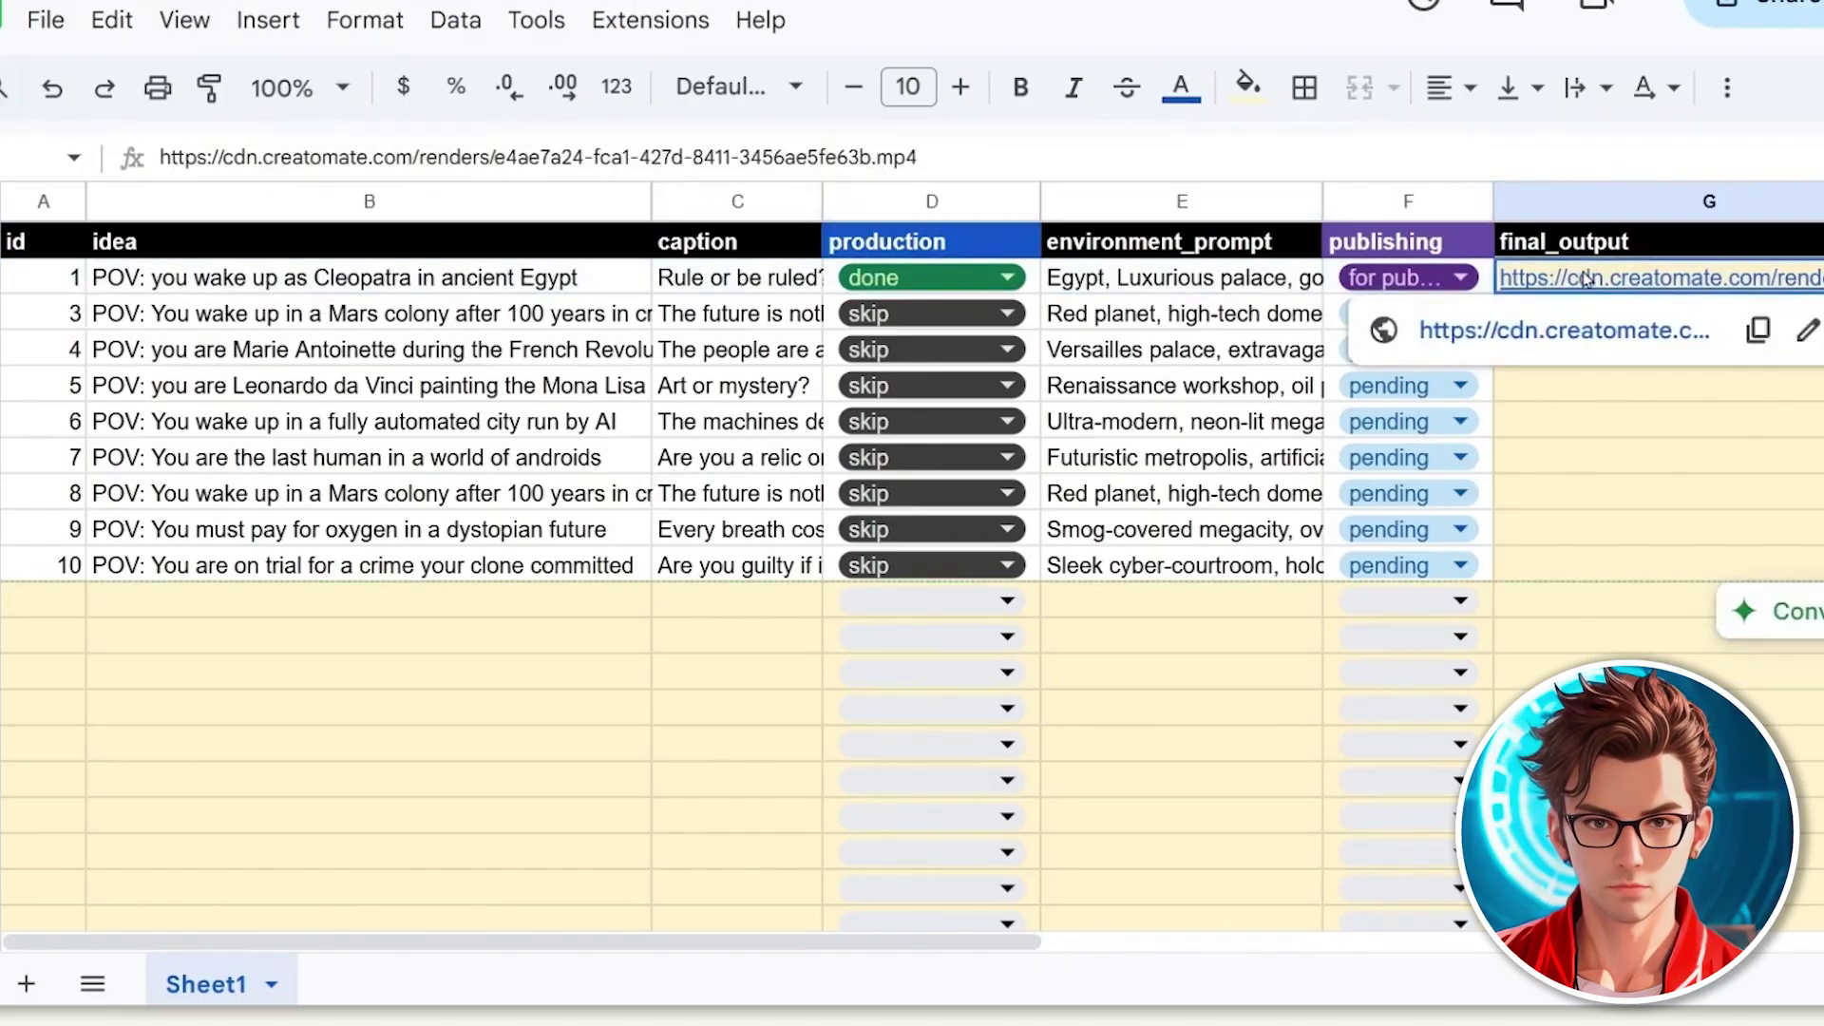
left_click(1585, 333)
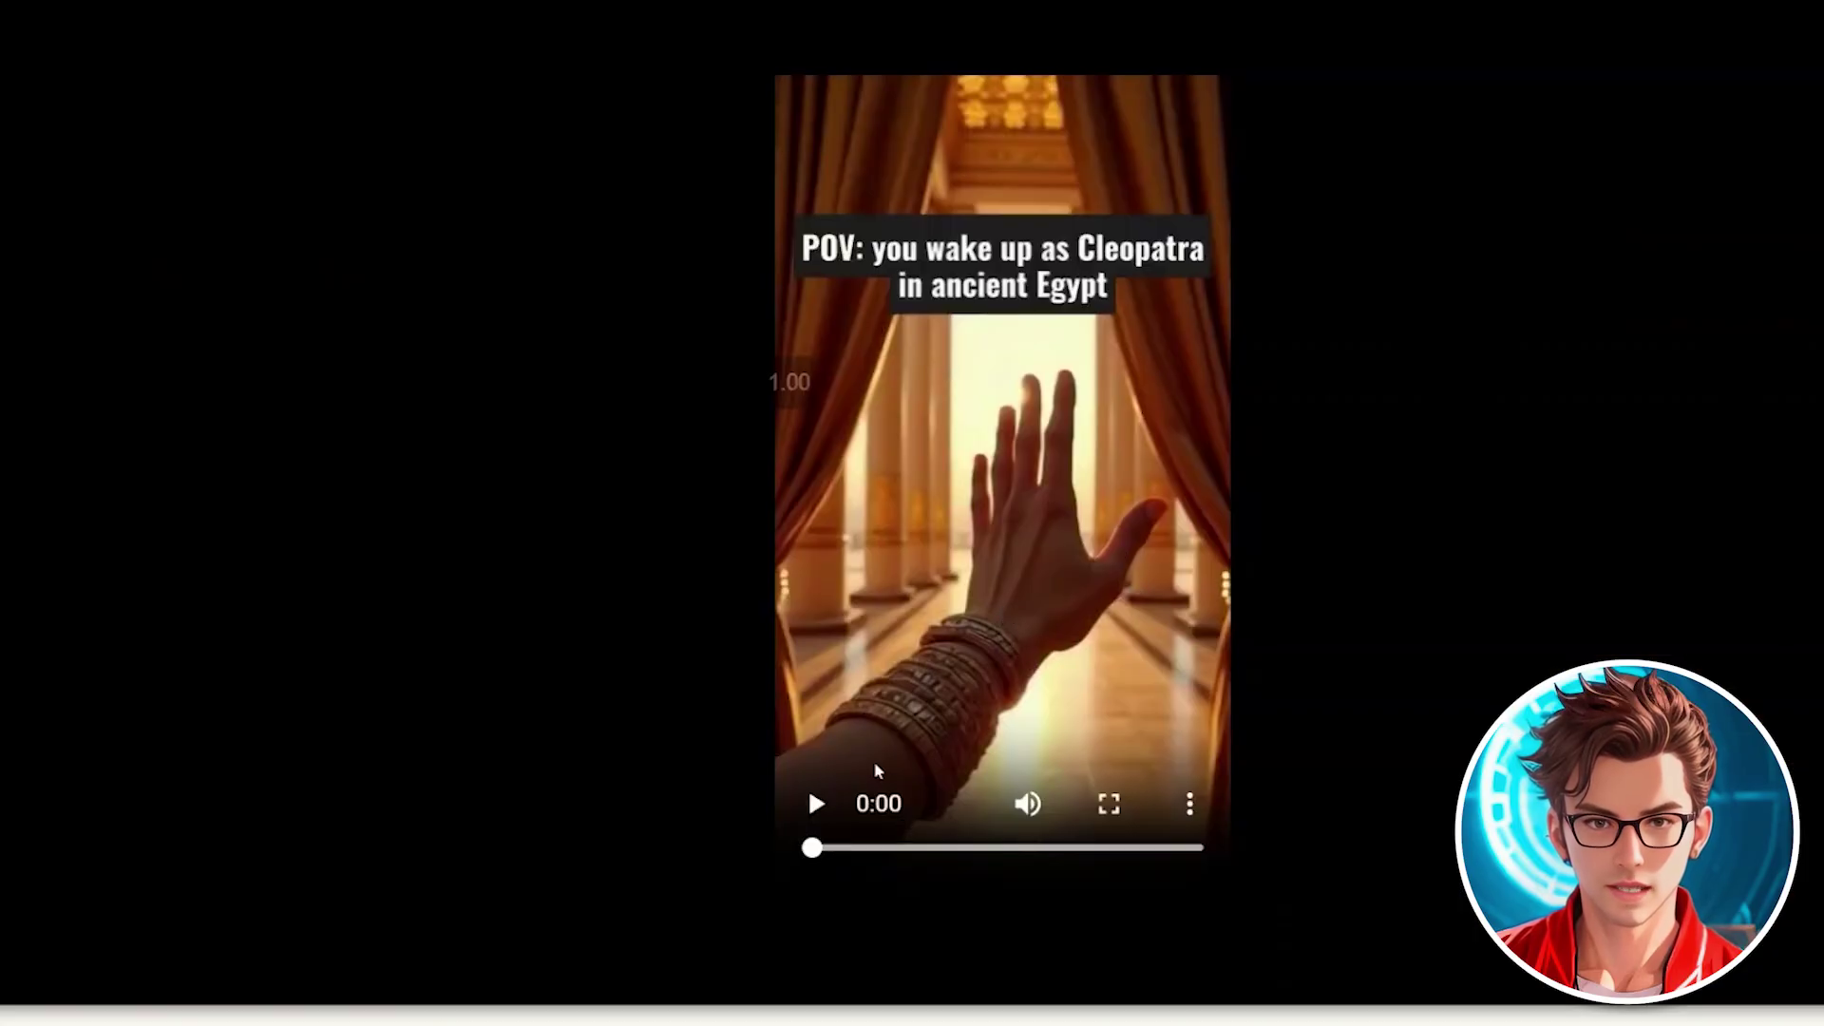
left_click(815, 804)
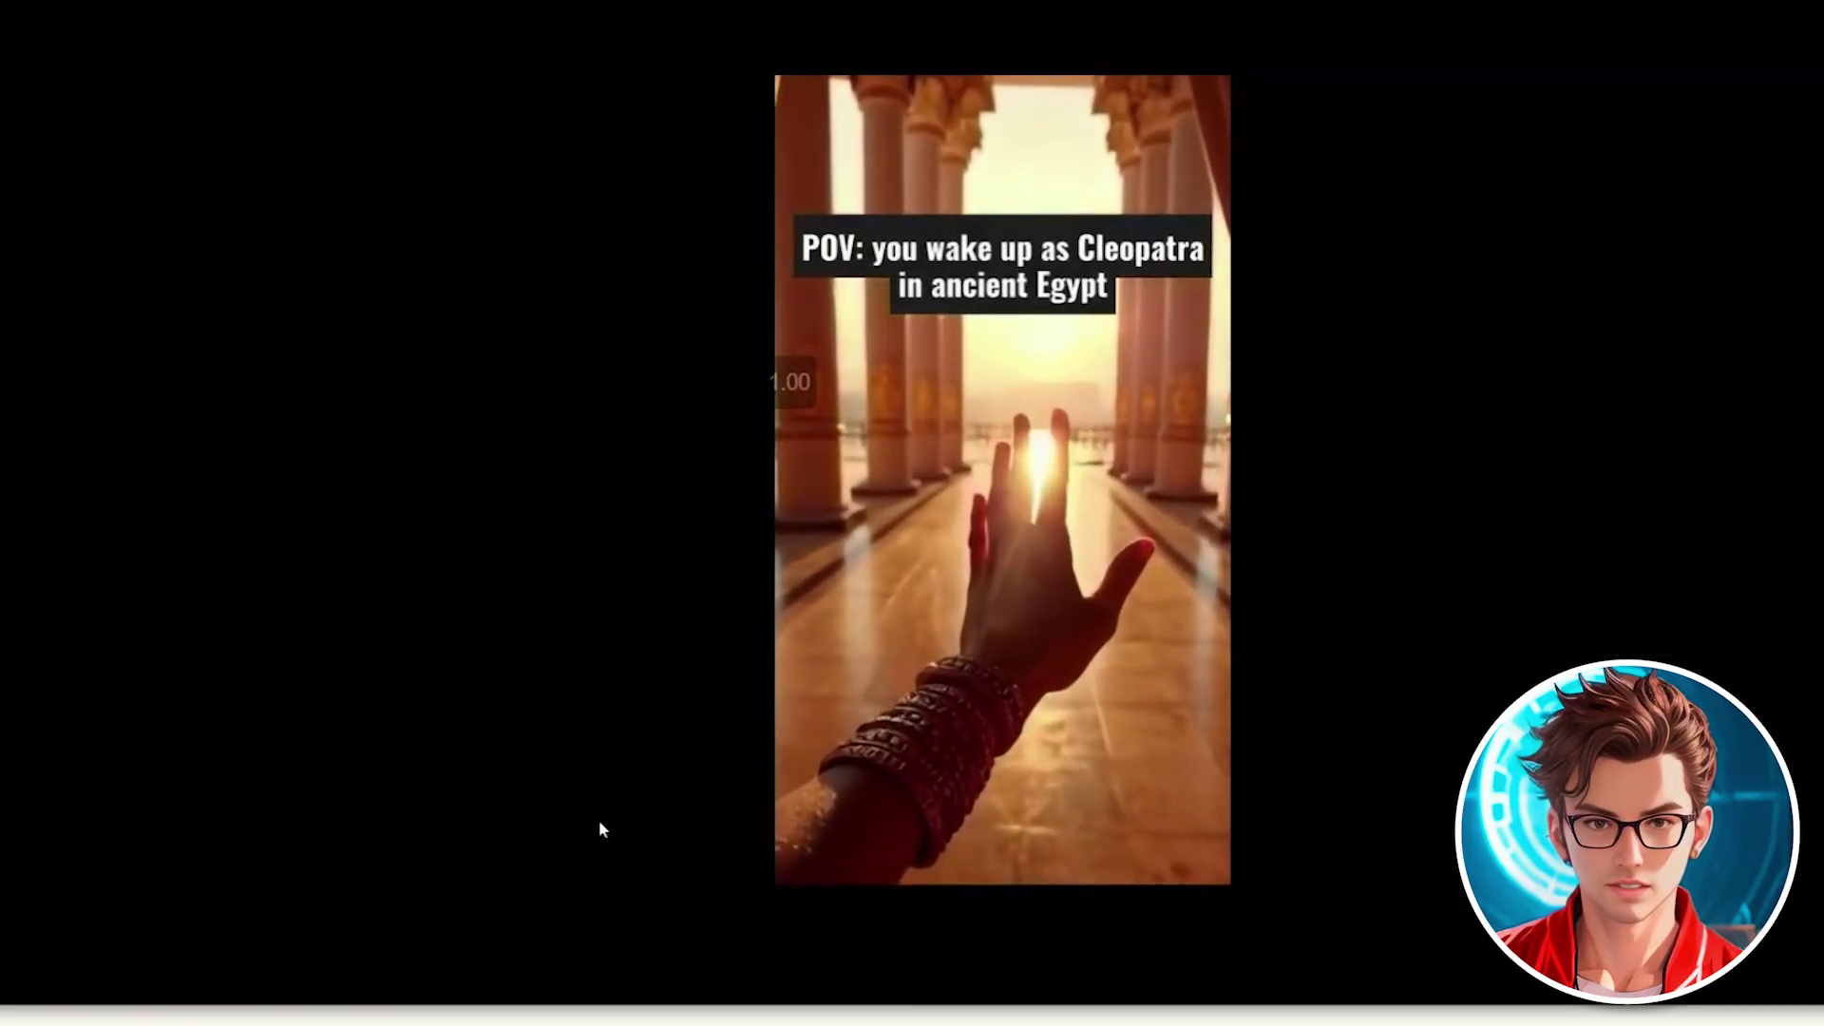
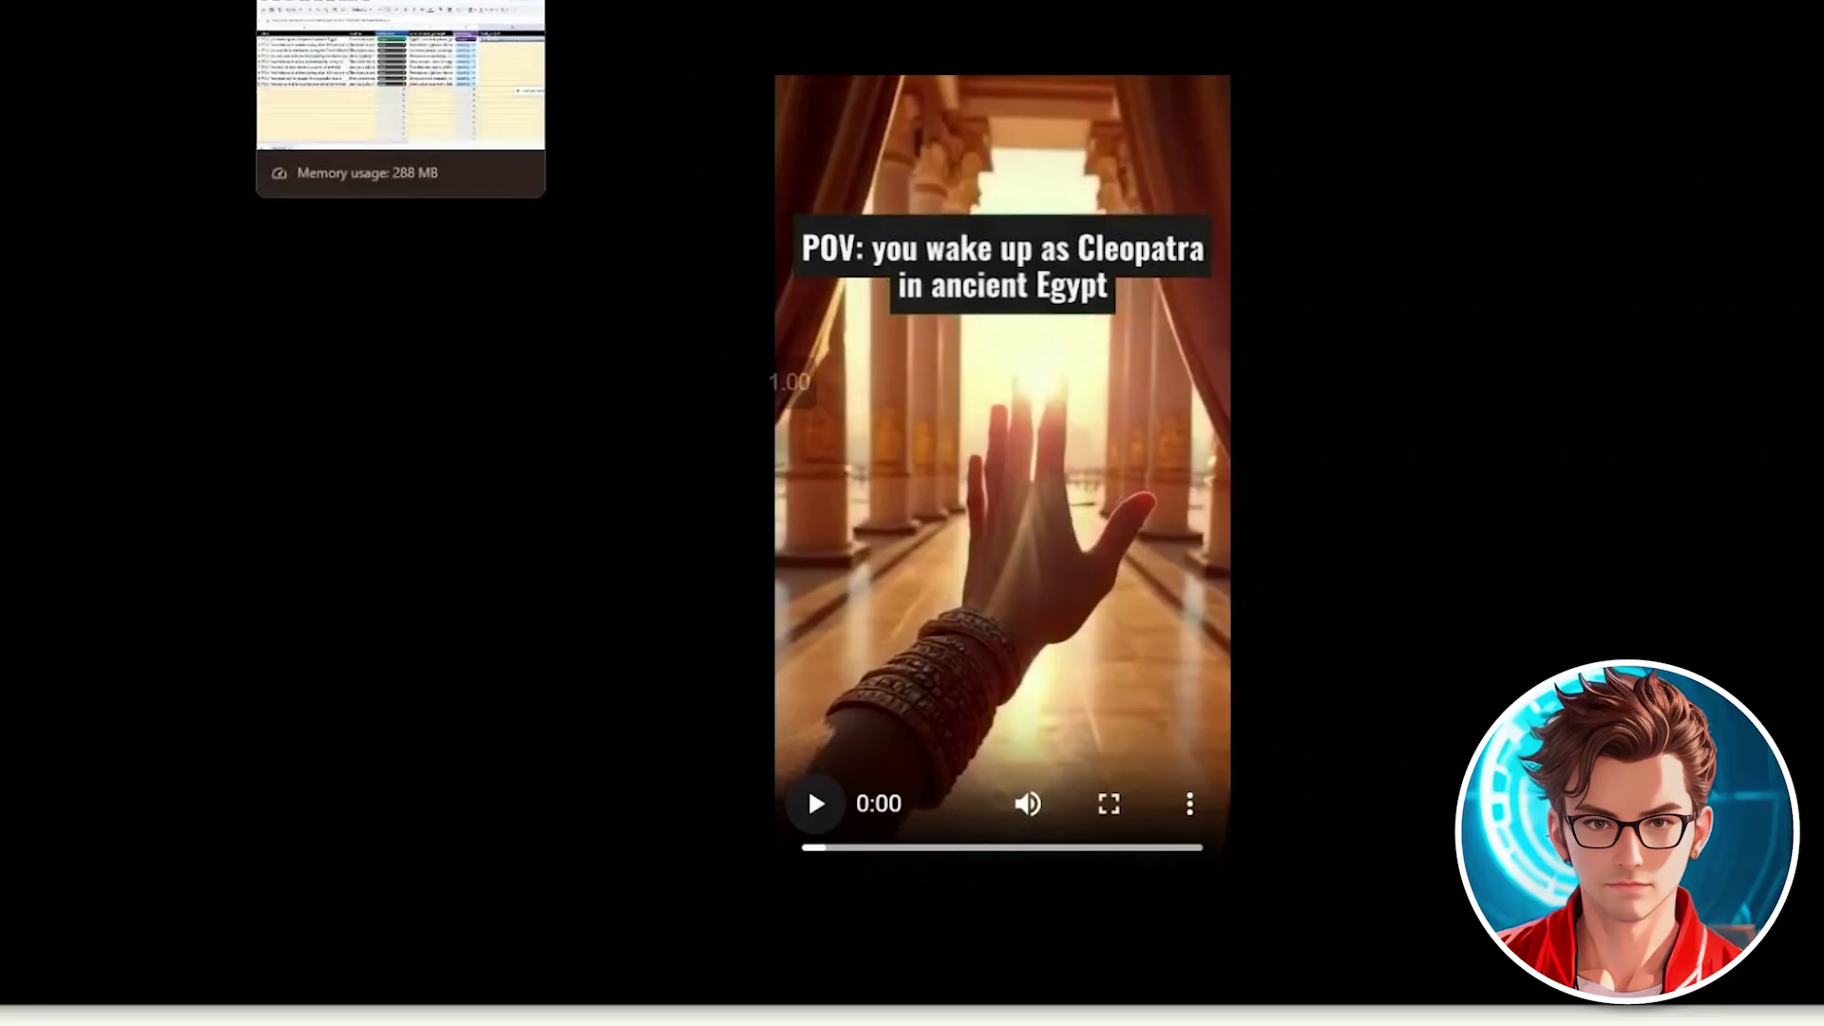
Step: Return to the spreadsheet and check the Mars colony row's idea and its final_output video link
left_click(352, 2)
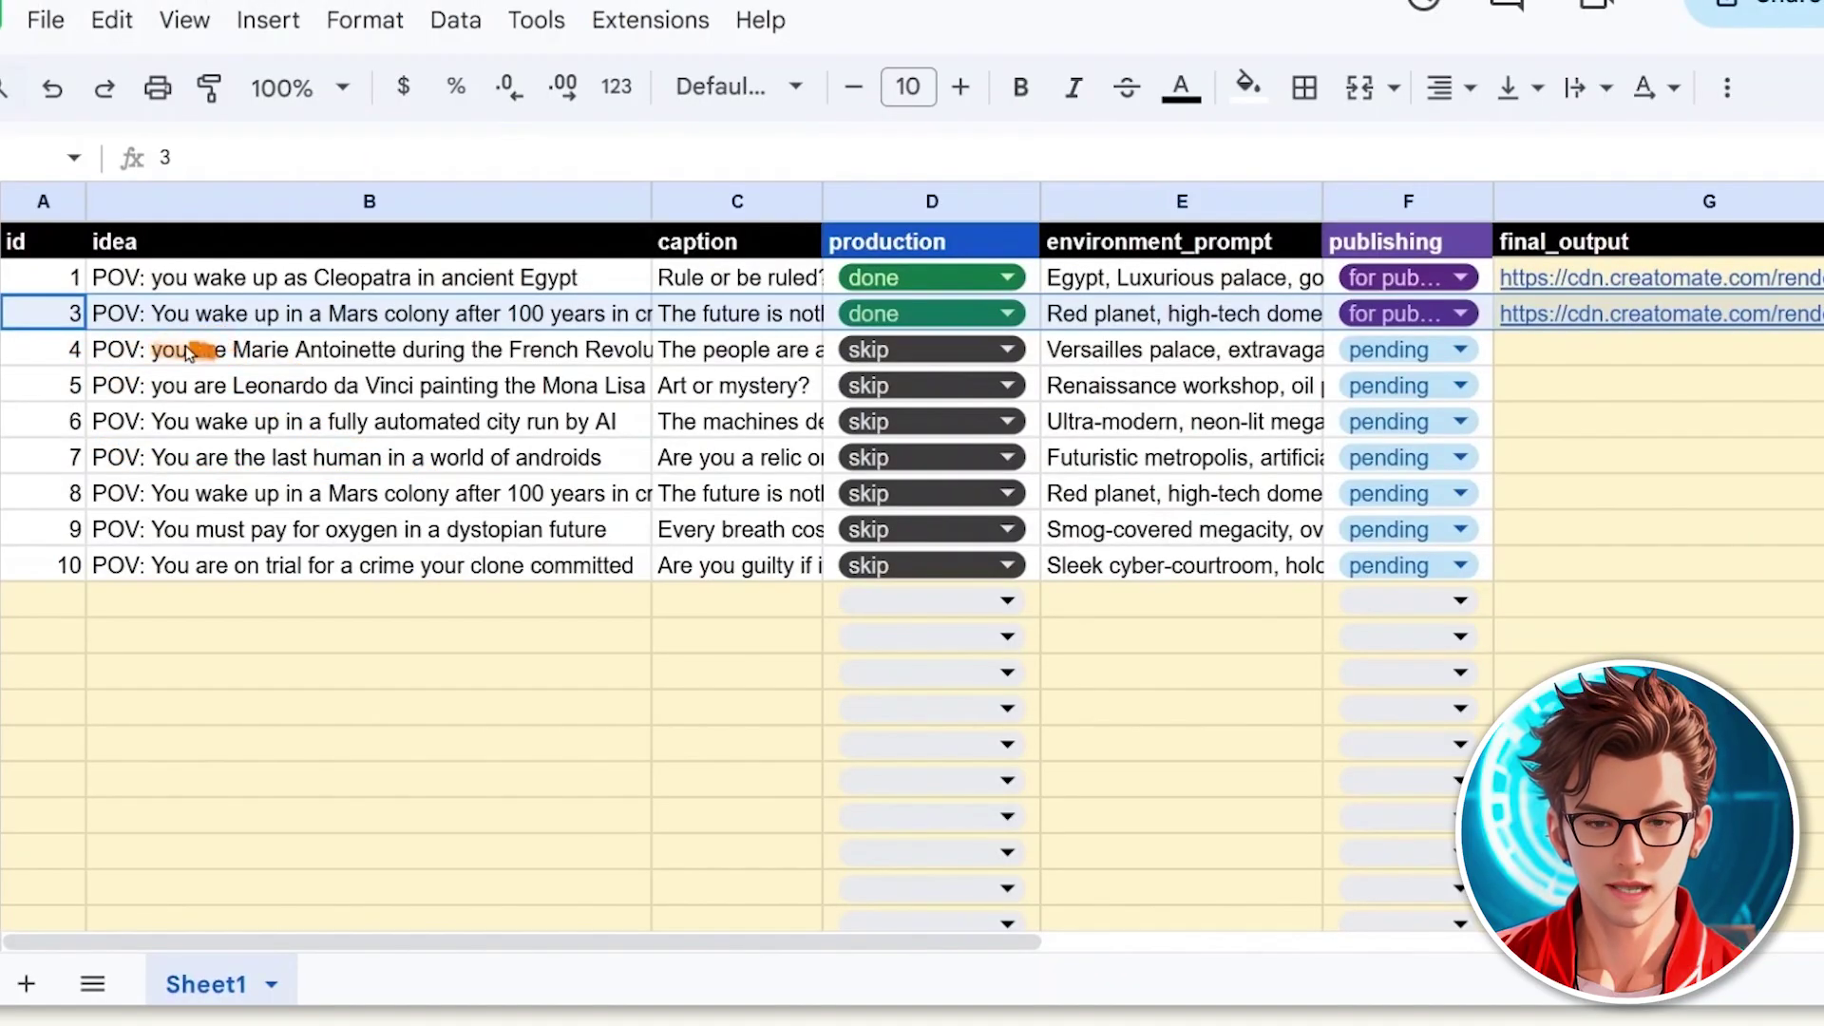
left_click(258, 326)
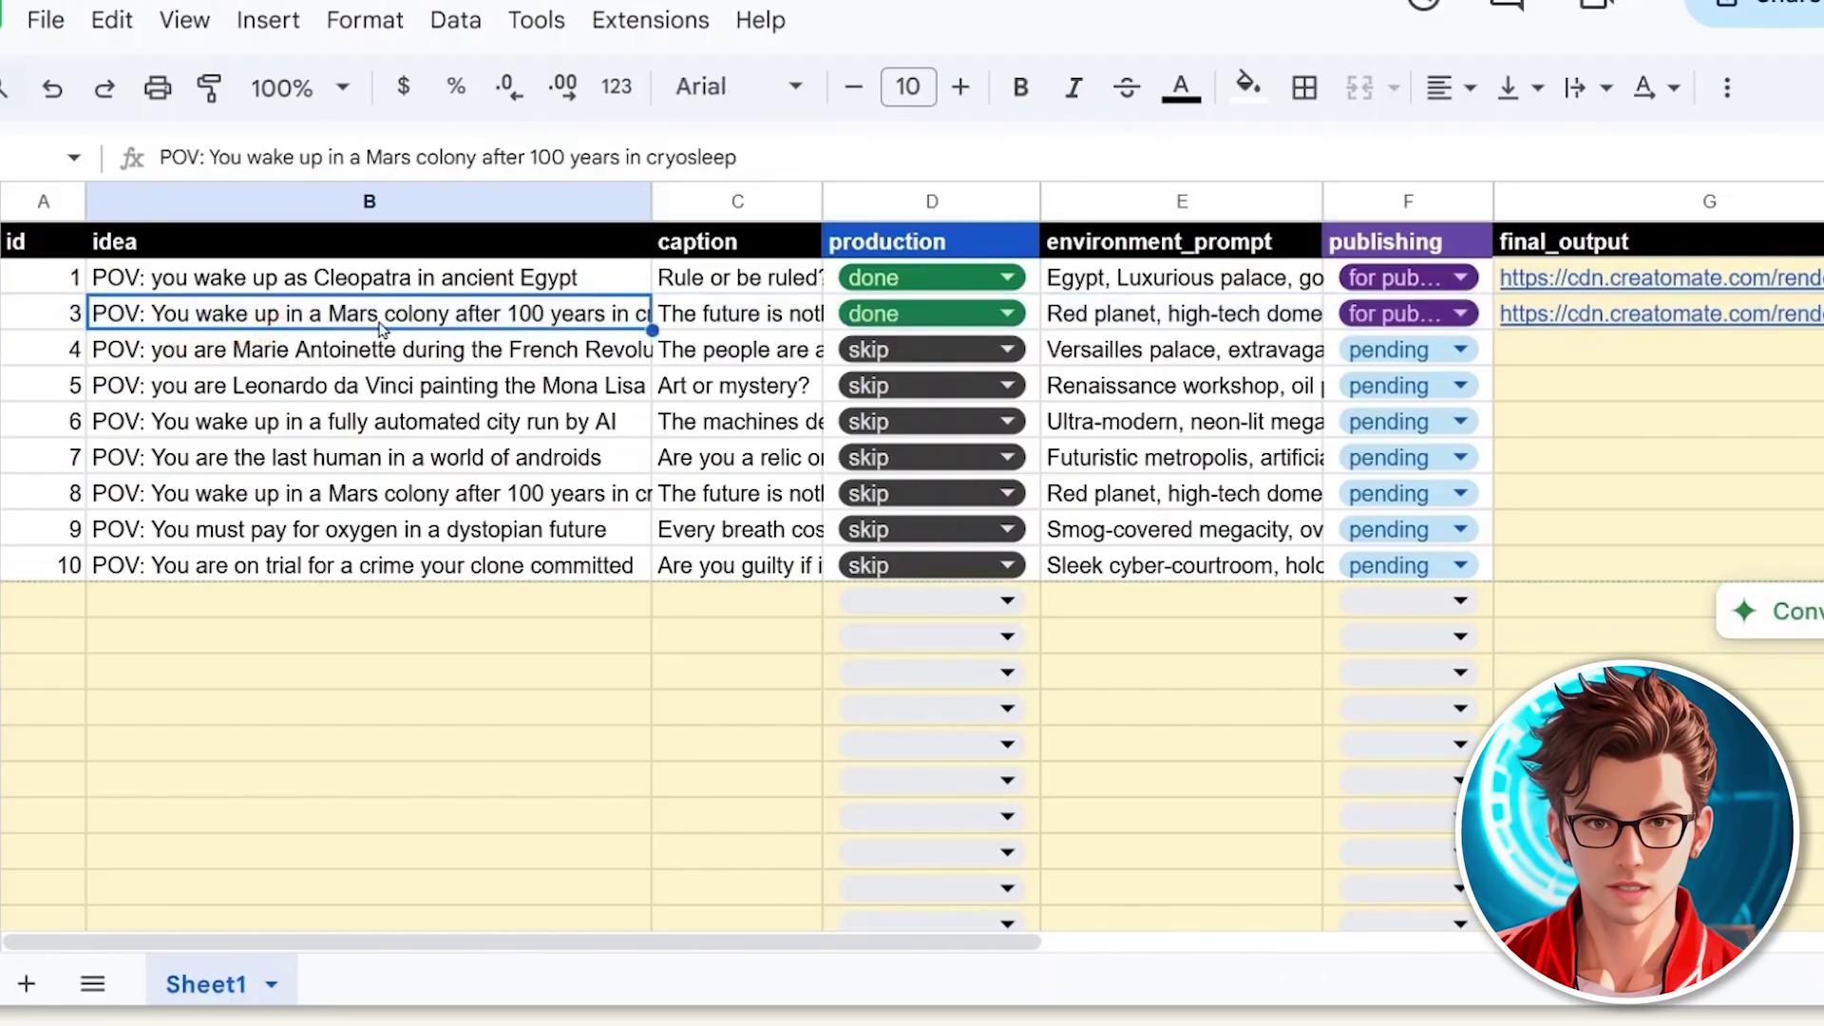
left_click(1665, 313)
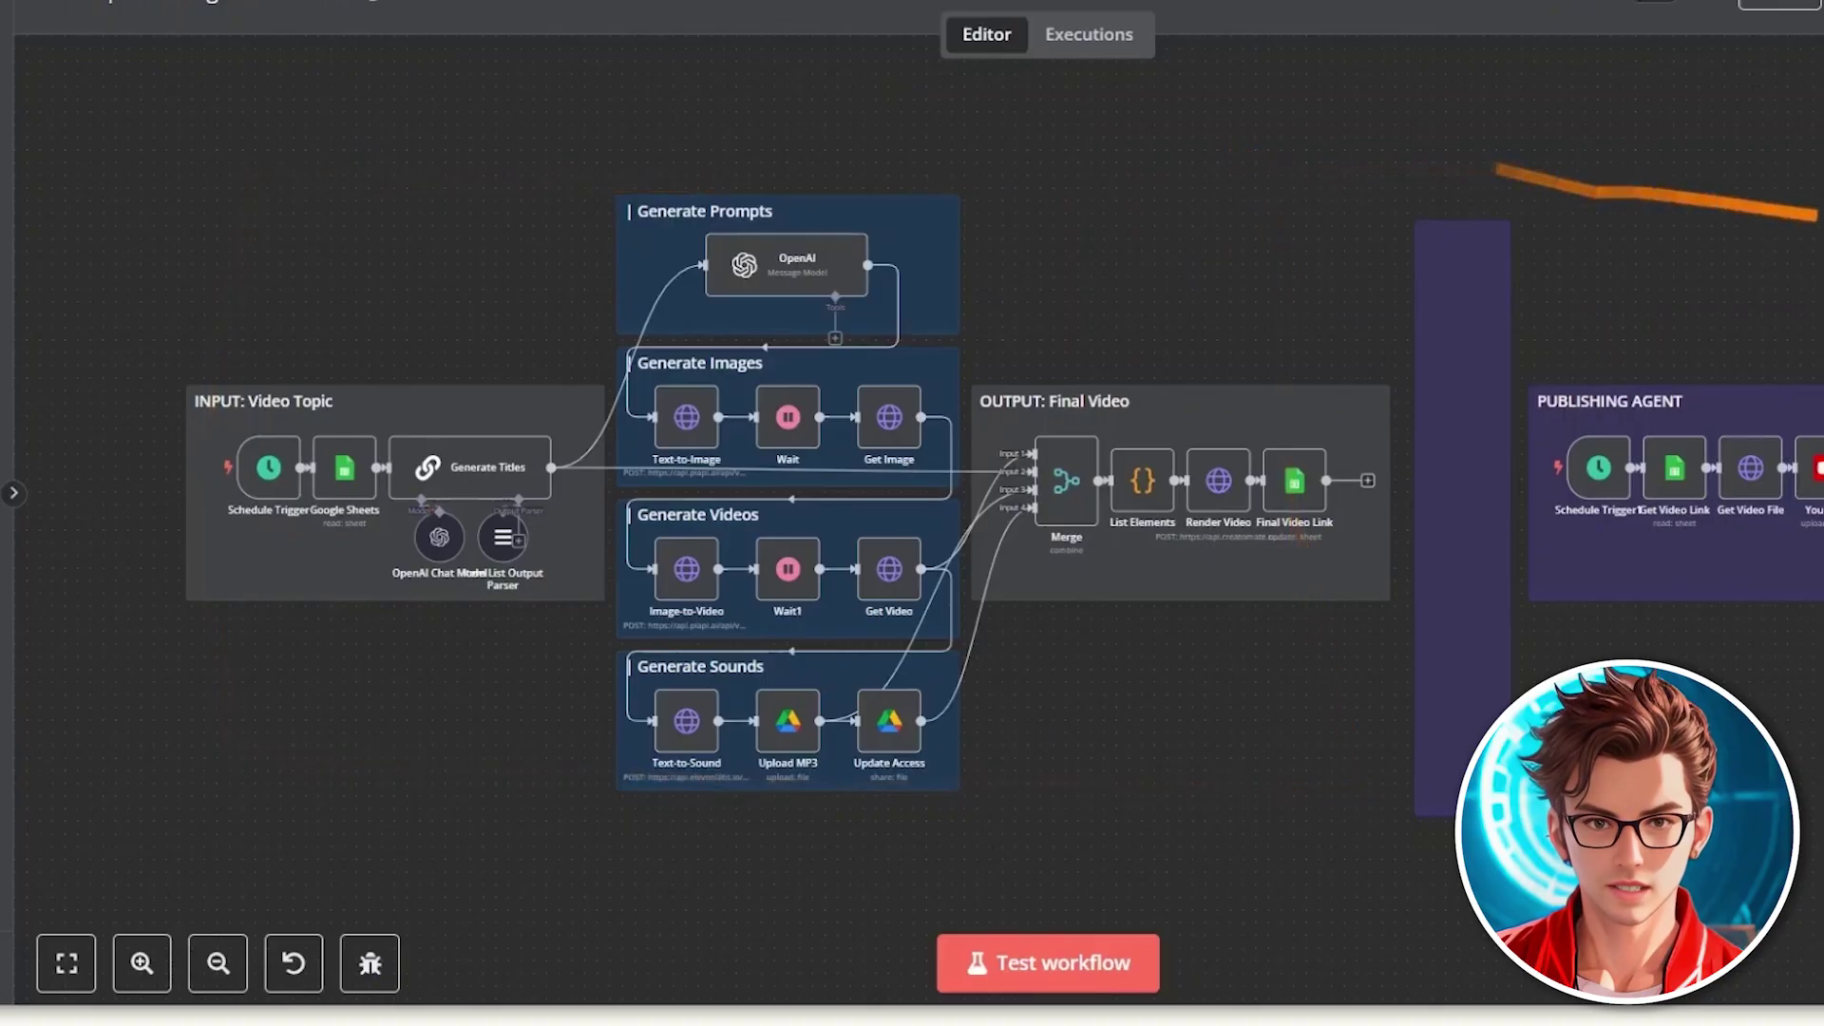
Step: Add a separate Schedule Trigger node with its default settings on the empty canvas beyond the OUTPUT: Final Video group
scroll(1422, 240, "right", 10)
scroll(1511, 418, "up", 3)
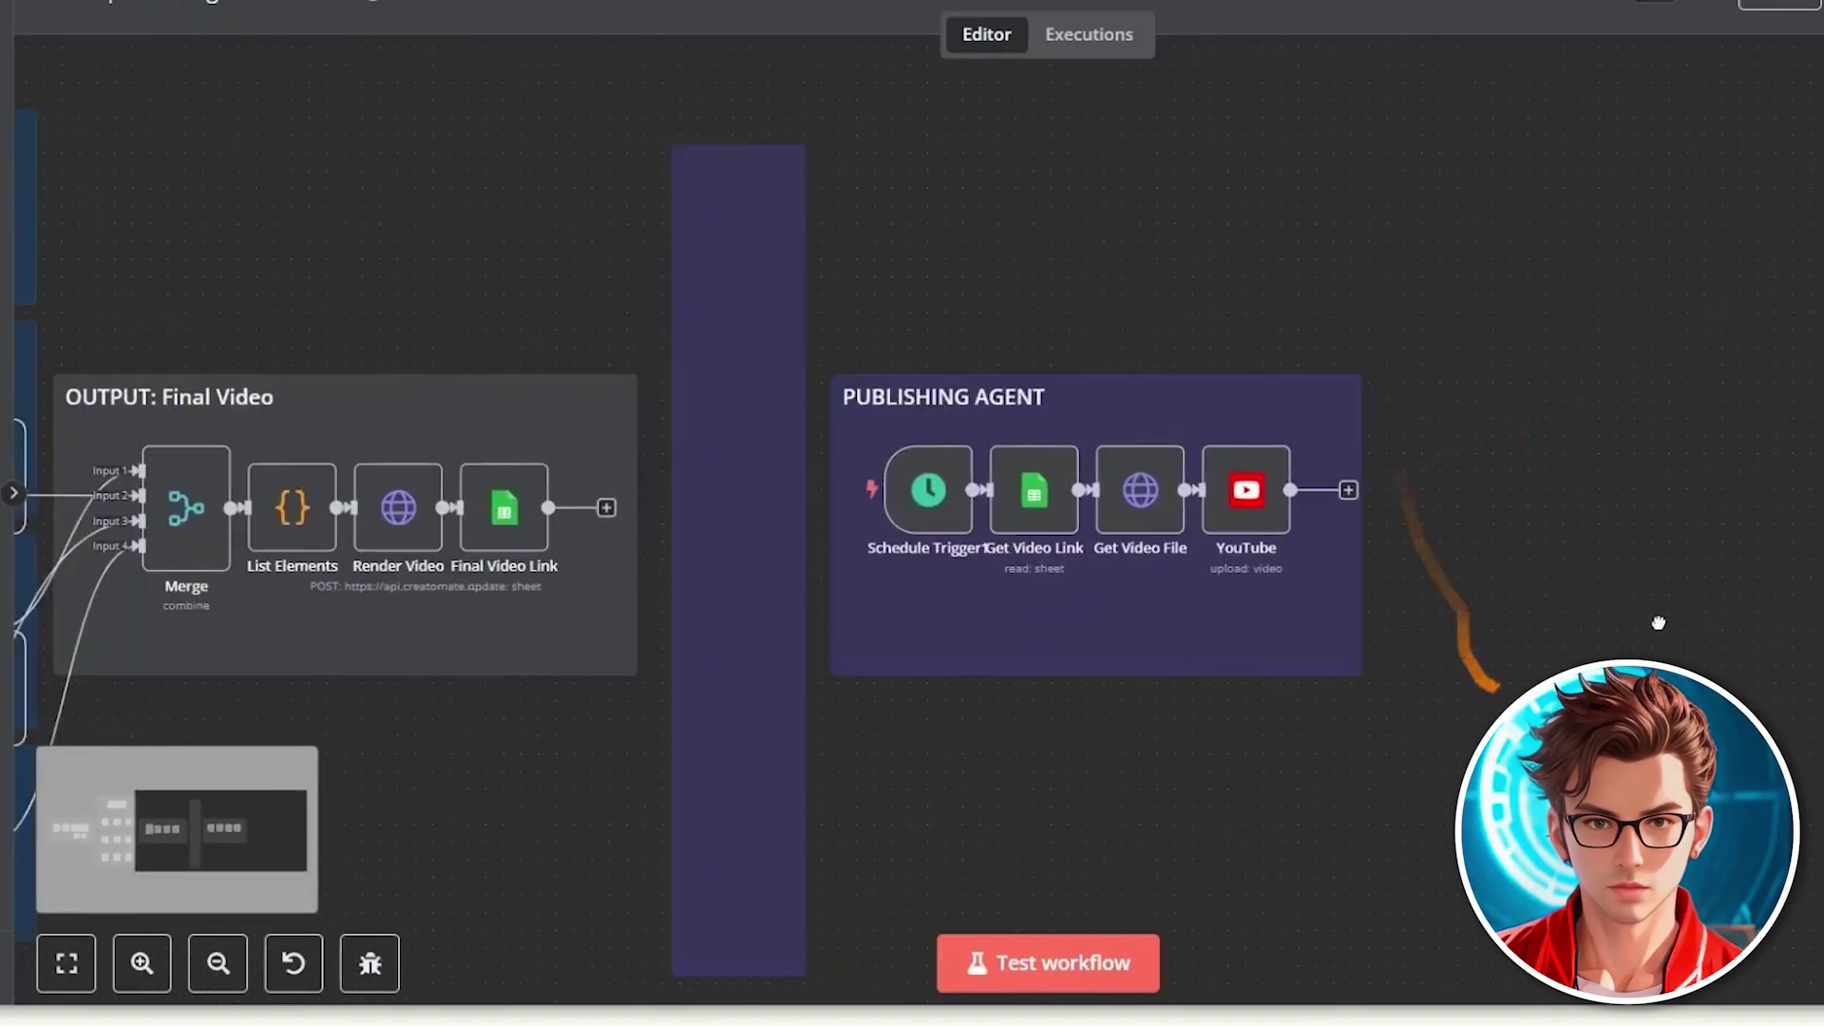
scroll(1658, 622, "left", 4)
scroll(1658, 622, "down", 2)
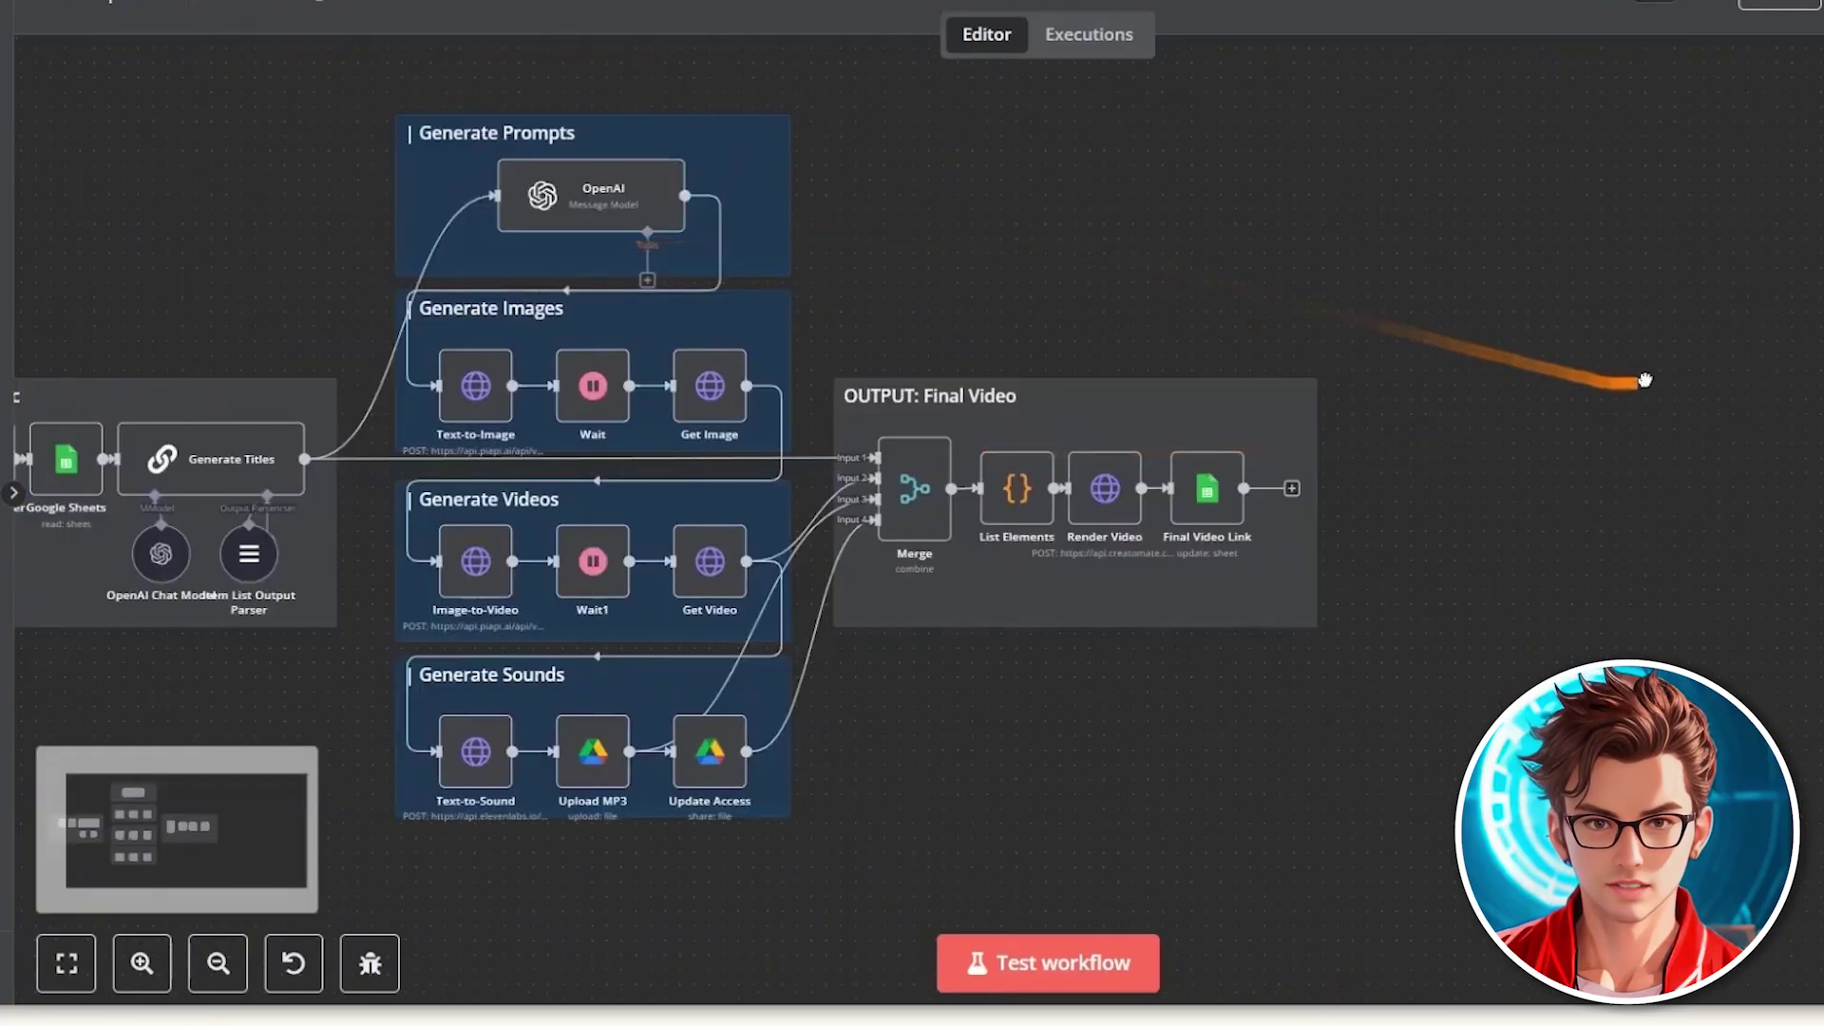
scroll(1078, 492, "right", 10)
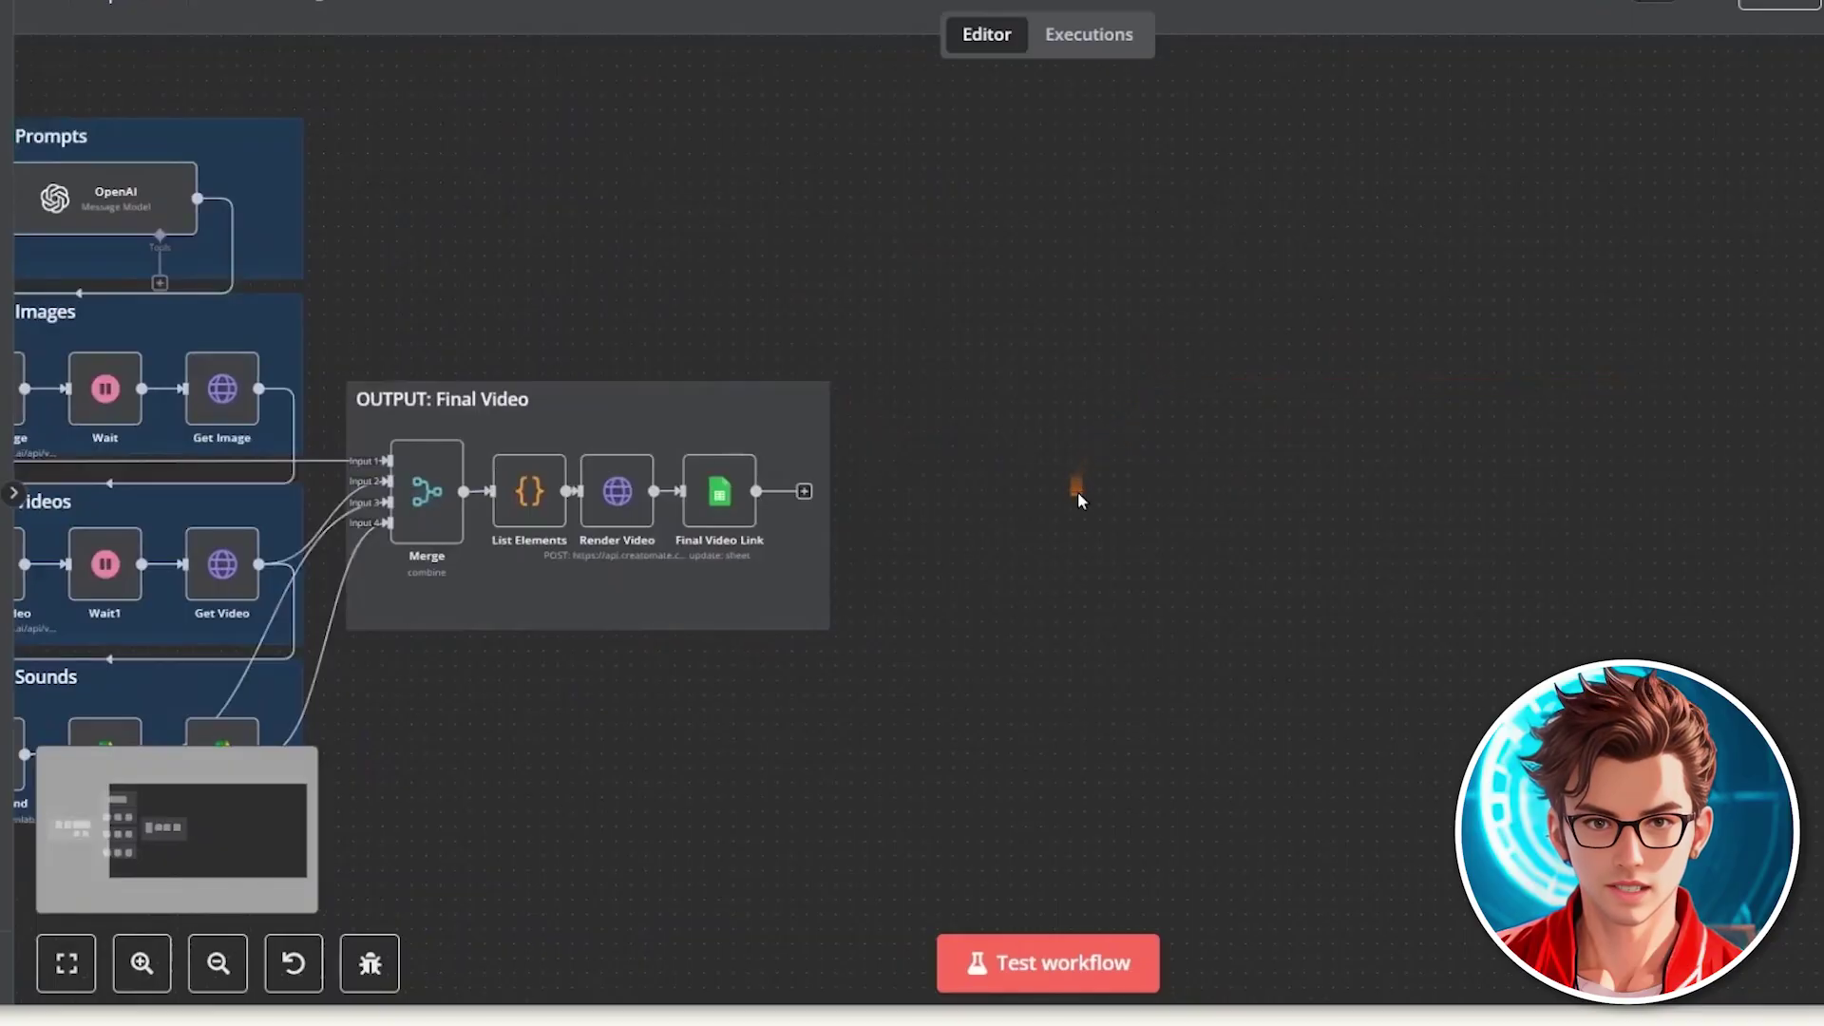
right_click(1077, 492)
left_click(1128, 530)
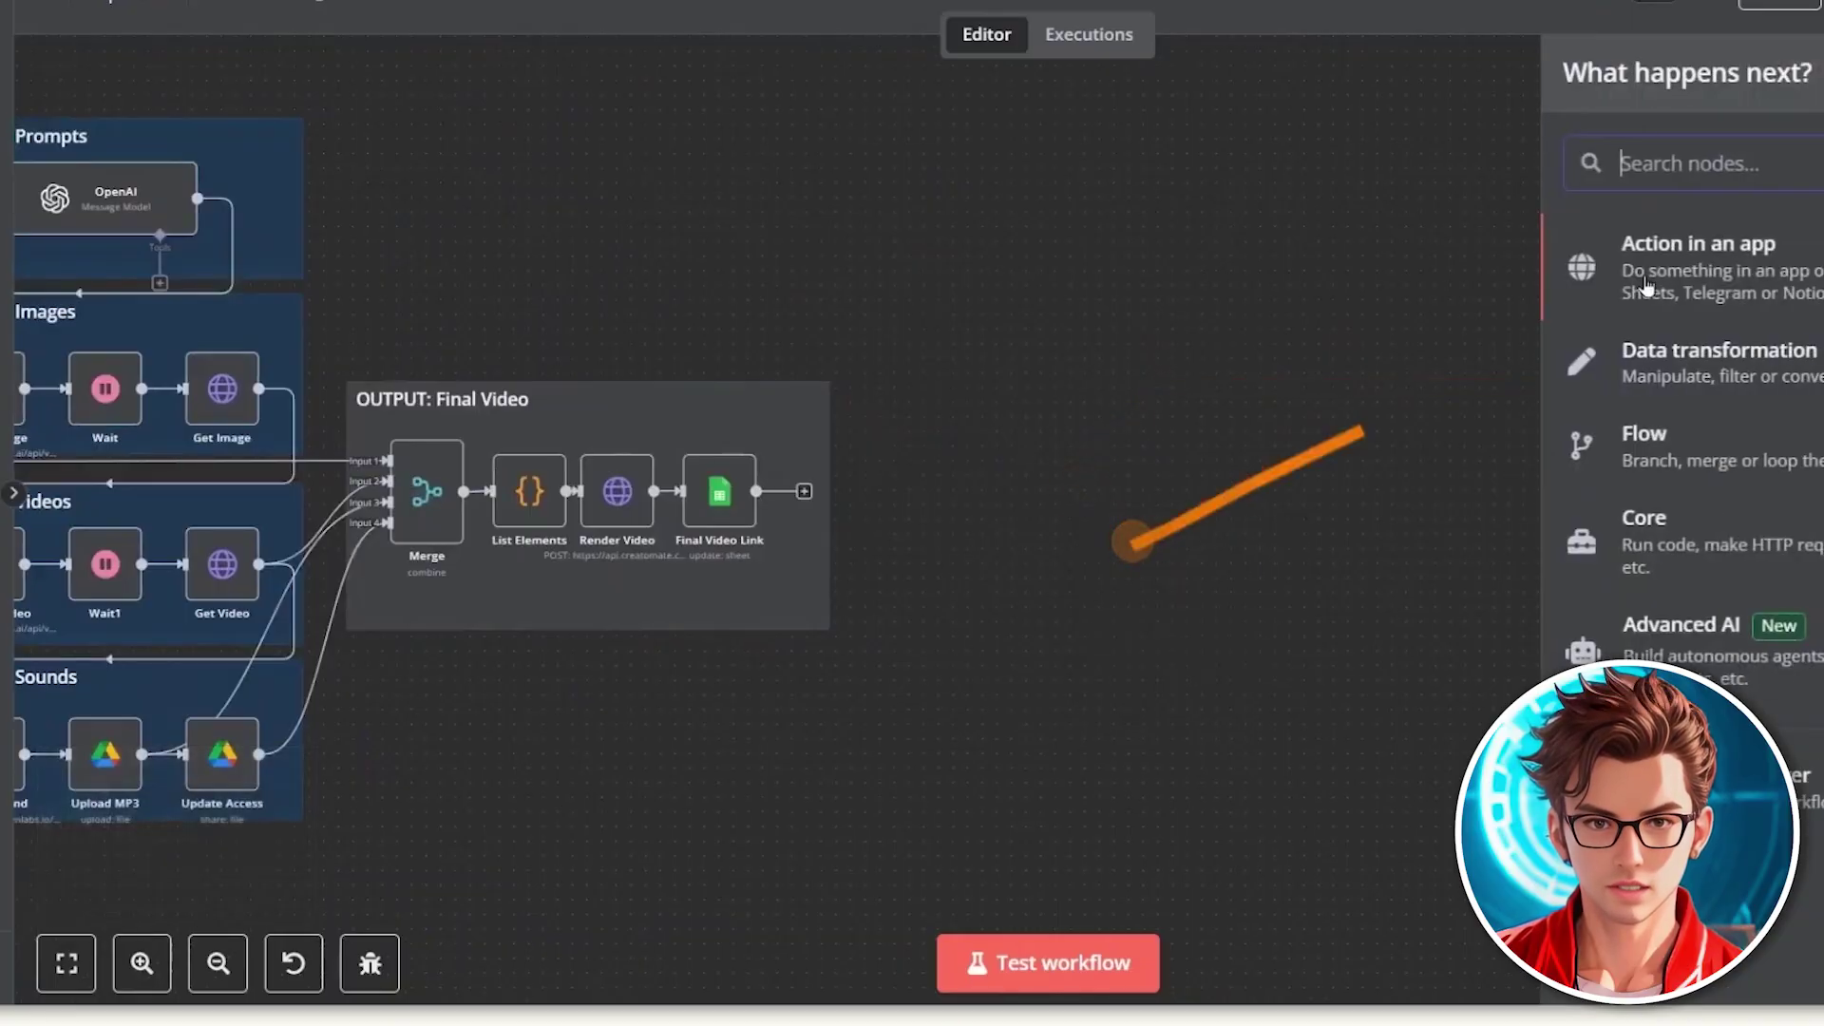
type("schedul")
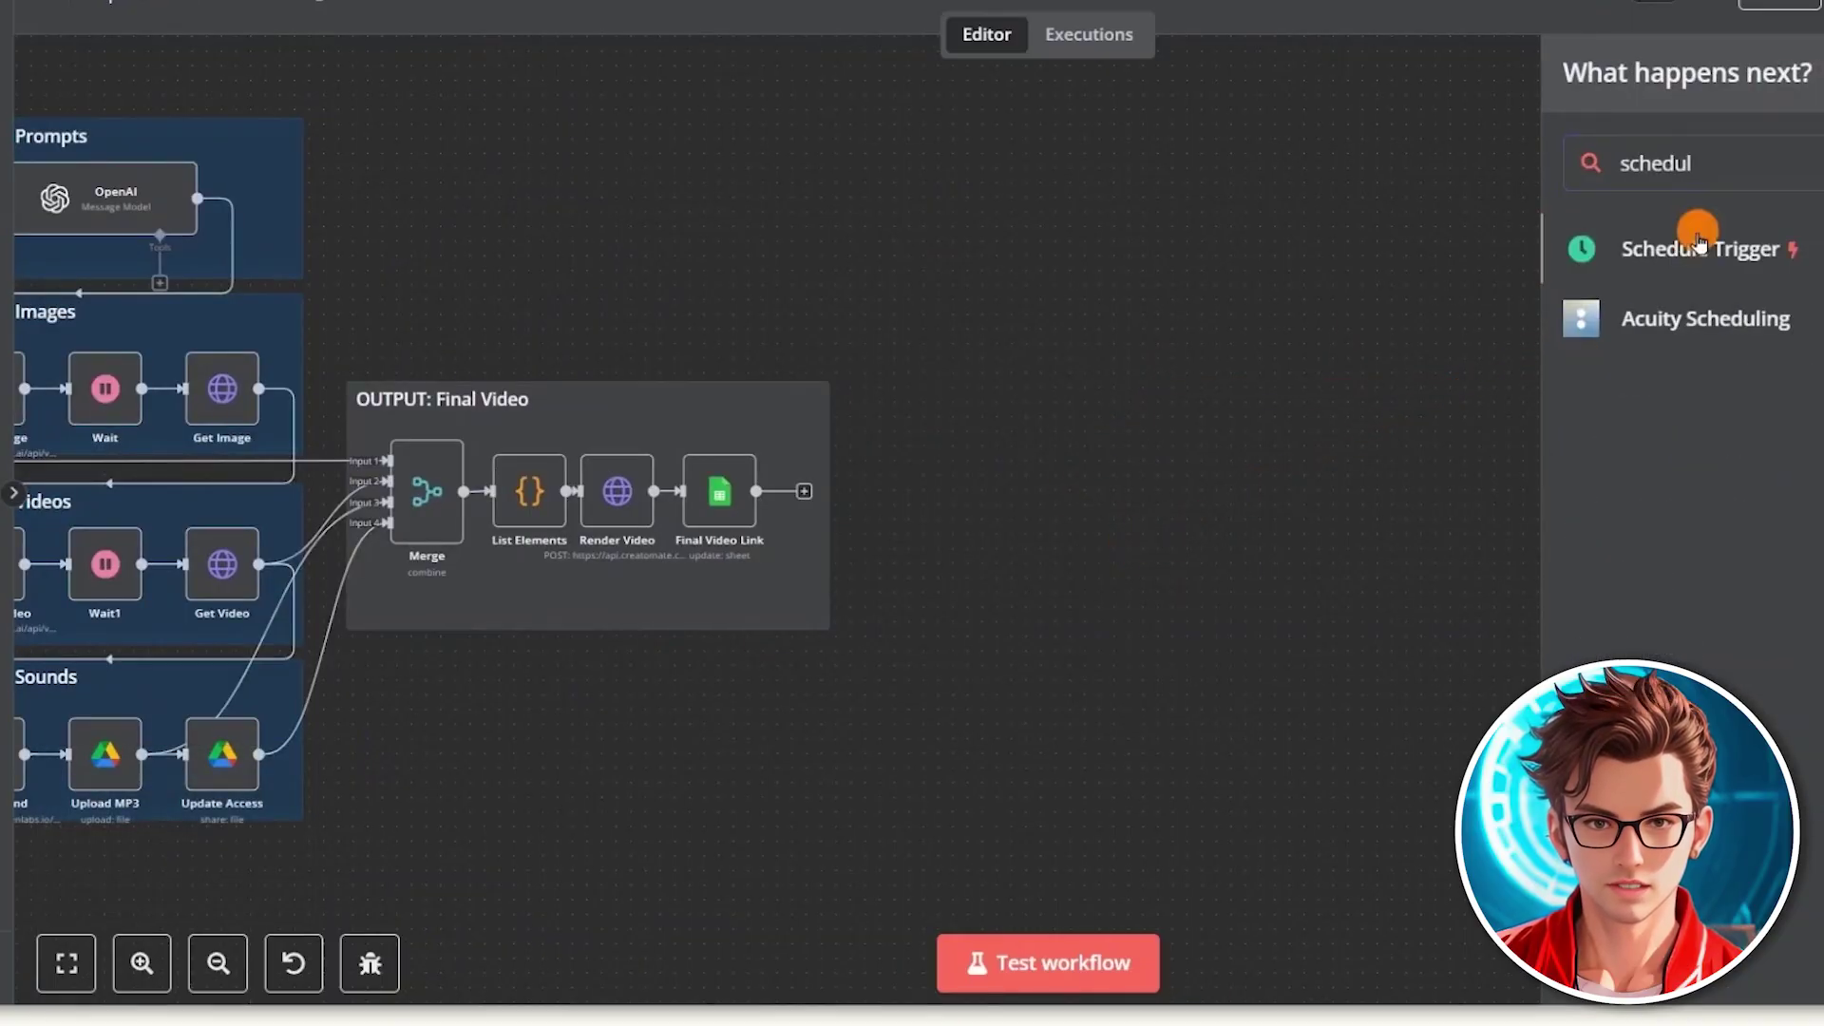
left_click(1700, 245)
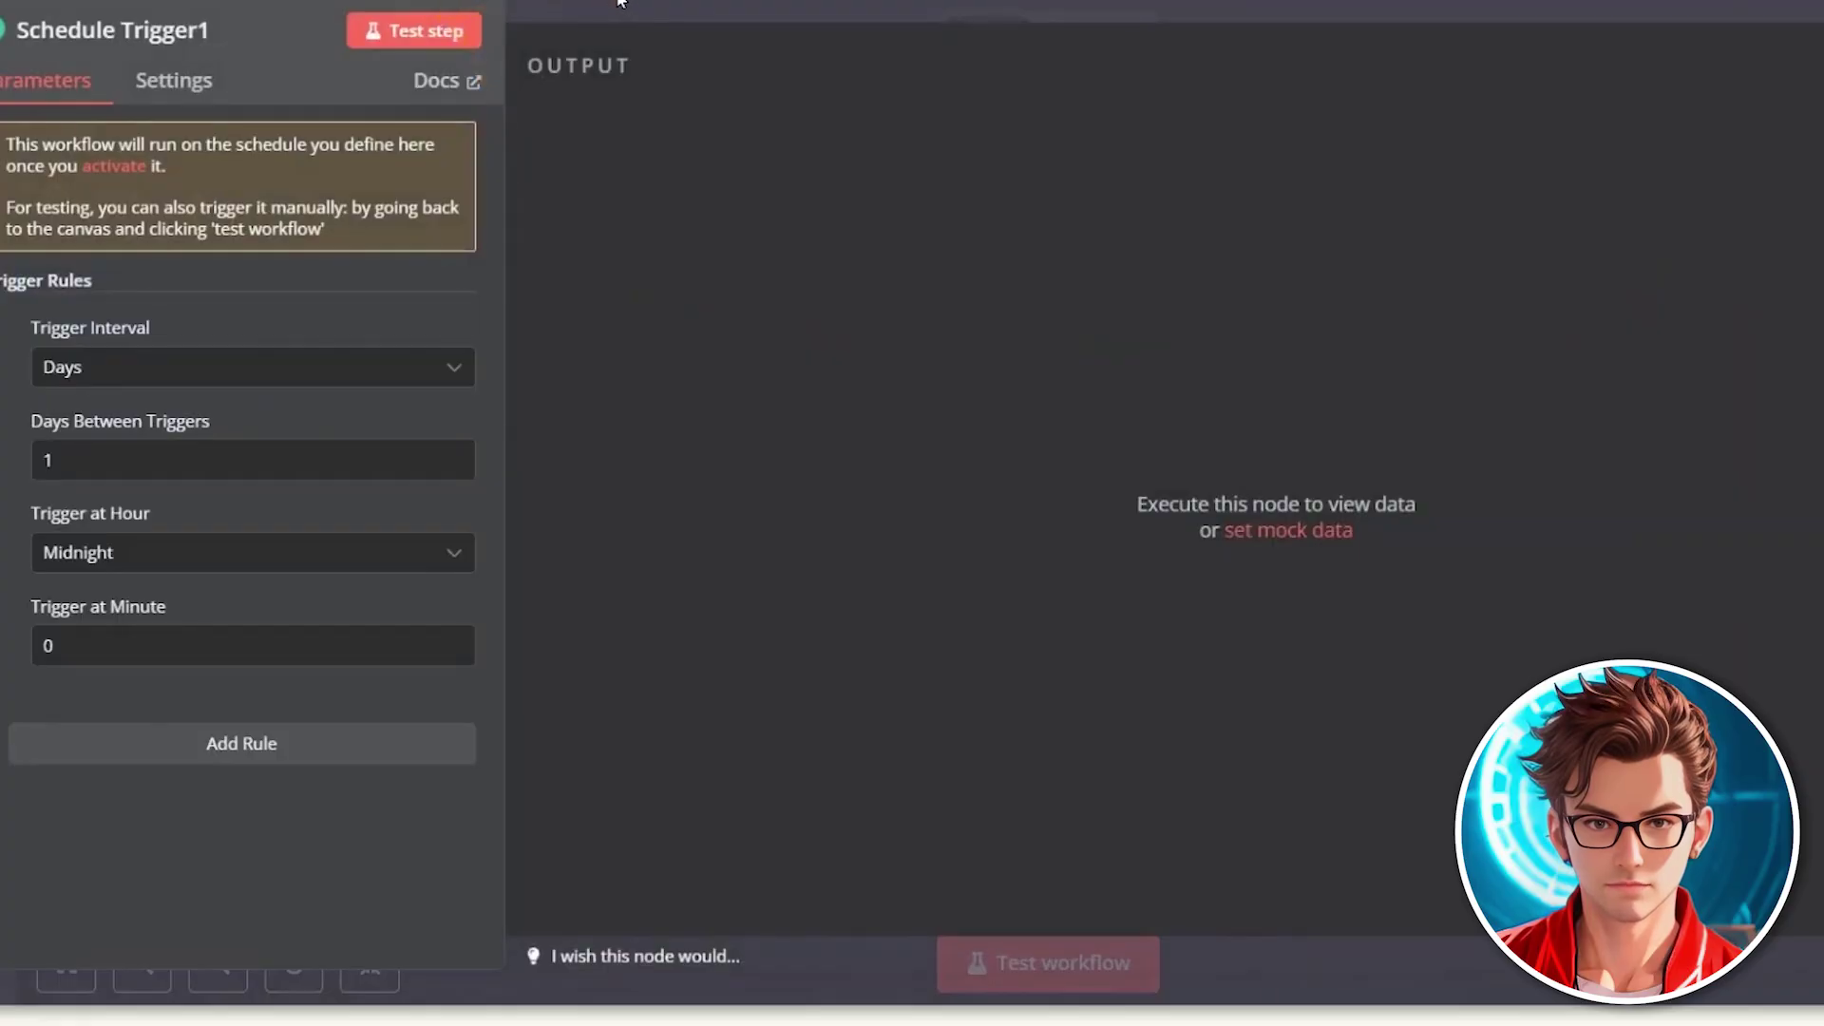
left_click(620, 3)
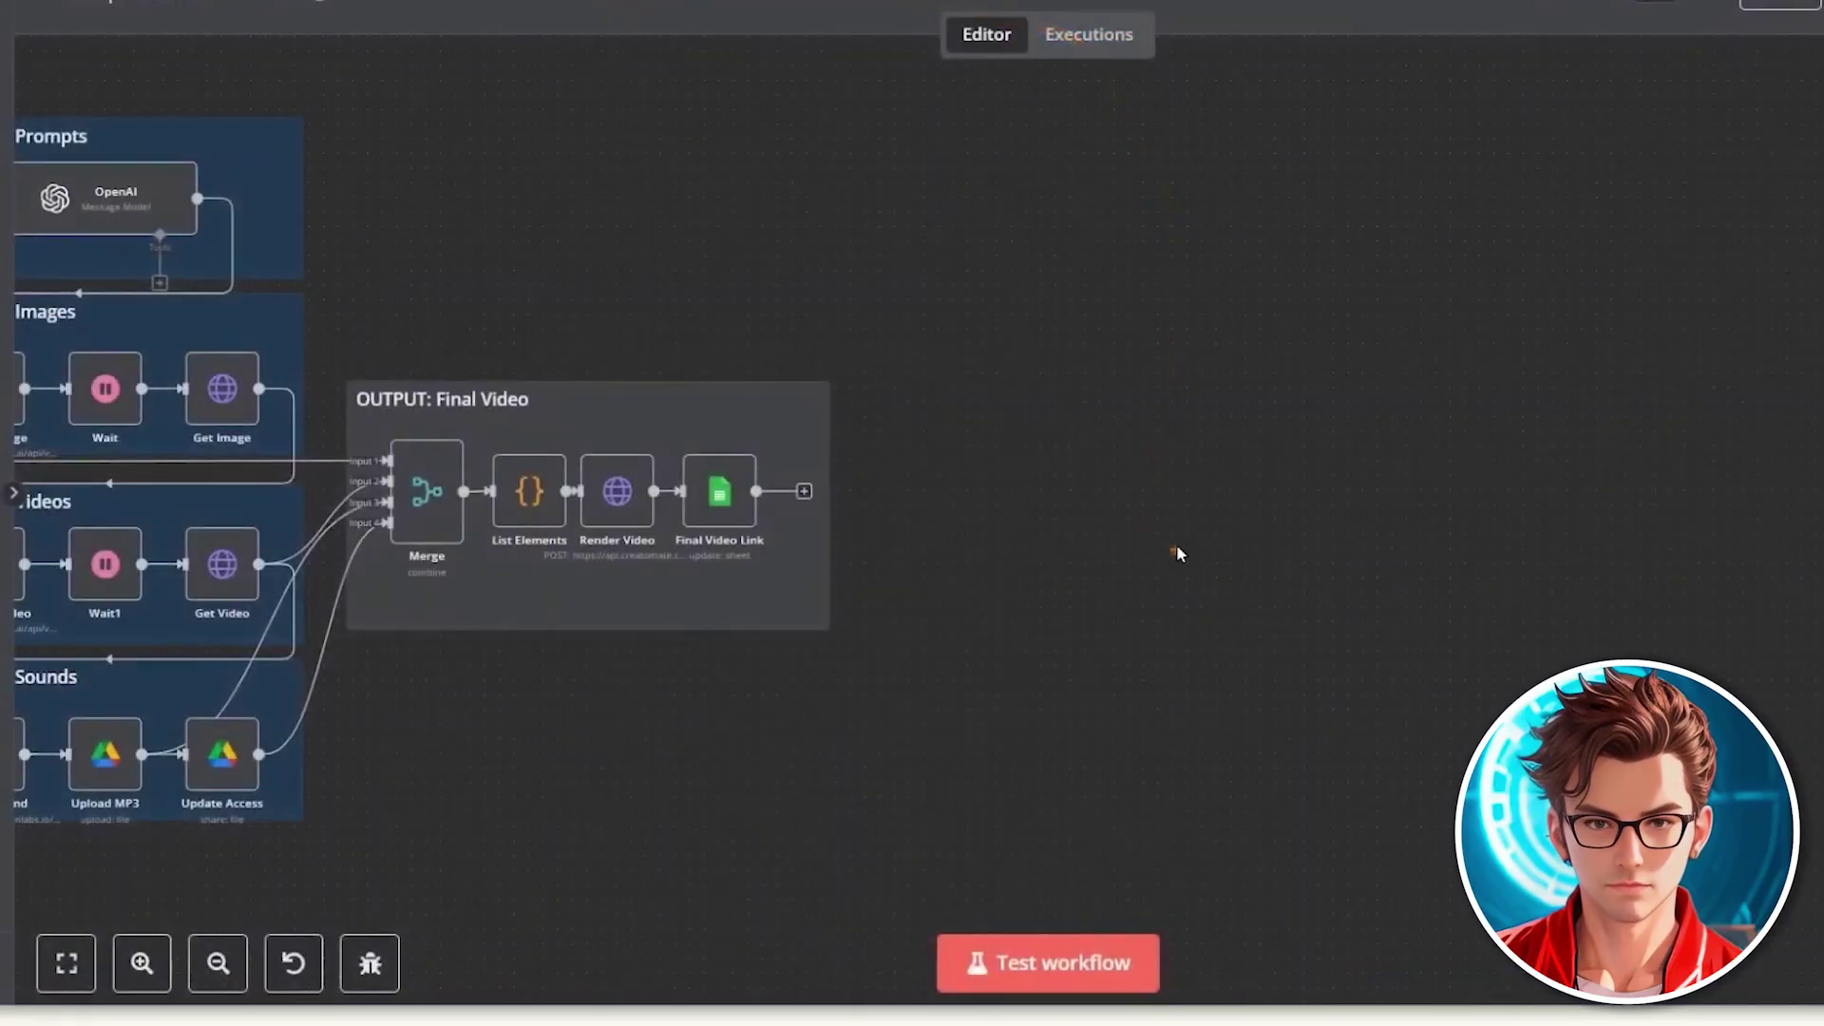
Step: Connect a Google Sheets node with the Get Row(s) operation after the new Schedule Trigger
left_click(1119, 433)
type("sheet")
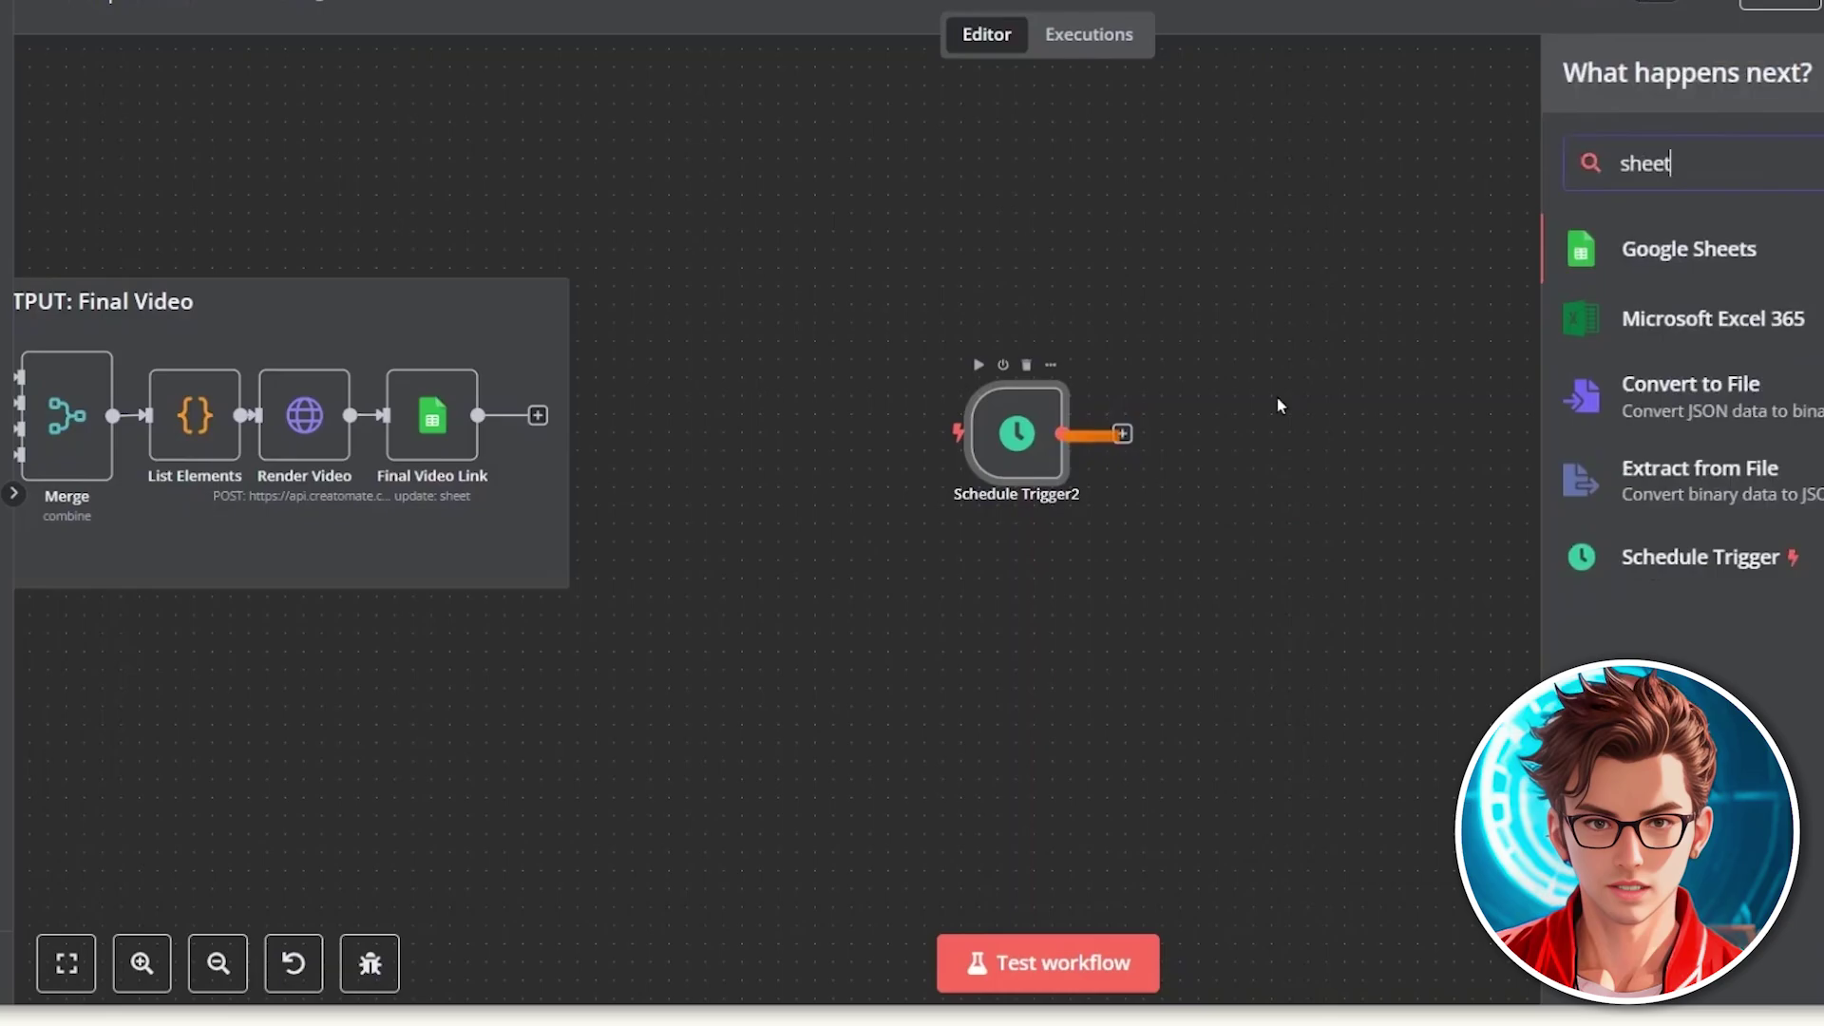
key("Return")
scroll(1718, 446, "down", 1)
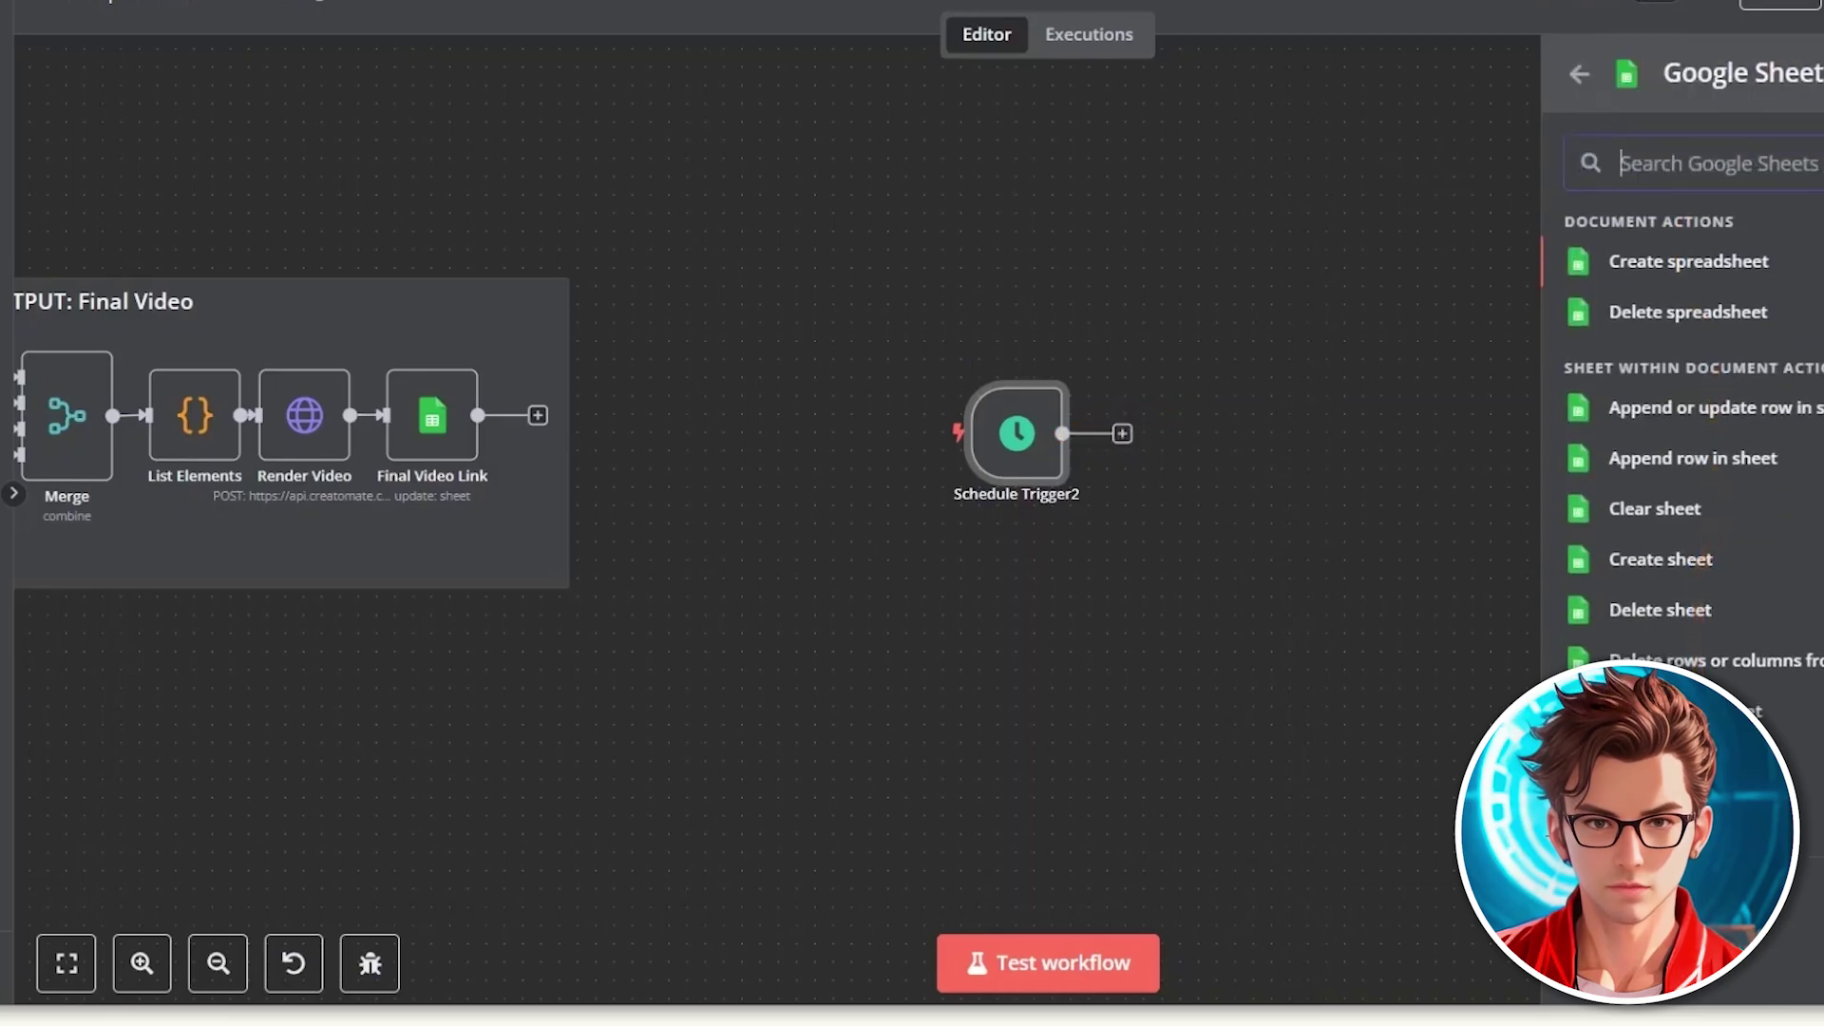
left_click(1672, 711)
Step: Choose the video ideas spreadsheet as the document and Sheet1 as the sheet for the new Google Sheets node
left_click(862, 466)
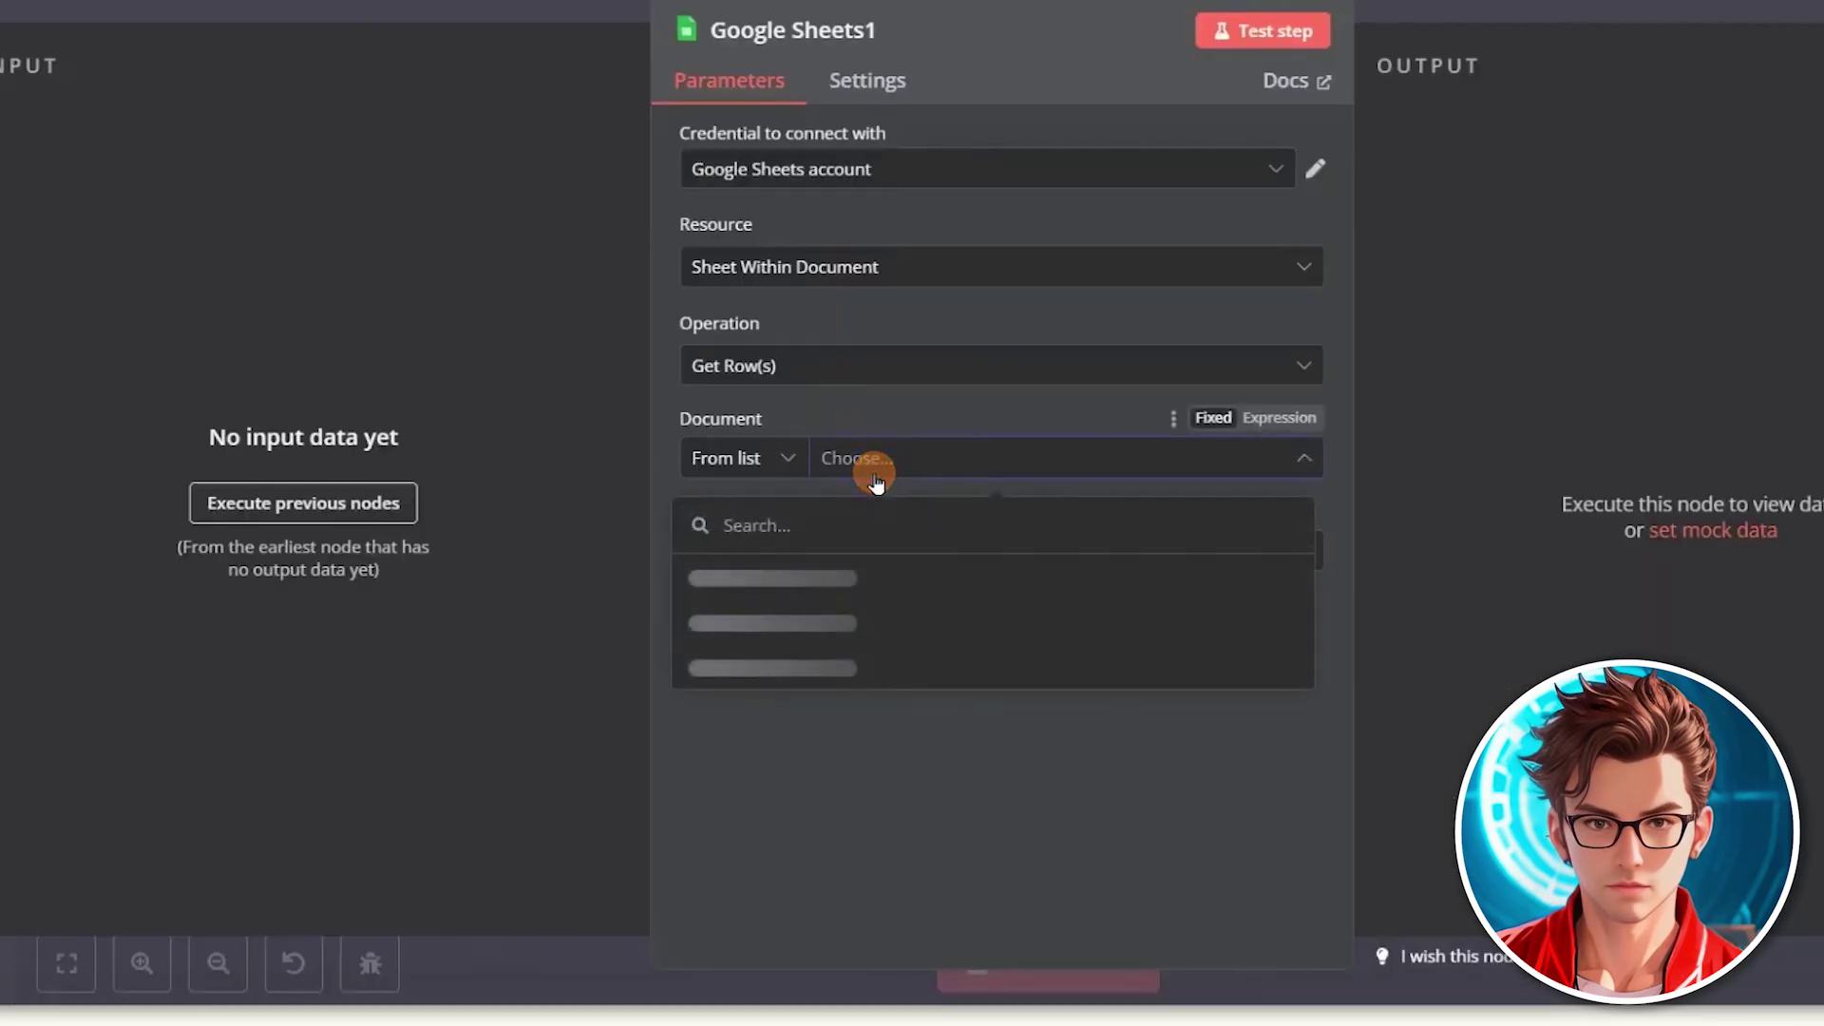
left_click(860, 570)
left_click(861, 553)
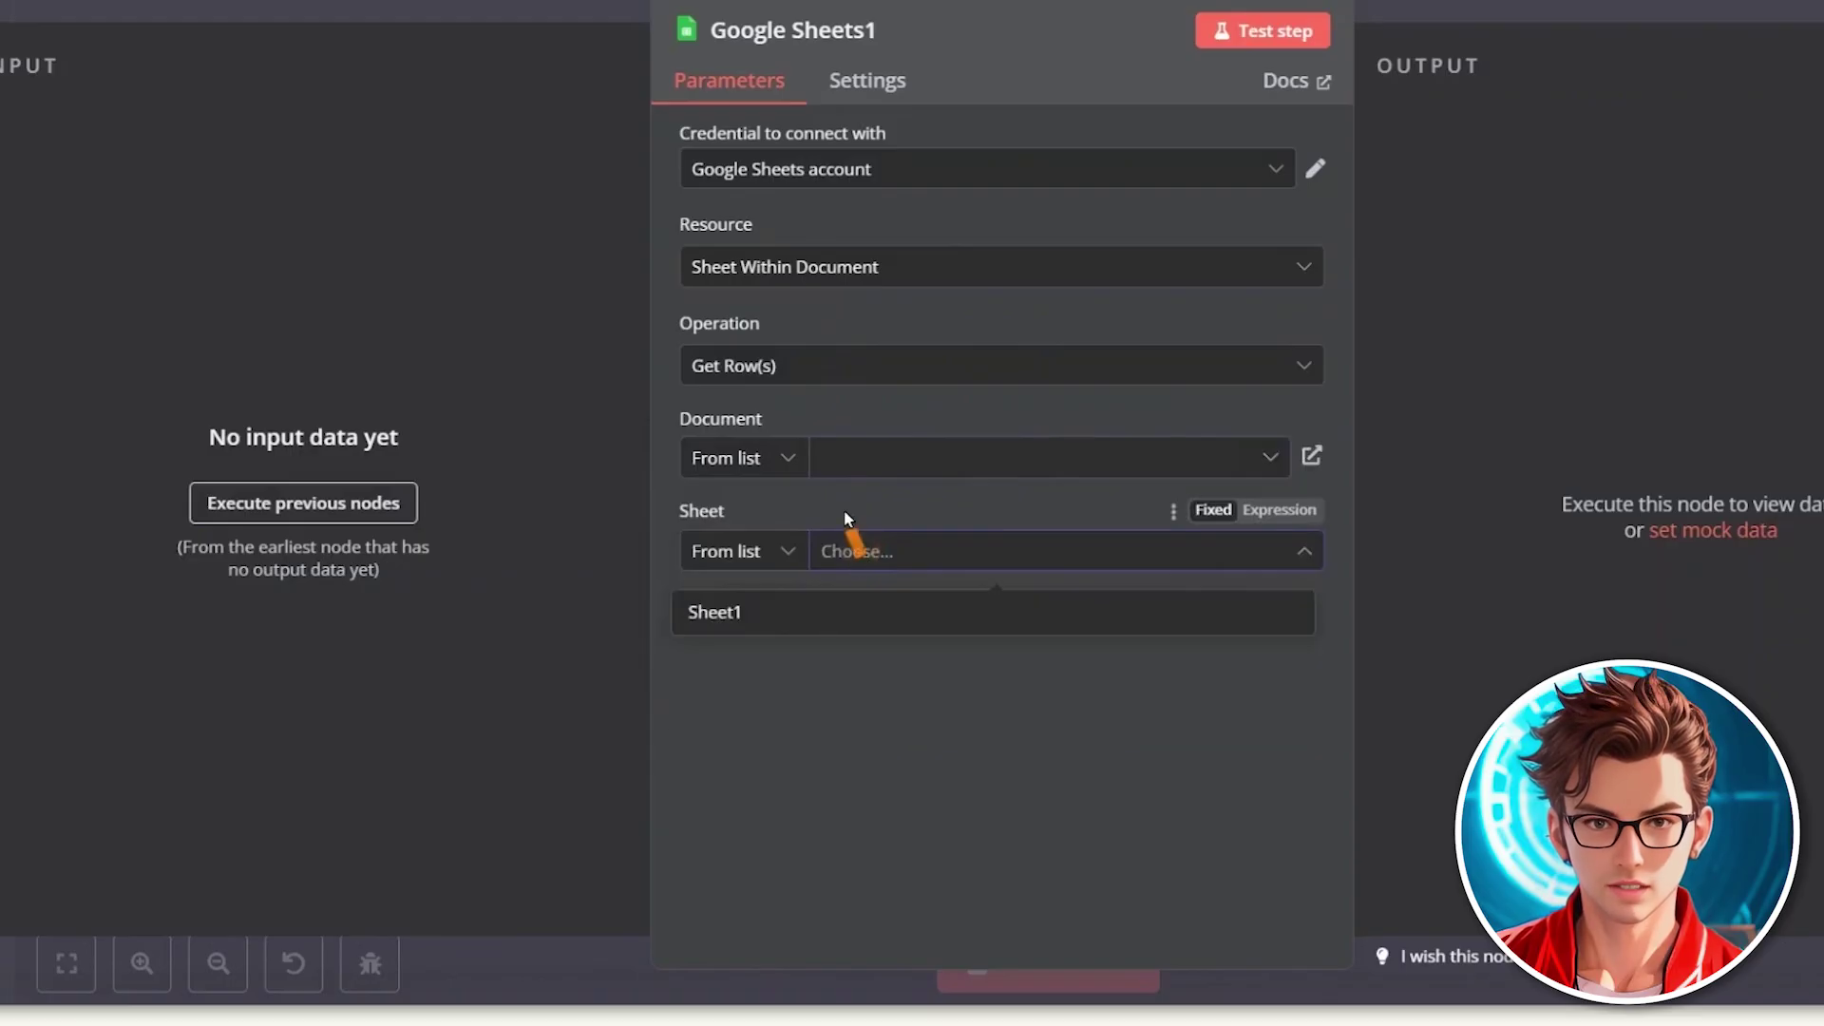
left_click(825, 613)
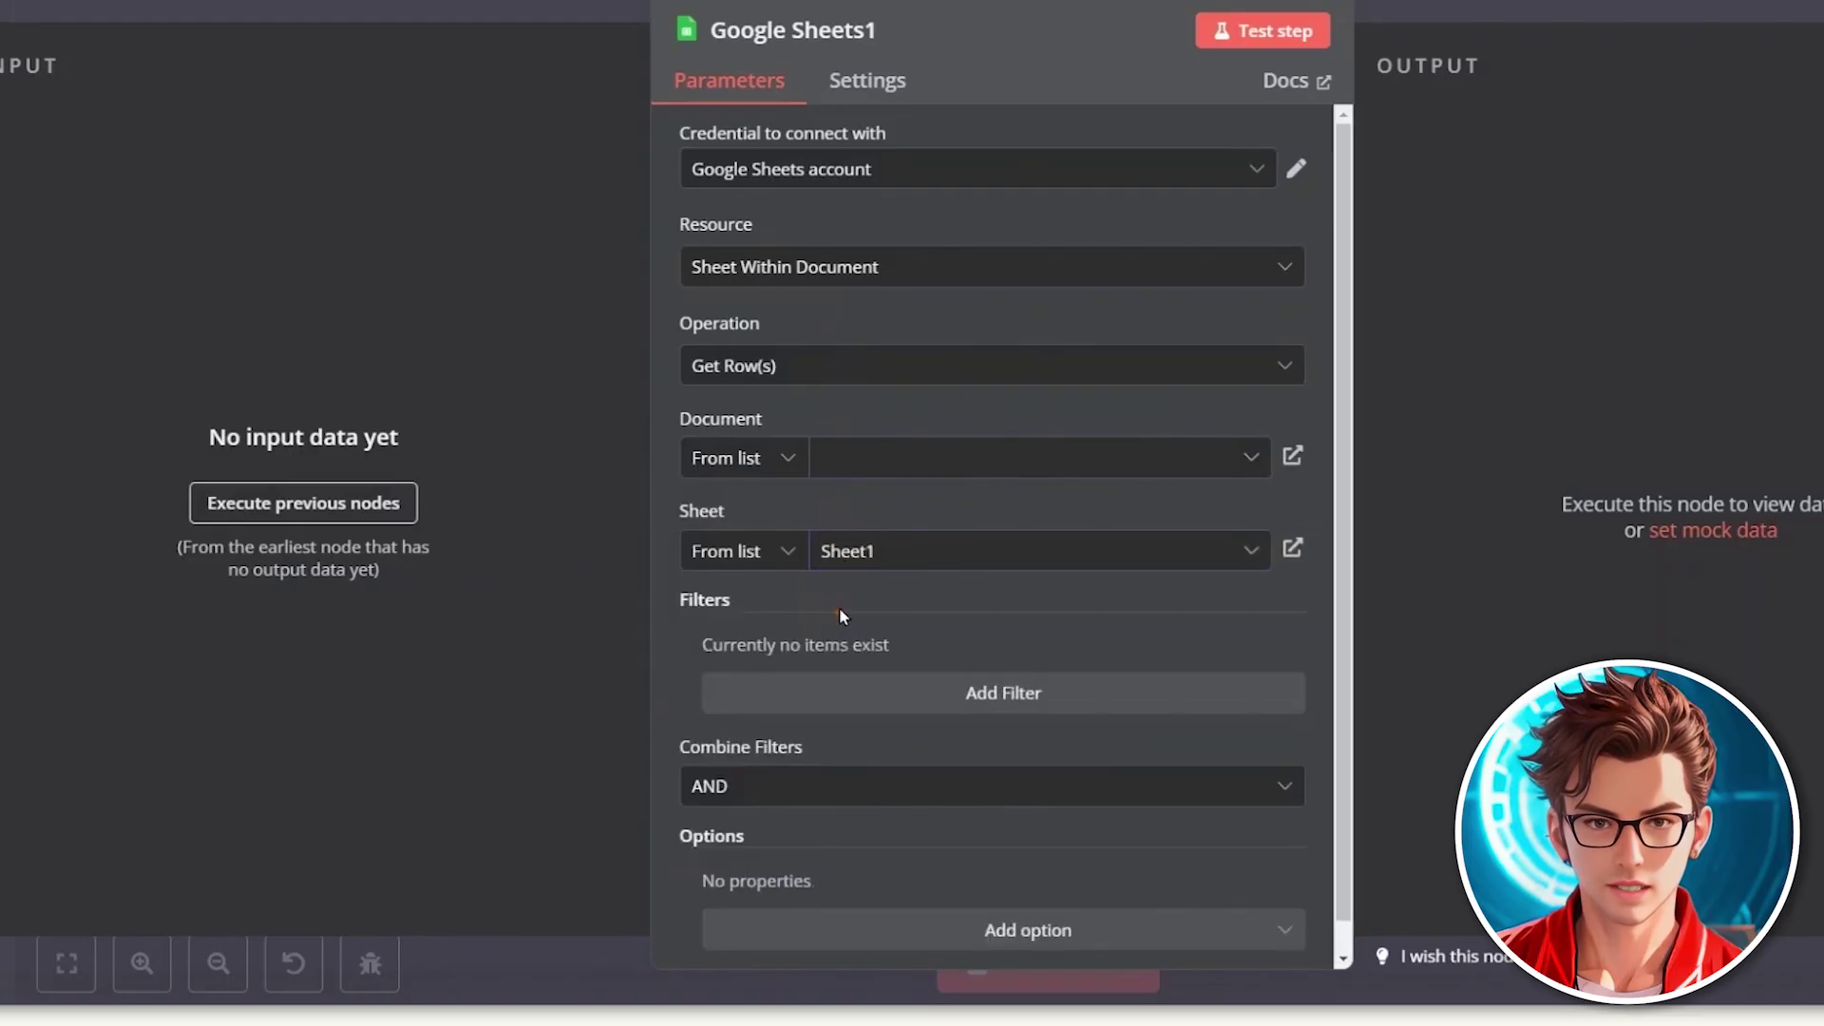
Step: Filter the Google Sheets node's rows by the publishing column with the value "for publishing", widening that column in the spreadsheet to read its status
scroll(840, 613, "down", 1)
left_click(1038, 670)
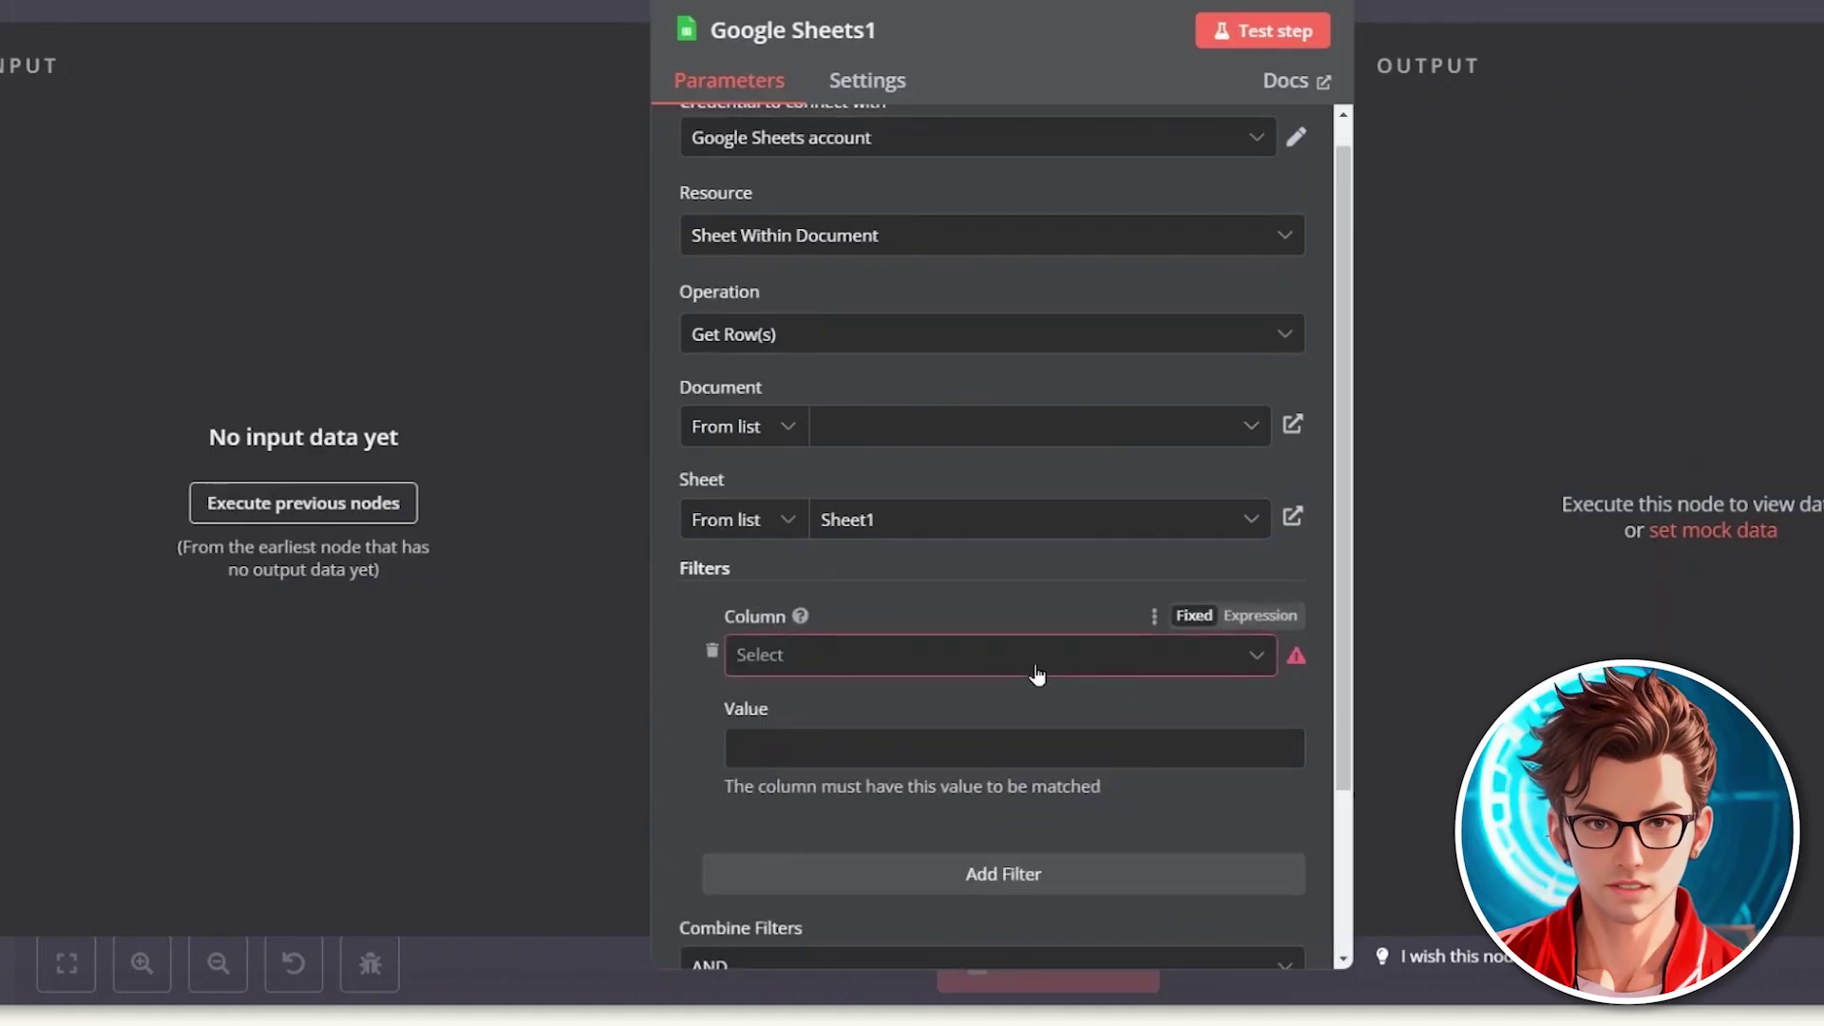
left_click(1031, 662)
left_click(815, 532)
key("Tab")
type("f")
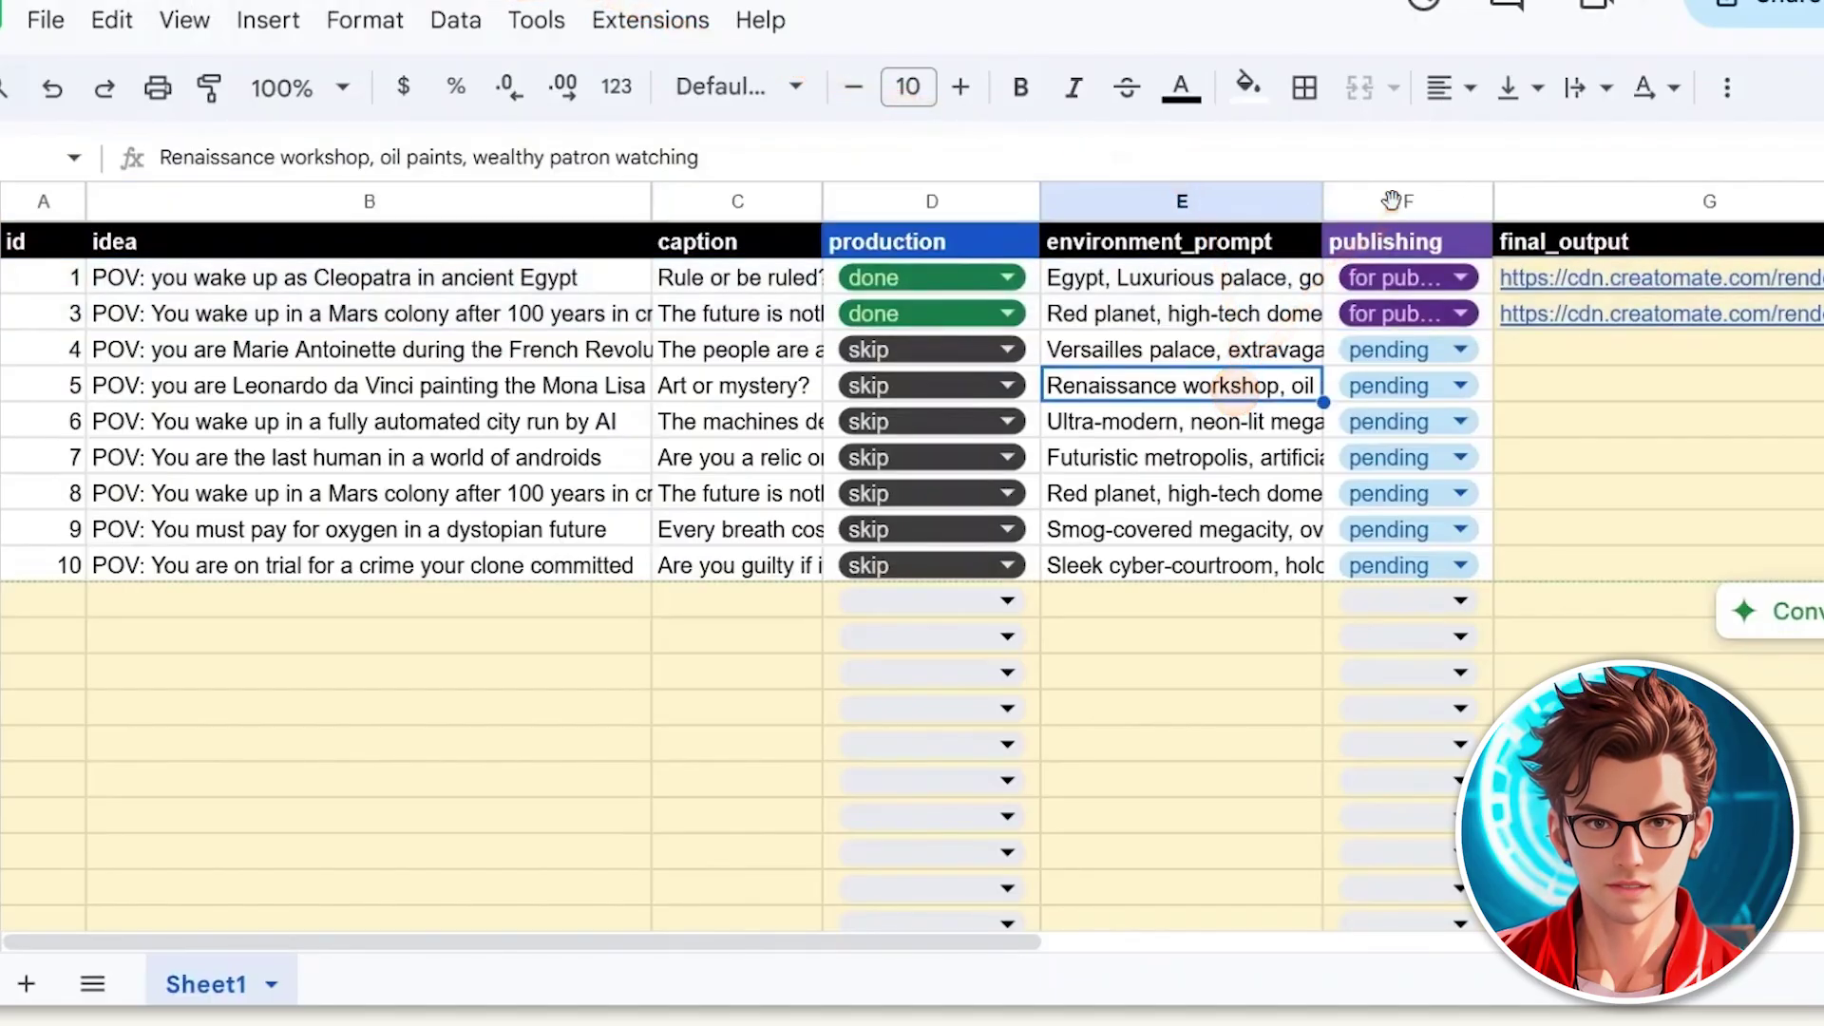
left_click(1395, 200)
left_click_drag(1494, 200, 1643, 340)
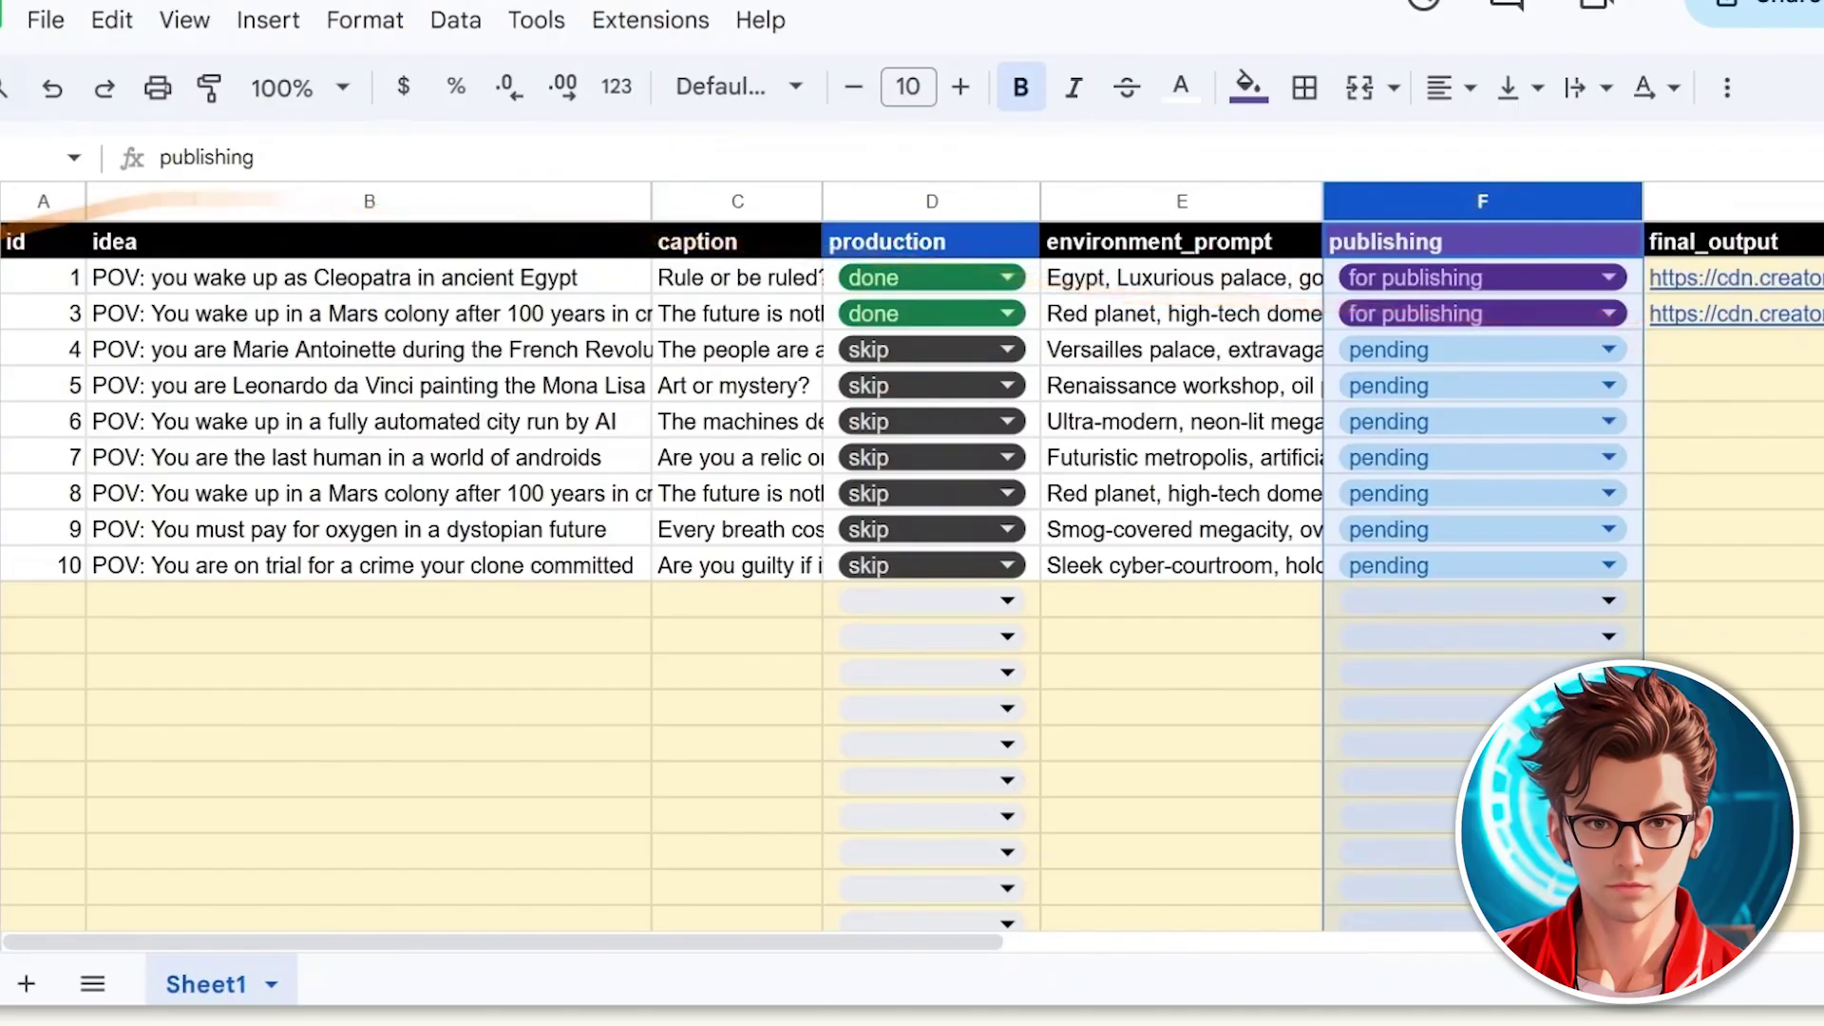
left_click(0, 277)
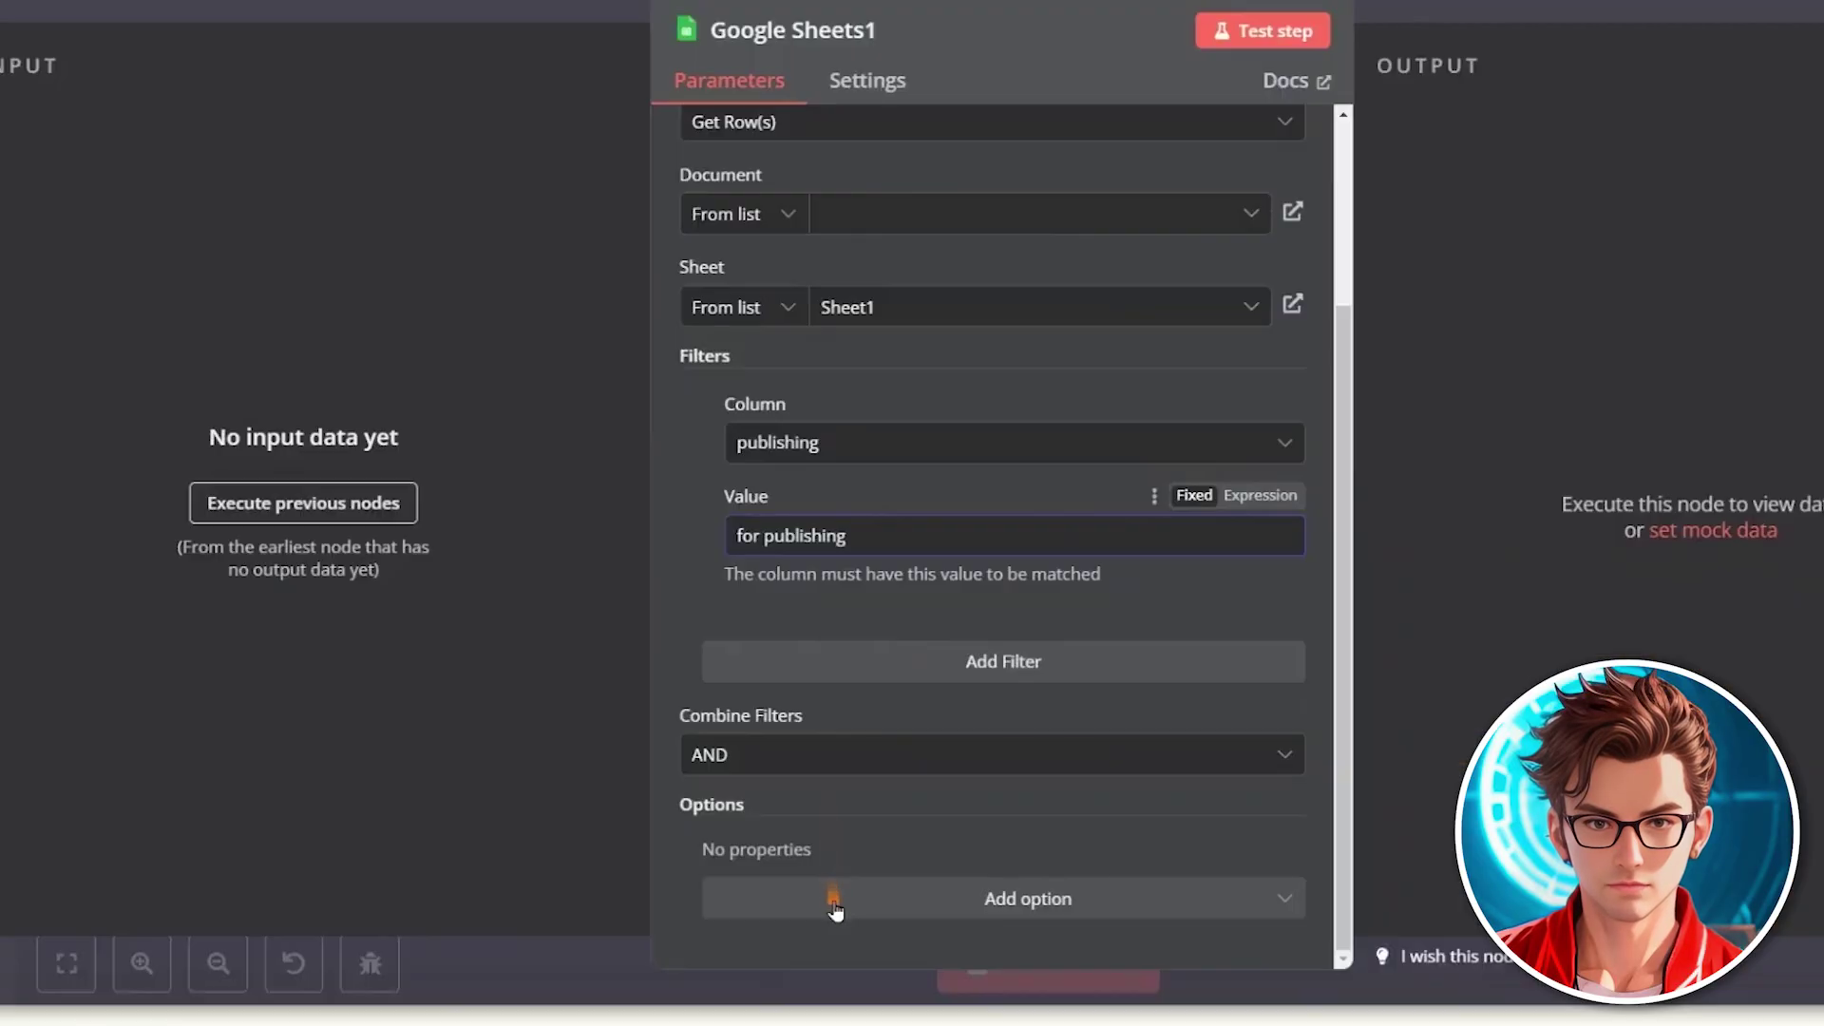
Step: Add the Return only First Matching Row option, enable it, and test the Google Sheets node
left_click(835, 895)
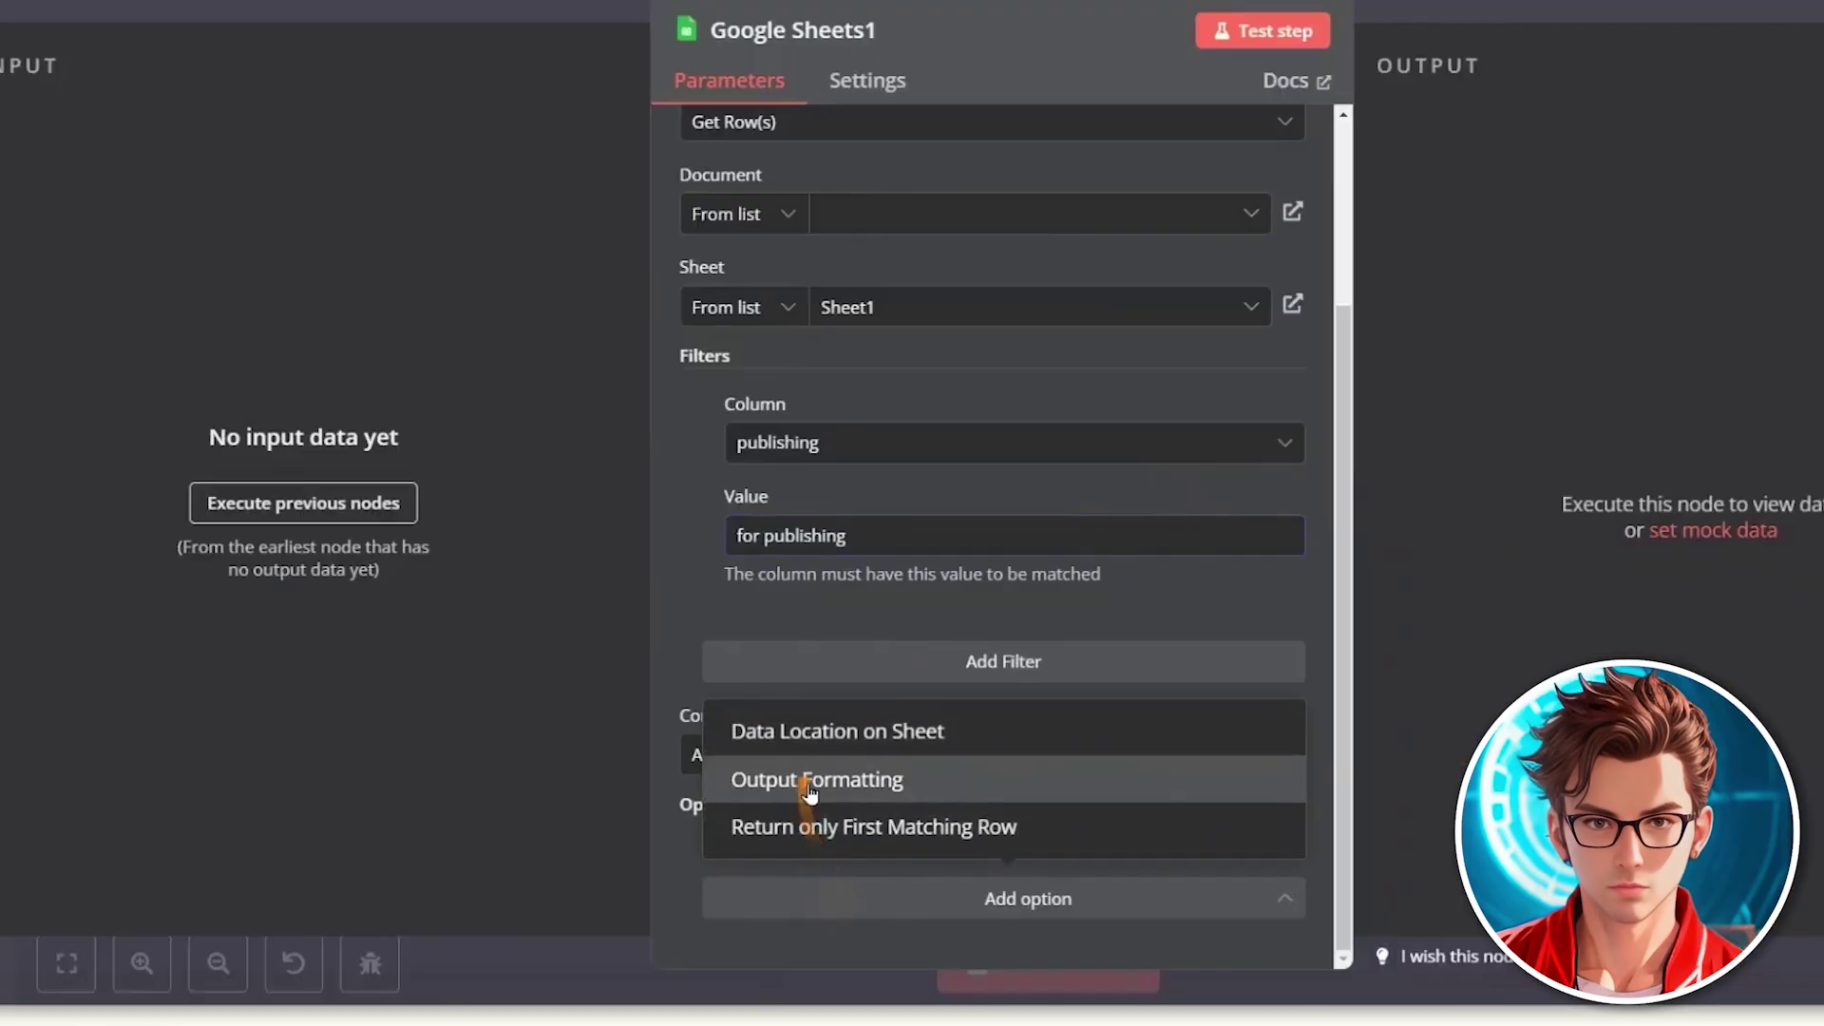
left_click(817, 832)
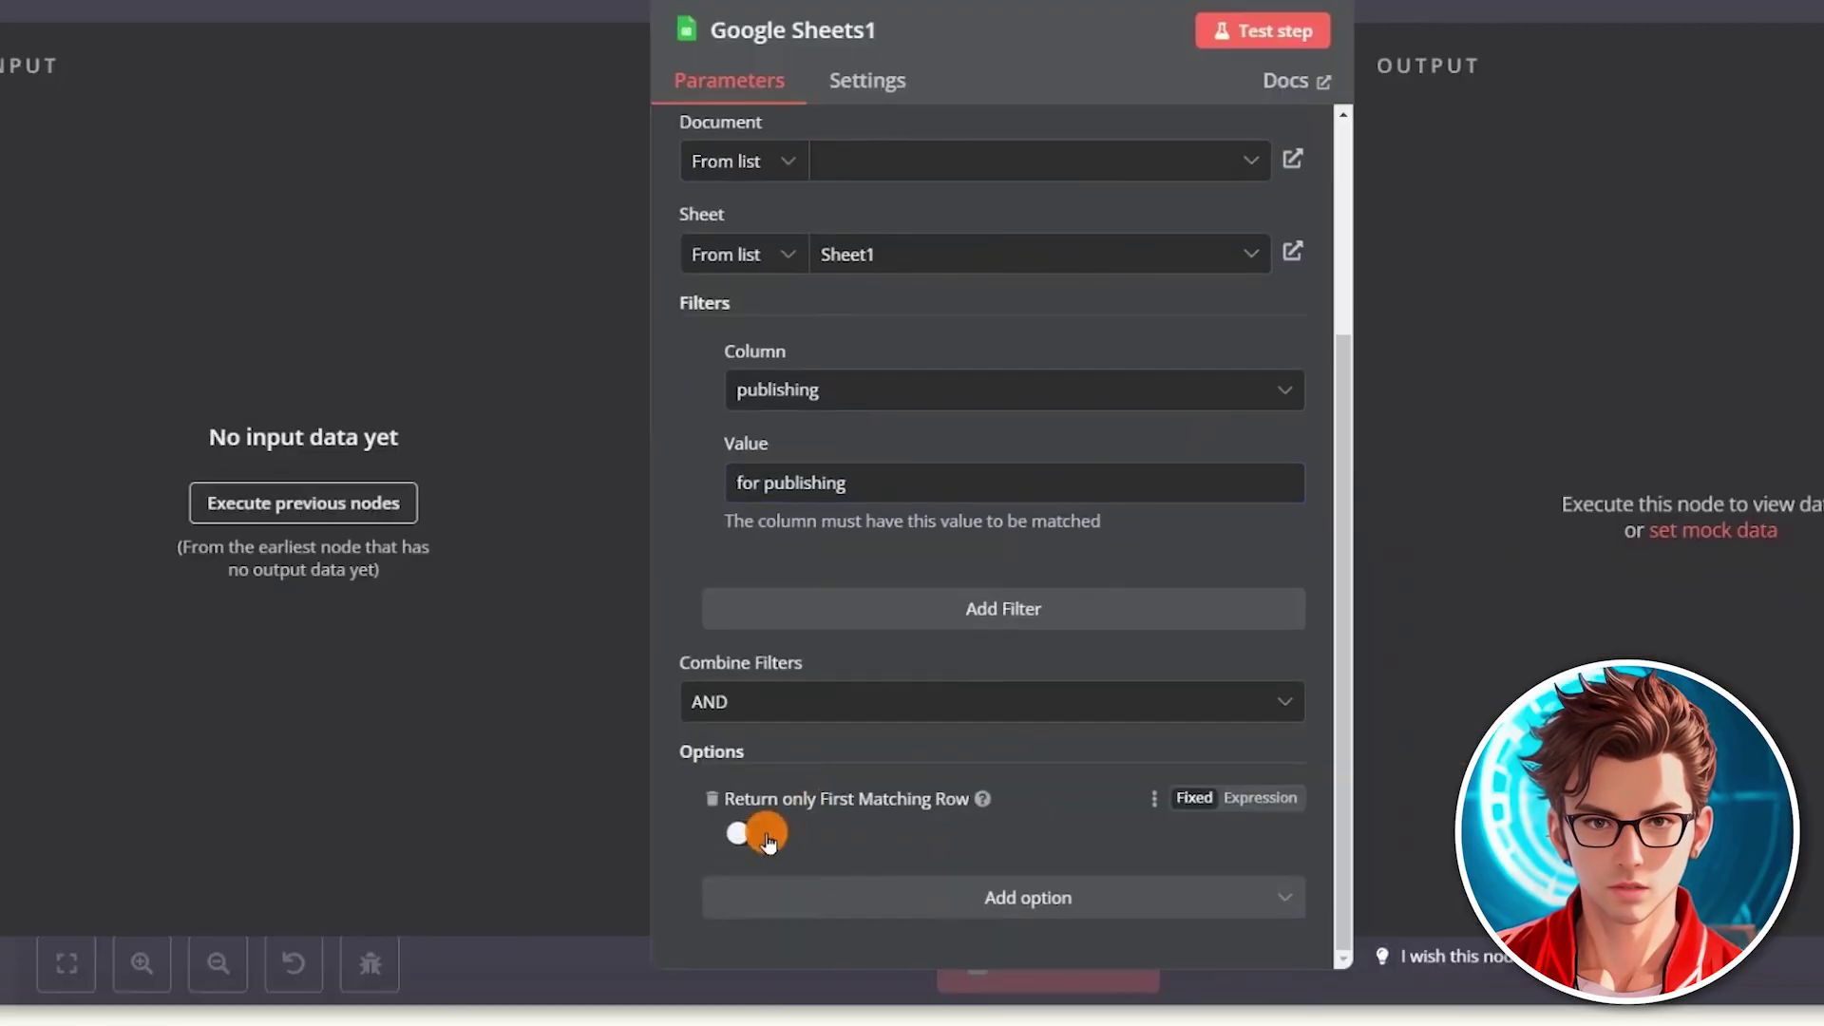
left_click(769, 842)
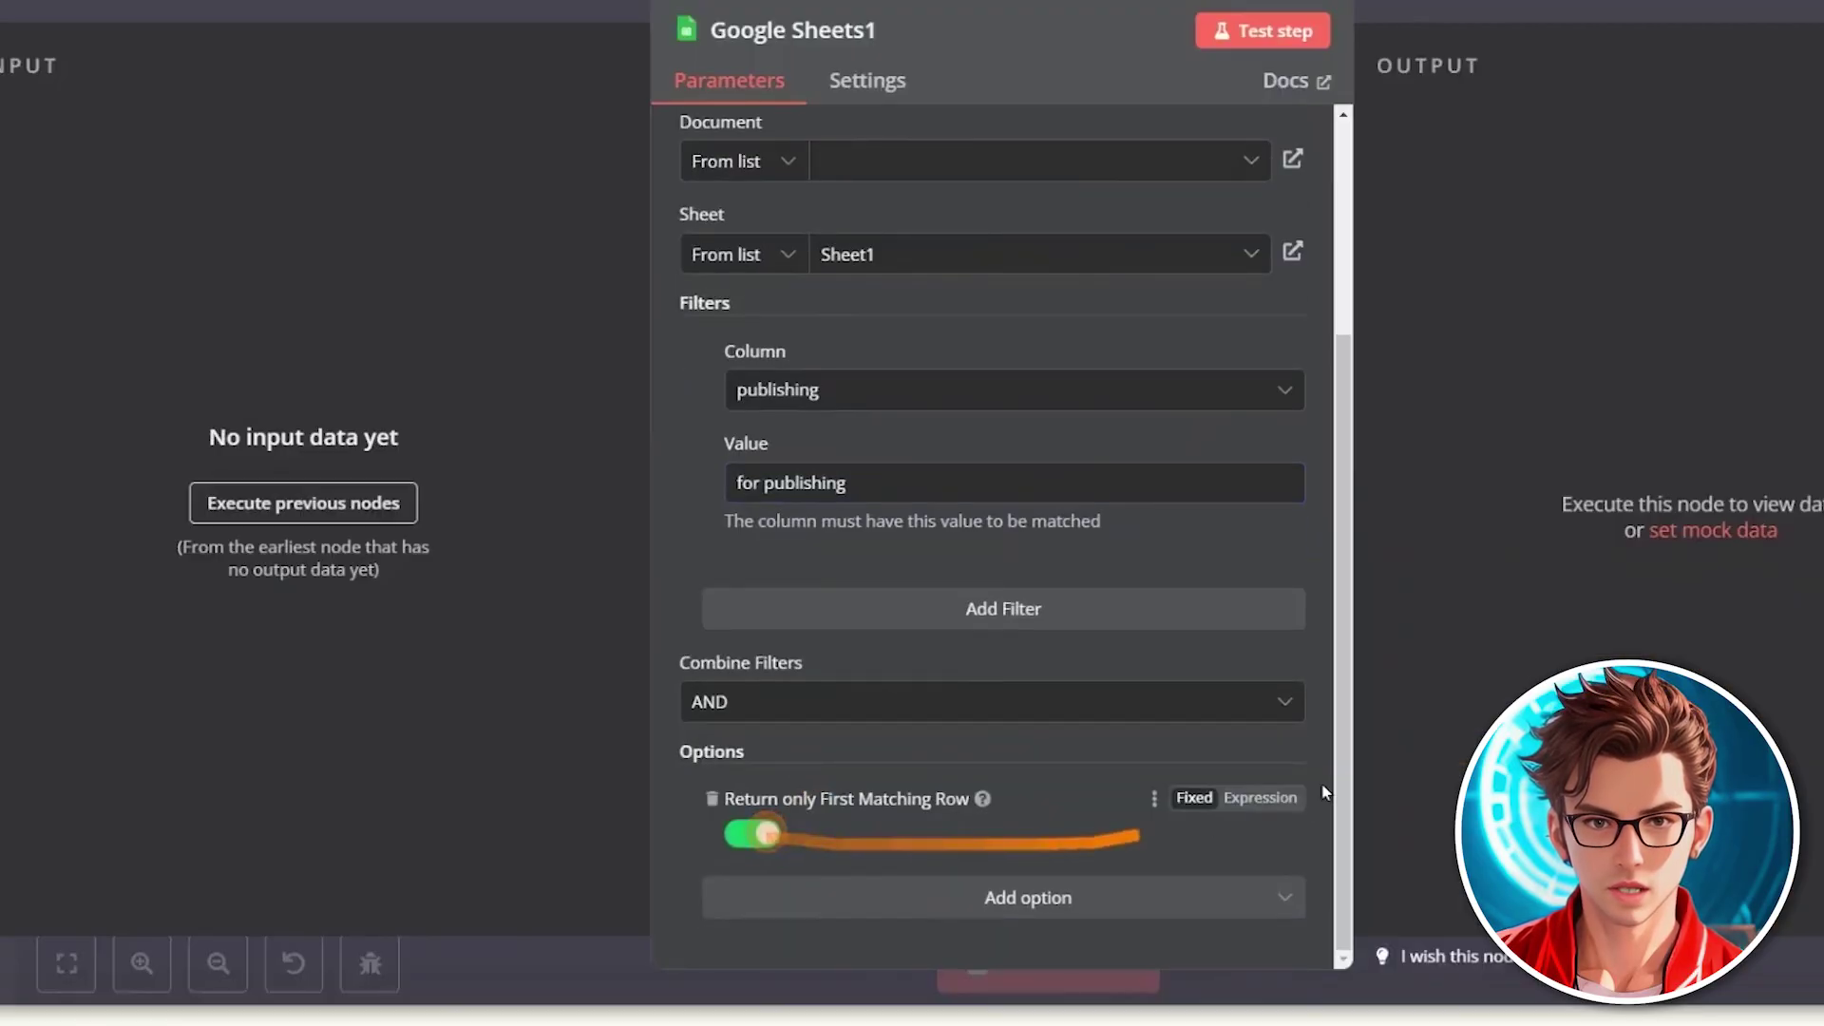
left_click(1287, 45)
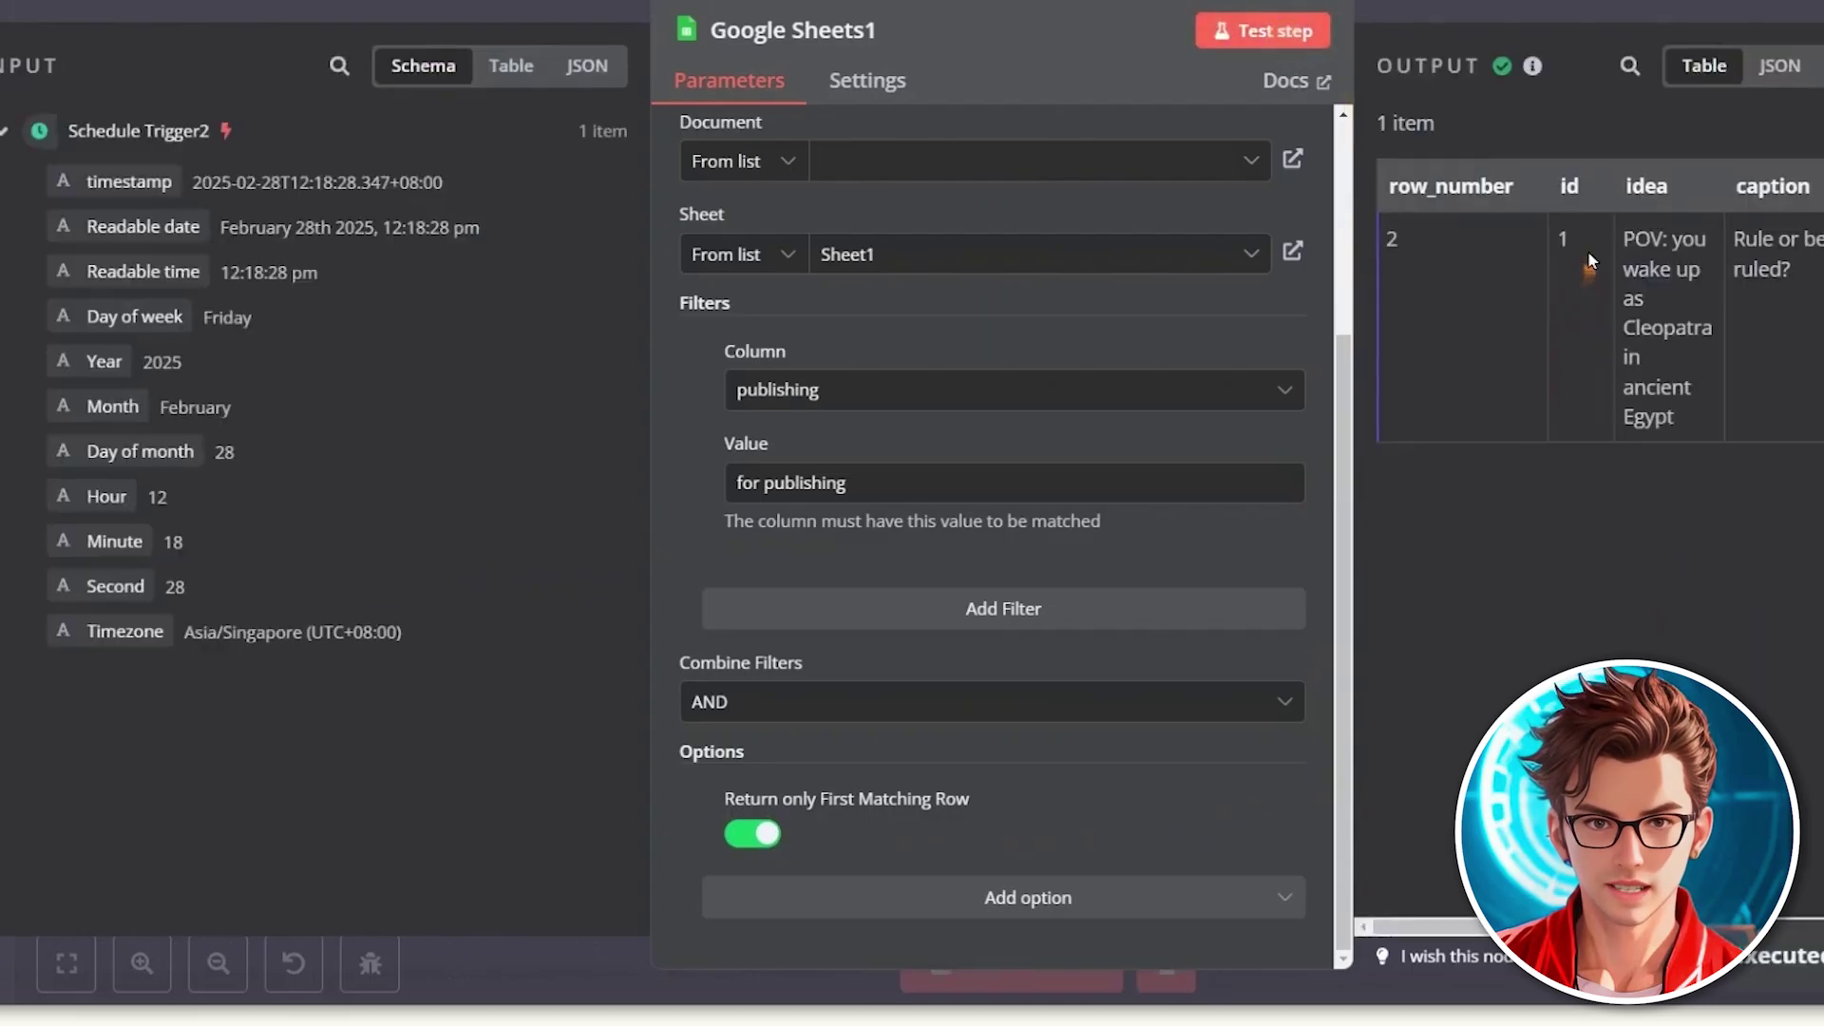
Step: Check the idea and final_output link in the returned row and close the Google Sheets node
left_click_drag(1623, 239, 1678, 403)
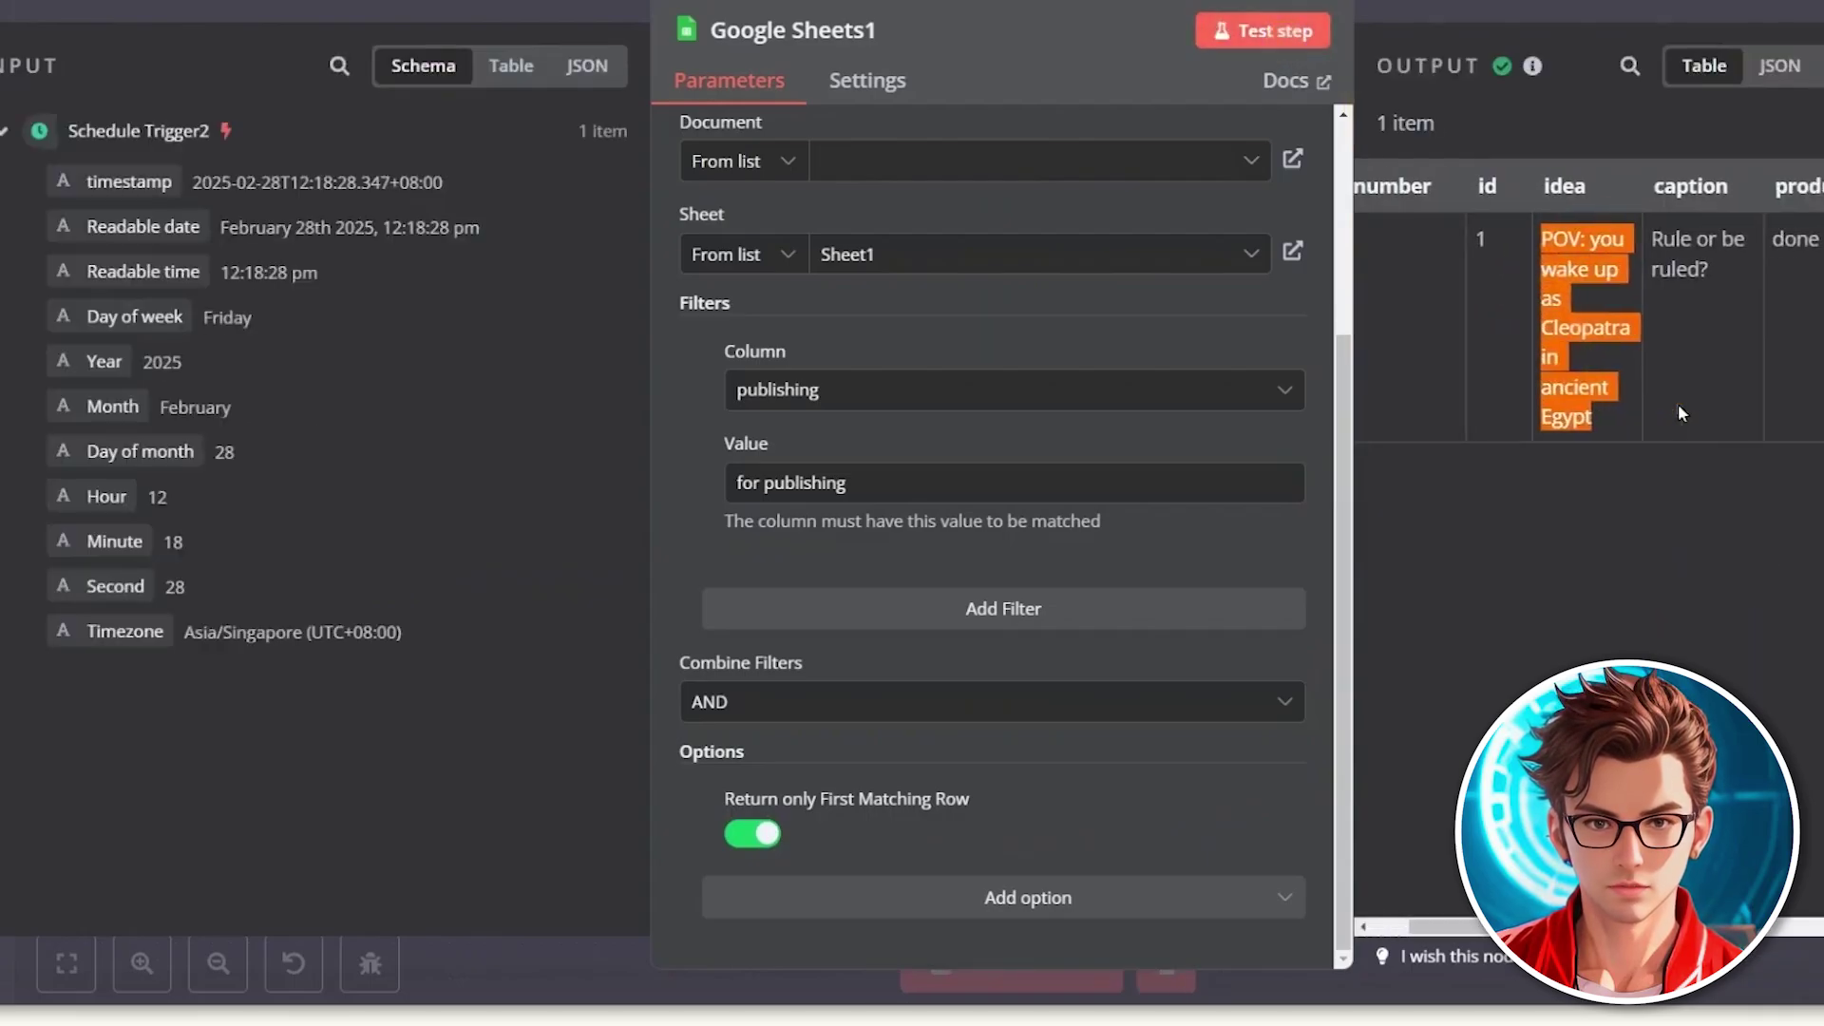
scroll(1678, 402, "right", 8)
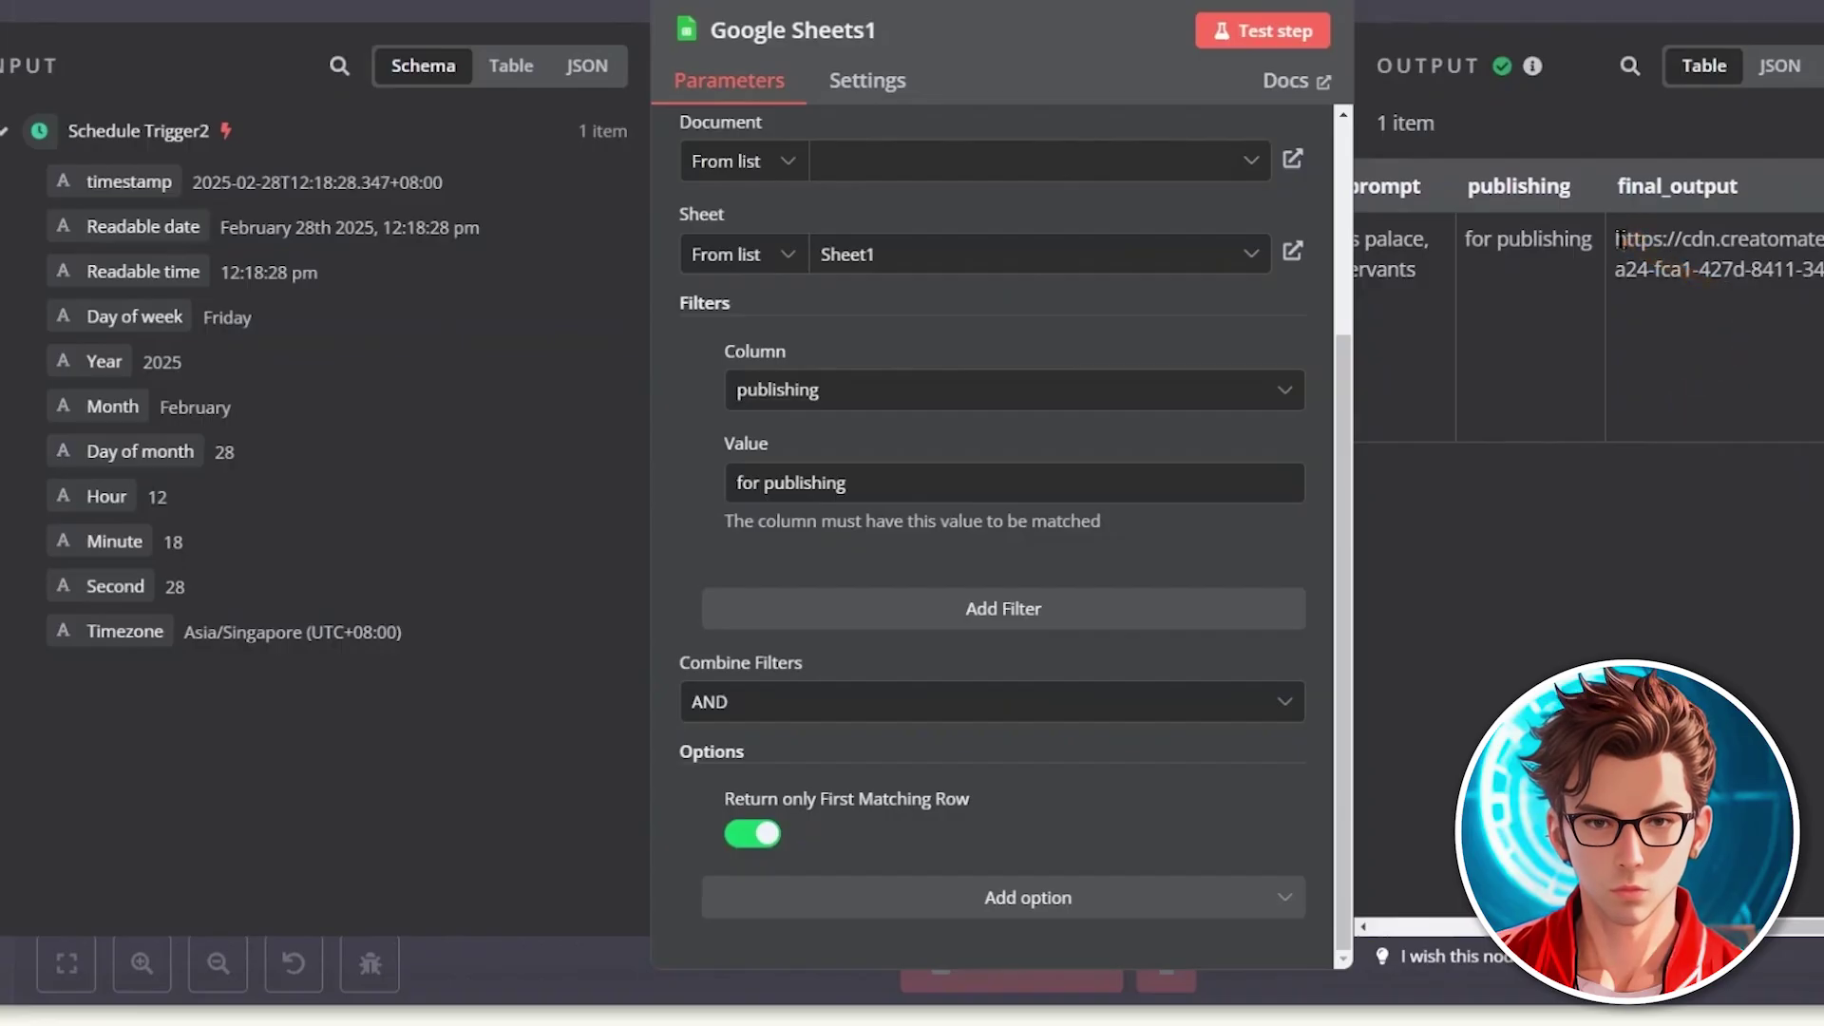
triple_click(1619, 239)
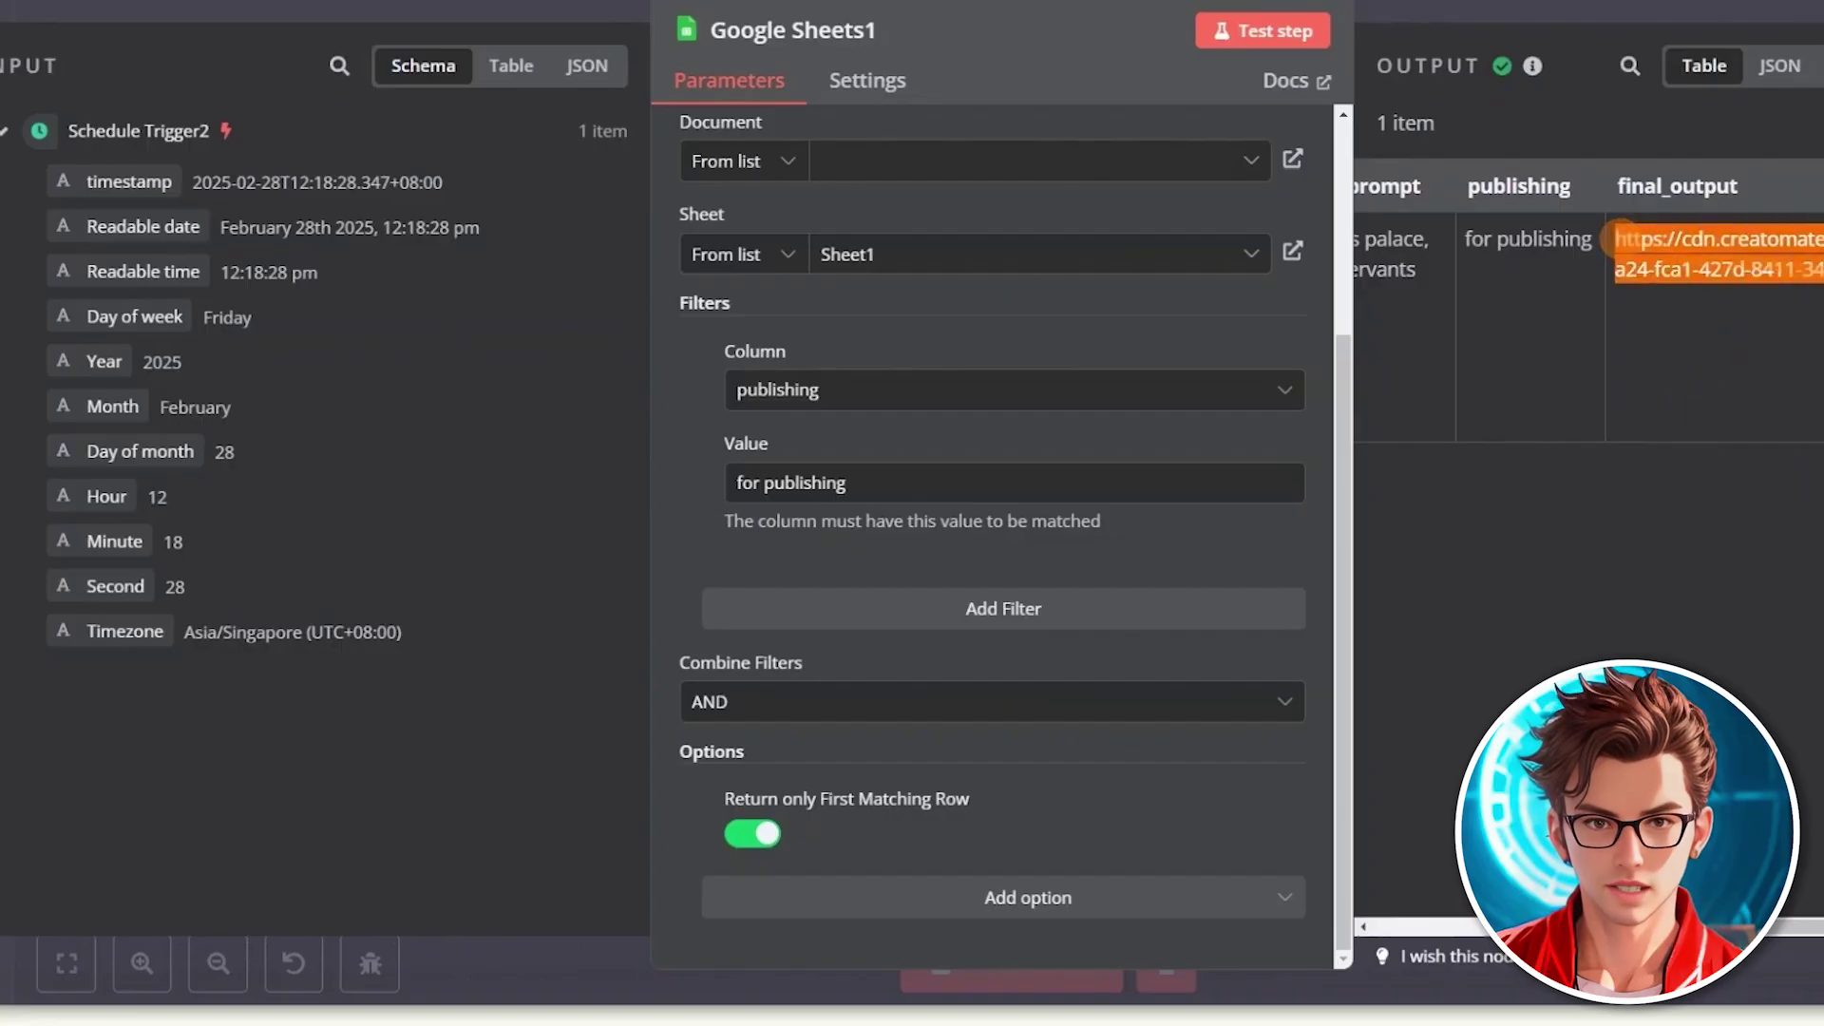
left_click(1658, 4)
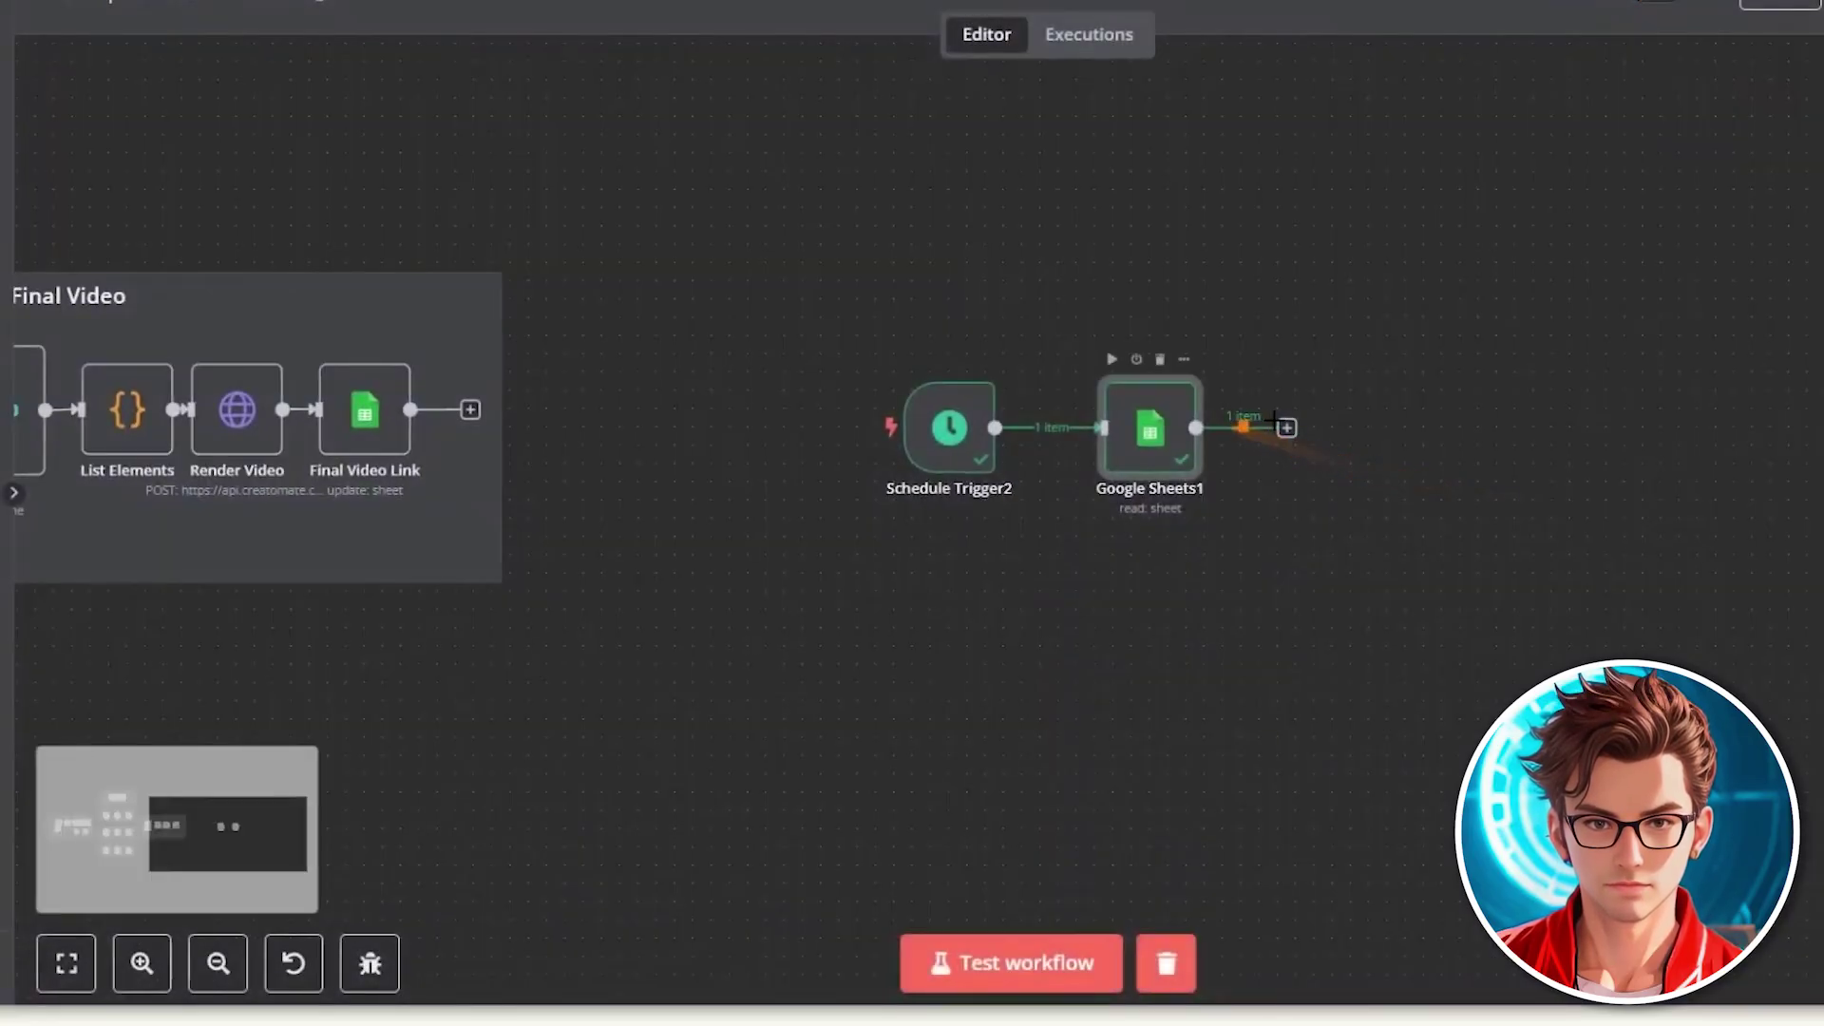
Step: Connect an HTTP Request node after the publishing Google Sheets node, using GET with the URL {{ $json.final_output }}
left_click(1287, 430)
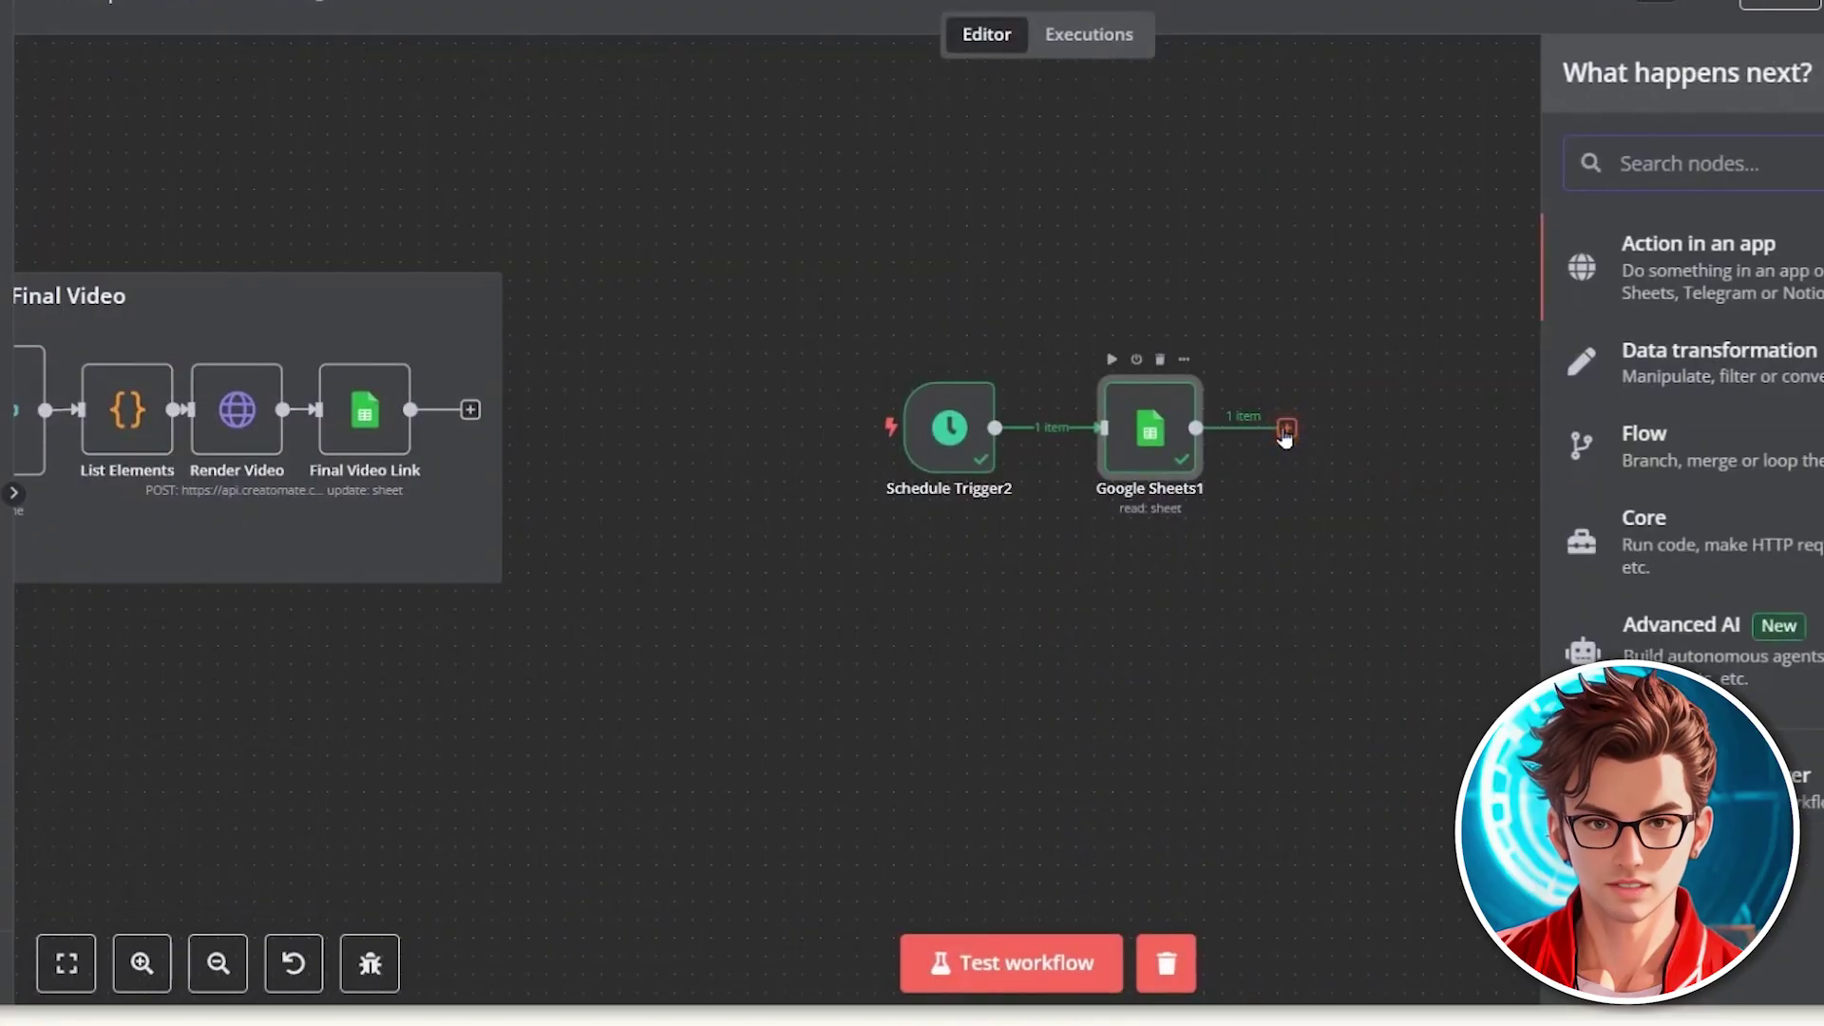
type("http")
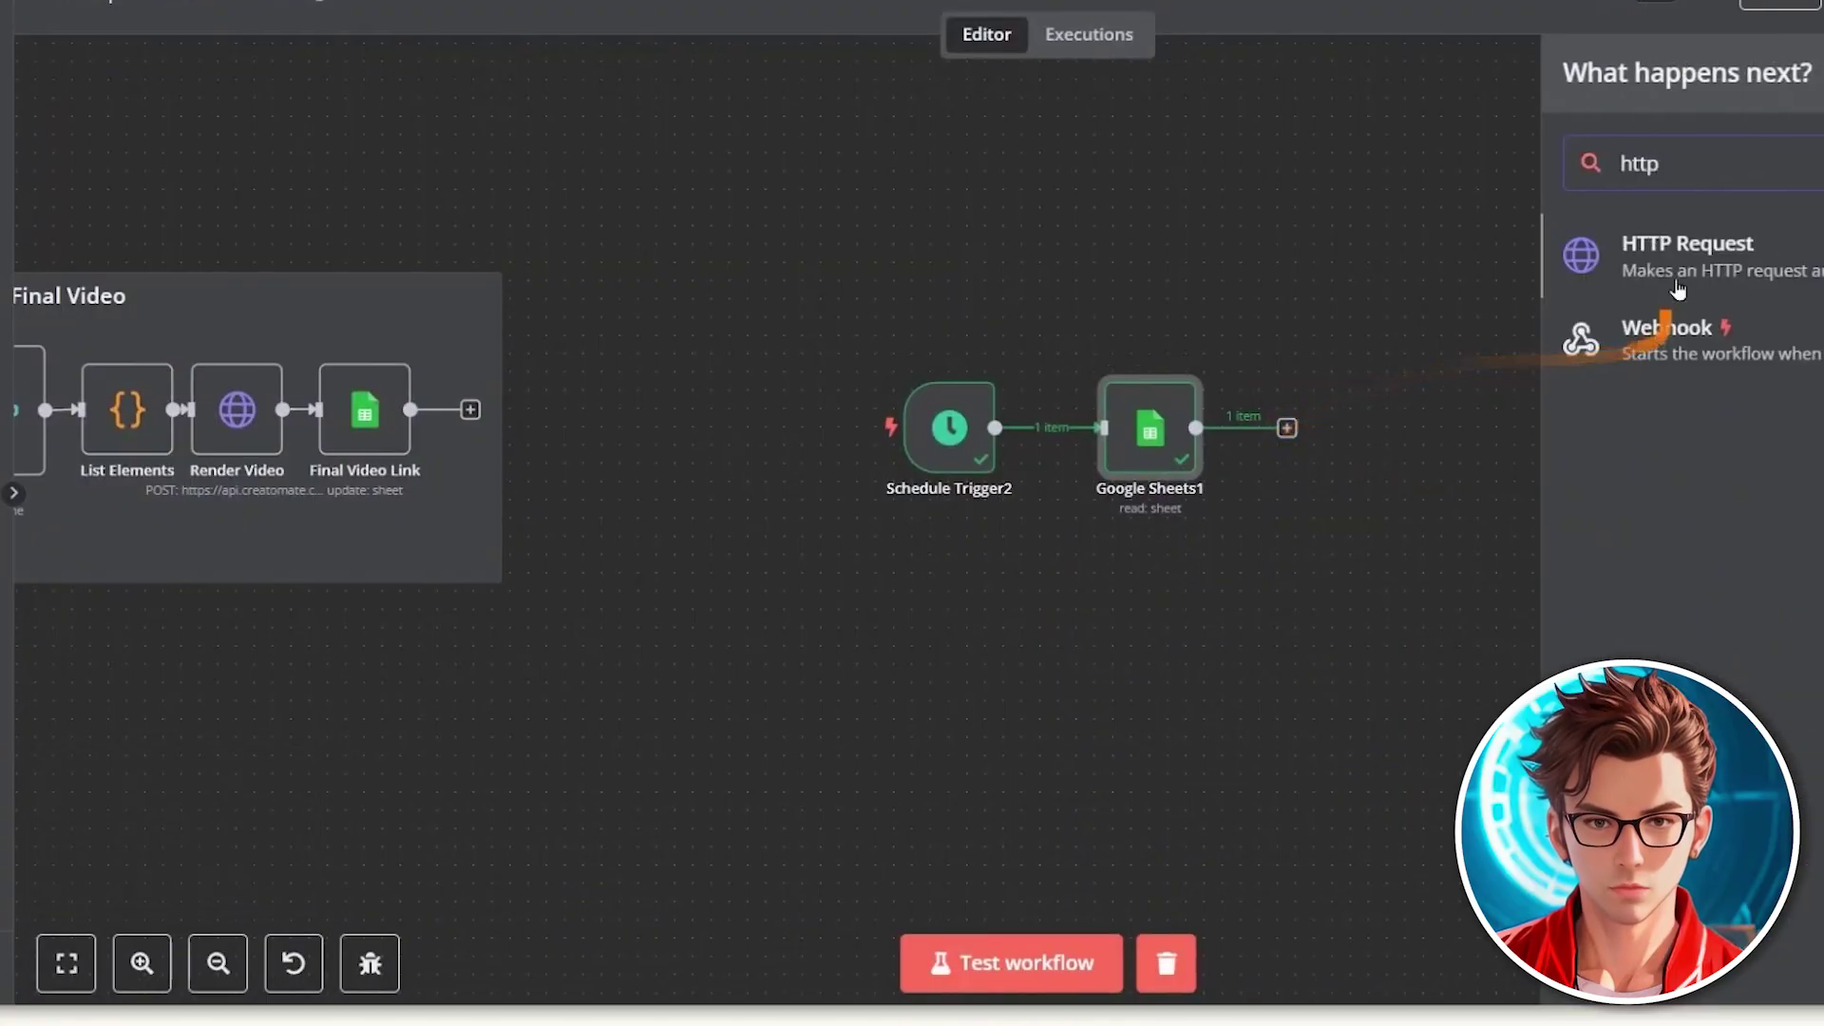
left_click(1573, 255)
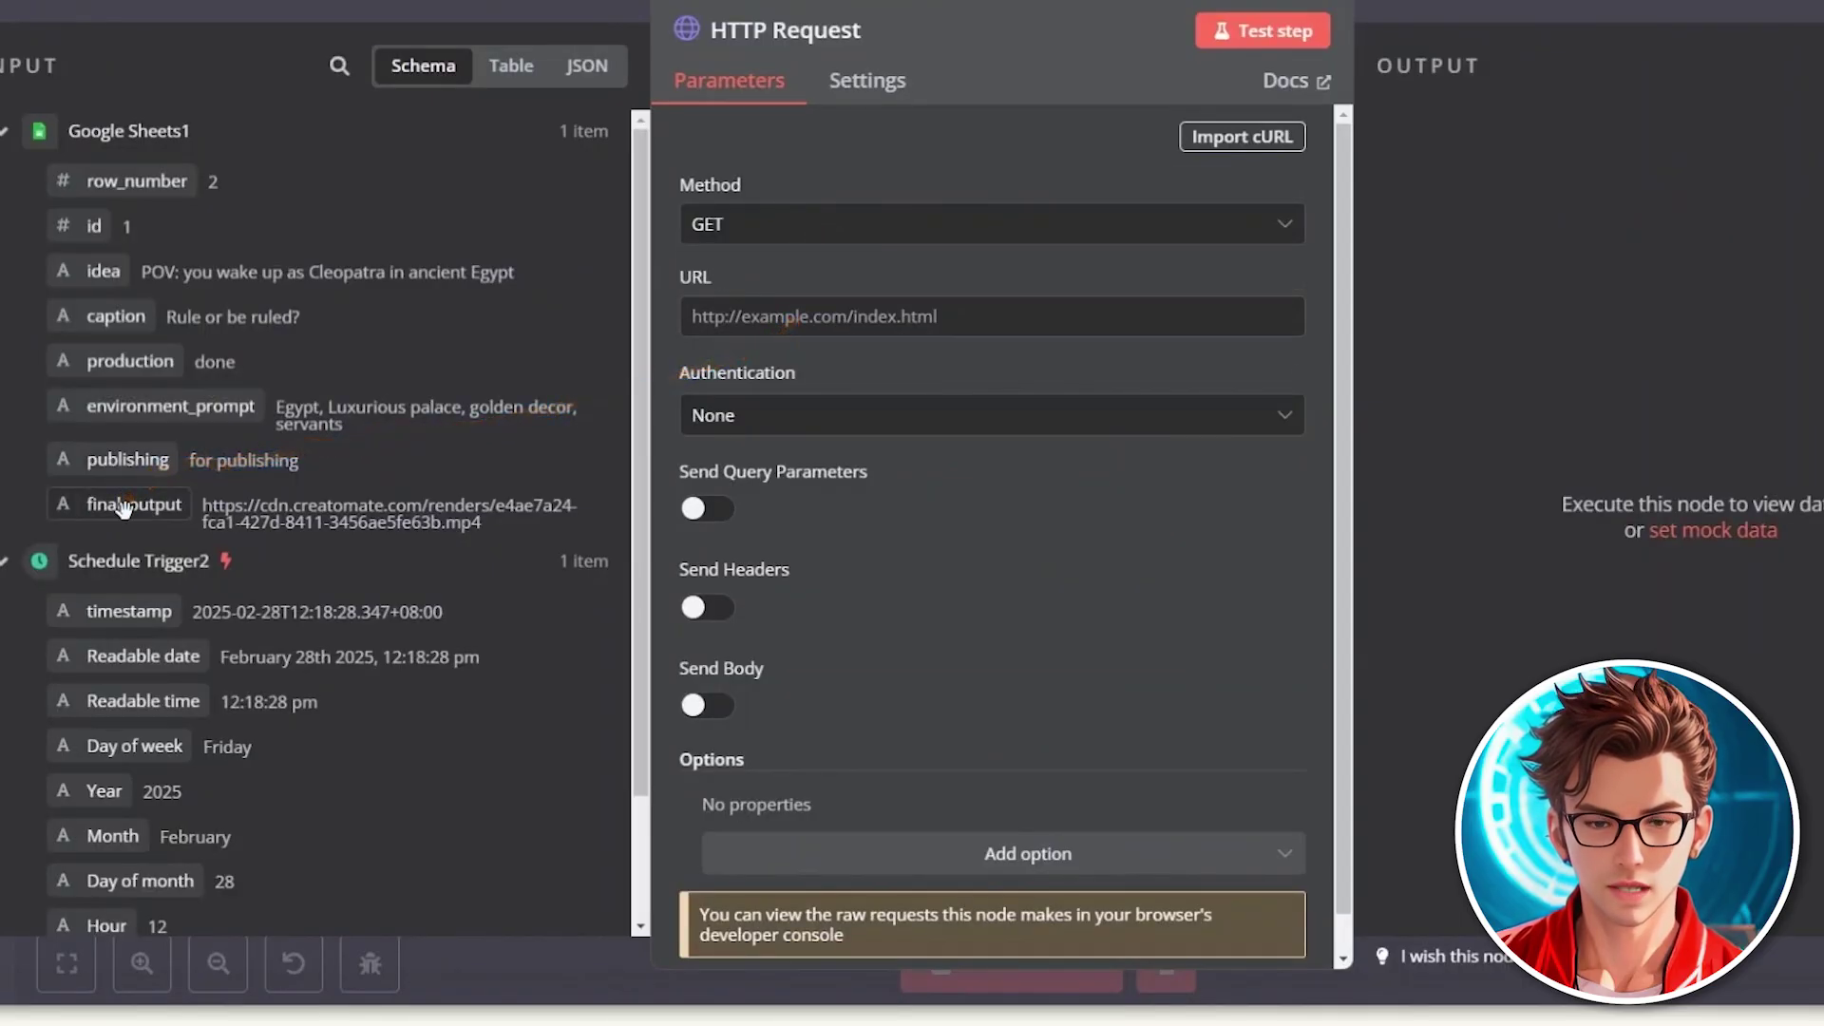
left_click_drag(123, 508, 774, 325)
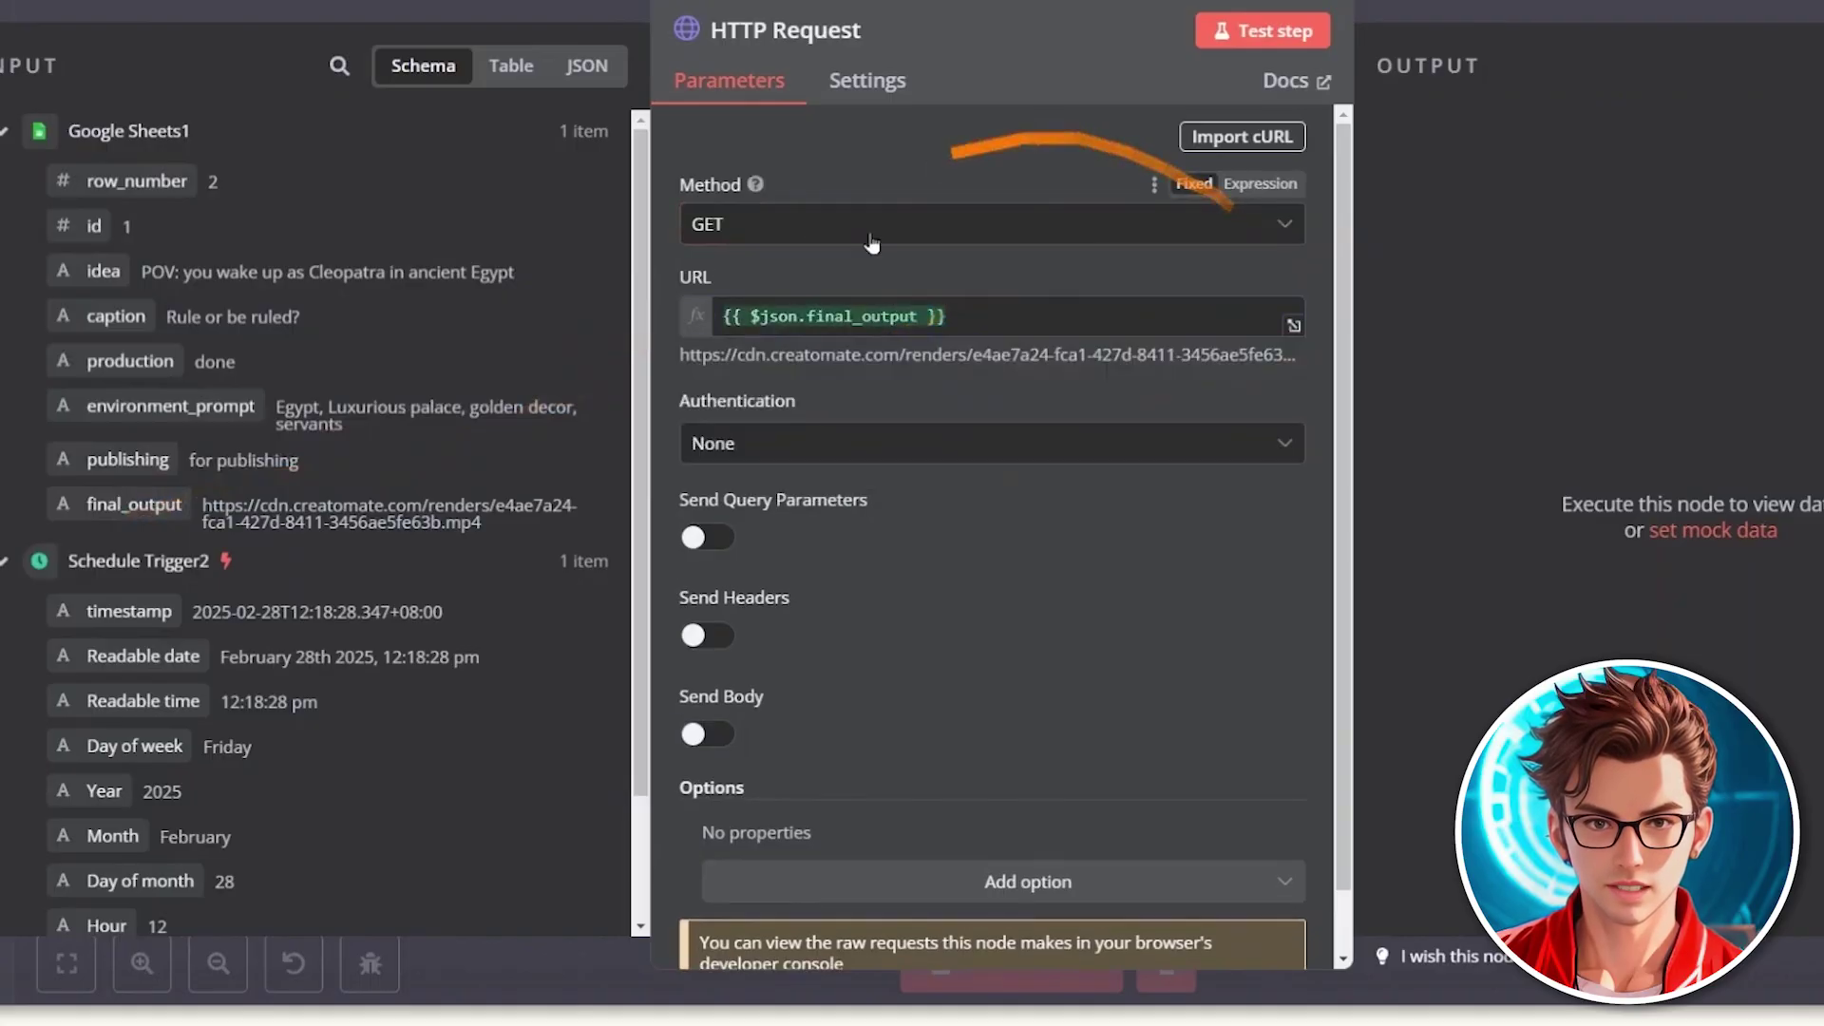
Step: Test the HTTP Request node, check the downloaded video's file size, and return to the canvas
left_click(1240, 33)
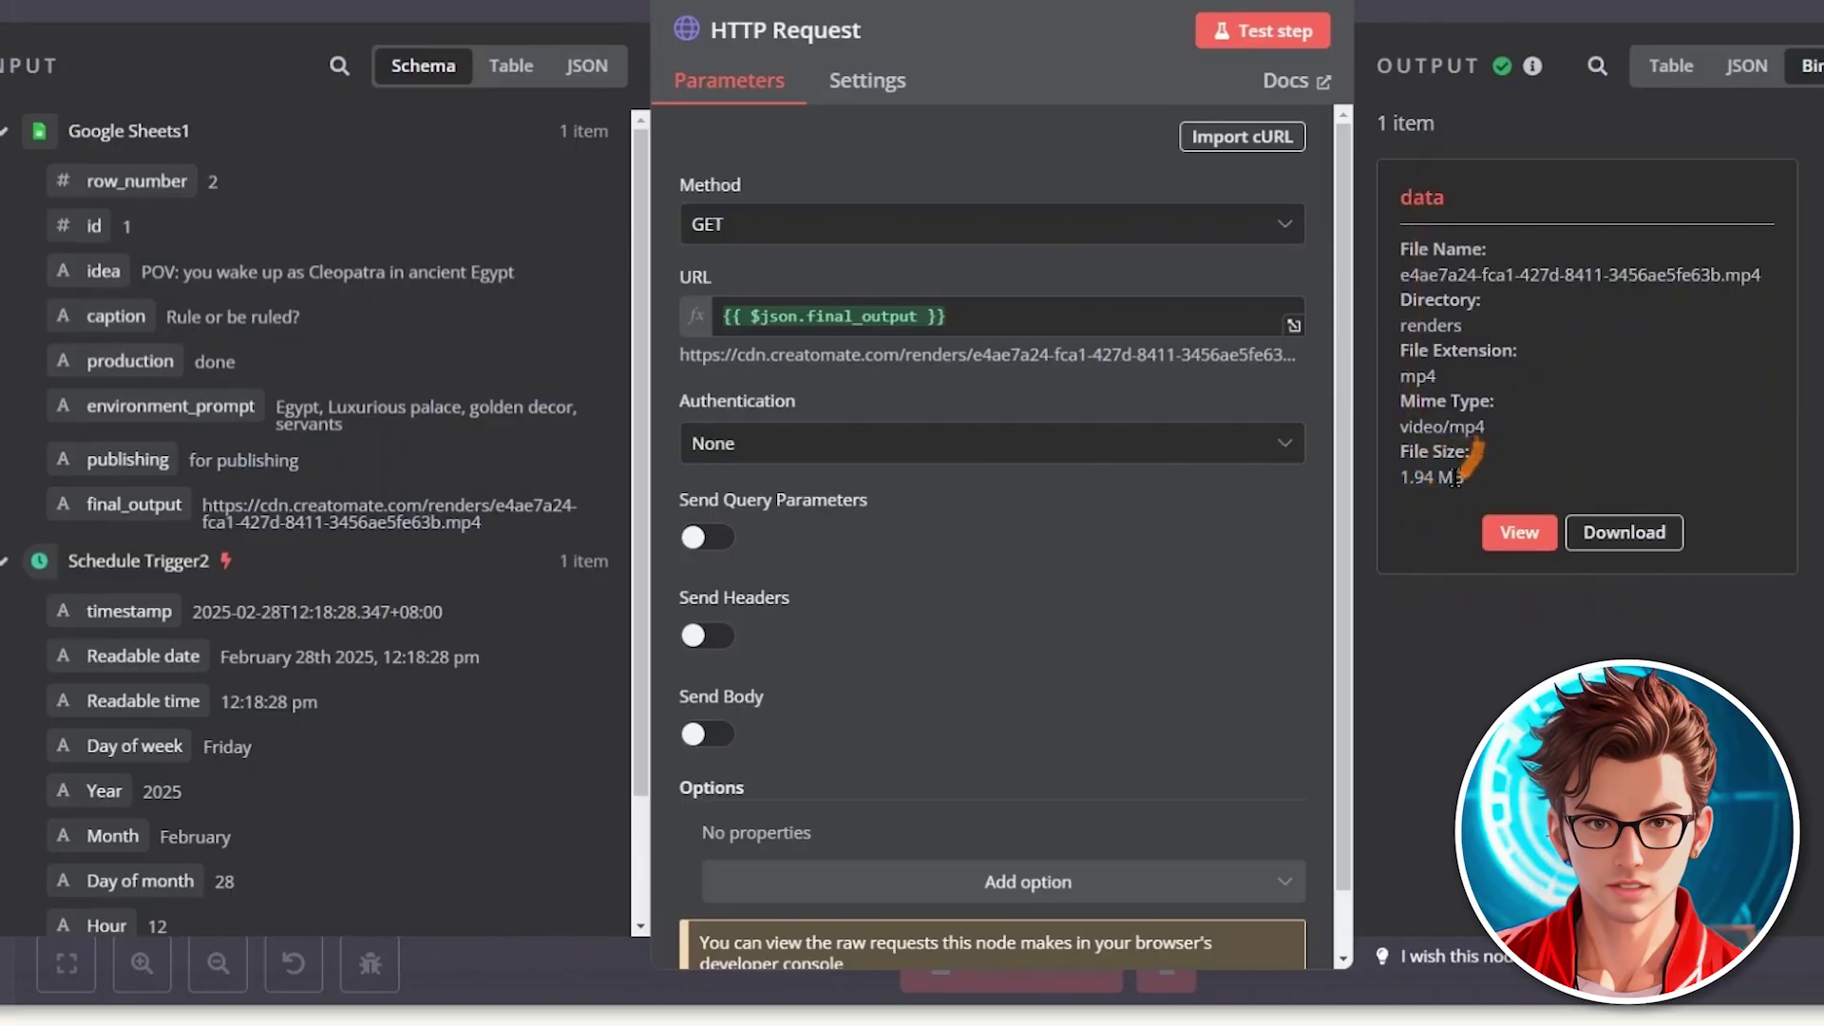
left_click_drag(1389, 486, 1468, 479)
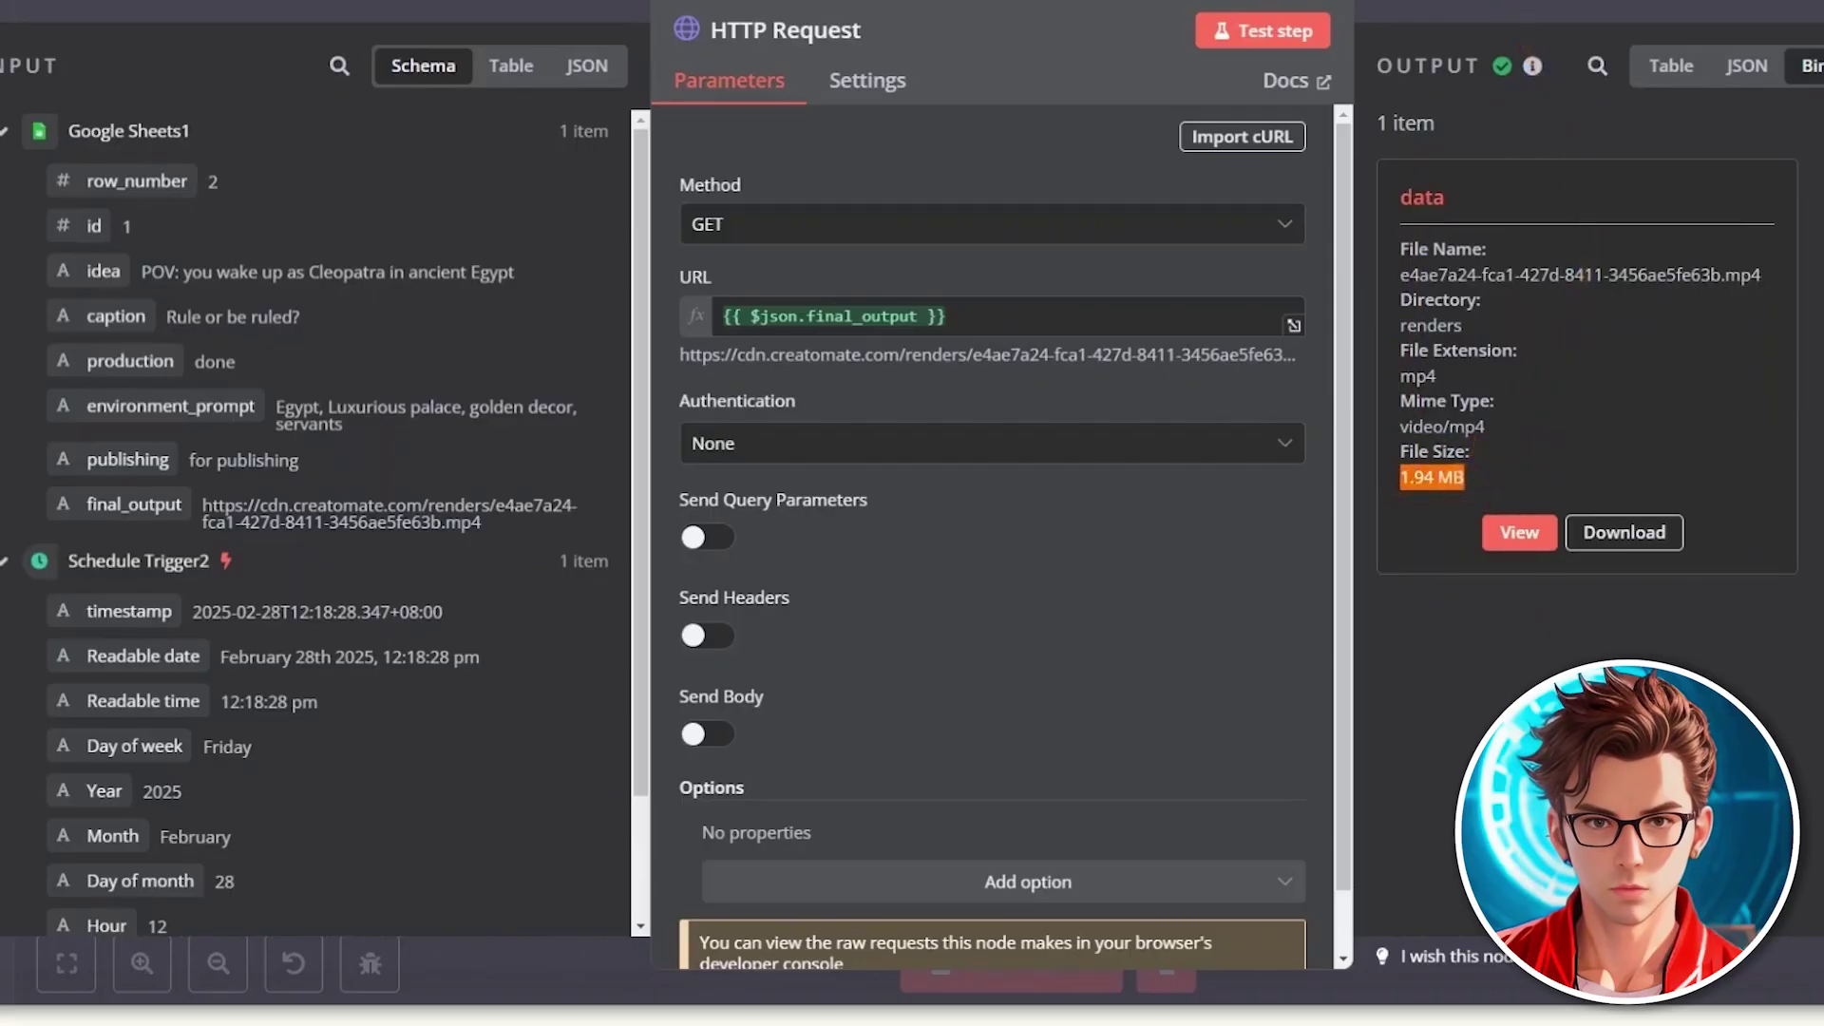
left_click(1519, 4)
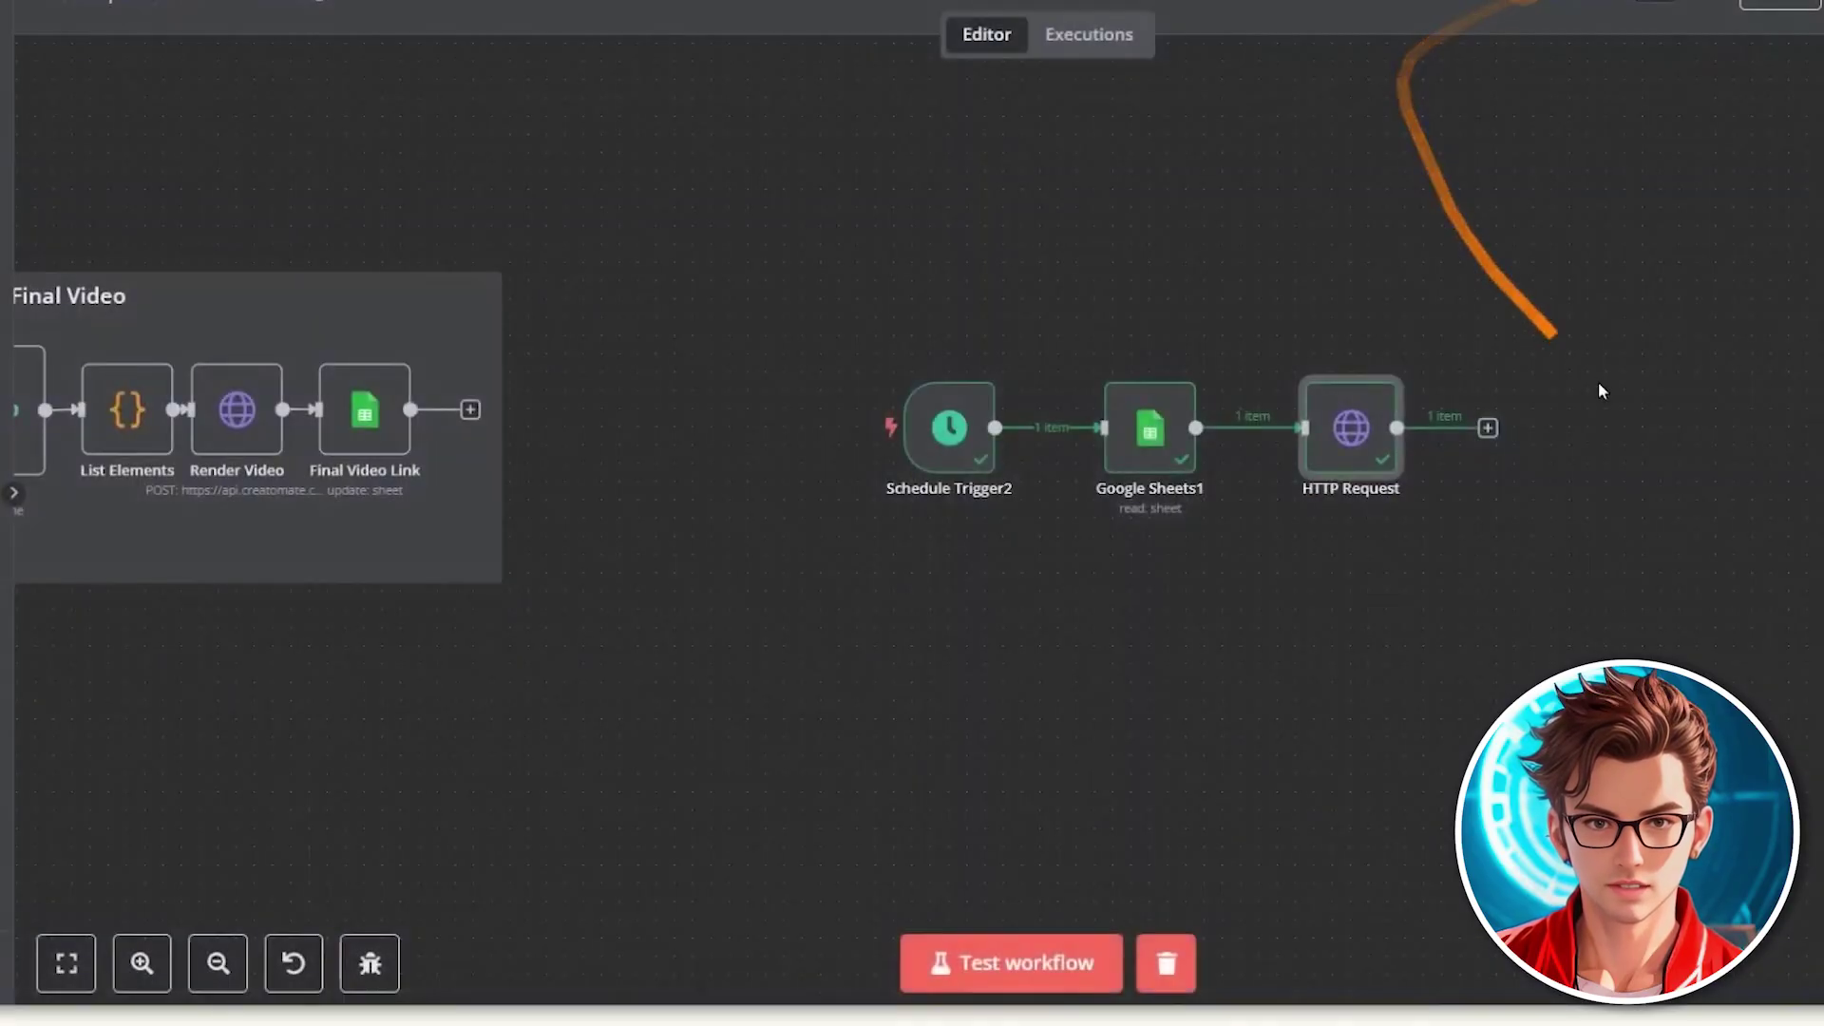
Step: Connect a YouTube node with the Video resource's Upload operation after the HTTP Request node
left_click(1488, 429)
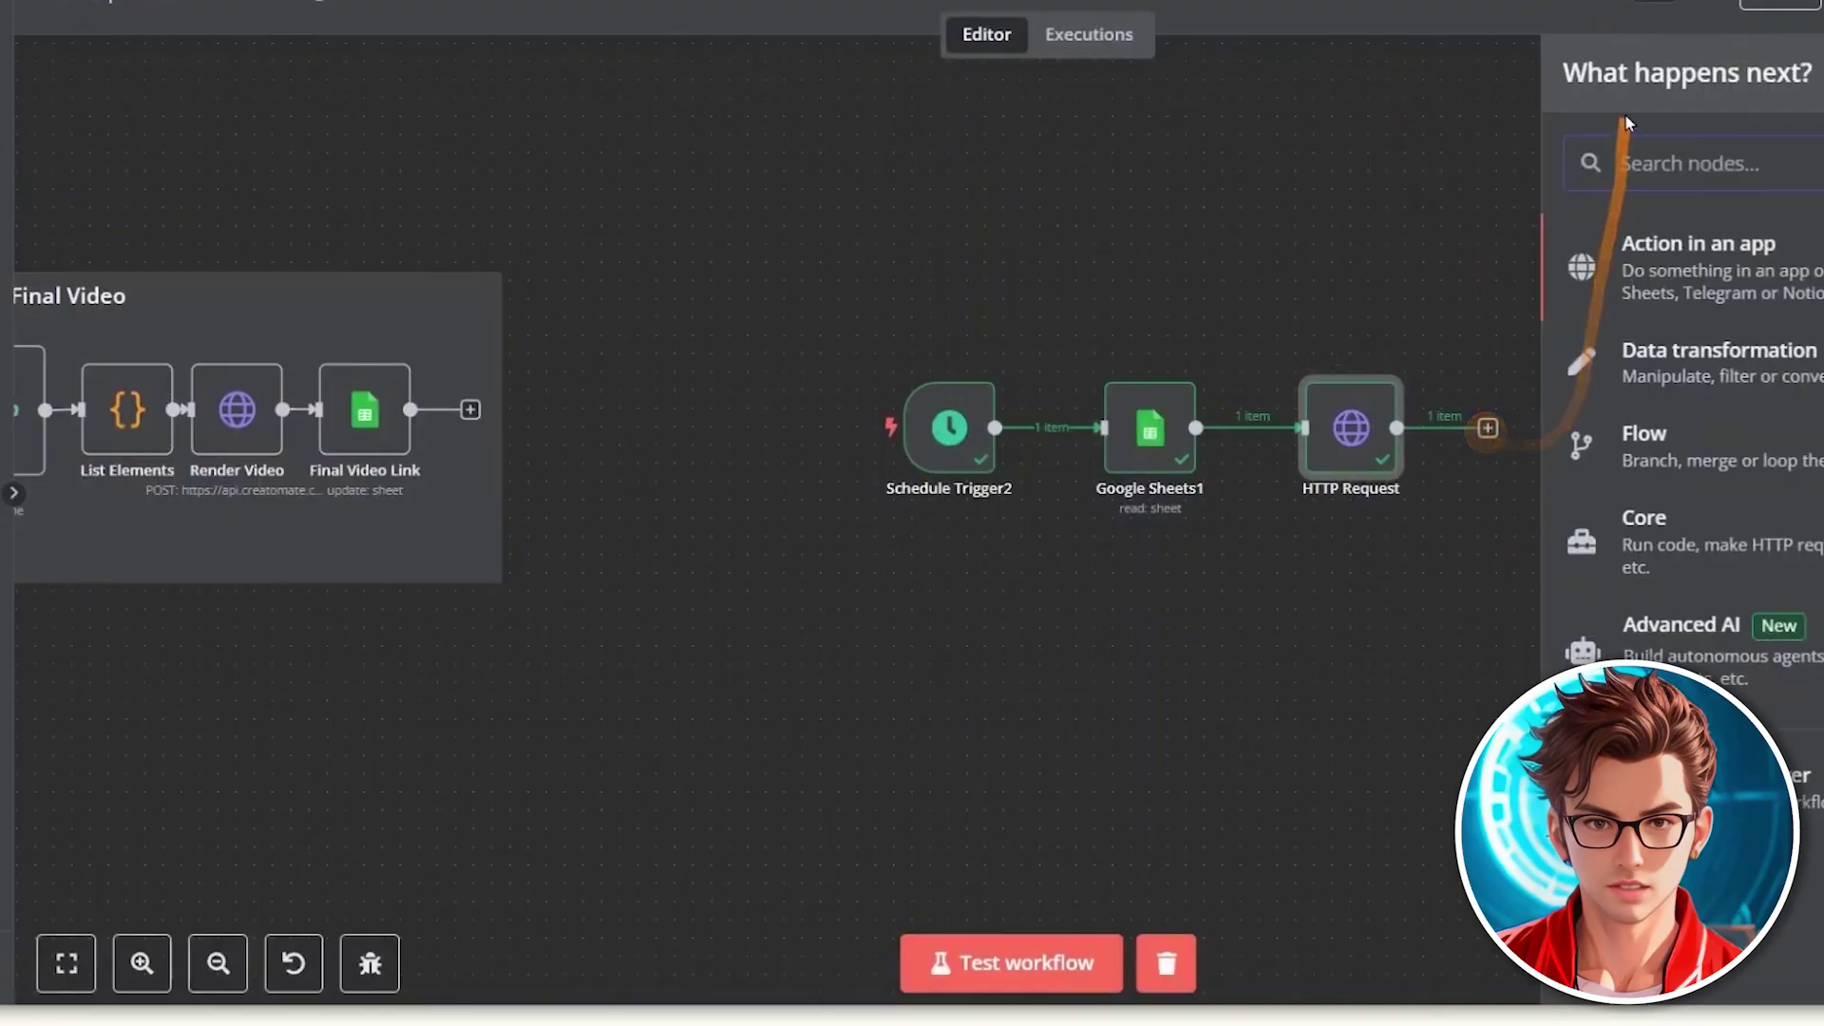
type("yout")
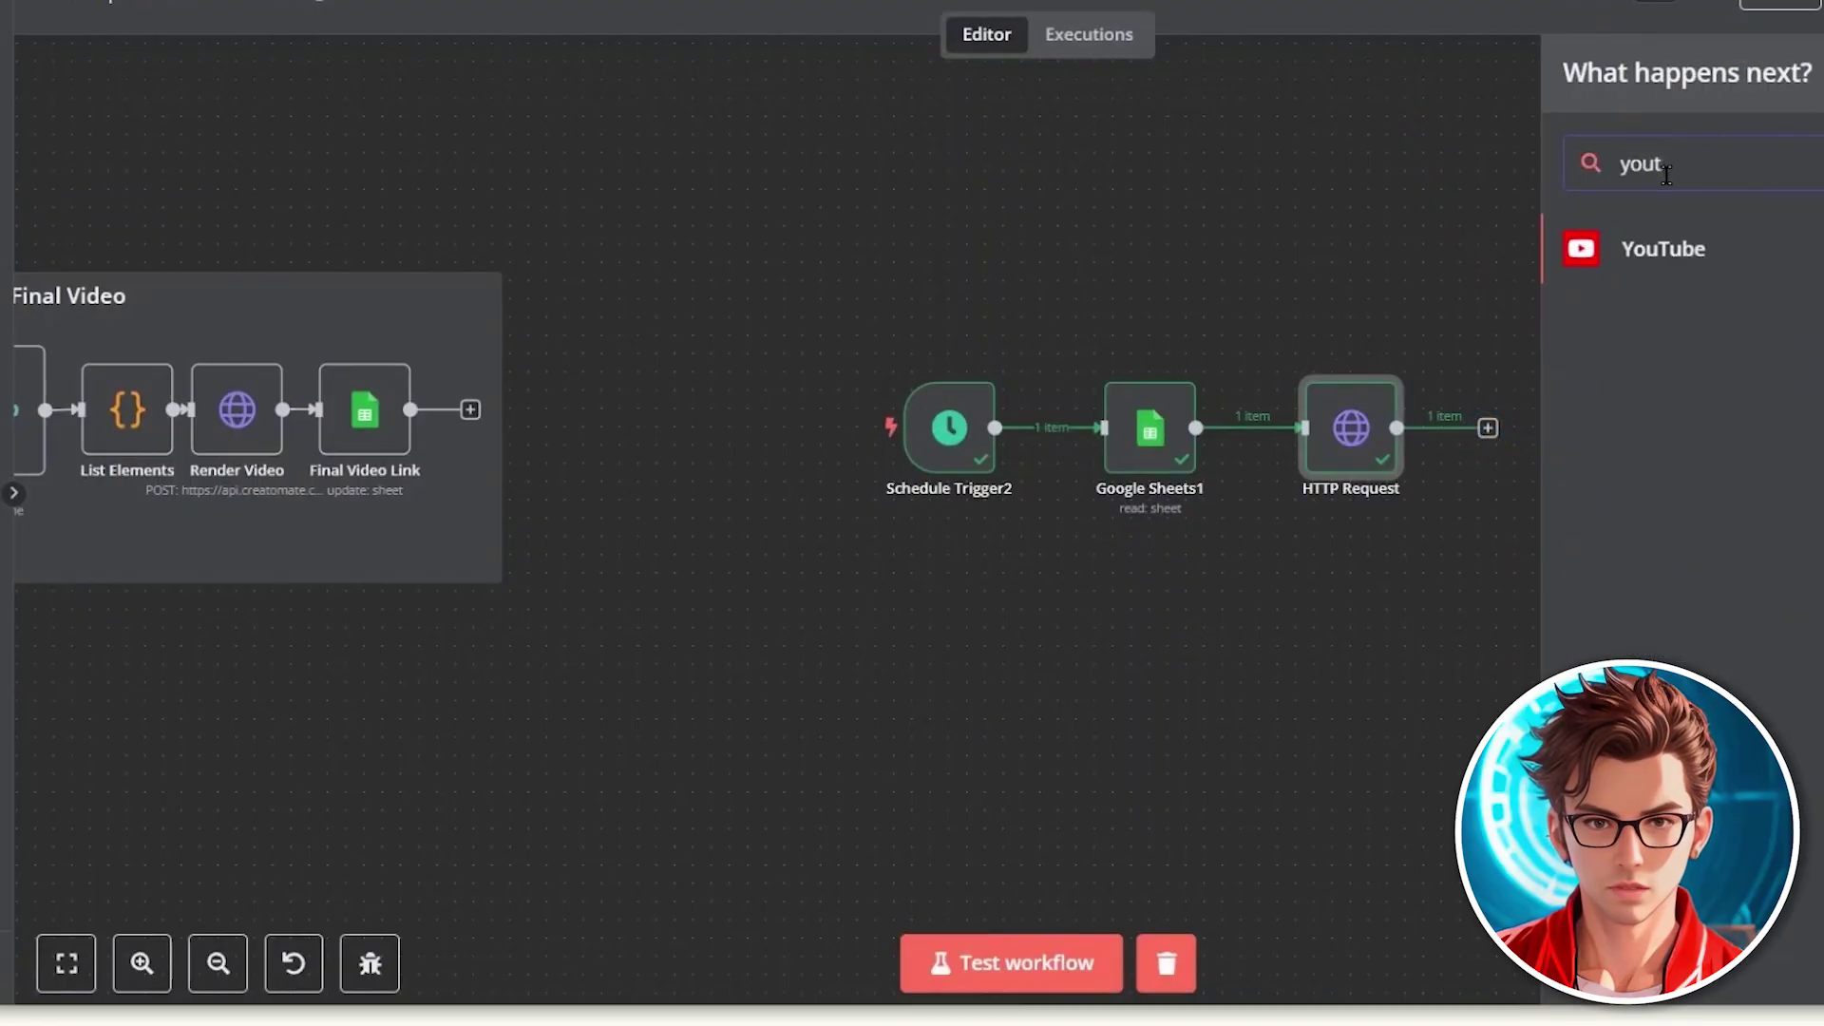
key("Return")
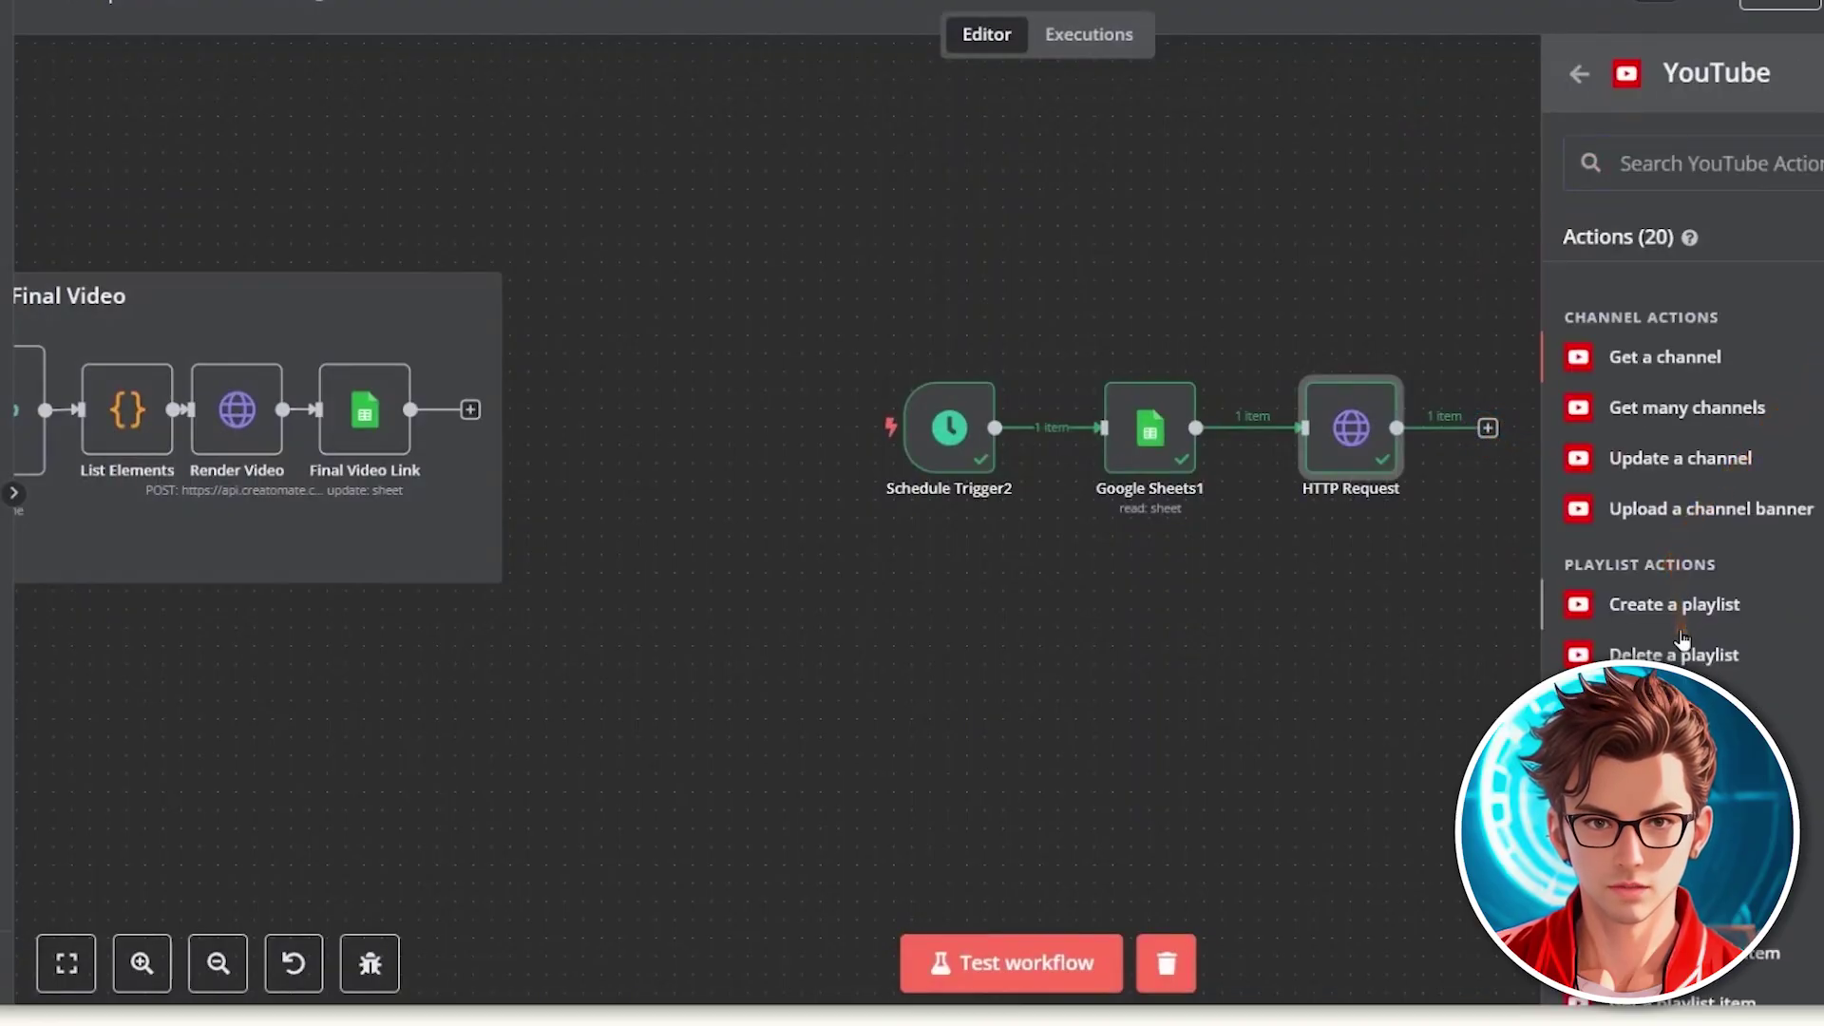
scroll(1681, 638, "down", 3)
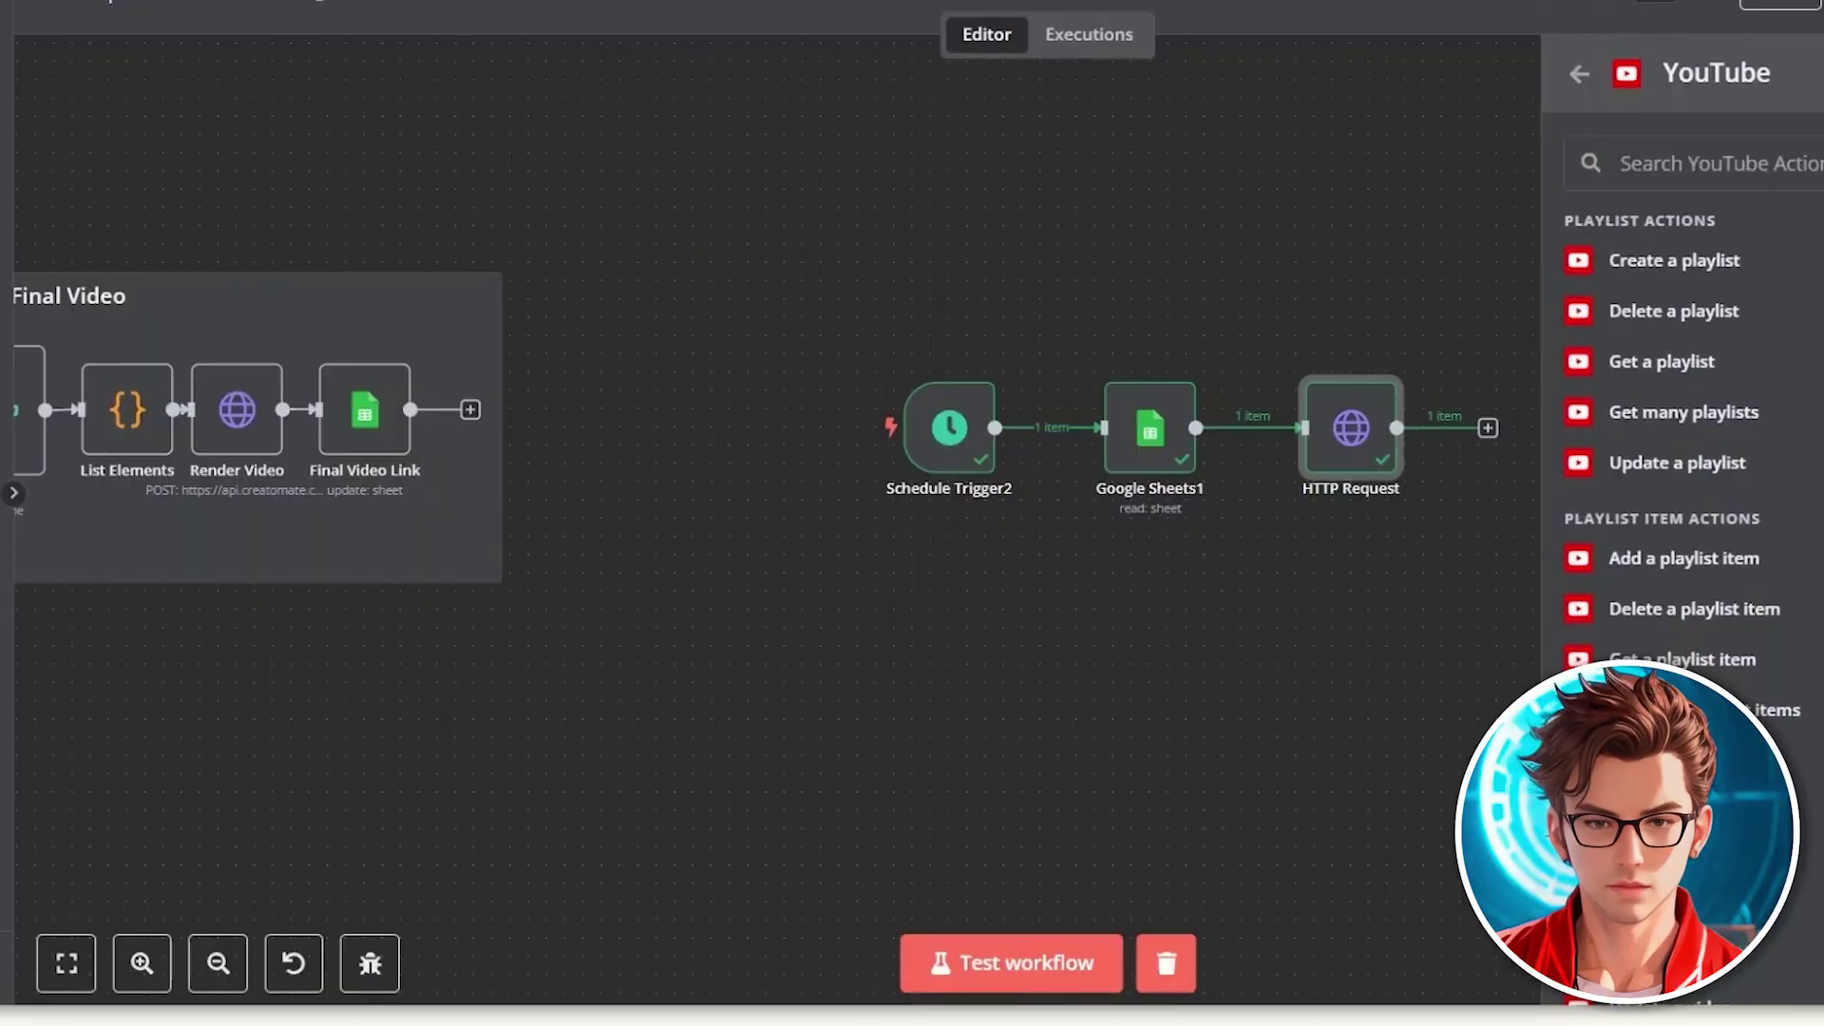
scroll(1682, 427, "down", 2)
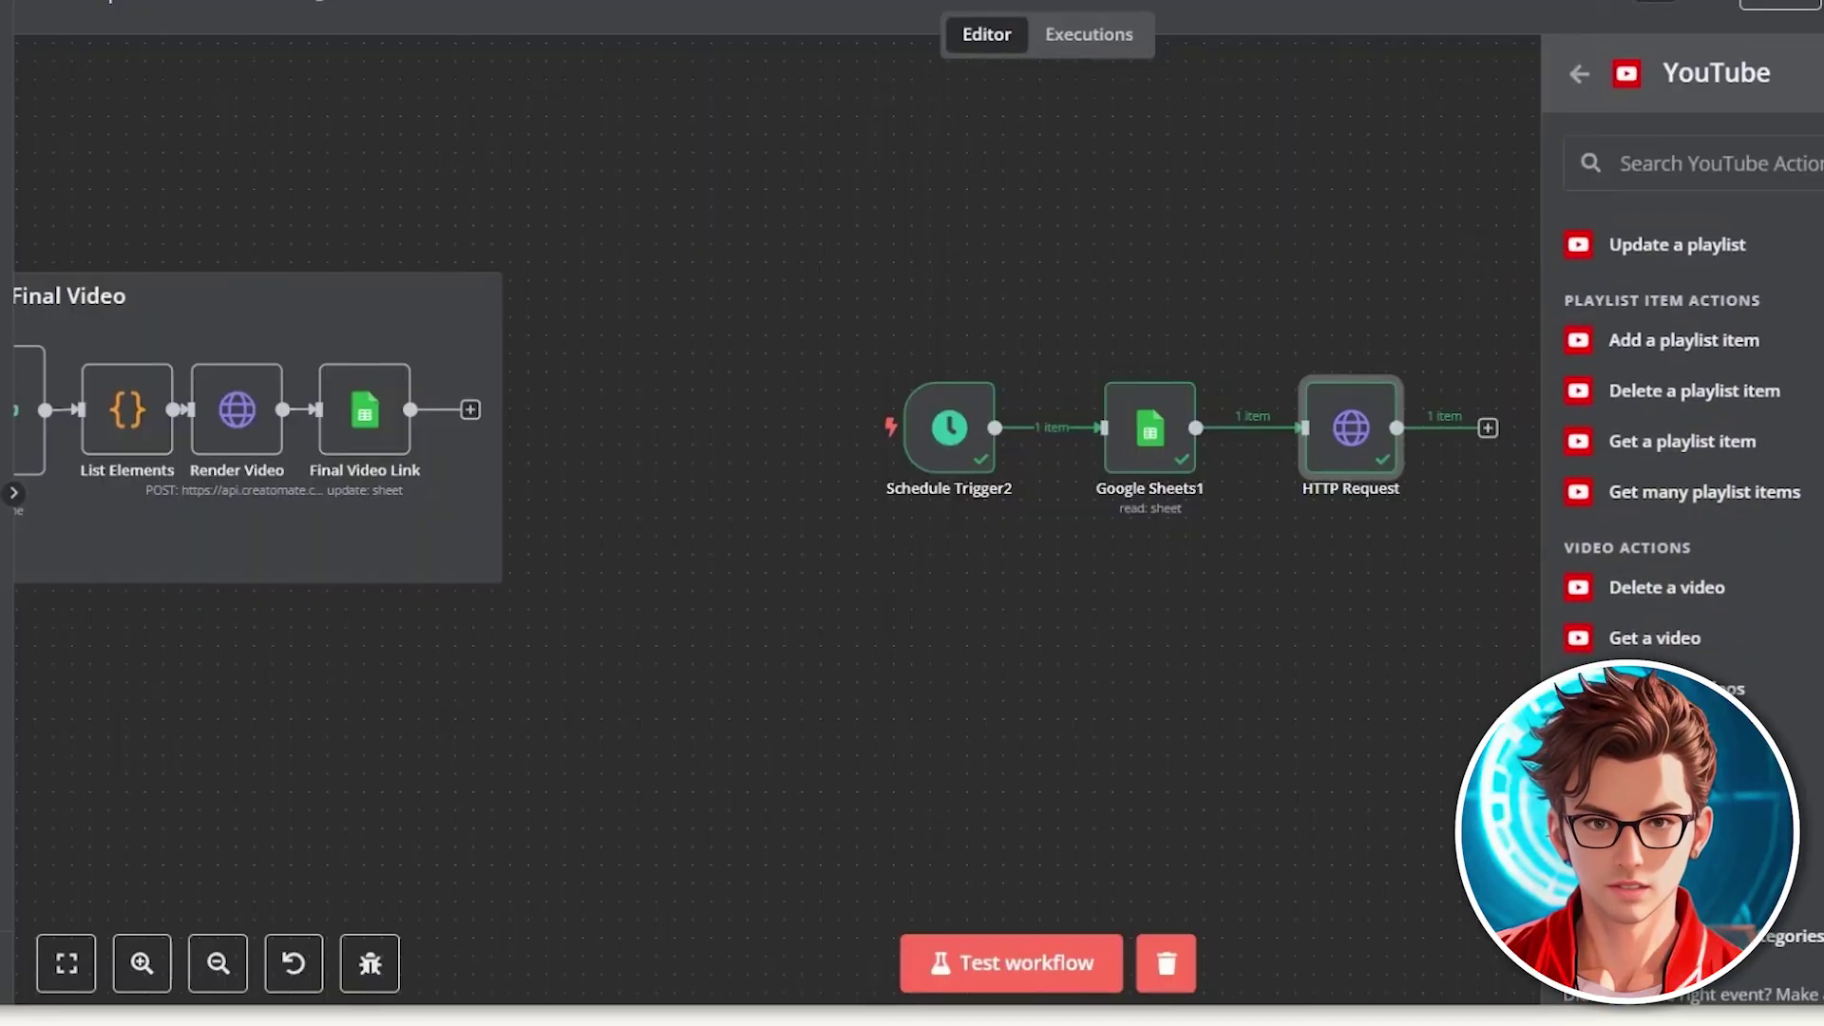
Step: Examine the Client ID and Client Secret fields of a new YouTube OAuth2 credential, then discard it and keep YouTube account 2
left_click(772, 171)
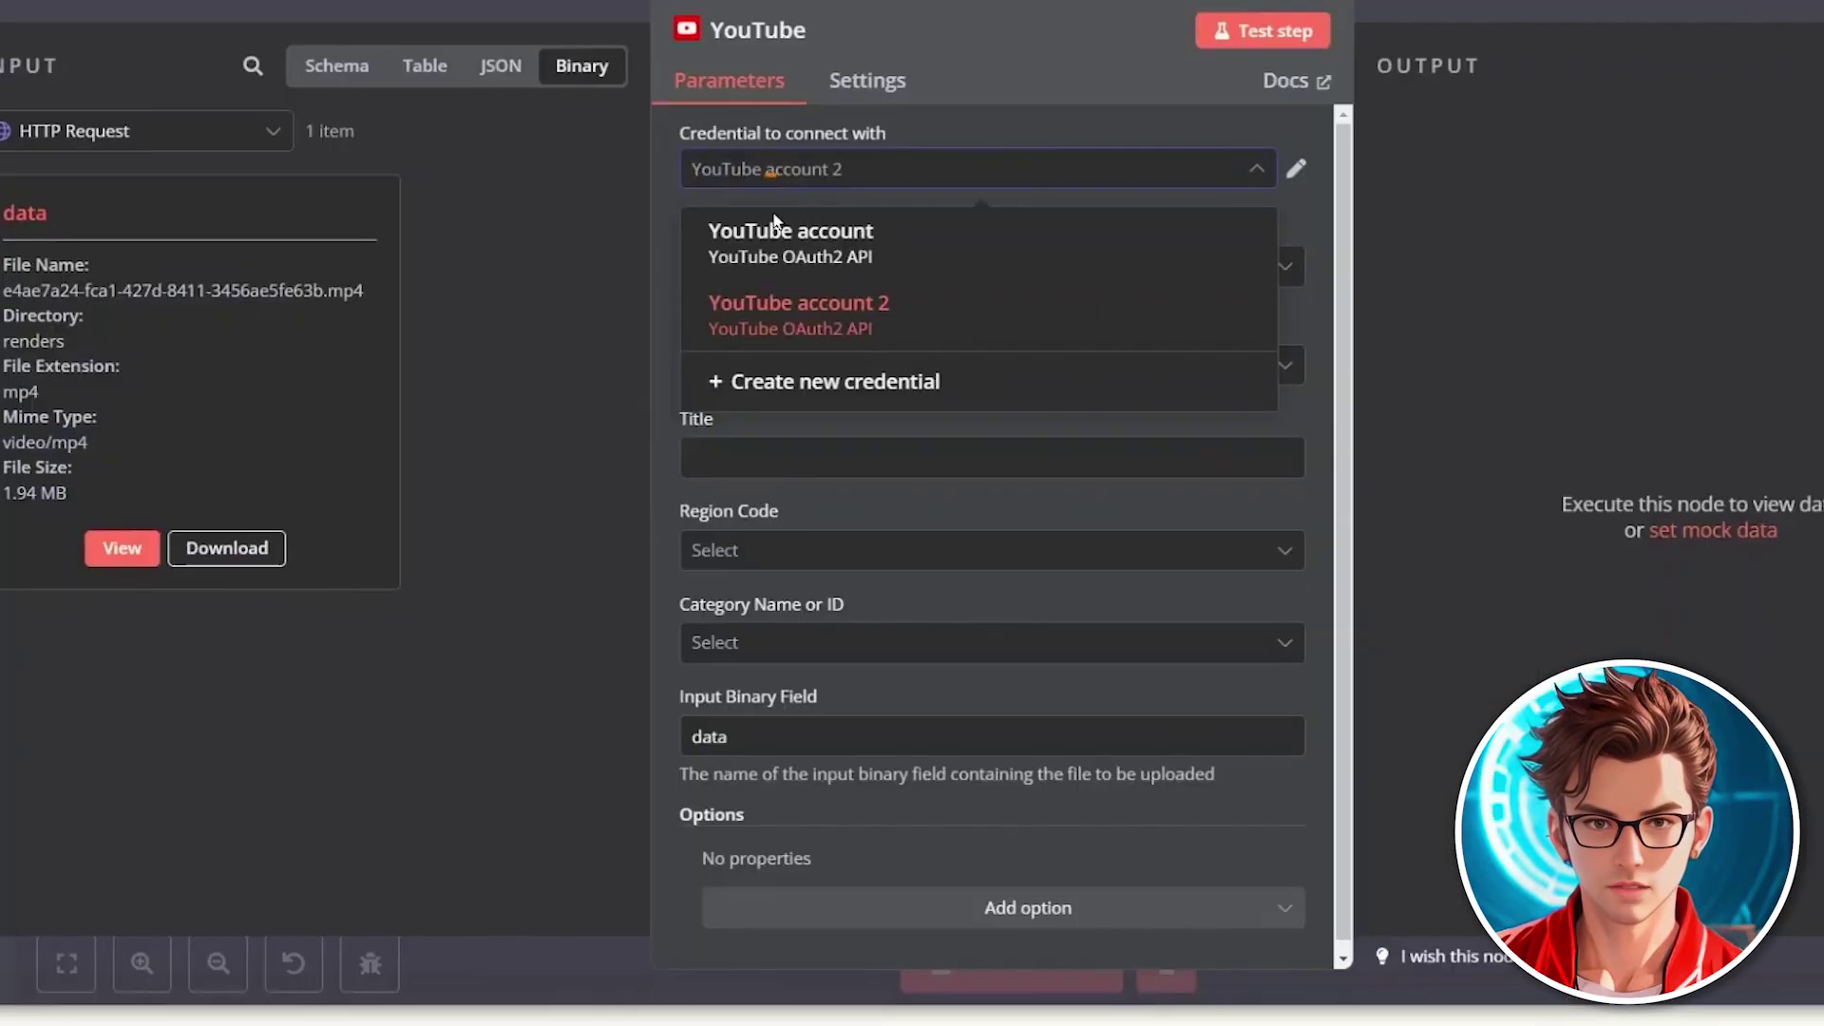
left_click(780, 393)
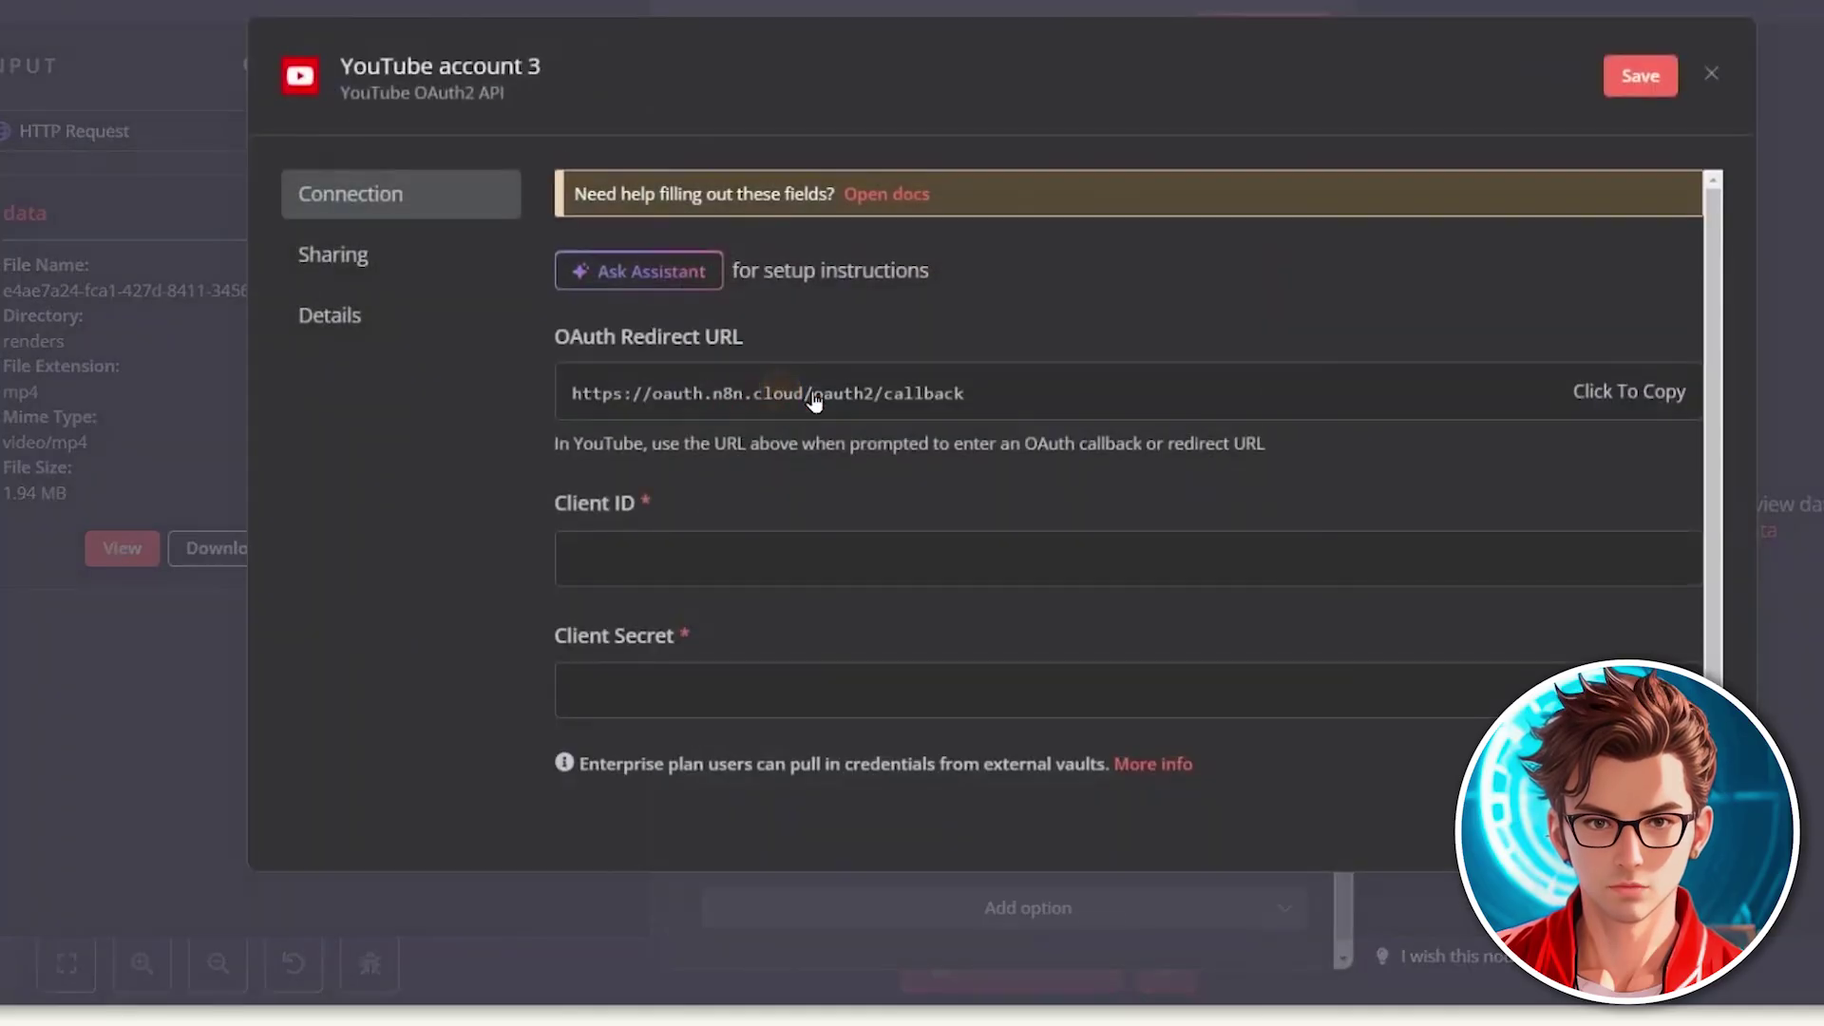
left_click(737, 576)
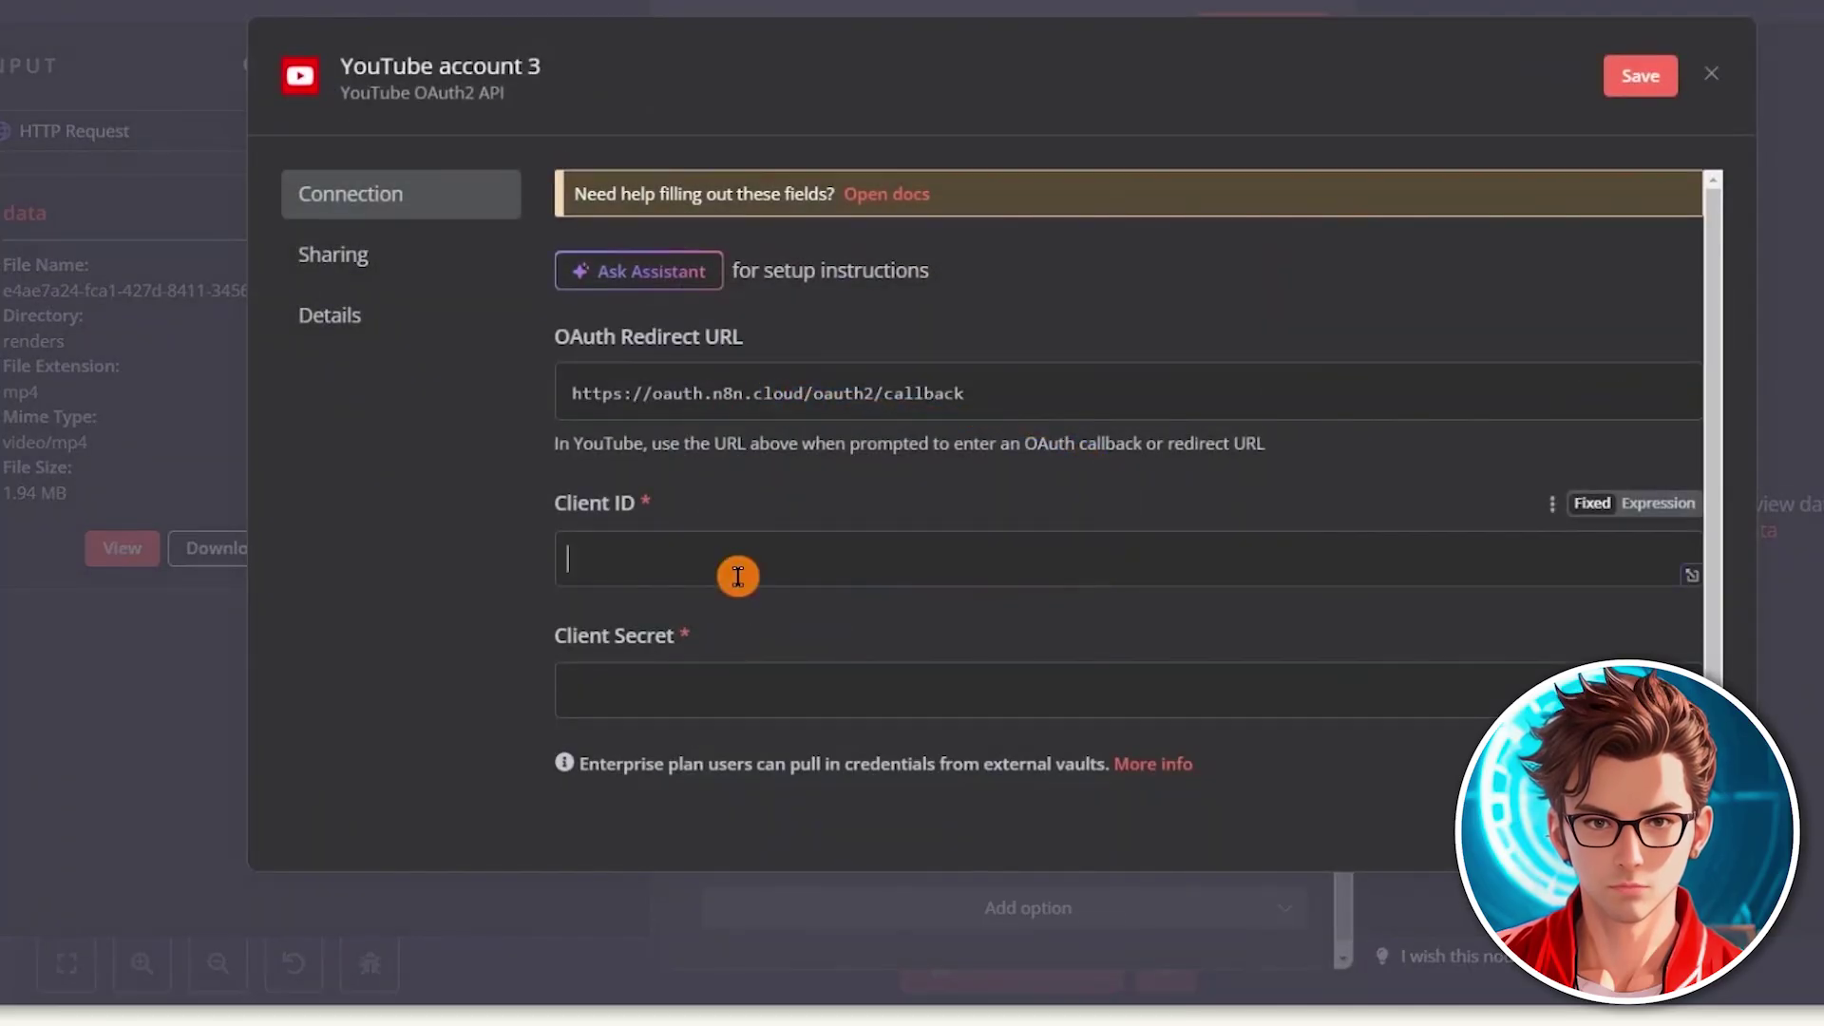
left_click(709, 698)
left_click(773, 646)
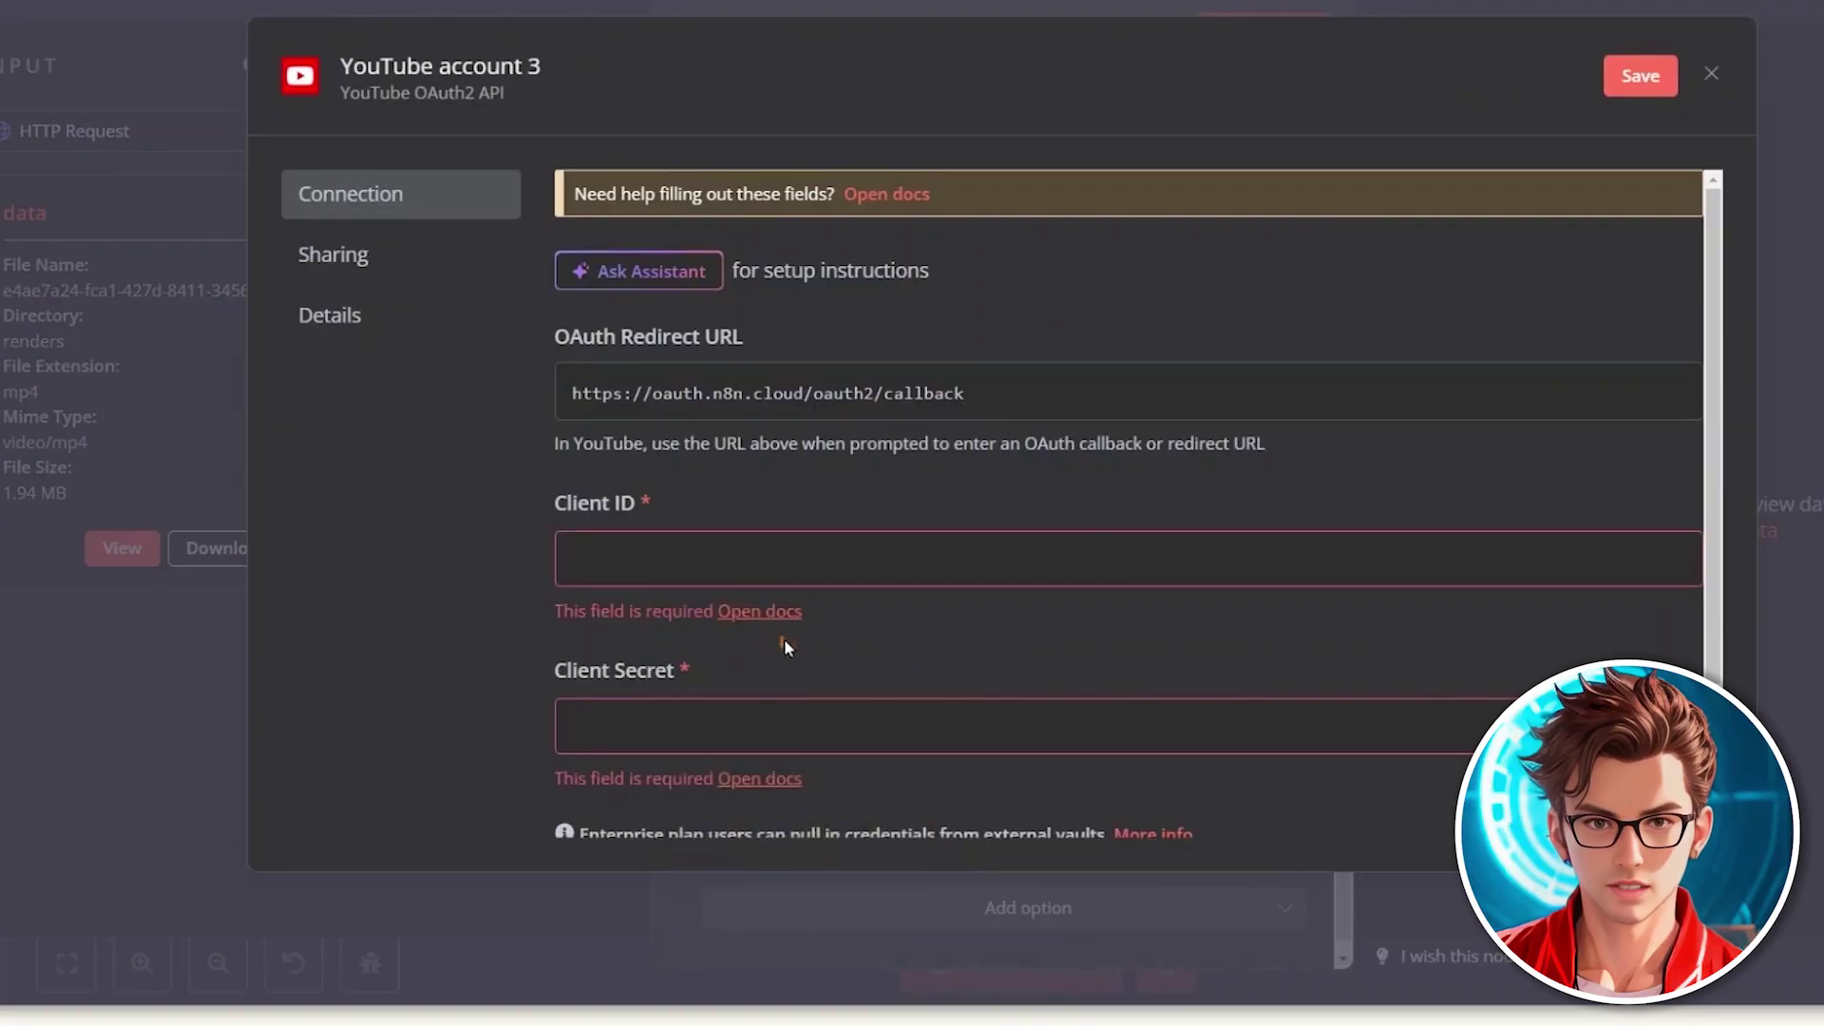
scroll(802, 669, "down", 2)
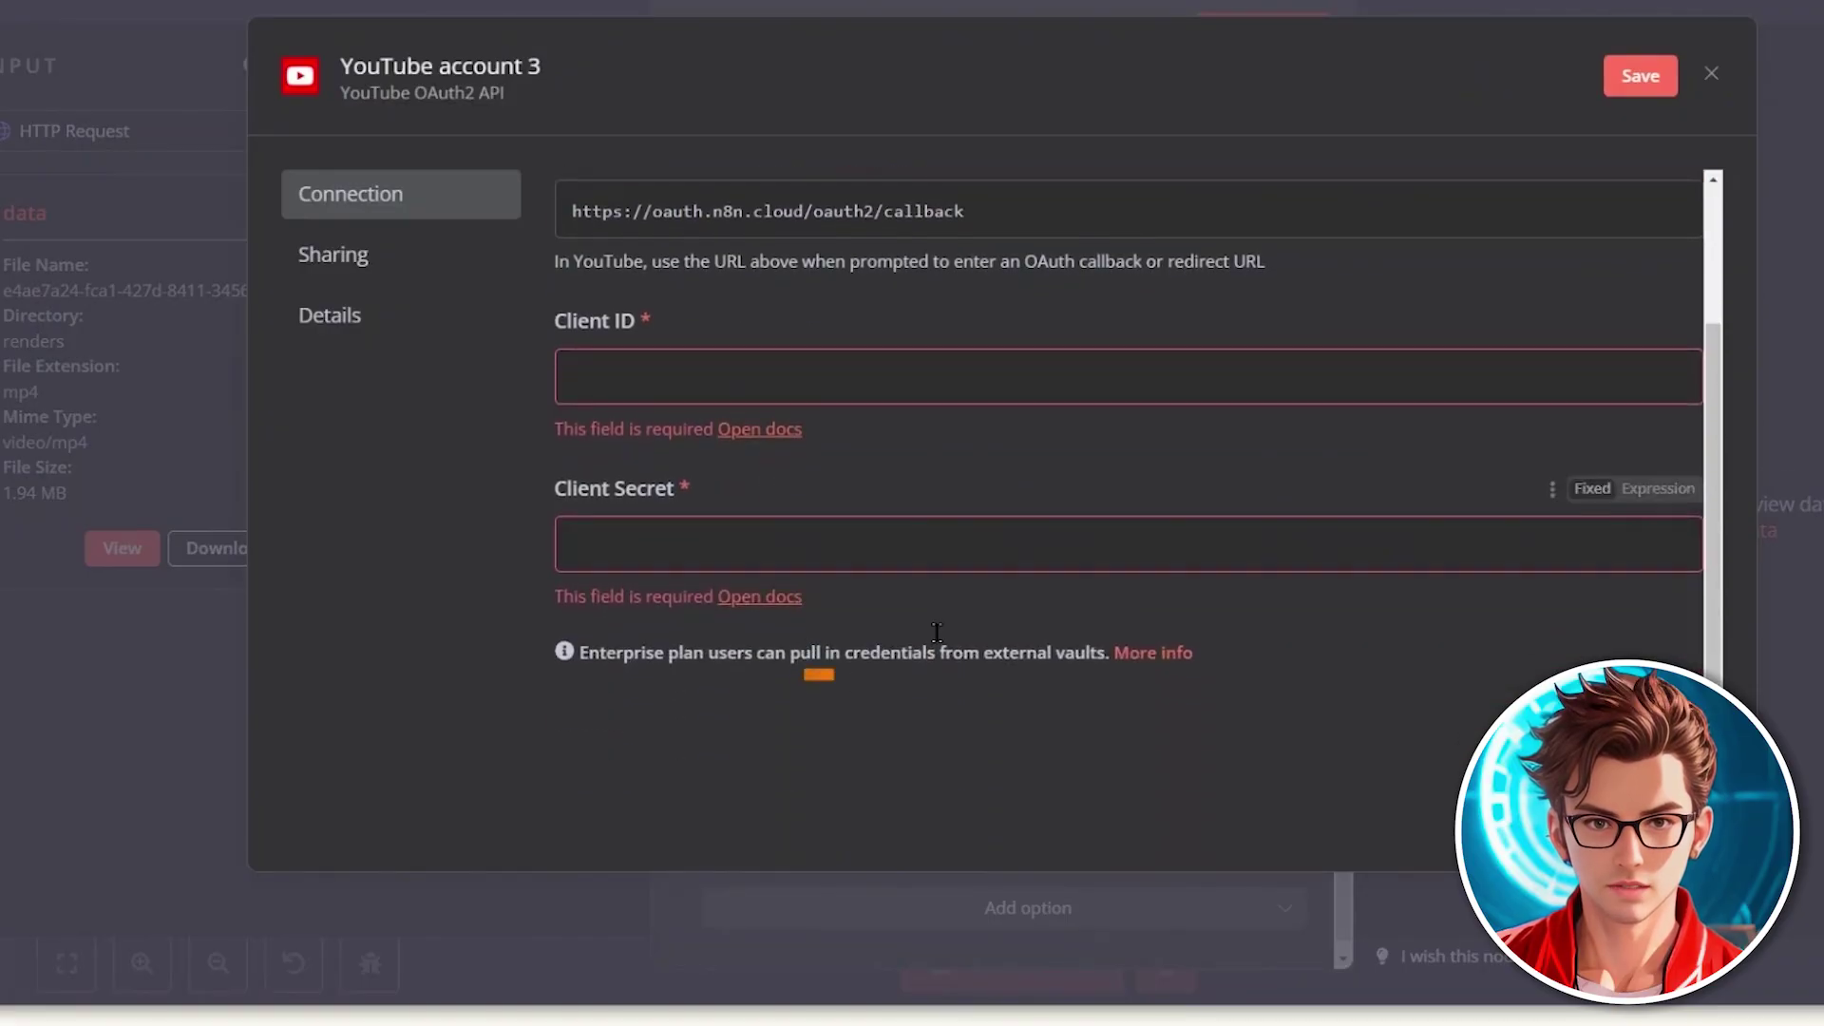
left_click(1116, 171)
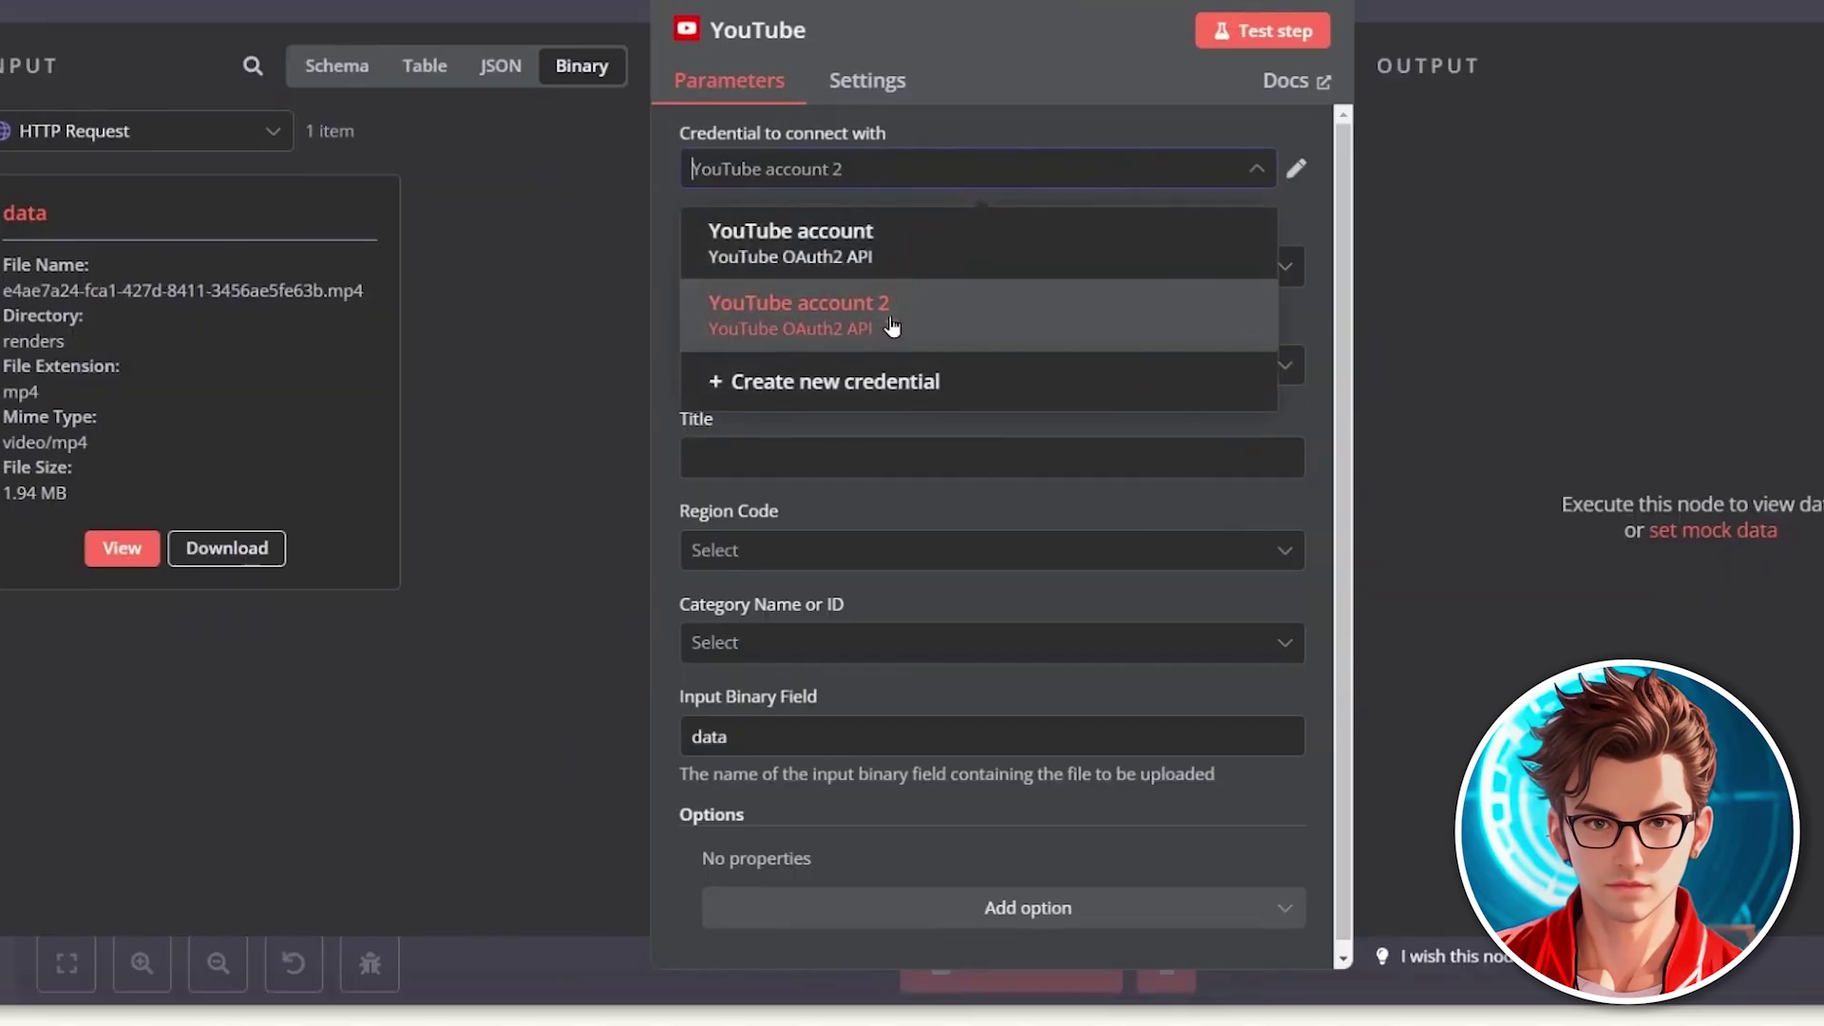
left_click(916, 123)
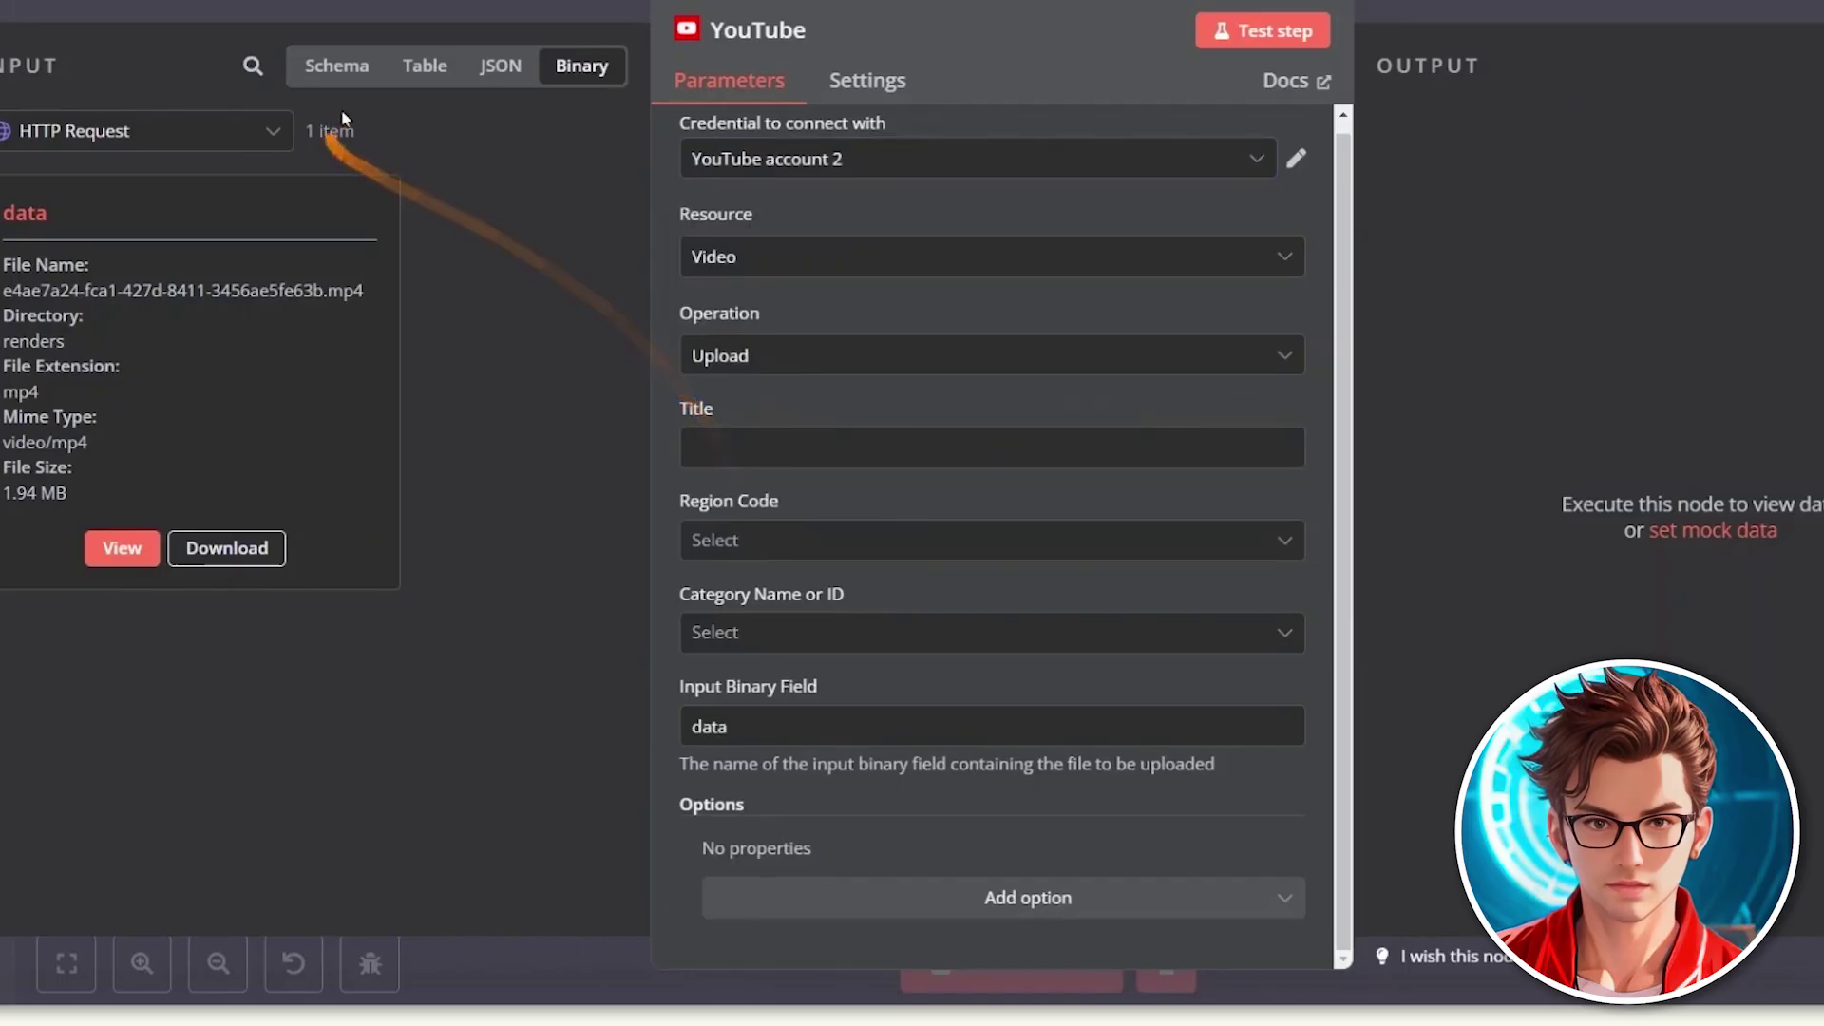
Step: Set the YouTube upload's title to {{ $json.idea }} and its region code to United States of America (the) - US
left_click(336, 66)
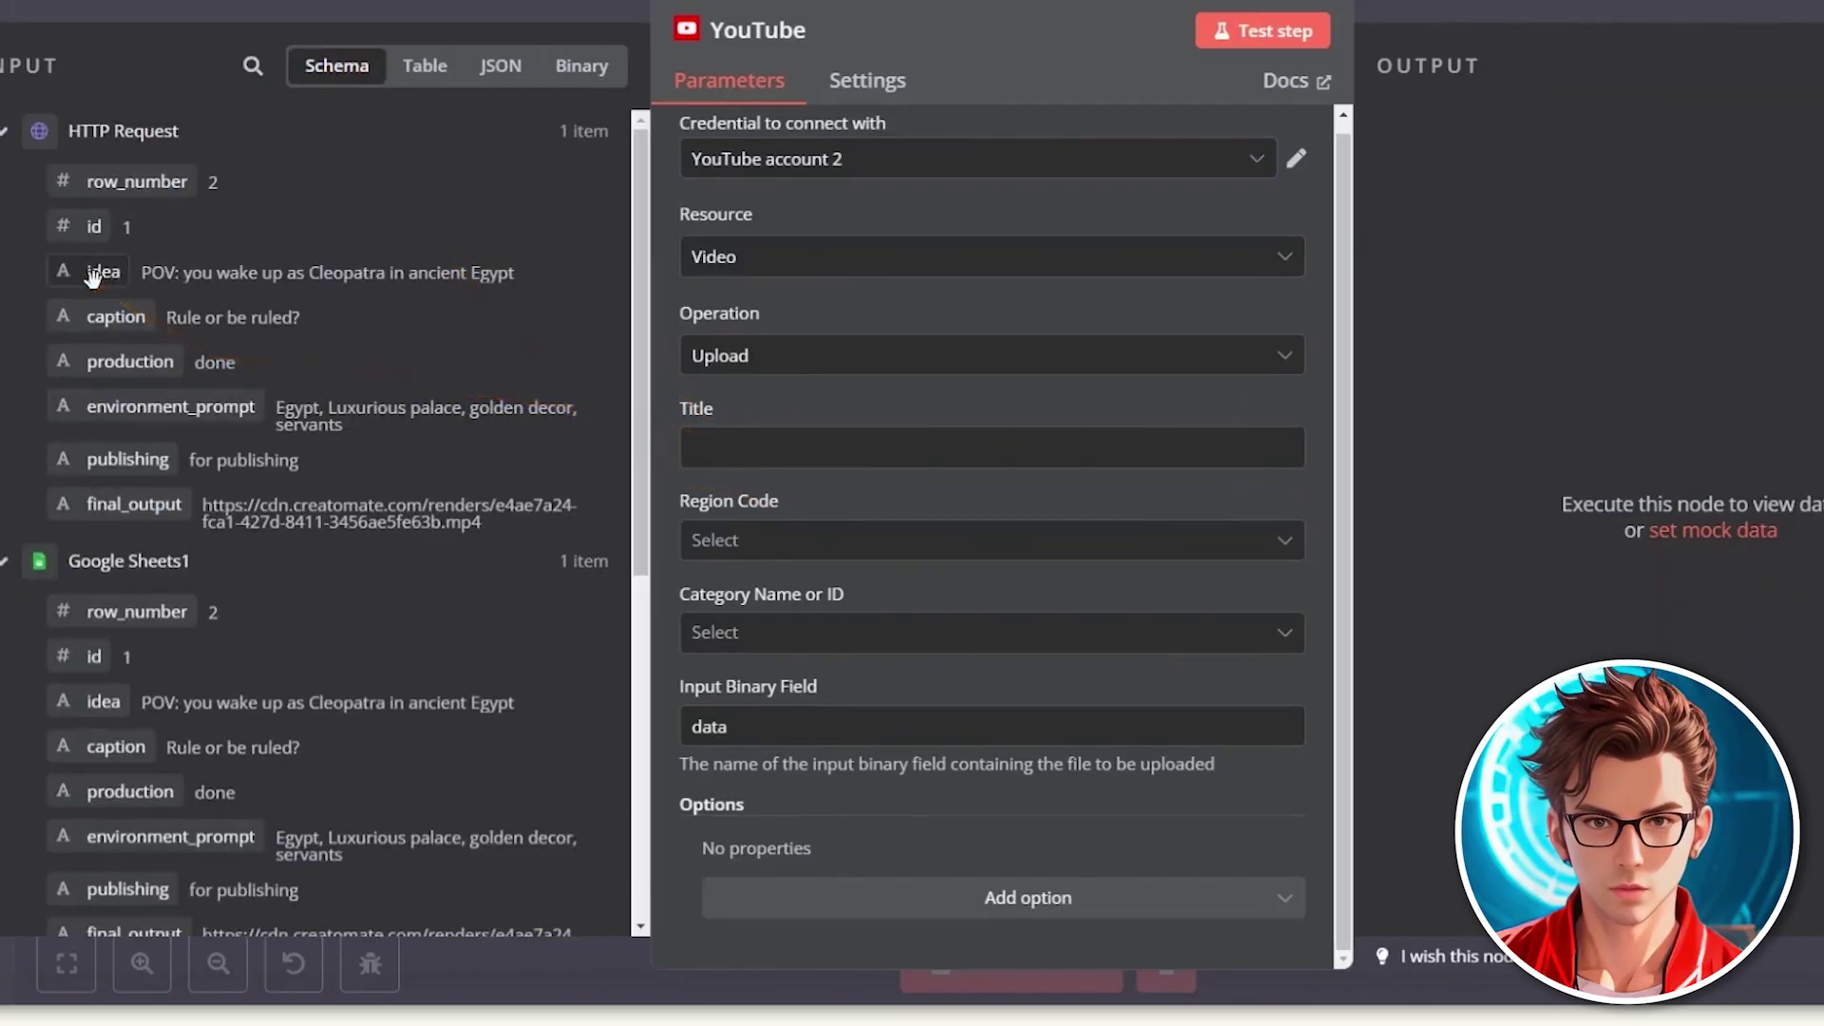
left_click_drag(86, 276, 768, 454)
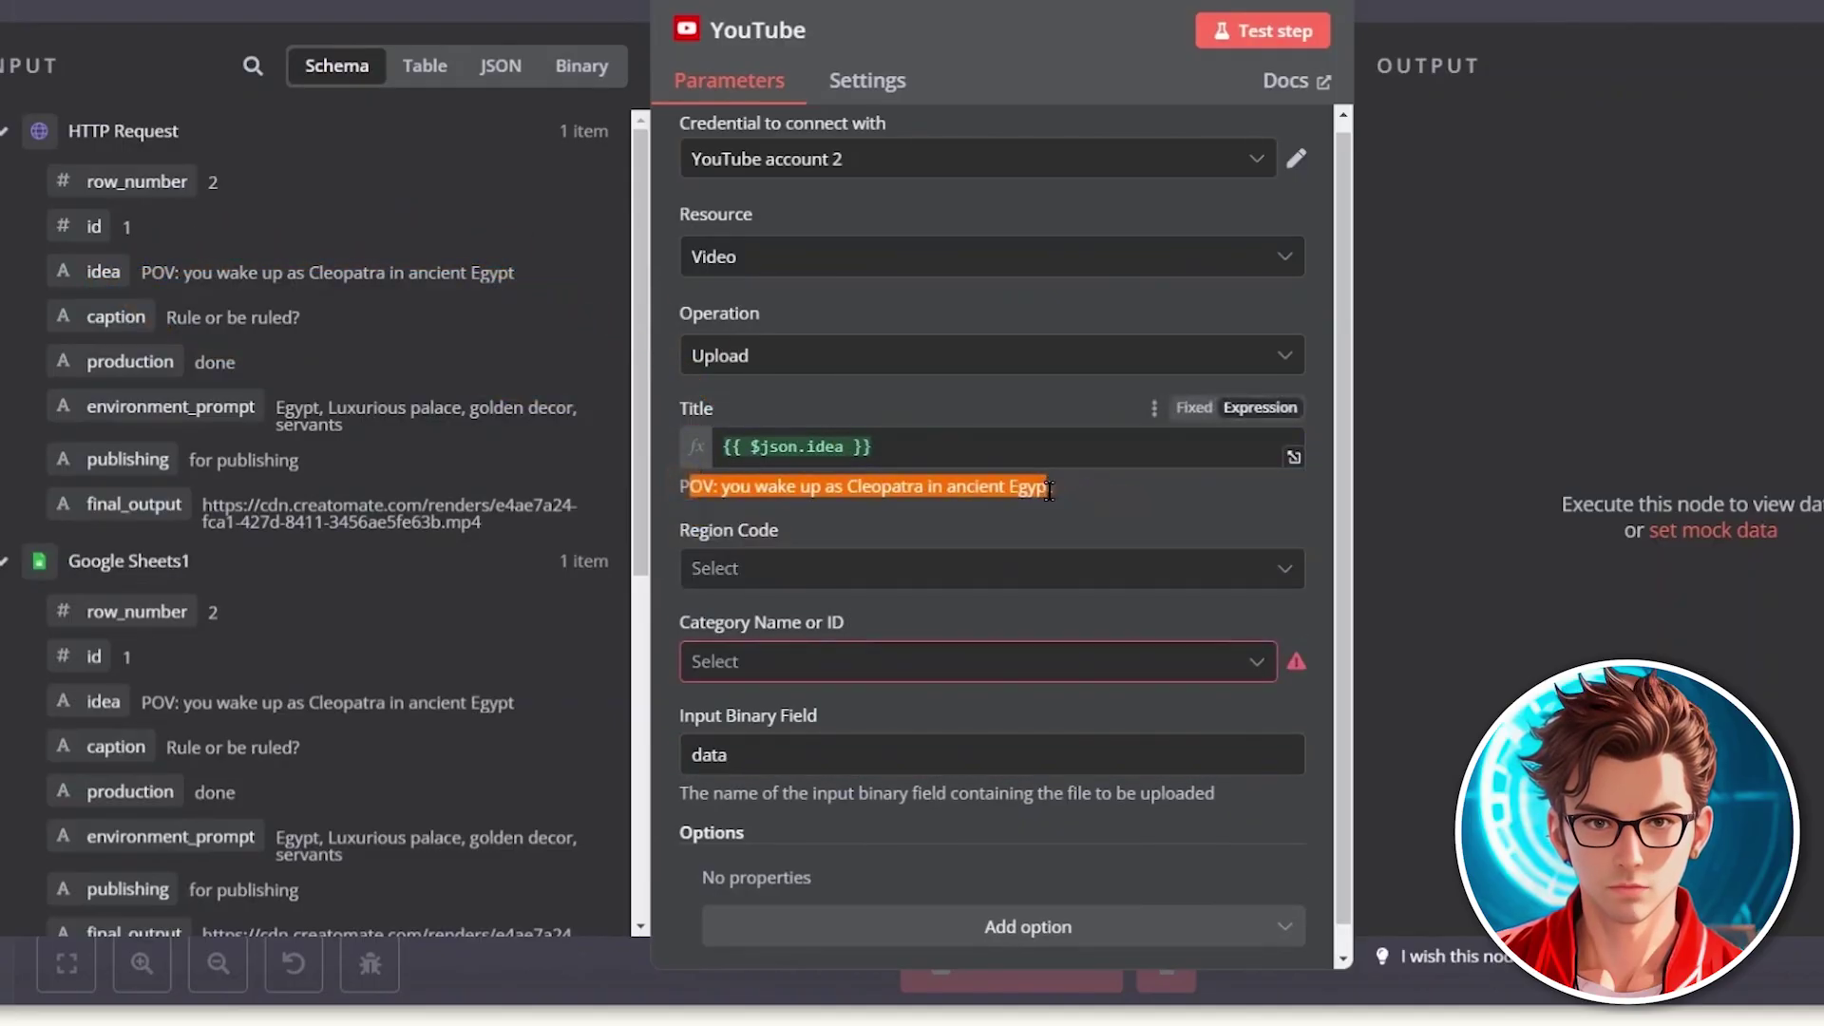
left_click(945, 579)
type("united s")
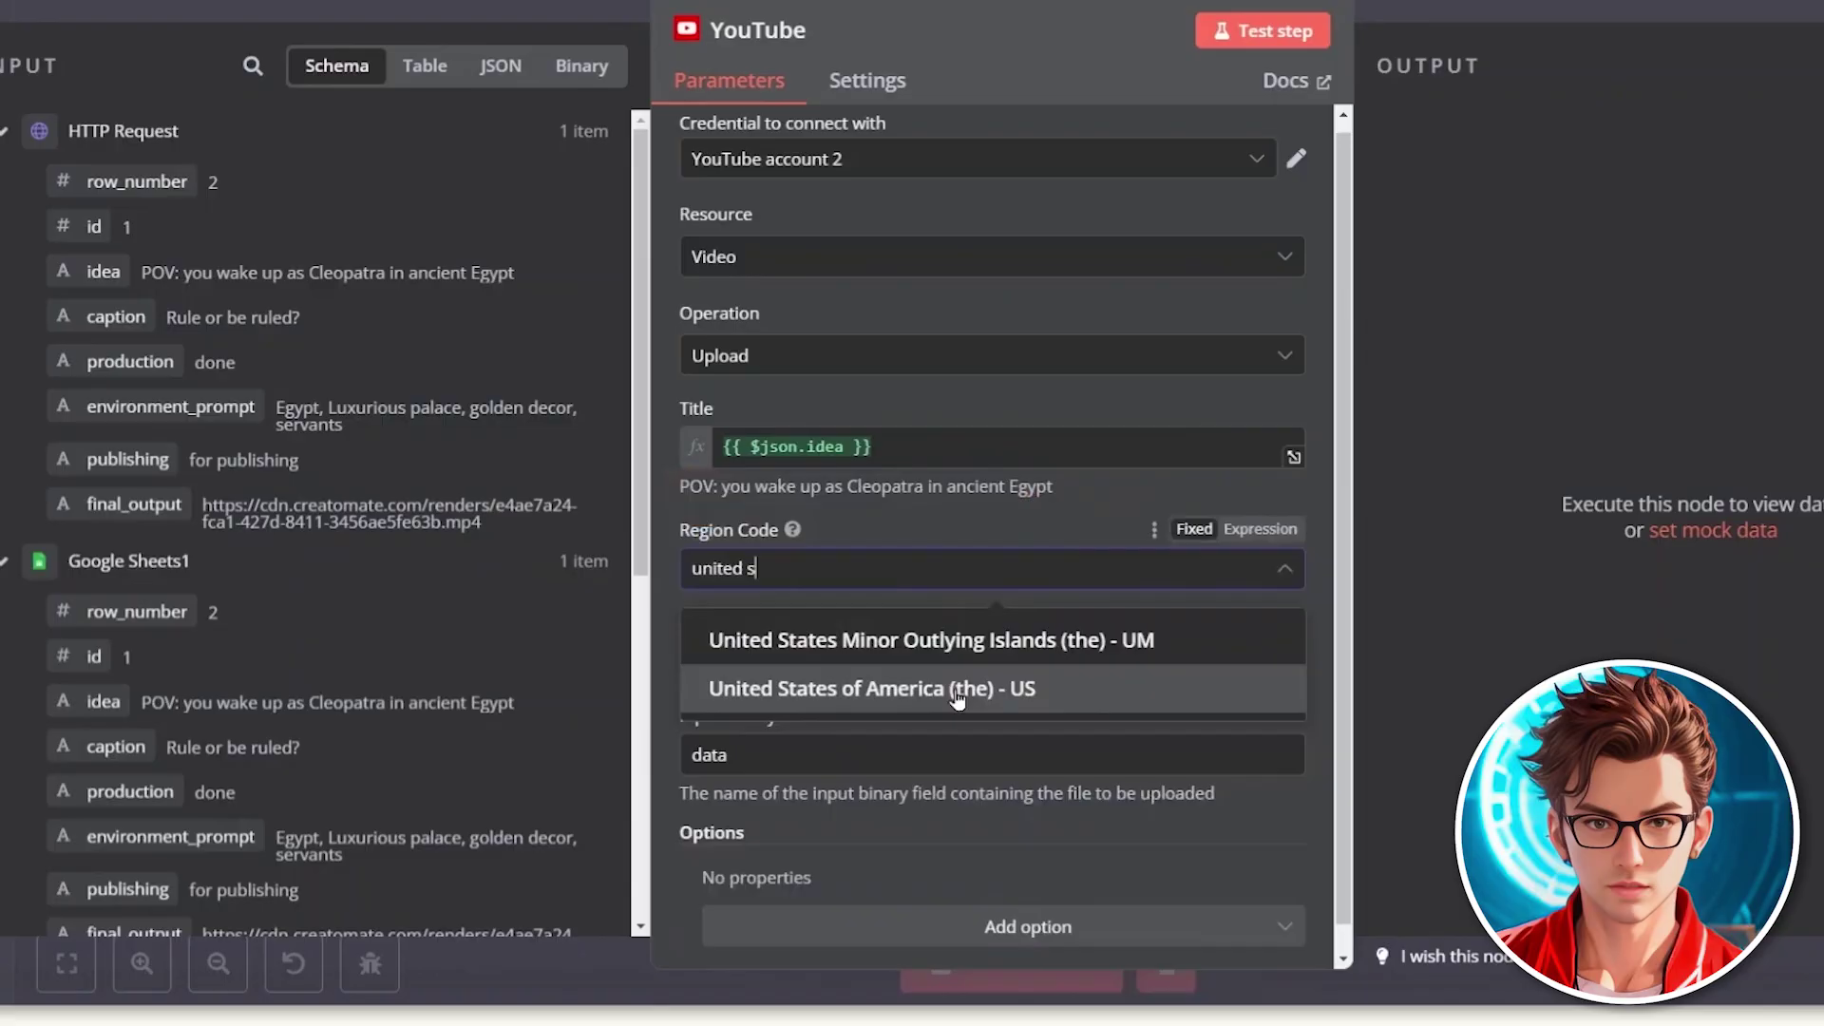
left_click(957, 687)
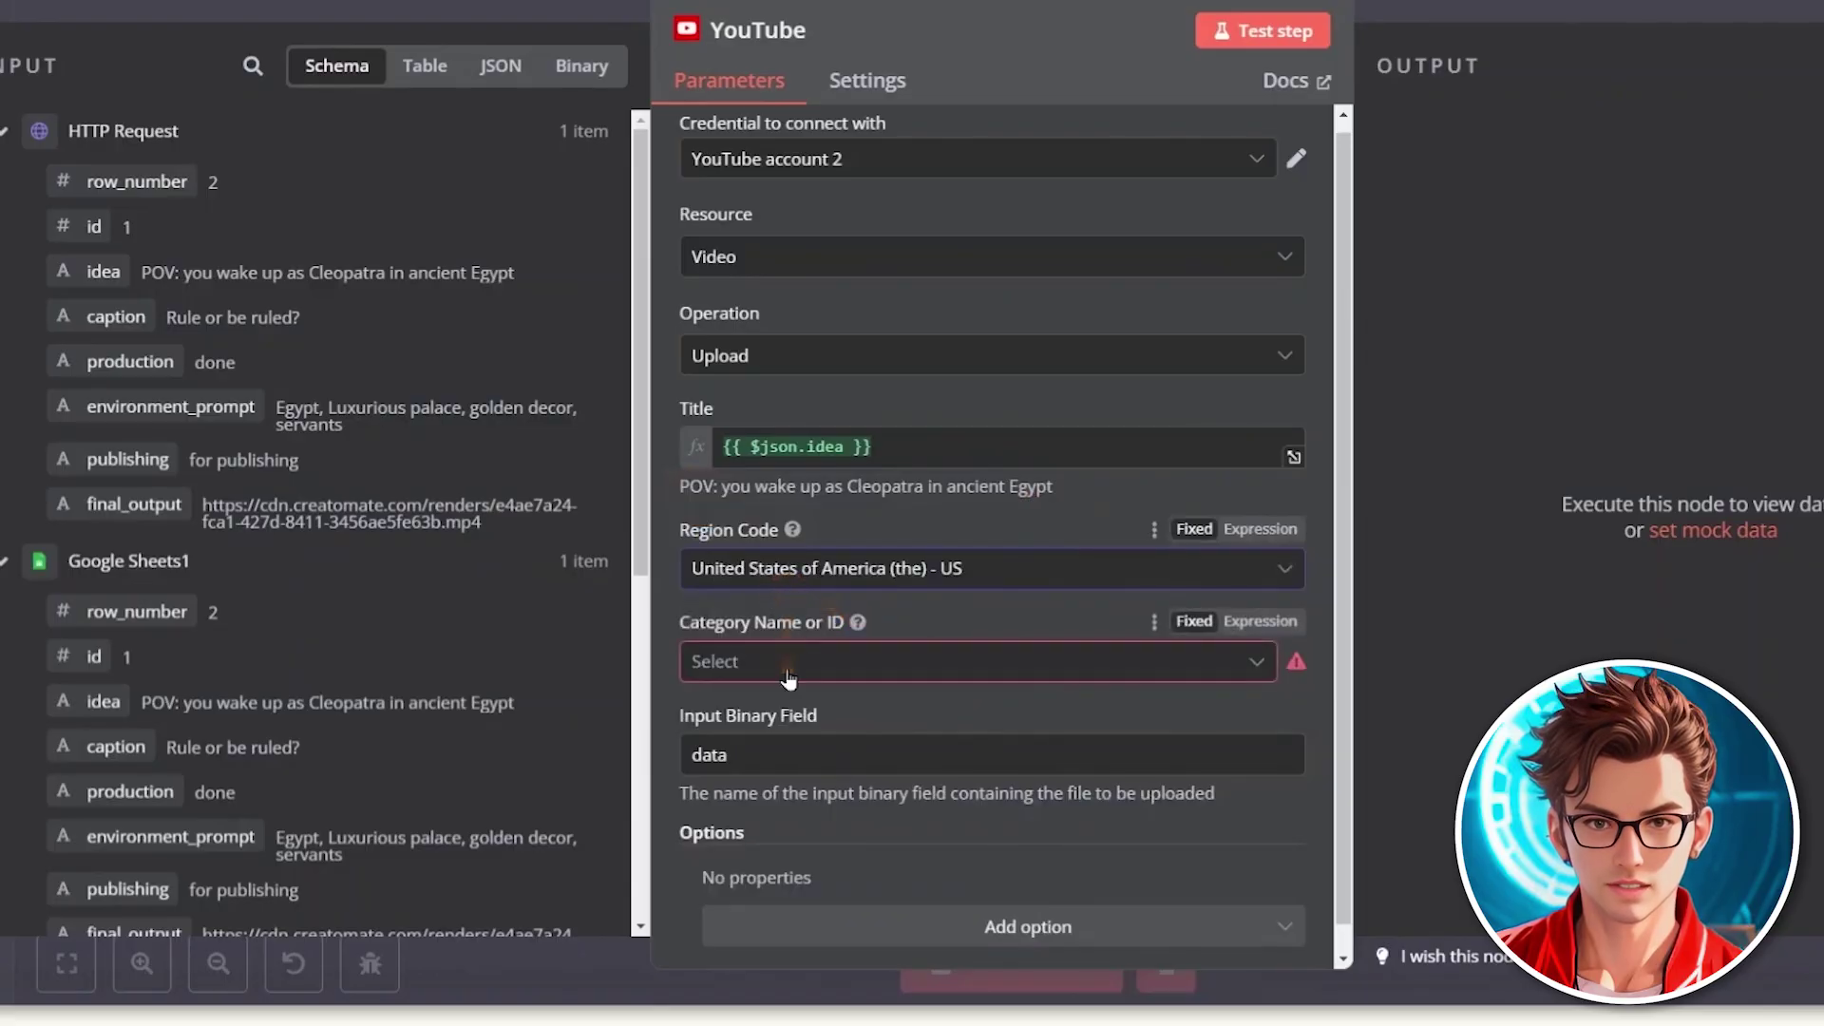
Step: Set the YouTube upload's category to Film & Animation and keep data as its input binary field
left_click(787, 677)
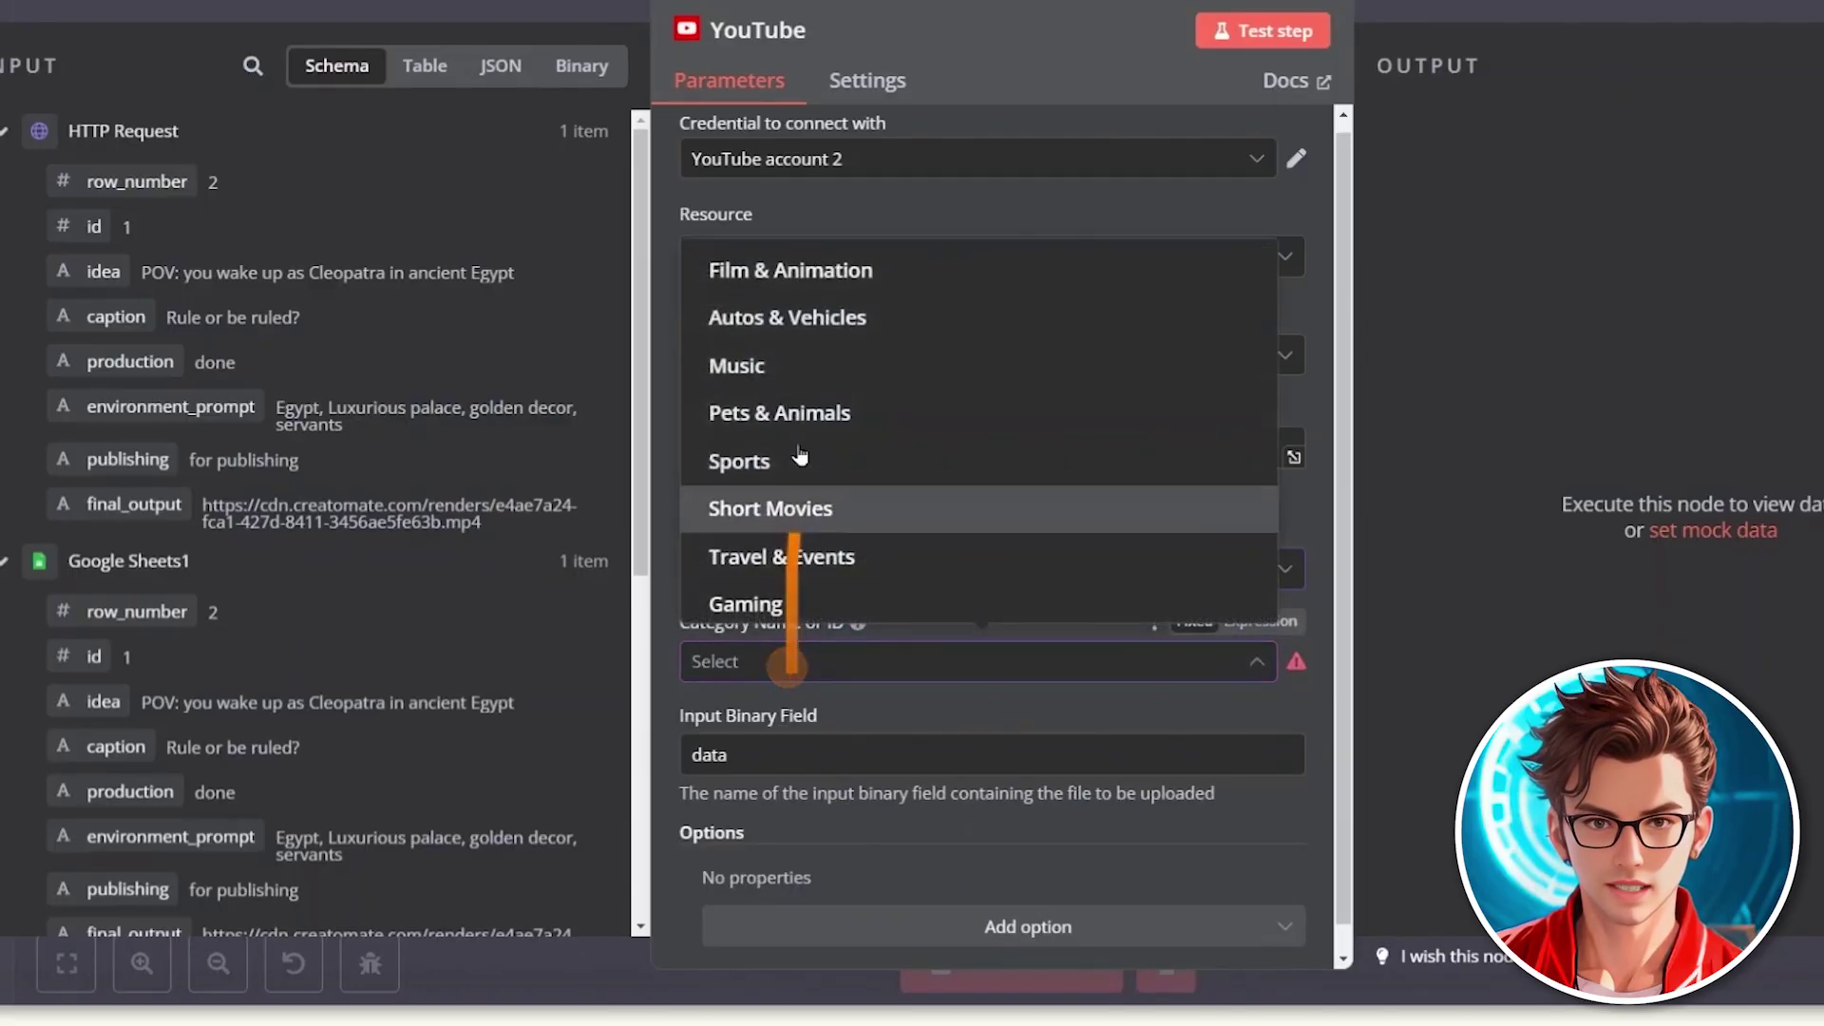
left_click(813, 273)
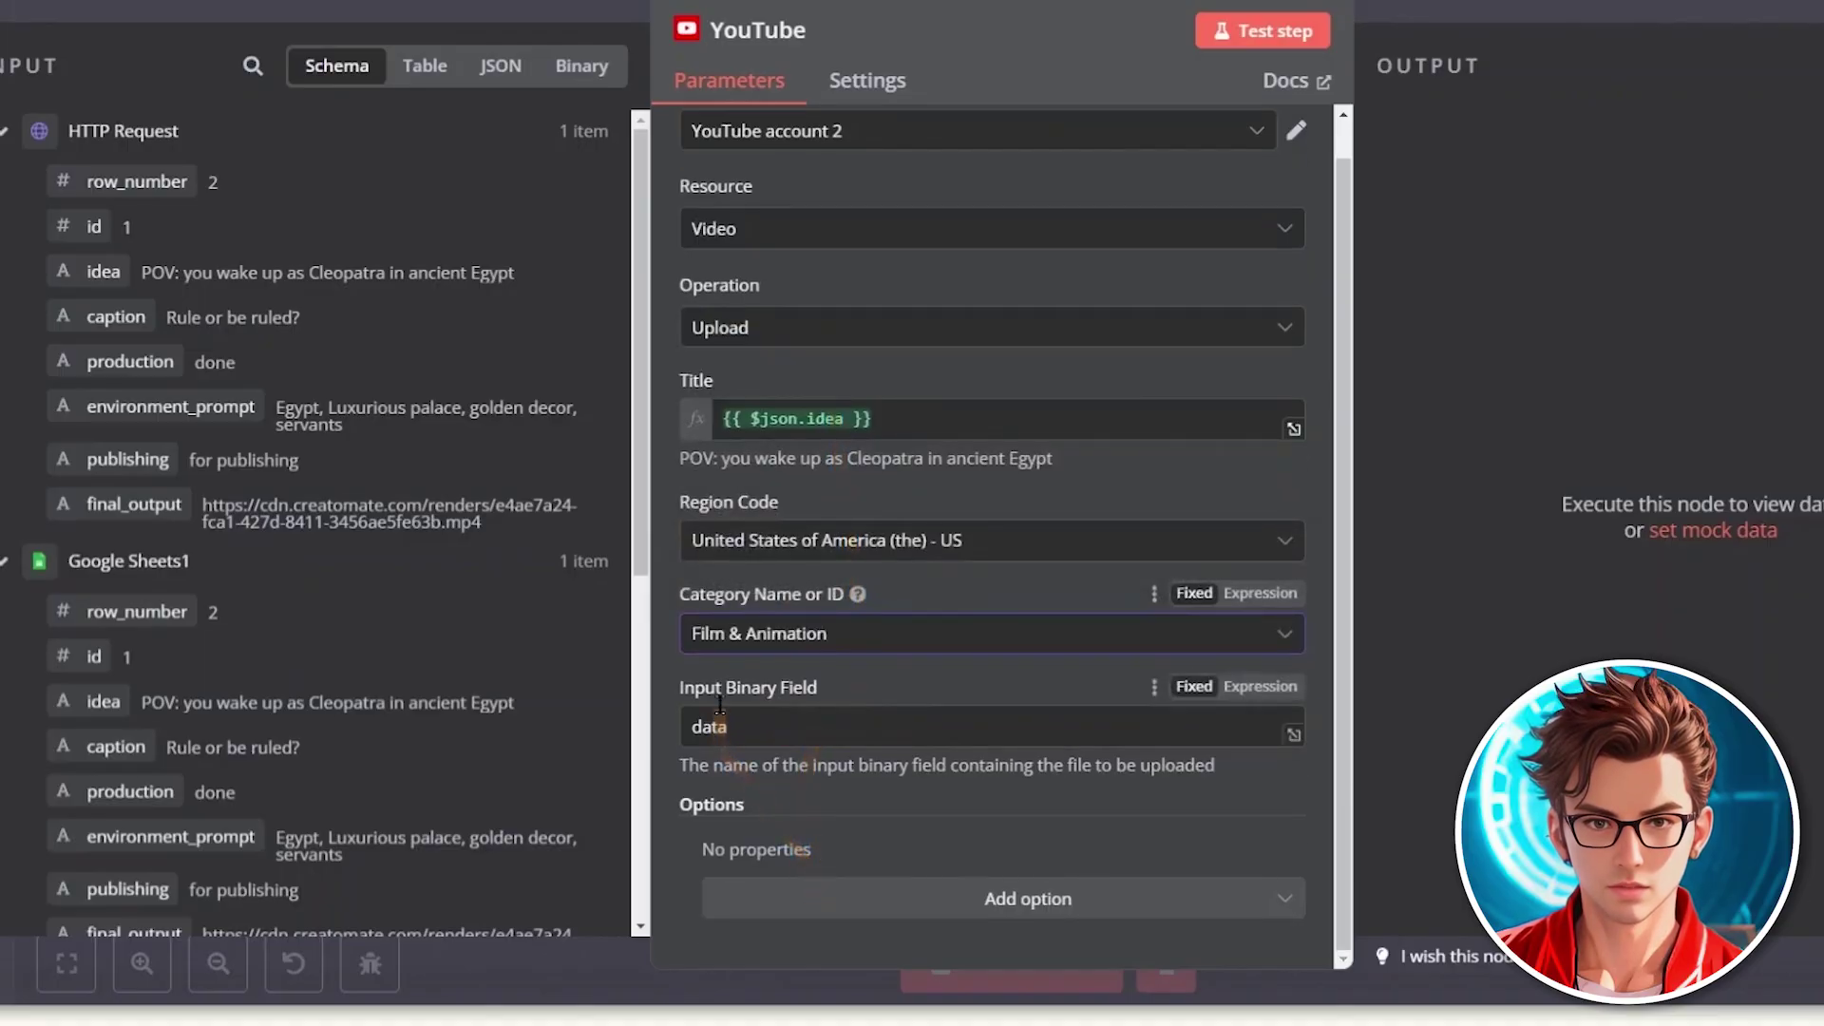
left_click(738, 724)
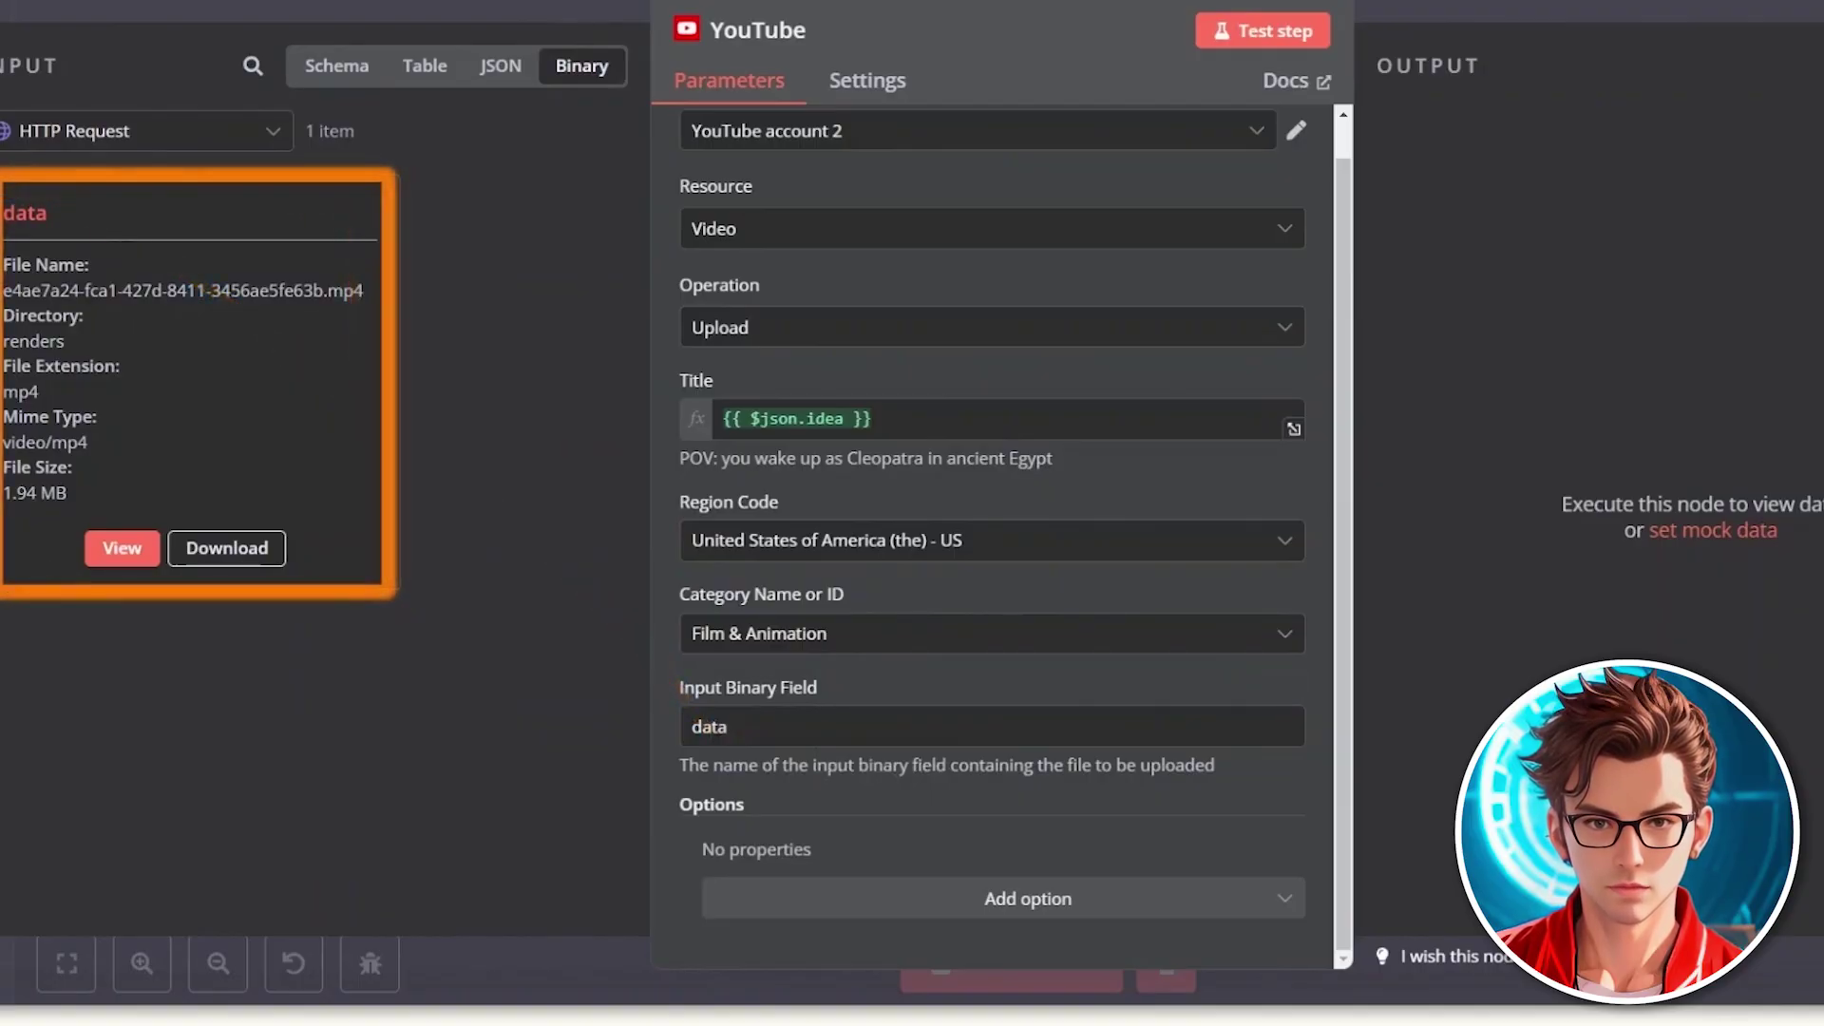
Step: Add a Description option to the YouTube upload and map it to the HTTP Request's caption value, {{ $json.caption }}
left_click(991, 907)
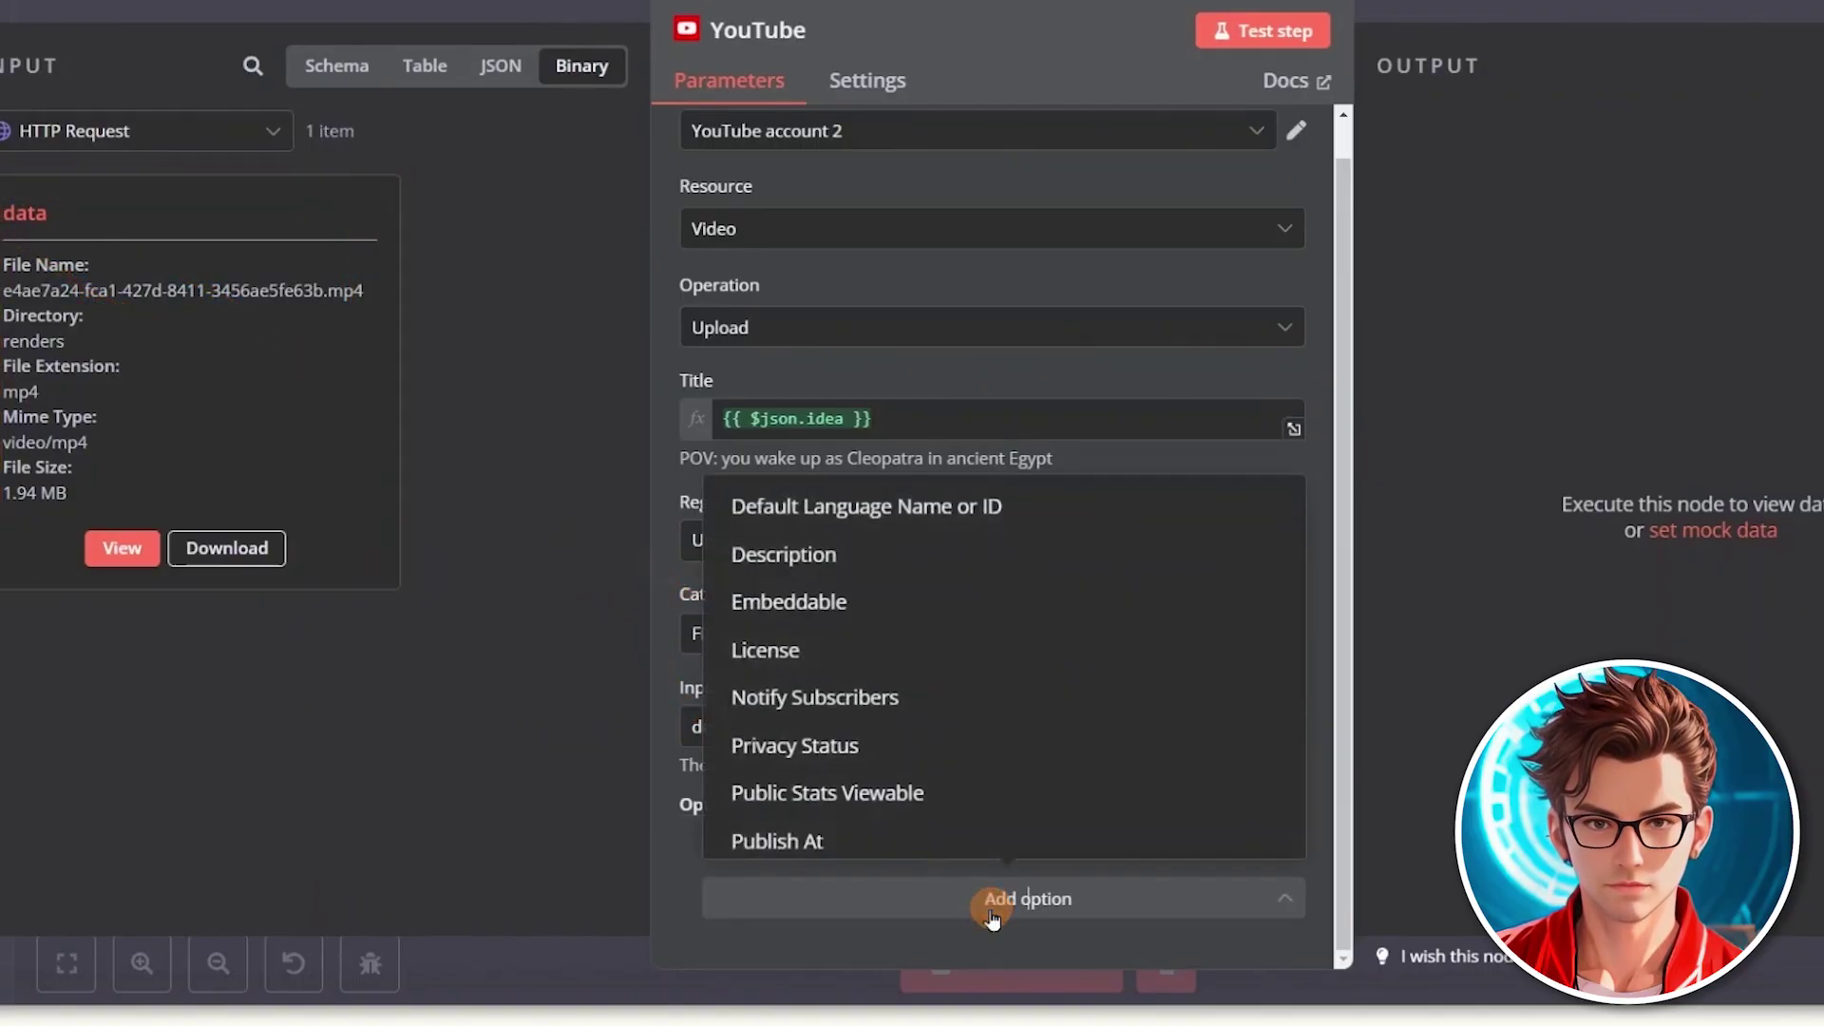
left_click(805, 556)
scroll(918, 670, "down", 1)
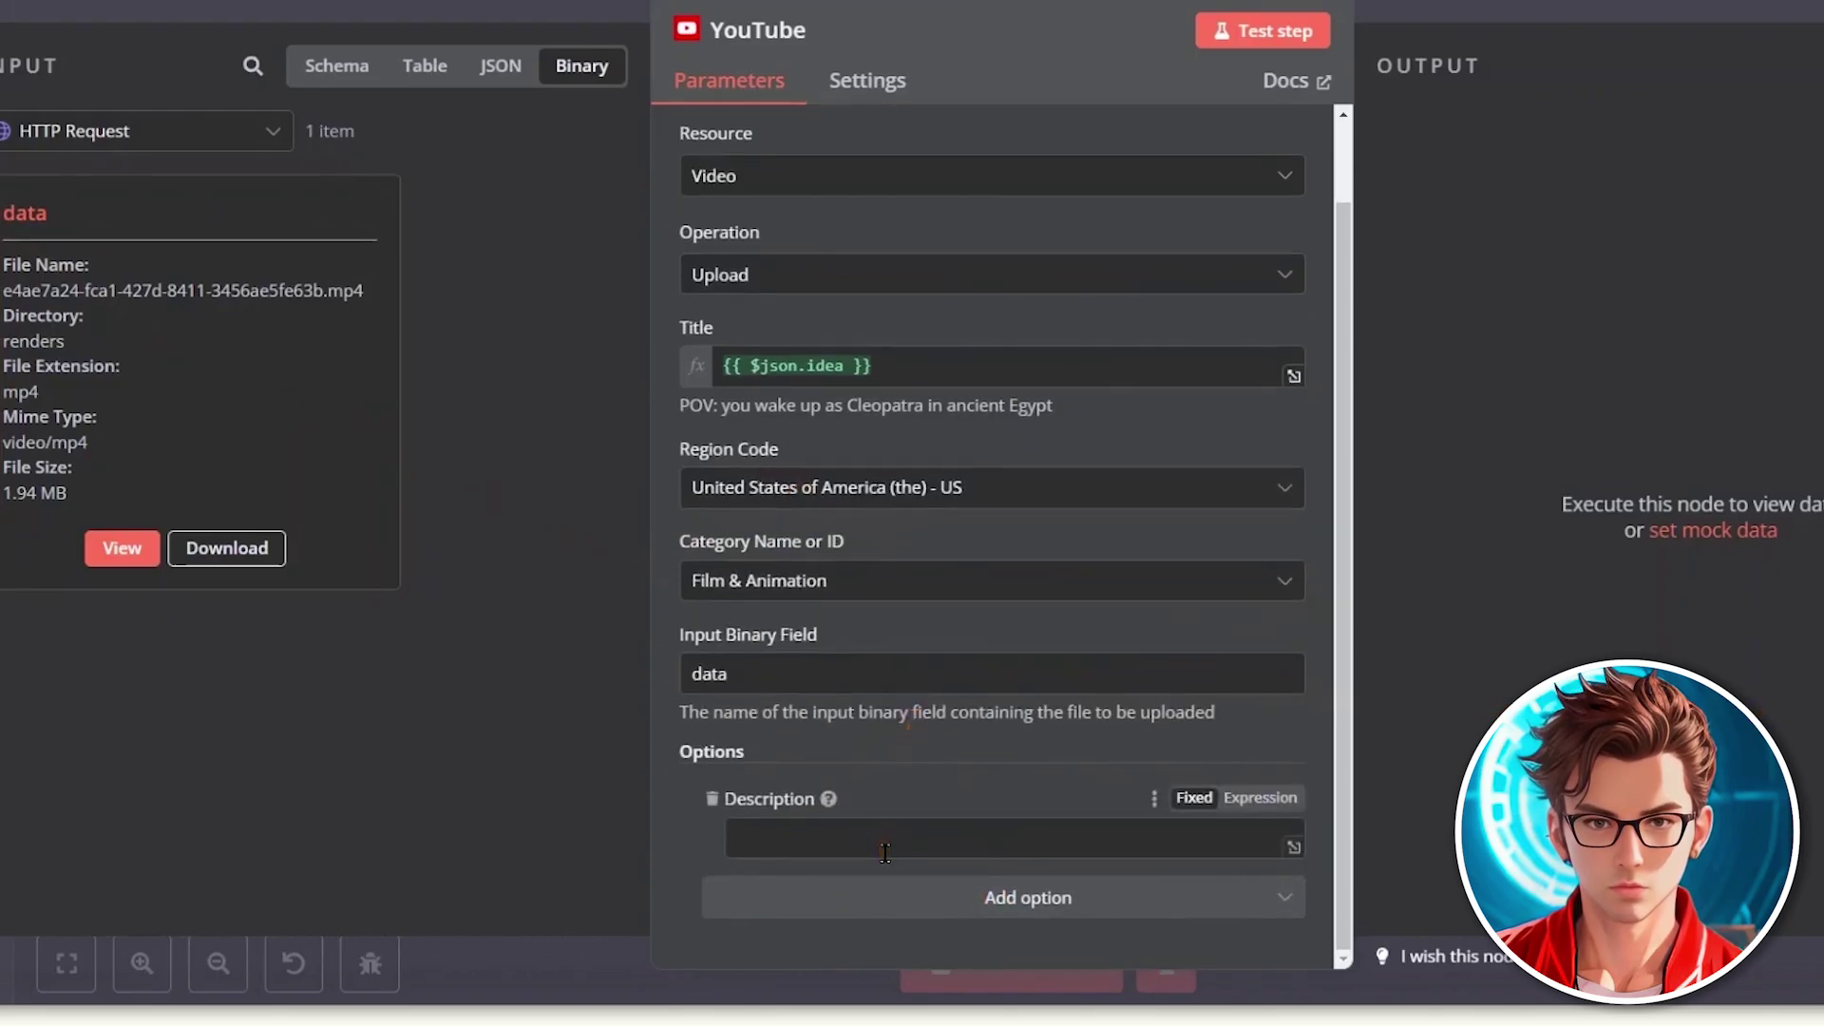
left_click(322, 74)
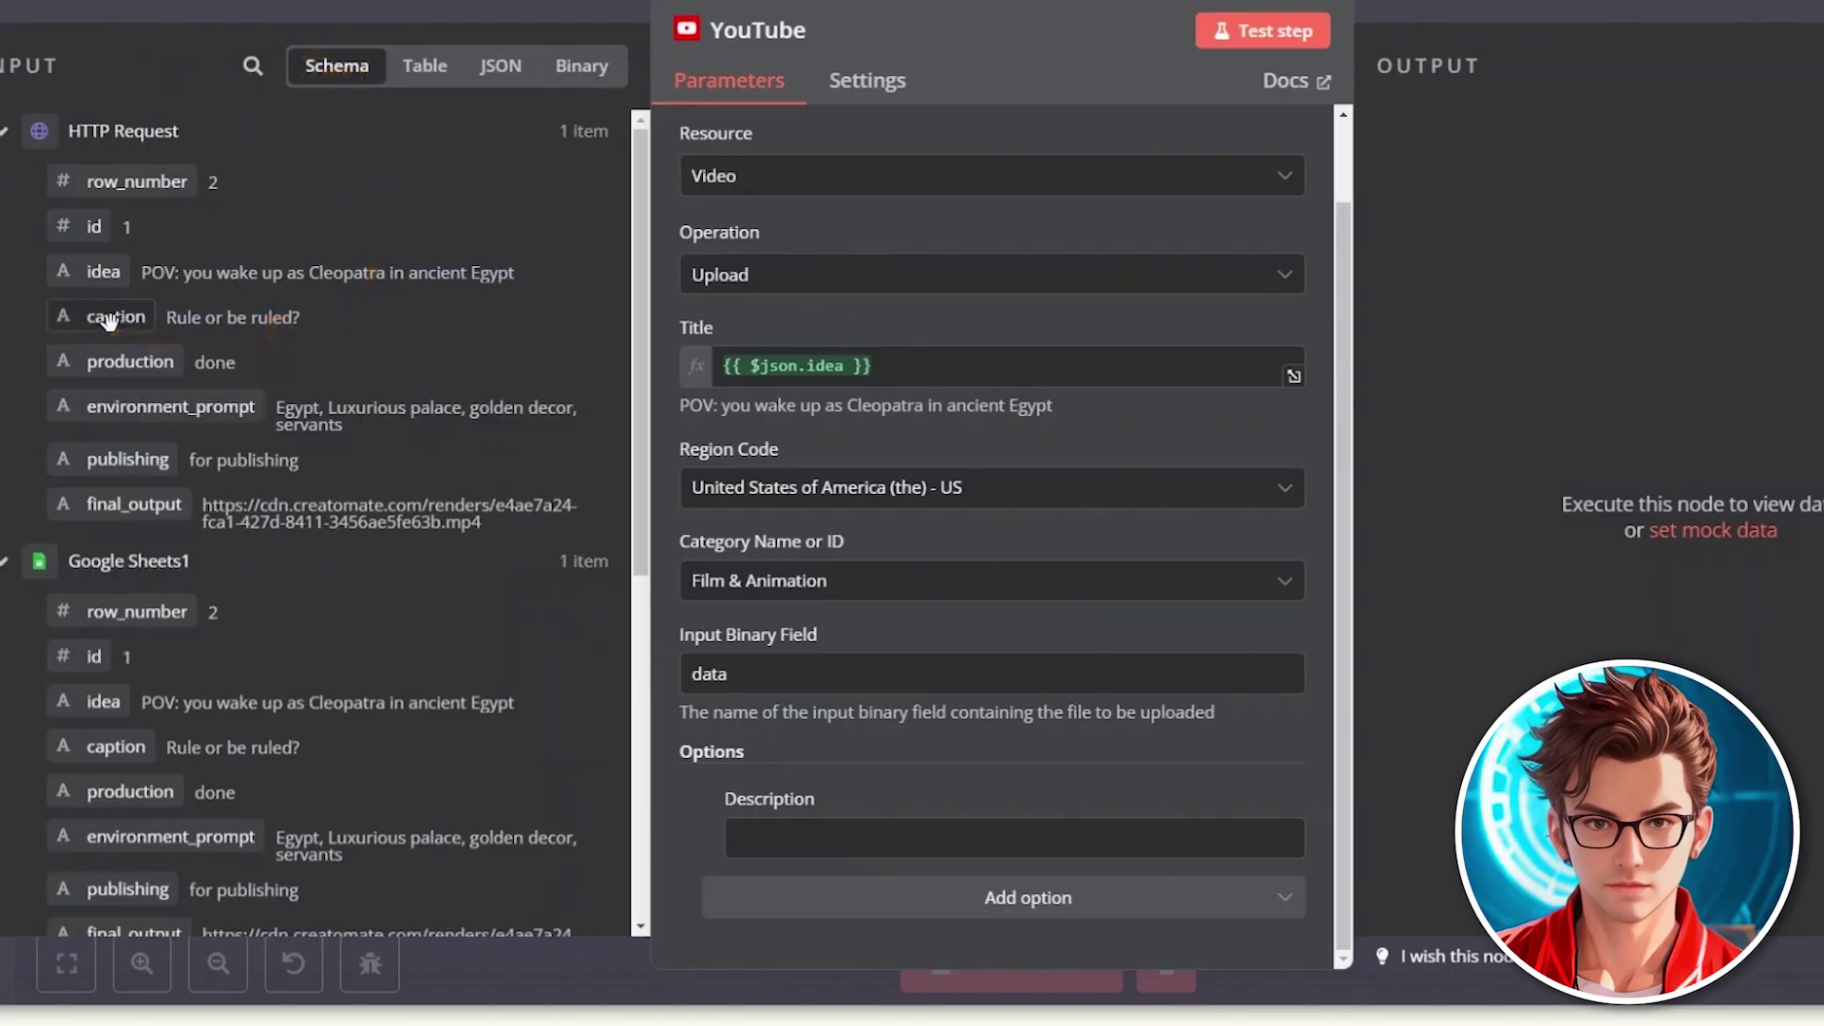
left_click_drag(106, 320, 811, 817)
Step: Add a Privacy Status option set to Unlisted and test the YouTube upload, highlighting the returned upload ID
left_click(1051, 879)
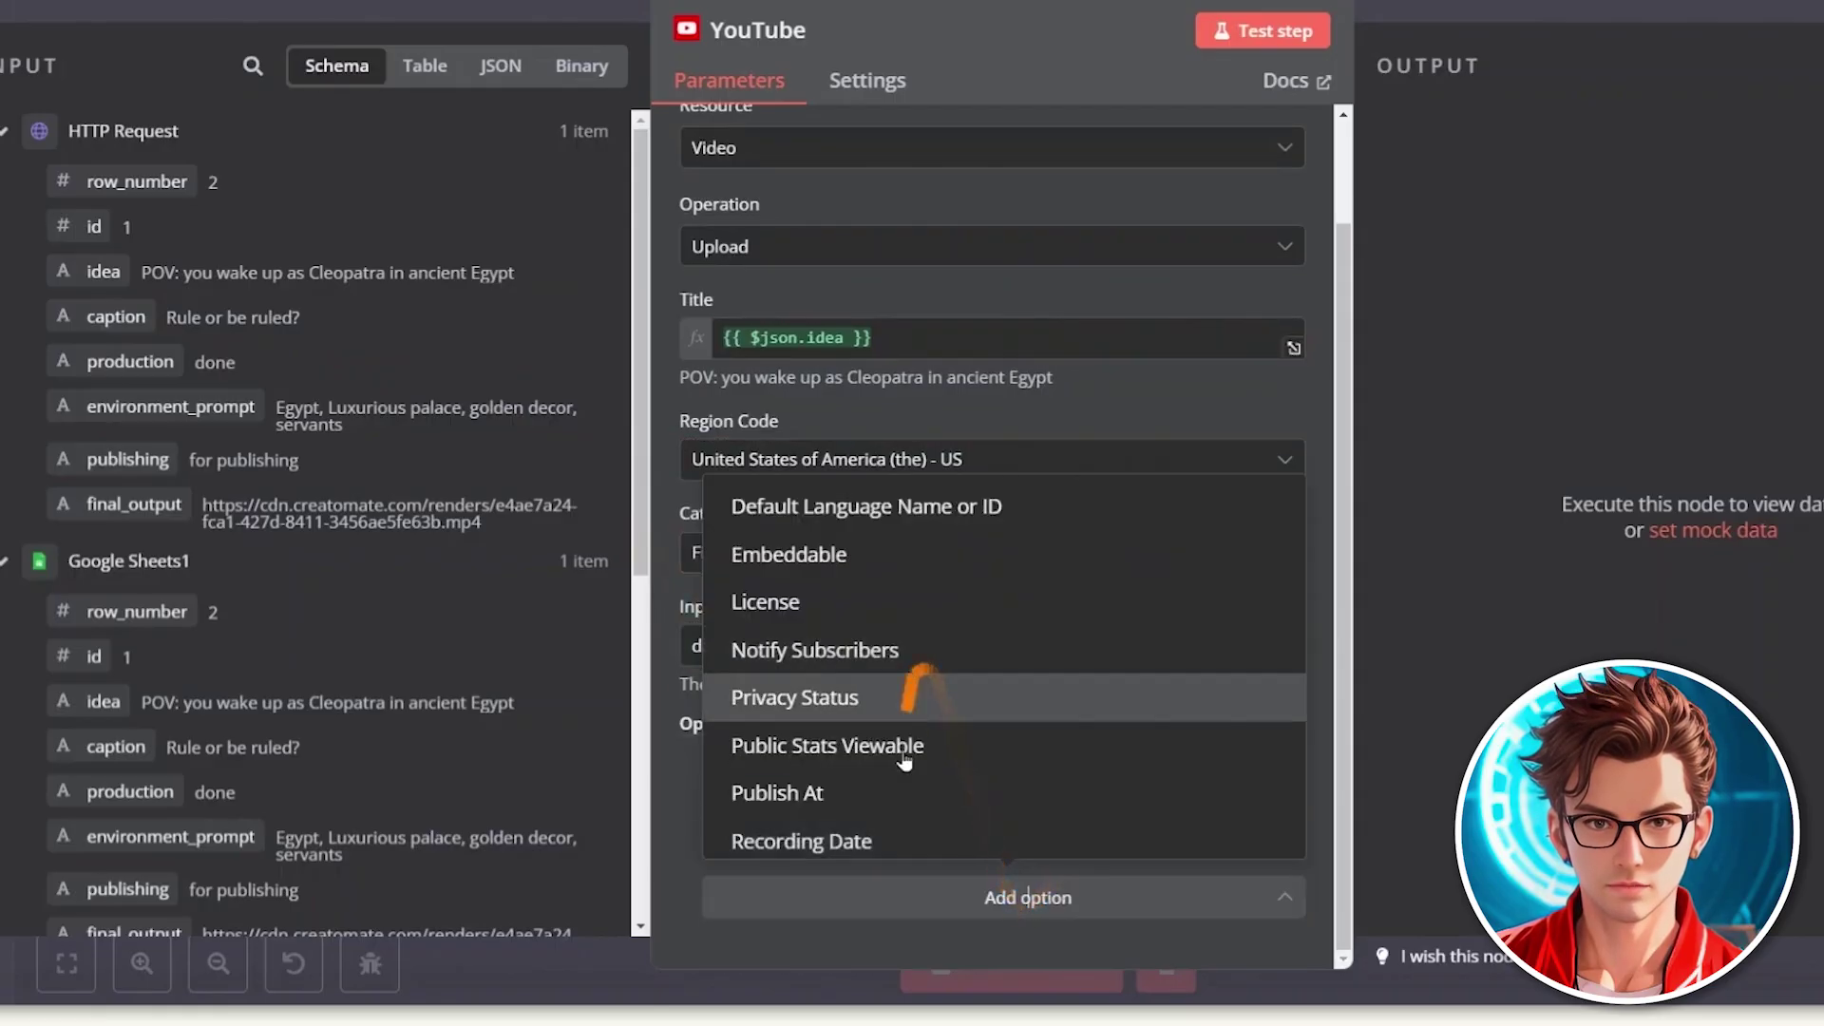
left_click(860, 699)
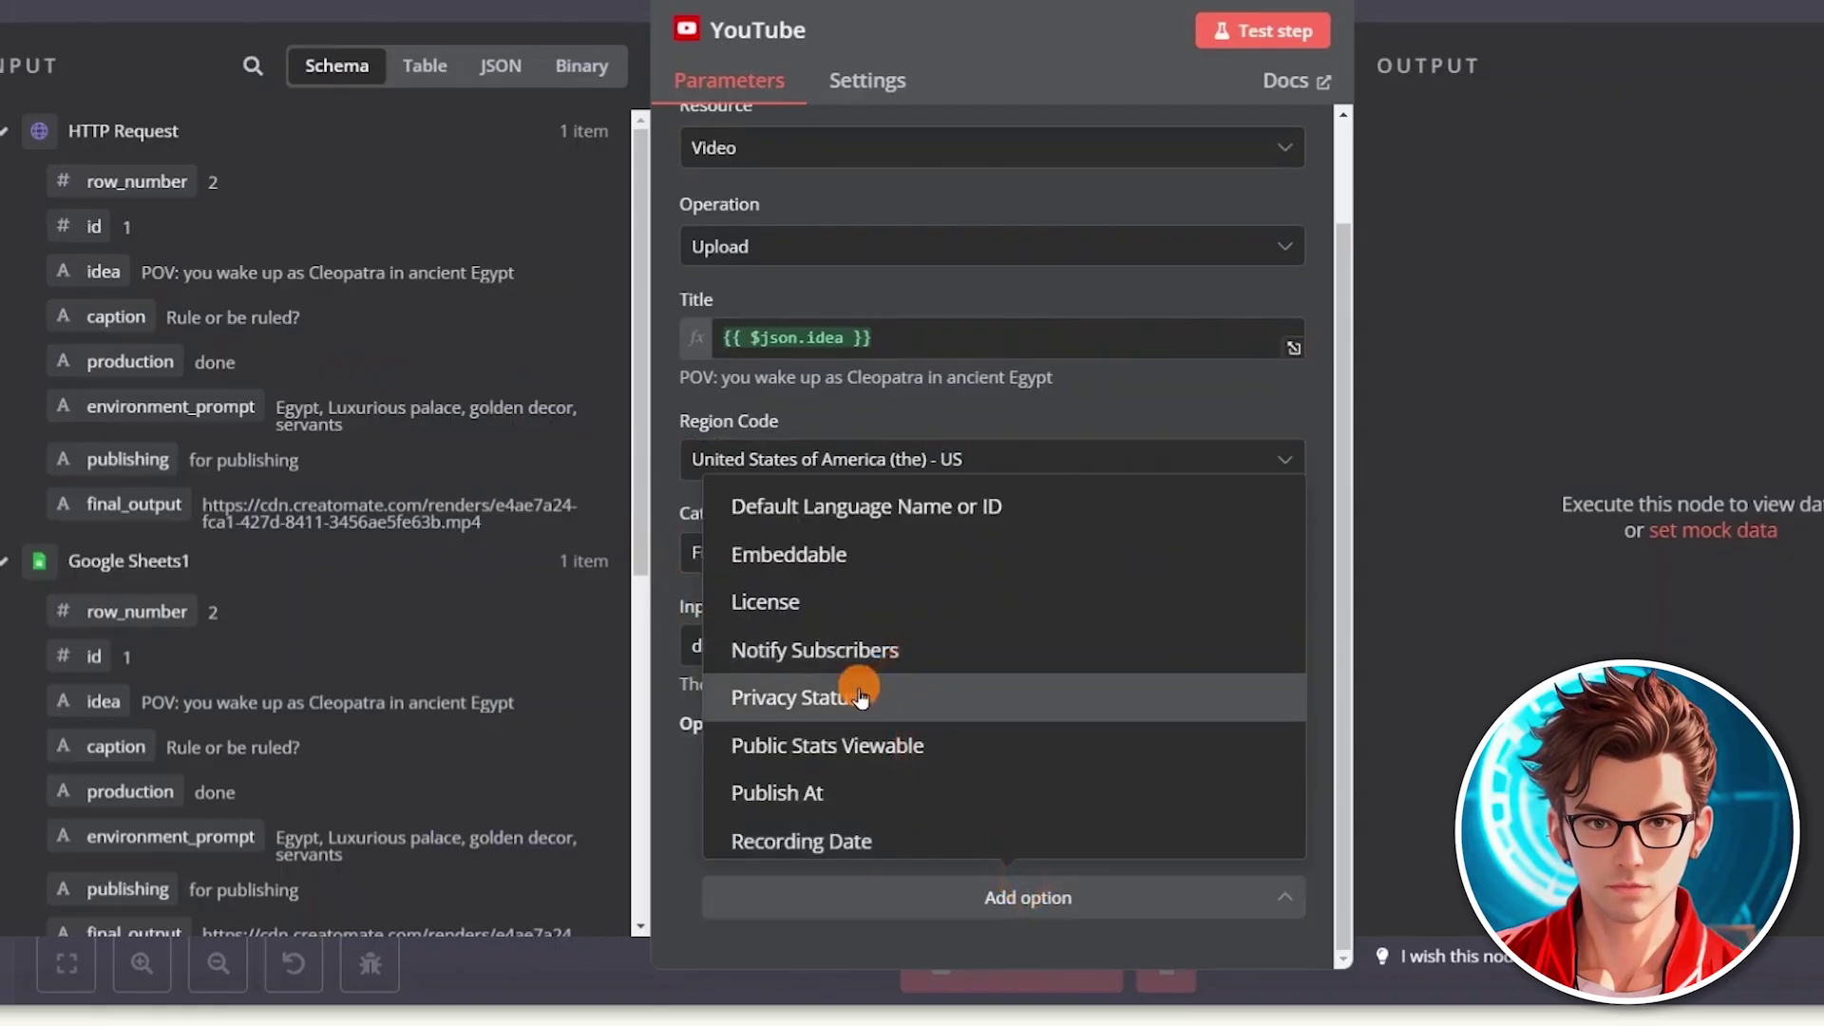
scroll(692, 813, "down", 1)
left_click(819, 839)
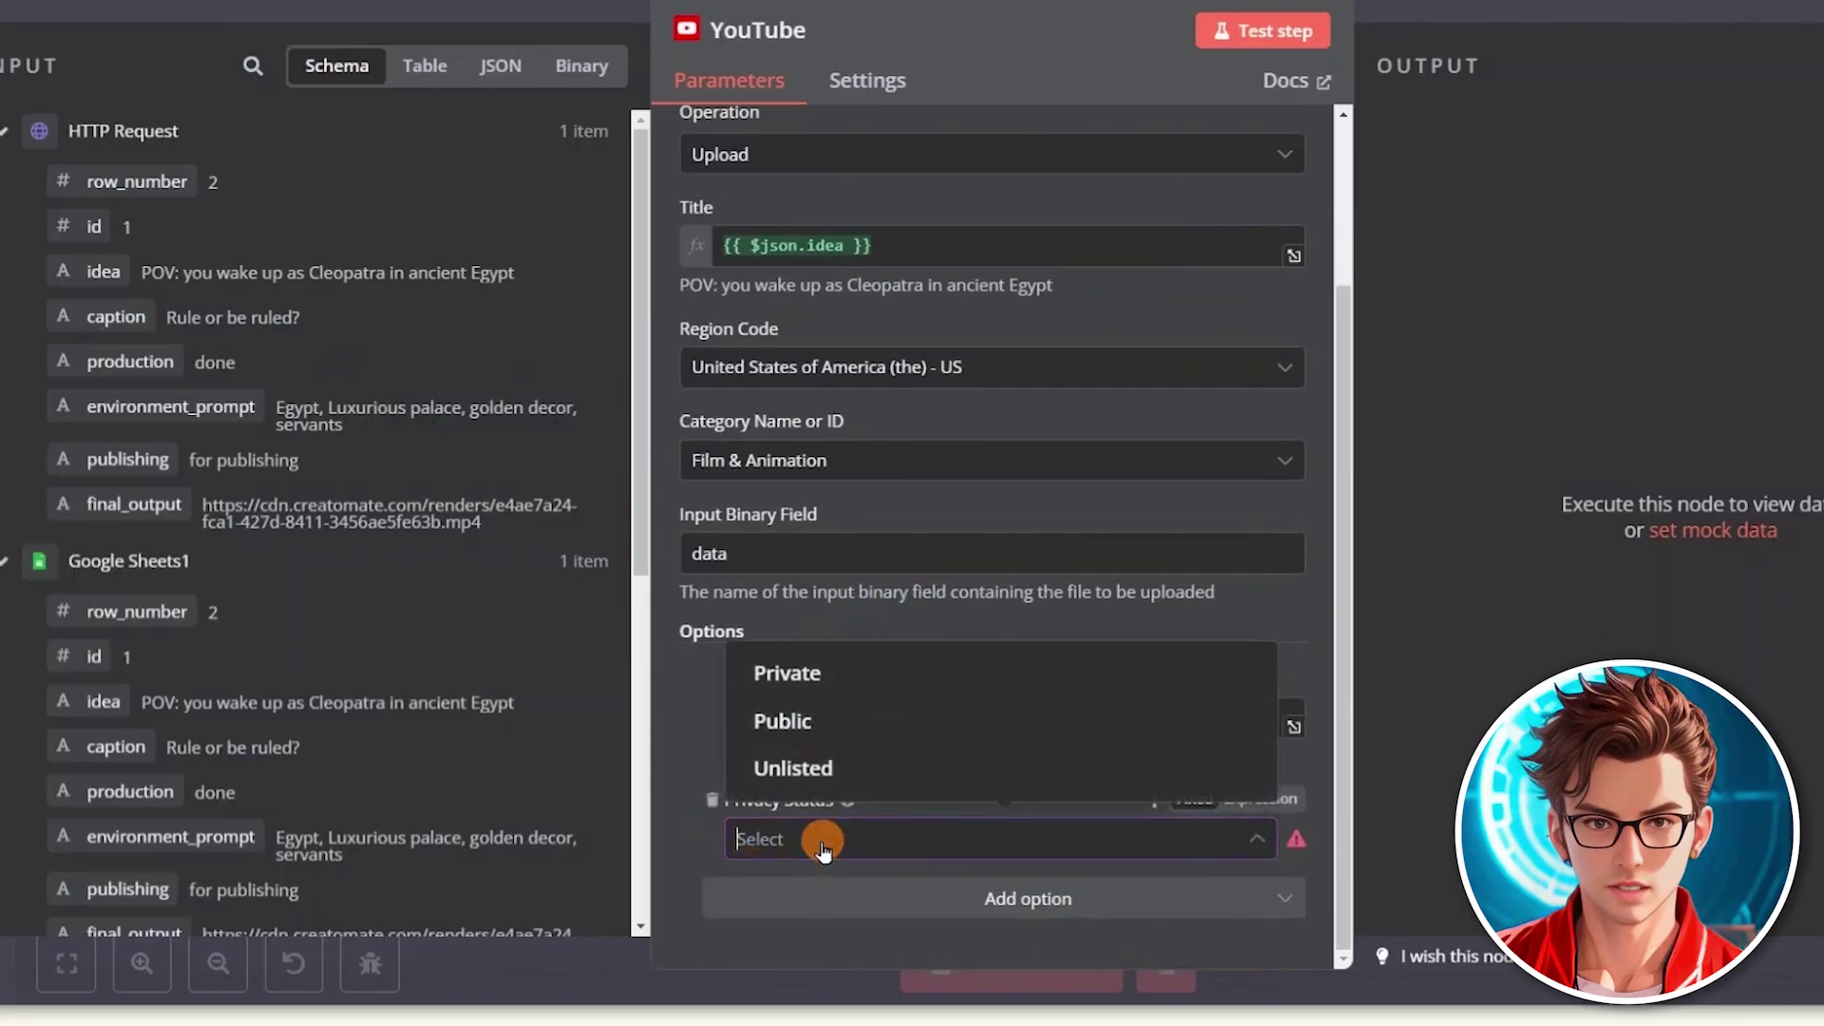
left_click(822, 781)
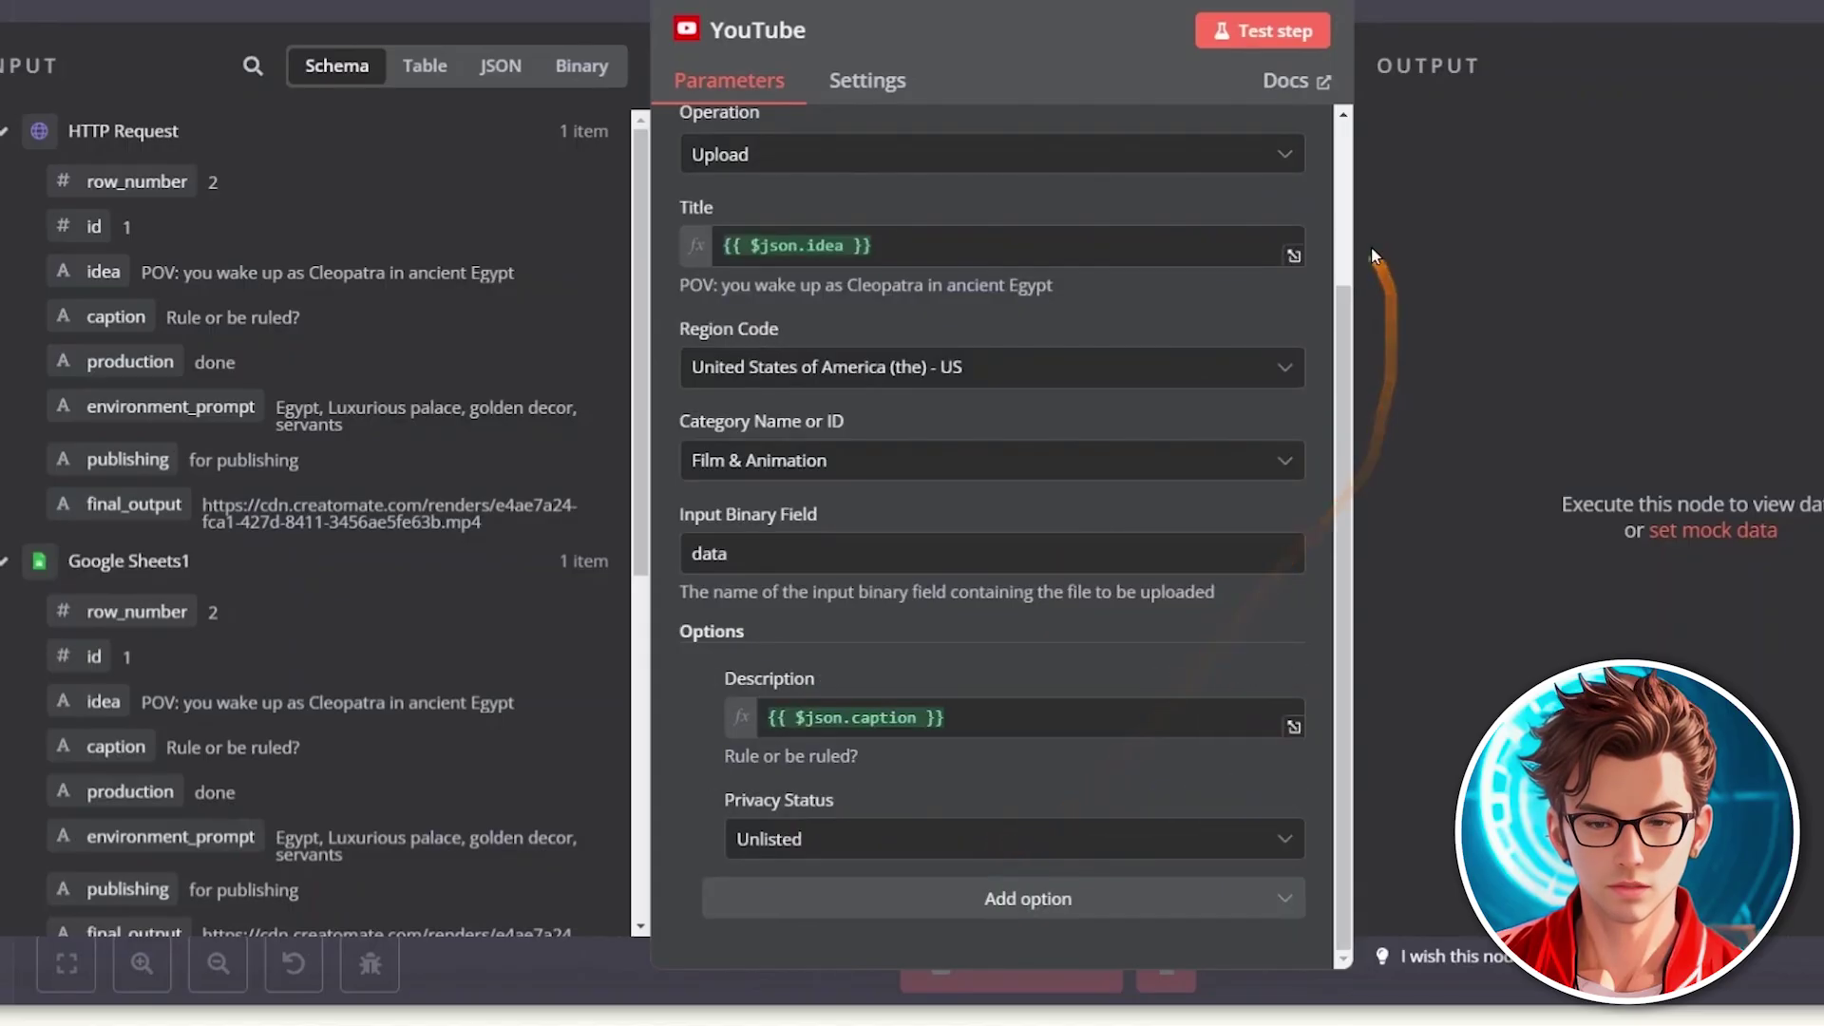
left_click(1259, 41)
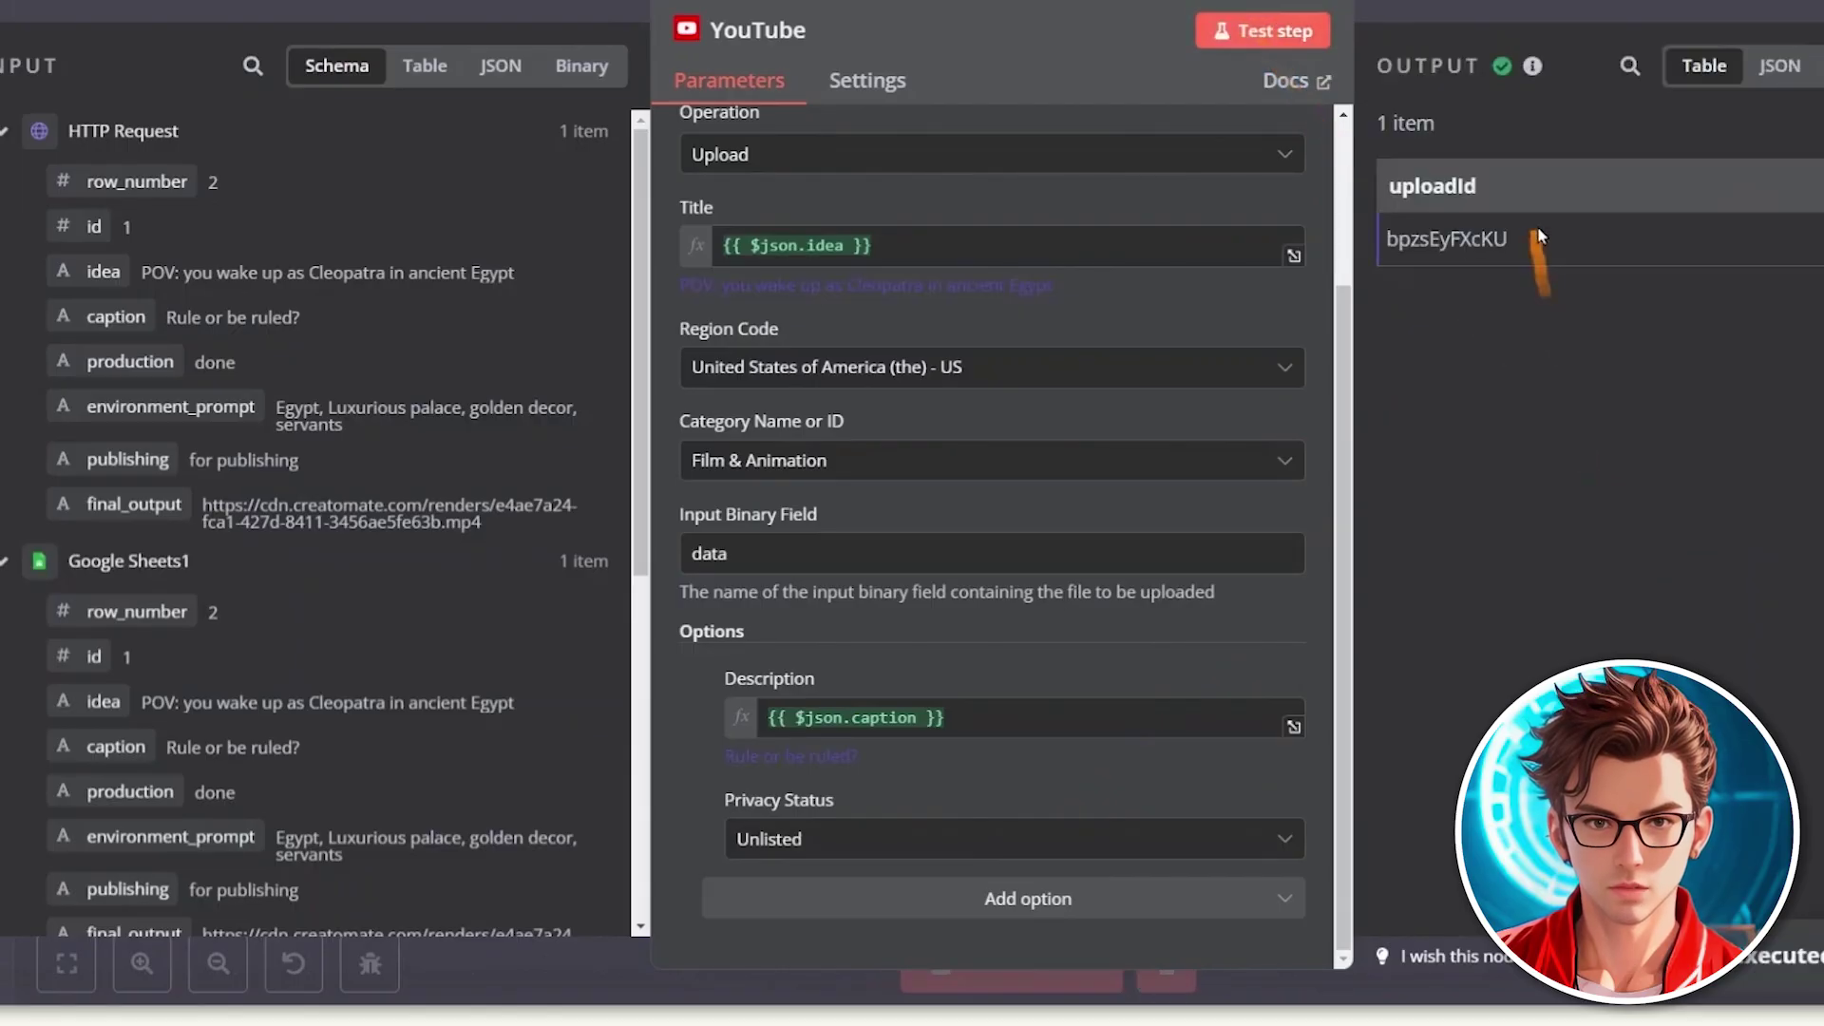
left_click_drag(1517, 233, 1389, 234)
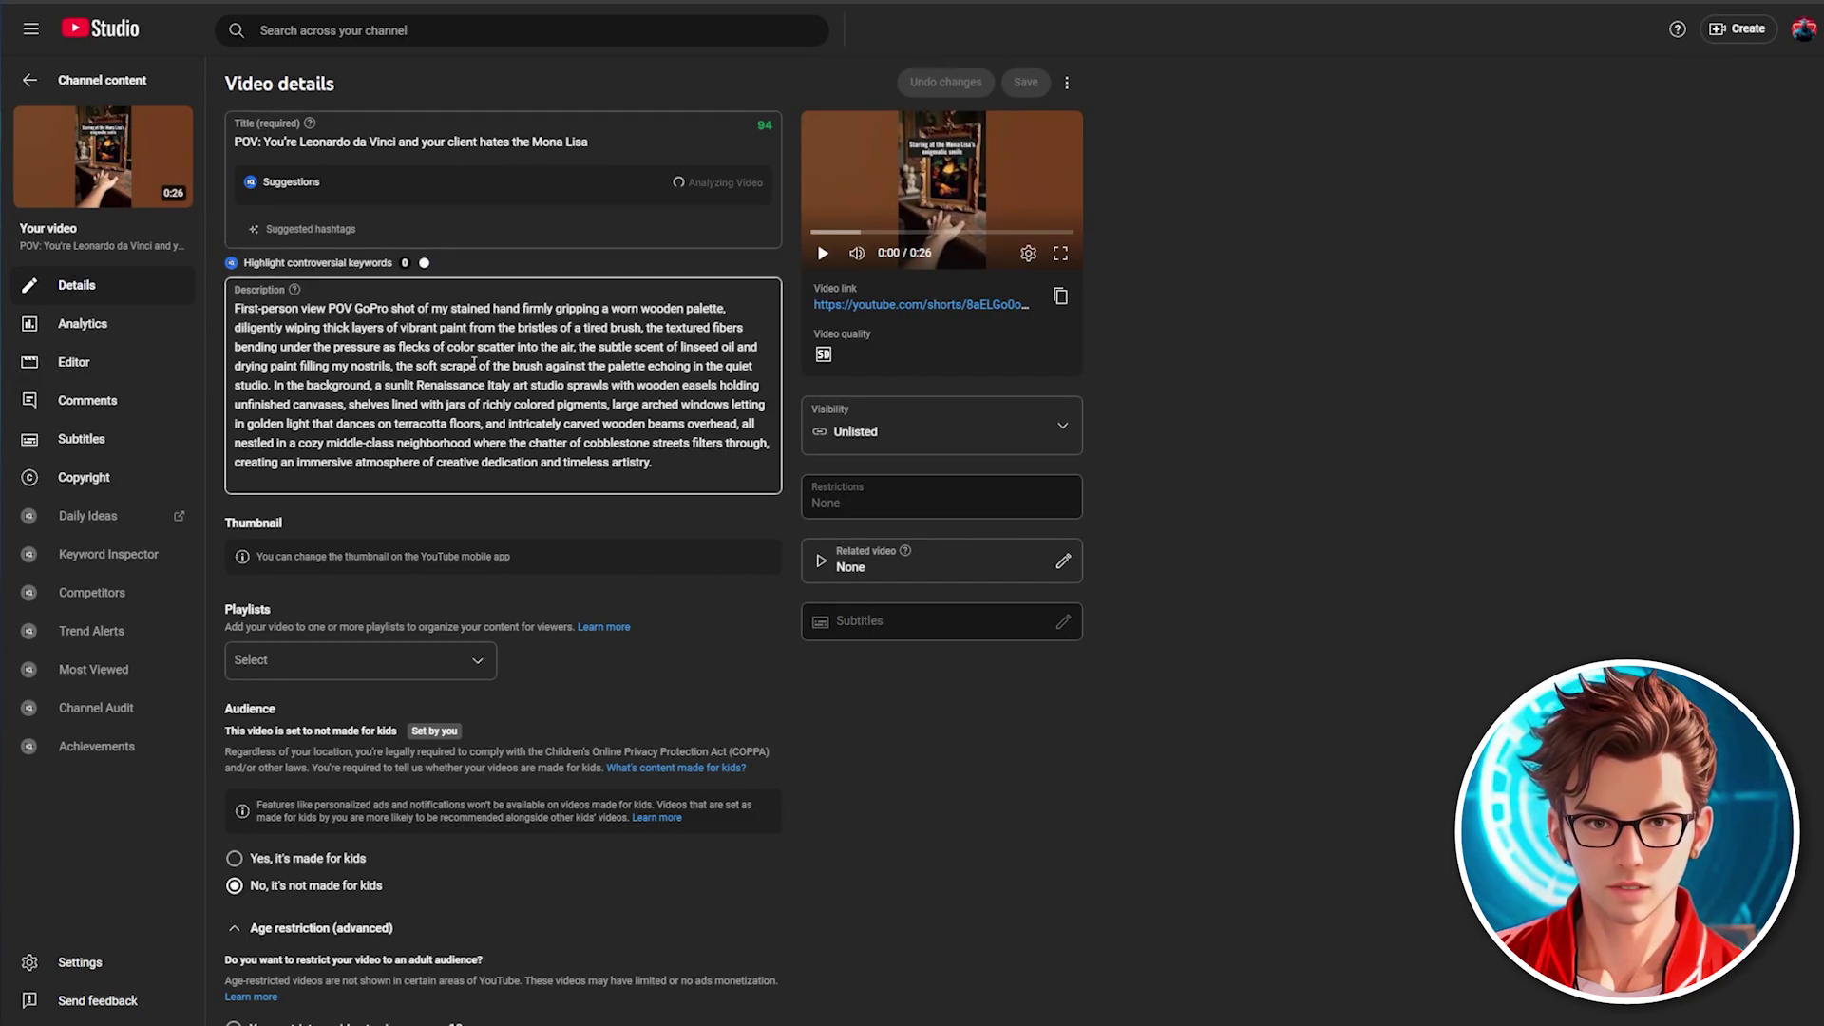
Step: In YouTube Studio, change the Leonardo da Vinci video's visibility to Public and save the change
left_click(950, 443)
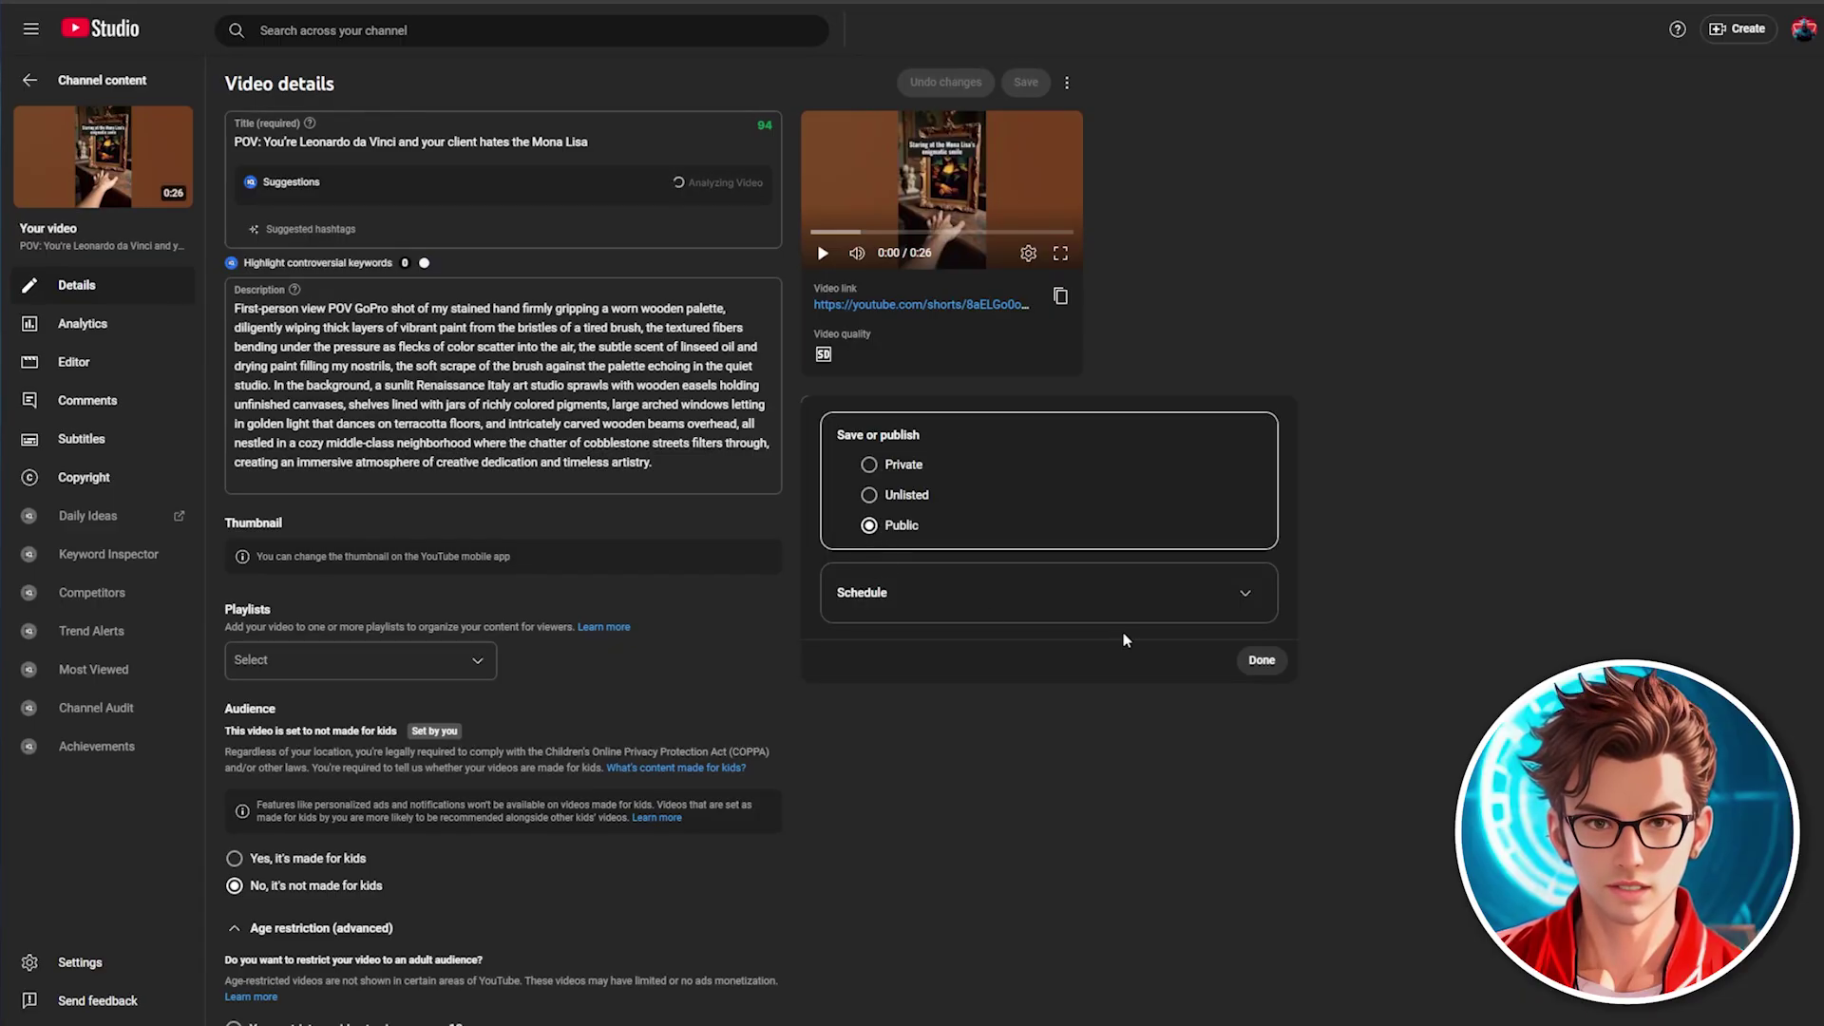
left_click(1263, 662)
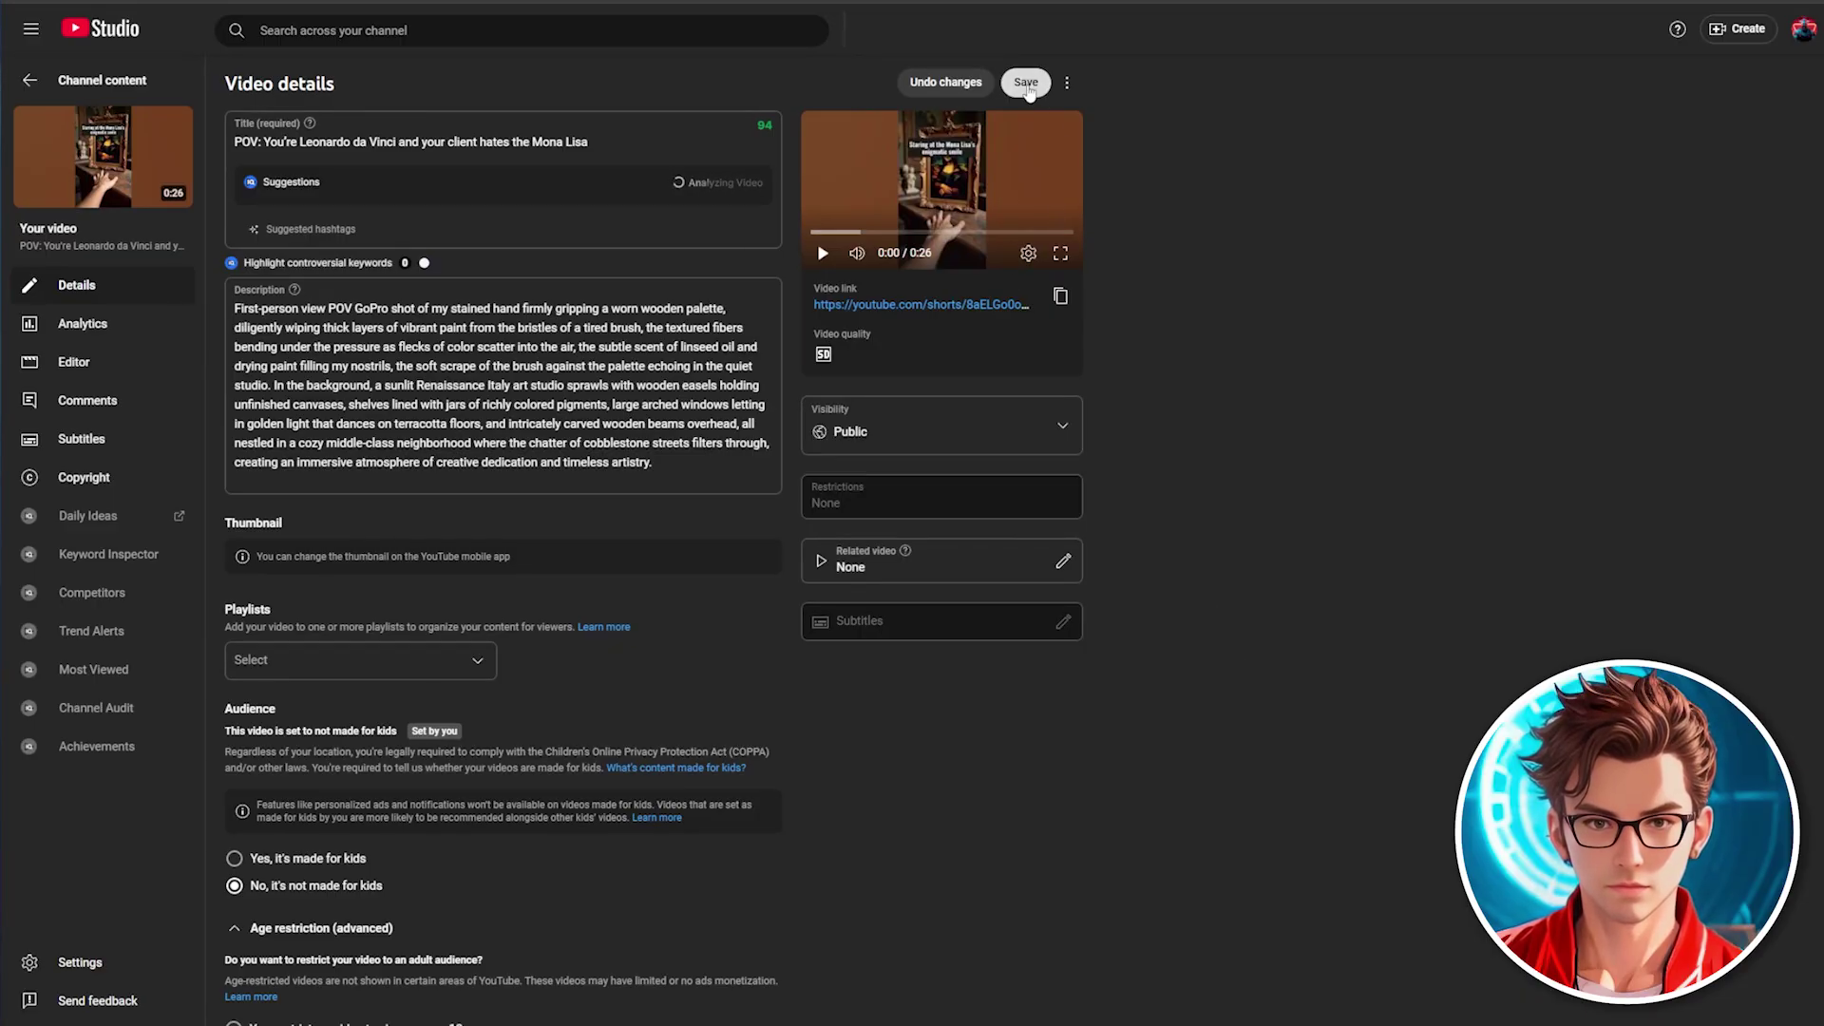
left_click(1027, 84)
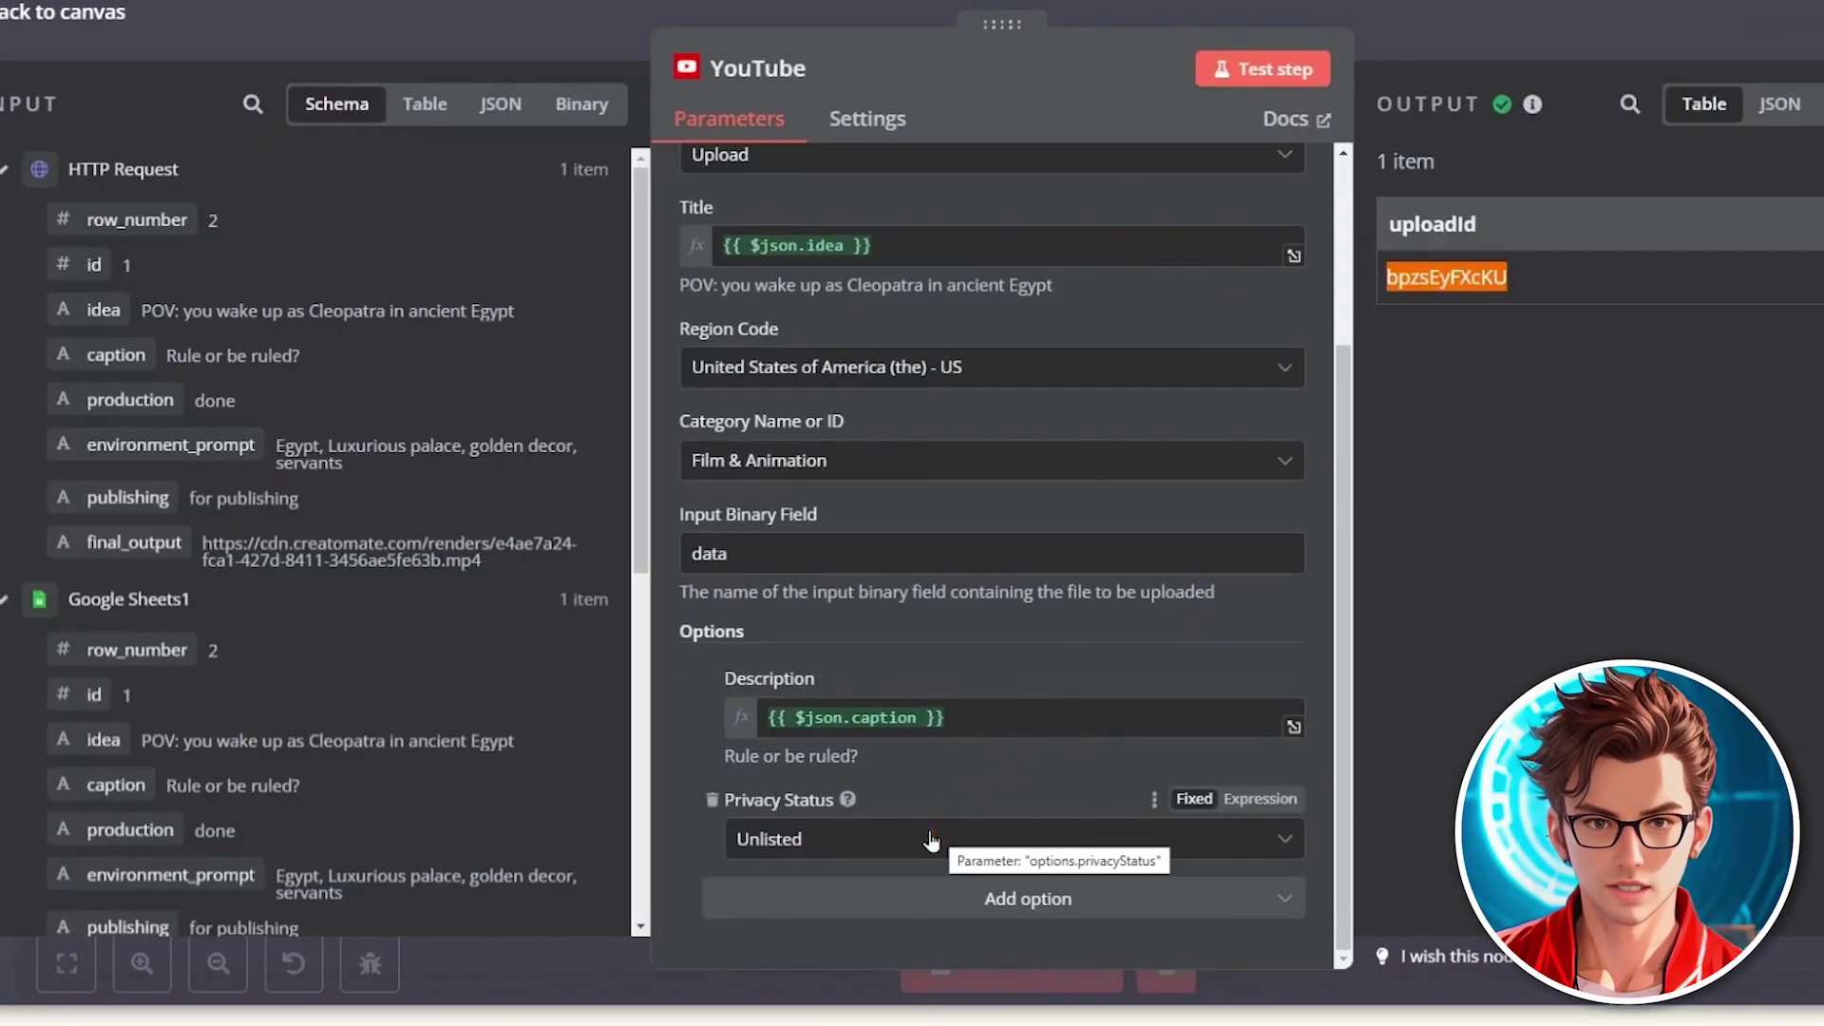
Step: Back on the n8n canvas, move Schedule Trigger2, Google Sheets1 and HTTP Request closer together within the PUBLISHING AGENT note
left_click(931, 841)
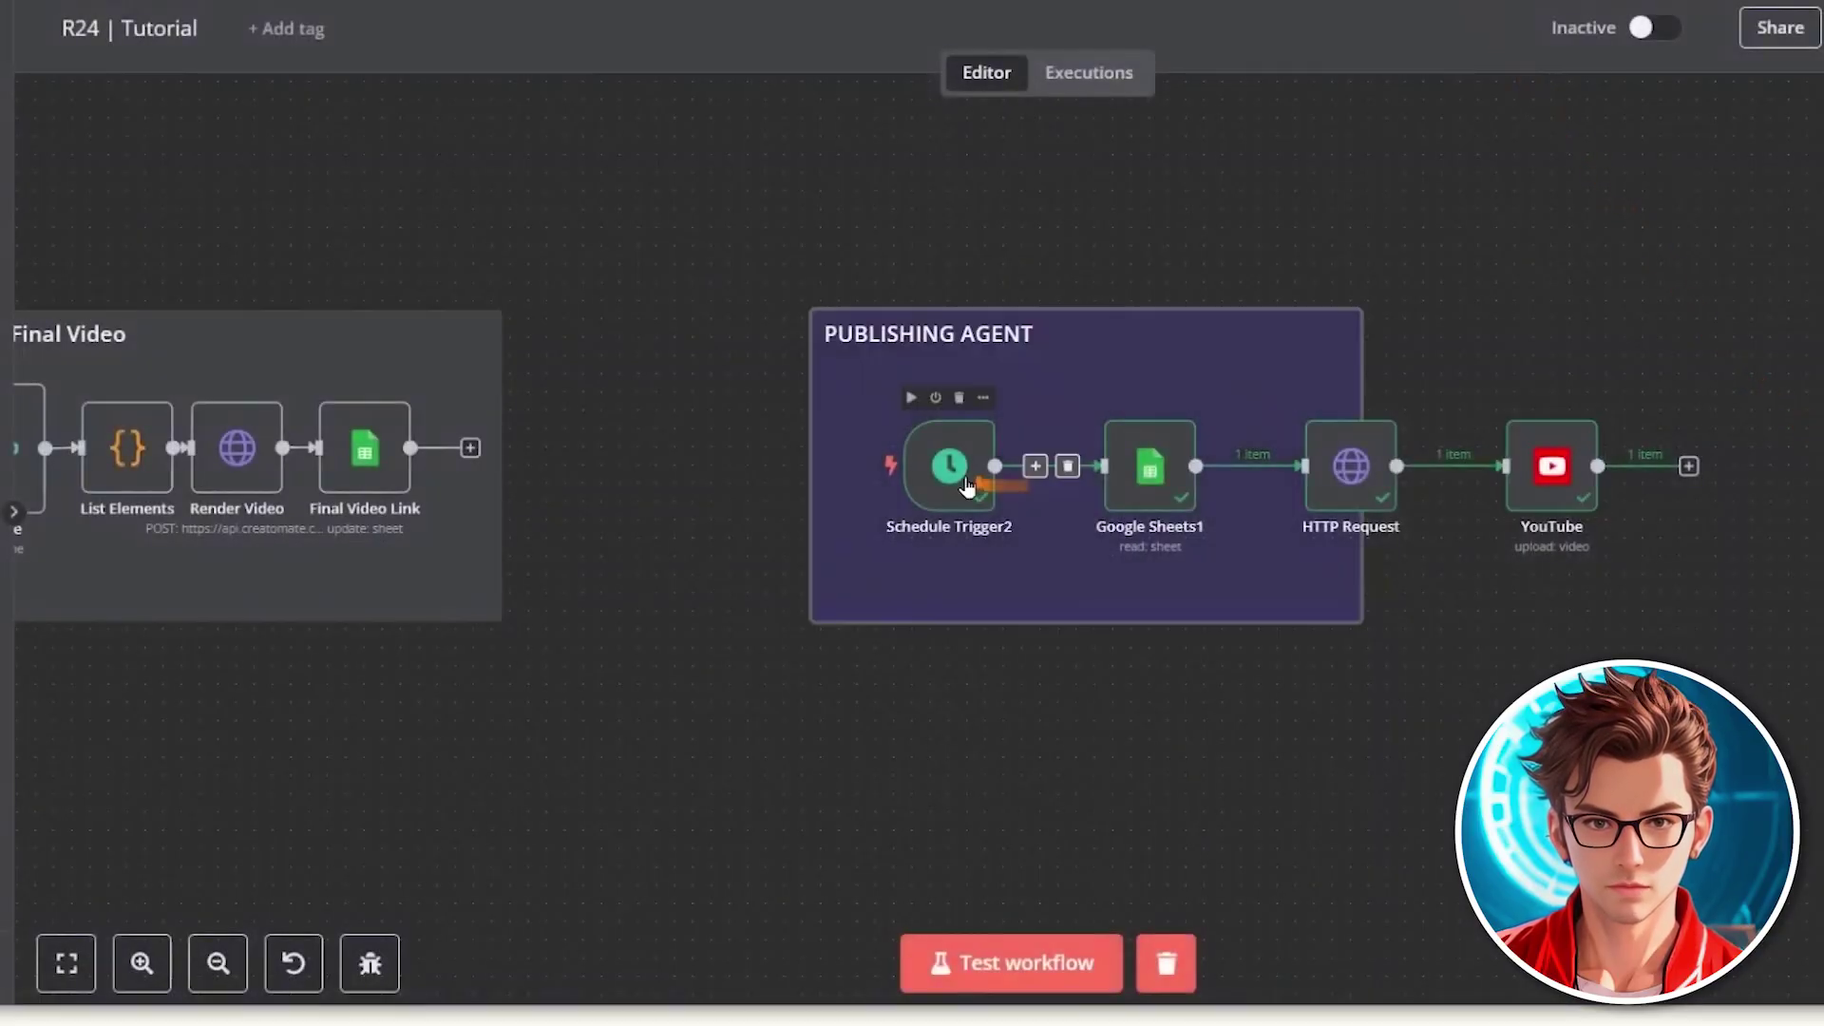
left_click_drag(966, 486, 930, 468)
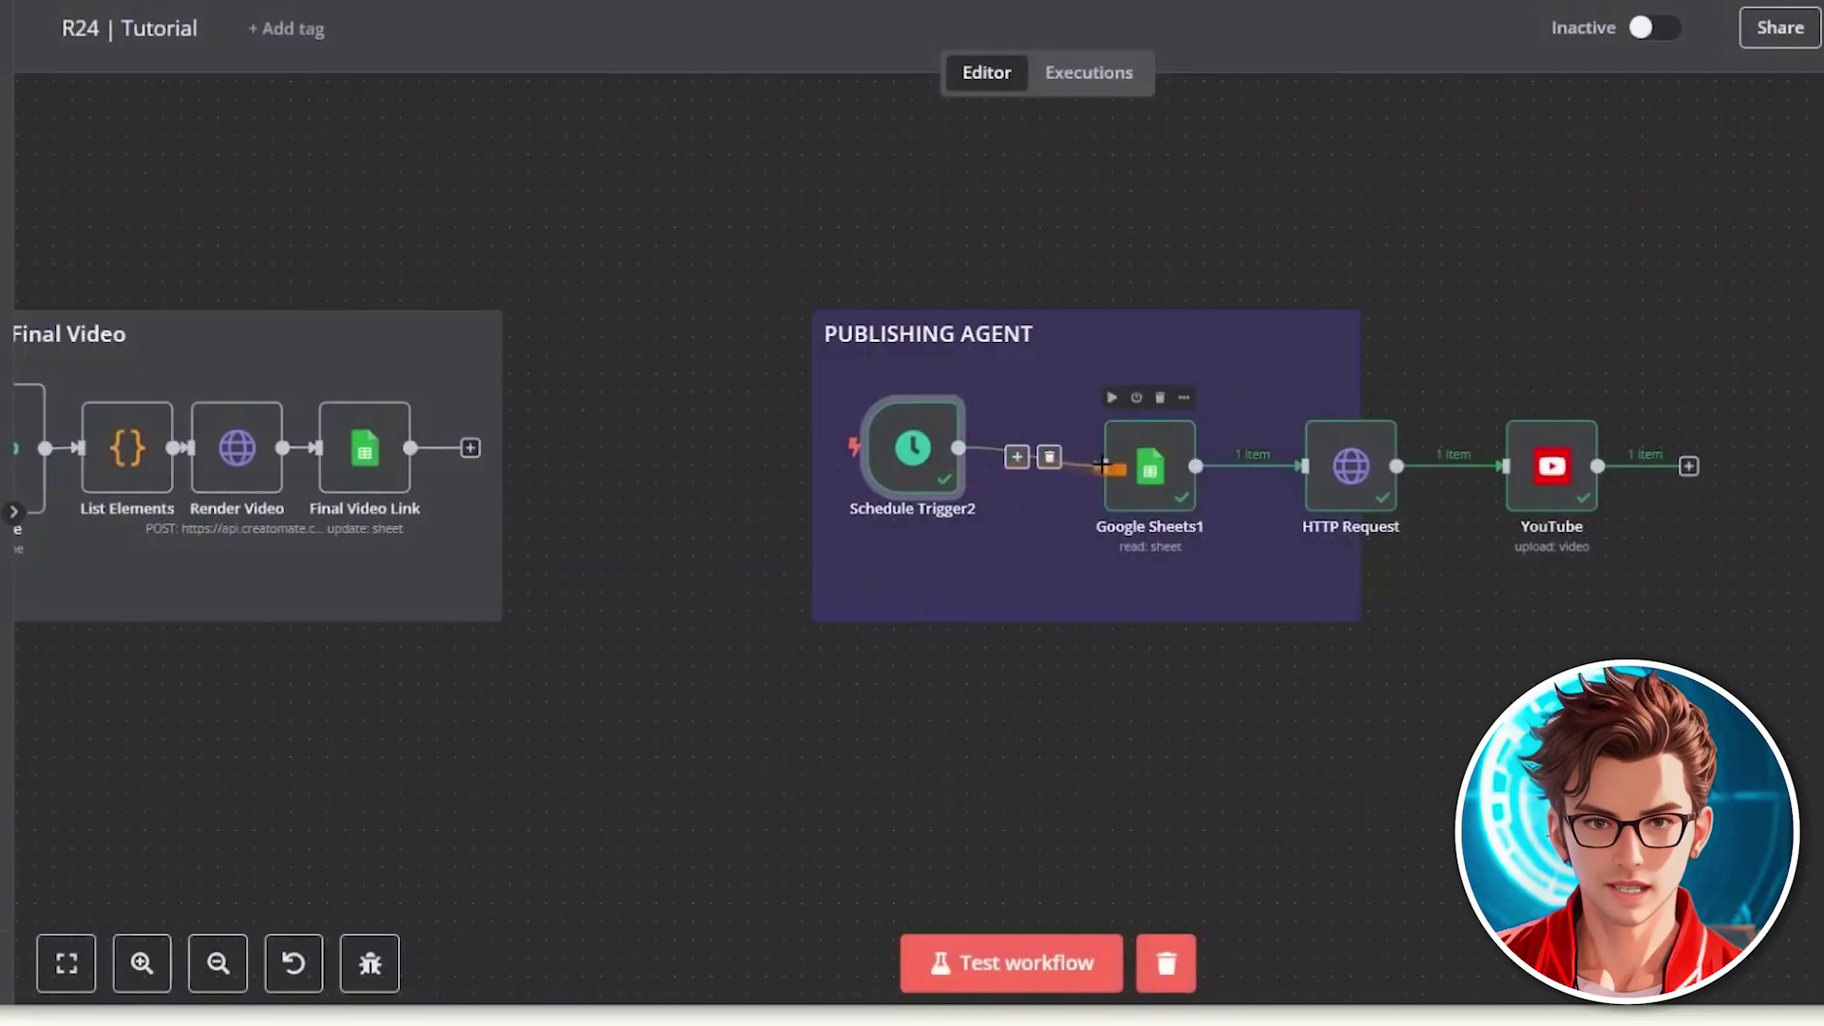
left_click_drag(1154, 470, 1046, 452)
left_click_drag(1363, 485, 1152, 456)
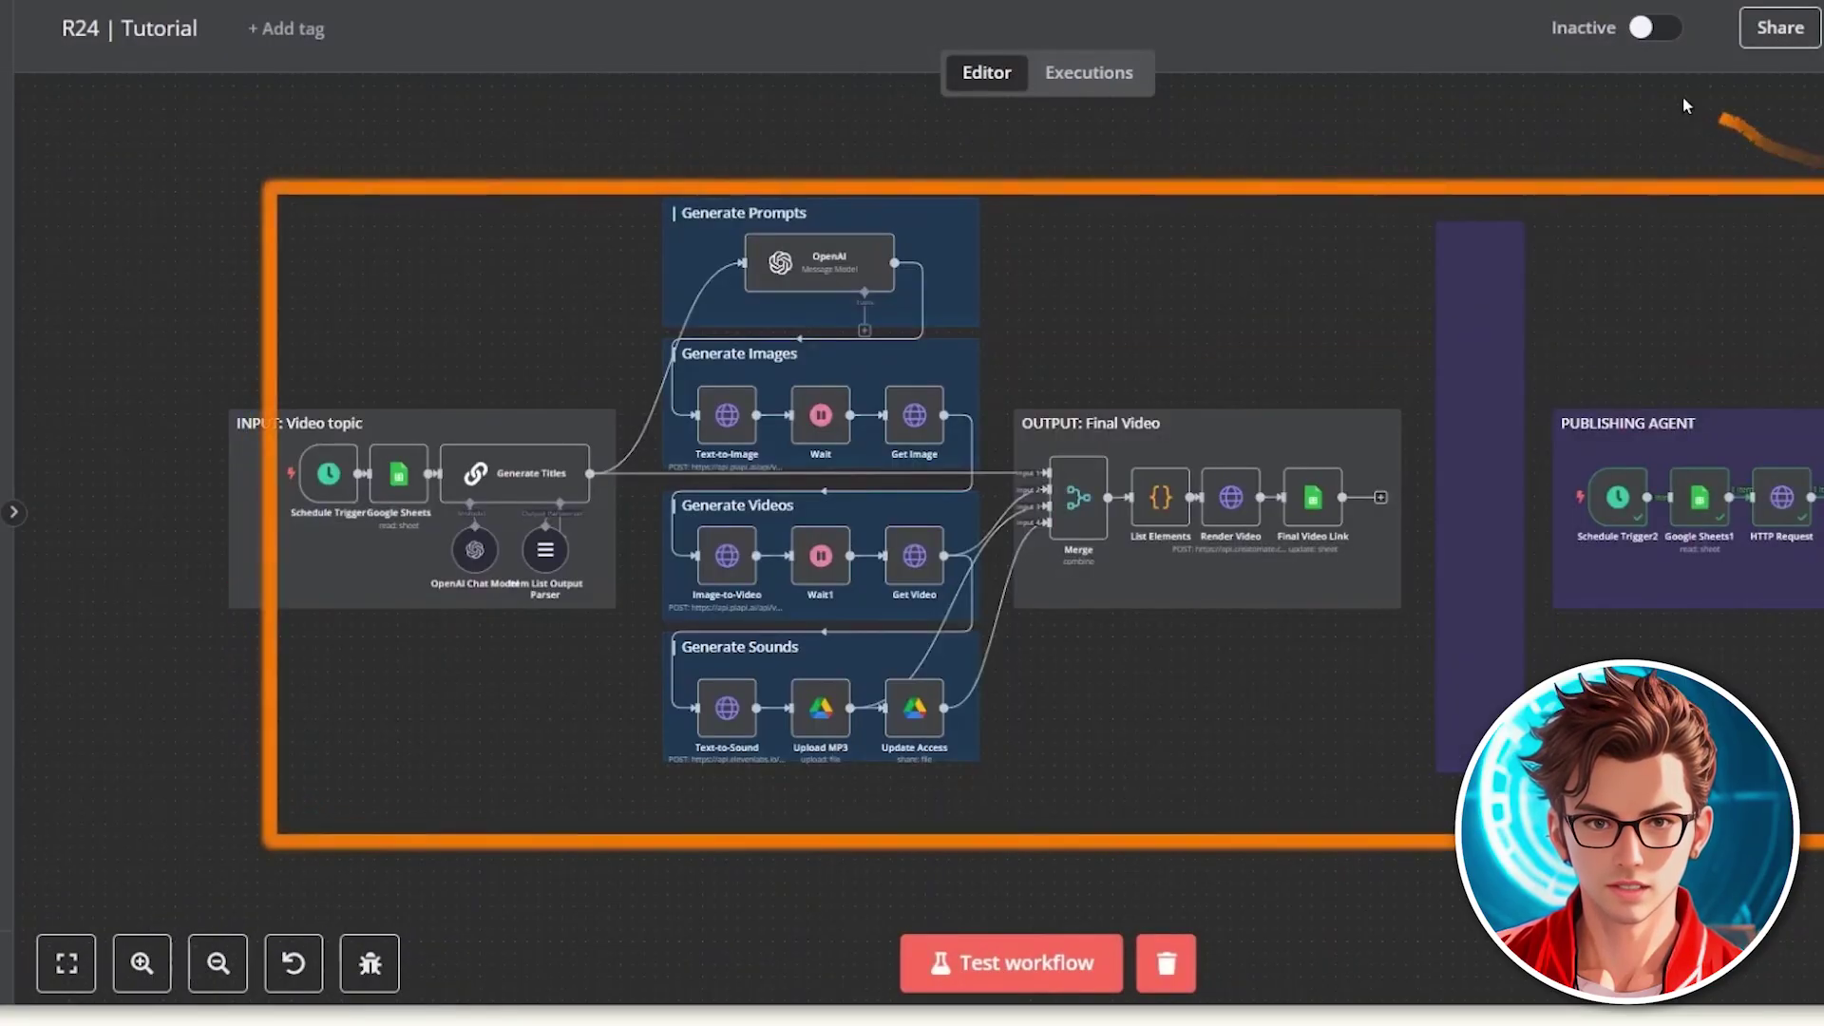
Step: Activate the R24 | Tutorial workflow and acknowledge the activation notice
left_click(1651, 27)
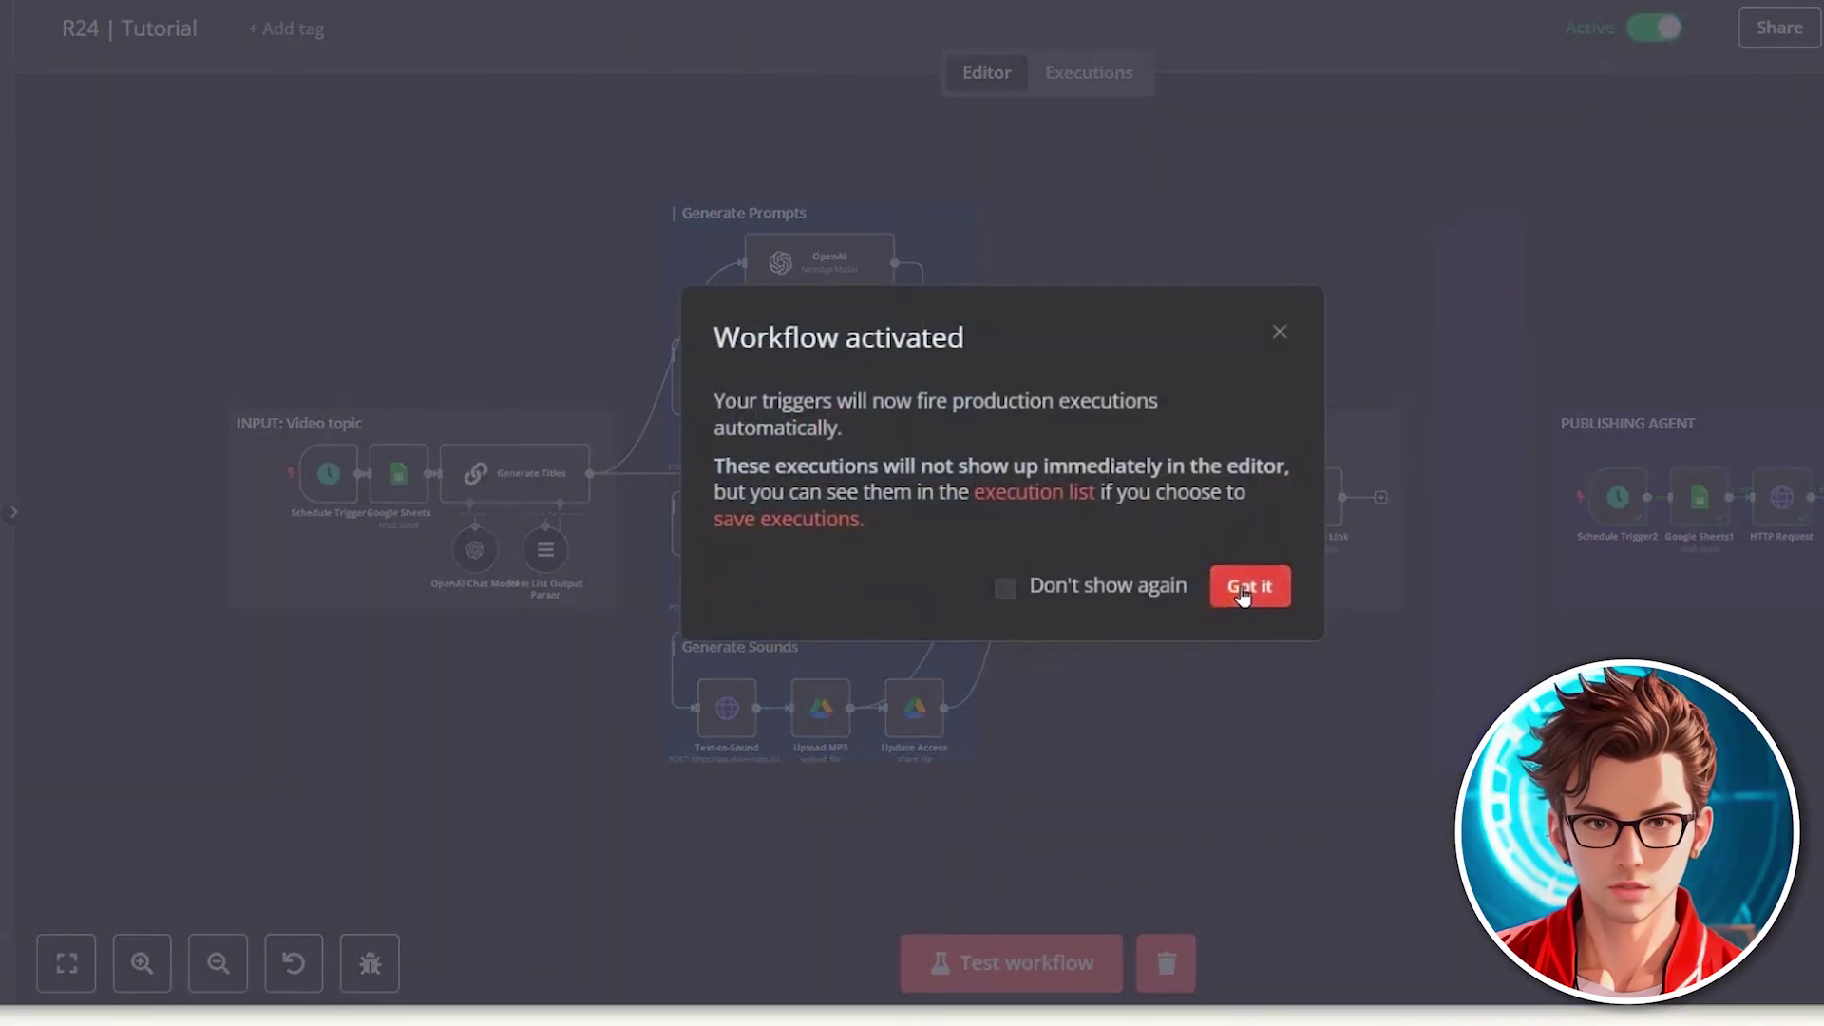
left_click(1250, 582)
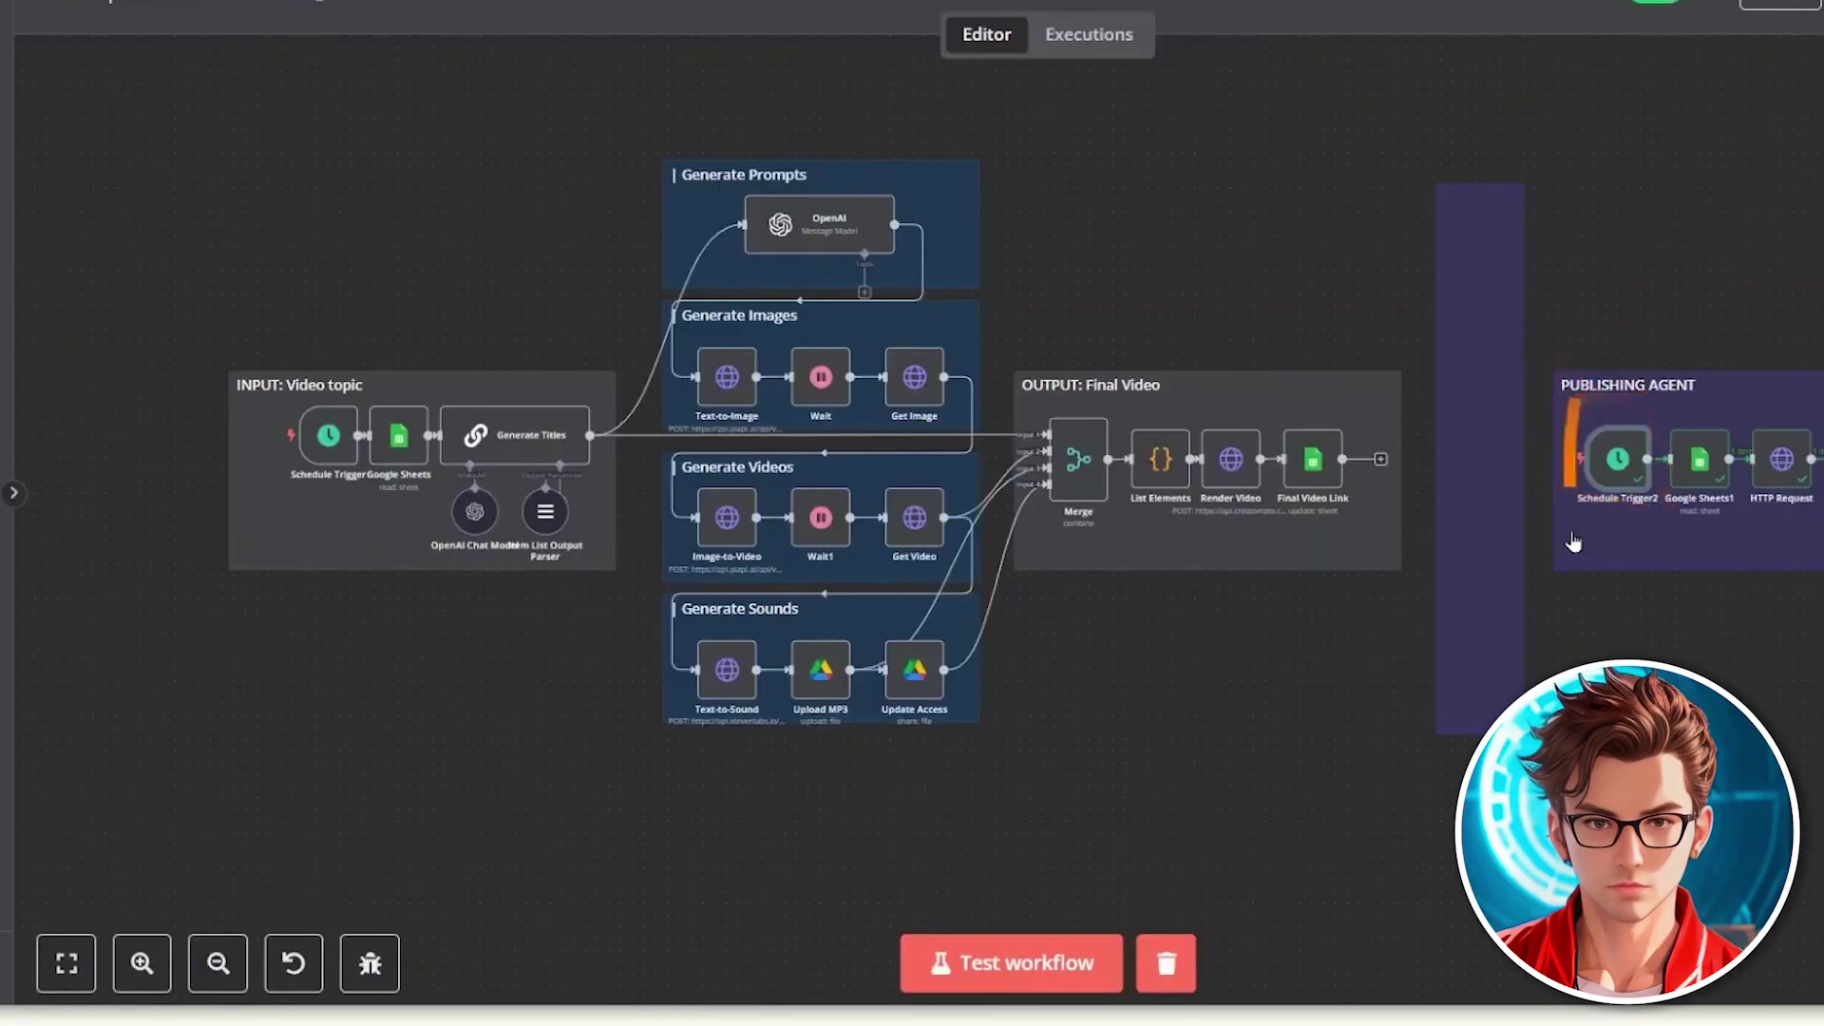